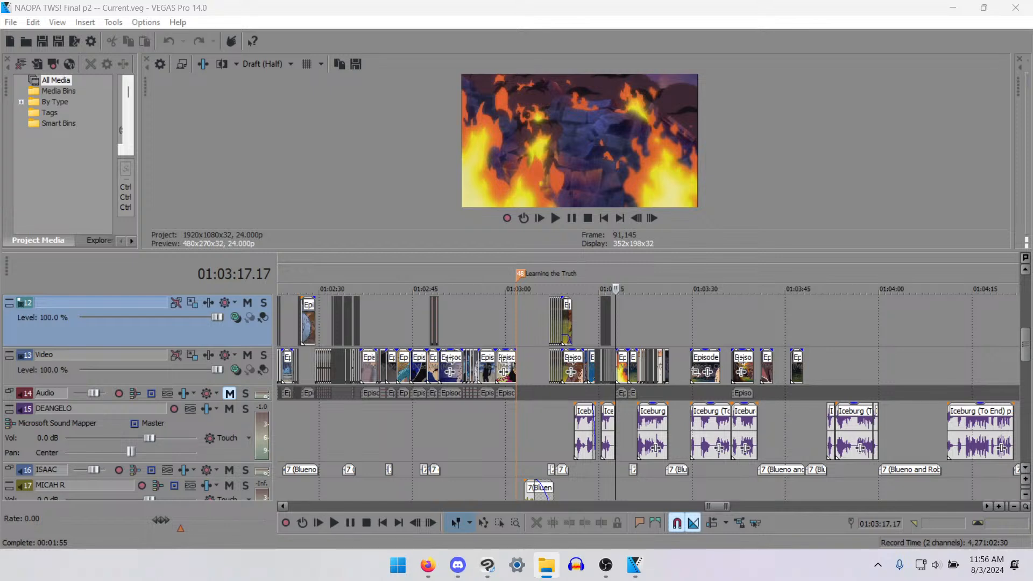
left_click(428, 565)
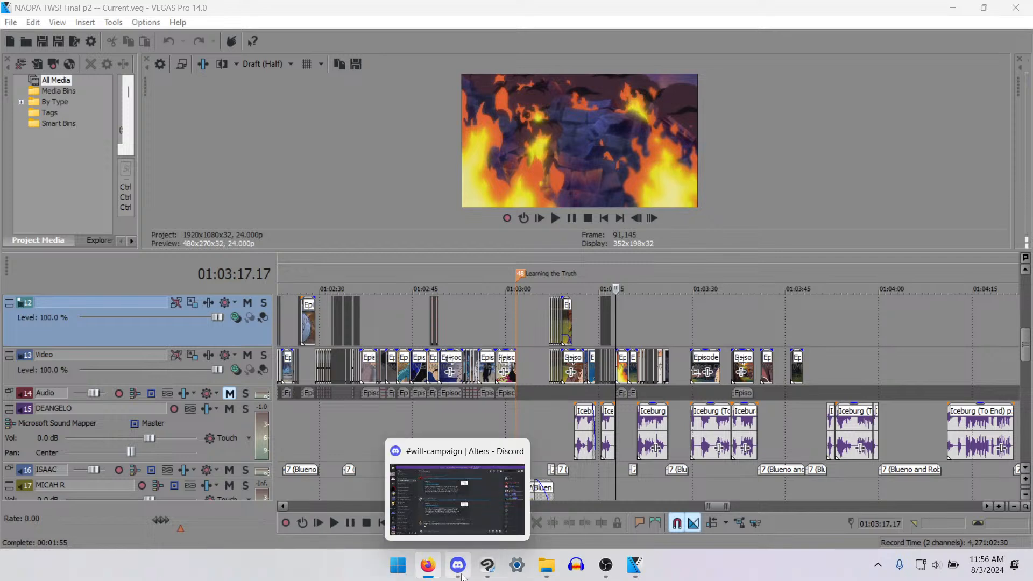
left_click(458, 567)
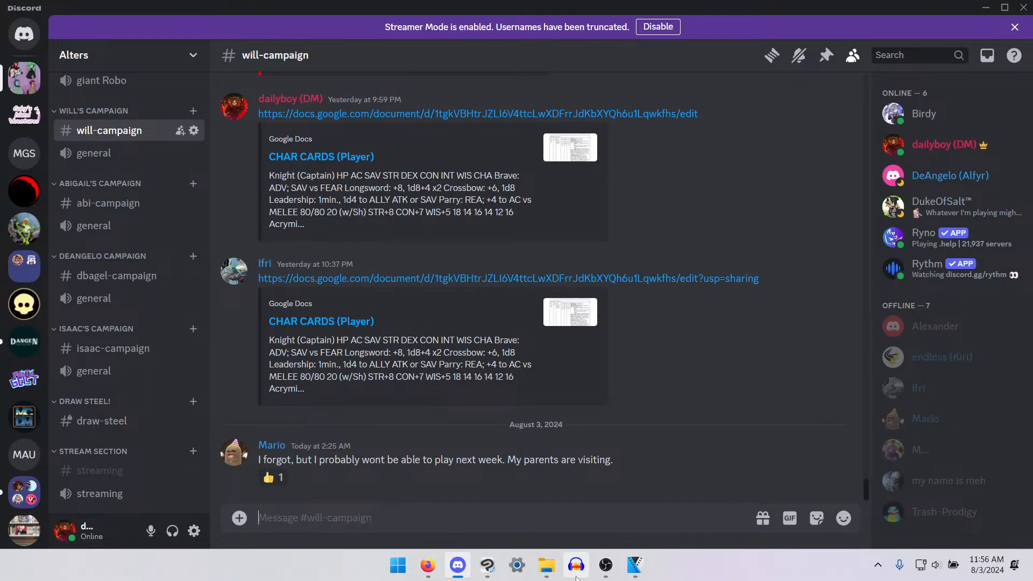
left_click(635, 565)
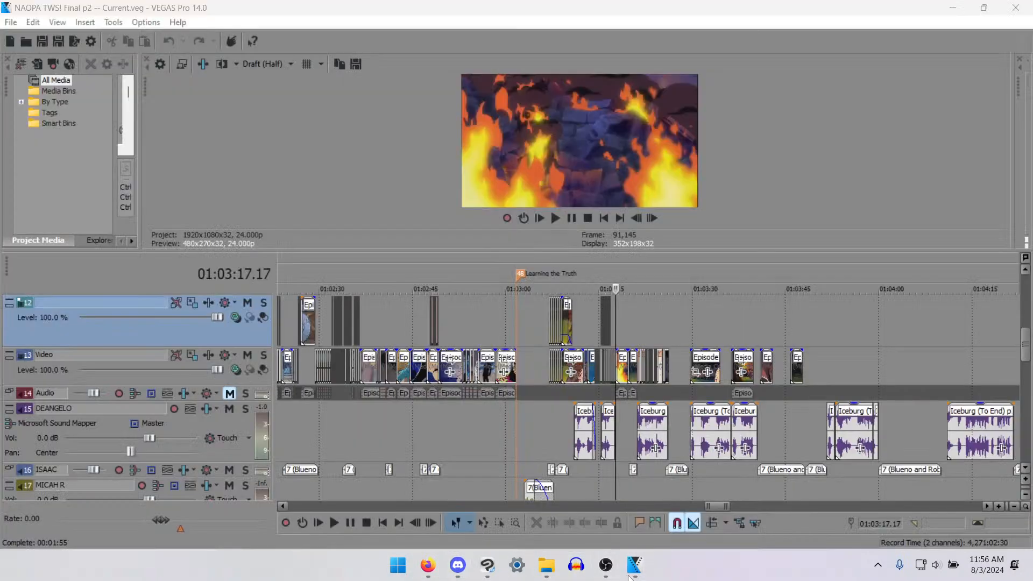
left_click(487, 565)
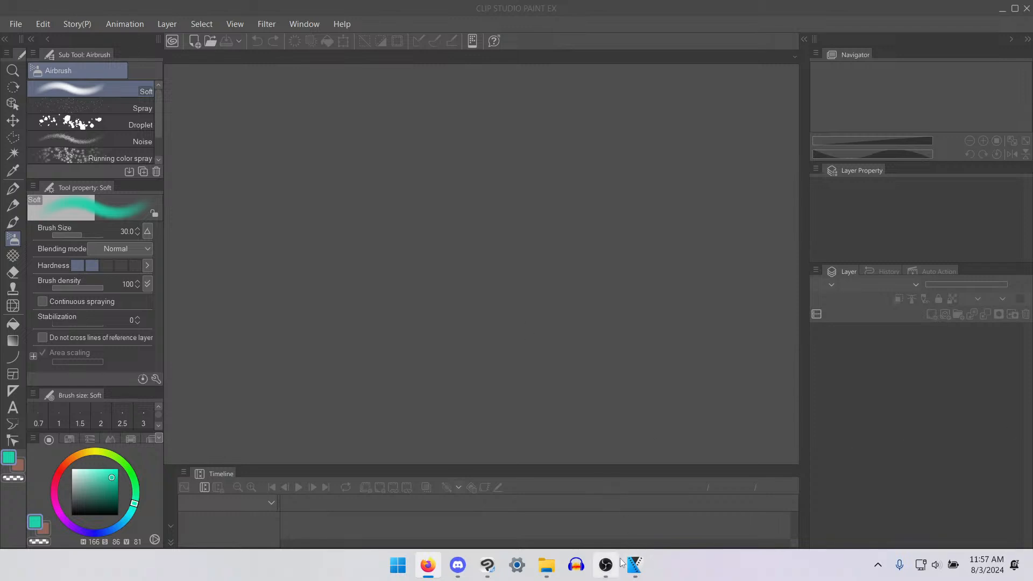
left_click(636, 574)
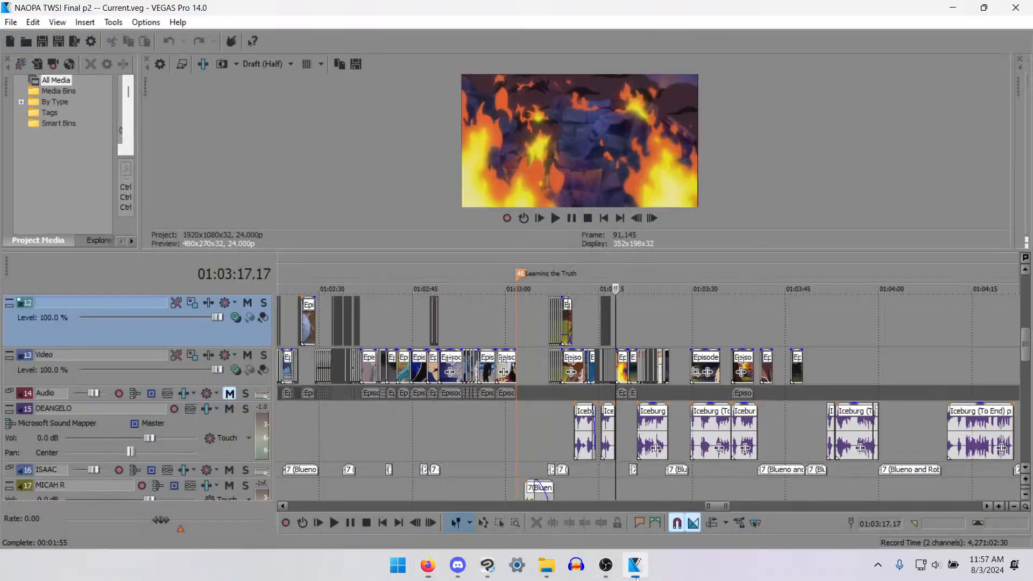
- Play back the white mouse shots on the timeline, starting from the beginning of their audio clip at 01:03:21.04
left_click(659, 306)
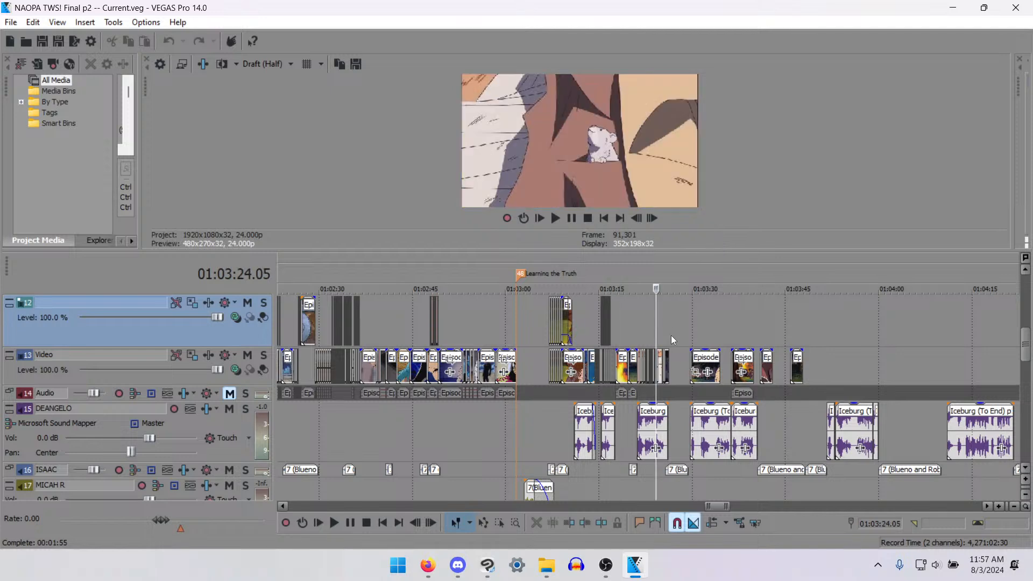
scroll(670, 334, "up", 5)
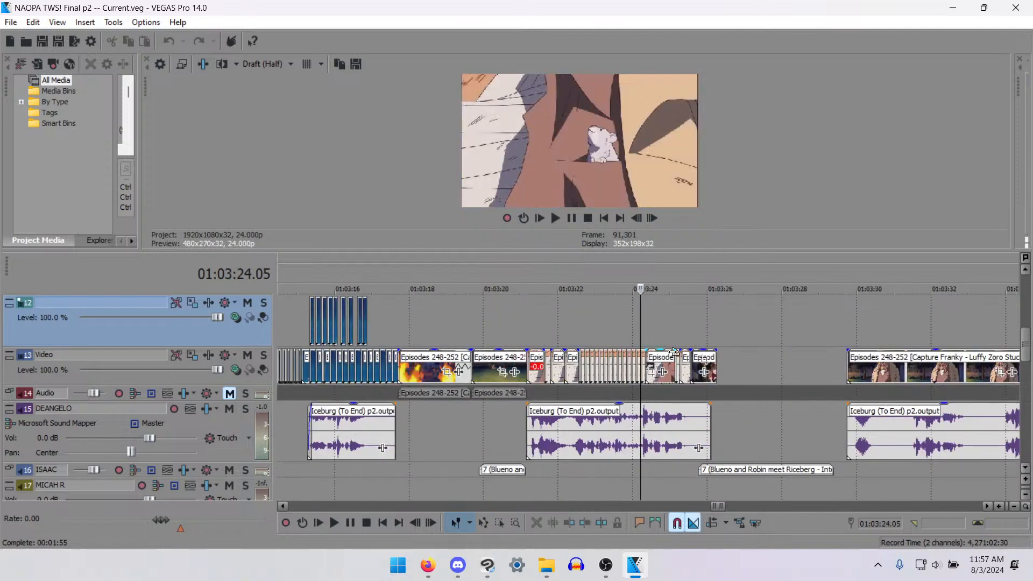
left_click(530, 331)
key("space")
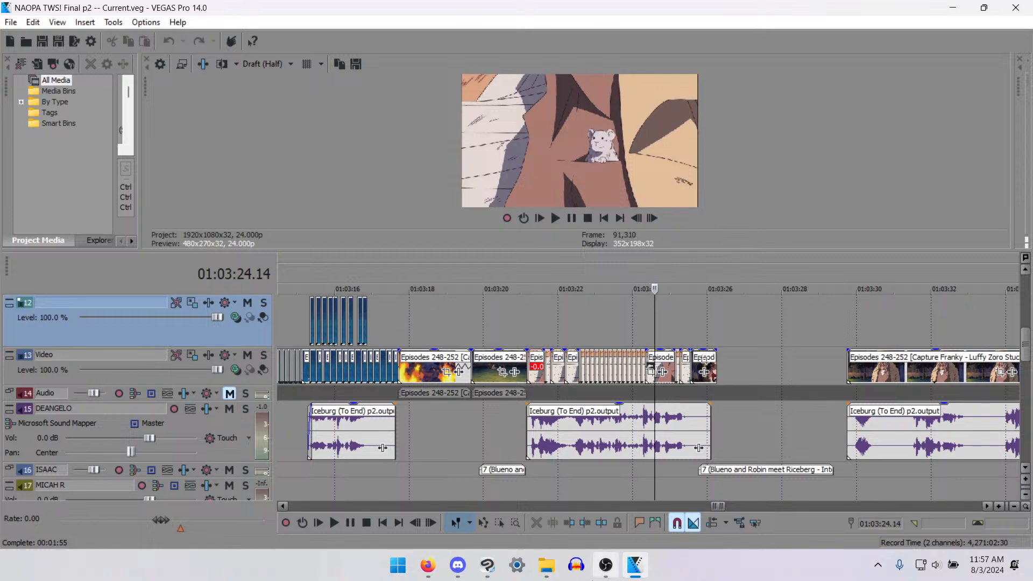
mouse_move(605, 577)
left_click(535, 322)
left_click(548, 325)
left_click(531, 332)
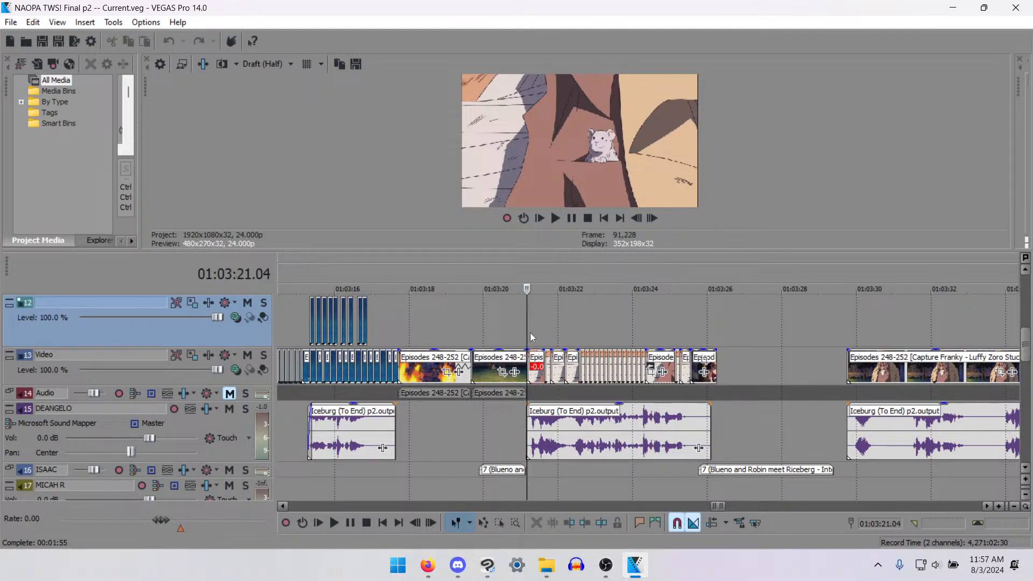
- Examine frame by frame the last video clip before the gap, between about 01:03:25 and 01:03:26
scroll(496, 345, "down", 2)
scroll(496, 345, "down", 1)
scroll(721, 399, "down", 1)
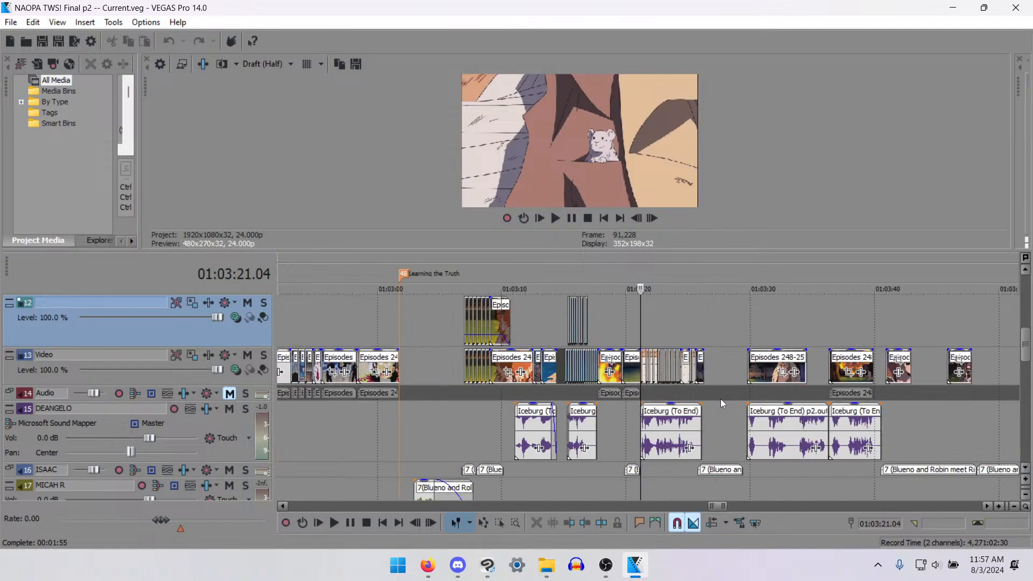
left_click(702, 340)
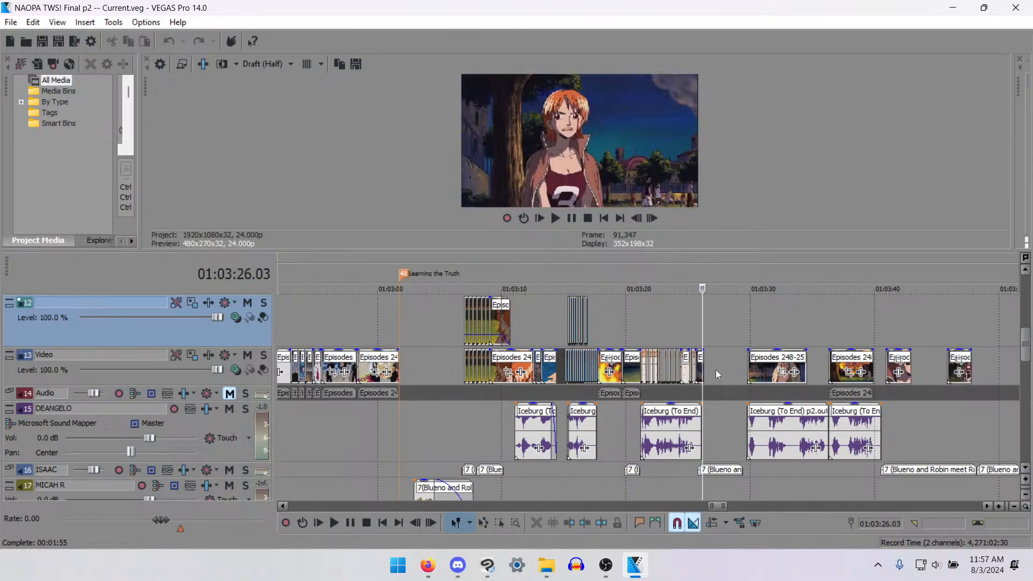
scroll(663, 396, "up", 4)
key("Left")
key("Left")
key("Left")
key("Left")
key("Left")
key("Left")
key("Left")
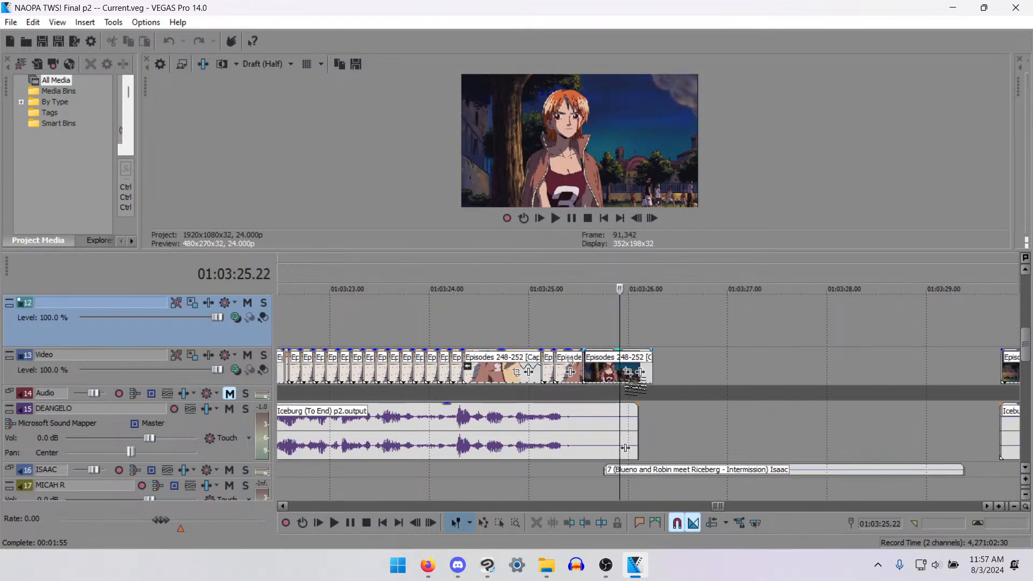
key("Left")
key("Left")
key("Left")
key("Left")
key("Left")
key("Left")
key("Left")
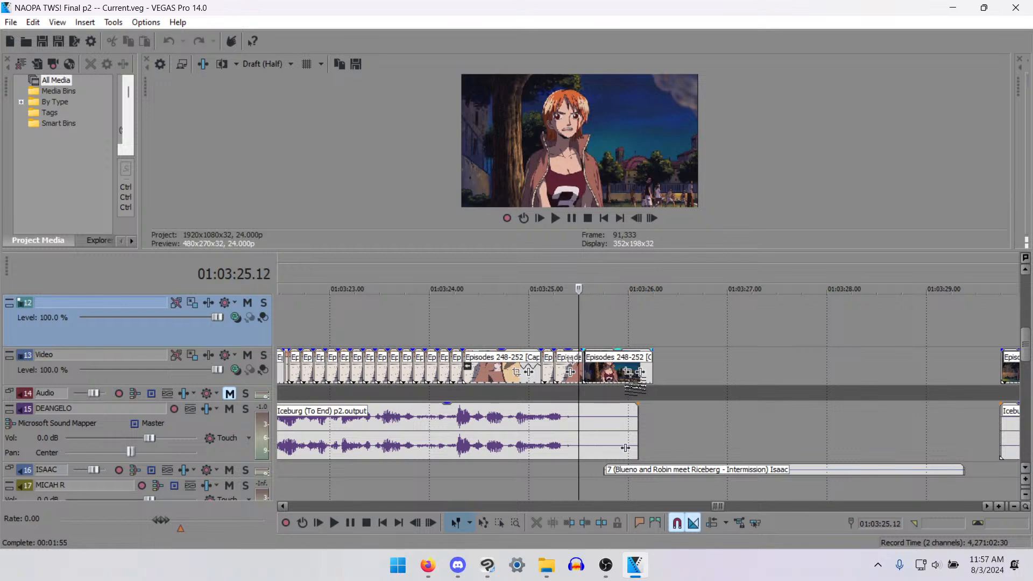
key("Right")
key("Right")
key("Right")
key("Right")
key("Right")
key("Right")
key("Right")
key("Right")
key("Right")
key("Right")
key("Right")
key("Right")
key("Right")
key("Right")
key("Right")
key("Right")
key("Right")
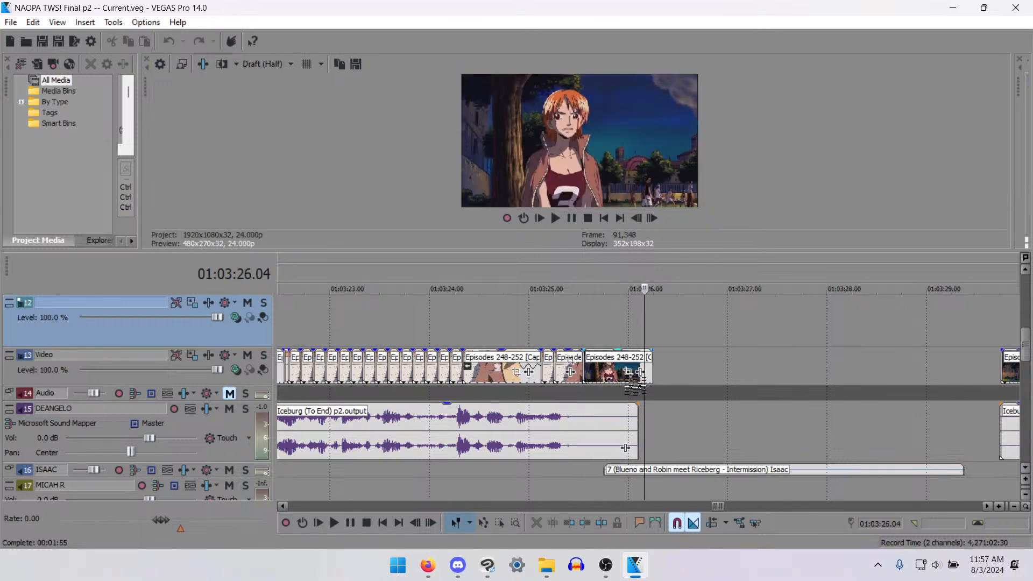
- Select the last video clip before the gap and compare its frames with the end of the DEANGELO audio clip
scroll(635, 387, "down", 1)
key("Left")
key("Left")
key("Left")
key("Left")
left_click(591, 371)
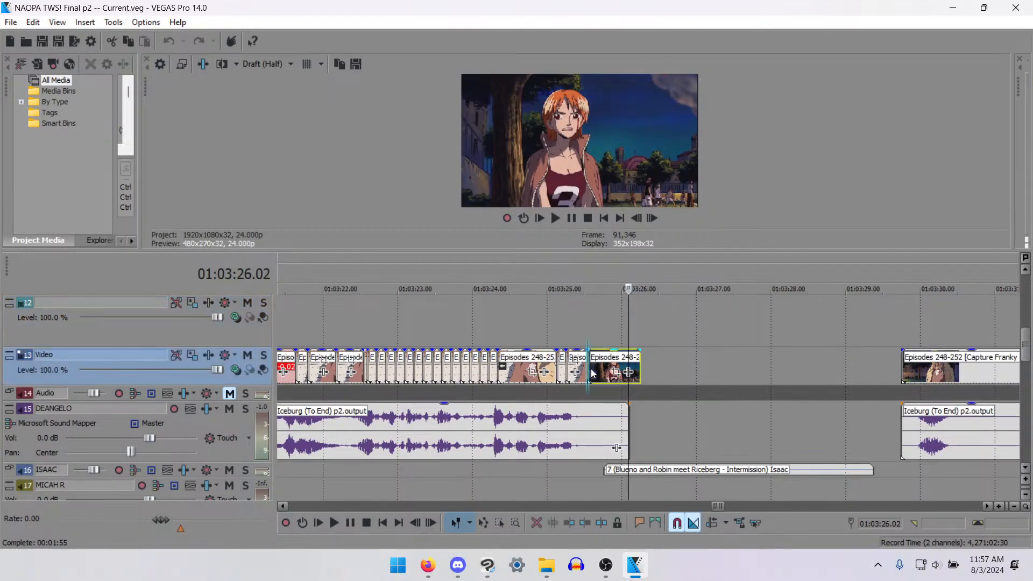
key("Right")
key("Right")
key("Right")
key("Right")
key("Right")
key("Right")
key("Right")
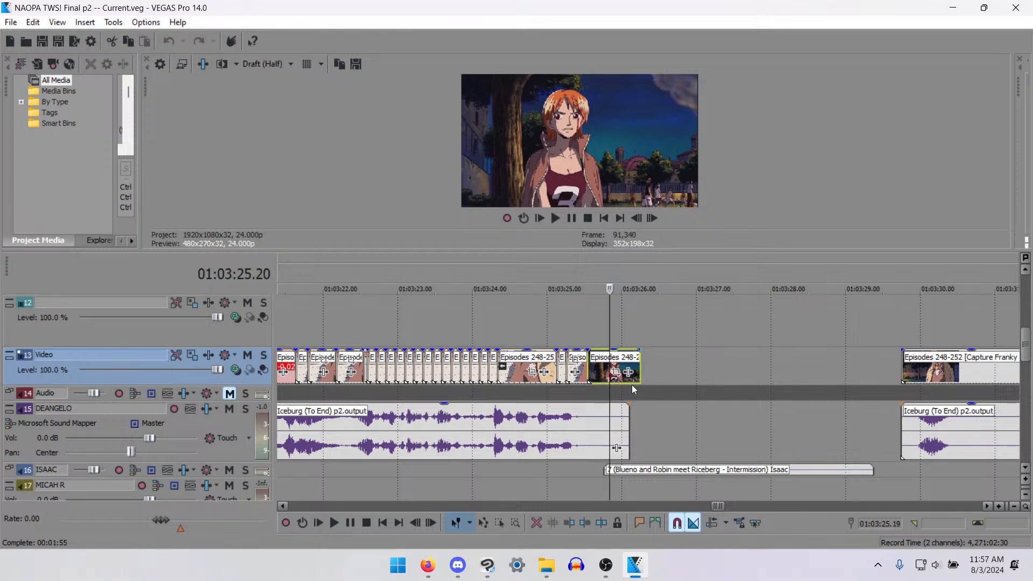
key("Right")
key("Right")
key("Right")
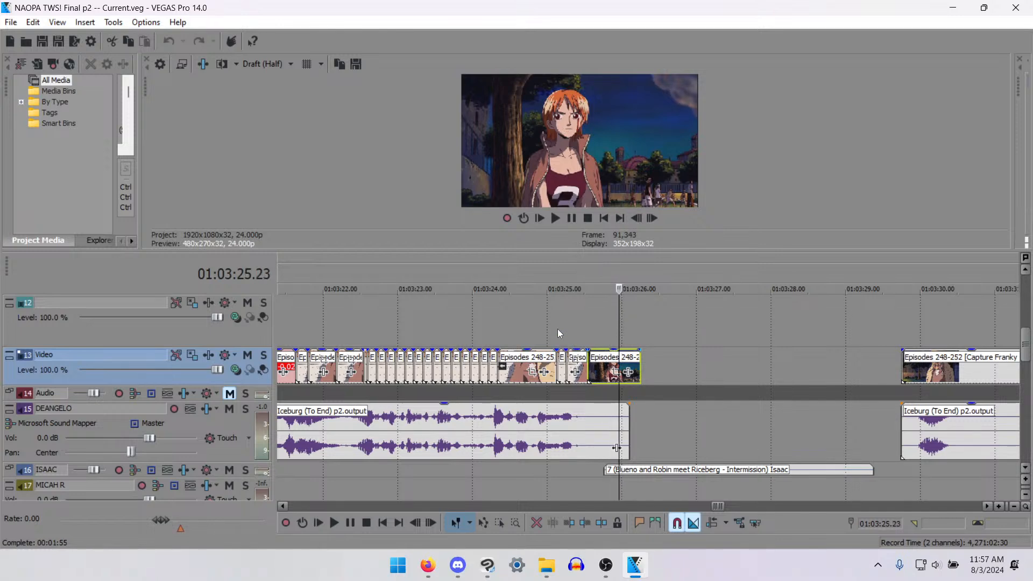
- Play back the end of the white mouse sequence from 01:03:24.02
left_click(482, 318)
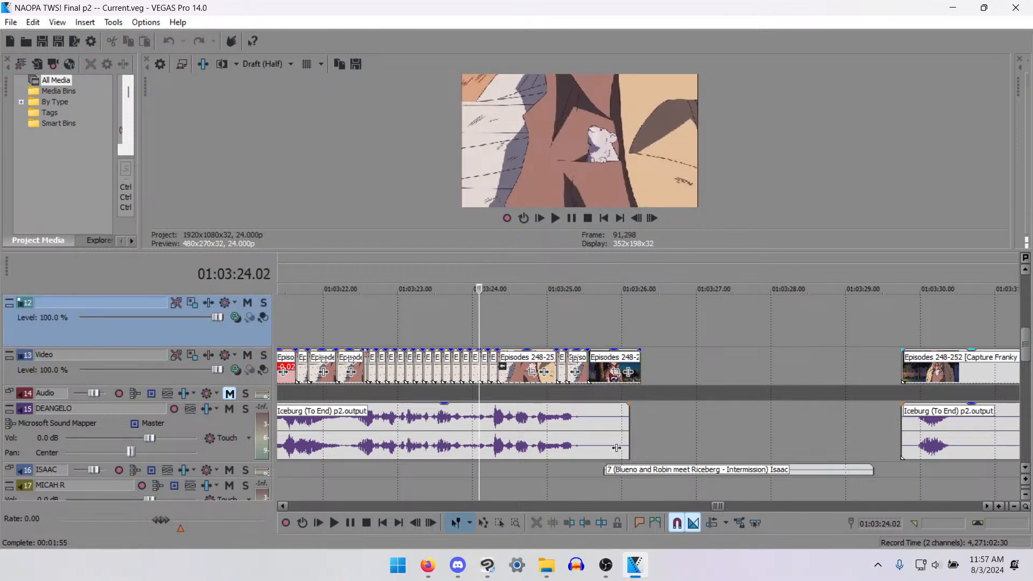
key("space")
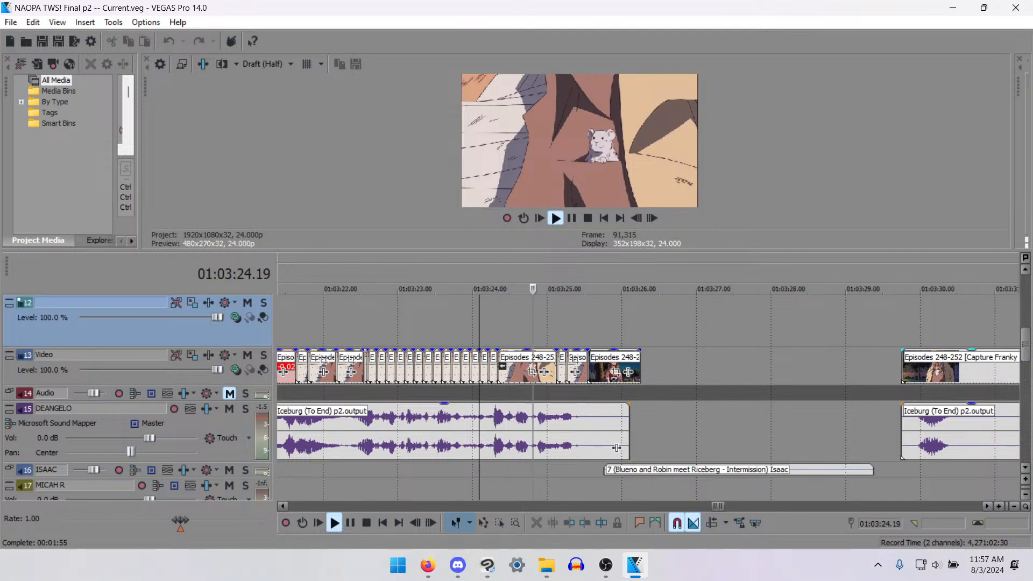
key("space")
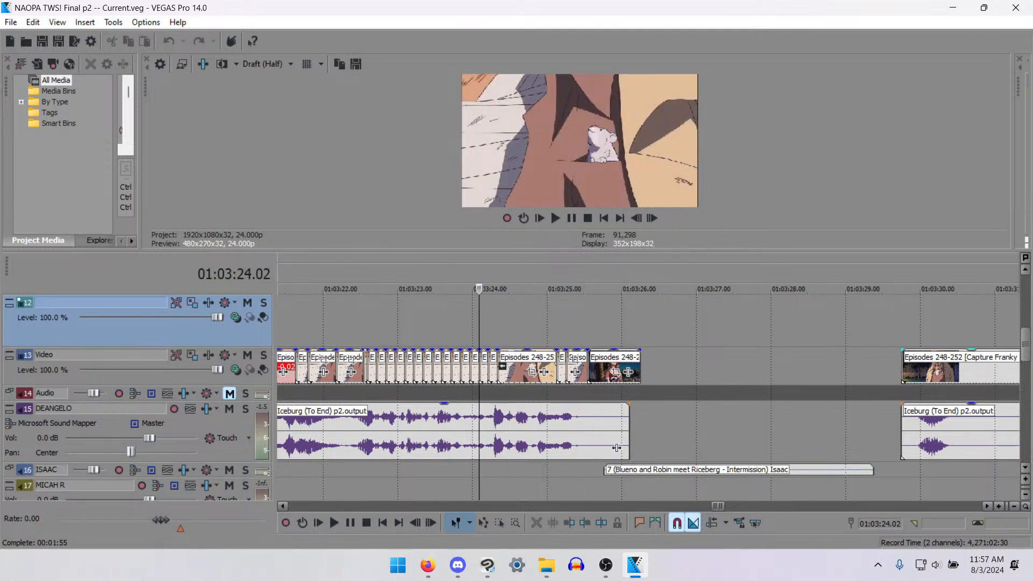
key("alt+Tab")
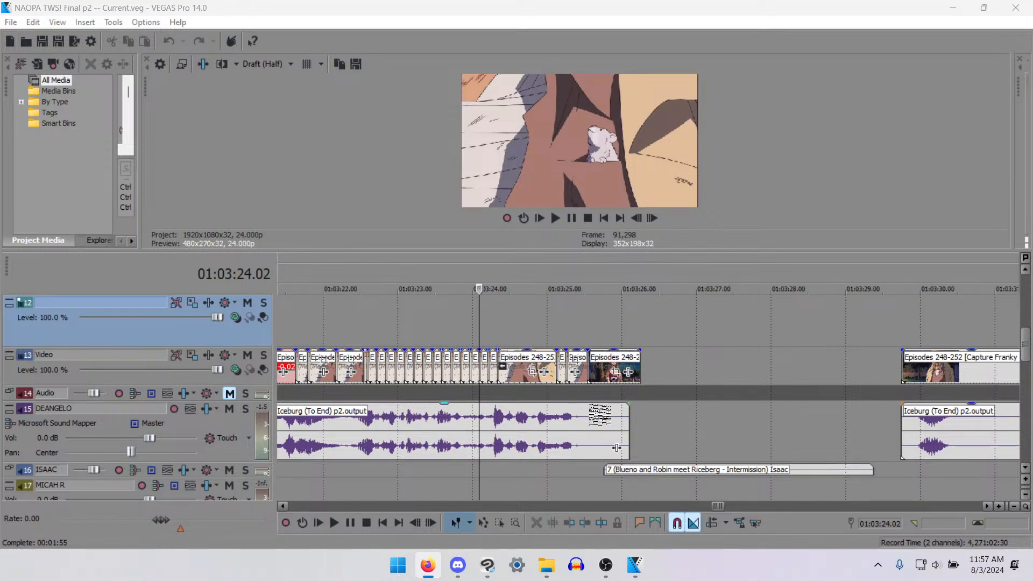
- Play the last clip before the gap from its start at about 01:03:25.13 into the empty section
left_click(587, 398)
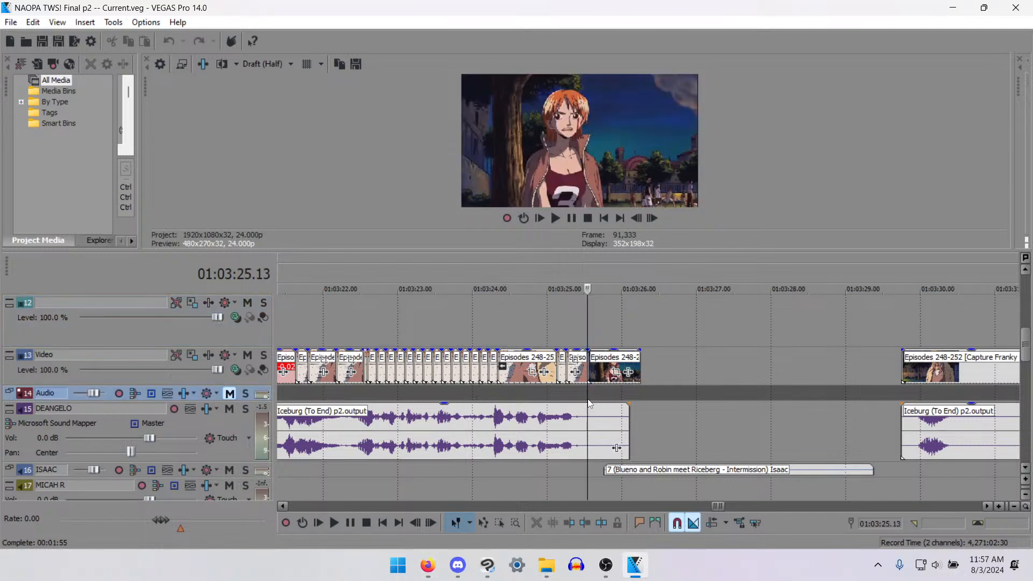
left_click(617, 448)
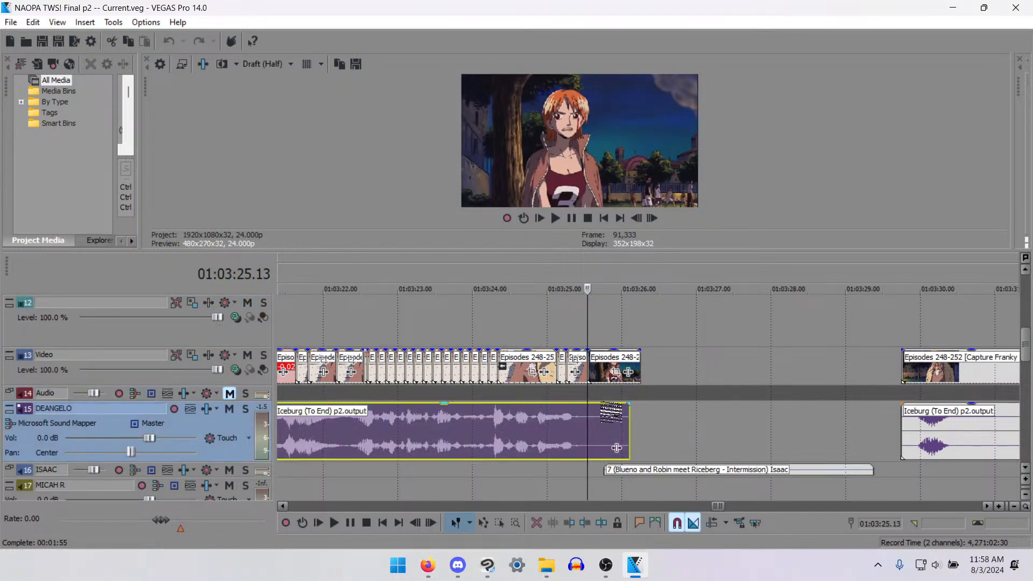
left_click(605, 393)
left_click(594, 393)
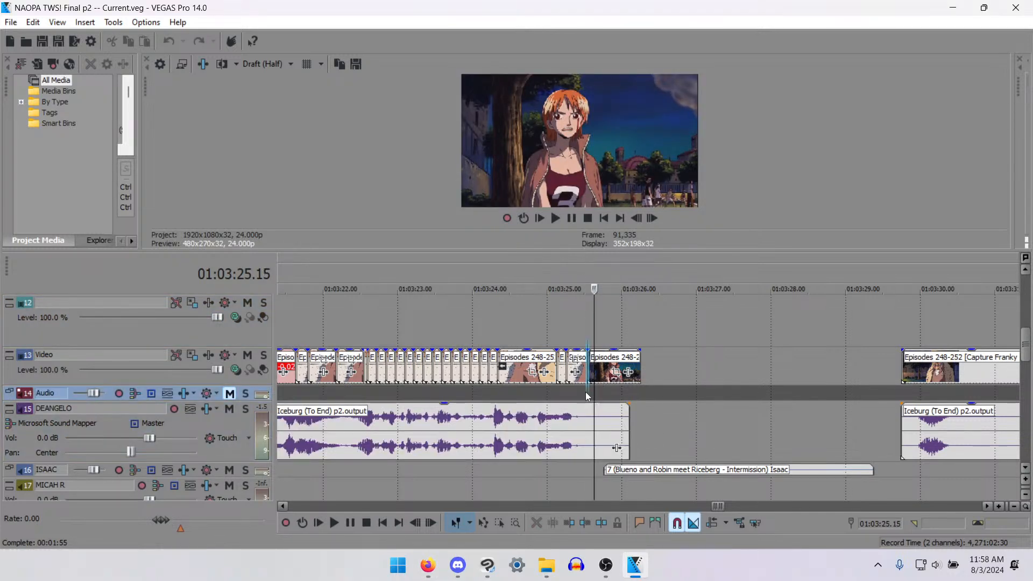
left_click(586, 392)
key("space")
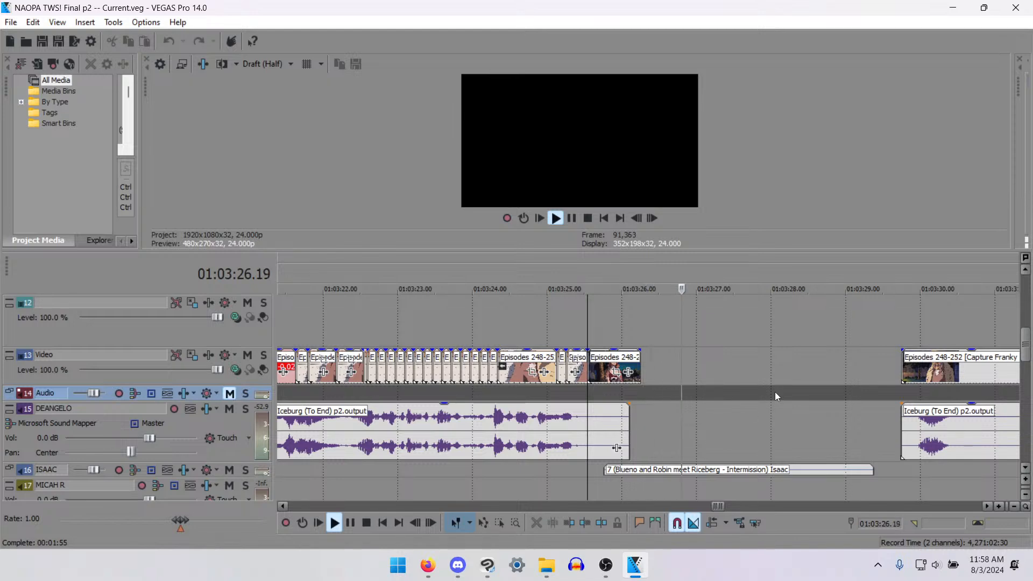
key("space")
- Check several points in the white mouse shots, then replay the timeline from 01:03:25.13
left_click(718, 373)
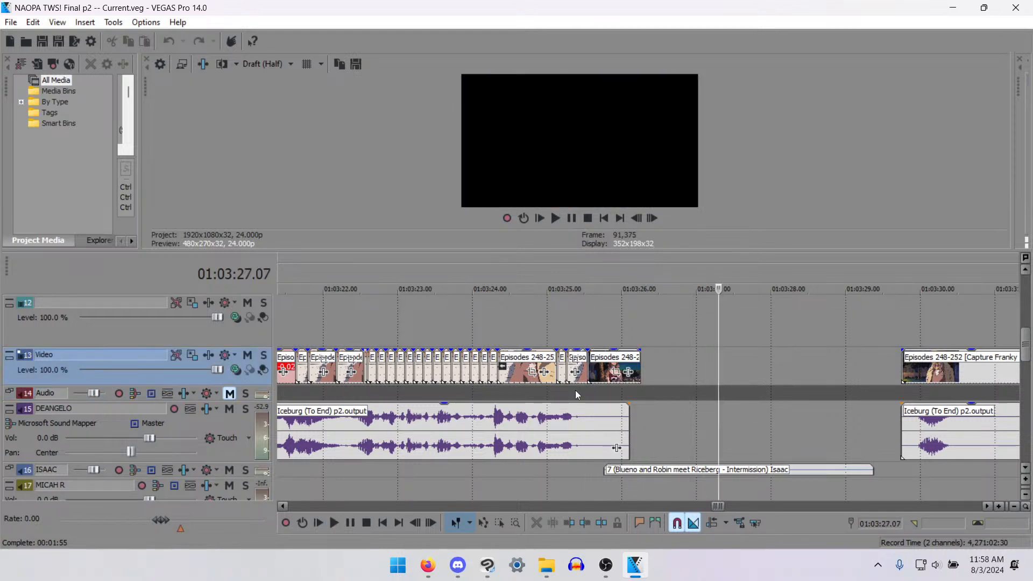
scroll(531, 377, "down", 2)
left_click(456, 393)
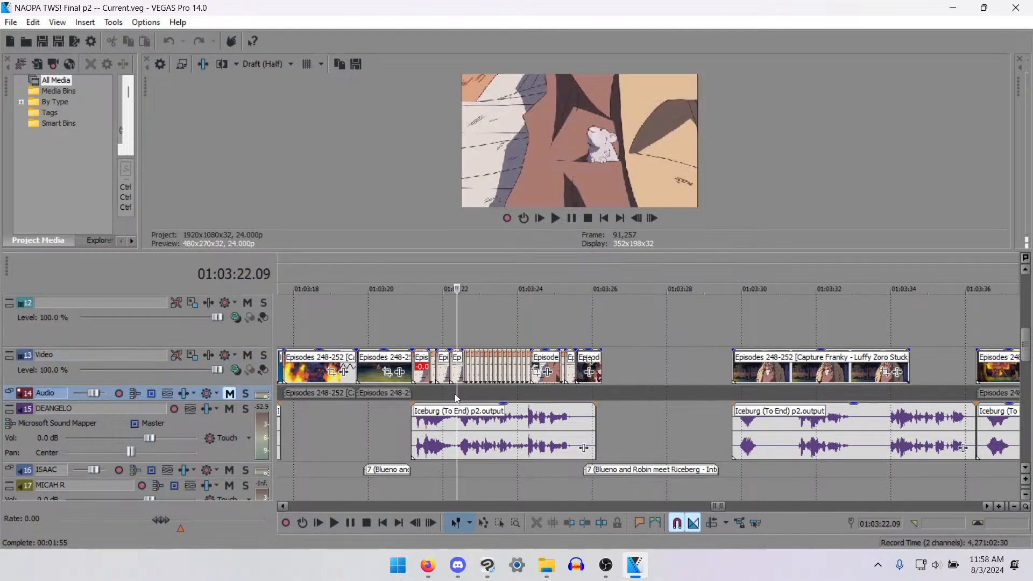
left_click(446, 395)
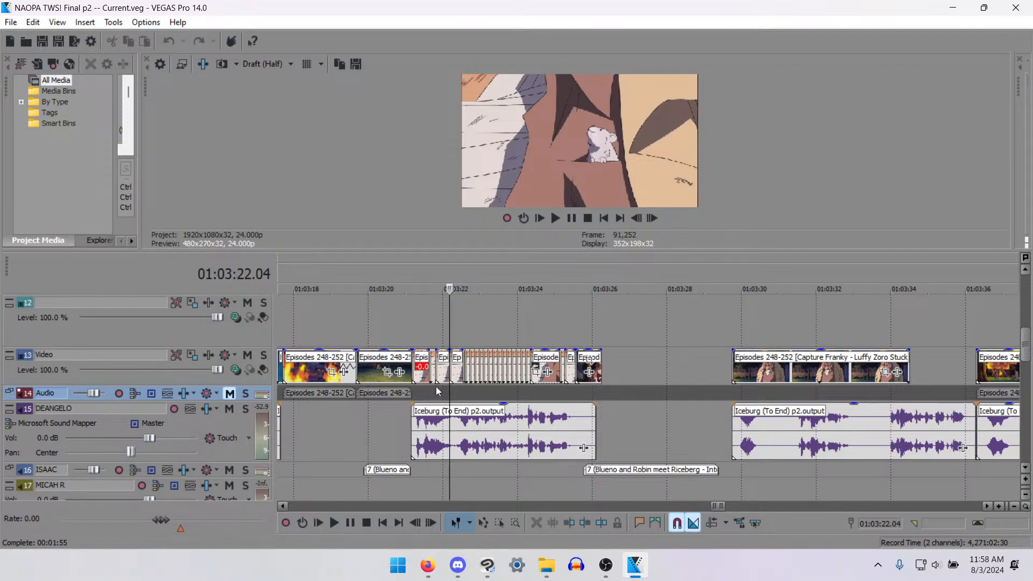
left_click(421, 392)
left_click(574, 395)
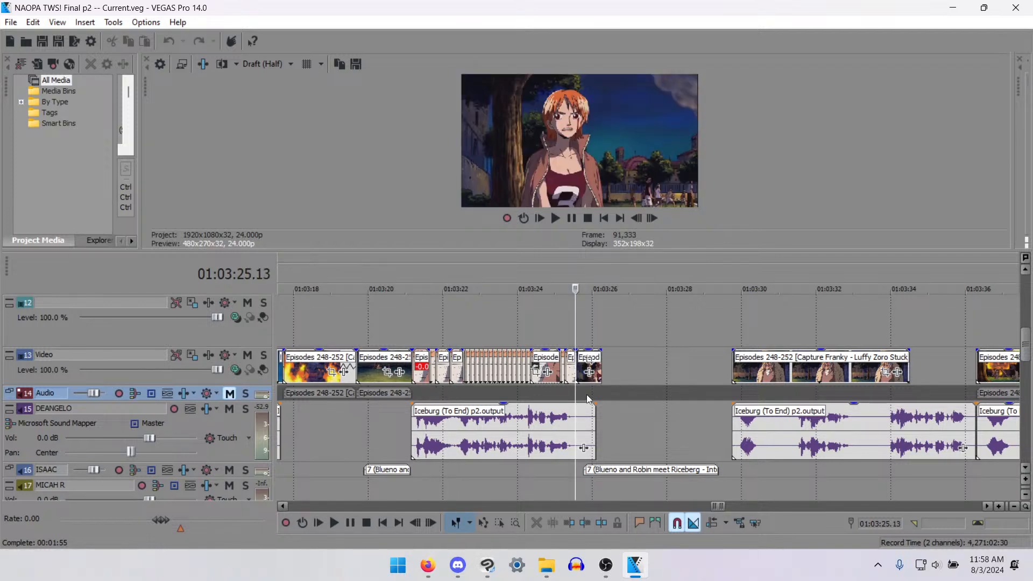
key("space")
- Play back the bandaged man's clip after the gap, starting from 01:03:29.18, and select that clip
key("space")
left_click(729, 376)
key("space")
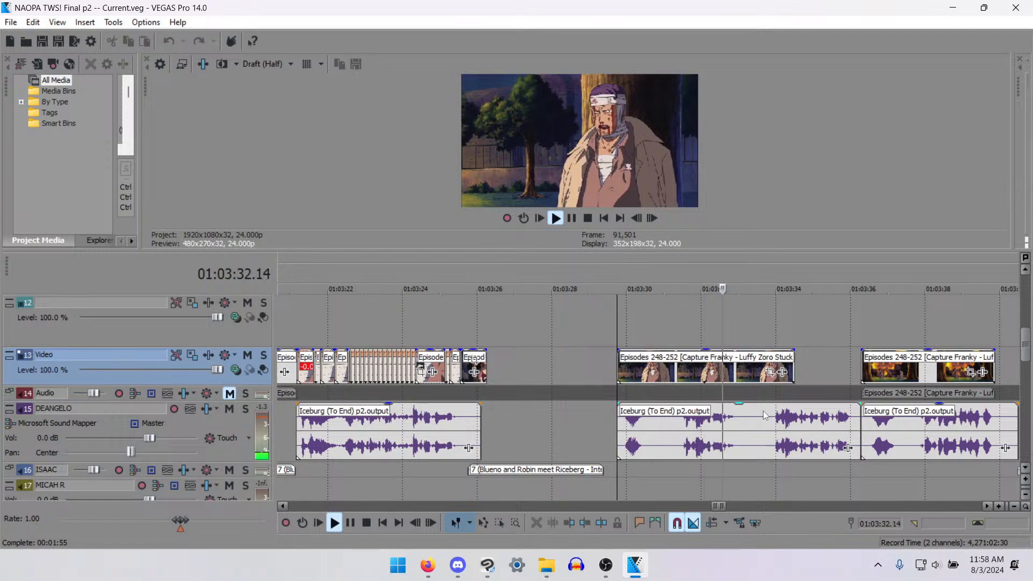
key("space")
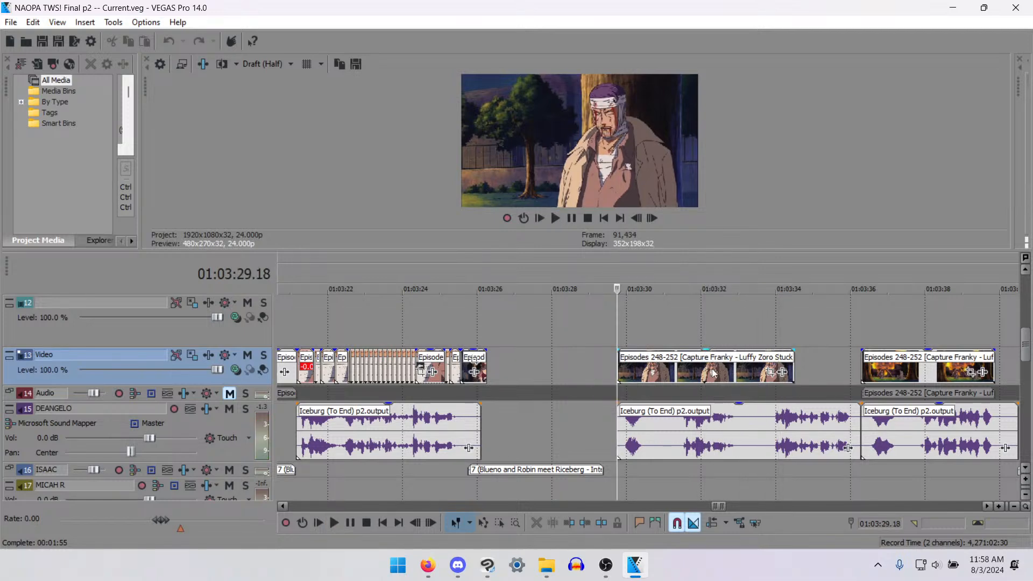
left_click(713, 373)
key("space")
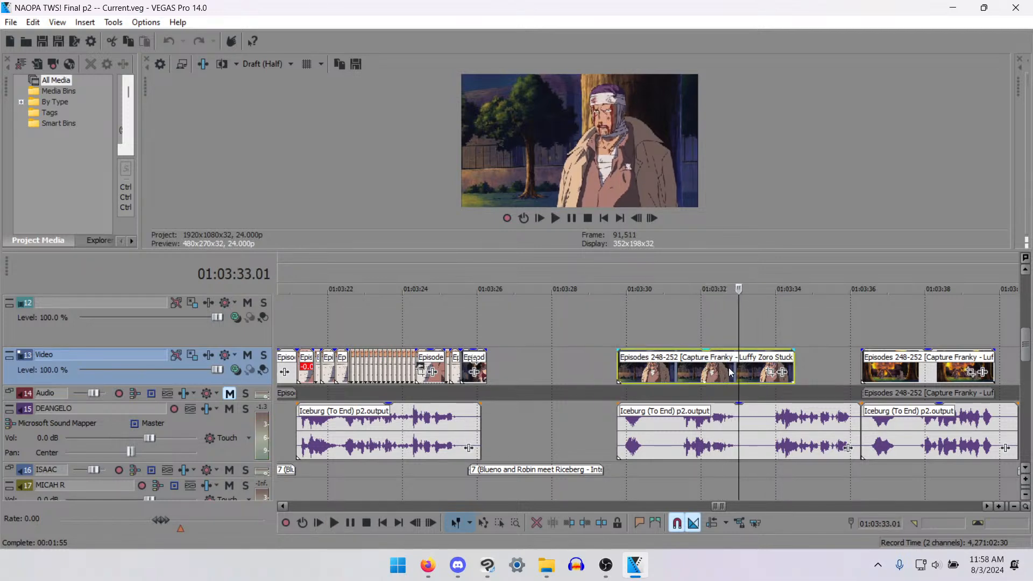
- Examine the bandaged man's clip frame by frame around 01:03:31.19 to check his mouth movement
key("Right")
key("Right")
key("Right")
key("Right")
key("Right")
key("Right")
left_click(781, 366)
left_click(696, 366)
key("Left")
key("Left")
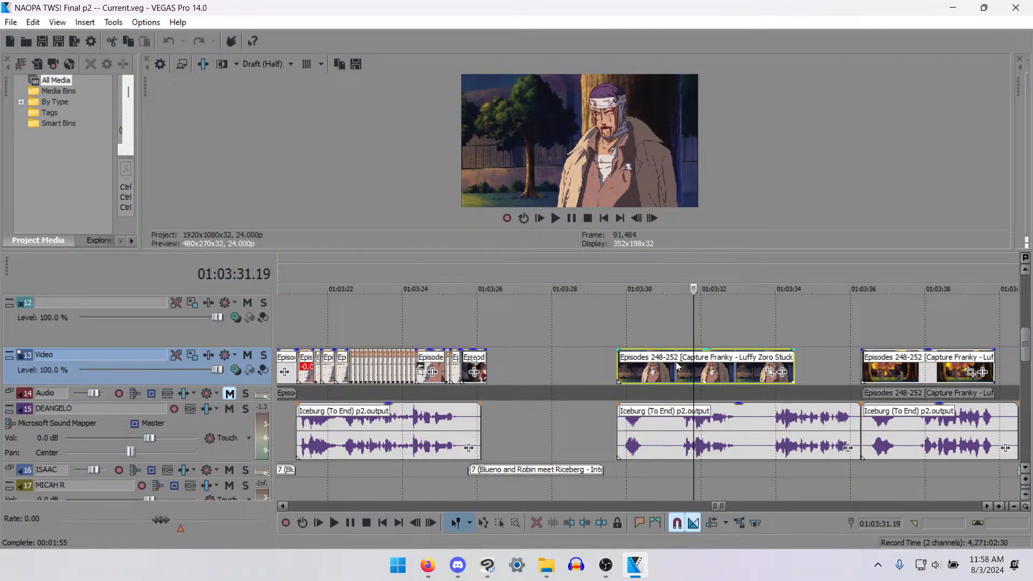
key("Left")
key("Left")
key("Right")
key("Right")
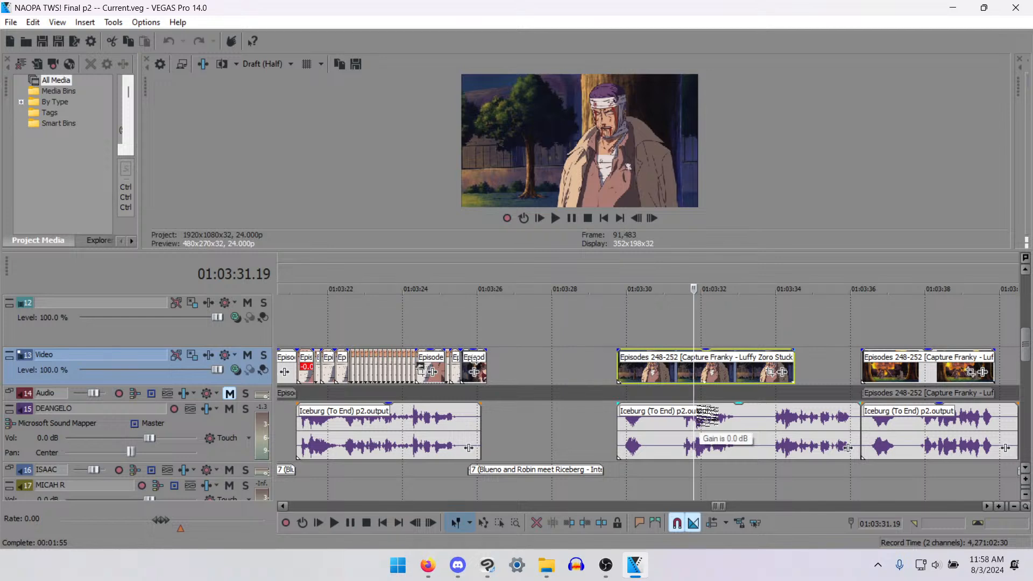
- Select the burning forest clip and place the playhead at its start at 01:03:36.07
scroll(763, 357, "down", 5)
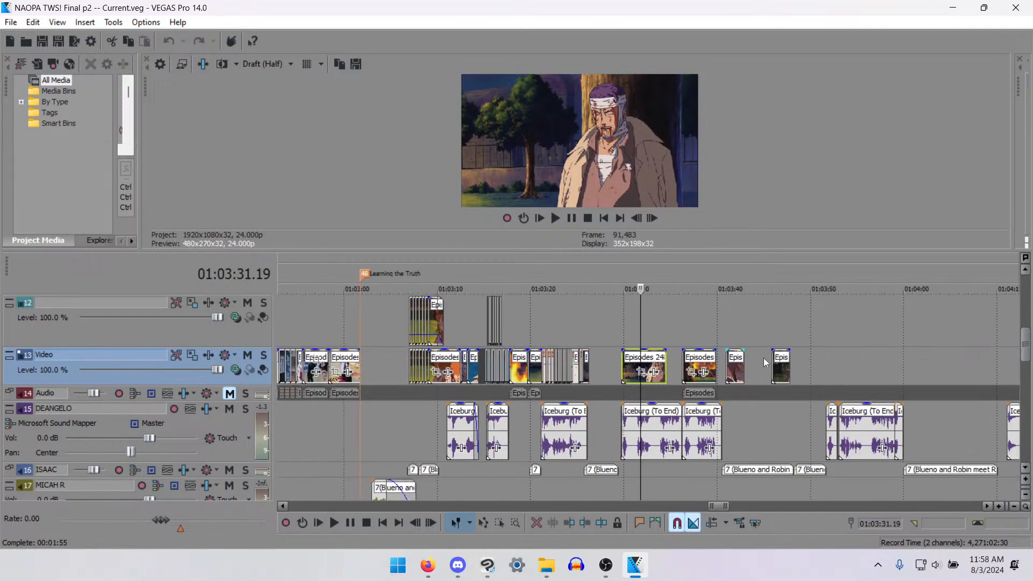
scroll(763, 357, "up", 3)
left_click(725, 376)
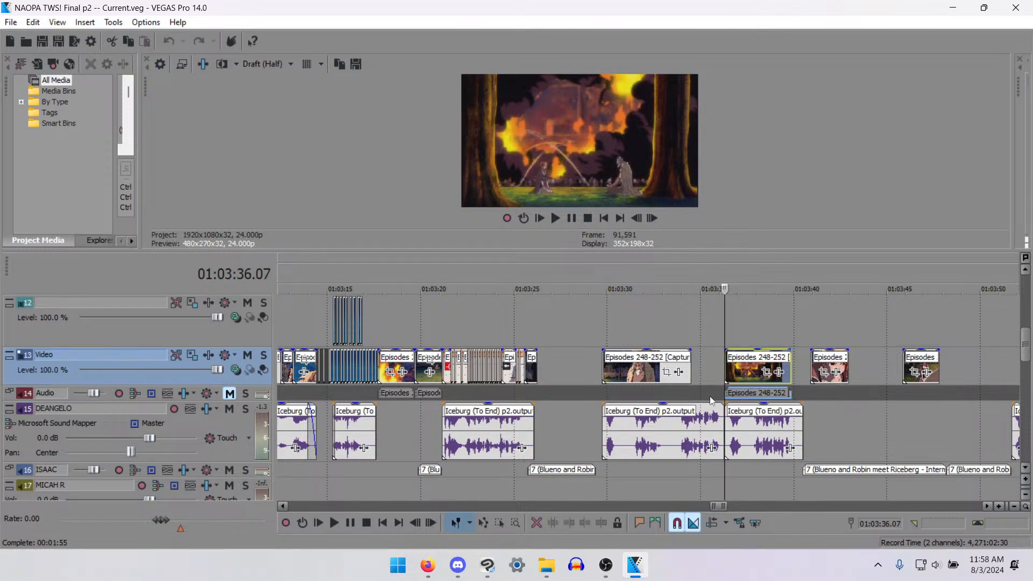
- Play the bandaged man's clip from 01:03:32.13, then move the playhead back to 01:03:32.01
left_click(655, 369)
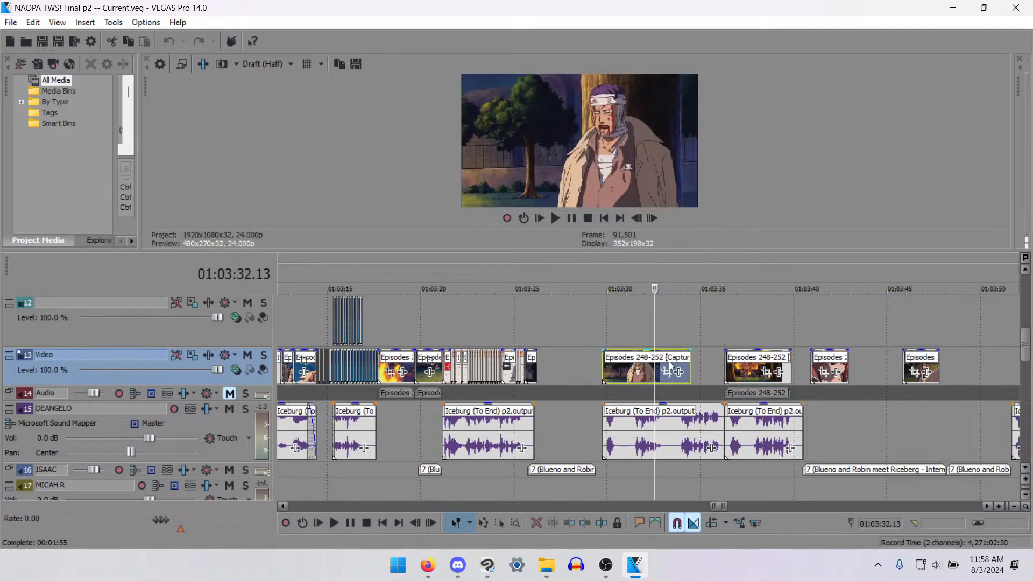
key("space")
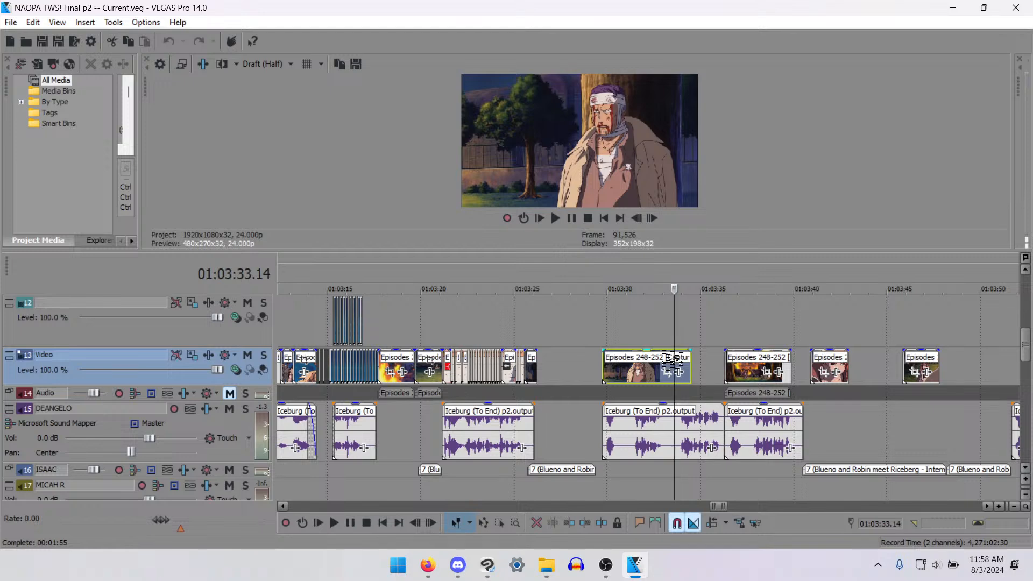
left_click(648, 369)
key("Left")
key("Left")
key("Left")
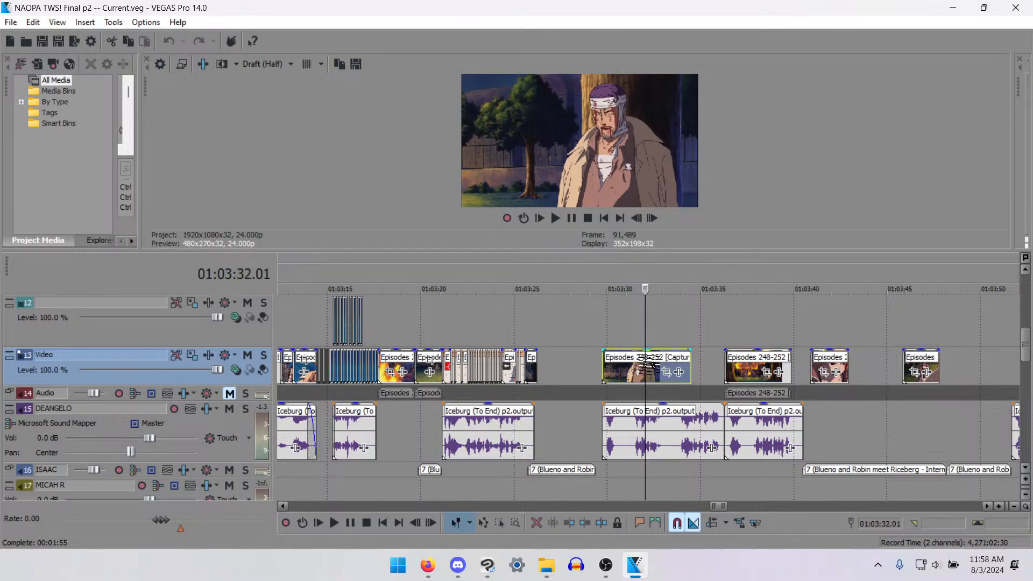
- Examine the bandaged man's clip frame by frame from 01:03:32.01 to 01:03:33.05
key("Right")
key("Right")
key("Right")
key("Right")
key("Right")
key("Right")
key("Right")
key("Right")
key("Right")
key("Right")
key("Right")
key("Right")
key("Right")
key("Right")
key("Right")
key("Right")
key("Right")
key("Right")
key("Right")
key("Right")
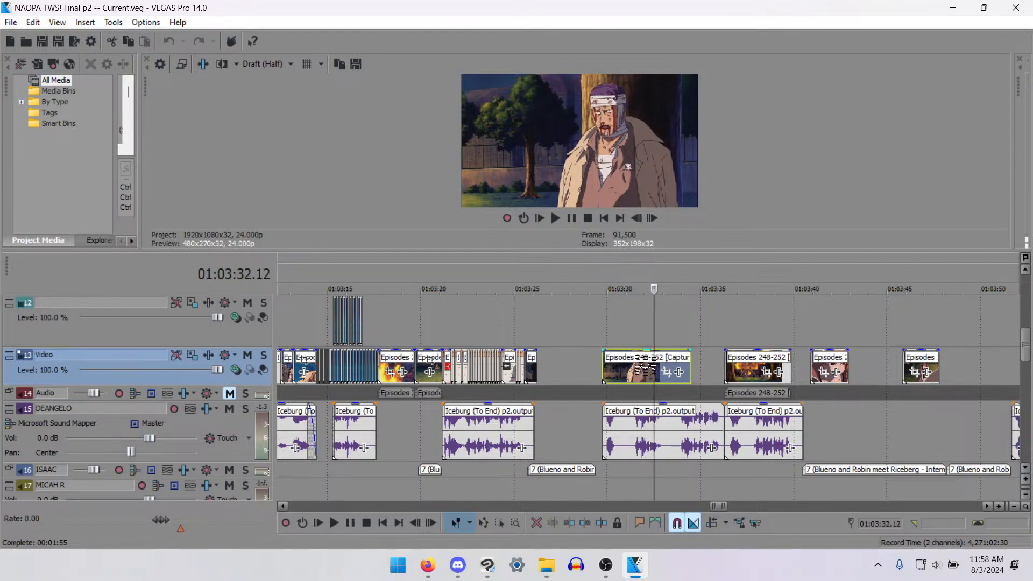
key("Right")
key("Right")
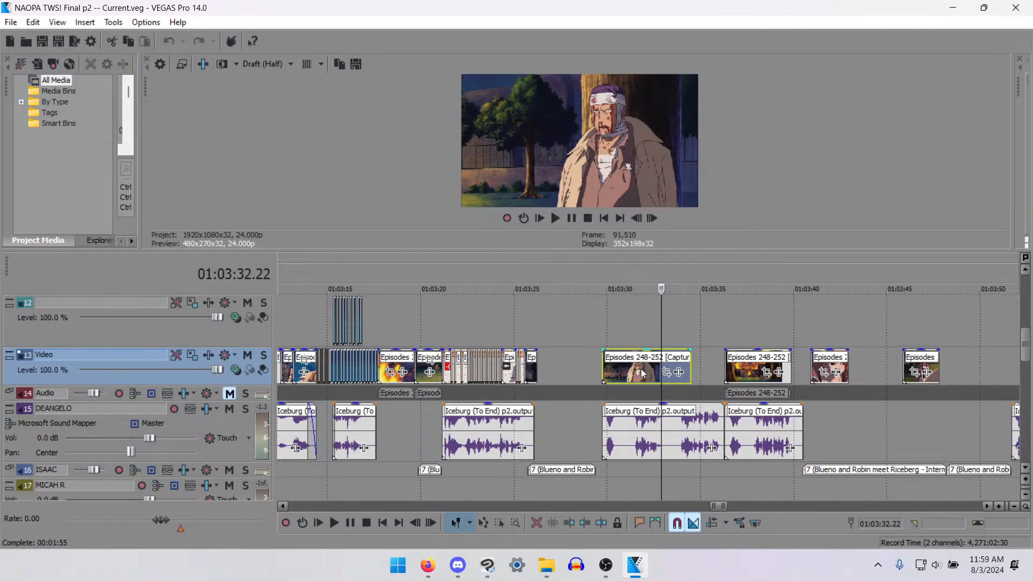
key("Right")
key("Right")
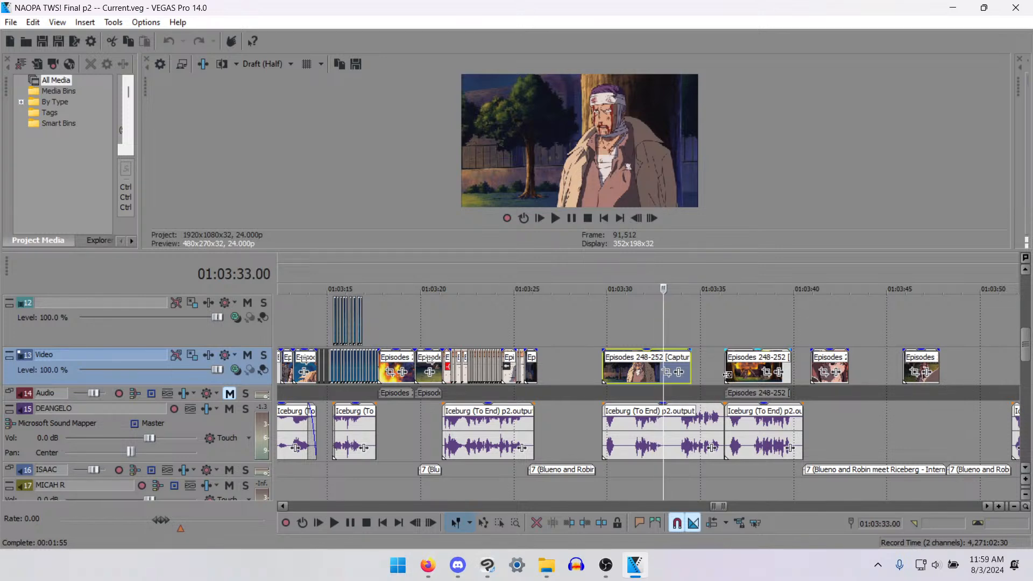
key("Right")
key("Right")
key("Right")
key("Right")
key("Right")
key("Right")
key("Right")
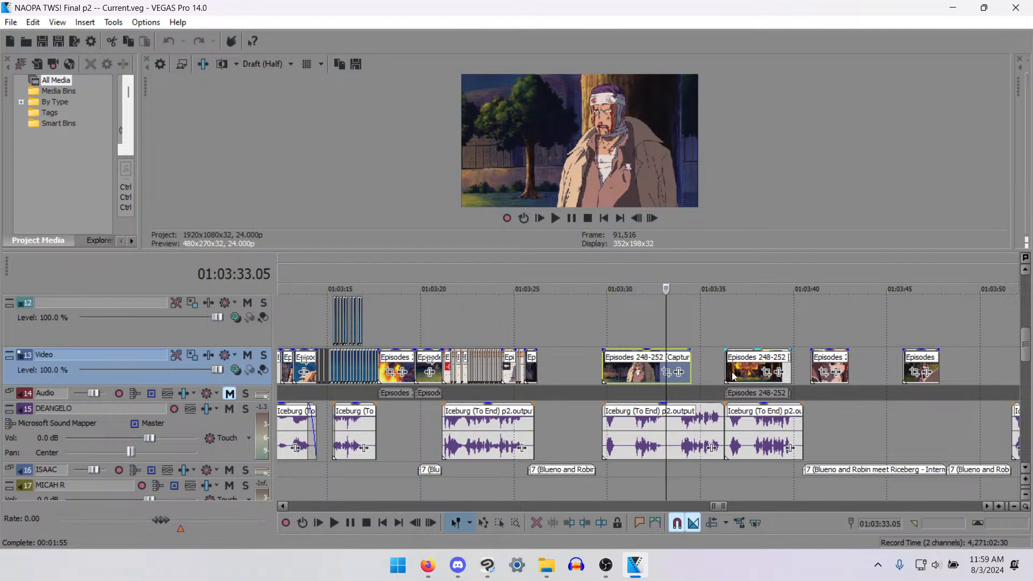
- Select the burning forest clip and step through its opening frames to 01:03:36.11
left_click(726, 373)
key("Right")
key("Right")
key("Right")
key("Right")
key("Right")
key("Right")
key("Right")
key("Right")
key("Right")
key("Right")
key("Right")
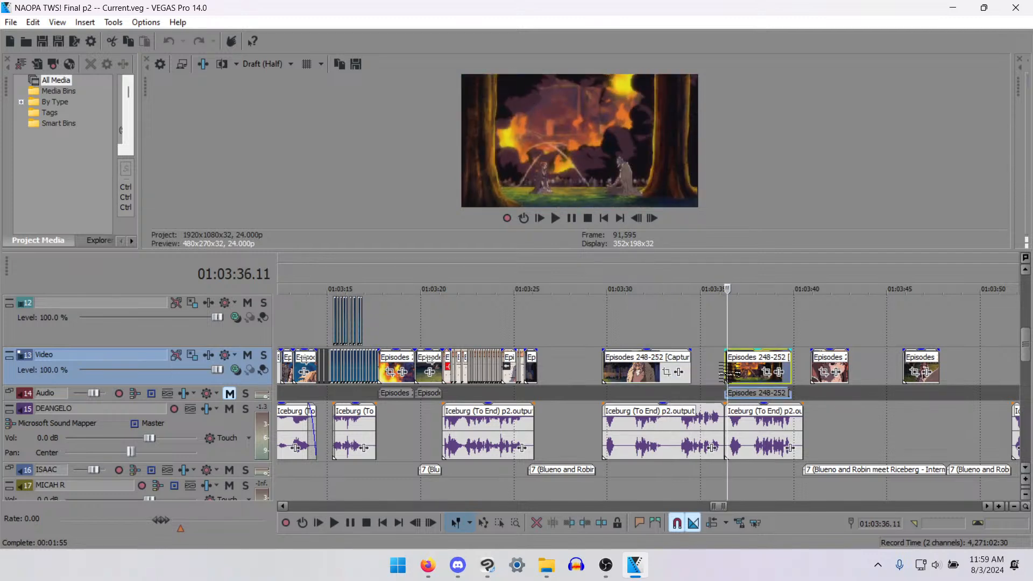
- Play the scene from the middle of the bandaged man's clip through the burning forest and into the orange-haired woman's close-up
left_click(646, 372)
key("space")
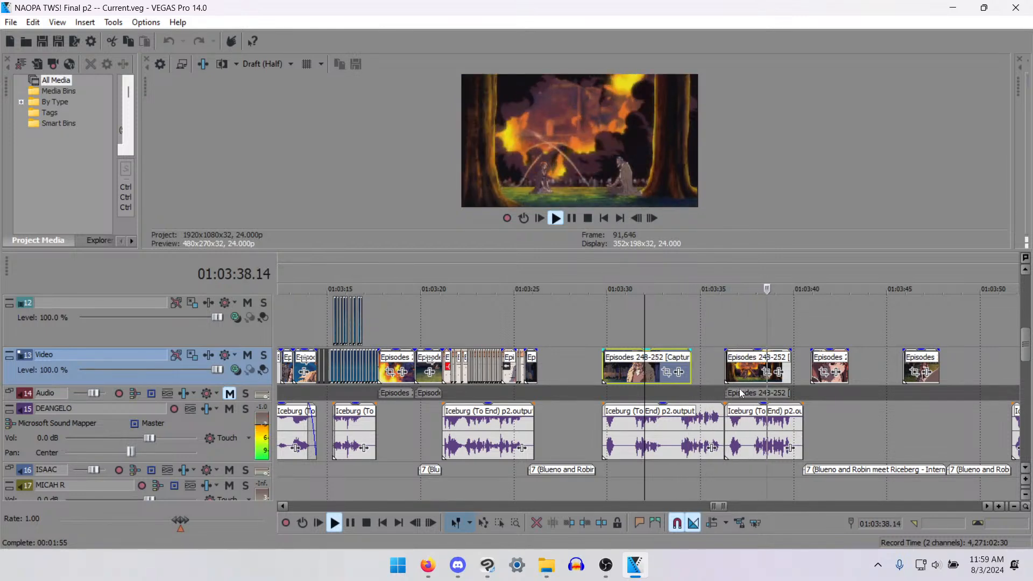
scroll(886, 411, "down", 1)
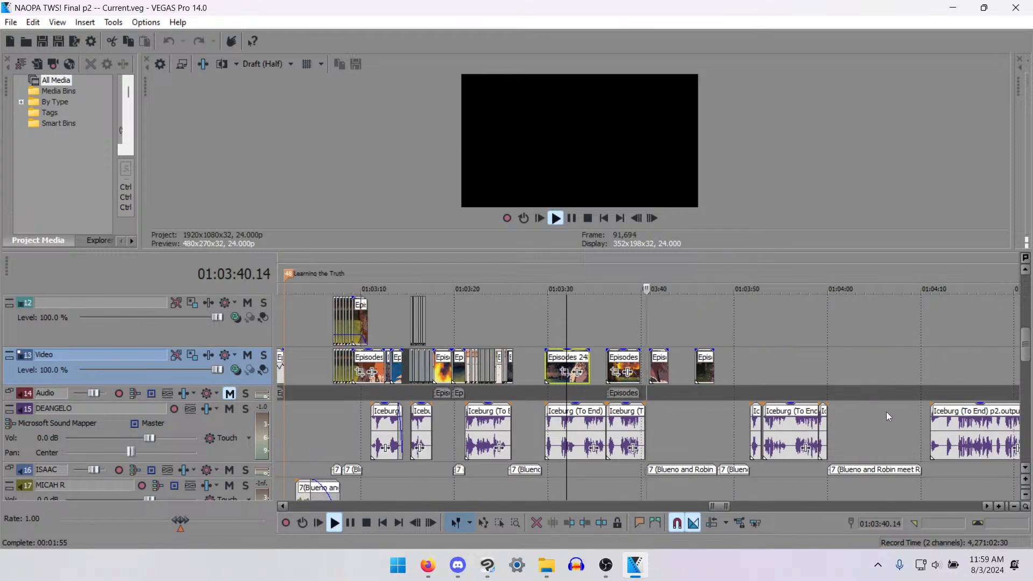
scroll(828, 414, "up", 1)
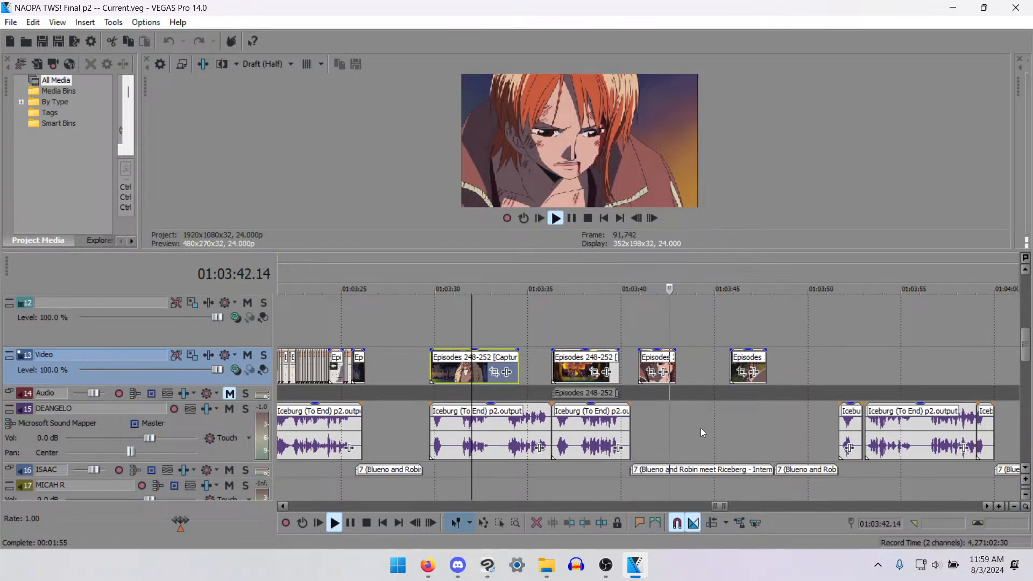
- Check the start of the orange-haired woman's close-up, play into the last clip, and select that clip with the playhead at 01:03:45.20
left_click(646, 372)
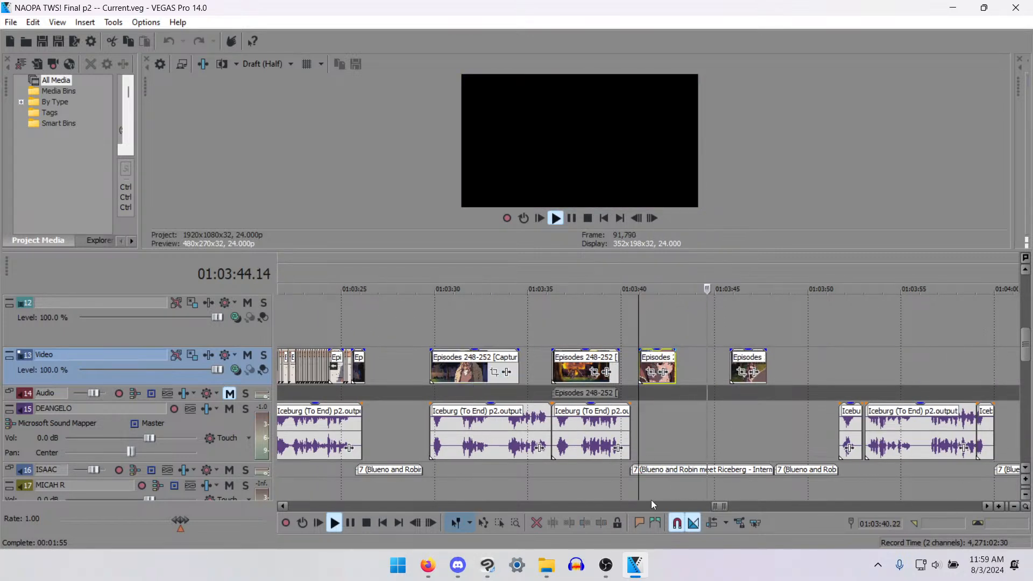
key("space")
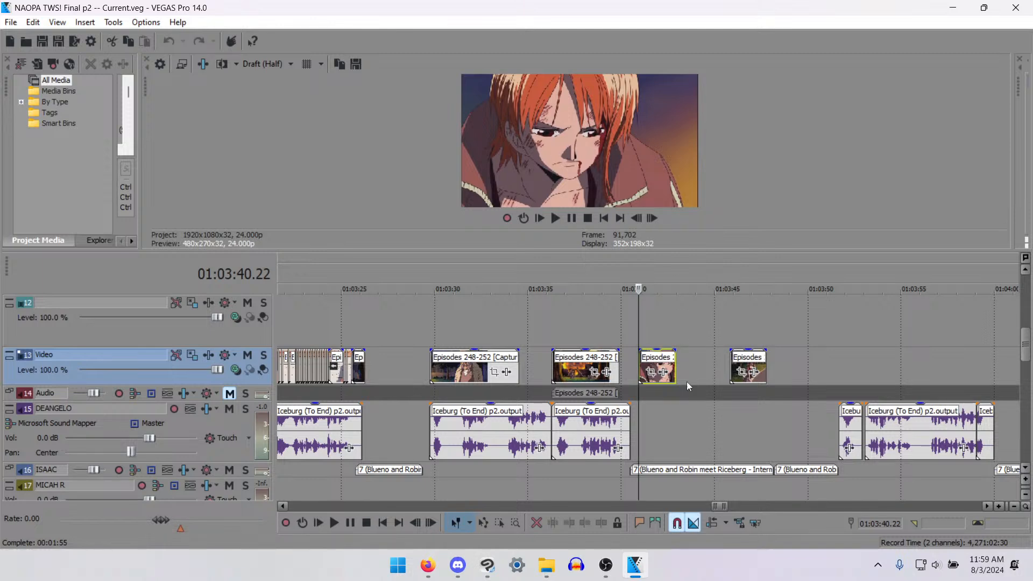
left_click(717, 392)
key("space")
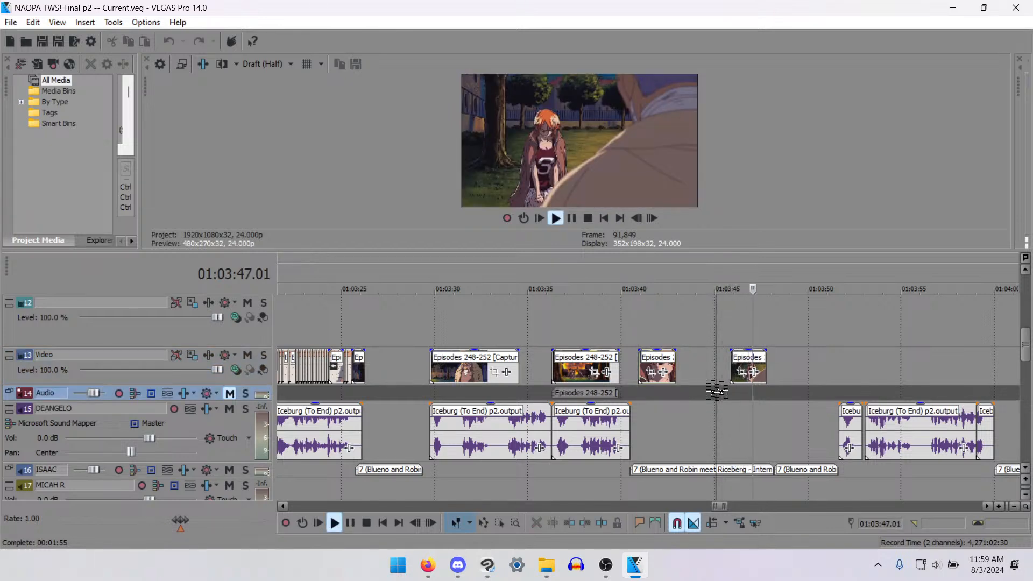
left_click(730, 402)
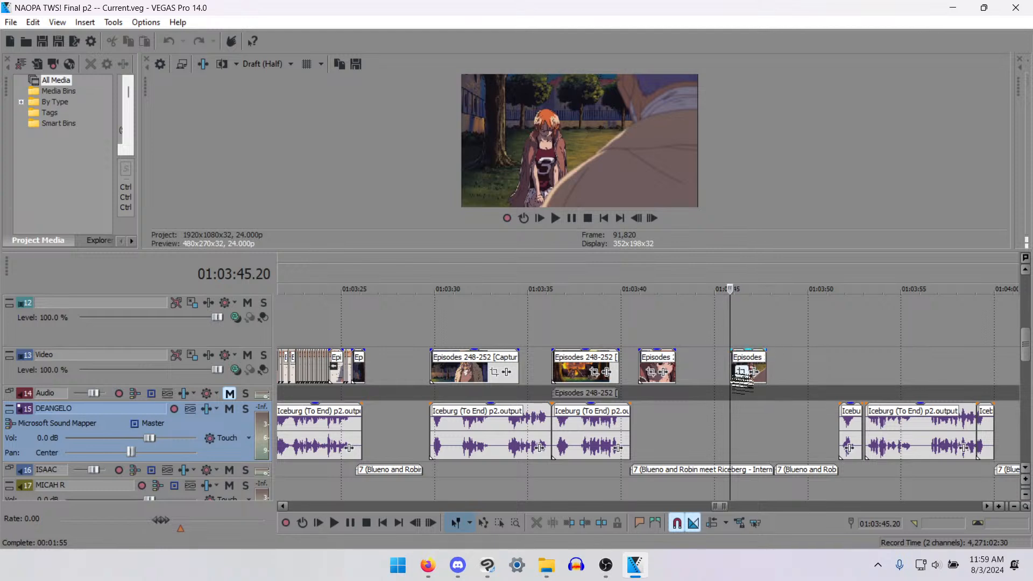
left_click(736, 376)
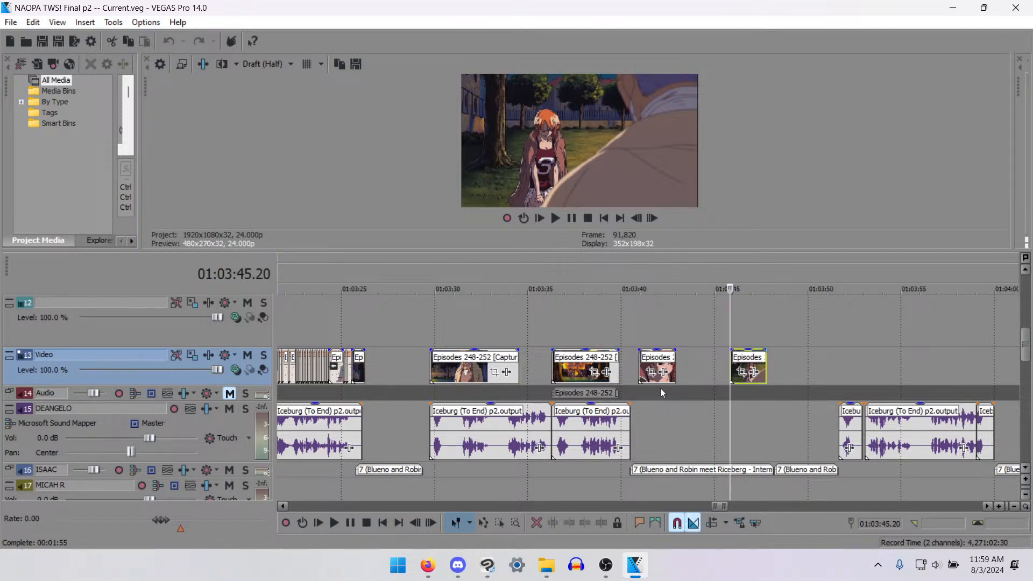
- Check the orange-haired woman's close-up again, then the empty gap after the last clip at 01:03:48.06
left_click(646, 359)
key("Right")
key("Right")
key("Right")
key("Right")
key("Right")
key("Right")
key("Right")
key("Right")
left_click(771, 372)
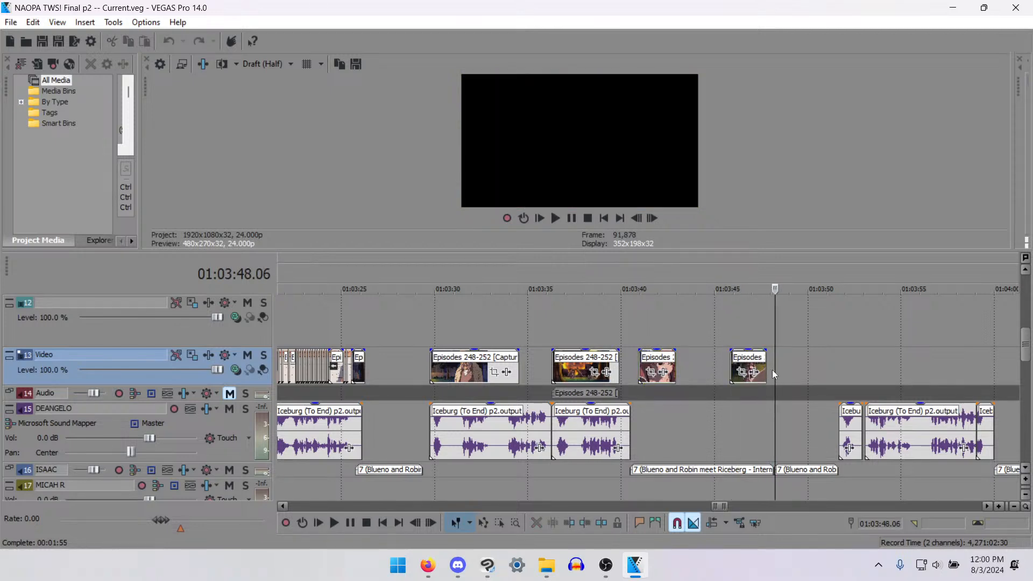
- Replay the opening of the last clip from 01:03:46.02 and again from 01:03:45.20
left_click(736, 365)
key("space")
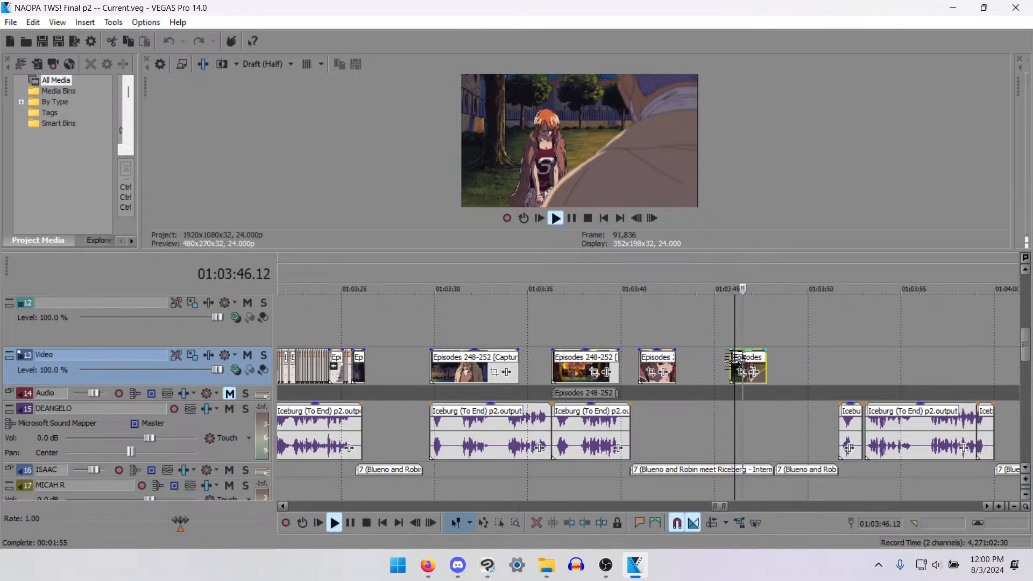
key("space")
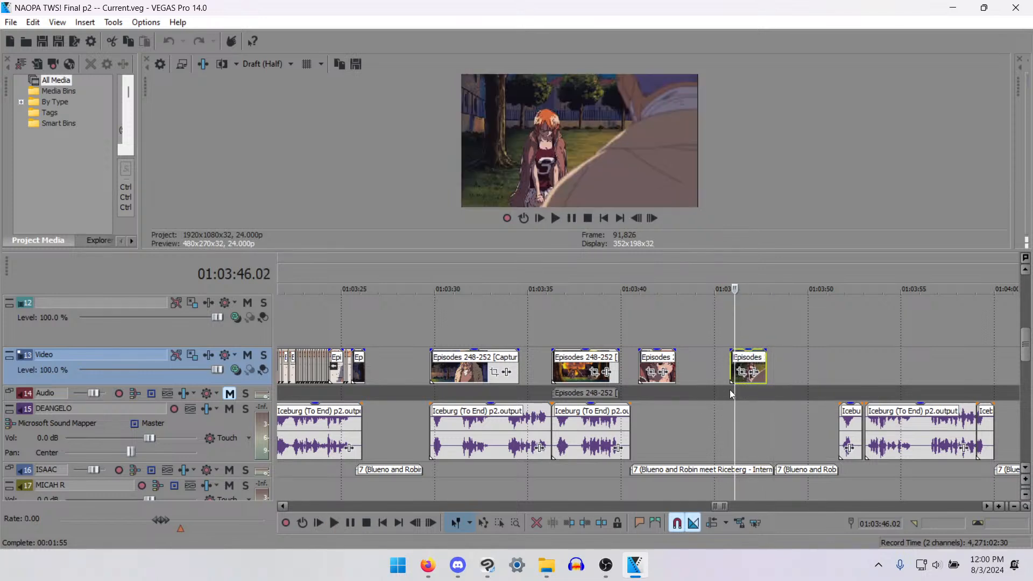
left_click(729, 389)
key("space")
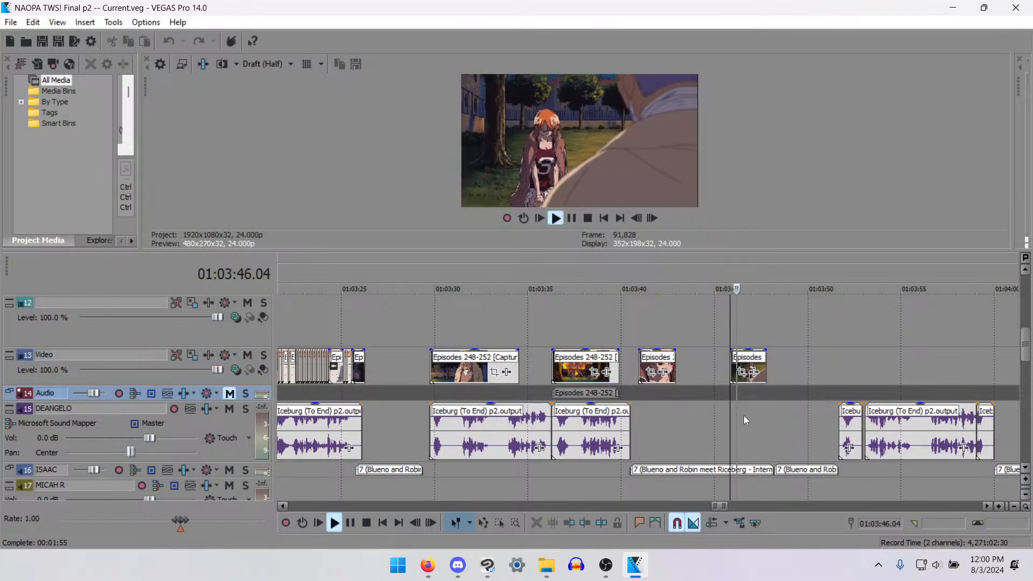
key("space")
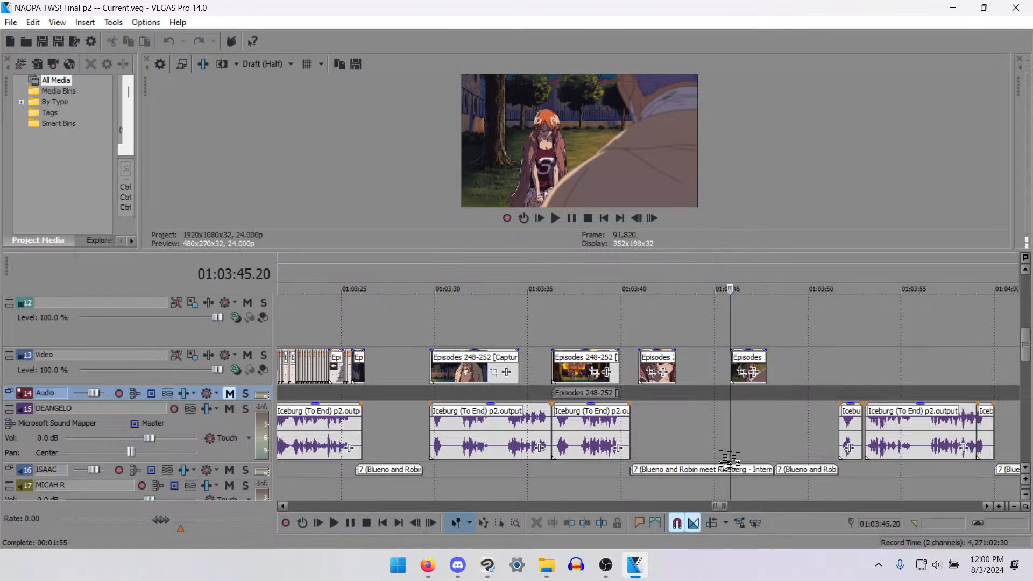
- Play on from 01:03:45.20 through the empty stretch into the next group of Iceburg voice clips
key("space")
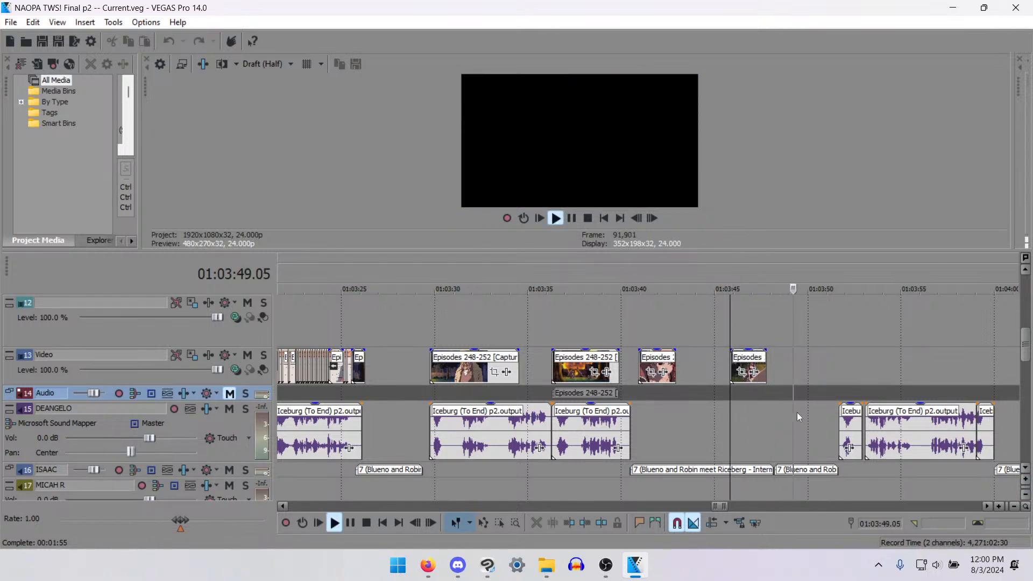
scroll(798, 416, "down", 2)
scroll(799, 417, "down", 5)
scroll(732, 412, "up", 4)
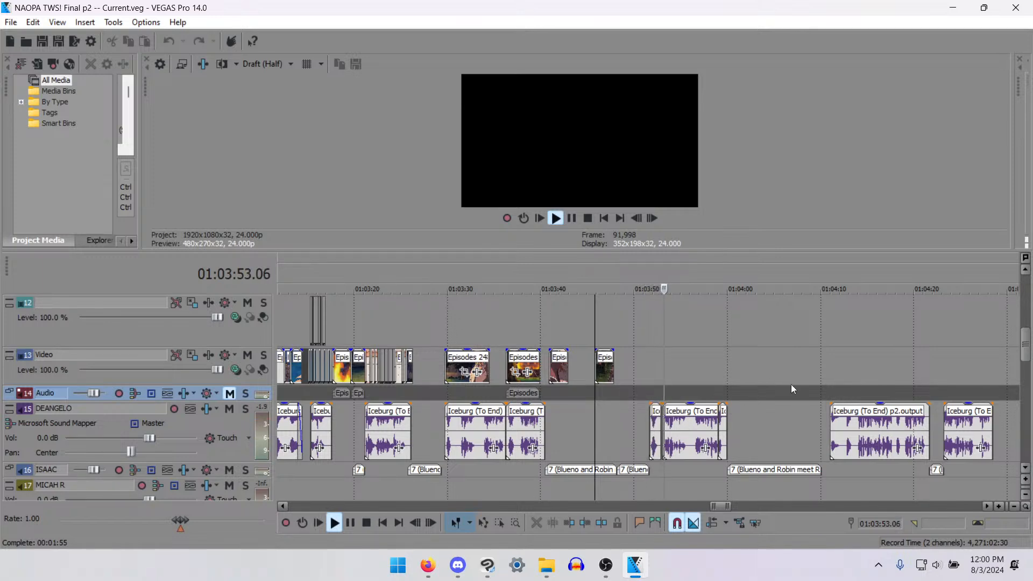
key("space")
- Copy the bandaged man's clip and paste it on the Video track at the start of the next group of Iceburg voice clips
left_click(464, 367)
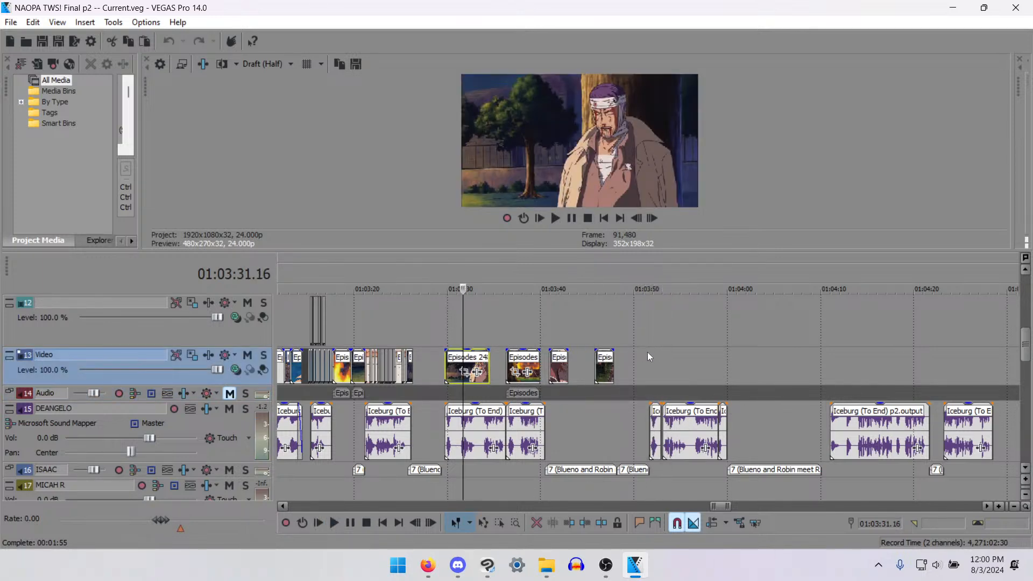
left_click(653, 370)
key("ctrl+v")
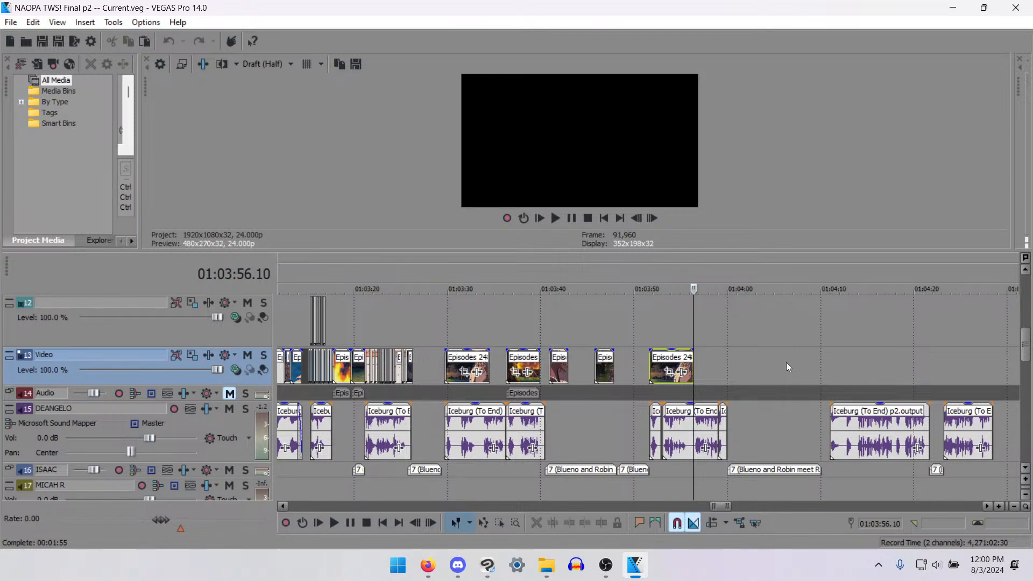
- Look over the unused source footage further along the Video track, checking 01:13:28.15 and 01:08:28.21
scroll(750, 357, "down", 14)
left_click(751, 357)
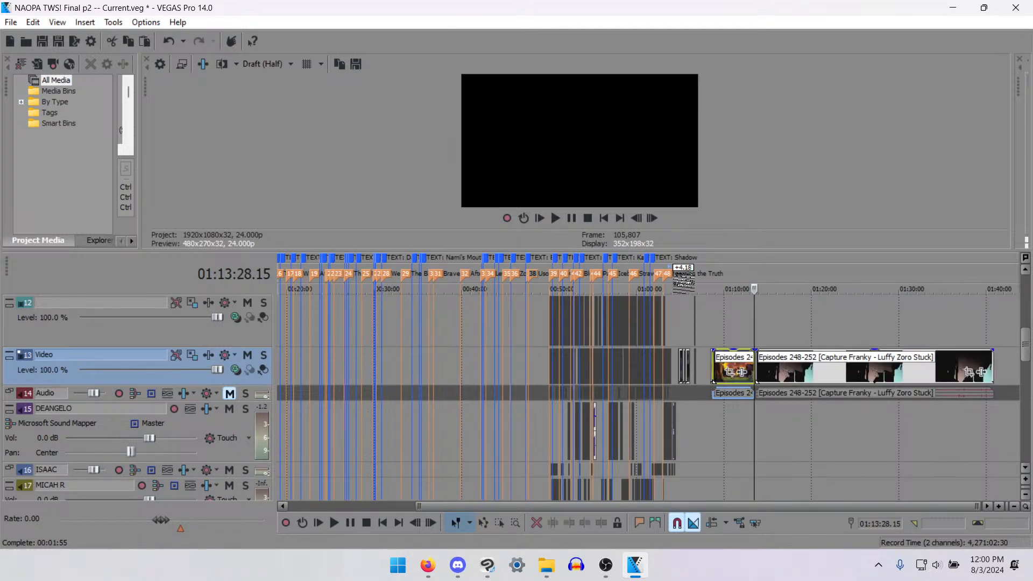
scroll(717, 418, "up", 1)
scroll(719, 421, "up", 3)
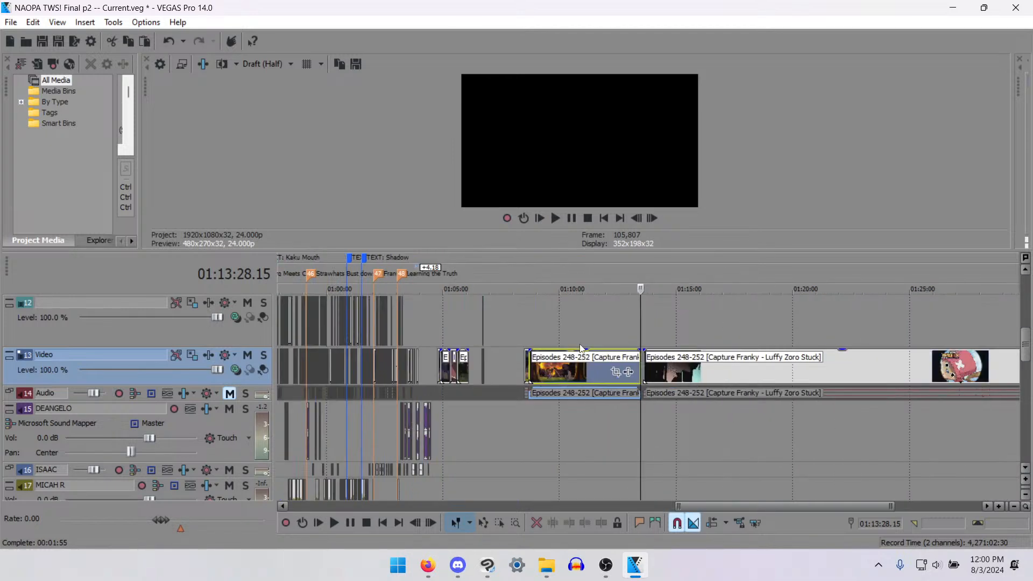
left_click(520, 373)
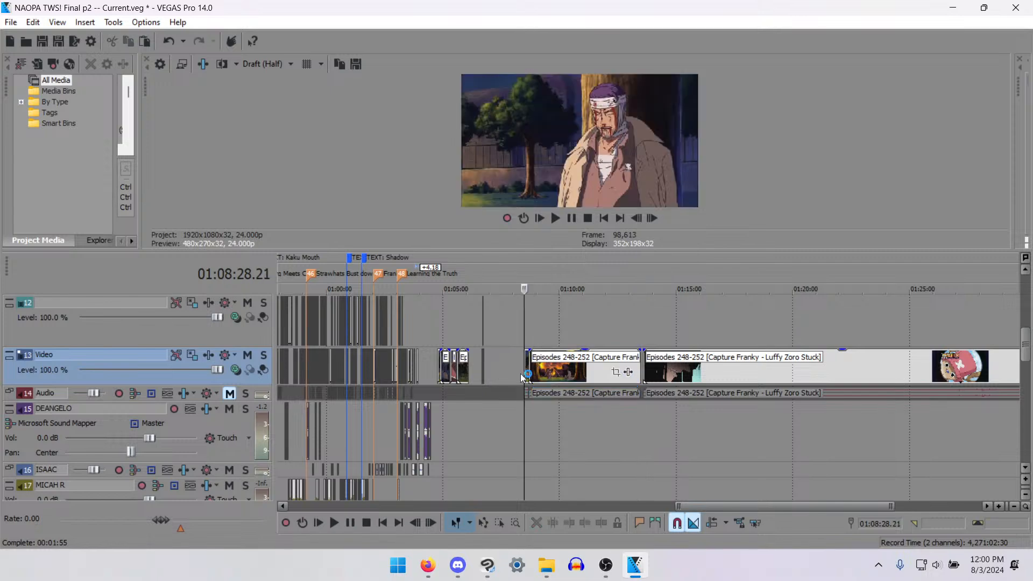
- Inspect the leftover source clips around 01:05:08.03 and select the orange-haired woman's clip among them
left_click(436, 370)
left_click(438, 370)
scroll(763, 397, "up", 6)
key("space")
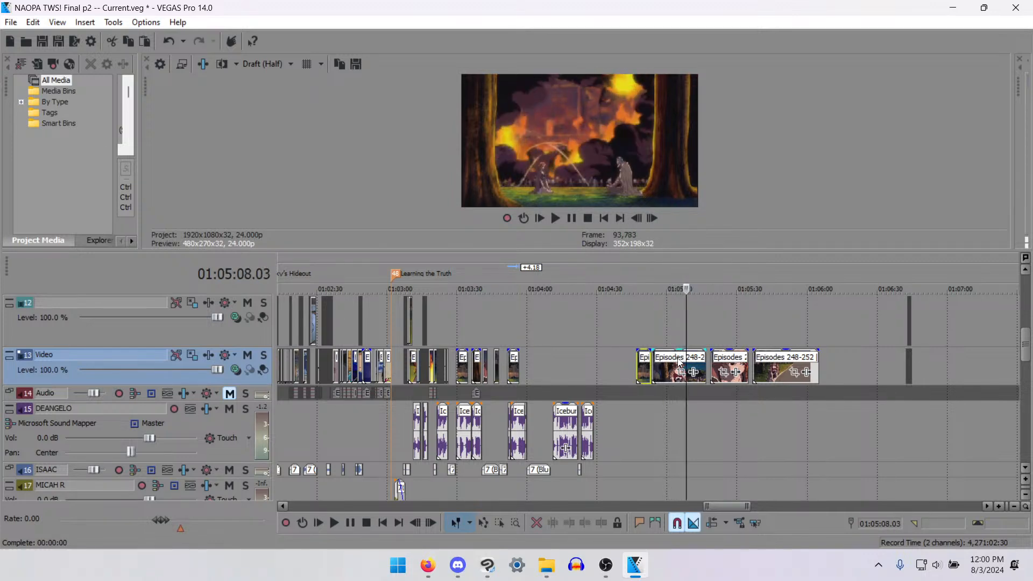
left_click(724, 366)
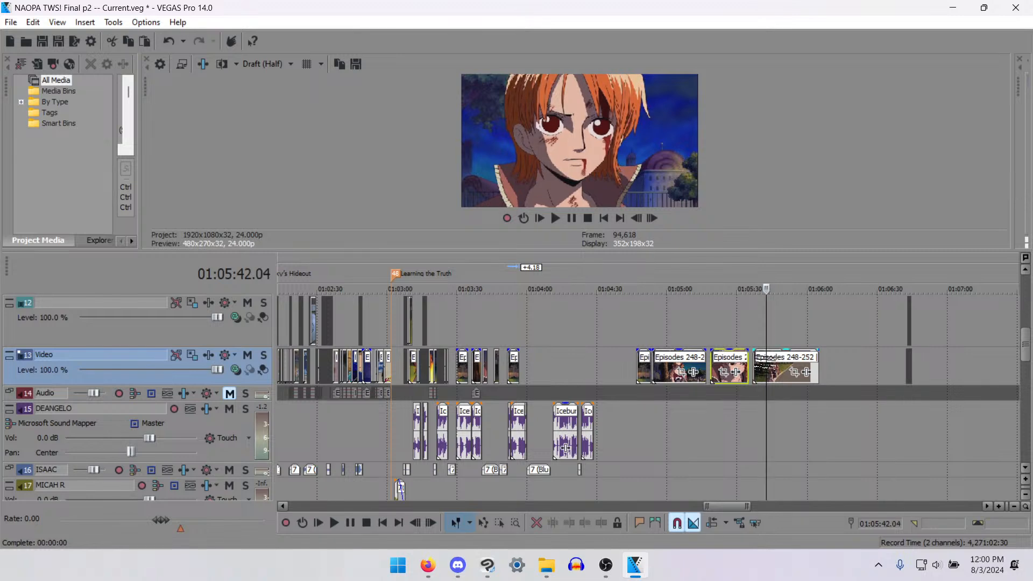
- Play back the last leftover source clip around 01:05:39.10 to check the bandaged man's close-up
key("Left")
key("Left")
key("Left")
key("Left")
key("Left")
key("Left")
key("Left")
key("Left")
key("Left")
key("Left")
key("Left")
key("Left")
key("Right")
key("space")
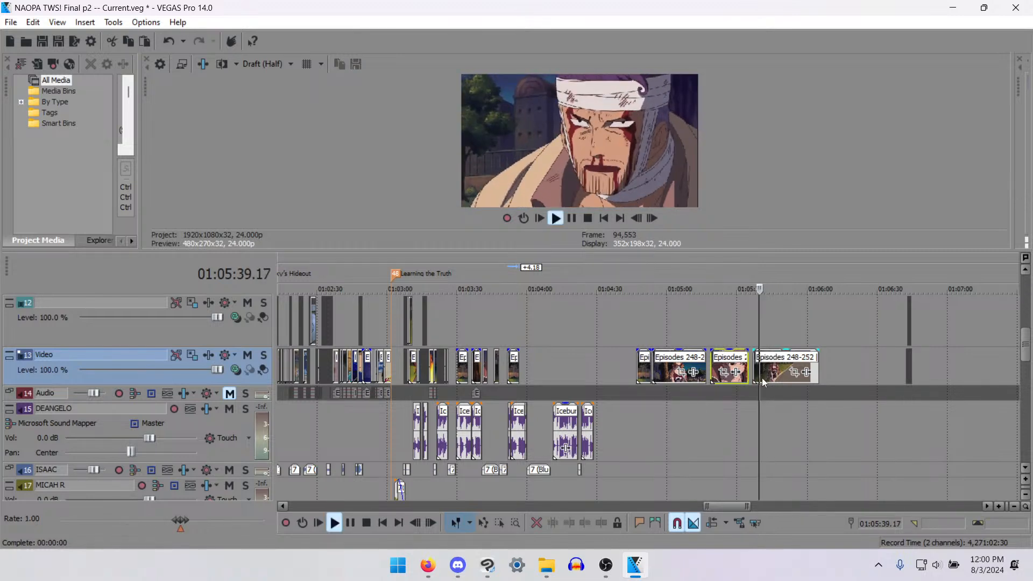
scroll(734, 389, "up", 6)
key("space")
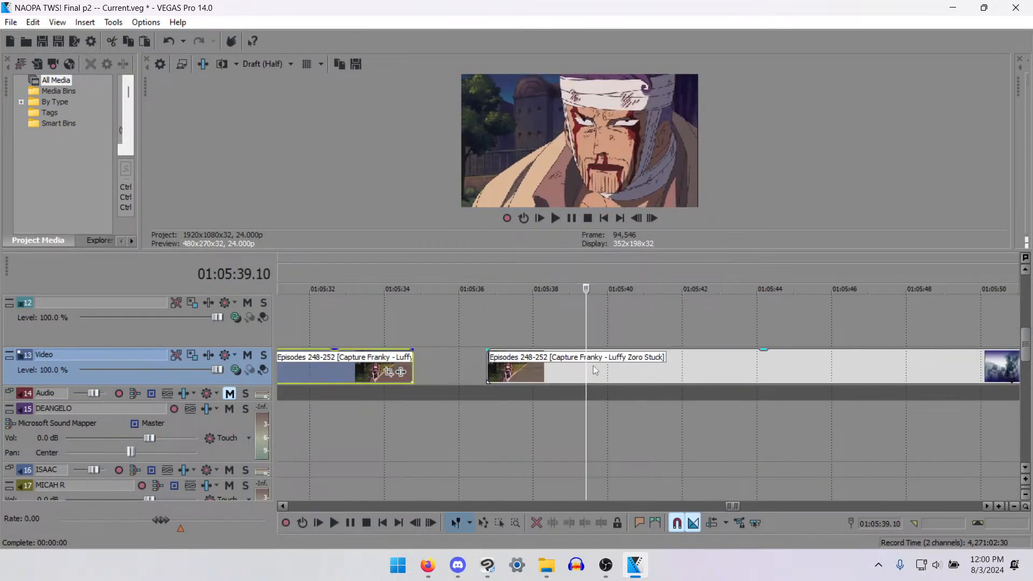
- Split the last leftover source clip at 01:05:38.05, where the shot cuts to the bandaged man's close-up
left_click(564, 372)
key("Left")
key("Left")
key("Left")
key("Left")
key("Left")
key("Left")
key("Left")
key("Left")
key("Left")
key("Left")
key("Left")
key("Left")
key("Left")
key("Left")
key("Left")
key("Left")
key("Left")
key("Left")
key("Left")
key("Left")
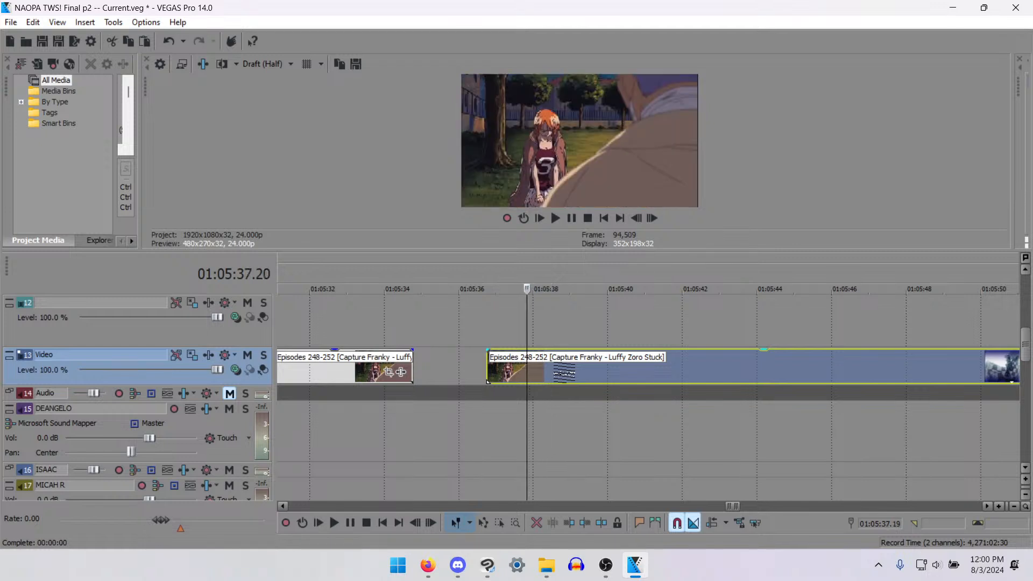
key("Right")
key("Right")
key("Right")
key("Right")
key("Right")
key("Right")
key("Right")
key("Right")
key("Right")
key("Left")
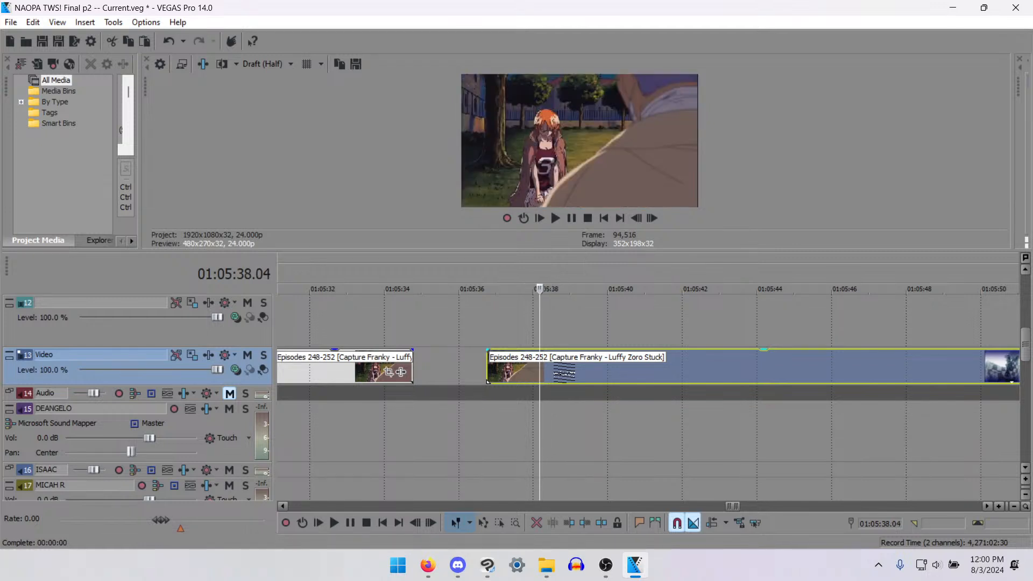
key("Right")
key("s")
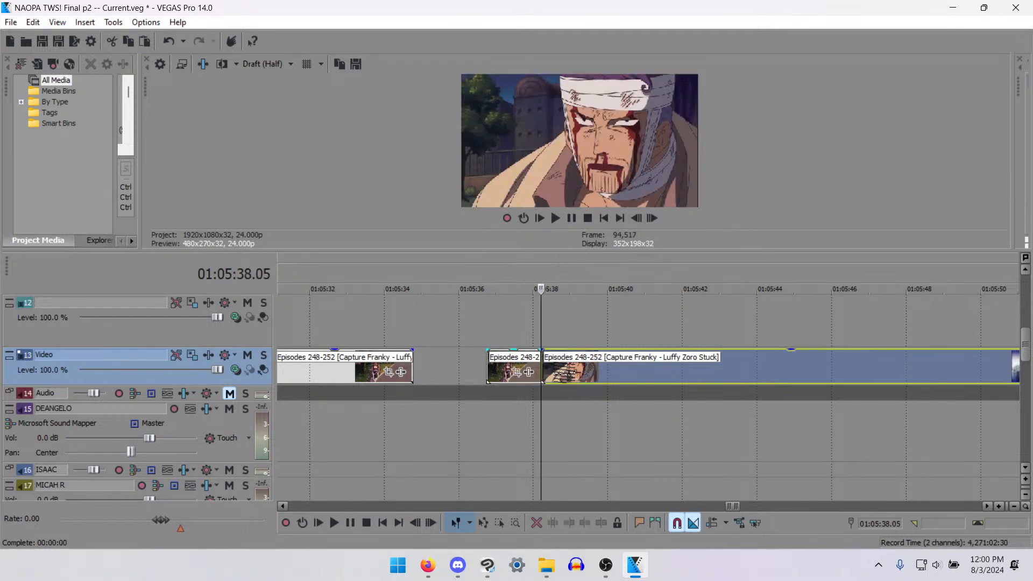
- Split the last leftover source clip at 01:05:42.06, where the shot changes to the orange-haired woman's close-up
key("space")
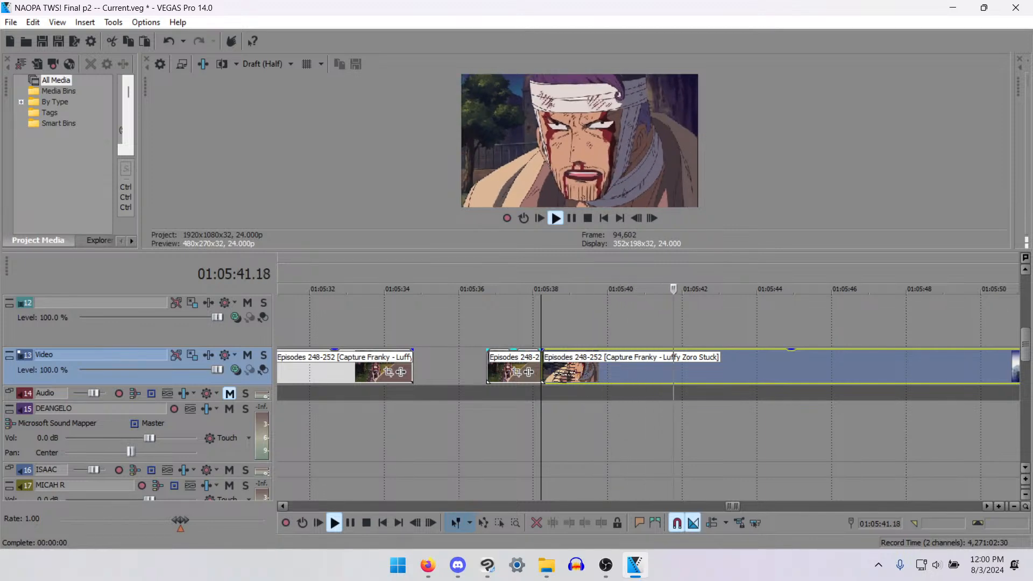
key("Return")
key("Left")
key("Right")
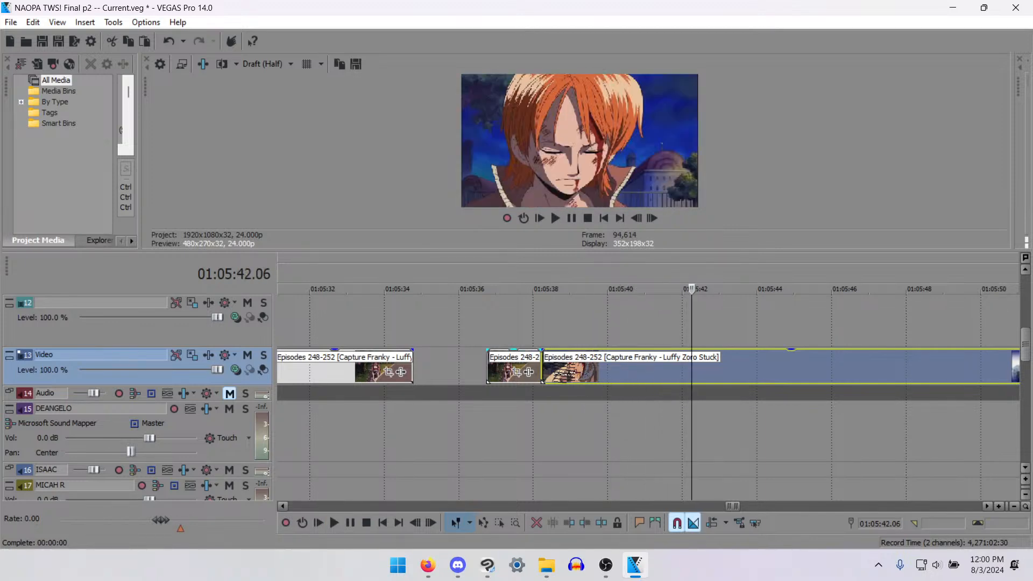
key("s")
- Cut the bandaged man's close-up between 01:05:38.05 and 01:05:42.06 out of the leftover footage for reuse
key("space")
key("Return")
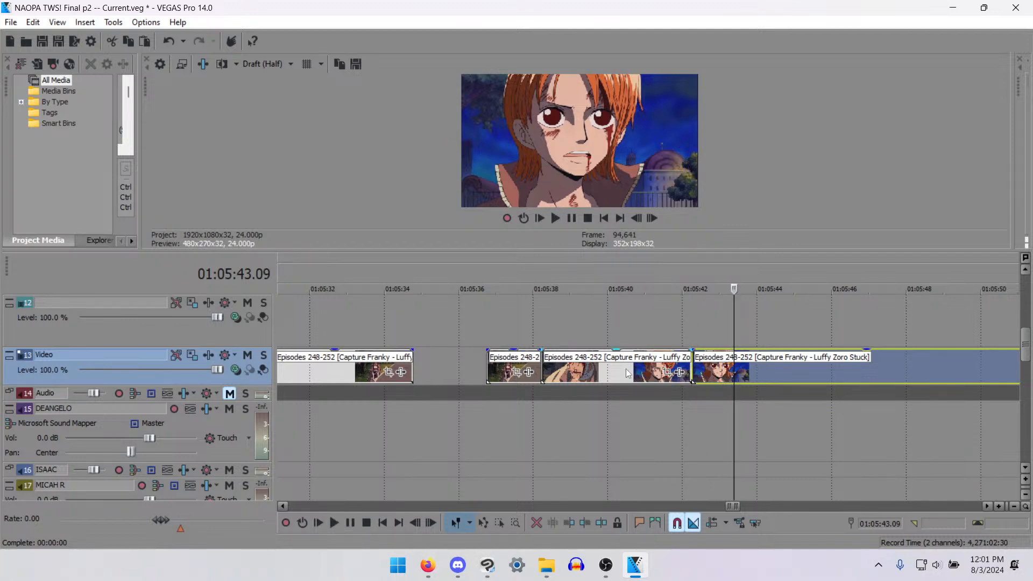
left_click(620, 391)
left_click(592, 374)
key("Delete")
- Move the bandaged man's clip at 01:03:51.16 on the Video track to about 01:04:02.13, freeing its place above the voice line
scroll(535, 389, "down", 4)
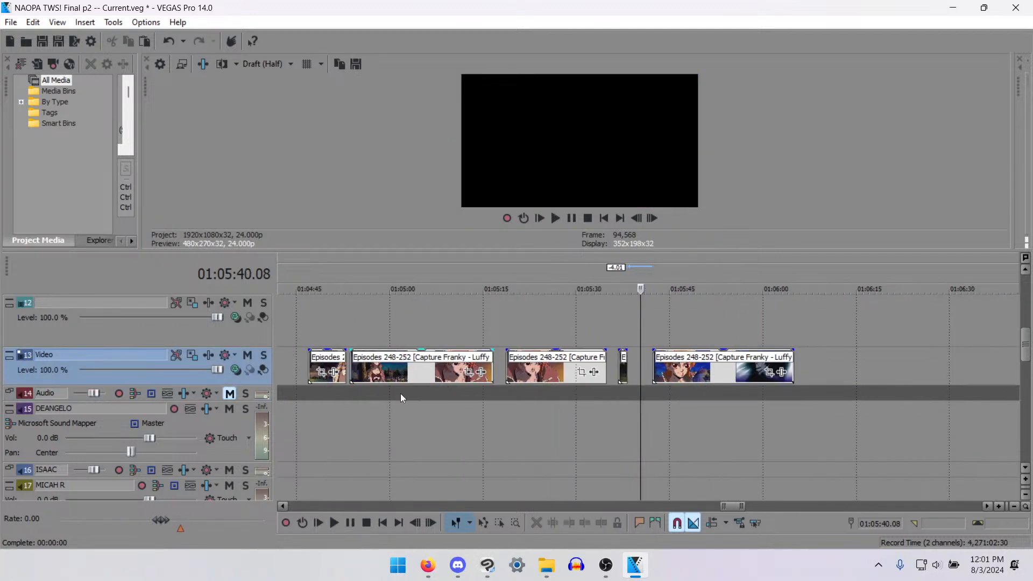
scroll(400, 392, "down", 5)
left_click(574, 371)
key("space")
scroll(722, 395, "up", 6)
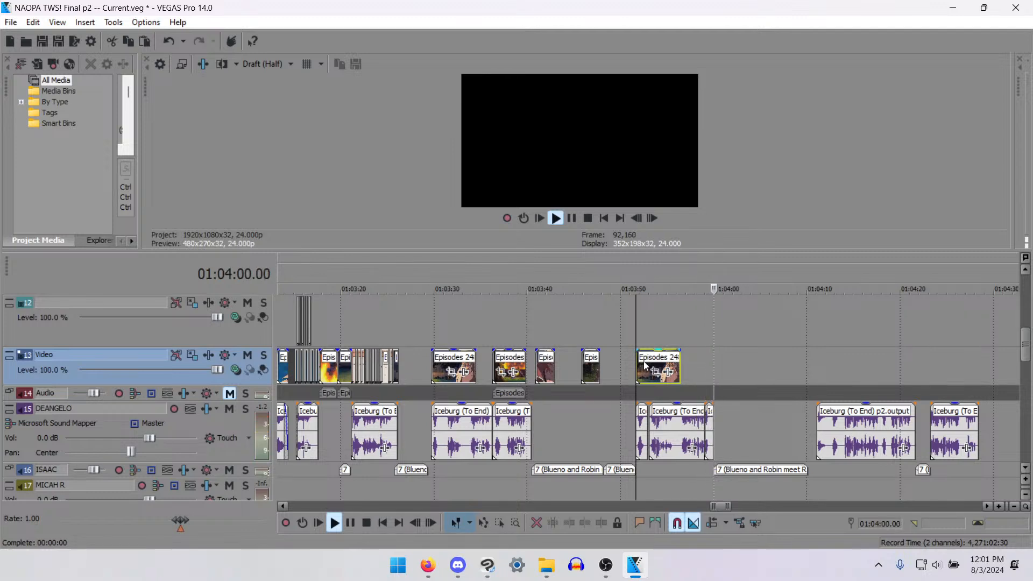
key("space")
left_click_drag(649, 362, 751, 367)
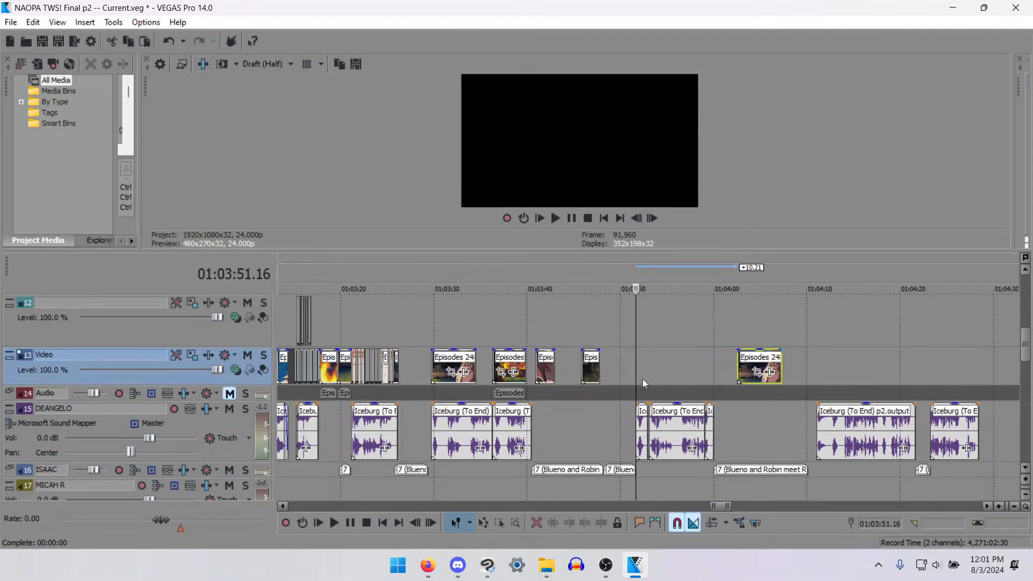
- Paste the cut close-up of the bandaged man at 01:03:51.16 and play it back against the voice line
key("ctrl+v")
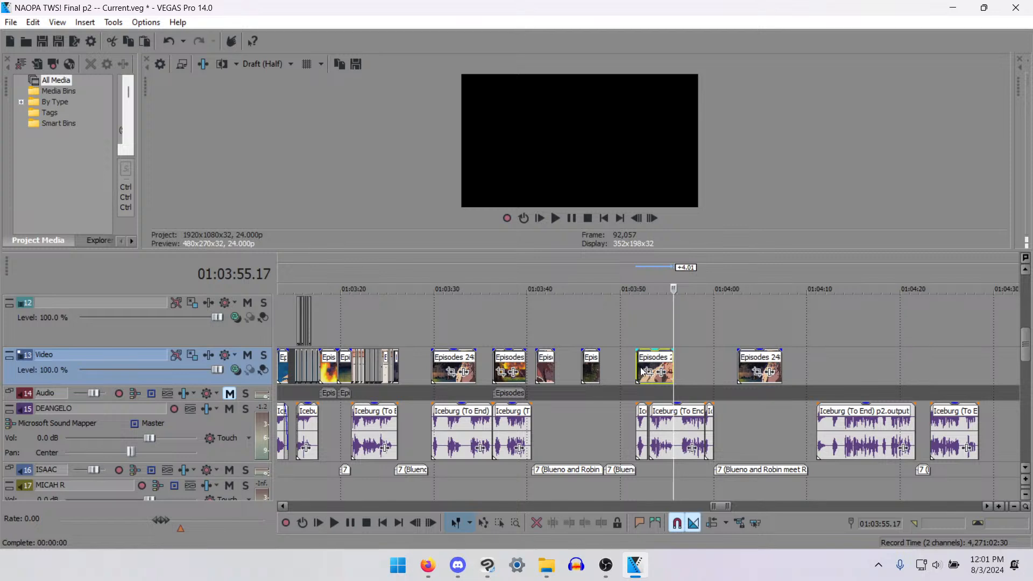
key("space")
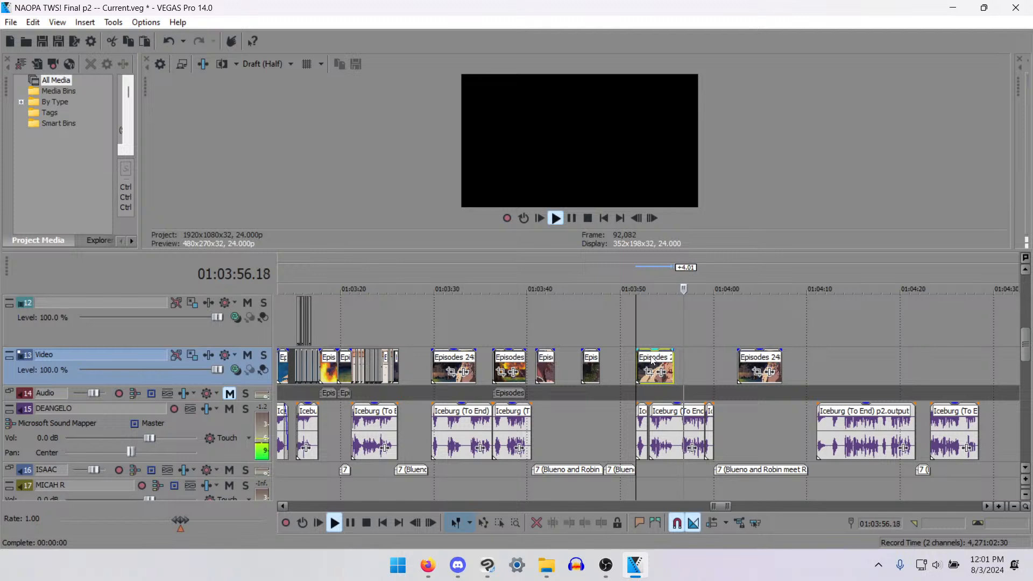
left_click(603, 364)
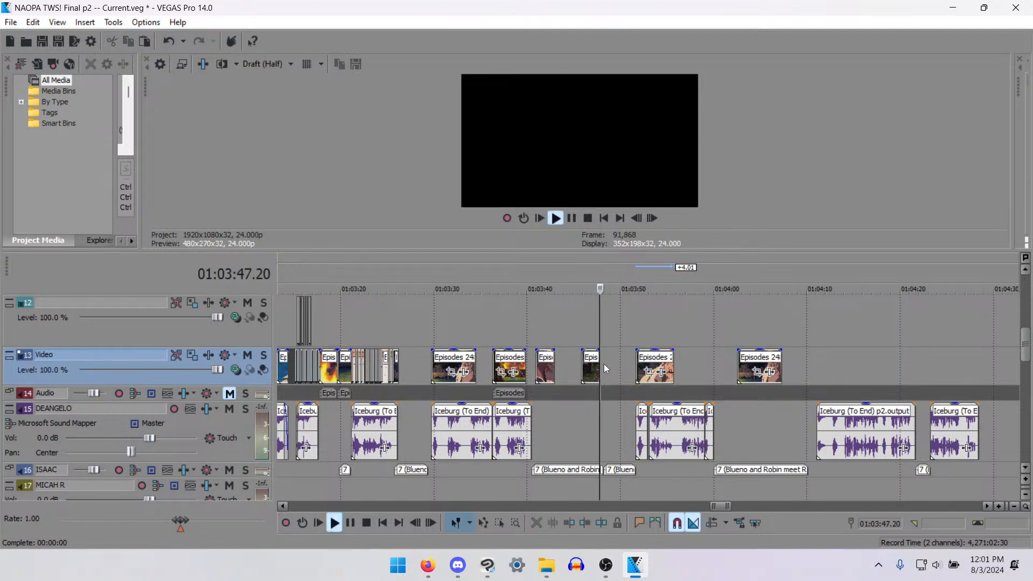
scroll(604, 363, "up", 3)
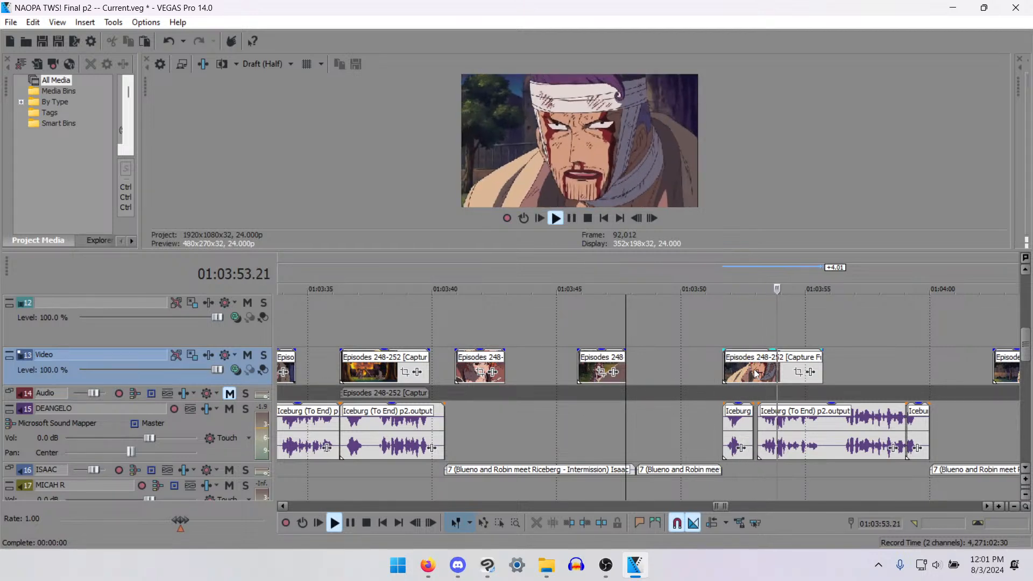
scroll(755, 372, "down", 3)
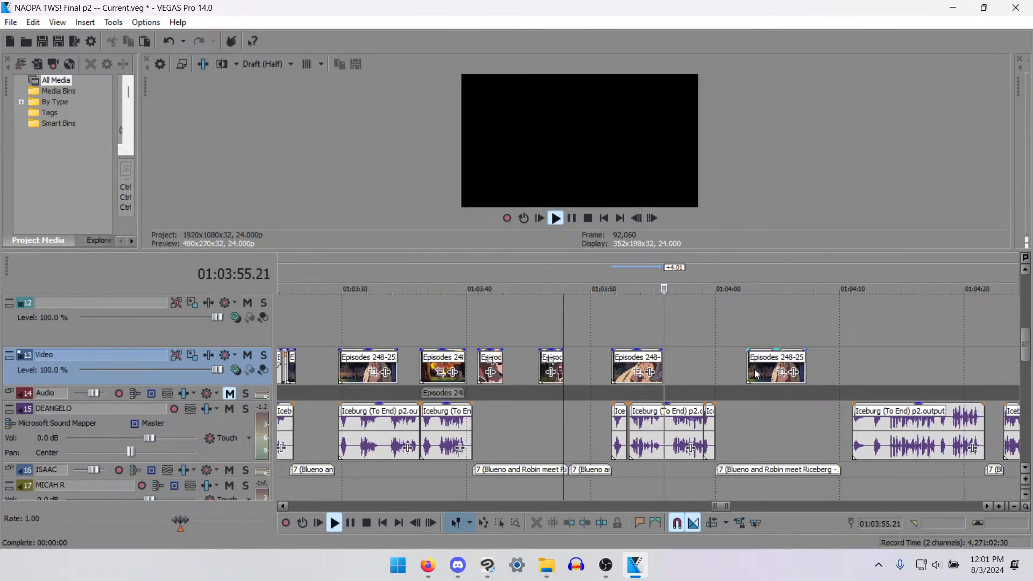
key("space")
- Check the moved clip of the bandaged man around 01:04:04.07 and play through the gap before it
left_click(743, 371)
left_click(747, 366)
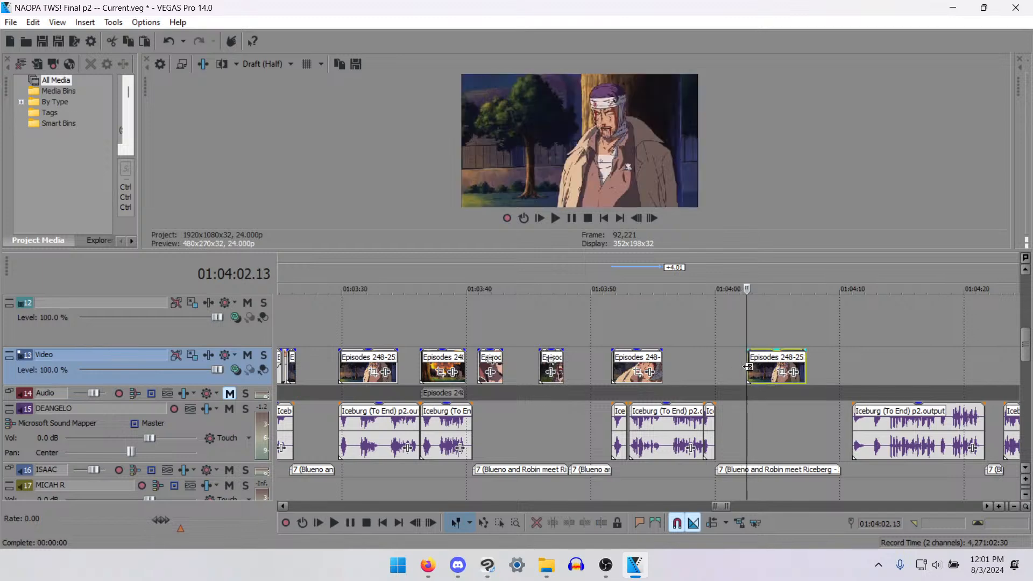
left_click(671, 372)
key("space")
scroll(672, 372, "down", 5)
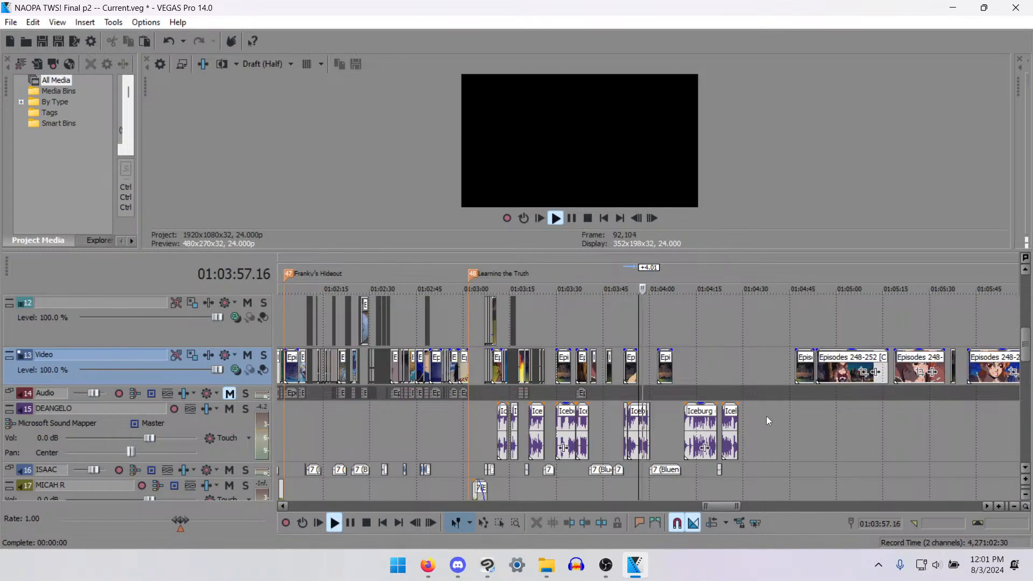
key("space")
- Play back the last leftover clip from 01:05:42.06 to find where the orange-haired woman's close-up ends
left_click(913, 371)
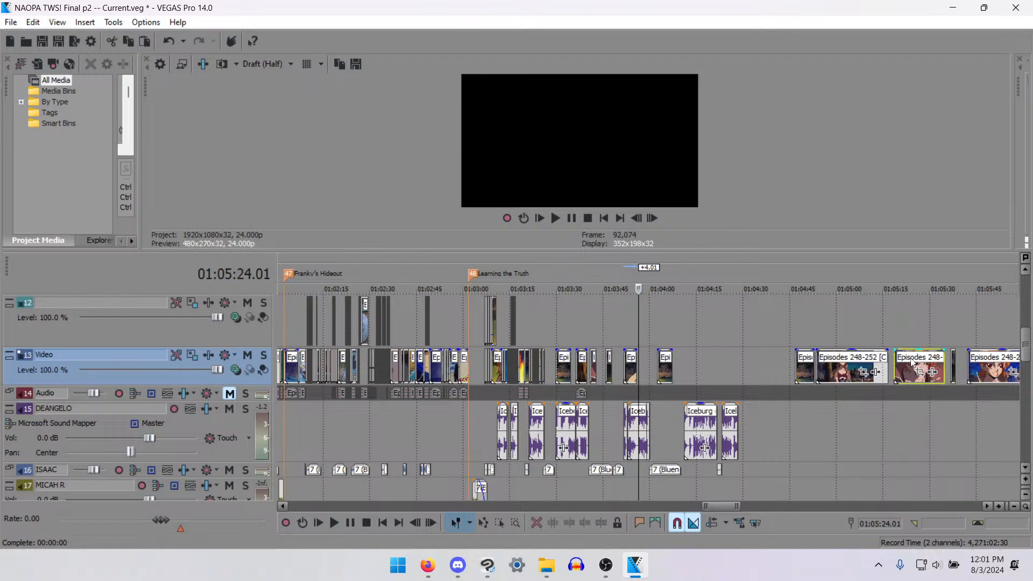
left_click(978, 373)
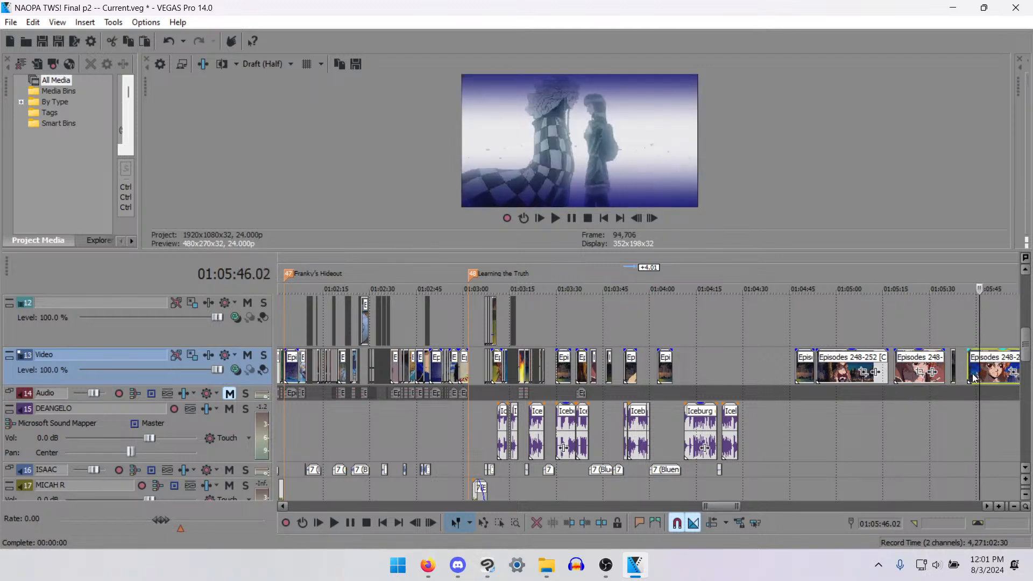
left_click(969, 376)
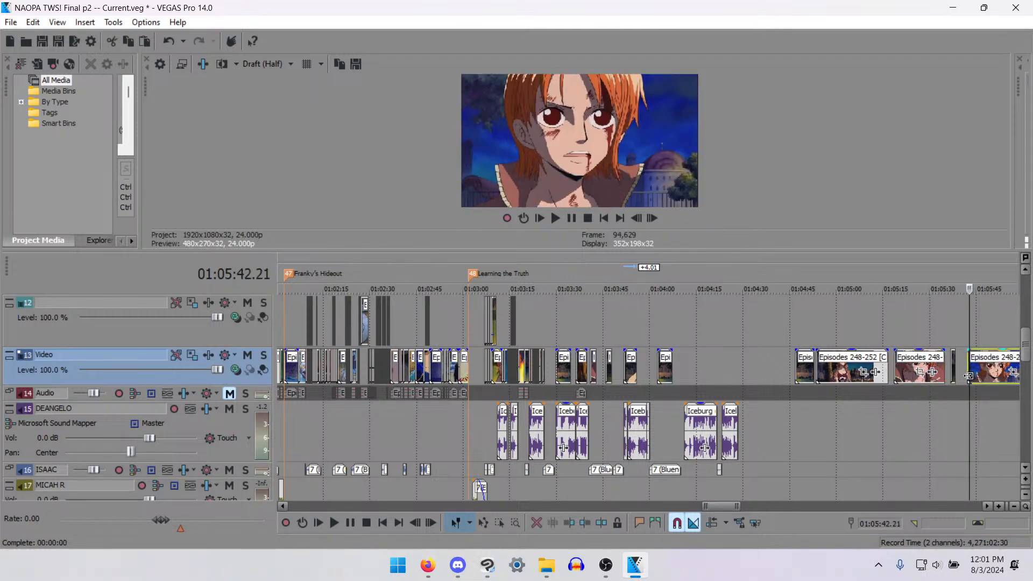
scroll(667, 405, "up", 8)
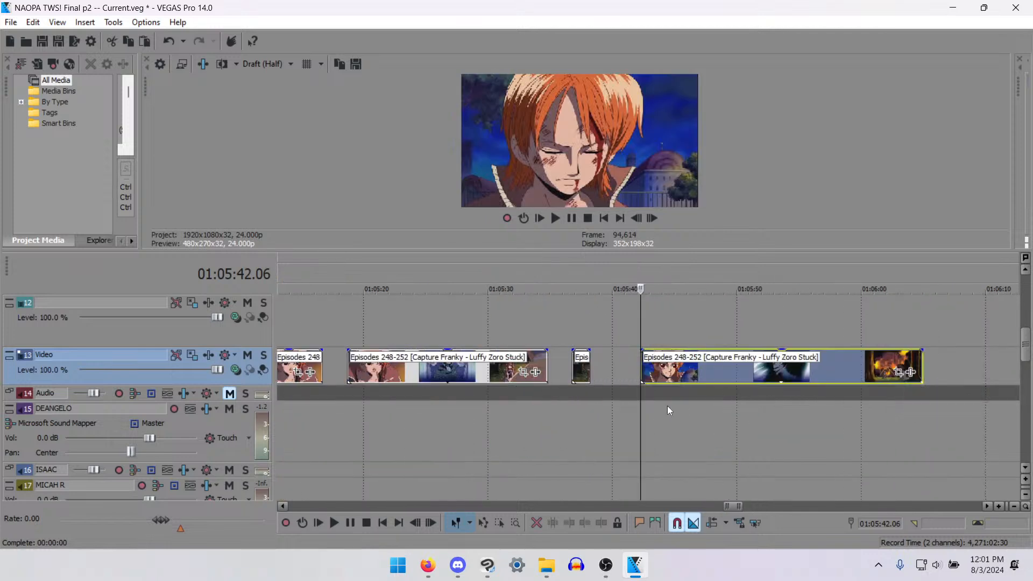
left_click_drag(639, 370, 637, 374)
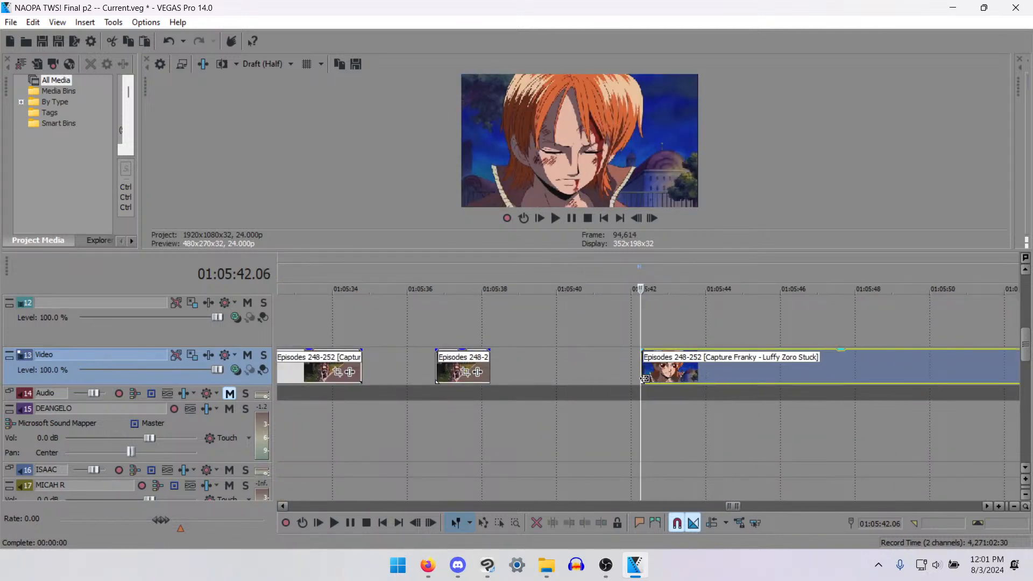
key("space")
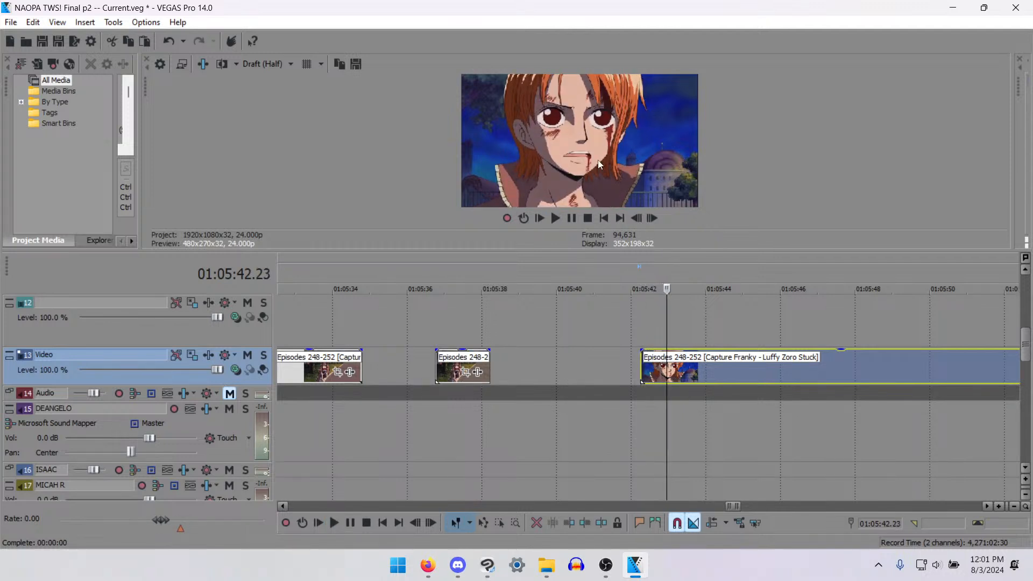
key("space")
key("Return")
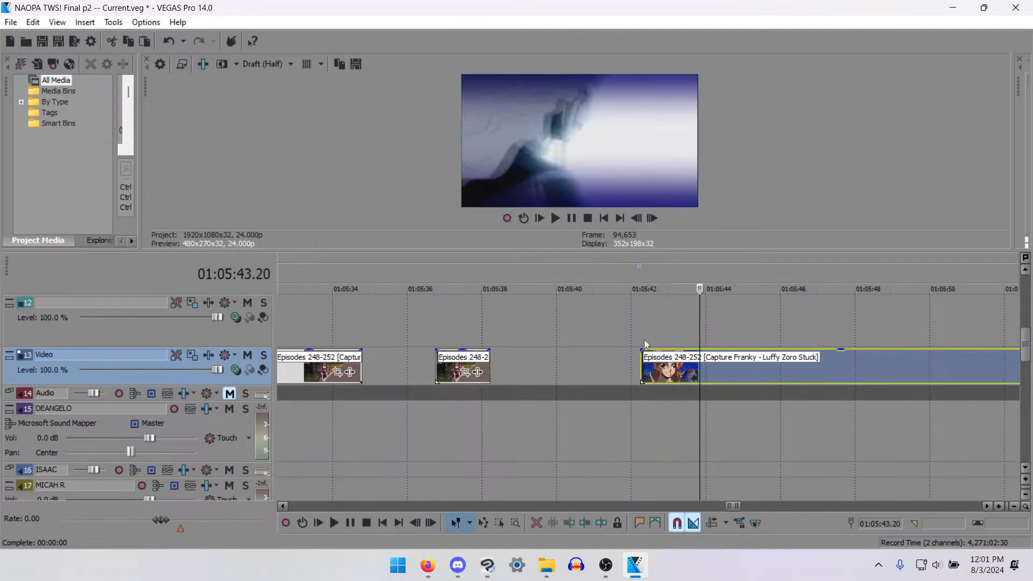
- Split the last leftover clip at 01:05:43.11, where the white flash begins, and cut out the orange-haired woman's close-up
key("Left")
key("Left")
key("Left")
key("Left")
key("Left")
key("Left")
key("Left")
key("Left")
key("Left")
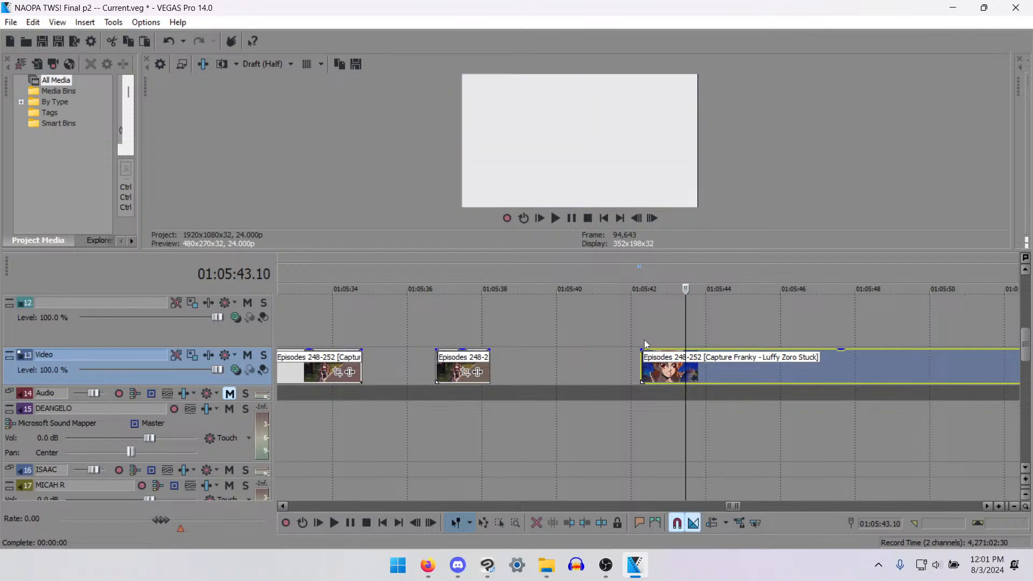
key("s")
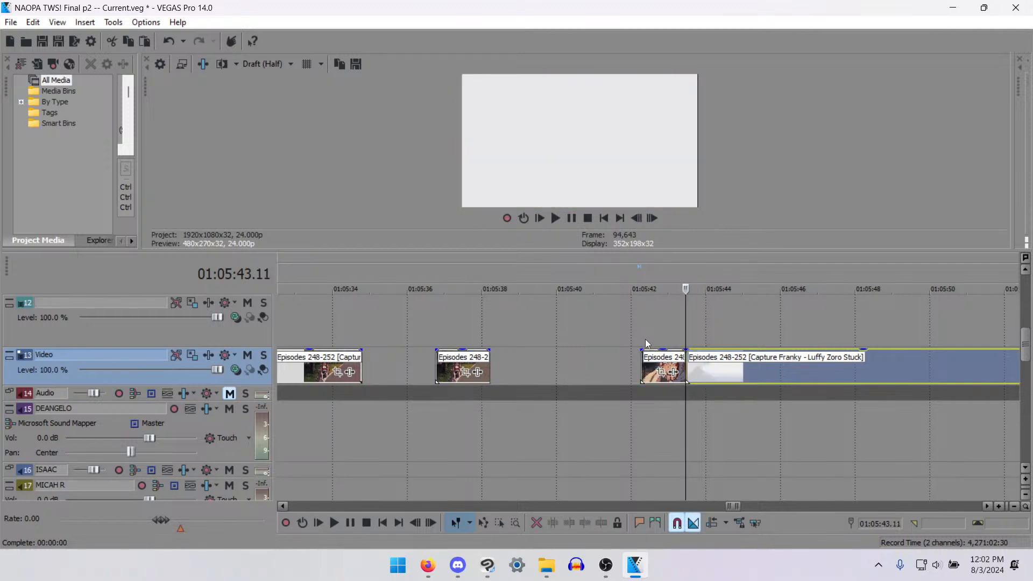
left_click(656, 371)
key("Delete")
- Check the gap after the bandaged man's moved clip against the voice line starting at 01:04:11.01
scroll(426, 342, "down", 5)
scroll(426, 338, "down", 3)
scroll(460, 383, "up", 2)
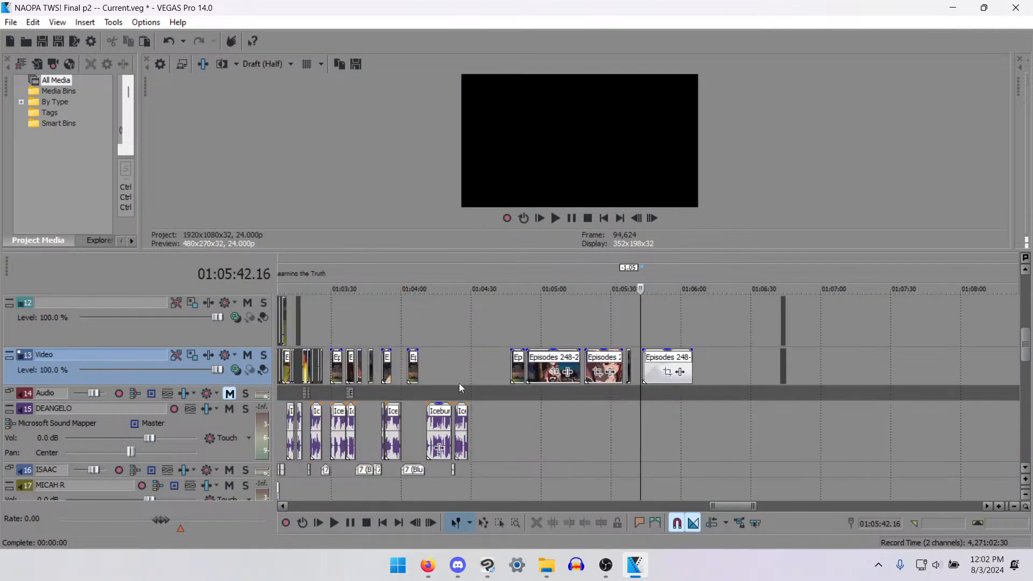
left_click(428, 370)
scroll(431, 370, "up", 5)
key("space")
key("space")
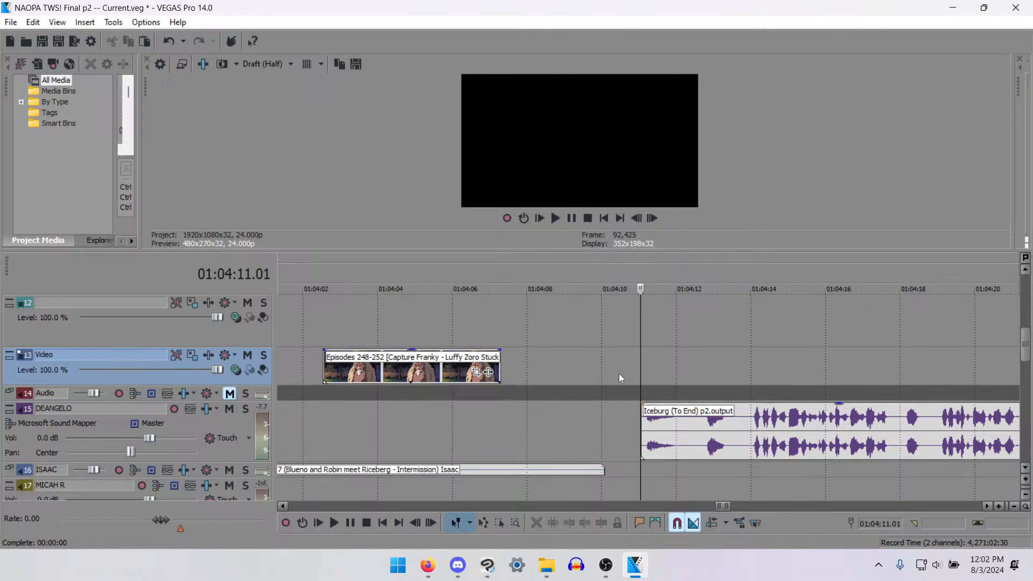
left_click(513, 362)
key("space")
scroll(530, 378, "down", 1)
- Paste the orange-haired woman's close-up on the Video track at 01:04:00.00, where the Iceburg voice line ends
key("space")
scroll(589, 384, "down", 3)
left_click(570, 369)
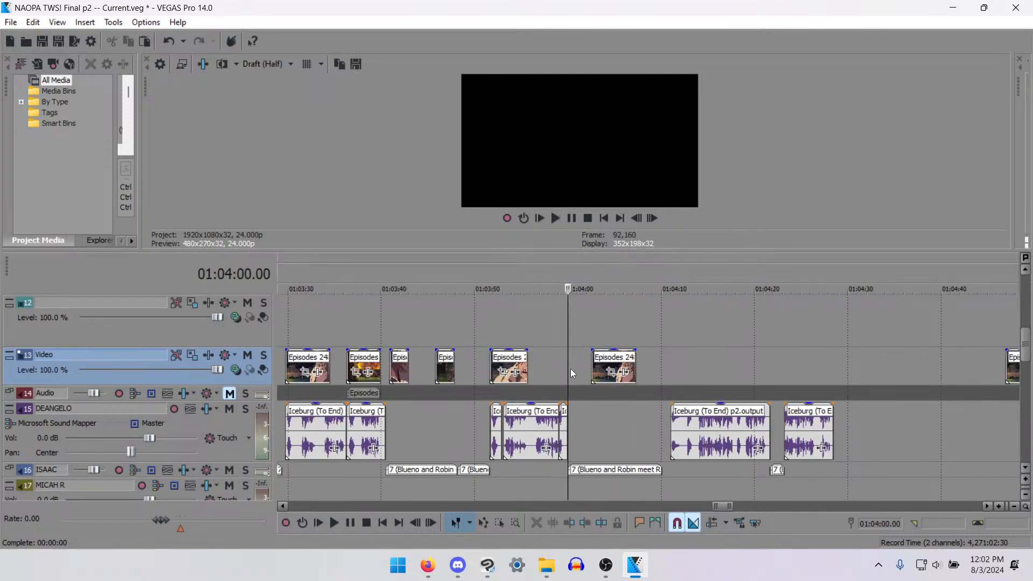
scroll(643, 351, "up", 3)
key("space")
- Step frame by frame around the start of the pasted close-up at 01:04:00.00 and check the following clip at 01:04:02.13
key("space")
key("ctrl+v")
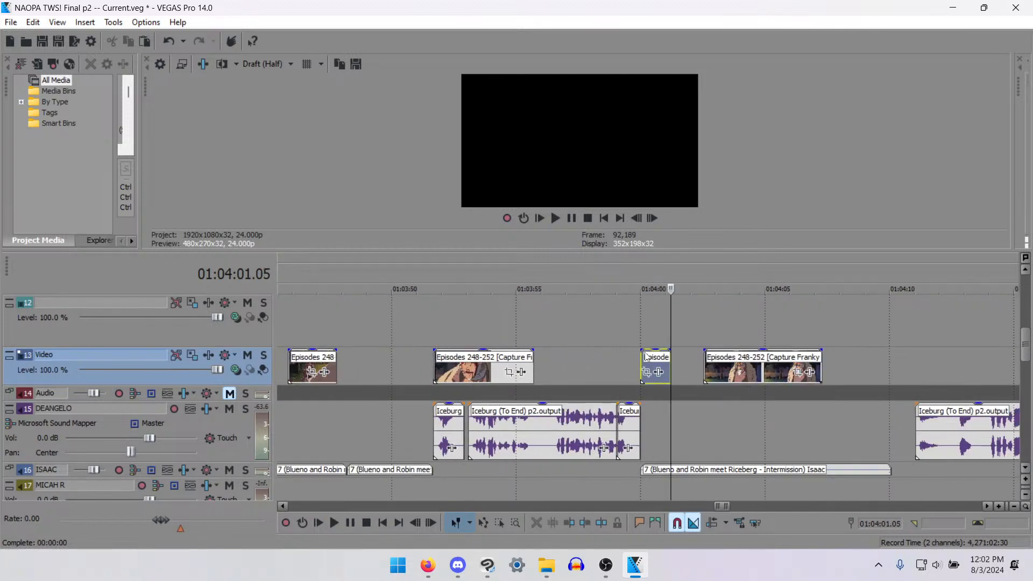
left_click(639, 362)
key("space")
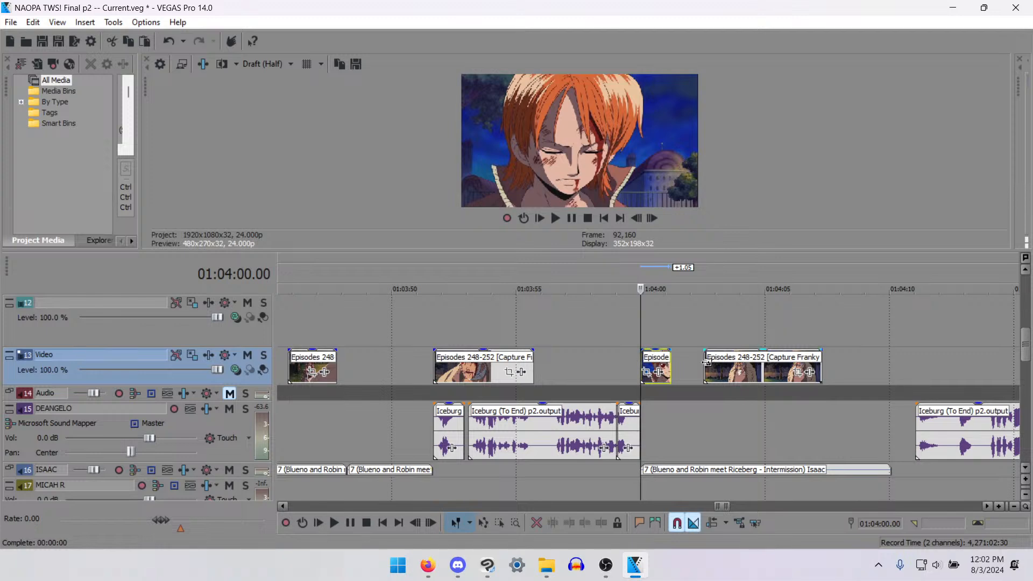
key("space")
key("Right")
key("Left")
key("Left")
key("Left")
key("Left")
key("Left")
key("Left")
key("Left")
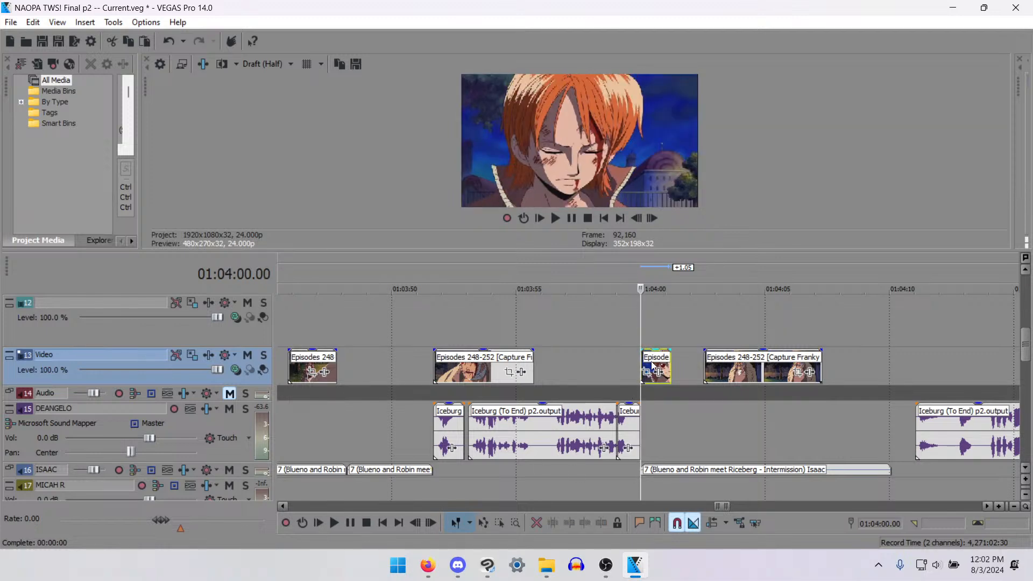
key("Right")
key("Right")
key("Right")
key("Right")
key("Right")
key("Right")
key("Right")
key("Right")
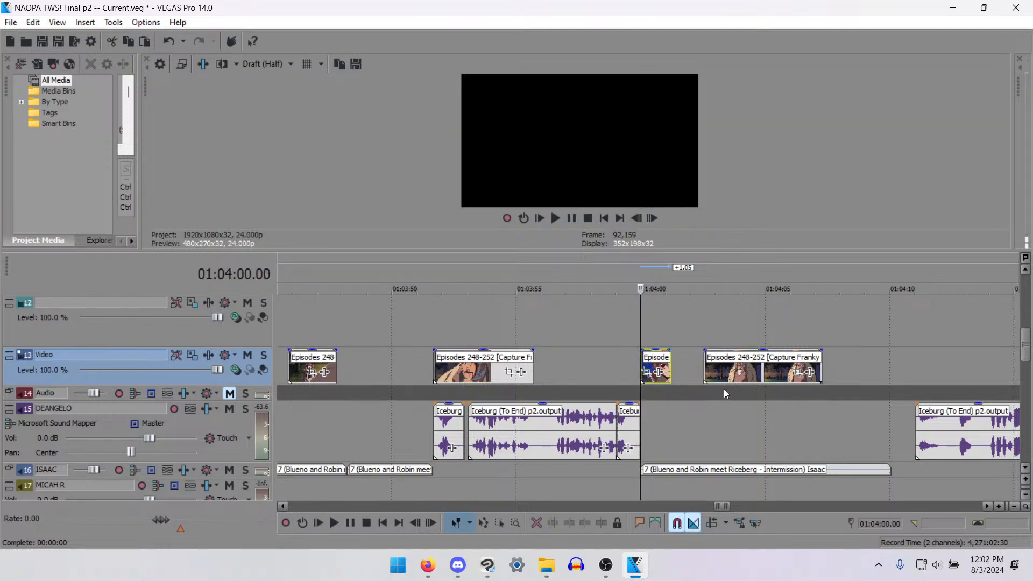
left_click(708, 364)
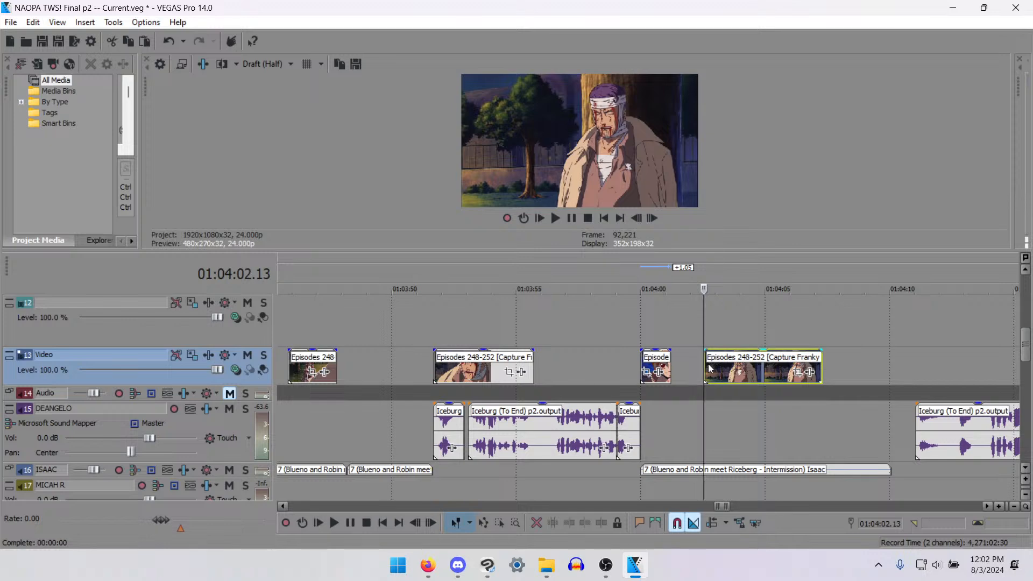
- Play back the earlier Iceburg (To End) voice clip from 01:03:21.03 to review its timing against the video
scroll(708, 364, "down", 2)
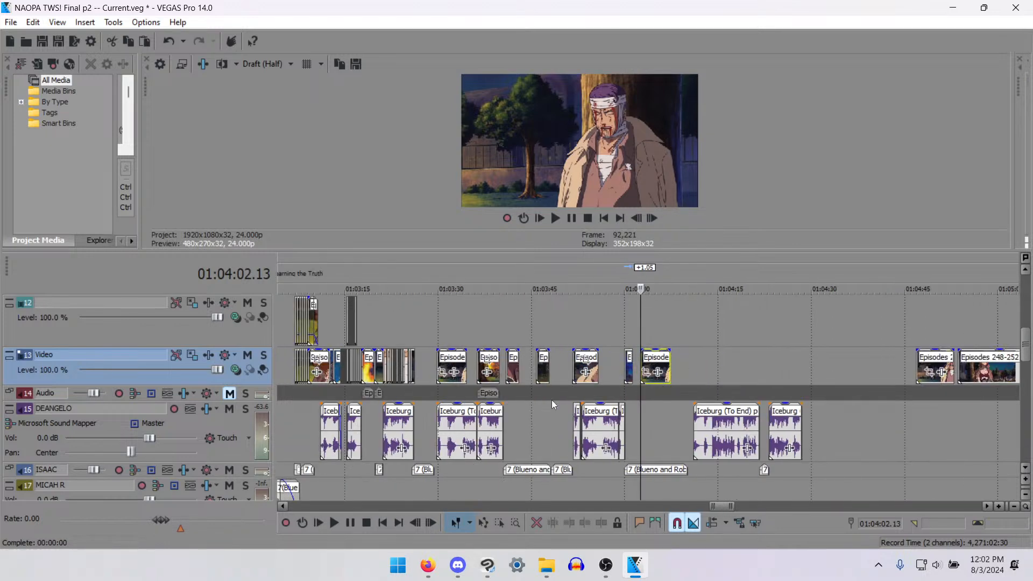
left_click(413, 391)
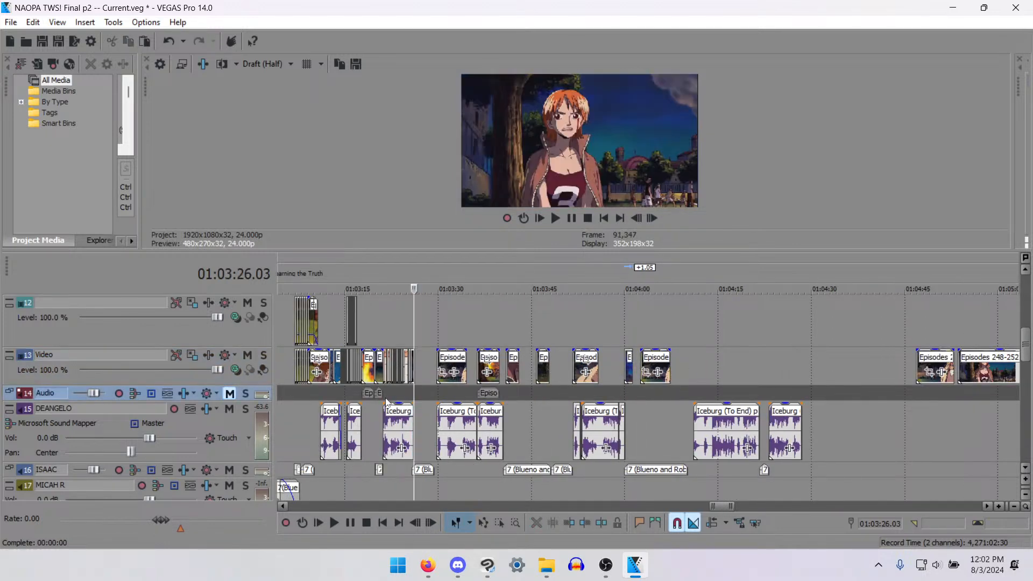
left_click(353, 417)
scroll(706, 379, "up", 2)
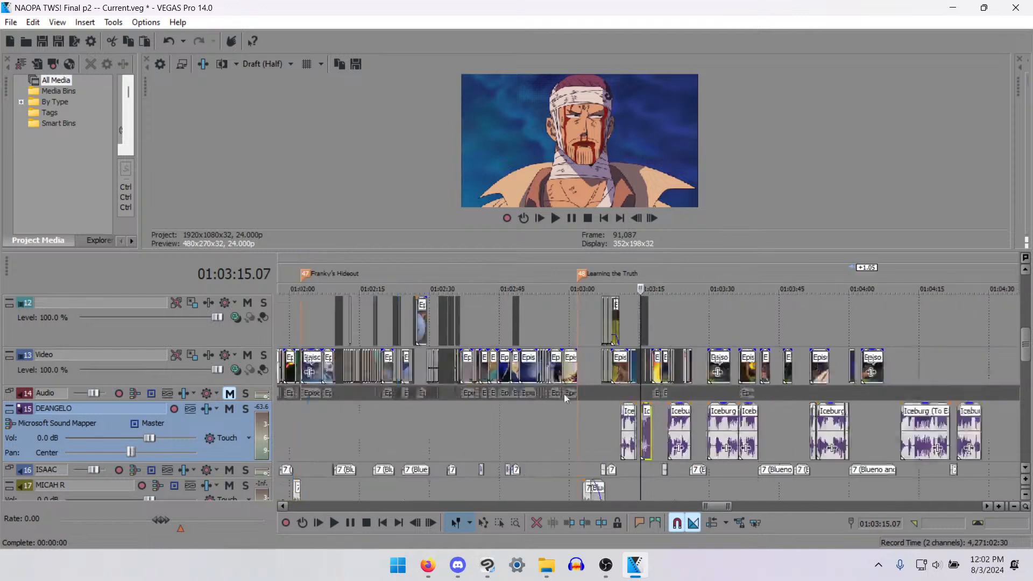
left_click(715, 426)
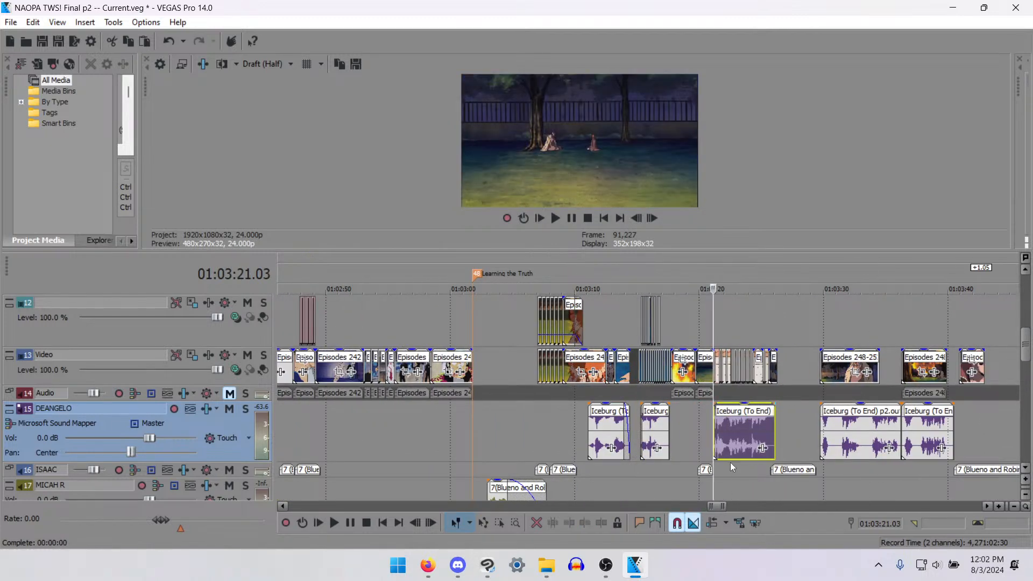
key("space")
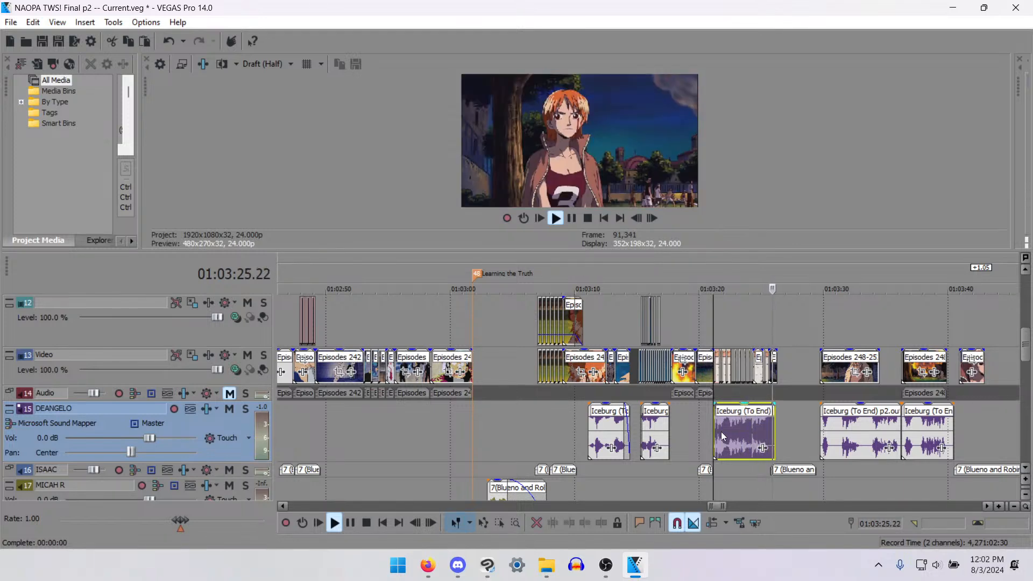
- Continue playing the scene from the Iceburg (To End) line through about 01:04:03, checking video against the voice tracks
scroll(720, 431, "down", 3)
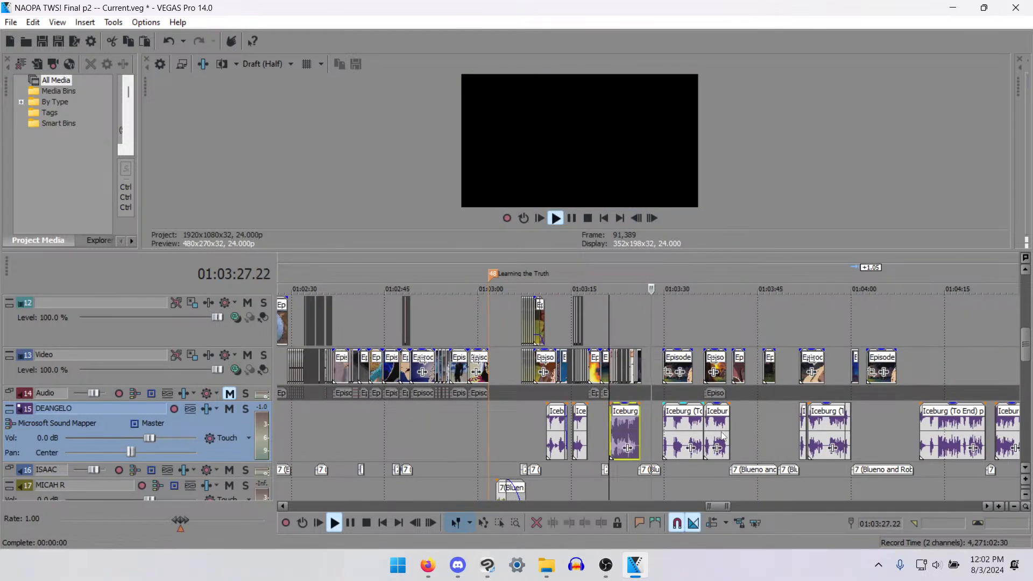
scroll(722, 436, "down", 3)
scroll(722, 436, "up", 2)
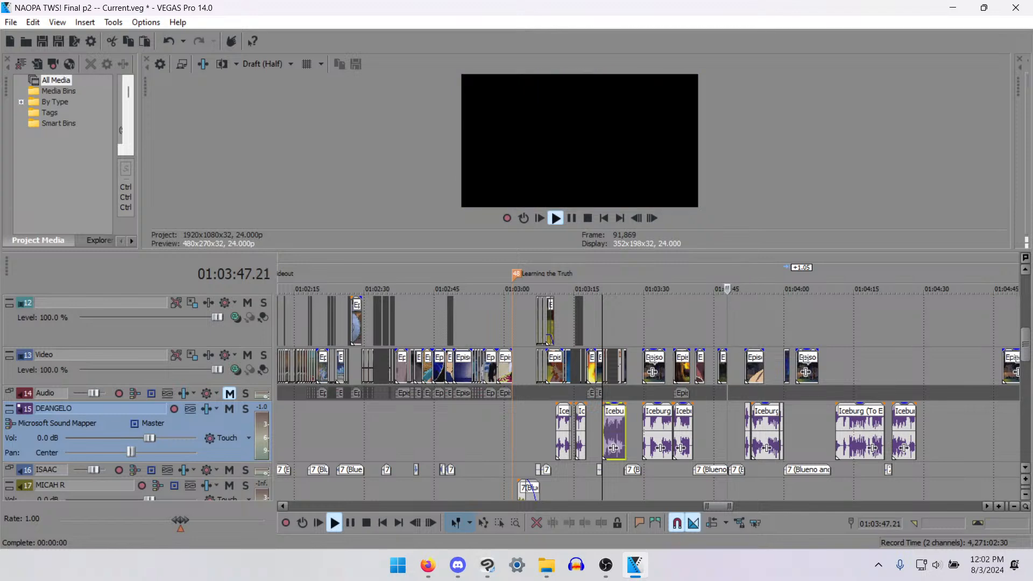
key("alt+Tab")
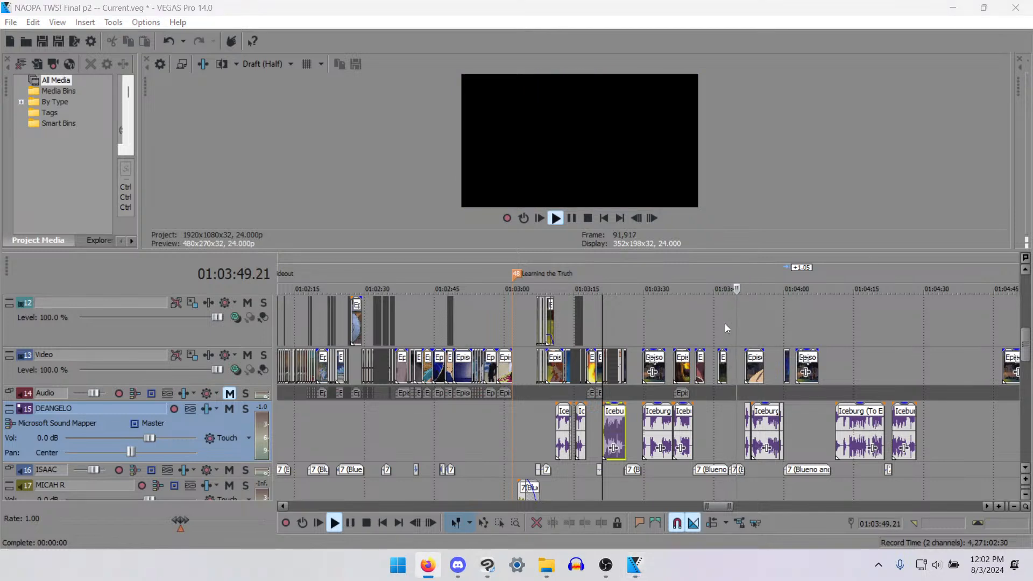
scroll(766, 471, "up", 3)
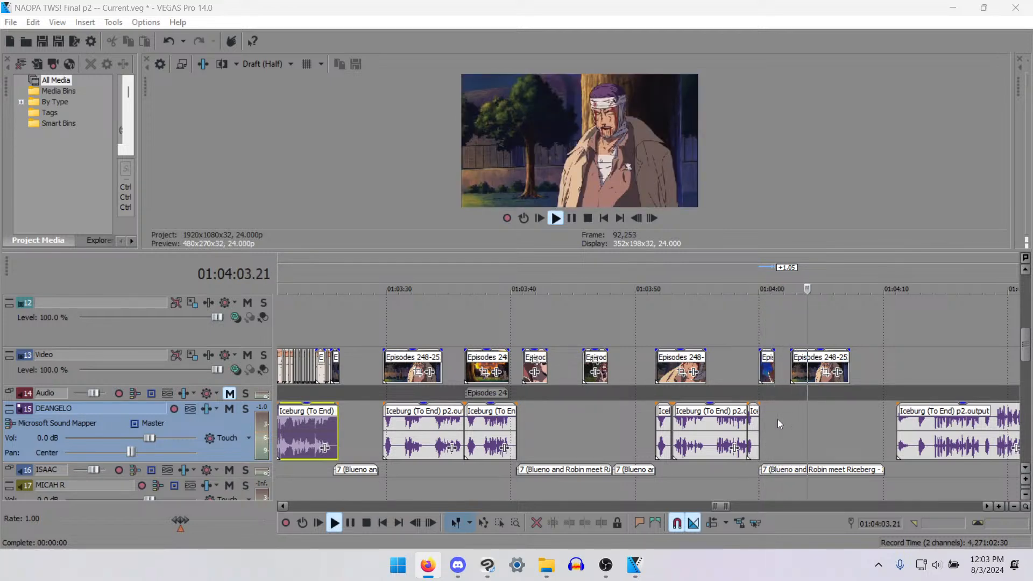
- Move the bandaged man's clip on the Video track to 01:04:11.01, aligned with the start of the Iceburg voice line
left_click_drag(839, 366, 994, 362)
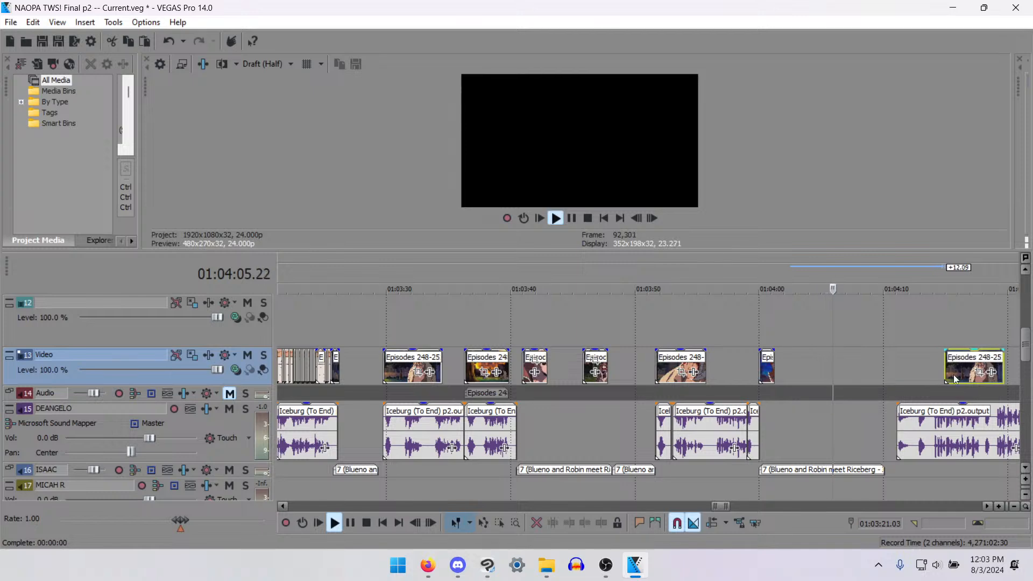
scroll(895, 386, "down", 2)
scroll(839, 382, "up", 2)
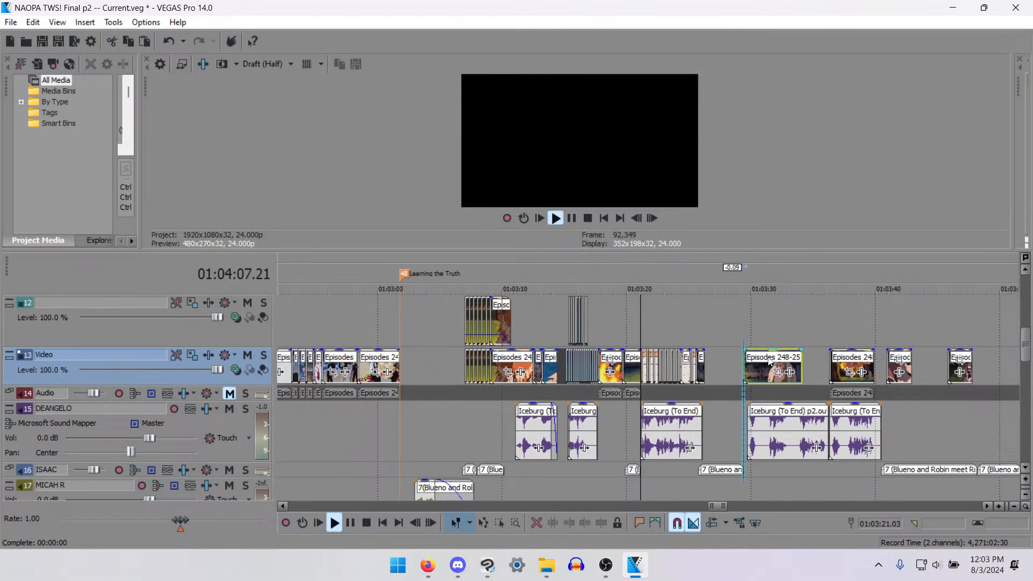
scroll(853, 380, "down", 3)
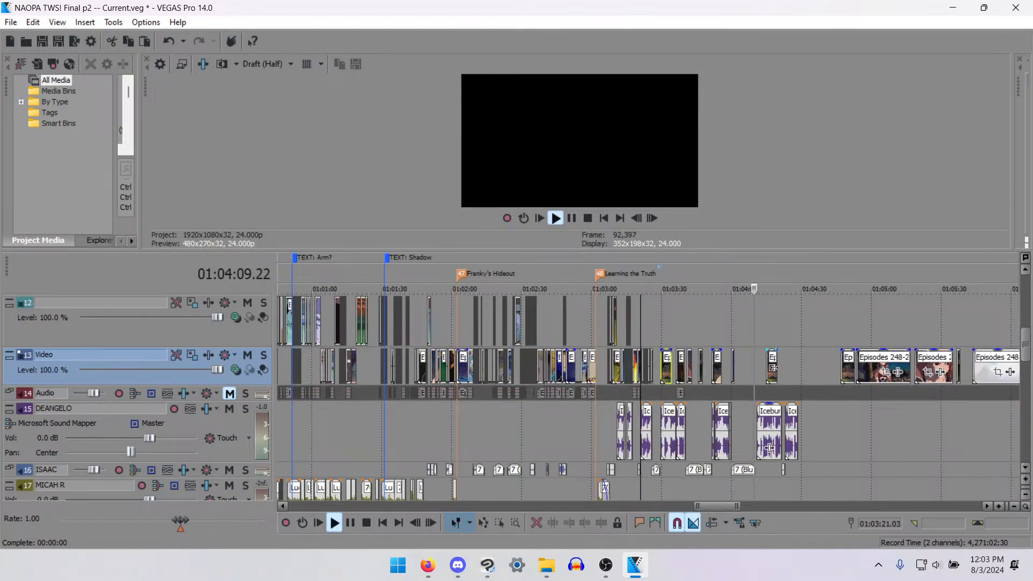
scroll(773, 369, "up", 5)
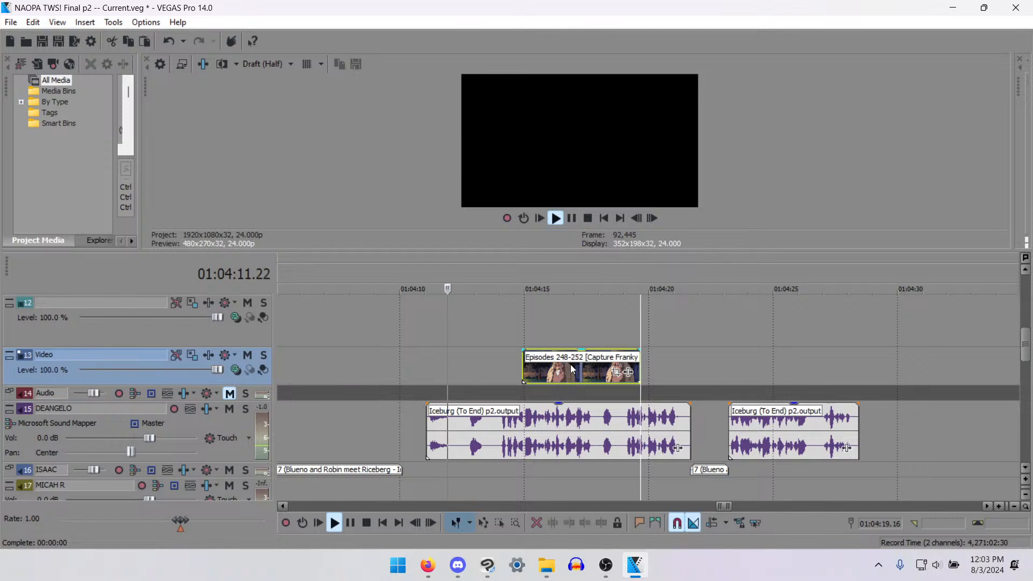
key("space")
left_click_drag(538, 375, 432, 369)
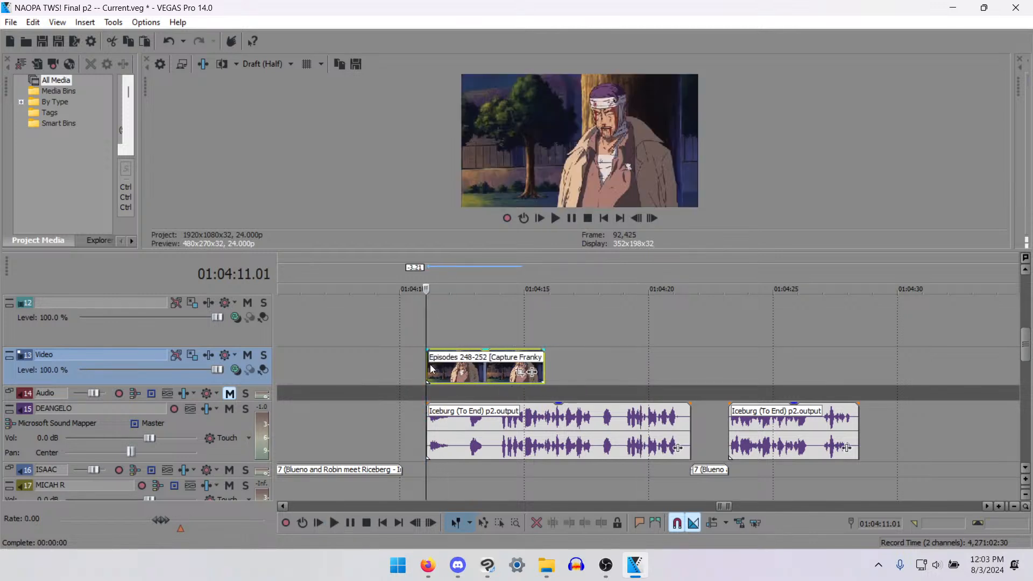
- Play the bandaged man's moved clip and step through its frames around 01:04:13 to find his mouth movements
key("space")
left_click(480, 370)
key("space")
key("space")
key("space")
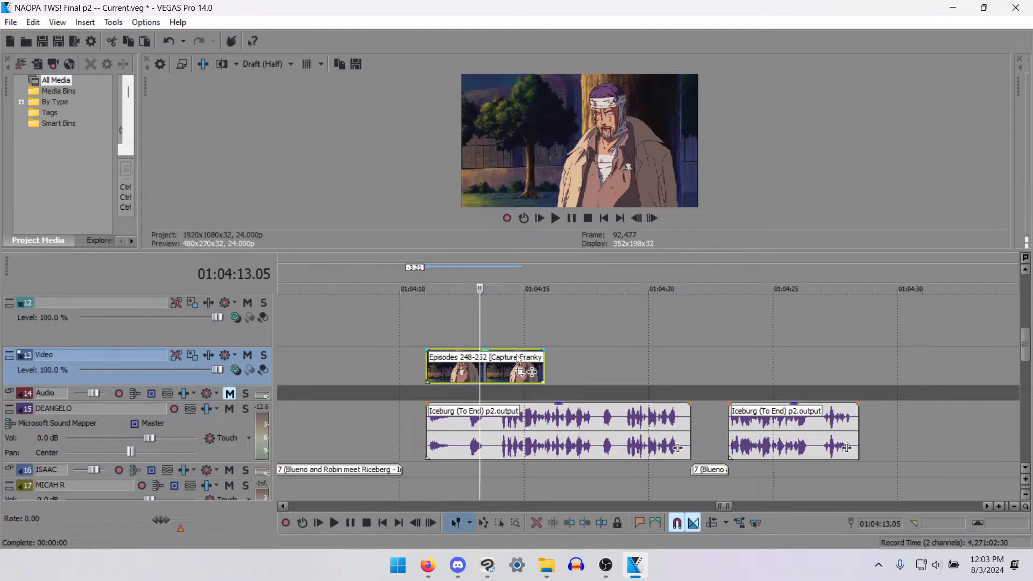
key("Left")
key("Left")
key("Left")
key("Left")
key("Left")
key("Left")
key("Left")
key("Left")
key("Left")
key("Left")
key("Left")
key("Left")
key("Left")
key("Left")
key("Left")
key("Left")
key("Left")
key("Left")
key("Left")
key("Left")
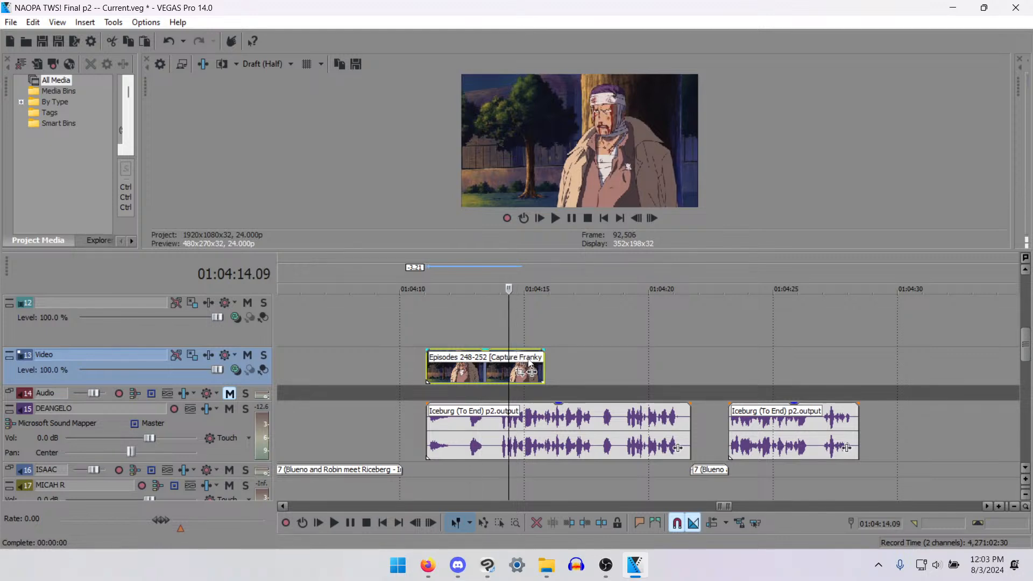
key("Left")
key("Left")
key("Left")
key("Left")
key("Left")
key("Left")
key("Left")
key("Left")
key("Left")
key("Left")
key("Left")
key("Left")
key("Left")
key("Left")
key("Left")
key("Left")
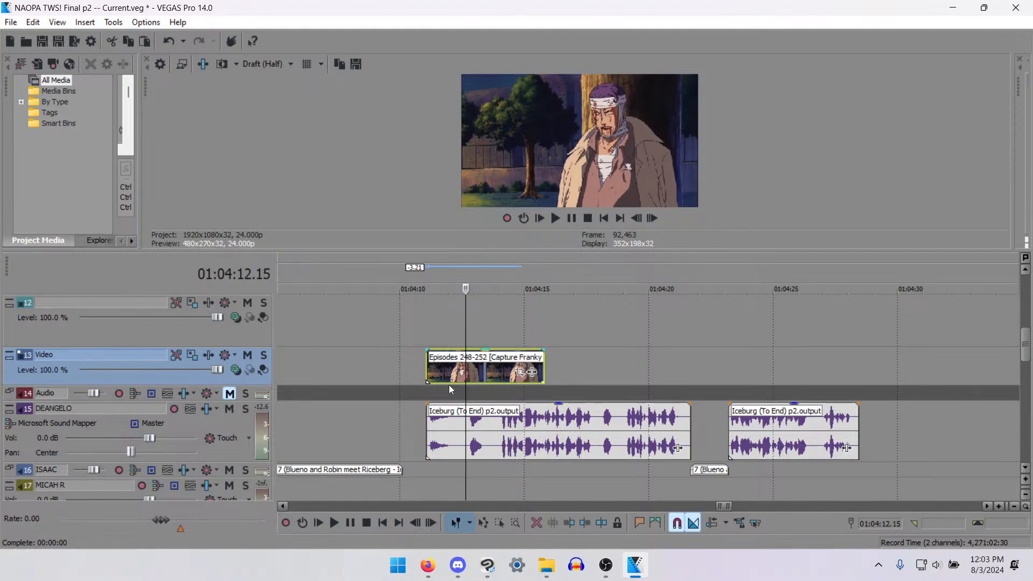
- Split the bandaged man's clip at 01:04:13.12 and swap the halves, placing the later half at 01:04:11.05 and the earlier half at 01:04:14.00
left_click(481, 375)
left_click(492, 369)
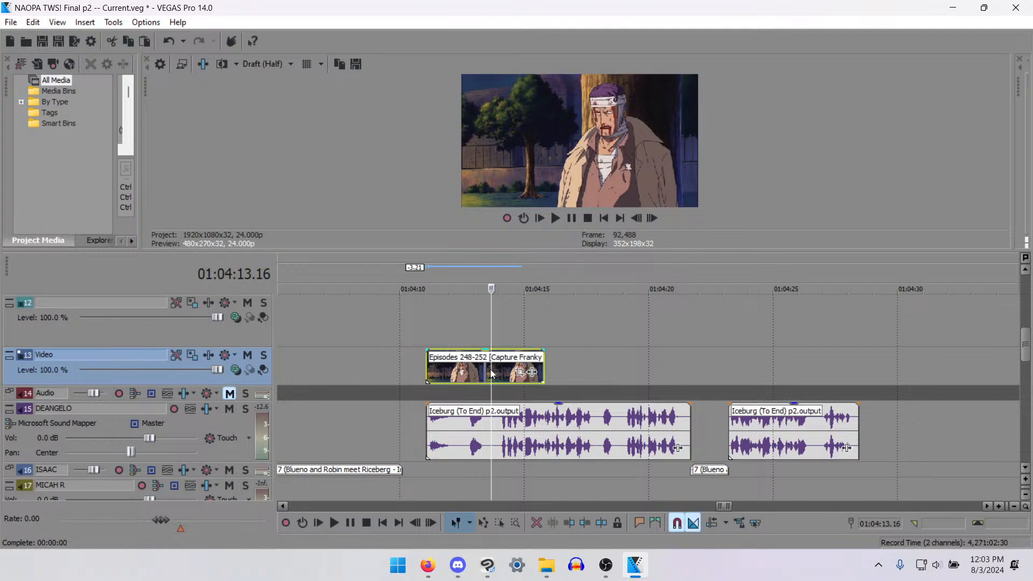
left_click(488, 369)
key("s")
left_click_drag(466, 375, 584, 373)
left_click_drag(489, 360, 449, 360)
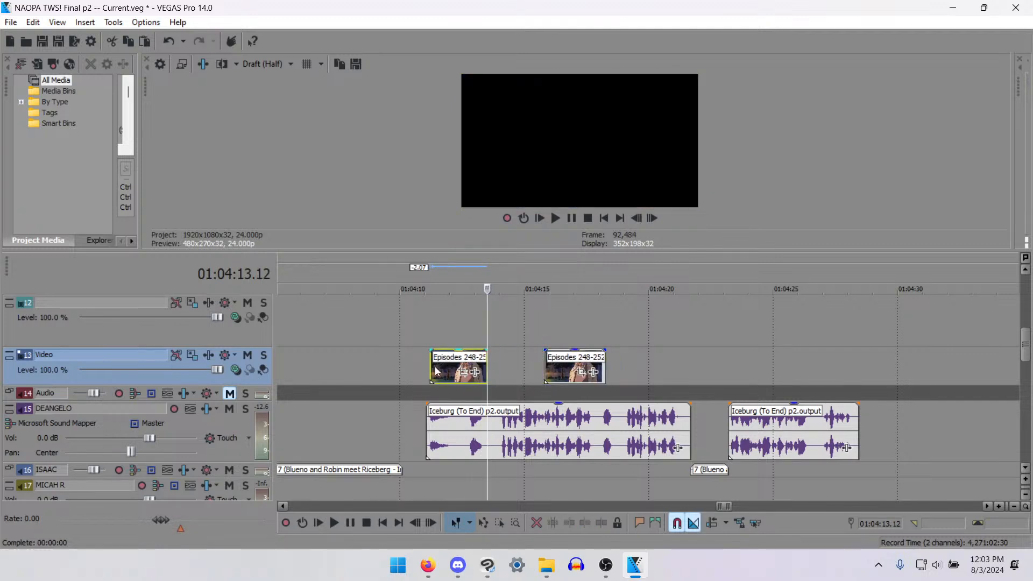
key("ctrl+alt+Left")
left_click_drag(561, 362, 515, 368)
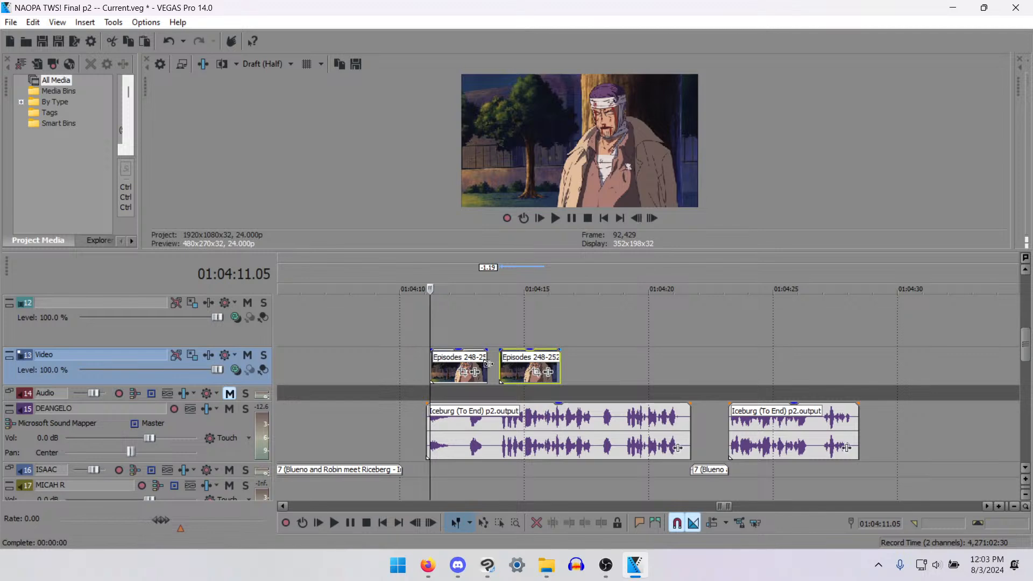
- Play the two swapped clips from 01:04:11.05 to check them against the Iceburg voice line
left_click(430, 356)
key("space")
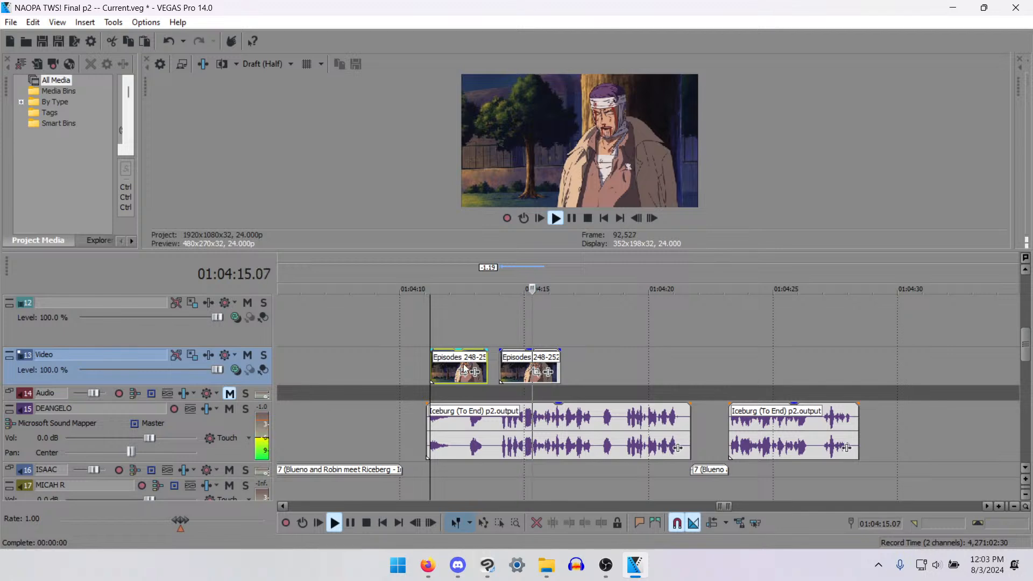
key("space")
- Align the first bandaged-man clip with the start of the Iceburg voice line at 01:04:11.01
left_click_drag(447, 367, 396, 366)
left_click(417, 356)
scroll(509, 338, "up", 3)
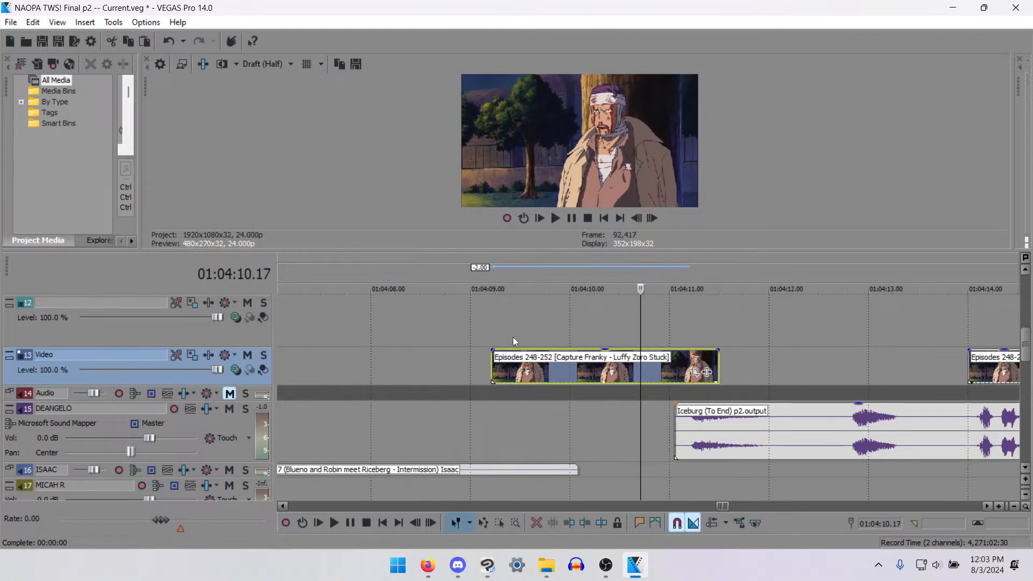
left_click(667, 373)
scroll(682, 385, "down", 3)
scroll(624, 380, "up", 1)
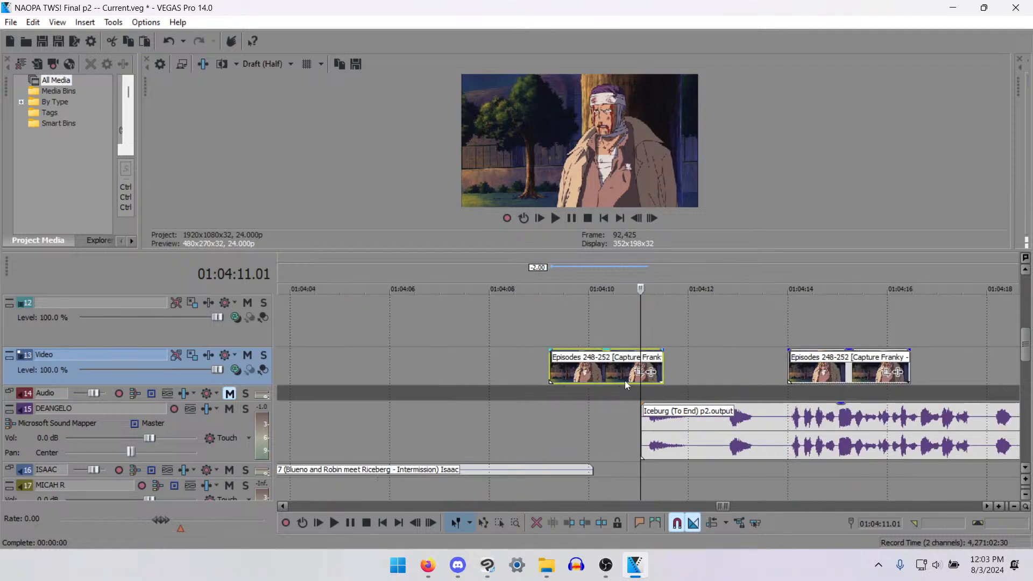
left_click_drag(615, 365, 690, 360)
scroll(695, 378, "down", 4)
scroll(687, 393, "up", 4)
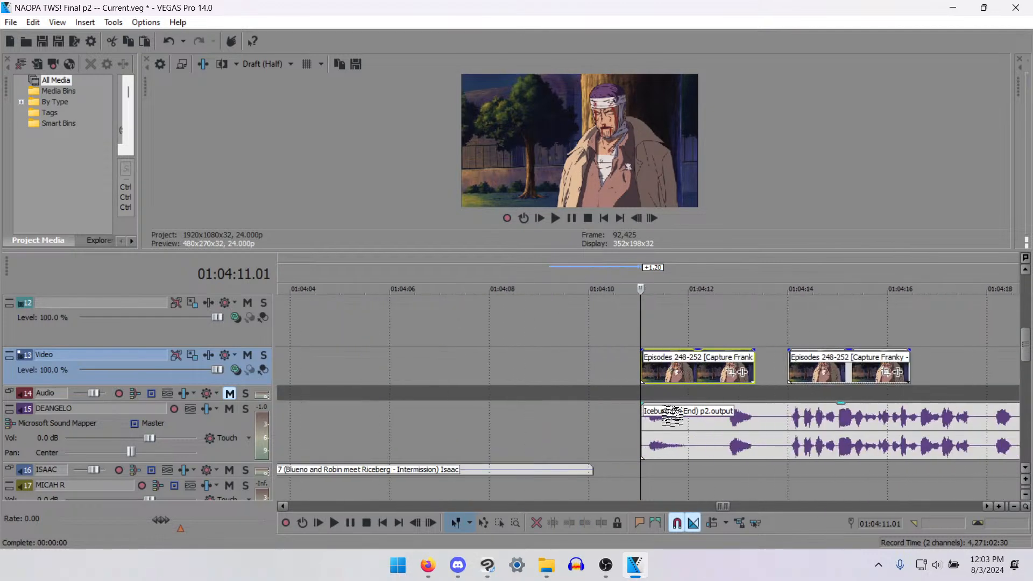
scroll(675, 406, "down", 3)
- Move the second bandaged-man clip back so it starts directly at the end of the first, without overlap
double_click(692, 366)
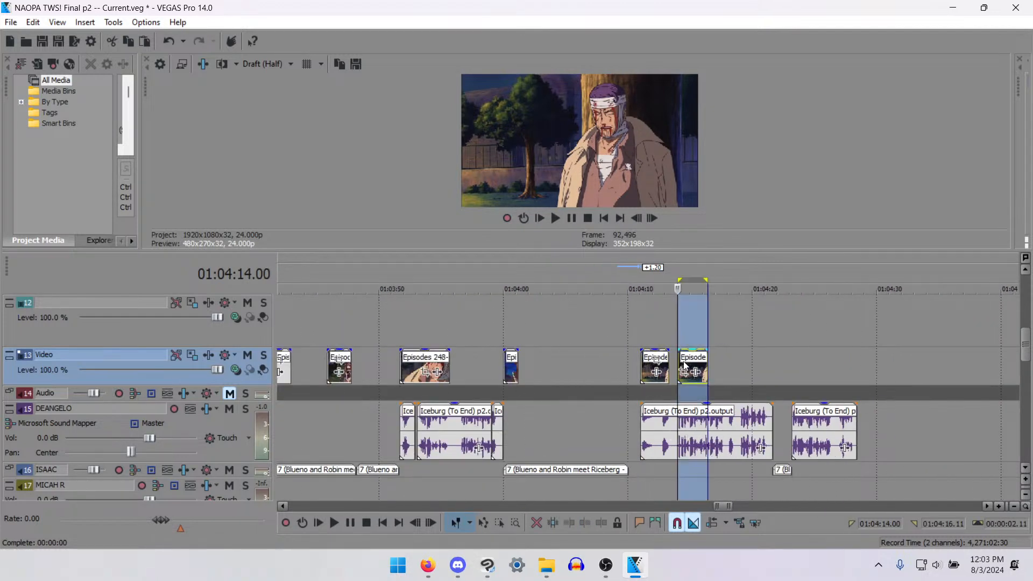
left_click_drag(692, 366, 678, 367)
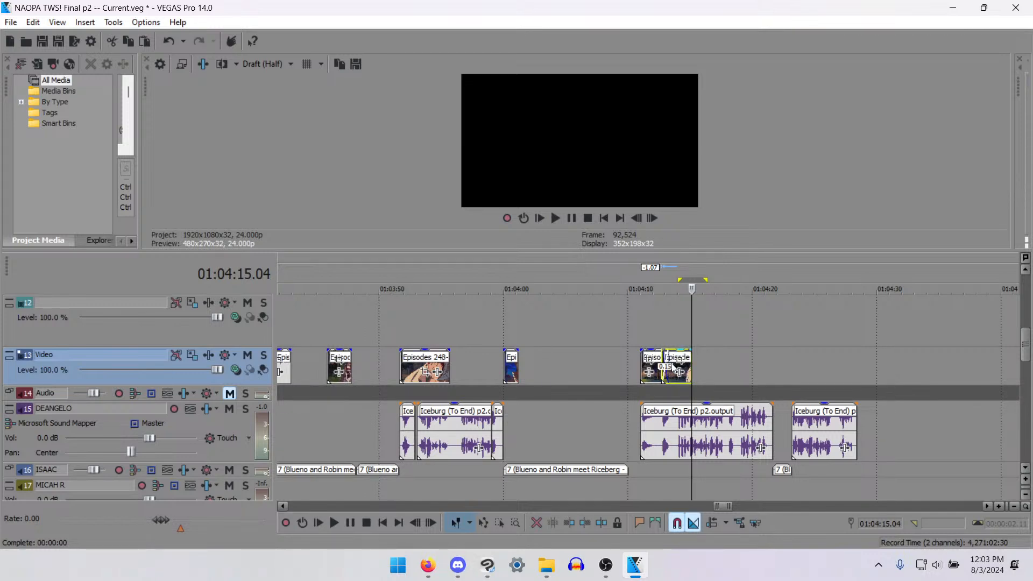
left_click_drag(674, 367, 681, 371)
- Listen to the Iceburg line's last phrase and paste a copy of the first bandaged-man clip at 01:04:18.07
left_click(733, 382)
key("space")
scroll(736, 383, "up", 3)
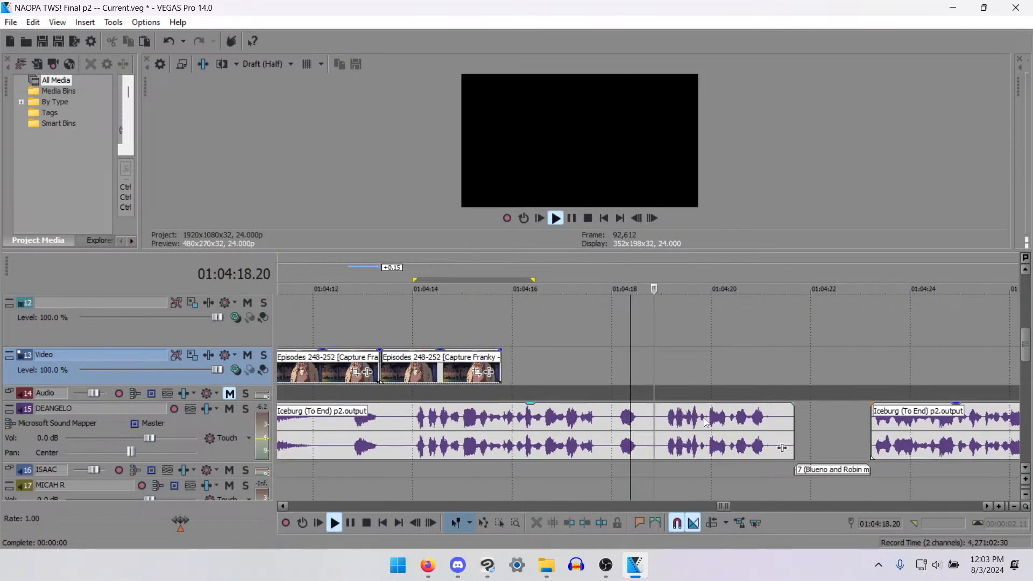
scroll(525, 375, "down", 2)
key("space")
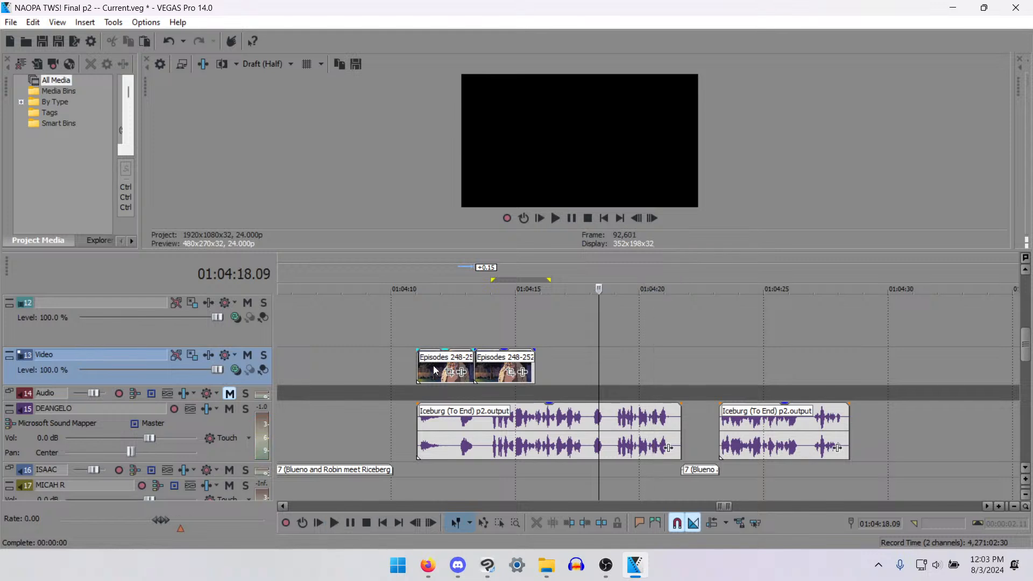
left_click(433, 366)
left_click(597, 373)
key("ctrl+v")
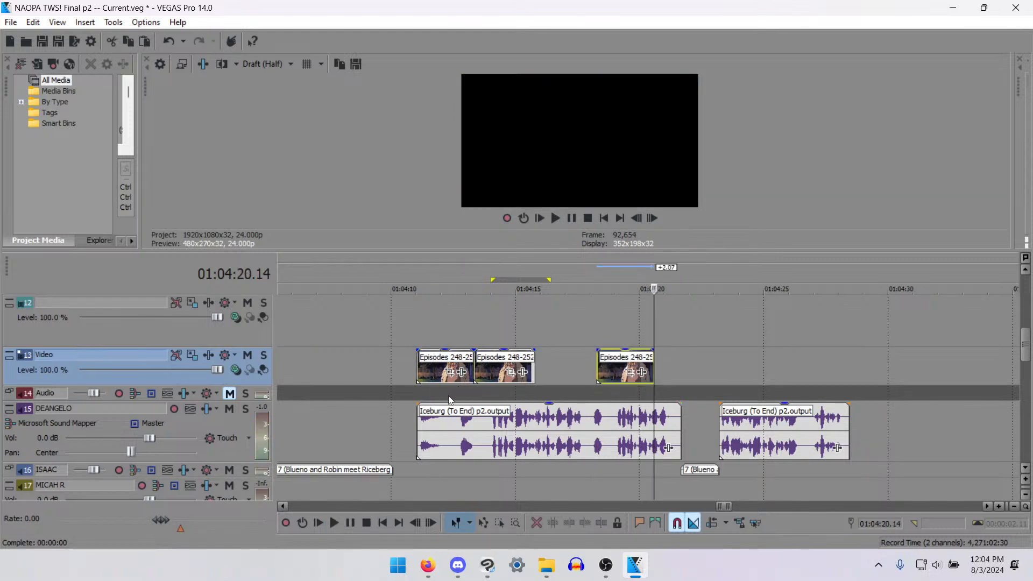
- Play from 01:04:10.02 to review the two adjoining bandaged-man clips against the Iceburg voice line
left_click(419, 377)
left_click(397, 410)
key("space")
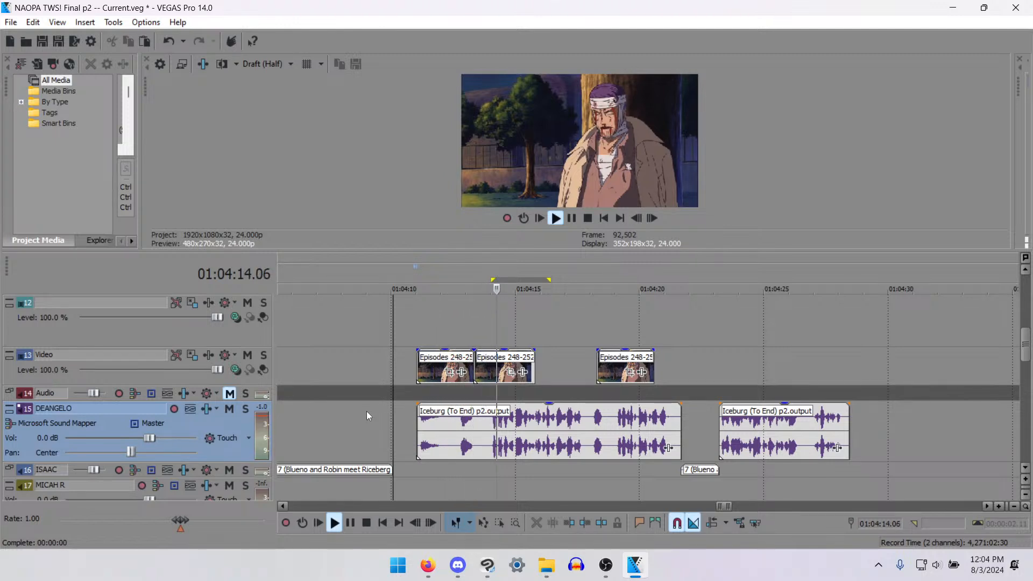
key("space")
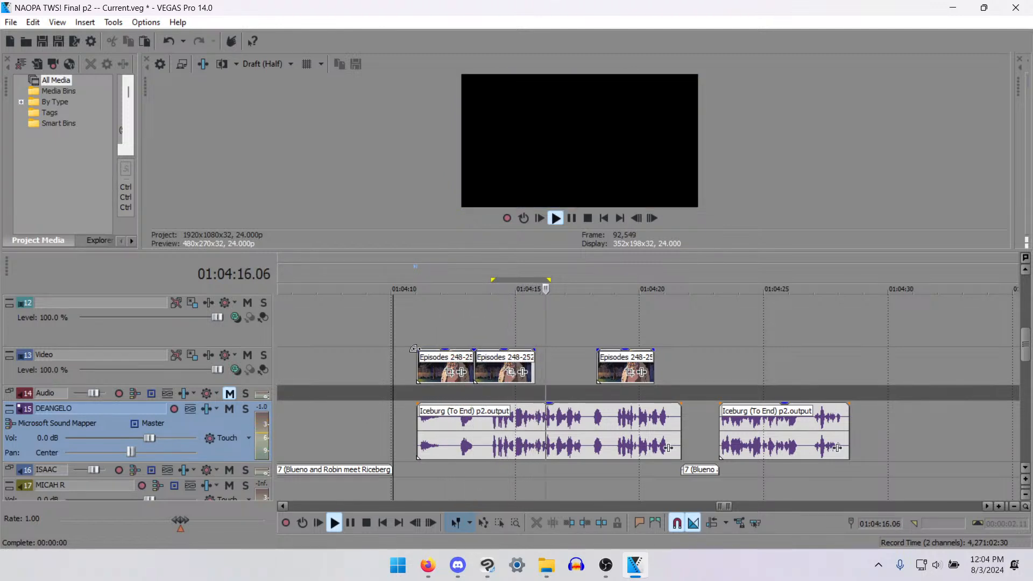
key("space")
key("space")
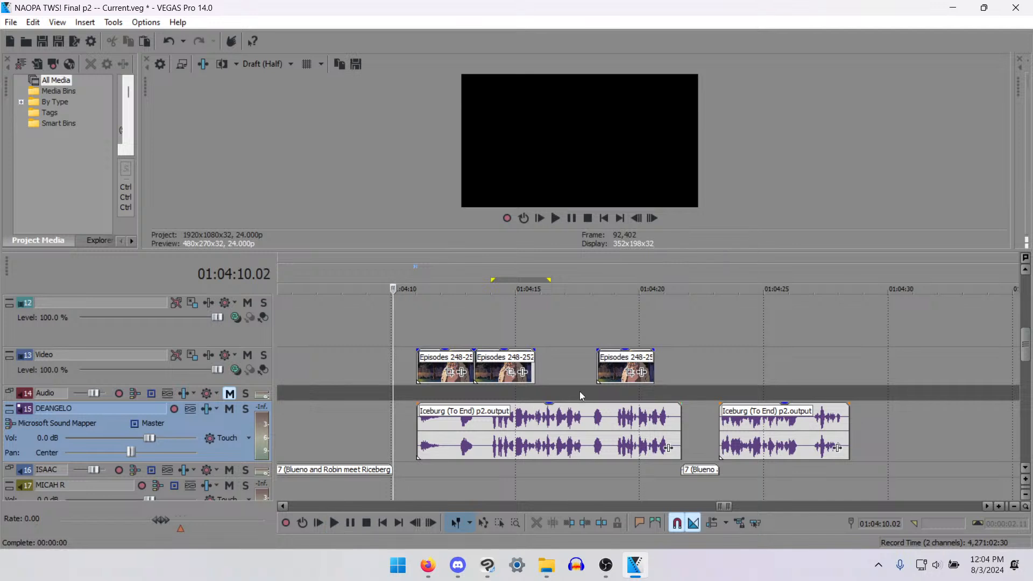
- Play the pasted bandaged-man clip from 01:04:18.07 to the end of the voice line
left_click(598, 379)
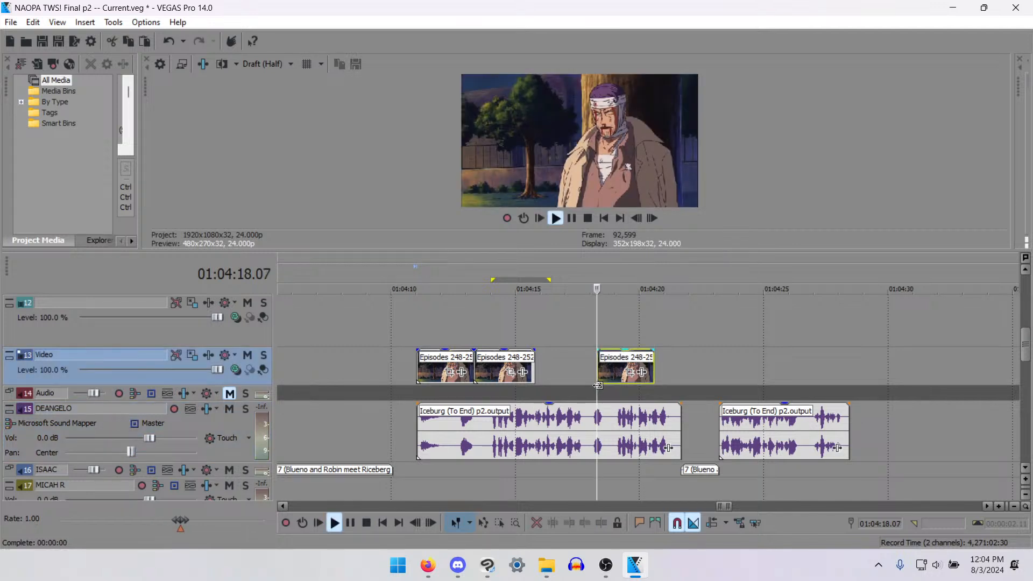
key("space")
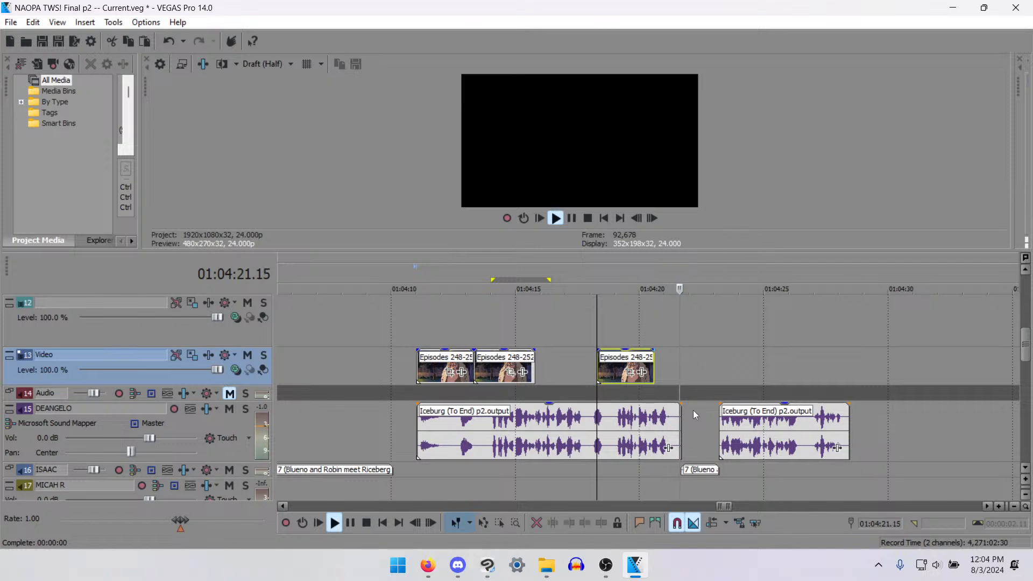
scroll(693, 410, "down", 4)
key("space")
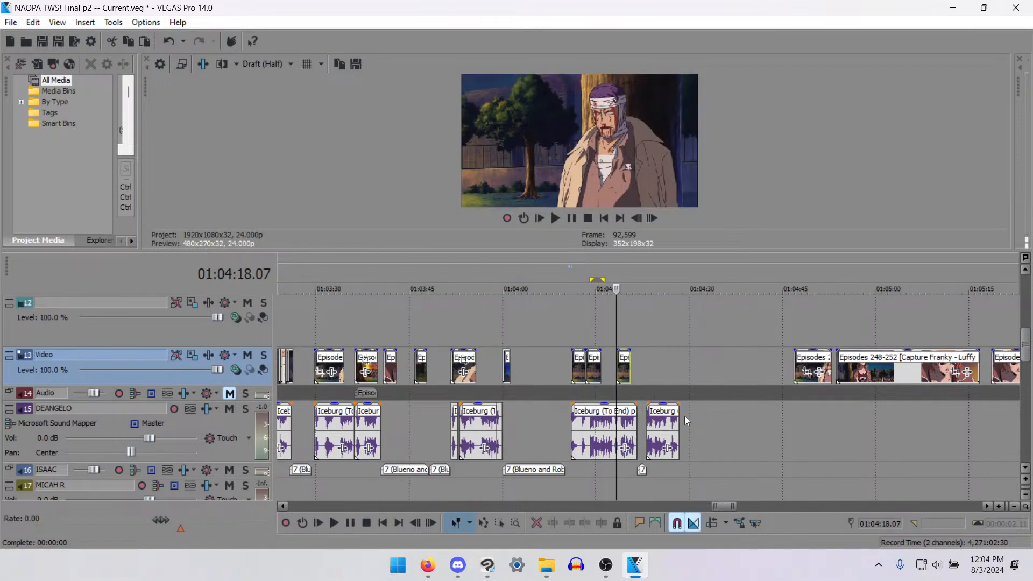
- Preview the leftover source clip starting at 01:04:53.15 to find footage for the remaining gaps
scroll(684, 415, "down", 3)
left_click(780, 370)
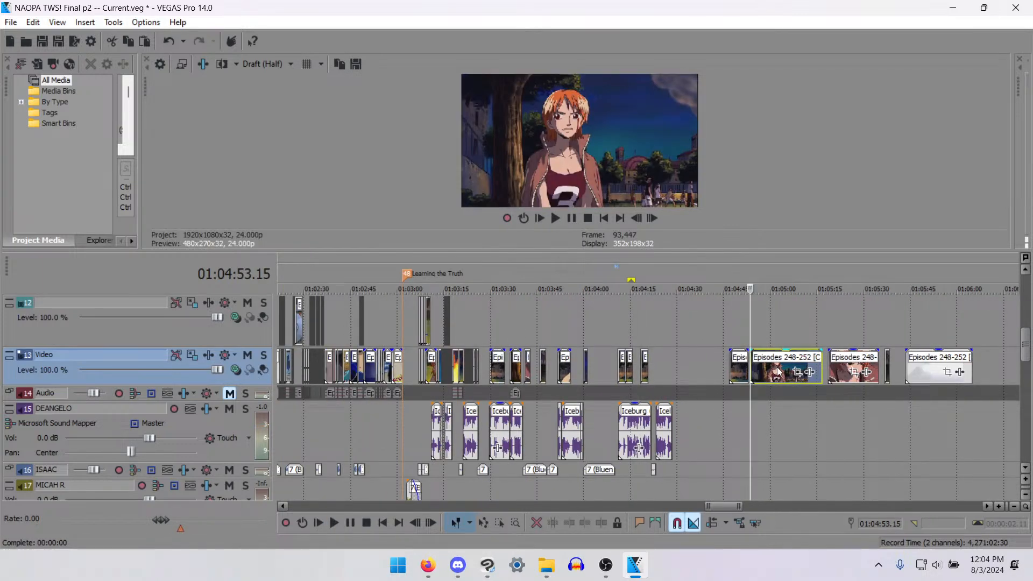
scroll(777, 372, "up", 4)
key("space")
key("space")
scroll(471, 384, "down", 5)
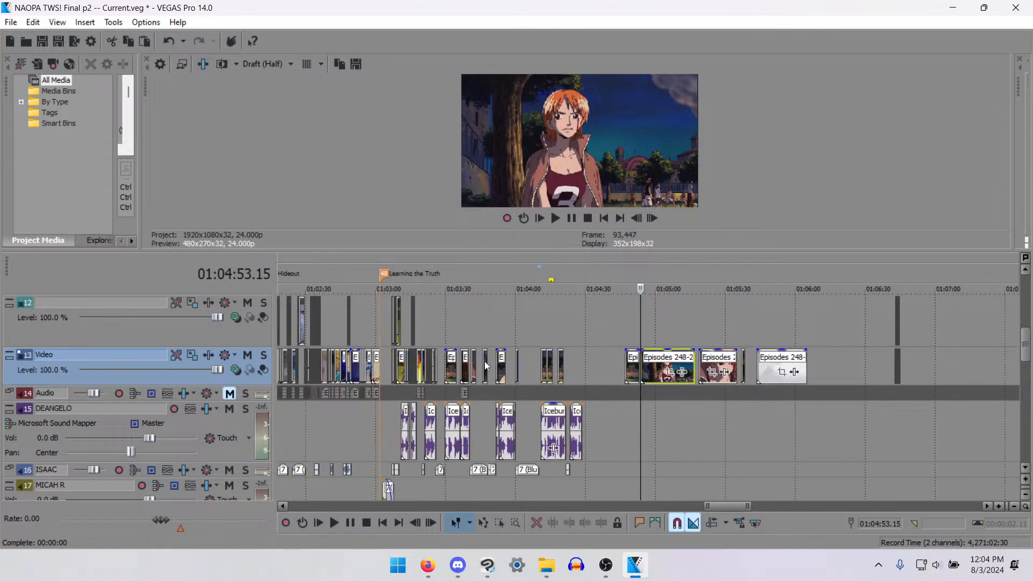
scroll(660, 395, "up", 5)
key("space")
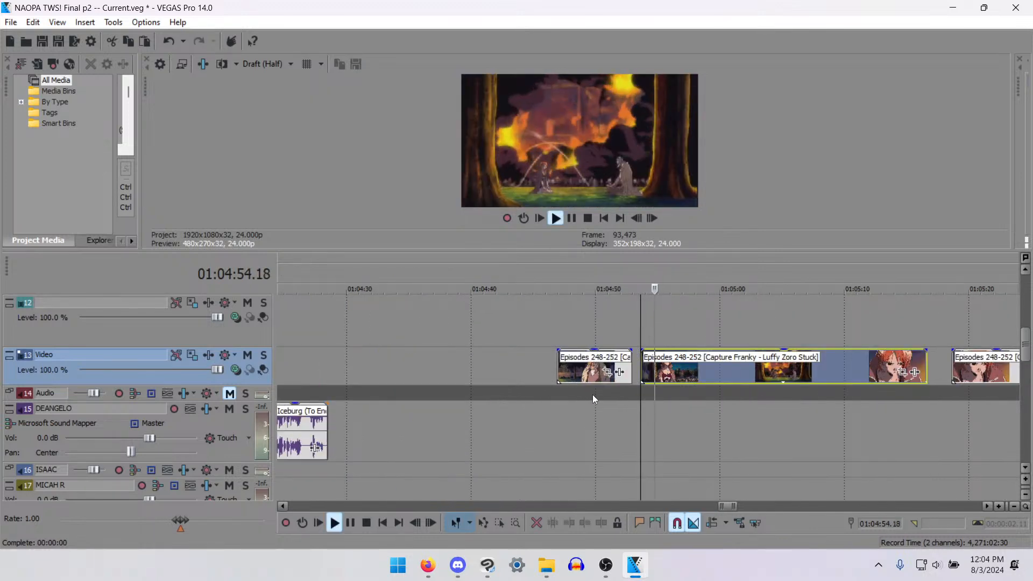
key("space")
- Look through the placed clips between 01:03:23 and 01:03:46 for footage to reuse in the remaining gaps
scroll(522, 396, "down", 2)
scroll(522, 396, "down", 3)
left_click(420, 362)
scroll(631, 392, "up", 6)
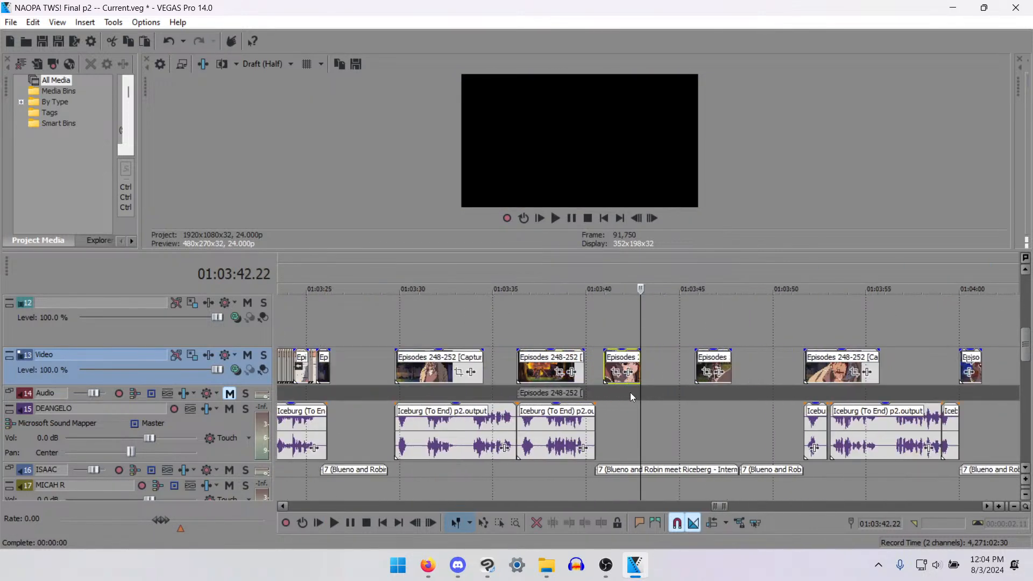
left_click(600, 372)
left_click(476, 372)
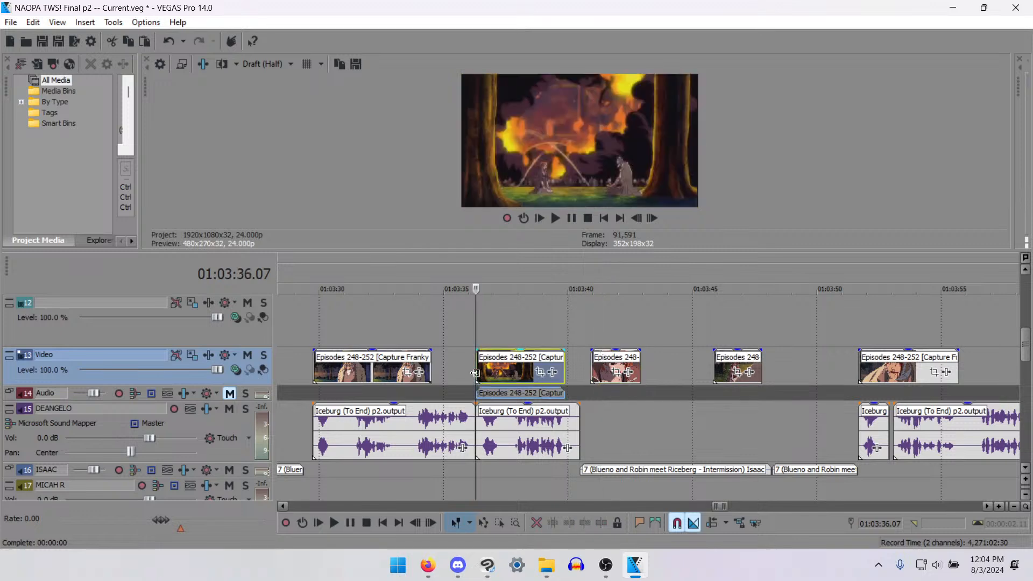
left_click(709, 357)
left_click(719, 359)
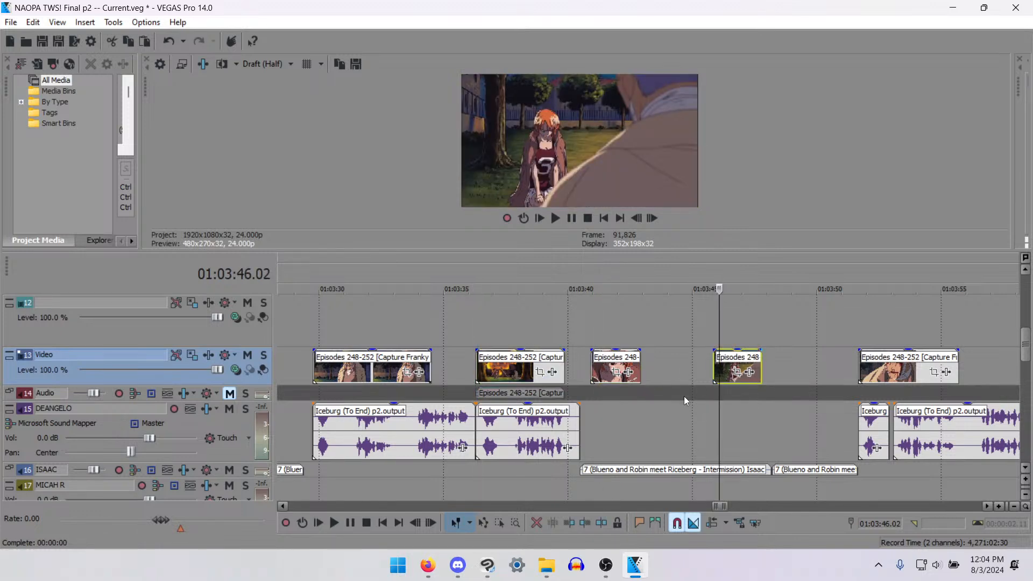
scroll(588, 415, "down", 3)
left_click(361, 376)
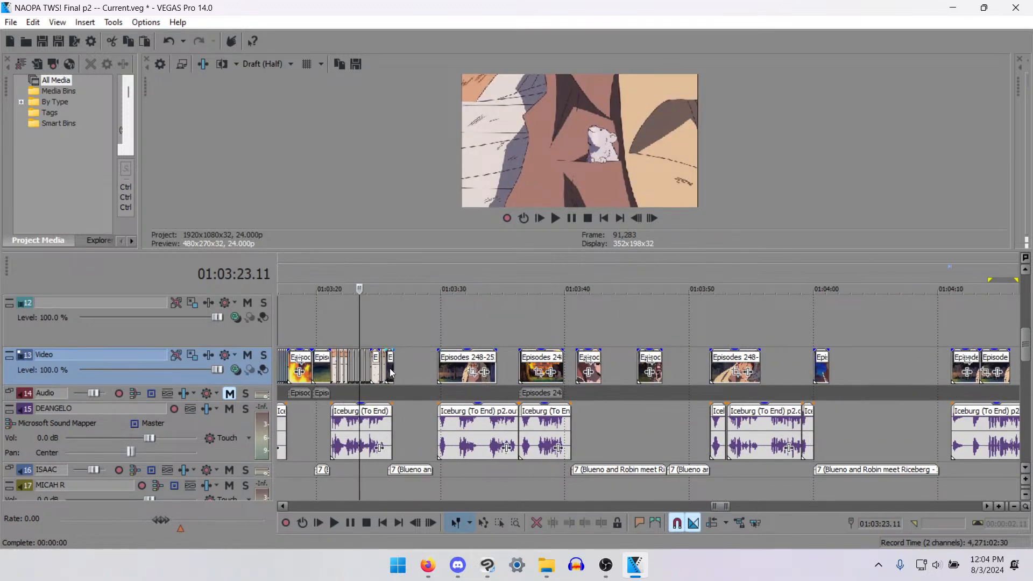
- Copy the short orange-haired girl clip at 01:03:25 and paste it after the Iceburg line that ends near 01:04:21
left_click(391, 372)
scroll(701, 407, "down", 3)
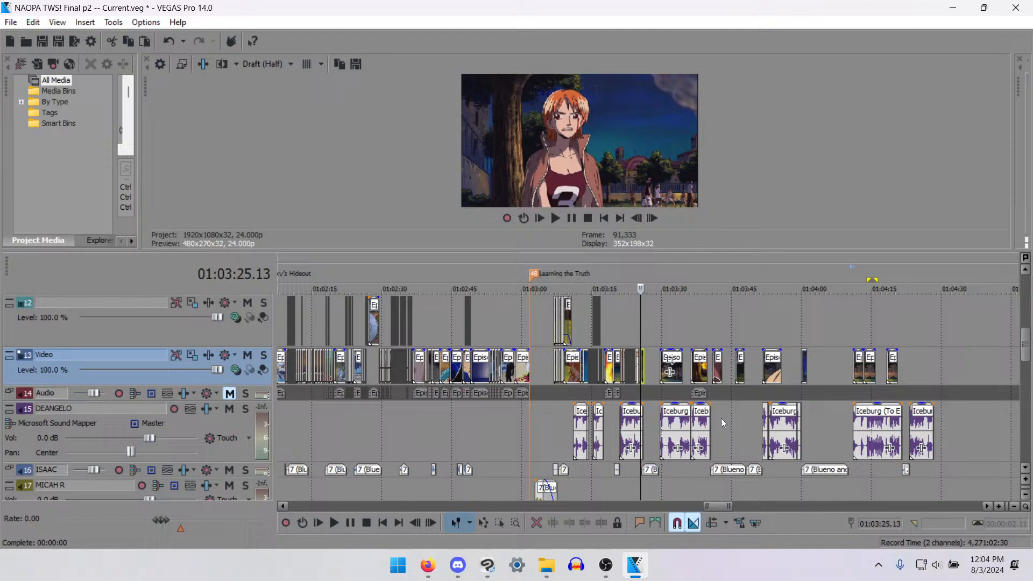
left_click(805, 383)
scroll(805, 383, "up", 4)
scroll(790, 419, "down", 2)
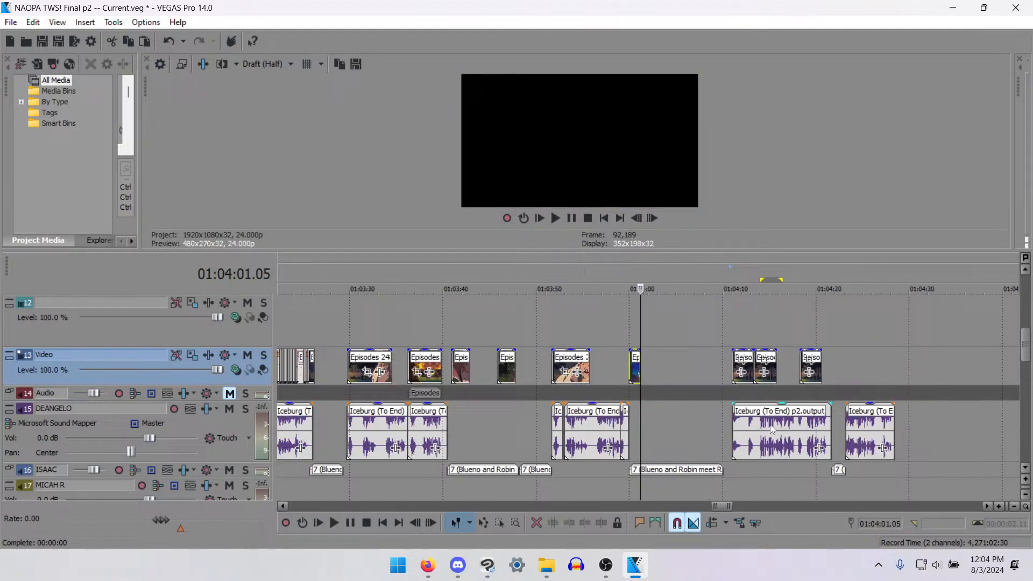
left_click(829, 378)
key("ctrl+v")
- Play the track 16 voice line from 01:04:02.02 to hear what footage the gap needs
left_click(647, 350)
key("space")
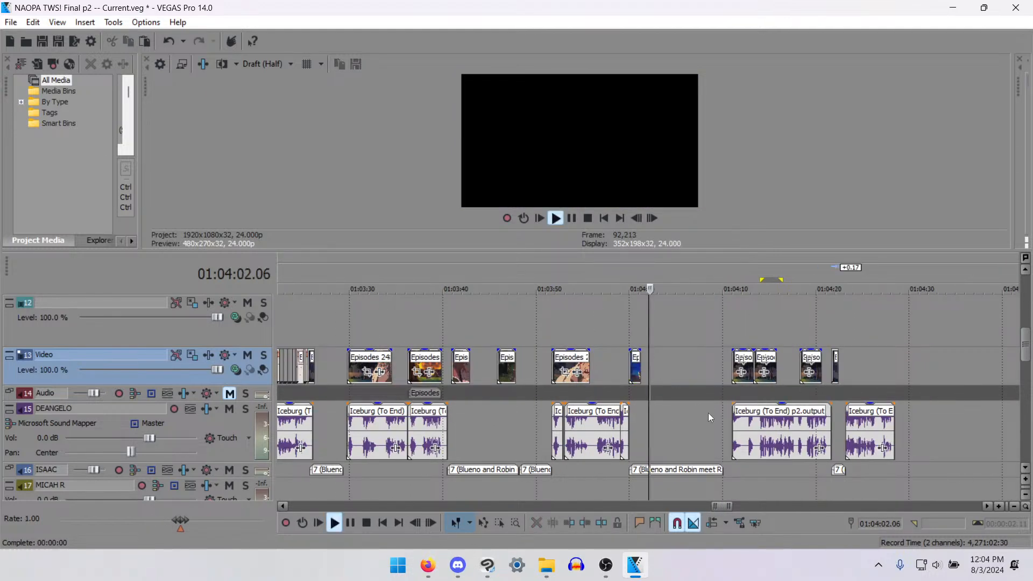
scroll(708, 412, "up", 2)
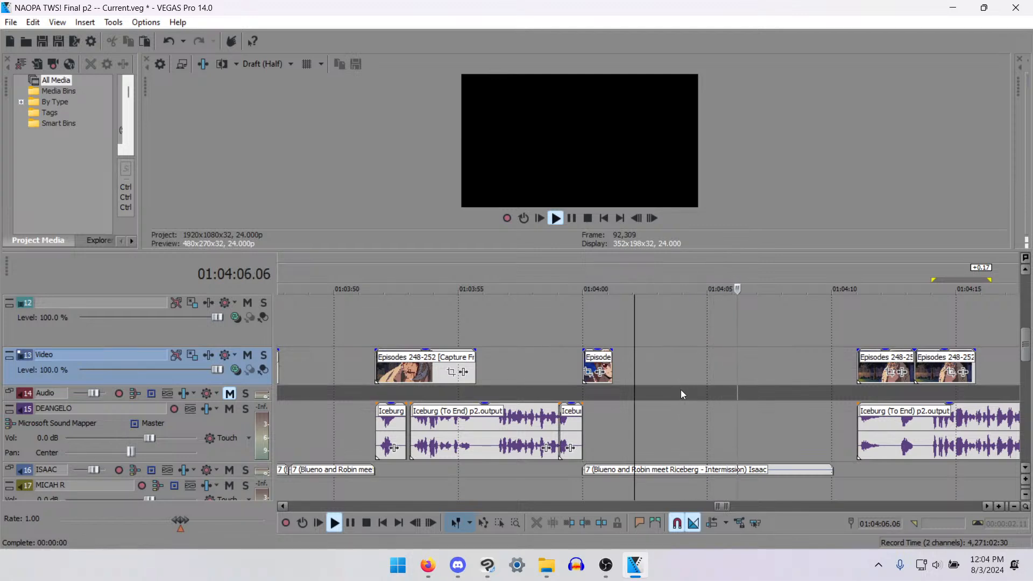
key("space")
scroll(657, 408, "down", 3)
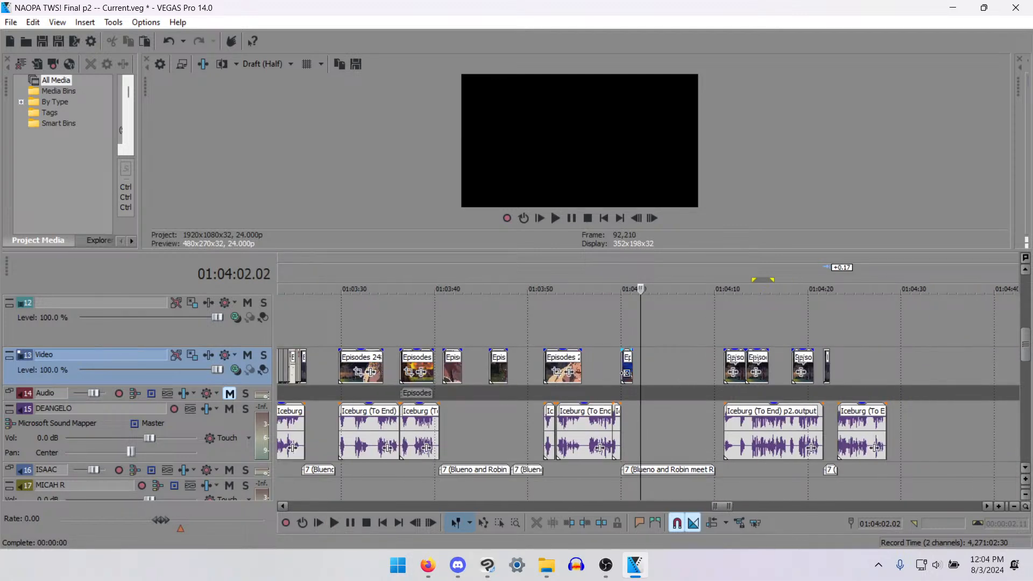
- Copy the orange-haired girl close-up at 01:03:41, paste it at 01:04:08.03 near the end of the track 16 line, and play it
left_click(624, 371)
left_click(446, 359)
key("space")
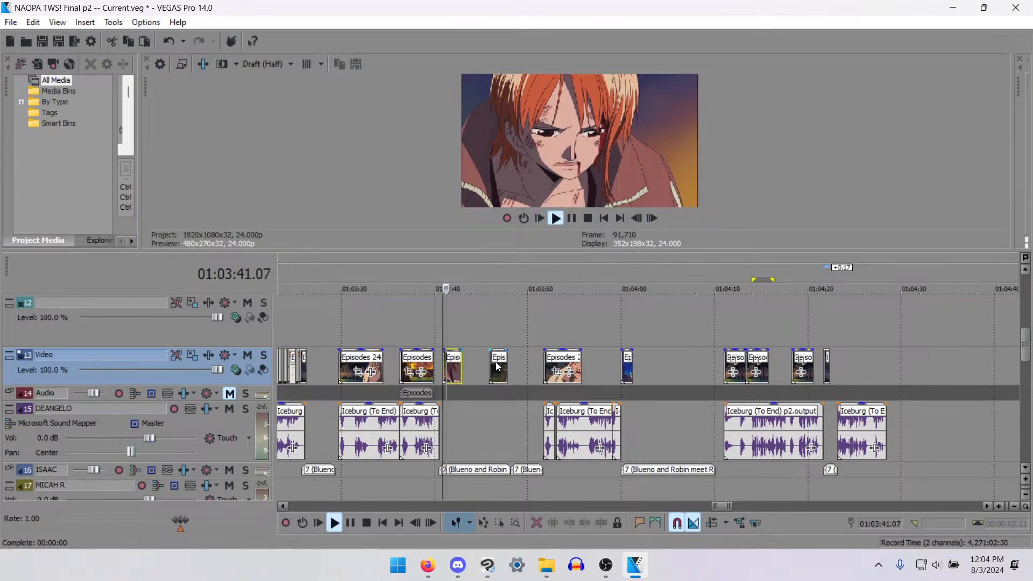
key("space")
left_click(687, 364)
key("space")
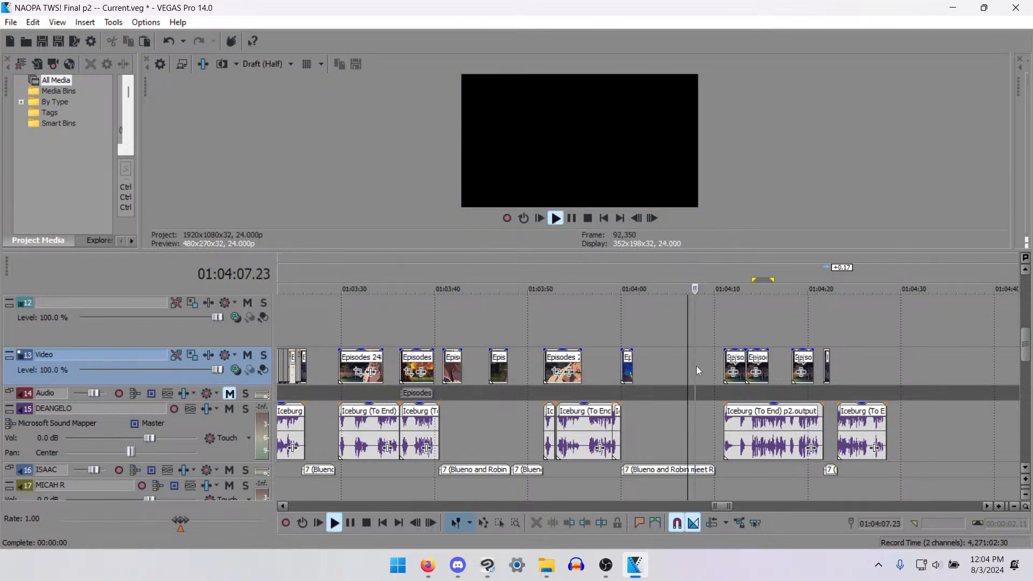
key("space")
left_click(696, 366)
key("ctrl+v")
left_click(698, 369)
key("space")
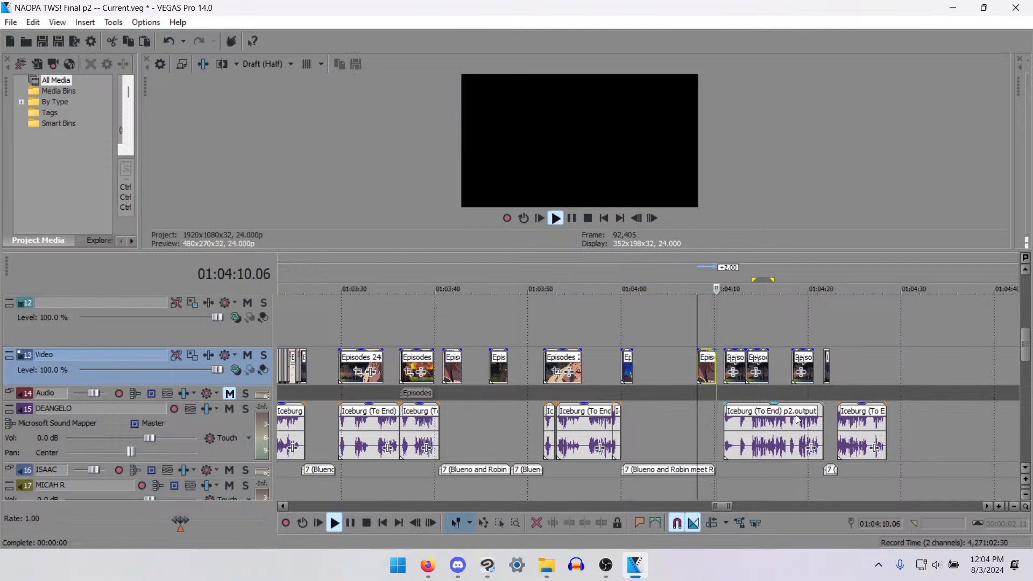
key("space")
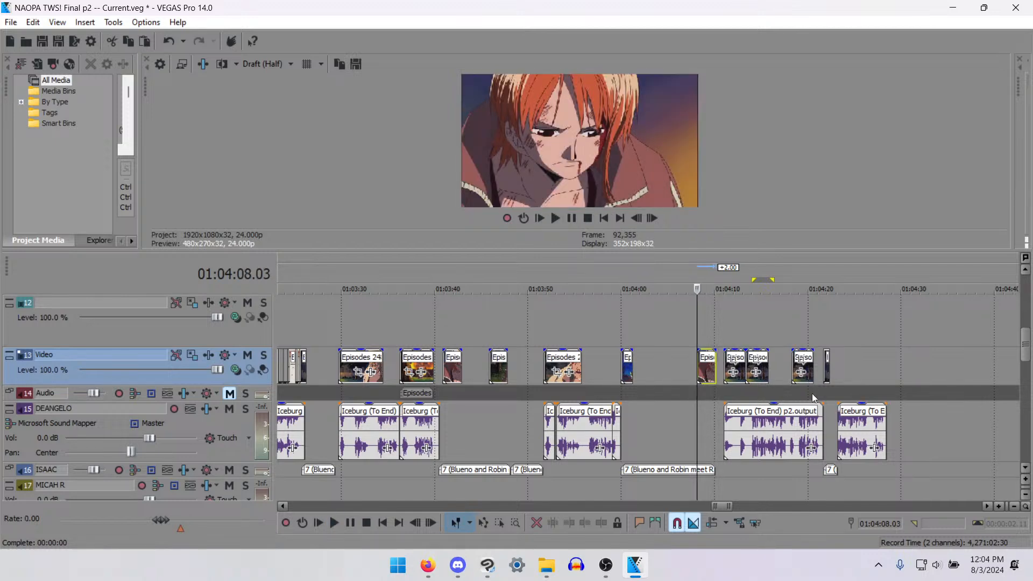
- Split the bandaged-man clip starting at 01:03:51.22 after its first 20 frames and copy that opening piece
left_click(812, 392)
left_click(572, 362)
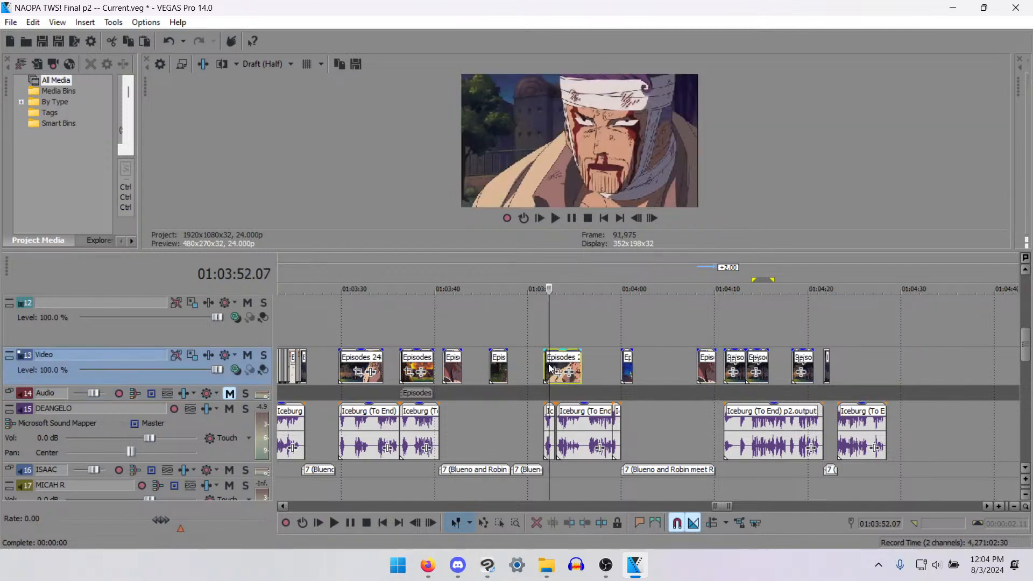
scroll(564, 383, "up", 5)
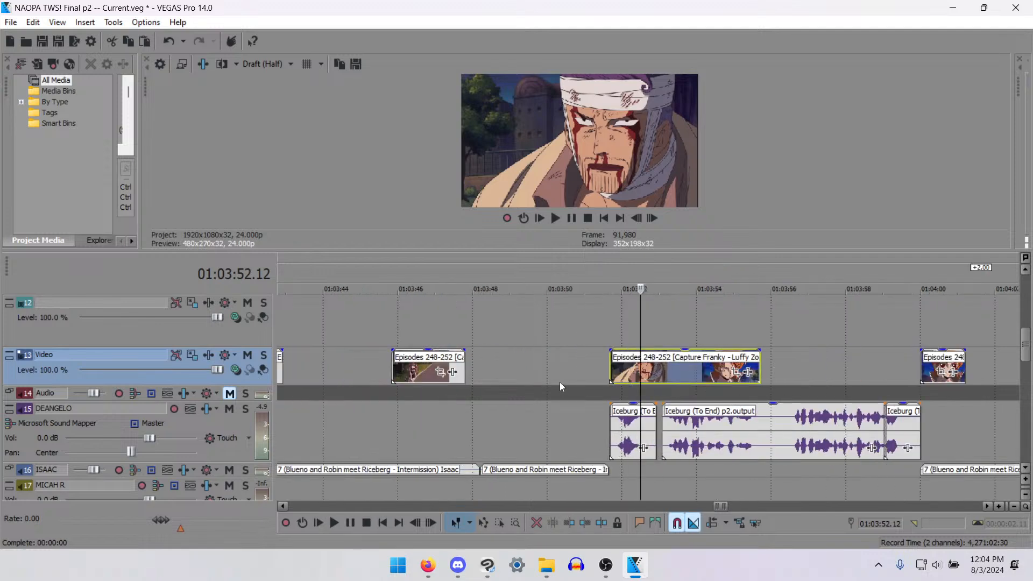
left_click(621, 364)
scroll(687, 378, "down", 5)
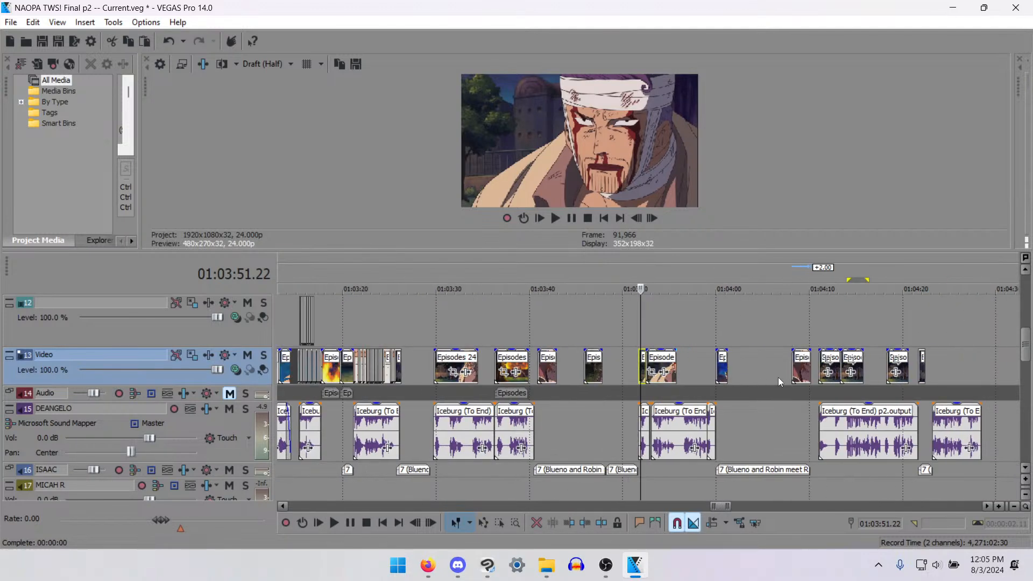
- Play the uncovered part of the track 16 voice line from around 01:03:59 to 01:04:06.06 to time the next insert
left_click(763, 369)
key("space")
key("space")
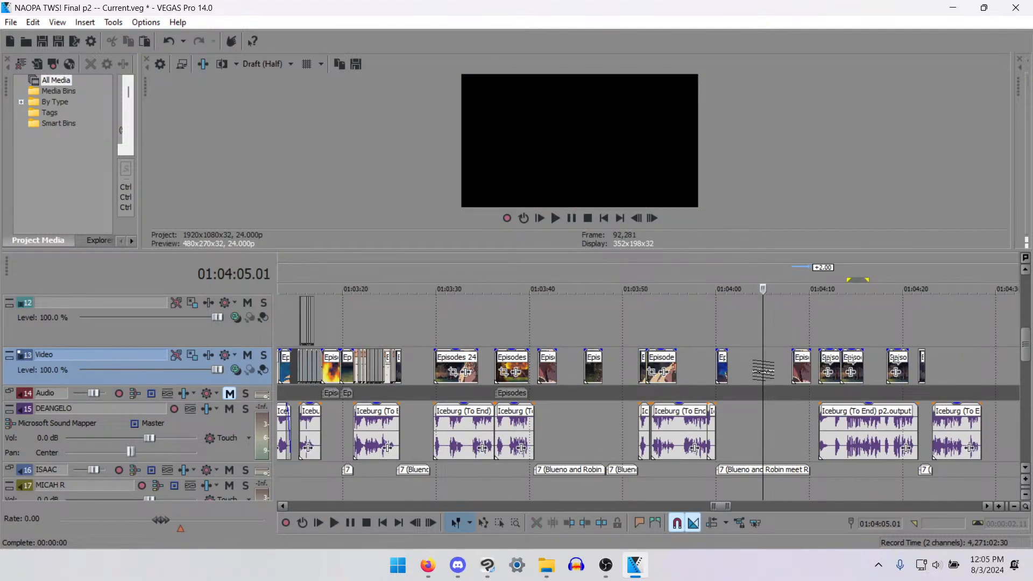
key("space")
left_click(744, 370)
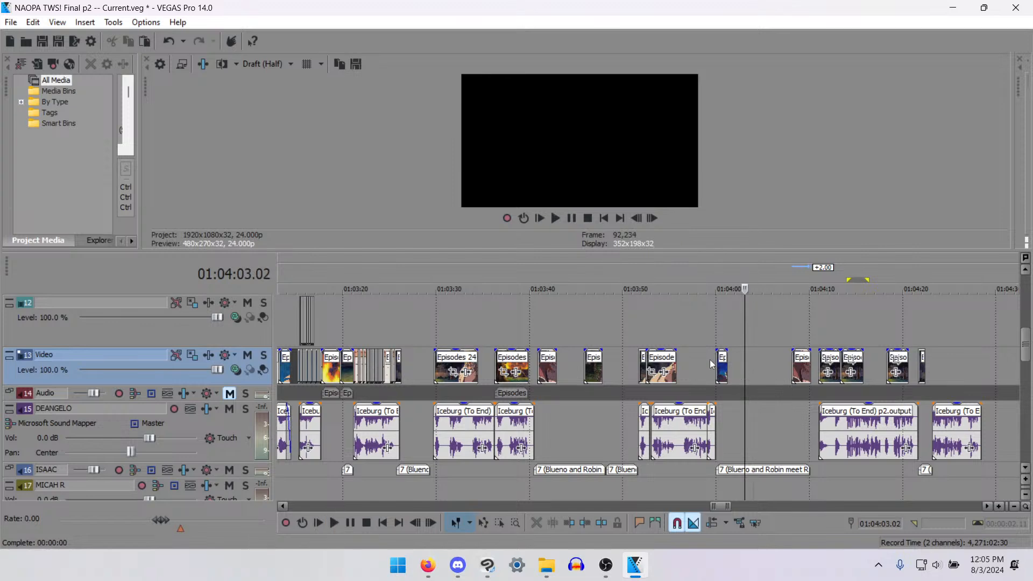
left_click(708, 360)
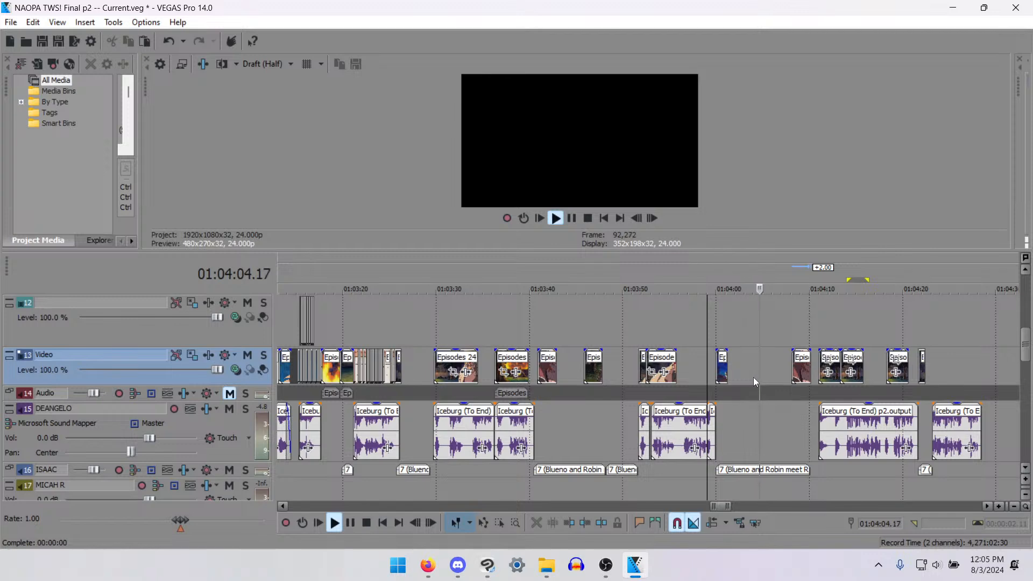
key("Return")
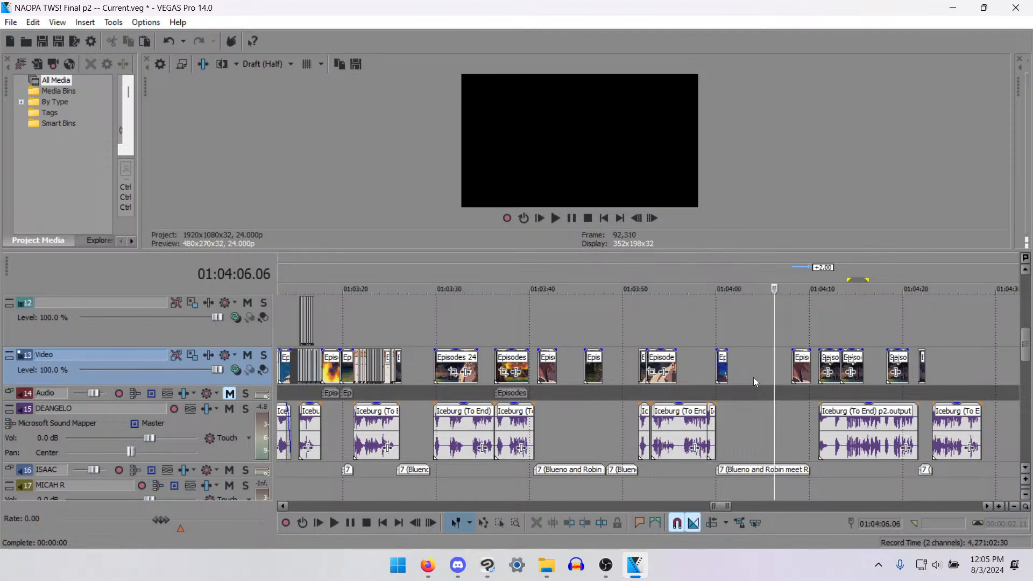
- Try pasting the copied bandaged-man piece directly after the preceding clip at 01:04:01.05, and undo the paste
left_click(753, 377)
left_click(744, 377)
left_click(724, 381)
key("space")
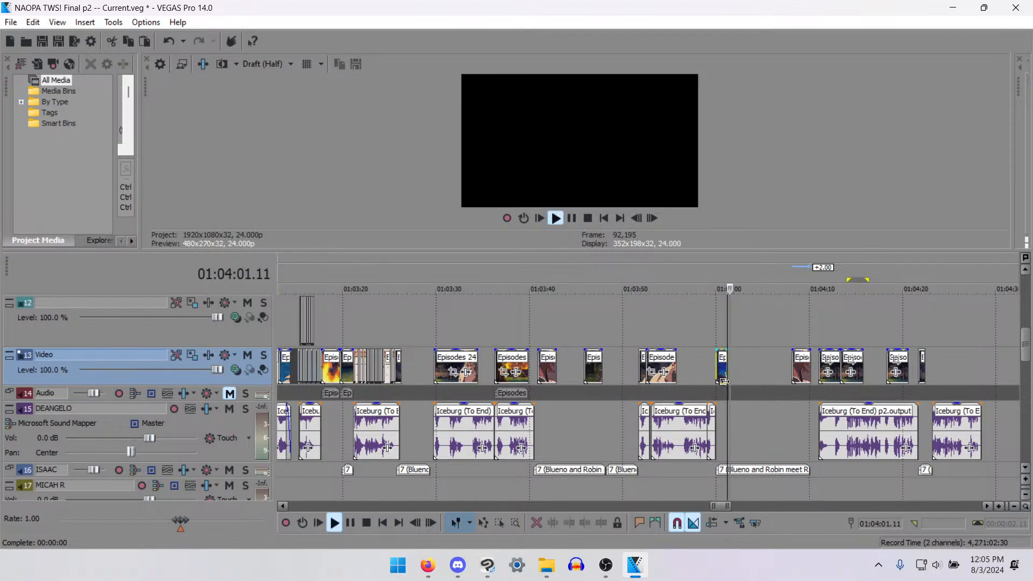
key("space")
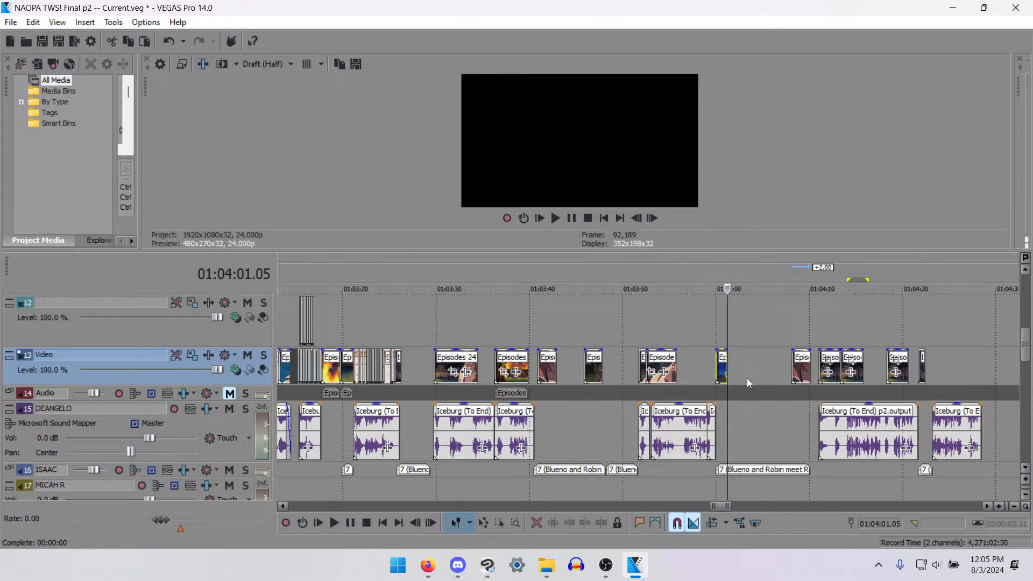
key("ctrl+v")
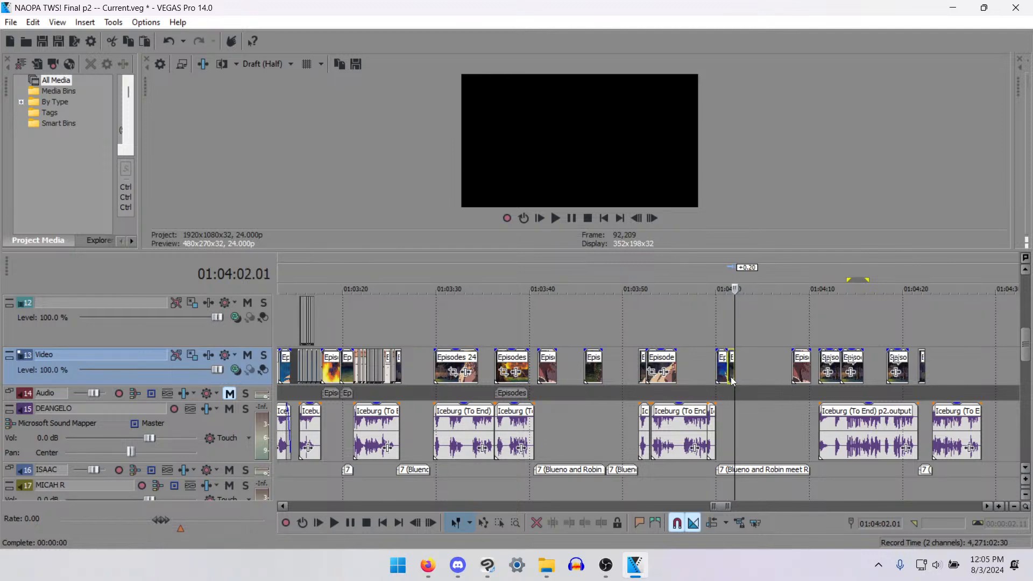
key("ctrl+z")
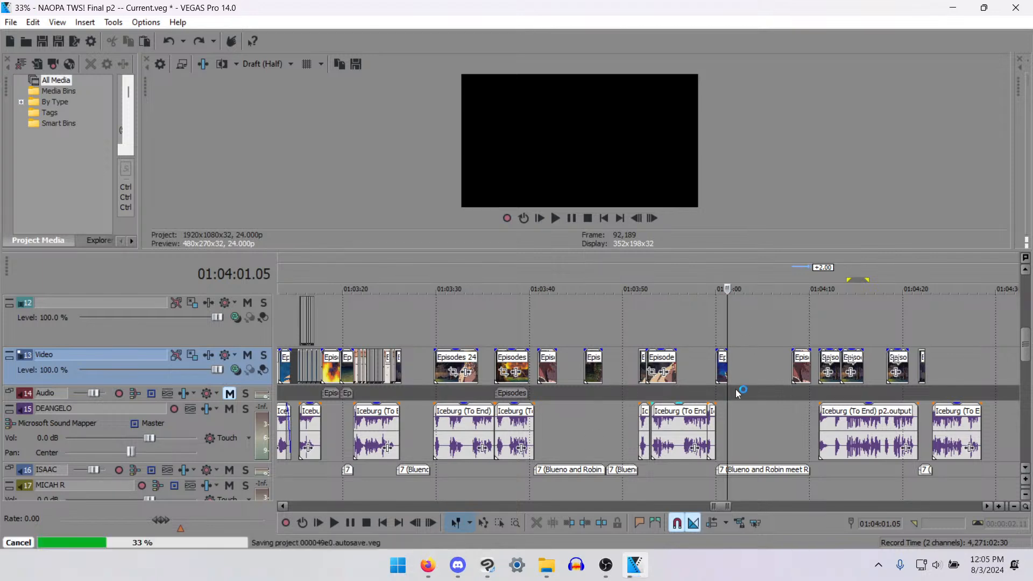
- Paste the 20-frame bandaged-man piece twice back to back, at 01:04:01.10 and 01:04:02.06, and save the project
scroll(737, 388, "up", 8)
left_click(661, 371)
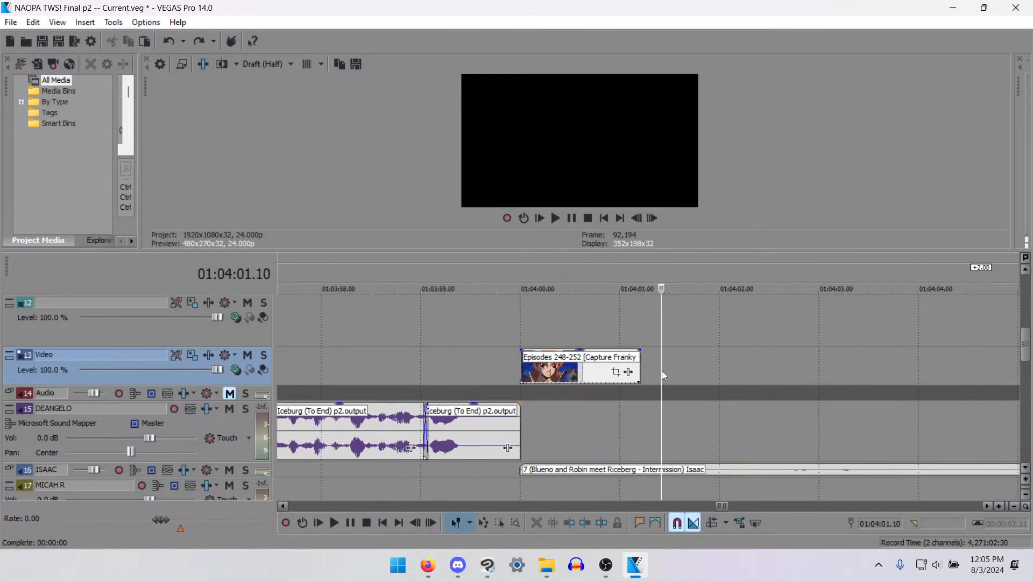
key("ctrl+v")
left_click(752, 363)
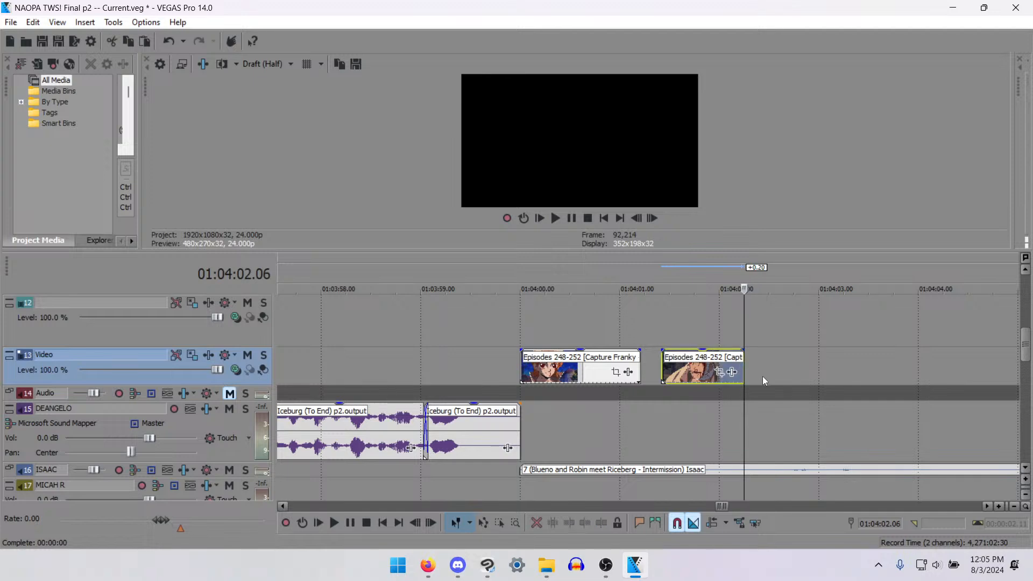
scroll(761, 376, "down", 6)
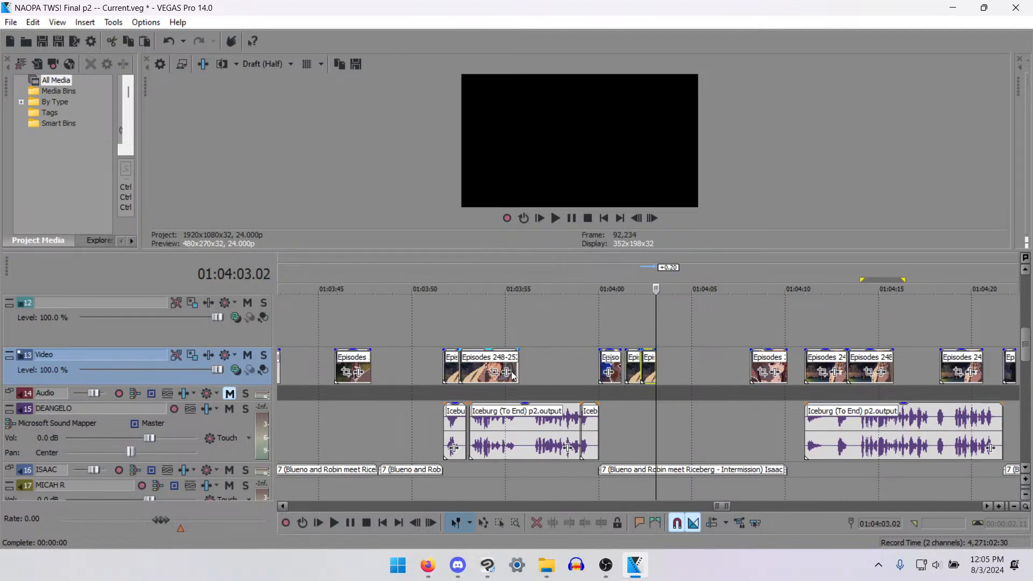
scroll(496, 457, "down", 3)
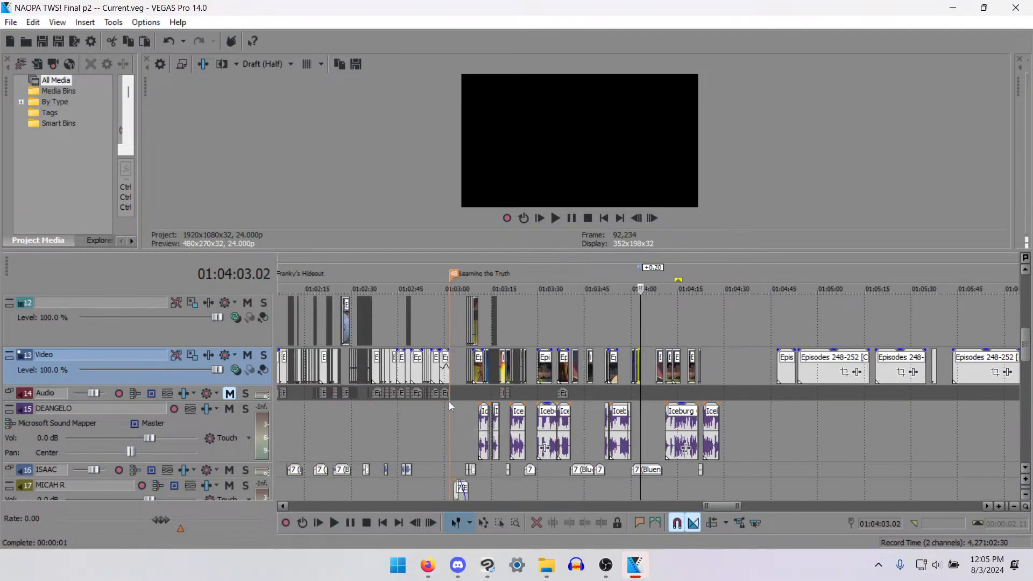
- Return to the "Learning the Truth" marker at 01:03:01.18 and inspect the gaps at the start of the scene
left_click(467, 447)
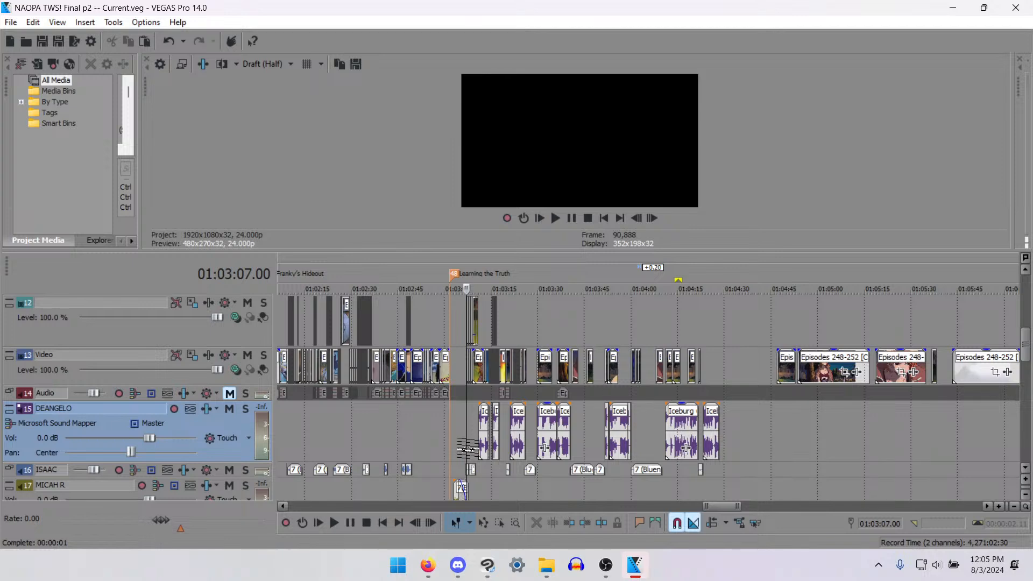
left_click(451, 438)
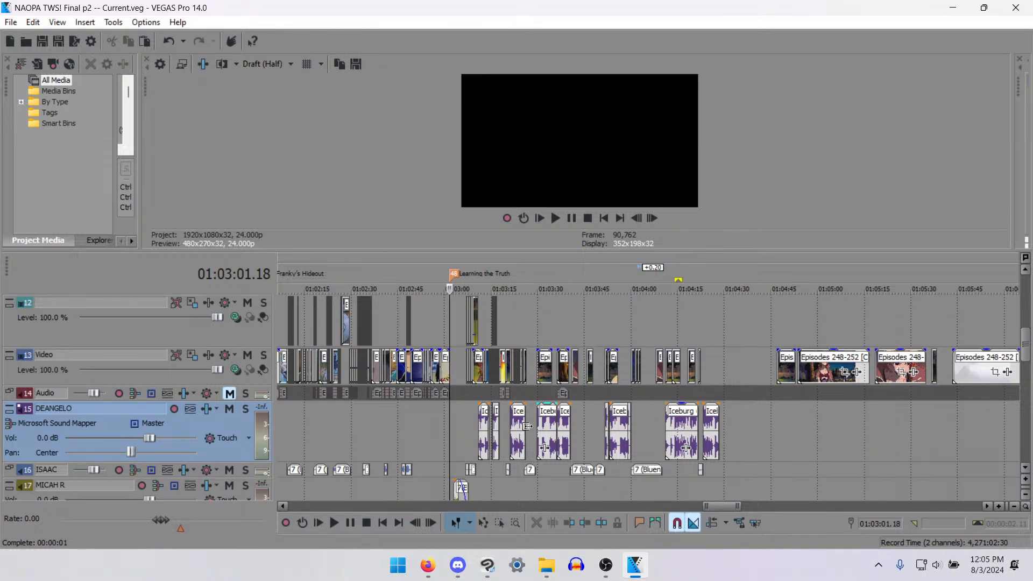
scroll(388, 372, "up", 5)
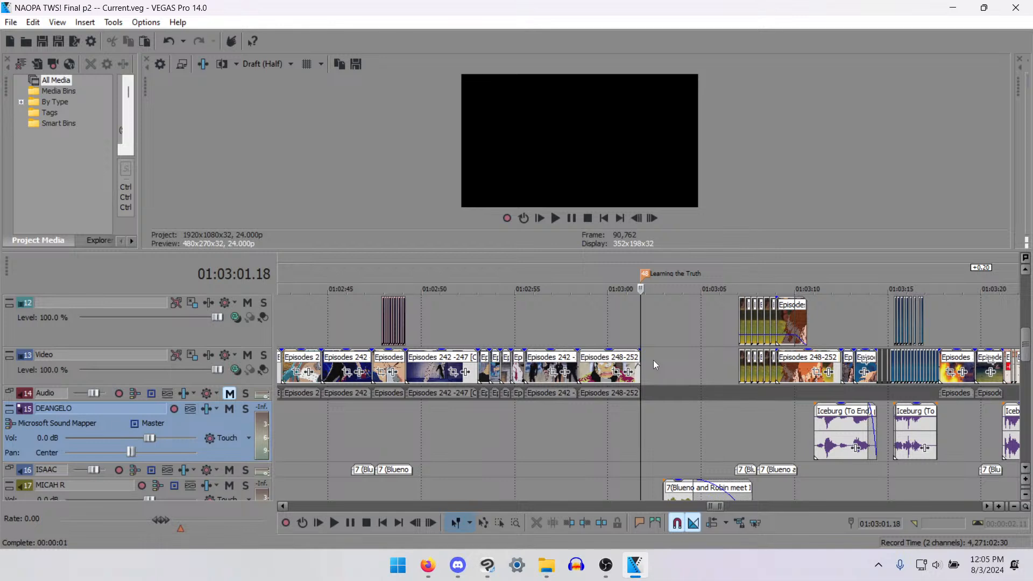
scroll(653, 359, "down", 5)
scroll(653, 360, "up", 3)
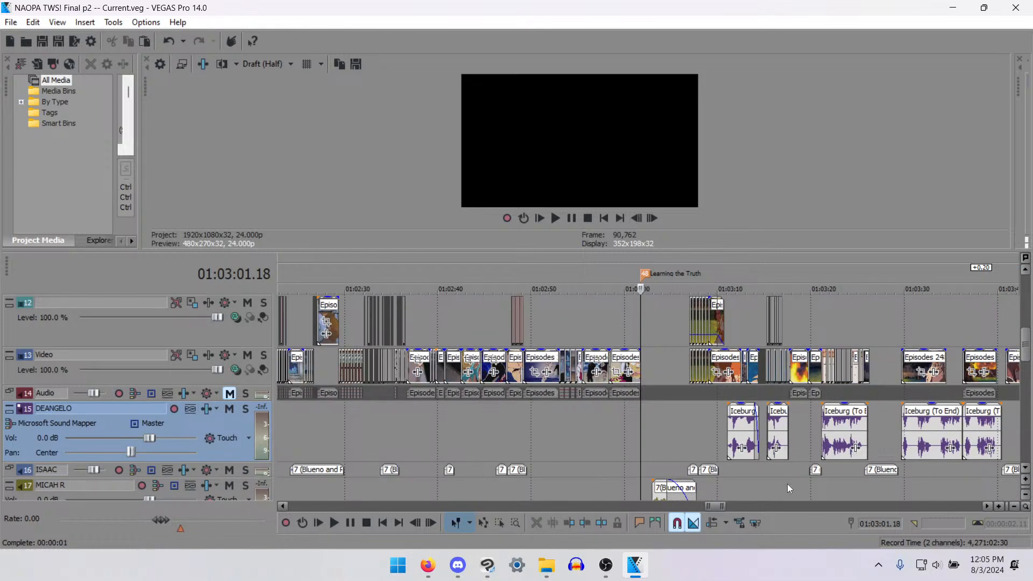
- Sample the playback of the "Learning the Truth" scene at several spots between about 01:03:18 and 01:03:43
left_click(799, 479)
key("space")
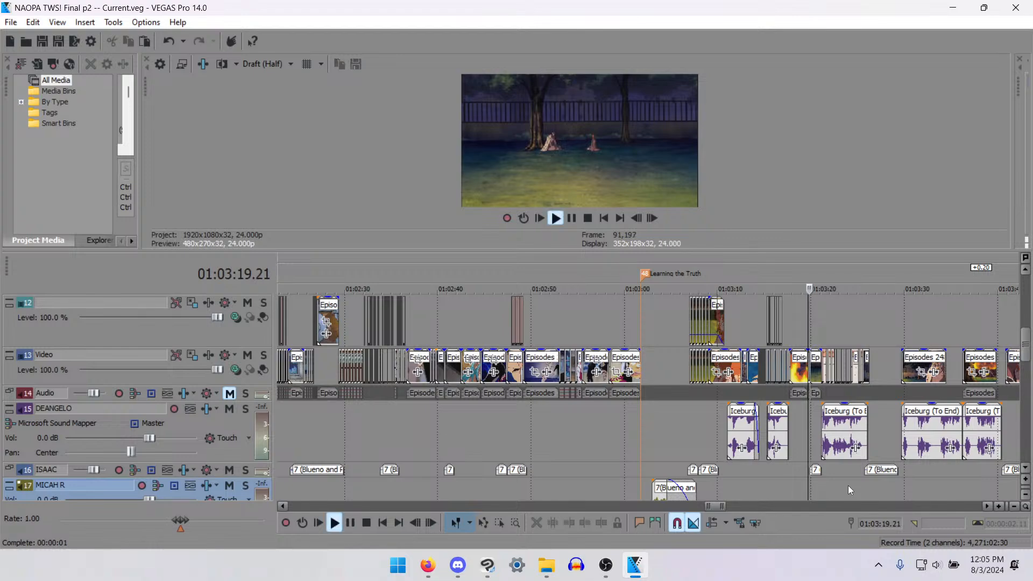
key("space")
left_click(869, 478)
key("space")
scroll(902, 461, "down", 5)
scroll(900, 461, "up", 8)
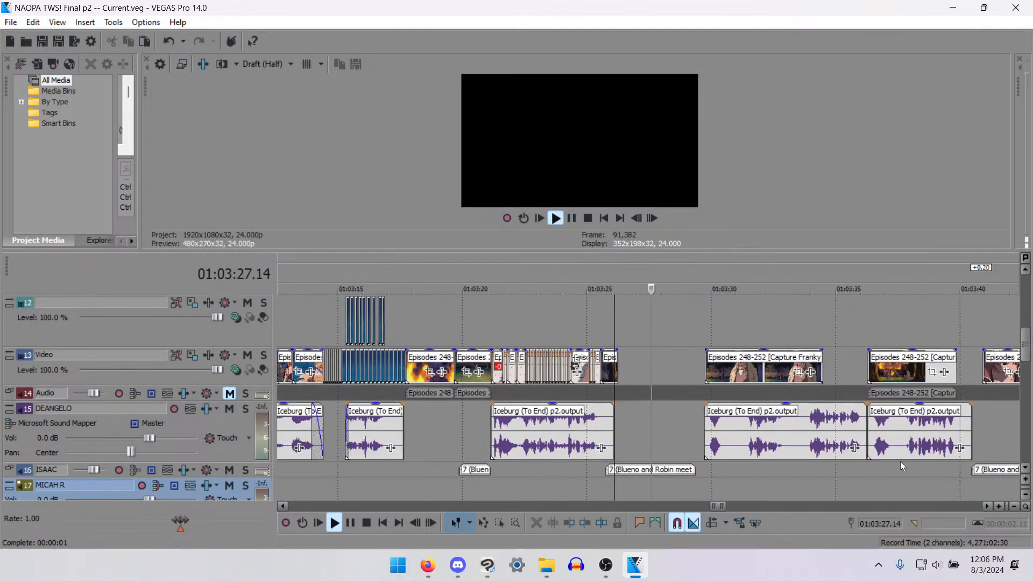
scroll(899, 460, "down", 3)
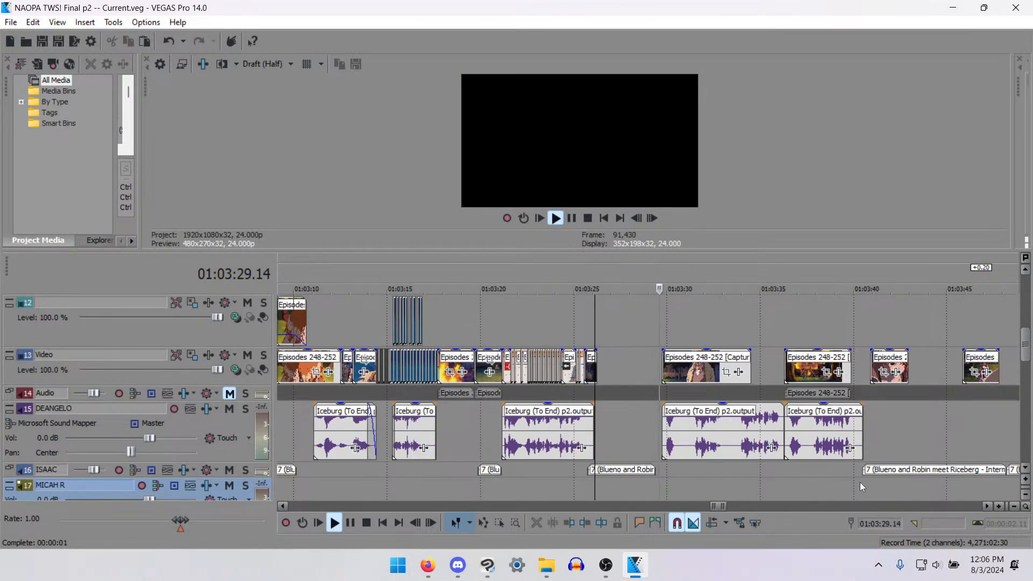
key("space")
left_click(908, 454)
key("space")
scroll(900, 469, "down", 6)
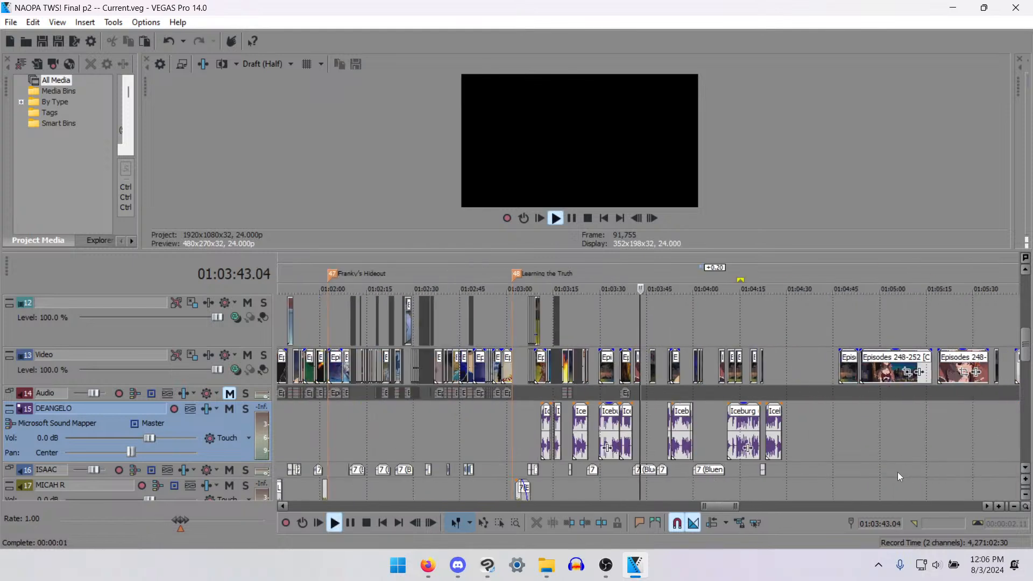
- Play the track 15 voice line from about 01:03:53 to 01:04:00.12 to check it against the clips
key("space")
scroll(897, 472, "up", 5)
left_click(767, 418)
key("space")
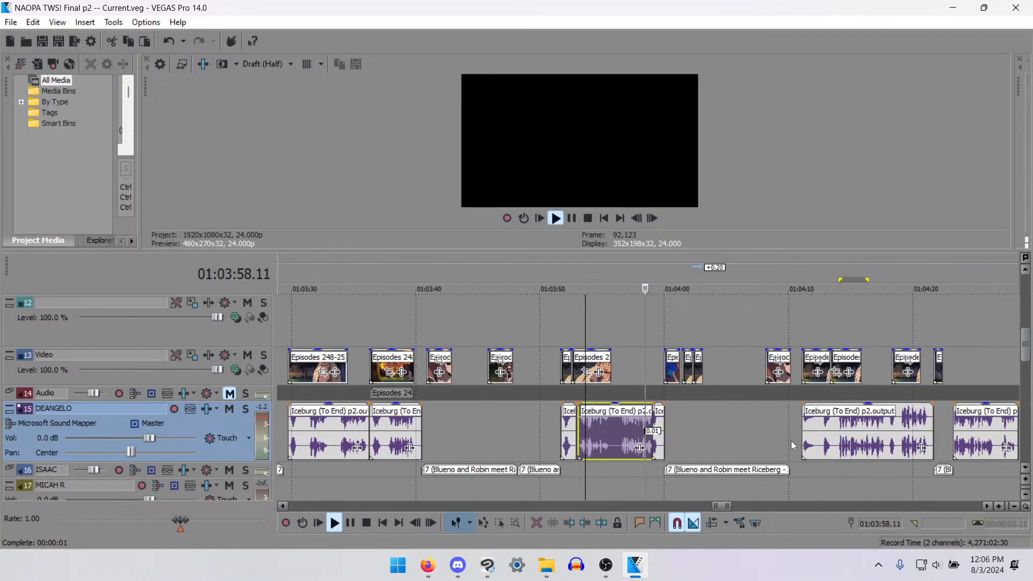
scroll(791, 442, "up", 2)
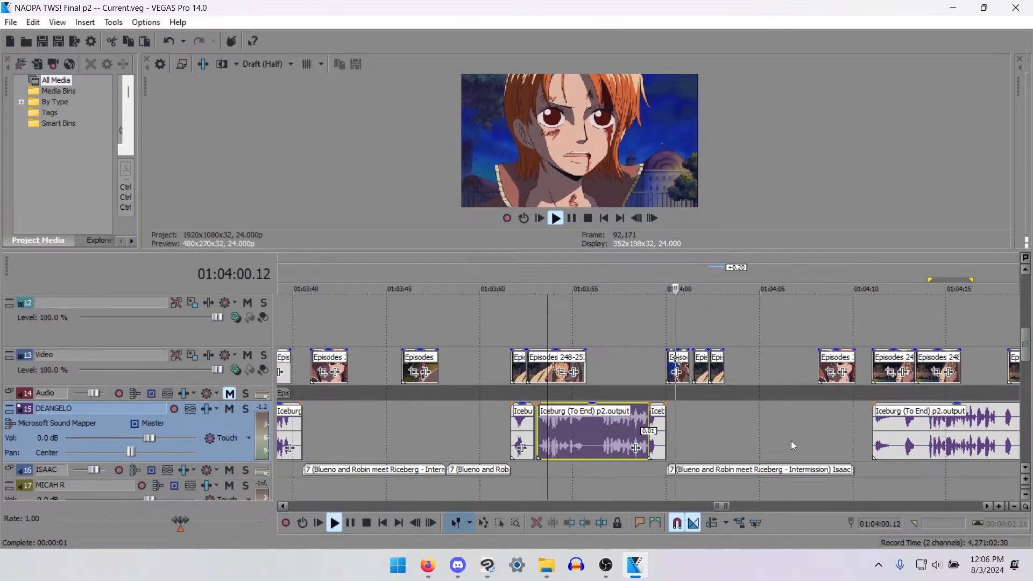
key("space")
- Play the start of the track 15 voice line from 01:04:11.01 to check its timing against the bandaged-man clips
left_click(915, 418)
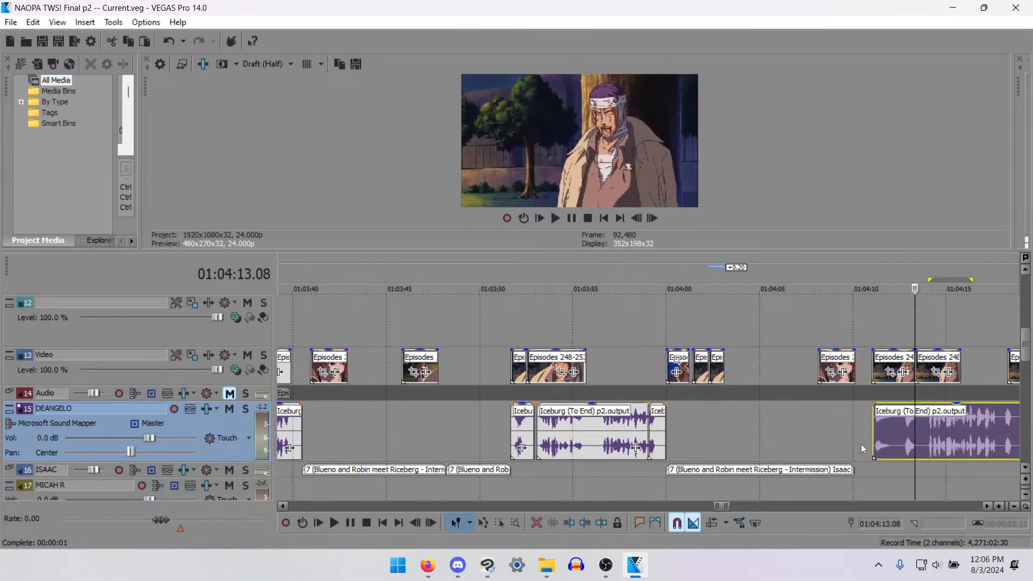
left_click(874, 444)
key("space")
scroll(764, 433, "down", 2)
scroll(757, 432, "up", 4)
scroll(758, 432, "down", 3)
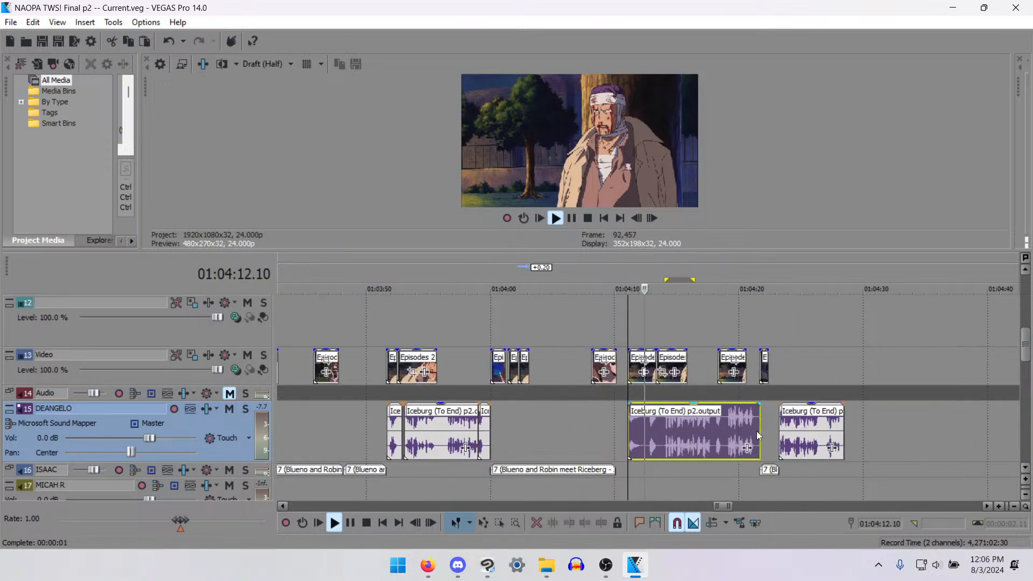
key("space")
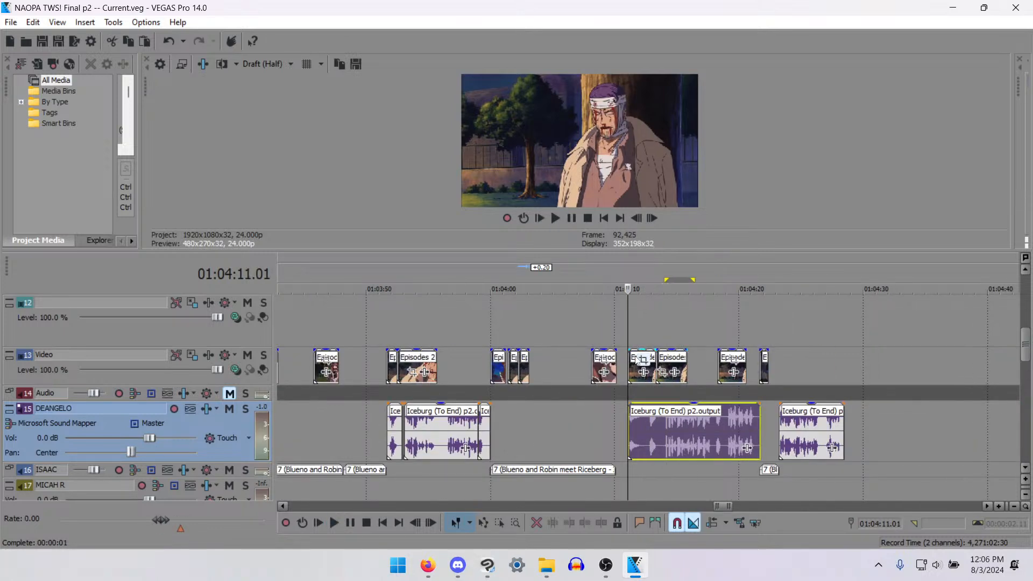
left_click(643, 372)
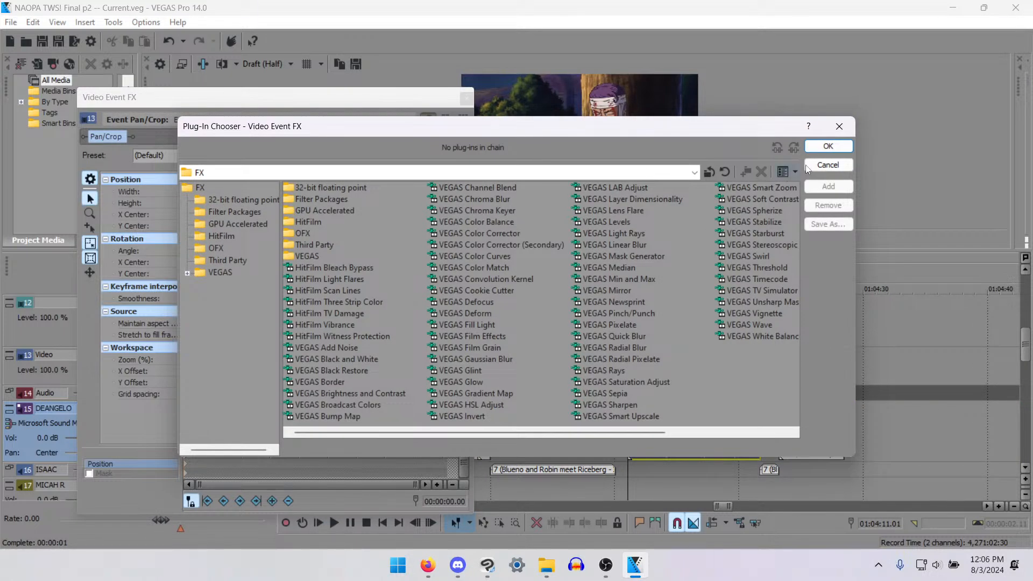
left_click(808, 167)
left_click(466, 98)
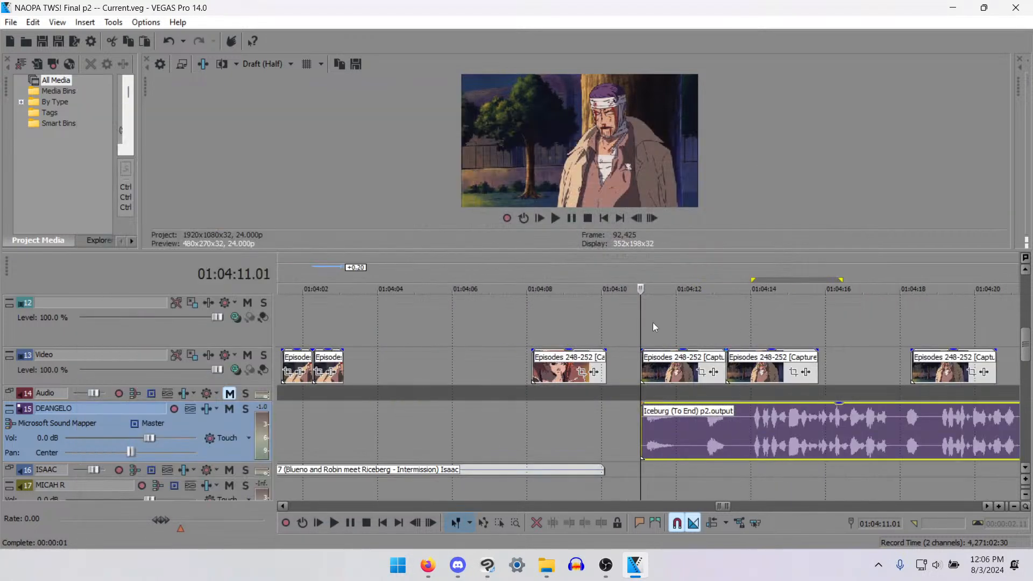
- Split the bandaged-man clip at 01:04:11.18, delete its remainder, and move the following clip directly up to the cut
left_click(680, 371)
key("space")
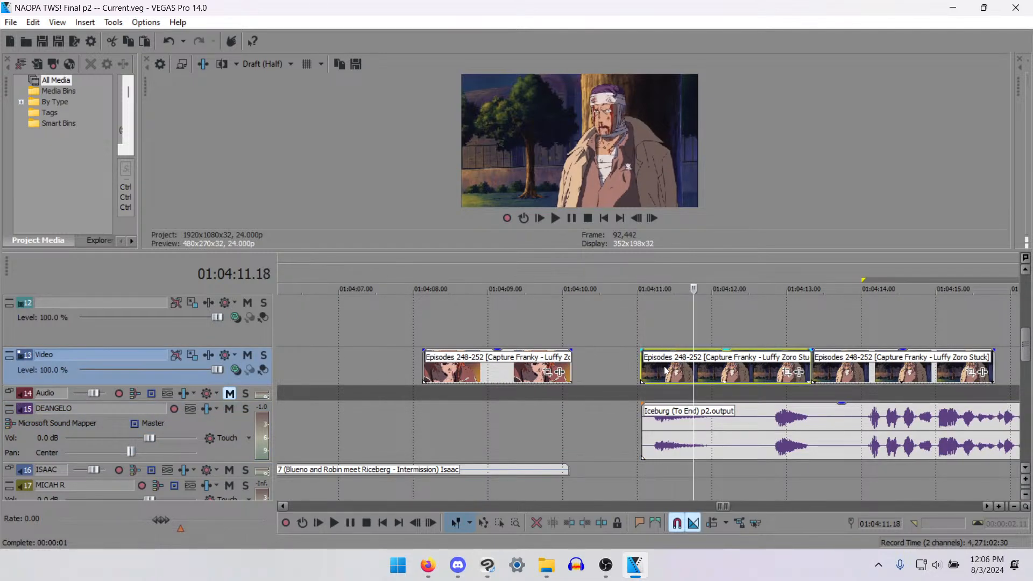
key("s")
key("Delete")
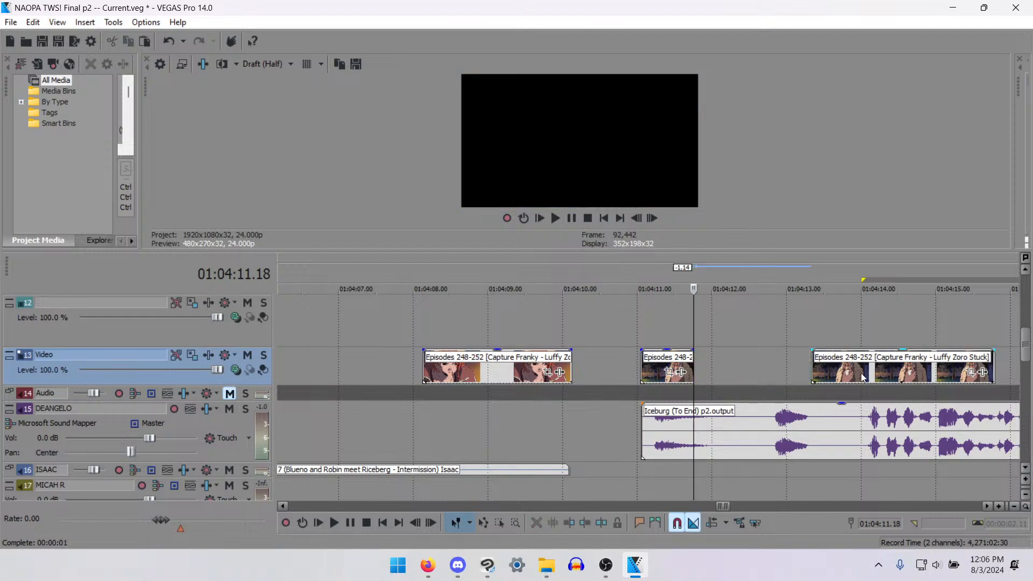
left_click_drag(844, 357, 728, 356)
- Play the joined bandaged-man clips from 01:04:11.01 to check the cut, and save the project
left_click(641, 364)
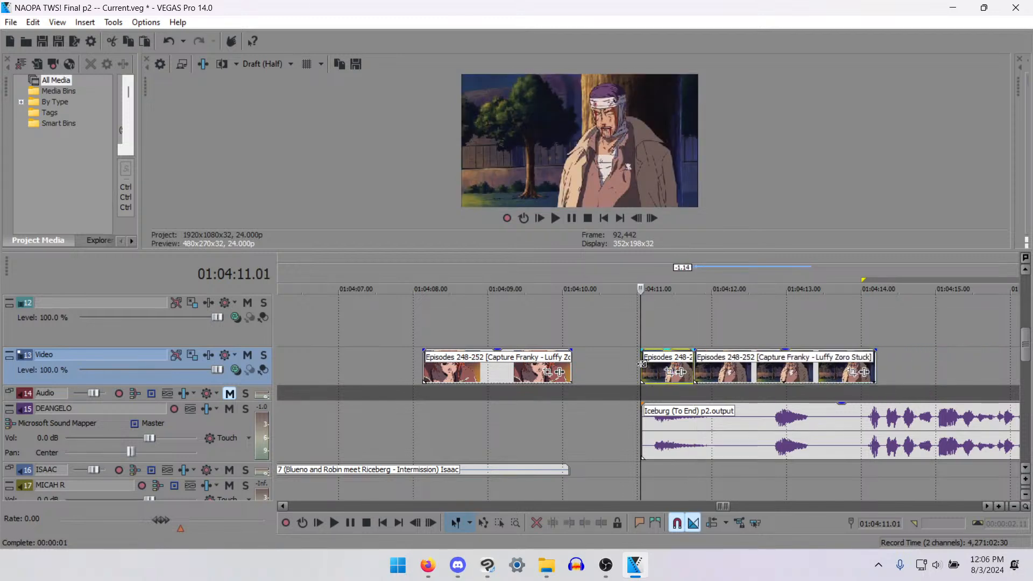
key("space")
key("space")
key("space")
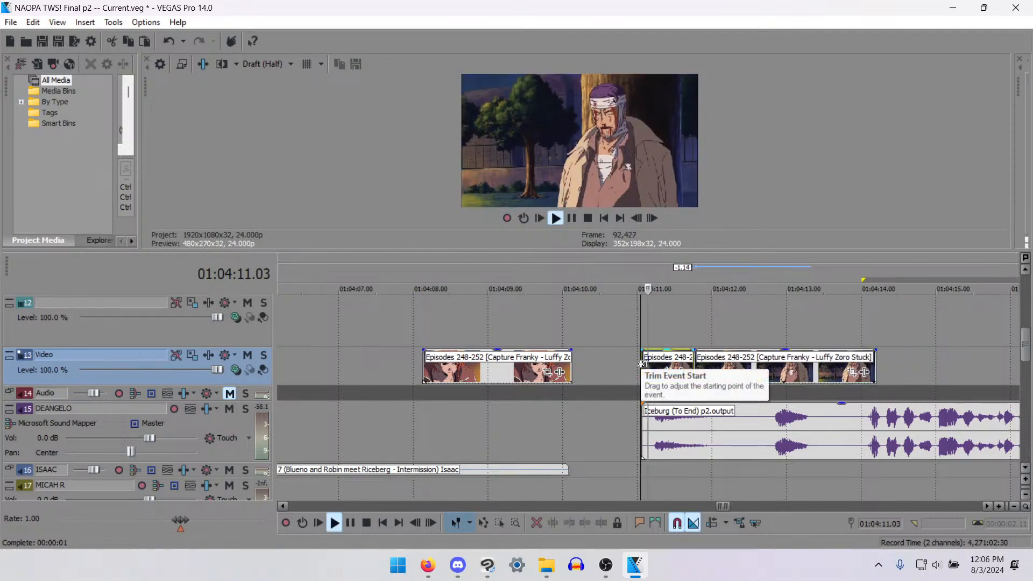
key("space")
scroll(748, 386, "down", 4)
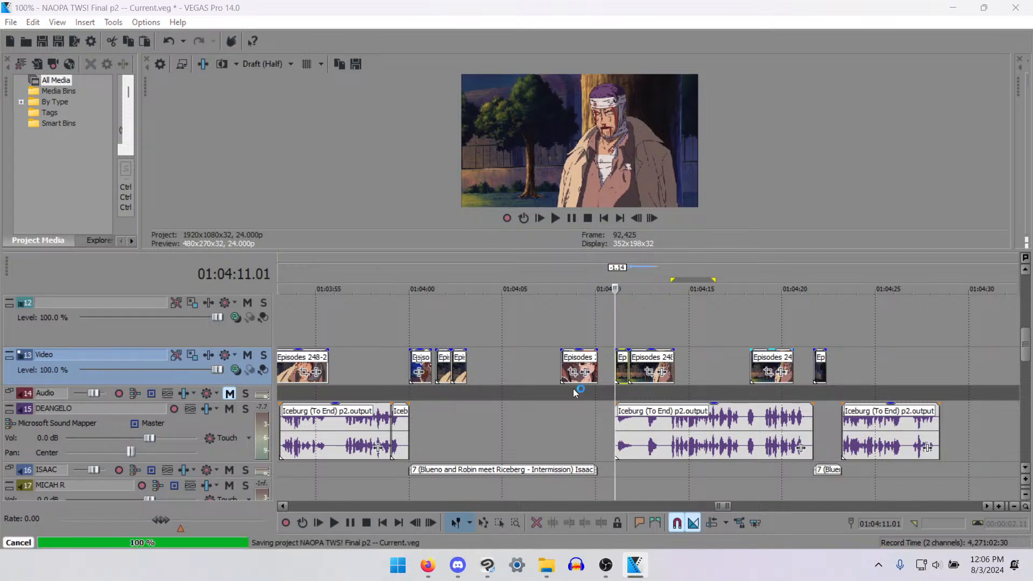
- Inspect the track 13 clips up to 01:04:21.16 and play the voice lines from there to about 01:04:24.19
left_click(673, 367)
left_click(708, 365)
left_click(762, 366)
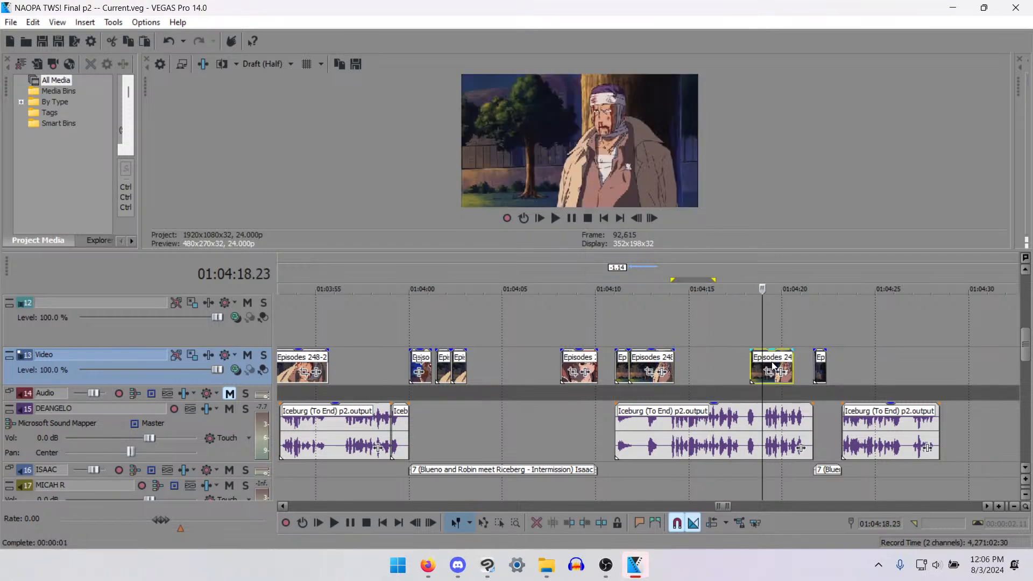
left_click(805, 366)
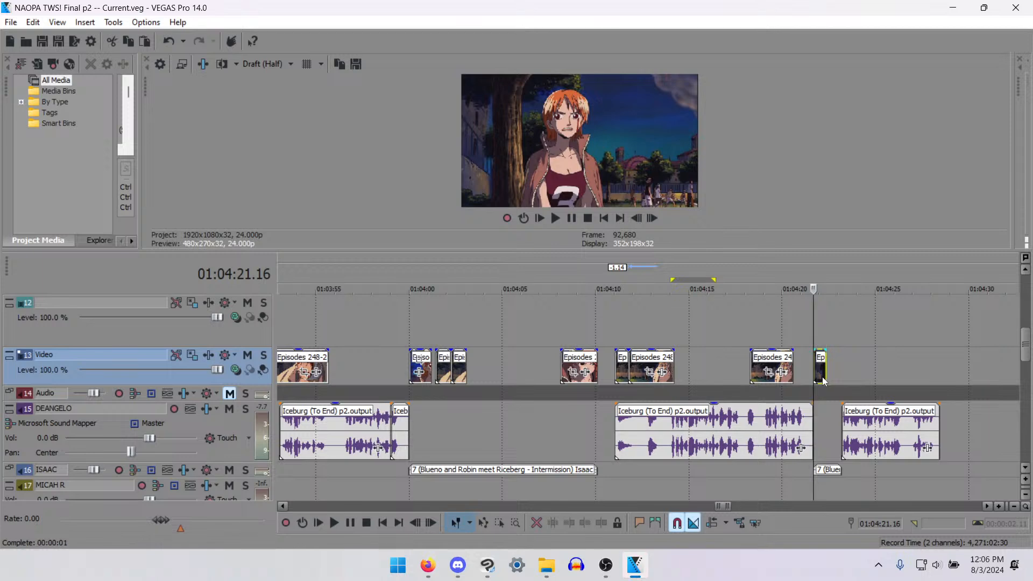
key("space")
scroll(844, 386, "down", 2)
scroll(842, 388, "down", 2)
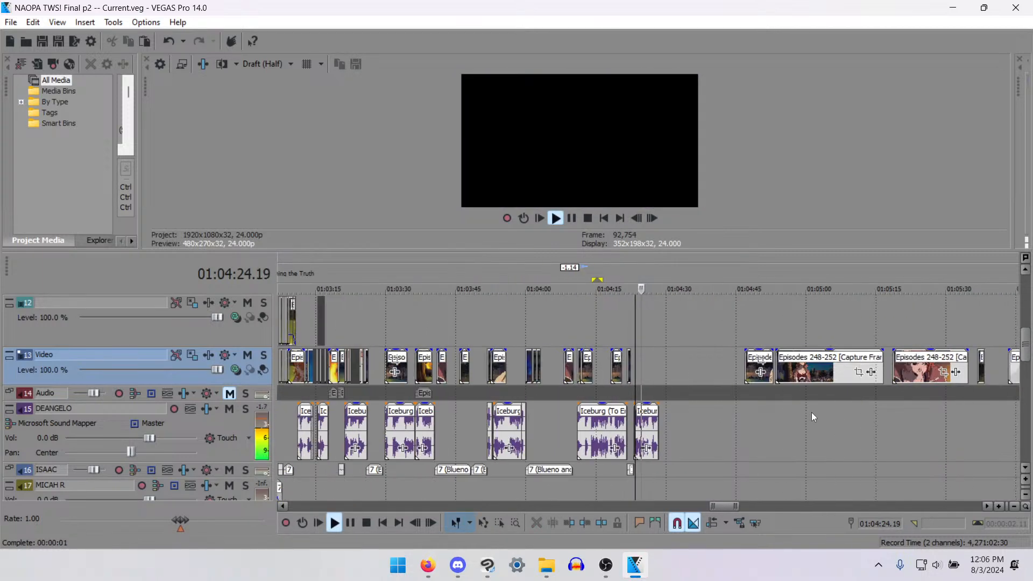
key("space")
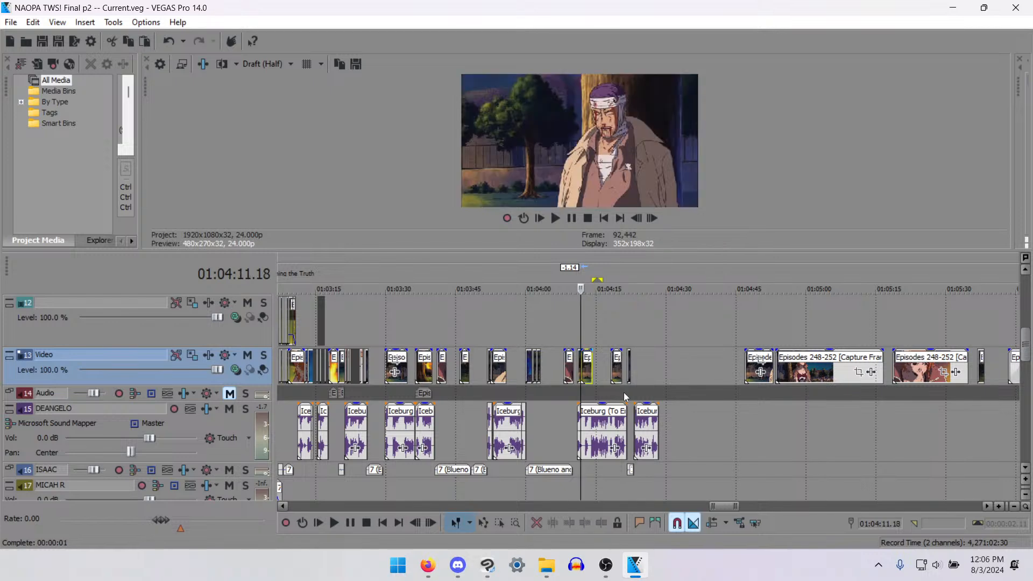
scroll(705, 392, "up", 4)
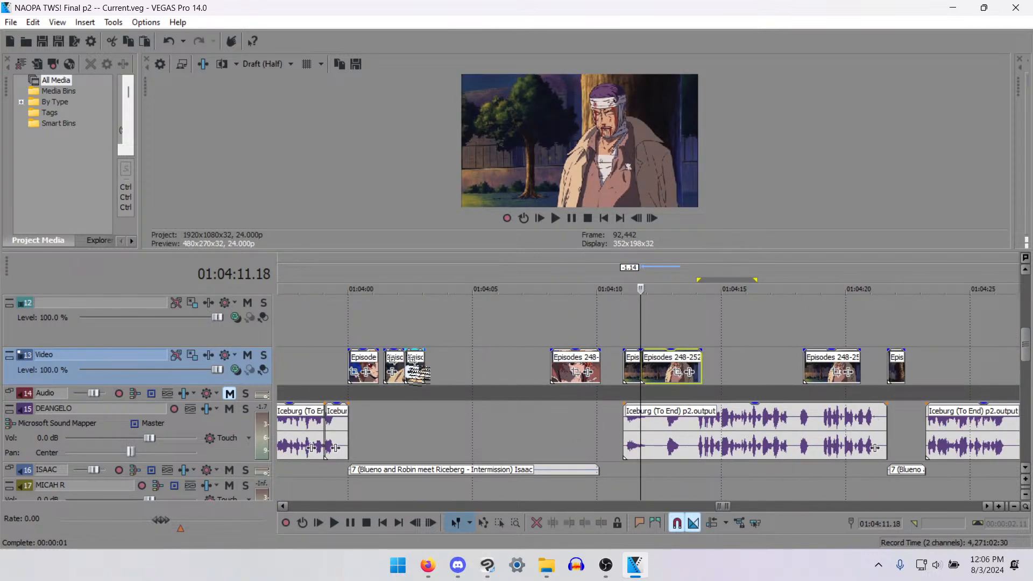
left_click(400, 361)
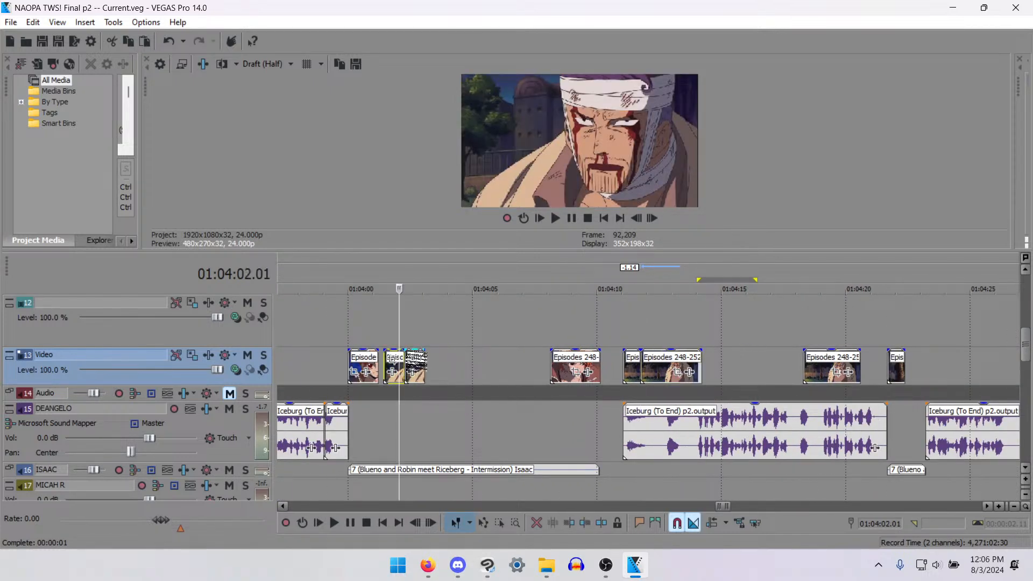
left_click(418, 372)
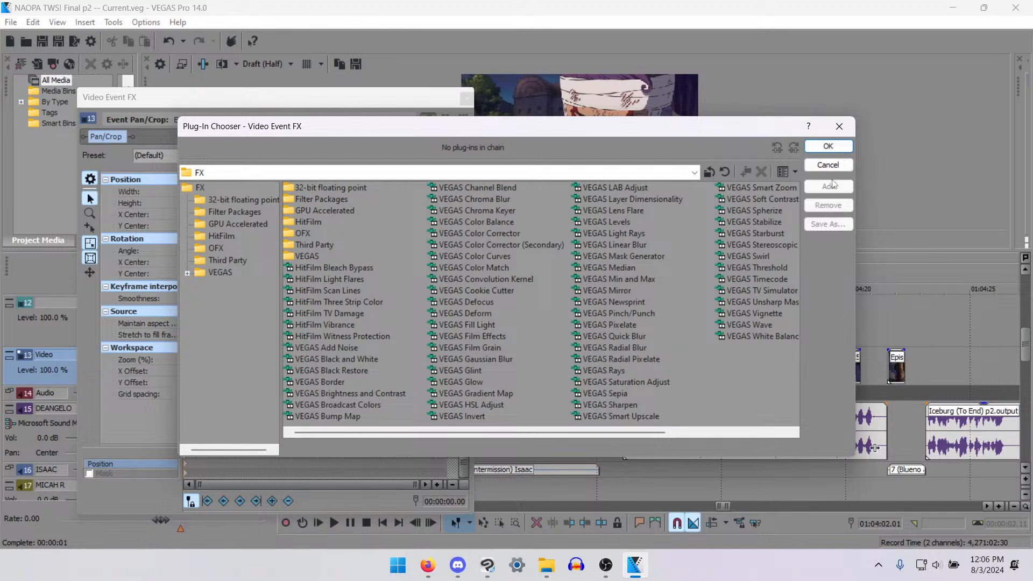
left_click(831, 165)
left_click(466, 97)
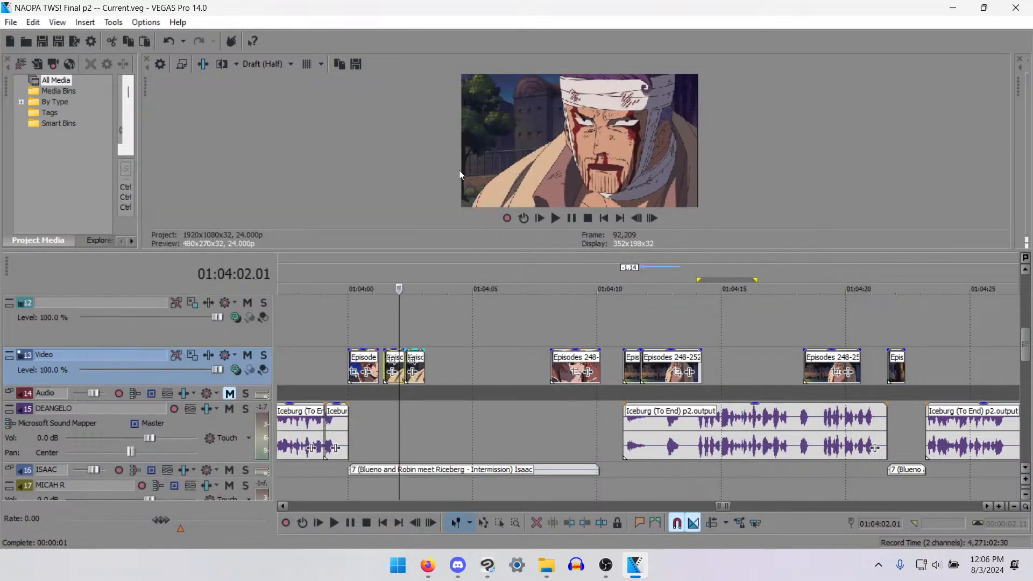
- Examine the two inserted bandaged-man pieces frame by frame, moving back from 01:04:02.16
left_click(421, 377)
key("Left")
key("Left")
key("Left")
key("Left")
key("Left")
key("Left")
key("Left")
key("Left")
key("Left")
key("Left")
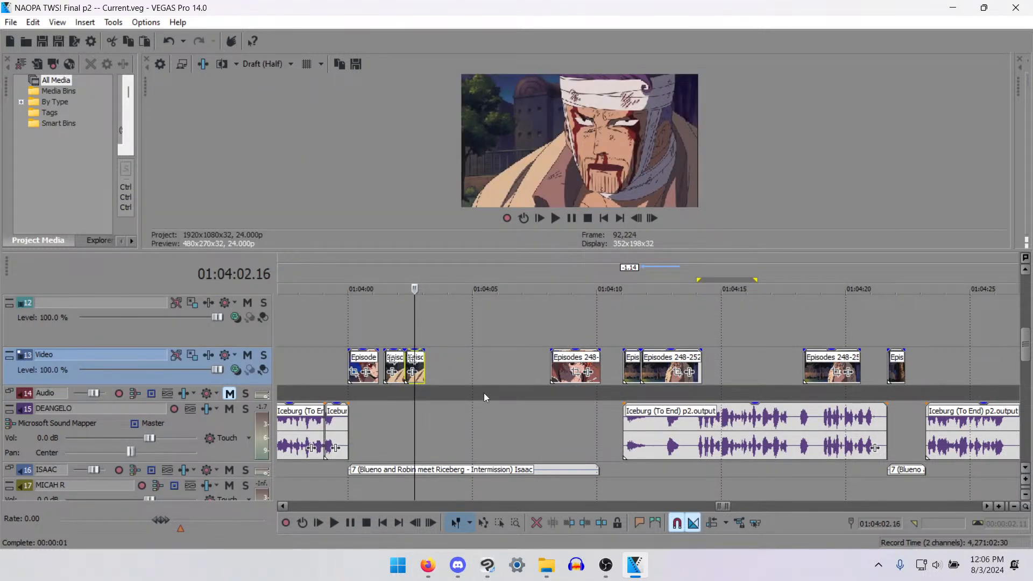
key("Left")
key("Left")
key("Left")
key("Left")
key("Left")
key("Left")
key("Left")
key("Left")
key("Left")
key("Left")
key("Left")
key("Left")
key("Left")
key("Left")
key("Left")
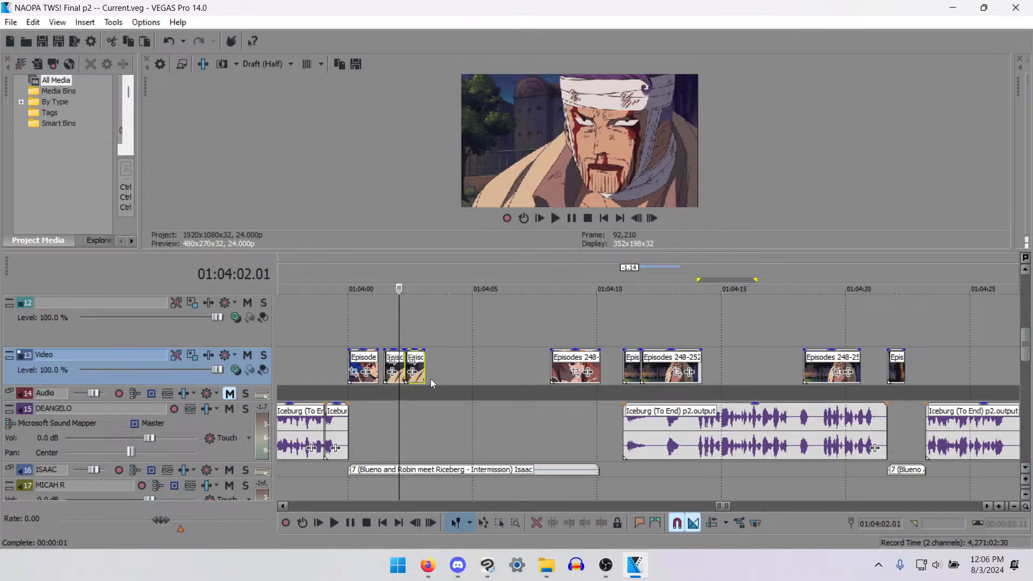
scroll(431, 382, "down", 3)
key("Left")
key("Left")
- Examine the track 13 clips between about 01:03:26 and 01:03:46 for footage that can fill the gaps
left_click(434, 361)
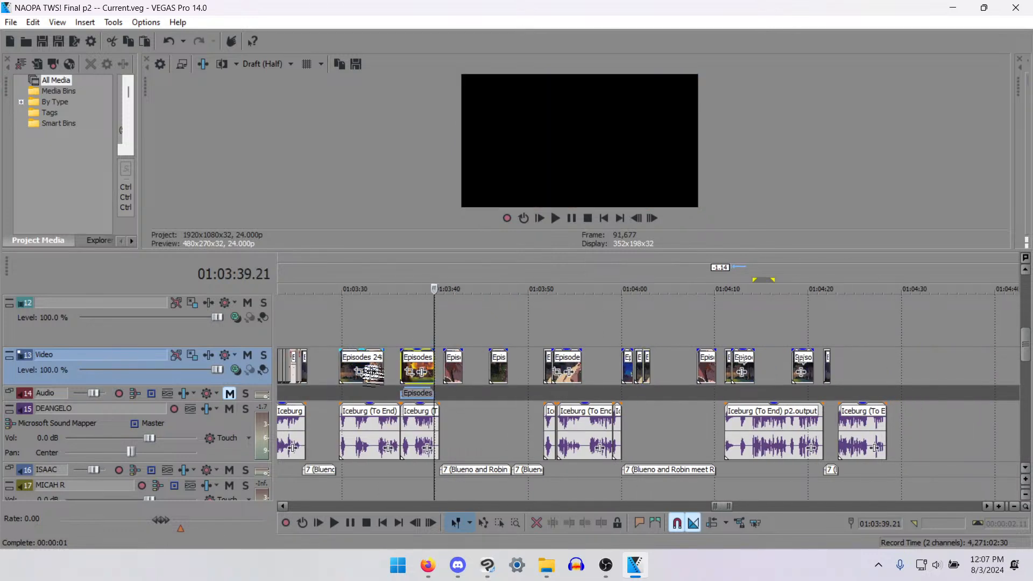
left_click(355, 366)
left_click(342, 356)
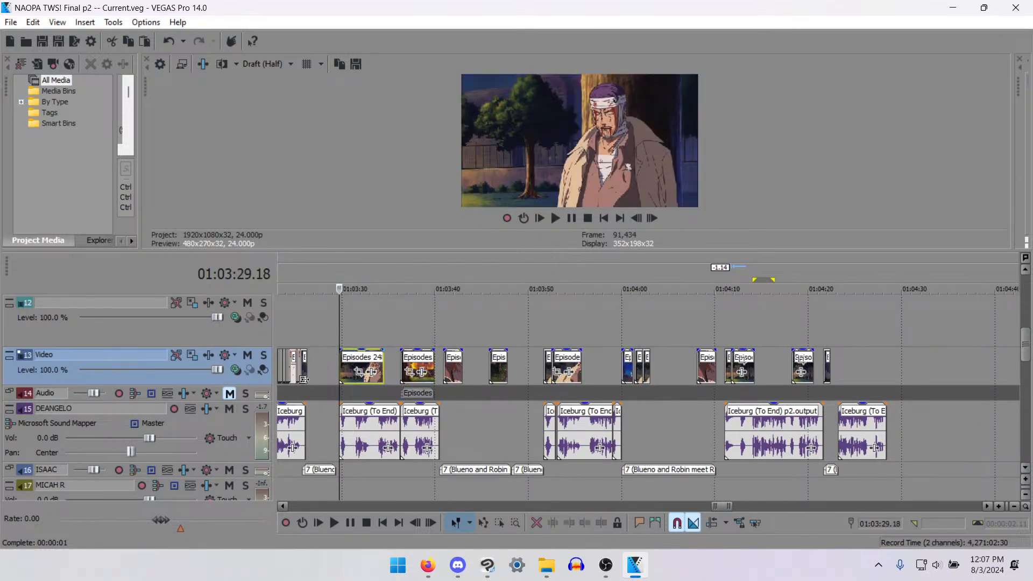
left_click(304, 379)
left_click(492, 377)
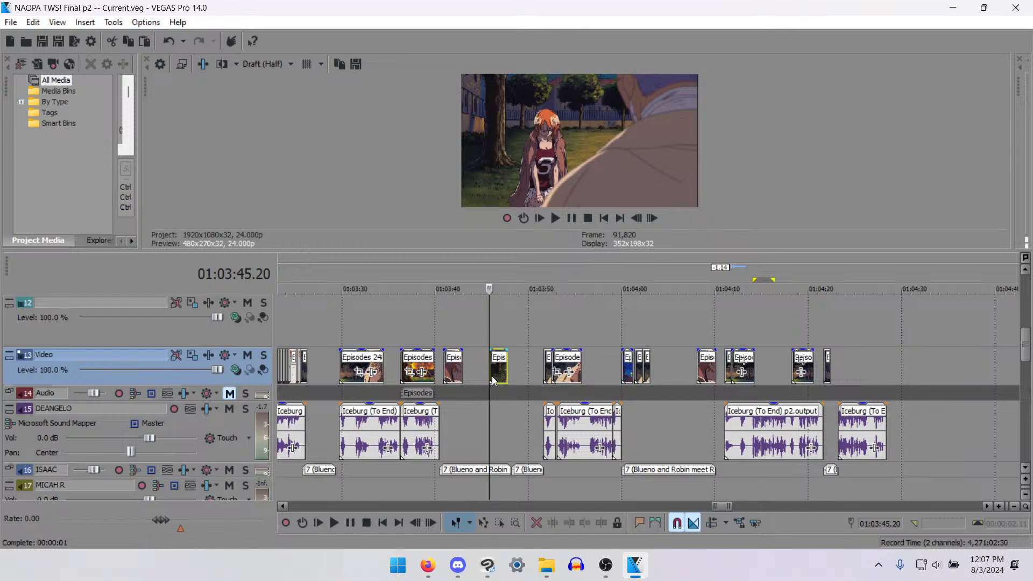
scroll(492, 377, "up", 3)
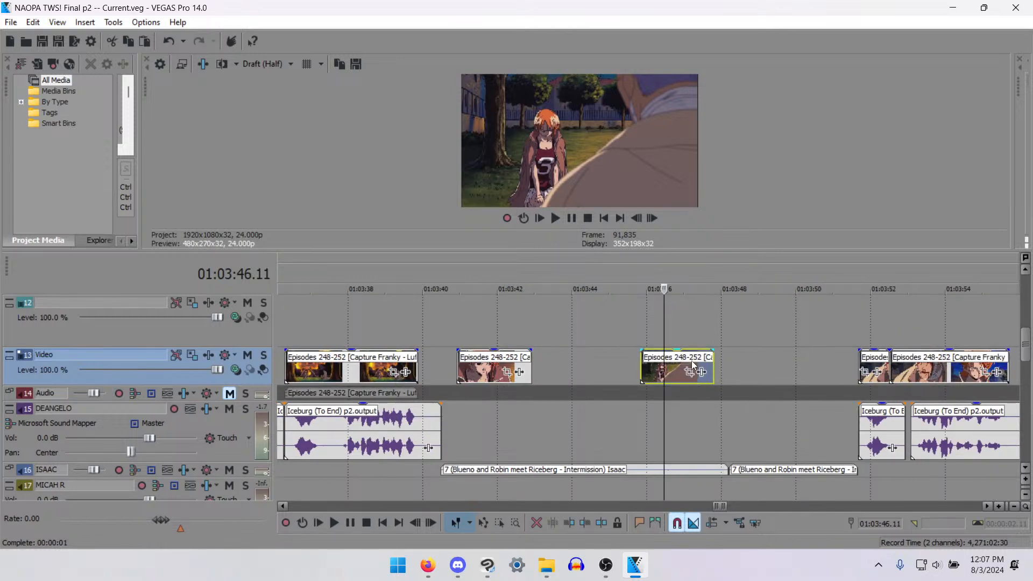
scroll(837, 372, "down", 3)
left_click(563, 362)
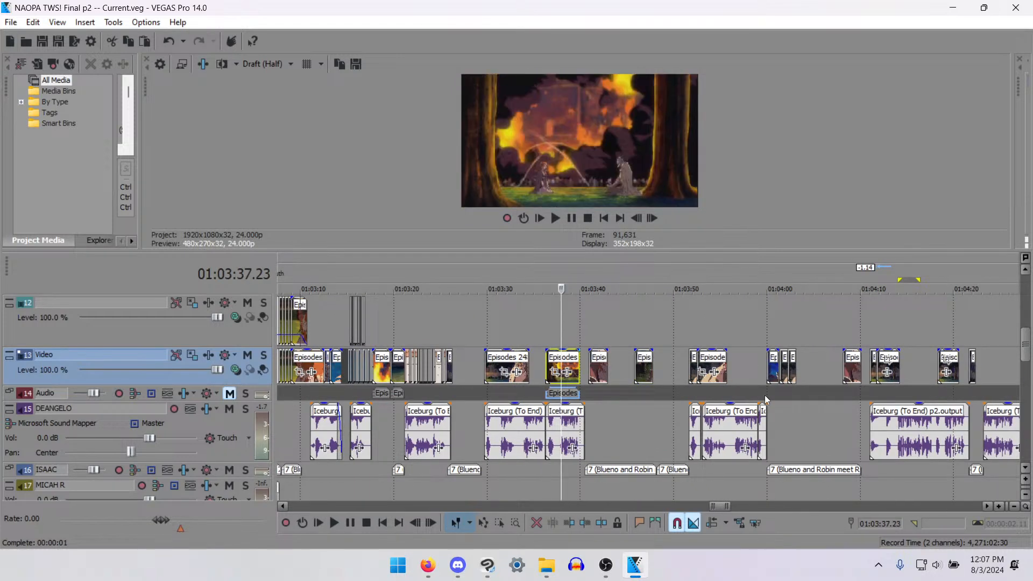
- Split the unused Episodes 248-252 source clip on track 13 at 01:05:25.03, where the orange-haired woman's shot ends
scroll(842, 394, "down", 5)
left_click(777, 371)
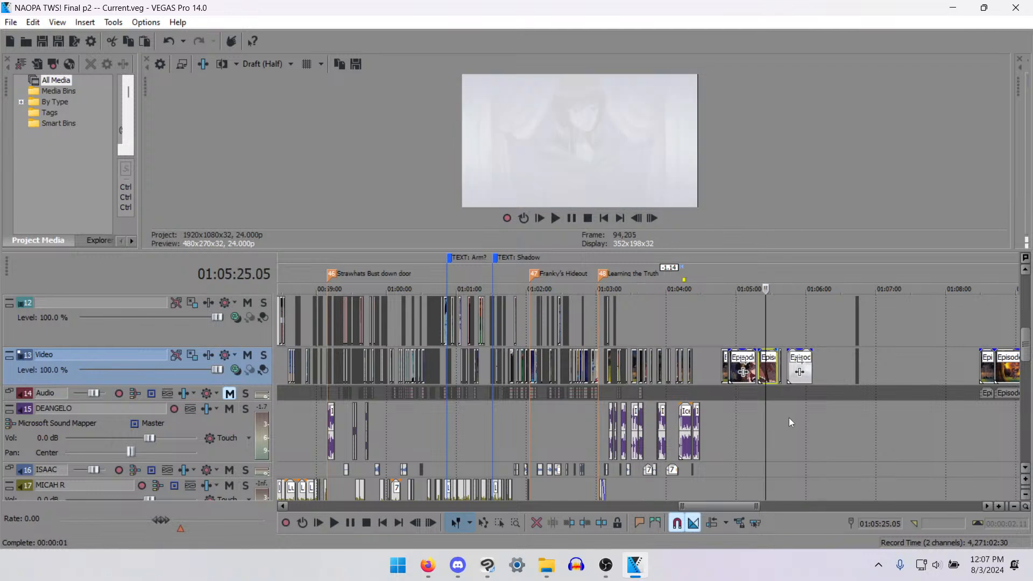
scroll(608, 334, "up", 5)
left_click(607, 366)
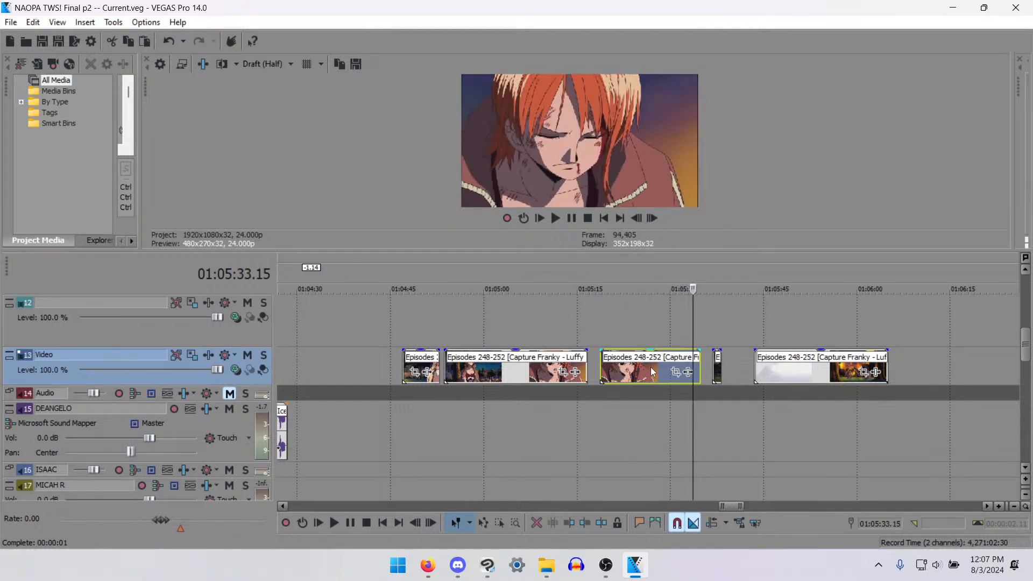
left_click(633, 367)
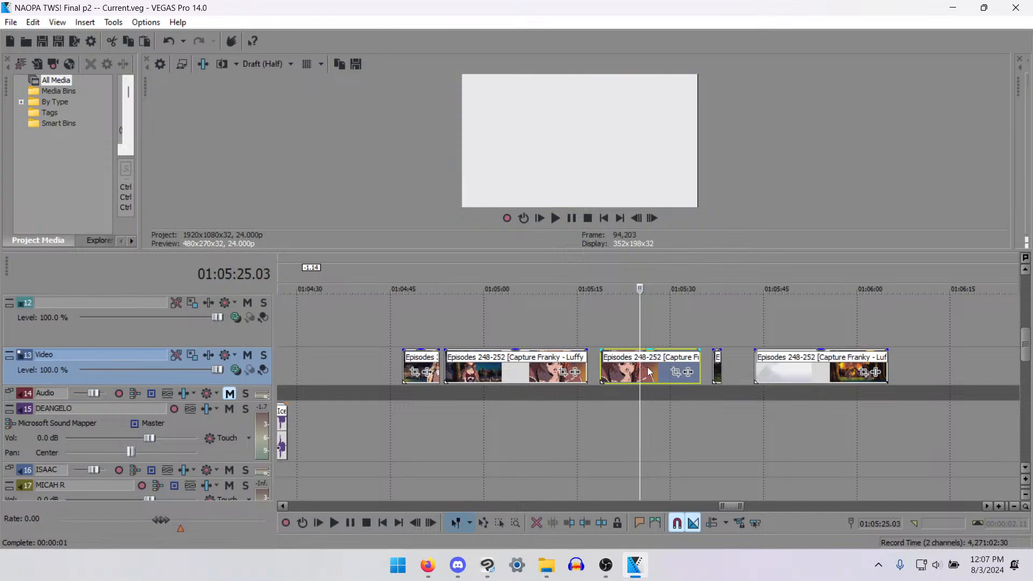
scroll(657, 376, "up", 5)
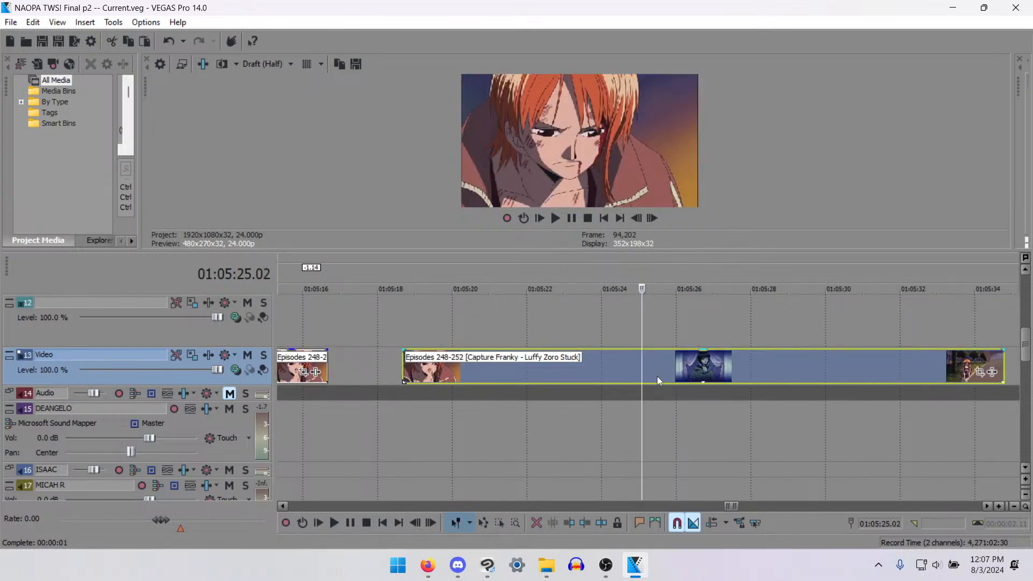
key("s")
- Play the remaining source clip, locate the start of the orange-haired woman's next shot, and split there at 01:05:33.05
key("space")
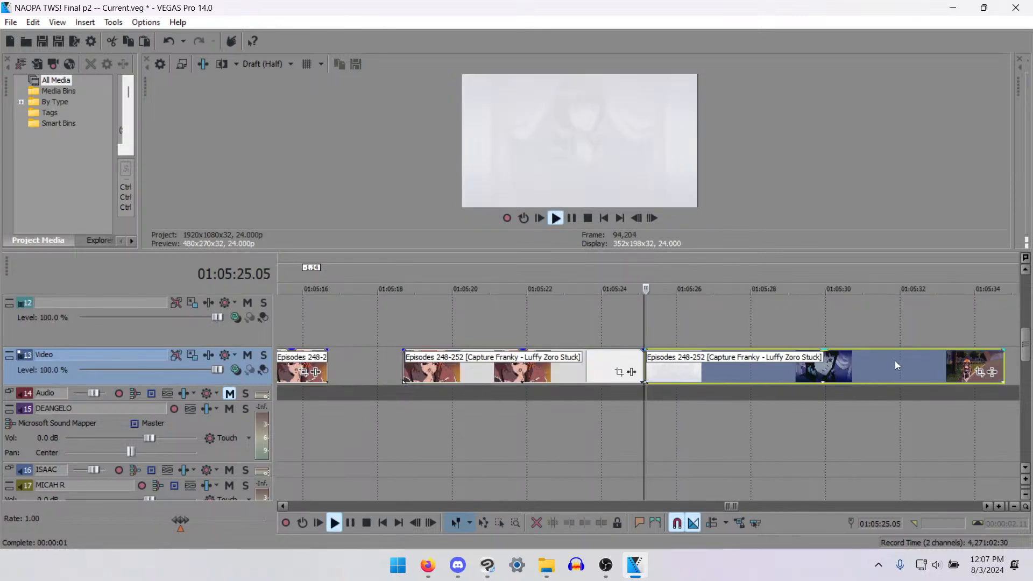
left_click(913, 366)
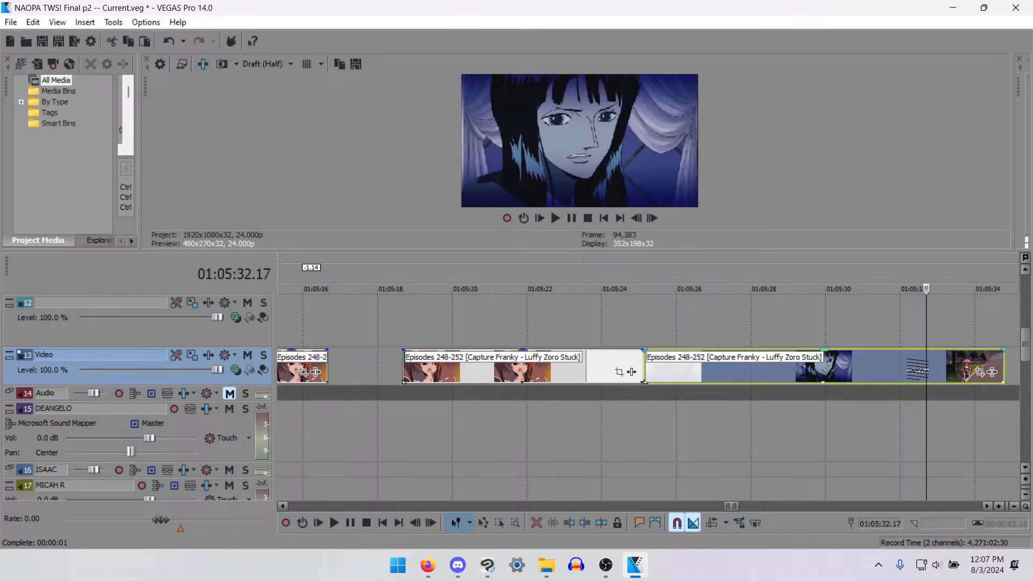
key("space")
key("Right")
key("Right")
key("Right")
key("Right")
key("Right")
key("Left")
key("Left")
key("Left")
key("Left")
key("Left")
key("Left")
key("Left")
key("Left")
key("Left")
key("Left")
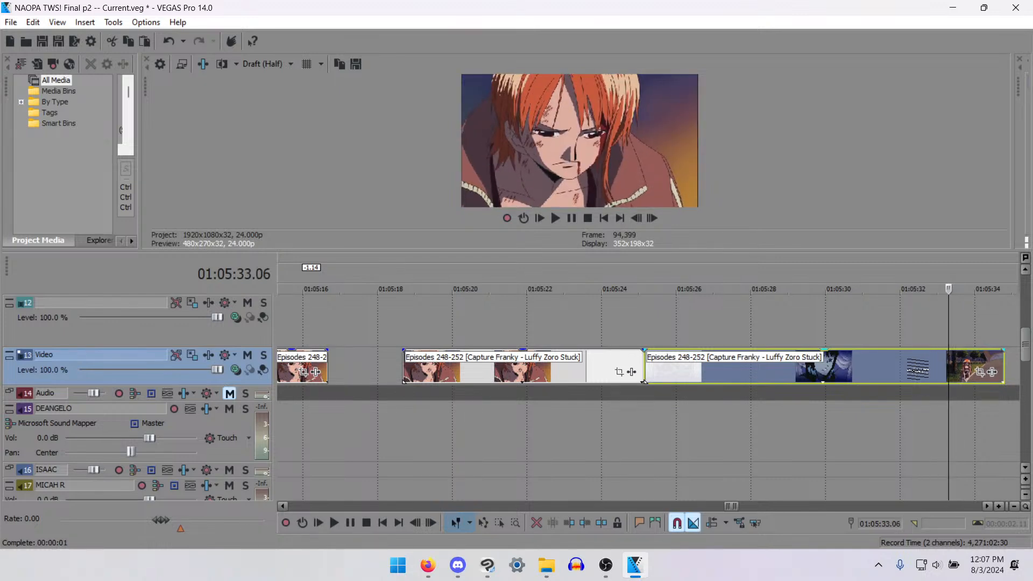
key("Right")
key("Right")
key("s")
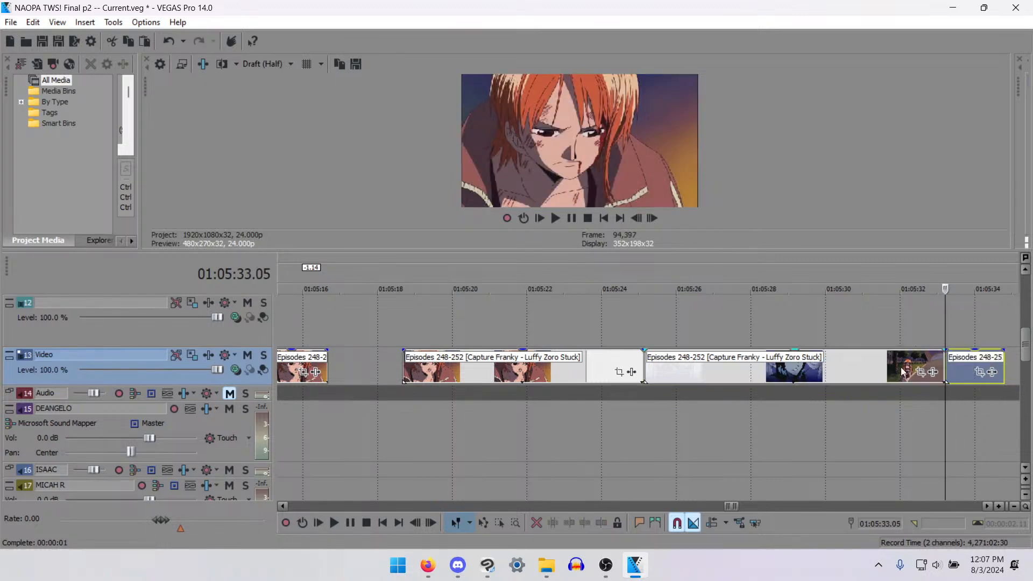
- Delete the middle piece between the two splits and move the last piece back to start at 01:05:25.03
left_click(860, 366)
key("Delete")
left_click_drag(959, 367, 660, 368)
- Play the joined shots of the orange-haired woman from the cut at 01:05:25.03 to check the transition
left_click(645, 368)
key("space")
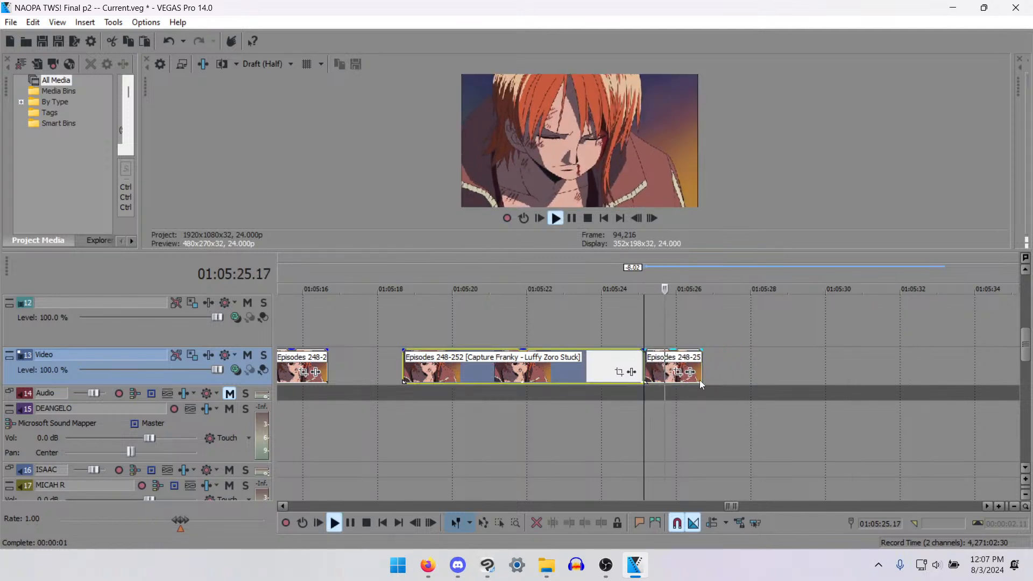
key("space")
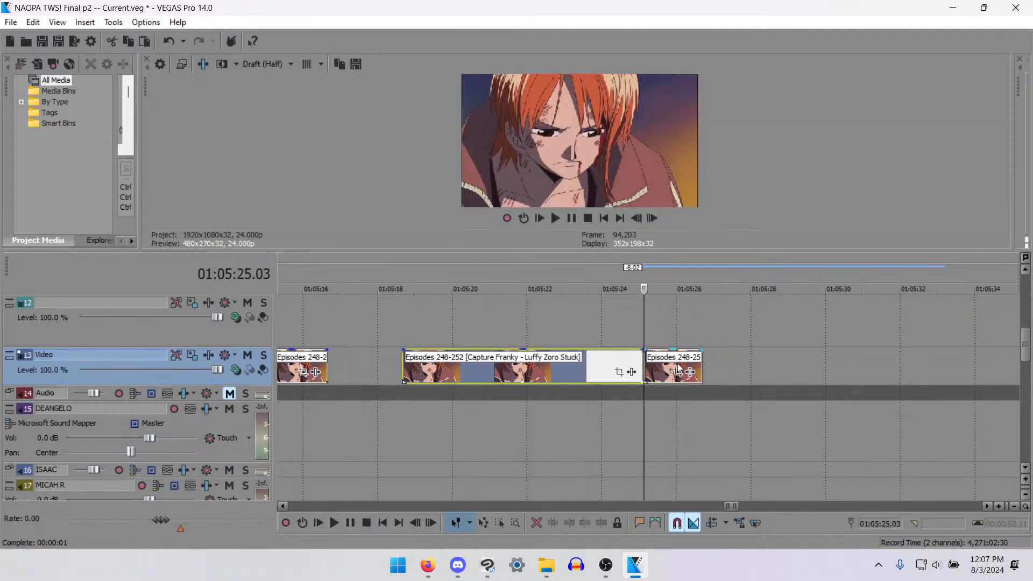
left_click(679, 369)
key("space")
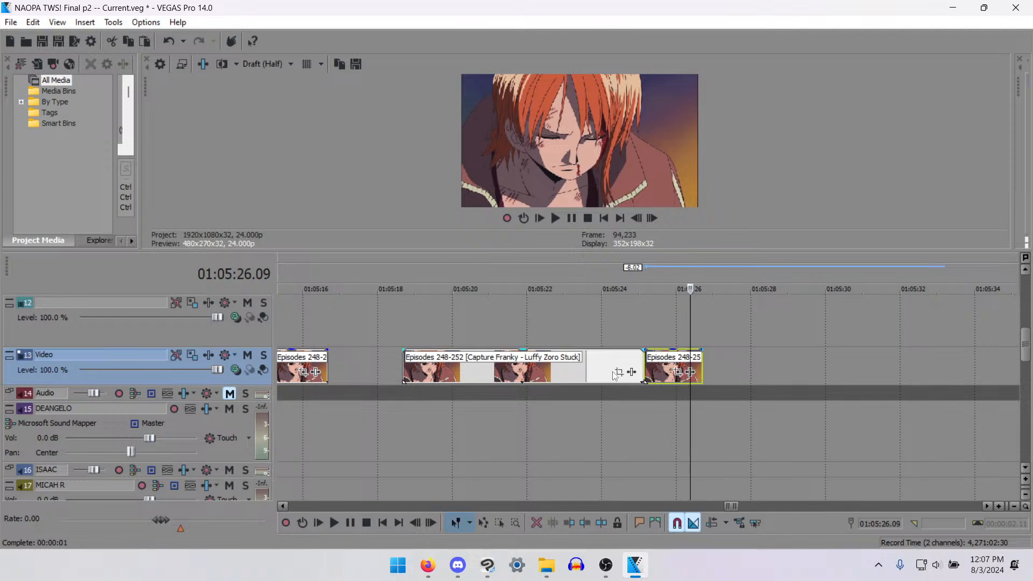
- Split the first woman clip at 01:05:22.08 and cut the part after it together with the joined end piece
scroll(612, 371, "down", 4)
key("ctrl+d")
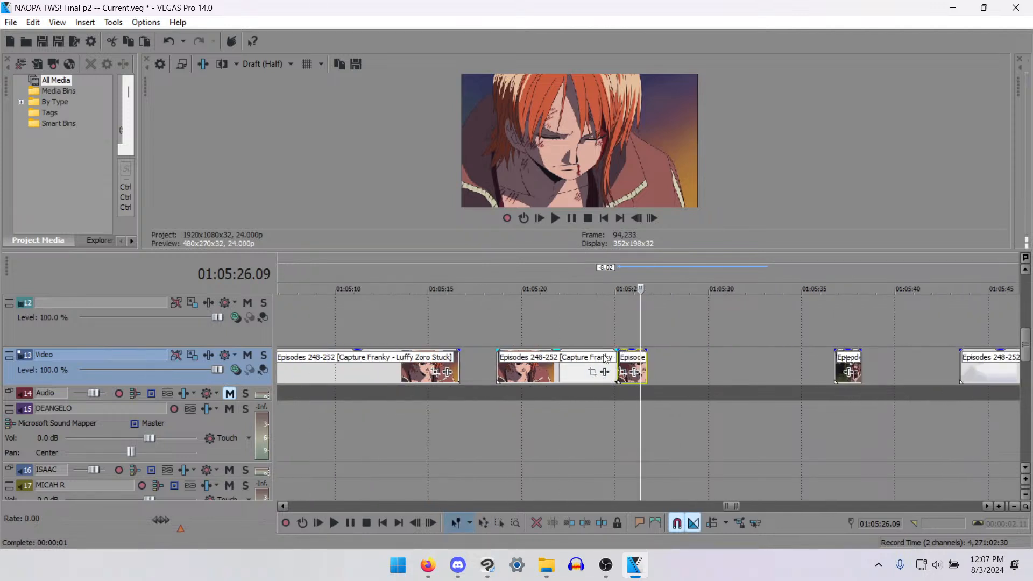
left_click(599, 355)
left_click(571, 357)
scroll(608, 373, "up", 3)
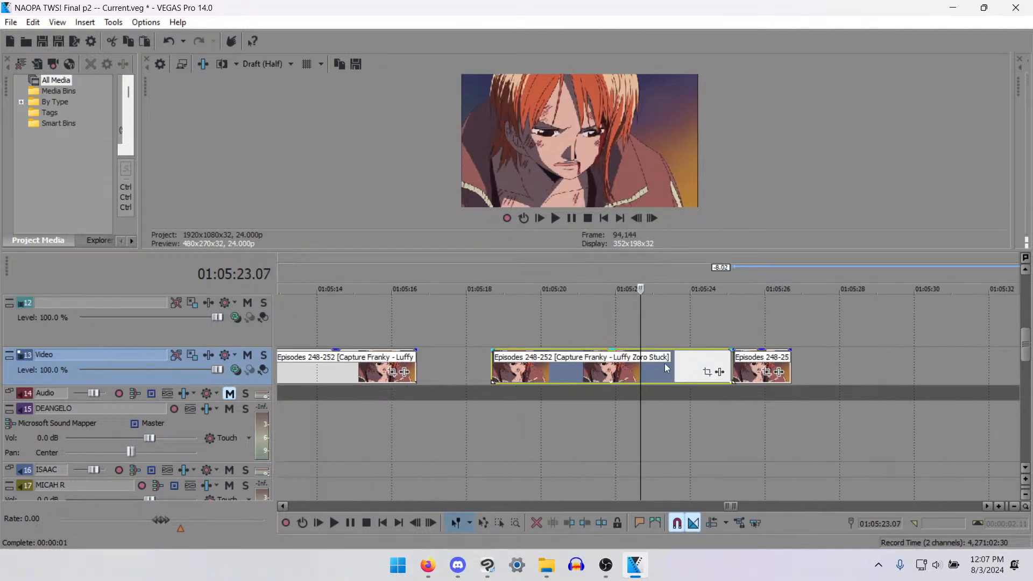
left_click(618, 375)
left_click(665, 367)
left_click(628, 365)
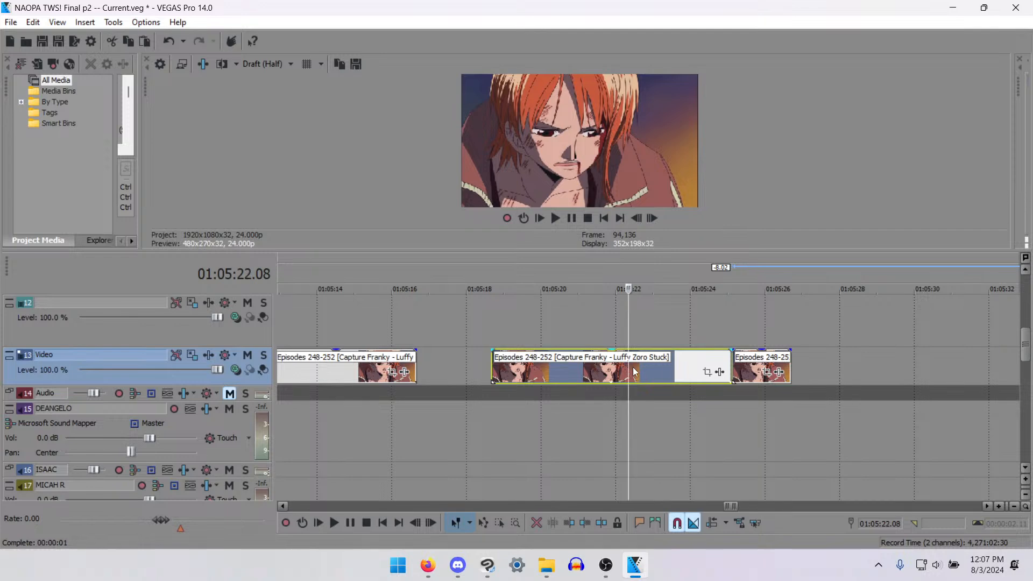
key("s")
key("ctrl+d")
left_click_drag(749, 351, 754, 363)
key("ctrl+d")
key("Delete")
- Check the woman clip at 01:04:08.08 and play the track 16 voice line from about 01:04:03 to about 01:04:05
scroll(570, 425, "down", 5)
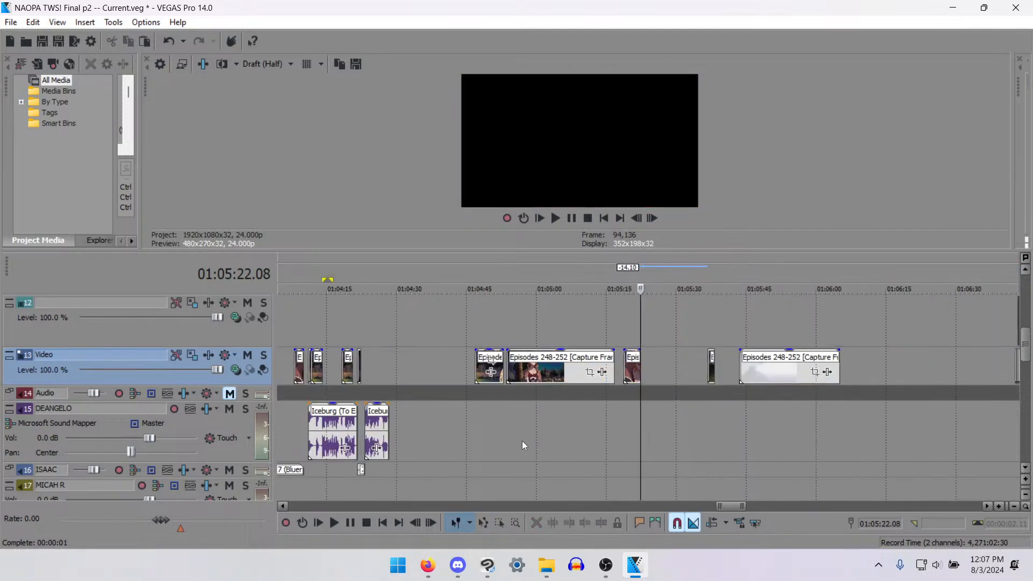
scroll(516, 371, "up", 1)
left_click(462, 372)
scroll(462, 373, "up", 4)
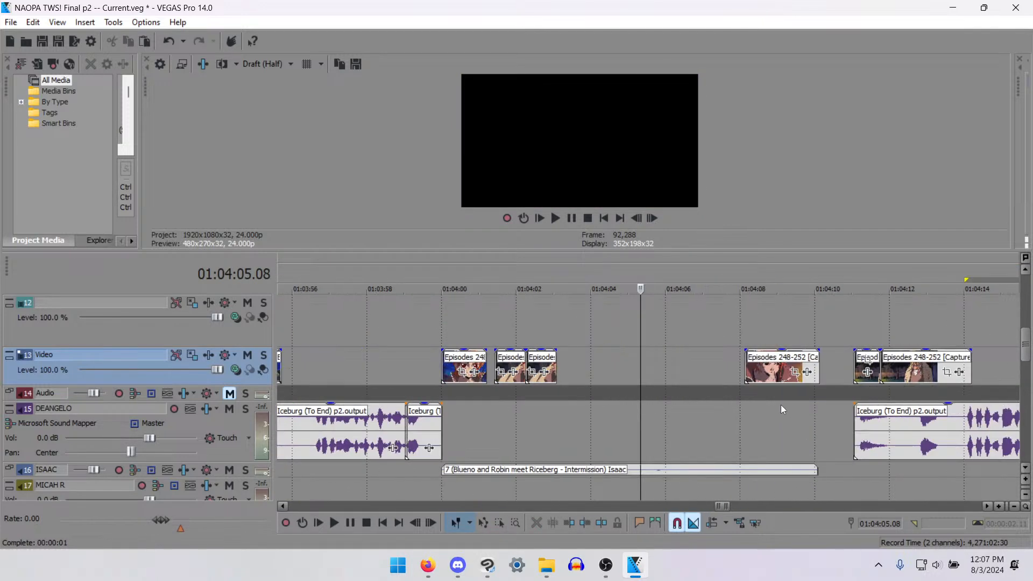
left_click(753, 373)
key("space")
key("space")
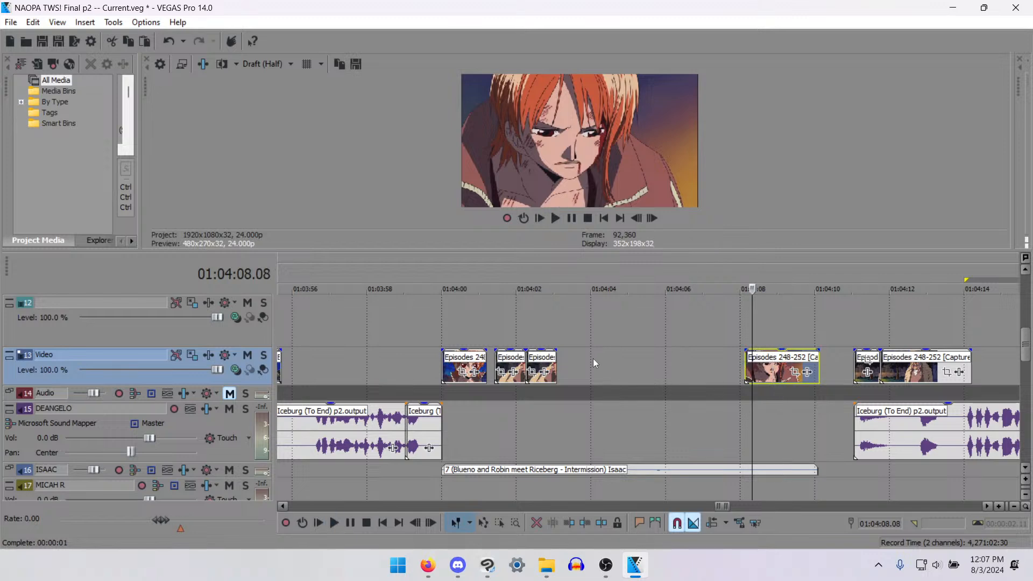
left_click(582, 352)
key("space")
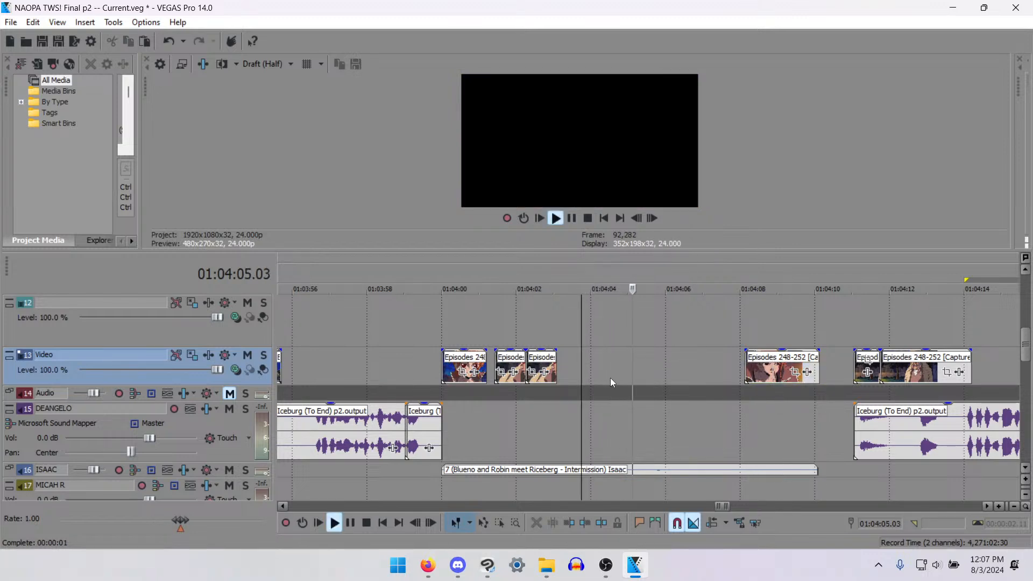
key("space")
- Paste the two cut woman clips on track 13 at about 01:04:05.02 and delete the older clip they overlap
left_click(630, 370)
key("ctrl+v")
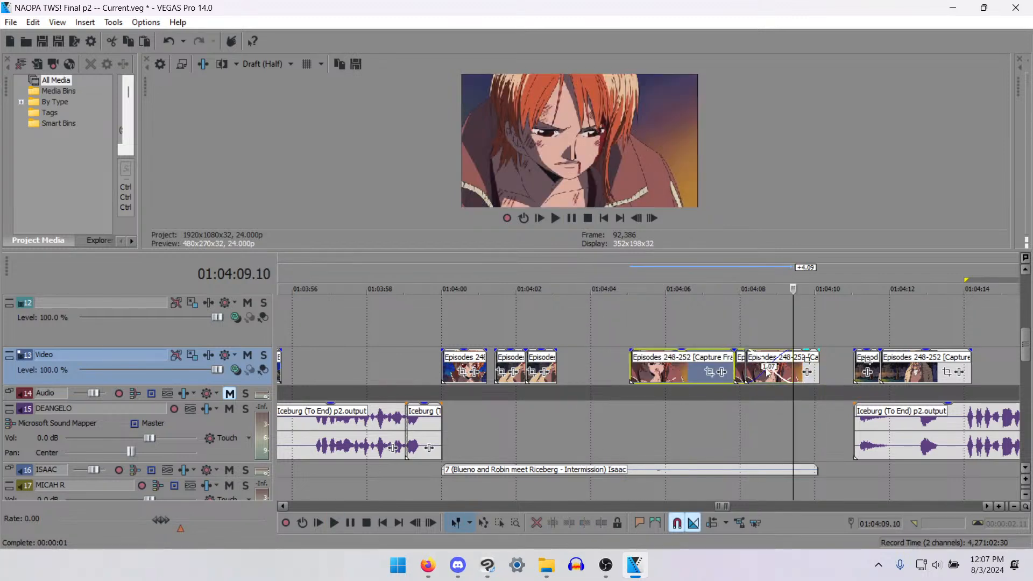
left_click(800, 369)
key("Delete")
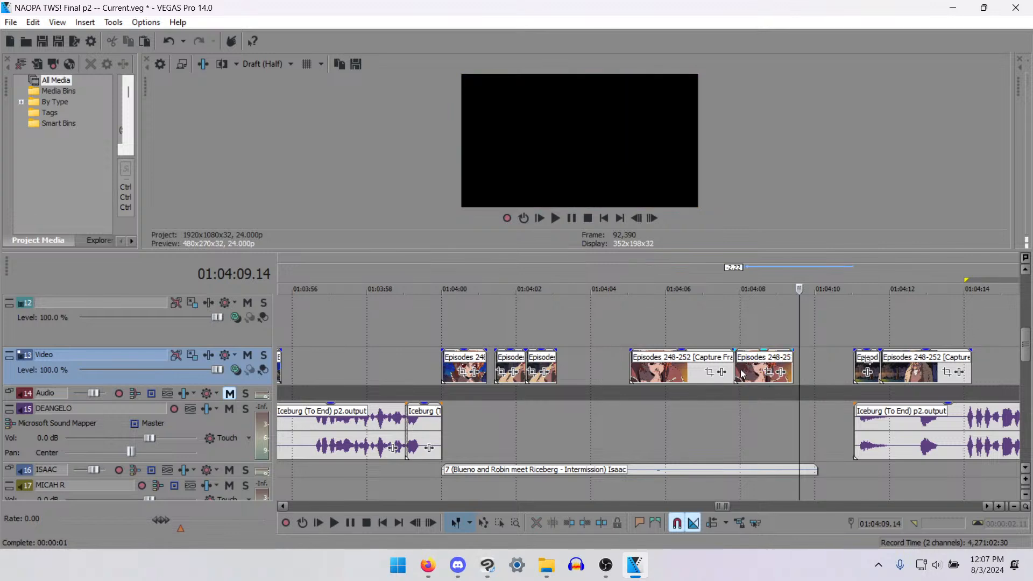
- Split the first pasted clip at 01:04:06.13, delete its remainder, and move the second clip back against it
left_click(632, 364)
key("space")
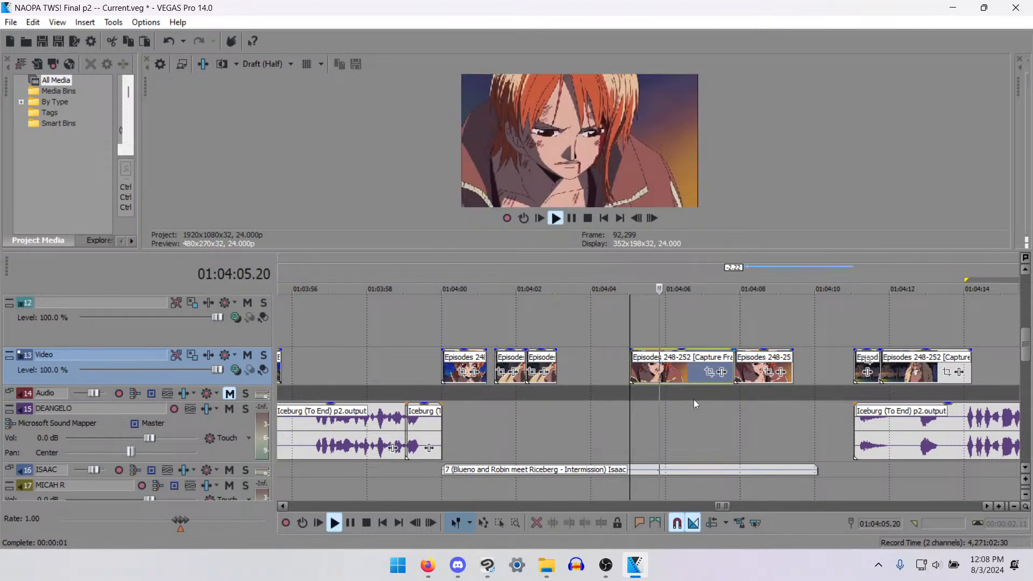
key("Return")
key("s")
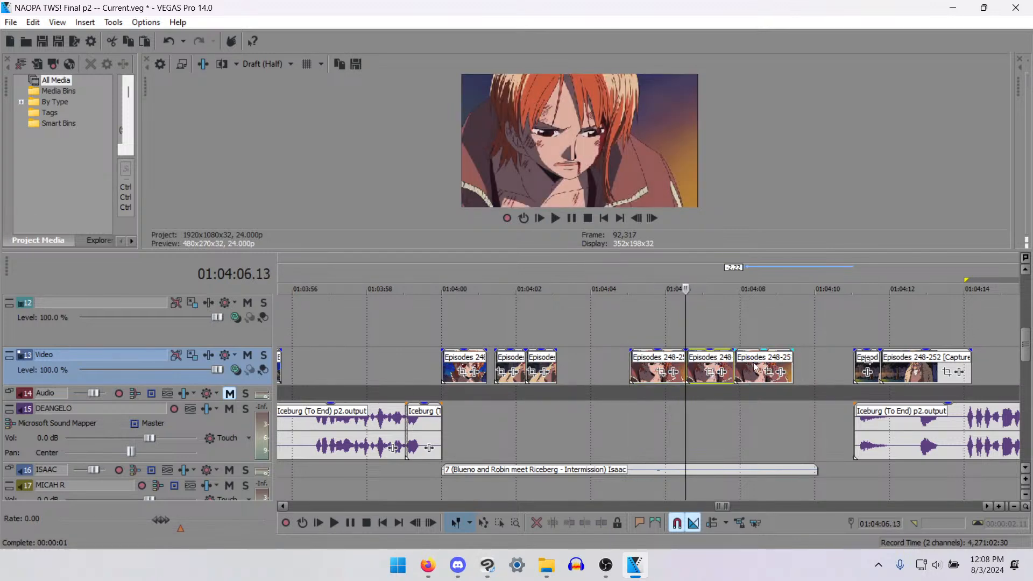
key("Delete")
left_click_drag(746, 355, 705, 364)
key("space")
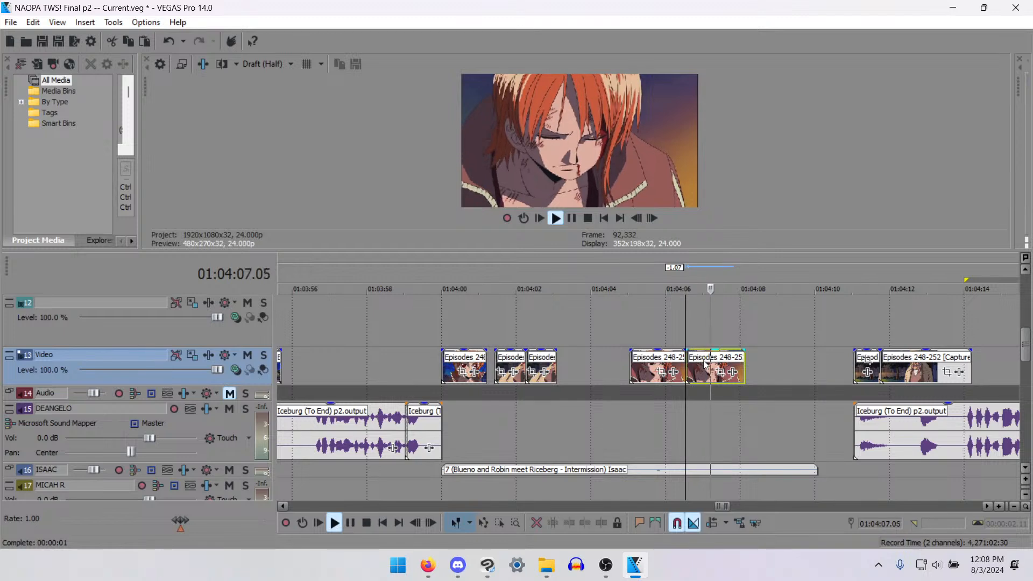
key("space")
- Shorten the first pasted clip further to end at 01:04:06.02 and move the second clip back to close the gap
left_click(622, 371)
key("space")
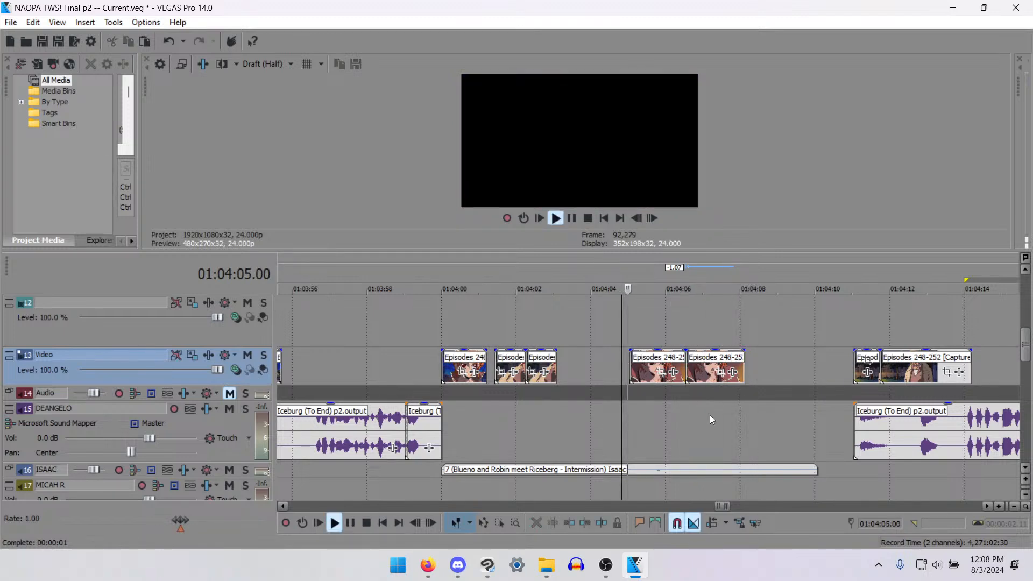
scroll(727, 417, "up", 2)
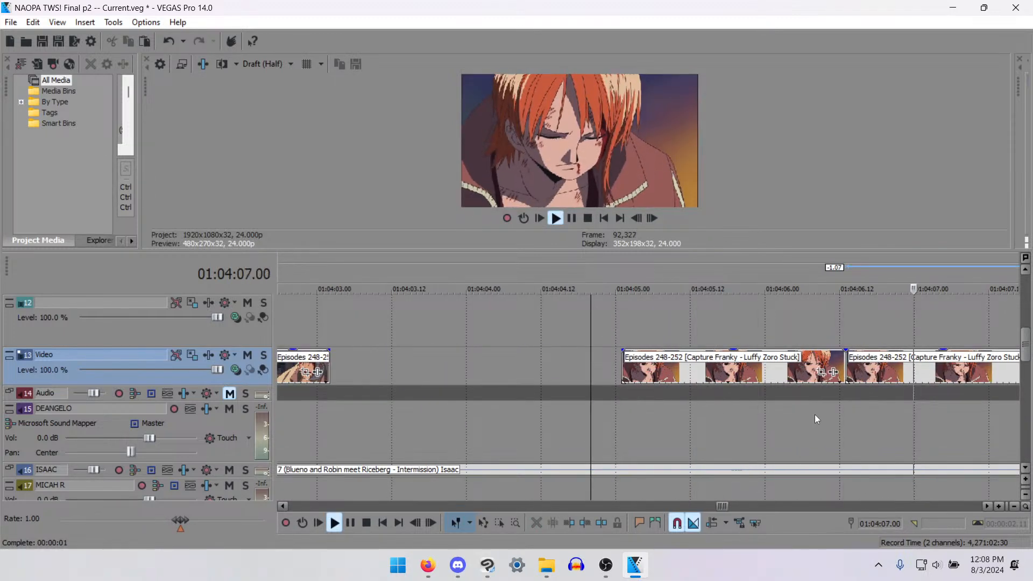
key("space")
left_click(808, 374)
left_click(776, 370)
key("s")
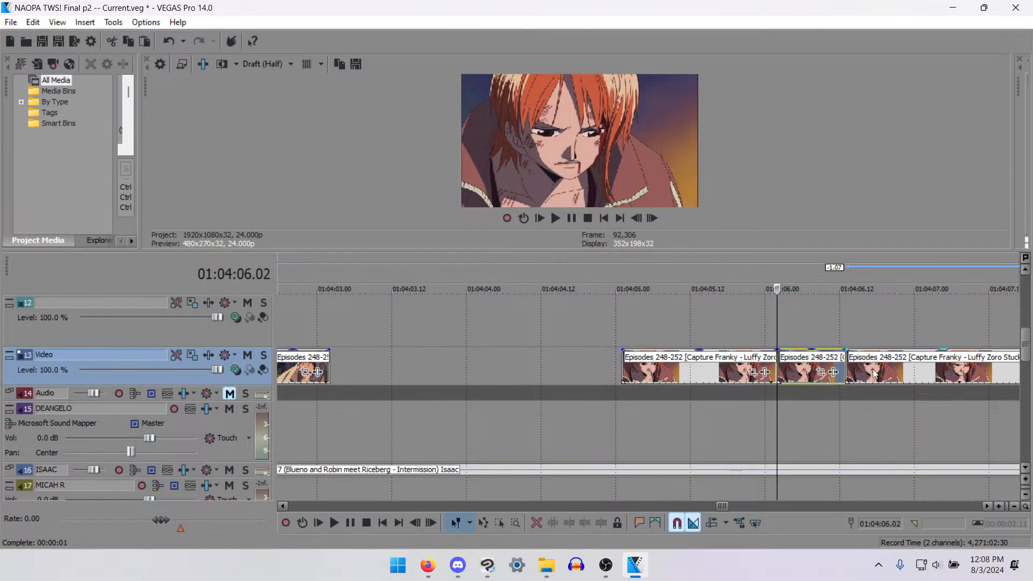
key("Delete")
left_click_drag(878, 378, 811, 372)
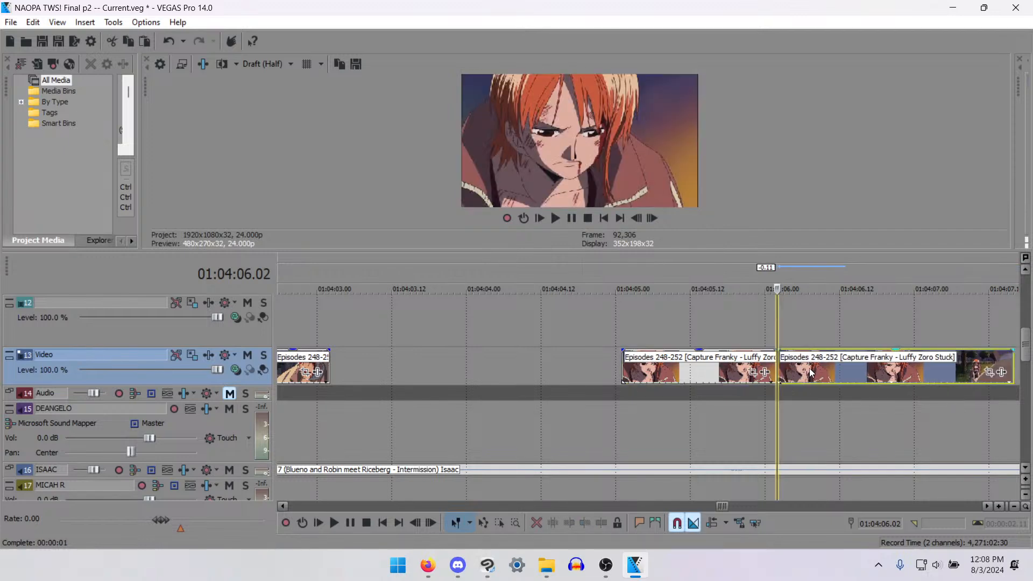
- Play the tightened pair of woman clips from about 01:04:05.02 to check their timing against the voice line
left_click(631, 363)
key("space")
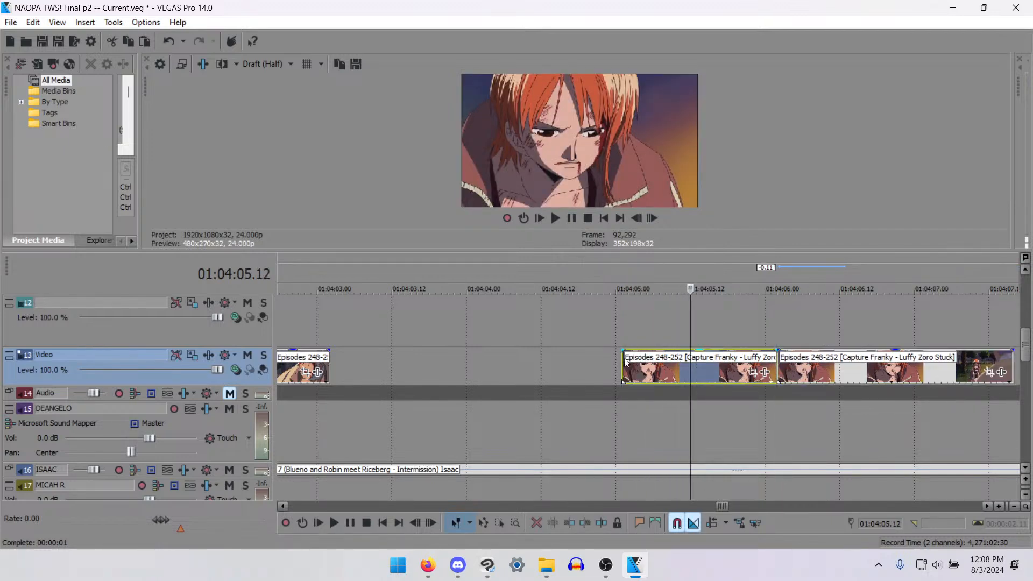
left_click(626, 365)
key("space")
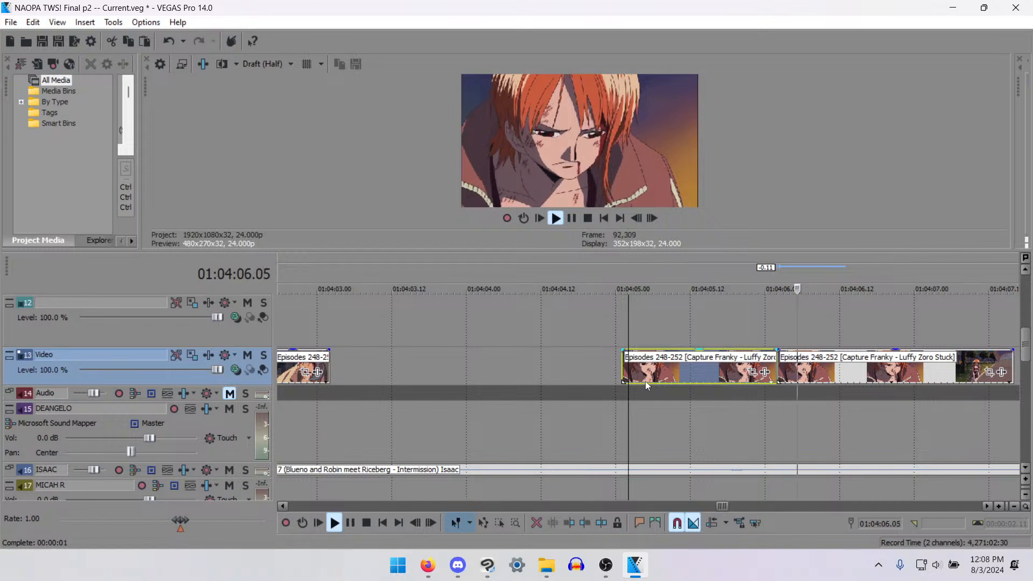
scroll(741, 411, "down", 2)
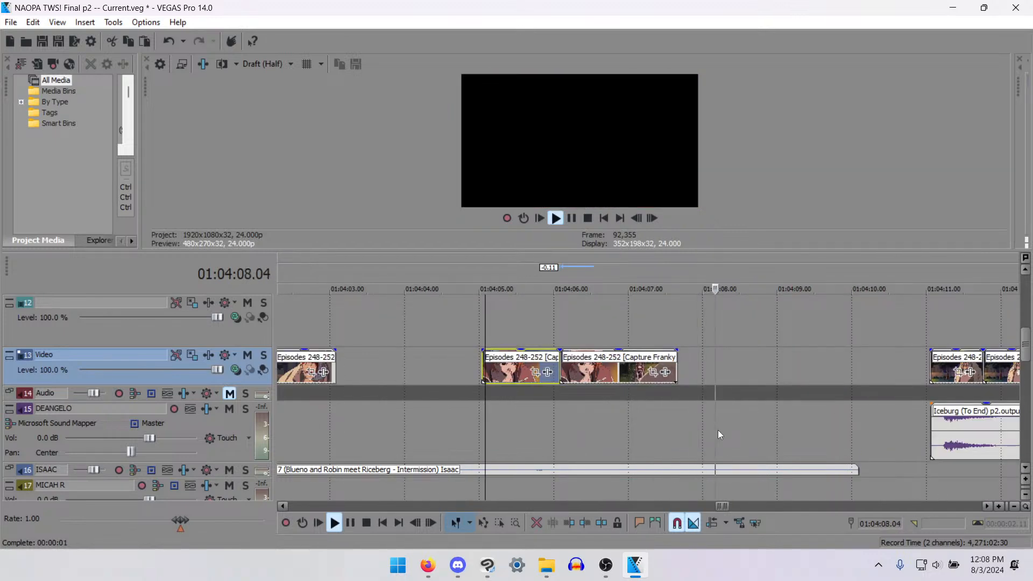
key("space")
- Split the second woman clip at 01:04:07.13 and delete the leftover end
scroll(713, 384, "down", 2)
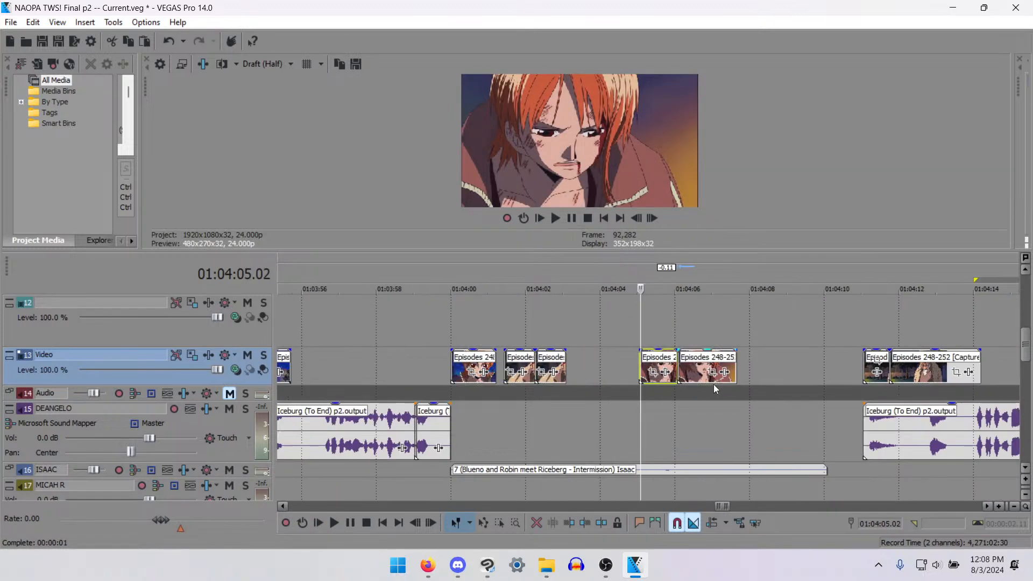
scroll(713, 384, "up", 2)
left_click(823, 371)
scroll(802, 399, "down", 1)
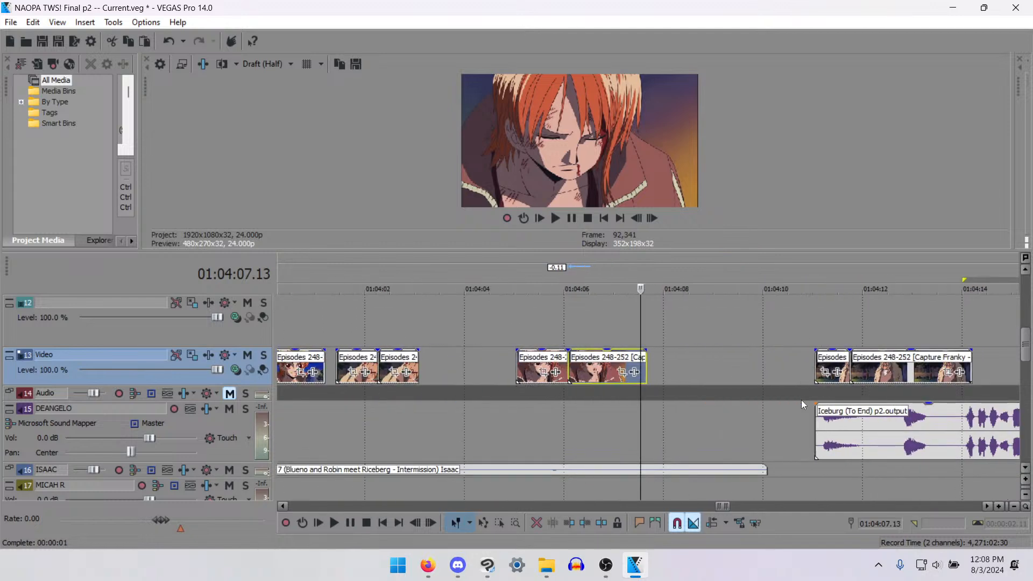
key("Delete")
key("ctrl+z")
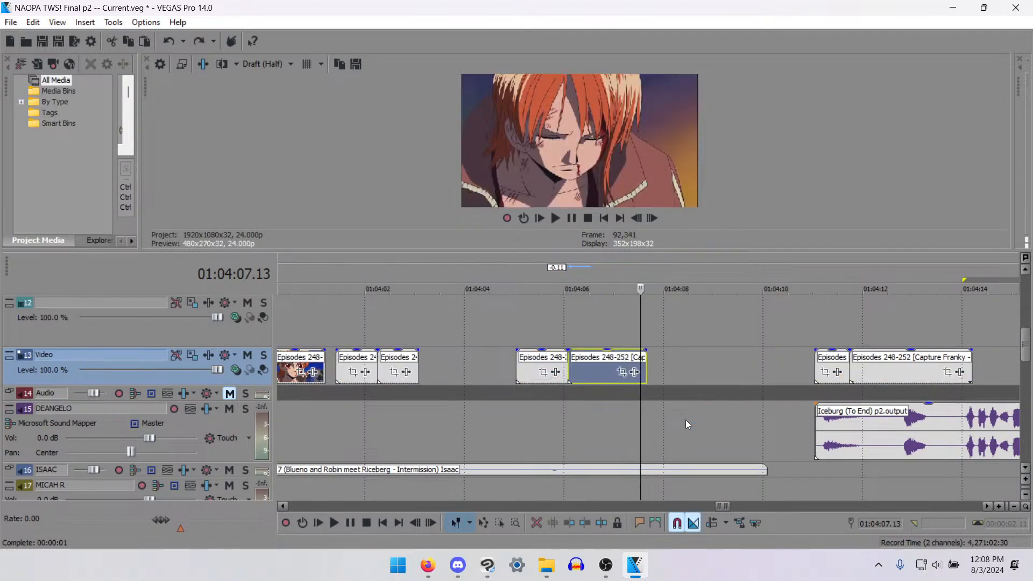
key("s")
key("Delete")
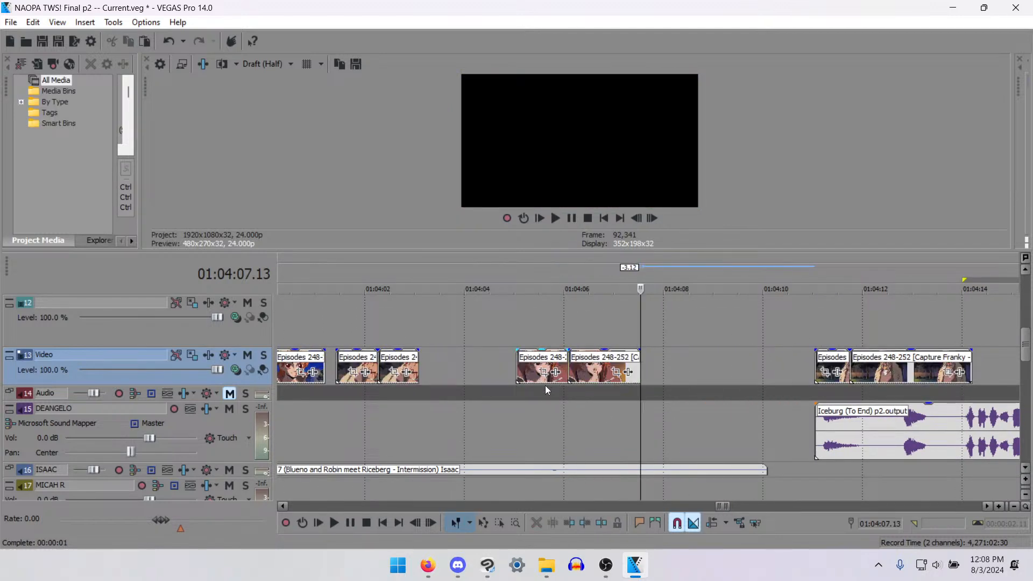
scroll(557, 437, "down", 2)
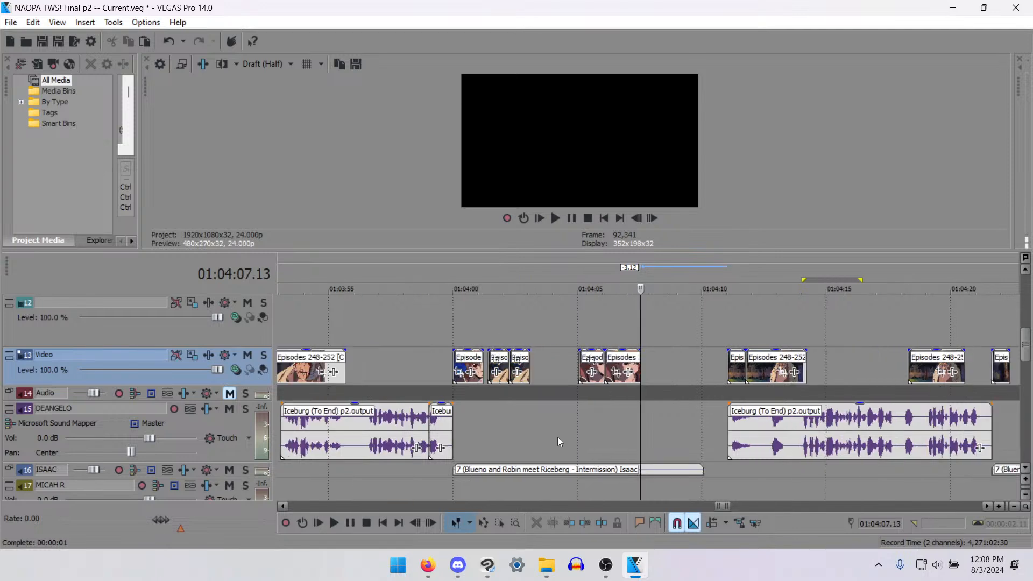
- Copy the first woman clip and paste the copy right after the second woman clip at 01:04:07.13
scroll(558, 436, "up", 2)
left_click(541, 359)
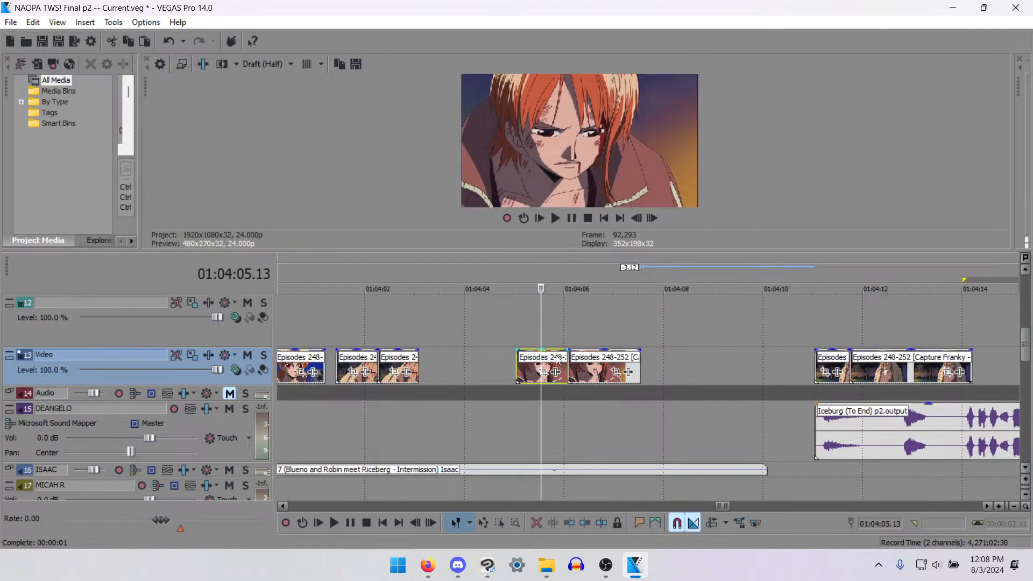
key("ctrl+c")
left_click(641, 372)
key("ctrl+v")
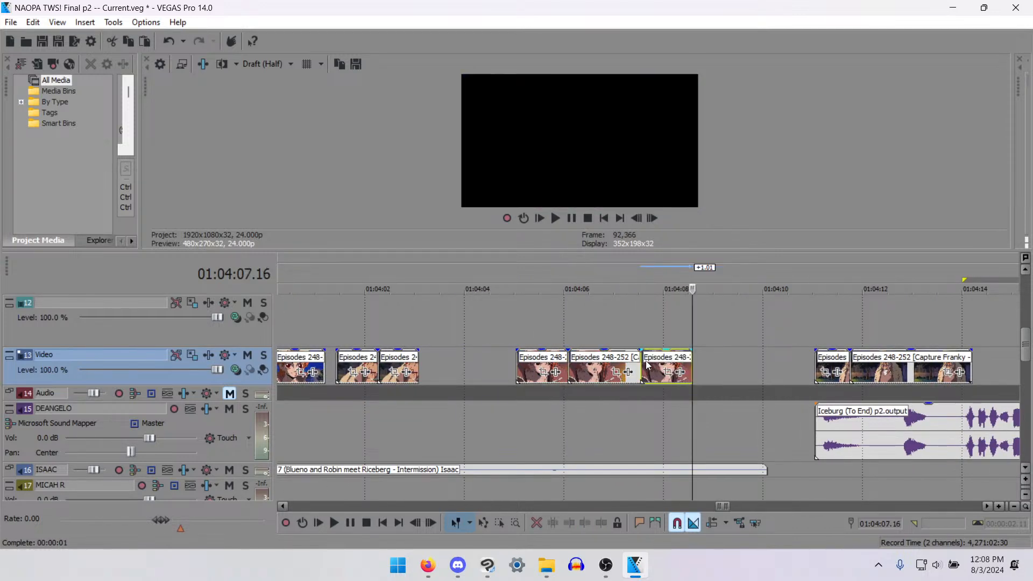
- Play the pasted woman clip and inspect the frames around 01:04:07.09, just before its cut
left_click(647, 365)
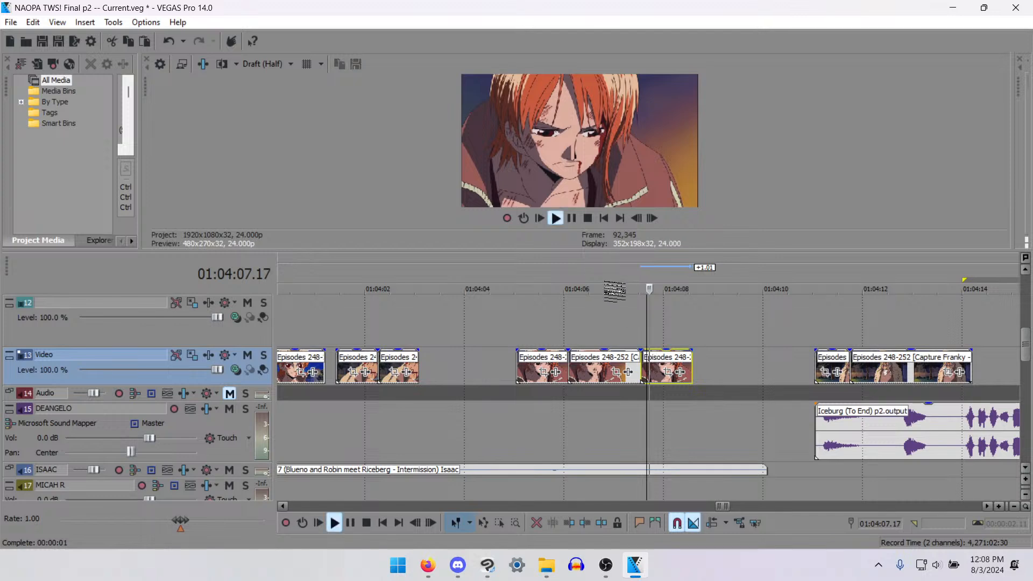
scroll(612, 309, "up", 5)
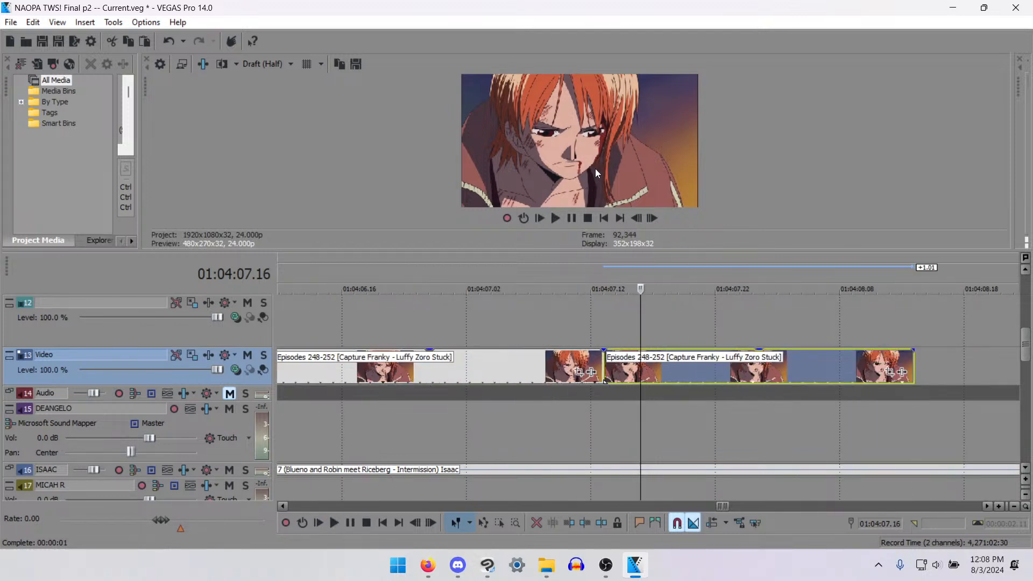
left_click(548, 360)
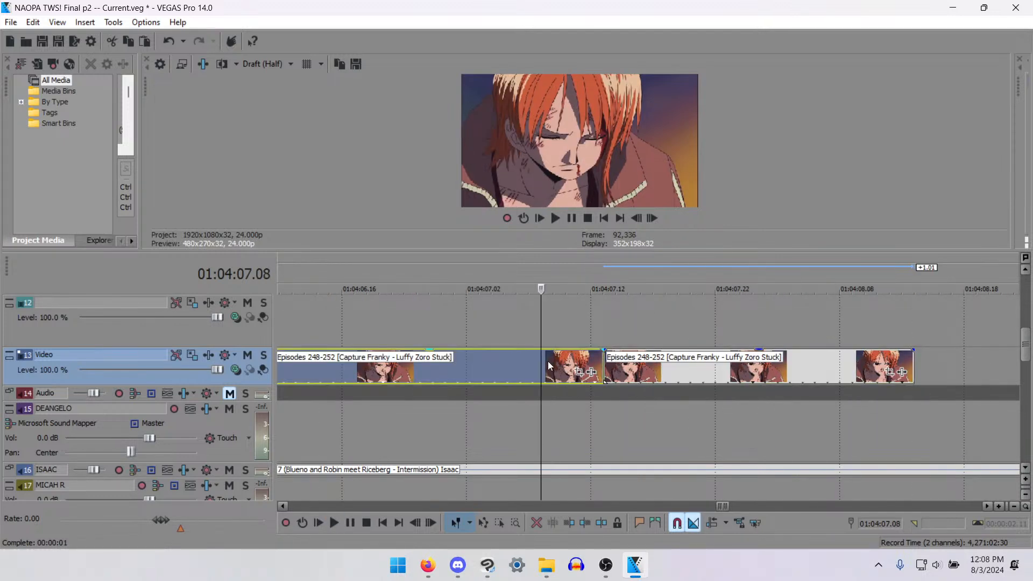
key("Left")
key("Left")
key("Right")
key("Right")
key("Right")
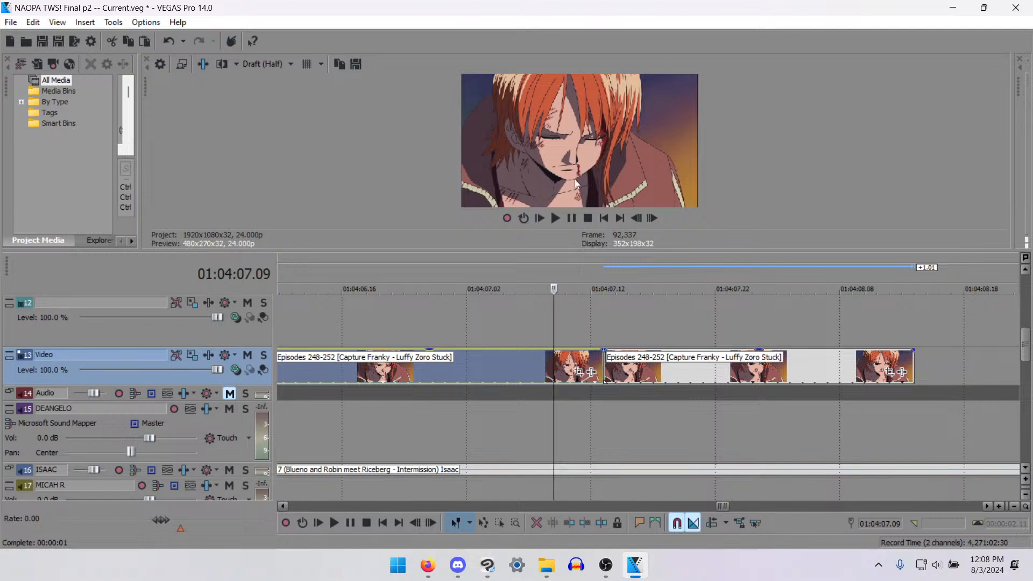
- Enlarge the video preview and set its quality to Best (Full) to inspect the frame, then shrink it to about 501x282
left_click_drag(535, 251, 543, 447)
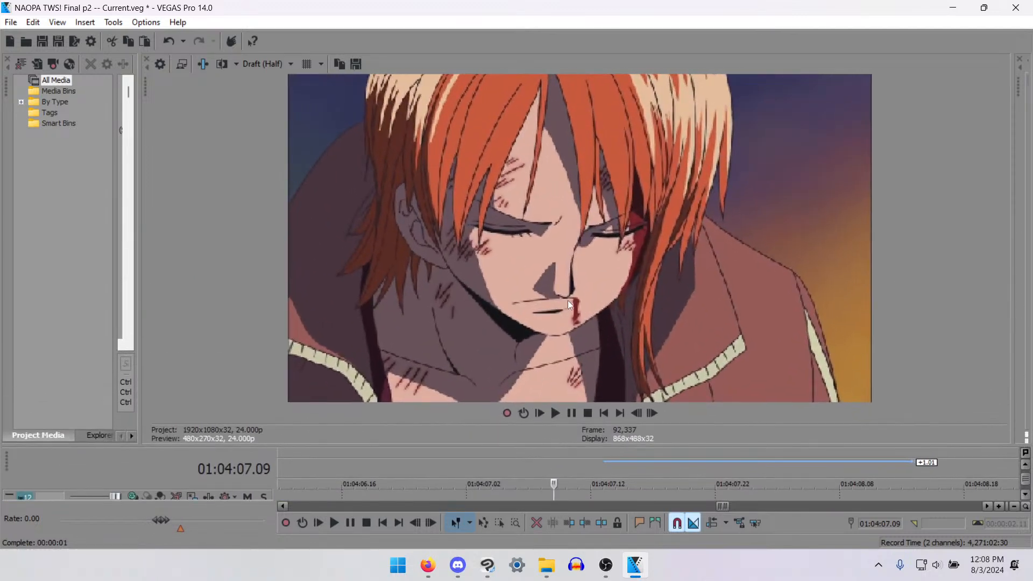
left_click(259, 63)
mouse_move(298, 137)
left_click(334, 141)
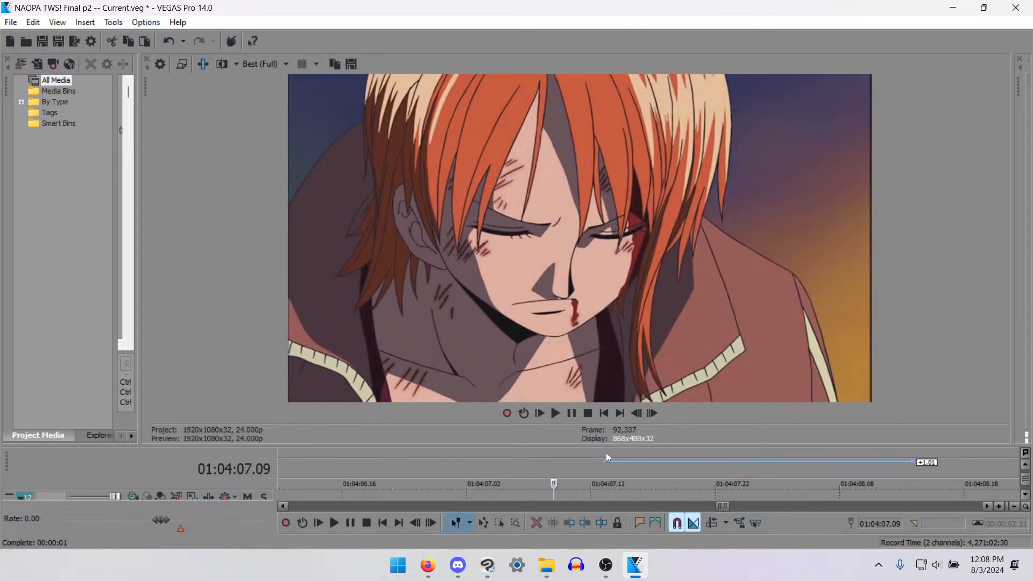
left_click_drag(606, 453, 657, 308)
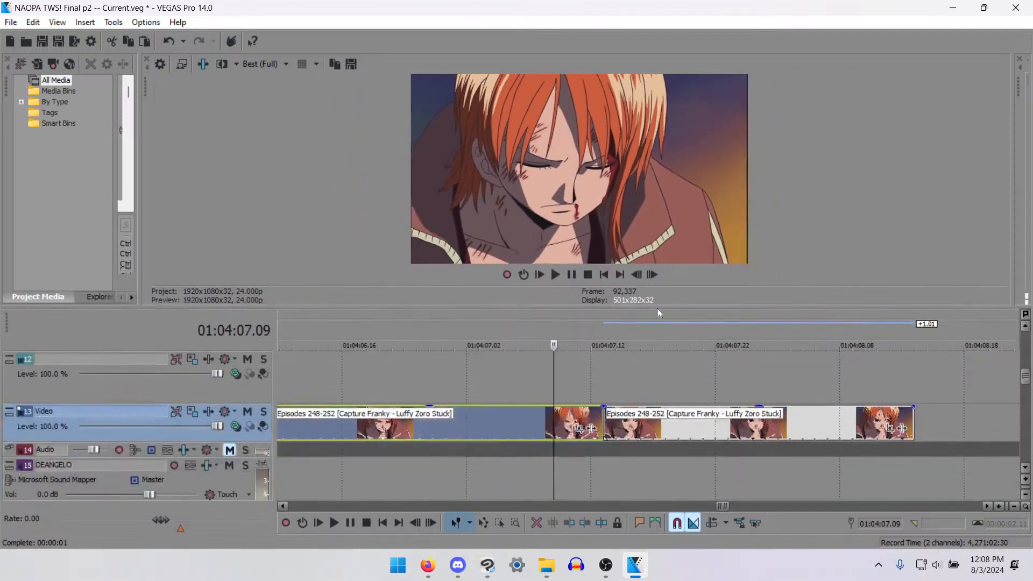
- Compare the neighbouring frames on both sides of the cut at 01:04:07.13 between the woman clips
key("Left")
key("Left")
left_click(611, 431)
key("Left")
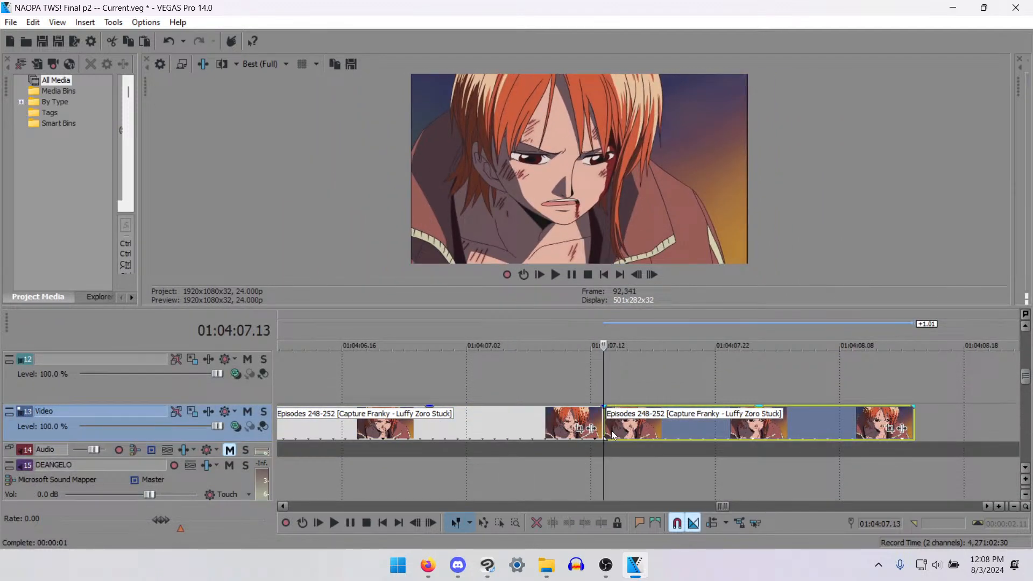
key("Left")
key("Right")
key("Left")
key("Right")
key("Left")
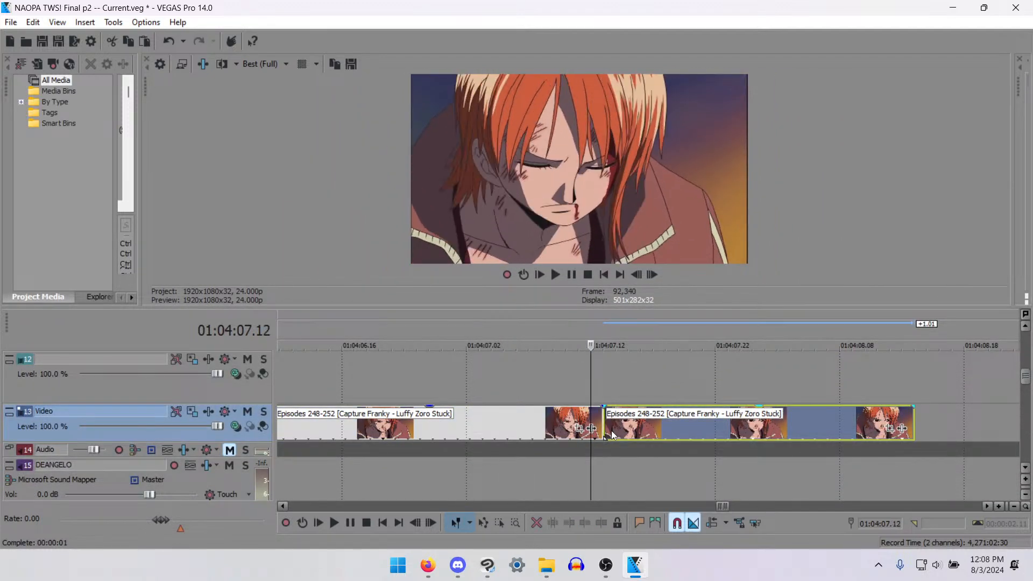
key("Right")
scroll(611, 430, "down", 10)
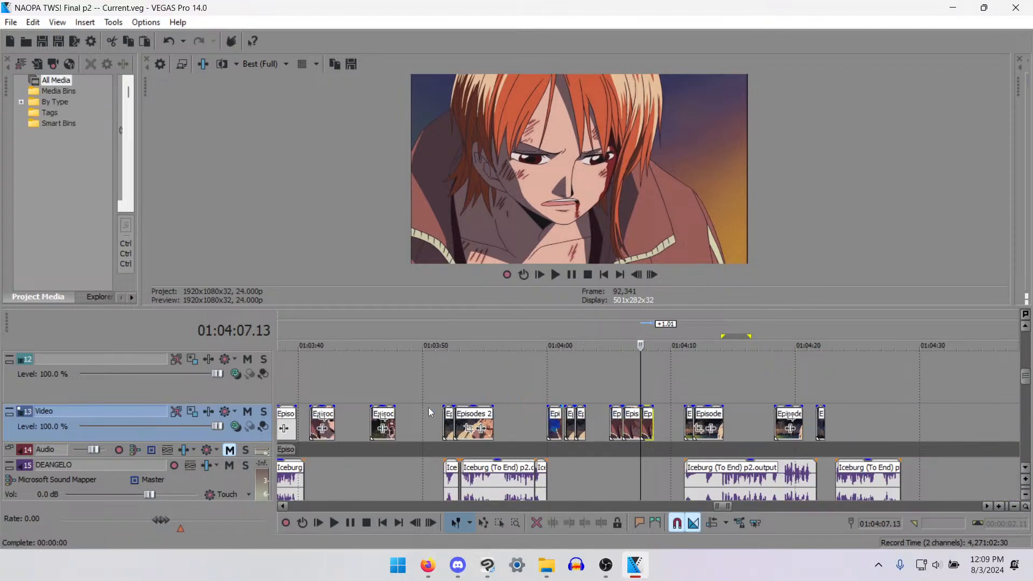
left_click(442, 425)
left_click(461, 564)
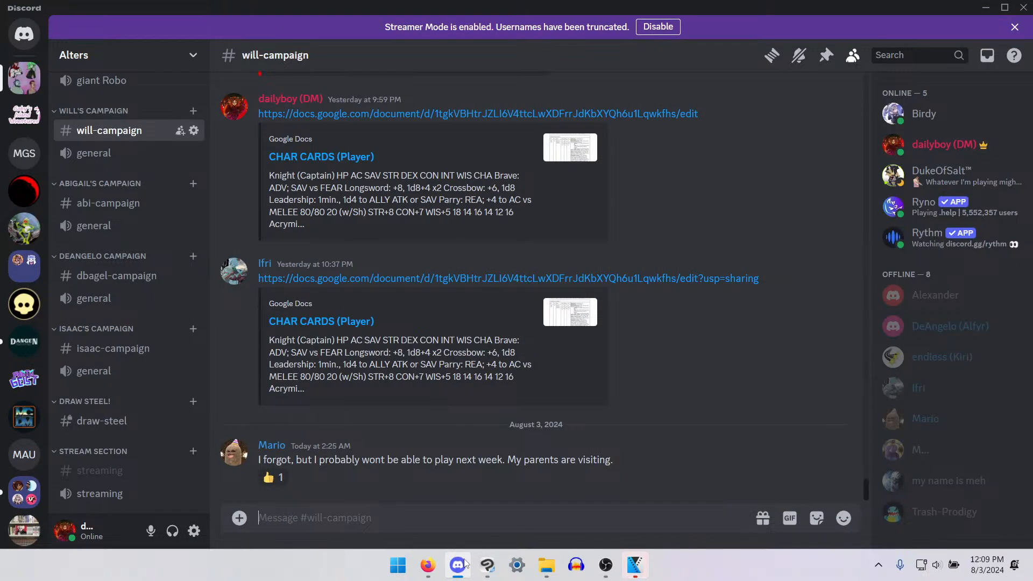
key("alt+Tab")
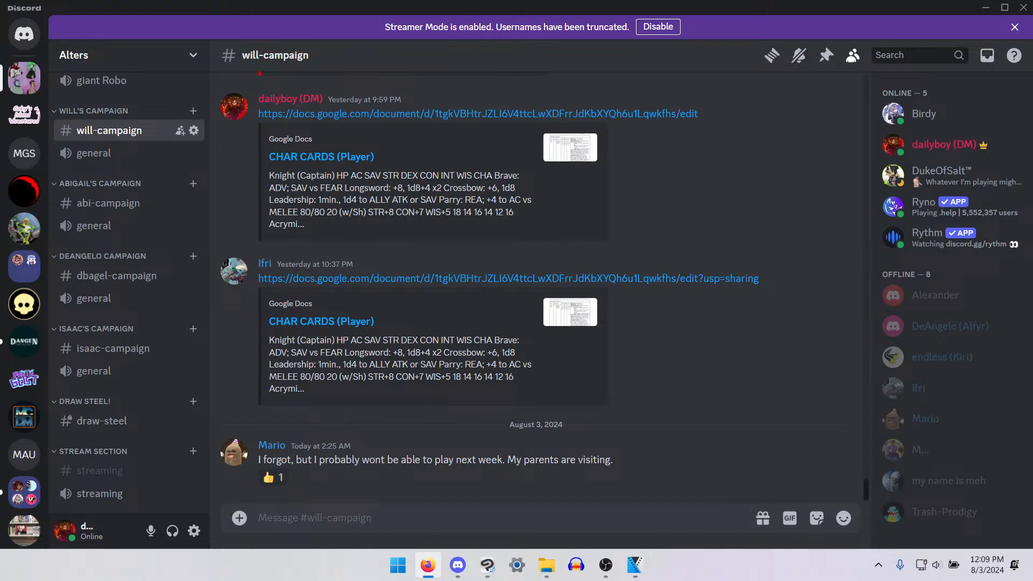
left_click(635, 565)
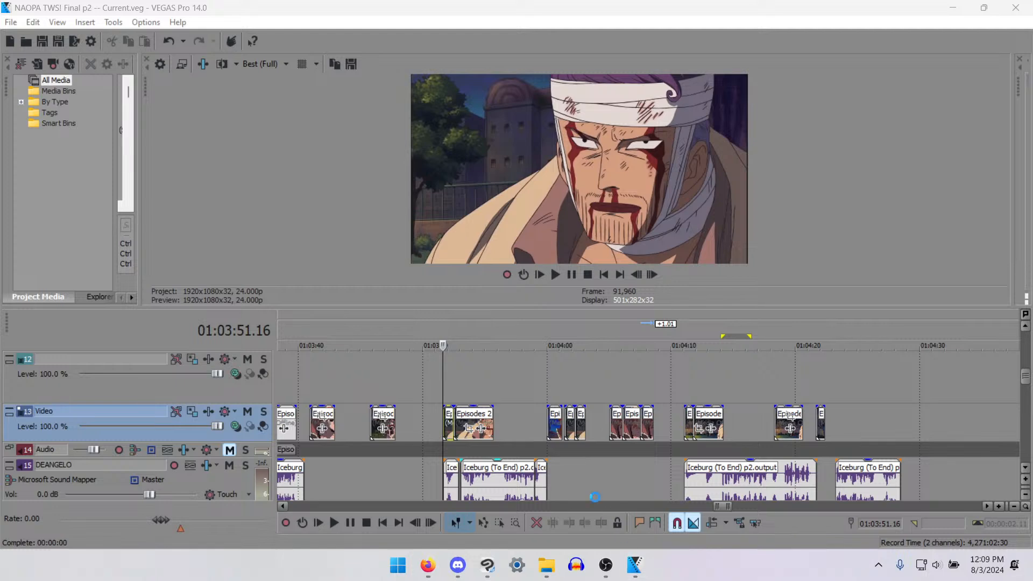
- Play the bandaged man's clips from 01:03:51.16 to check them against the voice line
left_click(441, 454)
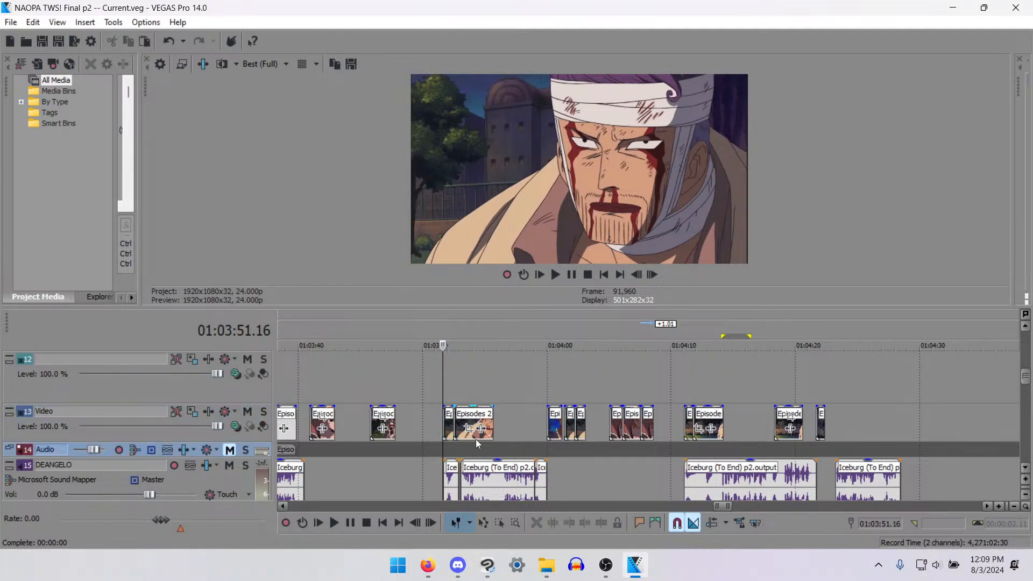
key("space")
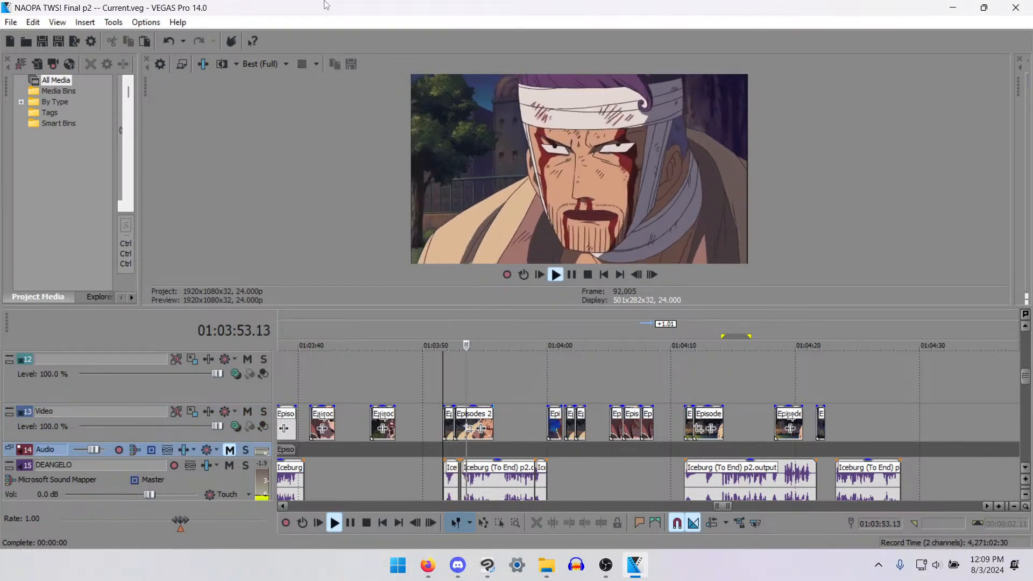
key("space")
- Set the video preview quality to Draft (Half)
left_click(252, 64)
mouse_move(290, 85)
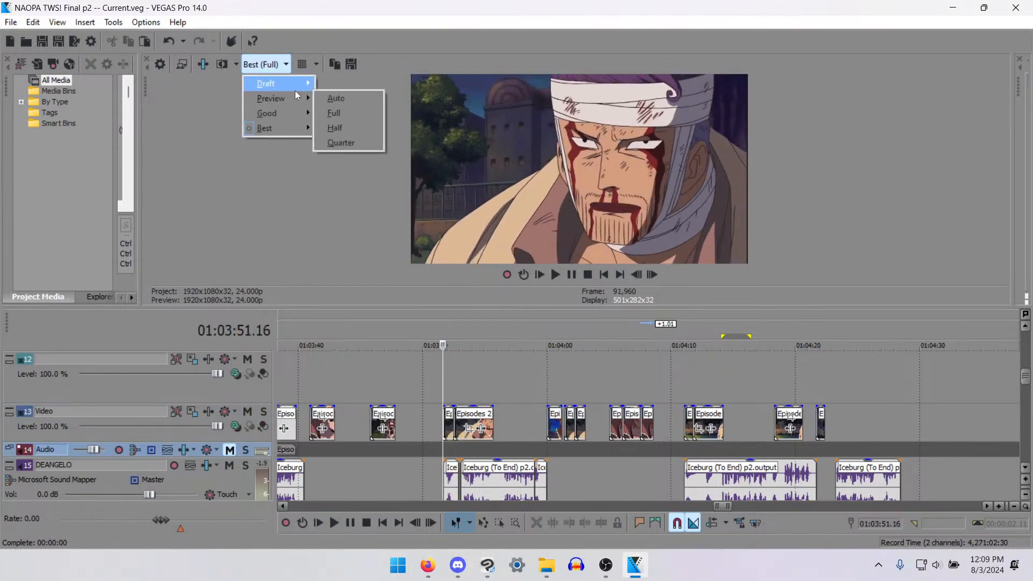
left_click(339, 112)
- Play the sequence from 01:04:21.16 to hear the voice line that follows the last placed clip
left_click(818, 393)
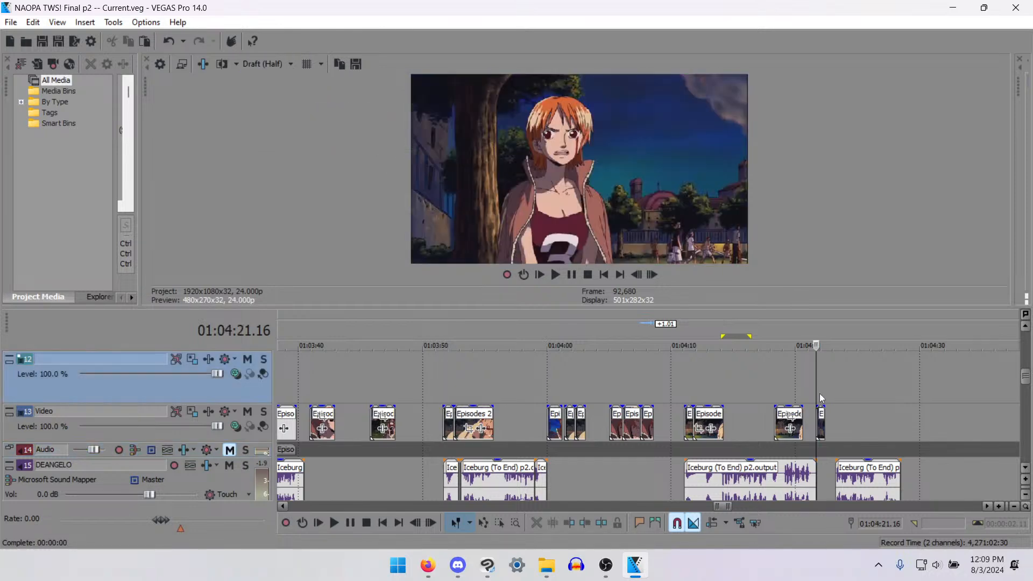
key("space")
scroll(809, 411, "down", 3)
scroll(798, 412, "down", 4)
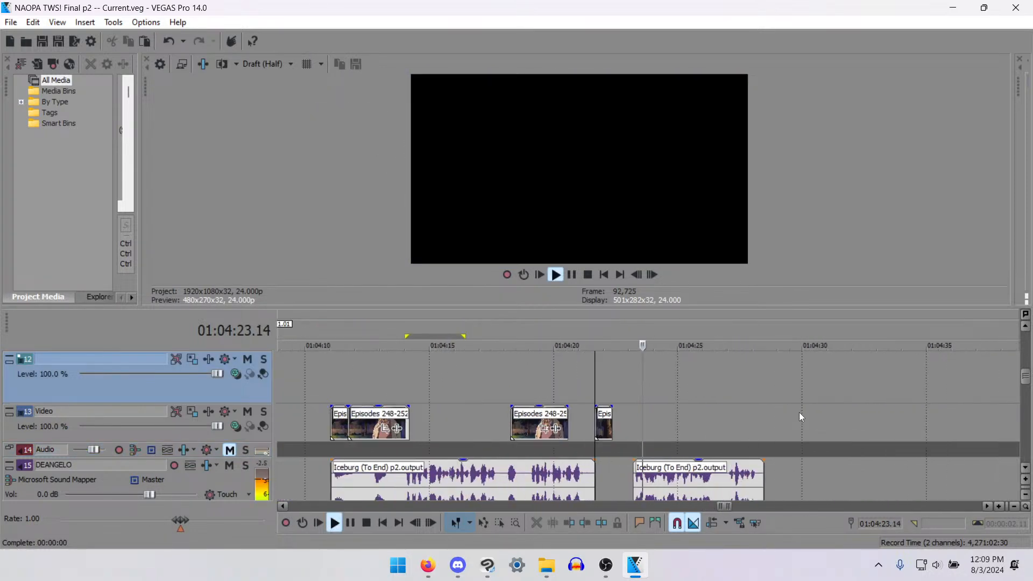
key("space")
- Look through the leftover source clips from about 01:05:07 to 01:05:49 for footage to fill the gap
left_click(775, 429)
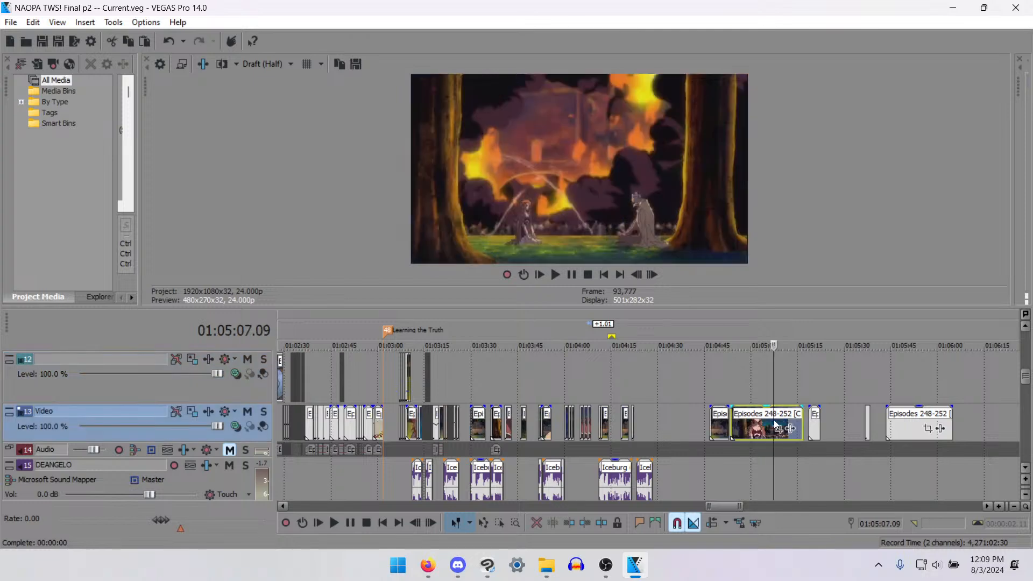
key("space")
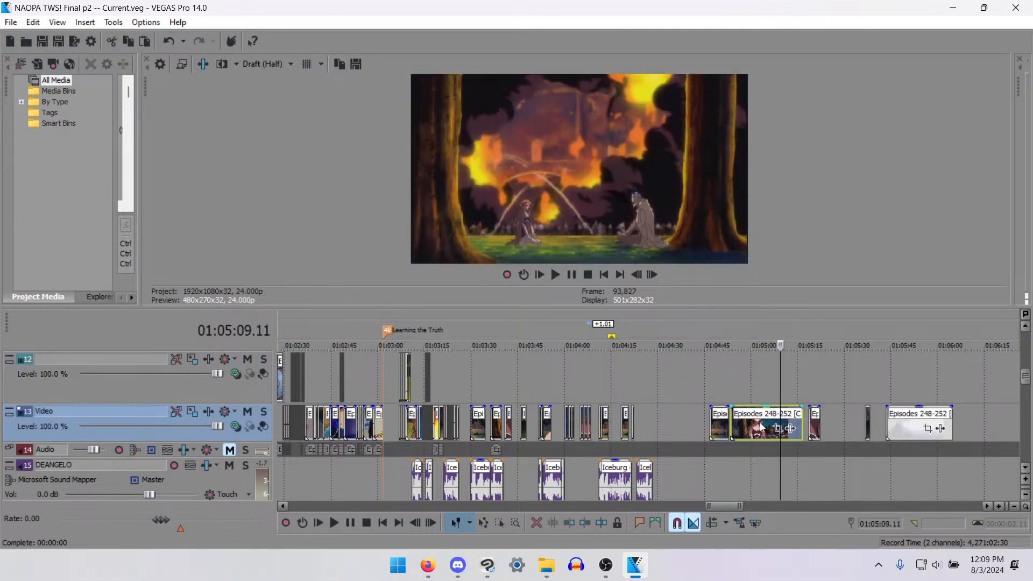
scroll(780, 430, "up", 3)
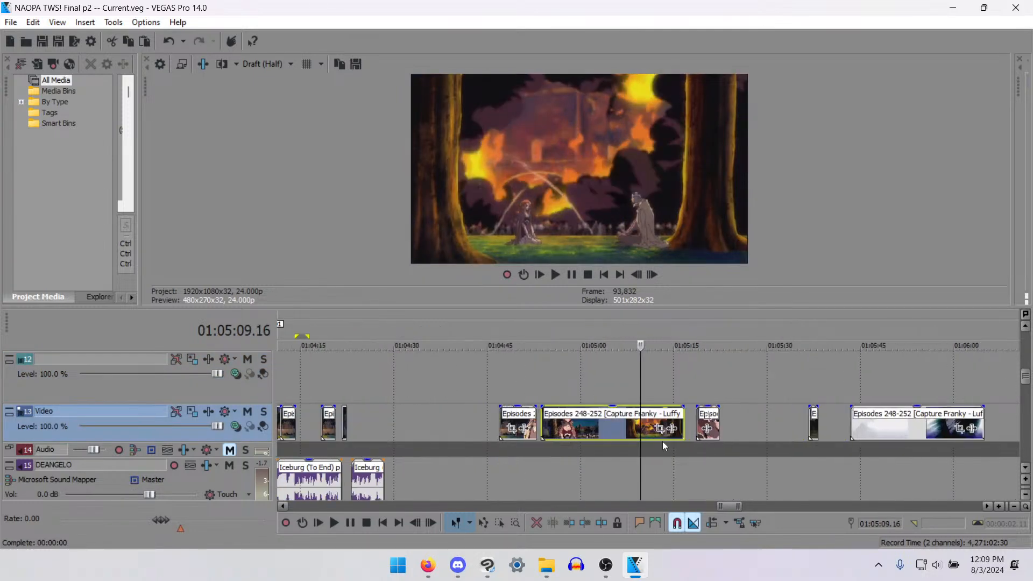
left_click(702, 434)
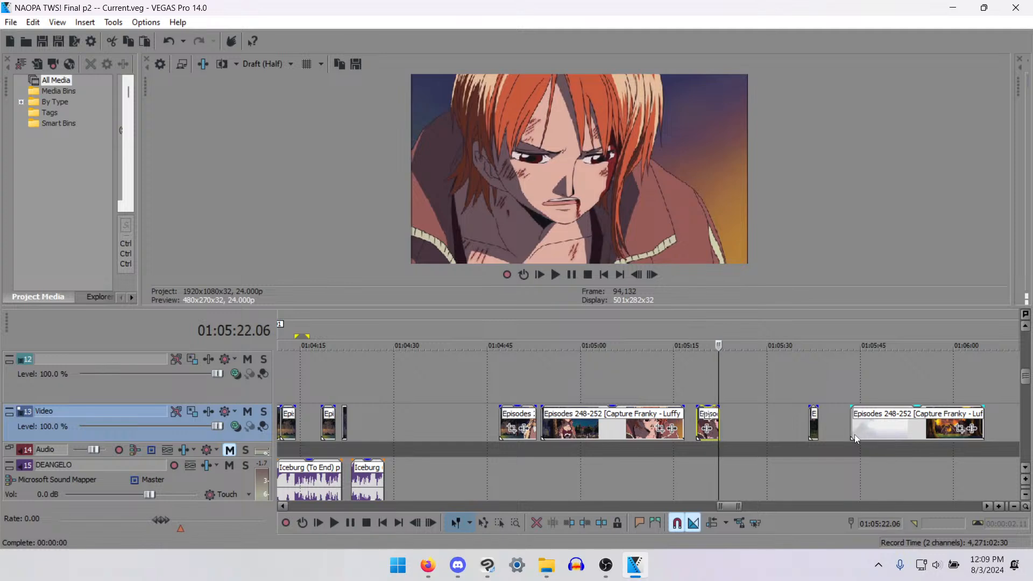
left_click(813, 428)
left_click(853, 427)
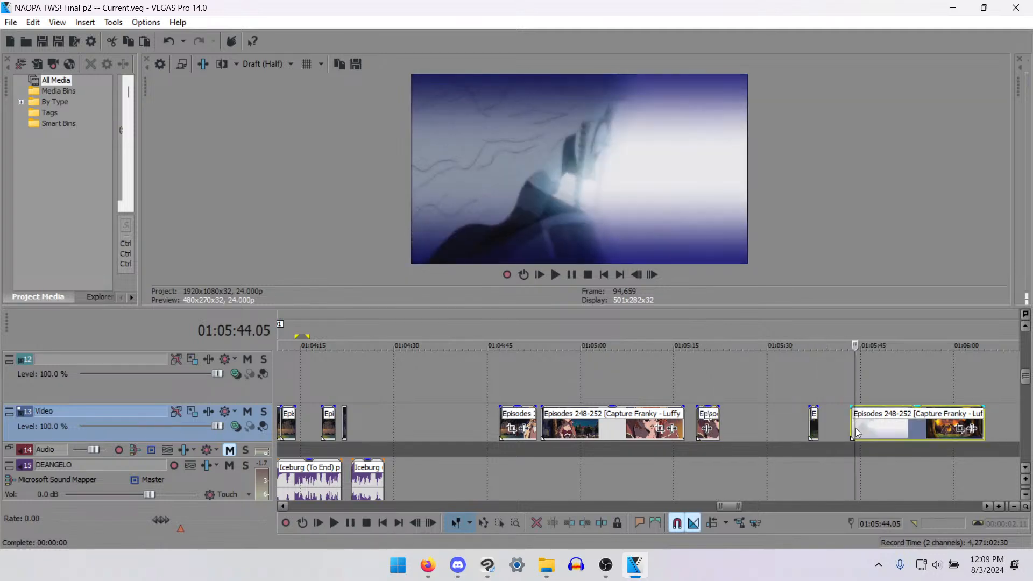
scroll(853, 430, "up", 3)
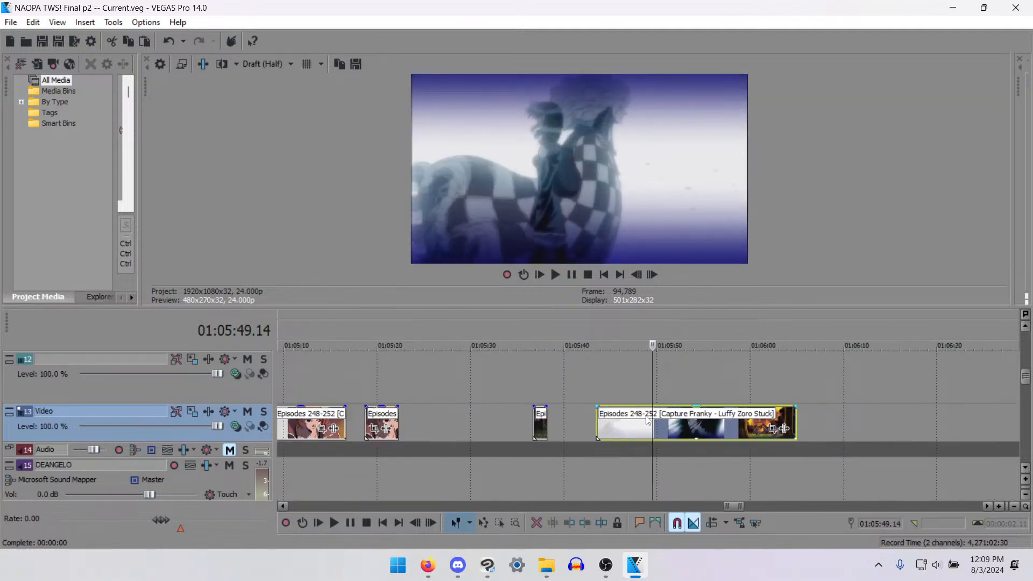
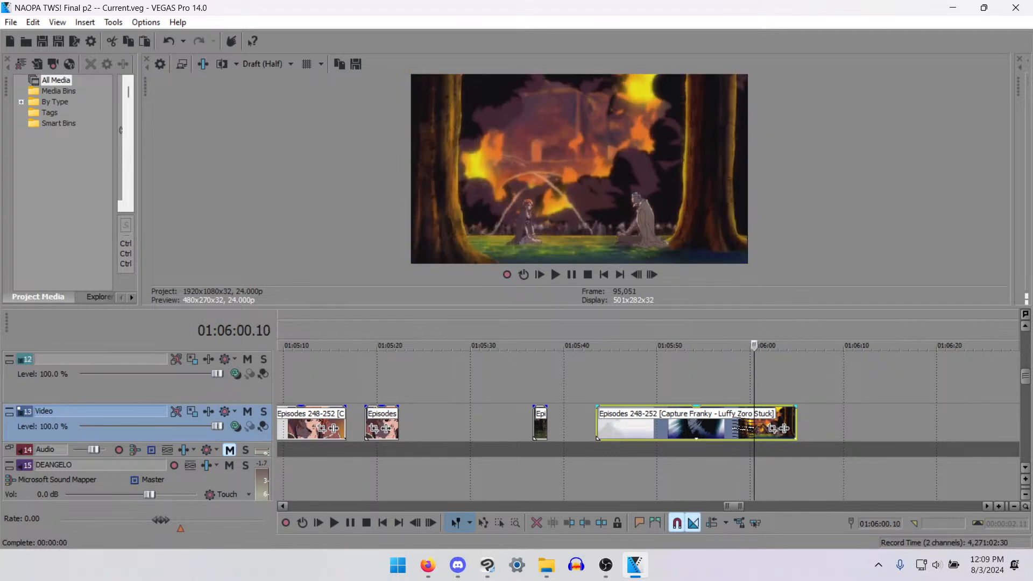
- Split the leftover source clip at 01:05:59.23, within the burning-house shot
key("Left")
key("Left")
key("Left")
key("Left")
key("Left")
key("Left")
key("Left")
key("Left")
key("Right")
key("s")
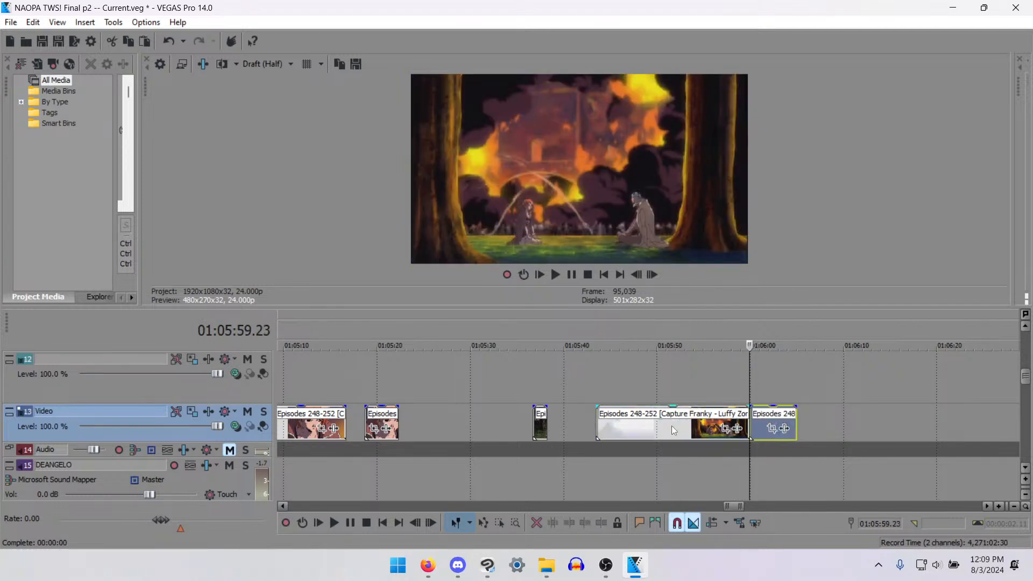
- Delete the part of the source clip before the cut and move the remaining burning-house shot to about 01:05:40
left_click(671, 425)
key("Delete")
left_click_drag(769, 422, 586, 417)
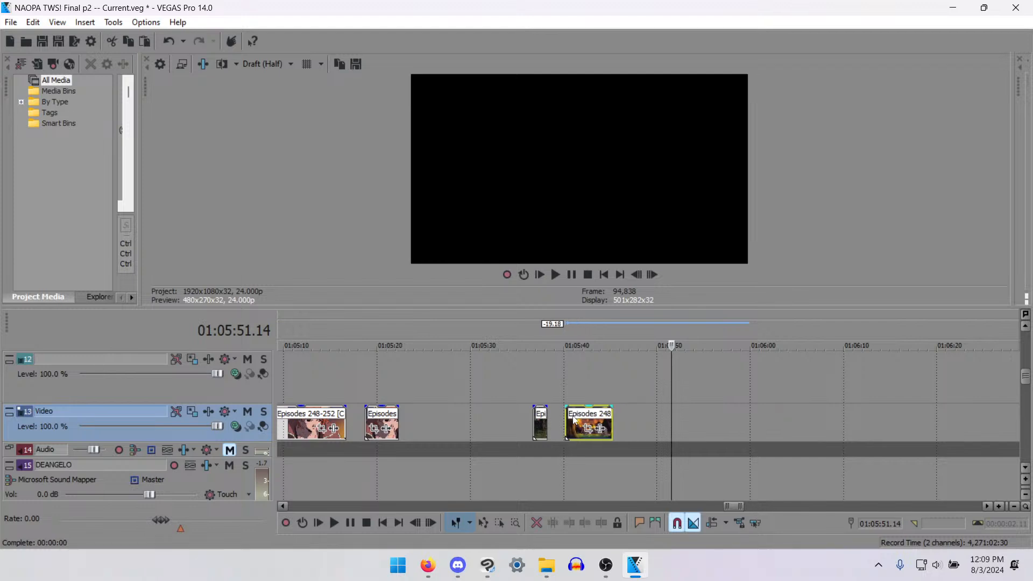
- Look through the source footage around 01:06:43 and from 01:08:28 to about 01:09:51 for a usable shot
scroll(613, 416, "down", 5)
scroll(667, 446, "up", 3)
scroll(667, 446, "down", 2)
scroll(698, 431, "up", 1)
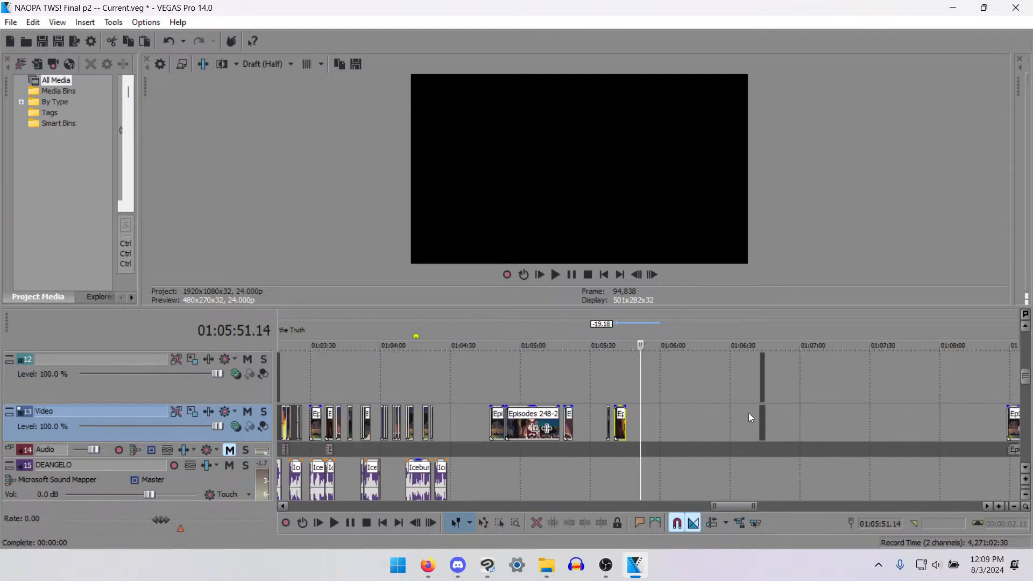
left_click(755, 416)
left_click(761, 419)
scroll(700, 425, "down", 3)
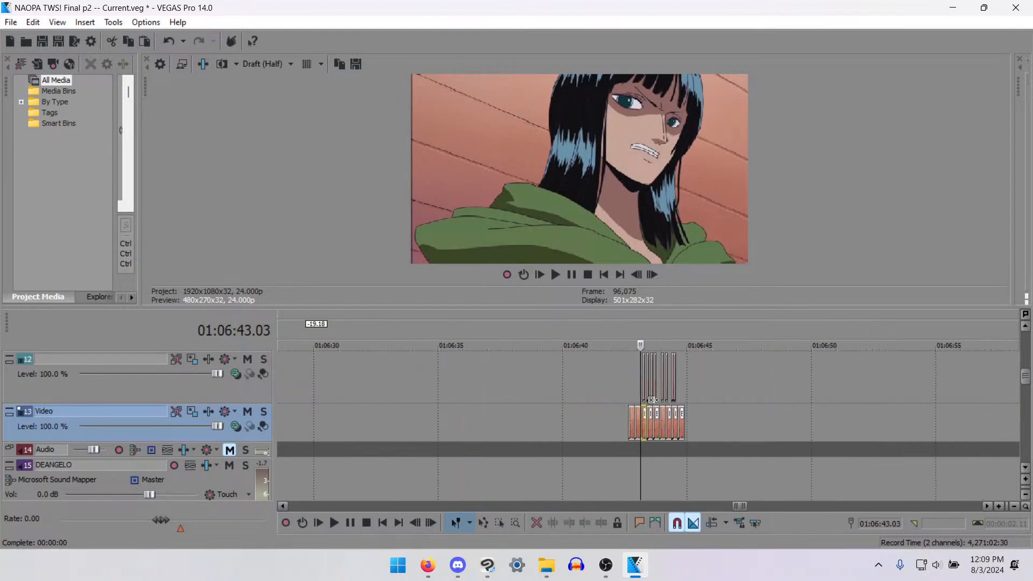
scroll(635, 414, "up", 4)
scroll(753, 441, "down", 4)
left_click(764, 426)
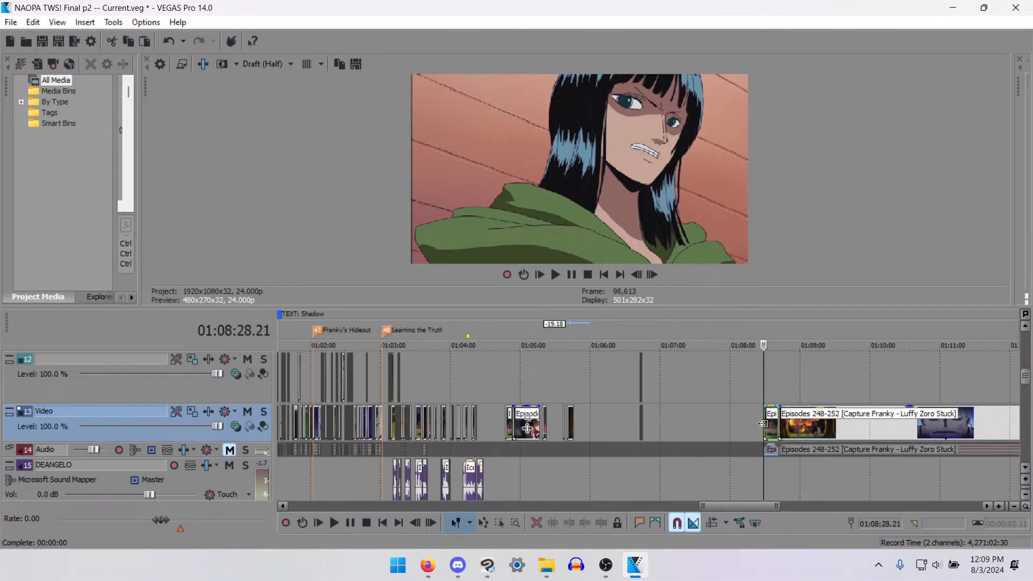
key("space")
left_click(773, 422)
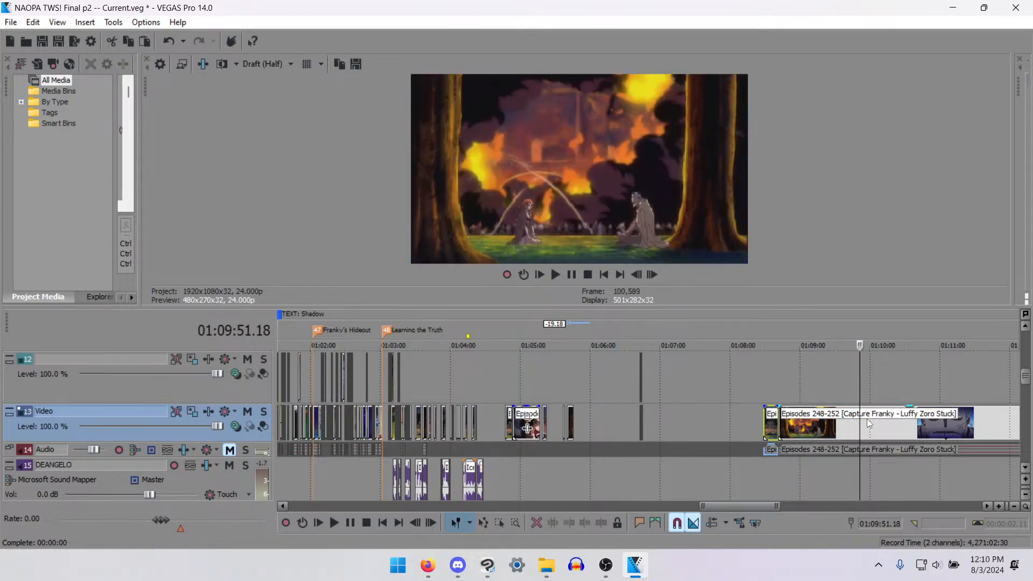
- Split the long source clip at 01:09:55.08, on the first frame of the orange-haired girl's close-up
key("Left")
key("Left")
key("Left")
key("Left")
key("Left")
key("Left")
key("Left")
key("Left")
key("Left")
key("Left")
key("Left")
key("Left")
key("Left")
key("Left")
key("Left")
key("Left")
key("Left")
key("Left")
key("Left")
key("Left")
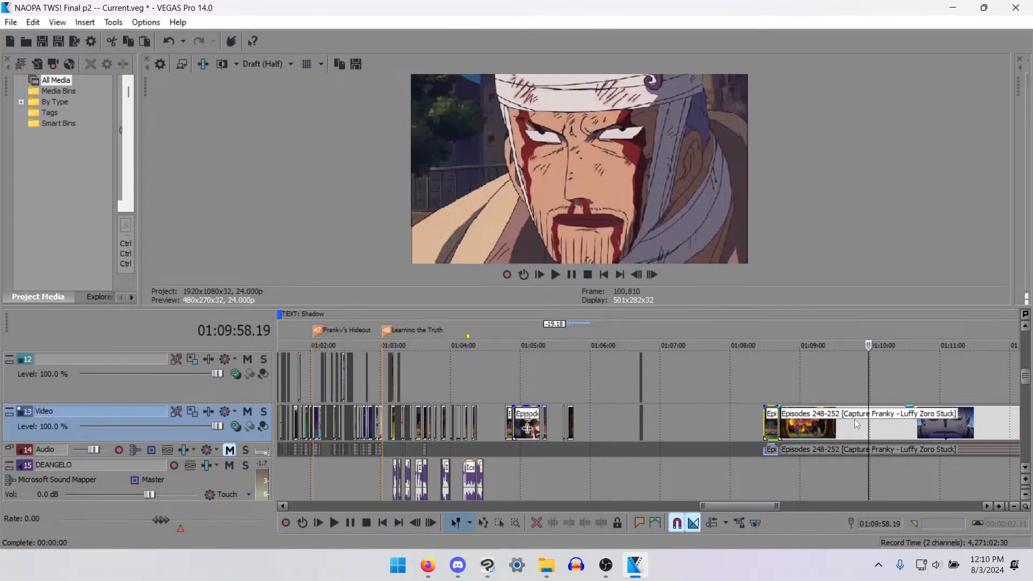
key("Right")
key("Right")
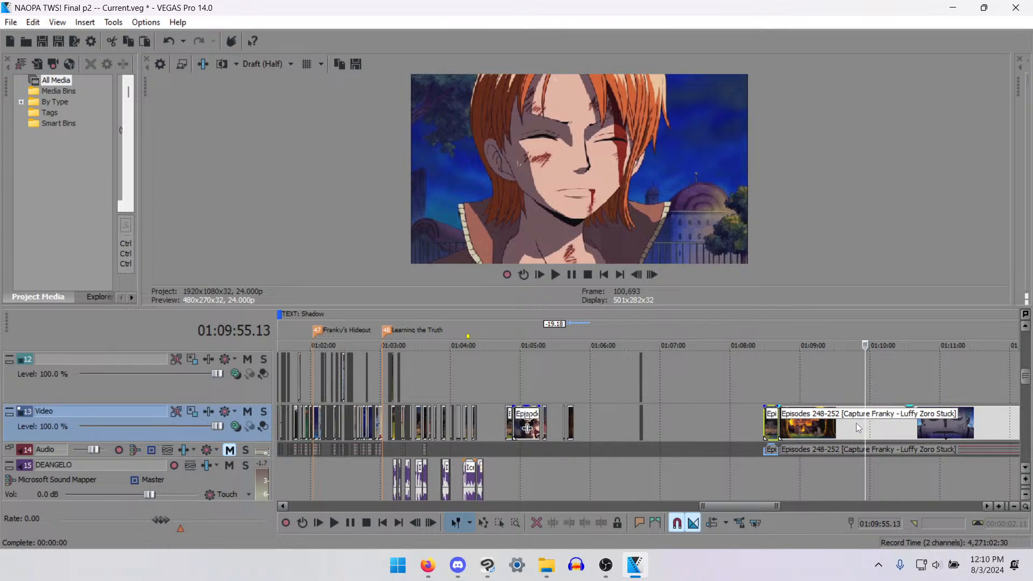
scroll(857, 423, "up", 5)
key("Left")
key("Left")
key("Left")
key("Left")
key("Left")
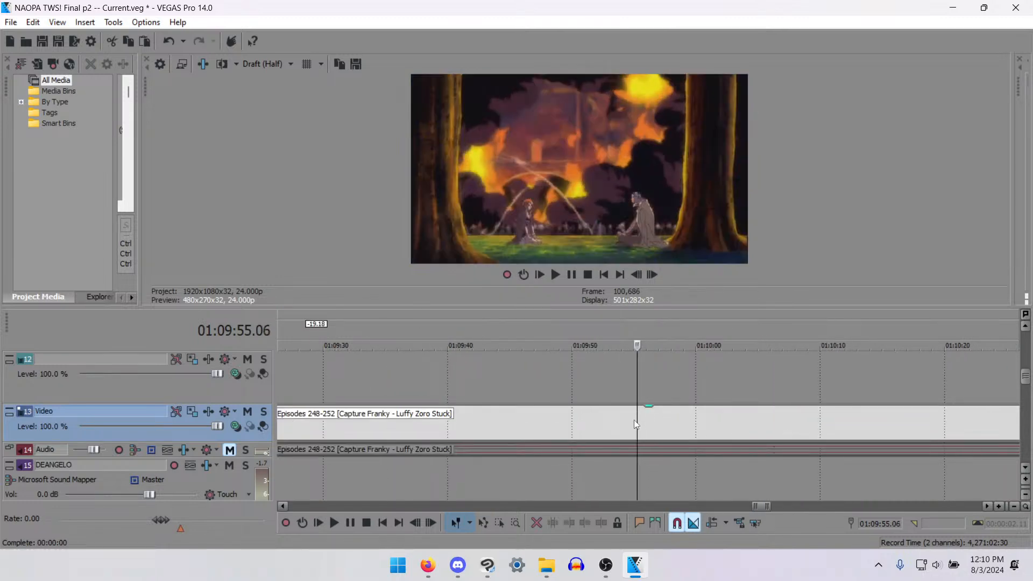
left_click(641, 425)
scroll(657, 433, "up", 4)
key("Left")
key("Left")
key("Left")
key("Left")
key("Left")
key("Left")
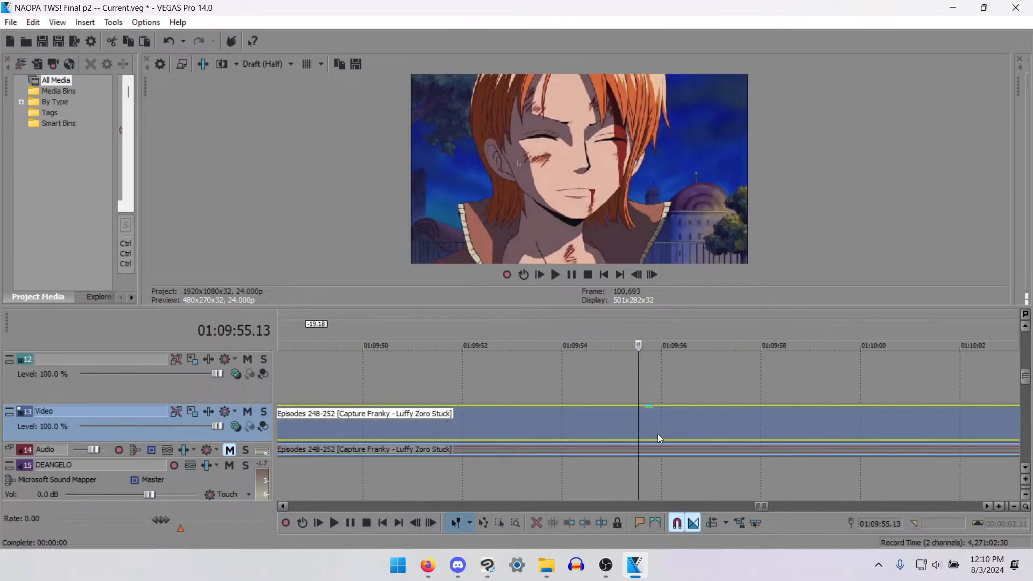
key("Left")
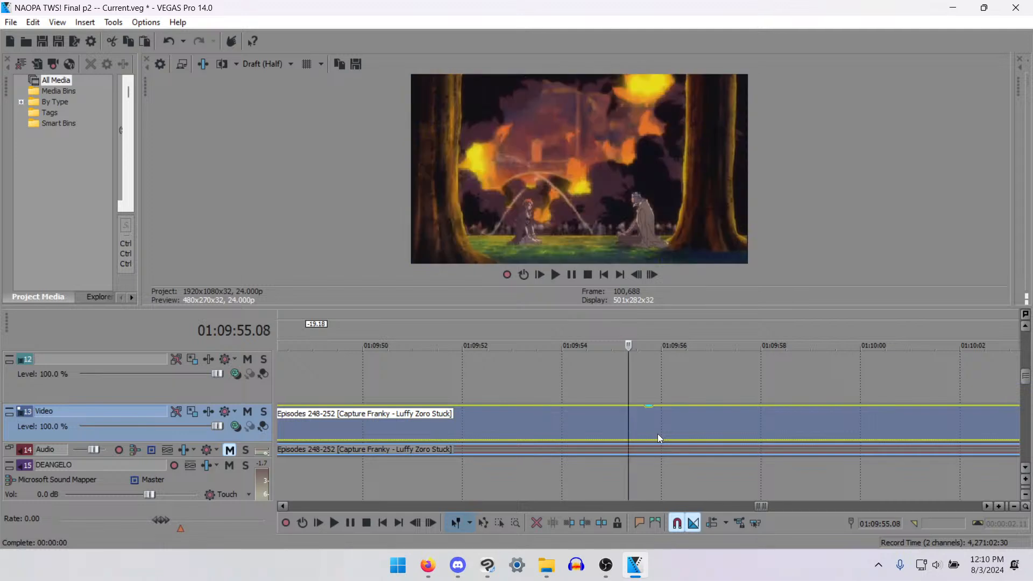
key("Right")
key("Left")
key("Right")
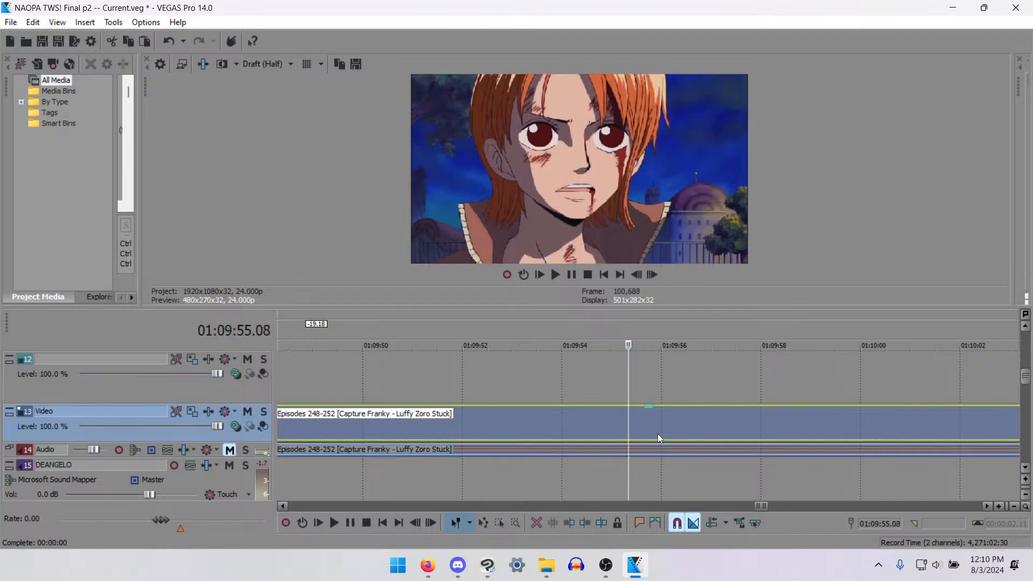
key("s")
- Try splitting the source clip at 01:09:57.16 to end the orange-haired girl's shot, and undo that split
key("Right")
key("Right")
key("Right")
key("Right")
key("Right")
key("Right")
key("Right")
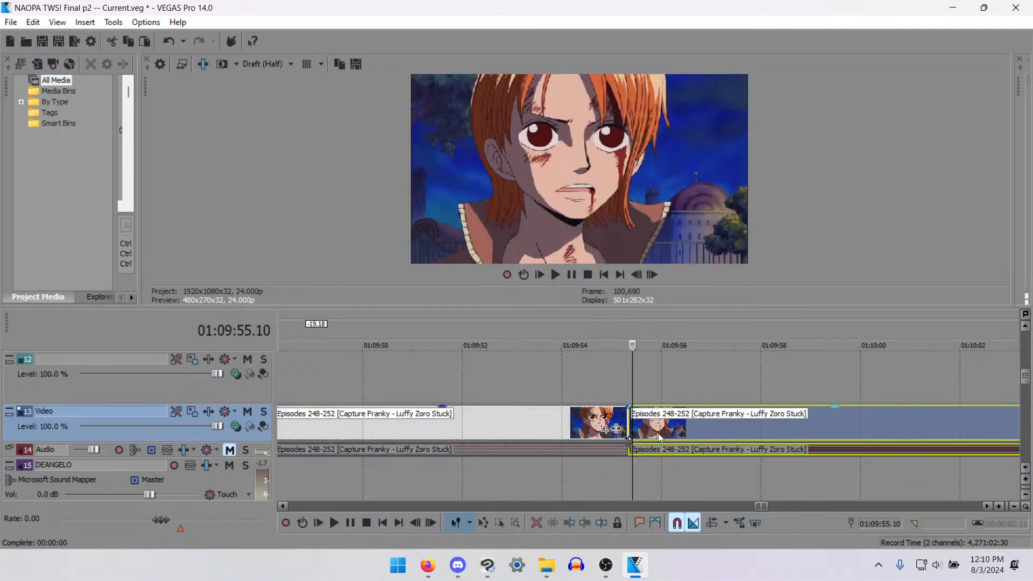
key("Right")
key("Right")
key("Right")
key("Right")
key("Right")
key("Right")
key("Right")
key("Right")
key("Right")
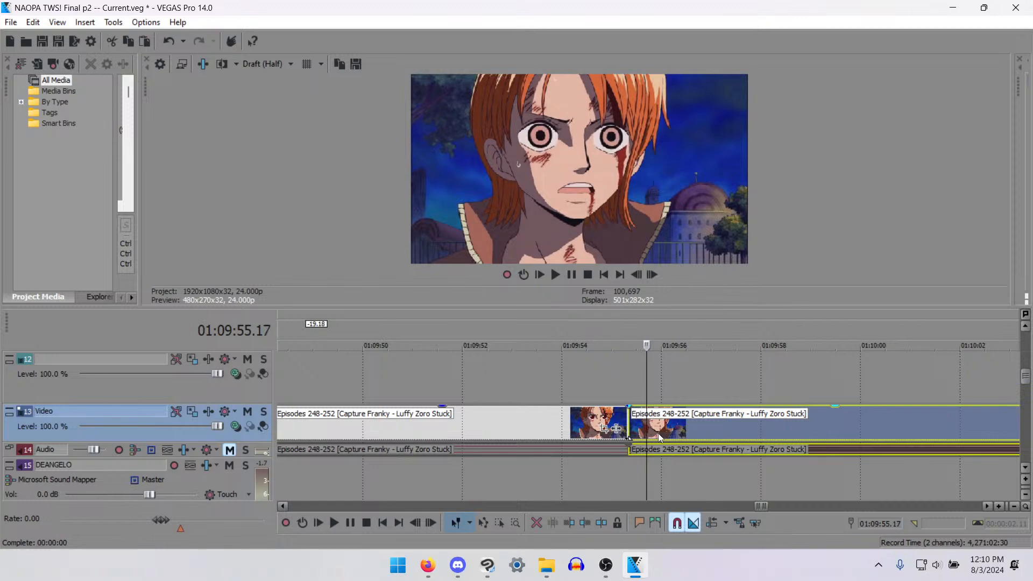
key("Right")
key("Right")
key("Right")
key("Right")
key("Right")
key("Right")
key("Right")
key("Right")
key("Right")
key("Right")
key("Right")
key("Right")
key("Right")
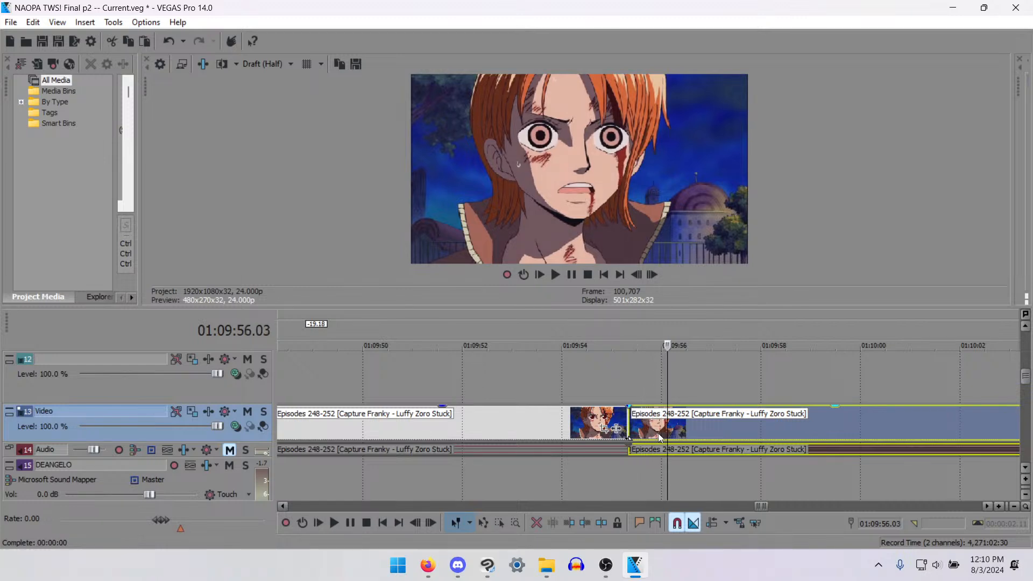
key("Right")
key("Right")
key("Right")
key("Right")
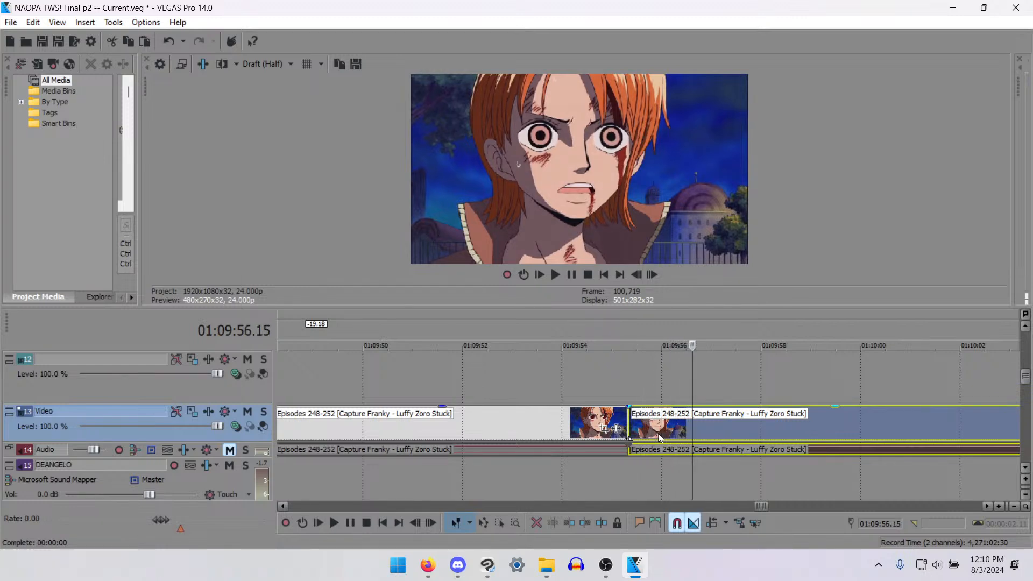
key("Left")
key("Left")
key("Left")
key("Left")
key("Right")
key("Right")
key("Right")
key("Right")
key("Right")
key("Right")
key("Right")
key("Right")
key("Right")
key("Right")
key("Right")
key("Right")
key("Right")
key("Right")
key("Right")
key("Right")
key("Right")
key("Right")
key("Right")
key("Right")
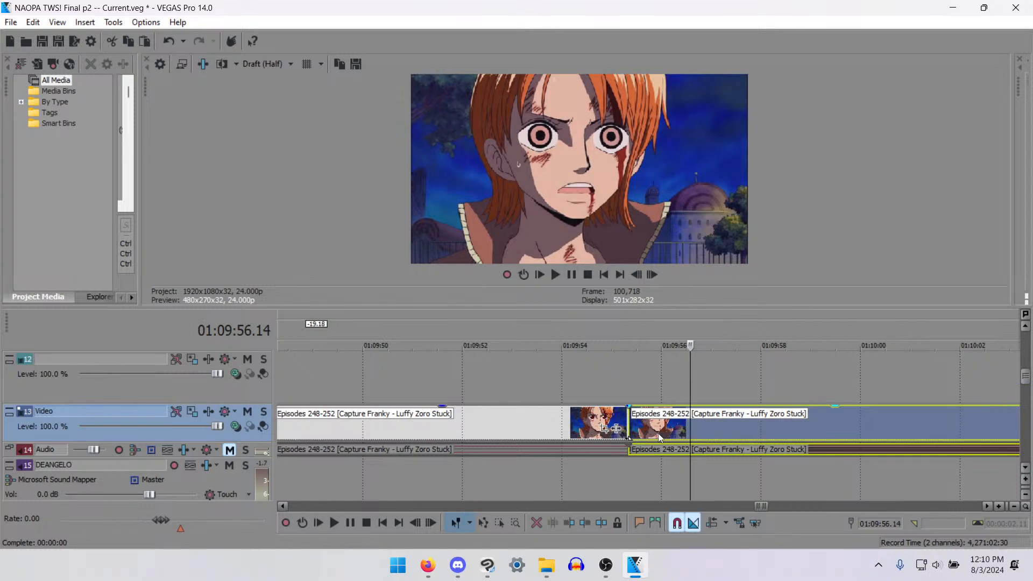
key("ctrl+z")
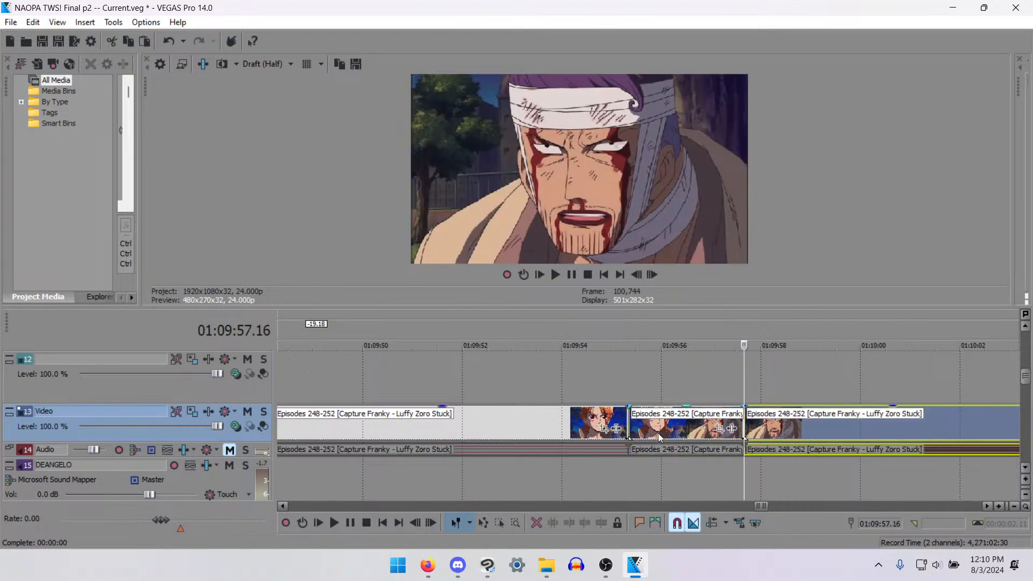
- Split the source clip at 01:09:57.03, while the orange-haired girl's close-up is still on screen
key("Left")
key("Left")
key("Left")
key("Left")
key("Left")
key("Left")
key("Left")
key("Left")
key("Left")
key("Left")
key("Left")
key("Left")
key("Left")
key("Left")
key("Left")
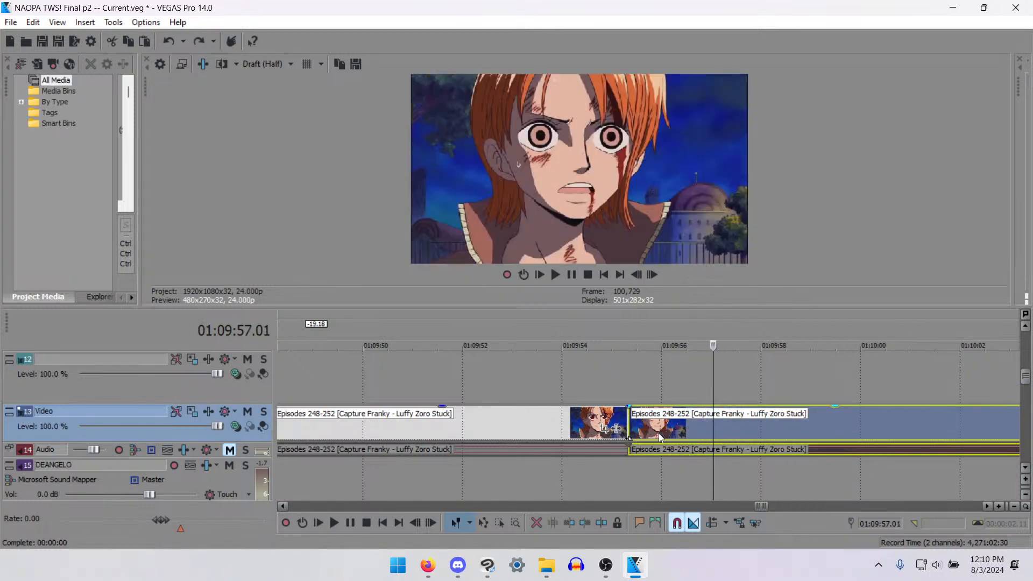
key("Right")
key("Right")
key("s")
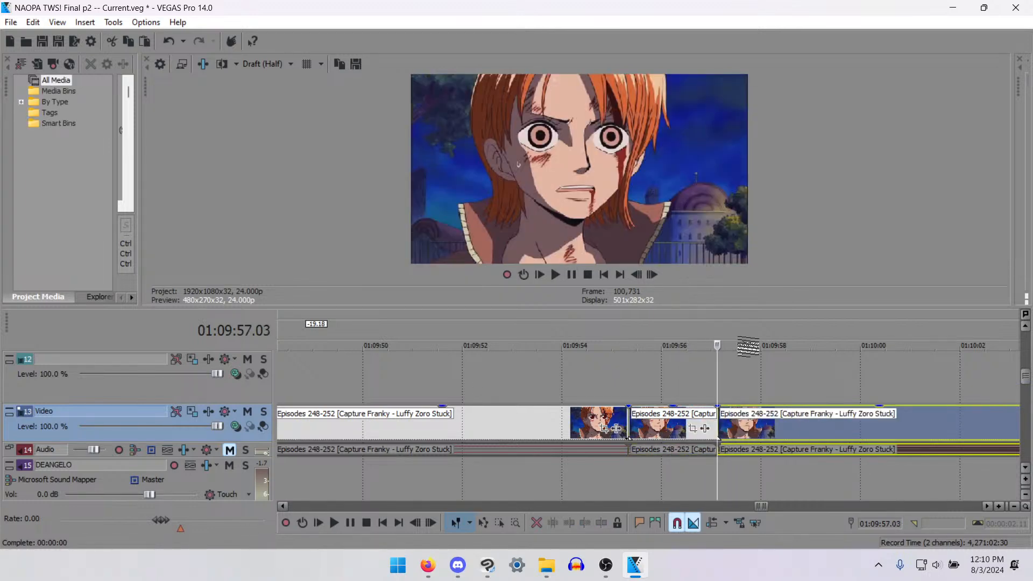
- Cut the isolated shot between 01:09:55.08 and 01:09:57.03 out of the source footage to the clipboard
left_click(664, 433)
key("Delete")
scroll(471, 406, "down", 7)
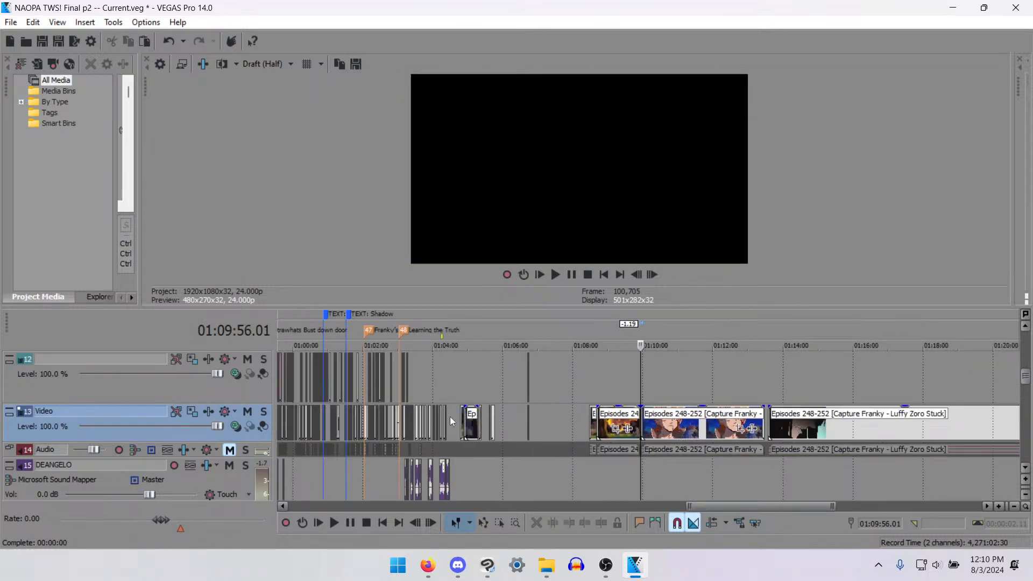
- Play the edited scene from about 01:04:01 to find where the orange-haired girl's reaction fits
left_click(448, 418)
scroll(547, 430, "up", 6)
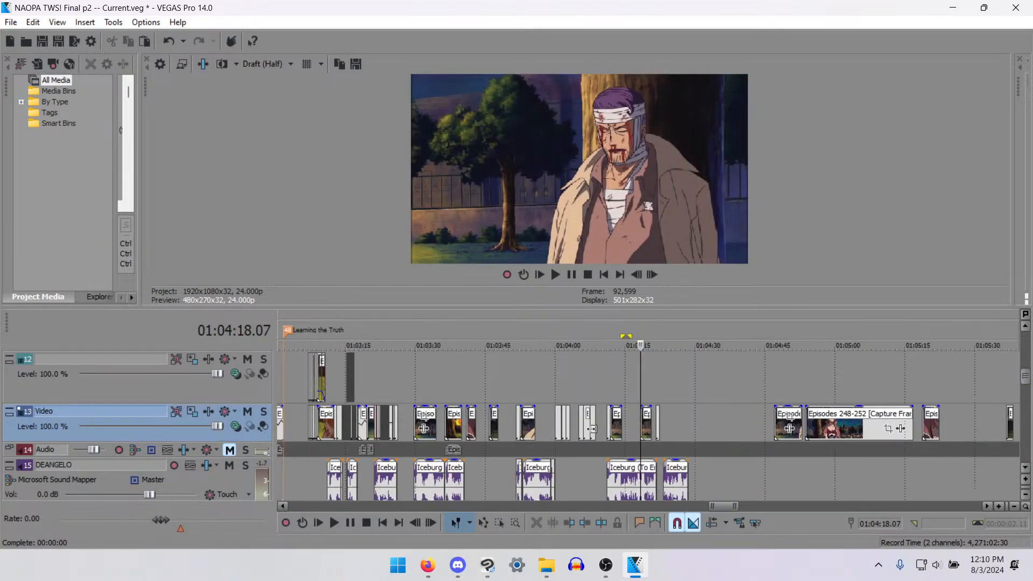
scroll(591, 429, "up", 3)
left_click(480, 427)
key("space")
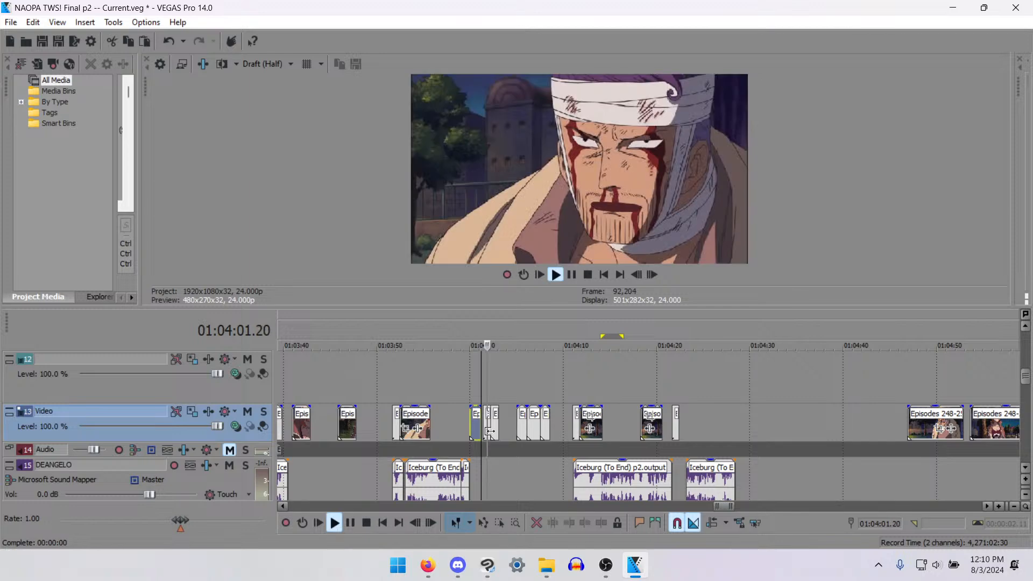
key("space")
left_click(473, 422)
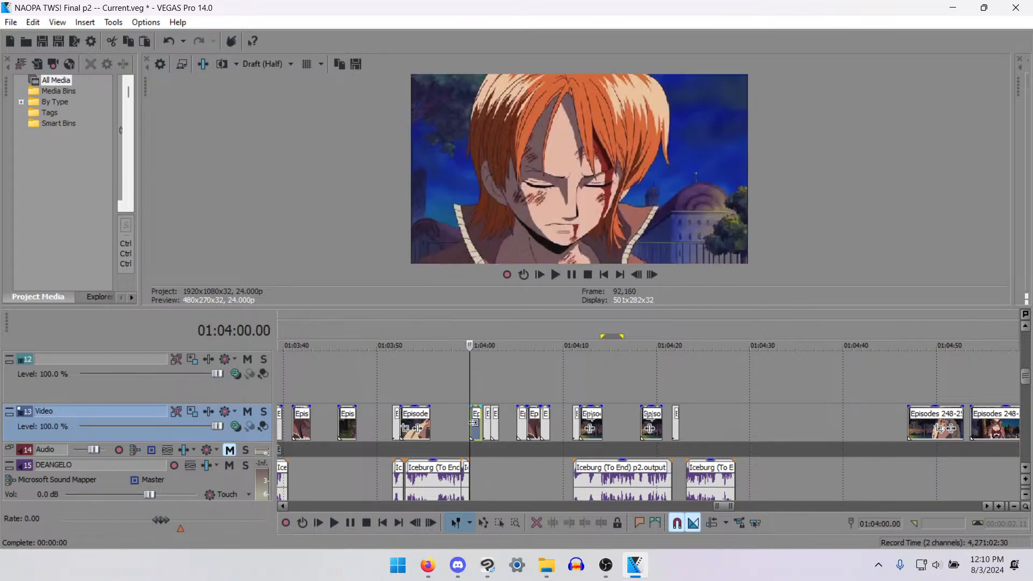
- Move the bandaged man's two clips from 01:04:01.10 to 01:04:03.00 and paste the cut shot into the gap before them
scroll(518, 443, "up", 5)
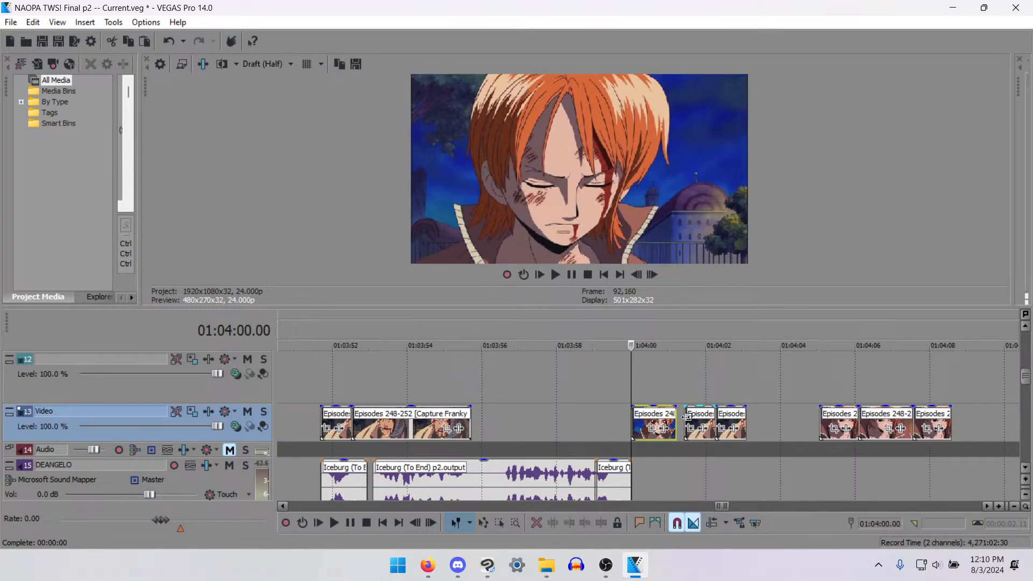
left_click(686, 419)
key("d")
key("d")
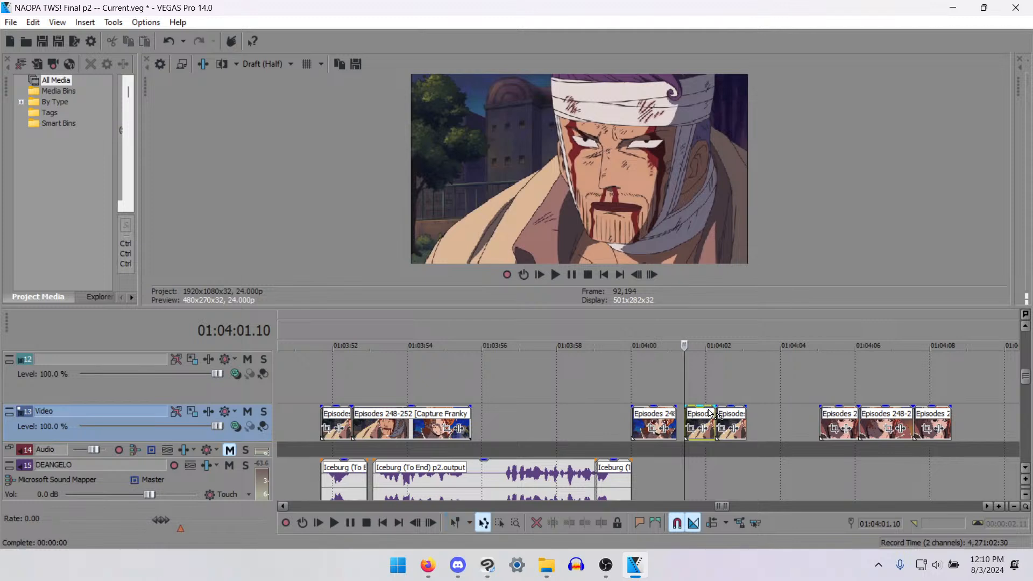
left_click_drag(696, 390, 772, 423)
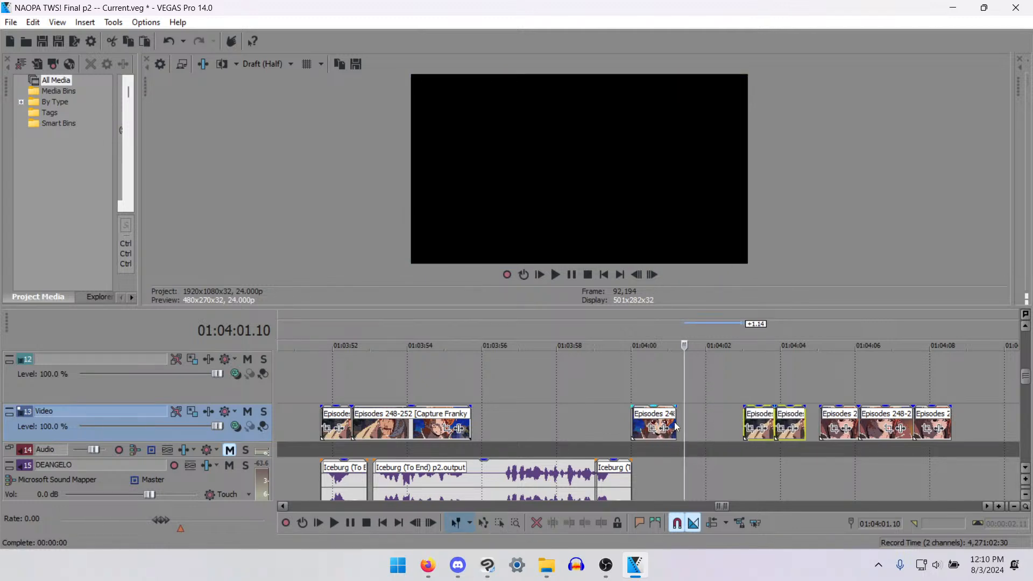
left_click_drag(676, 426, 707, 429)
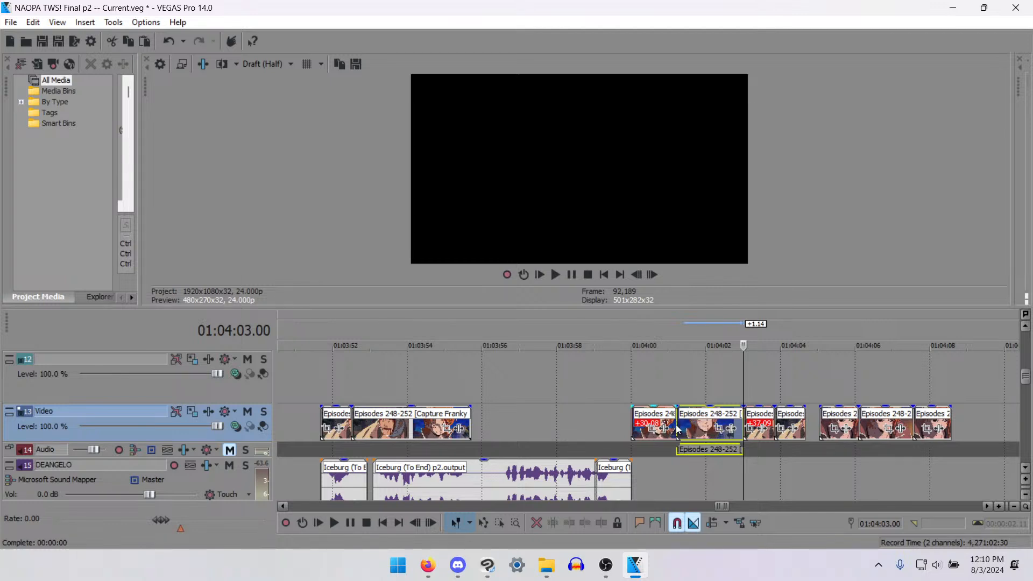
- Step through the pasted shot and play it together with the preceding clip from 01:04:00.03 to check the reaction
left_click(686, 427)
key("Right")
key("Right")
key("Right")
key("Right")
key("Right")
key("Right")
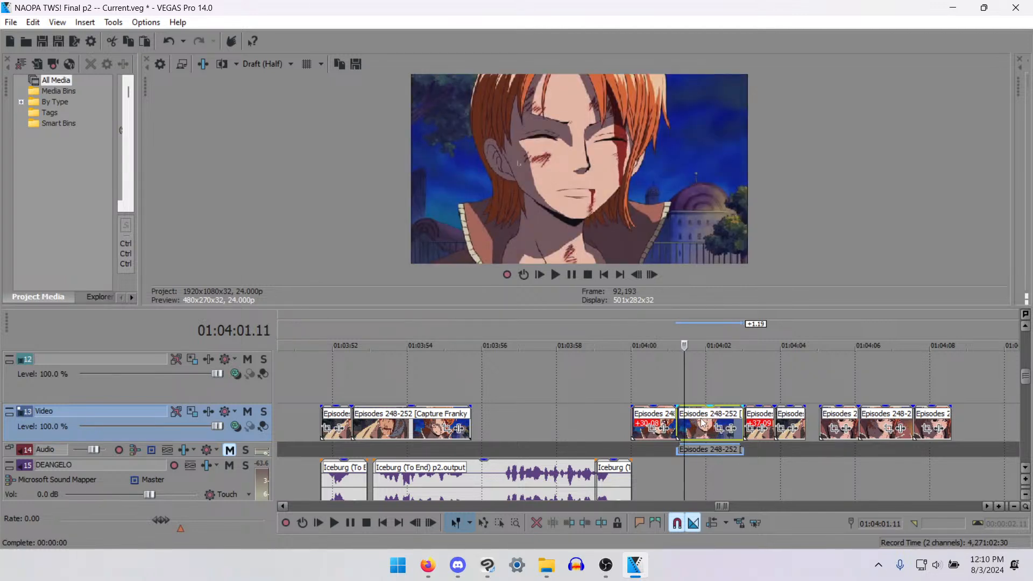
key("space")
left_click(632, 426)
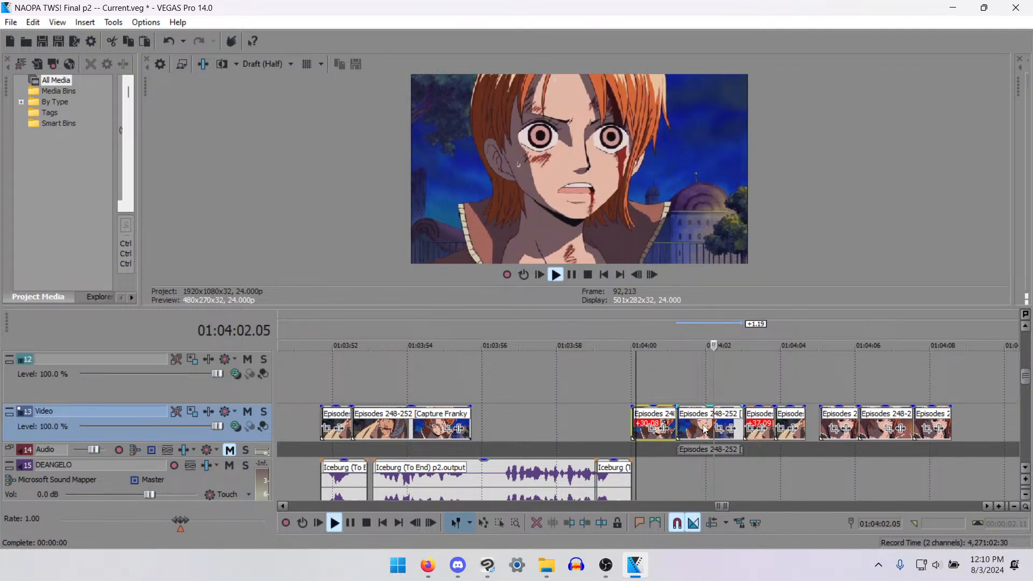
key("space")
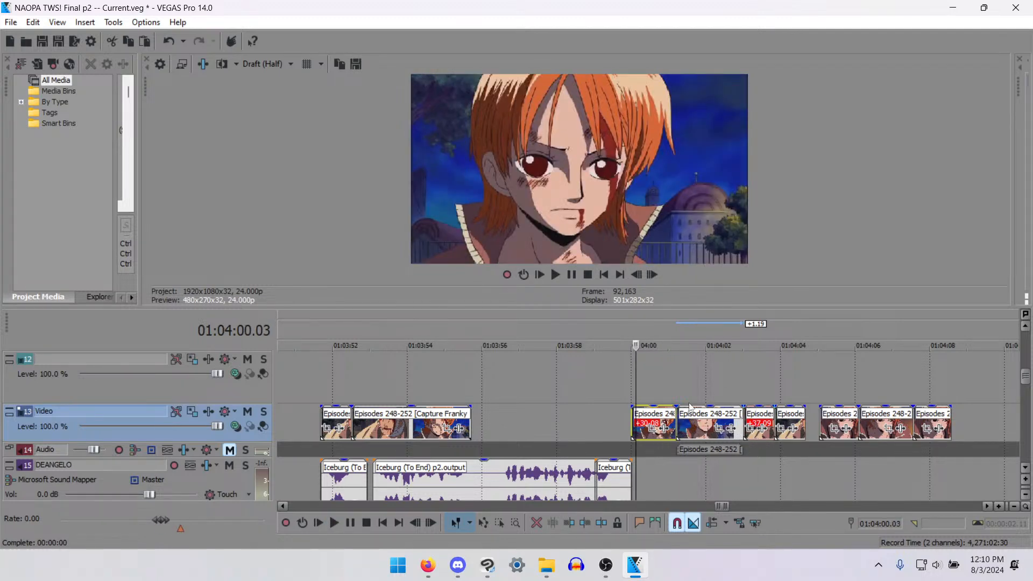
key("space")
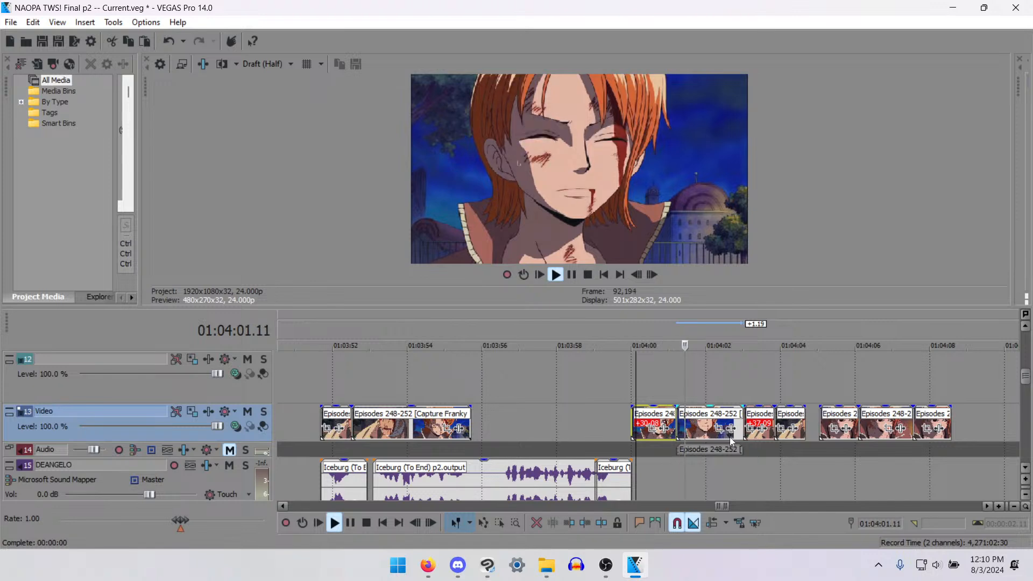
- Trim the end of the pasted orange-haired girl's clip to 01:04:02.12
left_click(730, 430)
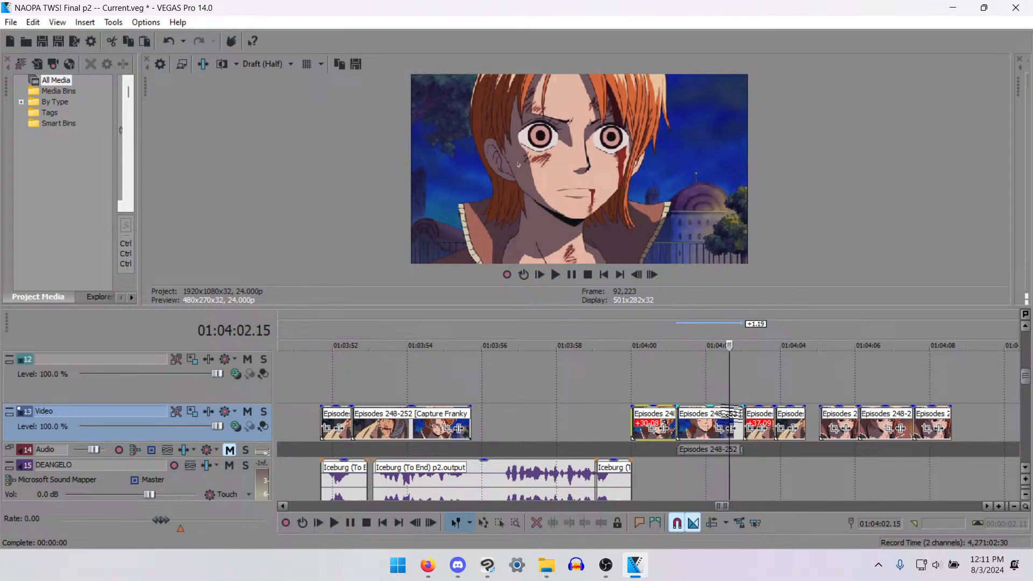
left_click_drag(732, 430, 724, 430)
left_click(723, 420)
scroll(722, 422, "up", 3)
key("Right")
key("Right")
key("Right")
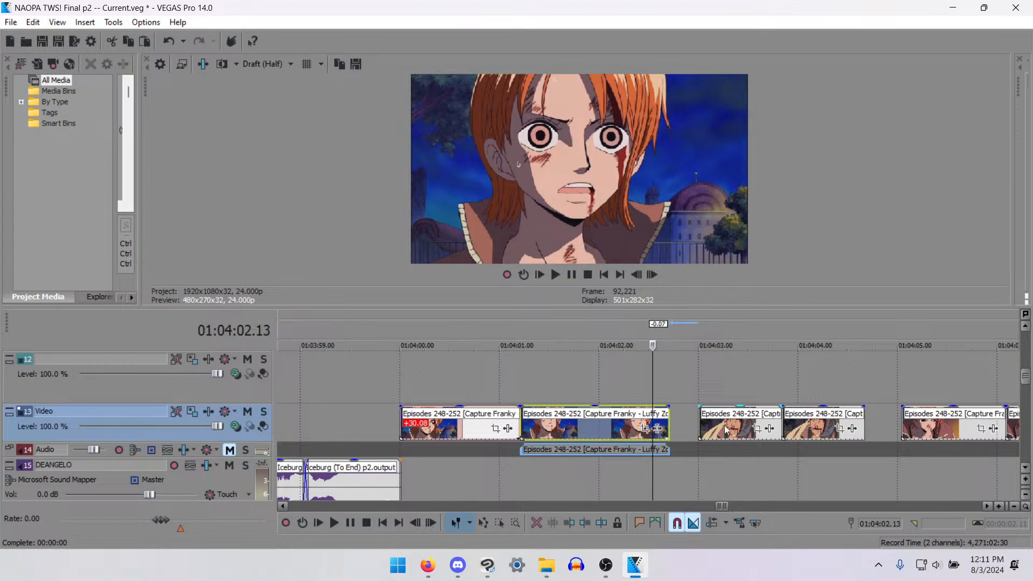
key("Left")
key("alt+bracketright")
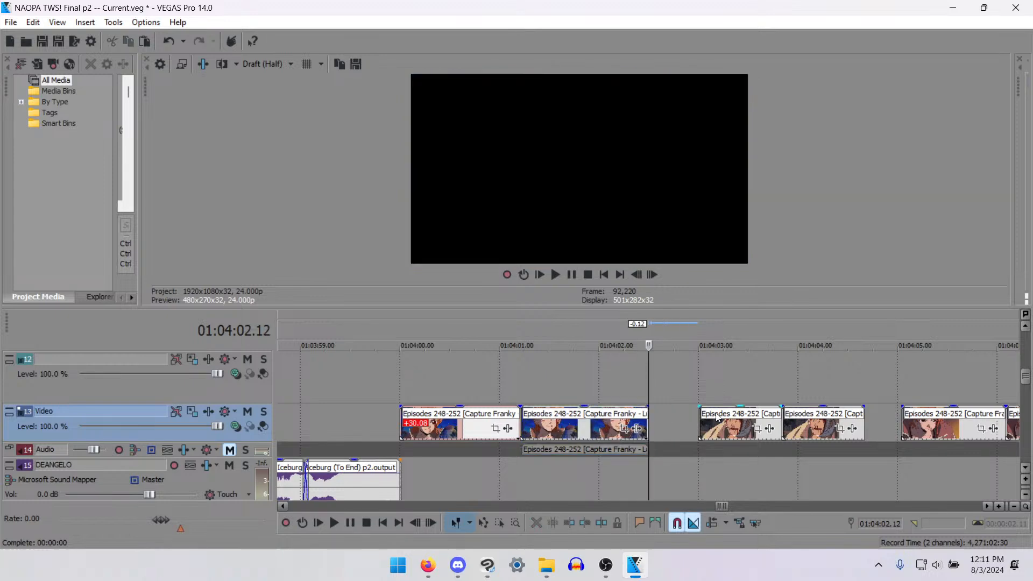
- Move the bandaged man's two clips earlier to start at 01:04:02.12, directly behind the orange-haired girl's clip, and play the join
left_click_drag(717, 380, 773, 425)
key("space")
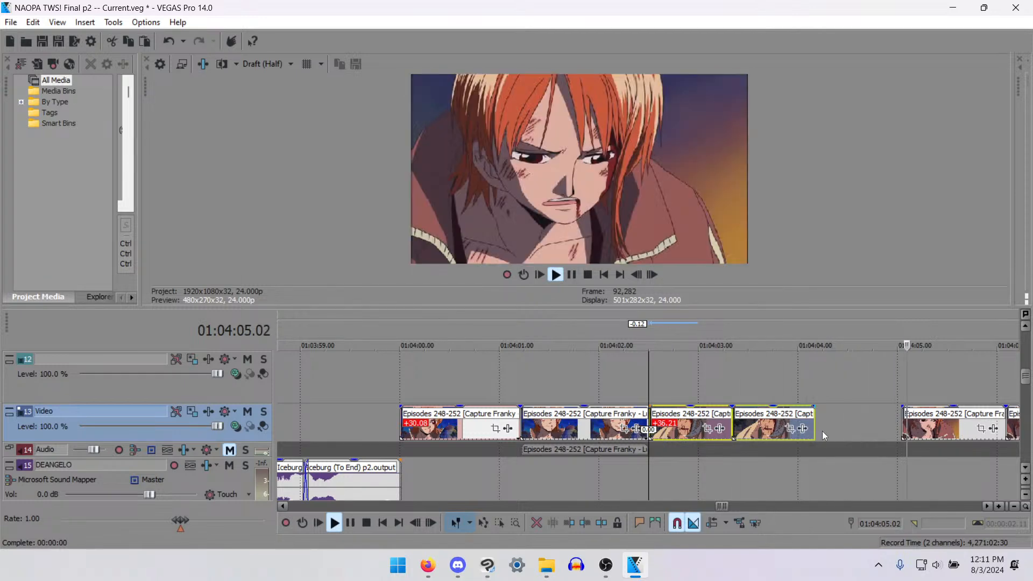
key("space")
- Add a copy of the second bandaged man clip directly behind it, filling the gap up to about 01:04:05.00
left_click(776, 426)
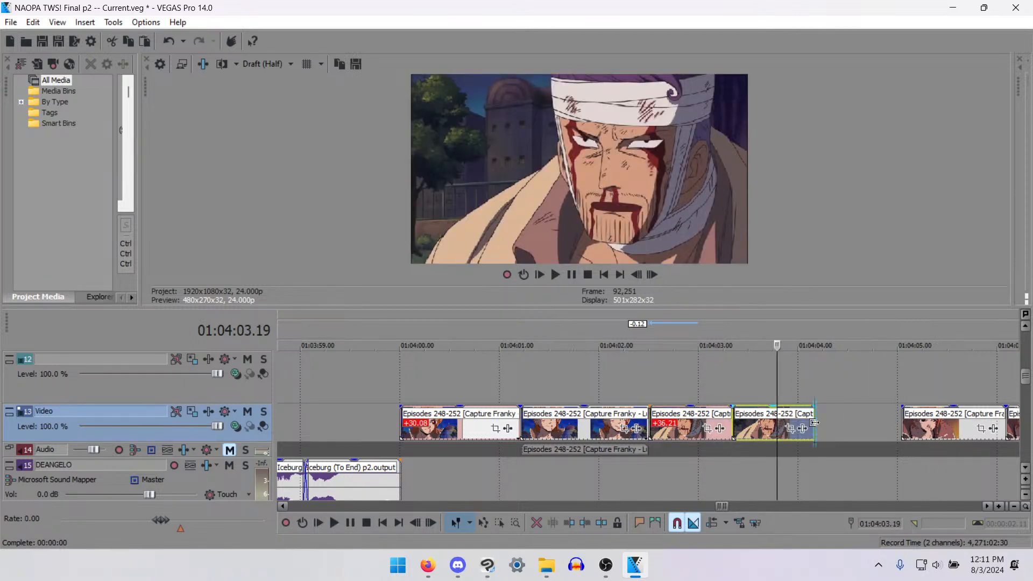
left_click(814, 423)
key("ctrl+v")
left_click_drag(814, 423, 804, 433)
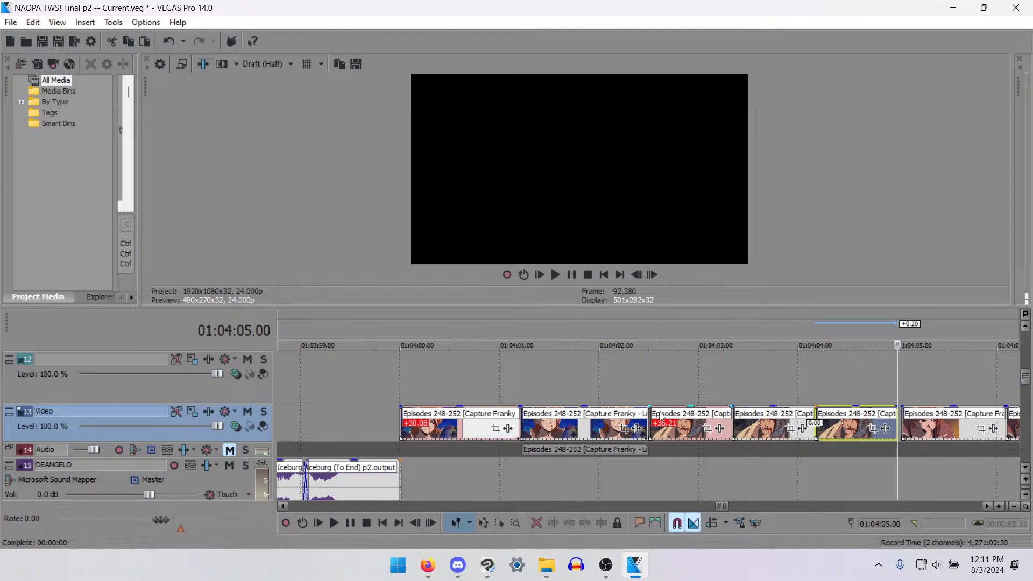
- Check the cuts around the three bandaged man clips and play the sequence from 01:04:01.16 to judge the timing
left_click(652, 430)
left_click(805, 380)
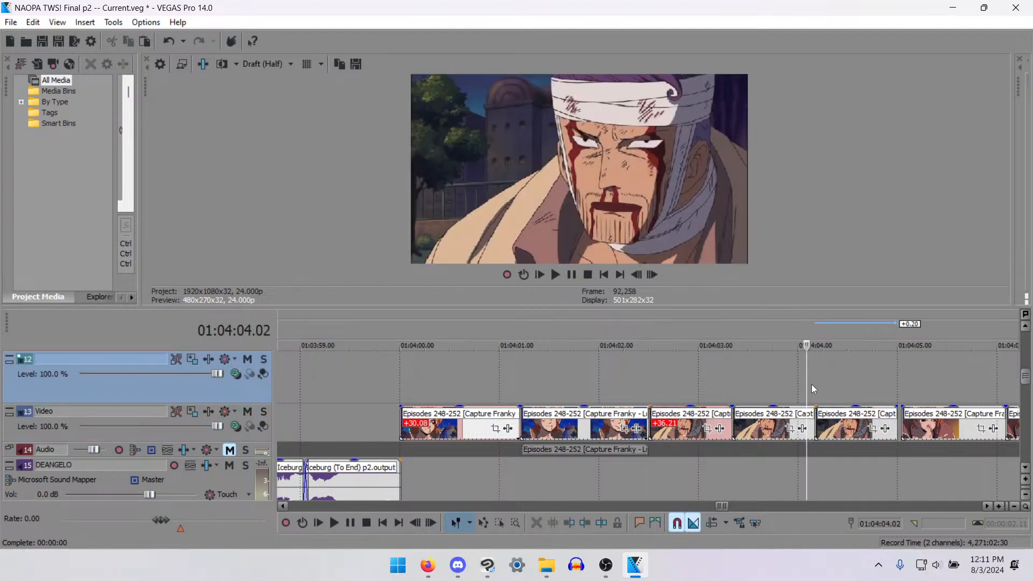
left_click(813, 385)
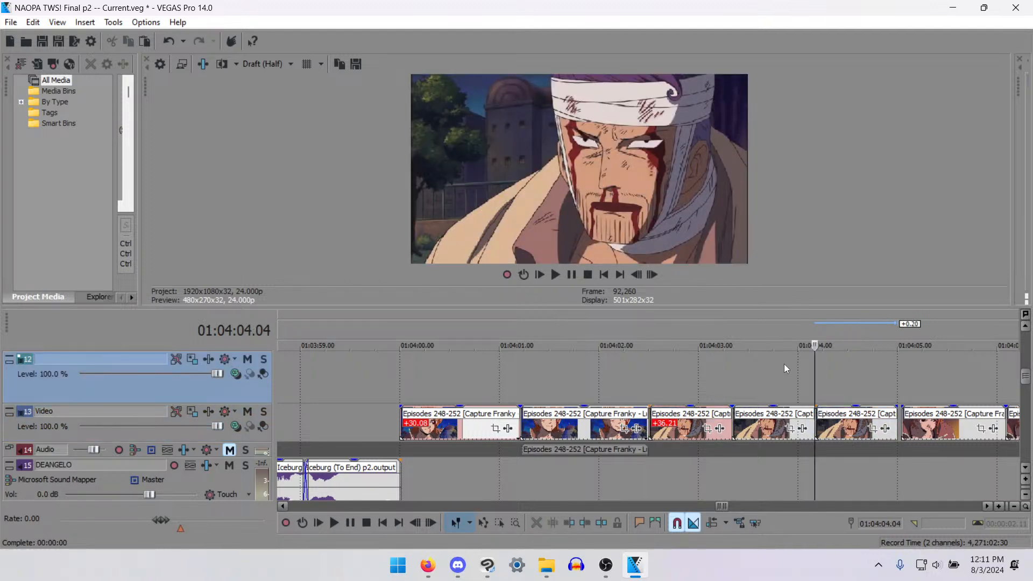
scroll(787, 371, "down", 2)
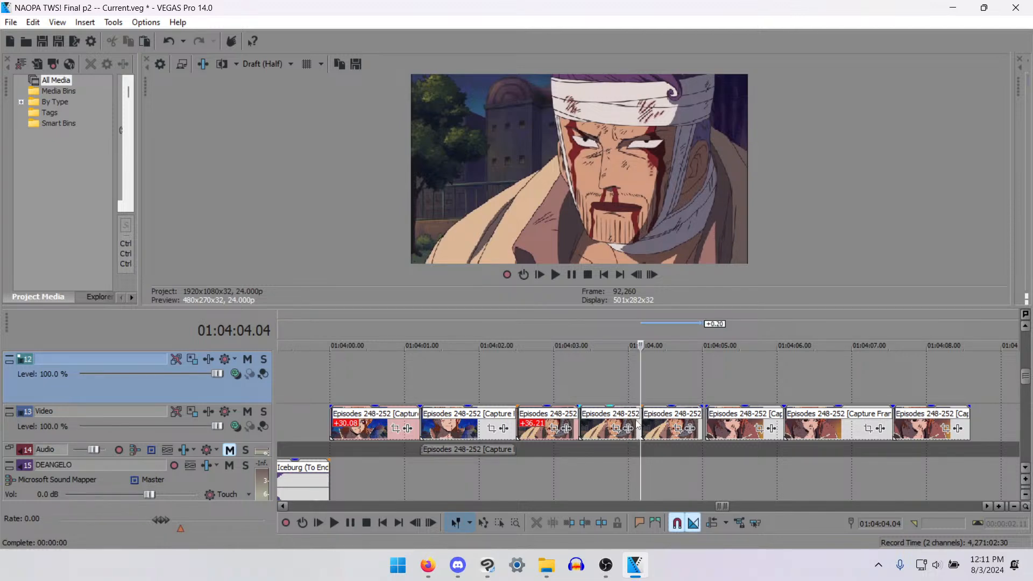
left_click(526, 431)
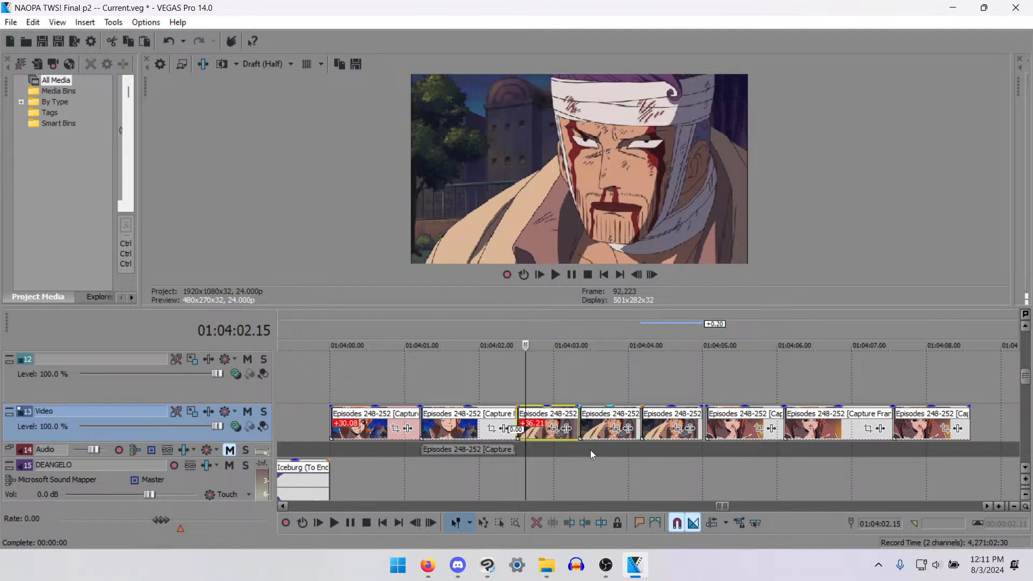
left_click(658, 422)
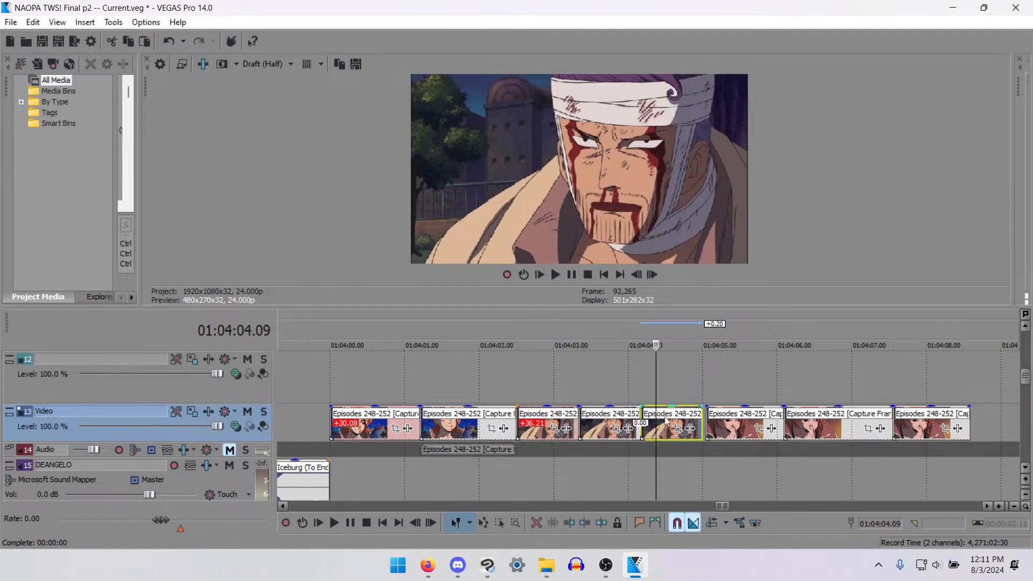
left_click(703, 423)
left_click(709, 426)
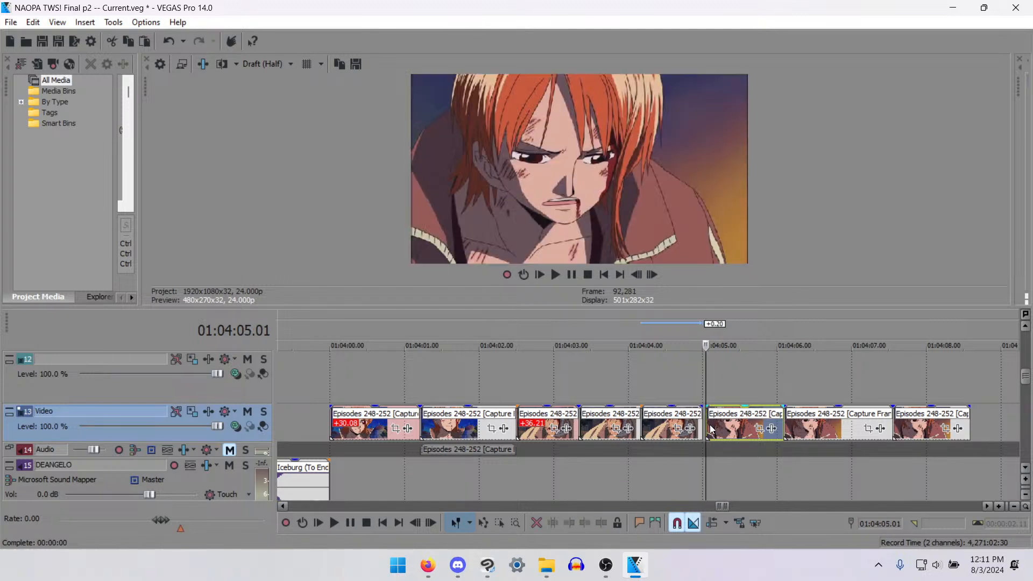
left_click(456, 423)
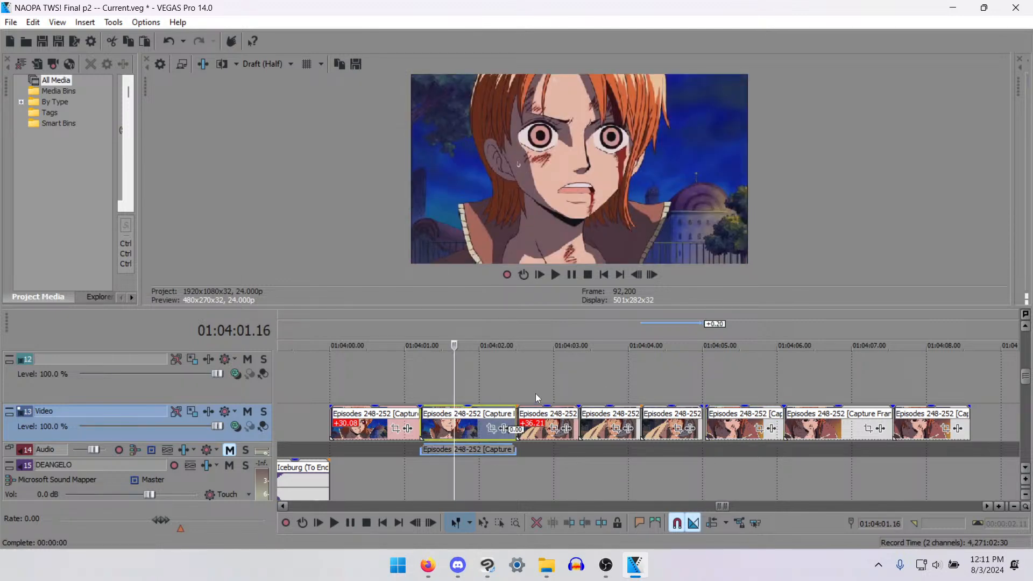
key("space")
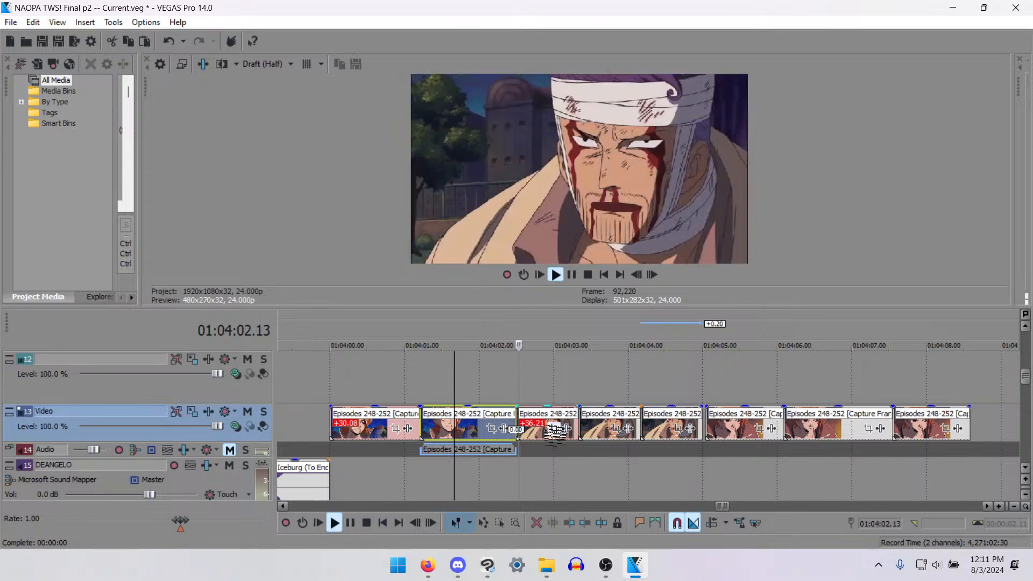
key("space")
- Delete the first two of the three bandaged man clips and play the remaining sequence from about 01:04:03.10
left_click(545, 419)
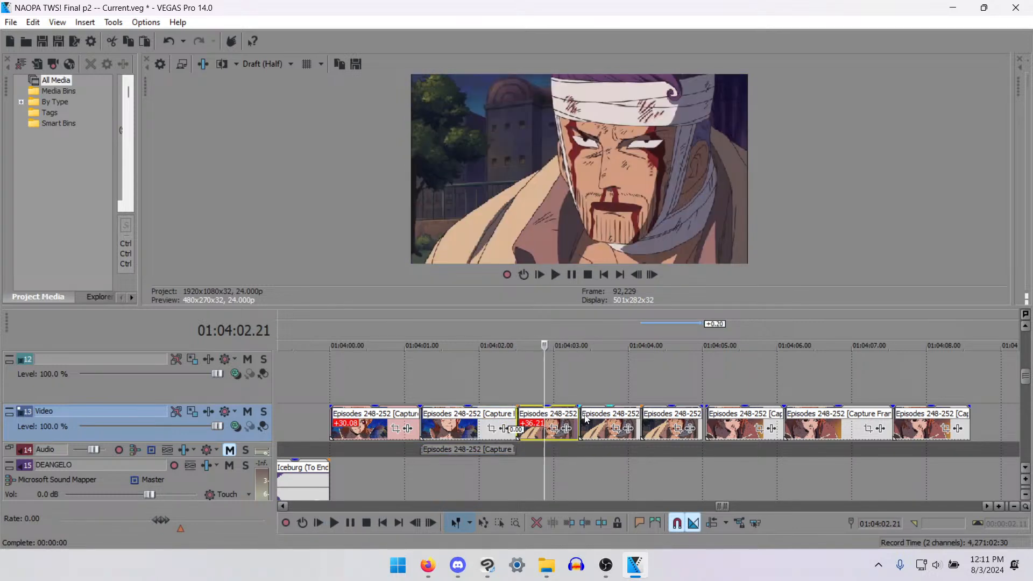
key("Delete")
left_click(580, 431)
key("Delete")
key("space")
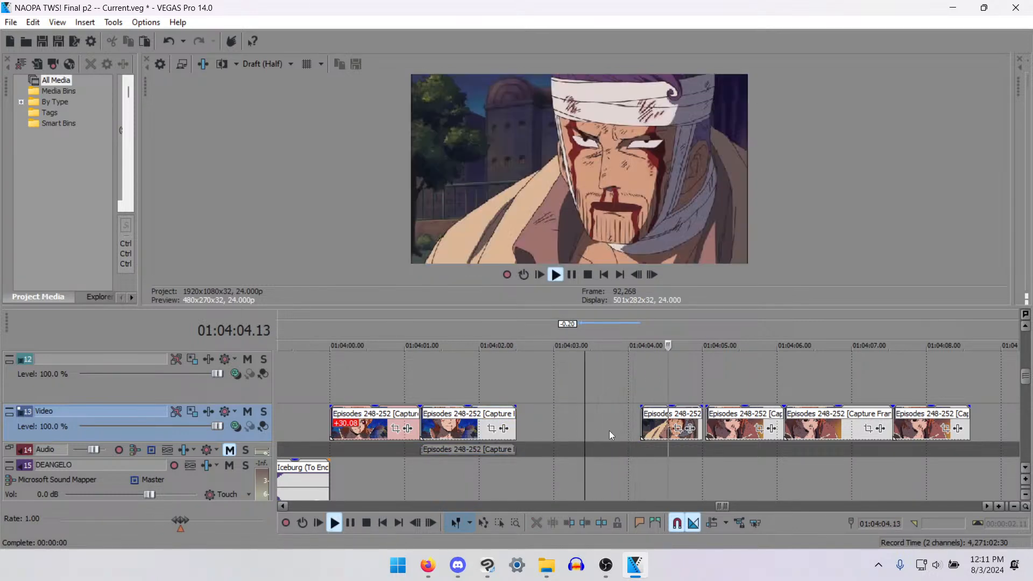
key("space")
- Move the remaining bandaged man clip 5 frames earlier and play it into the girl's next shot from 01:04:03.10
left_click_drag(664, 430, 648, 425)
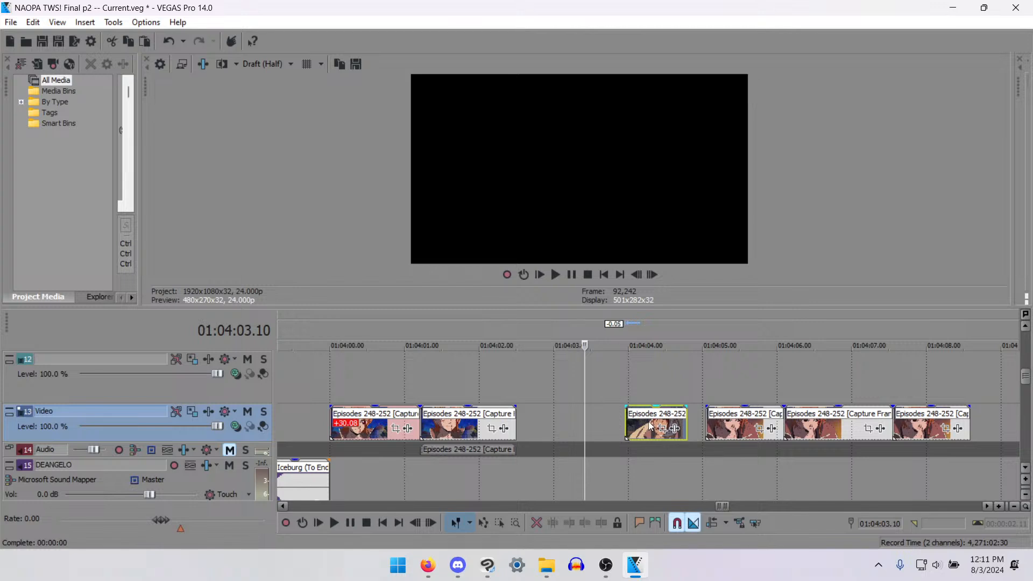
key("space")
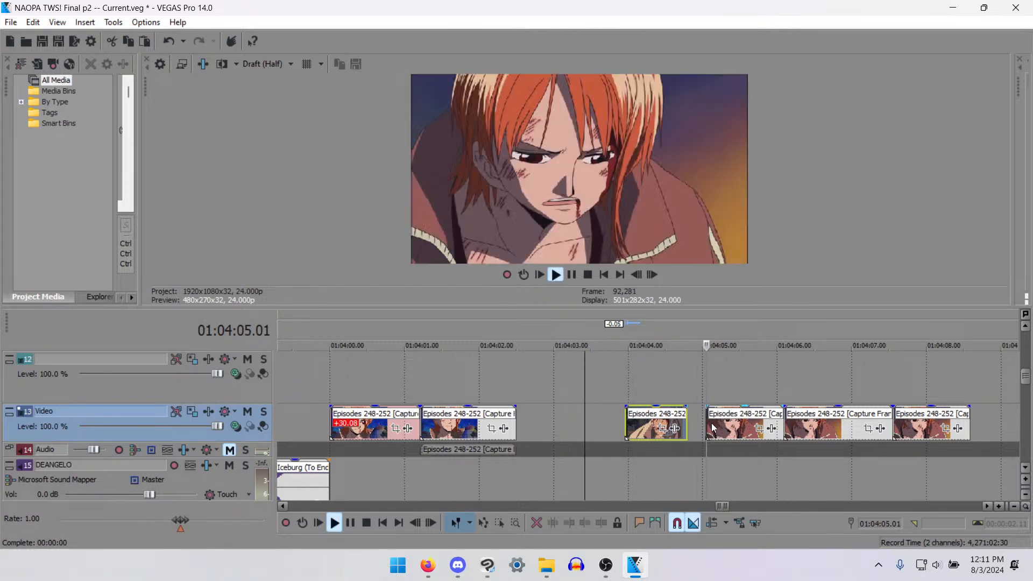
key("space")
- Move the orange-haired girl's three clips behind the bandaged man's shot 17 frames later and play from 01:04:03.10
scroll(761, 442, "down", 3)
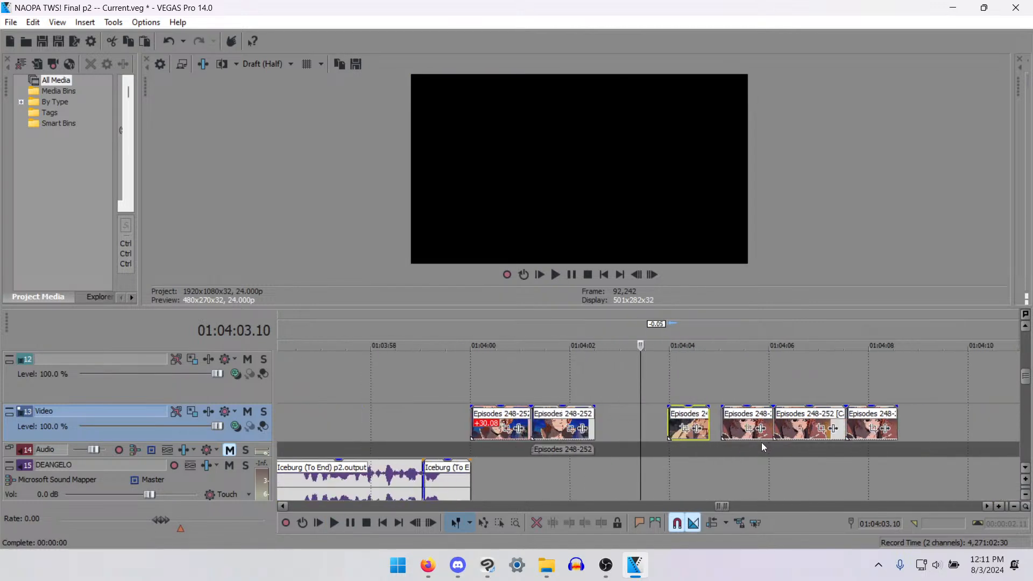
key("d")
left_click_drag(750, 392, 879, 443)
left_click_drag(796, 430, 831, 434)
key("space")
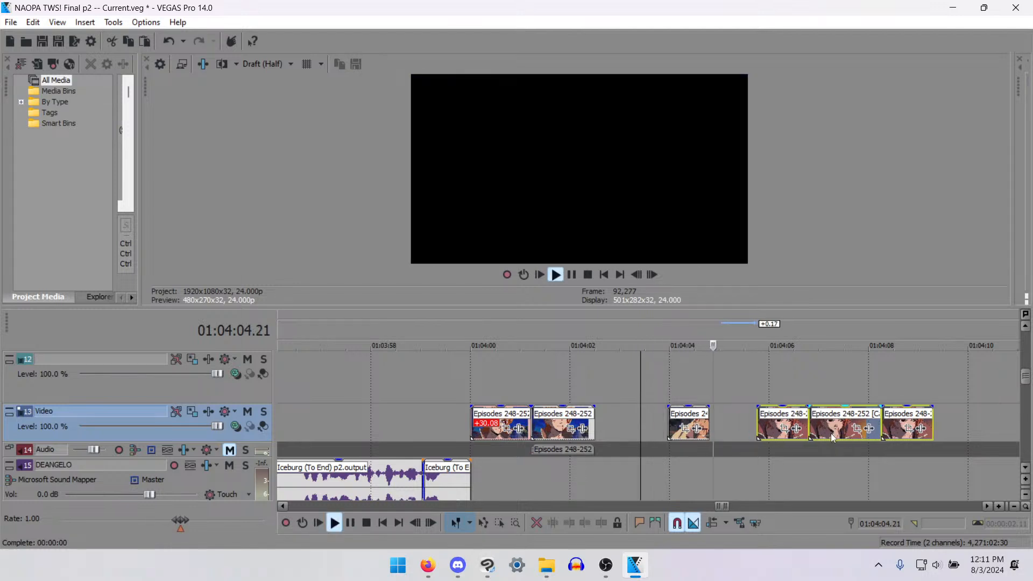
key("space")
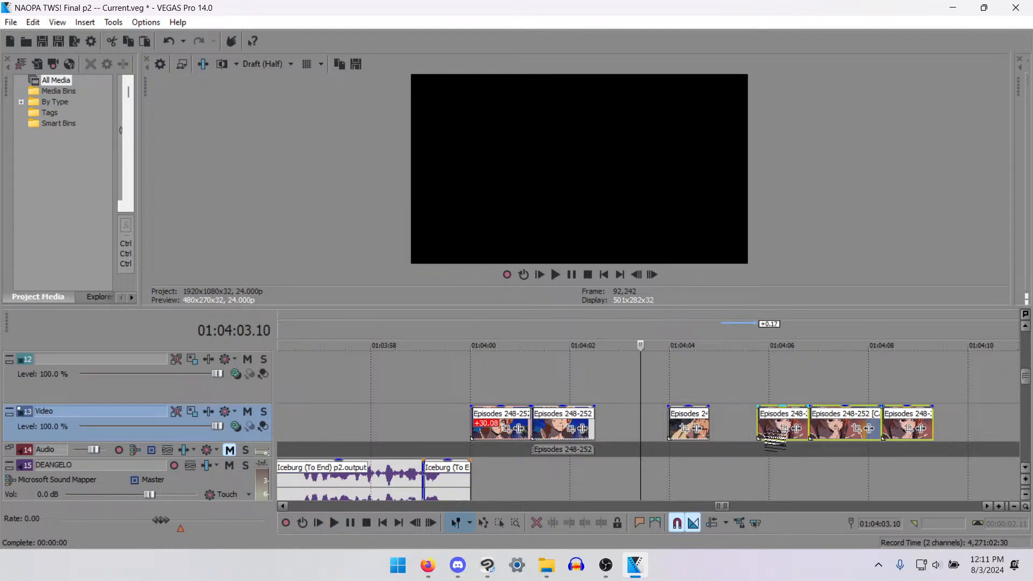
- Pull the orange-haired girl's three selected clips back by 4 frames and play the exchange again from 01:04:03.10
left_click_drag(768, 432, 760, 431)
key("space")
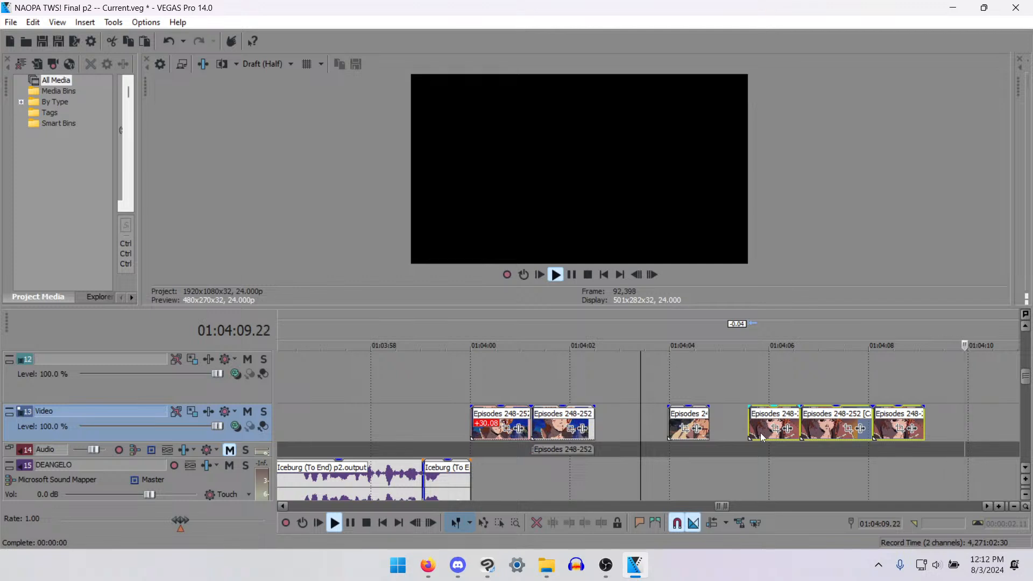
key("space")
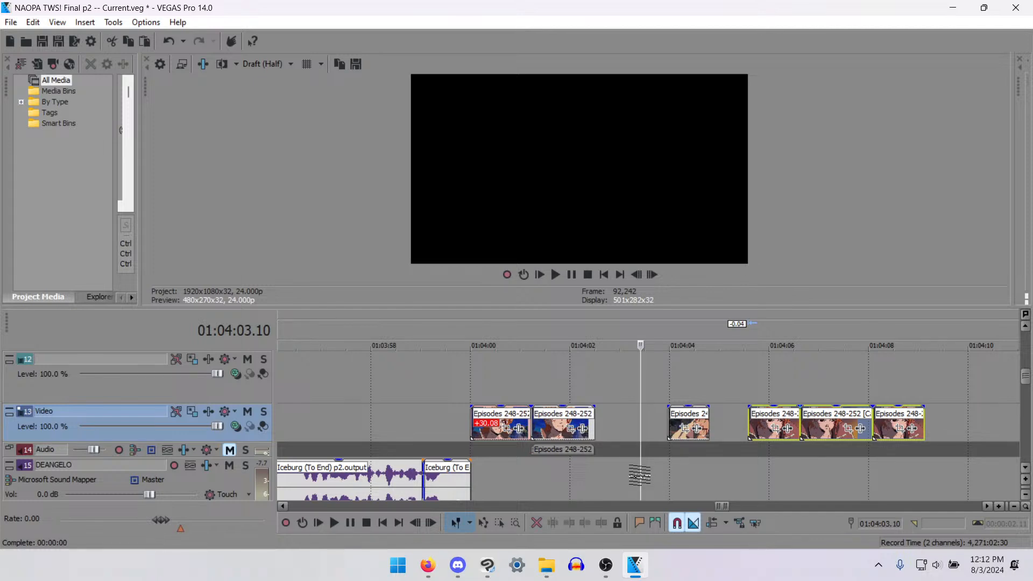
- Save the project and return to the earlier part of the scene at 01:03:25.03
scroll(454, 376, "down", 5)
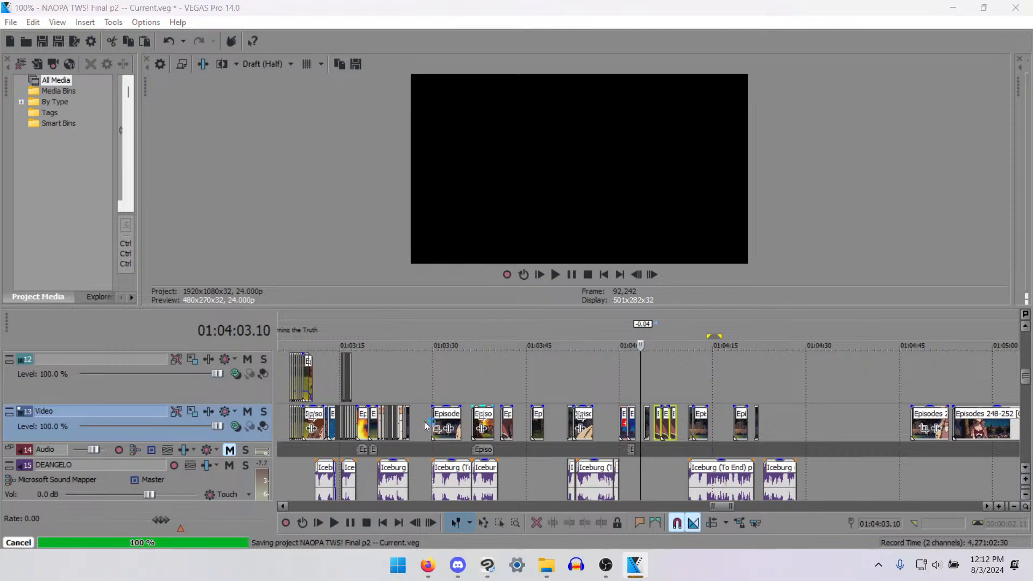
left_click(404, 377)
scroll(683, 430, "up", 4)
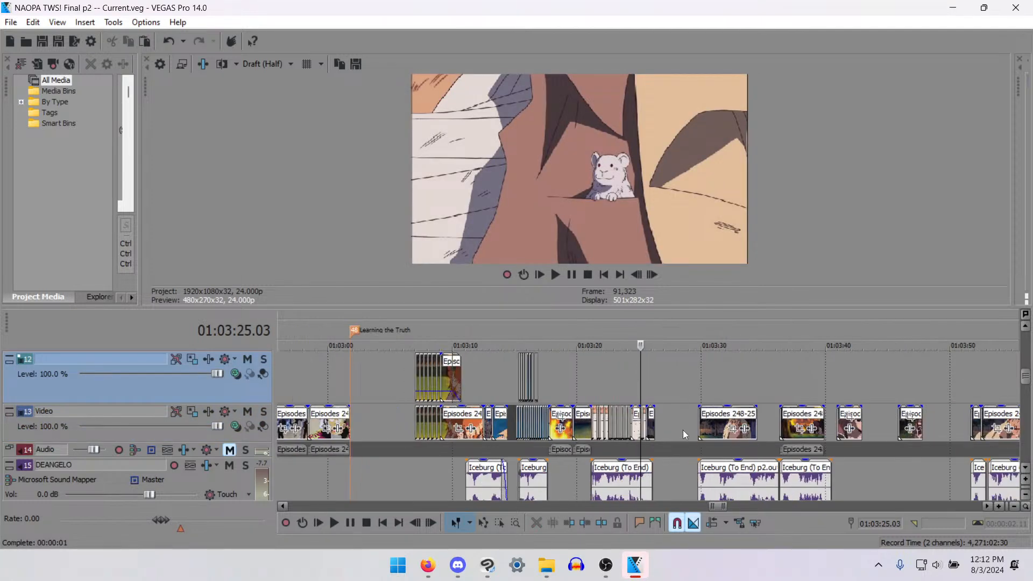
scroll(712, 421, "down", 4)
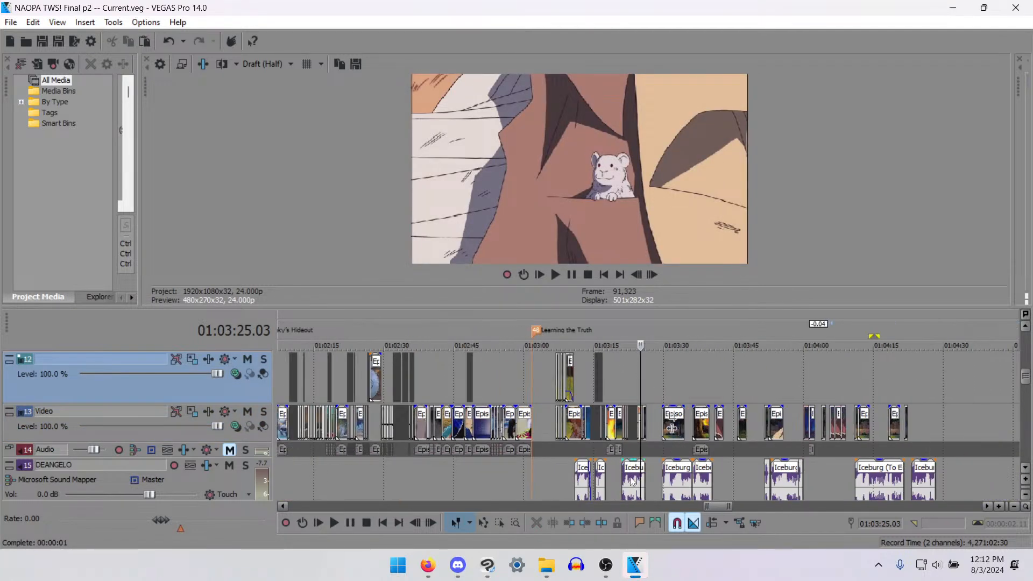
left_click(462, 568)
mouse_move(431, 565)
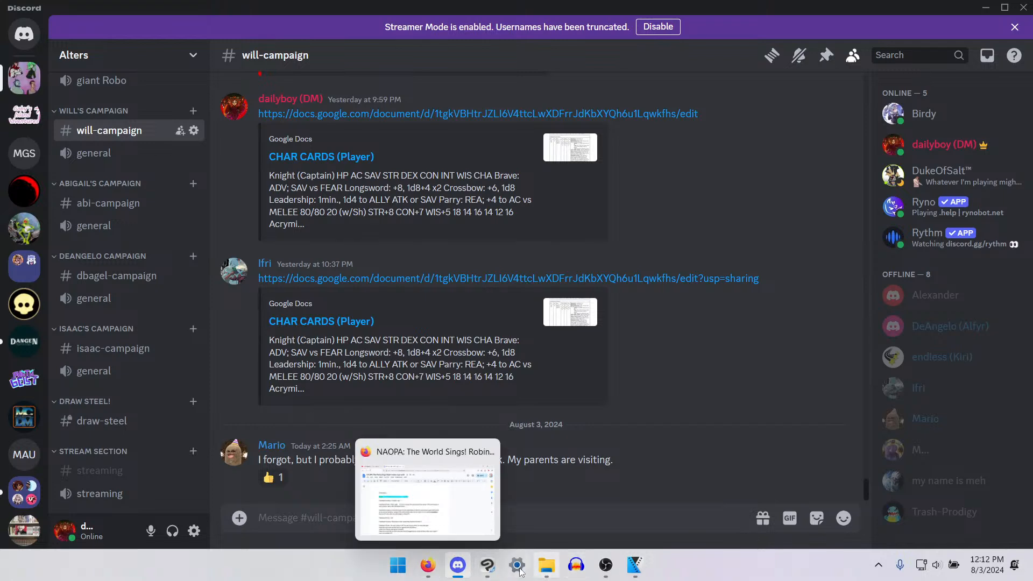
left_click(607, 571)
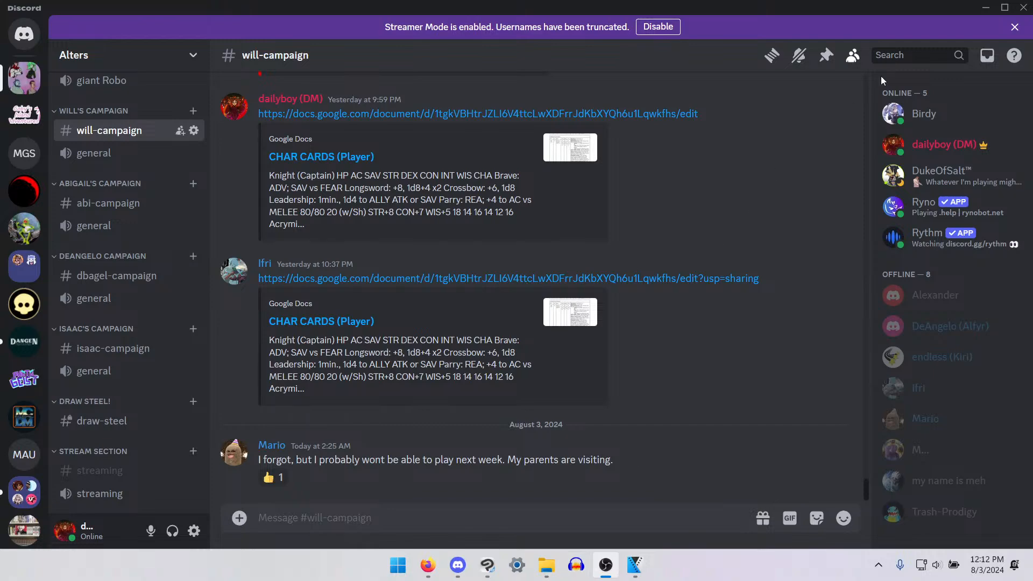
left_click(986, 8)
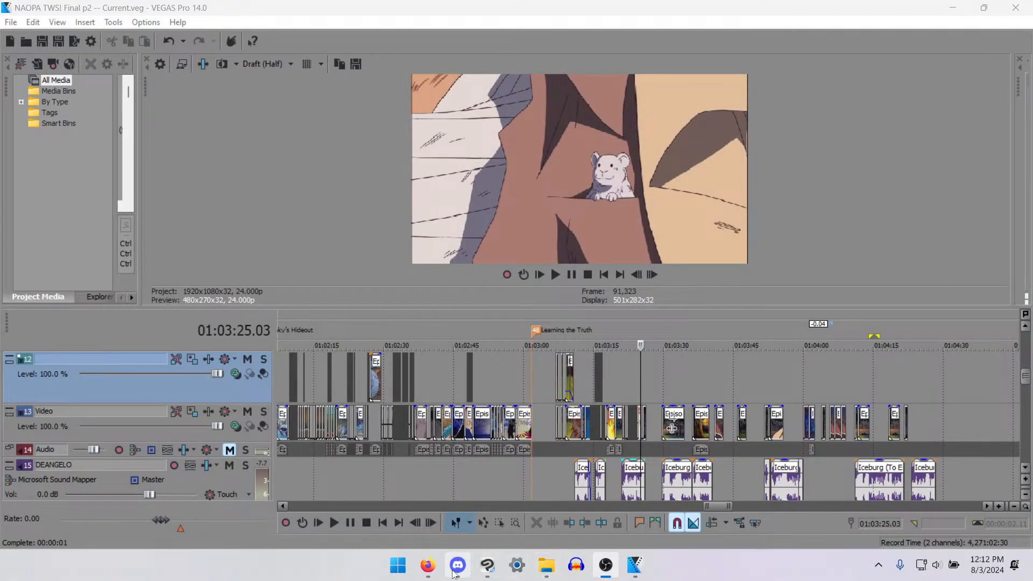
left_click(457, 565)
left_click_drag(728, 5, 1032, 143)
- Examine the clips and gaps between 01:03:24 and 01:03:33, and play the scene from about 01:03:35
left_click(651, 409)
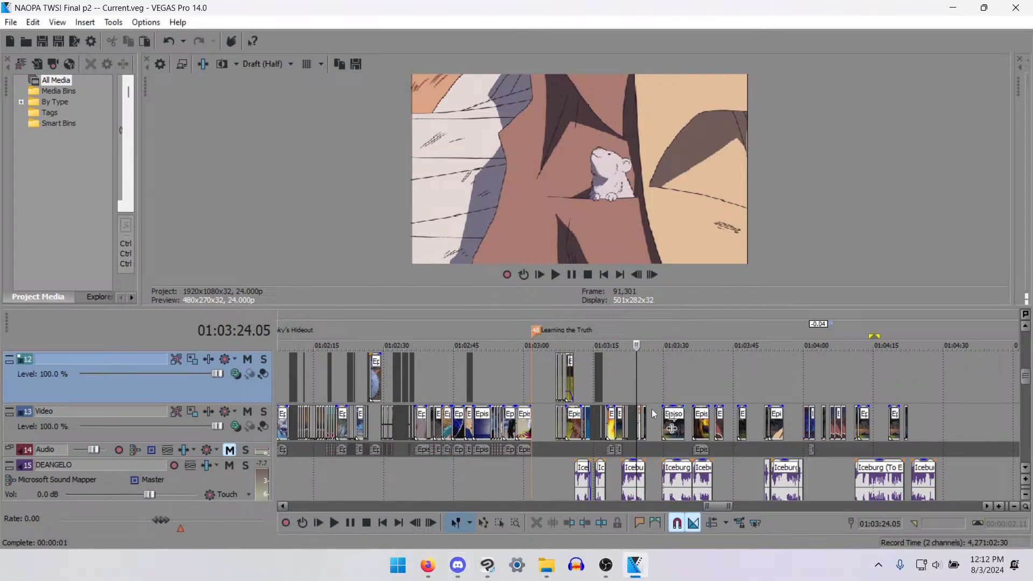
scroll(683, 447, "up", 5)
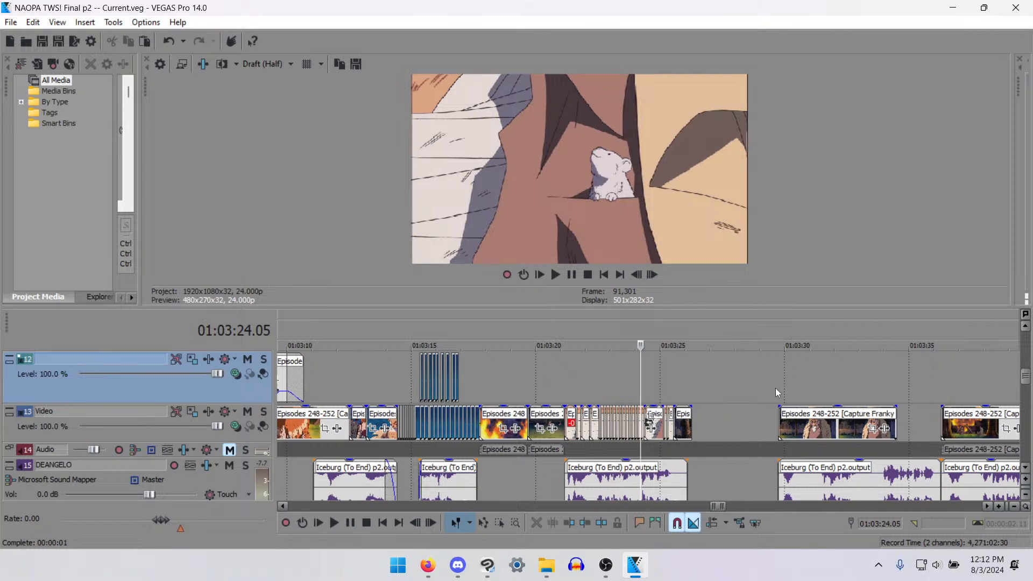
left_click(777, 389)
scroll(777, 422, "down", 3)
scroll(776, 422, "up", 4)
left_click(786, 398)
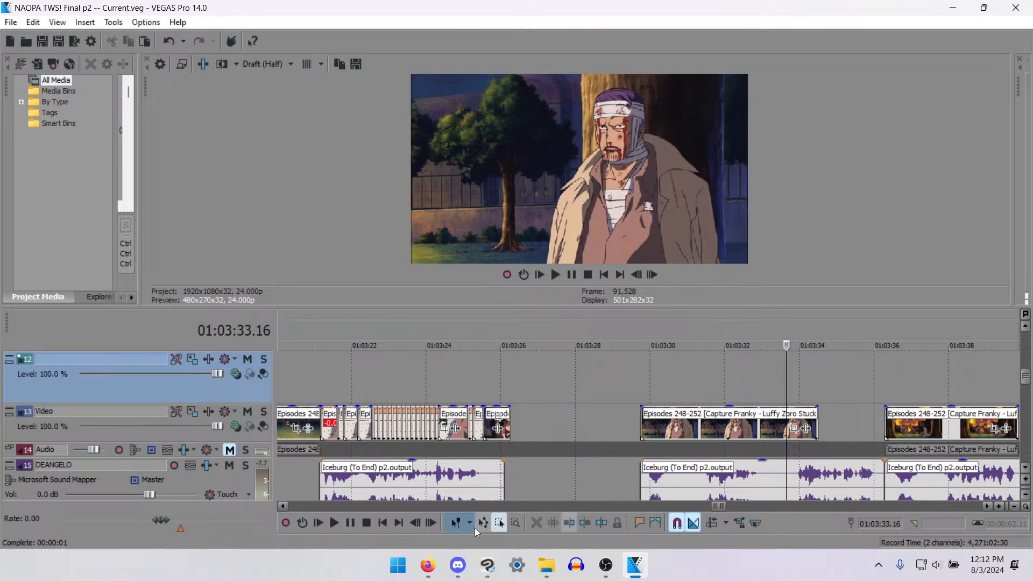
left_click(432, 568)
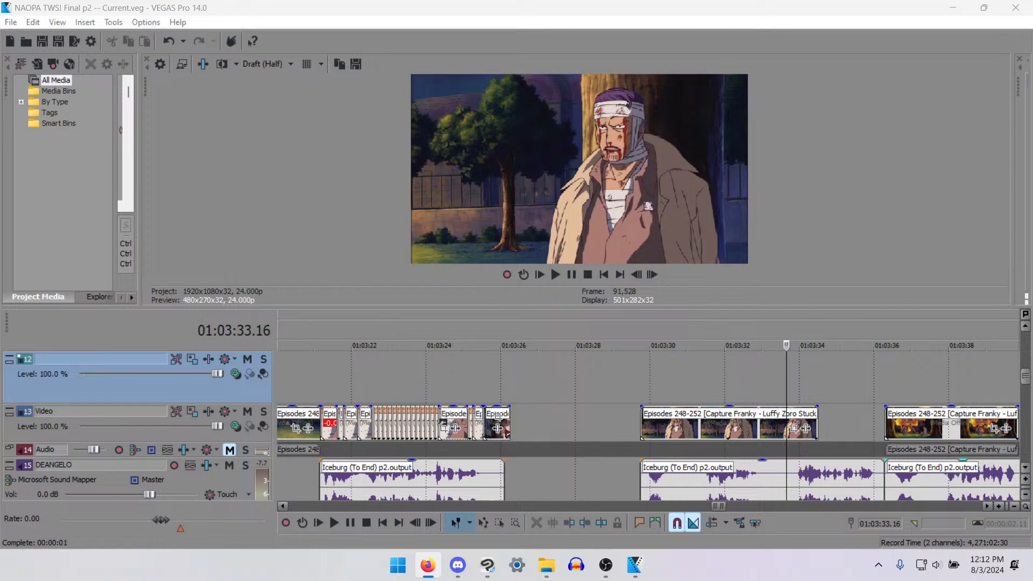
left_click(860, 424)
key("space")
scroll(870, 418, "down", 5)
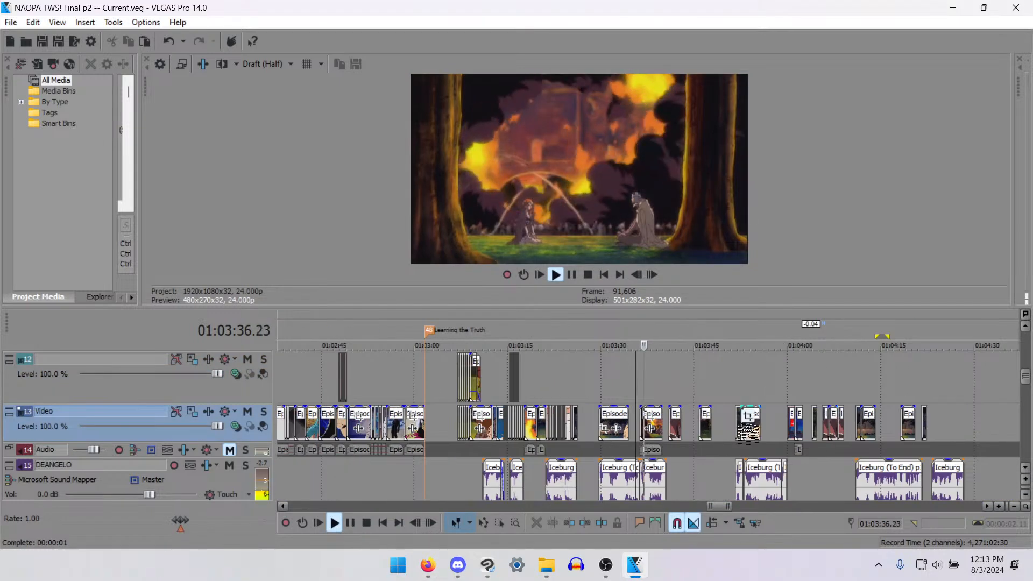
scroll(765, 454, "down", 2)
key("space")
- Play the scene briefly from 01:03:57.06, and review it from the bandaged man's clip at about 01:03:51 to past 01:04:20
left_click(731, 450)
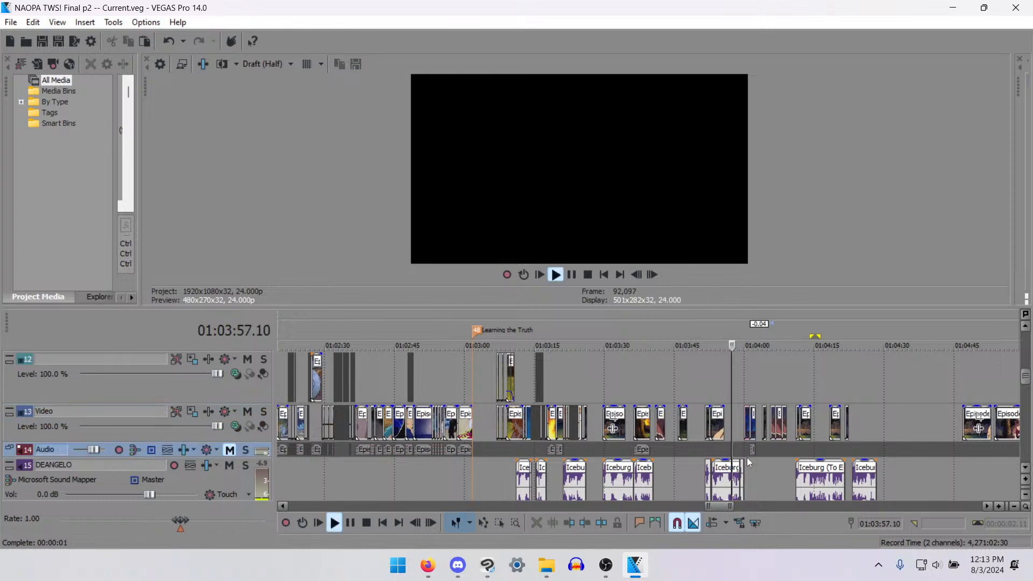
scroll(699, 430, "up", 6)
key("space")
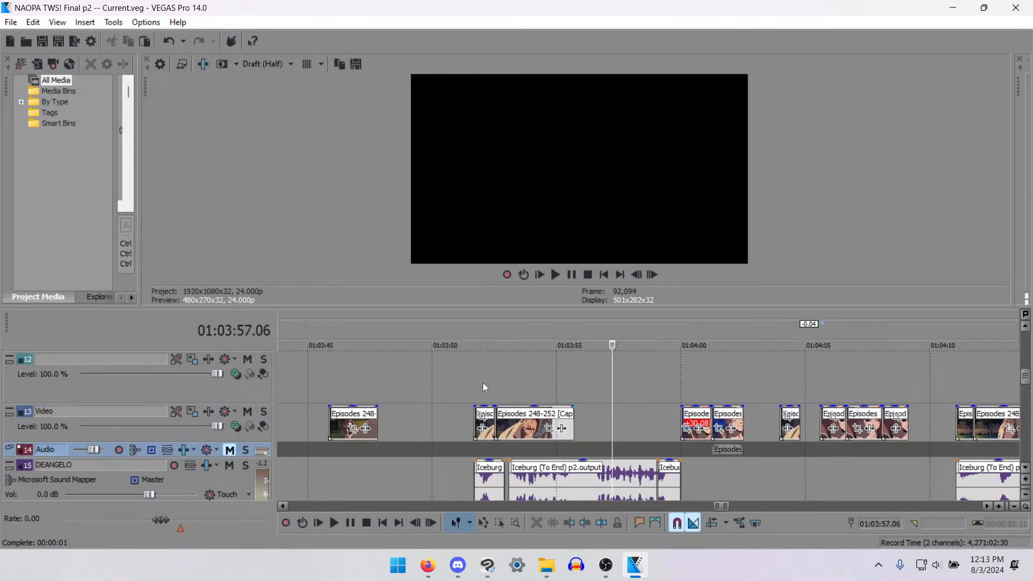
left_click(482, 383)
left_click(478, 380)
key("space")
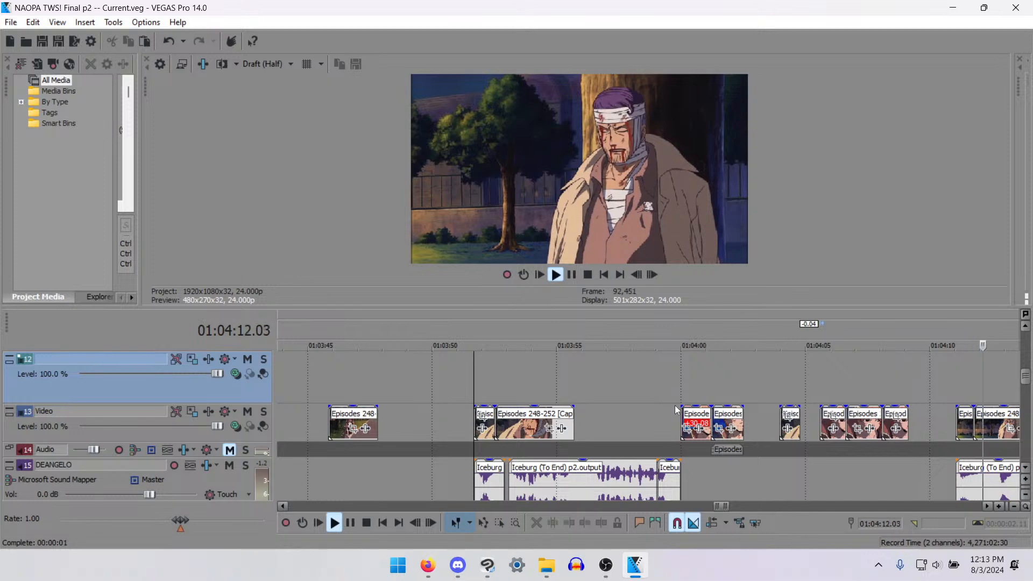
scroll(605, 368, "down", 2)
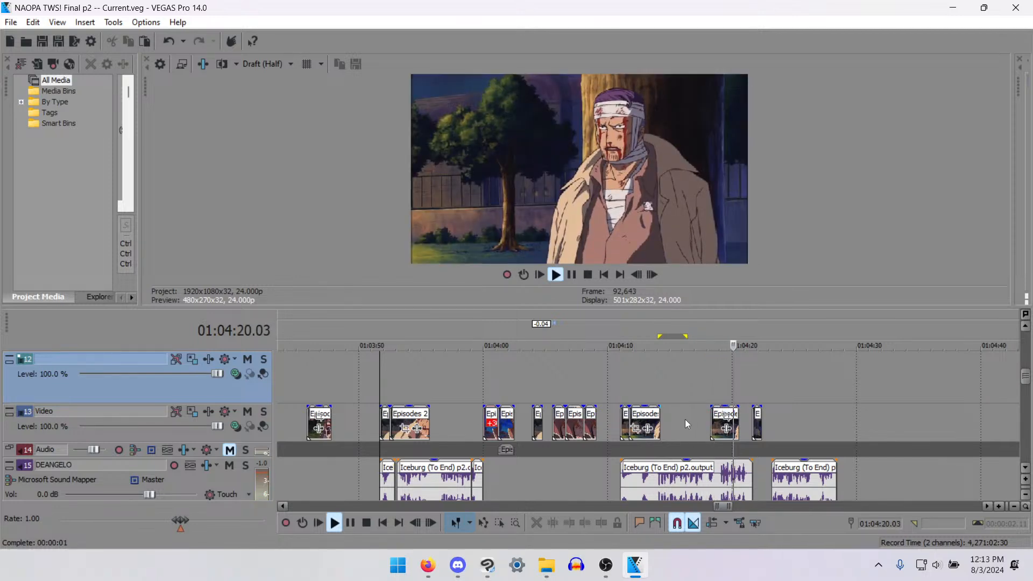
- Play the end of the exchange to 01:04:26.04, and check the source clips at 01:04:59.06 and 01:09:06.16
scroll(759, 453, "down", 2)
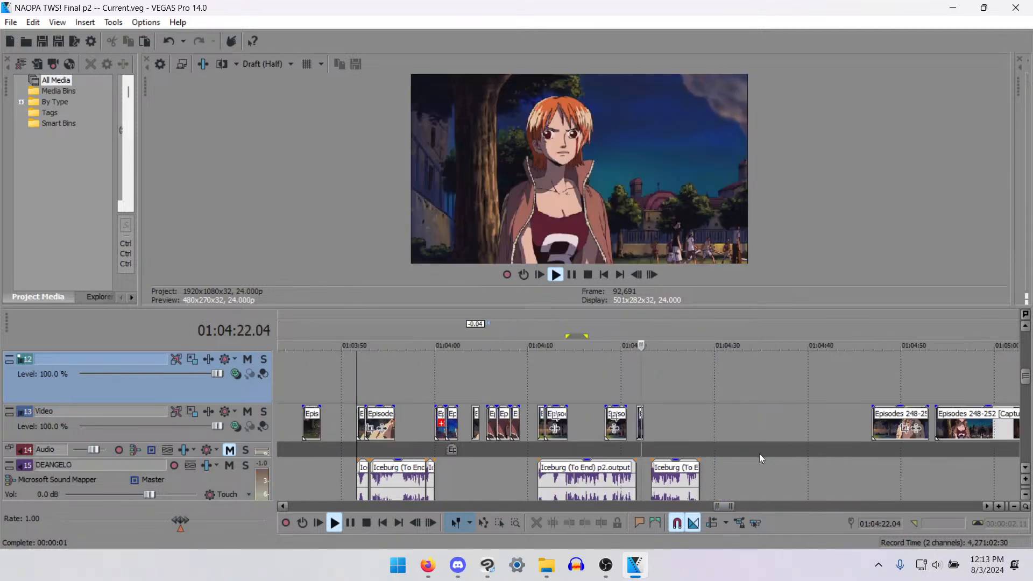
scroll(760, 454, "down", 3)
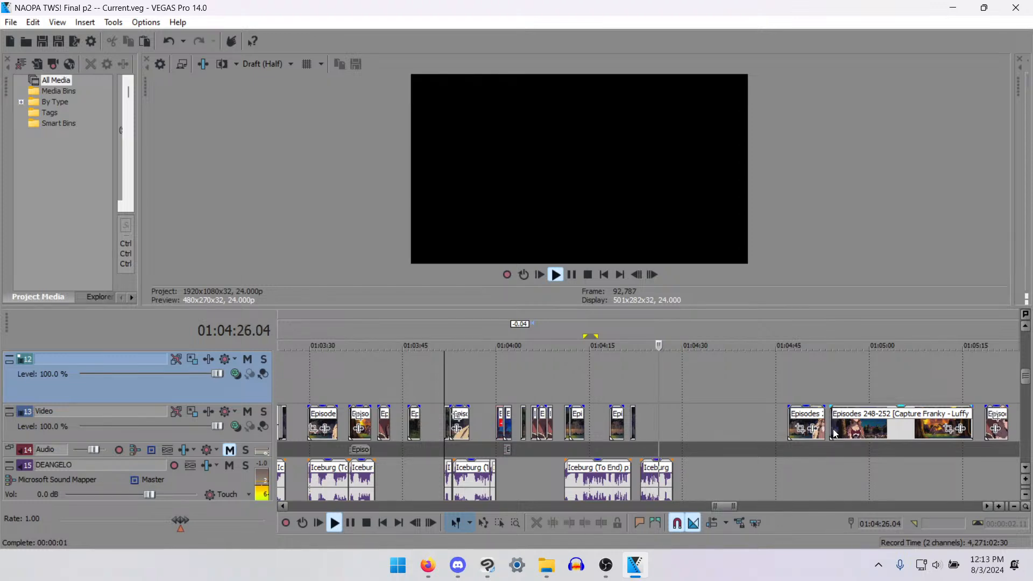
key("space")
left_click(865, 428)
scroll(746, 417, "down", 4)
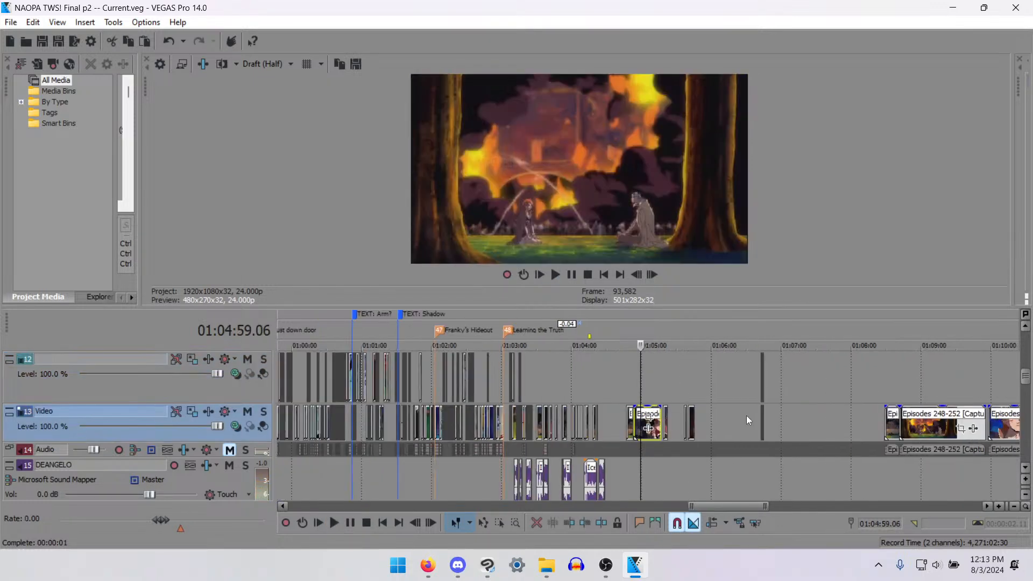
left_click(908, 429)
left_click(929, 426)
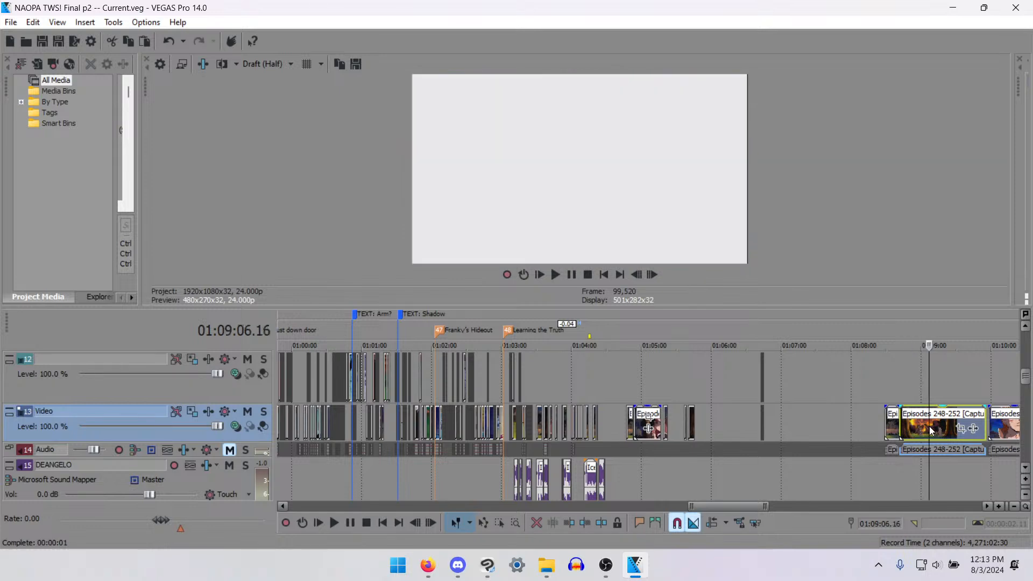
- Scan the unused source clips between 01:09:06 and 01:13:06 for where the tree conversation continues
key("Right")
key("Right")
key("Right")
key("Right")
key("Right")
key("Right")
key("Right")
key("Right")
key("Right")
key("Right")
key("Right")
key("Right")
scroll(928, 426, "down", 3)
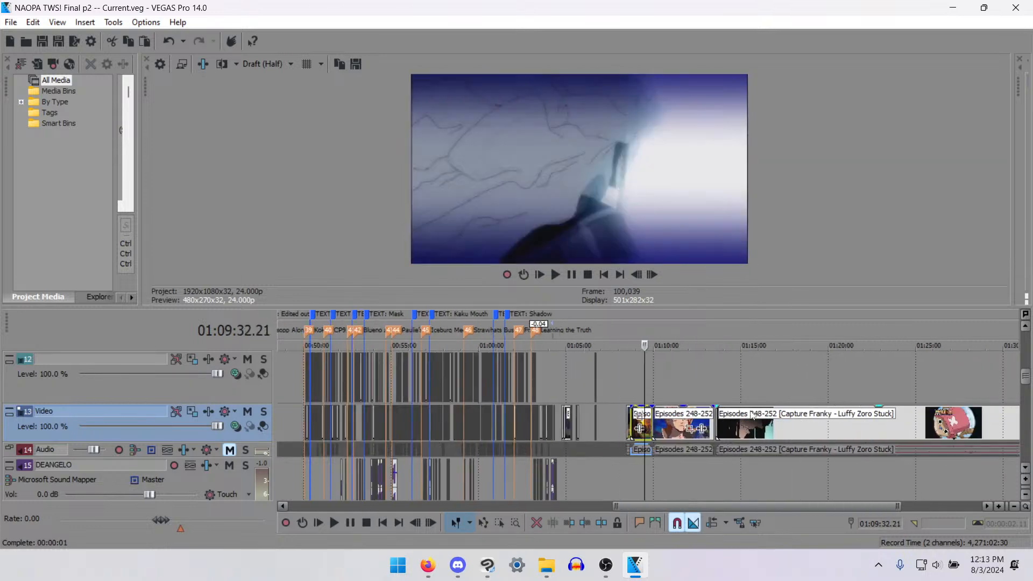
key("Right")
key("Right")
key("Right")
key("Right")
key("Right")
key("Right")
left_click(678, 430)
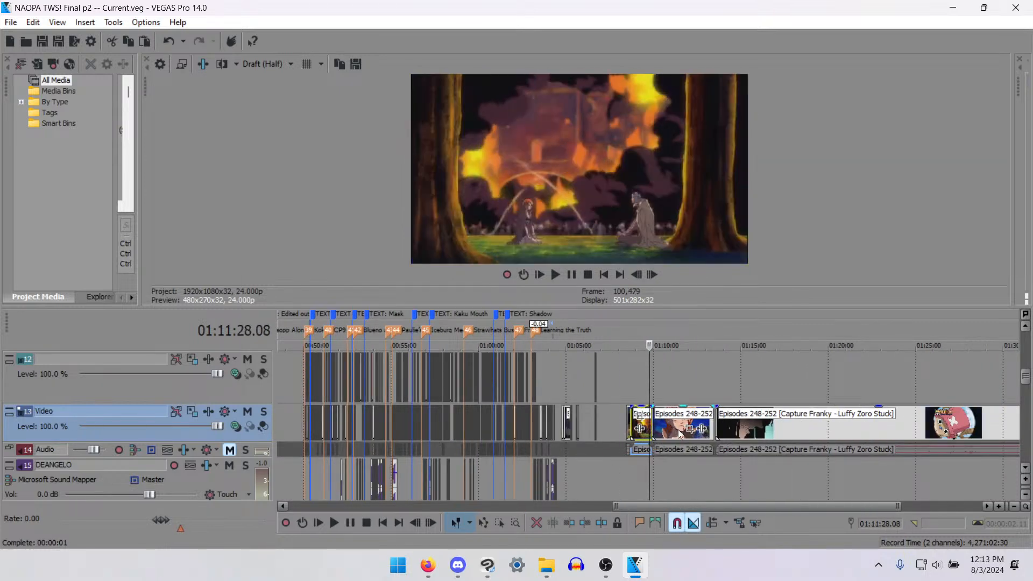
key("Right")
key("Right")
key("Right")
key("Right")
key("Right")
key("Right")
key("Right")
key("Right")
key("Right")
key("Right")
key("Right")
key("Right")
key("Right")
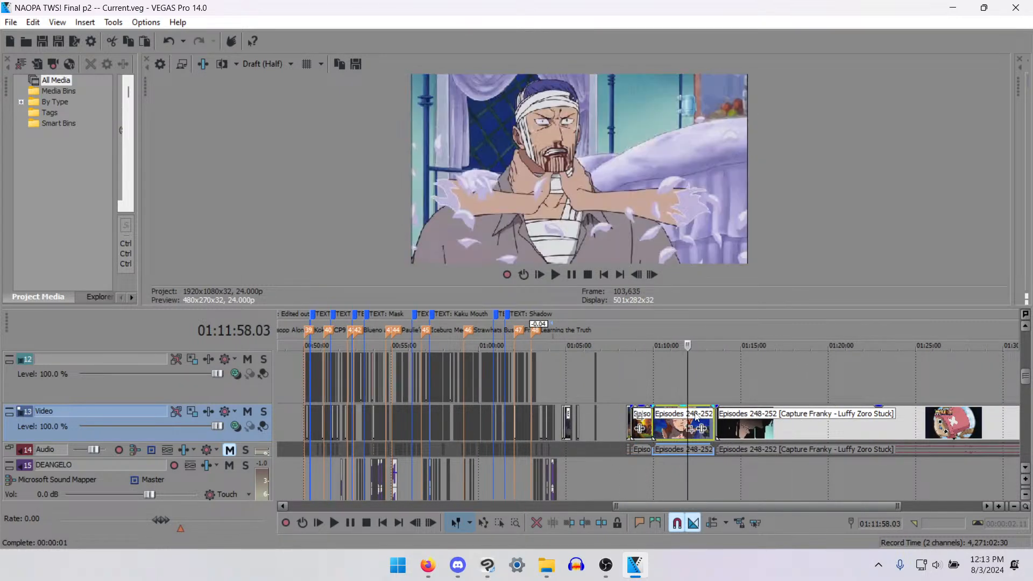
key("Right")
key("Right")
key("Right")
key("Right")
key("Right")
key("Right")
key("Right")
key("Right")
key("Right")
key("Right")
key("Right")
key("Right")
scroll(694, 420, "up", 4)
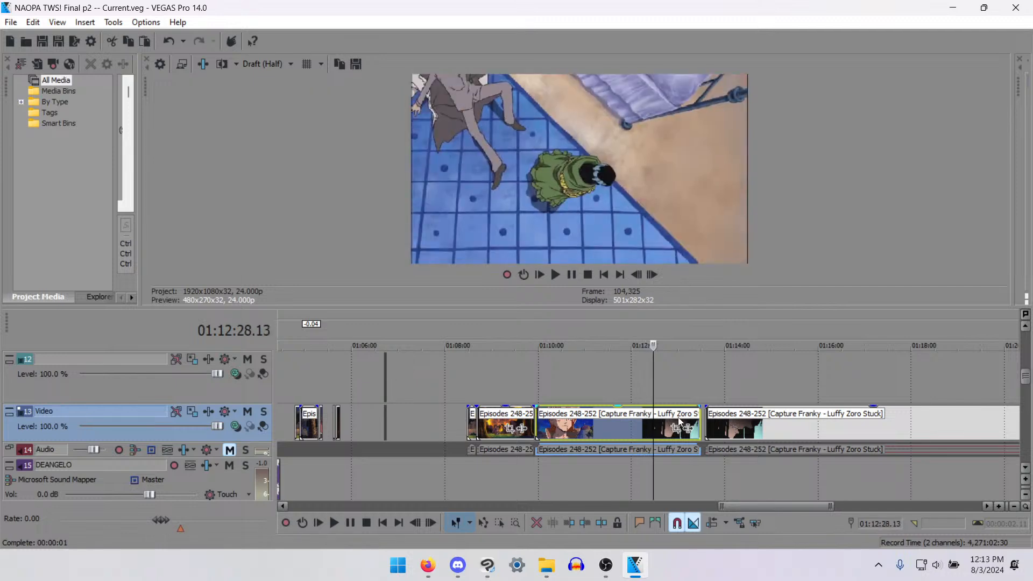
key("Right")
key("Right")
key("Right")
key("Right")
key("Right")
key("Right")
key("Right")
key("Right")
key("Right")
key("Right")
key("Right")
key("Right")
key("Right")
key("Right")
key("Right")
key("Right")
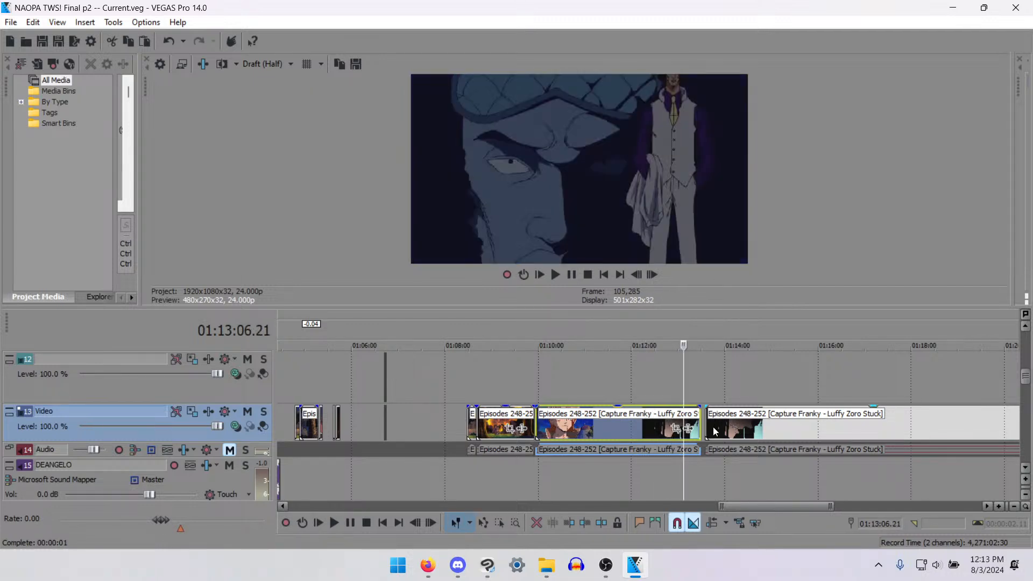
- Step through the last long source clip from 01:13:55.08 to the end of the bedroom flashback
left_click(720, 431)
key("space")
key("space")
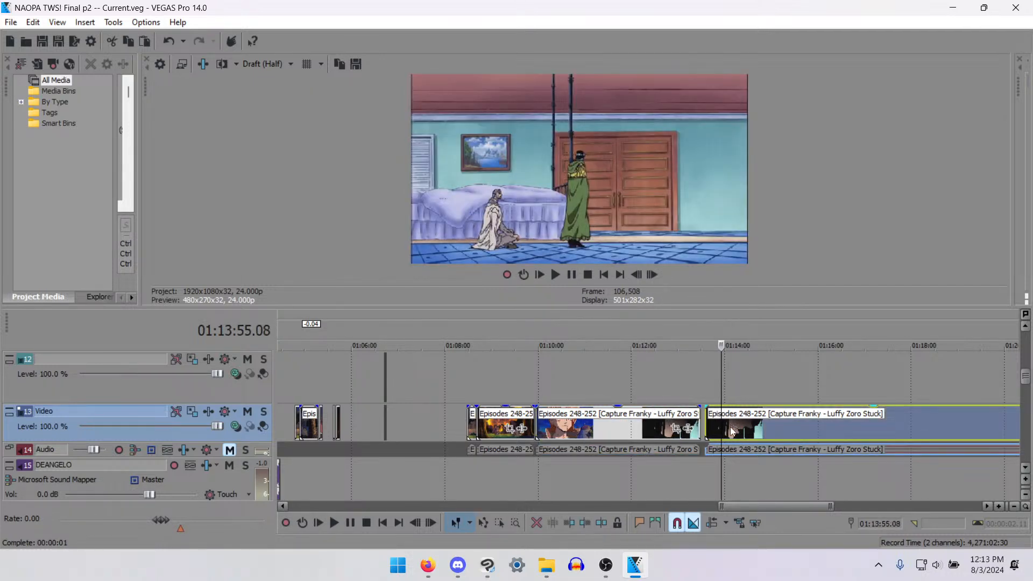
key("Left")
key("Left")
key("Left")
key("Left")
key("Left")
key("Left")
key("Left")
key("Left")
key("Left")
key("Left")
key("Right")
key("Right")
key("Right")
key("Right")
key("Right")
key("Right")
key("Right")
key("Right")
key("Right")
key("Right")
key("Right")
key("Right")
key("Right")
key("Right")
key("Right")
key("Right")
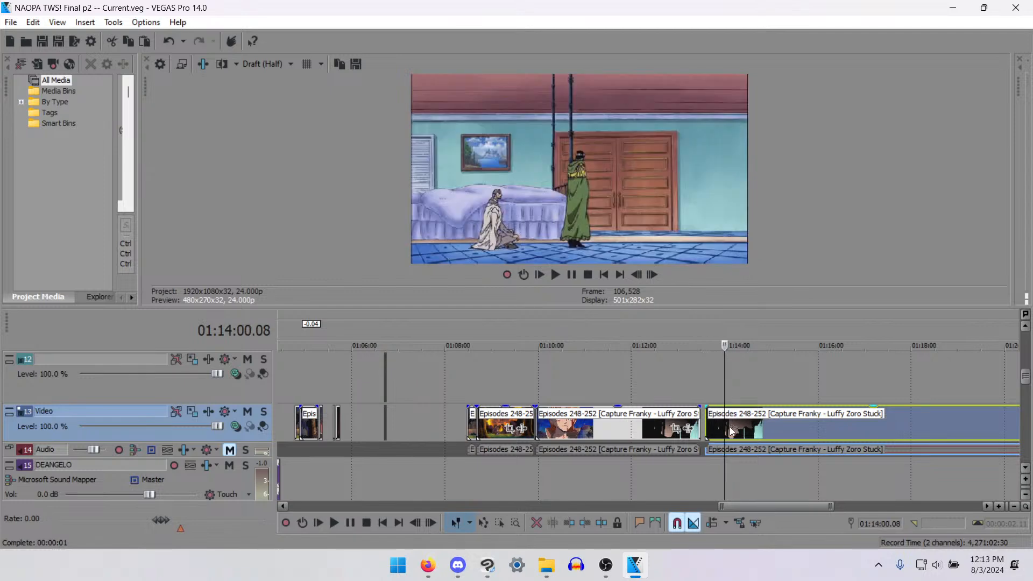
key("Right")
key("Right")
key("Right")
key("Right")
key("Right")
key("Right")
key("Right")
key("Right")
key("Right")
key("Right")
key("Right")
key("Right")
key("Right")
key("Right")
key("Right")
key("Right")
key("Right")
key("Right")
key("Right")
key("Right")
key("Right")
key("Right")
key("Right")
key("Right")
key("Right")
key("Right")
key("Right")
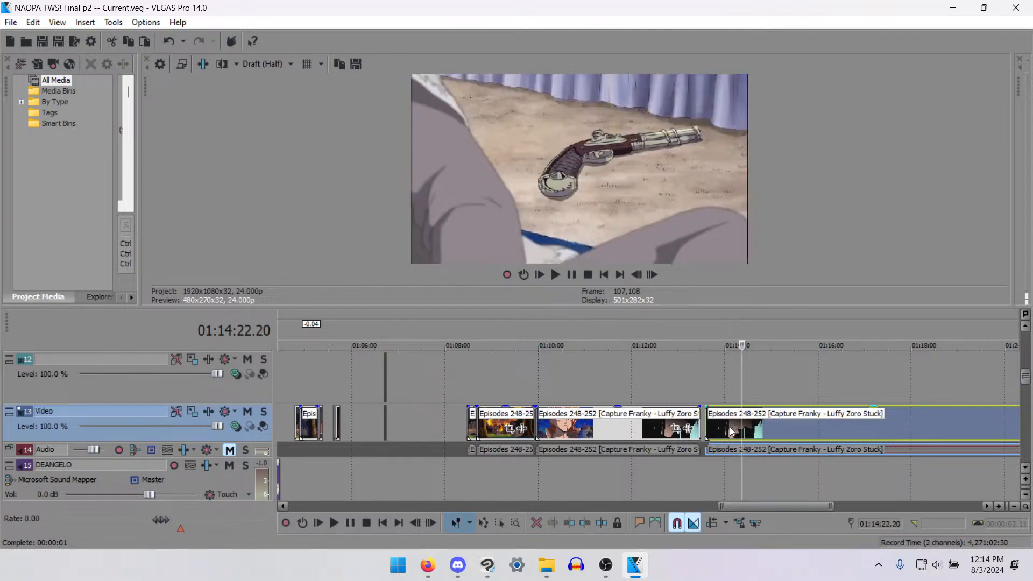
key("Right")
key("Right")
key("Right")
key("Right")
key("Right")
key("Right")
key("Right")
key("Right")
key("Right")
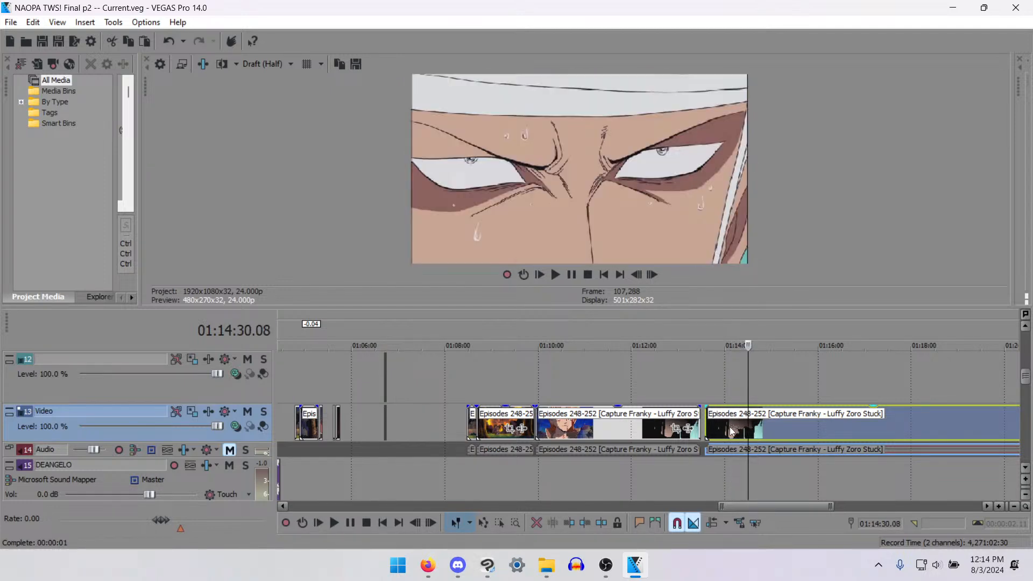
key("Right")
key("Right")
key("Right")
key("Right")
key("Right")
key("Right")
key("Right")
key("Right")
key("Right")
key("Right")
key("Right")
key("Right")
key("Right")
key("Right")
key("Right")
key("Right")
key("Right")
key("Right")
key("Right")
key("Right")
key("Right")
key("Right")
key("Right")
key("Right")
key("Right")
key("Right")
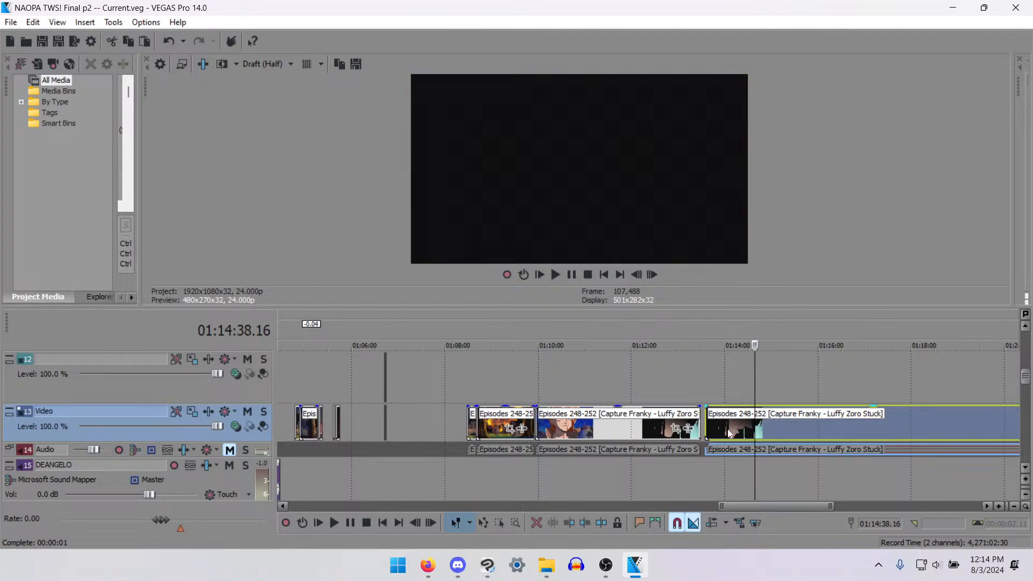
- Split the last long source clip and its audio at about 01:14:38, at the cut to black after the pistol close-up
key("Left")
key("Left")
key("Left")
key("Left")
key("Left")
key("Left")
key("Left")
key("Left")
key("Left")
key("Left")
key("Left")
key("Left")
key("Left")
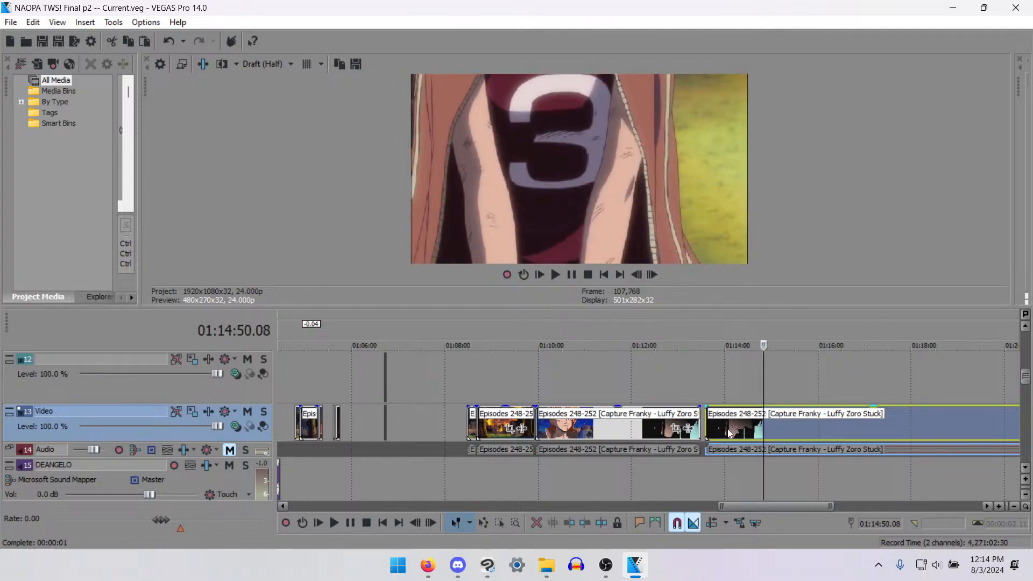
key("Left")
key("Left")
key("Left")
key("Left")
key("Left")
key("Left")
key("Left")
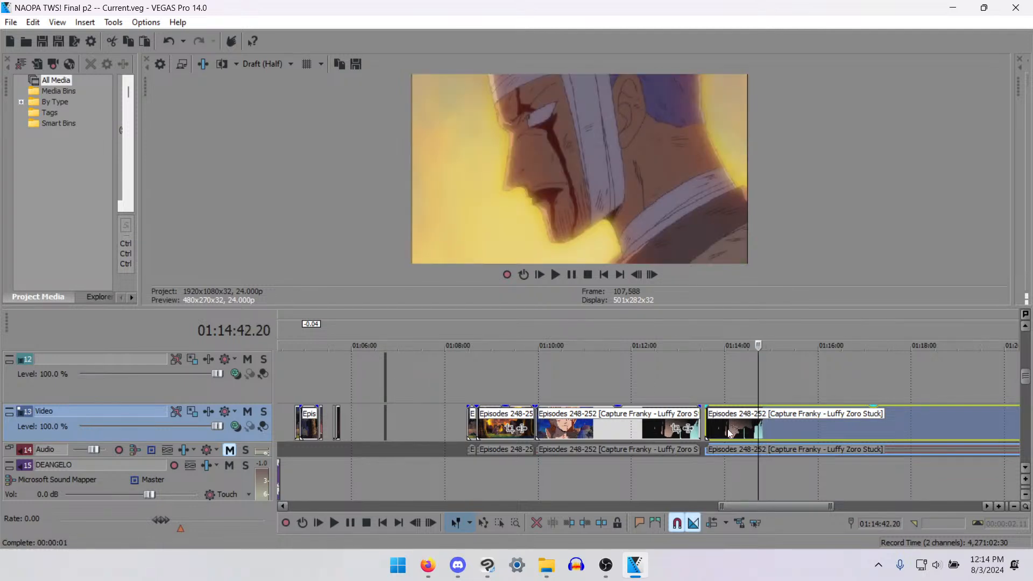
key("Left")
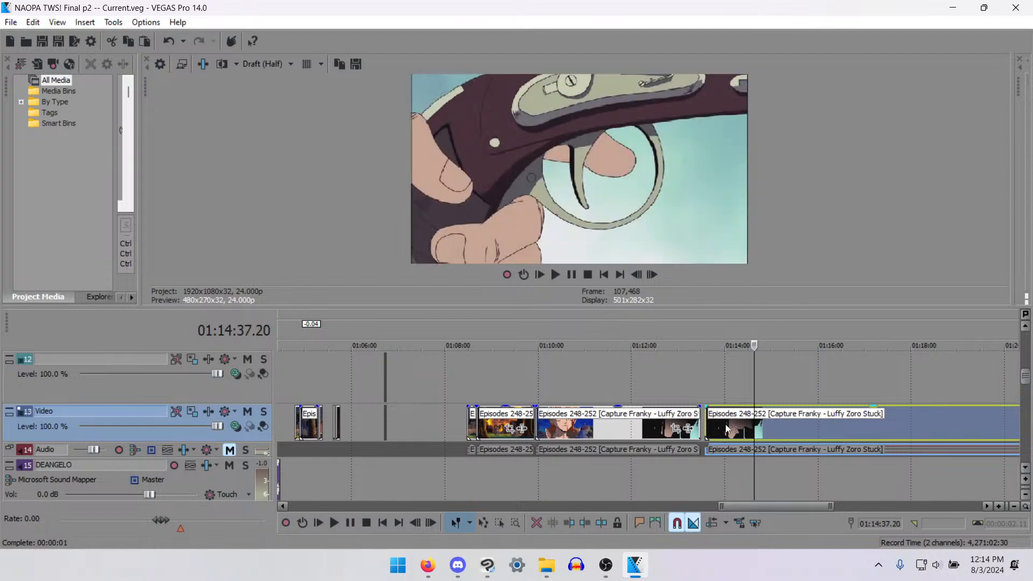
key("Right")
key("s")
- Play the footage from the split, and step on to the girl's wide-eyed close-up at about 01:15:00
key("space")
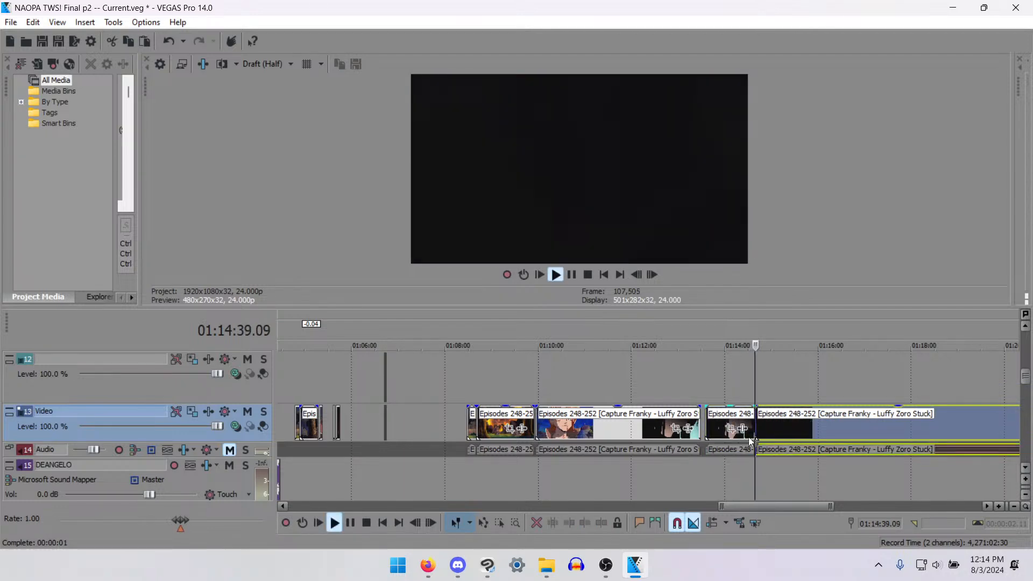
scroll(762, 431, "up", 2)
scroll(677, 451, "up", 4)
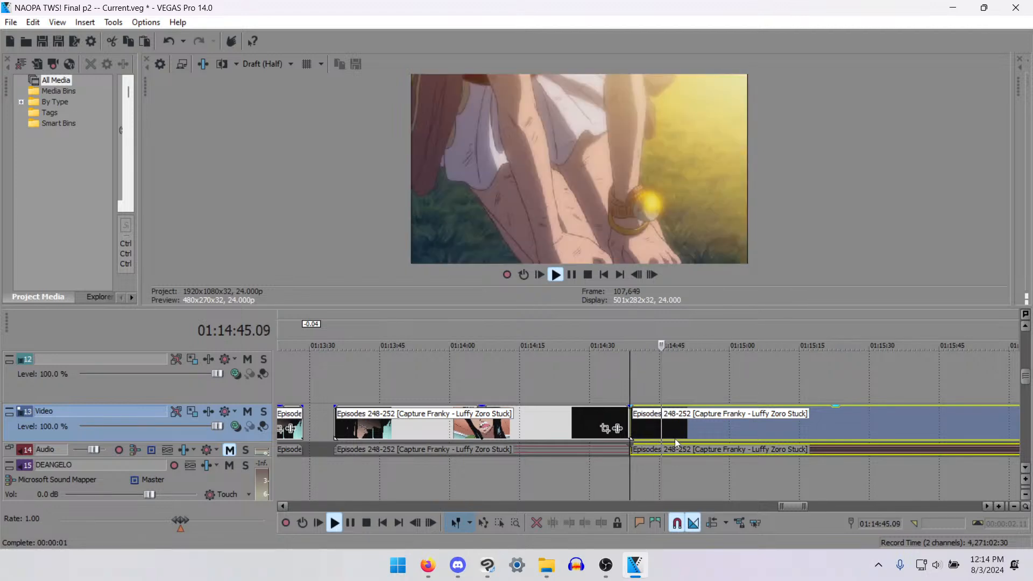
key("Return")
key("Right")
key("Right")
key("Right")
key("Right")
key("Right")
key("Right")
key("Right")
key("Right")
key("Right")
key("Right")
key("Right")
key("Right")
key("Right")
key("Right")
key("Right")
key("Right")
key("Right")
key("Right")
key("Right")
key("Right")
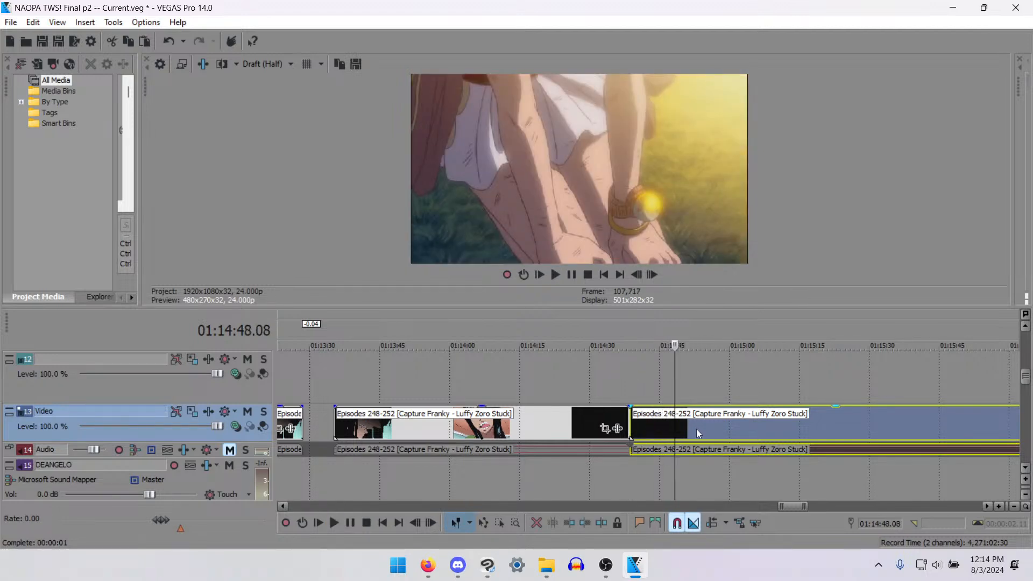
key("Right")
key("Right")
key("Right")
key("Right")
key("Right")
key("Right")
key("Right")
key("Right")
key("Right")
key("Right")
key("Right")
key("Right")
key("Right")
key("Right")
key("Right")
key("Right")
key("Right")
key("Right")
key("Right")
key("Right")
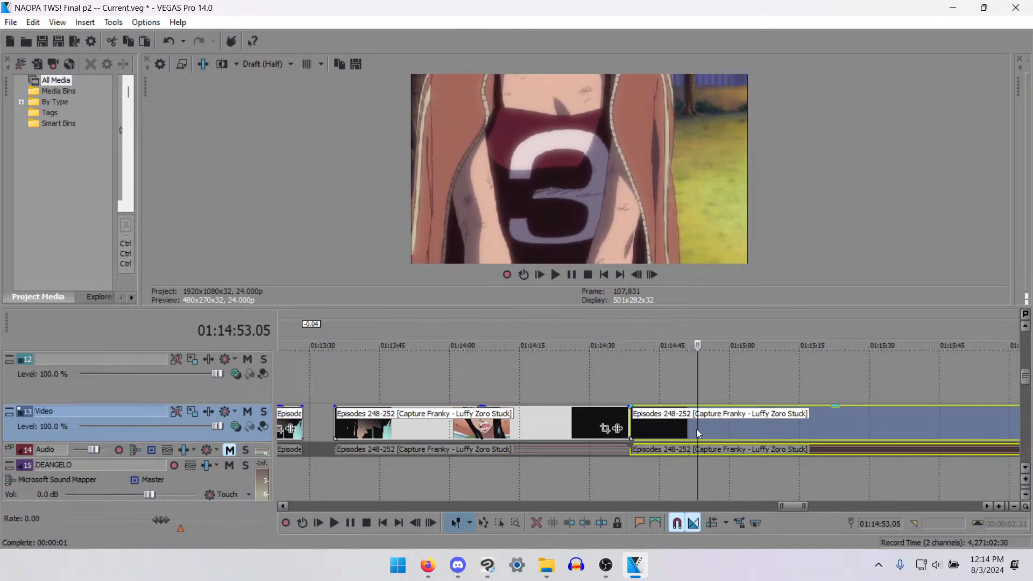
key("Right")
key("Right")
key("Right")
key("Right")
key("Right")
key("Right")
key("Right")
key("Right")
key("Right")
key("Right")
key("Right")
key("Right")
key("Right")
key("Right")
key("Right")
key("Right")
key("Right")
key("Right")
key("Right")
key("Right")
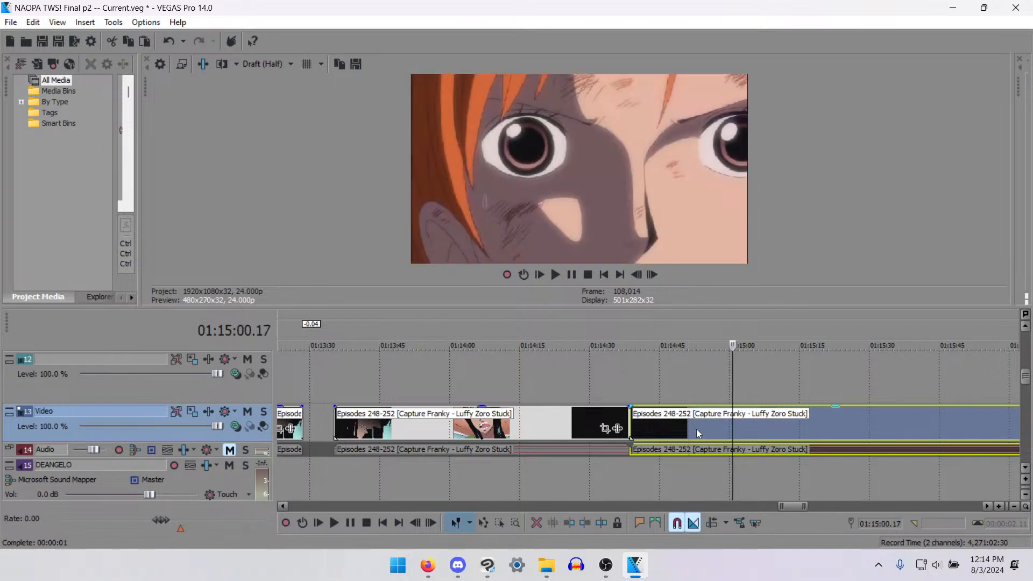
- Examine the footage from the bandaged man under the tree at 01:15:03 to the girl lying on the grass at 01:15:17
key("Right")
key("Right")
key("Right")
key("Right")
key("Right")
key("Right")
key("Right")
key("Right")
key("Right")
key("Right")
key("Right")
key("Right")
key("Right")
key("Right")
key("Right")
key("Right")
key("Right")
key("Right")
key("Right")
key("Right")
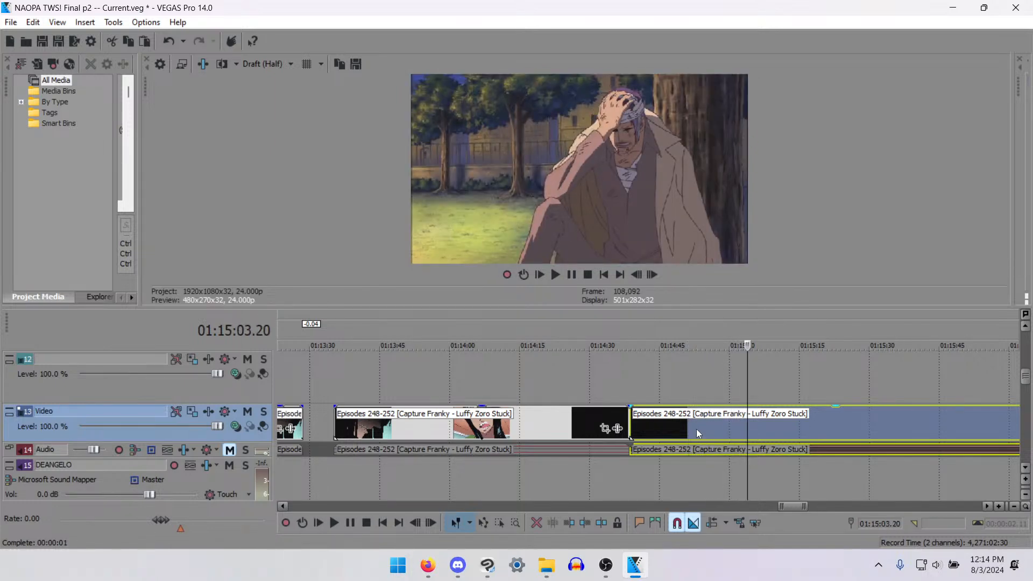
key("Right")
key("Right")
key("Right")
key("Right")
key("Right")
key("Right")
key("Right")
key("Right")
key("Right")
key("Right")
key("Right")
key("Right")
key("Right")
key("Right")
key("Right")
key("Right")
key("Right")
key("Right")
key("Right")
key("Right")
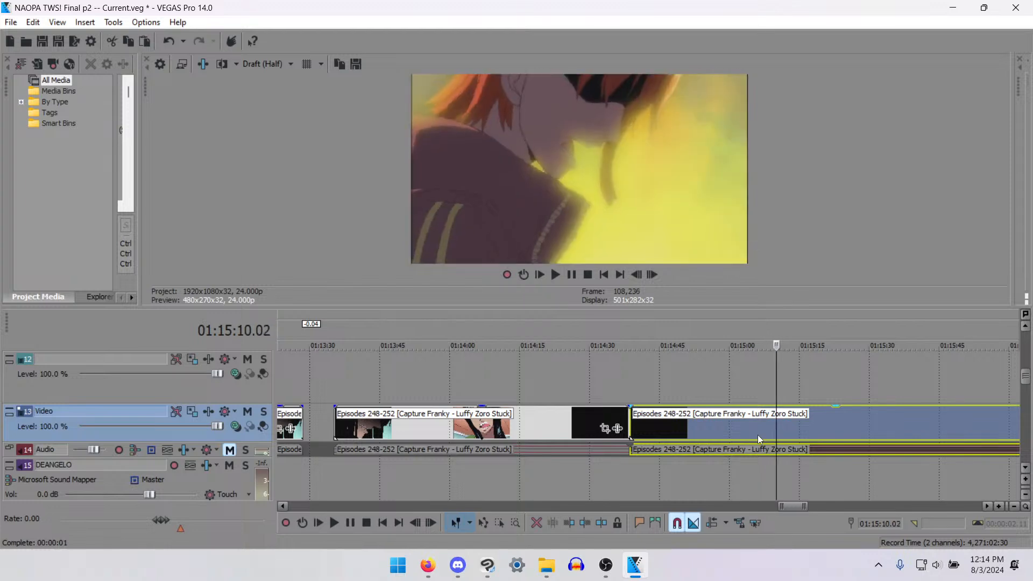
key("Right")
key("Right")
key("Right")
key("Right")
key("Right")
key("Right")
key("Right")
key("Right")
key("Right")
key("Right")
key("Right")
key("Right")
key("Right")
key("Right")
key("Right")
key("Right")
key("Right")
key("Right")
key("Right")
key("Right")
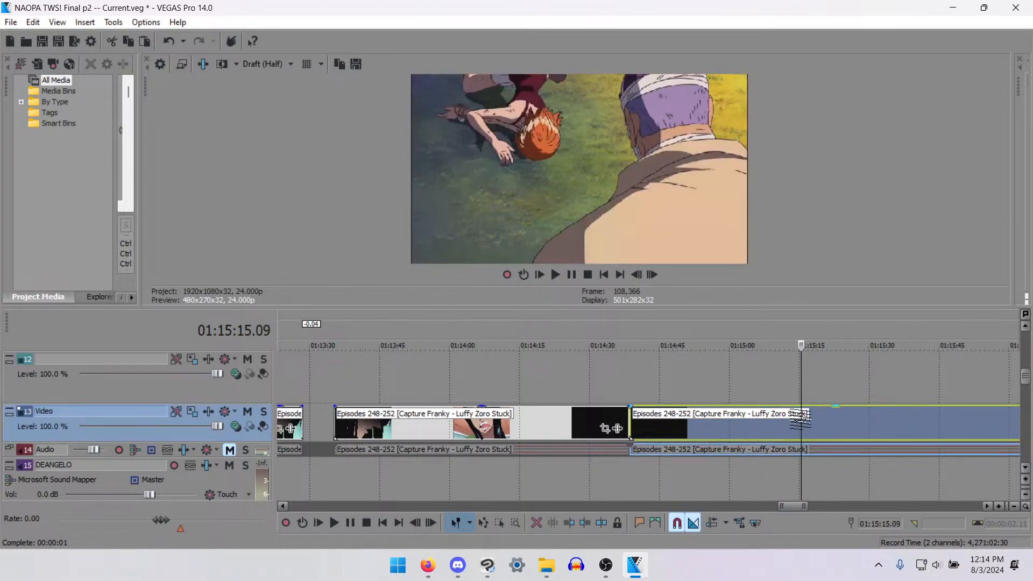
key("Right")
key("Right")
key("Right")
key("Right")
key("Right")
key("Right")
key("Right")
key("Right")
key("Right")
key("Right")
key("Right")
key("Right")
key("Right")
key("Right")
key("Right")
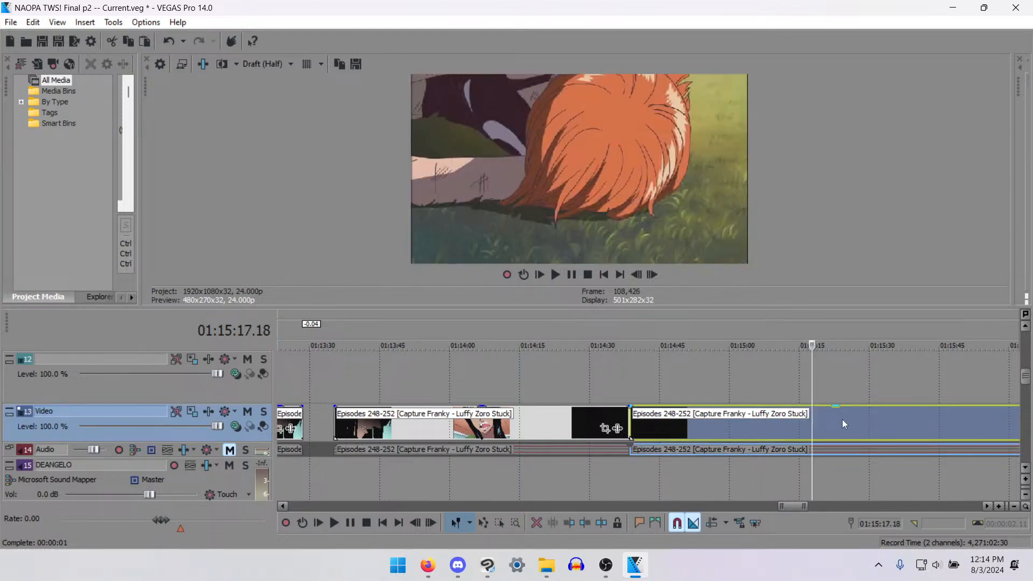
- Compare the frames around the shot change between 01:15:16 and 01:15:19, where the girl lies on the grass
key("Left")
key("Left")
key("Left")
key("Left")
key("Left")
key("Left")
key("Left")
key("Left")
key("Left")
key("Left")
key("Left")
key("Left")
key("Left")
key("Left")
key("Left")
key("Left")
key("Left")
key("Left")
key("Left")
key("Left")
key("Left")
key("Left")
key("Left")
key("Left")
key("Left")
key("Left")
key("Left")
key("Left")
key("Left")
key("Left")
key("Left")
key("Left")
key("Left")
key("Left")
key("Left")
key("Left")
key("Left")
key("Left")
key("Left")
key("Left")
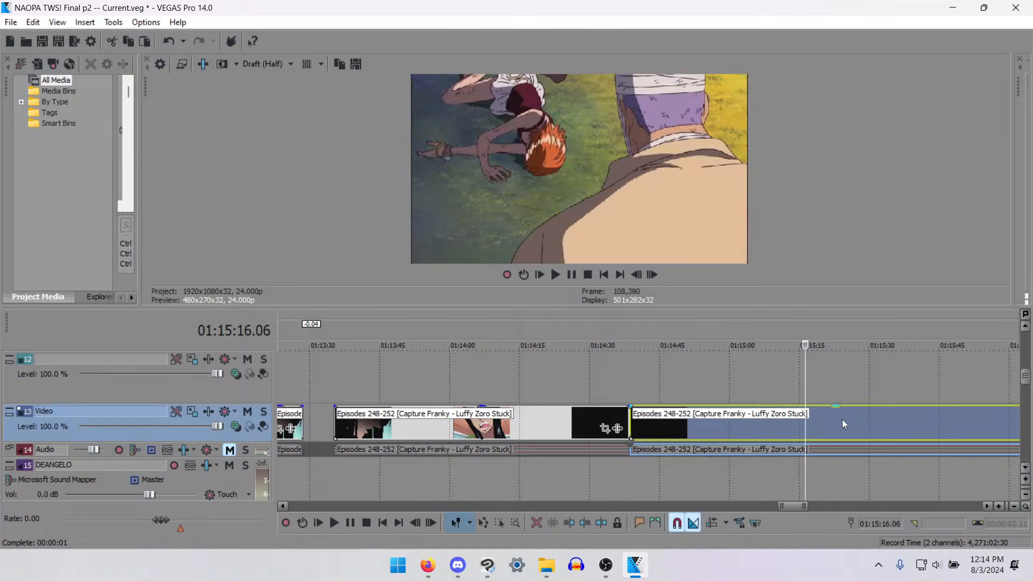
key("Right")
key("Right")
key("Right")
key("Right")
key("Right")
key("Right")
key("Right")
key("Right")
key("Right")
key("Right")
key("Right")
key("Right")
key("Right")
key("Right")
key("Right")
- Examine the source footage from the girl lying on the grass at 01:15:19 to the bandaged man under the tree at 01:15:34
key("Right")
key("Right")
key("Right")
key("Right")
key("Right")
key("Right")
key("Right")
key("Right")
key("Right")
key("Right")
key("Right")
key("Right")
key("Right")
key("Right")
key("Right")
key("Right")
key("Right")
key("Right")
key("Right")
key("Right")
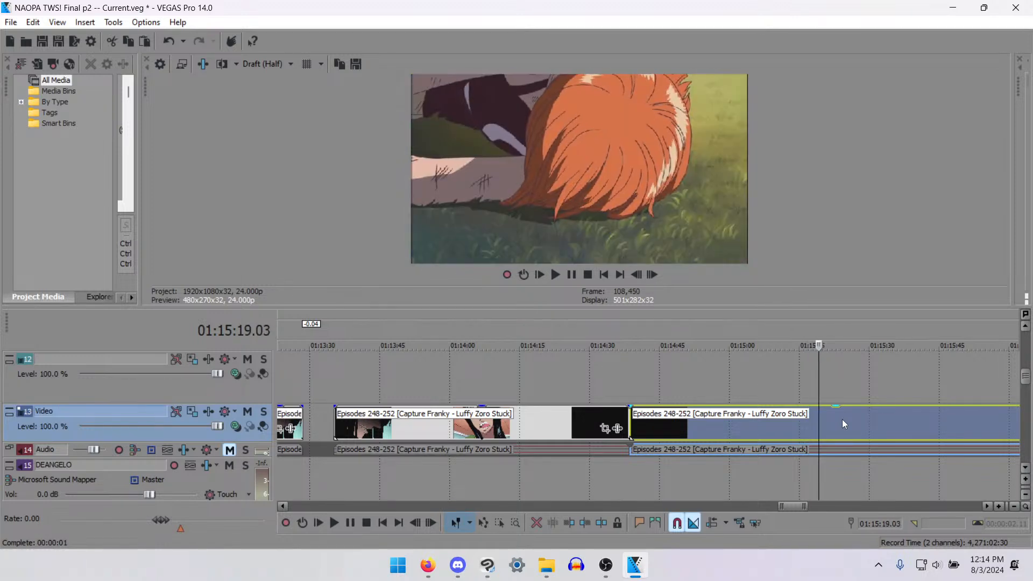
key("Right")
key("Right")
key("Right")
key("Right")
key("Right")
key("Right")
key("Right")
key("Right")
key("Right")
key("Right")
key("Right")
key("Right")
key("Right")
key("Right")
key("Right")
key("Right")
key("Right")
key("Right")
key("Right")
key("Right")
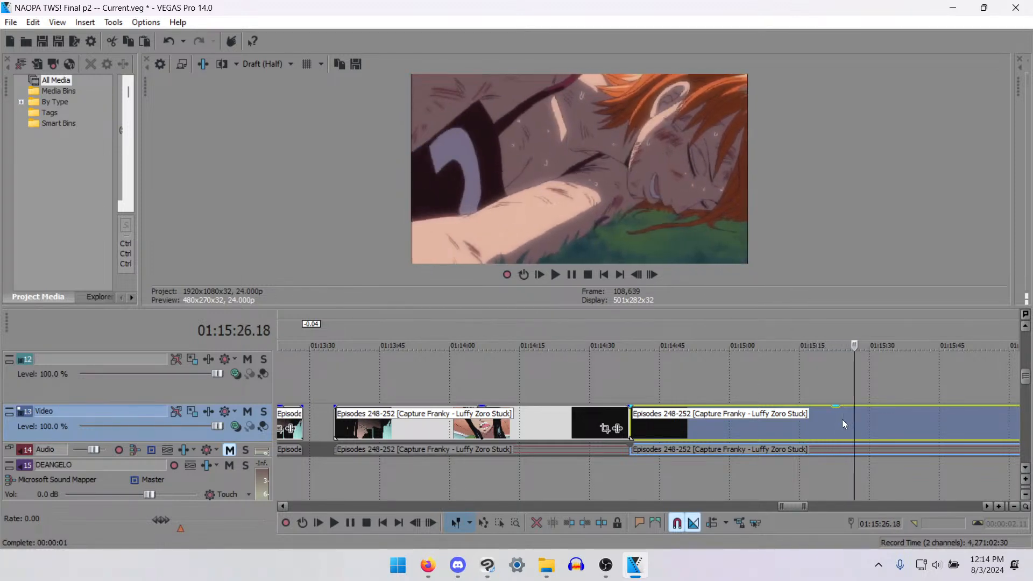
key("Right")
key("Right")
key("Right")
key("Right")
key("Right")
key("Right")
key("Right")
key("Right")
key("Right")
key("Right")
key("Right")
key("Right")
key("Right")
key("Right")
key("Right")
key("Right")
key("Right")
key("Right")
key("Right")
key("Right")
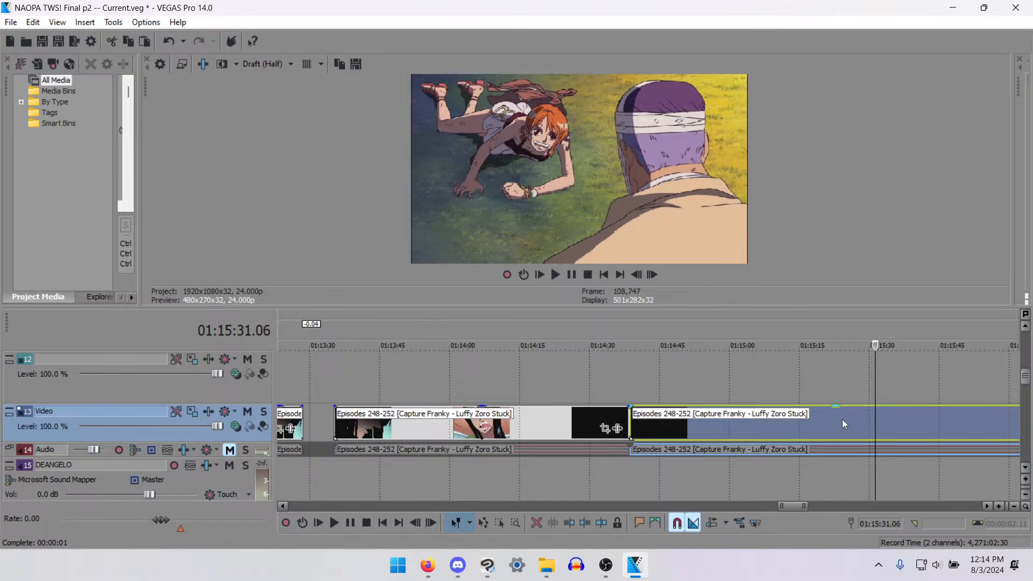
- Examine the footage from the girl in front of the fire at 01:15:38 to her grinning raised-fist close-up at 01:15:52
key("Right")
key("Right")
key("Right")
key("Right")
key("Right")
key("Right")
key("Right")
key("Right")
key("Right")
key("Right")
key("Right")
key("Right")
key("Right")
key("Right")
key("Right")
key("Right")
key("Right")
key("Right")
key("Right")
key("Right")
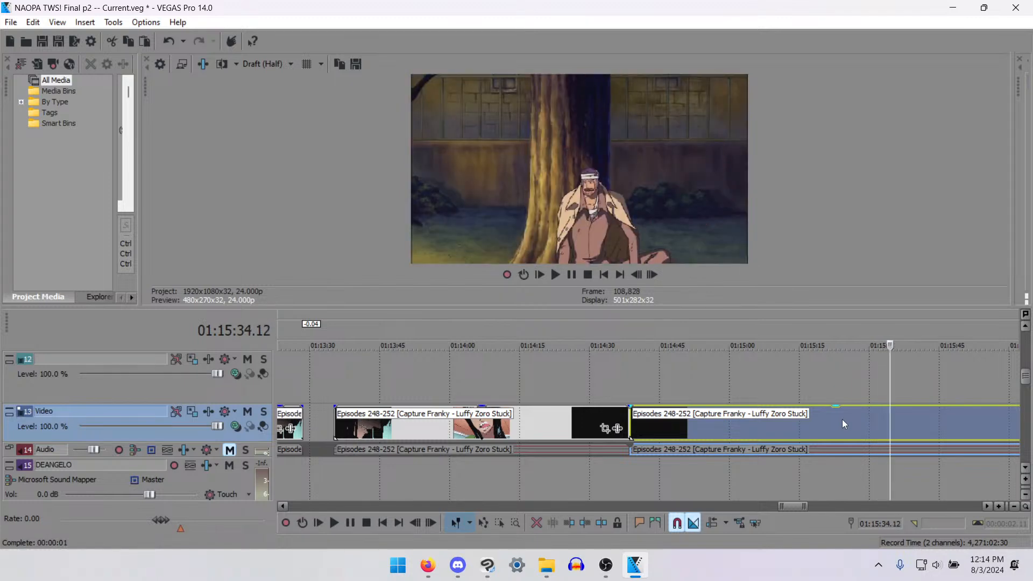
key("Right")
key("Right")
key("Right")
key("Right")
key("Right")
key("Right")
key("Right")
key("Right")
key("Right")
key("Right")
key("Right")
key("Right")
key("Right")
key("Right")
key("Right")
key("Right")
key("Right")
key("Right")
key("Right")
key("Right")
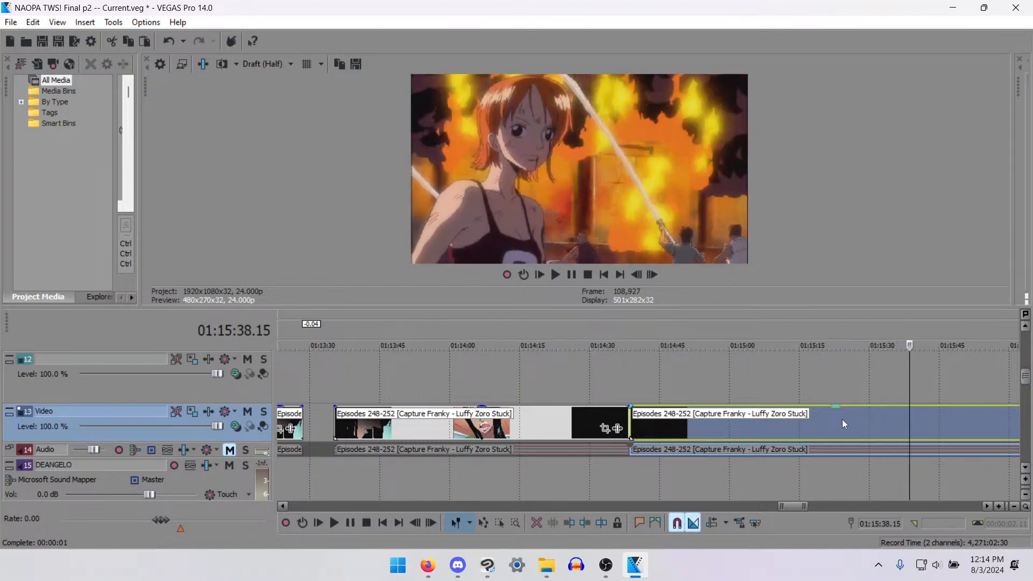
key("Right")
key("Right")
key("Right")
key("Right")
key("Right")
key("Right")
key("Right")
key("Right")
key("Right")
key("Right")
key("Right")
key("Right")
key("Right")
key("Right")
key("Right")
key("Right")
key("Right")
key("Right")
key("Right")
key("Right")
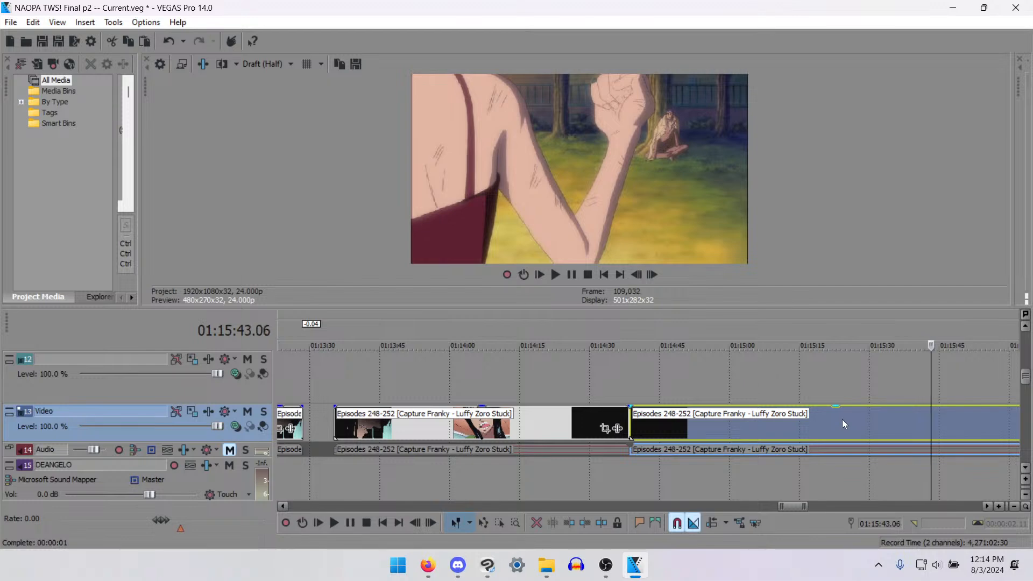
key("Right")
key("Right")
key("Right")
key("Right")
key("Right")
key("Right")
key("Right")
key("Right")
key("Right")
key("Right")
key("Right")
key("Right")
key("Right")
key("Right")
key("Right")
key("Right")
key("Right")
key("Right")
key("Right")
key("Right")
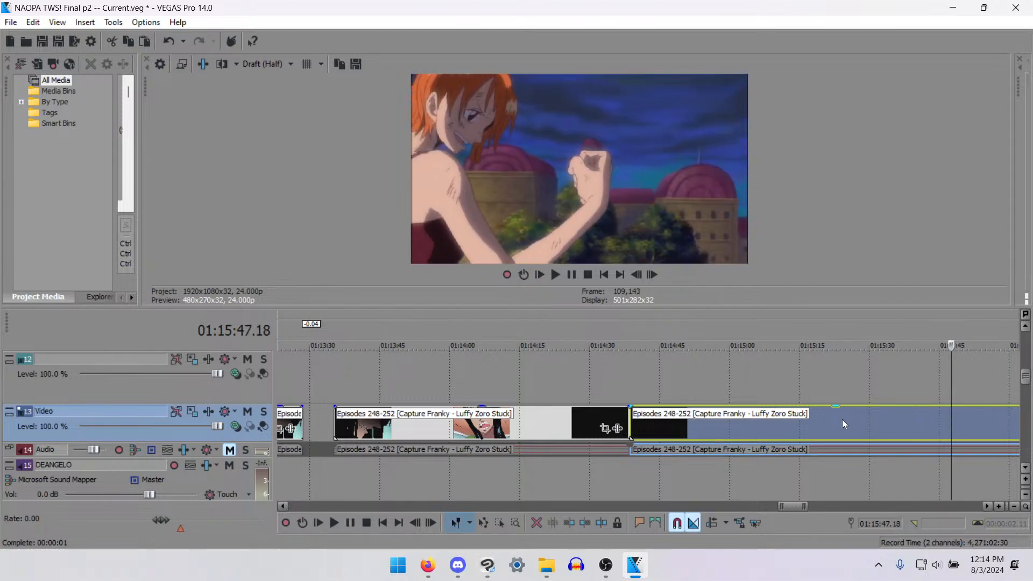
- Examine the rest of the raised-fist shot, and continue to the injured animal lying on the grass at about 01:16:07
key("Right")
key("Right")
key("Right")
key("Right")
key("Right")
key("Right")
key("Right")
key("Right")
key("Right")
key("Right")
key("Right")
key("Right")
key("Right")
key("Right")
key("Right")
key("Right")
key("Right")
key("Right")
key("Right")
key("Right")
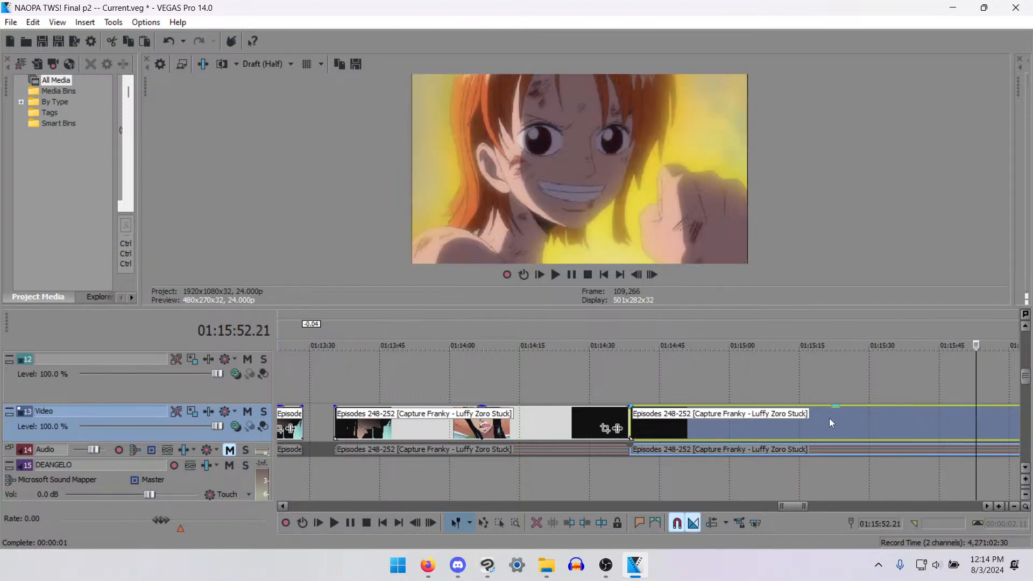
key("Right")
key("Right")
key("Right")
key("Right")
key("Right")
key("Right")
key("Right")
key("Right")
key("Right")
key("Right")
key("Right")
key("Right")
key("Right")
key("Right")
key("Right")
key("Right")
key("Right")
key("Right")
key("Right")
key("Right")
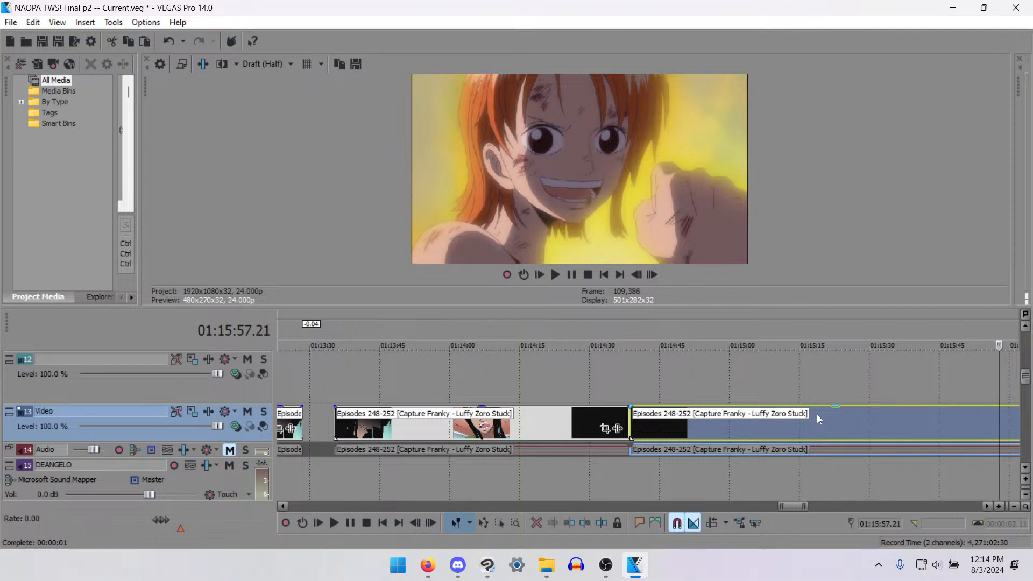
key("Right")
key("Right")
key("Right")
key("Right")
key("Right")
key("Right")
key("Right")
key("Right")
key("Right")
key("Right")
key("Right")
key("Right")
key("Right")
key("Right")
key("Right")
key("Right")
key("Right")
key("Right")
key("Right")
key("Right")
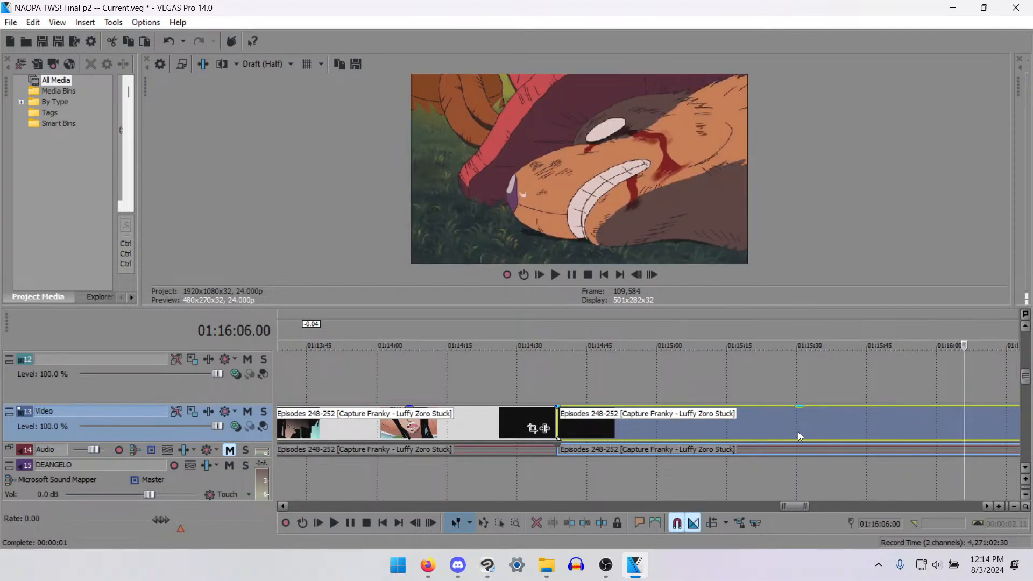
key("Right")
key("Right")
key("Right")
key("Right")
key("Right")
key("Right")
key("Right")
key("Right")
key("Right")
key("Right")
key("Right")
key("Right")
key("Right")
key("Right")
scroll(799, 432, "down", 2)
left_click(526, 429)
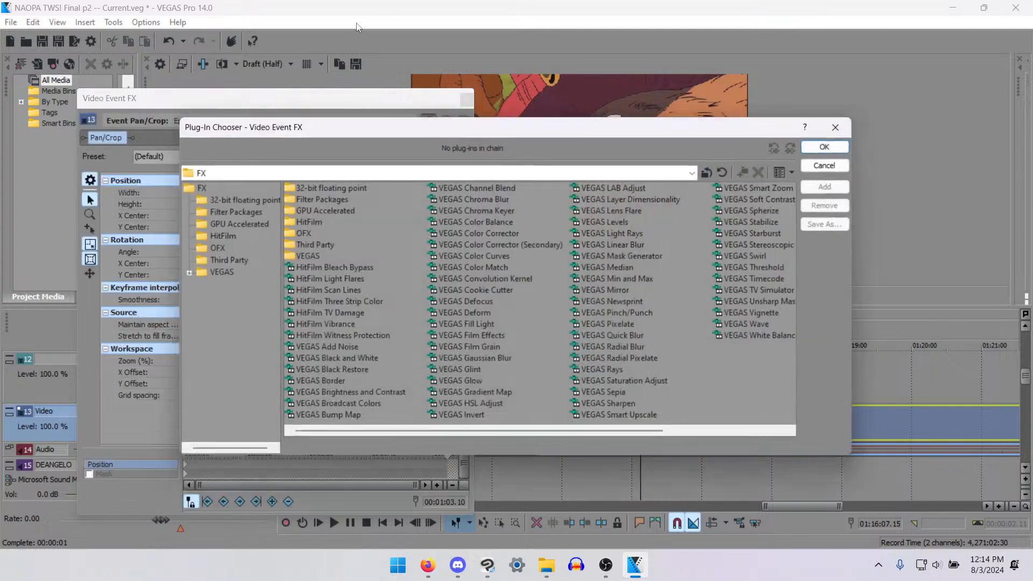
left_click(824, 165)
left_click(465, 98)
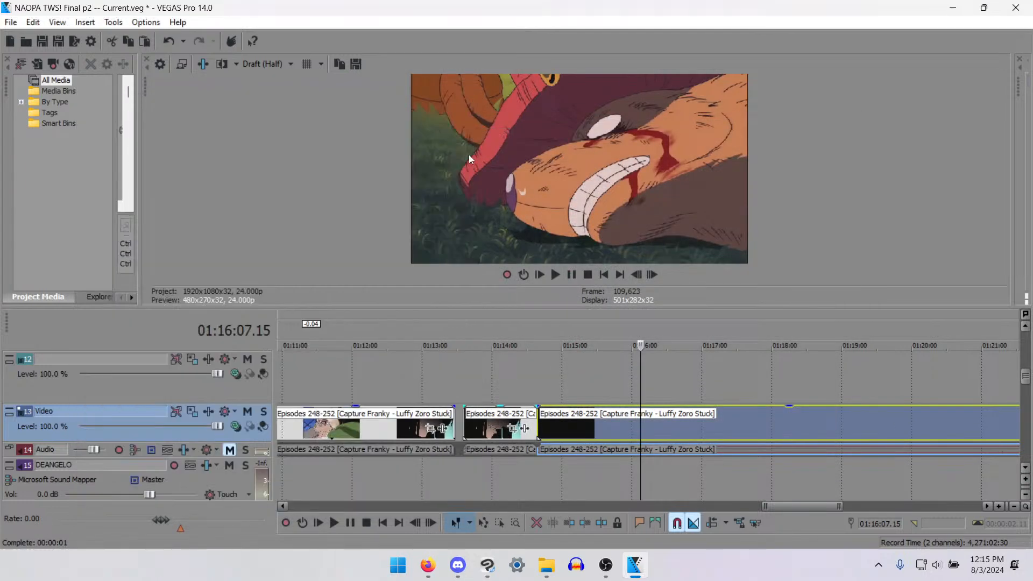
- Check the earlier source clips at 01:14:03 and 01:13:06, and go back through the footage to about 01:10:51
left_click(493, 425)
key("space")
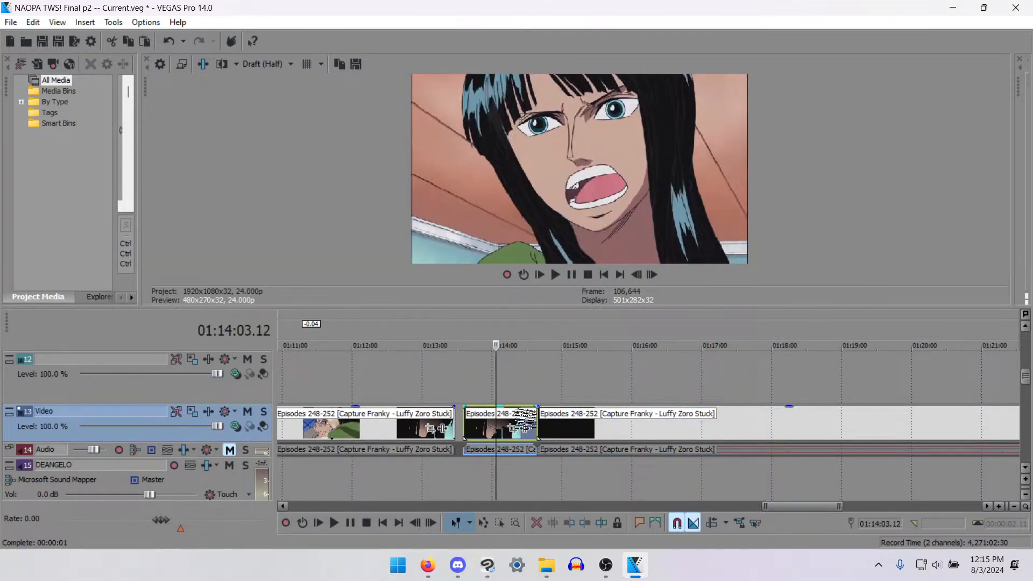
left_click(429, 419)
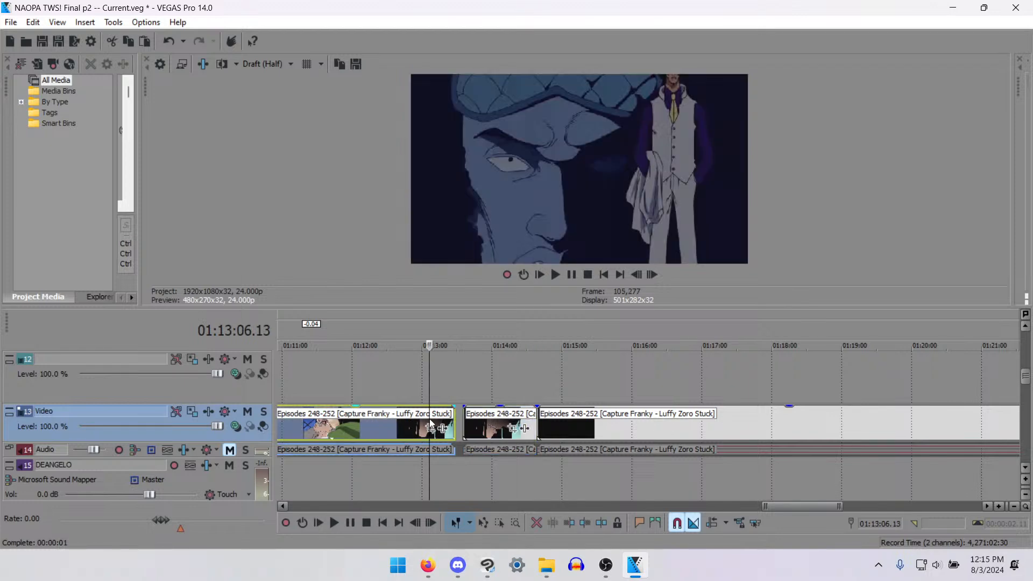
key("space")
left_click_drag(429, 381, 288, 381)
scroll(378, 430, "down", 2)
key("Left")
key("Left")
key("Left")
key("Left")
key("Left")
key("Left")
key("Left")
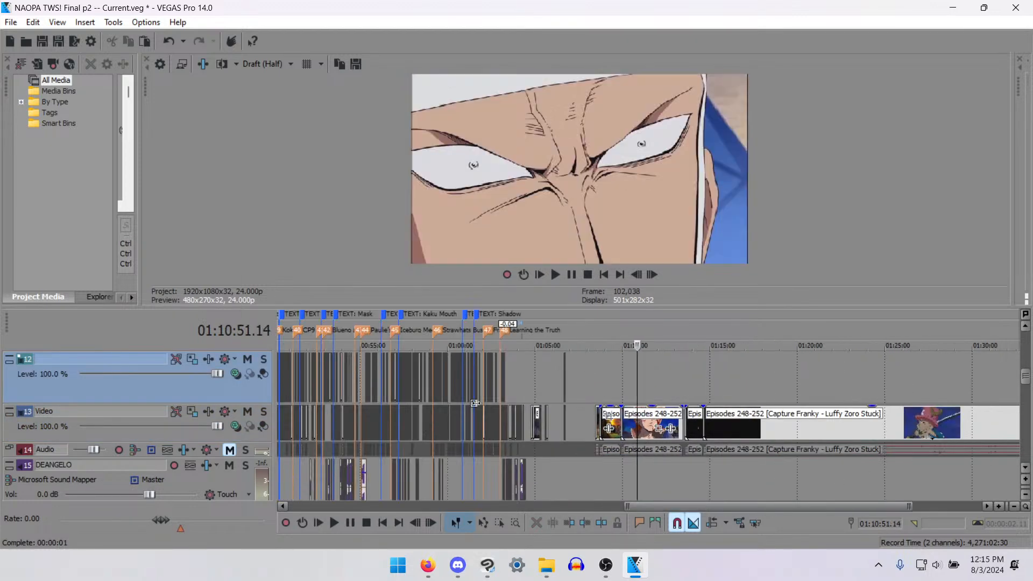
- Find the wide shot of the two figures before the burning building, and split the clip and its audio at 01:08:43.09
left_click(601, 426)
scroll(660, 453, "up", 6)
key("Right")
scroll(689, 437, "up", 2)
key("Right")
key("space")
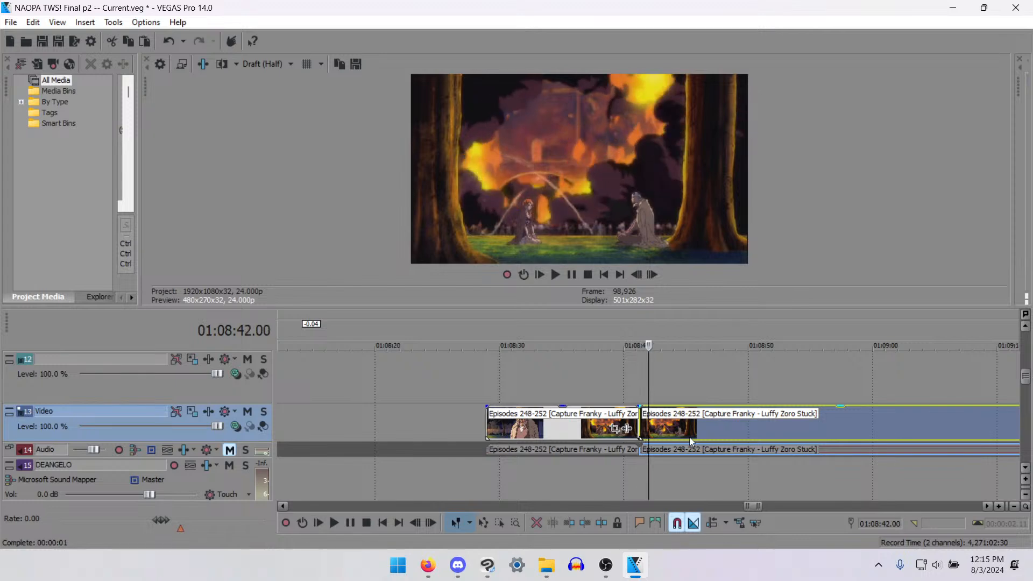
key("space")
key("s")
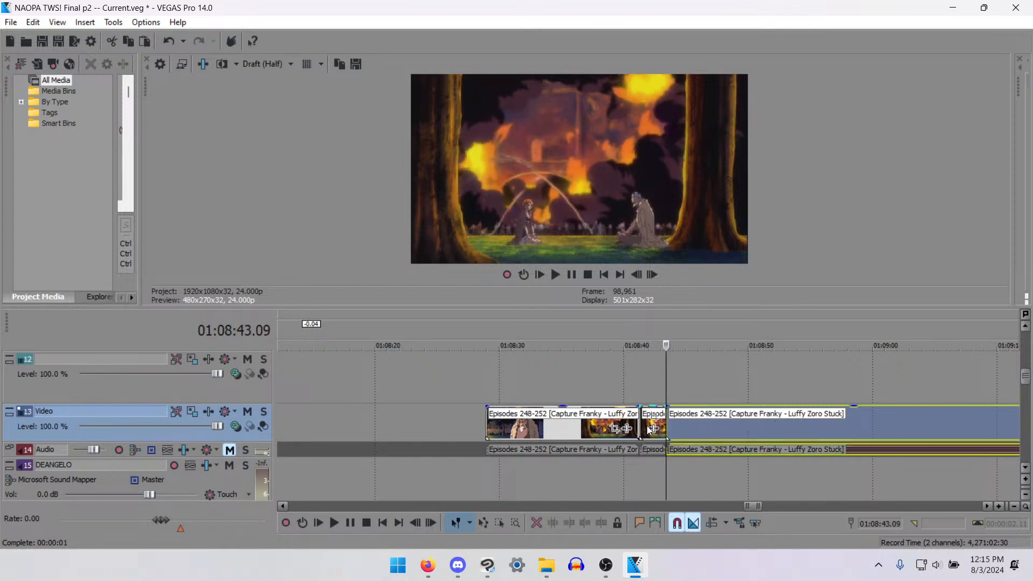
- Try removing the short wide-shot piece between the two splits, and undo the removal
left_click(646, 426)
key("Delete")
key("ctrl+z")
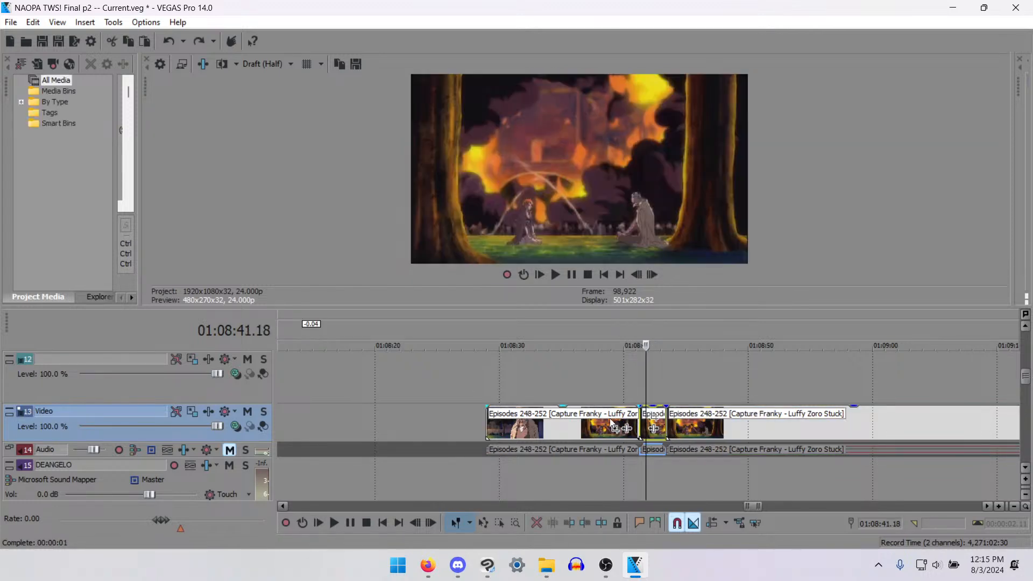
- Check the girl's shot at 01:08:39, and cut the short wide-shot piece with its audio out of the source footage
left_click(620, 414)
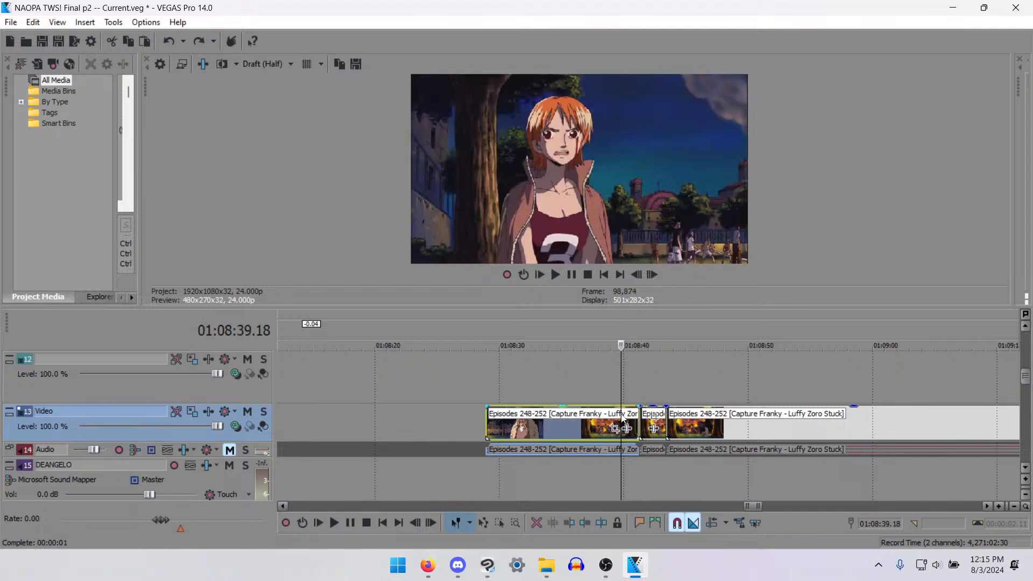
left_click(645, 429)
key("Delete")
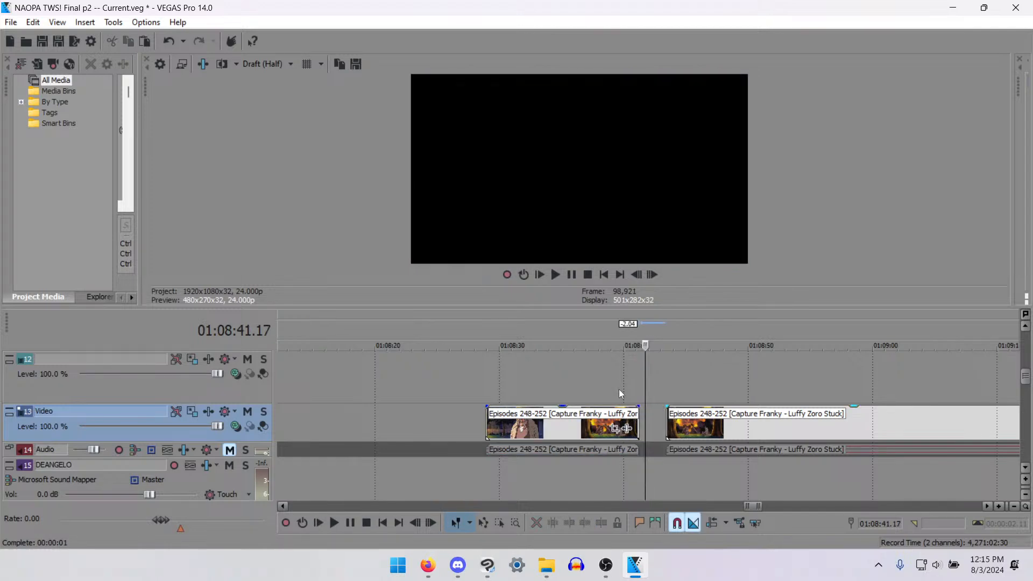
- Play the "Learning the Truth" scene from about 01:04:06, and review its final shot around 01:04:22
scroll(618, 389, "down", 10)
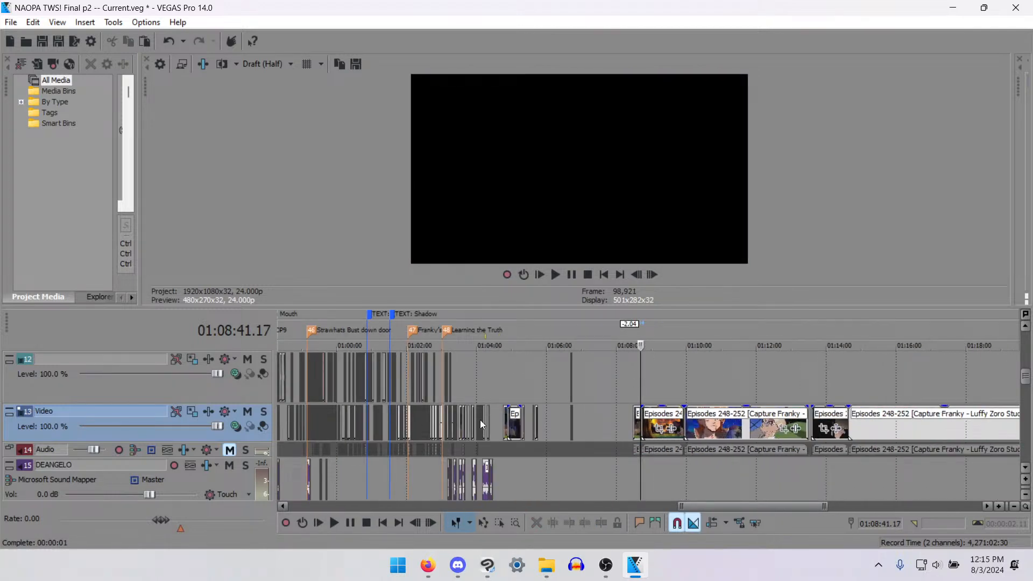
left_click(480, 420)
key("space")
scroll(660, 373, "up", 8)
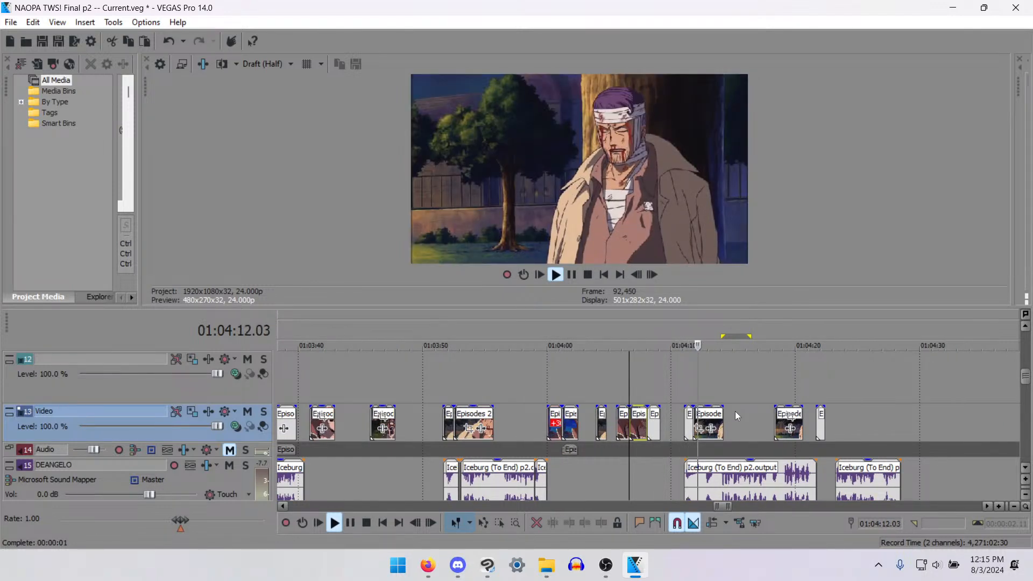
scroll(764, 420, "up", 2)
left_click(816, 426)
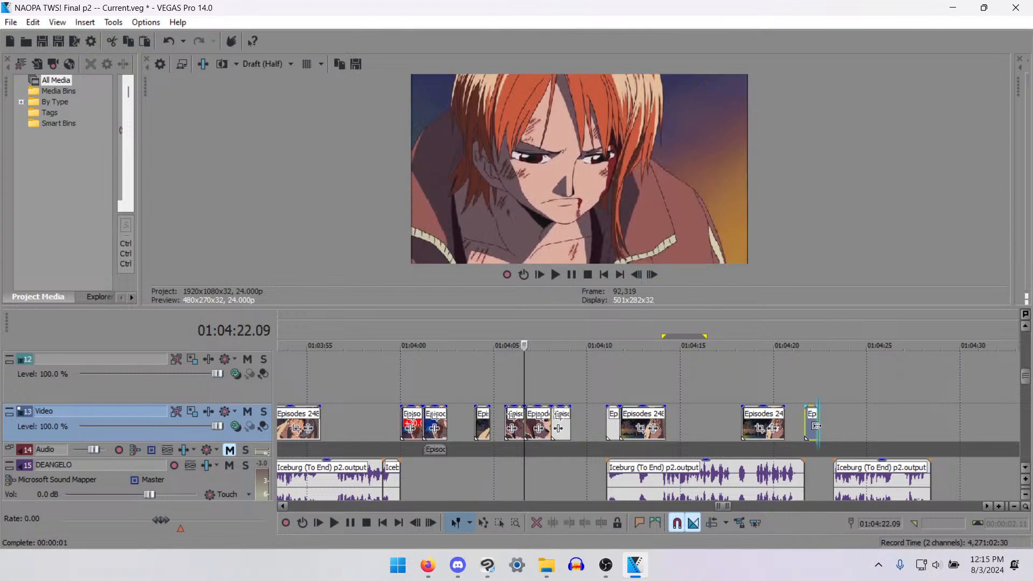
key("space")
key("space")
- Paste the burning-building wide shot on the video track at 01:04:23.05, where the last Iceburg dialogue clip begins
left_click(836, 429)
key("ctrl+v")
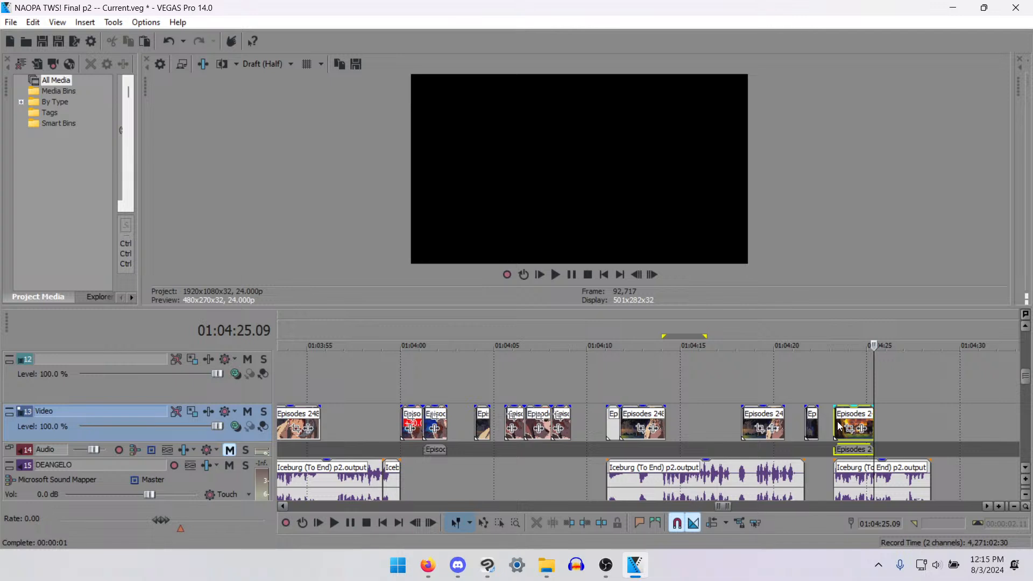
left_click(839, 425)
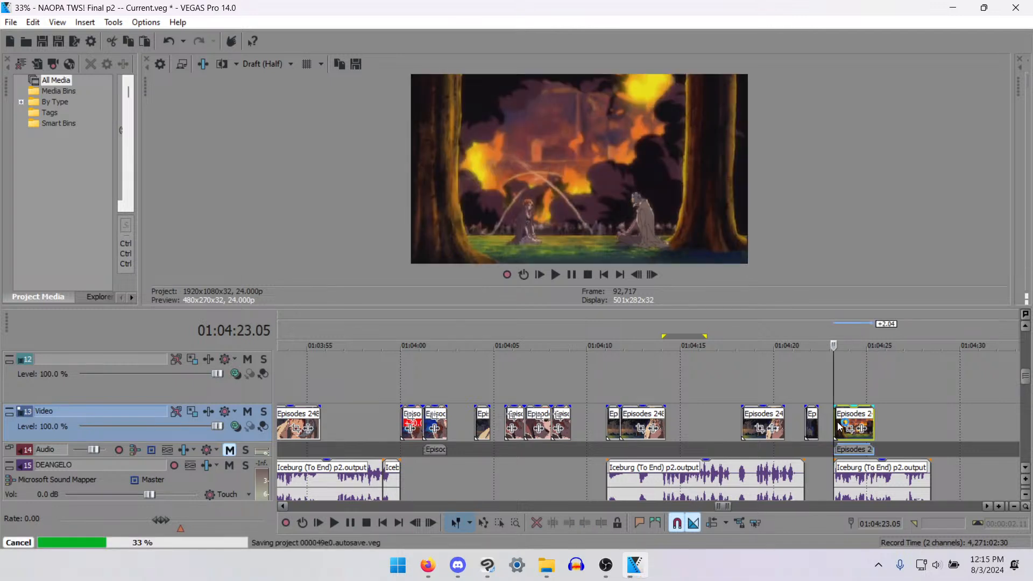
- Open the project NAOPA The World Sings! Robin make your Wish!.veg, and look over its timeline around 02:06:43
left_click(546, 567)
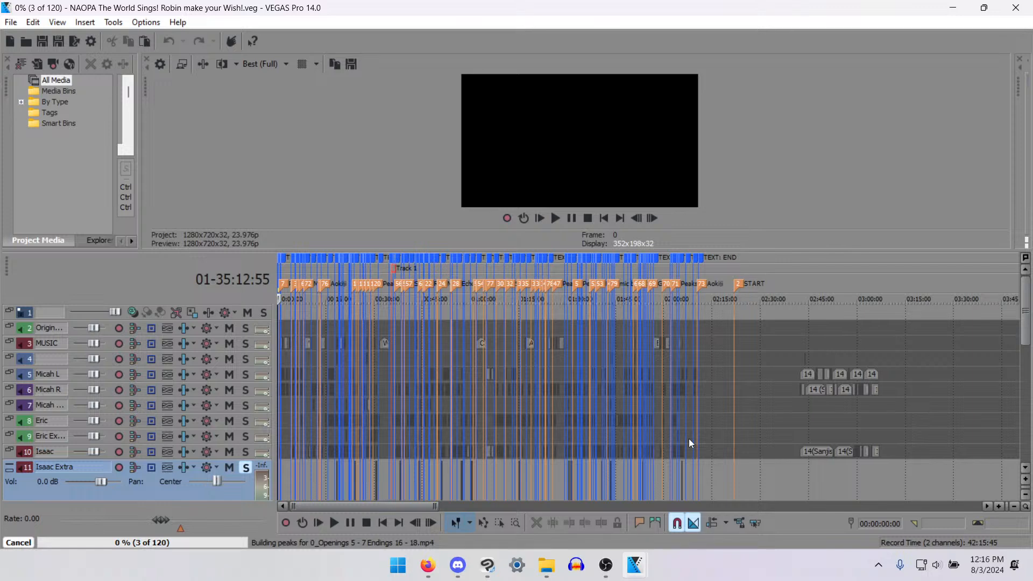
scroll(688, 438, "down", 6)
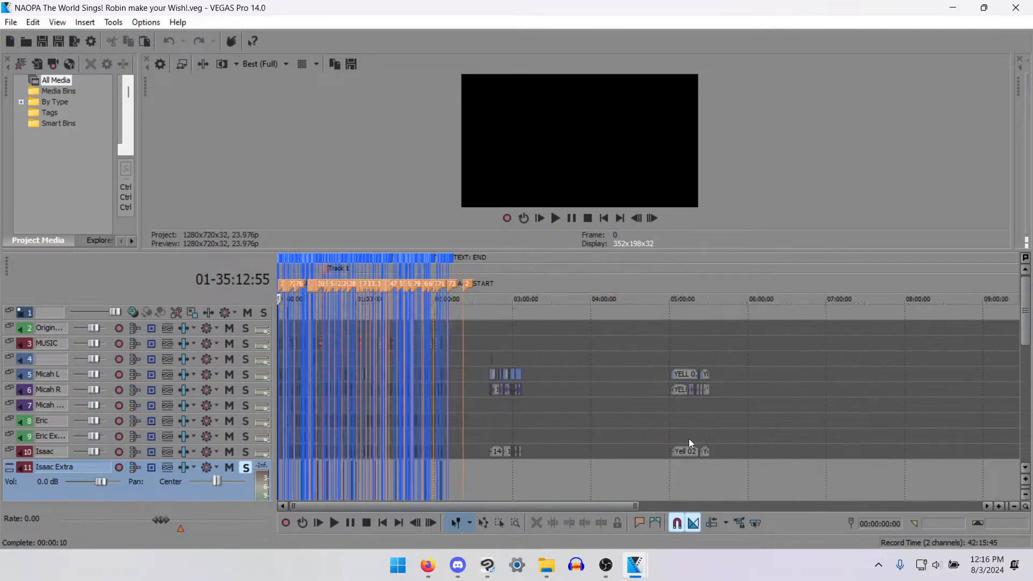
scroll(505, 437, "up", 8)
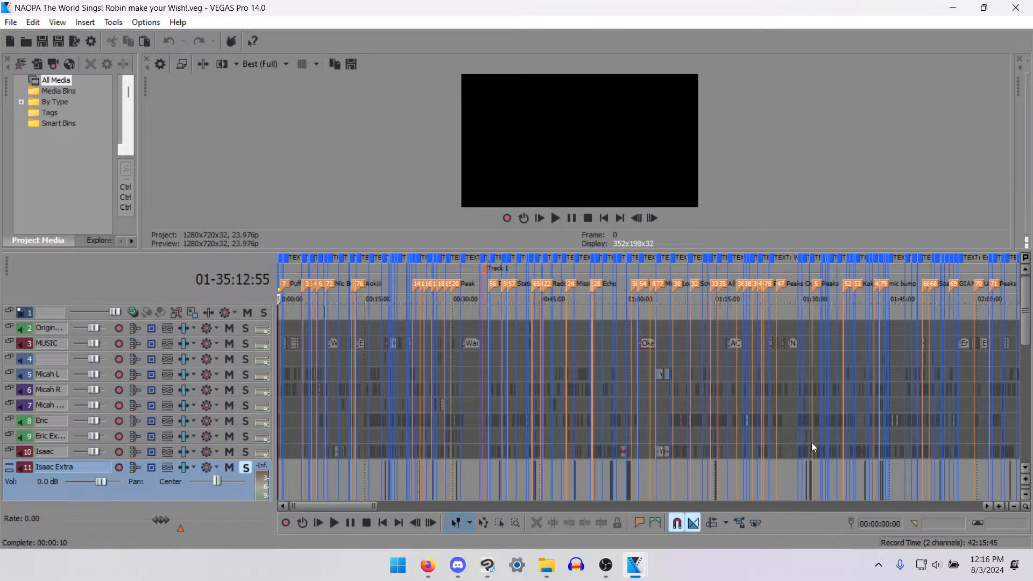
scroll(780, 438, "down", 2)
left_click(650, 453)
scroll(680, 461, "up", 5)
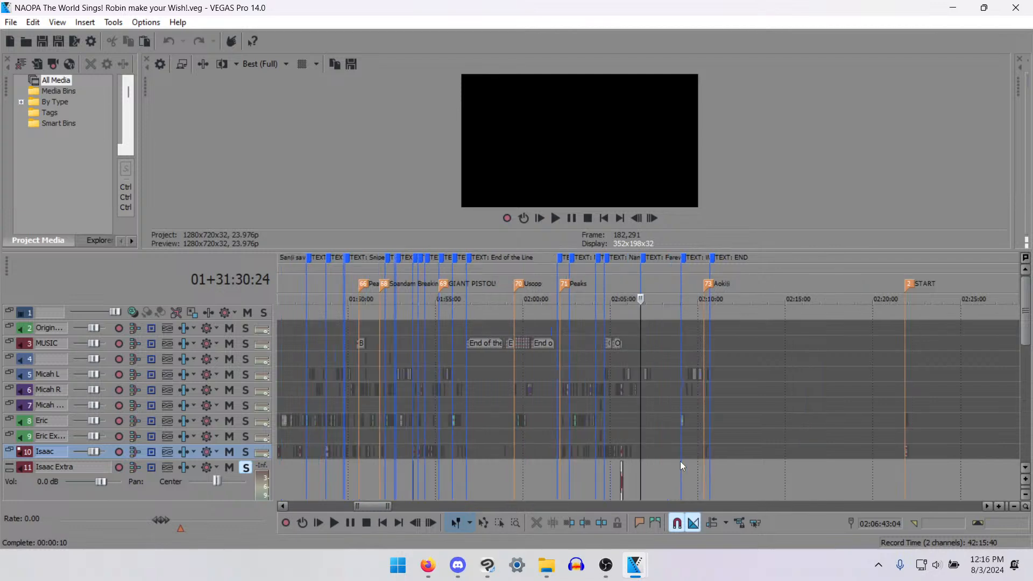
scroll(679, 460, "down", 10)
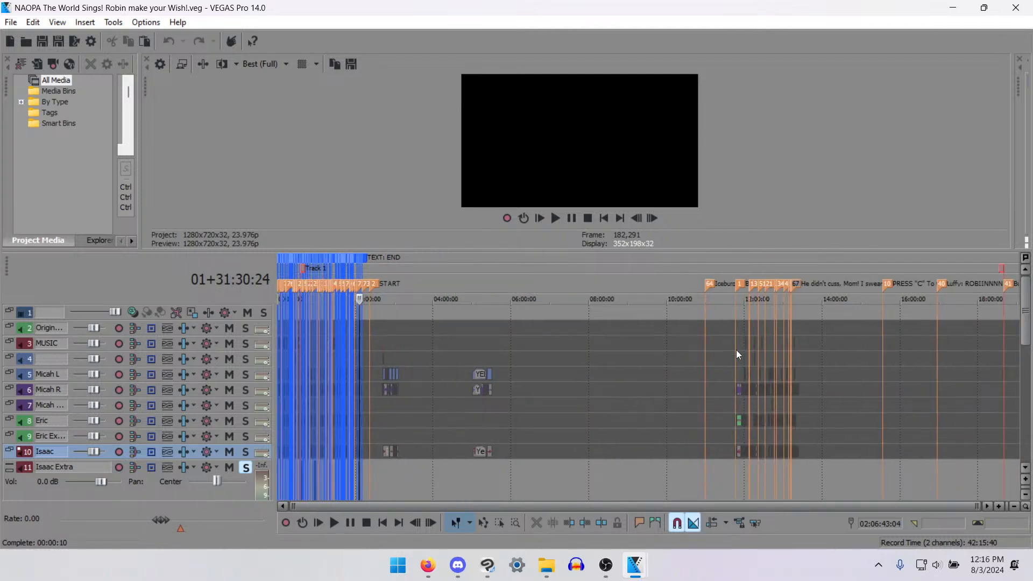
- Examine the distant block of unused voice recordings from about 11:45:56 to its last clip at 13:23:16
left_click(736, 350)
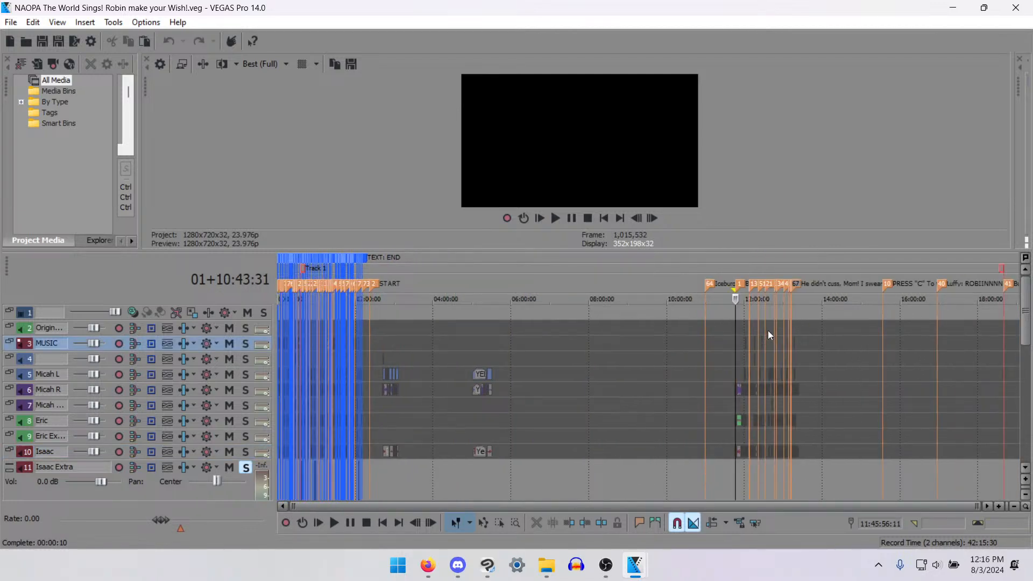
left_click(798, 364)
scroll(819, 424, "up", 10)
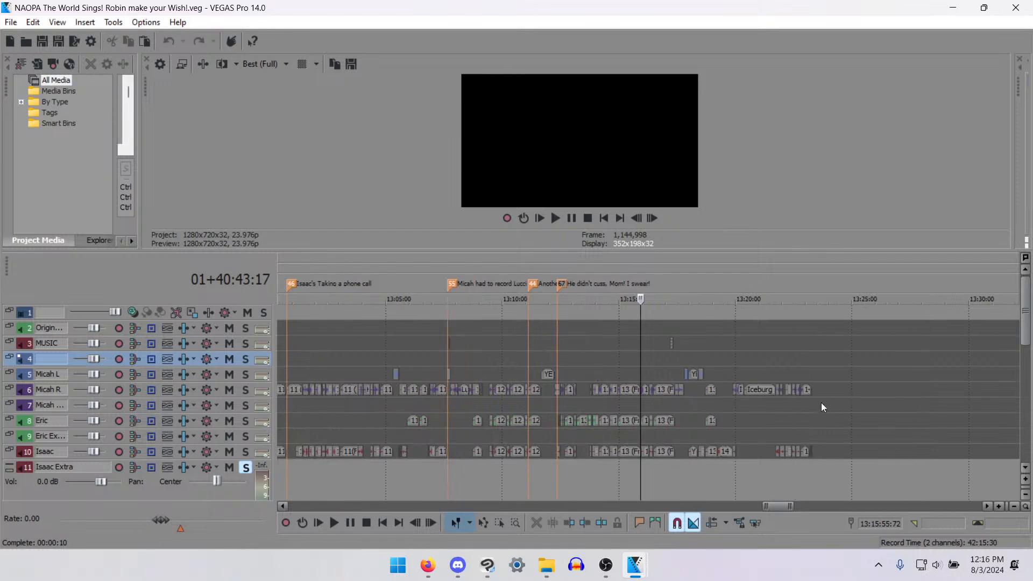
left_click(811, 394)
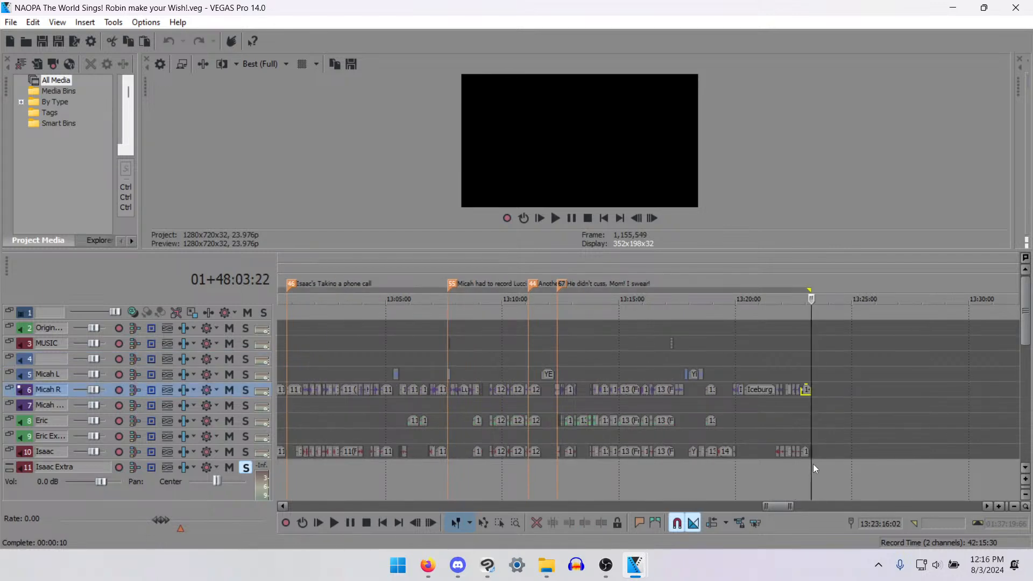
scroll(662, 450, "down", 10)
scroll(511, 436, "down", 2)
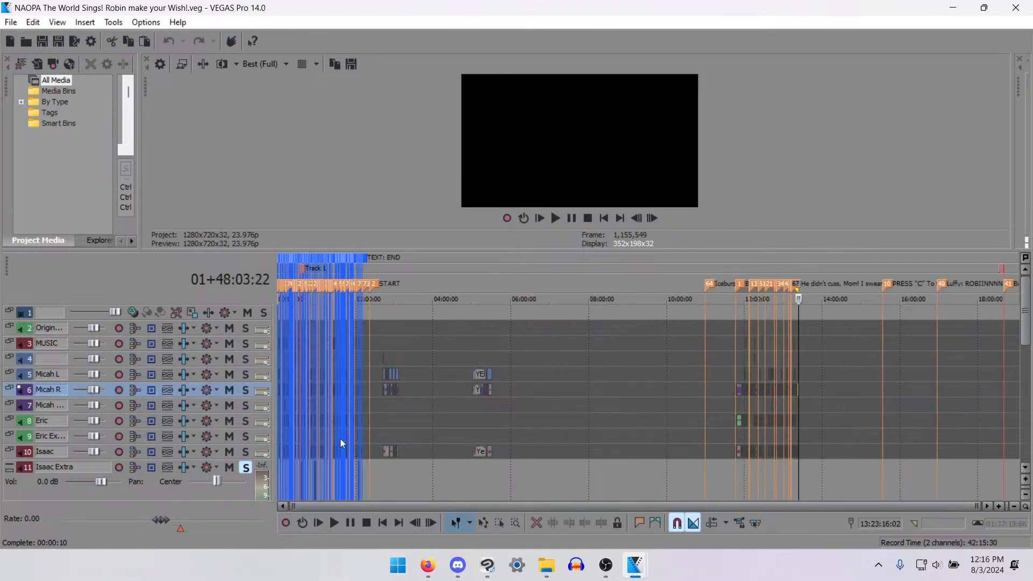
- Return to the main edit, and go to the Track 1 marker after the "Warrior of the Sea RAW" music clip
left_click(360, 437)
scroll(407, 366, "up", 5)
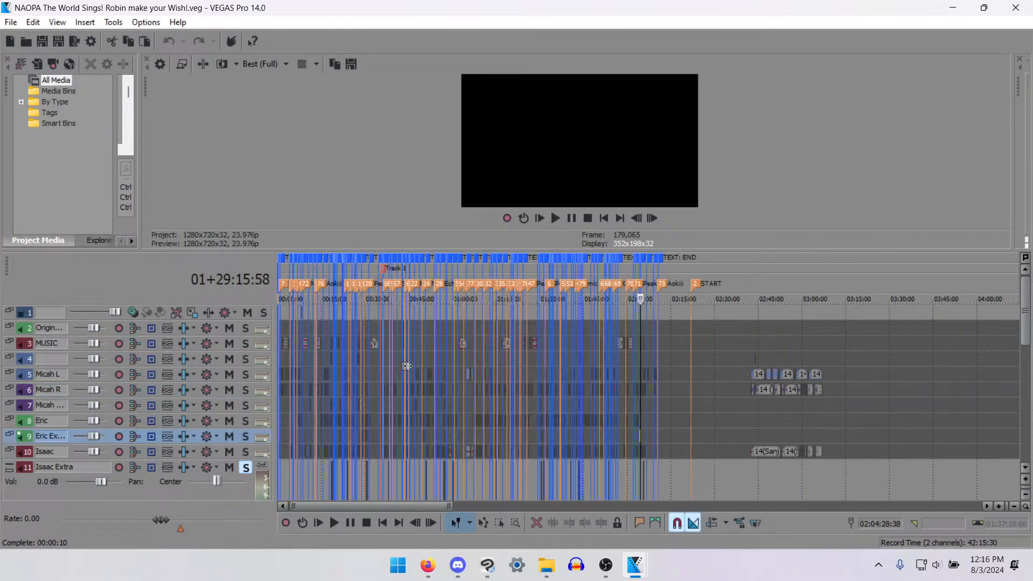
left_click(381, 337)
scroll(609, 421, "up", 6)
left_click(679, 362)
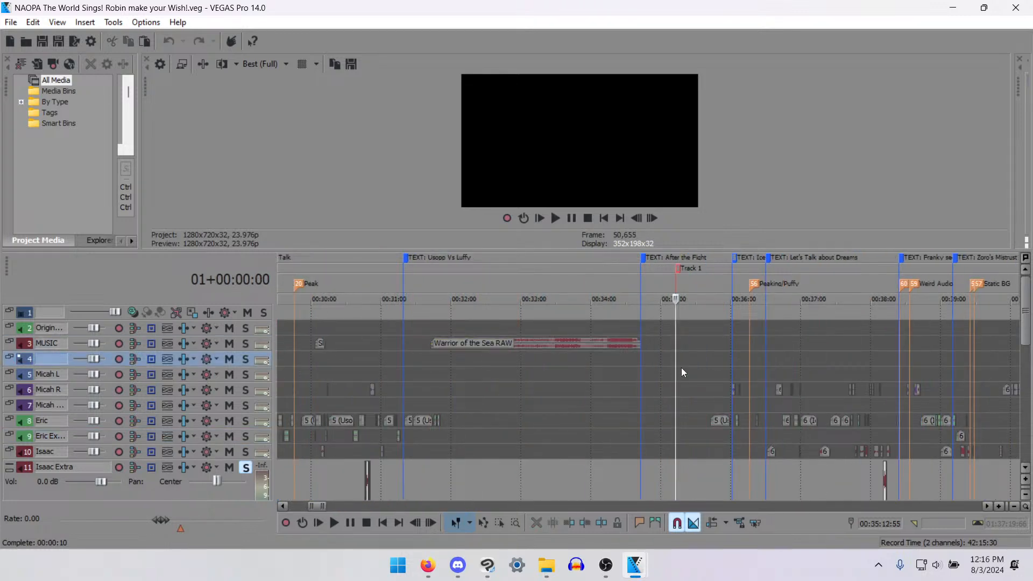
- Move the Track 1 marker forward to 01:00:43:48, at the Mic Quality marker
scroll(683, 369, "up", 1)
scroll(710, 368, "down", 5)
left_click(809, 368)
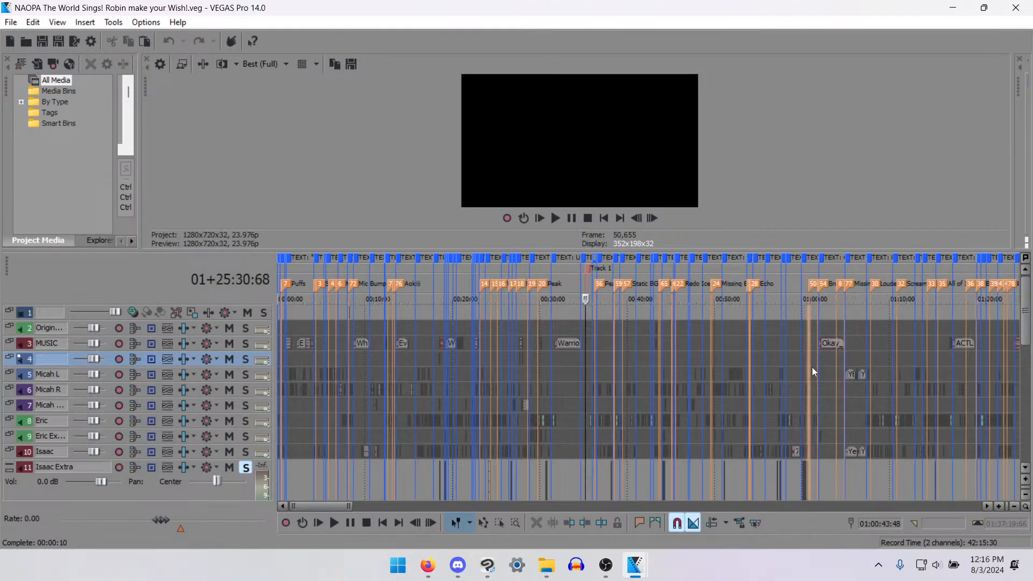
scroll(856, 395, "up", 3)
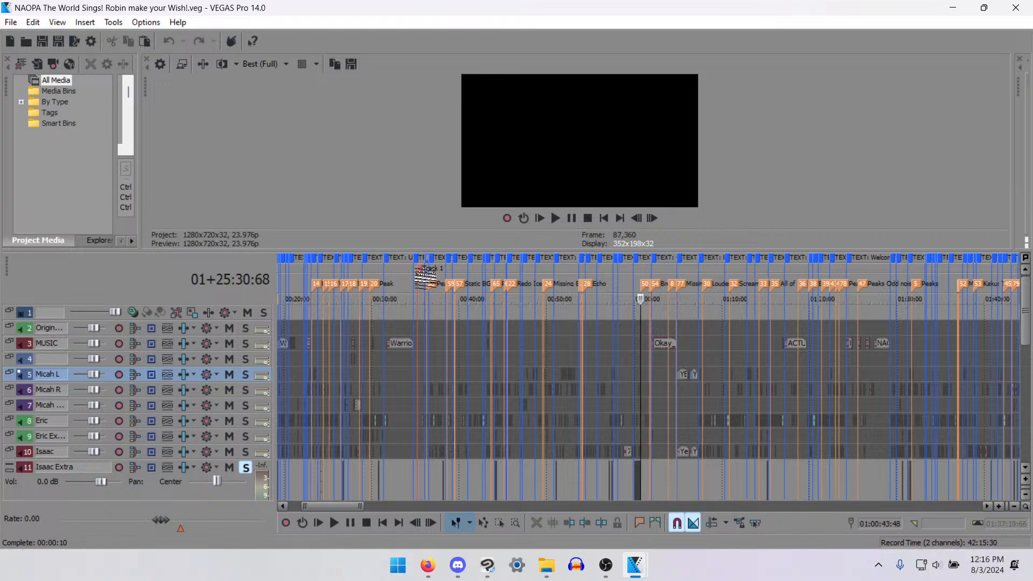
left_click_drag(427, 280, 649, 284)
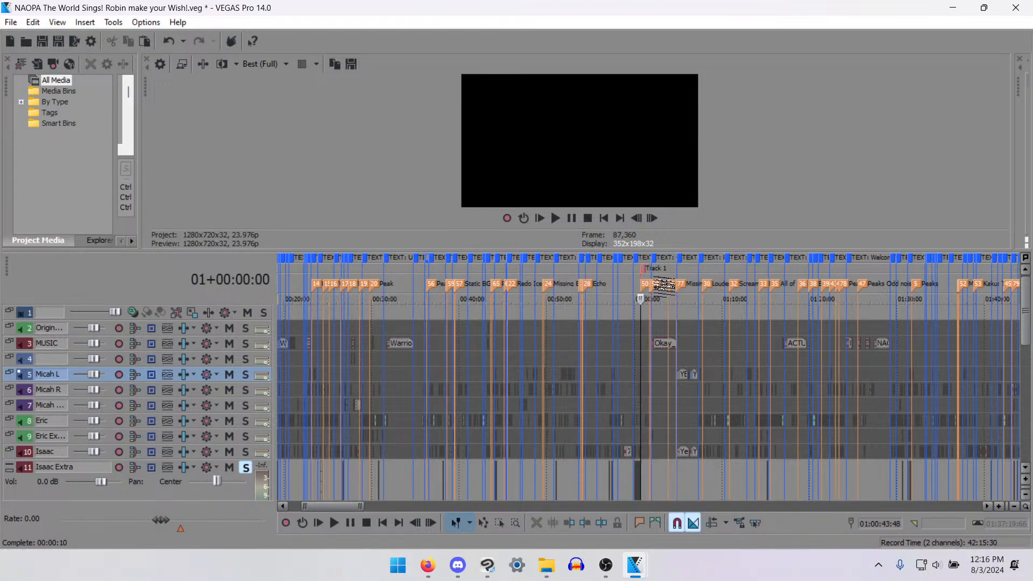
scroll(674, 325, "up", 10)
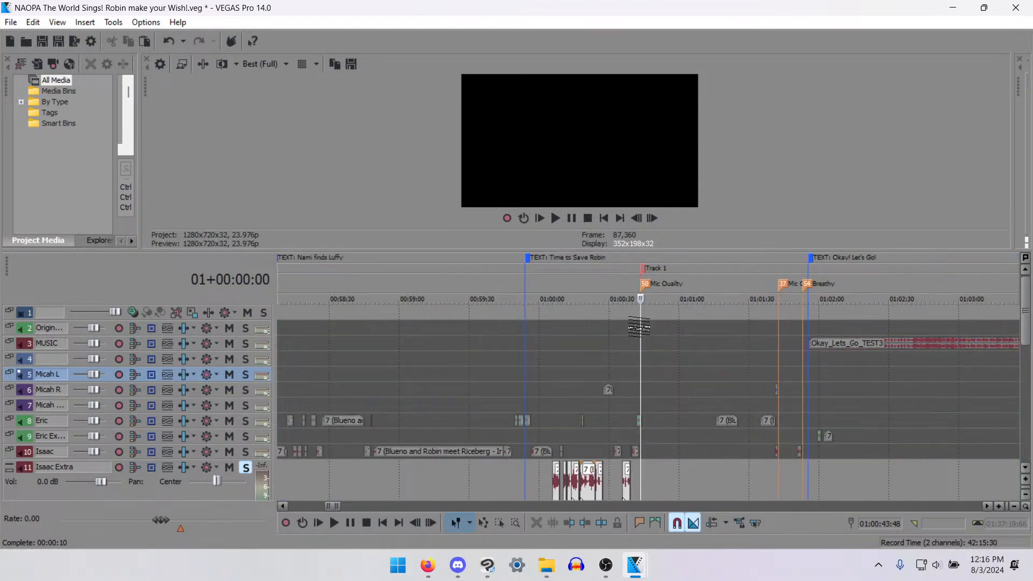
- Go to the start of the Robin's Conviction section at 00:55:44:47 and examine the voice clips on the tracks around it
scroll(538, 338, "down", 5)
left_click(536, 351)
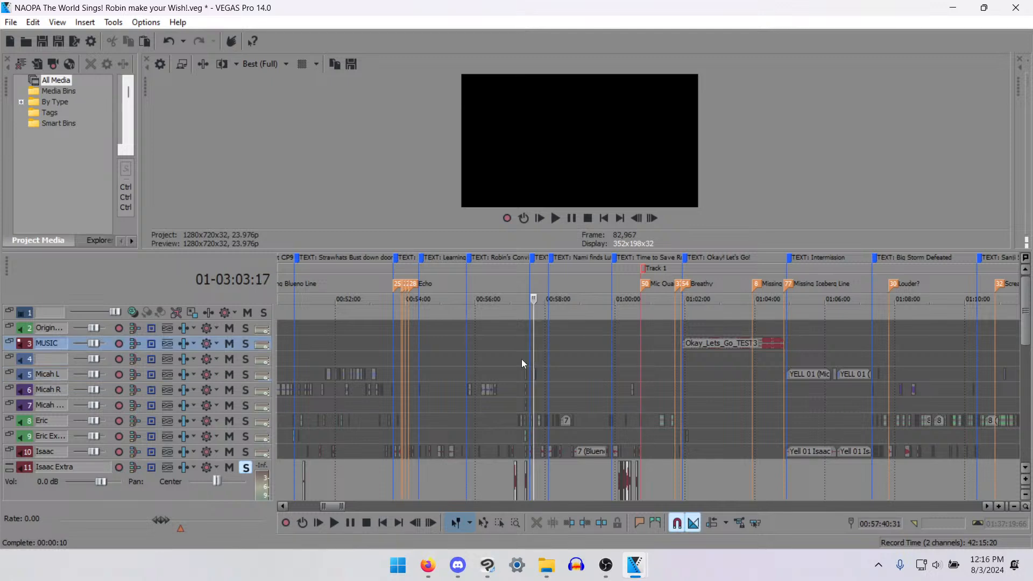
scroll(547, 369, "up", 3)
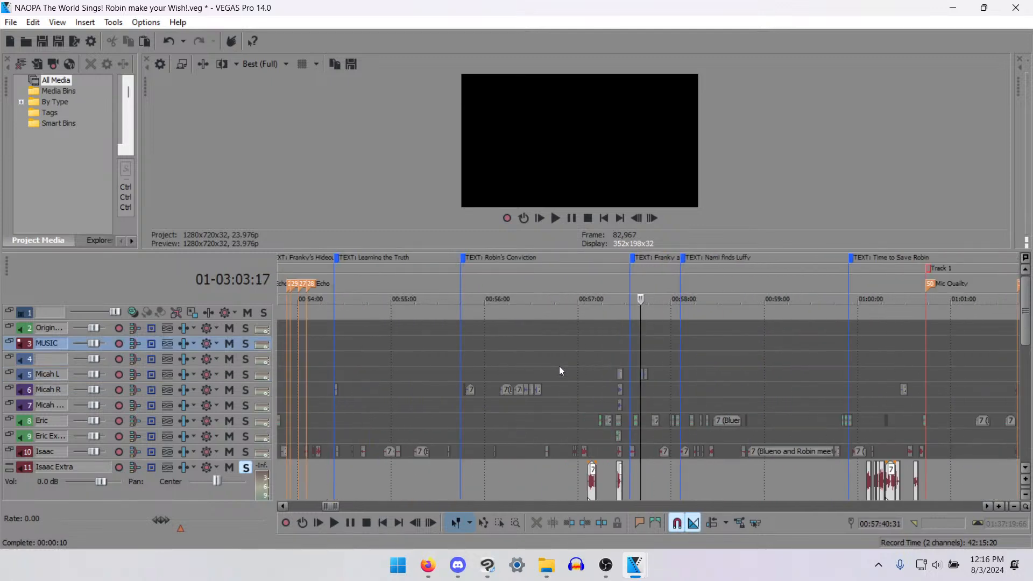
left_click(489, 330)
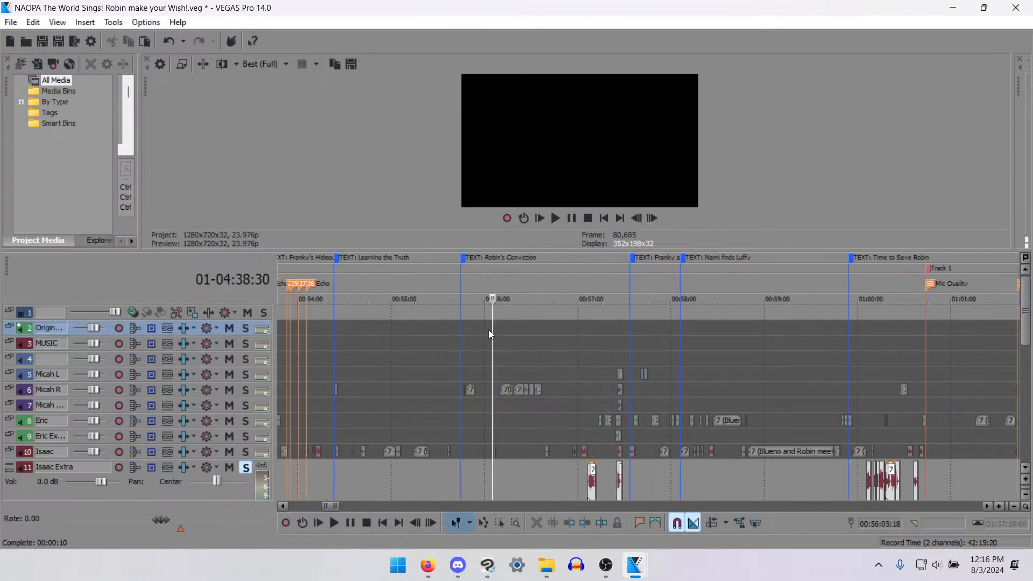
left_click(465, 360)
left_click(427, 565)
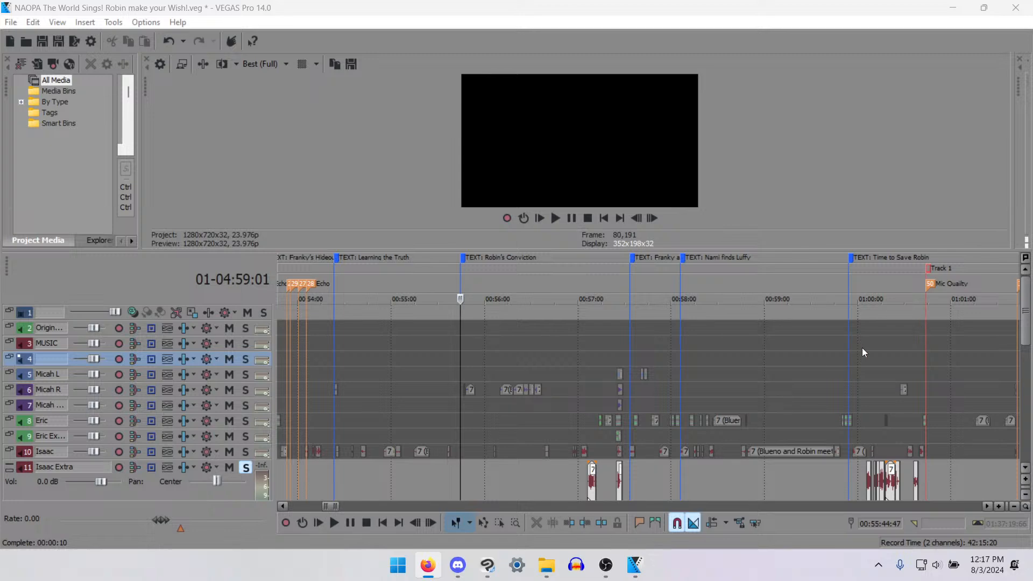
scroll(556, 419, "up", 2)
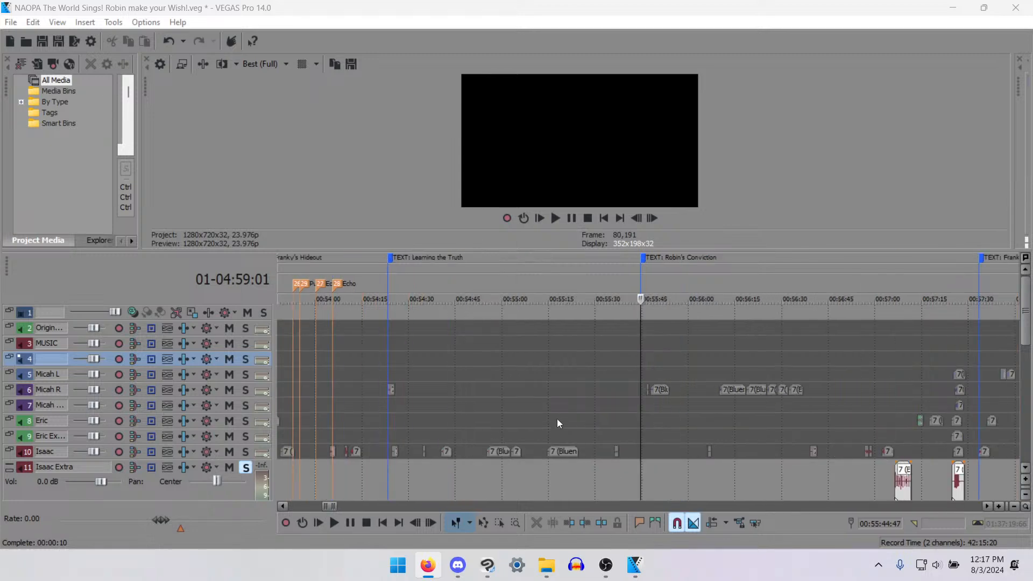
scroll(714, 438, "down", 1)
scroll(732, 434, "up", 1)
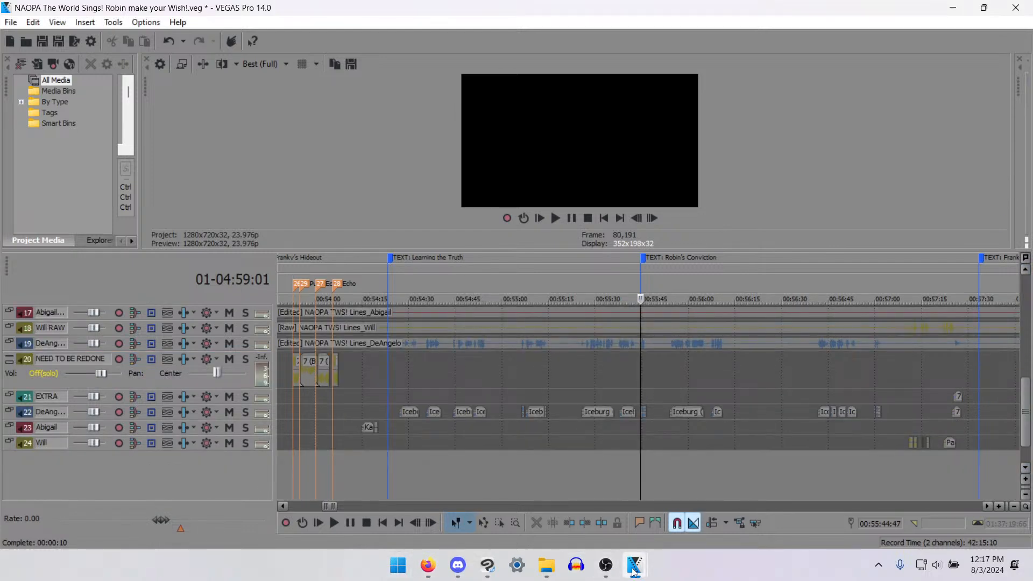
- Switch to the NAOPA TWS! Final p2 project and add a marker named Robin's Conviction at 01:04:28.15, just after the last Iceburg clip
mouse_move(635, 563)
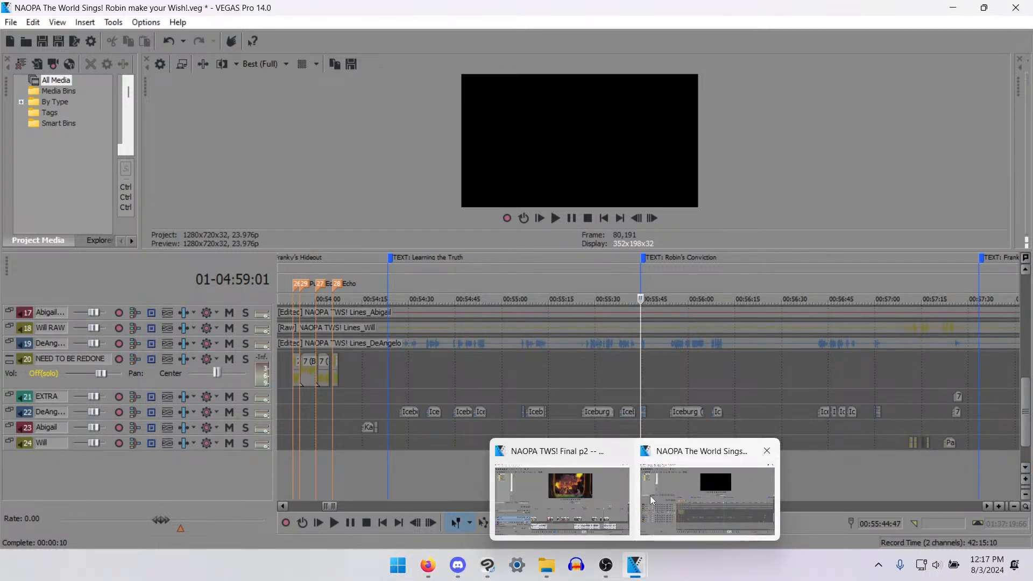
left_click(546, 487)
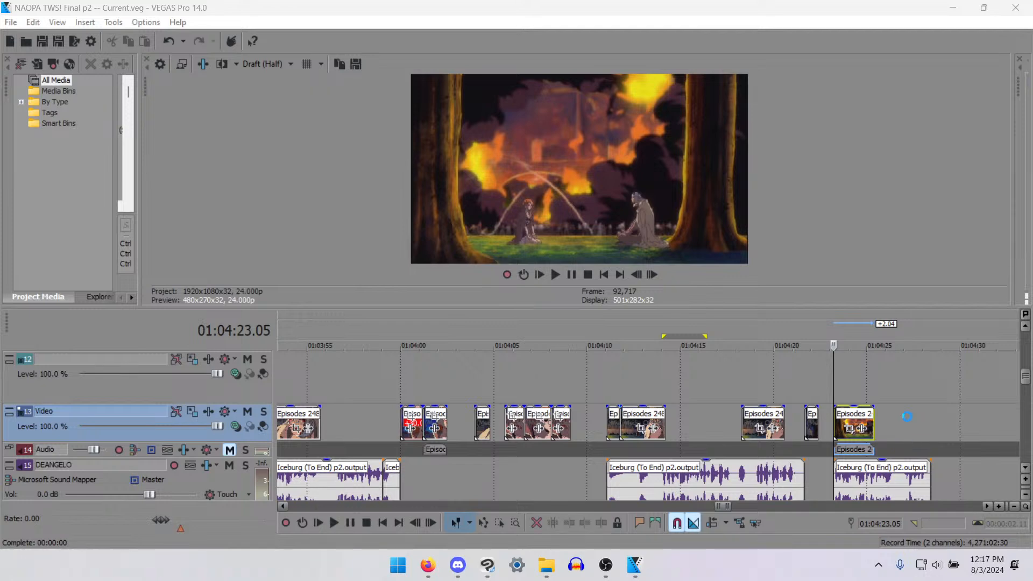
left_click(915, 388)
key("space")
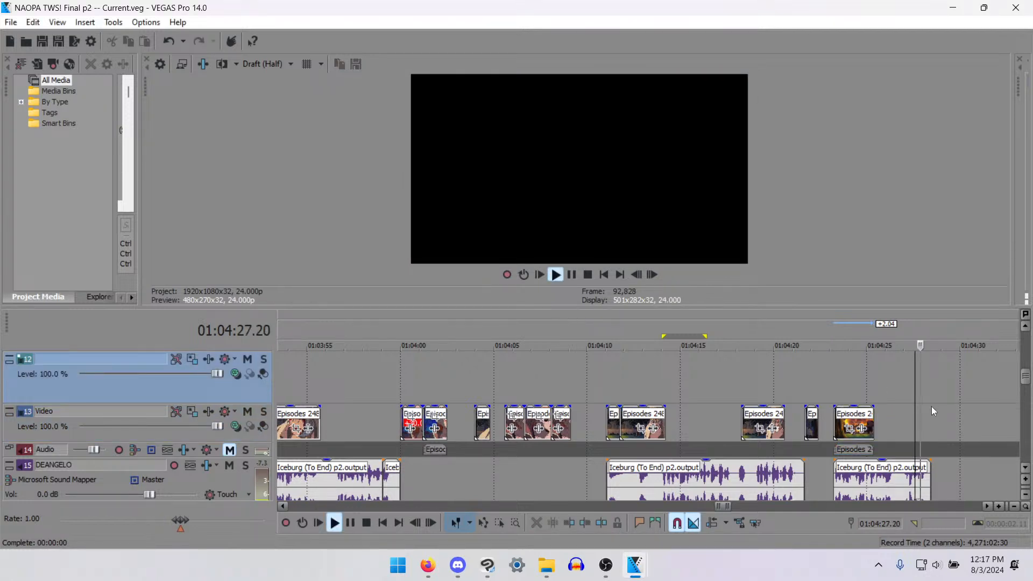
key("Return")
type("m")
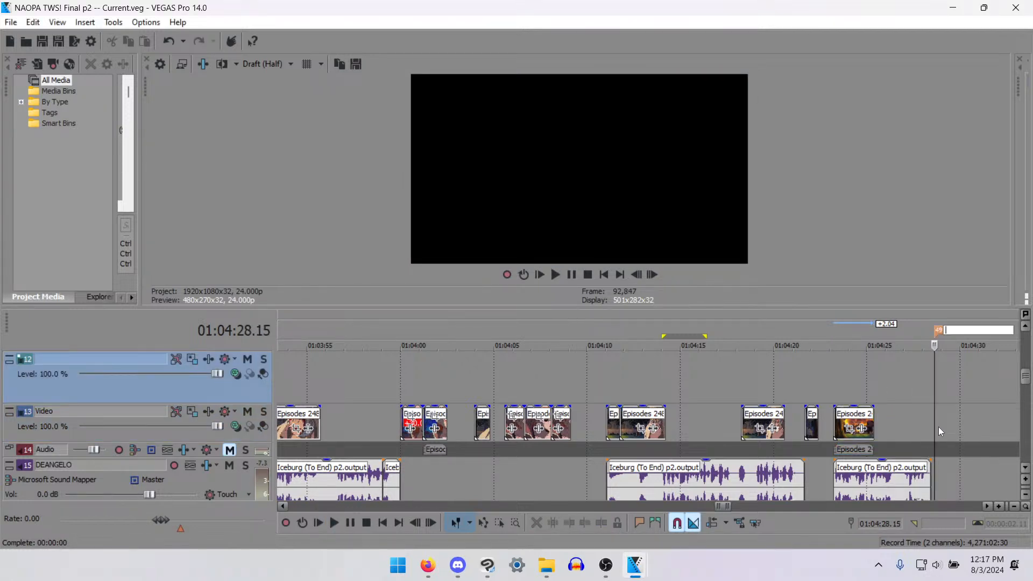
type("Robin's Conviction")
key("Return")
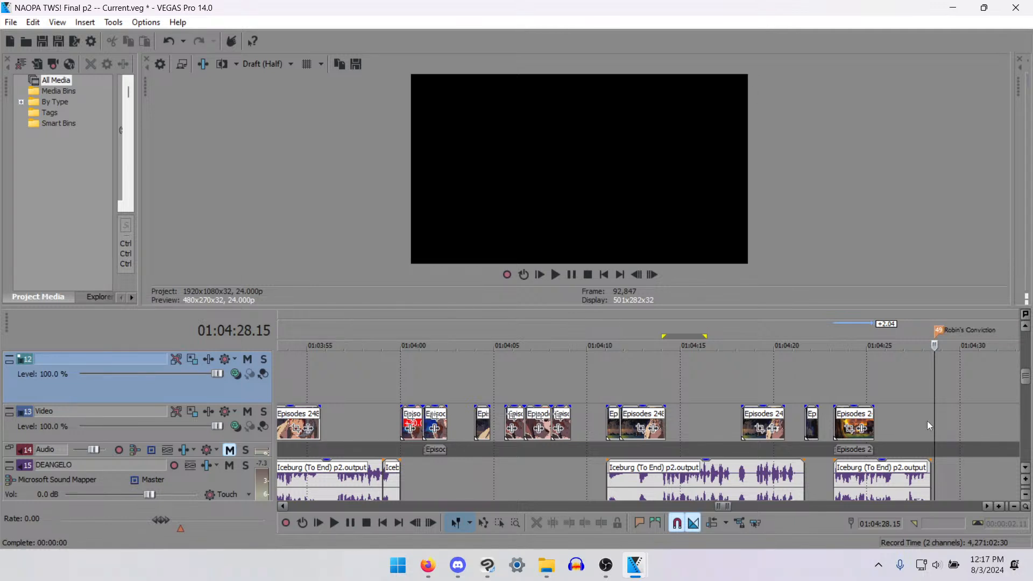
- Clear the leftover source clips out of the stretch following the Robin's Conviction marker
scroll(808, 454, "down", 3)
scroll(557, 455, "down", 5)
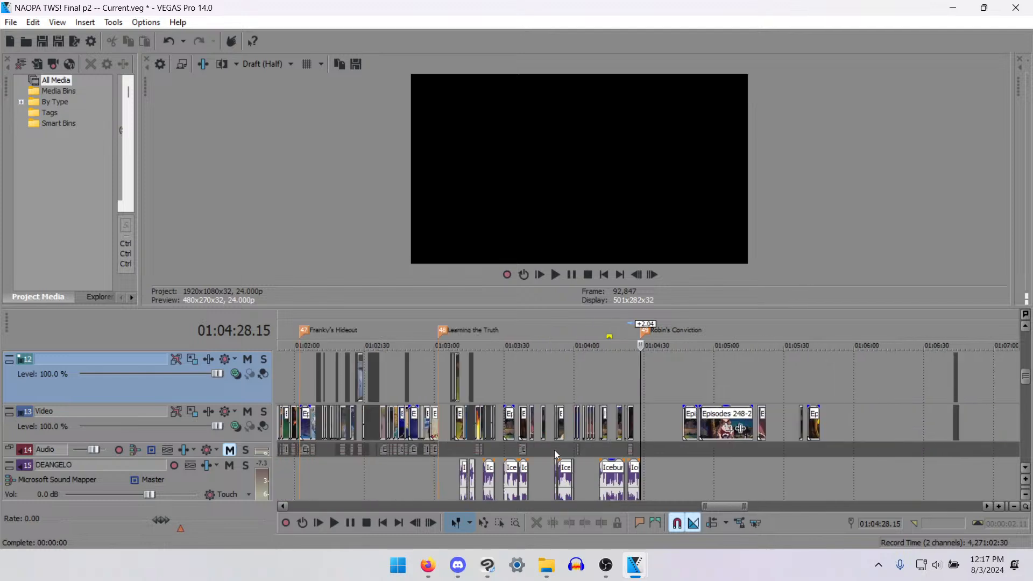
scroll(753, 455, "up", 1)
key("ctrl+d")
key("ctrl+d")
left_click_drag(842, 463, 935, 399)
key("ctrl+d")
scroll(856, 453, "up", 7)
scroll(934, 380, "down", 5)
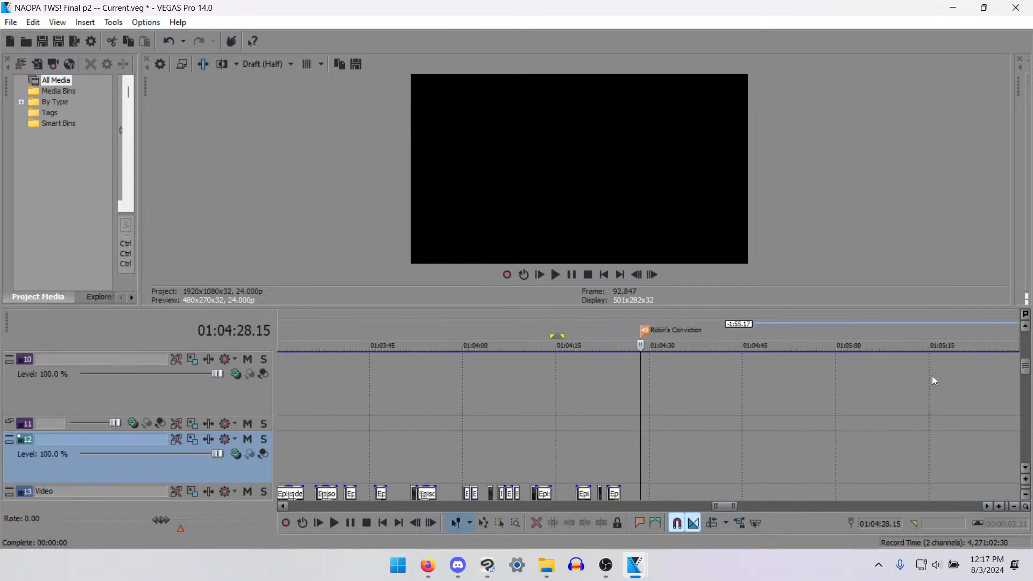
- Bring the short isolated Robin shot on the Video track back to about 01:05:22
left_click(1025, 389)
scroll(968, 421, "down", 5)
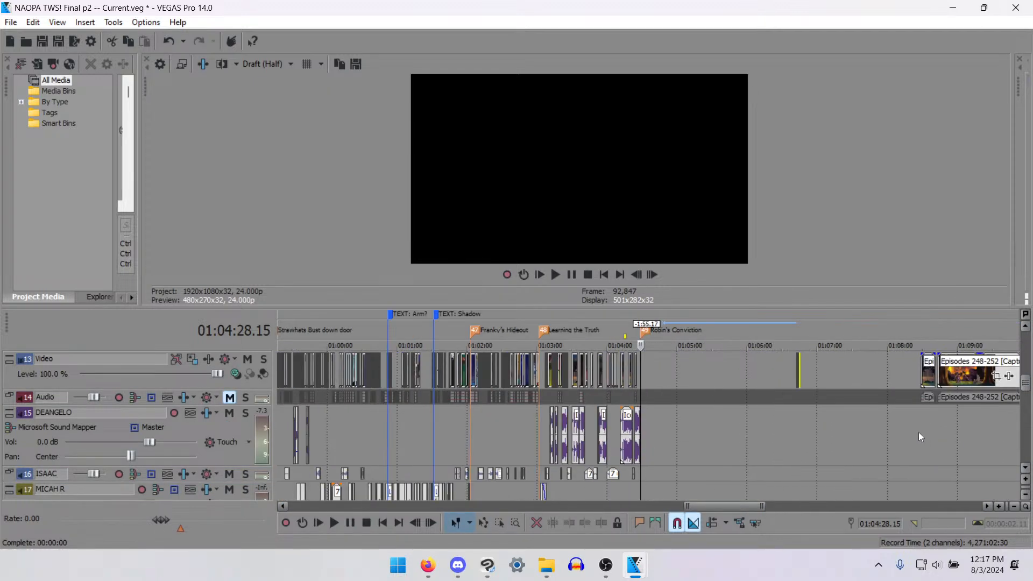
scroll(916, 409, "up", 3)
scroll(958, 379, "down", 1)
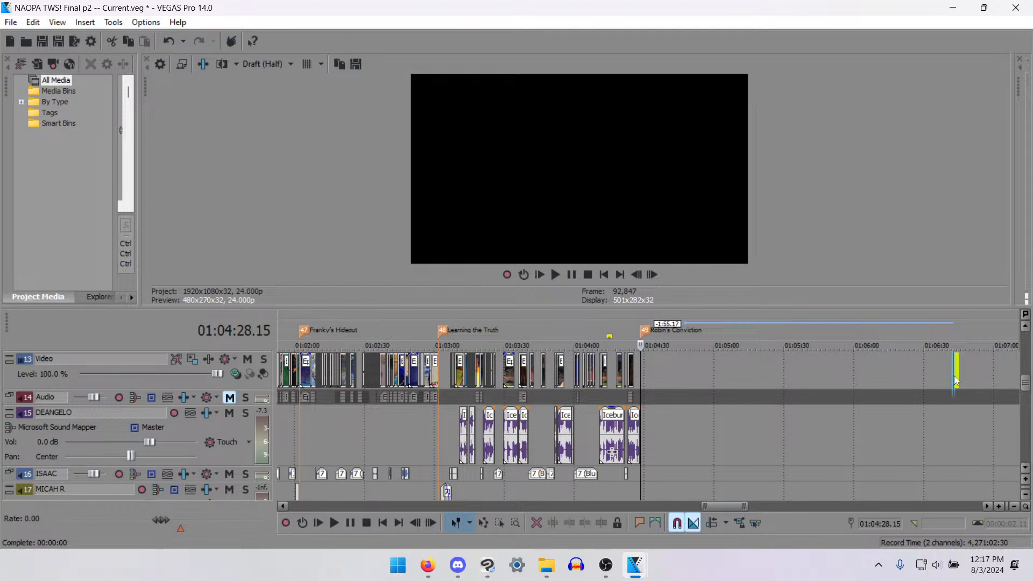
left_click_drag(954, 376, 670, 366)
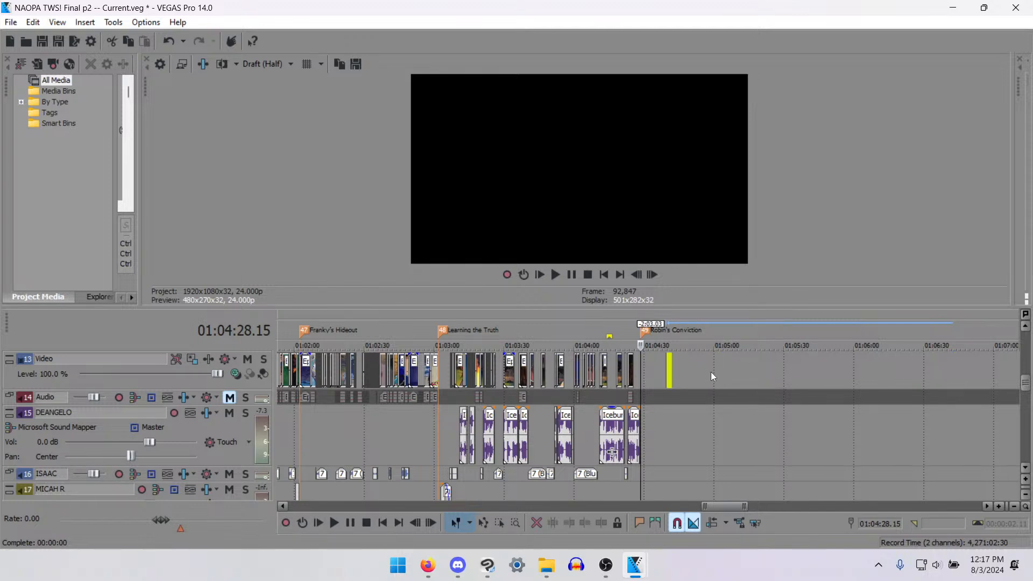
mouse_move(769, 379)
left_mouse_down()
mouse_move(779, 380)
mouse_move(766, 379)
left_mouse_up()
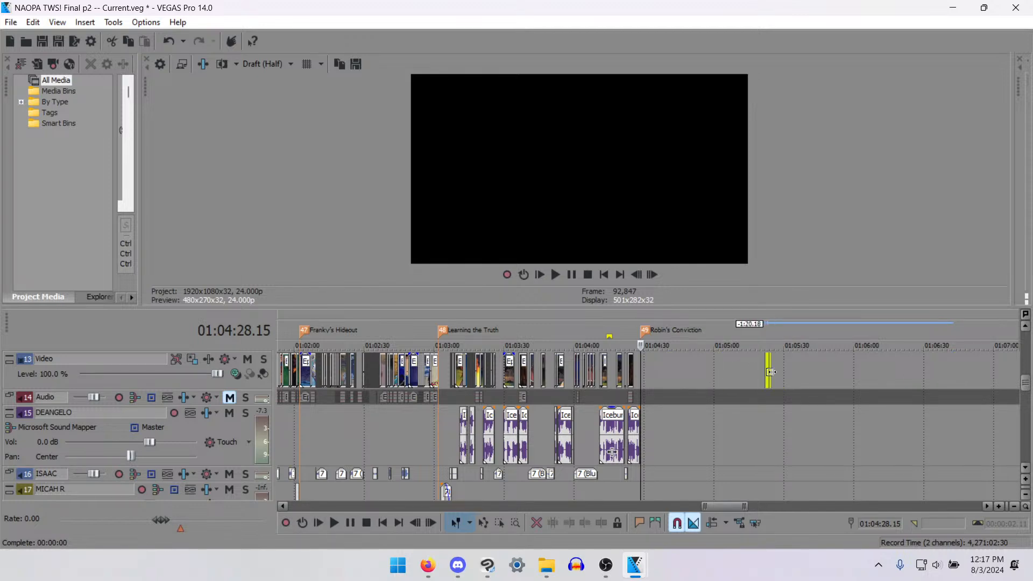
left_click(766, 369)
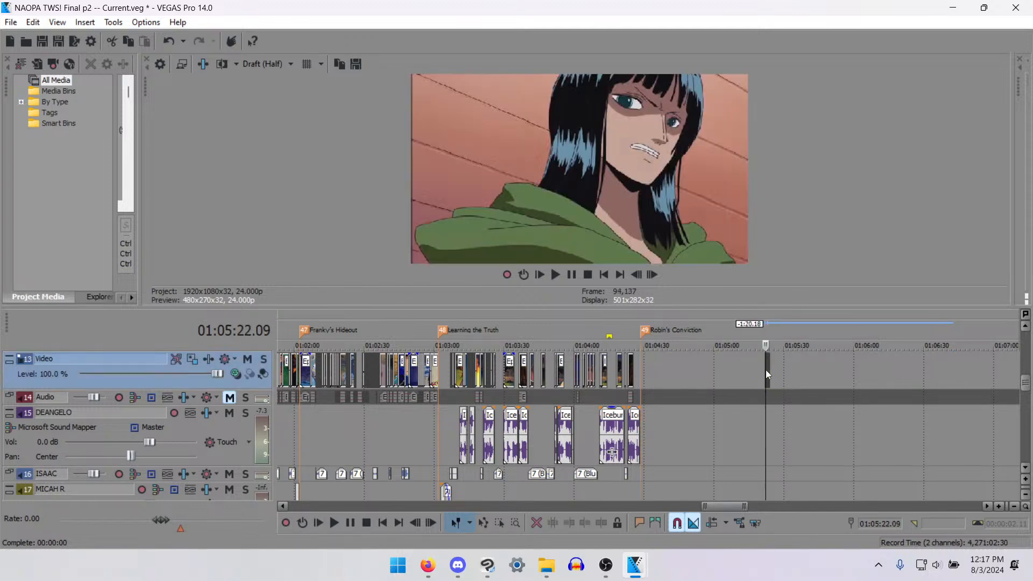
- Review the Learning the Truth shots at 01:03:52.12 and 01:03:09.00, and the gap after the Nami shot at 01:03:26.06
left_click(558, 376)
scroll(651, 420, "up", 2)
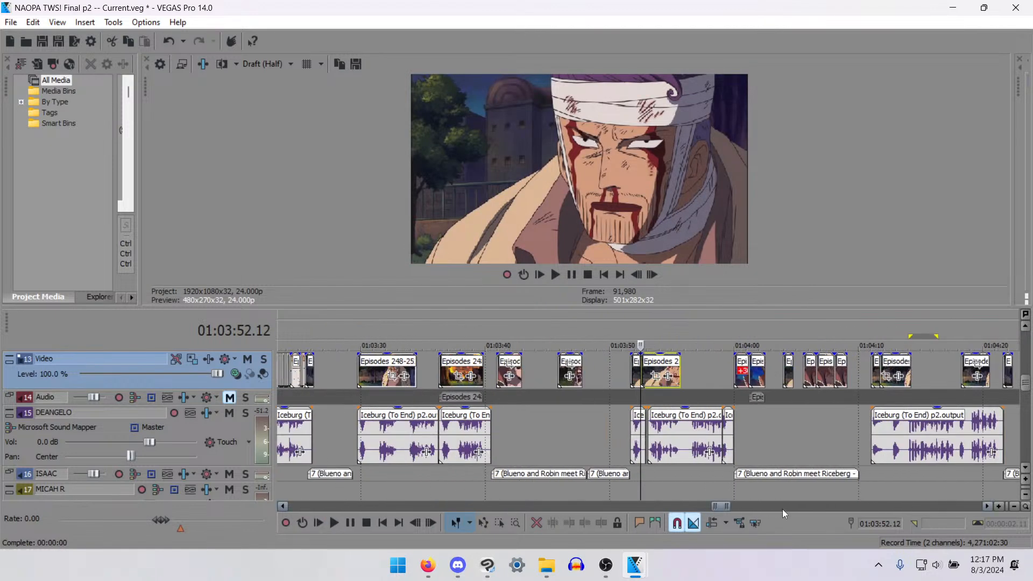
scroll(651, 419, "down", 2)
left_click(505, 369)
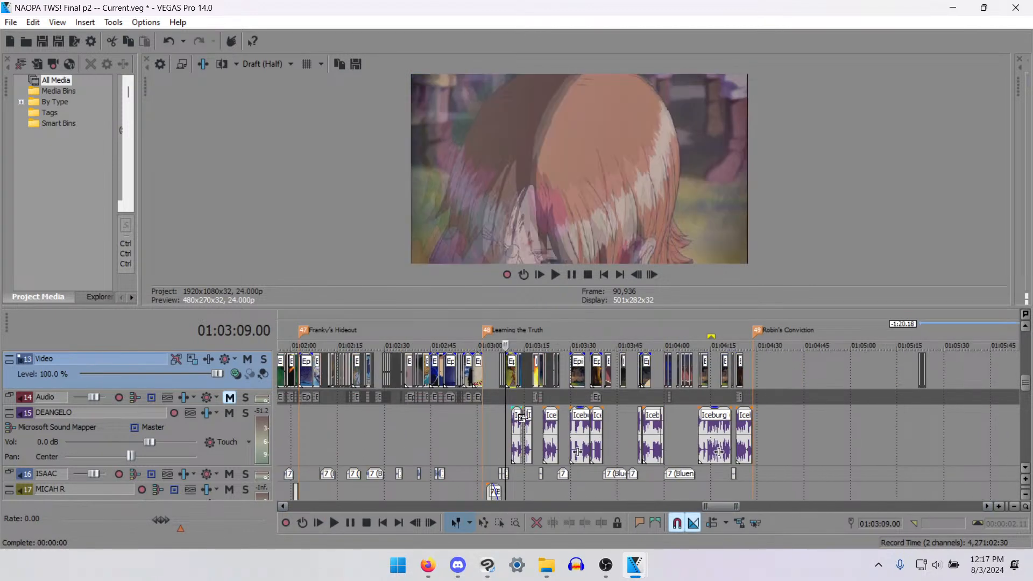
scroll(593, 419, "up", 3)
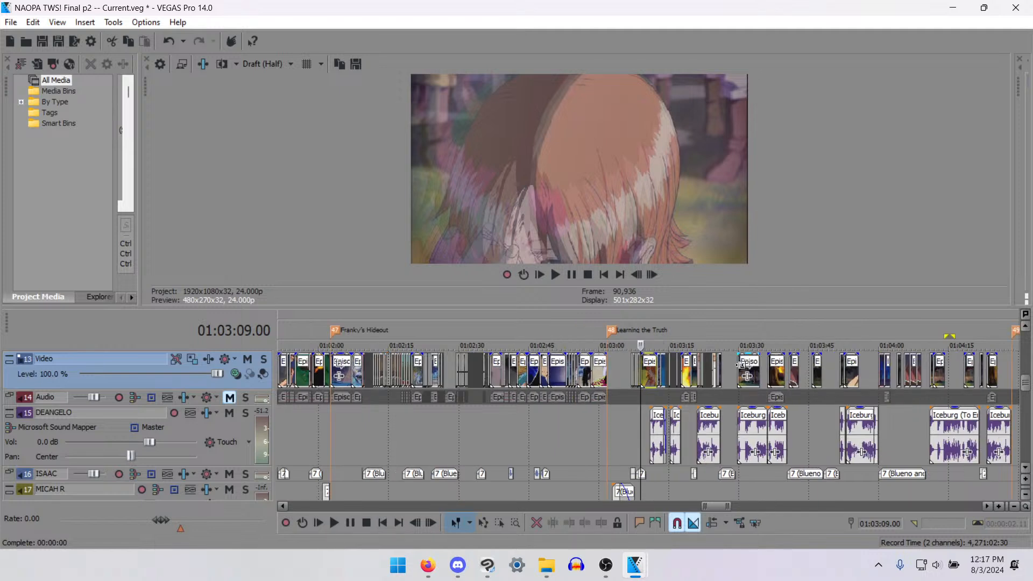
left_click(728, 368)
scroll(736, 392, "up", 5)
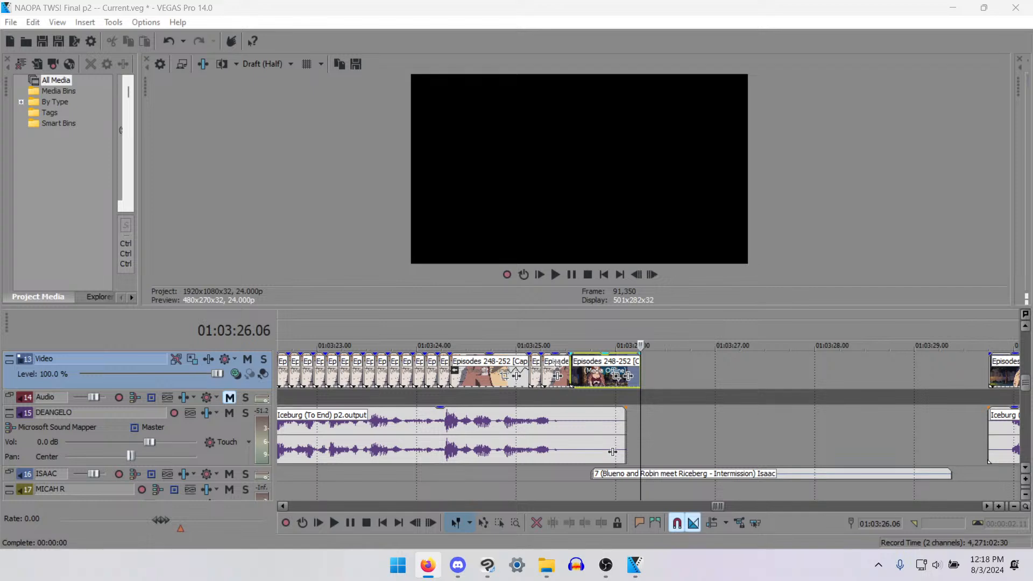
scroll(566, 393, "up", 1)
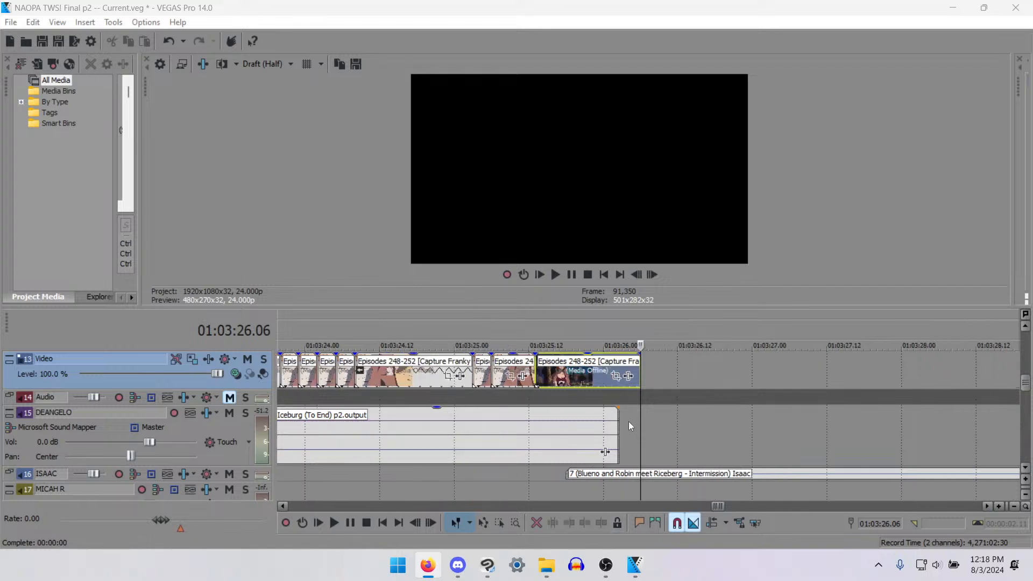
- Check the frames of the short Nami shot from 01:03:25.15 to its end
left_click(566, 378)
left_click(542, 379)
key("Right")
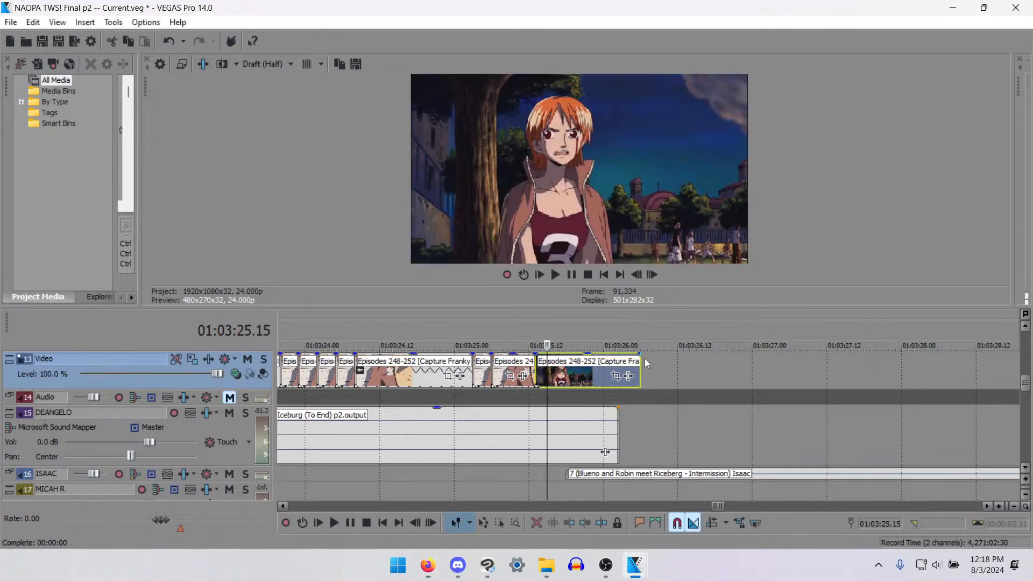
key("Right")
key("Right")
key("Right")
key("Right")
key("Right")
key("Right")
key("Right")
key("Right")
key("Right")
key("Right")
key("Right")
key("Right")
key("Right")
key("Right")
key("Right")
key("Right")
key("Right")
key("Right")
key("Right")
- Extend the Nami shot on the Video track to fill the gap up to the next shot at 01:03:29.18
scroll(640, 371, "down", 4)
scroll(606, 383, "up", 3)
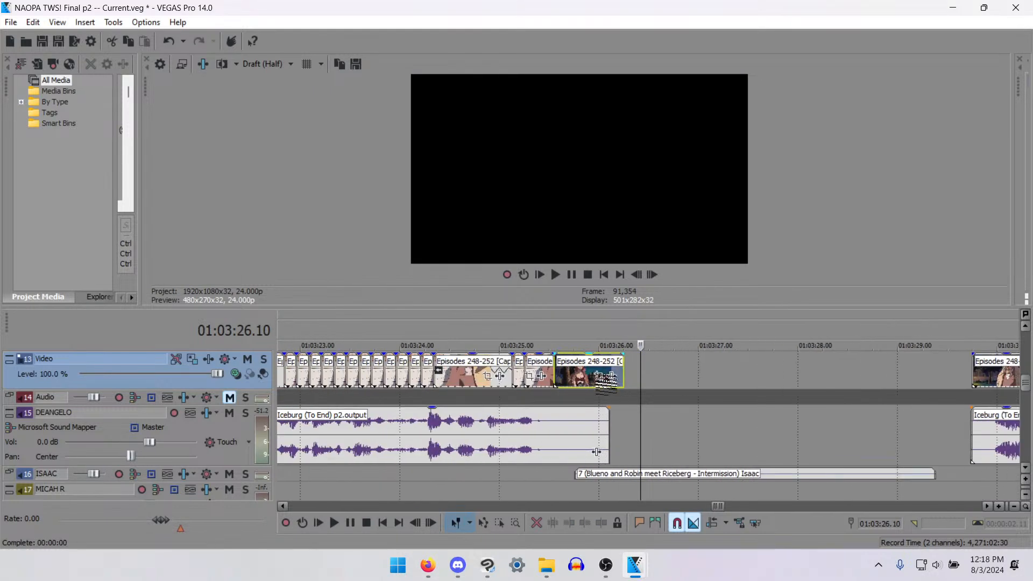
left_click_drag(606, 379, 882, 376)
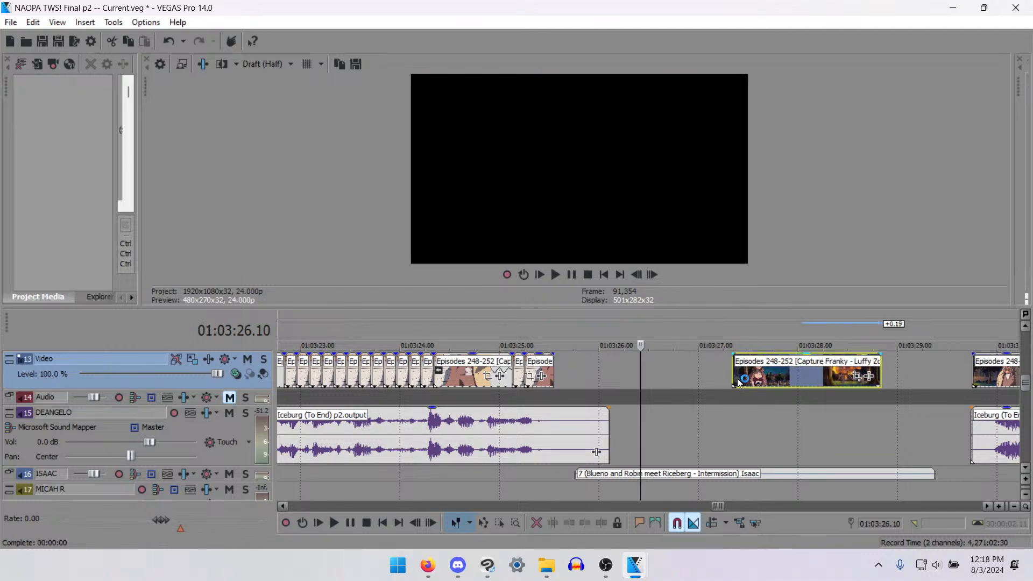
key("ctrl+z")
left_click_drag(734, 383, 773, 367)
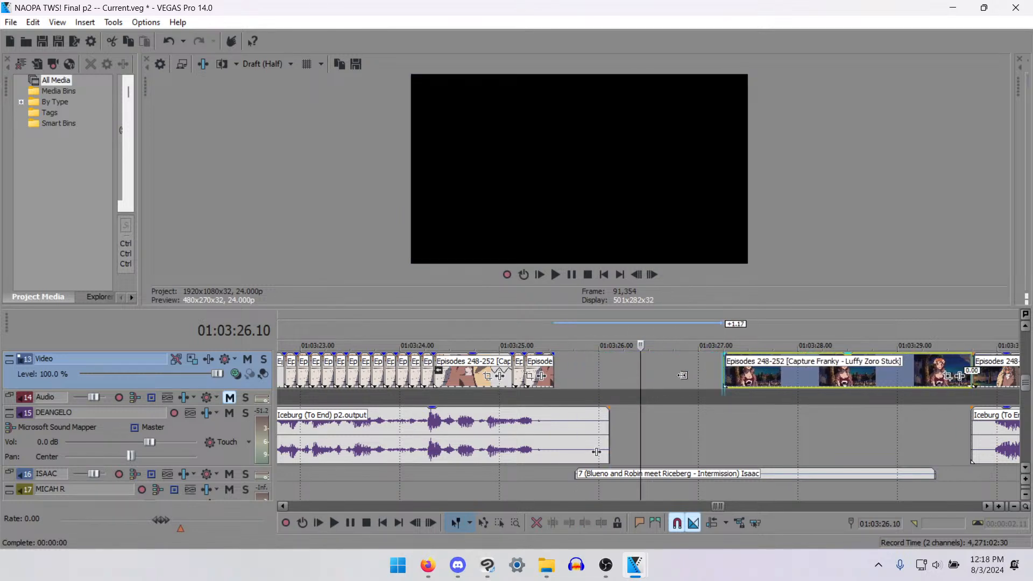
left_click_drag(683, 375, 550, 379)
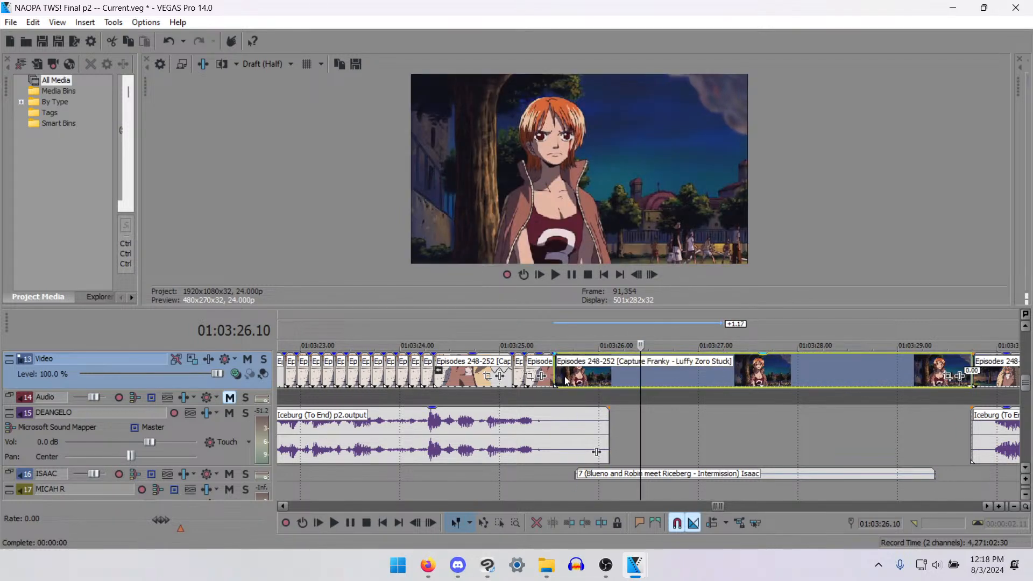
- Duplicate the extended Nami shot onto track 12, directly above the original and starting at the same frame
left_click(566, 378)
mouse_move(1026, 385)
left_mouse_down()
mouse_move(1026, 370)
mouse_move(1026, 379)
left_mouse_up()
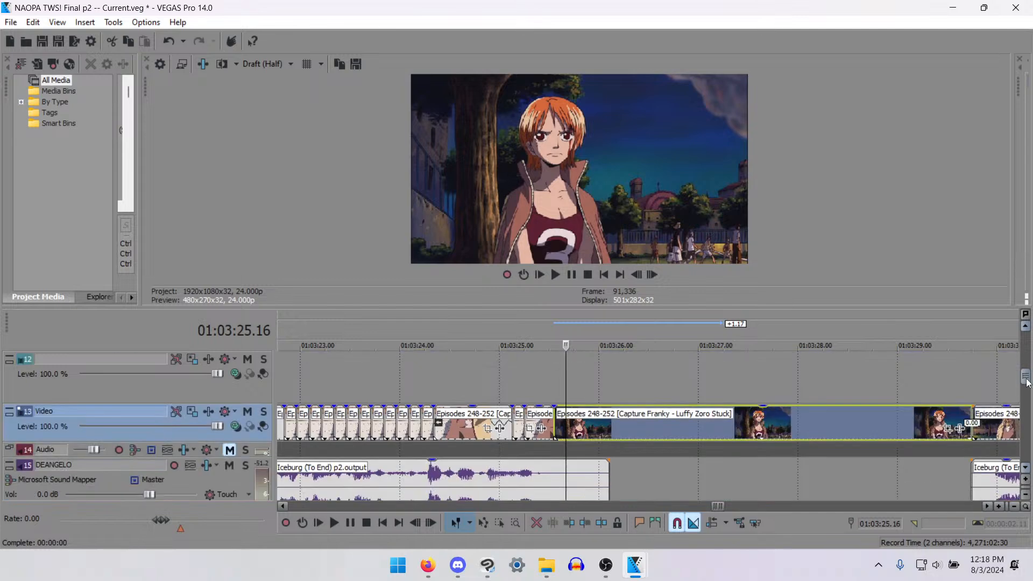
key("ctrl+c")
left_click(554, 388)
key("ctrl+v")
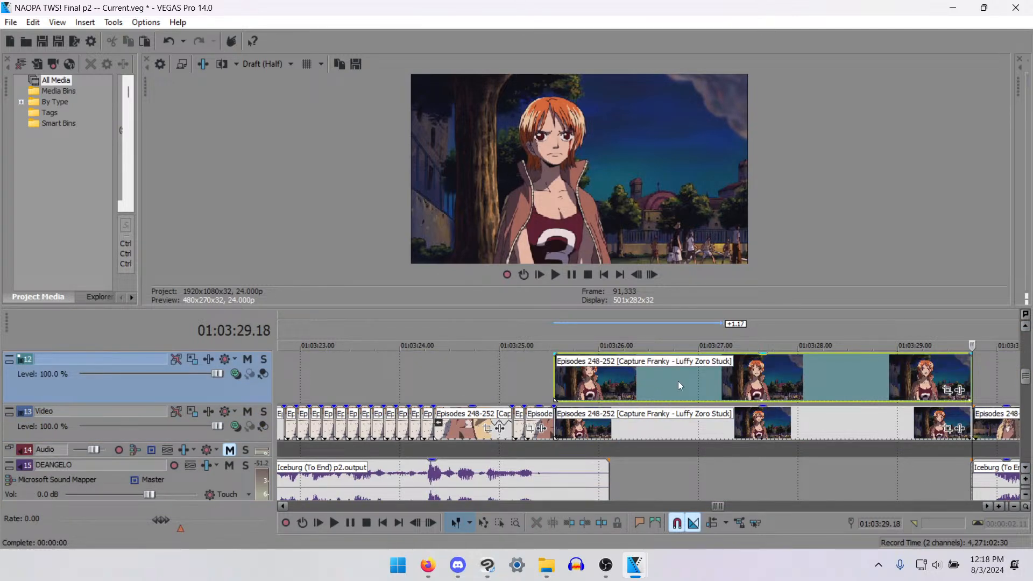
- At 01:03:27.12, shift the track 12 duplicate's crop horizontally to X Center 169.3 and set Stretch to fill frame to No
left_click(708, 382)
key("Right")
key("Right")
key("Right")
key("Right")
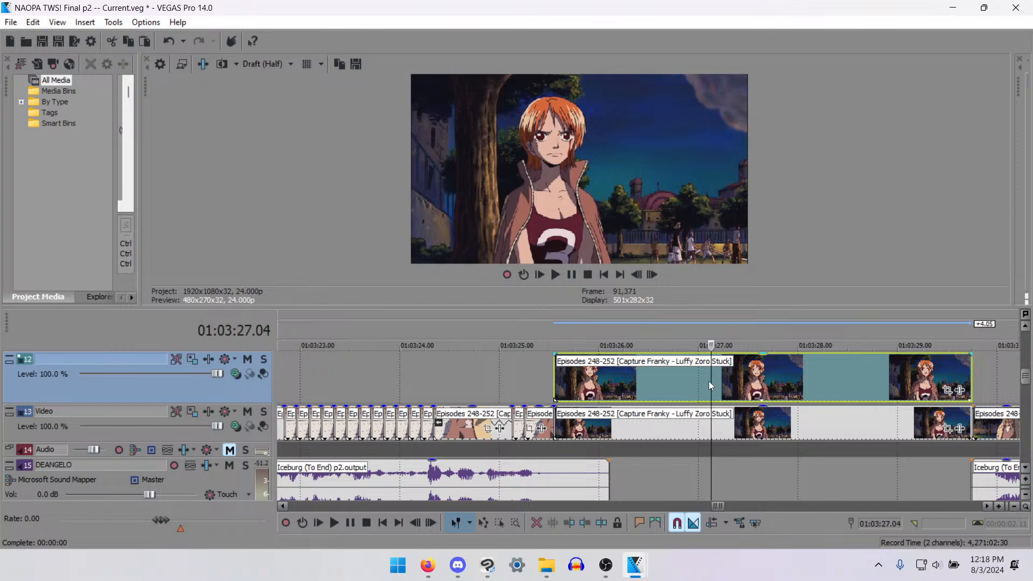
key("Right")
key("Right")
key("Right")
key("Right")
key("Right")
left_click(947, 389)
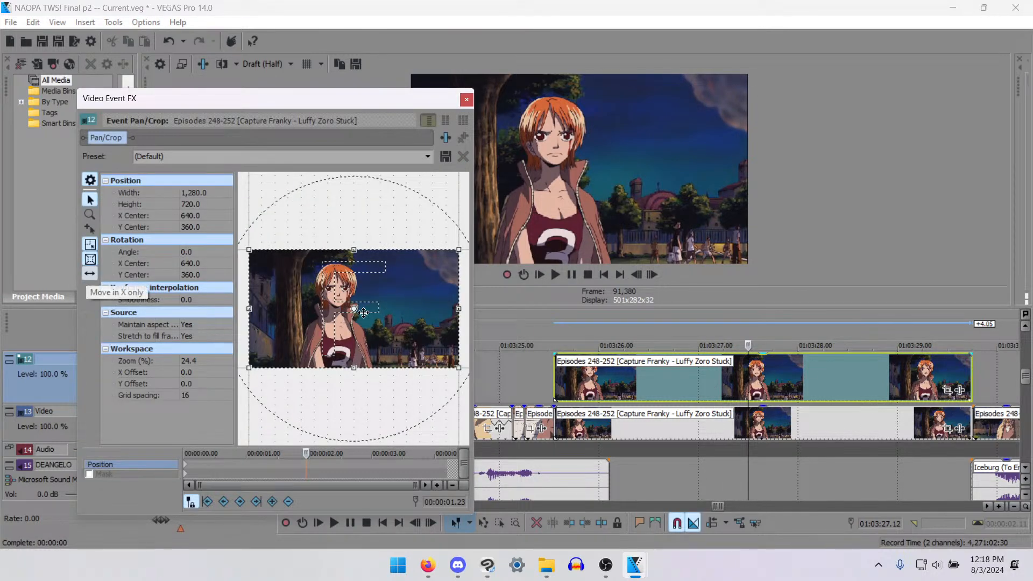
left_click_drag(442, 324, 366, 334)
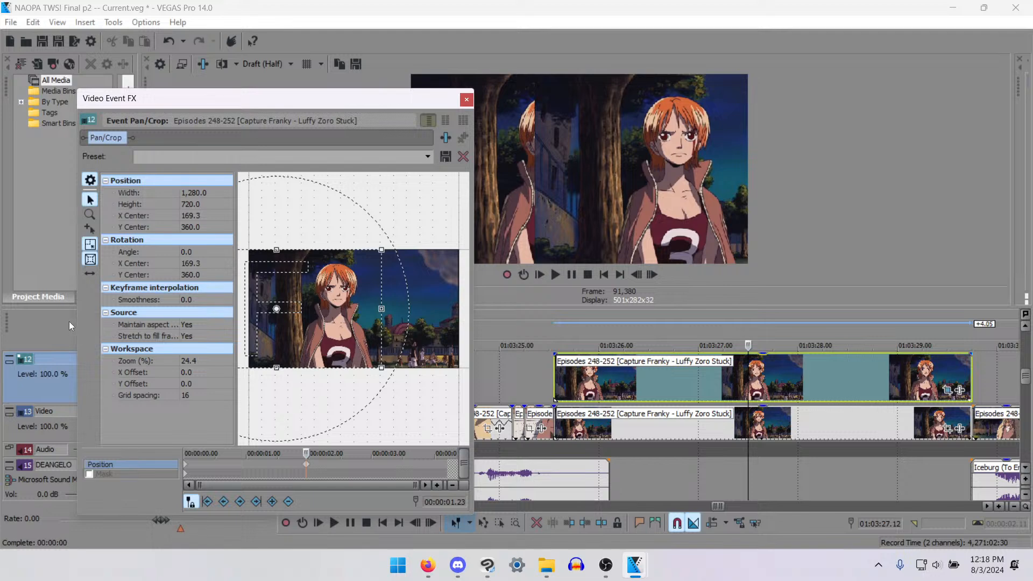
left_click(196, 334)
left_click(200, 350)
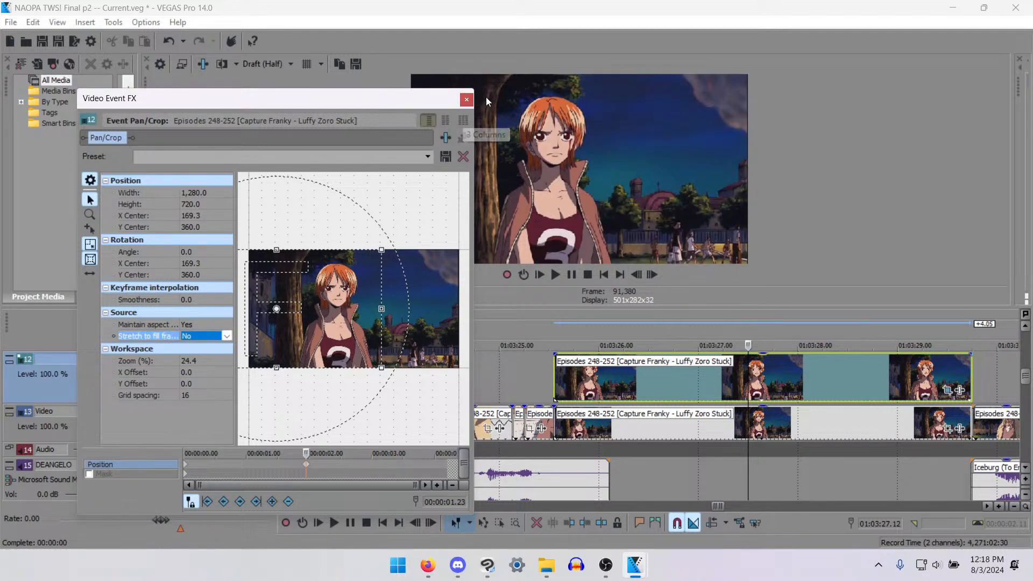
left_click(467, 99)
- Remove the part of the track 12 duplicate before 01:03:28.16 and move the remainder to start at 01:03:25.13
left_click(863, 360)
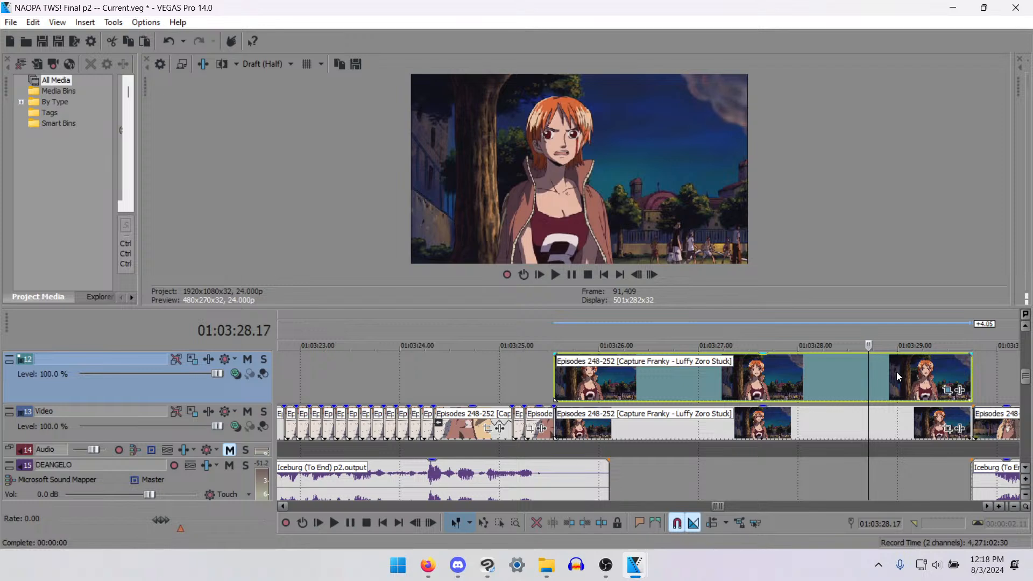
left_click(945, 389)
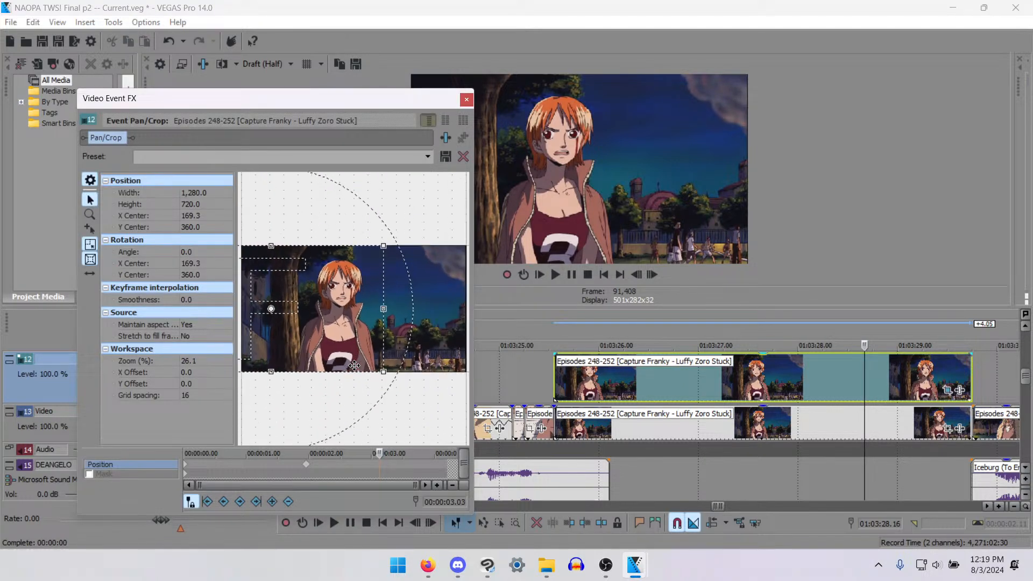
left_click(466, 99)
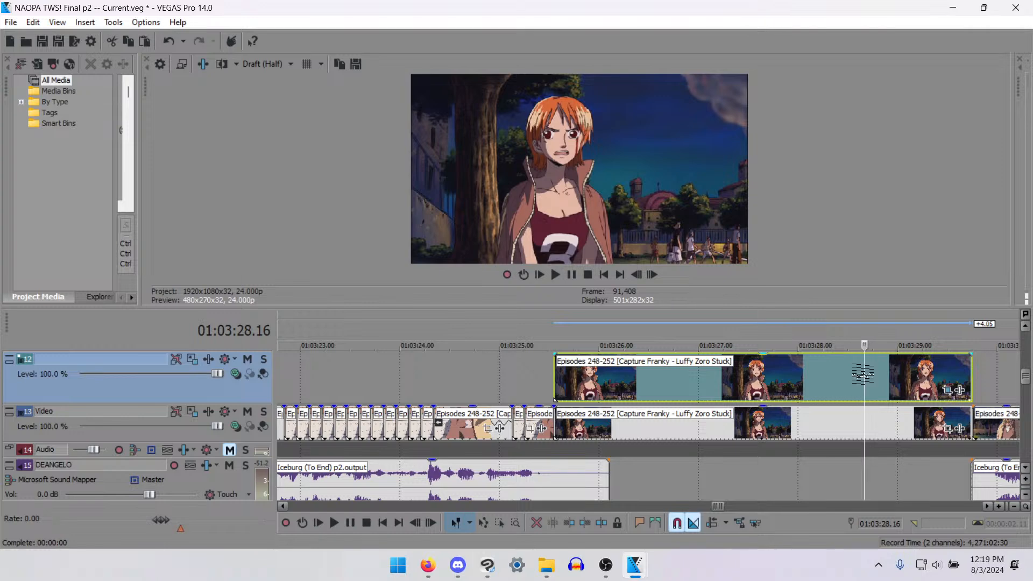
key("s")
left_click(812, 375)
key("Delete")
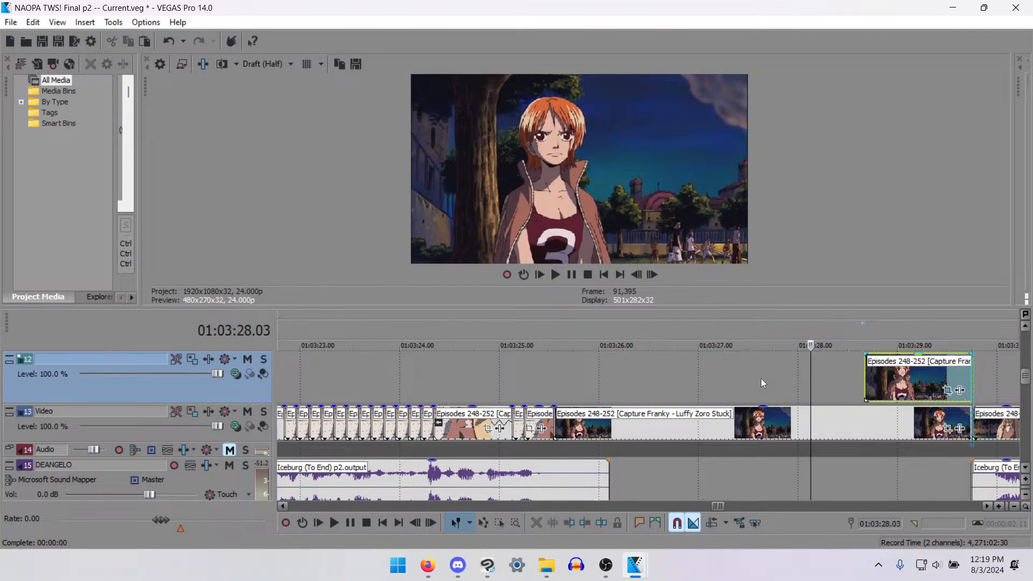
left_click_drag(883, 388, 572, 393)
- Isolate the track 12 clip's mouth frames from 01:03:26.04 to 01:03:26.06 and move them to track 11
left_click(555, 376)
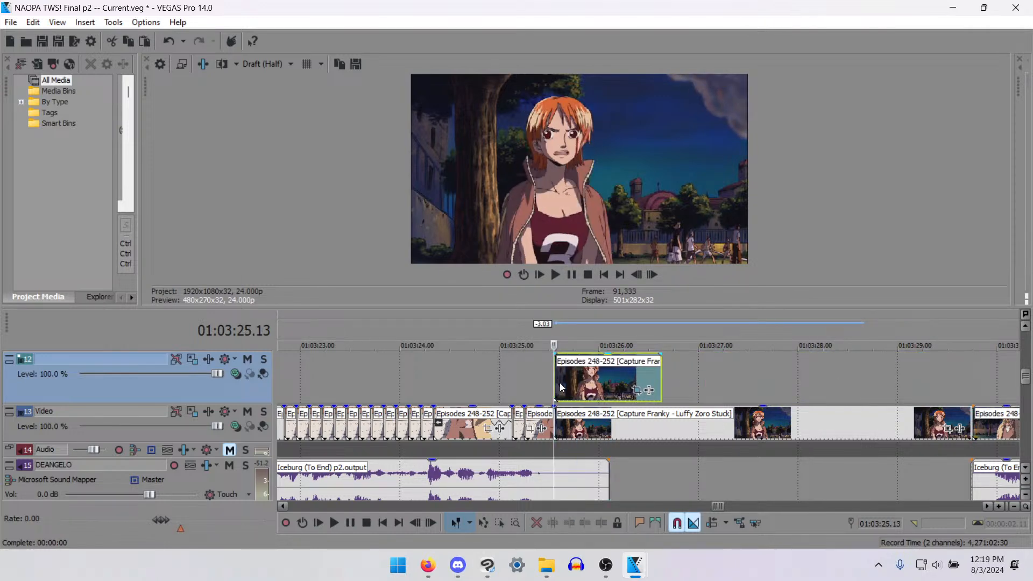
key("Right")
key("Right")
key("Right")
scroll(598, 405, "up", 4)
key("Right")
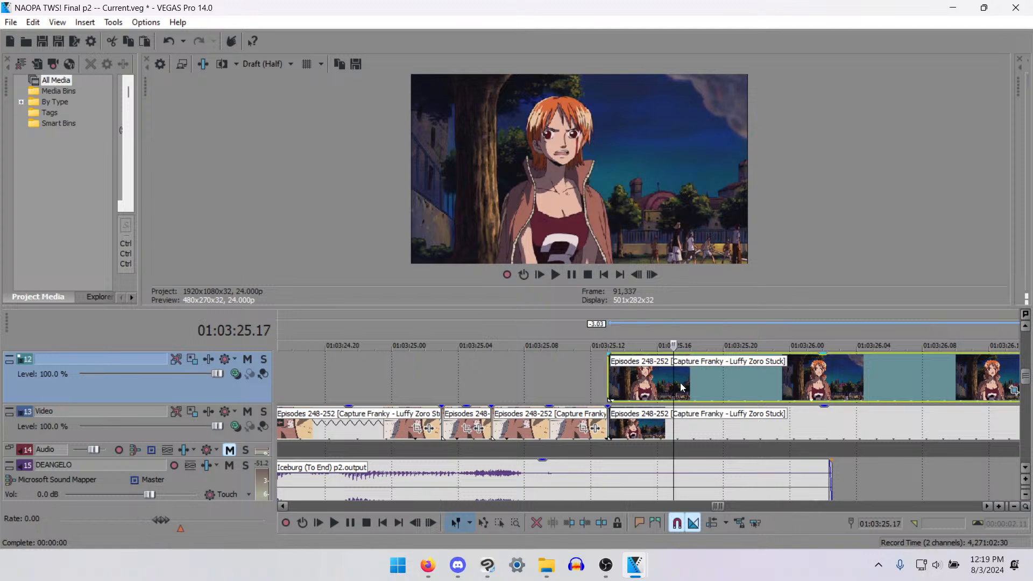
key("Right")
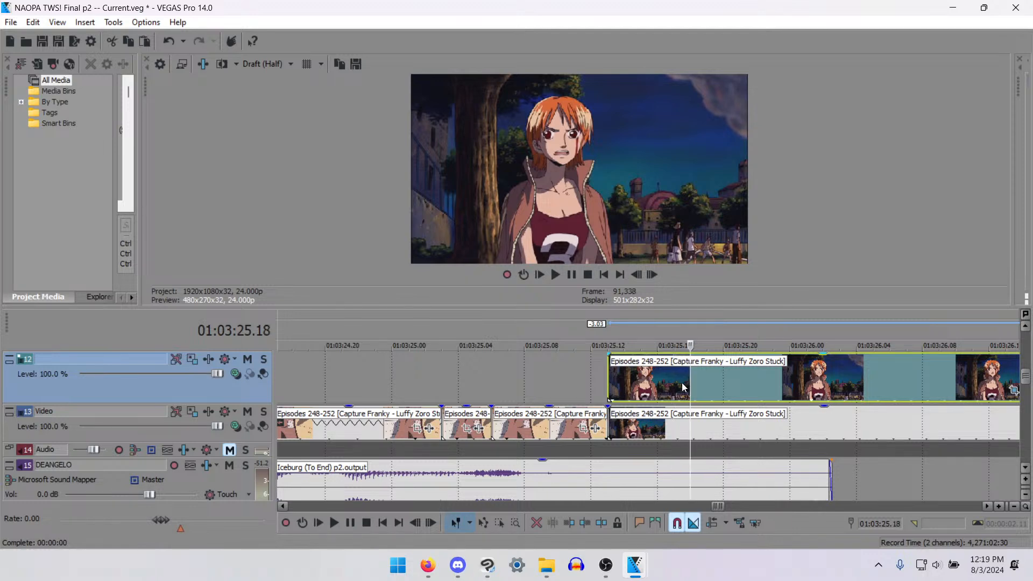
key("Right")
key("Right")
key("Right")
key("Right")
key("Right")
key("Right")
key("Right")
key("Right")
key("Right")
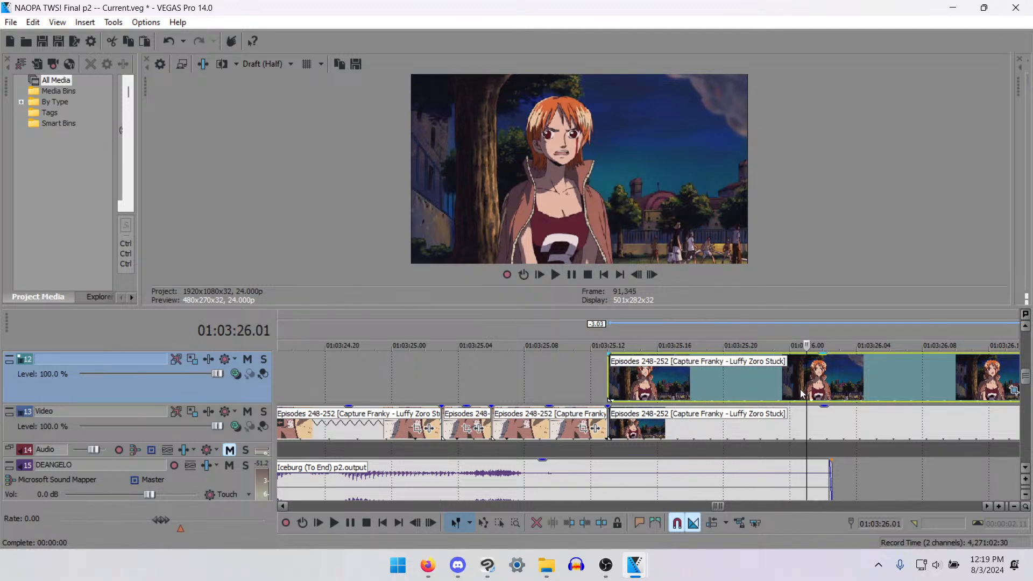
key("Right")
key("Right")
key("Left")
key("Left")
key("Right")
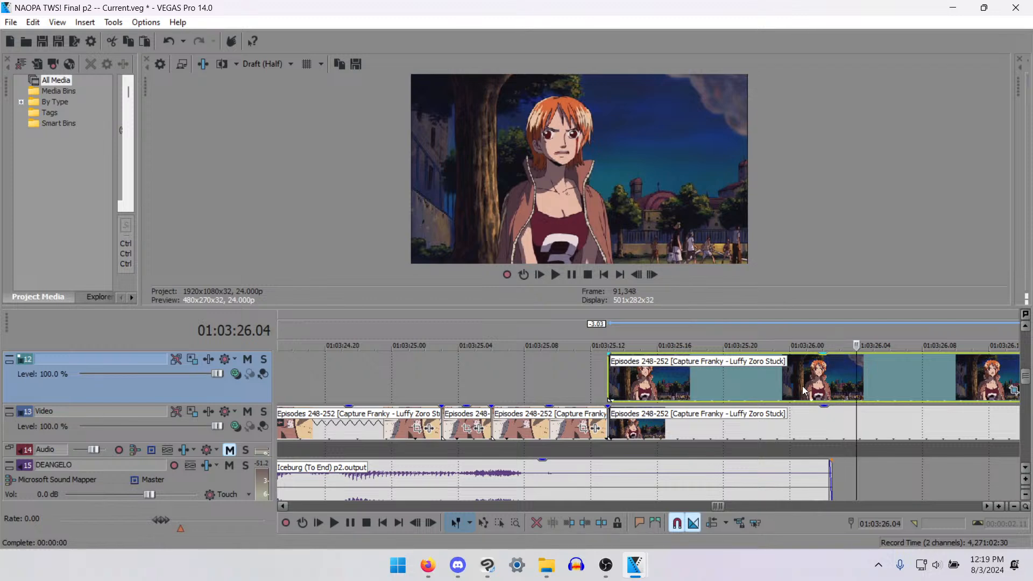
key("s")
key("Right")
key("Right")
key("s")
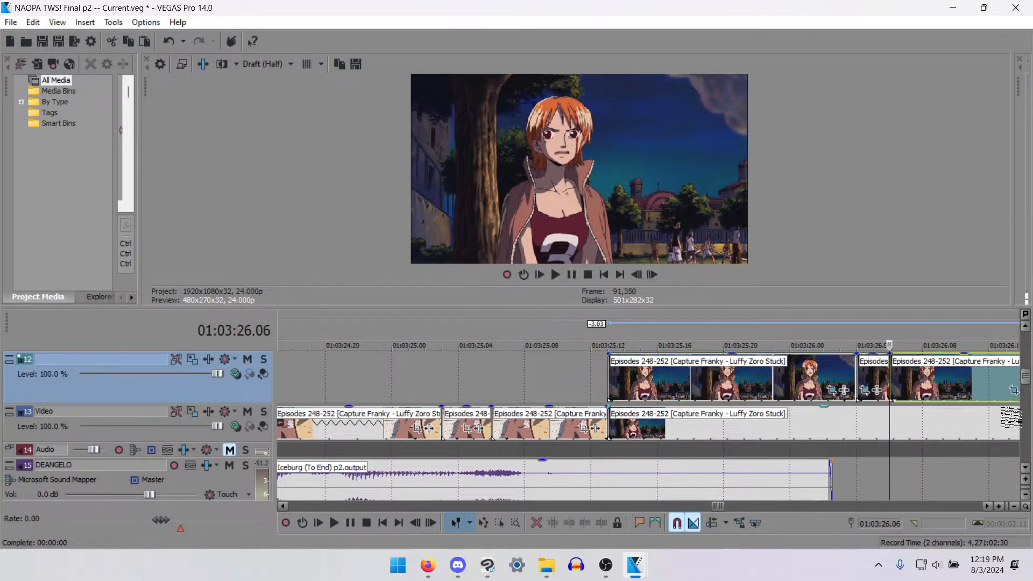
left_click_drag(1028, 377, 1028, 366)
left_click_drag(875, 444, 875, 423)
- Split off the frames from 01:03:26.02 to 01:03:26.04, move them to track 10, and delete the track 12 part before them
key("Left")
key("Left")
key("Left")
key("Left")
key("s")
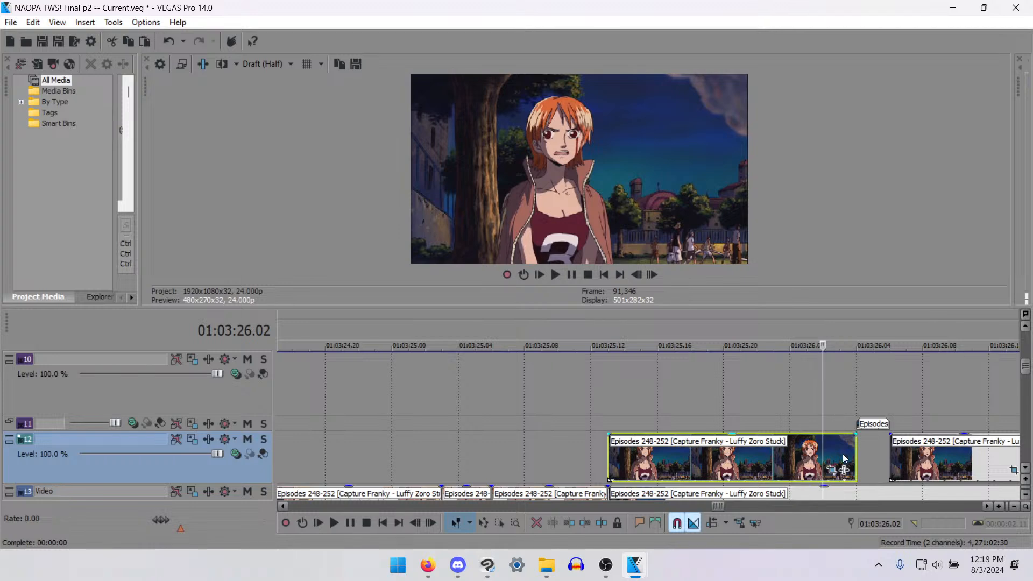
left_click(837, 453)
left_click_drag(836, 454, 843, 393)
left_click(793, 445)
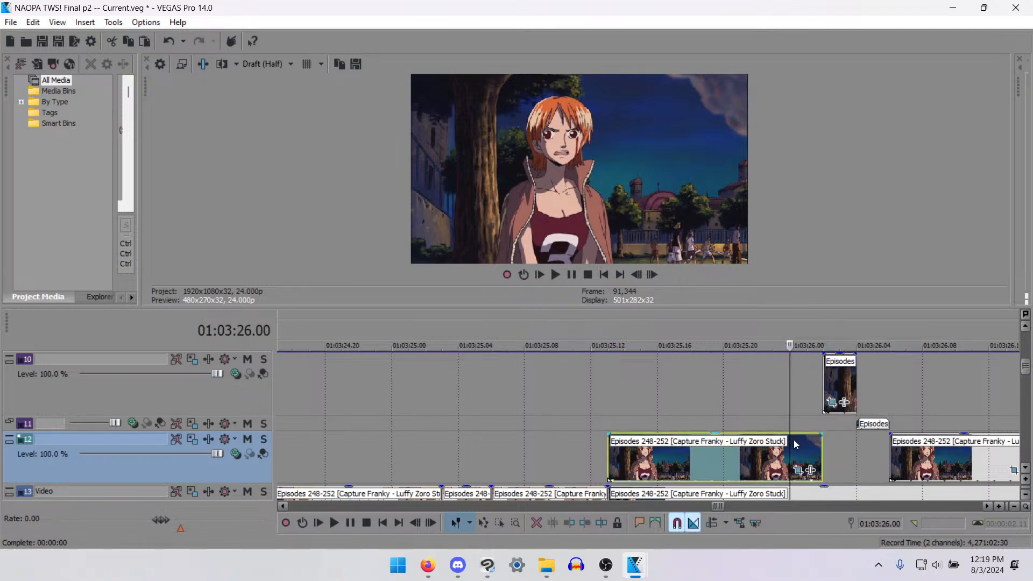
key("Delete")
- Examine the frame at 01:03:26.09 at Best (Full) preview quality, and return the preview to Draft (Half)
left_click(910, 465)
key("Left")
key("Right")
key("Right")
key("Right")
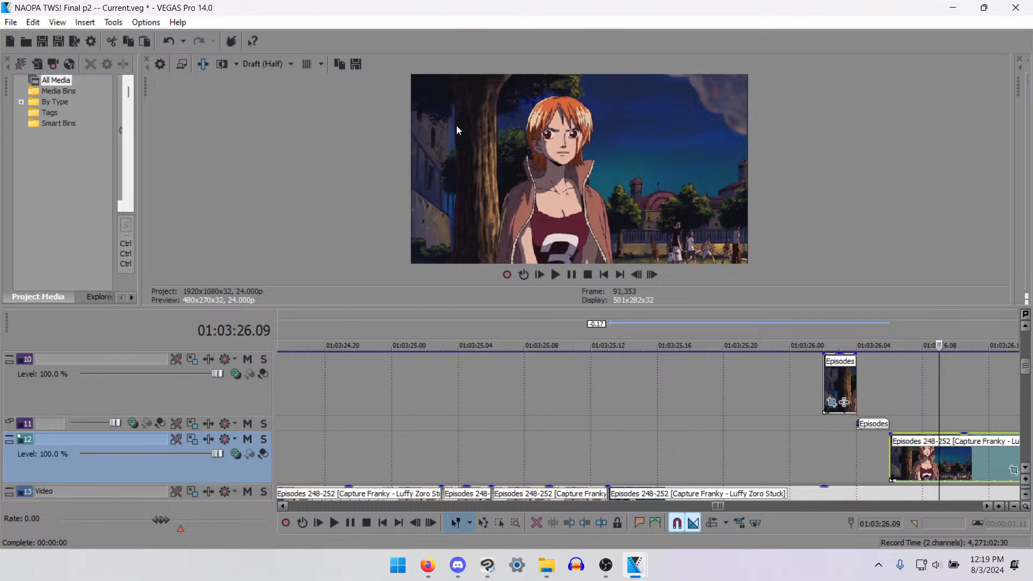
left_click(278, 64)
mouse_move(280, 134)
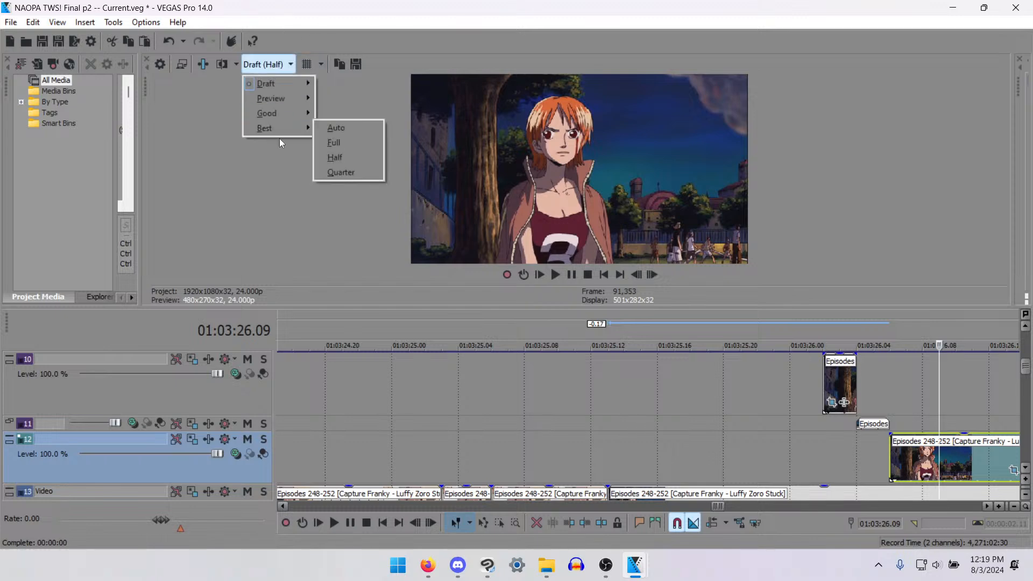
left_click(331, 143)
left_click(266, 65)
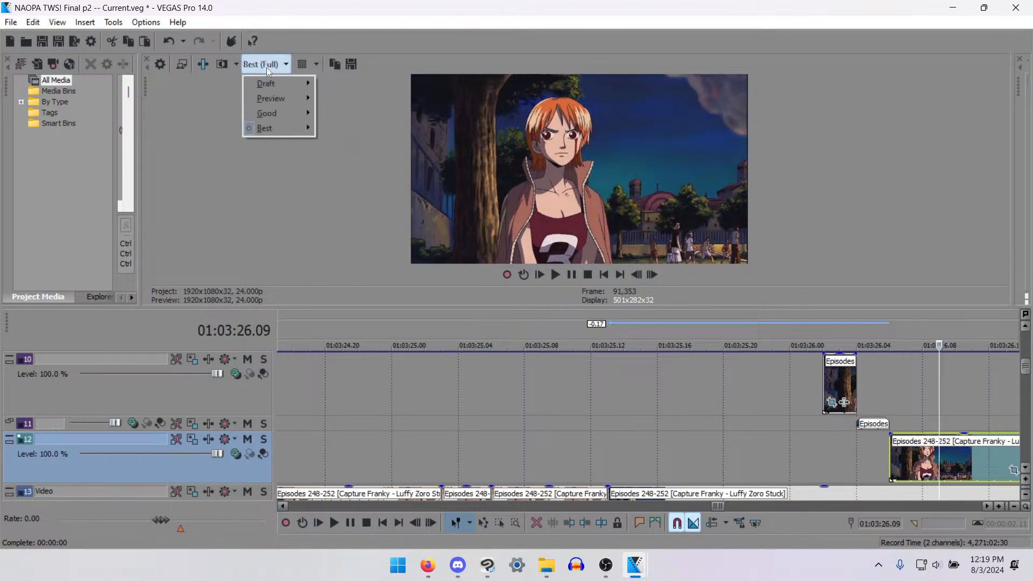
mouse_move(279, 83)
left_click(334, 118)
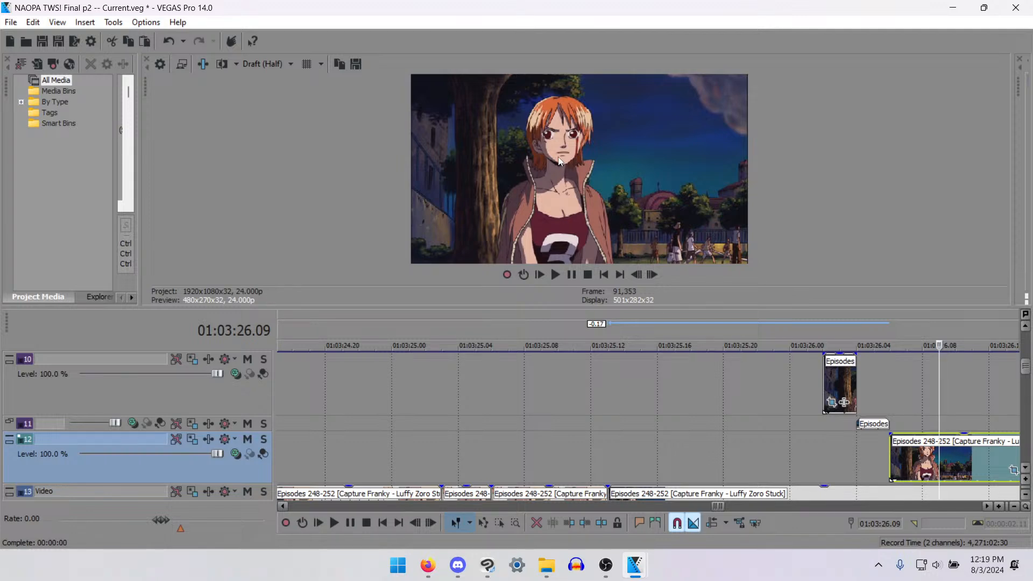
- Trim the remaining track 12 clip to the three frames from 01:03:26.07 to 01:03:26.10
key("Left")
key("Left")
key("Left")
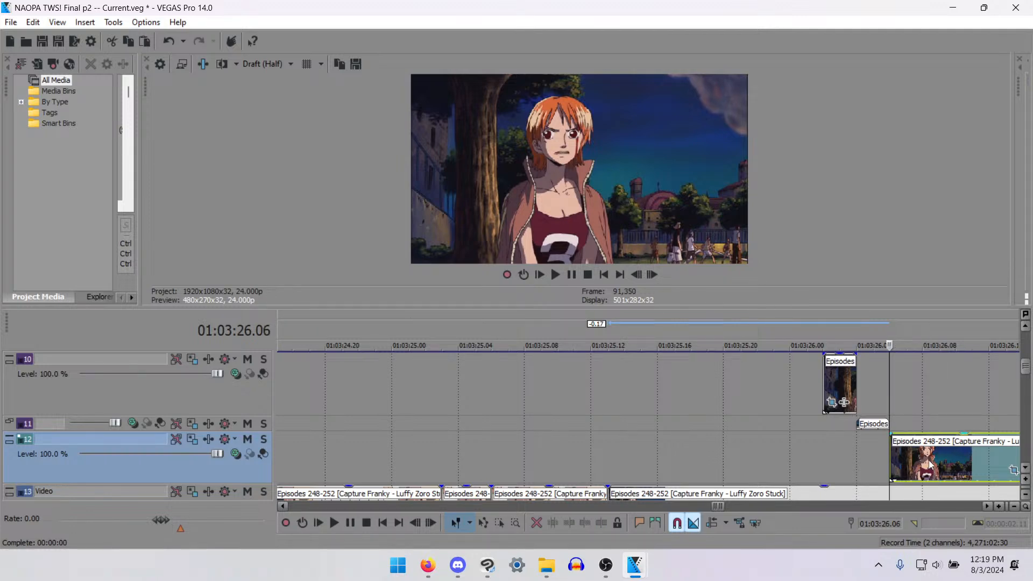
key("Right")
left_click_drag(895, 447, 906, 450)
key("Right")
key("Right")
key("Right")
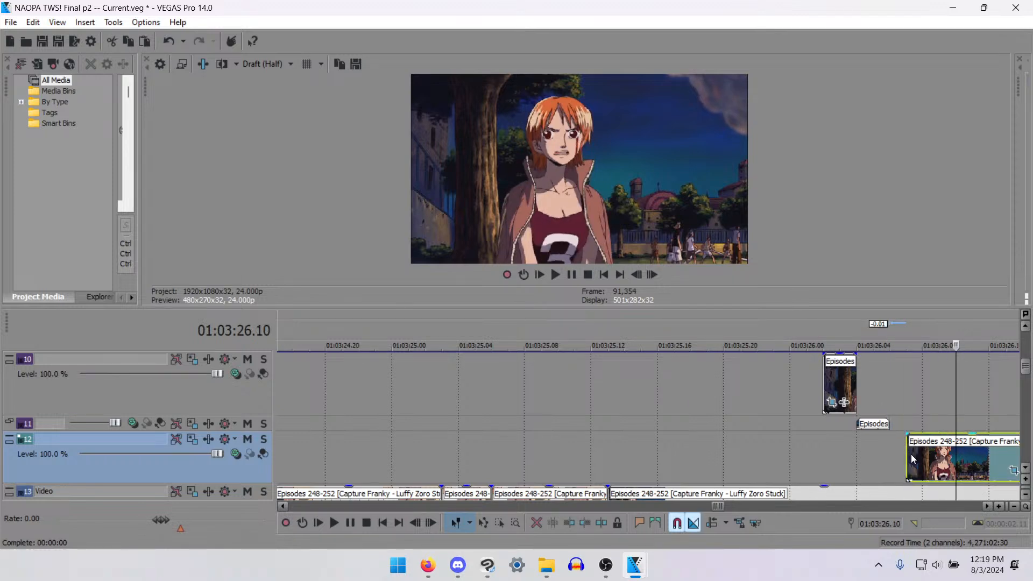
key("s")
key("Delete")
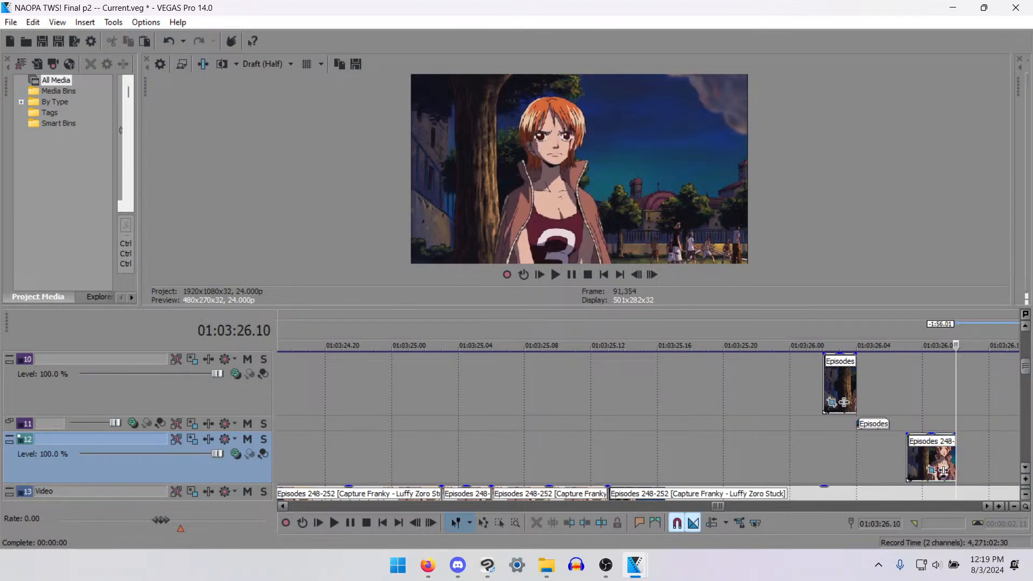
- Cut the three-frame clip and paste it 15 times end to end on track 12 from 01:03:25.13
left_click_drag(1025, 371, 1025, 381)
scroll(950, 422, "down", 1)
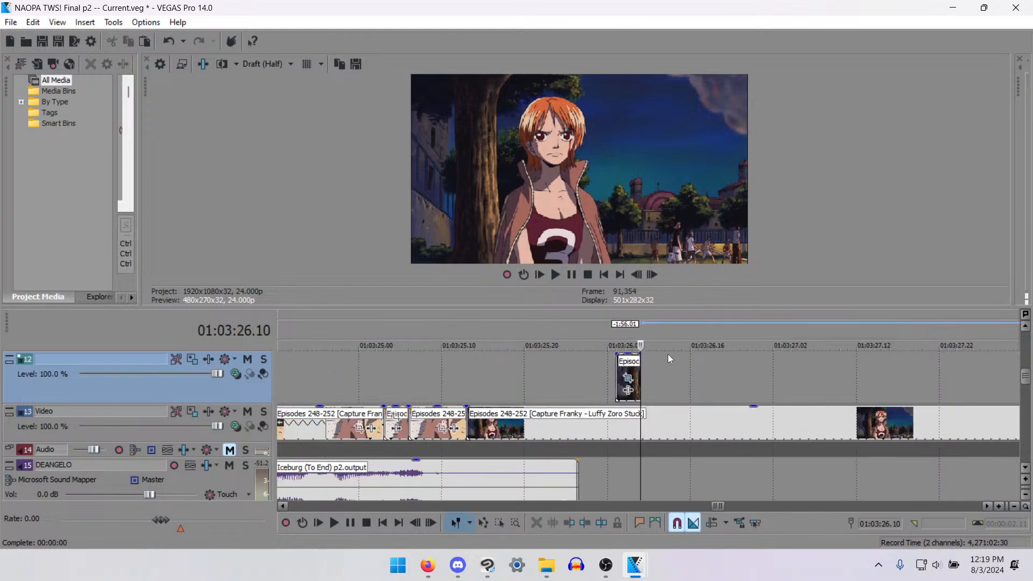
left_click(622, 374)
scroll(622, 374, "down", 2)
key("Delete")
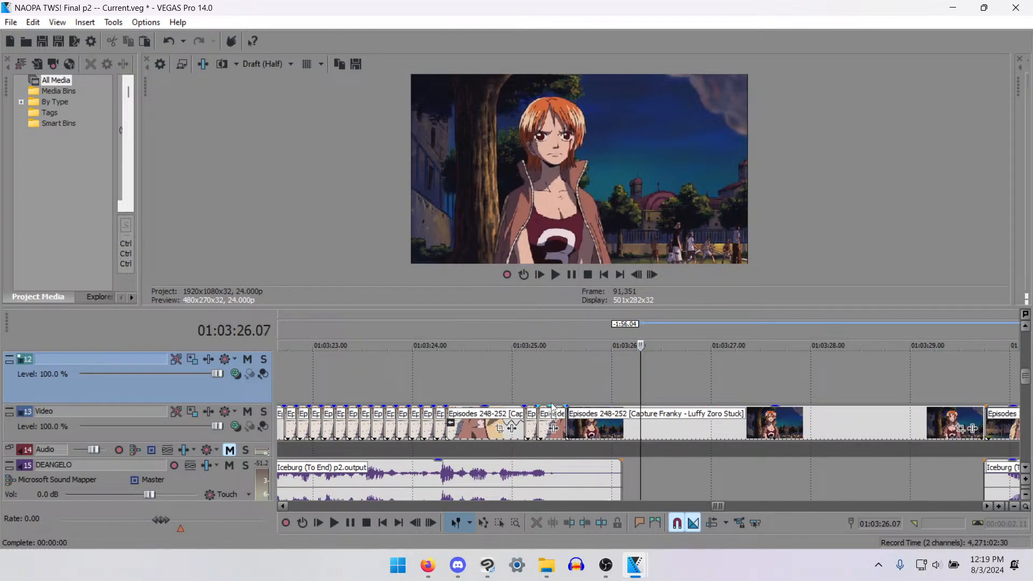
left_click(570, 376)
key("ctrl+b")
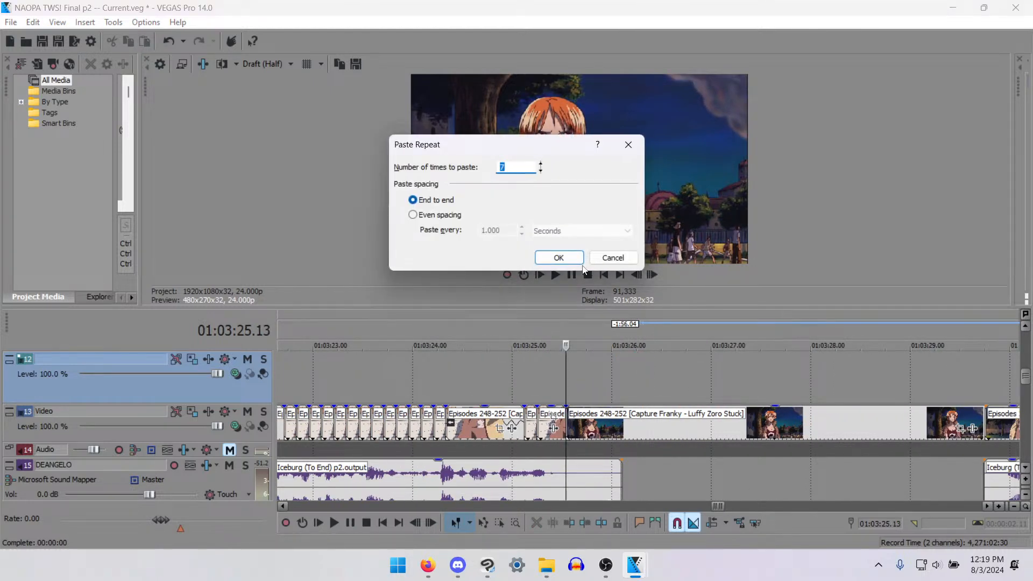
type("15")
key("Return")
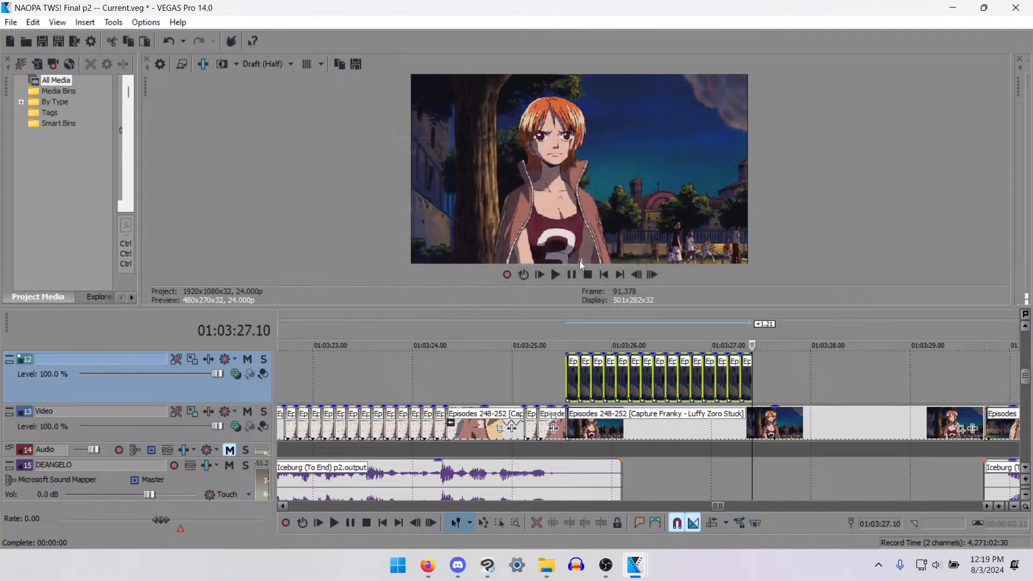
- Extend the run on track 12 with 15 repeated and four single pastes, removing the excess after 01:03:29.18
scroll(694, 359, "down", 2)
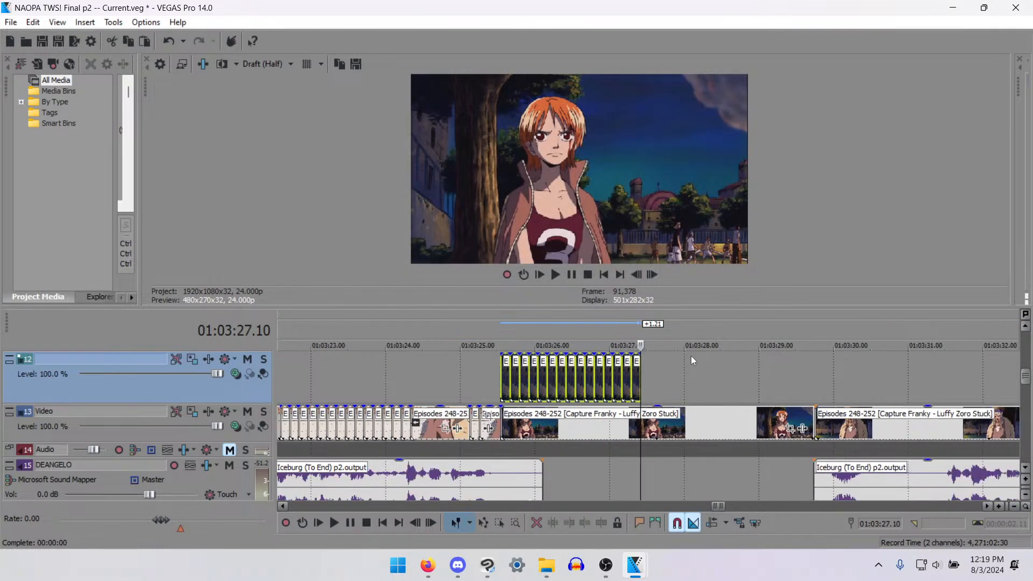
key("ctrl+b")
left_click(564, 257)
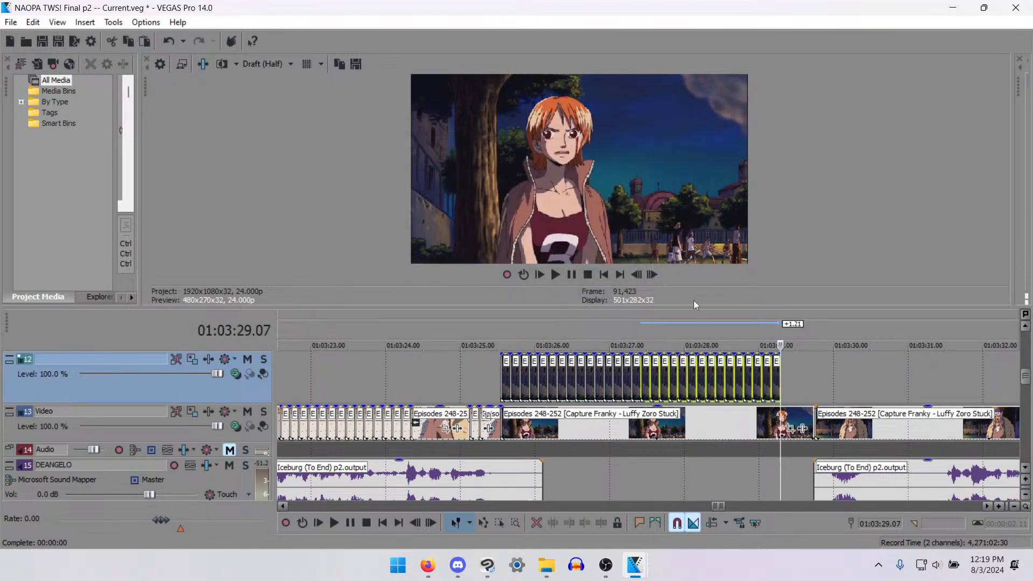
key("ctrl+v")
key("ctrl+v")
key("ctrl+v")
key("ctrl+v")
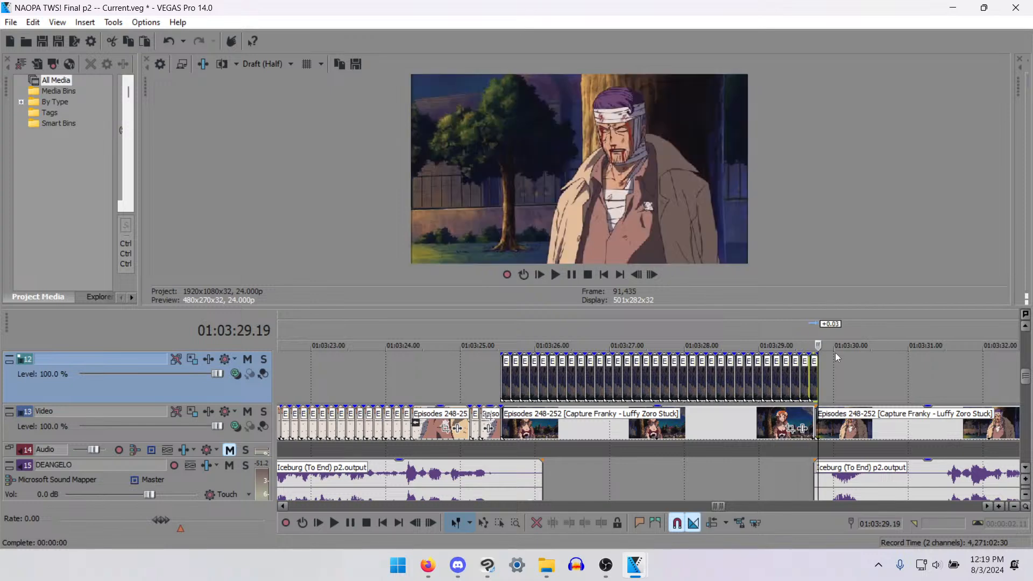
key("Left")
key("Delete")
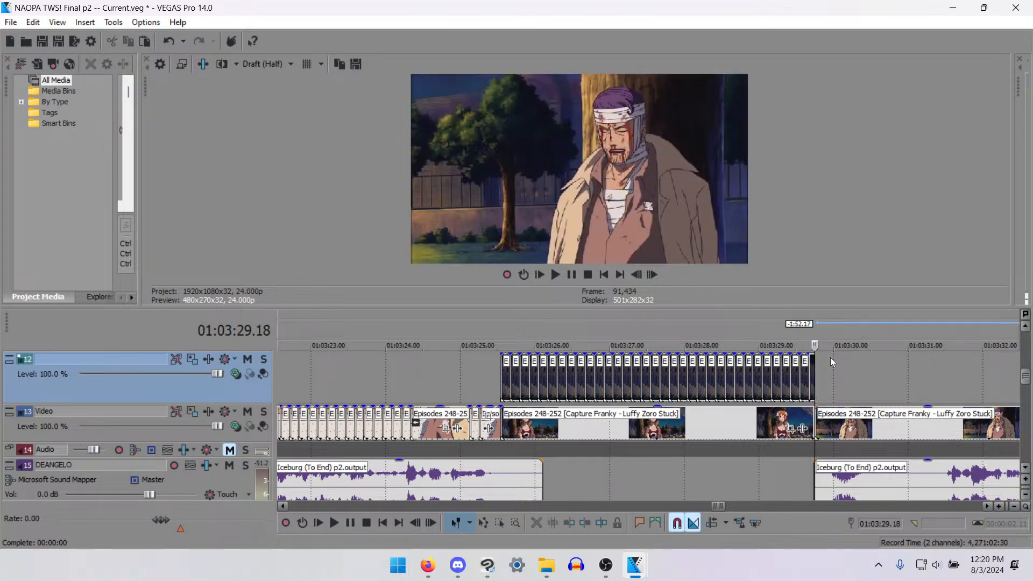
- Enlarge the timeline area beneath the preview and select the short clip on track 11
left_click_drag(1022, 370, 1022, 369)
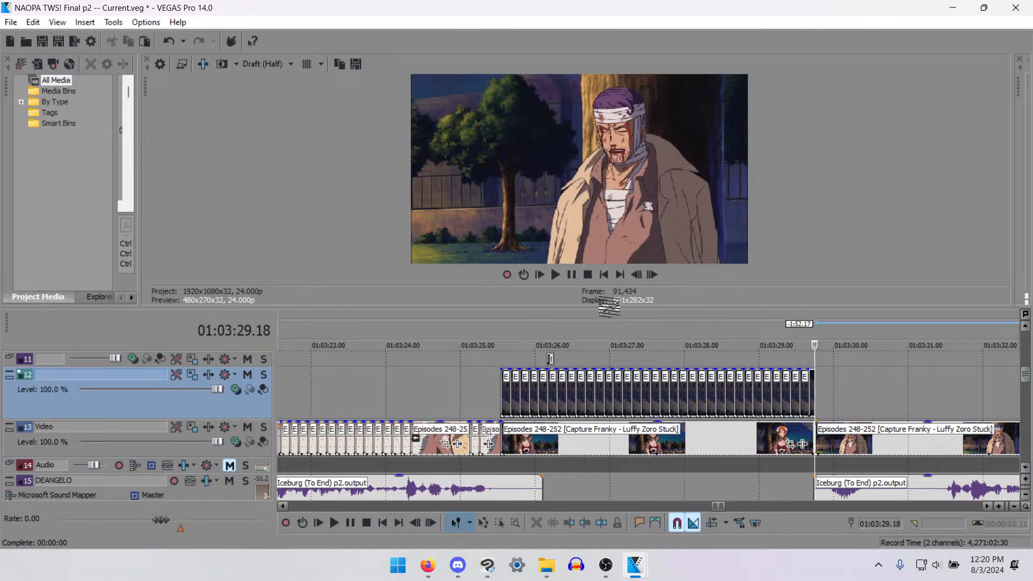
left_click_drag(618, 312, 619, 263)
scroll(1028, 355, "up", 1)
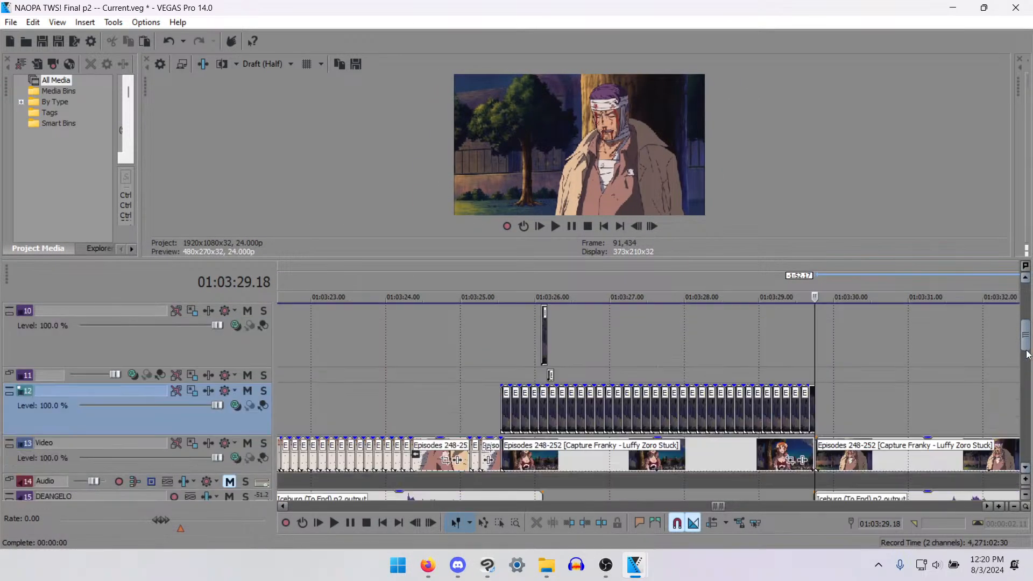
left_click(552, 376)
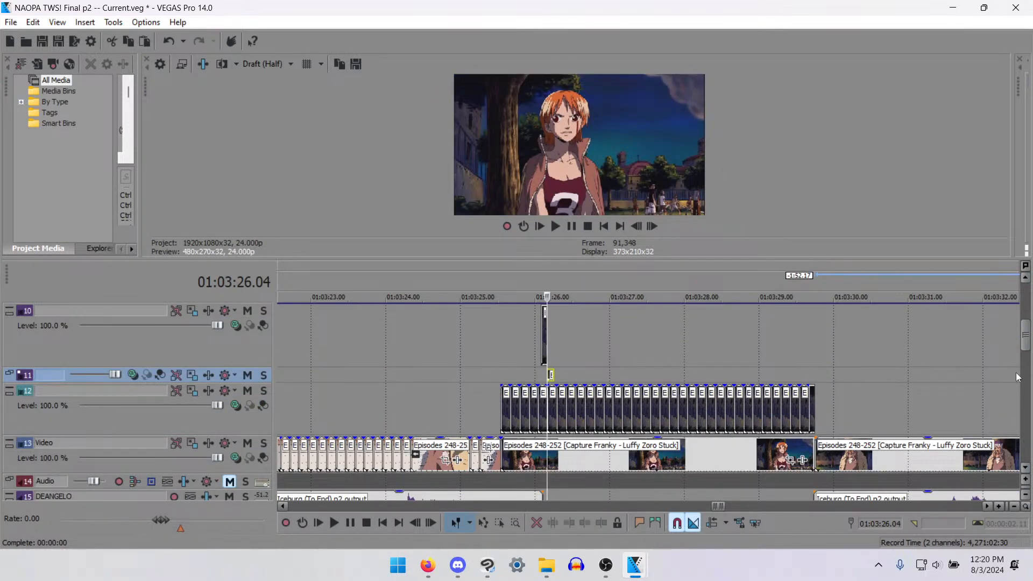
- Expand dialogue track 16, move it above track 15, and collapse video tracks 12 and 13
left_click_drag(1024, 342, 1027, 370)
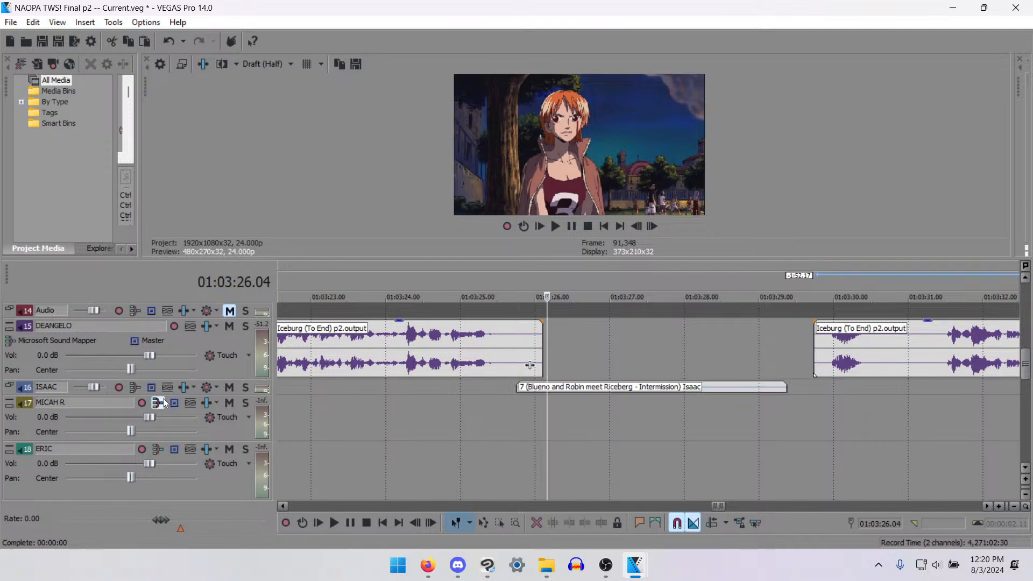
left_click_drag(162, 396, 146, 462)
left_click(73, 442)
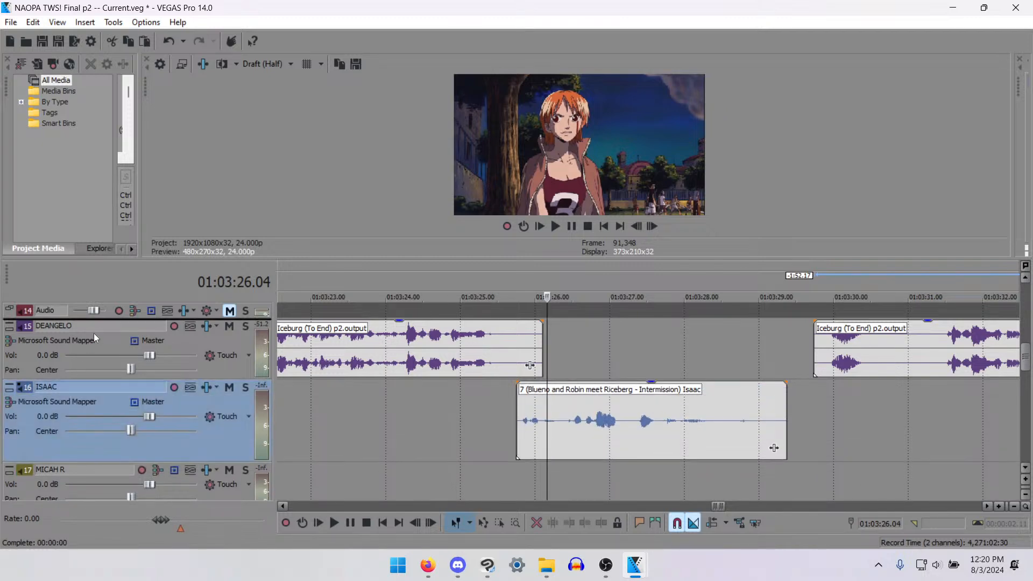
left_click_drag(100, 325, 100, 325)
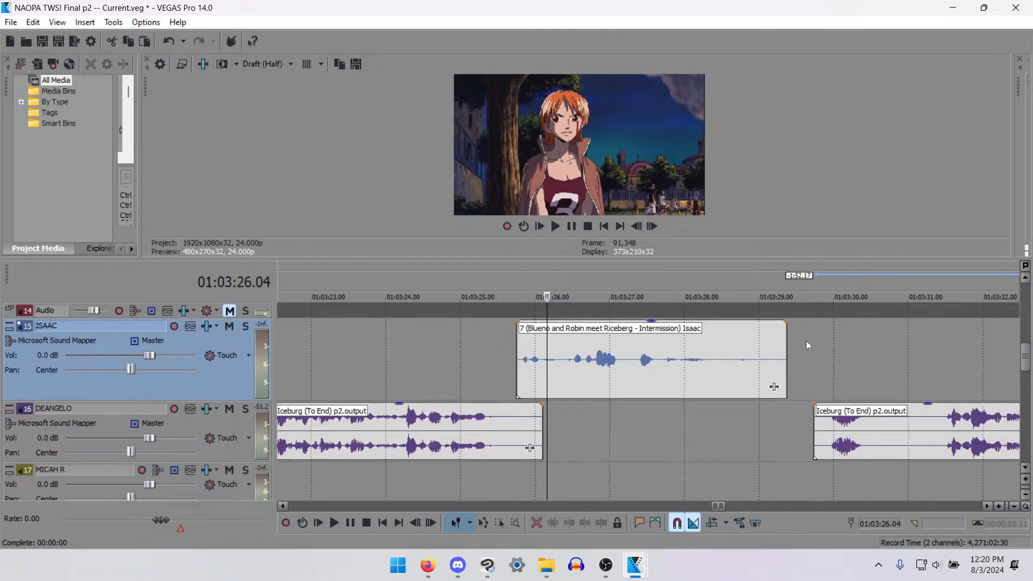
mouse_move(1026, 368)
left_mouse_down()
mouse_move(1022, 350)
mouse_move(1022, 360)
left_mouse_up()
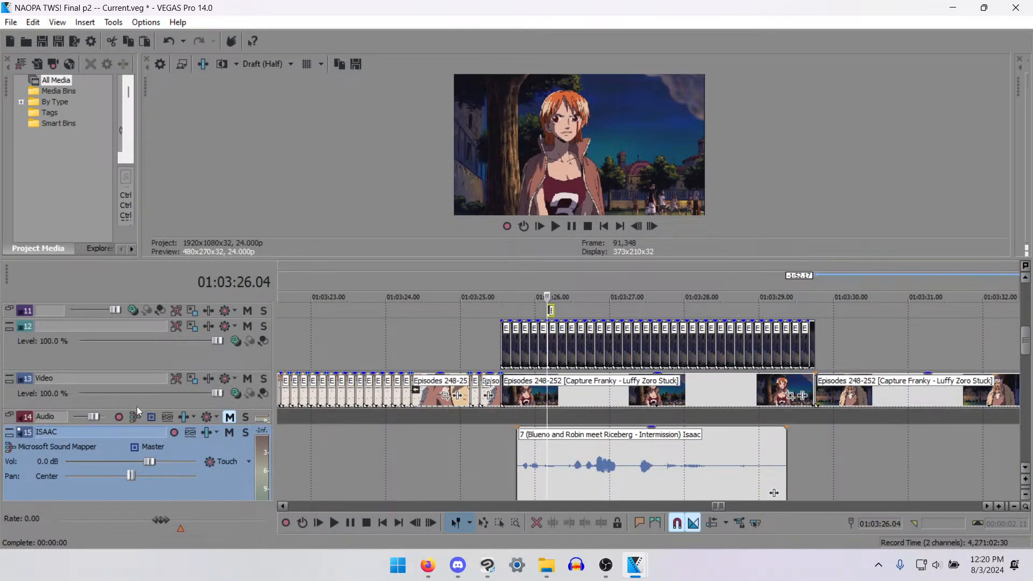
left_click_drag(132, 406, 183, 309)
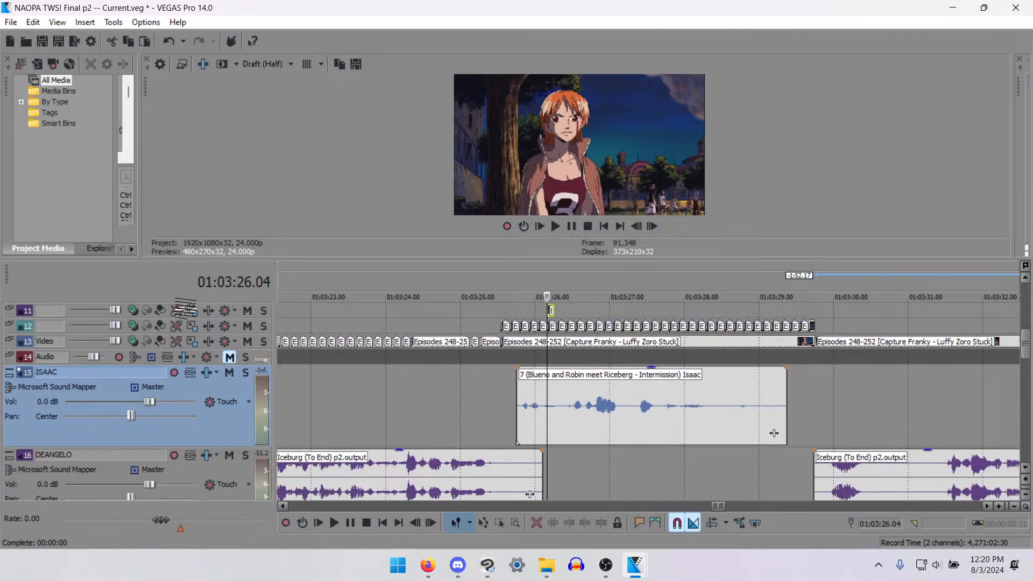
- Cut the two-frame mouth clip on track 10 and paste it at 01:03:25.20, and move track 11's clip to 01:03:25.22
scroll(1027, 352, "up", 1)
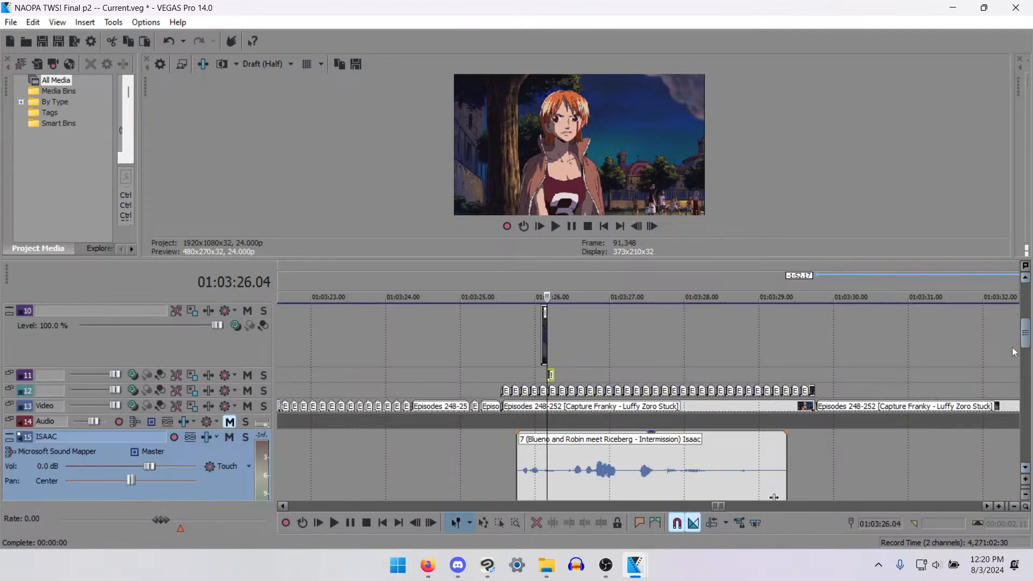
left_click(544, 339)
scroll(596, 350, "up", 7)
key("ctrl+x")
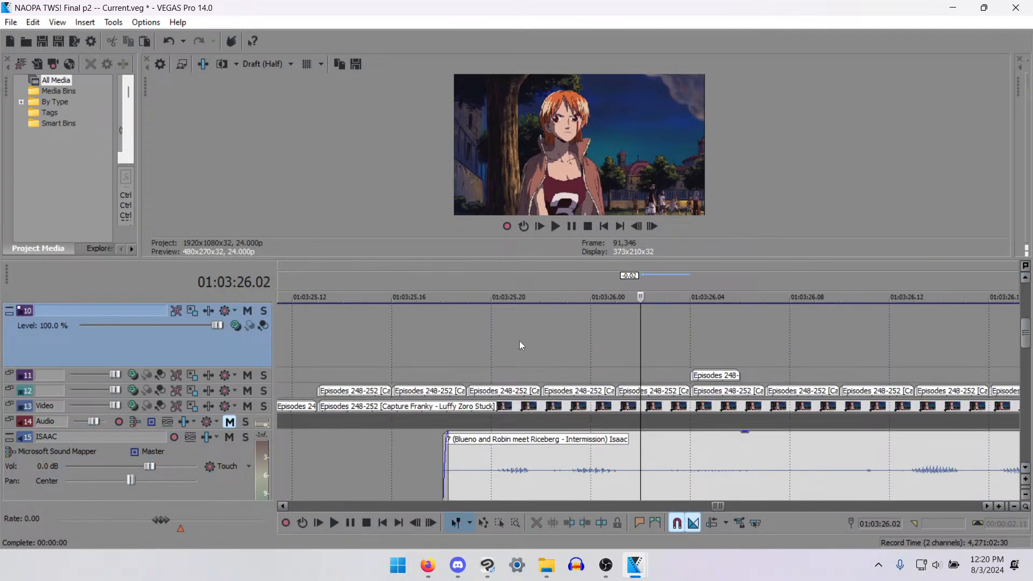
left_click(489, 331)
key("ctrl+v")
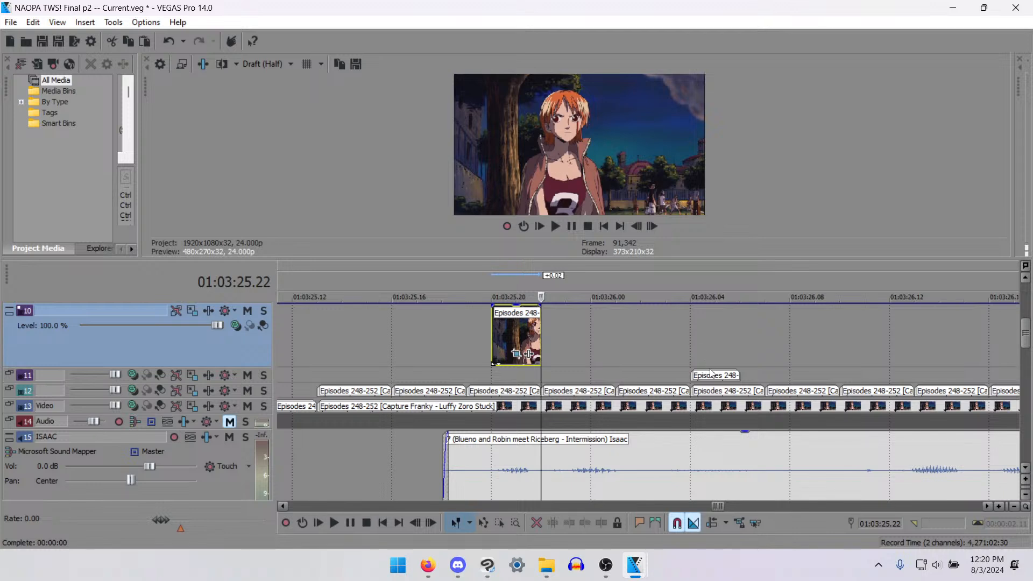
left_click_drag(720, 375, 549, 380)
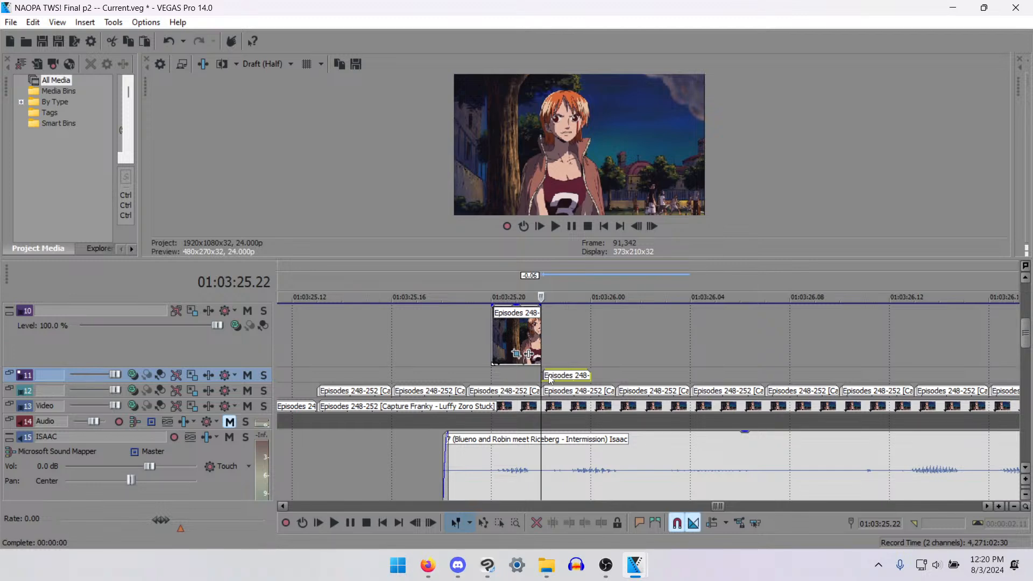
- Place a second copy of the two-frame mouth clip on track 10 at 01:03:25.23
left_click(508, 351)
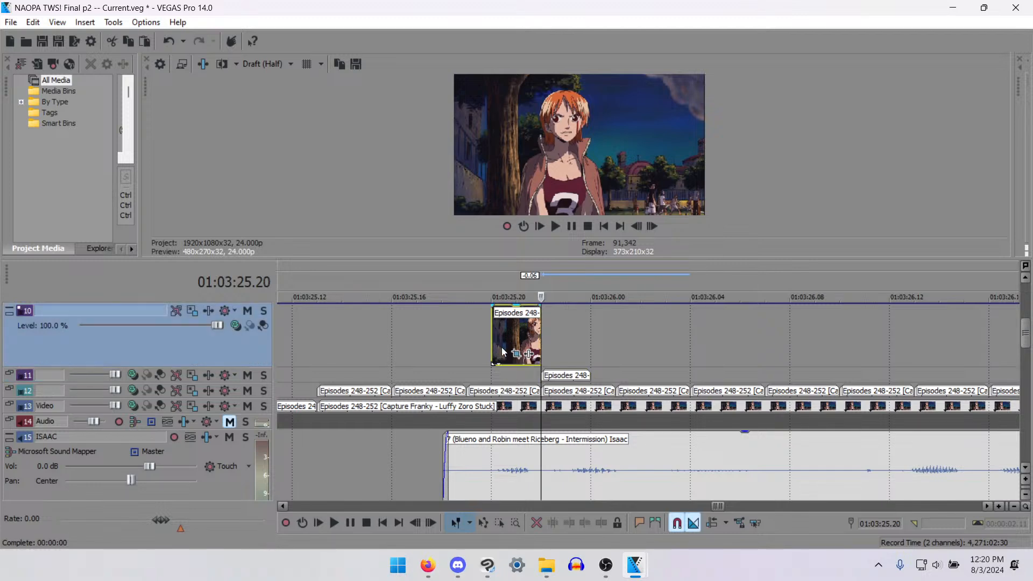
left_click(574, 338)
left_click(581, 342)
key("ctrl+v")
scroll(597, 350, "down", 3)
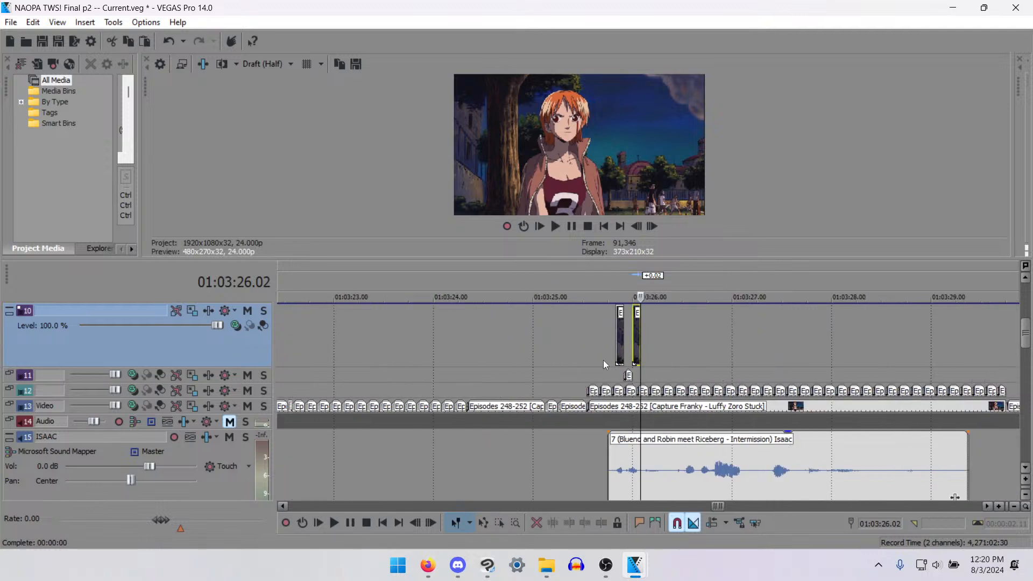
scroll(602, 359, "up", 4)
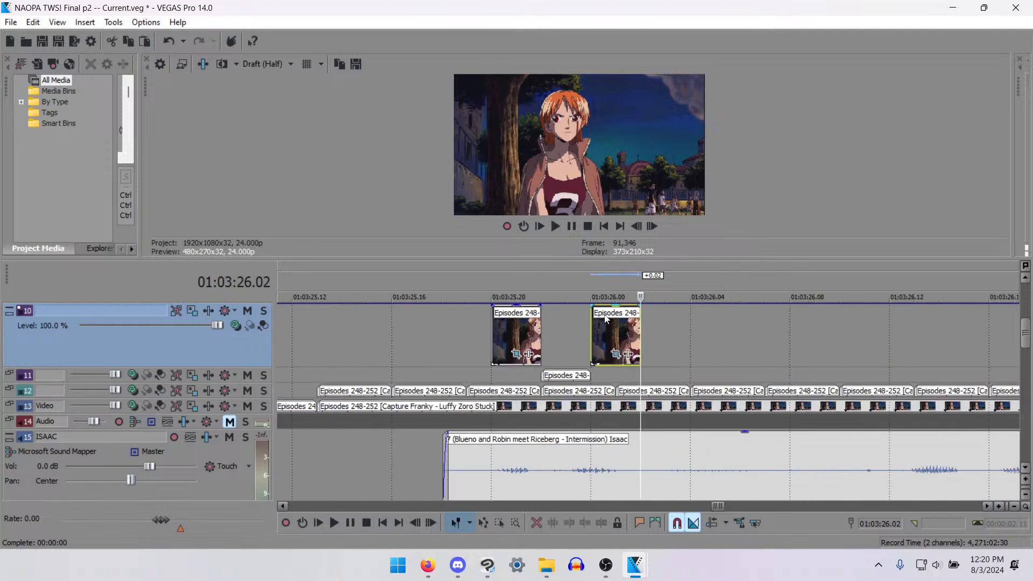
- Paste the two-frame mouth clip on track 10 at 01:03:26.03 and 01:03:26.13 to match the dialogue waveform
left_click(670, 324)
key("space")
key("space")
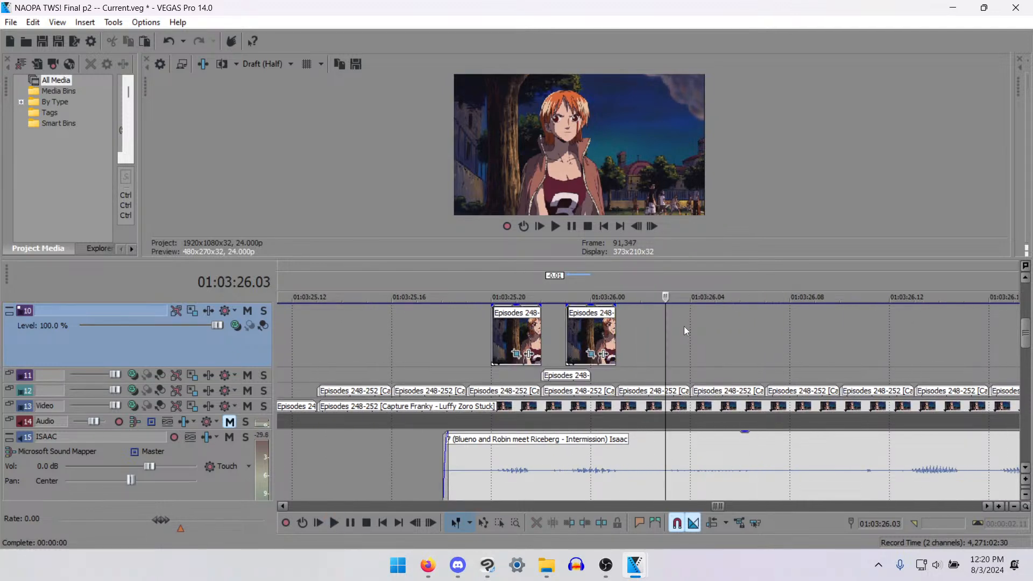
key("ctrl+v")
scroll(615, 376, "down", 3)
scroll(614, 376, "up", 3)
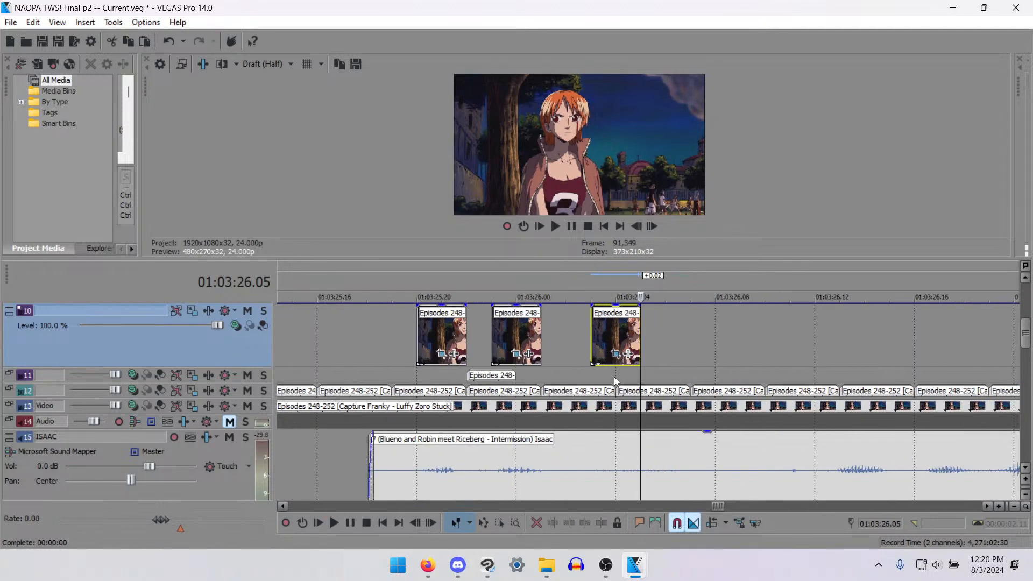
left_click(591, 347)
scroll(676, 366, "down", 2)
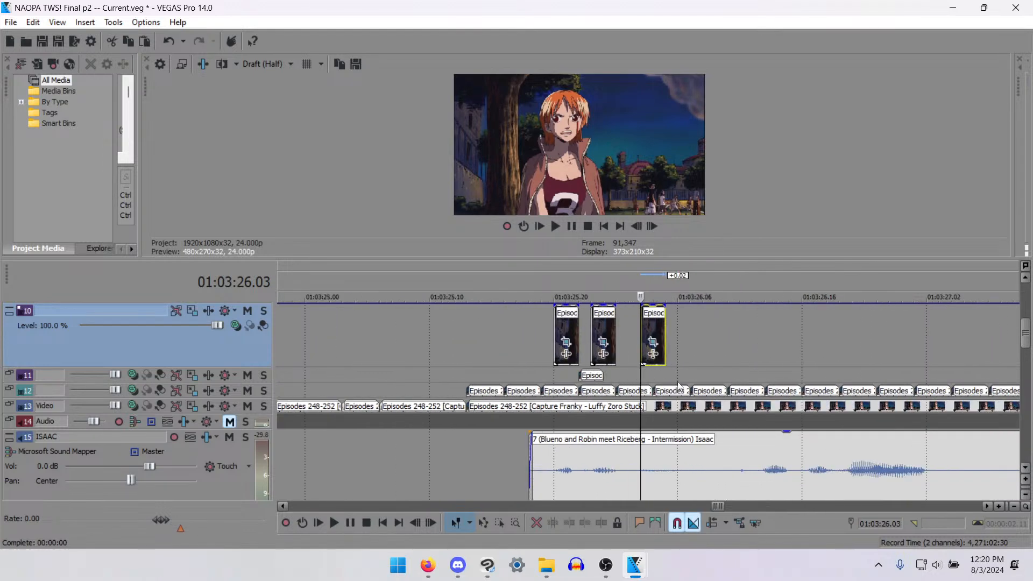
left_click(765, 328)
scroll(768, 351, "up", 3)
key("ctrl+v")
scroll(667, 363, "down", 5)
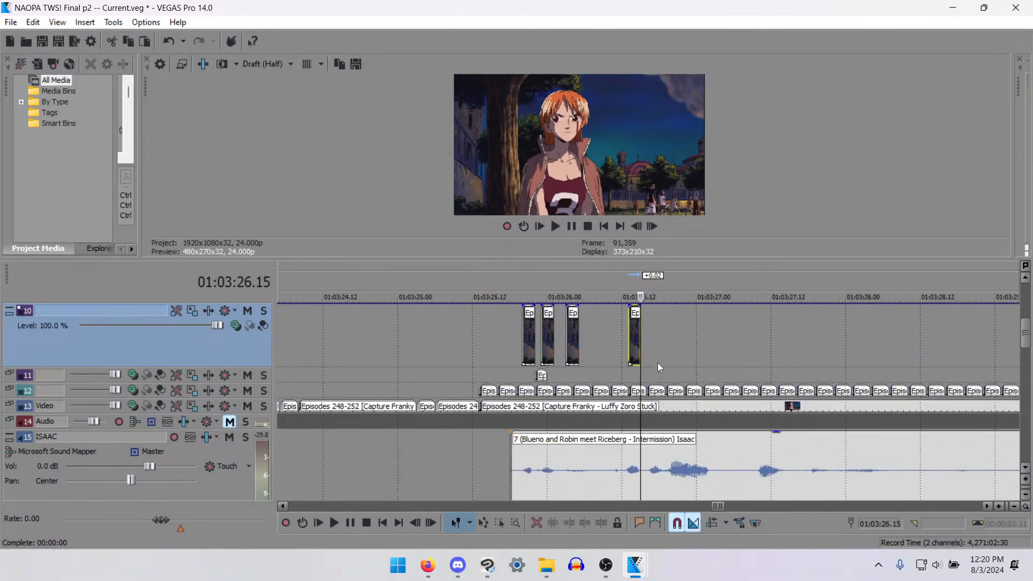
- Paste the mouth clip on track 10 at 01:03:26.17, 01:03:26.21 and 01:03:26.23, trimming the last copy to end at 01:03:27.00
scroll(667, 344, "up", 2)
left_click(661, 331)
left_click(656, 333)
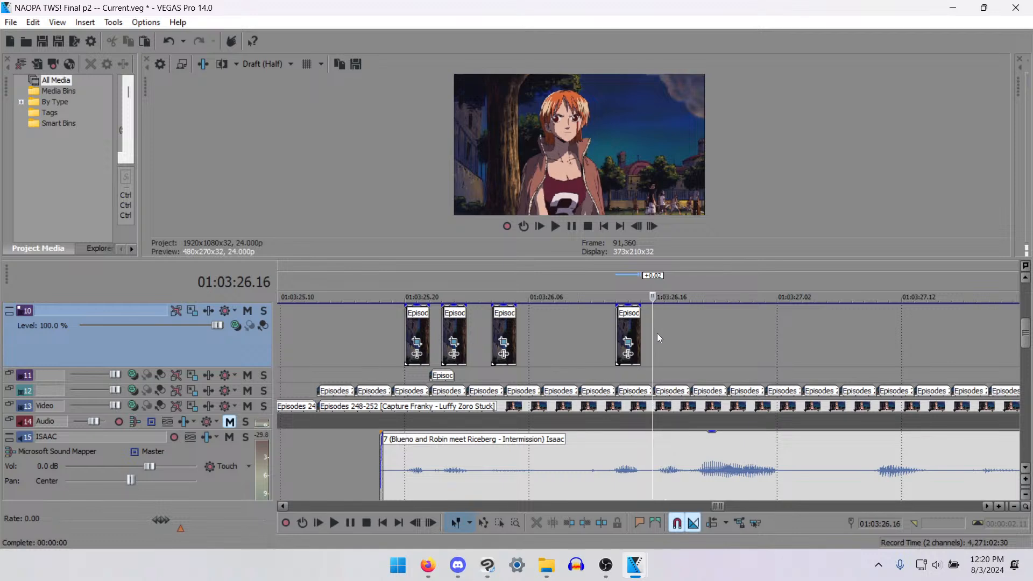
left_click(660, 335)
key("ctrl+v")
left_click(721, 337)
key("ctrl+v")
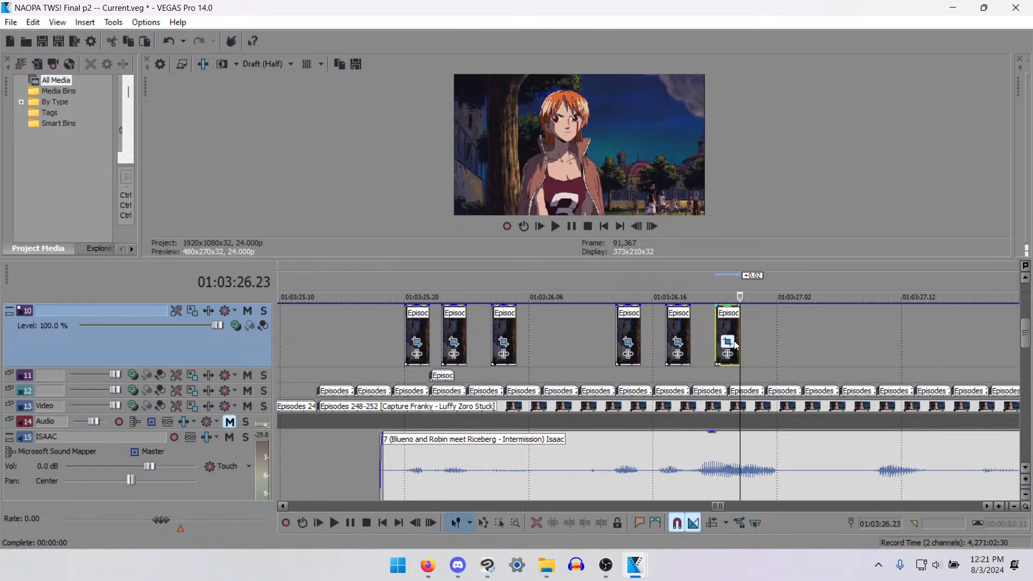
key("ctrl+v")
left_click(760, 326)
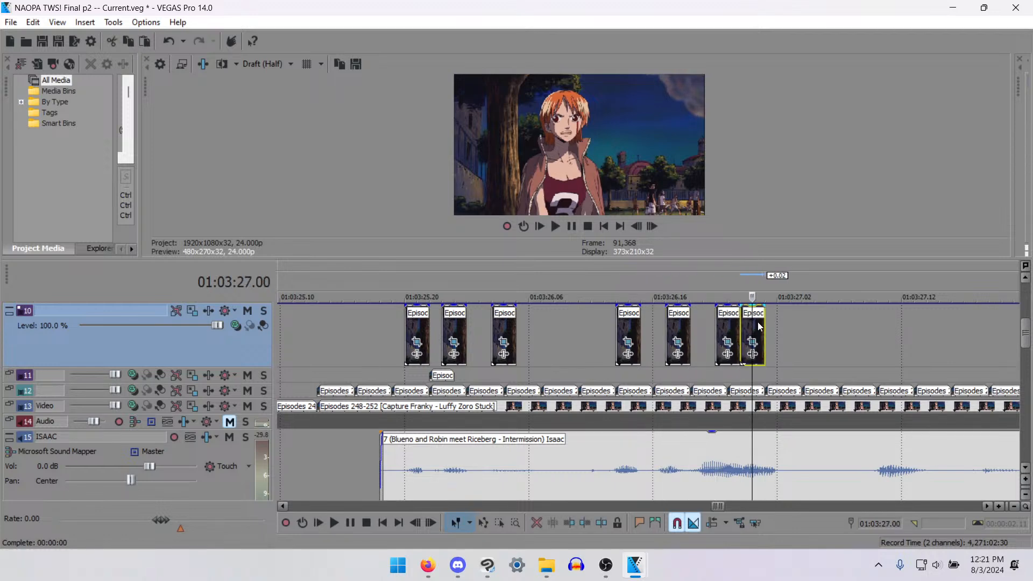
- Paste the mouth clip on track 10 over the next spoken sound and position it at 01:03:27.11
left_click(876, 334)
scroll(707, 370, "up", 1)
left_click(650, 334)
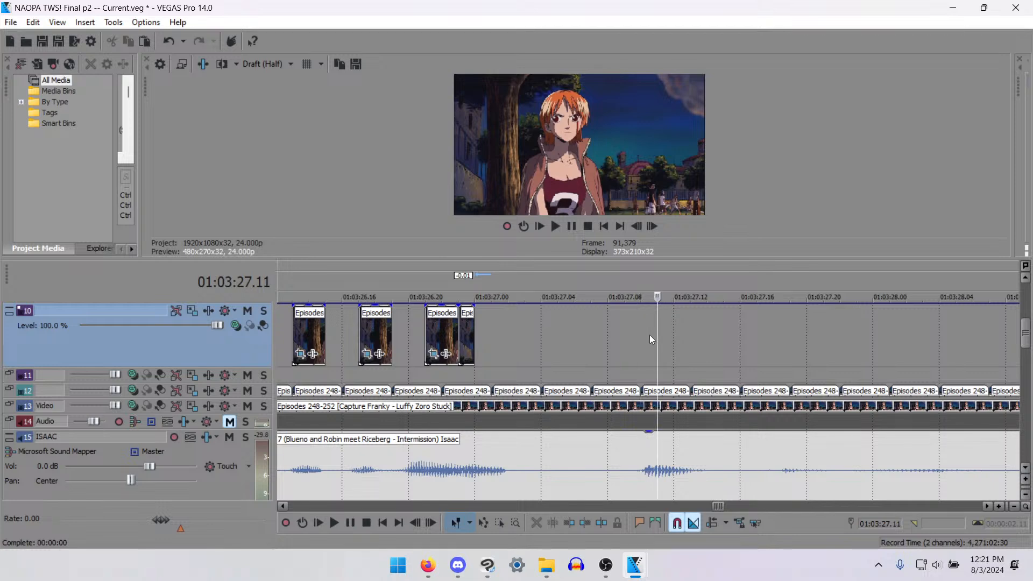
left_click(643, 329)
key("ctrl+v")
left_click_drag(653, 327, 666, 329)
scroll(683, 339, "down", 1)
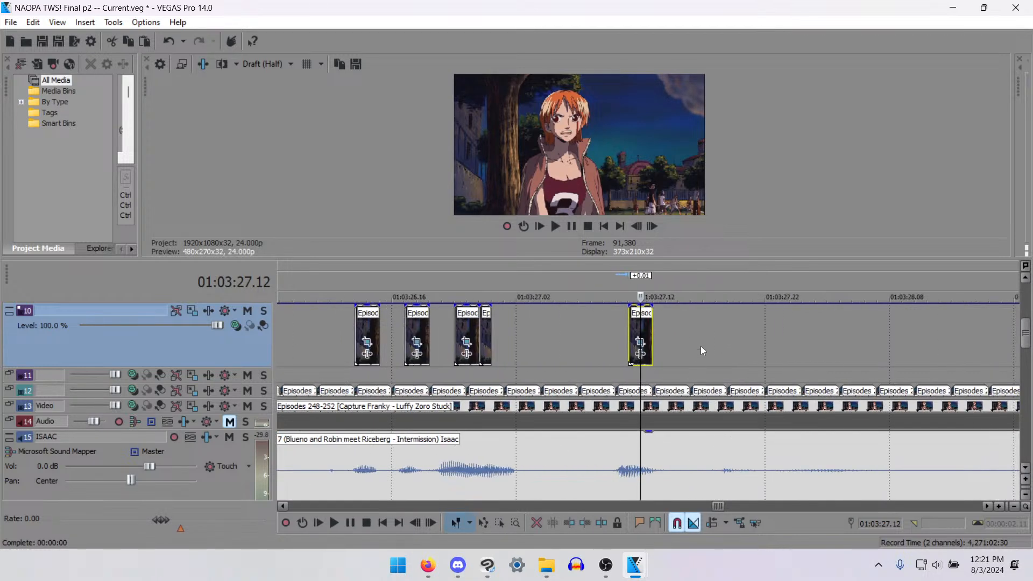
- Paste the mouth clip on track 10 at 01:03:27.19, 01:03:28.01 and 01:03:28.03, trimming the last copy to end at 01:03:28.04
left_click(719, 317)
left_click(728, 322)
key("ctrl+v")
left_click(805, 326)
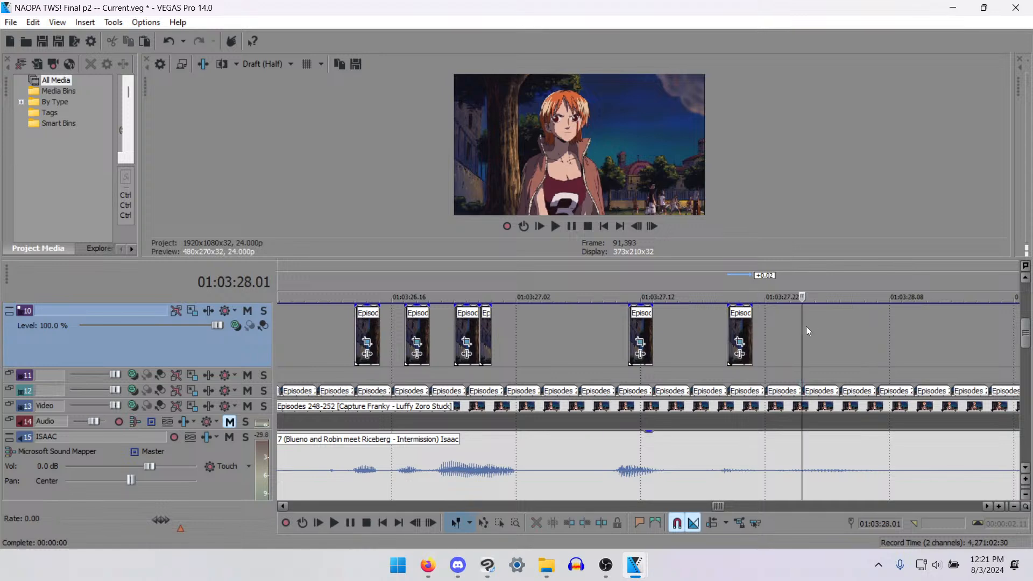
key("ctrl+v")
key("ctrl+v")
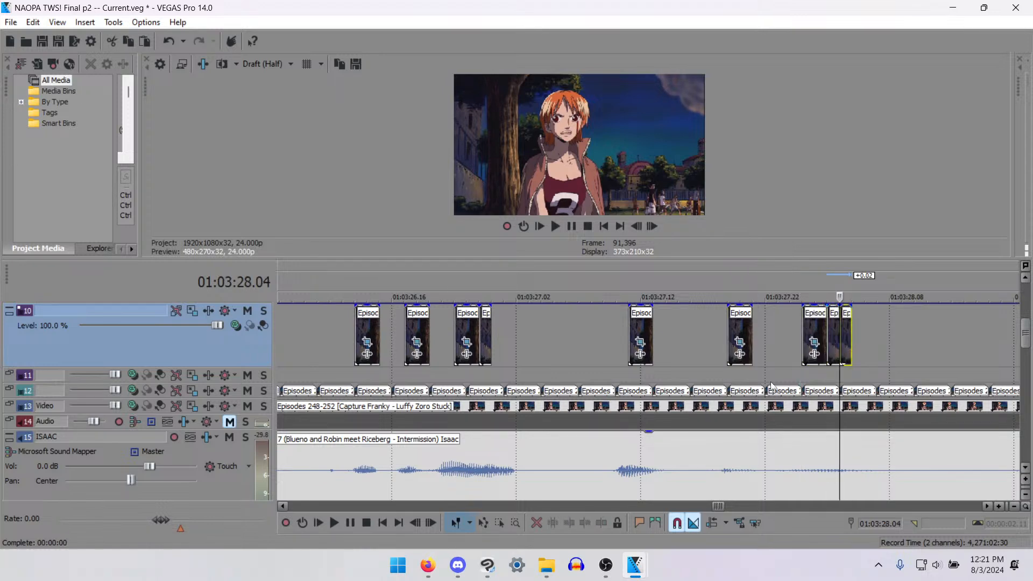
scroll(737, 397, "down", 3)
scroll(647, 438, "up", 3)
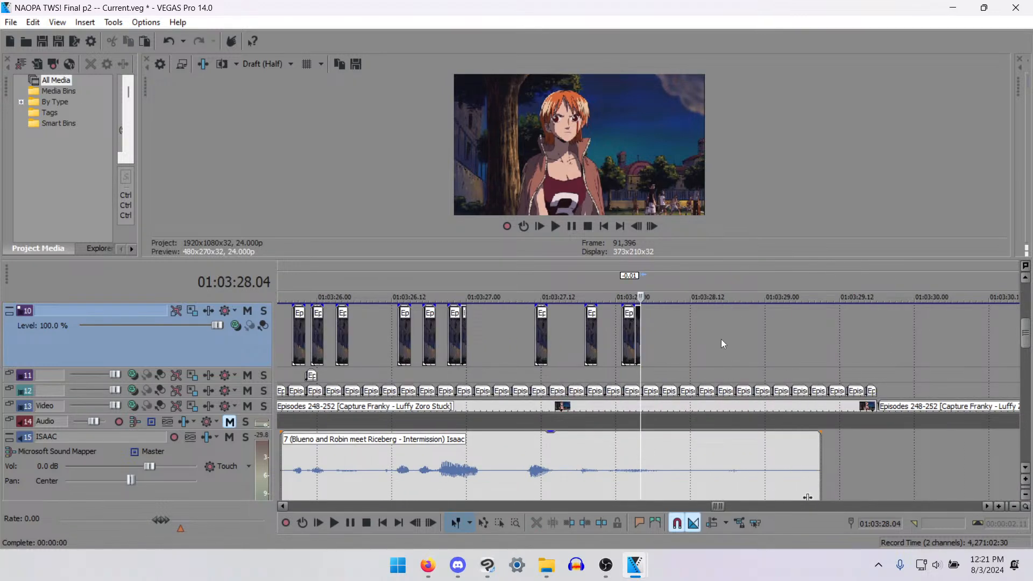
- Paste another two-frame mouth clip on track 10 at 01:03:28.17
left_click(728, 330)
left_click(722, 330)
key("ctrl+v")
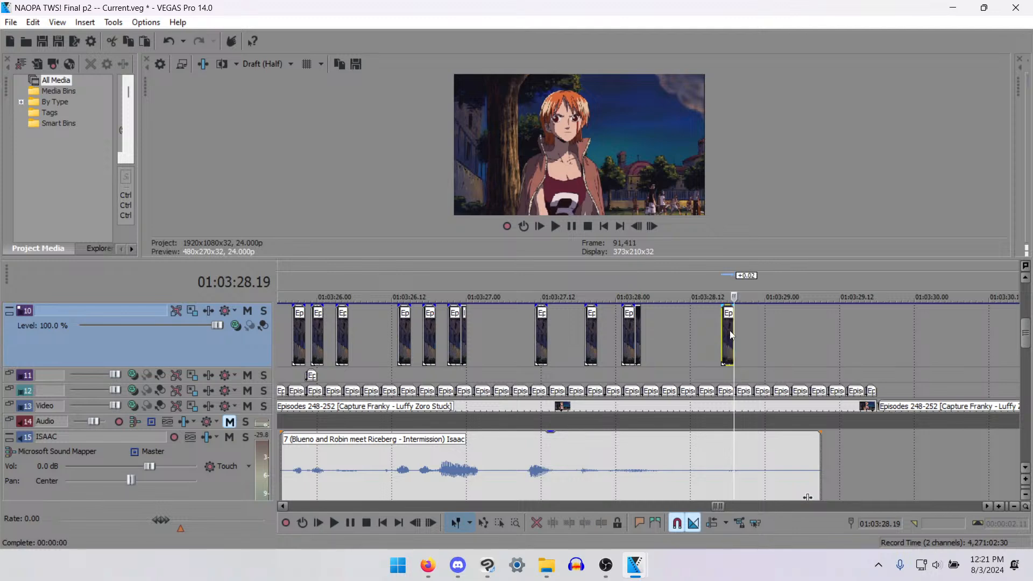
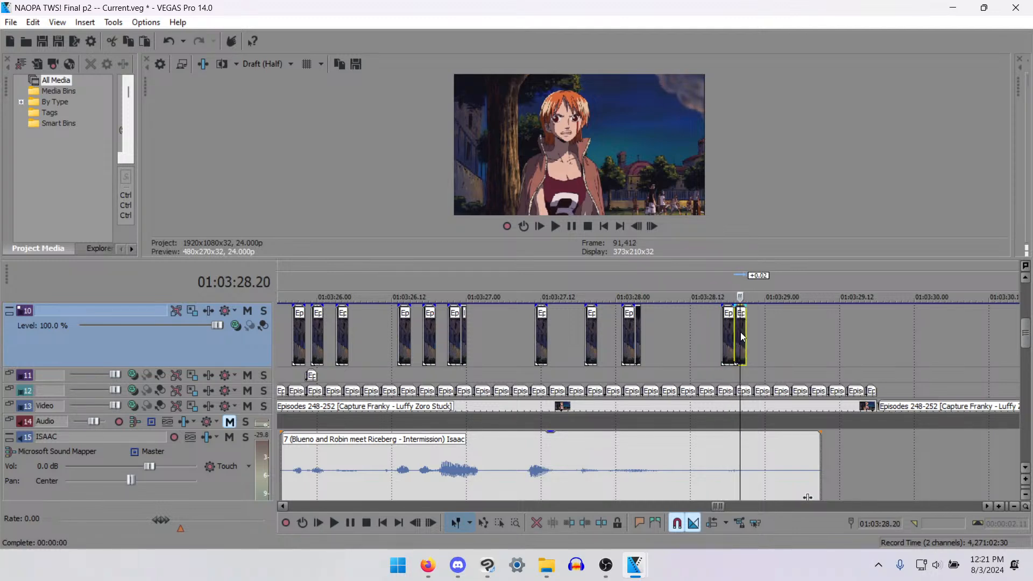
- Paste the two-frame mouth clip on track 11 at 01:03:25.19, 01:03:26.01 and 01:03:26.05, around the first track 10 mouth frames
scroll(602, 377, "down", 2)
left_click(419, 375)
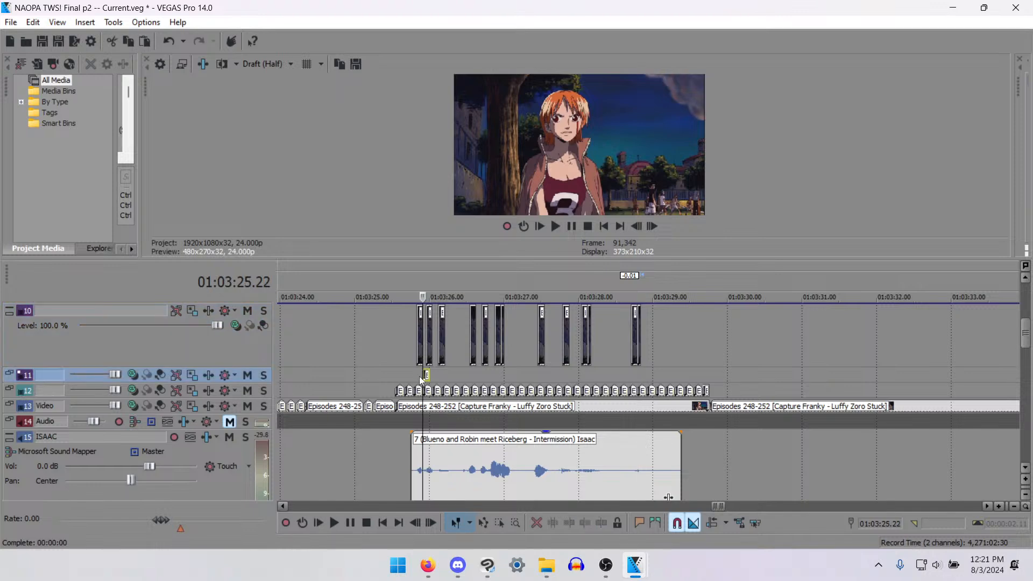
scroll(511, 366, "up", 5)
key("ctrl+v")
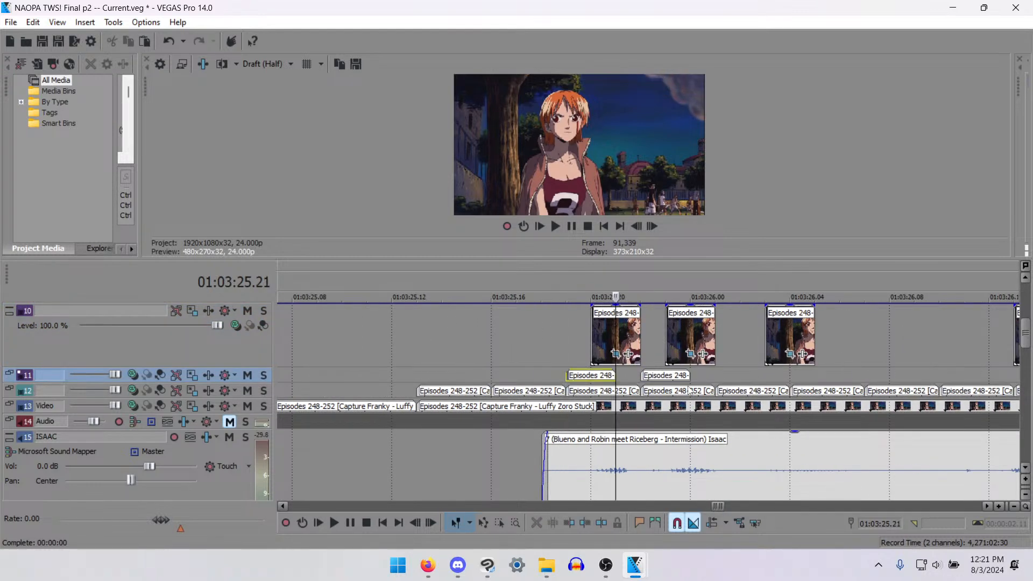
left_click(713, 375)
key("ctrl+v")
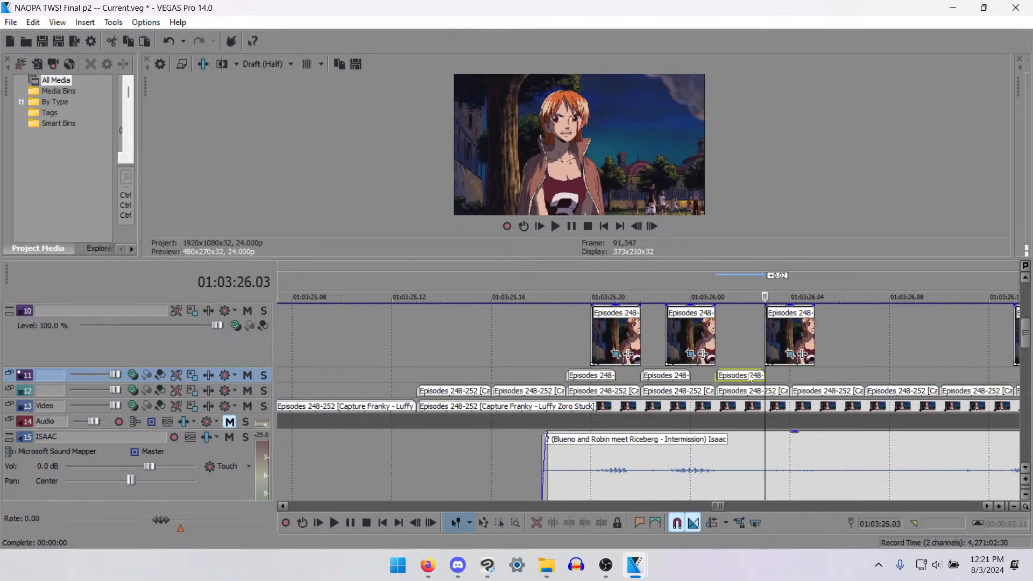
left_click(816, 375)
key("ctrl+v")
- Paste the mouth clip on track 11 at 01:03:26.11 and again just before the next track 10 frame, positioning that copy at 01:03:26.16
scroll(747, 396, "down", 2)
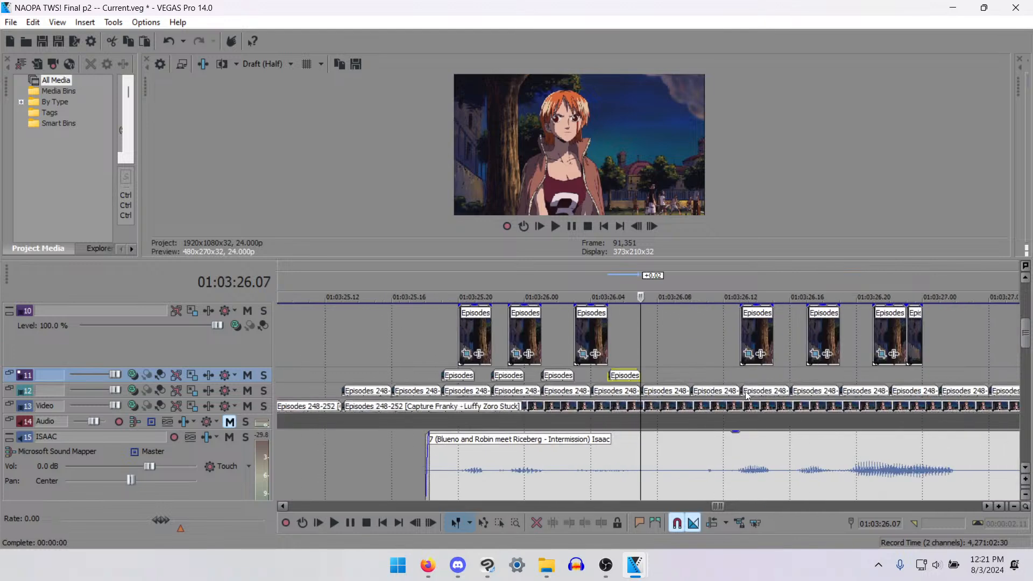
left_click(723, 375)
left_click(715, 376)
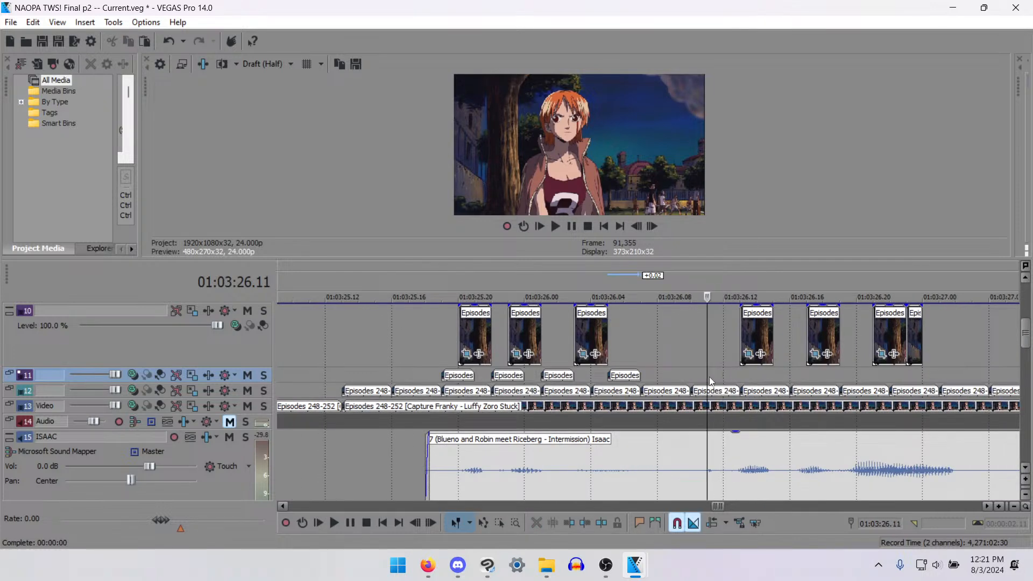
key("ctrl+v")
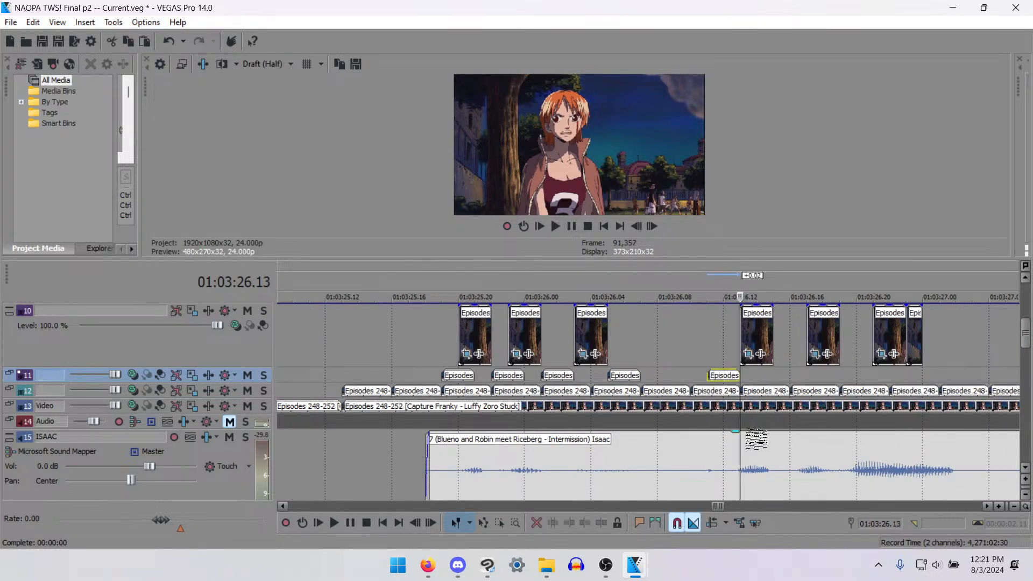
left_click(774, 374)
key("ctrl+v")
mouse_move(792, 375)
left_mouse_down()
mouse_move(775, 375)
mouse_move(806, 375)
left_mouse_up()
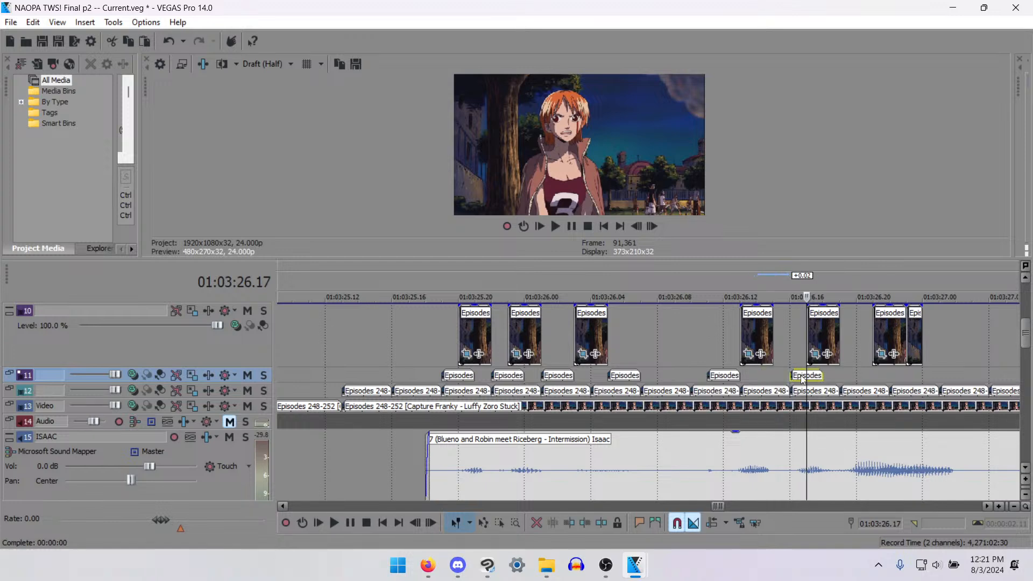
- Paste the mouth clip on track 11 at 01:03:26.20, 01:03:27.00 and 01:03:27.02, trimming the last copy to end at 01:03:27.03
left_click(842, 372)
scroll(828, 374, "down", 3)
scroll(797, 373, "up", 4)
left_click(674, 371)
key("ctrl+v")
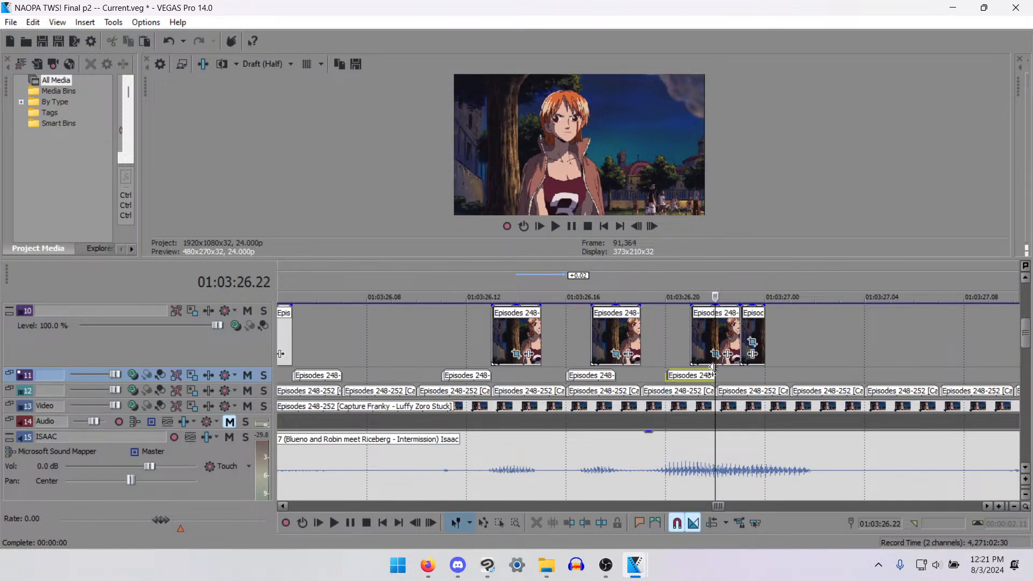
left_click(771, 373)
key("ctrl+v")
key("ctrl+v")
scroll(771, 373, "down", 3)
scroll(699, 374, "up", 3)
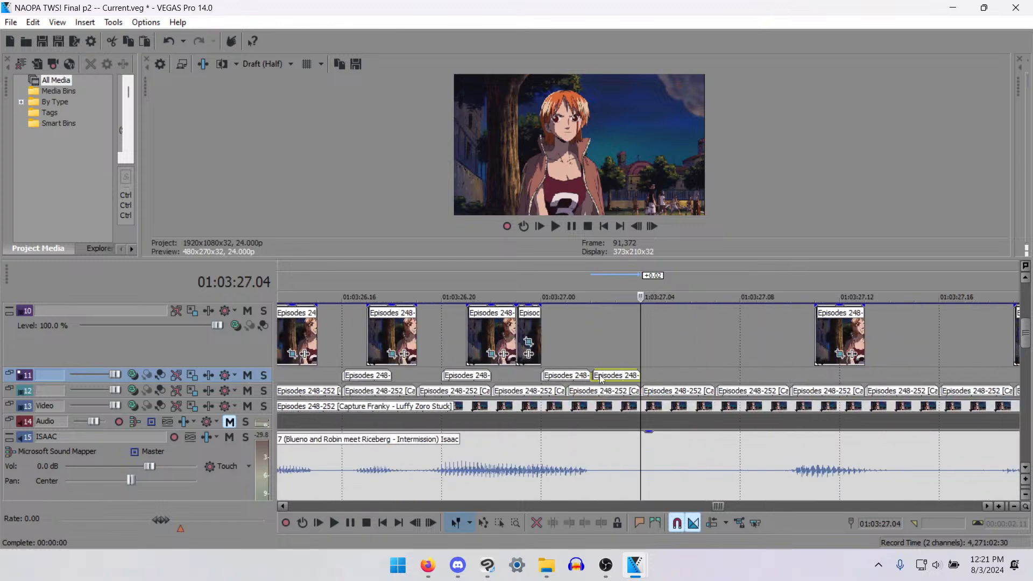
left_click(614, 375)
- Paste a mouth clip on track 11 and position it at 01:03:27.09, and paste another at 01:03:27.03 directly after the trimmed copy
left_click(786, 376)
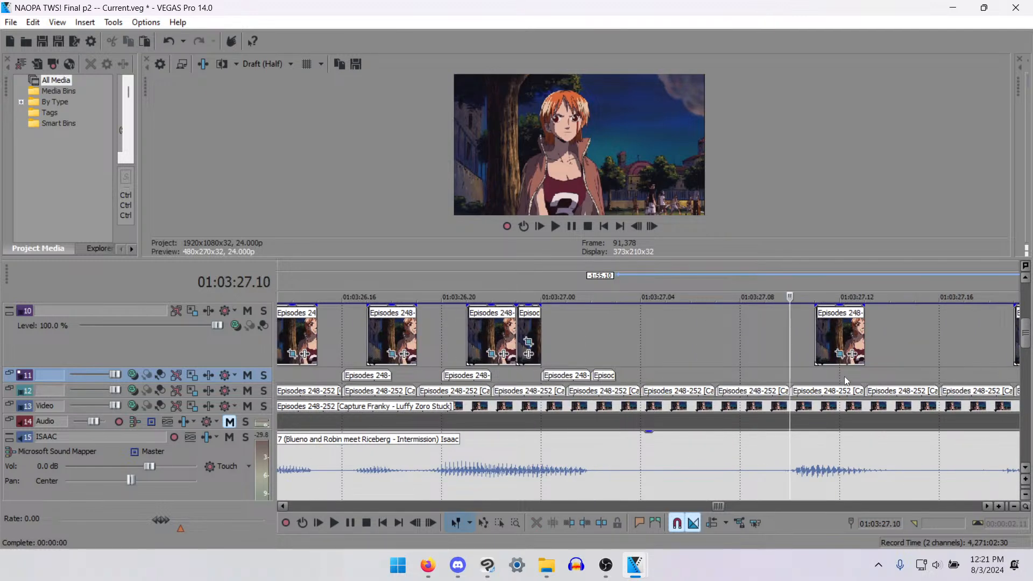
key("ctrl+v")
left_click_drag(806, 378, 788, 378)
left_click(614, 377)
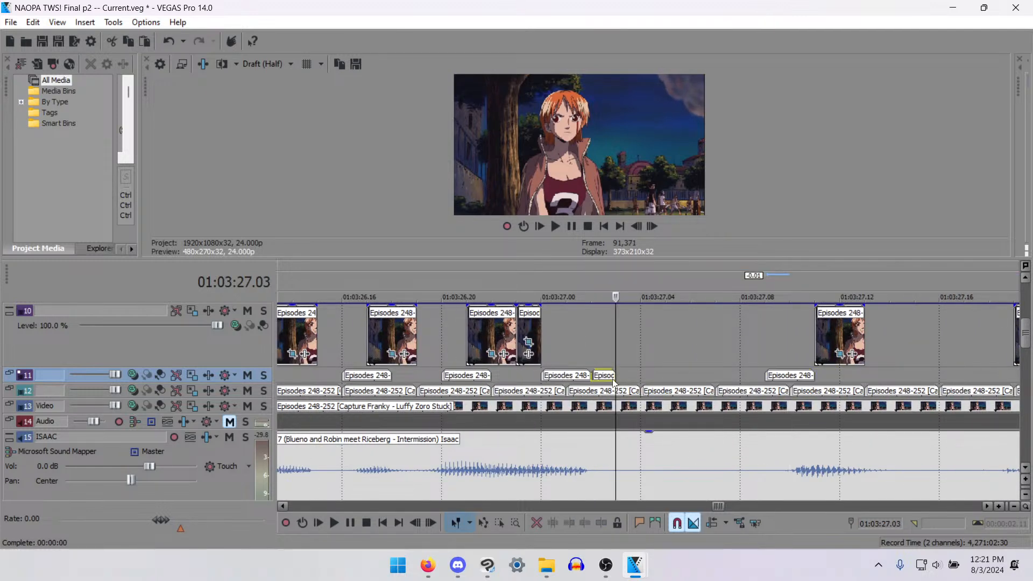
key("ctrl+v")
- Paste the mouth clip on track 11 at 01:03:27.13, 01:03:27.17 and 01:03:27.21
scroll(725, 369, "down", 2)
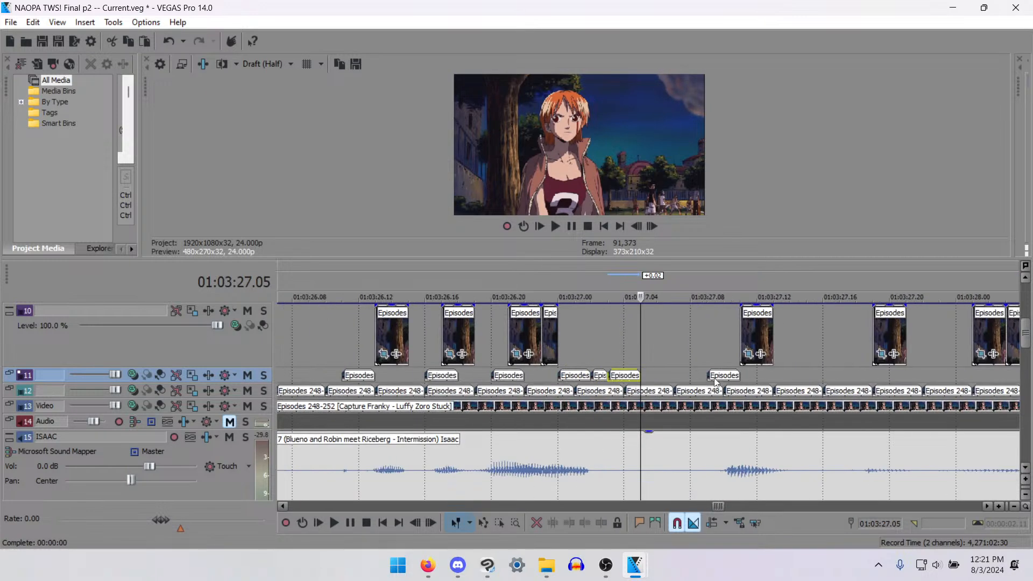
left_click(773, 376)
key("ctrl+v")
scroll(775, 402, "down", 1)
scroll(757, 410, "up", 1)
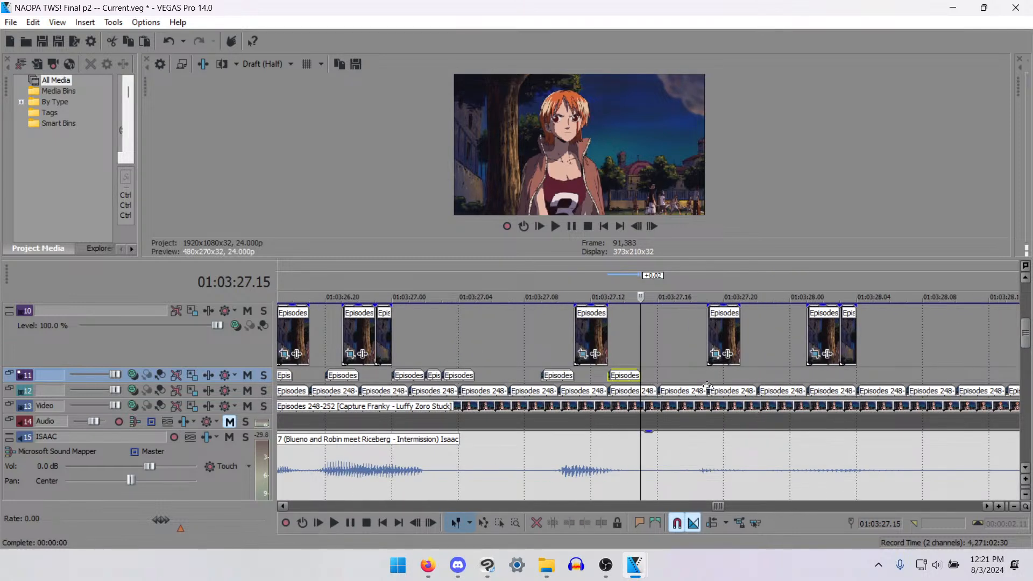
left_click(670, 374)
key("ctrl+v")
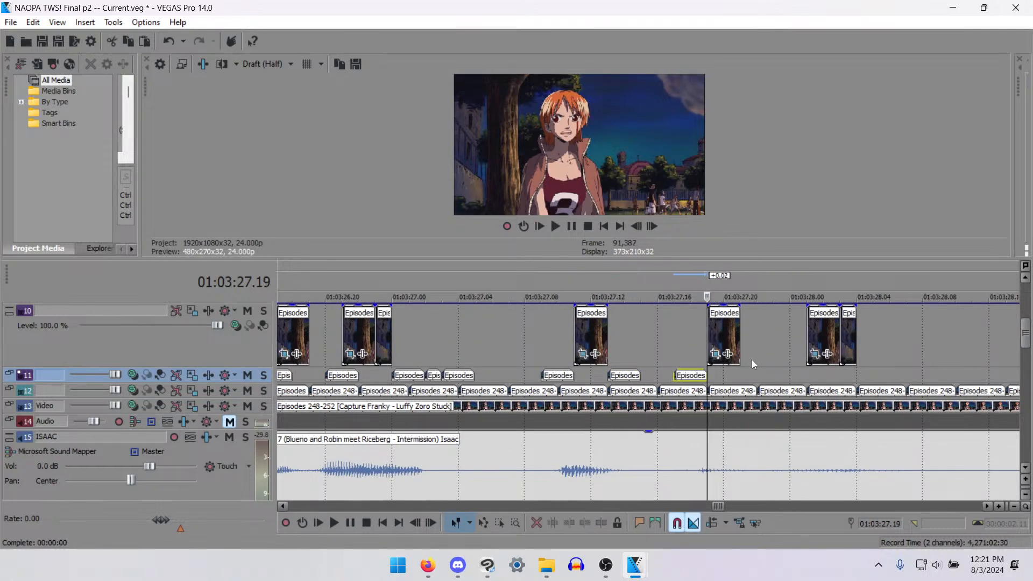
left_click(741, 372)
key("ctrl+v")
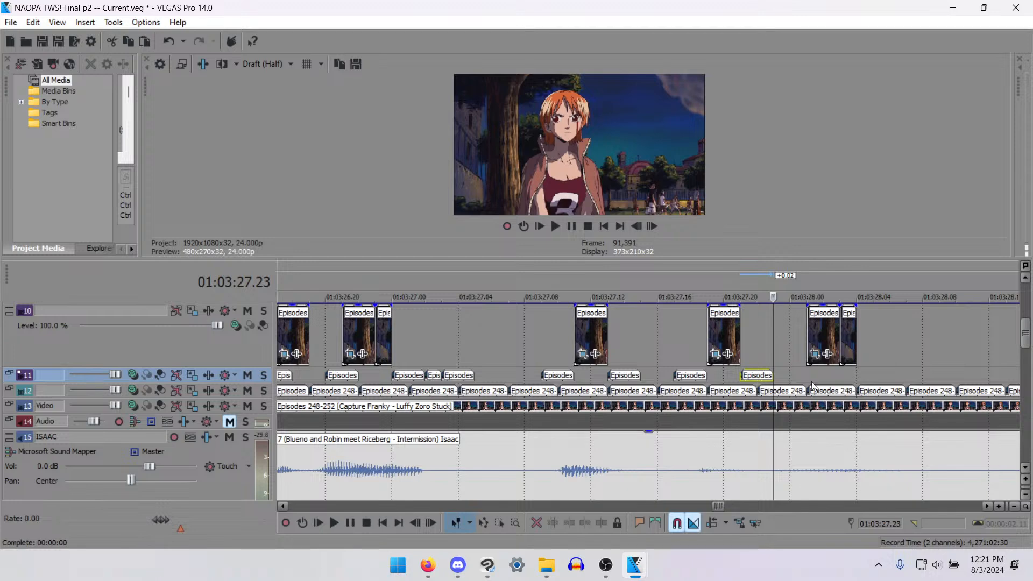
- Paste the mouth clip on track 11 at 01:03:28.00, 01:03:28.04 and 01:03:28.06
left_click(791, 375)
key("ctrl+v")
left_click(860, 375)
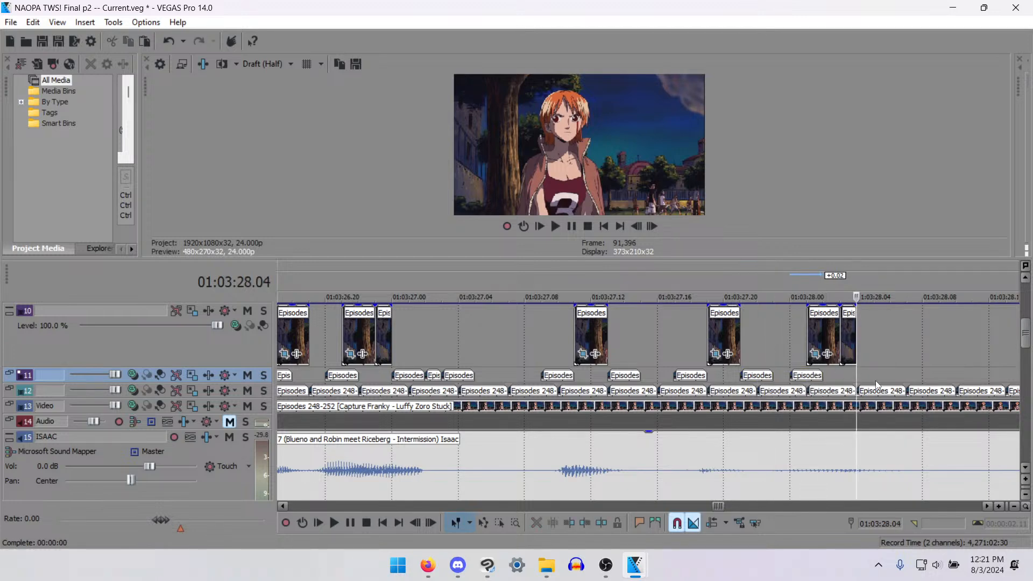
key("ctrl+v")
key("ctrl+v")
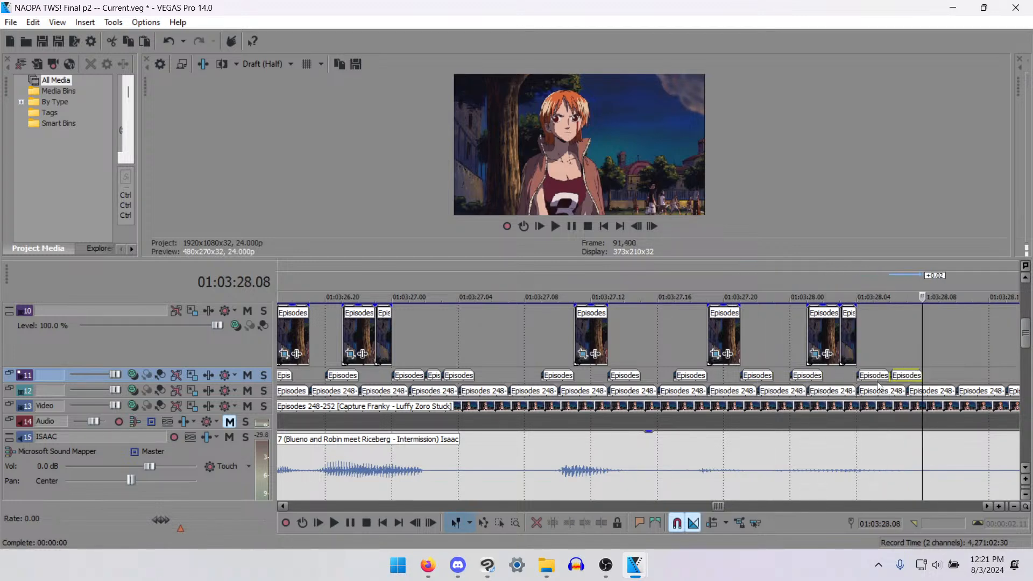
- Play back the line's start and paste the mouth clip on track 11 at 01:03:28.16, 01:03:28.20 and 01:03:28.22
scroll(345, 397, "down", 3)
left_click(501, 379)
key("space")
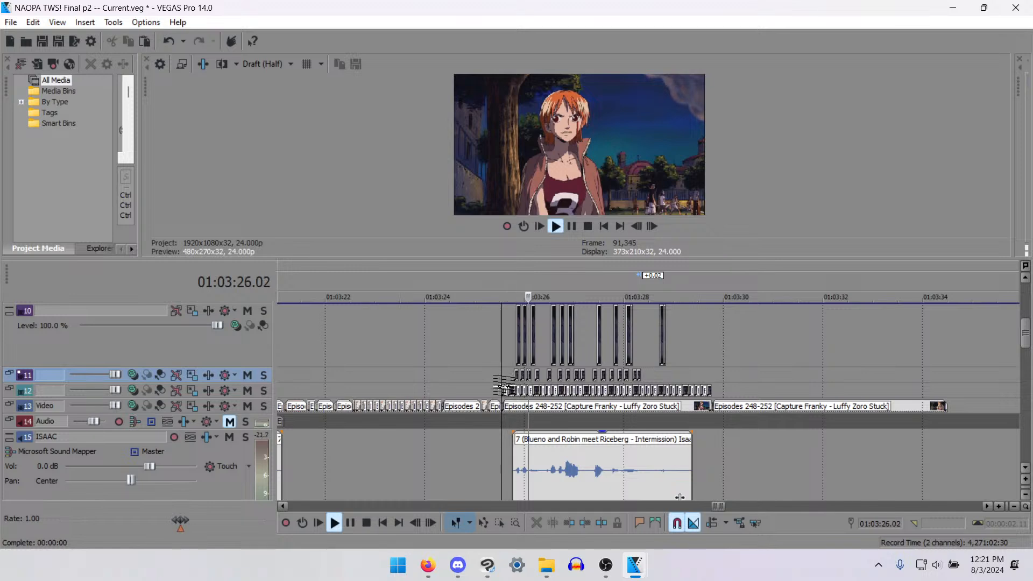
key("space")
left_click(657, 373)
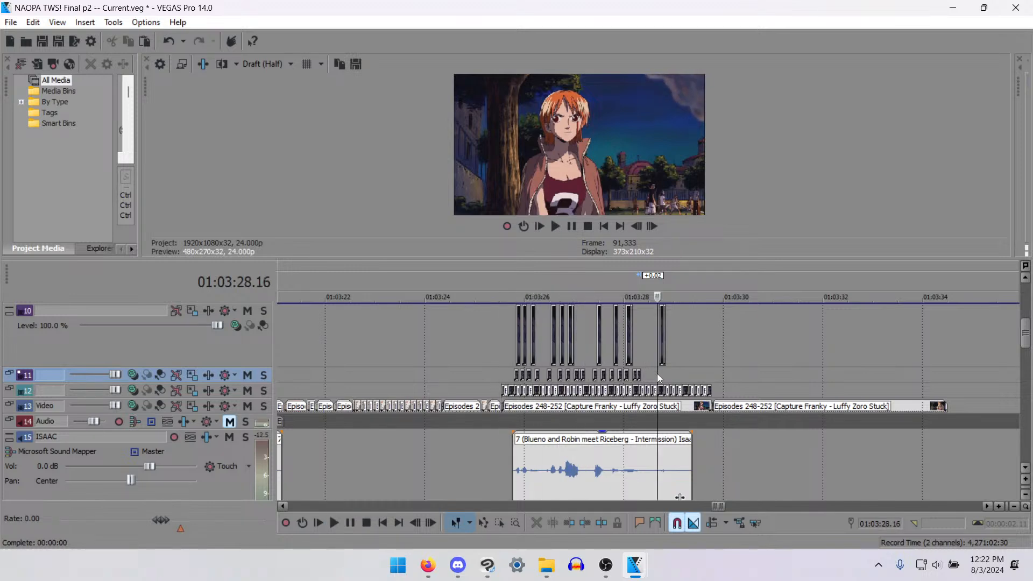
scroll(656, 373, "up", 4)
key("ctrl+v")
left_click(748, 375)
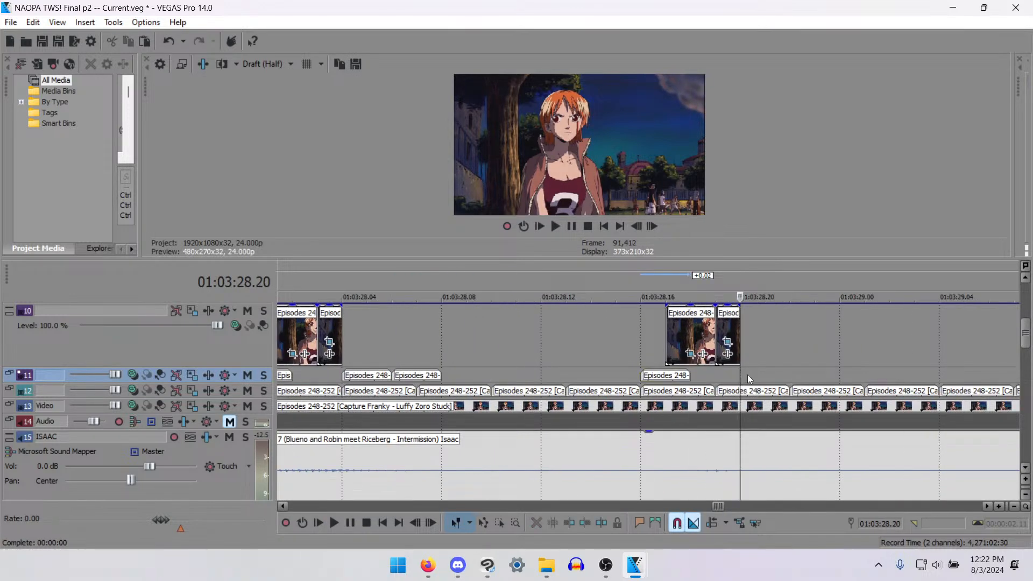
key("ctrl+v")
key("ctrl+v")
- Play back the line and normalize its audio event on track 15
scroll(763, 383, "down", 3)
left_click(296, 348)
key("space")
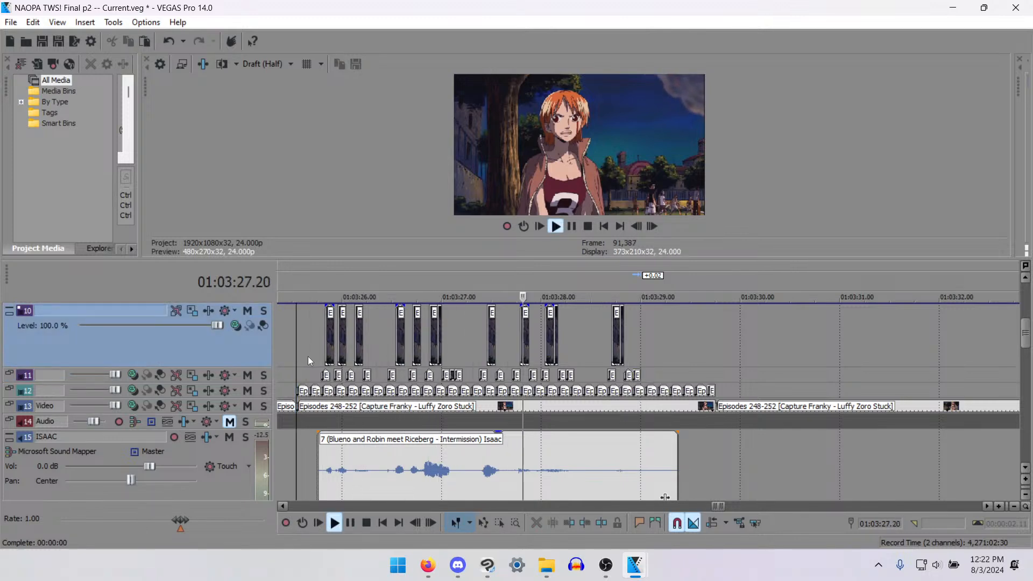
key("space")
key("space")
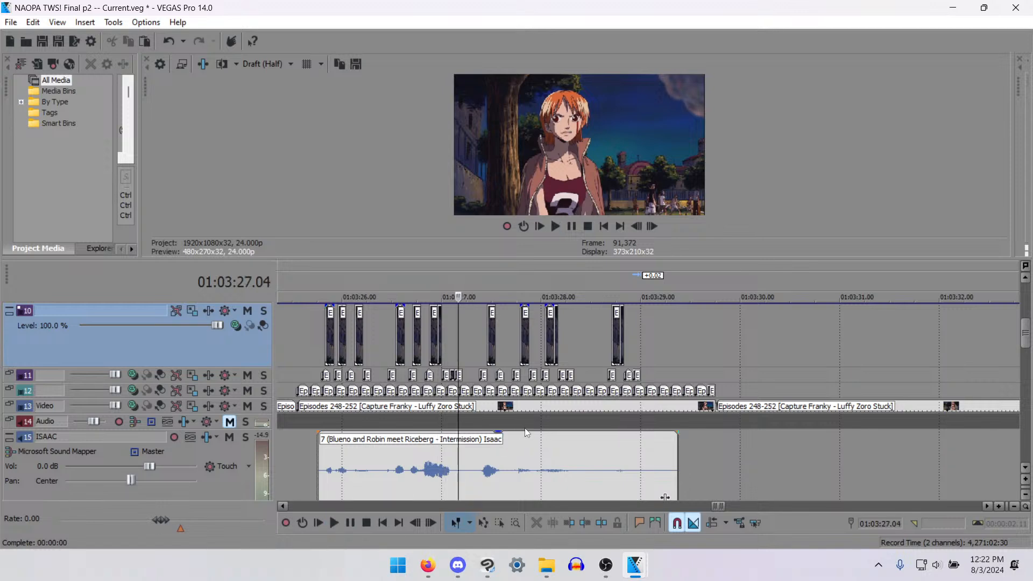
left_click(560, 447)
right_click(559, 448)
mouse_move(708, 444)
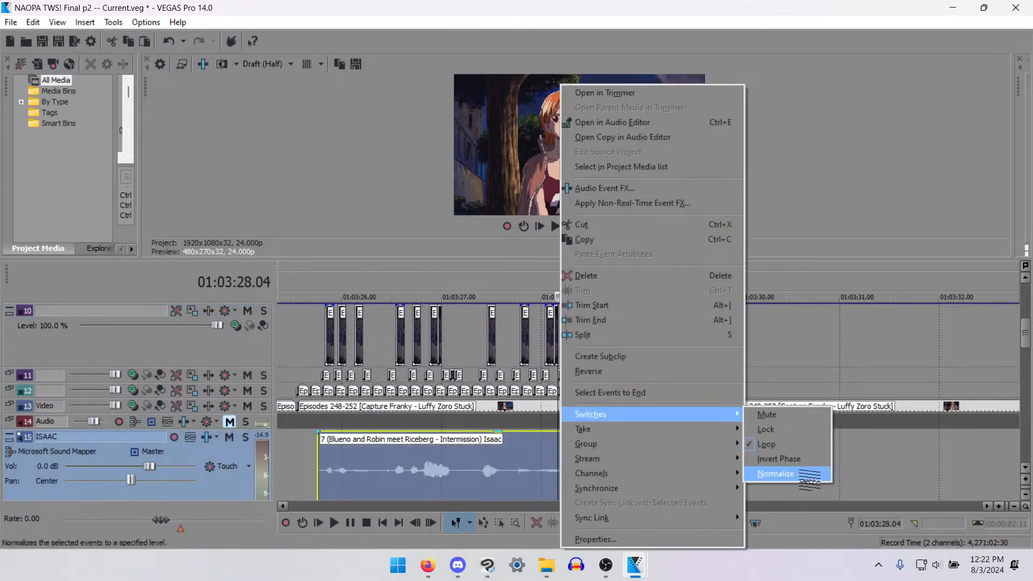
left_click(807, 477)
- Paste a copy of track 10's two-frame mouth clip at 01:03:28.12, over the quiet sound in the normalized waveform, and check it
scroll(592, 470, "up", 3)
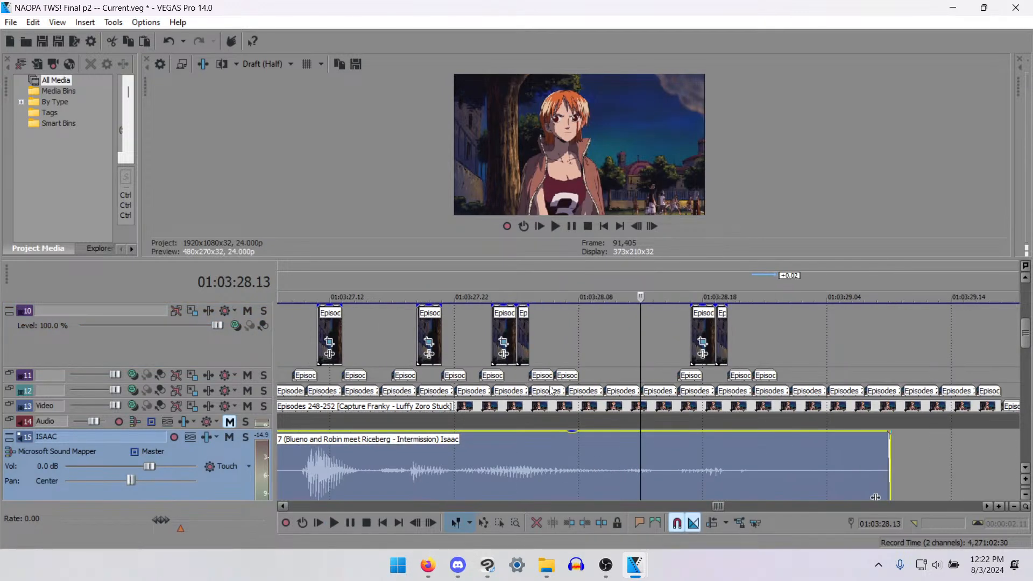
left_click(486, 335)
left_click(498, 337)
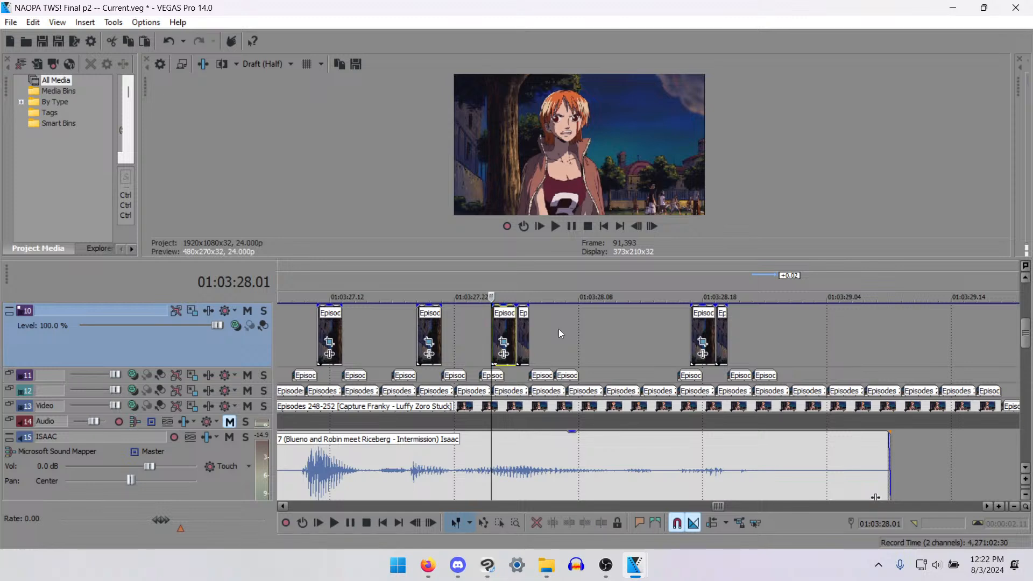
left_click(628, 333)
key("ctrl+v")
left_click(580, 344)
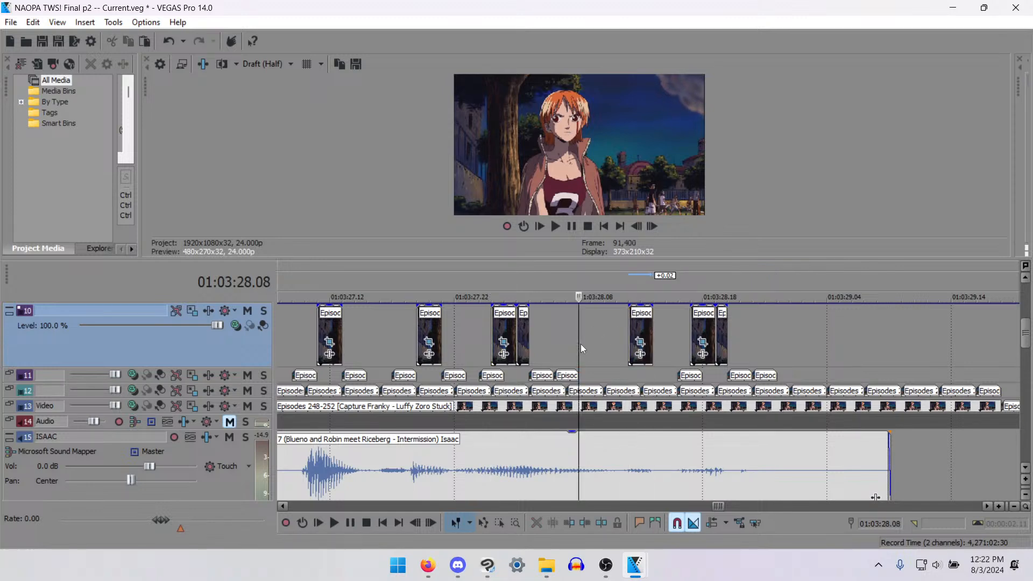
left_click(565, 338)
key("space")
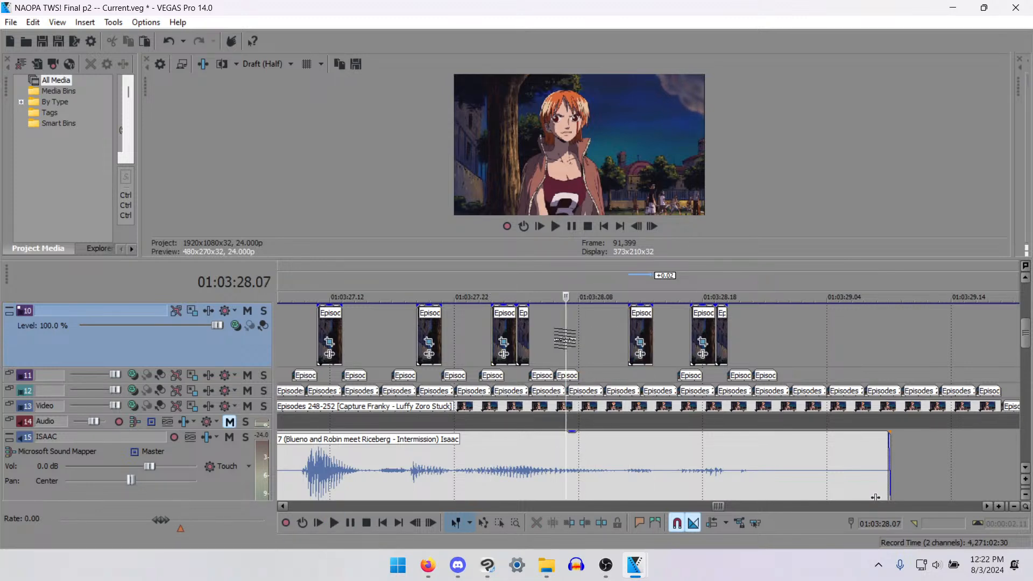
key("space")
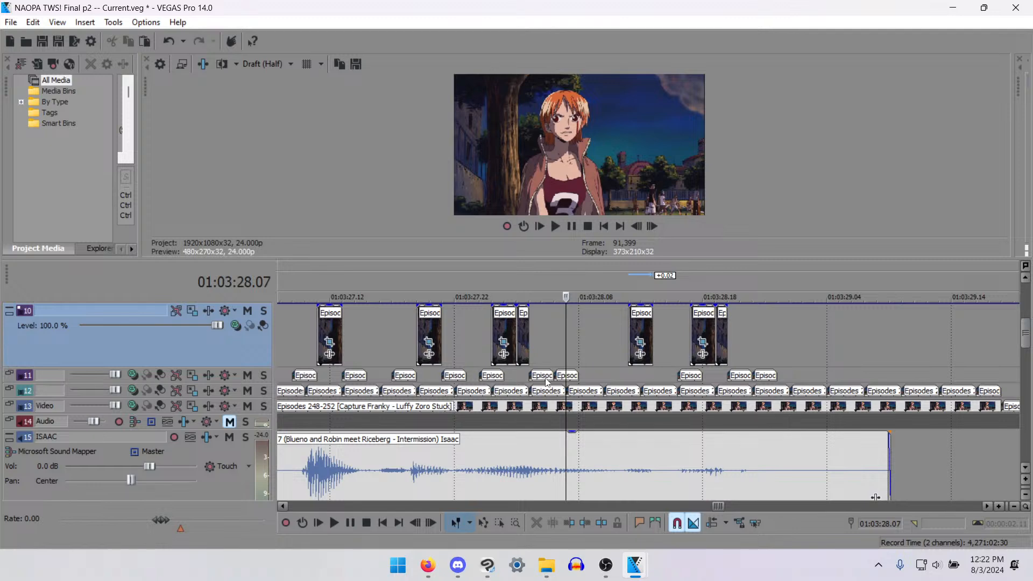
- Paste copies of the track 11 mouth clip at 01:03:28.10 and 01:03:28.13, around the added track 10 frame
left_click(543, 377)
left_click(608, 369)
key("ctrl+v")
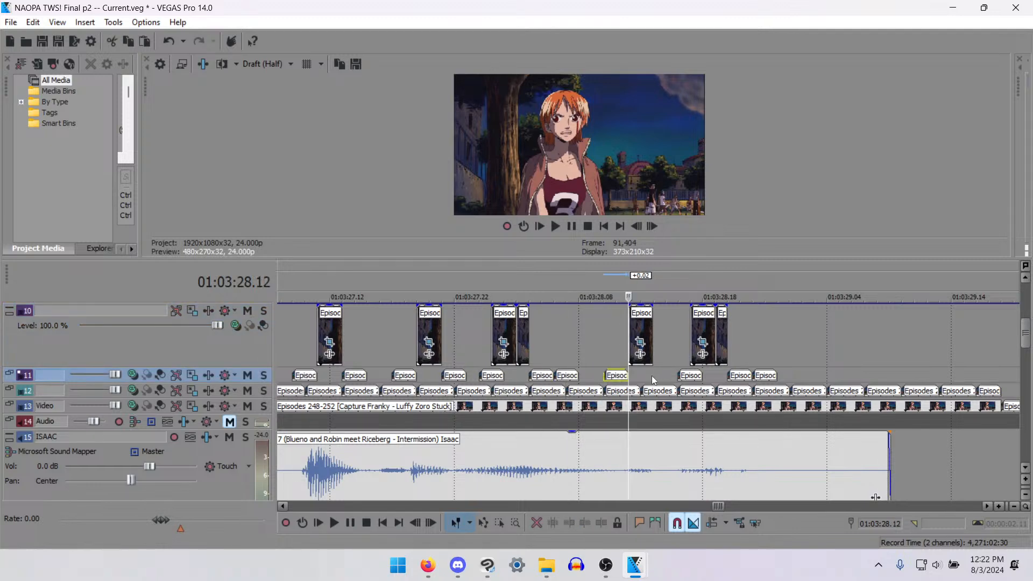
left_click(651, 375)
key("ctrl+v")
- Play back Nami's whole line from just before the shot and examine how the mouth frames match the dialogue
scroll(472, 376, "down", 5)
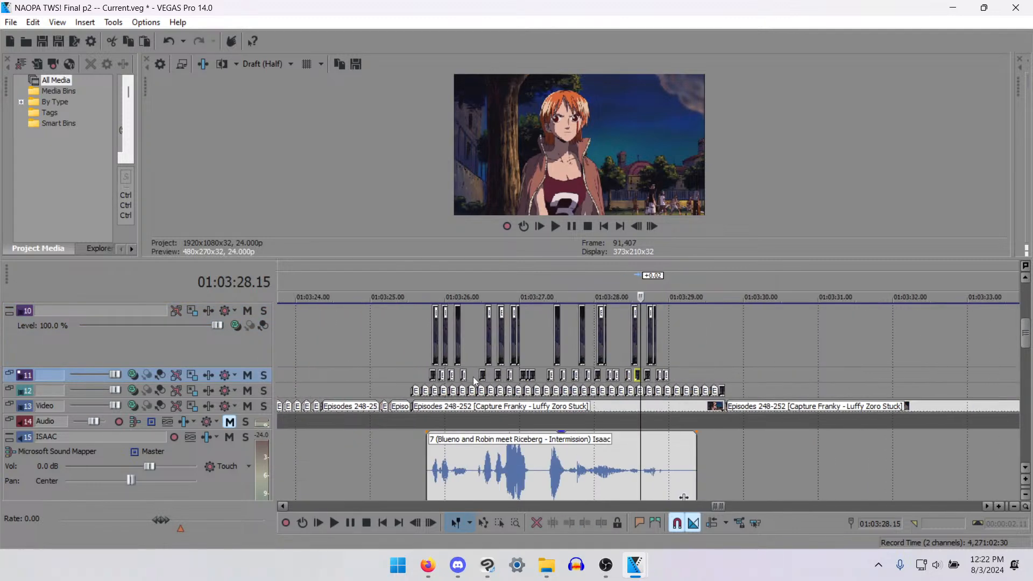
left_click(421, 351)
left_click(404, 349)
key("space")
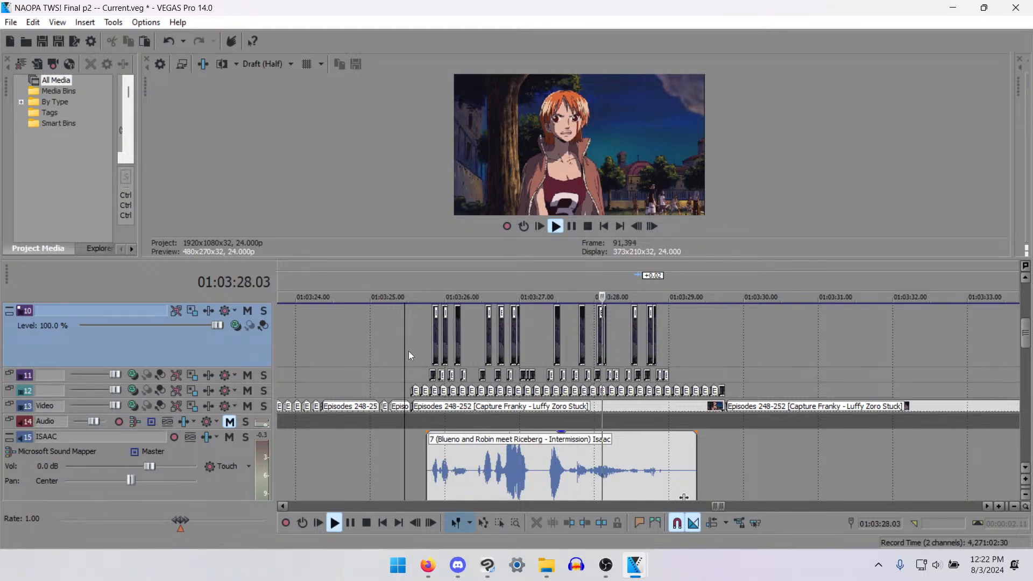
key("space")
key("space")
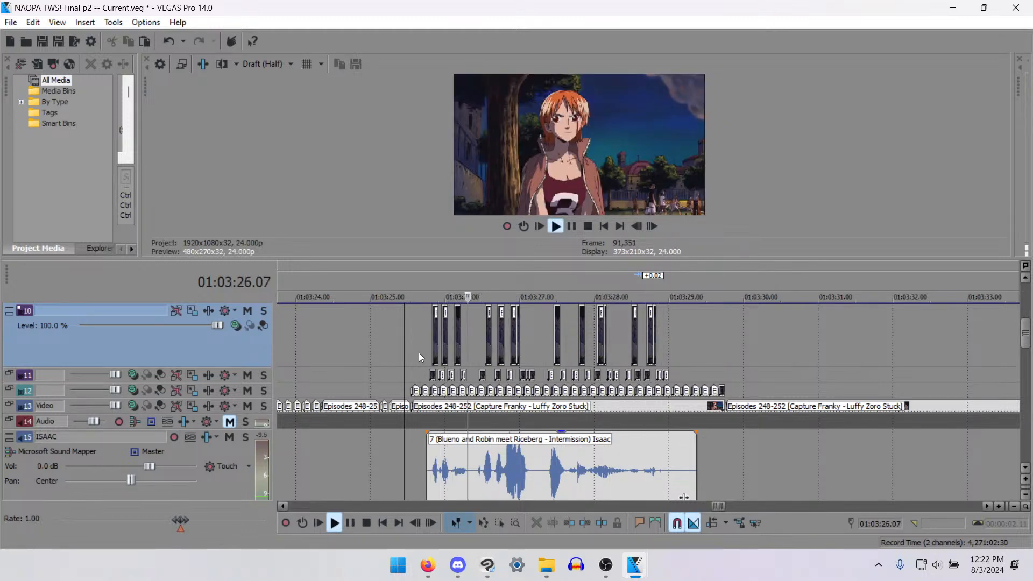
key("Return")
key("Return")
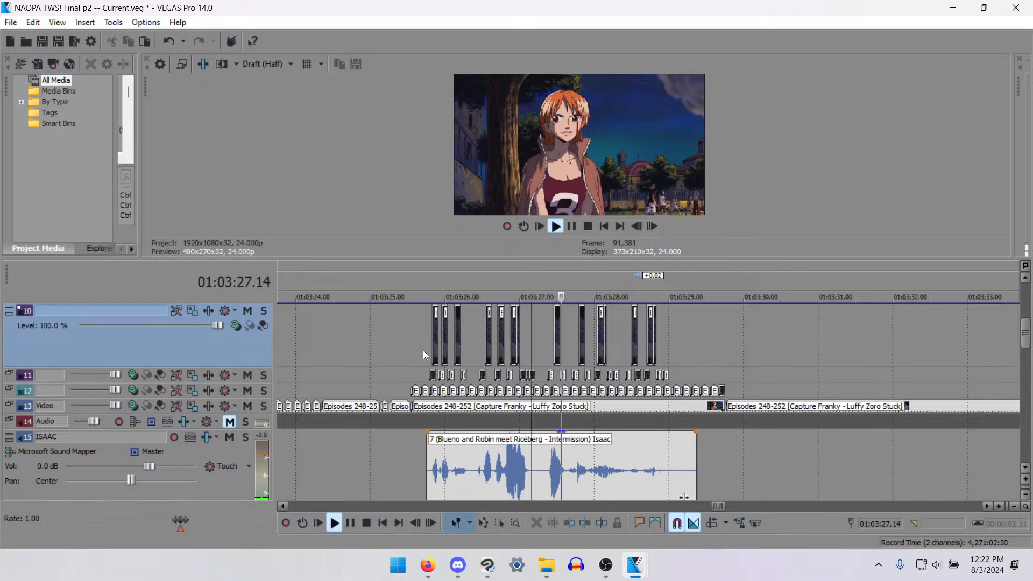
key("Return")
- Move the track 11 mouth clips after the 01:03:27.11 mouth frame earlier, placing them at 01:03:27.12 and 01:03:27.15
scroll(530, 339, "up", 4)
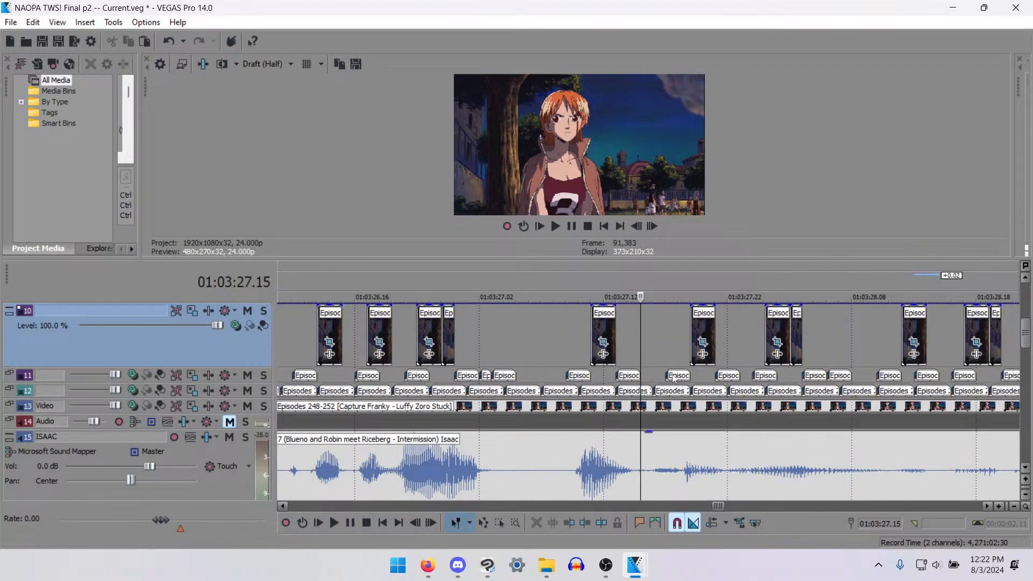
left_click_drag(674, 378, 611, 379)
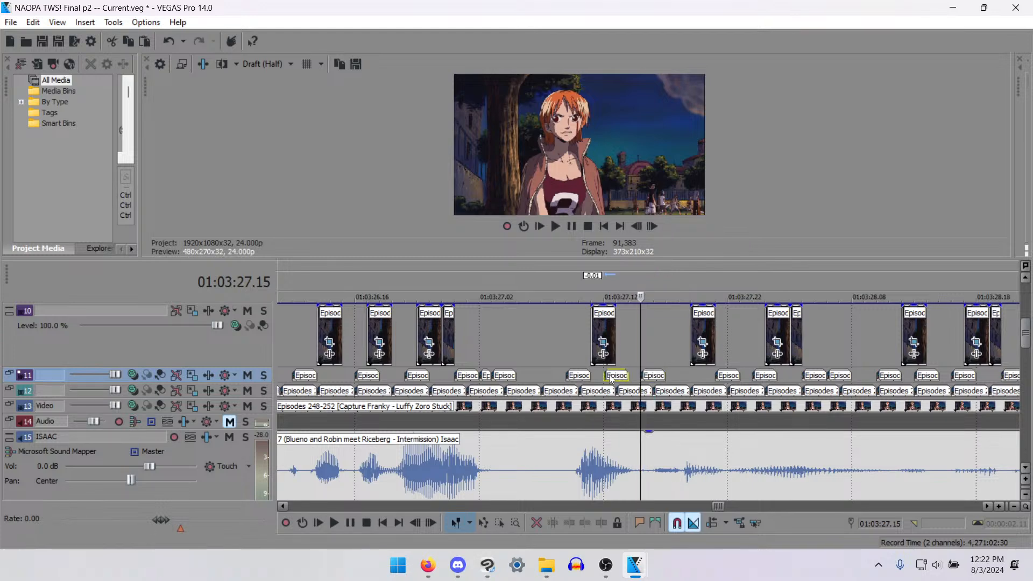
- Paste a copy of the track 11 mouth clip at 01:03:27.17, after the 01:03:27.15 clip
left_click(662, 377)
key("ctrl+v")
scroll(650, 381, "down", 2)
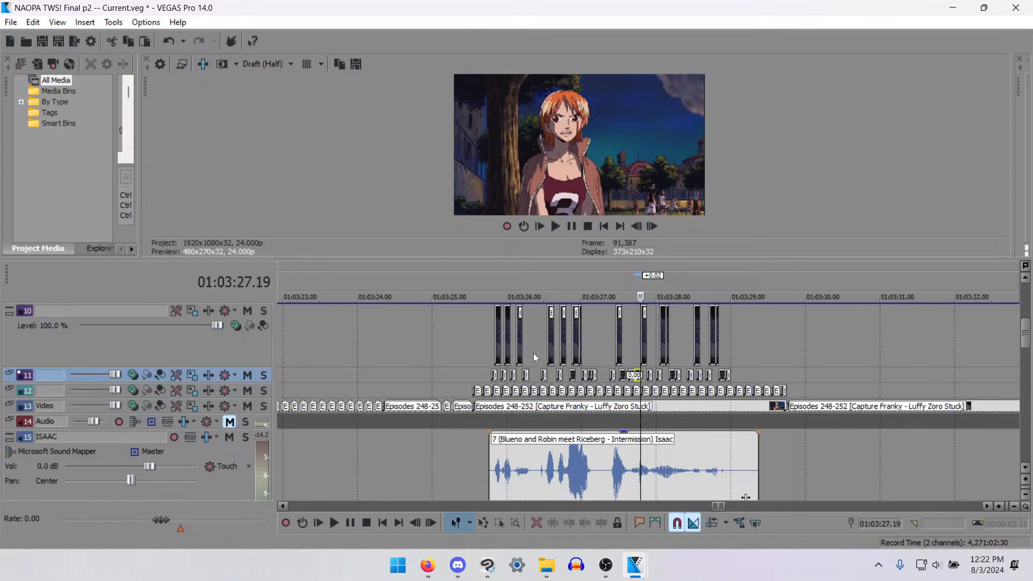
- Play back Nami's line and short stretches between 01:03:27.14 and 01:03:27.19, examining how the mouth frames match the waveform
left_click(484, 339)
key("space")
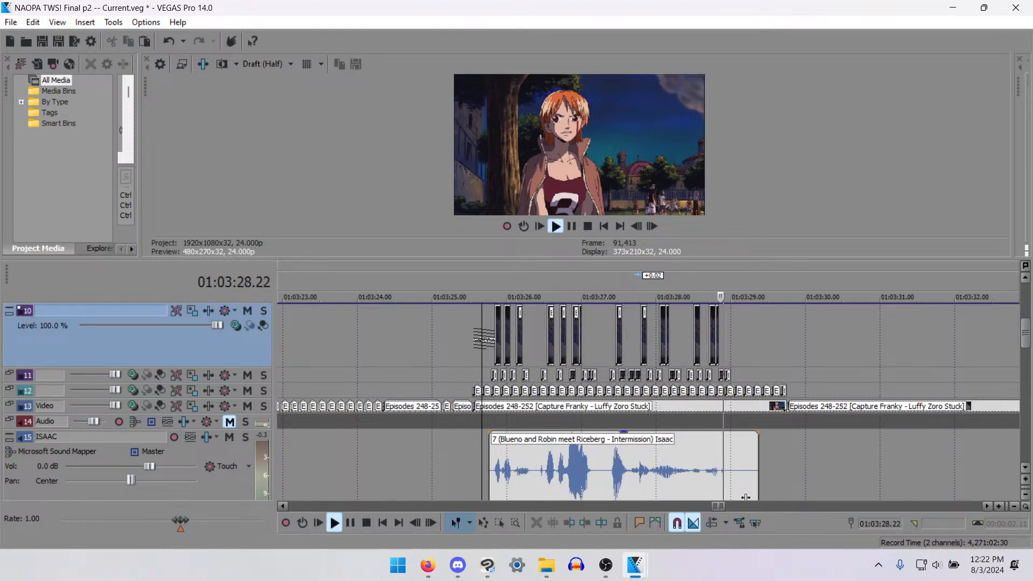
key("space")
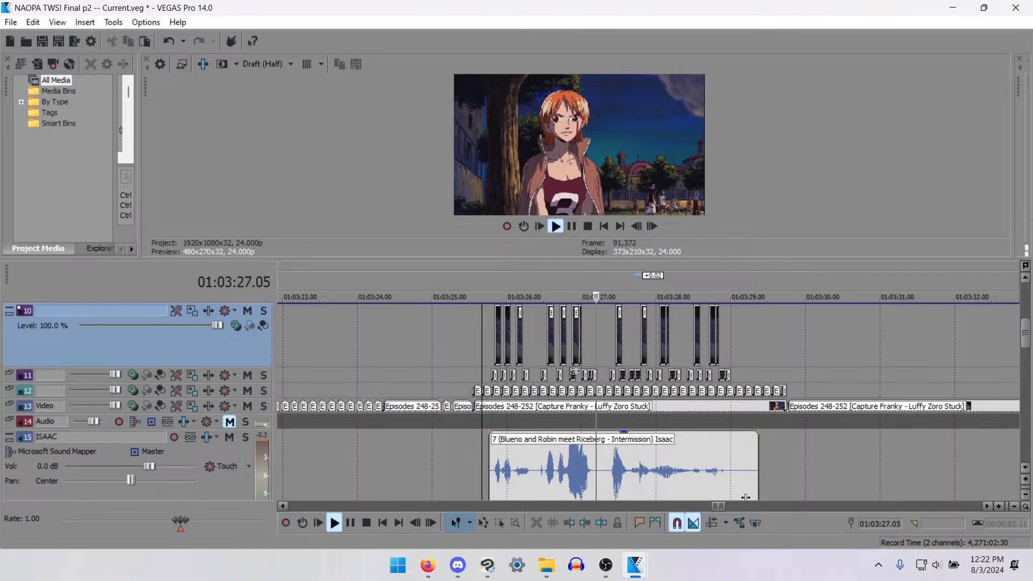
key("Return")
scroll(644, 352, "up", 6)
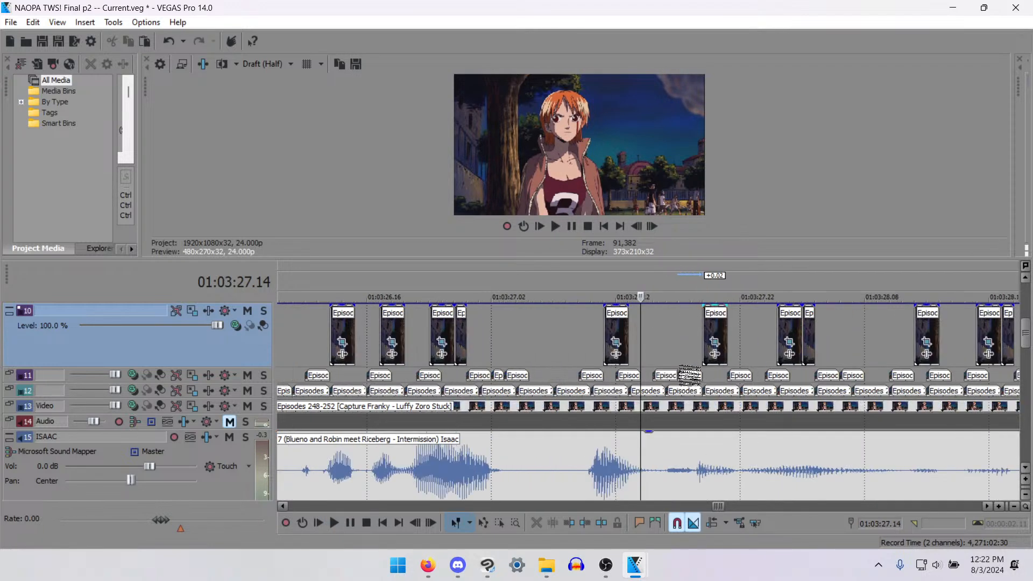
key("space")
key("space")
key("space")
key("space")
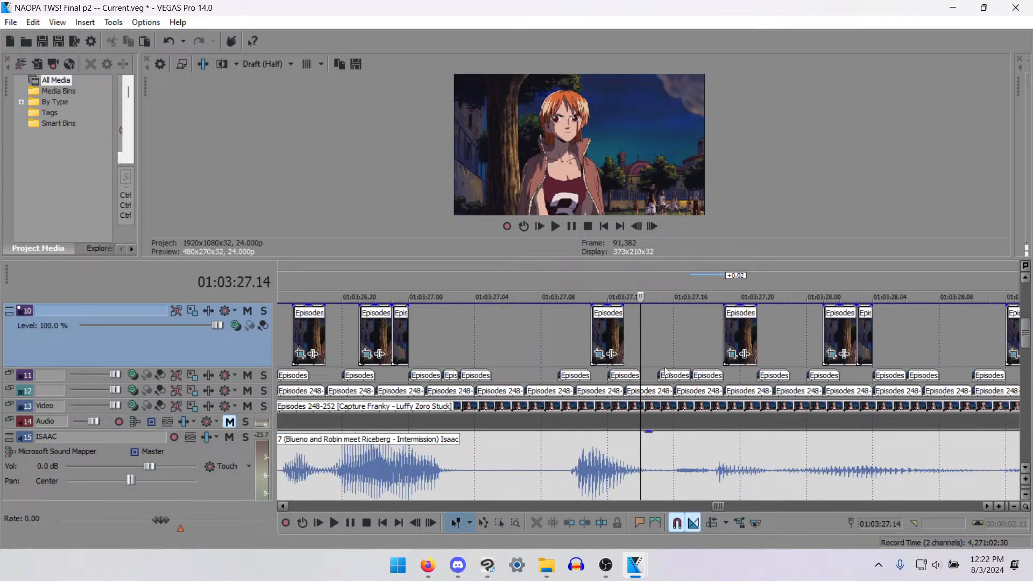
key("space")
key("space")
left_click(681, 352)
key("space")
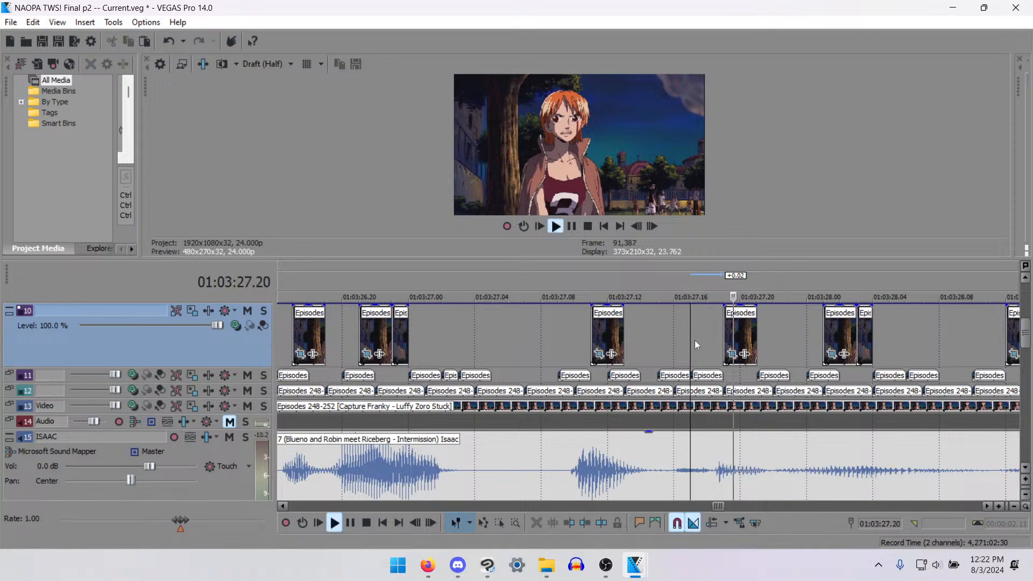
key("space")
left_click(706, 338)
left_click(714, 337)
key("space")
key("space")
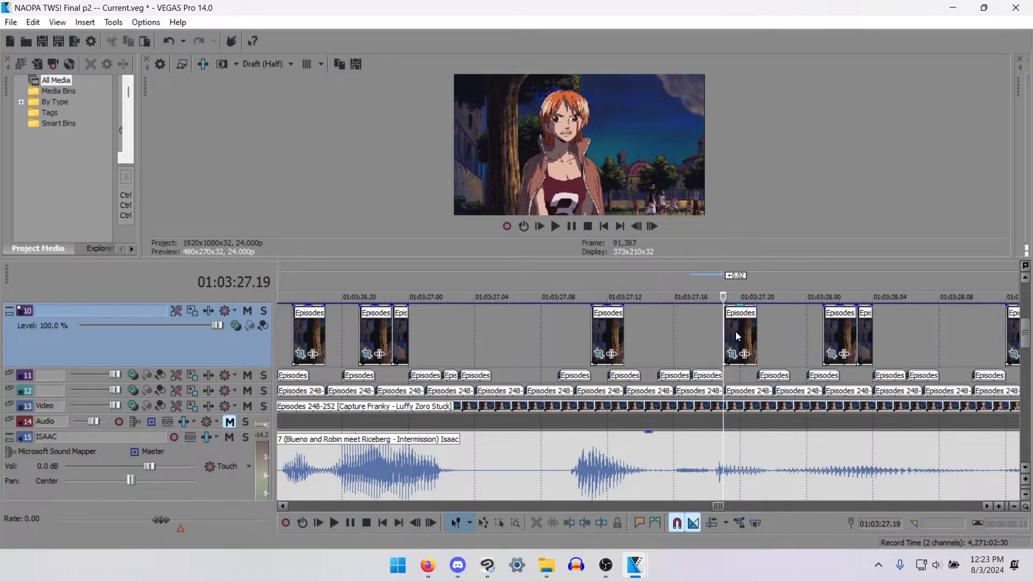
- Move the 01:03:27.19 mouth clip on track 10 earlier to 01:03:27.16, and the 01:03:27.15 clip on track 11 to 01:03:27.14
left_click_drag(736, 337, 685, 340)
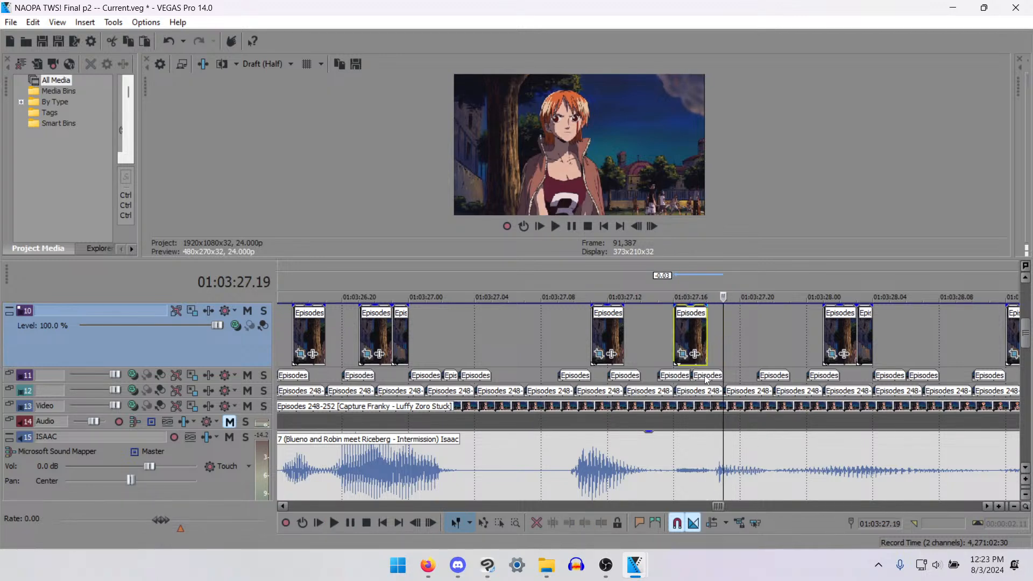
left_click_drag(679, 378, 662, 380)
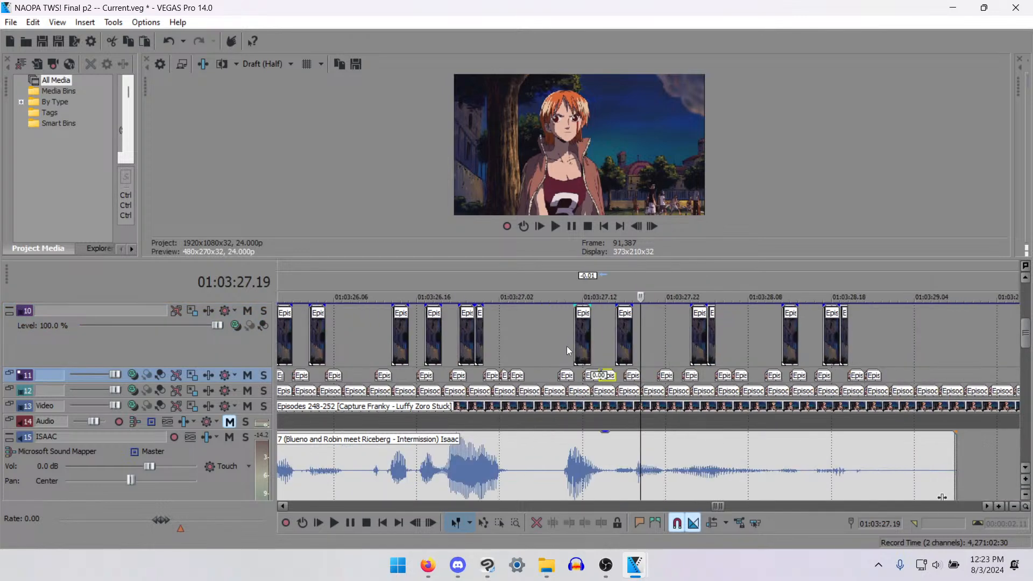
scroll(558, 355, "down", 2)
left_click(524, 342)
key("space")
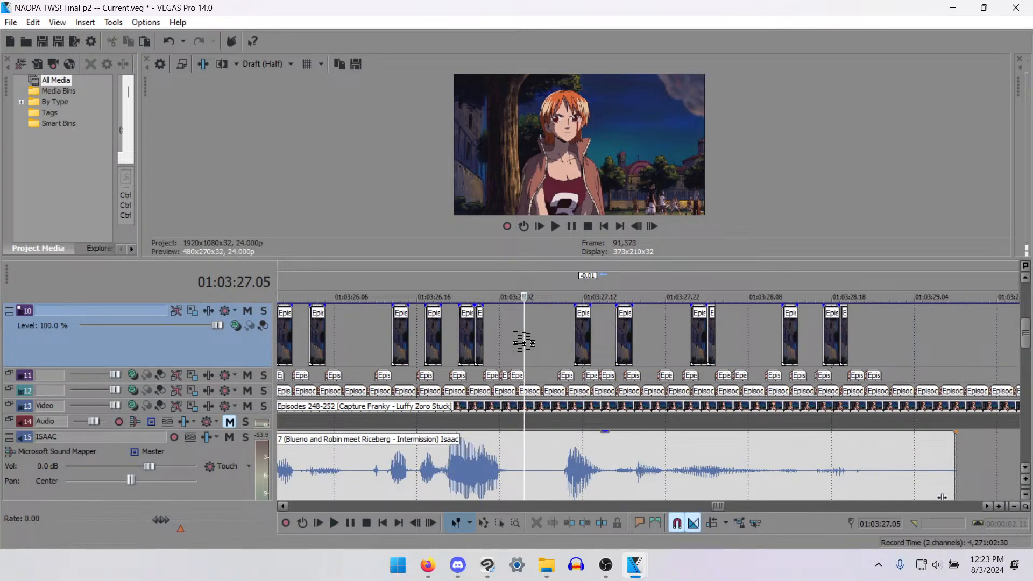
key("space")
- Move the 01:03:27.11 mouth clip on track 10 one frame earlier to 01:03:27.10, and the following track 11 clip to 01:03:27.11
left_click(574, 343)
scroll(575, 343, "up", 3)
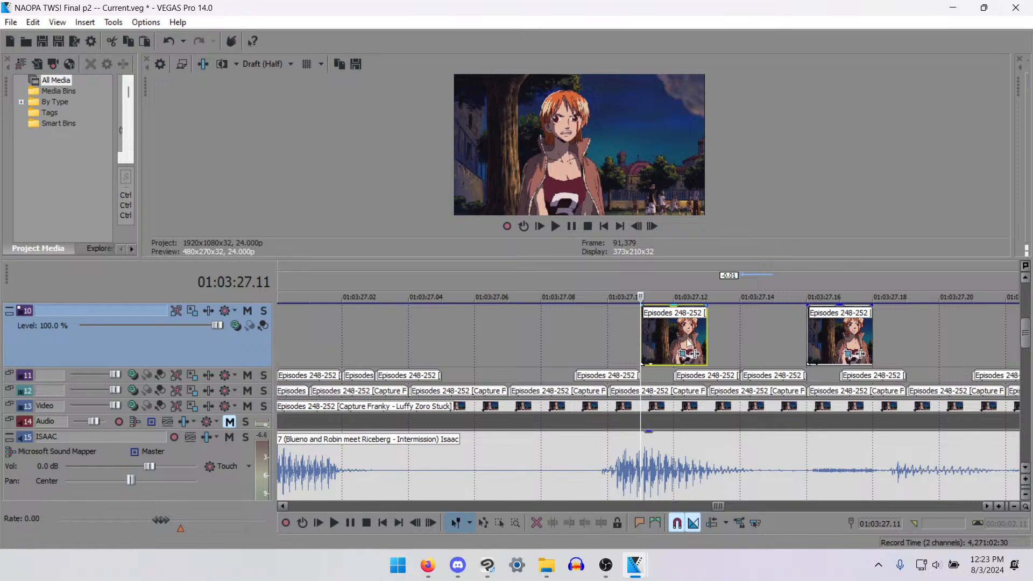
left_click_drag(685, 340, 646, 340)
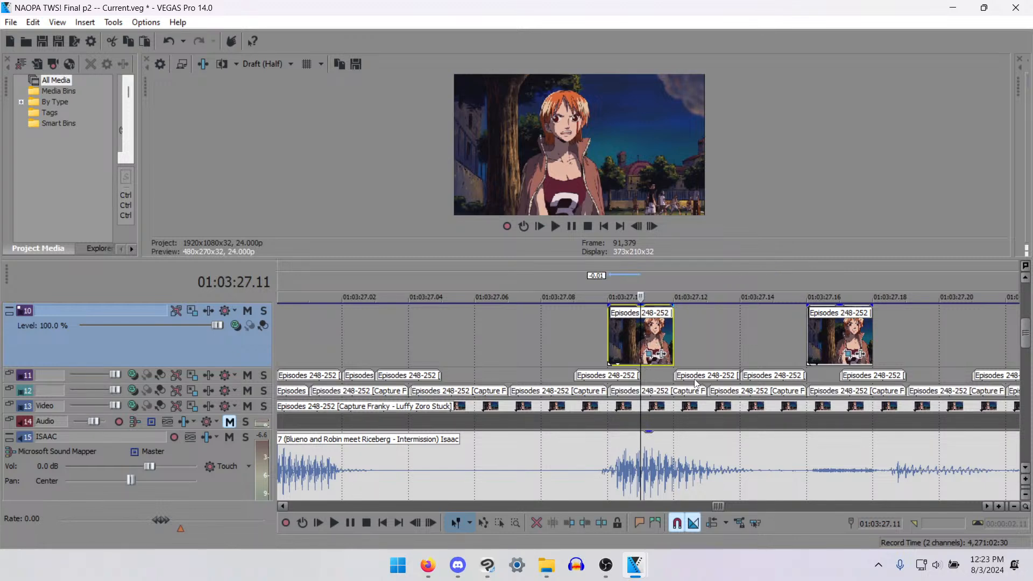
left_click_drag(696, 383, 672, 383)
scroll(671, 382, "down", 10)
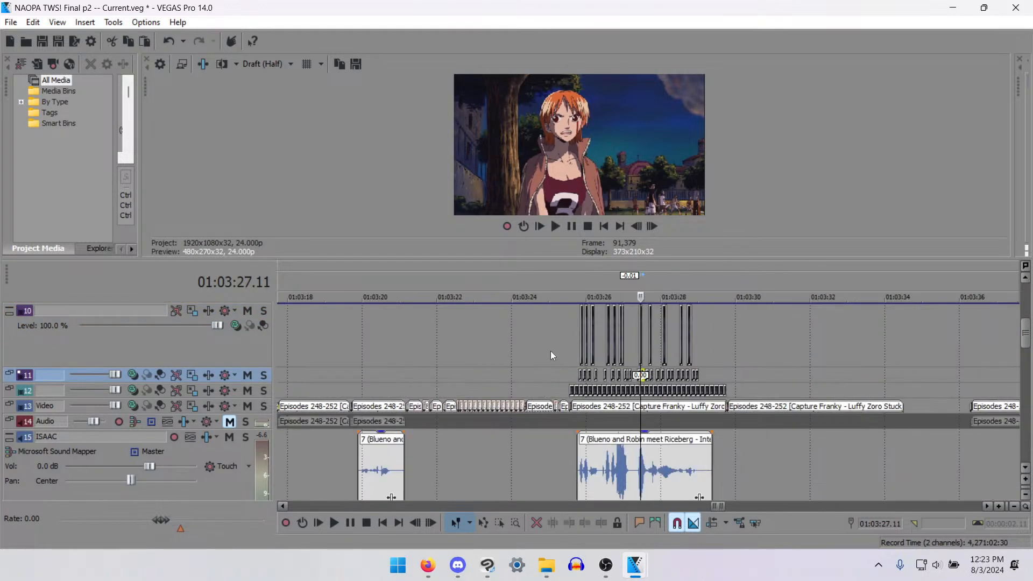
- Play back Nami's line from the start of the shot and examine the mouth timing up to about 01:03:26.15
left_click(566, 357)
key("space")
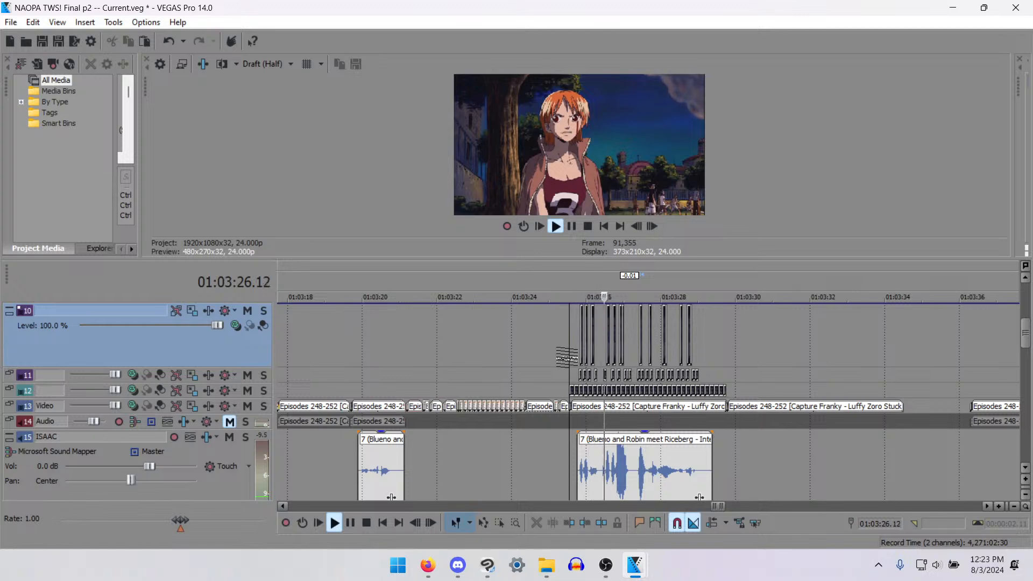
scroll(731, 369, "up", 6)
key("space")
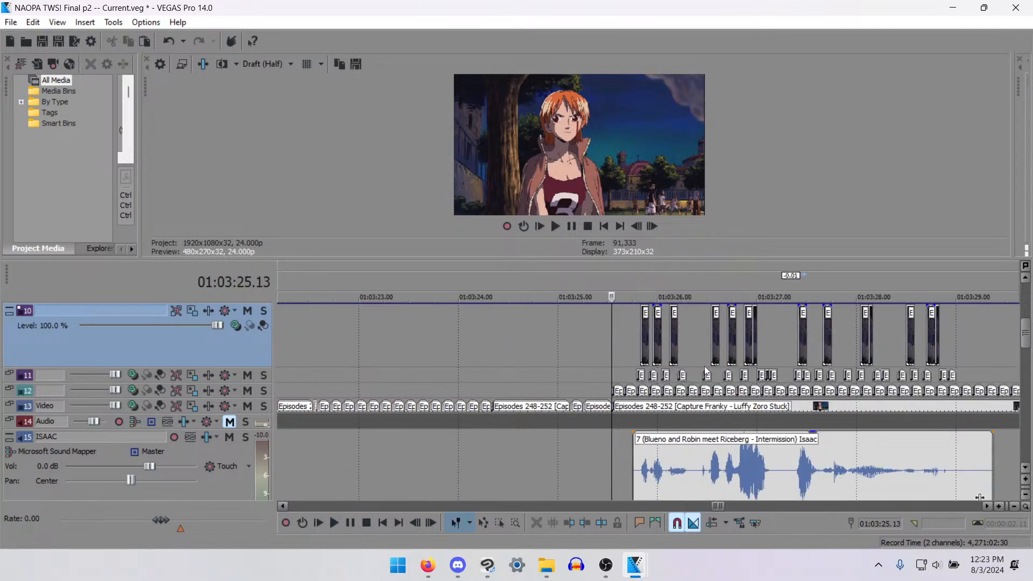
scroll(730, 369, "down", 1)
key("space")
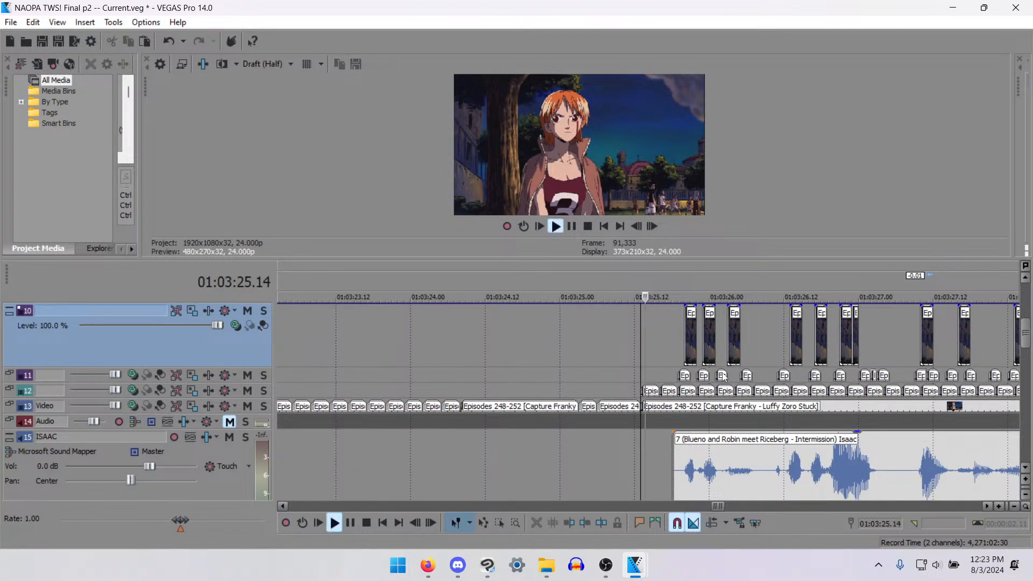
key("Return")
key("Up")
key("Up")
key("Up")
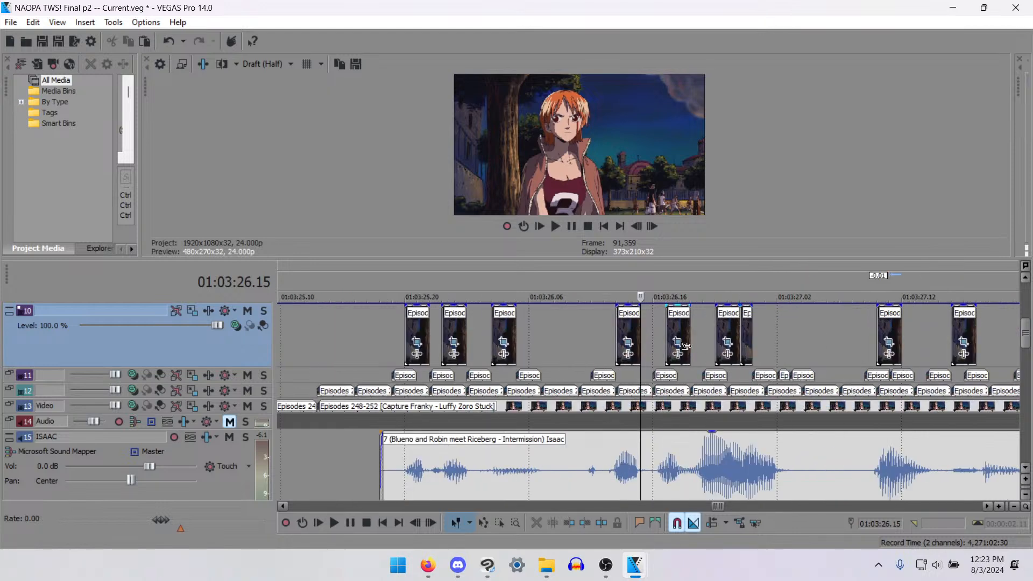
- Move the 01:03:26.13 mouth clip on track 10 earlier to 01:03:26.10, and paste a two-frame mouth clip at 01:03:26.13
left_click(580, 326)
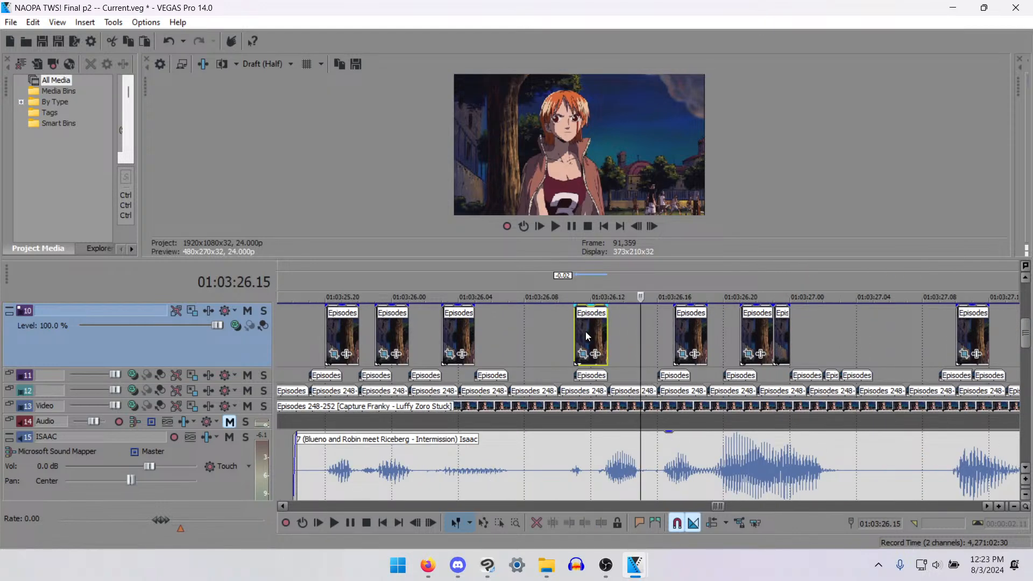
left_click_drag(586, 331, 582, 335)
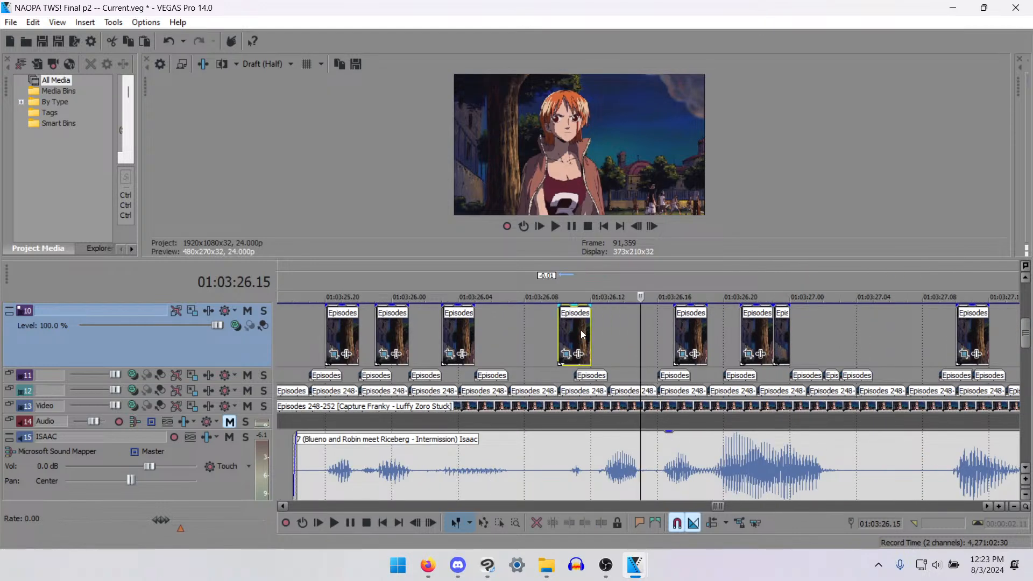
left_click(608, 334)
key("ctrl+v")
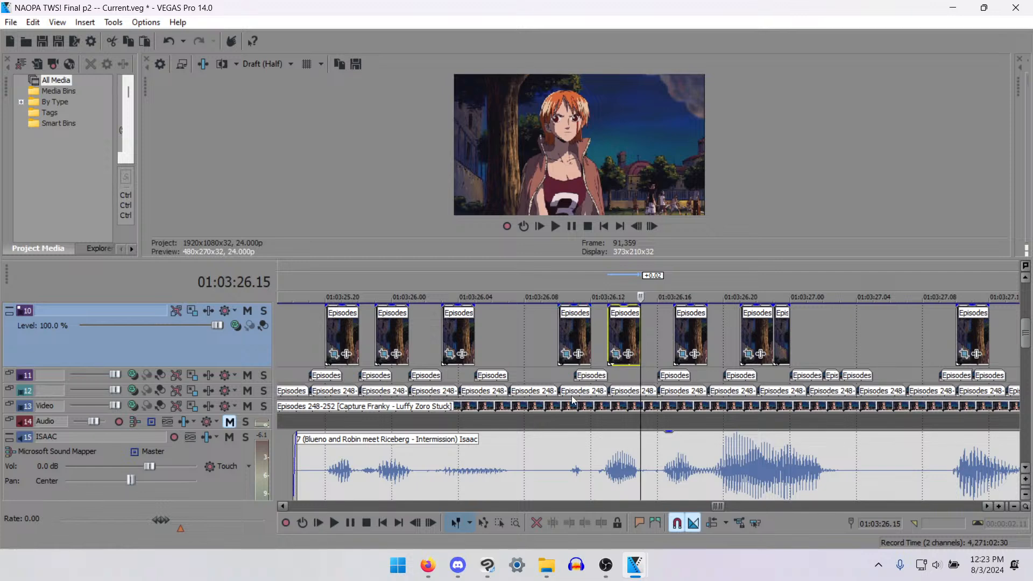
- Split the 01:03:26.10 mouth clip on track 10 at 01:03:26.11, over the small sound, and delete its first frame
left_click(574, 480)
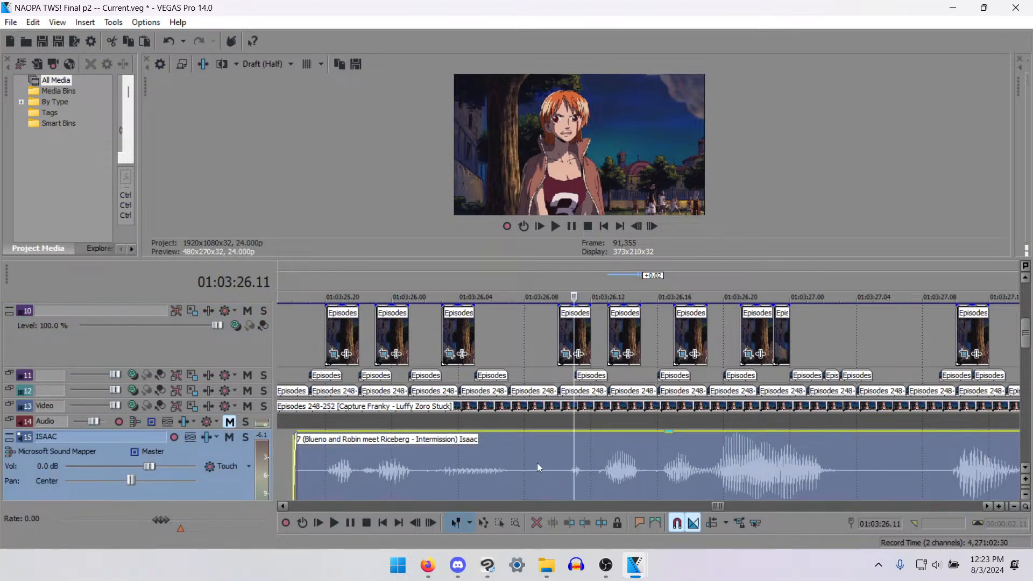
scroll(466, 445, "down", 1)
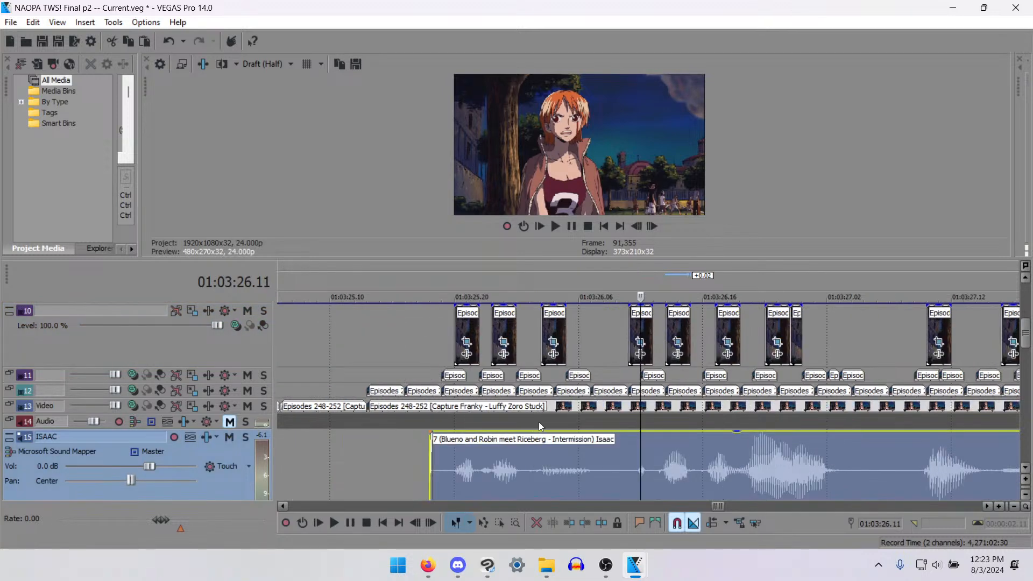
left_click(638, 333)
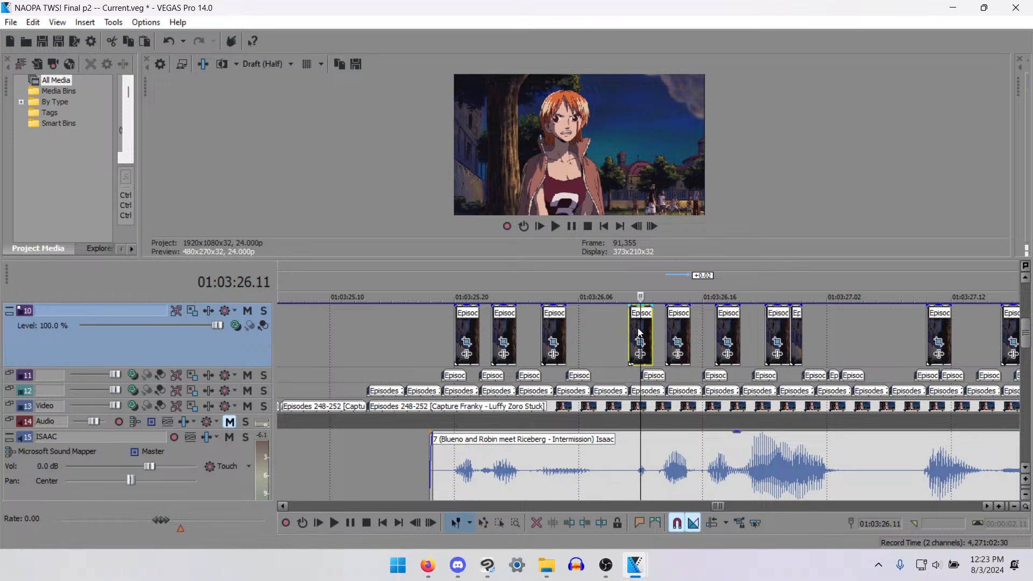
key("s")
left_click(635, 326)
key("Delete")
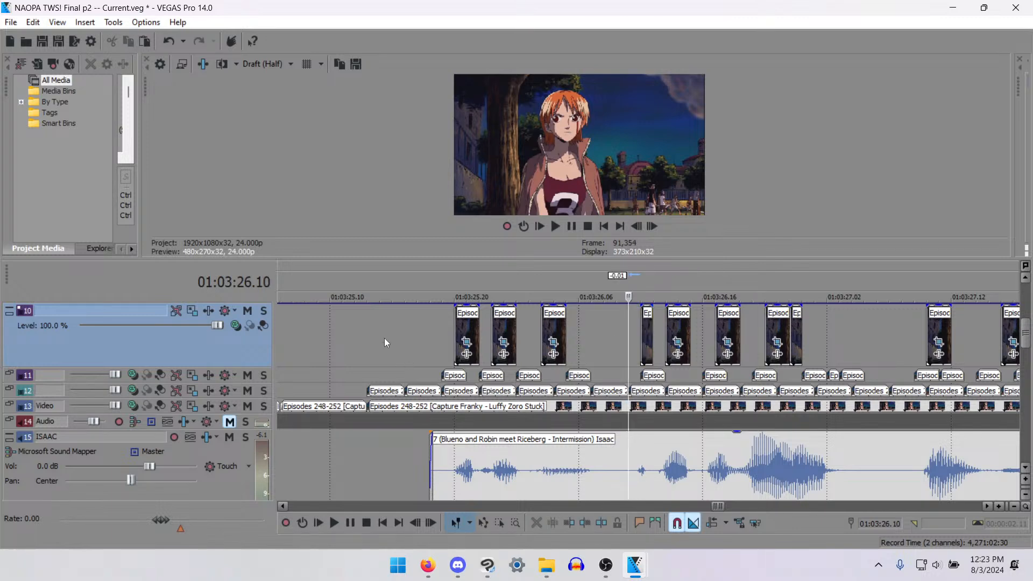
- Replay the whole line from 01:03:25.13 and the passage from 01:03:27.12, examining how the mouth frames follow the dialogue
left_click(365, 327)
key("space")
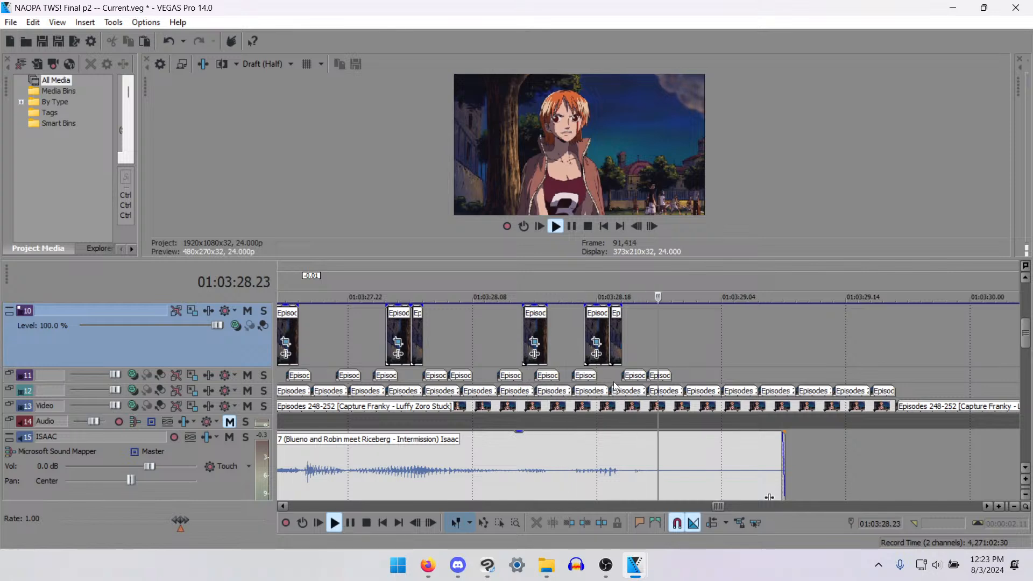
key("space")
key("space")
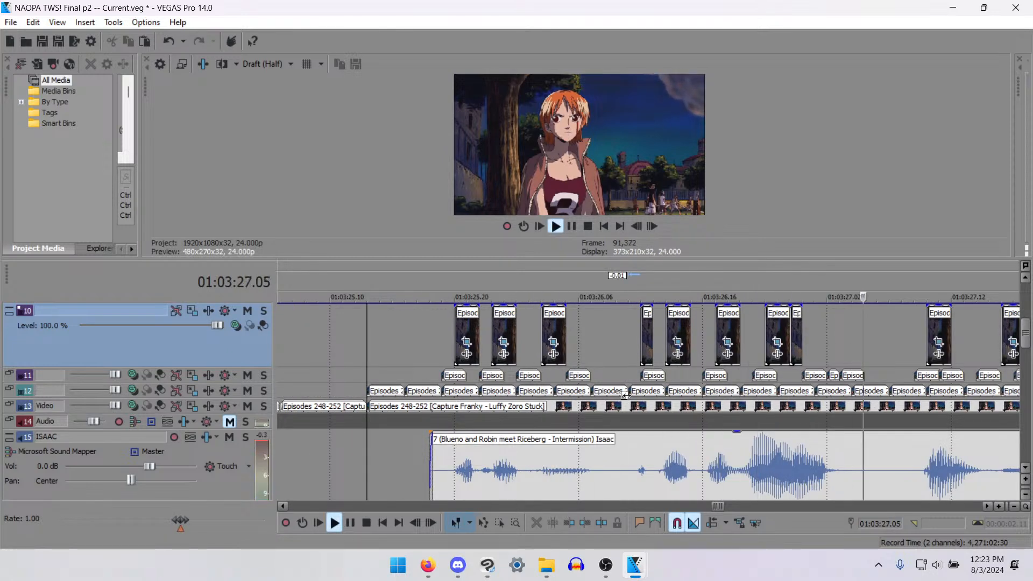
key("space")
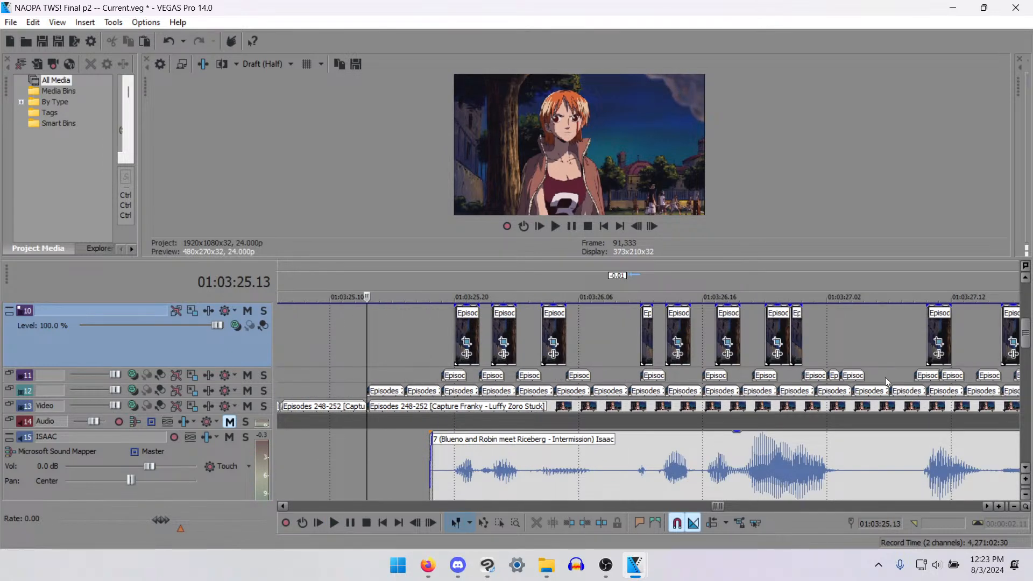
scroll(885, 377, "down", 2)
left_click(786, 333)
scroll(786, 339, "up", 2)
key("space")
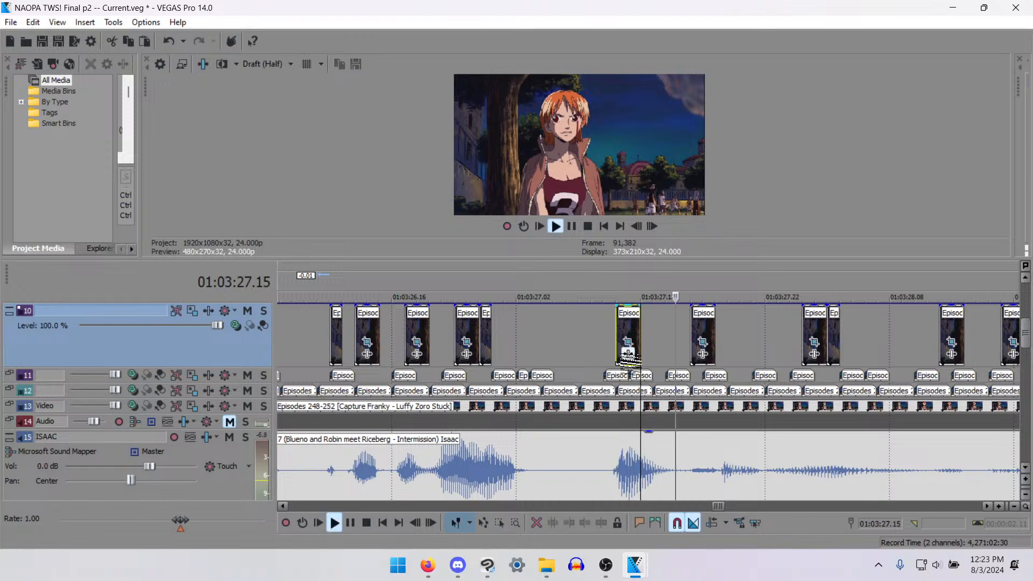
key("space")
scroll(674, 348, "up", 2)
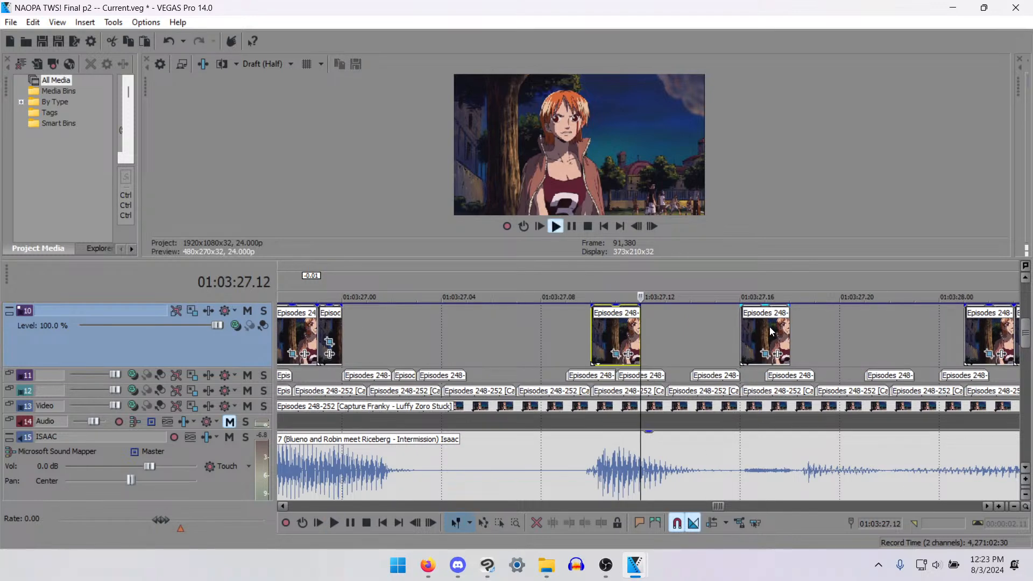
- Remove the track 11 mouth clip at 01:03:27.17 and try a different timing for the track 10 clip at 01:03:27.16
left_click(789, 378)
left_click_drag(789, 375, 731, 375)
left_click(756, 351)
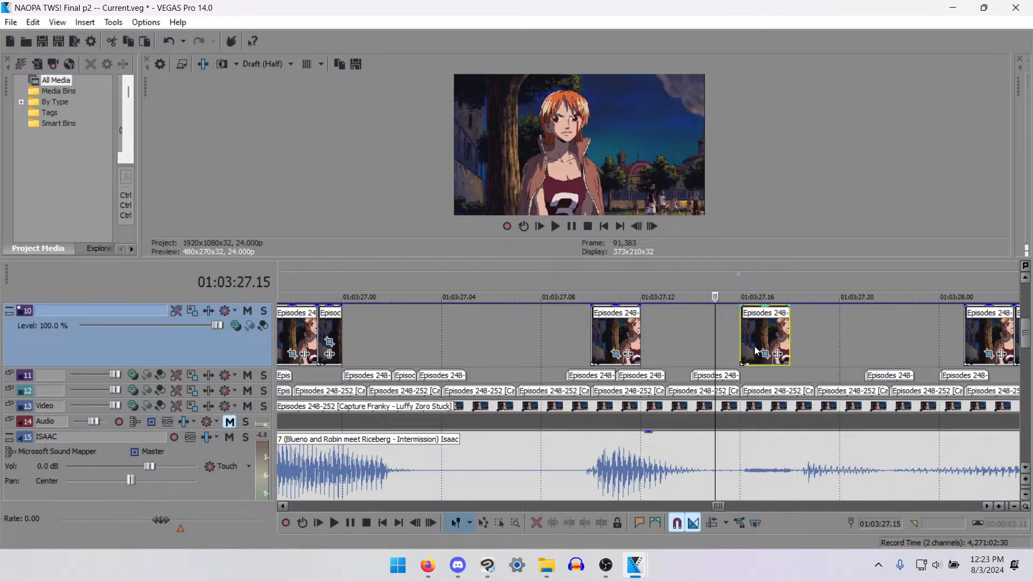
left_click_drag(766, 336, 743, 350)
left_click(541, 350)
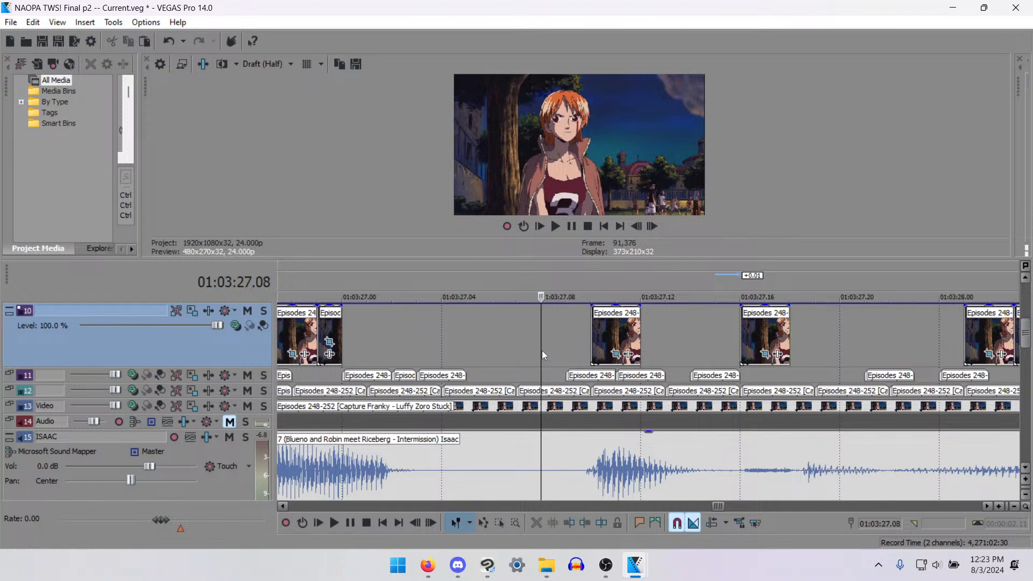
key("space")
- Paste a copy of the 01:03:27.14 track 11 mouth clip at 01:03:27.16, and move the neighbouring track 10 clip to 01:03:27.17
key("space")
left_click(711, 377)
key("ctrl+c")
left_click(747, 376)
key("ctrl+v")
left_click_drag(765, 340, 788, 339)
left_click(531, 327)
key("space")
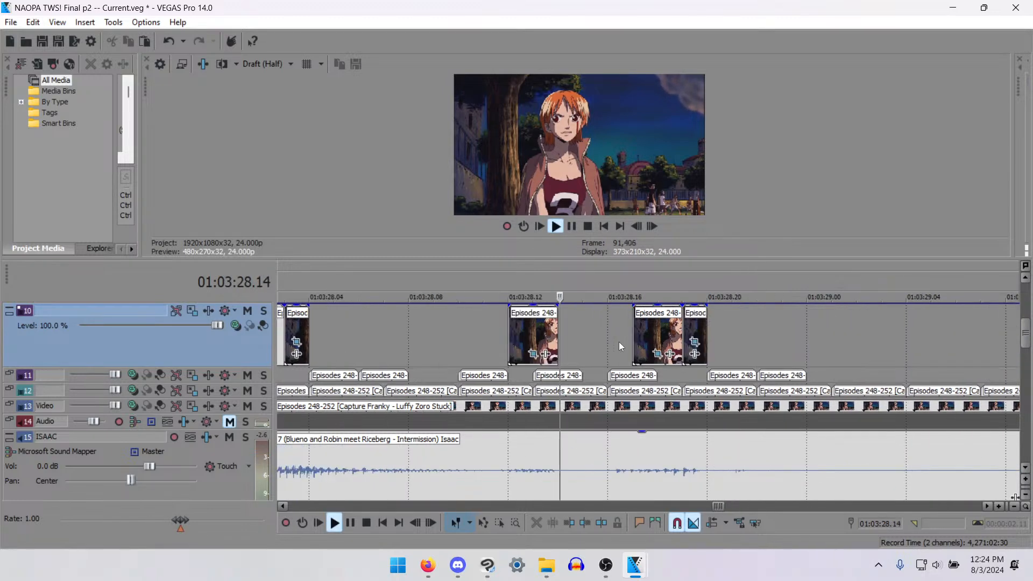
key("space")
scroll(606, 369, "down", 2)
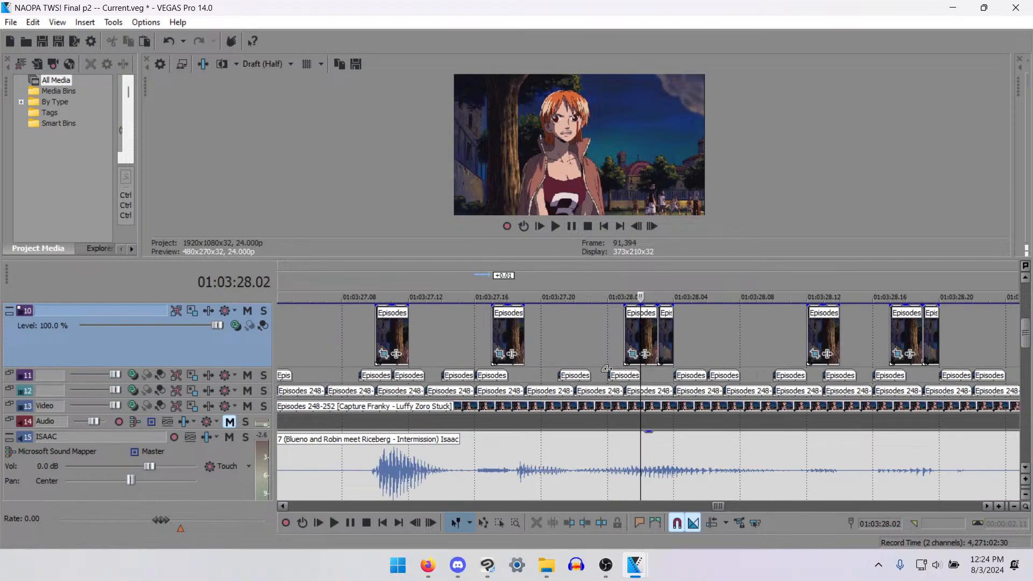
- Paste a copy of the 01:03:27.17 track 10 mouth clip at 01:03:27.22 and play back the passage
left_click(522, 342)
key("ctrl+c")
left_click(576, 341)
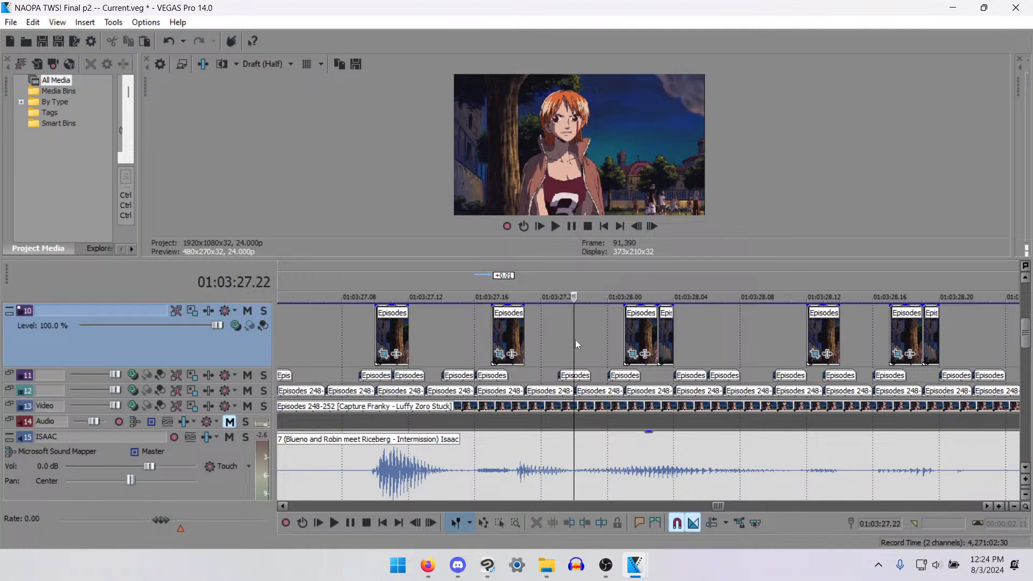
key("ctrl+v")
left_click(321, 326)
key("space")
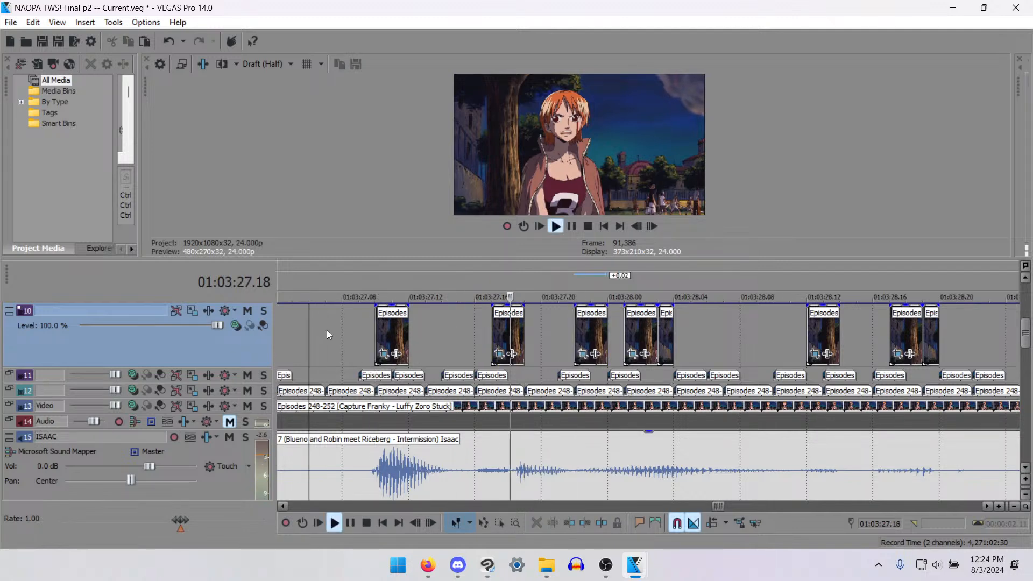
- Move the short track 10 mouth clip at 01:03:28.03 to 01:03:28.04 and replay the surrounding passage
key("space")
left_click_drag(658, 353, 678, 330)
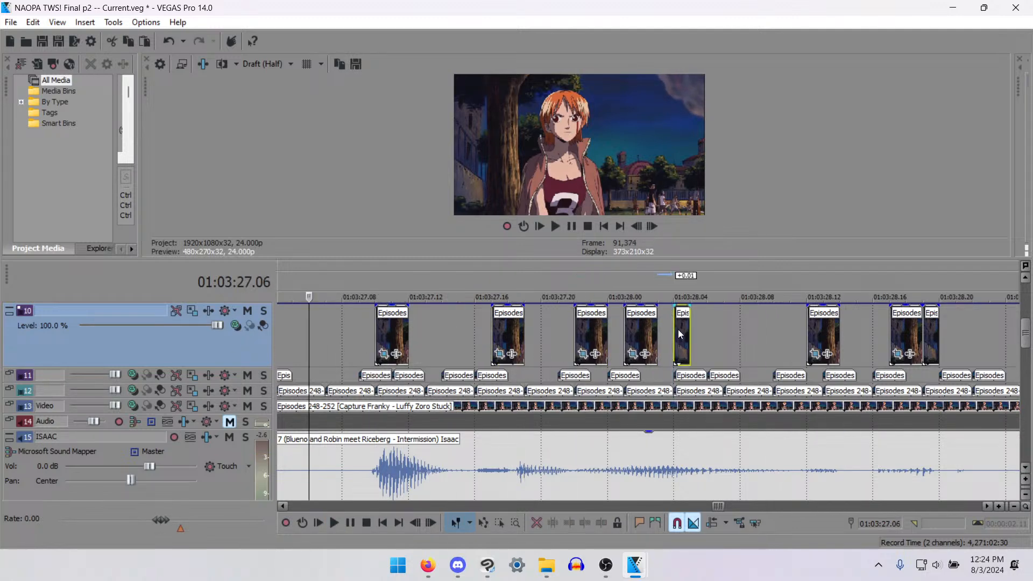
key("space")
key("space")
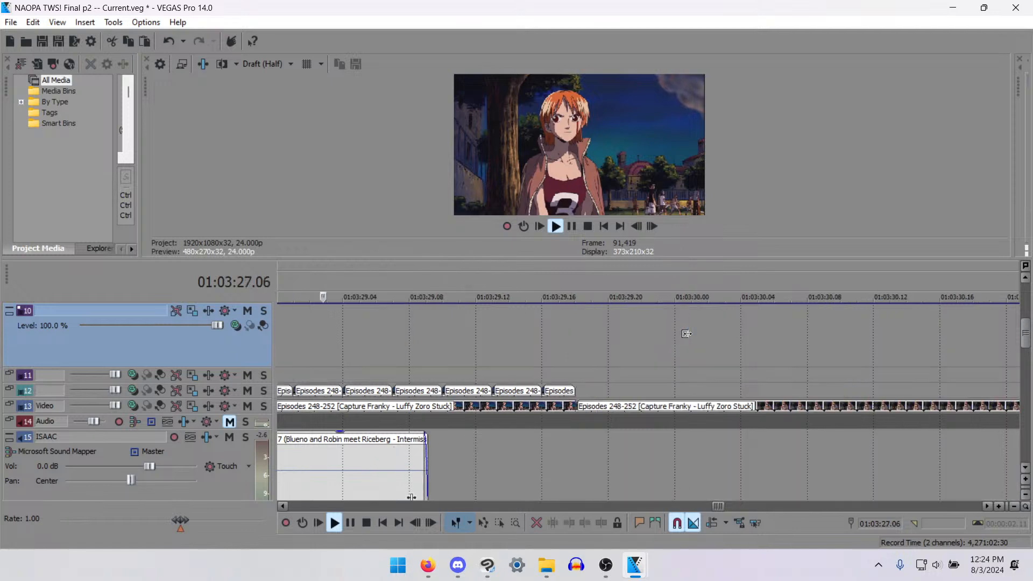
key("space")
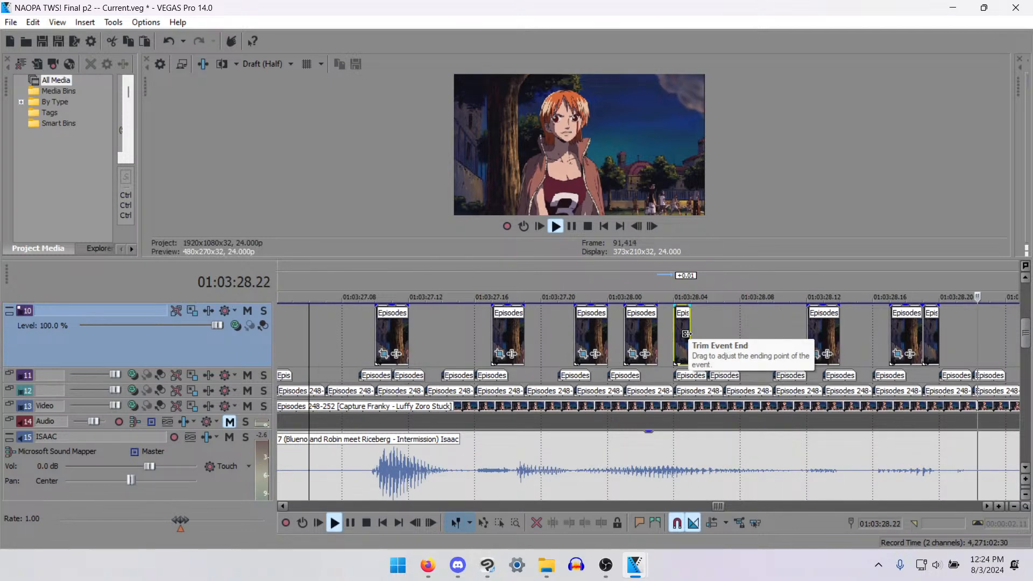
key("space")
key("space")
key("Return")
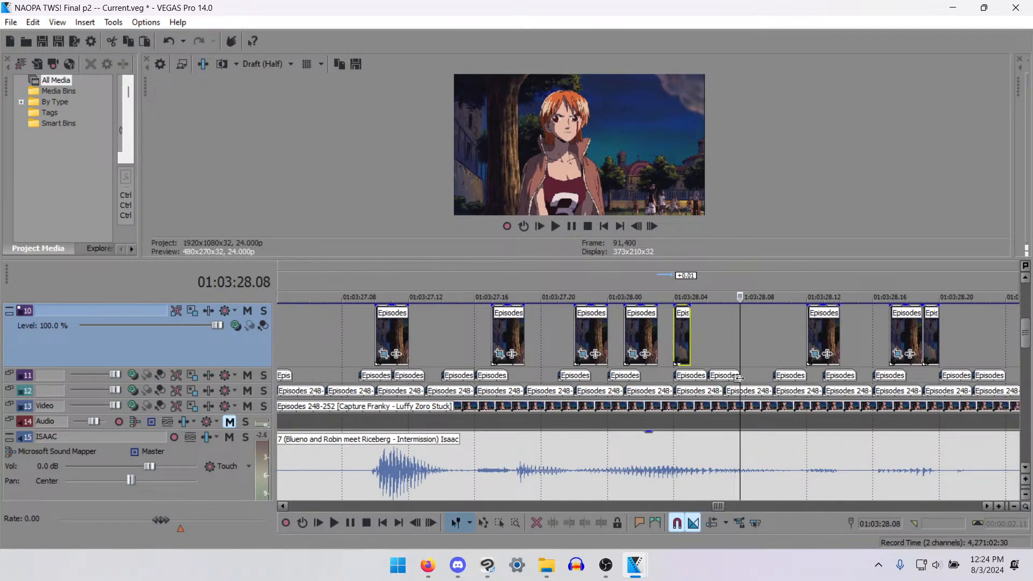
left_click(712, 347)
key("space")
key("space")
key("space")
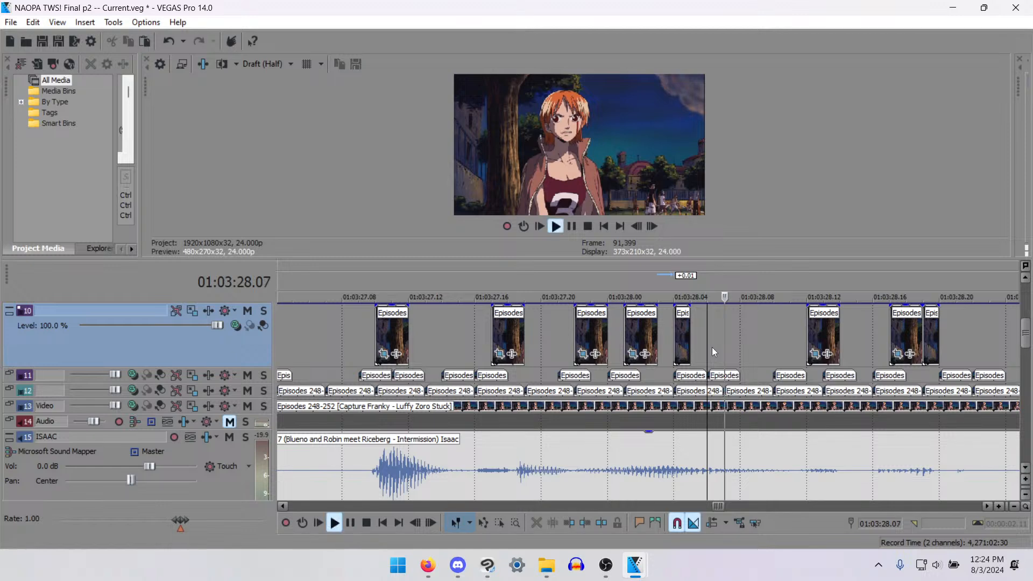
key("space")
key("space")
key("space")
- Paste a copy of the 01:03:28.01 track 10 mouth clip at 01:03:28.06
left_click(684, 339)
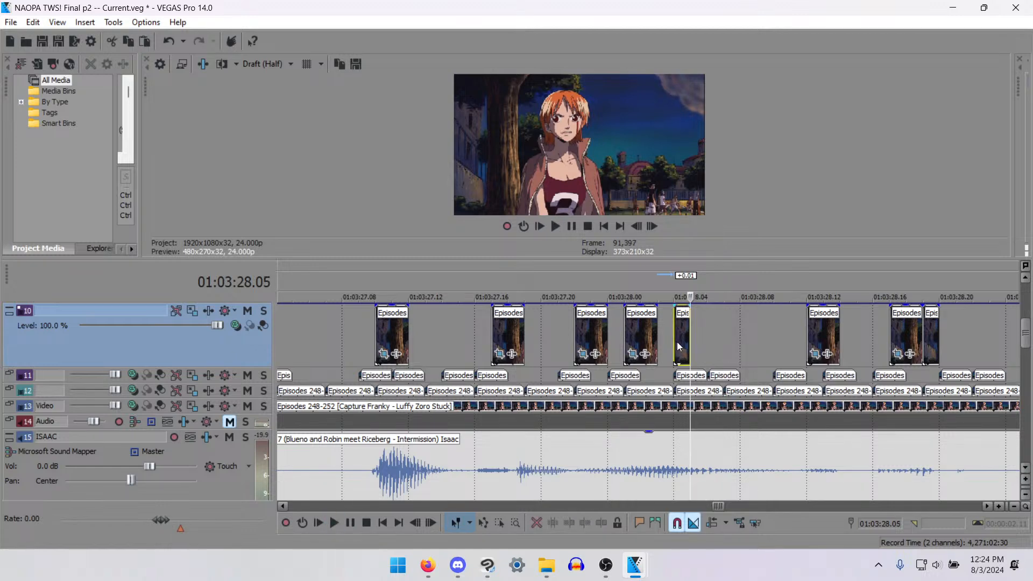
left_click(640, 332)
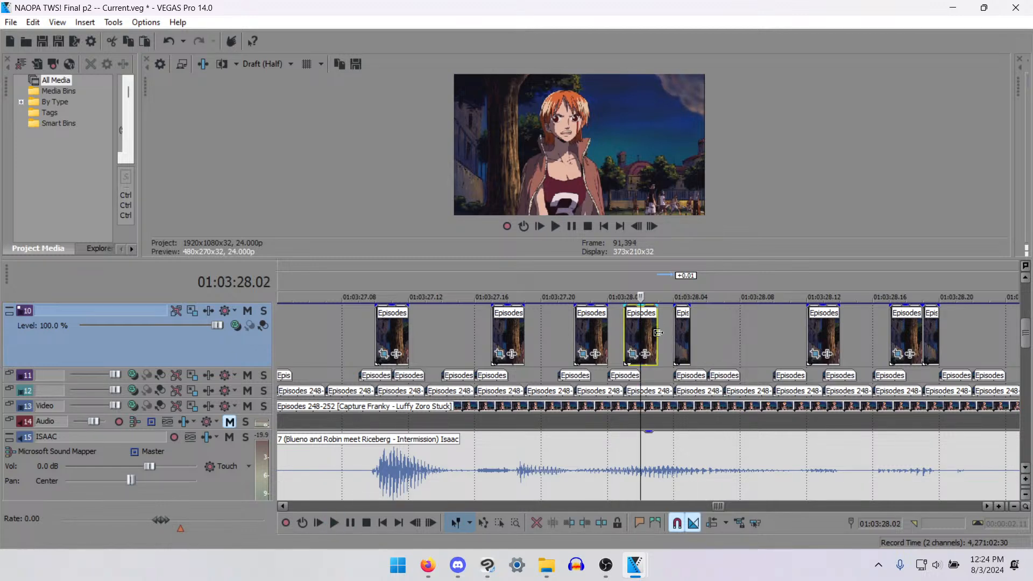
key("ctrl+c")
left_click(708, 344)
key("ctrl+v")
- Move the track 11 mouth clips at 01:03:28.06 and 01:03:28.10 to 01:03:28.08 and 01:03:28.11
left_click_drag(717, 381, 795, 381)
left_click(793, 372)
left_click(801, 377)
- Replay the whole line from 01:03:25.13 and from 01:03:24.11, and save the project
scroll(796, 383, "down", 5)
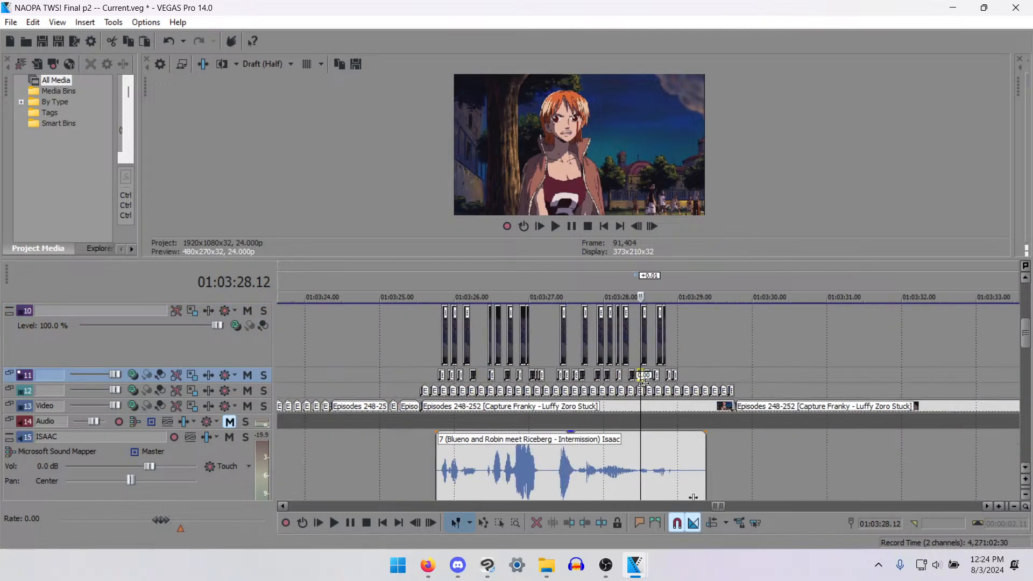
left_click(419, 339)
key("space")
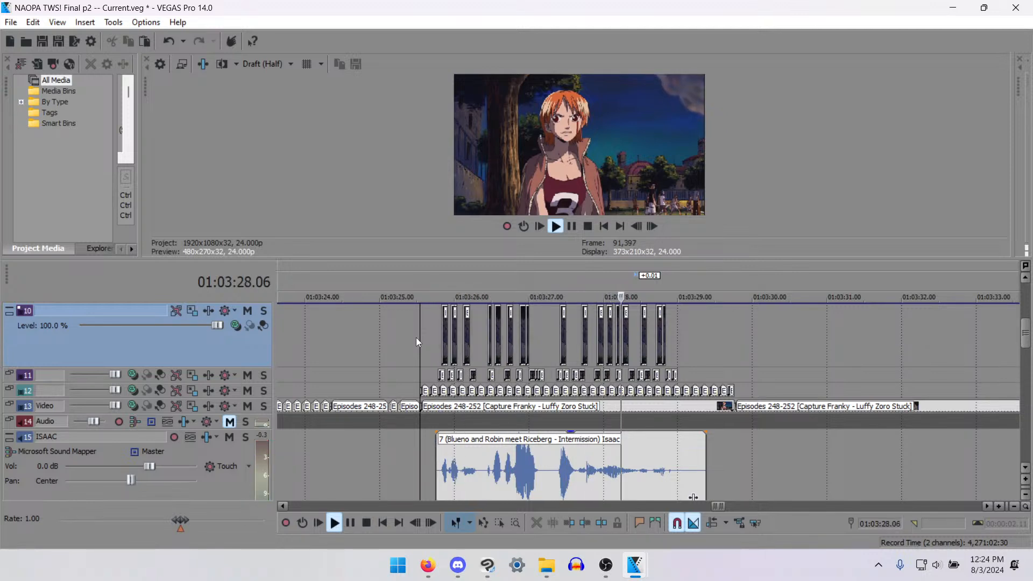
key("space")
left_click(339, 360)
key("space")
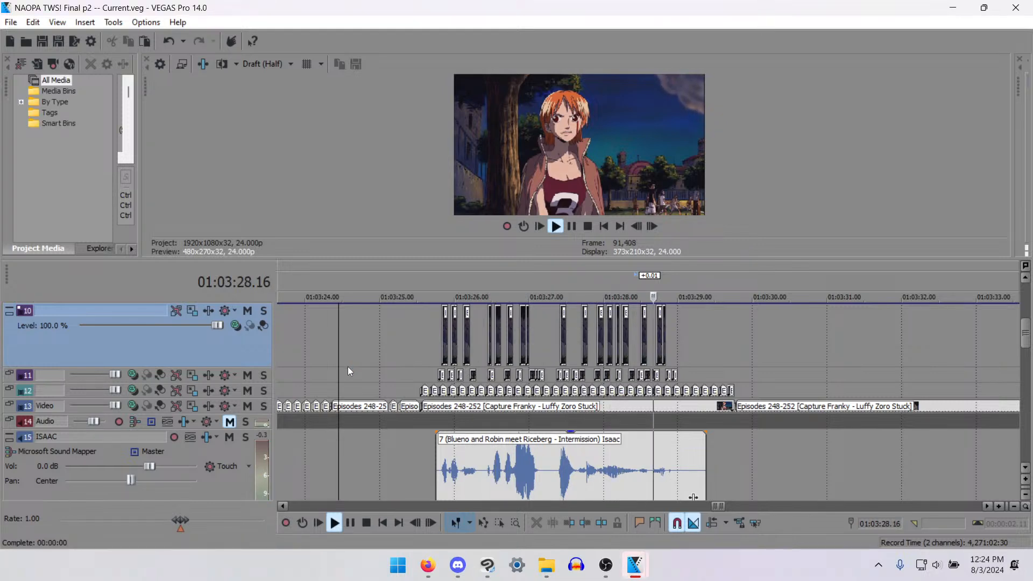
scroll(802, 355, "down", 5)
key("space")
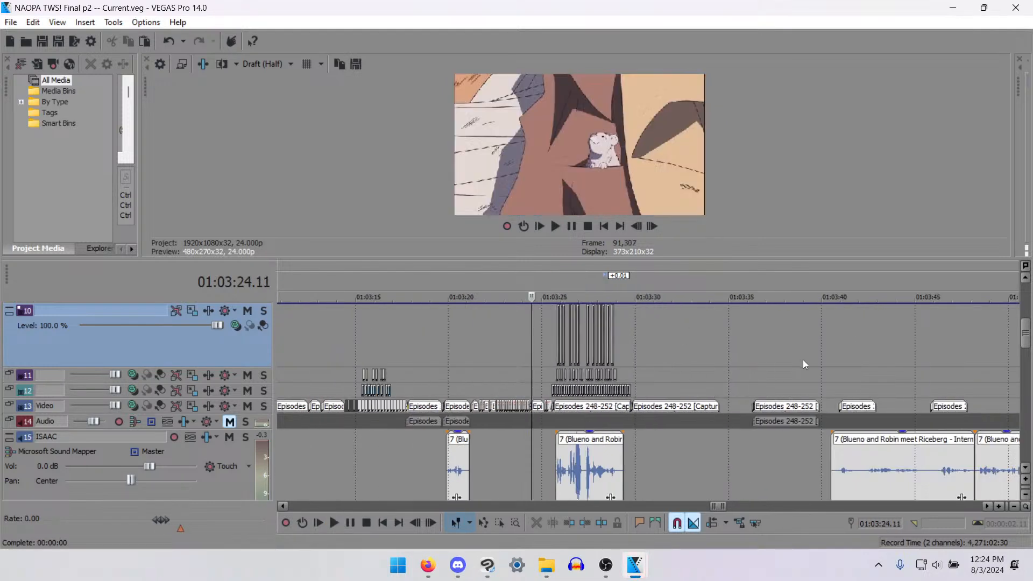
- Examine frame by frame how the bandaged man's shot begins around the cut at 01:03:29.18
left_click(634, 370)
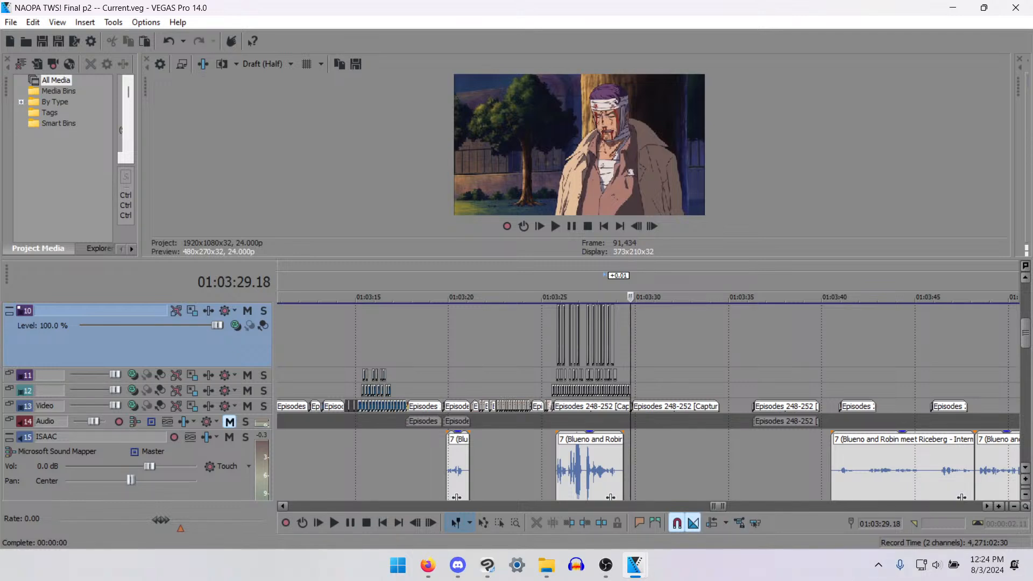
key("alt+Tab")
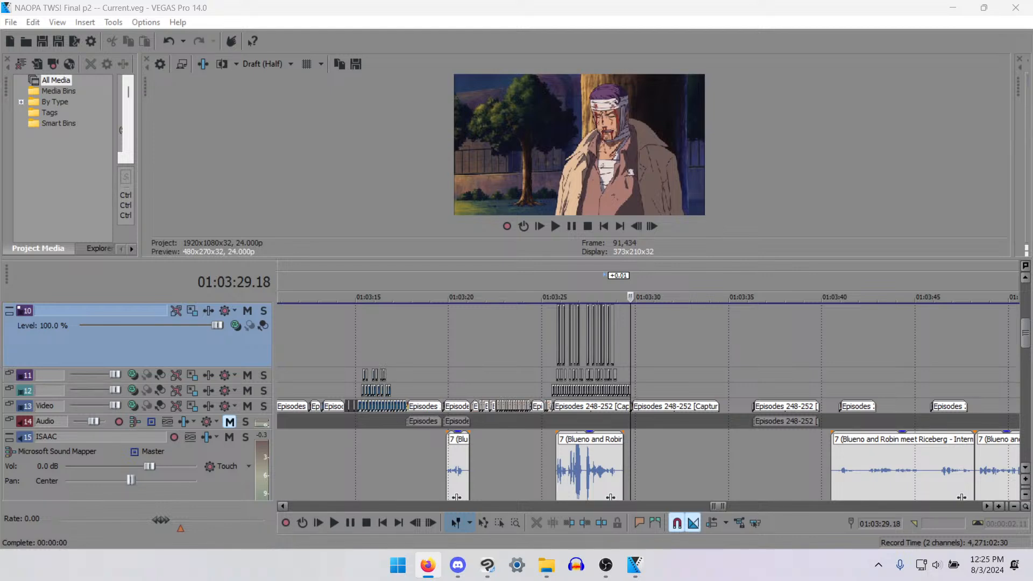
scroll(714, 427, "up", 6)
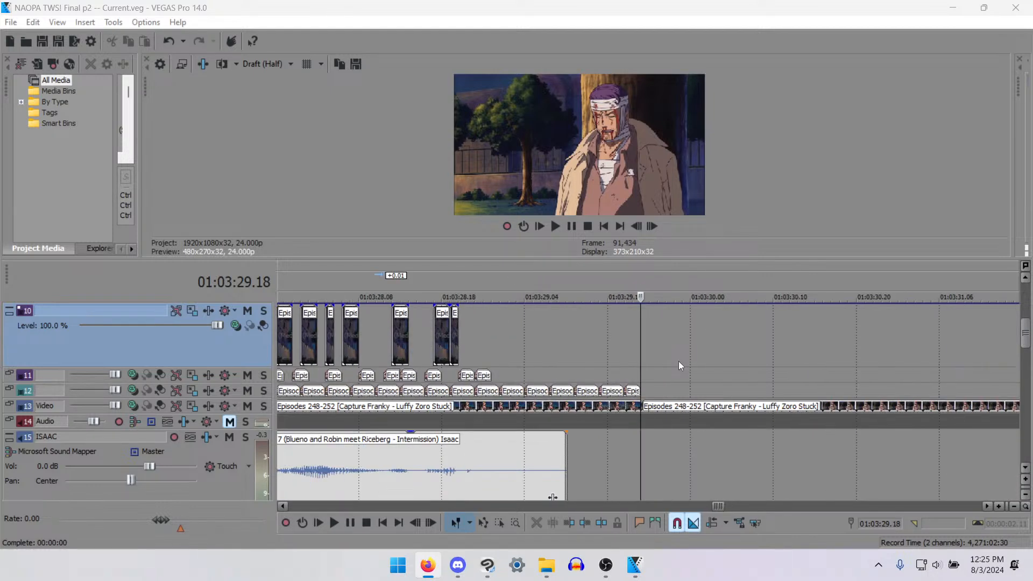
left_click(676, 424)
key("Right")
key("Right")
key("Right")
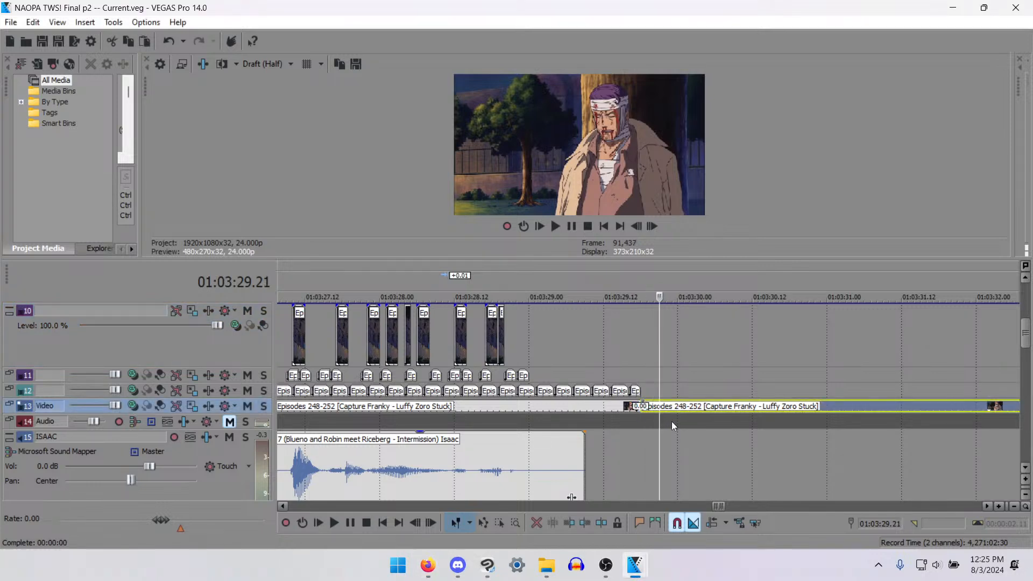
key("Left")
key("Left")
key("Left")
key("Left")
key("Left")
key("Right")
key("Right")
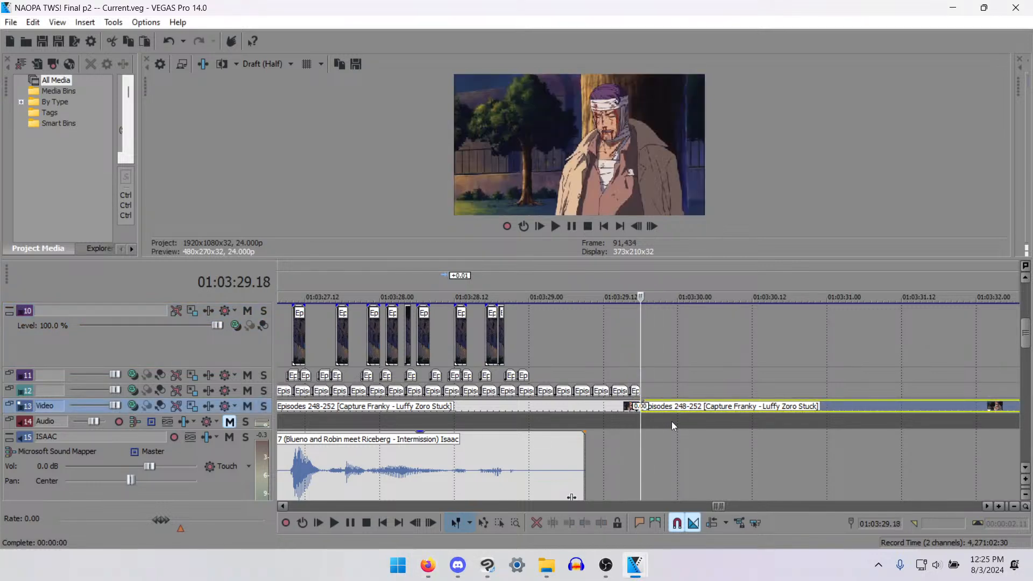
key("Right")
key("Right")
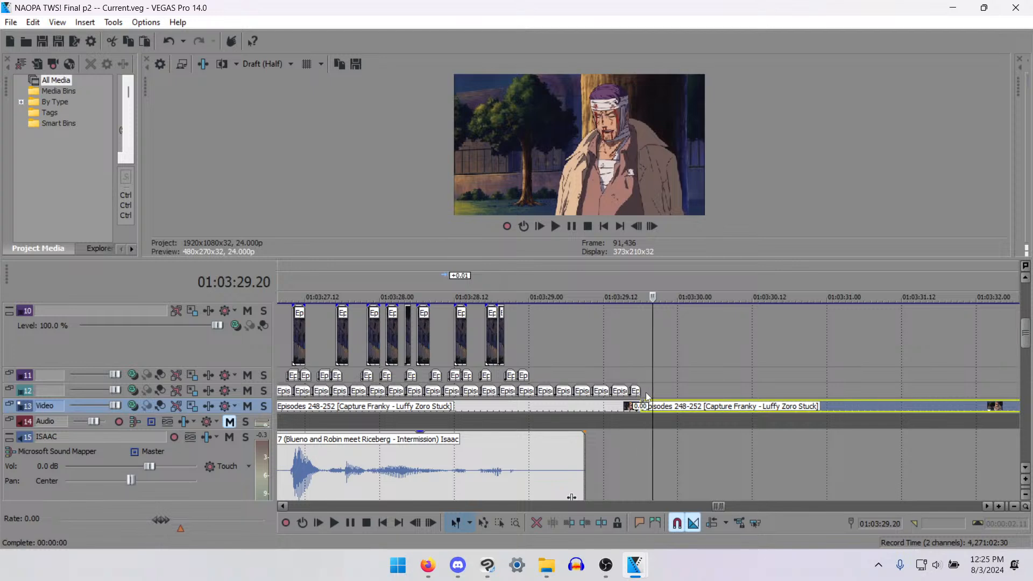
key("Left")
key("Left")
- Turn off the Normalize switch for the track 15 dialogue clip that ends near 01:03:29.09
left_click(536, 453)
right_click(537, 453)
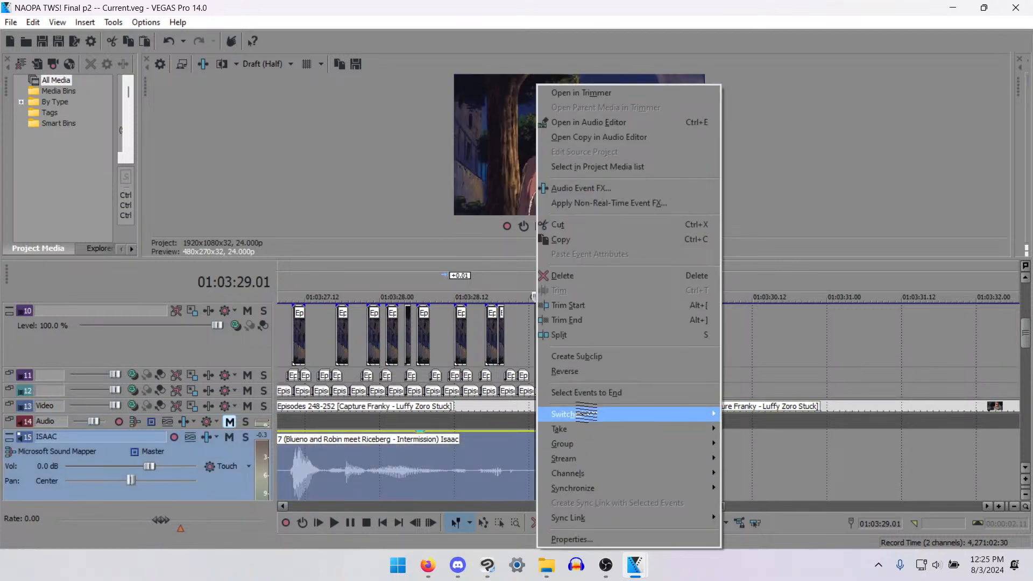
mouse_move(672, 414)
left_click(751, 473)
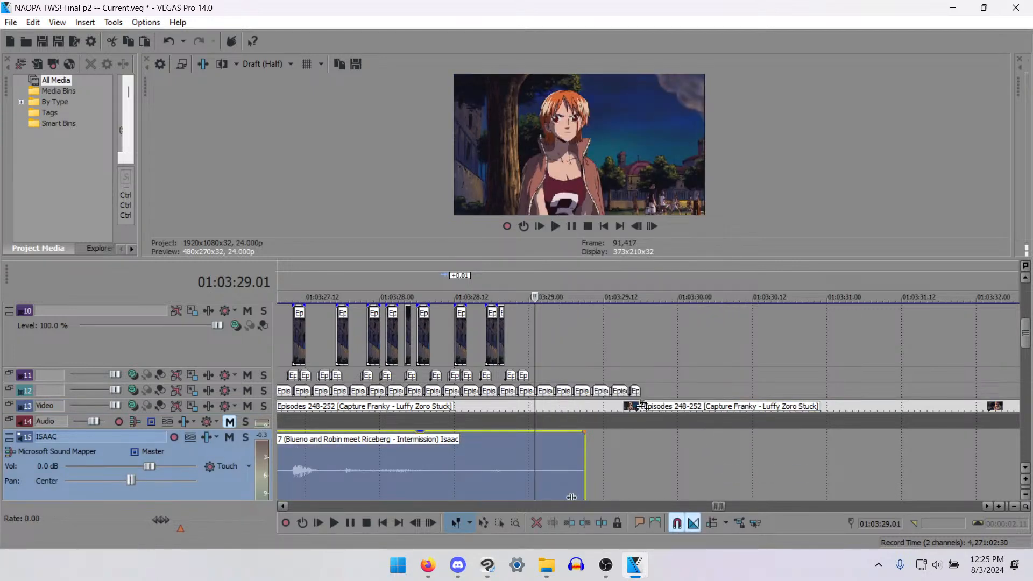
- Enlarge the video preview and set its quality to Preview (Full) to inspect the bandaged man's shot
left_click(641, 406)
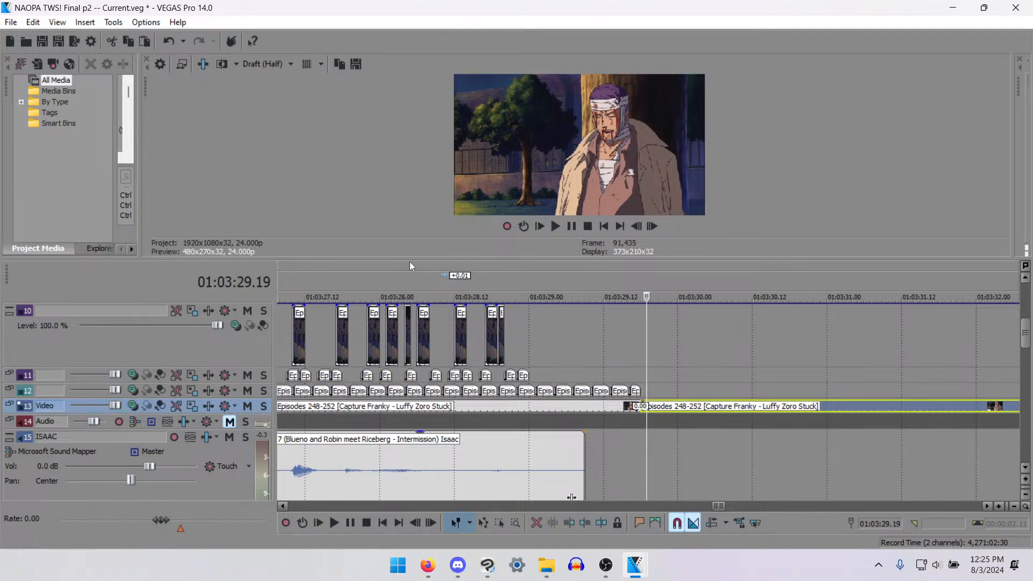
left_click_drag(401, 259, 401, 354)
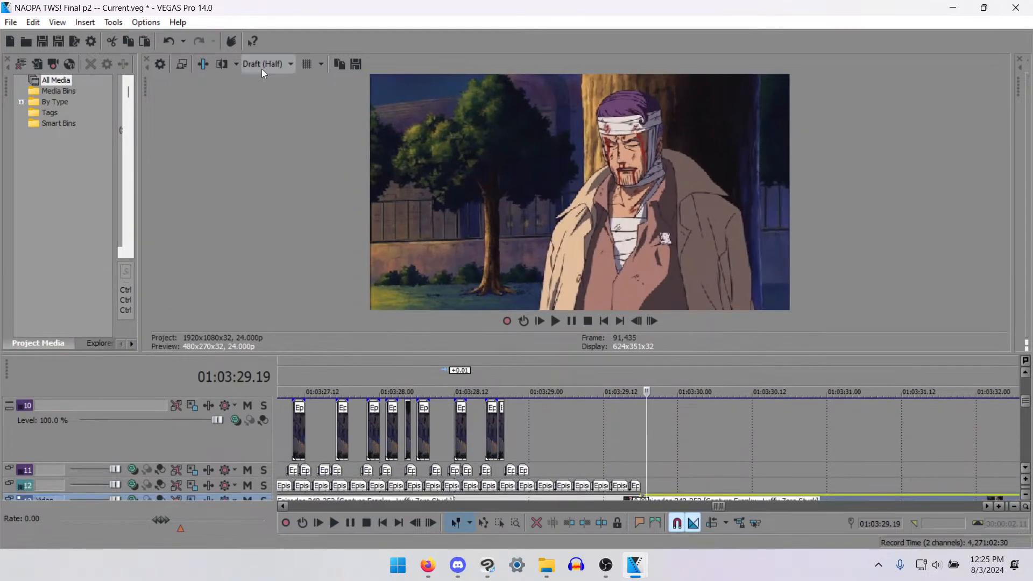
left_click(263, 64)
mouse_move(285, 98)
left_click(339, 108)
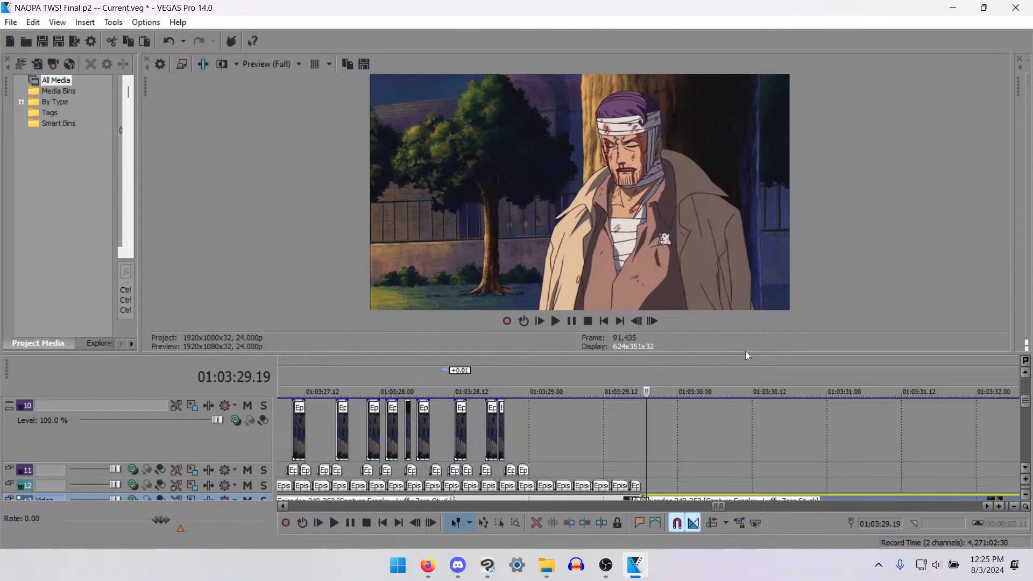
left_click_drag(745, 350, 745, 330)
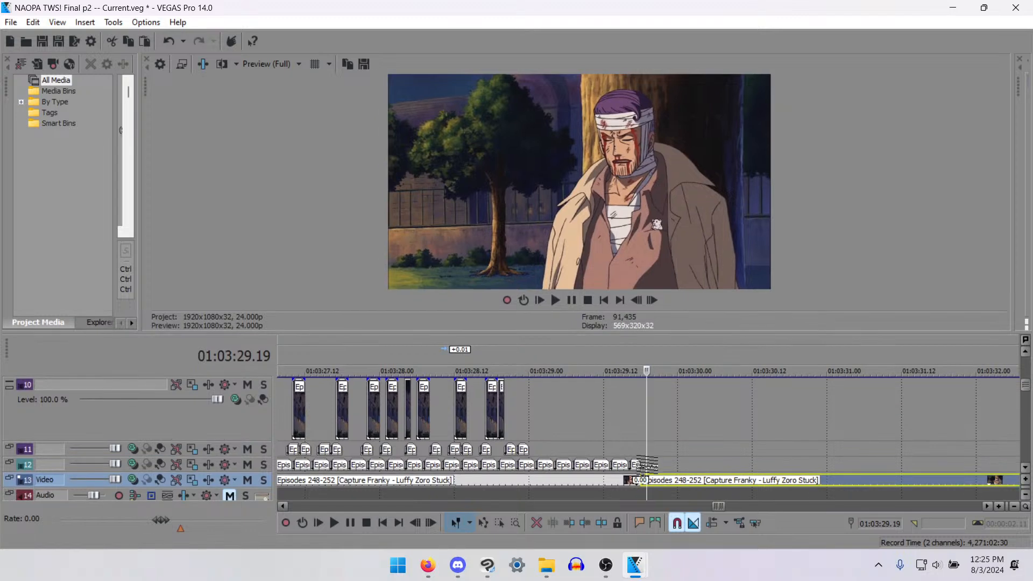
- Step through the bandaged man's shot on track 13 and split it at 01:03:30.10
left_click(648, 481)
key("Left")
key("Left")
key("Right")
key("Right")
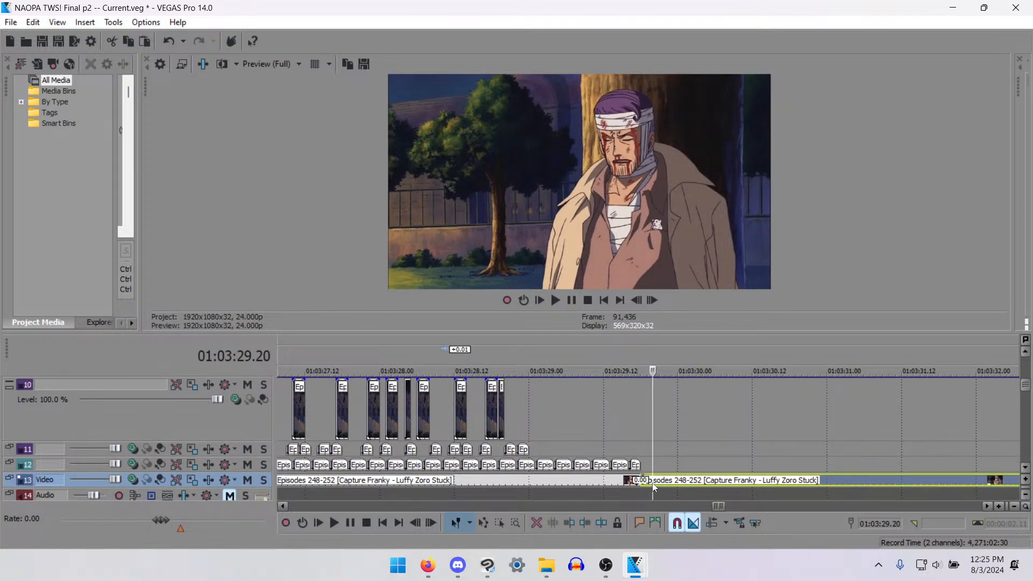
key("Right")
key("Left")
key("Right")
key("Right")
key("Right")
key("Right")
key("Right")
key("Right")
key("Right")
key("Right")
key("Right")
key("Right")
key("Right")
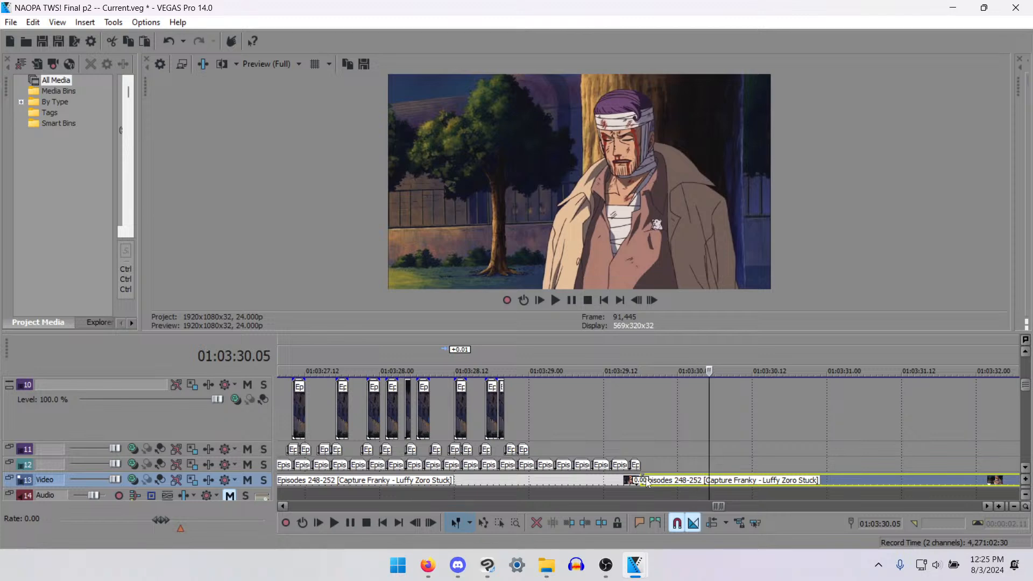
key("Right")
key("Right")
key("Right")
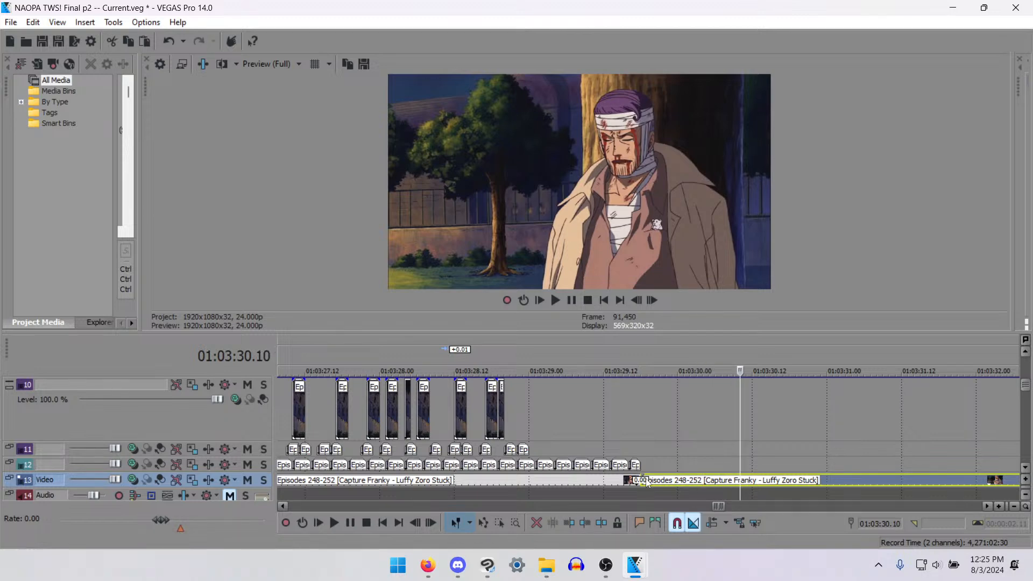
key("s")
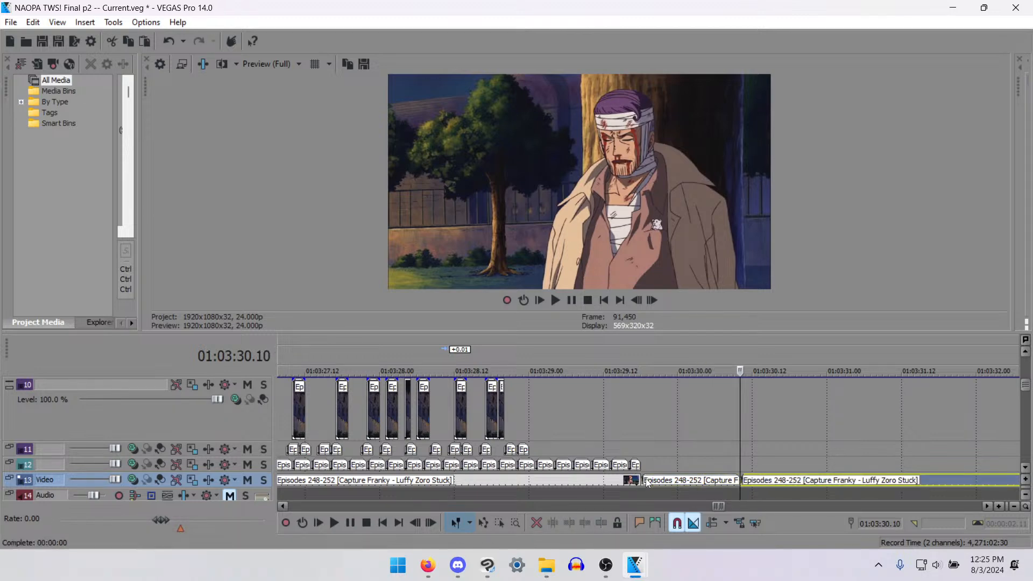
- Find the next mouth change in the bandaged man's shot and split the track 13 clip at 01:03:30.23
key("Right")
key("Right")
key("Right")
key("Right")
key("Right")
key("Right")
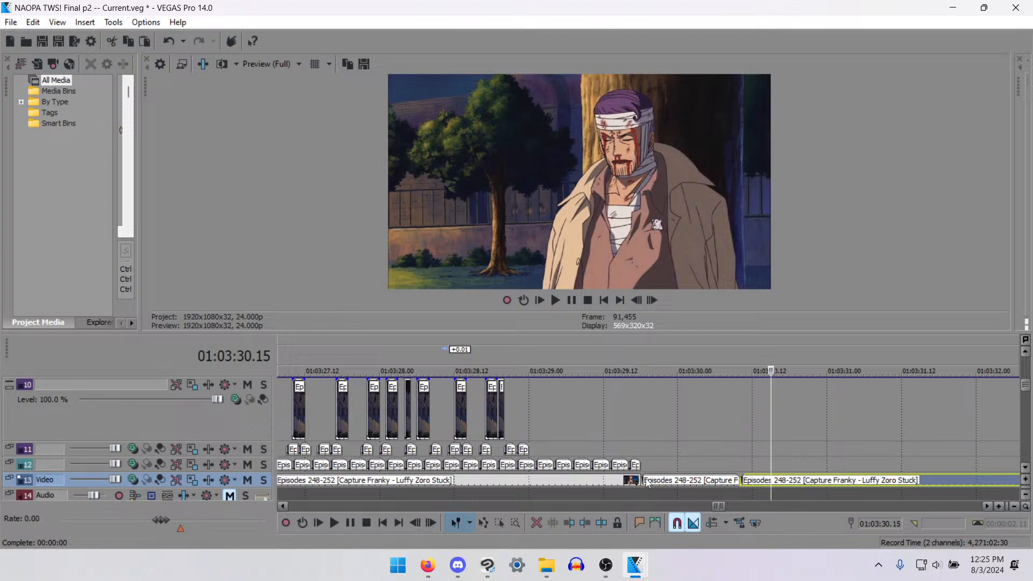
key("Right")
key("Right")
key("Right")
key("Right")
key("Right")
key("Right")
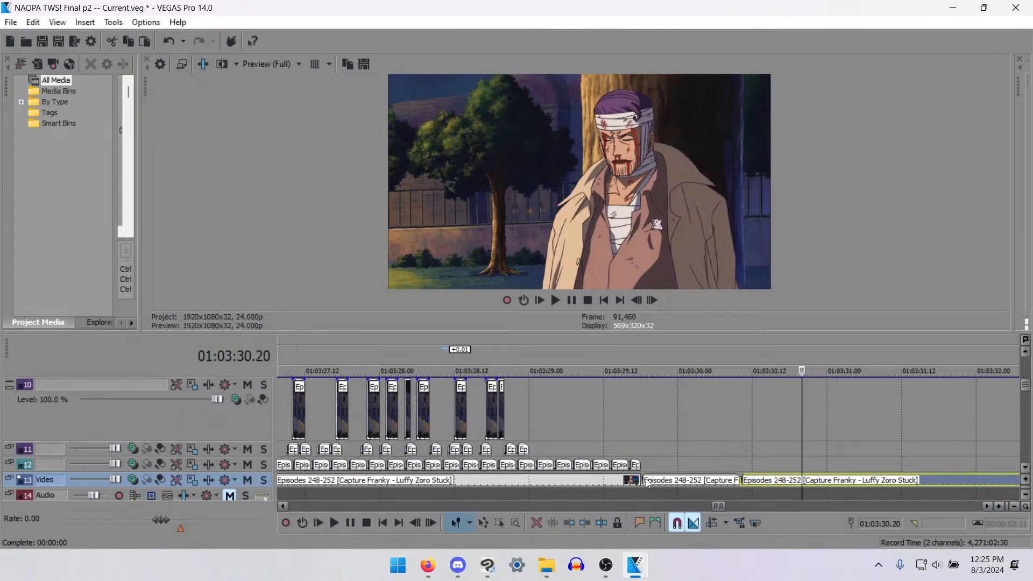
key("Right")
key("Right")
key("Left")
key("Left")
key("Right")
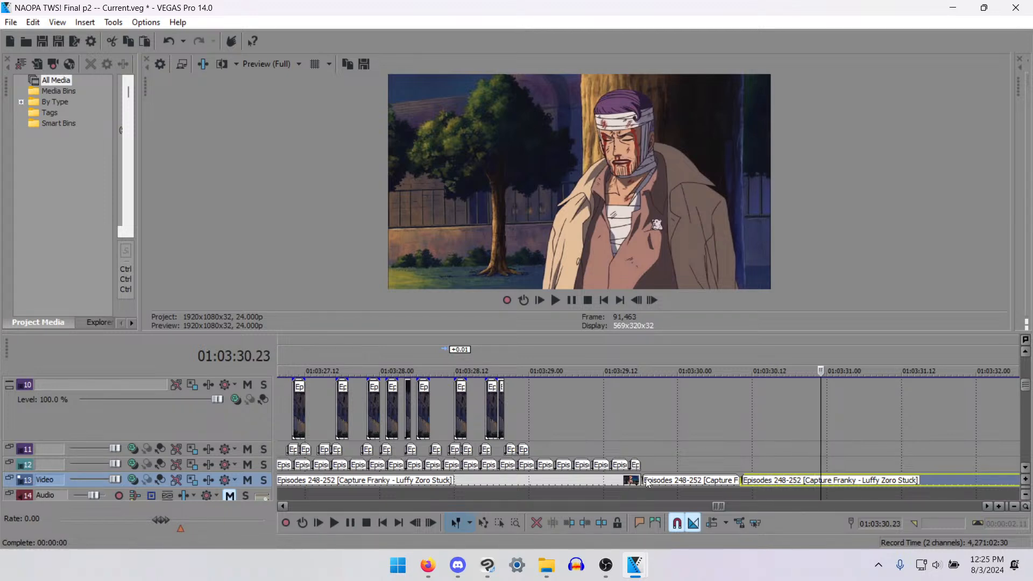
key("s")
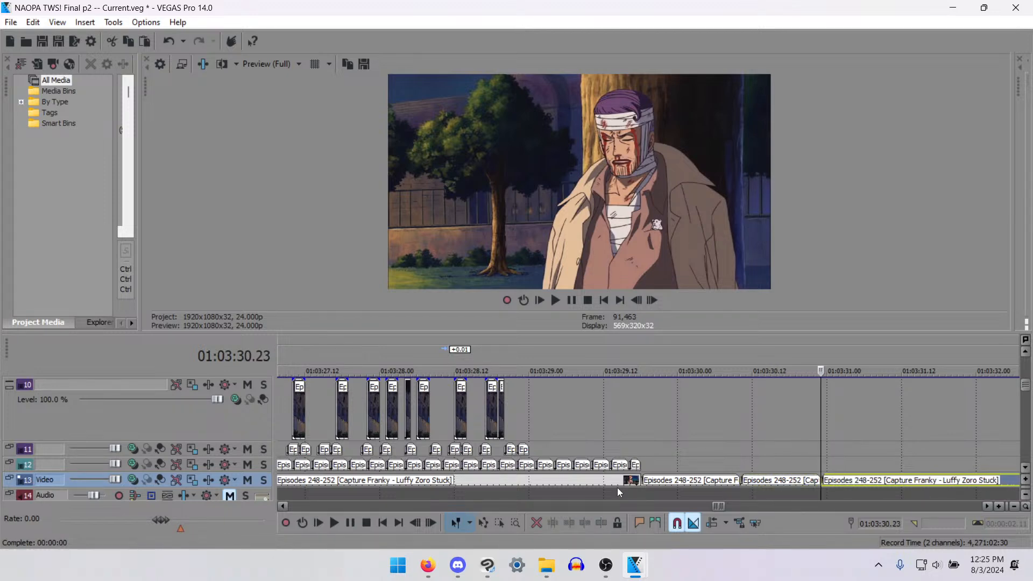
- Split the clip before 01:03:30.10 at 01:03:30.08 and move the two-frame fragment to track 12 at about 01:03:30.16
left_click(729, 484)
key("Right")
key("Right")
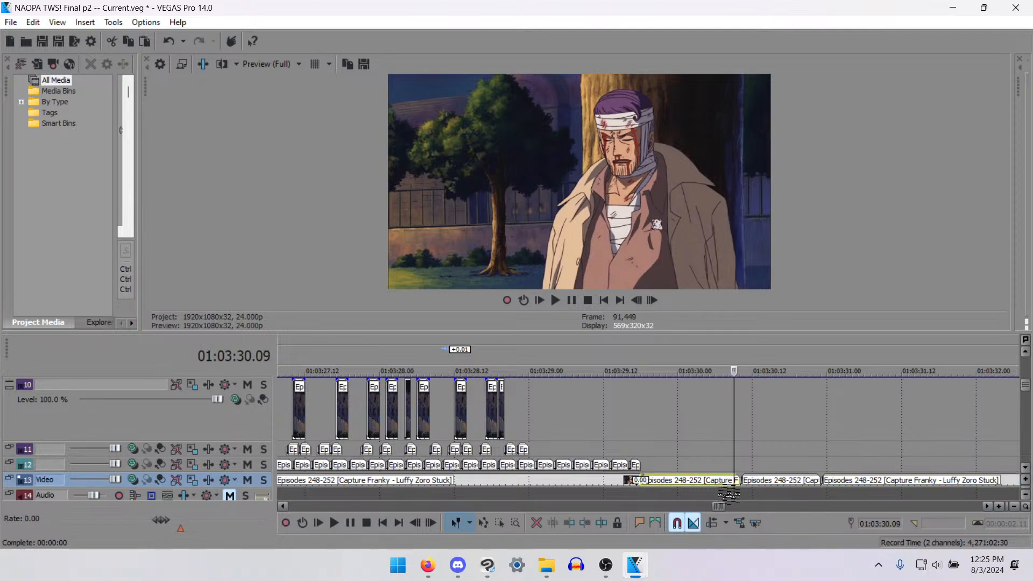
key("Left")
key("Left")
key("s")
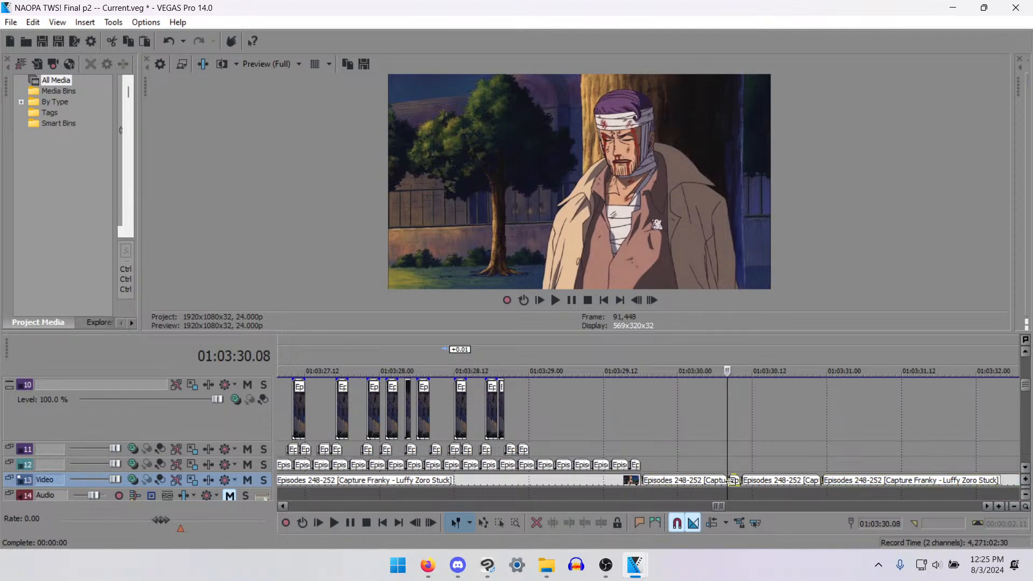
left_click_drag(803, 469, 784, 468)
- Split the bandaged man's clip on track 13 at 01:03:29.21 and 01:03:29.23 to isolate a two-frame mouth fragment
left_click(696, 482)
key("Left")
key("Left")
key("Left")
key("Left")
key("Left")
key("Left")
key("Left")
key("Left")
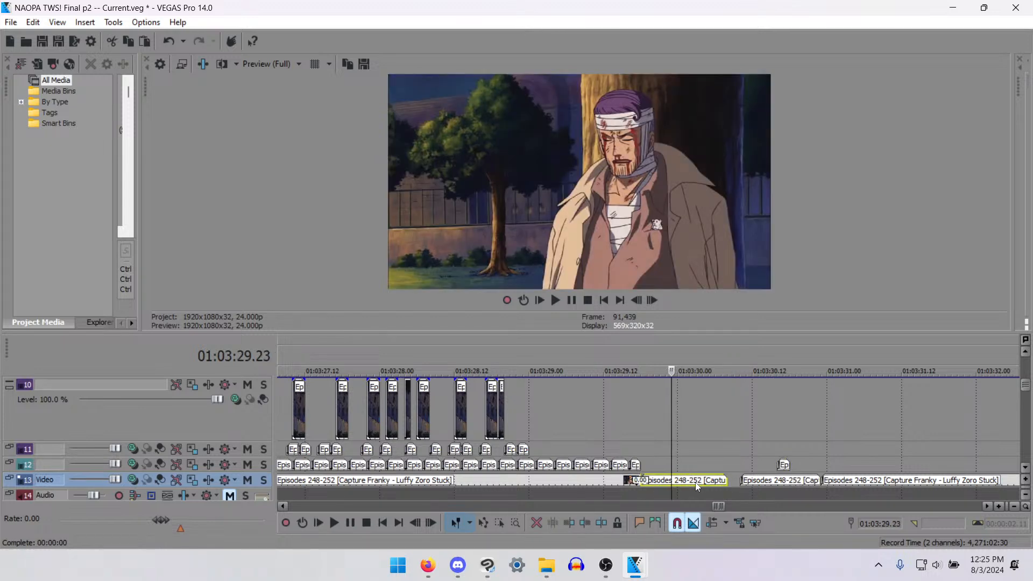
key("Right")
key("Right")
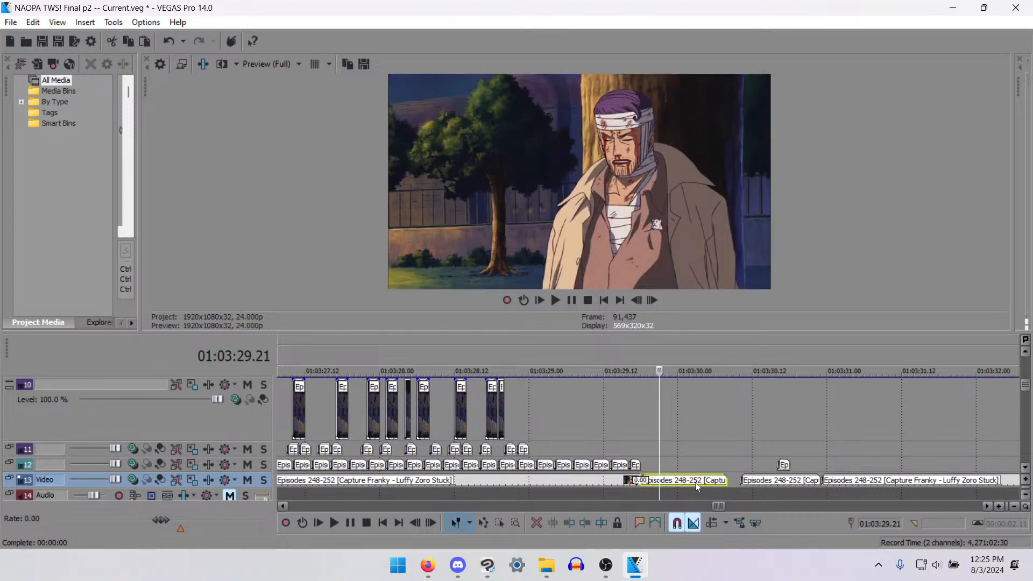
key("s")
key("Right")
key("Right")
key("s")
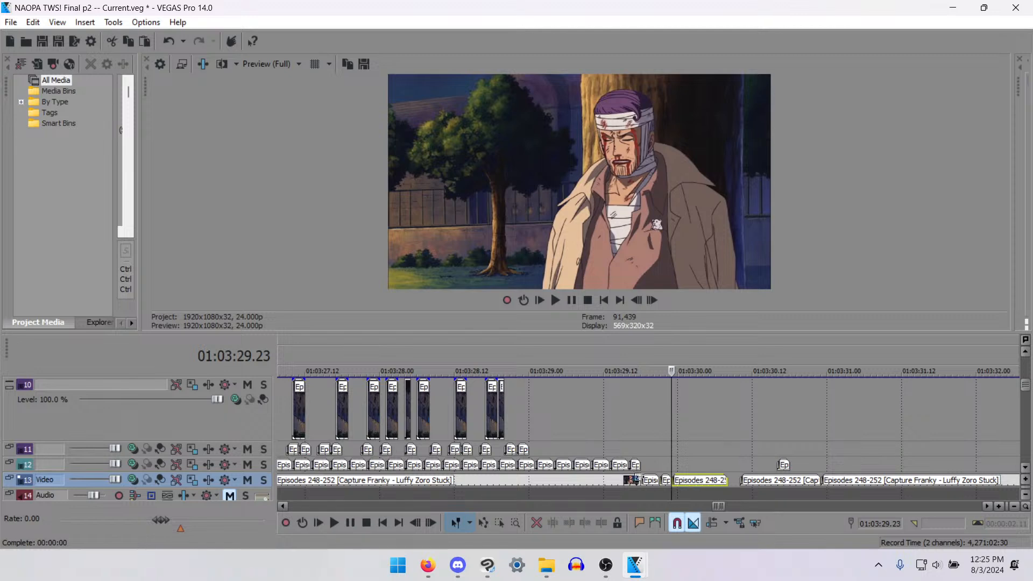
- Delete the pieces on both sides of the two-frame fragment and move the fragment to track 11 at about 01:03:30.17
left_click(652, 482)
key("Delete")
left_click(690, 481)
key("Delete")
left_click_drag(666, 480, 791, 450)
scroll(784, 472, "down", 3)
scroll(769, 478, "up", 2)
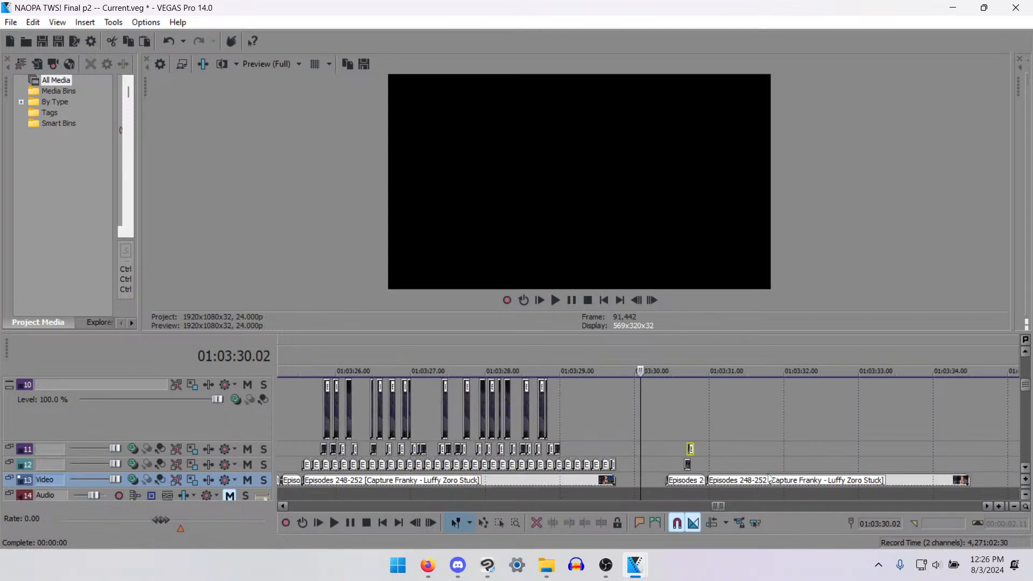
- Find the next usable closed-mouth stretch in the long remaining track 13 clip and split the clip at 01:03:32.07
scroll(726, 484, "up", 1)
left_click(725, 483)
left_click(765, 485)
left_click(783, 481)
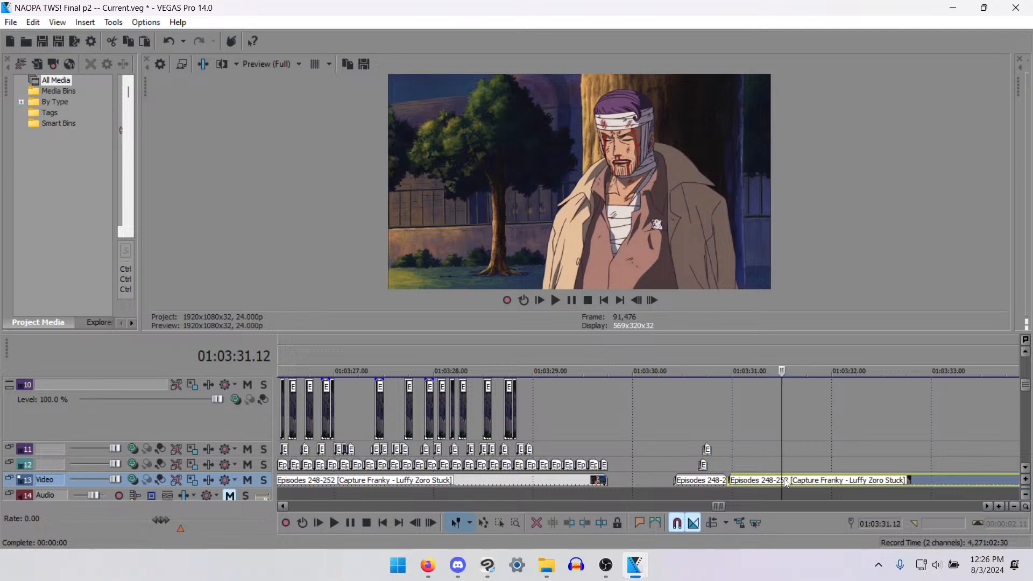
left_click(816, 476)
scroll(809, 478, "down", 2)
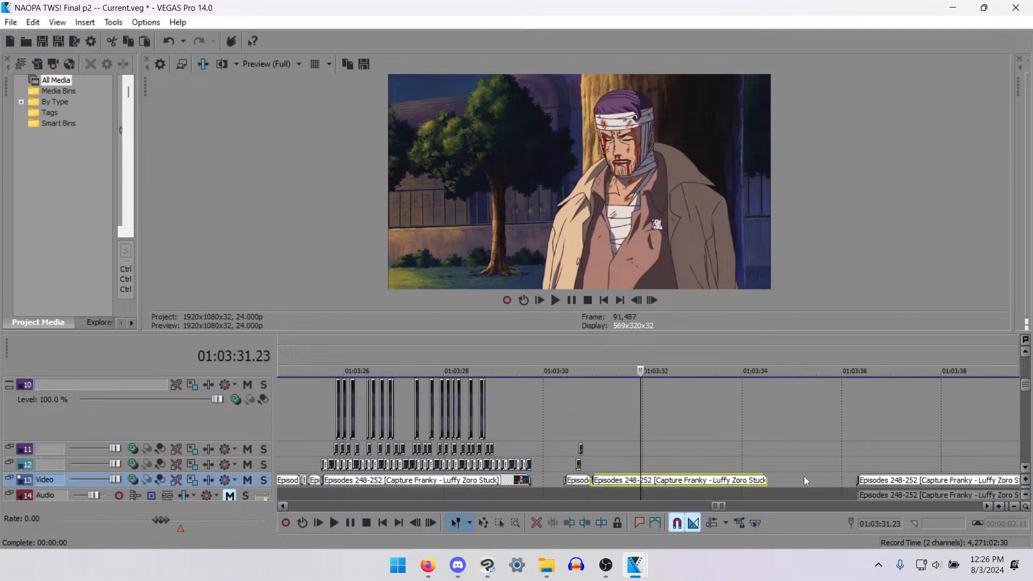
left_click(713, 482)
left_click(690, 483)
left_click(688, 482)
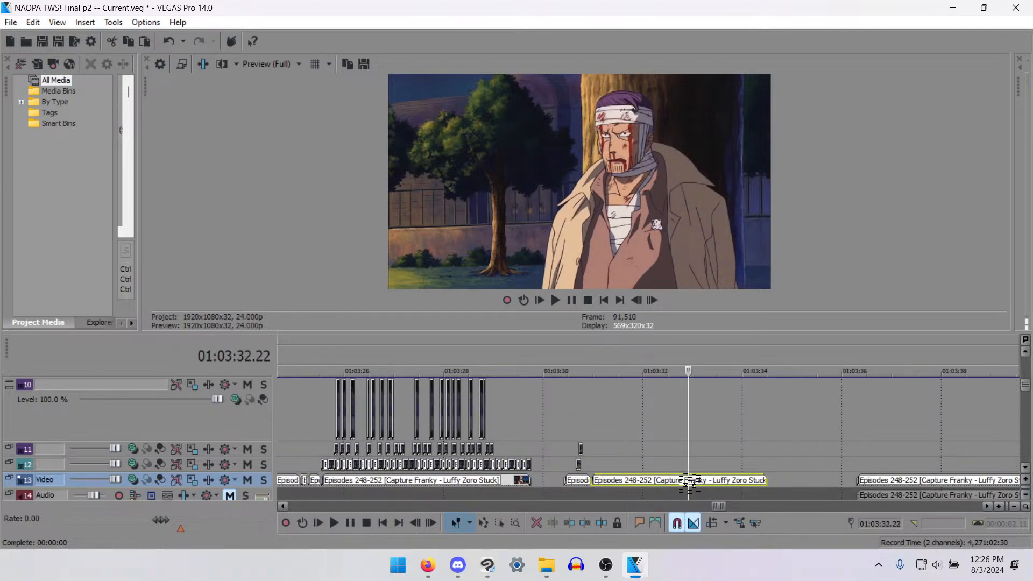
key("Left")
key("Left")
key("Left")
key("Left")
key("Left")
key("Left")
key("Left")
key("Left")
key("Left")
key("Left")
key("Left")
key("Left")
key("Left")
key("Left")
key("Left")
key("Left")
key("Left")
key("Left")
key("Left")
key("Left")
key("Right")
key("Right")
key("Right")
key("Right")
key("Right")
key("Right")
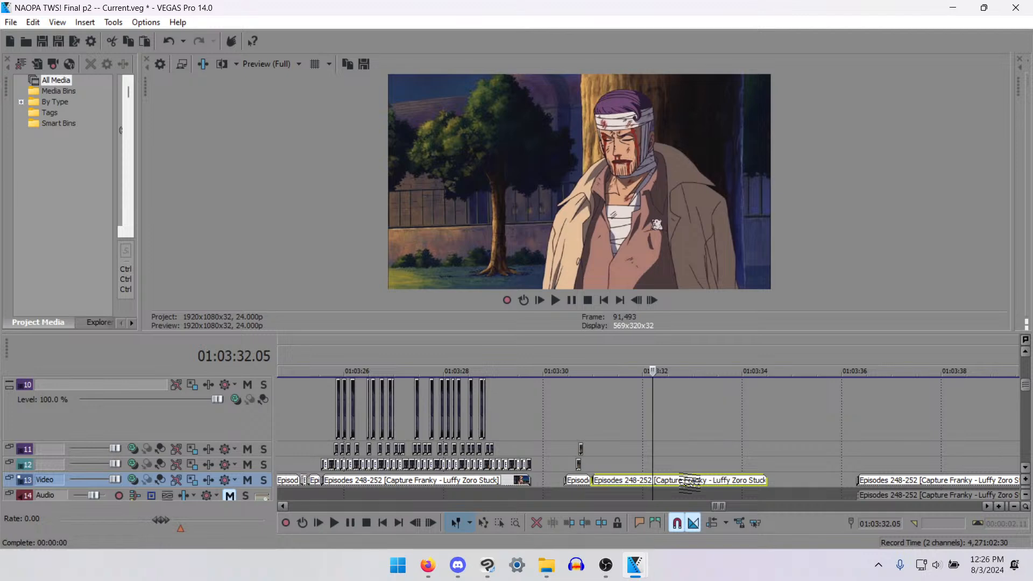
key("Right")
key("Right")
key("Right")
key("Right")
key("Left")
key("Left")
key("s")
- Expose the dialogue waveform and move the short track 13 shot with its two mouth fragments 16 frames earlier, against Nami's shot
key("d")
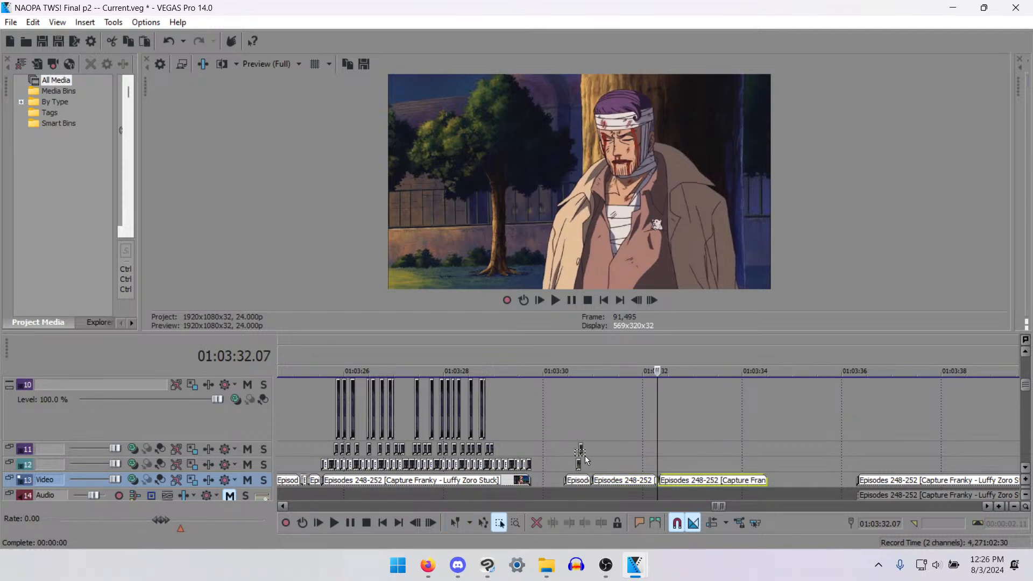
left_click_drag(587, 486, 586, 486)
scroll(686, 434, "up", 2)
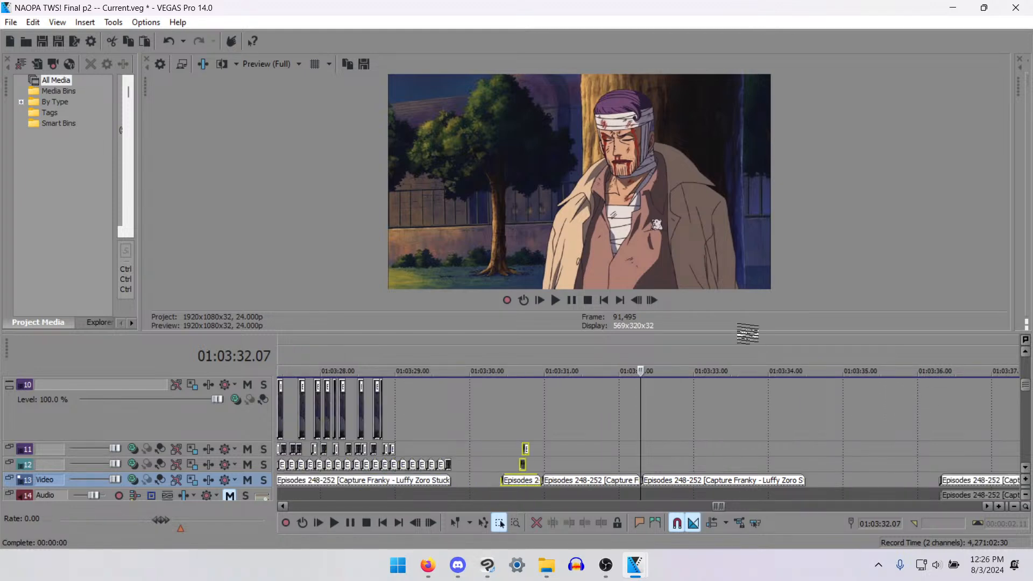
left_click_drag(747, 333, 753, 220)
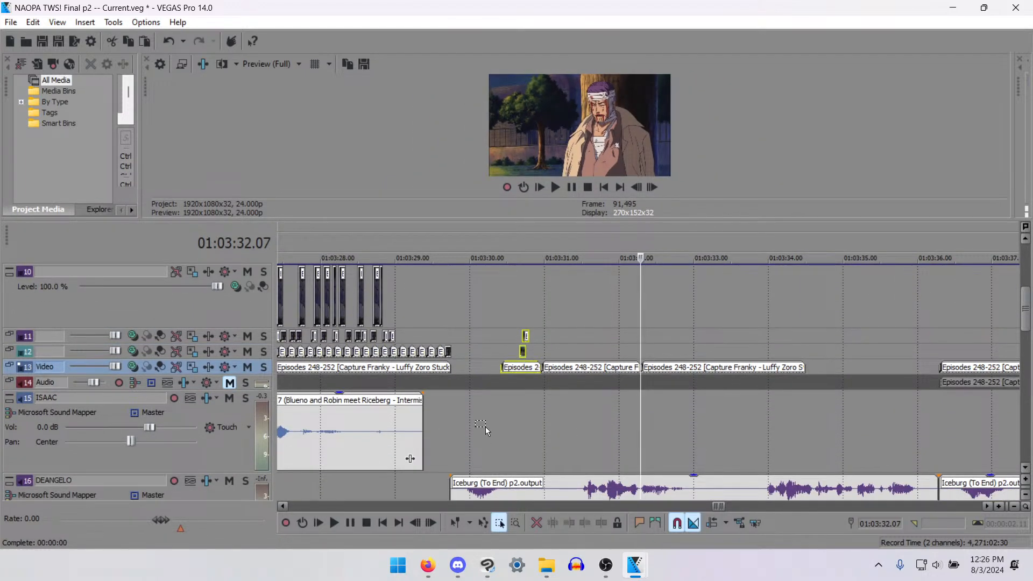
left_click_drag(168, 473, 214, 377)
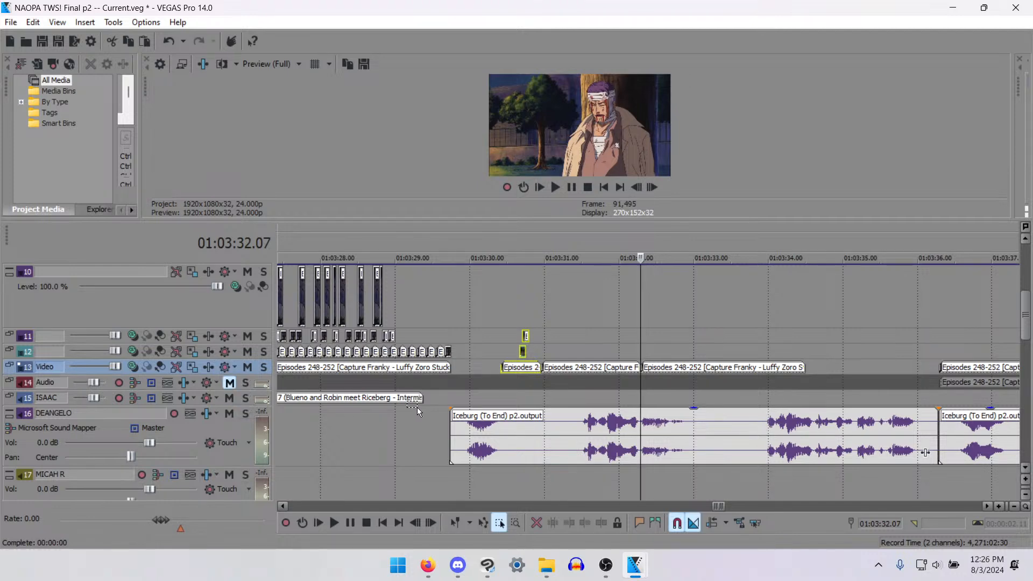
key("ctrl+d")
left_click_drag(518, 367, 468, 365)
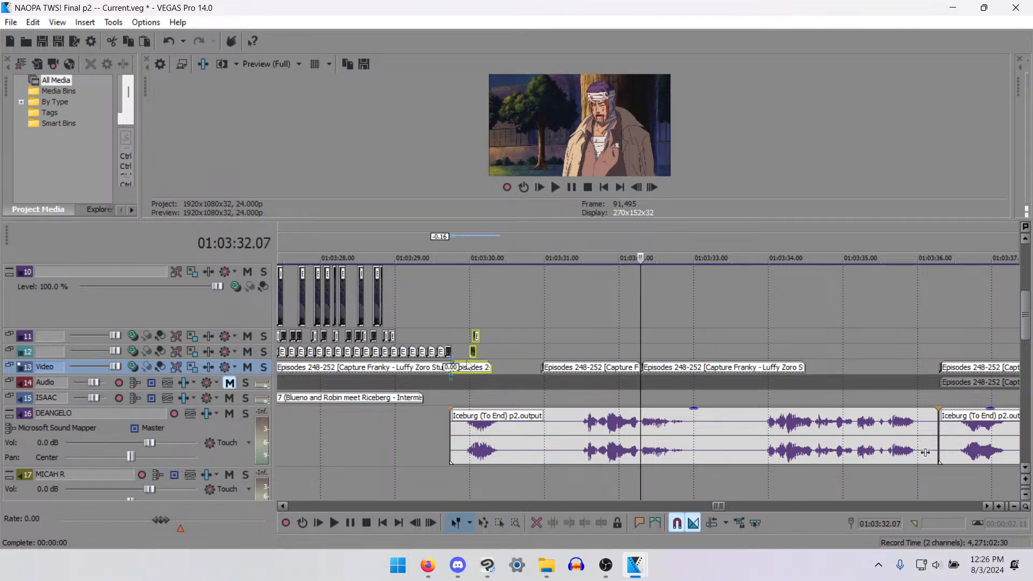
- Shift the track 12 mouth fragment one frame earlier and add two copies of the track 11 fragment, ending at 01:03:30.07
left_click(455, 341)
scroll(492, 341, "up", 5)
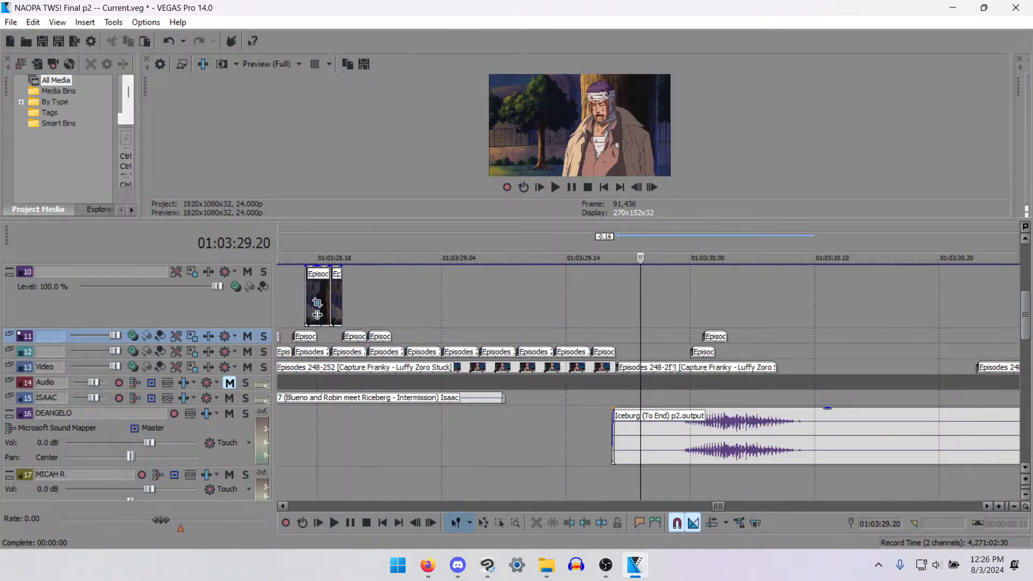
left_click_drag(727, 355, 713, 356)
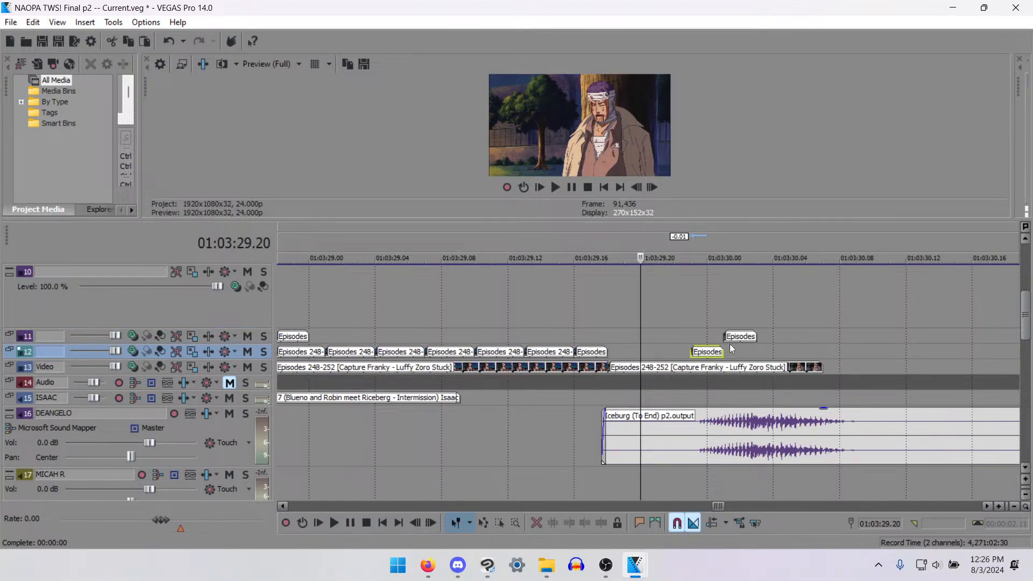
left_click(729, 345)
left_click(754, 334)
key("ctrl+v")
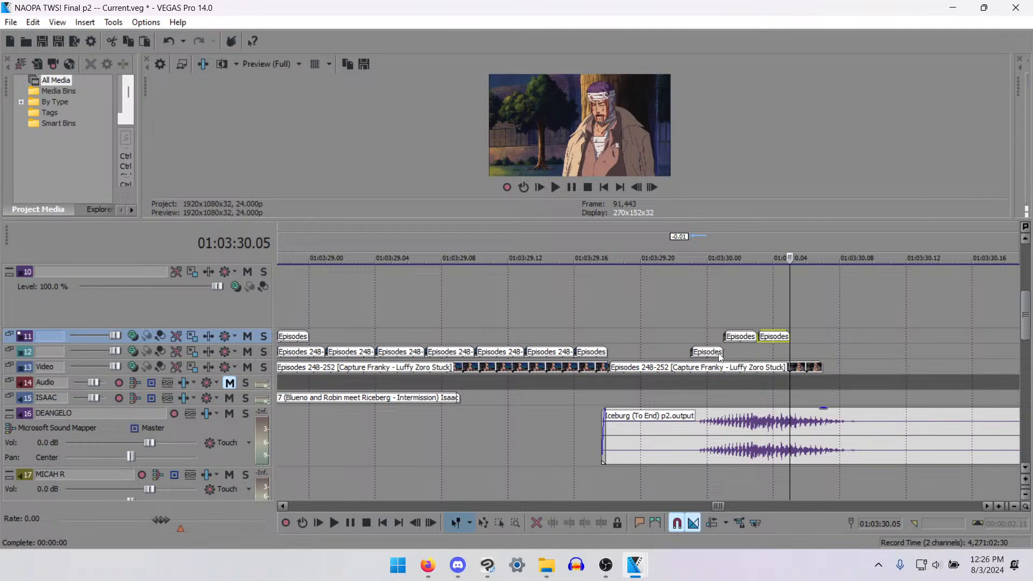
key("ctrl+v")
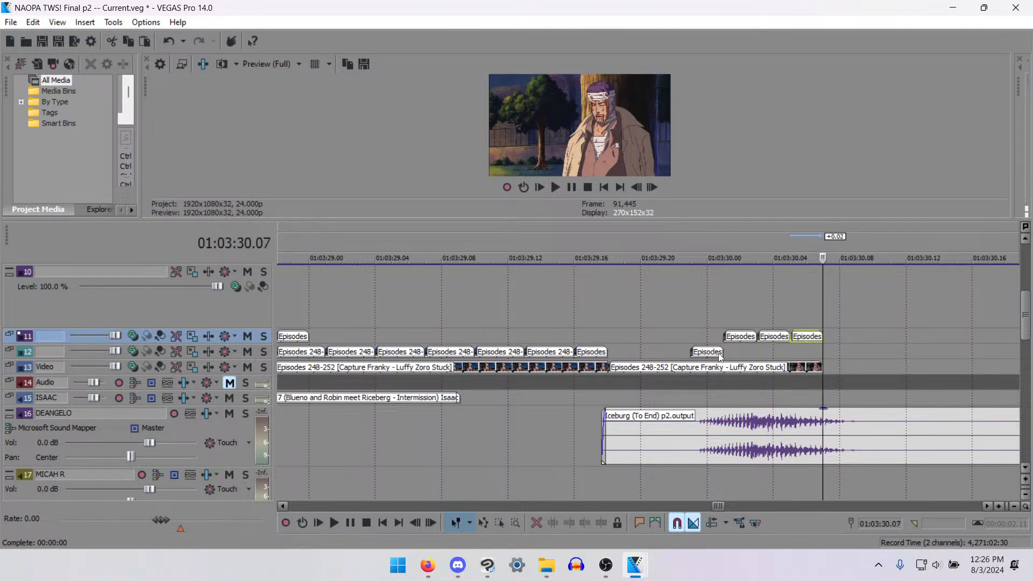
- Trim the last track 11 fragment to one frame and place three copies of the track 12 fragment from 01:03:30.06 to 01:03:30.12
left_click(720, 356)
left_click(822, 355)
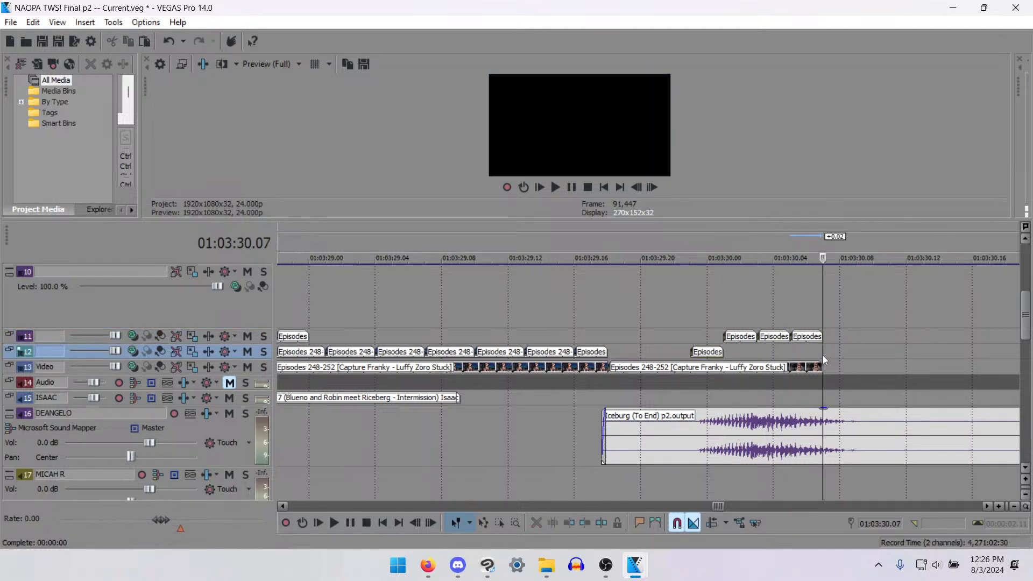
key("ctrl+v")
key("ctrl+v")
left_click(808, 347)
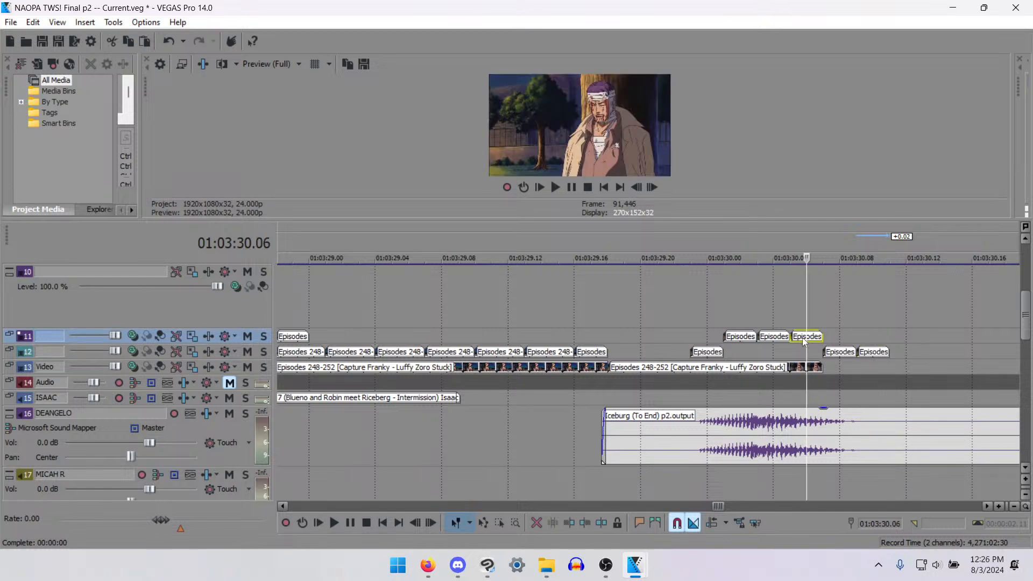
mouse_move(839, 353)
left_mouse_down()
mouse_move(823, 355)
mouse_move(853, 354)
left_mouse_up()
left_click(871, 355)
key("ctrl+v")
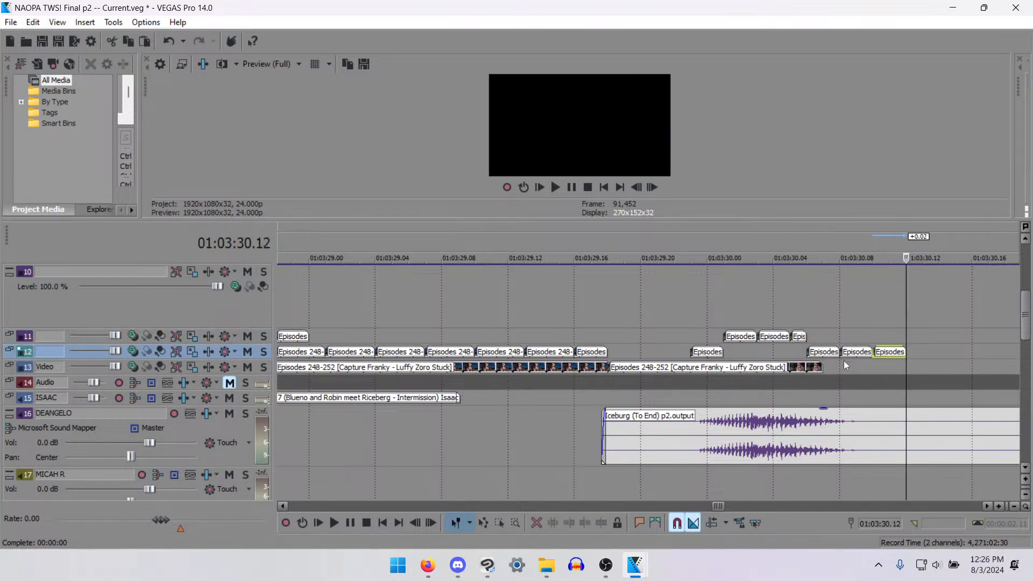
- Duplicate the short track 13 shot directly after itself, ending at 01:03:30.20, and play back the result
left_click(820, 370)
scroll(864, 367, "down", 2)
key("ctrl+c")
key("ctrl+v")
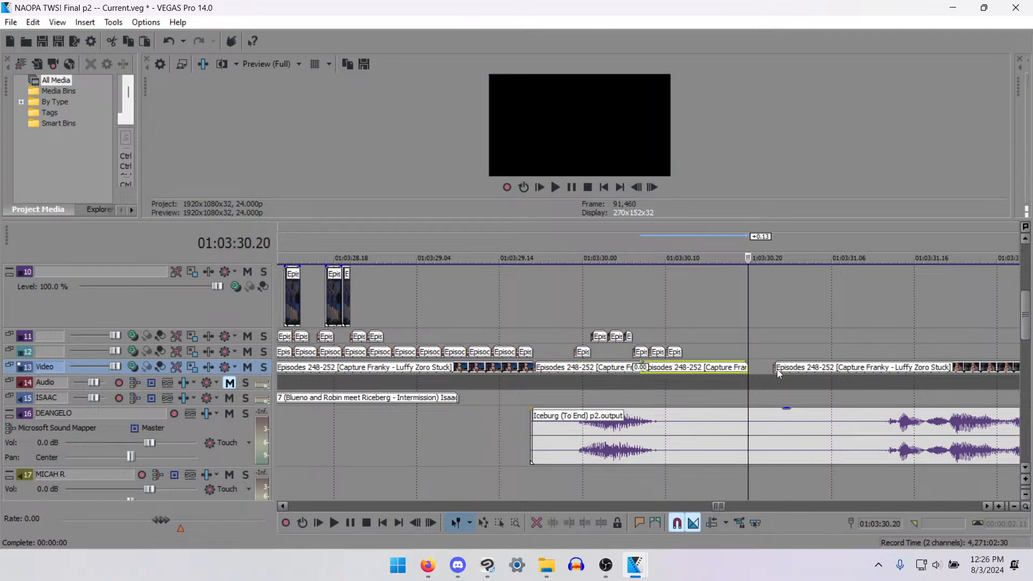
key("space")
key("space")
scroll(850, 372, "down", 4)
key("space")
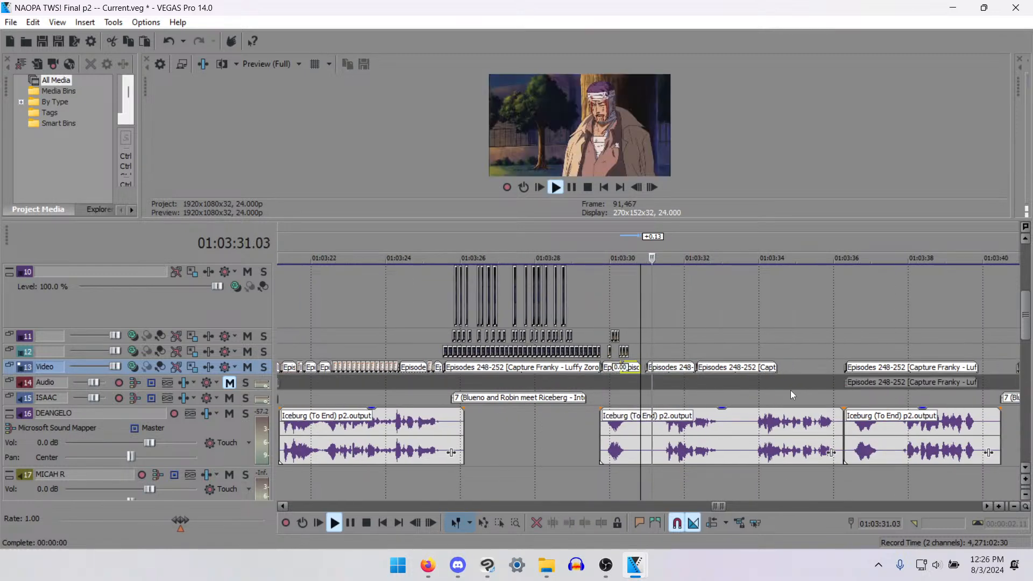
scroll(763, 385, "up", 1)
key("space")
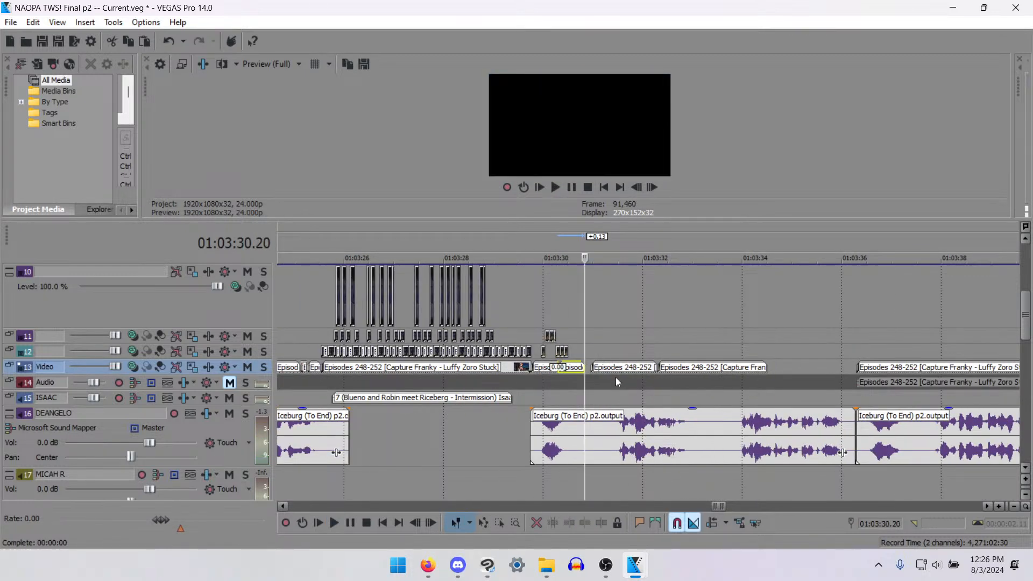
- Delete the next track 13 piece and move the piece after it to start at 01:03:31.12, where the second phrase begins
left_click(614, 373)
key("Delete")
scroll(673, 386, "up", 3)
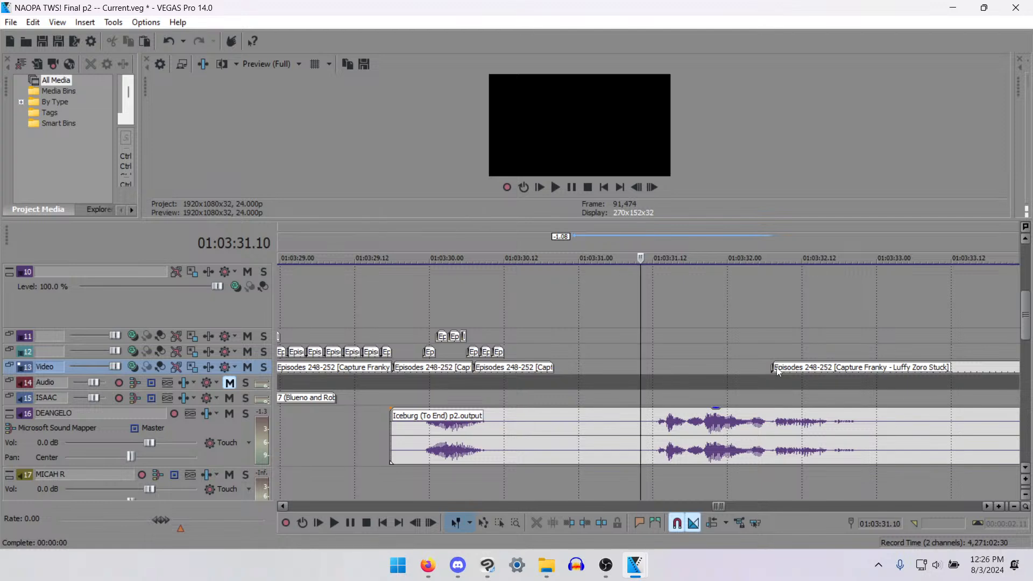
left_click_drag(775, 370, 660, 371)
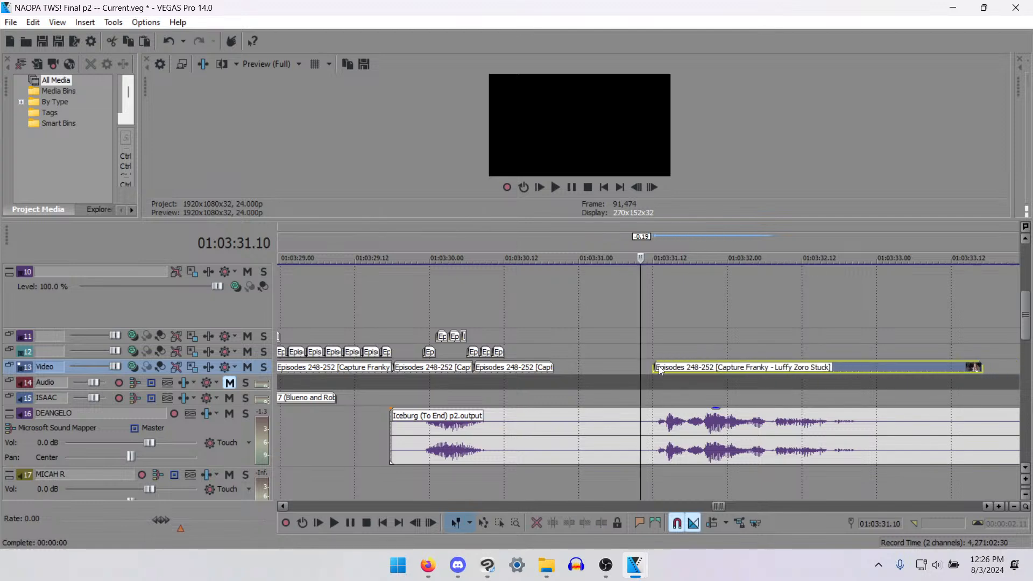
- Fill the track 13 gap with two more copies of the short shot, trim the last at 01:03:31.12, and play it back
left_click(552, 371)
key("ctrl+v")
key("ctrl+v")
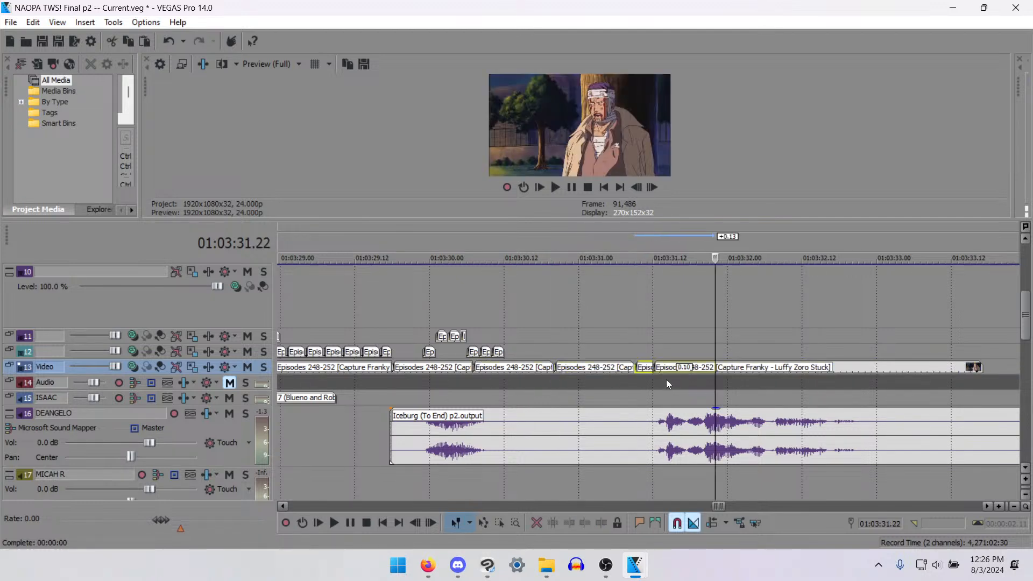
key("Left")
key("Left")
key("Left")
key("Left")
key("Left")
key("Left")
key("Left")
key("Left")
key("Left")
key("Left")
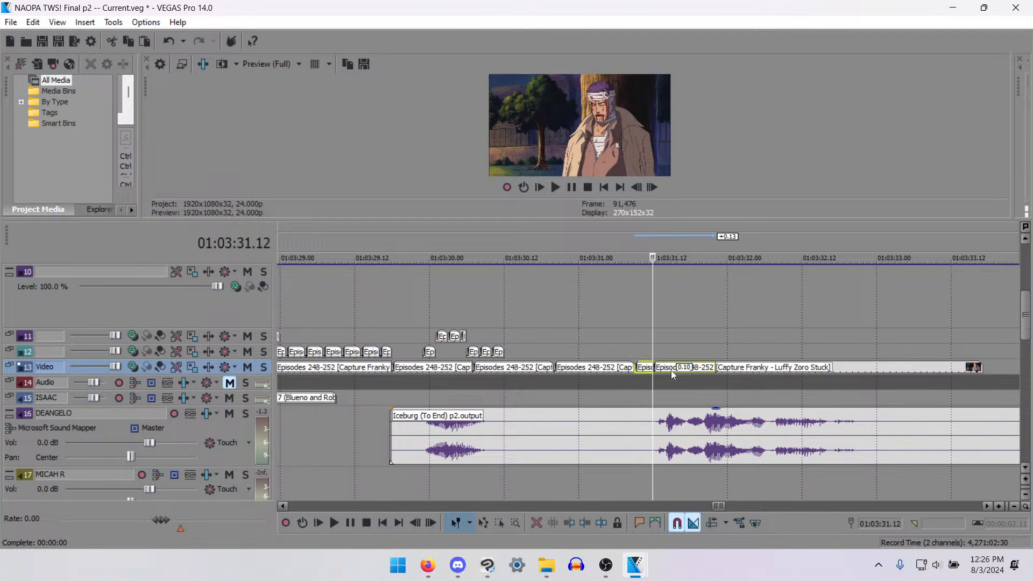
key("space")
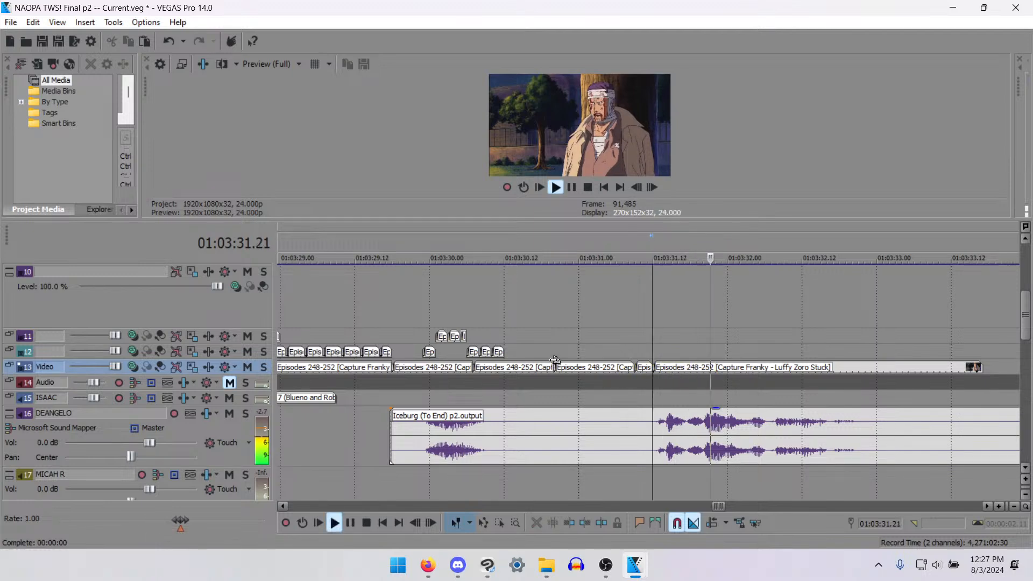
key("space")
scroll(538, 341, "down", 4)
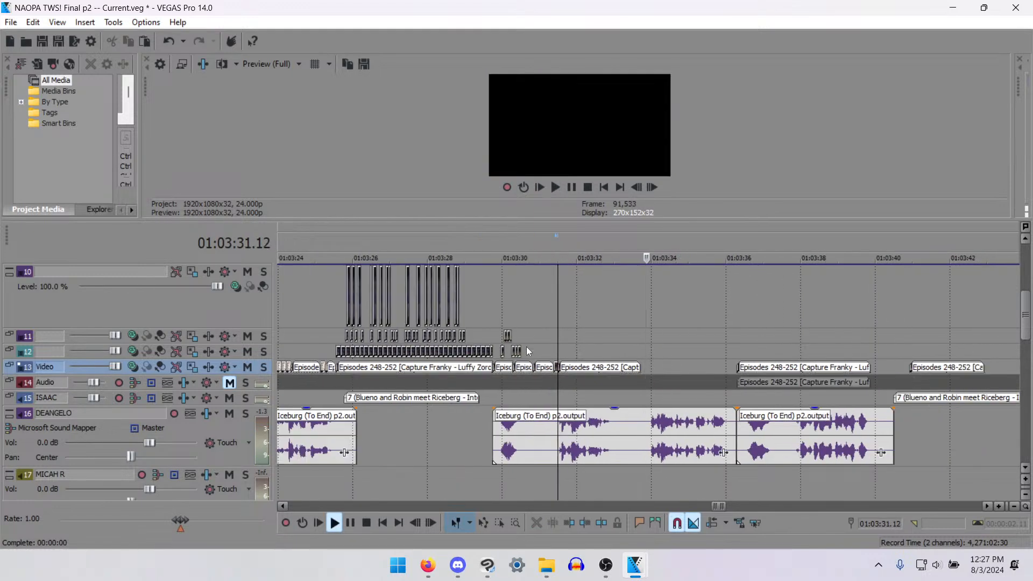
- Save the project and play back the bandaged man's dialogue and the start of the following fire shot
left_click(498, 354)
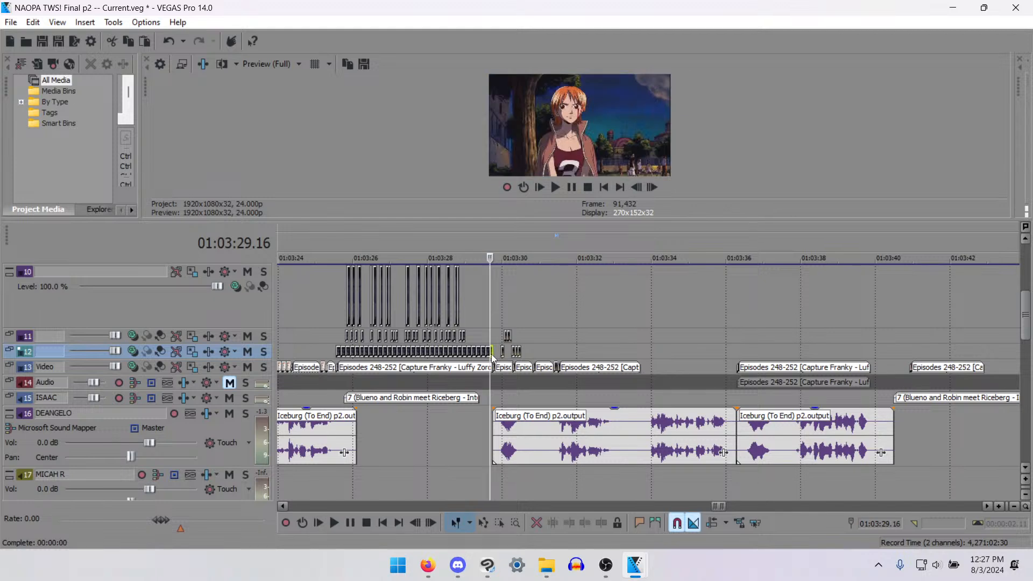
key("ctrl+s")
left_click(495, 319)
key("space")
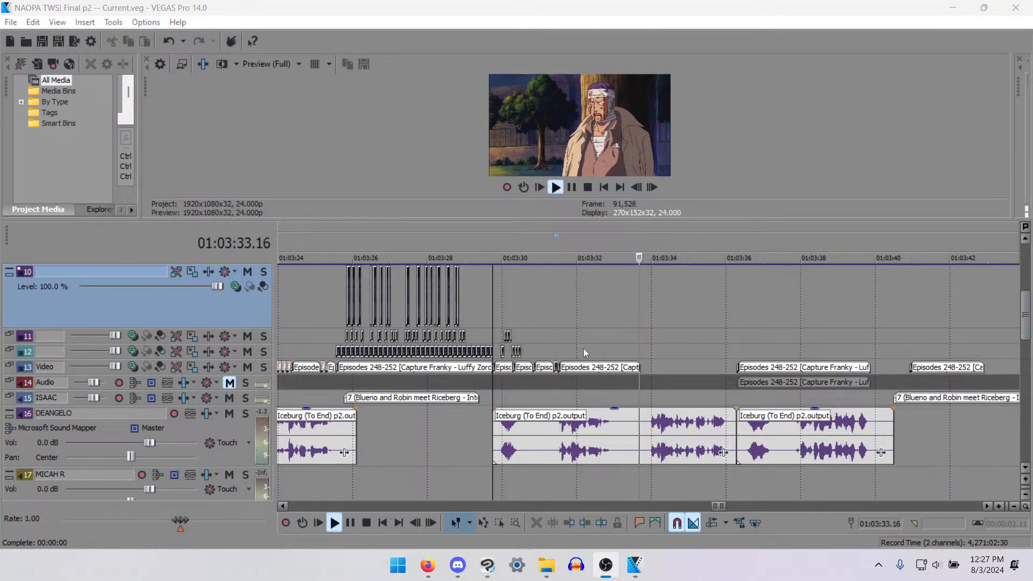
left_click(714, 412)
left_click(736, 394)
key("space")
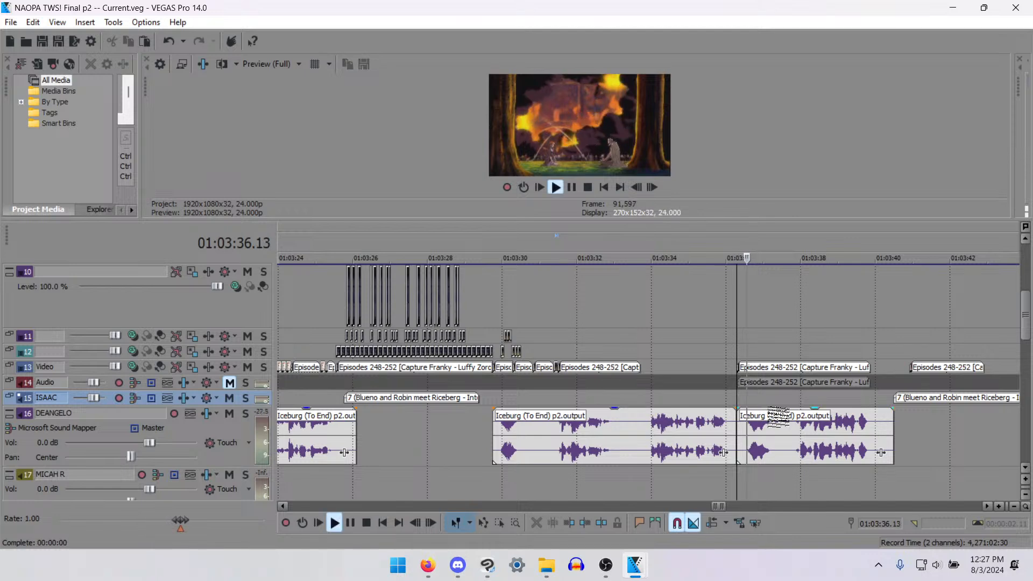
- Place the playhead at the end of the bandaged man's last shot, 01:03:33.17, and enlarge track 13 to show its thumbnails
left_click(509, 371)
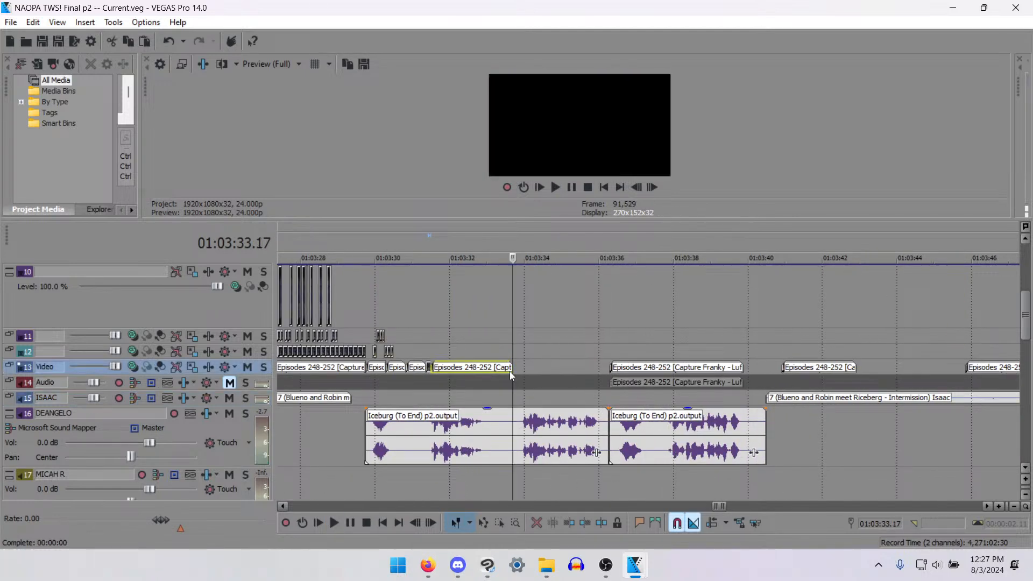
scroll(615, 371, "up", 2)
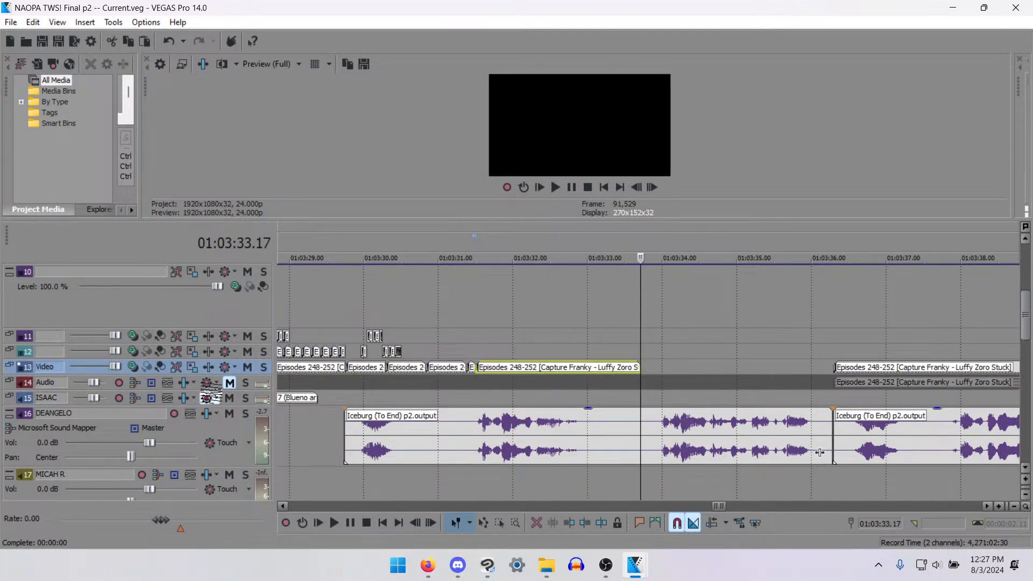
left_click_drag(248, 375, 248, 398)
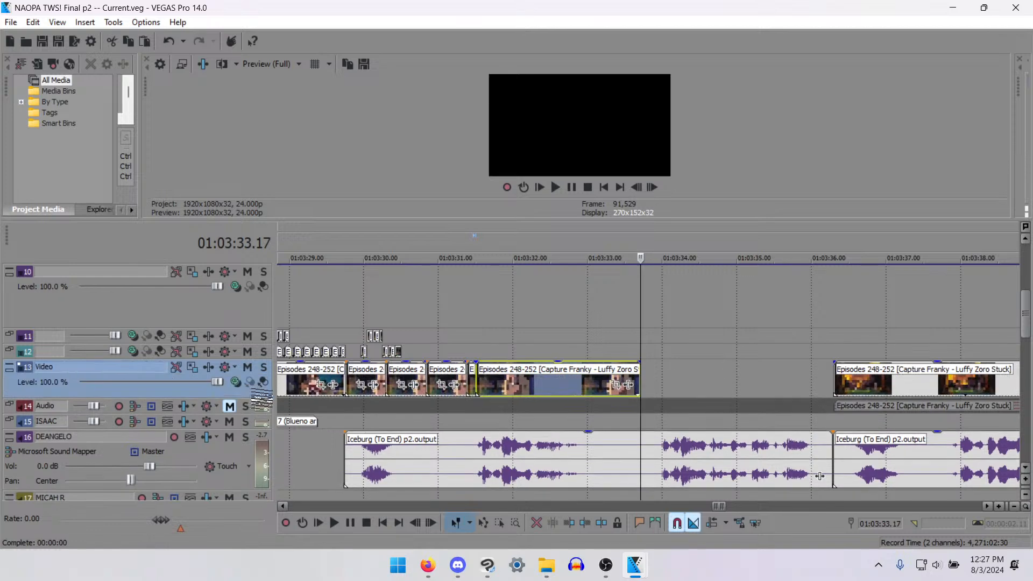
- Enlarge the video preview and play back the bandaged man's second phrase from 01:03:31.12
left_click(351, 427)
key("space")
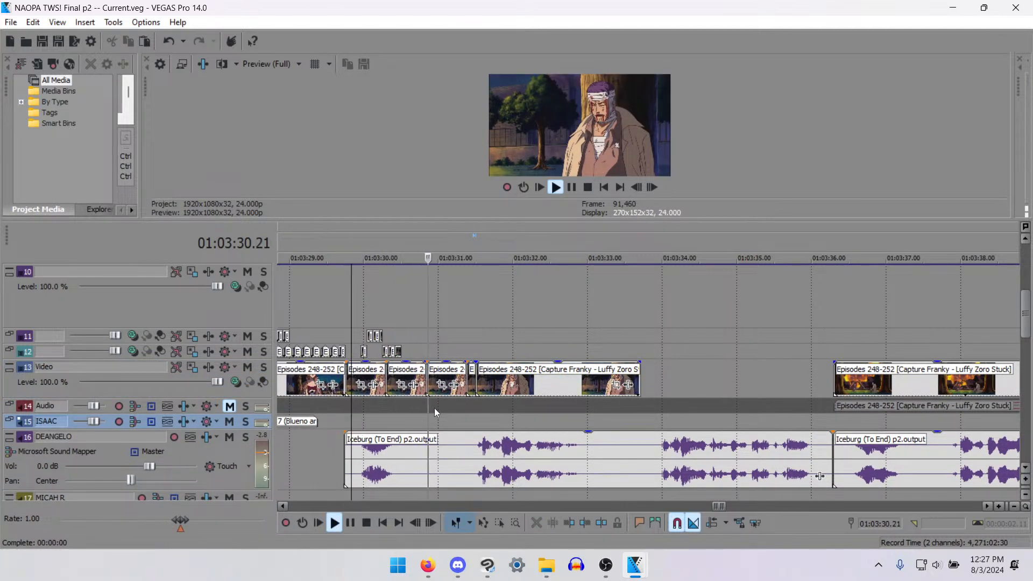
key("space")
left_click(480, 391)
scroll(480, 391, "up", 4)
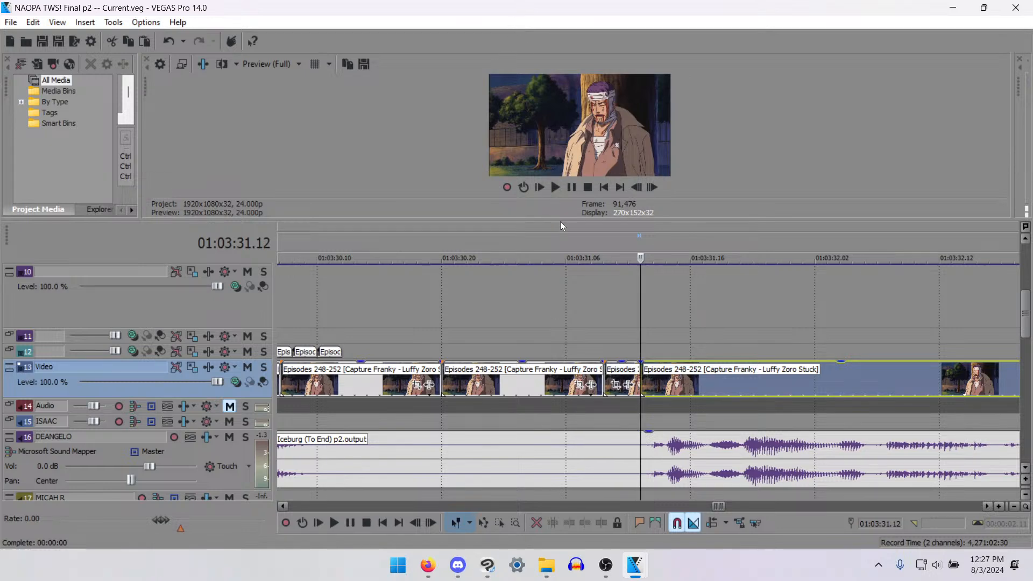
left_click_drag(586, 219, 586, 263)
key("space")
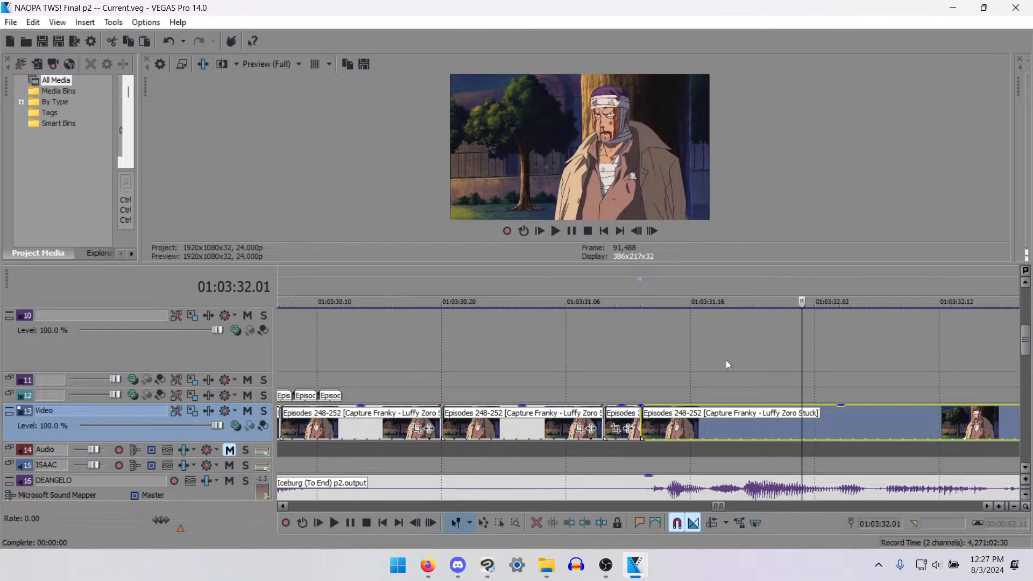
- Split the bandaged man's long track 13 shot at 01:03:32.00 and again at 01:03:32.04
key("Left")
key("Left")
key("Left")
key("Left")
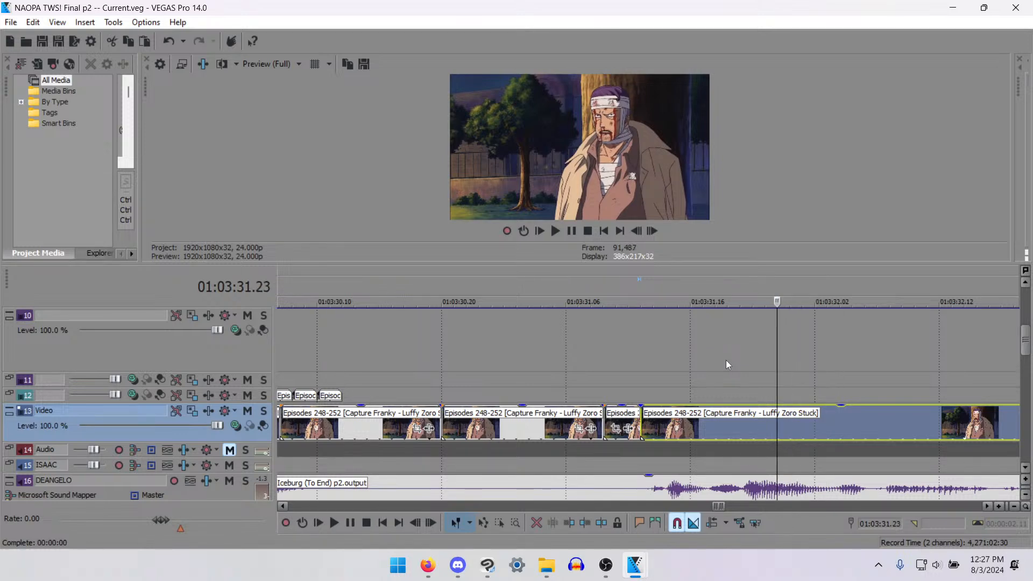
key("Right")
key("s")
key("Right")
key("Right")
key("Right")
key("Right")
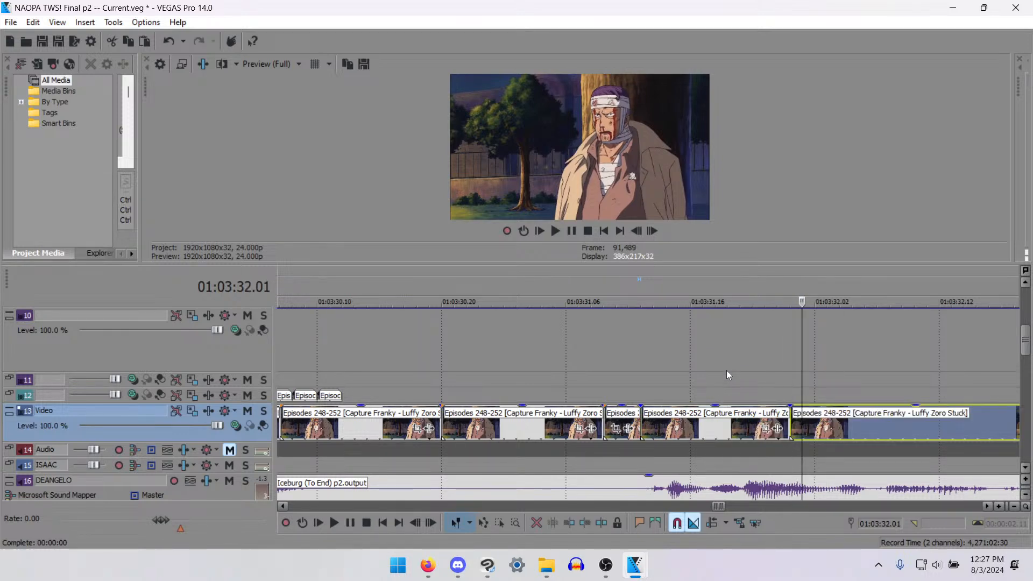
key("s")
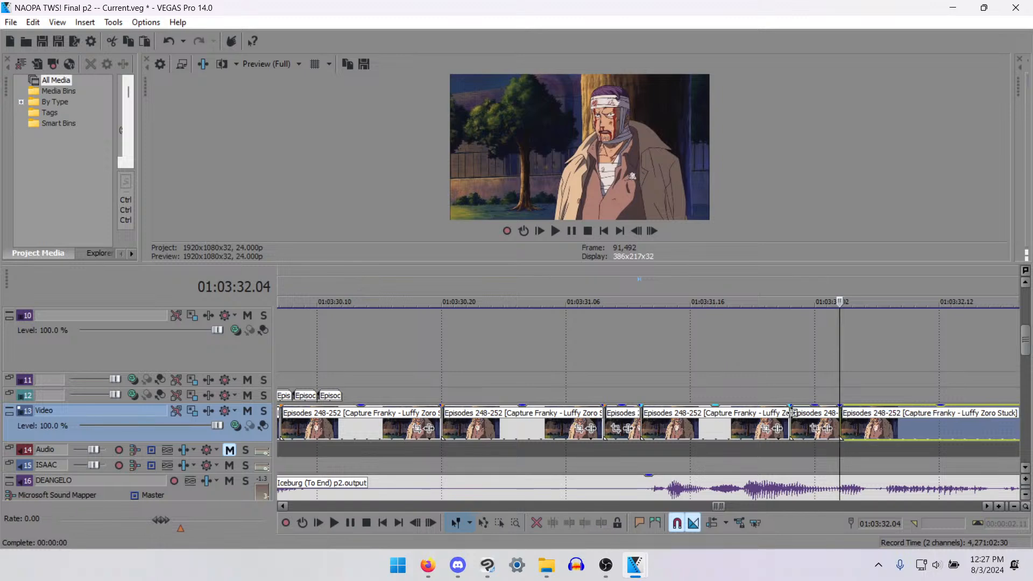
- Cut two-frame mouth pieces at 01:03:32.06 and 01:03:32.08, moving the first to track 12 and the second to track 11
key("Right")
key("Right")
key("s")
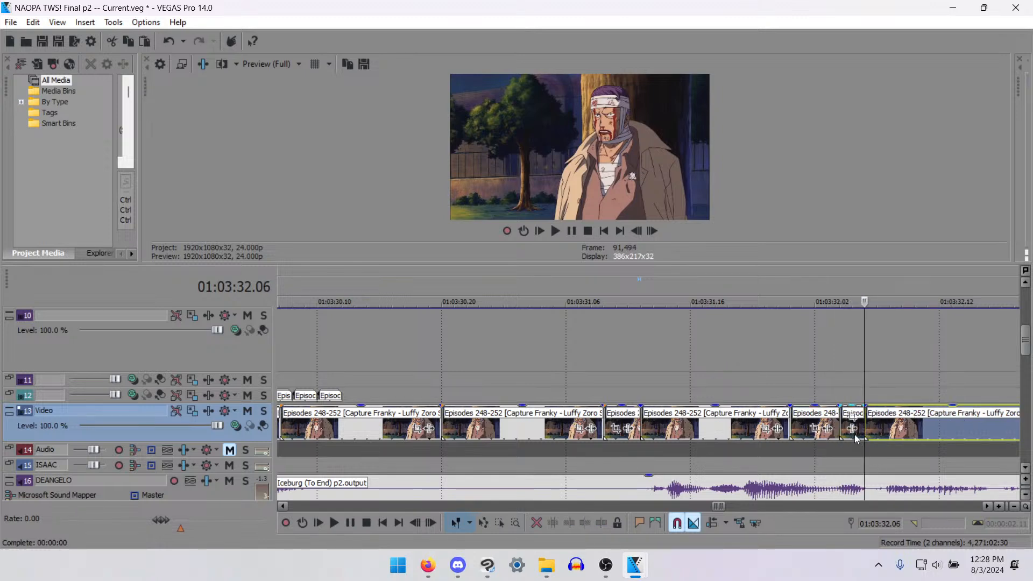
left_click_drag(849, 425, 877, 382)
key("Right")
key("Right")
key("s")
- Delete the rest of the long track 13 shot and paste 15 end-to-end copies of the four-frame piece from 01:03:32.04
left_click(906, 427)
scroll(905, 427, "down", 1)
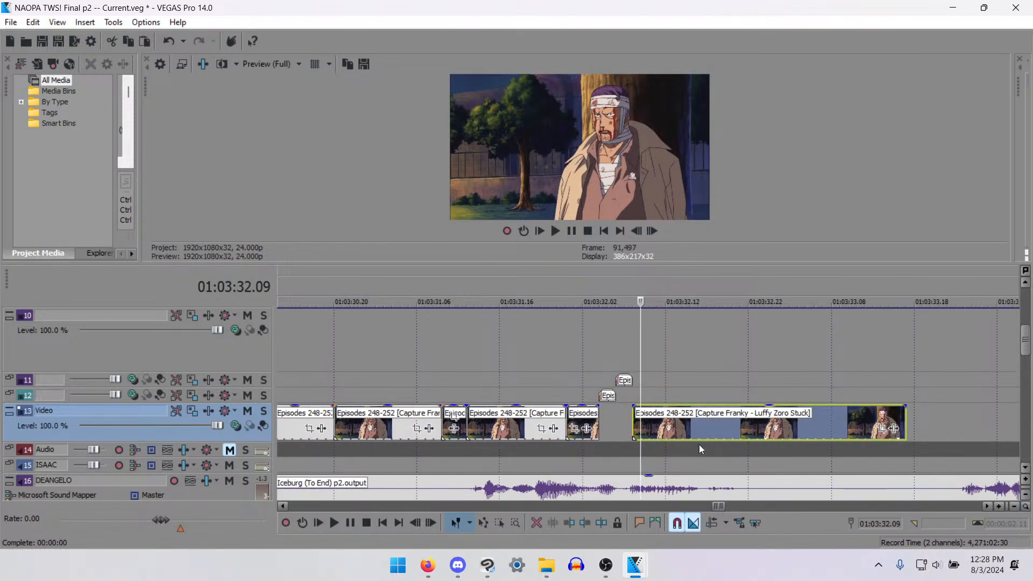
key("Delete")
left_click(596, 427)
scroll(745, 446, "down", 5)
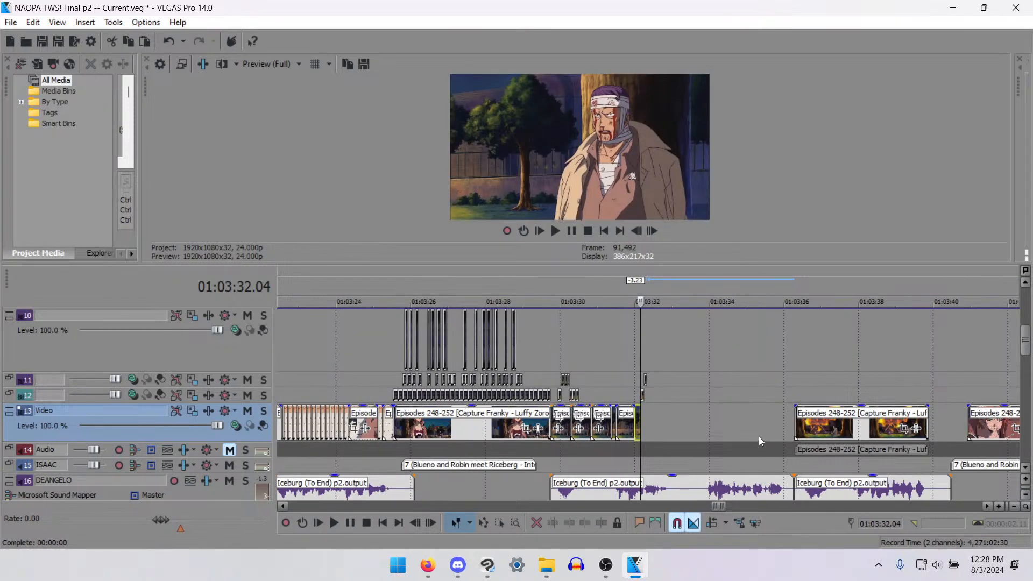
key("ctrl+b")
left_click(558, 258)
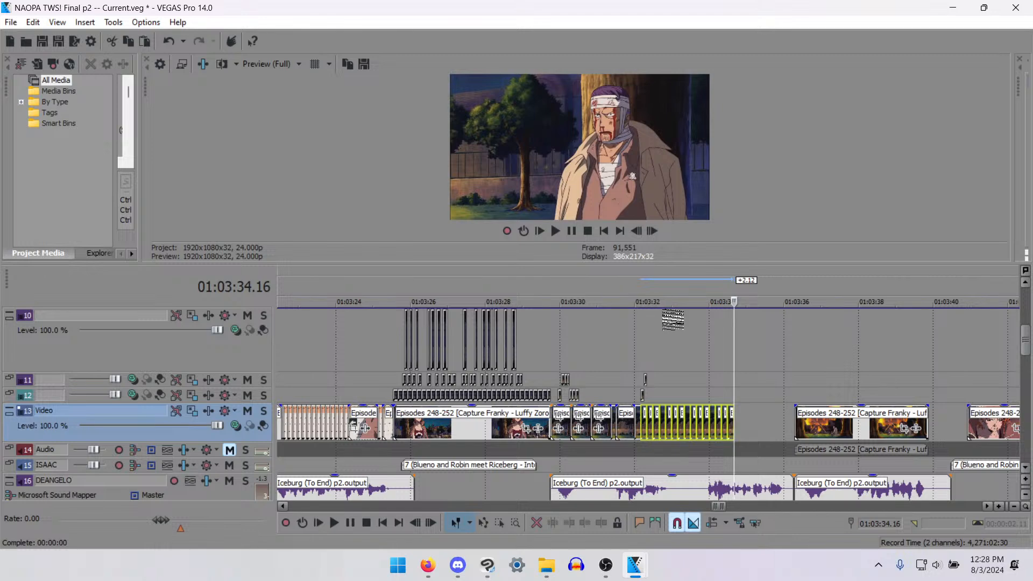
- Paste seven more end-to-end copies of the four-frame piece, plus three single copies, to reach the fire shot
key("ctrl+b")
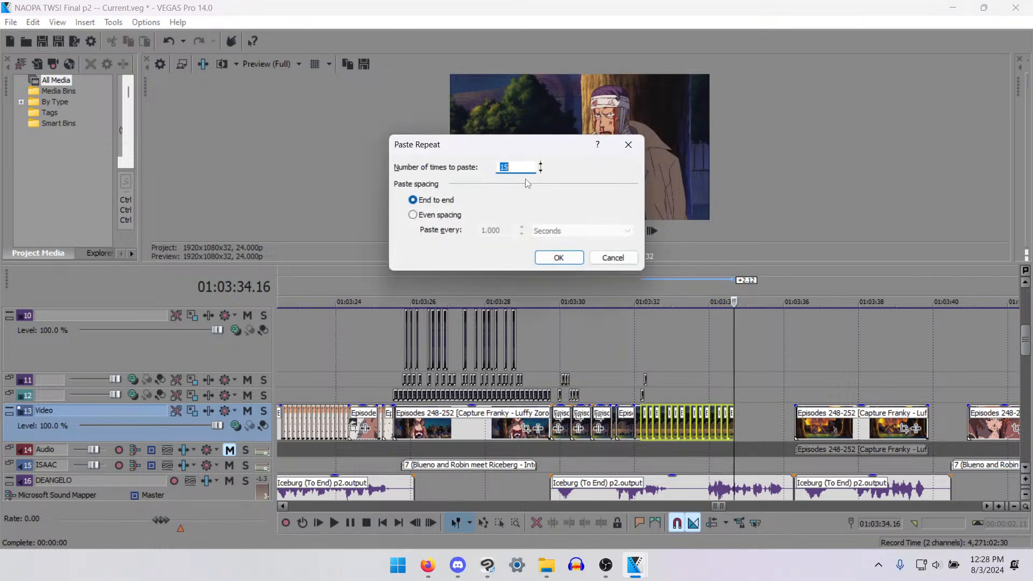
type("7")
key("Return")
key("ctrl+v")
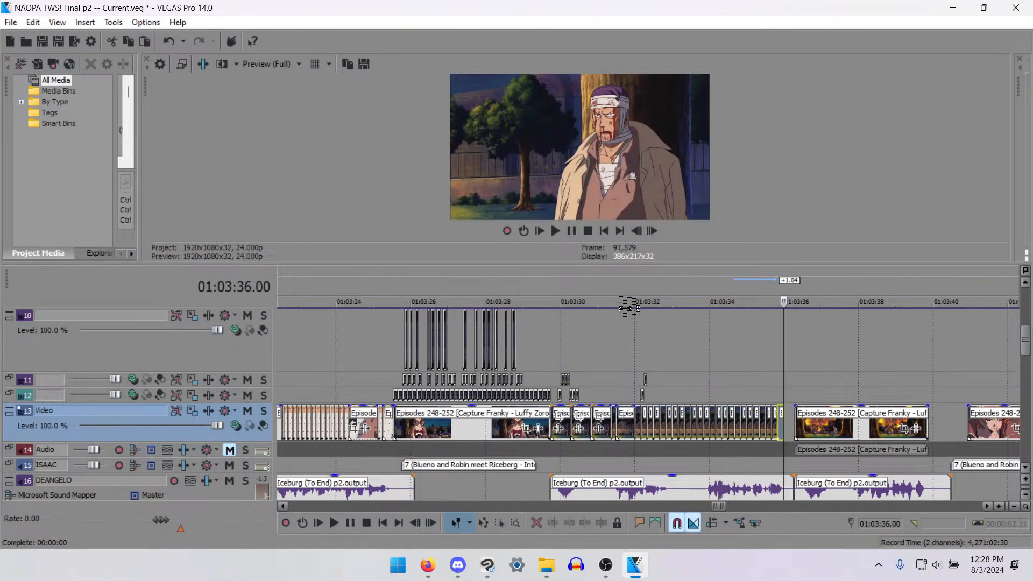
key("ctrl+v")
key("ctrl+v")
- Trim the last copy at the start of the fire shot, 01:03:36.07, and save the project
scroll(809, 382, "up", 7)
key("Left")
key("Left")
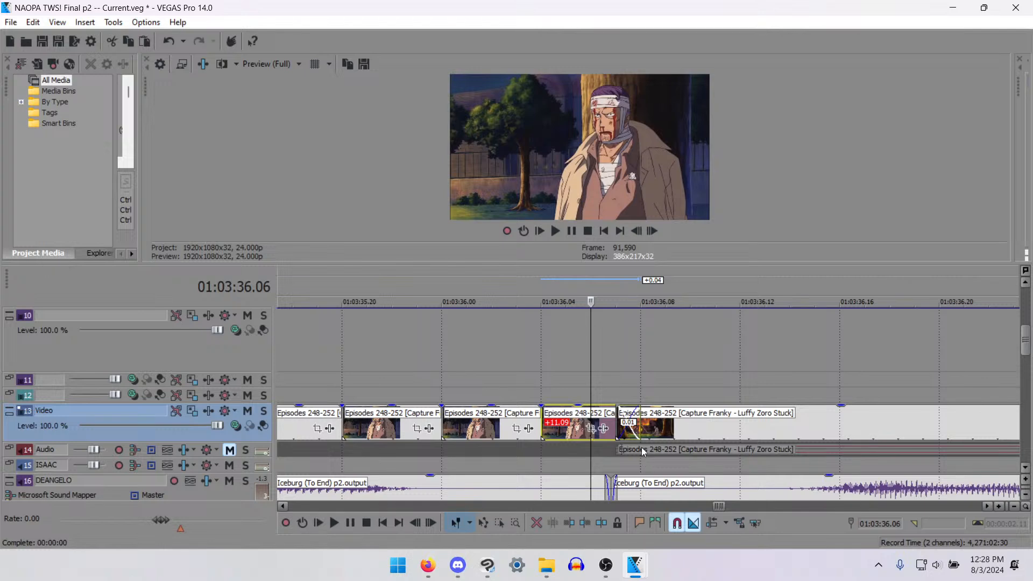
scroll(641, 457, "down", 1)
key("Right")
scroll(656, 441, "up", 3)
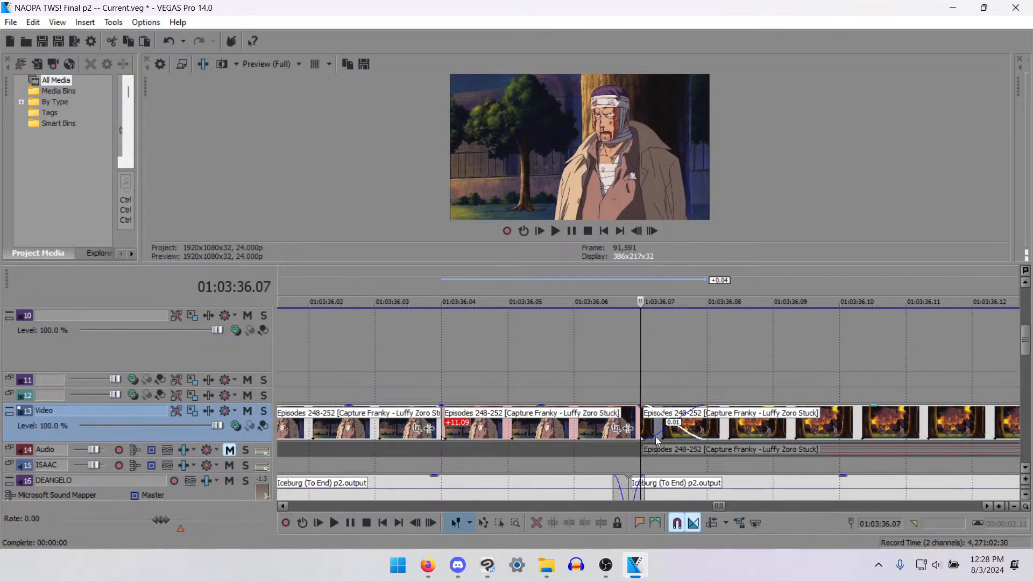
scroll(647, 477, "down", 6)
key("ctrl+s")
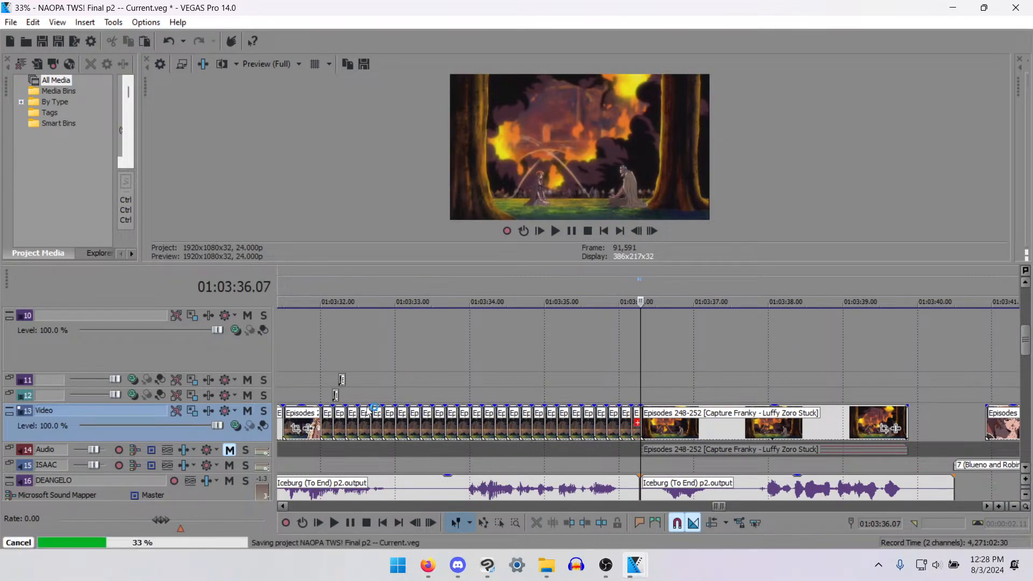
- Play back the repeated shots against the bandaged man's dialogue from 01:03:32.00
left_click(327, 396)
scroll(327, 395, "up", 4)
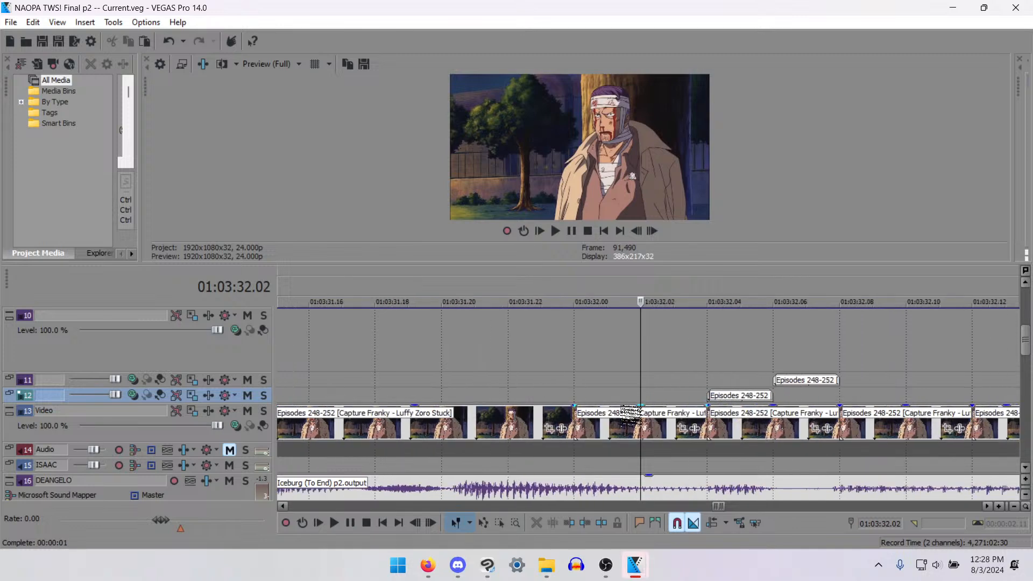
left_click(577, 404)
scroll(635, 401, "down", 3)
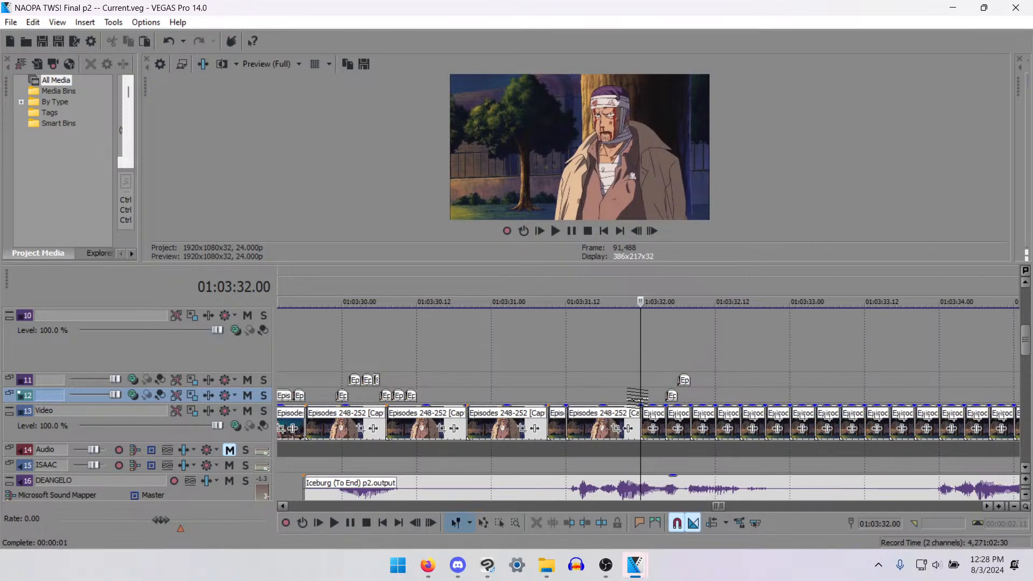
key("space")
key("space")
- Move the track 11 mouth piece to 01:03:32.00 and paste copies at 01:03:32.04, 01:03:32.08 and 01:03:32.11
scroll(702, 382, "up", 2)
left_click(756, 380)
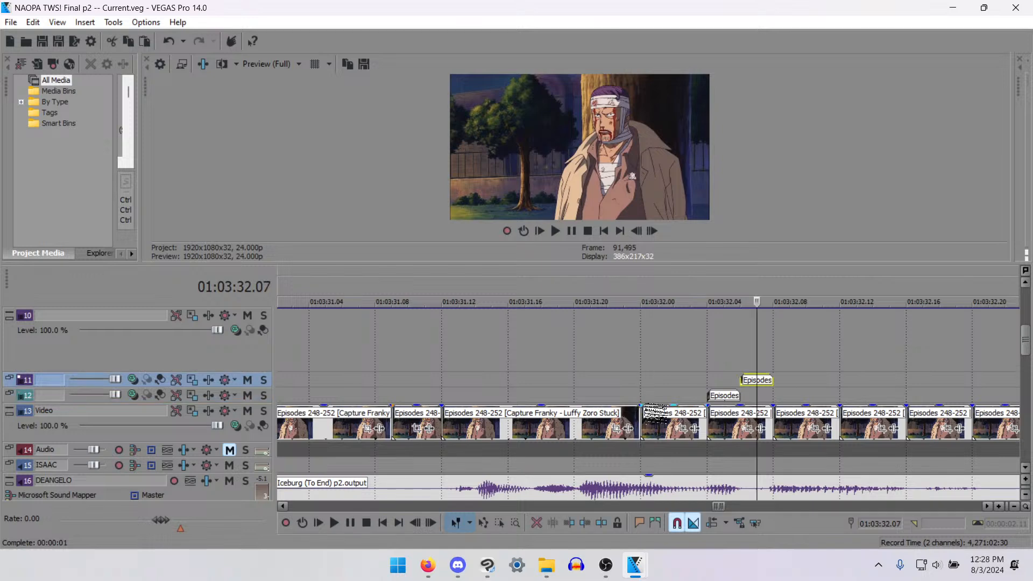
left_click_drag(756, 380, 687, 379)
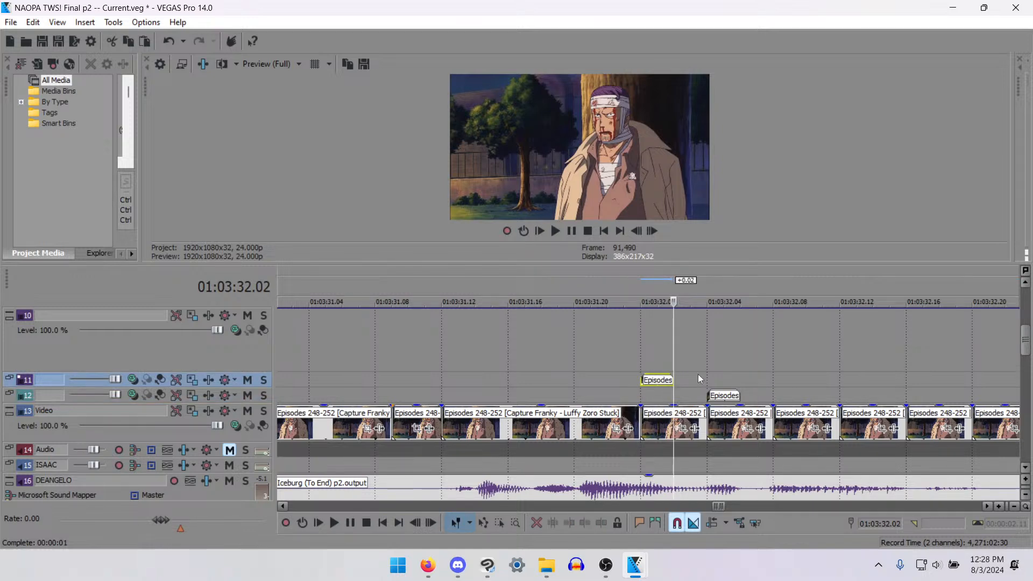
left_click(704, 379)
key("ctrl+v")
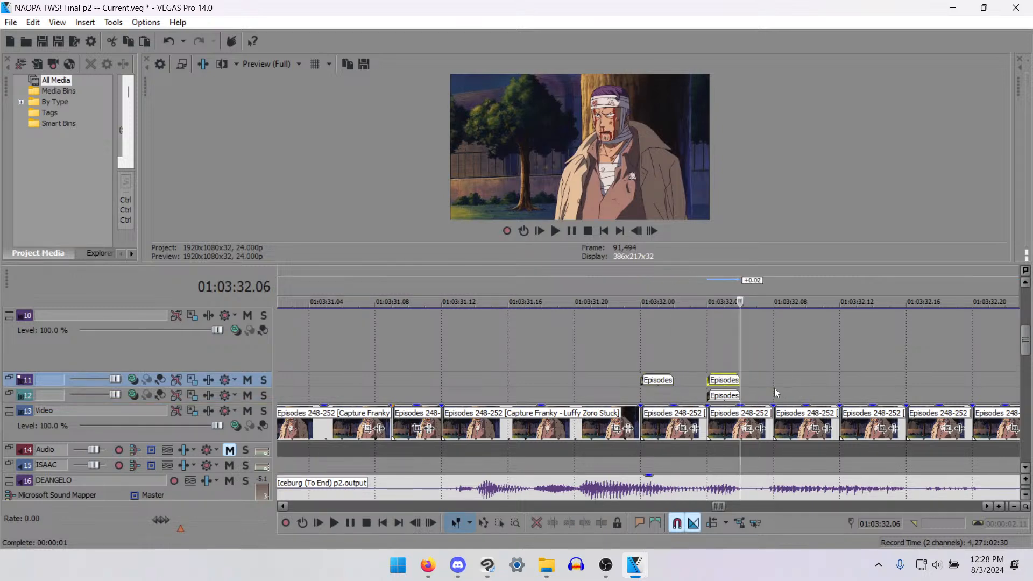
left_click(771, 379)
key("ctrl+v")
left_click(839, 379)
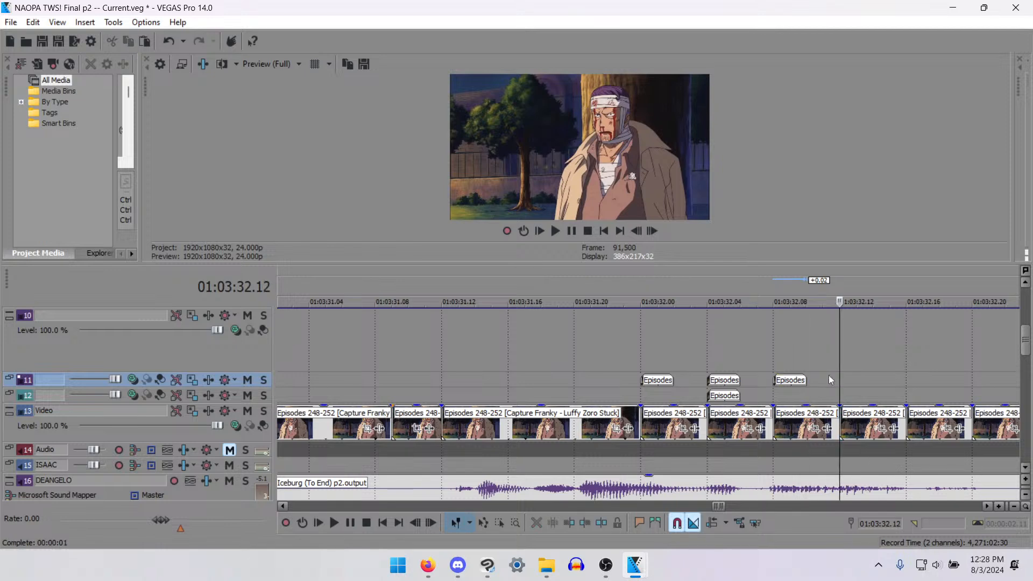
key("ctrl+v")
scroll(679, 398, "up", 2)
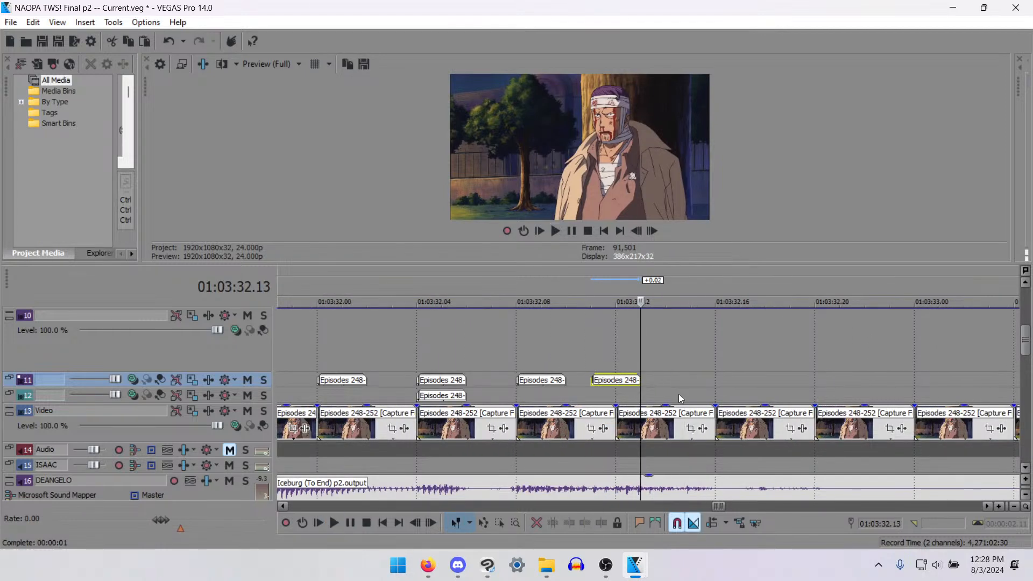
- Play back the mouth pieces and move the last one on track 11 to start at 01:03:32.12
left_click(492, 397)
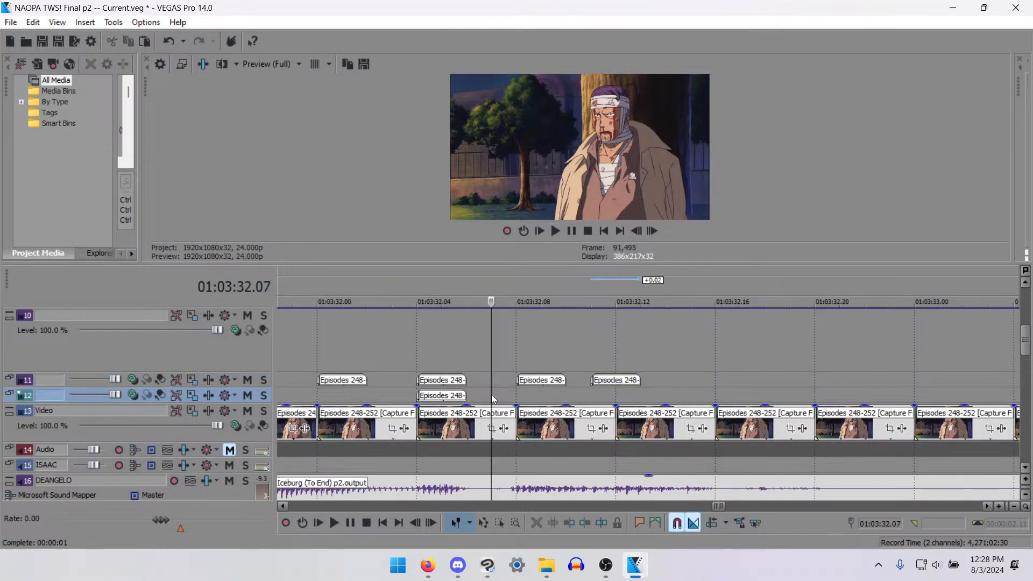
key("space")
key("space")
left_click_drag(608, 380, 642, 382)
- Paste two mouth pieces back to back on track 11 from 01:03:32.17 and trim the second to end at 01:03:32.20
left_click(757, 378)
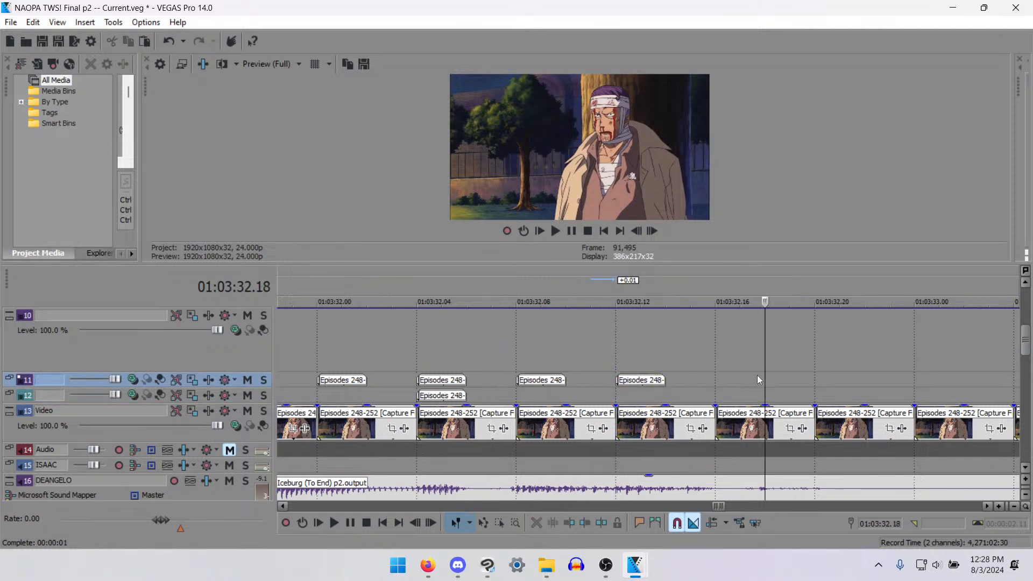
left_click(752, 386)
key("ctrl+v")
key("ctrl+v")
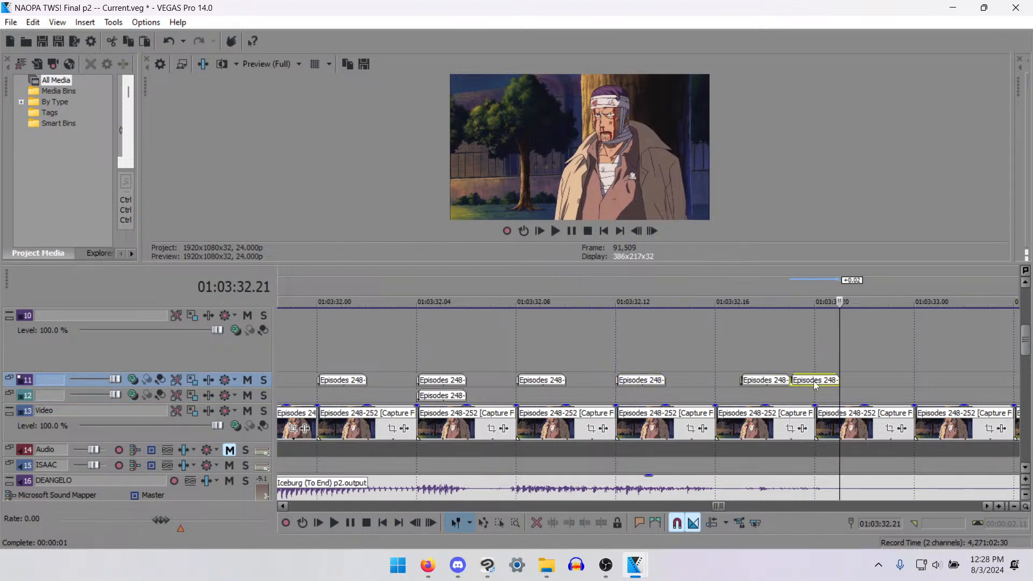
left_click(814, 382)
key("s")
key("Delete")
- Paste another mouth piece on track 11 at 01:03:32.14 and trim it to end at 01:03:32.15
left_click(667, 379)
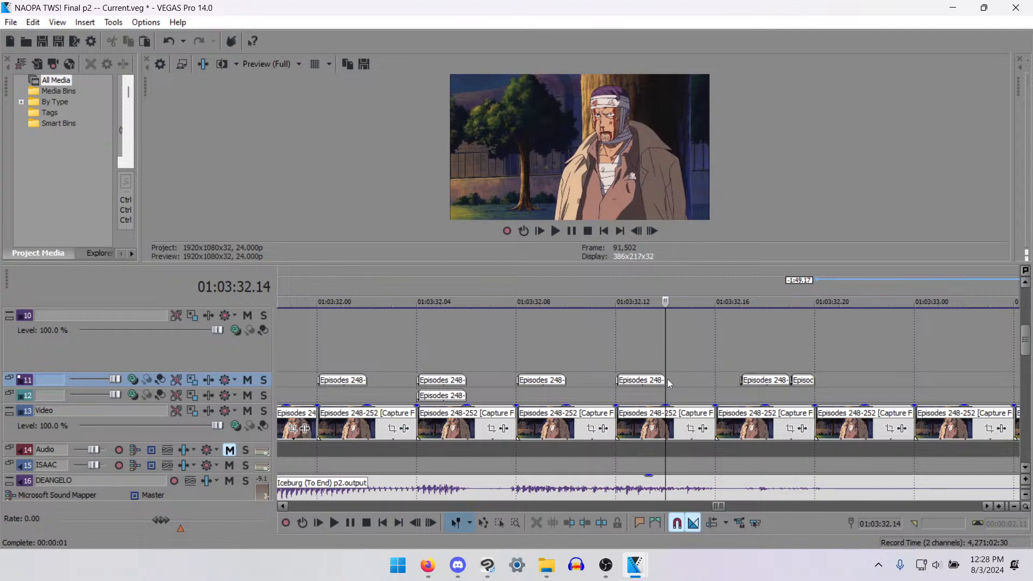
key("ctrl+v")
left_click(684, 382)
key("s")
- Paste mouth pieces on track 11 for the next phrase, placing them at 01:03:34.00 and 01:03:34.03
scroll(682, 397, "down", 10)
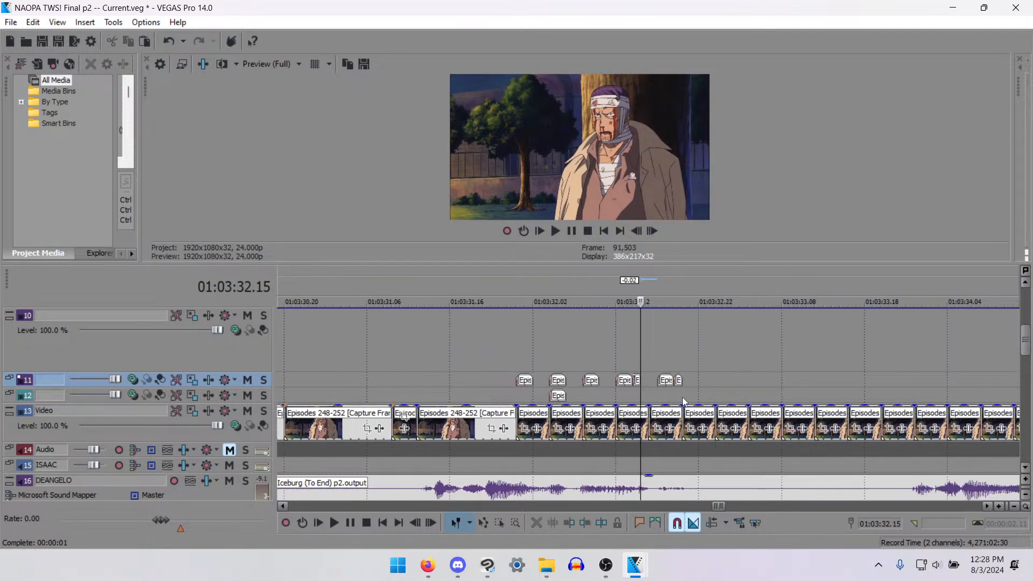
left_click(779, 388)
scroll(780, 387, "up", 8)
key("ctrl+v")
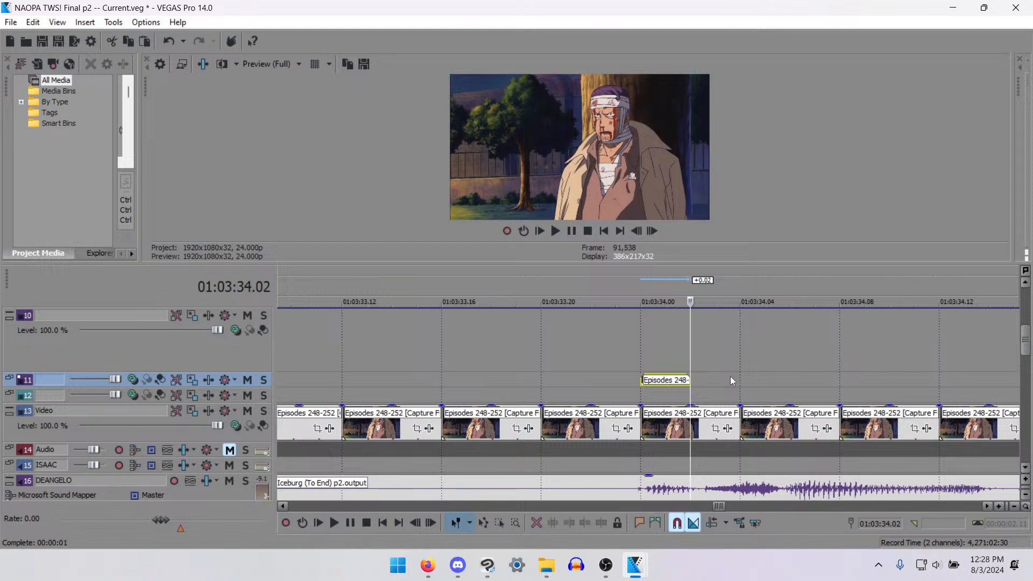
left_click(731, 380)
key("ctrl+v")
scroll(730, 381, "down", 2)
left_click(653, 379)
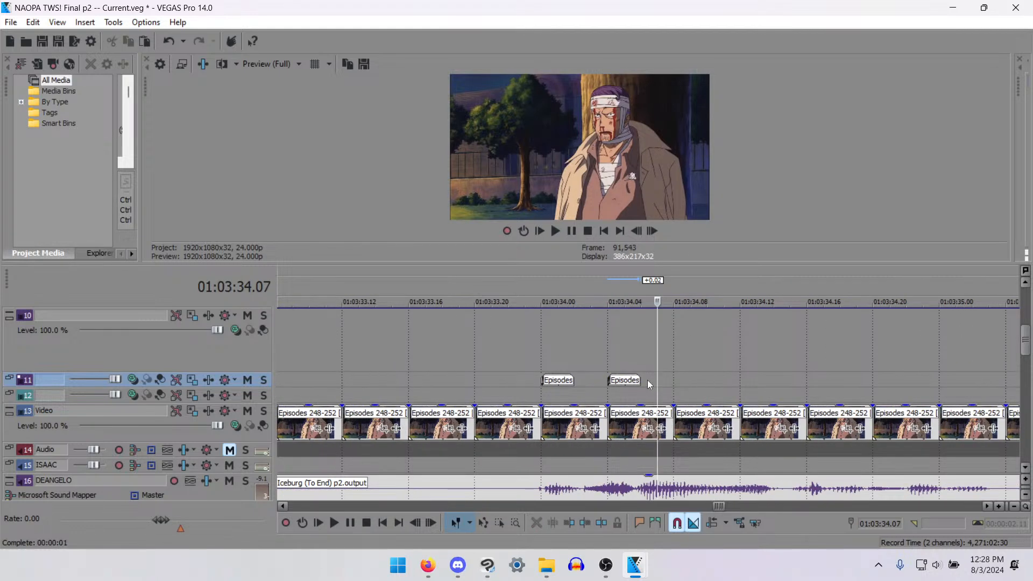
left_click(647, 380)
scroll(683, 390, "up", 3)
left_click_drag(610, 380, 549, 380)
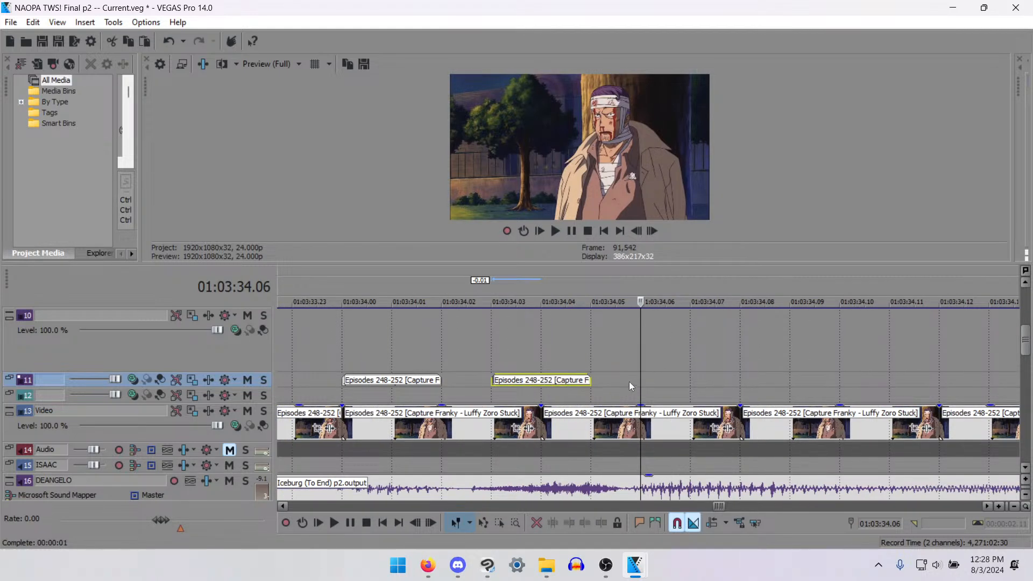
- Paste two more mouth pieces on track 11, at 01:03:34.07 and 01:03:34.11
left_click(656, 376)
left_click(667, 377)
key("ctrl+v")
scroll(668, 379, "down", 4)
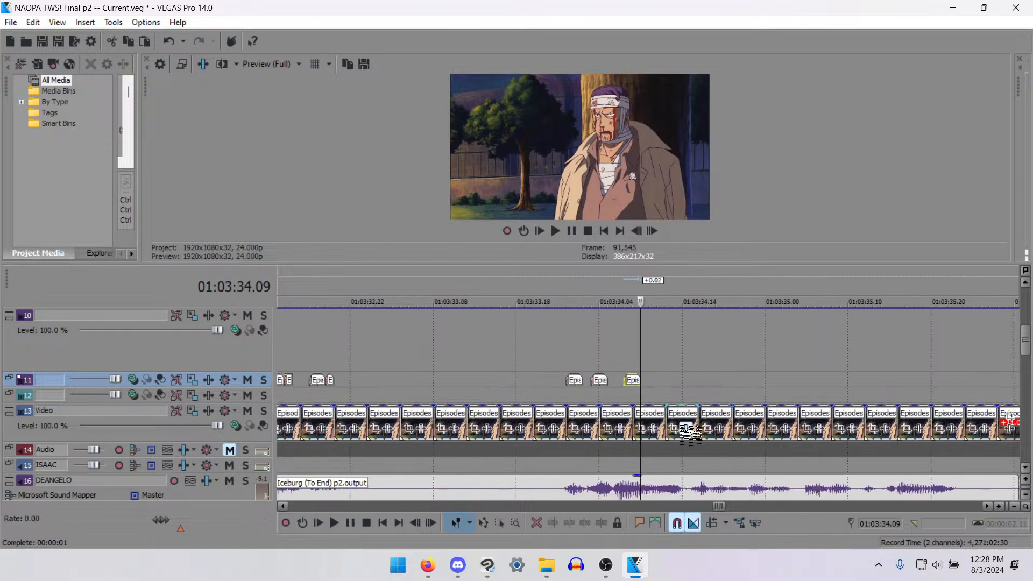
scroll(691, 427, "up", 3)
left_click(699, 382)
key("ctrl+v")
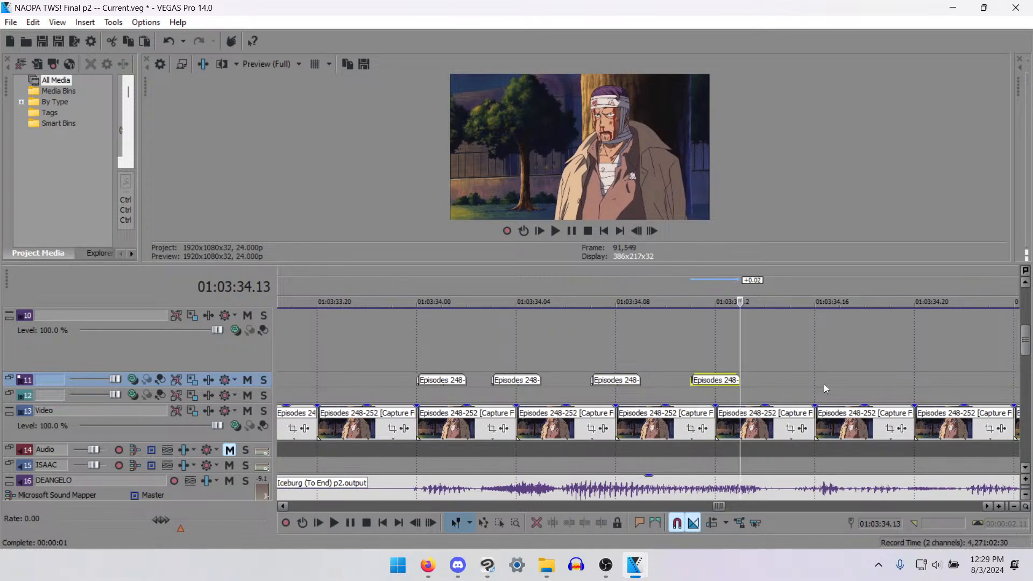
- Add mouth pieces on track 11 starting at 01:03:34.15 and 01:03:34.18
left_click(817, 384)
key("ctrl+v")
scroll(821, 387, "down", 1)
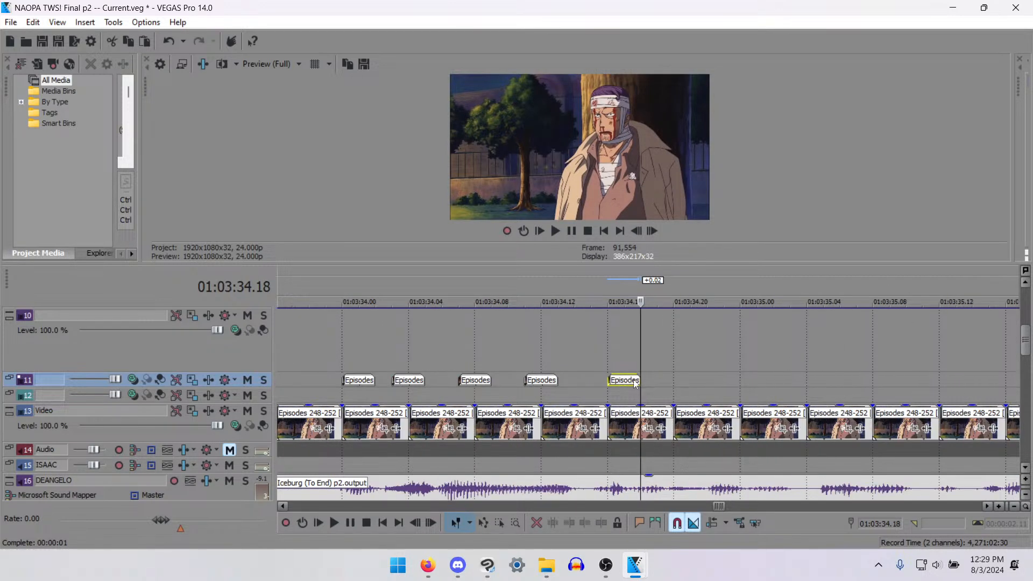
scroll(579, 387, "up", 2)
left_click_drag(612, 381, 579, 381)
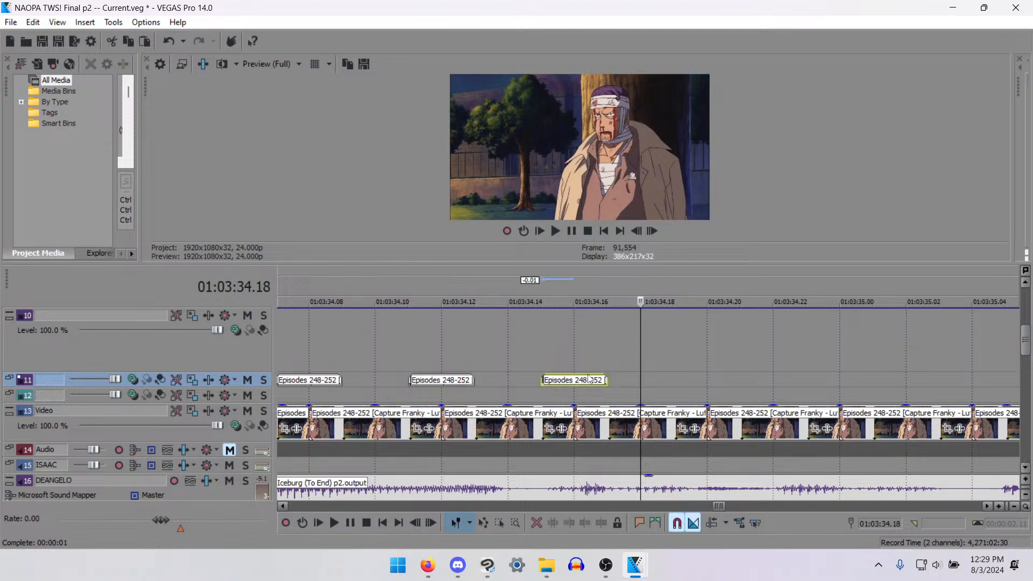
left_click(635, 385)
key("ctrl+v")
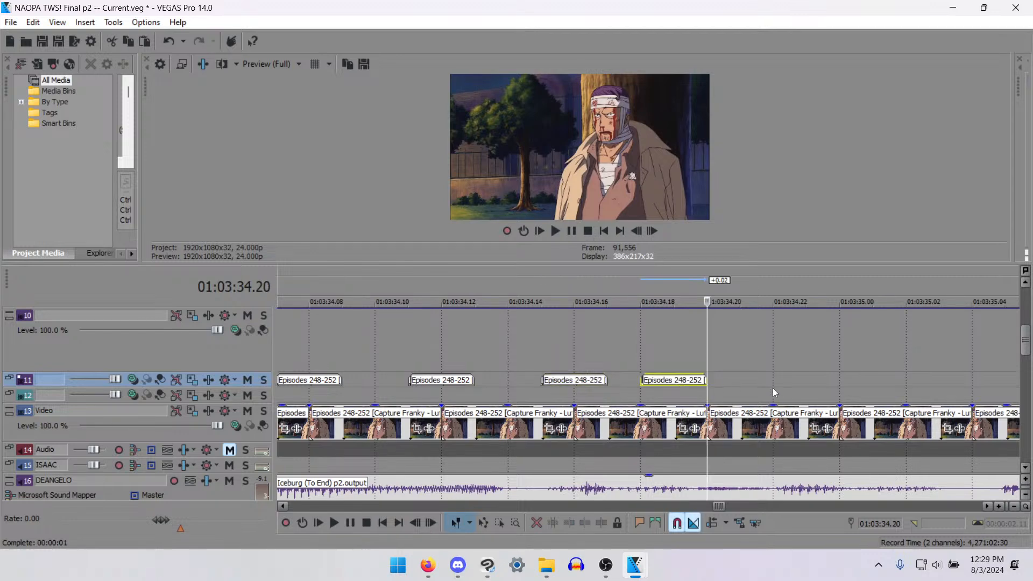
- Paste mouth pieces on track 11 starting at 01:03:34.22 and 01:03:34.20
left_click(789, 386)
key("ctrl+v")
left_click(723, 380)
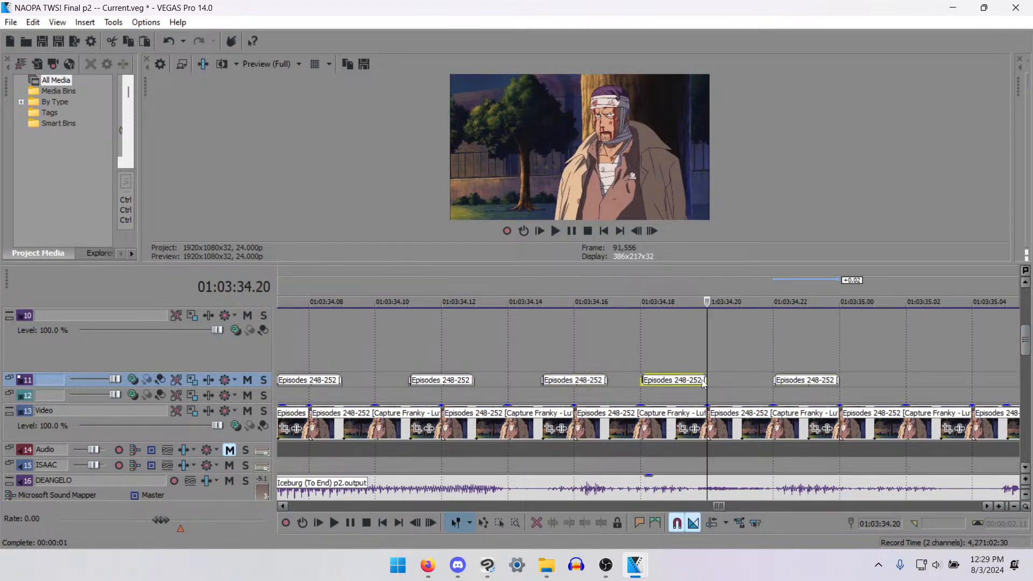
key("ctrl+v")
- Split the mouth piece that starts at 01:03:34.18 on track 11 at 01:03:34.19 and delete its second half
left_click(669, 380)
key("s")
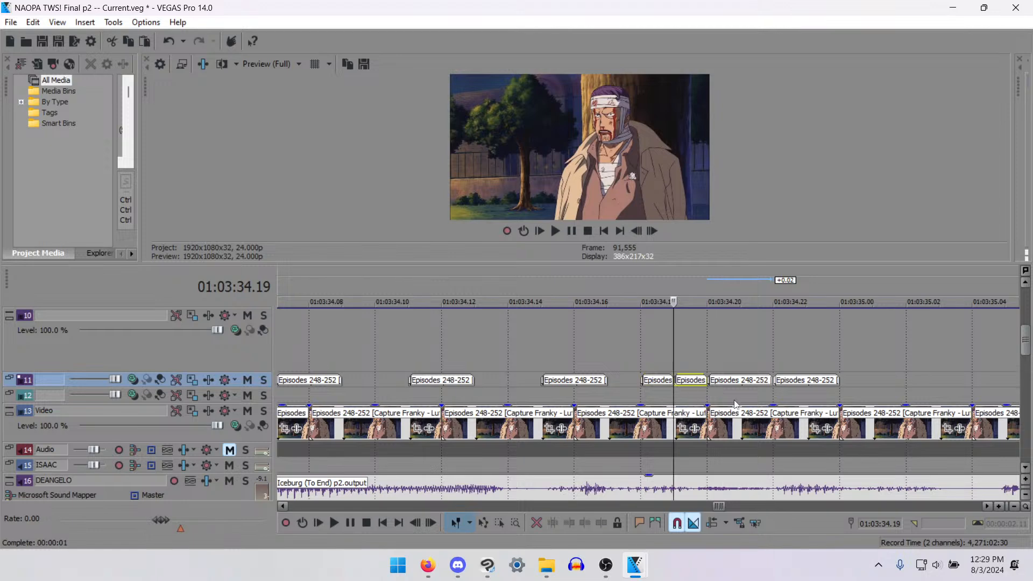
key("Delete")
- Paste three more mouth pieces on track 11, starting at 01:03:35.01, 01:03:35.05 and 01:03:35.08
left_click(870, 382)
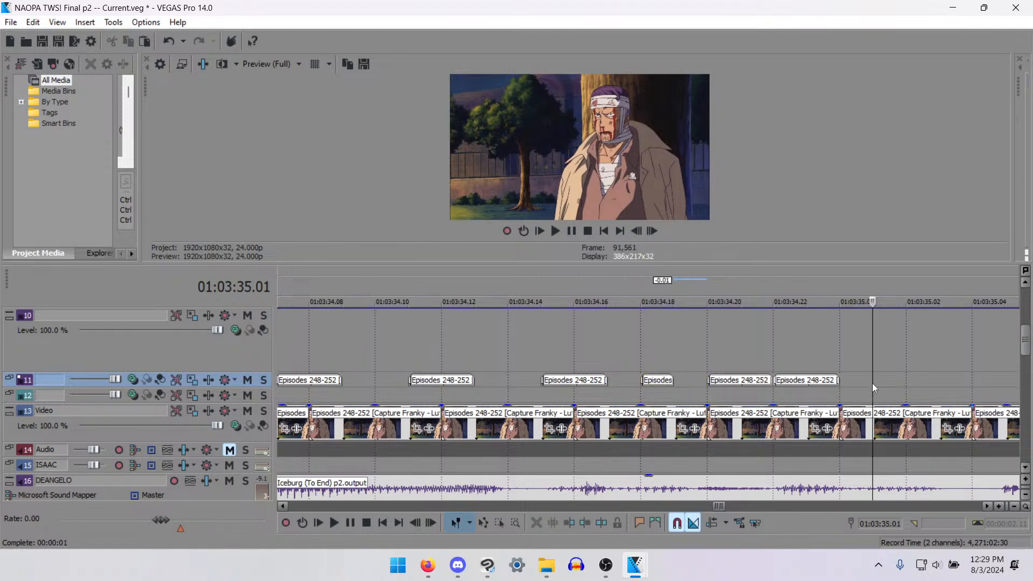
scroll(739, 440, "down", 2)
key("ctrl+v")
left_click(741, 381)
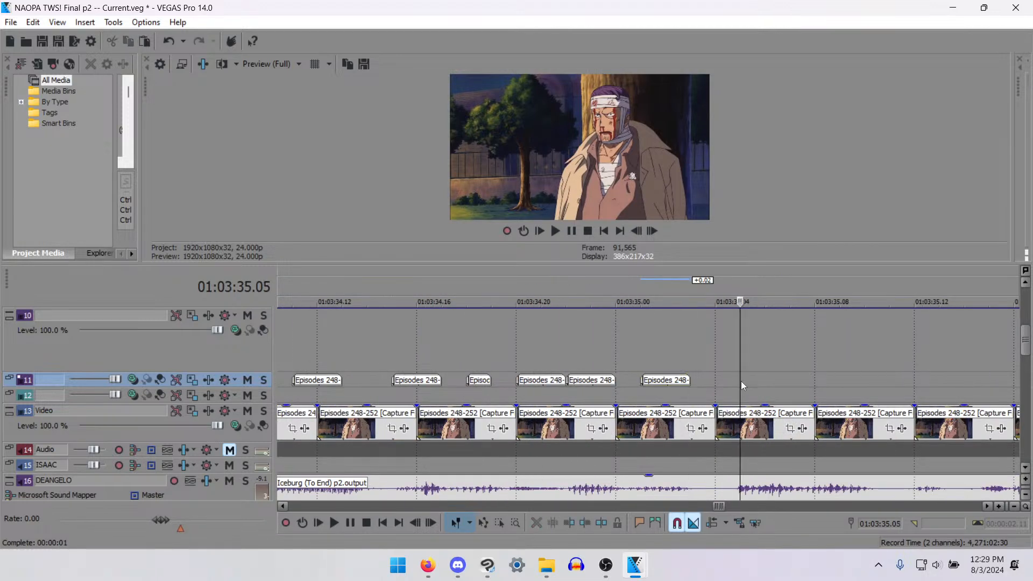
key("ctrl+v")
left_click(818, 381)
key("ctrl+v")
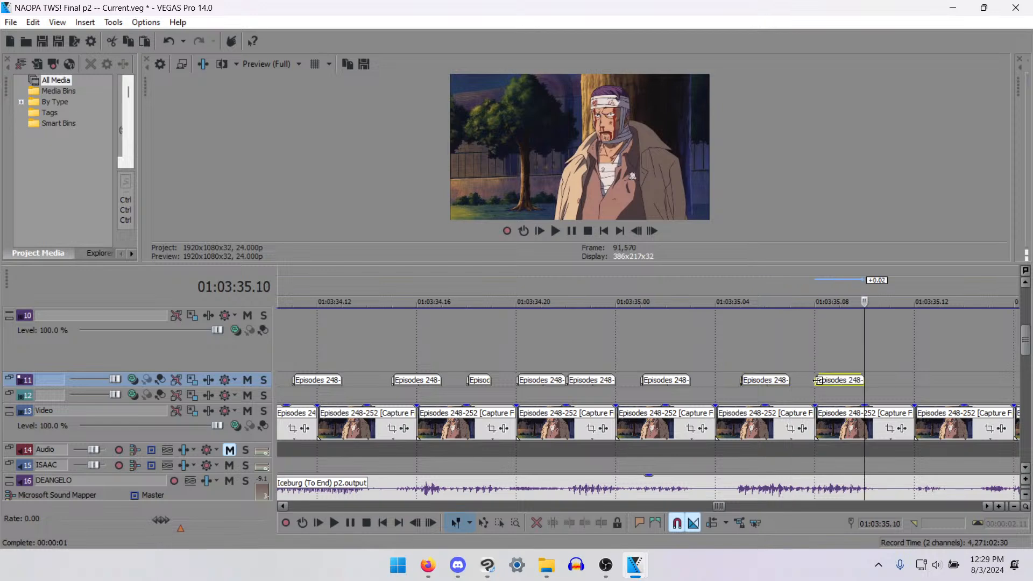
- Play back the phrase from 01:03:35.05 and add a mouth piece on track 11 starting at 01:03:35.11
scroll(732, 440, "down", 2)
left_click(577, 389)
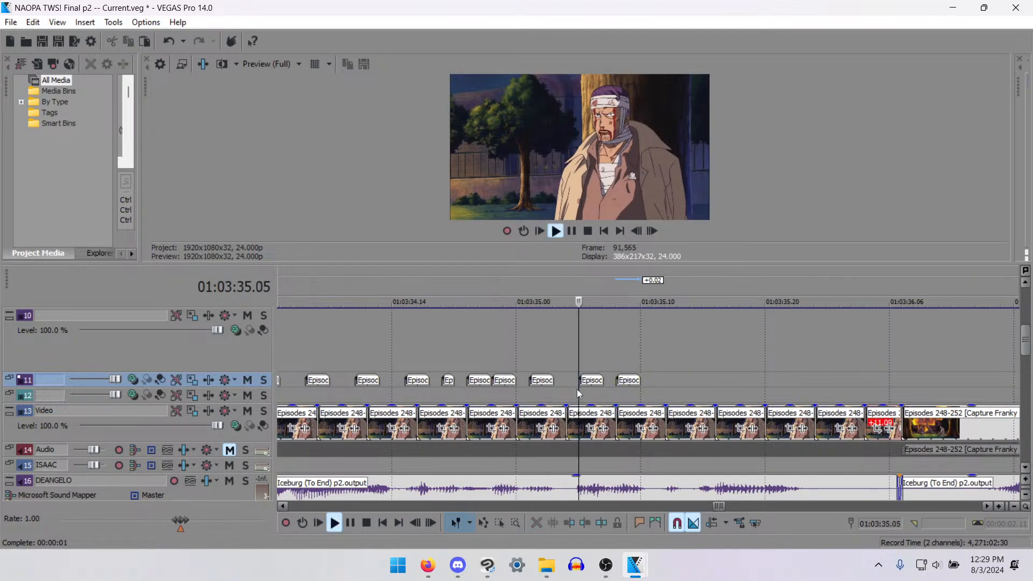
left_click(662, 377)
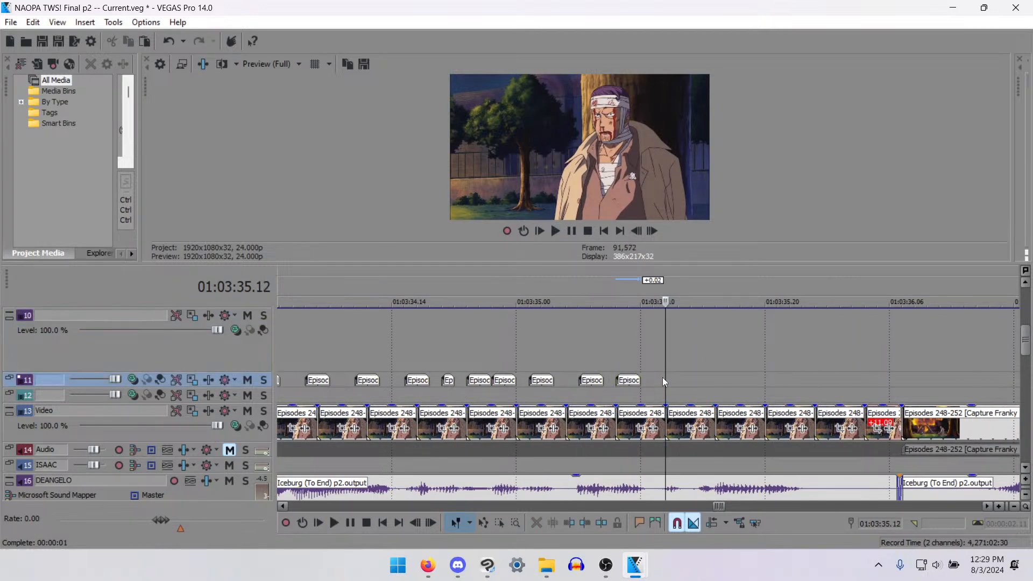
scroll(663, 376, "up", 3)
key("ctrl+v")
left_click_drag(662, 382, 628, 382)
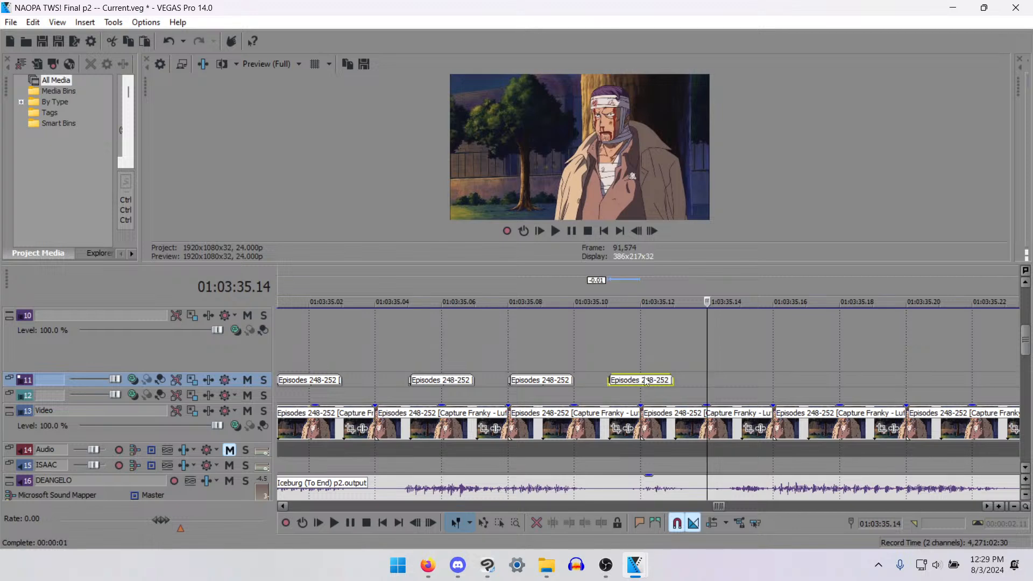
- Add two mouth pieces on track 11 for the end of the line, starting at 01:03:35.15 and 01:03:35.20
left_click(736, 377)
key("ctrl+v")
scroll(721, 422, "down", 3)
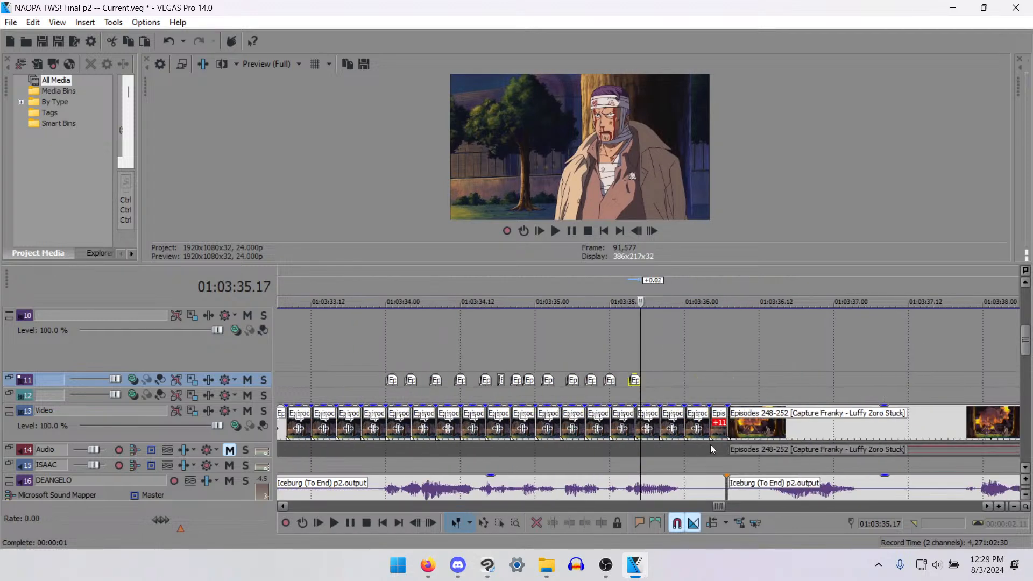
scroll(709, 442, "up", 1)
left_click(670, 385)
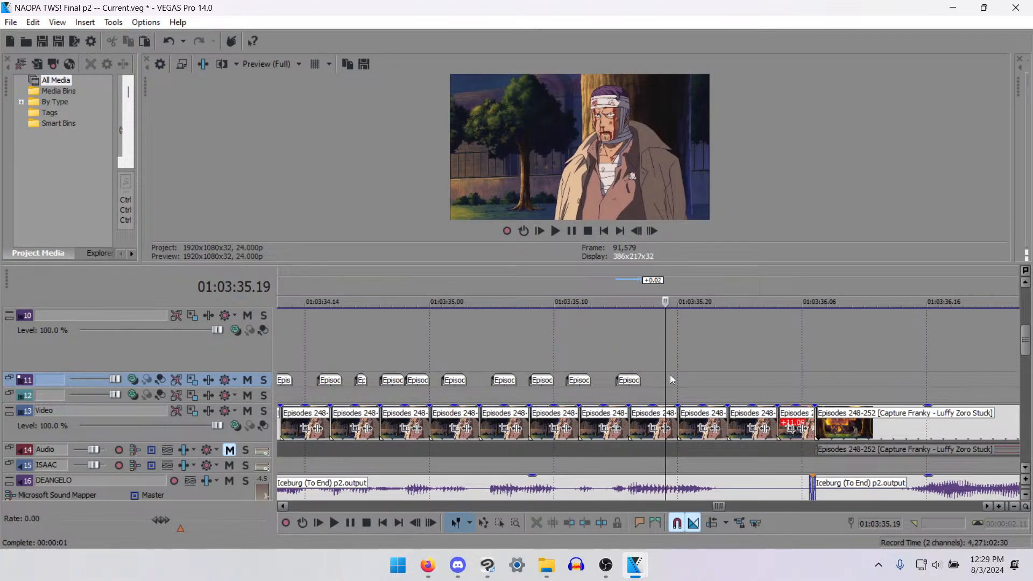
key("ctrl+v")
scroll(669, 375, "up", 2)
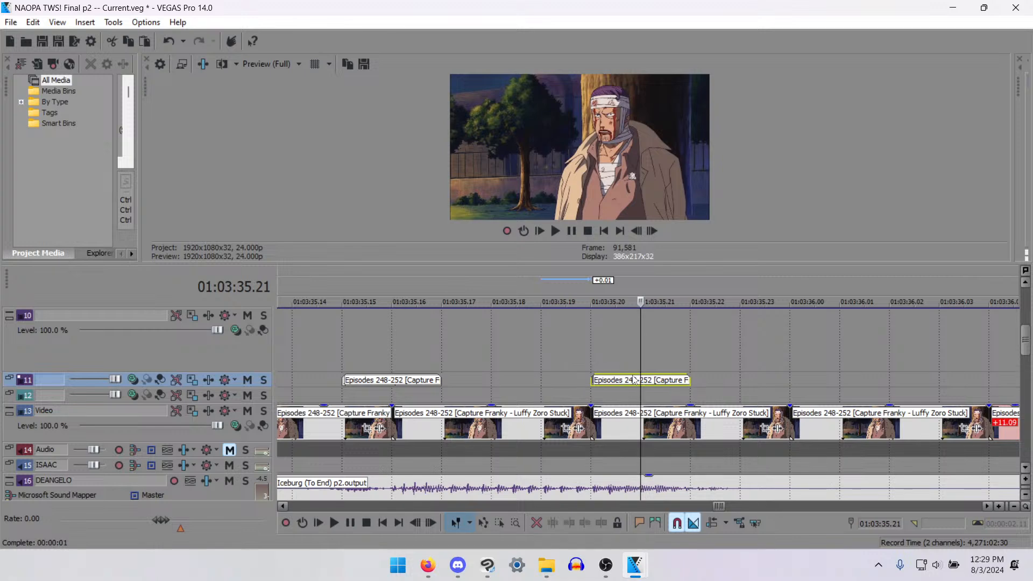
scroll(581, 412, "down", 2)
- Shift the last two mouth pieces on track 11 to start at 01:03:35.16 and 01:03:35.18
left_click(521, 392)
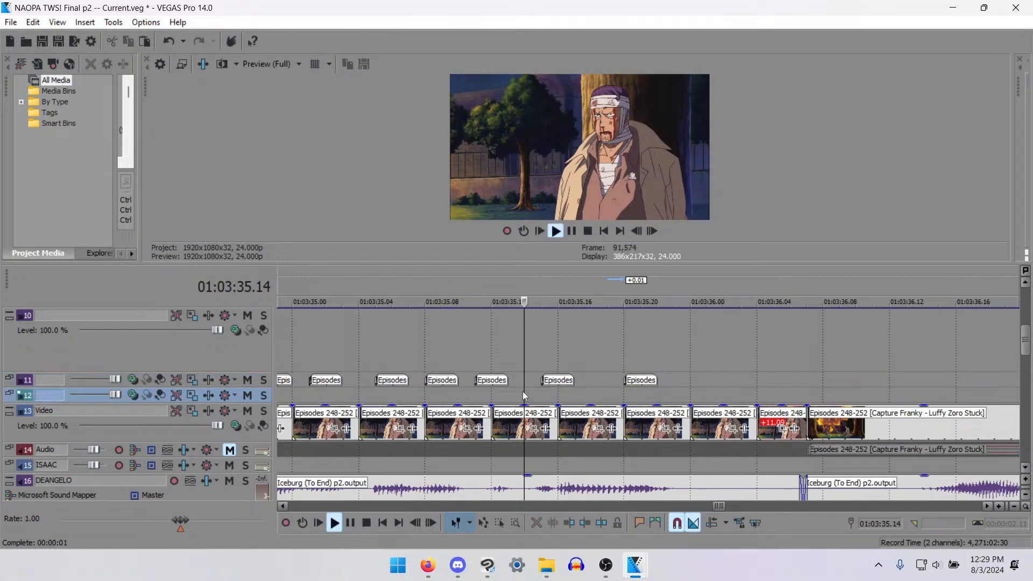
left_click_drag(556, 382, 605, 373)
left_click(620, 385)
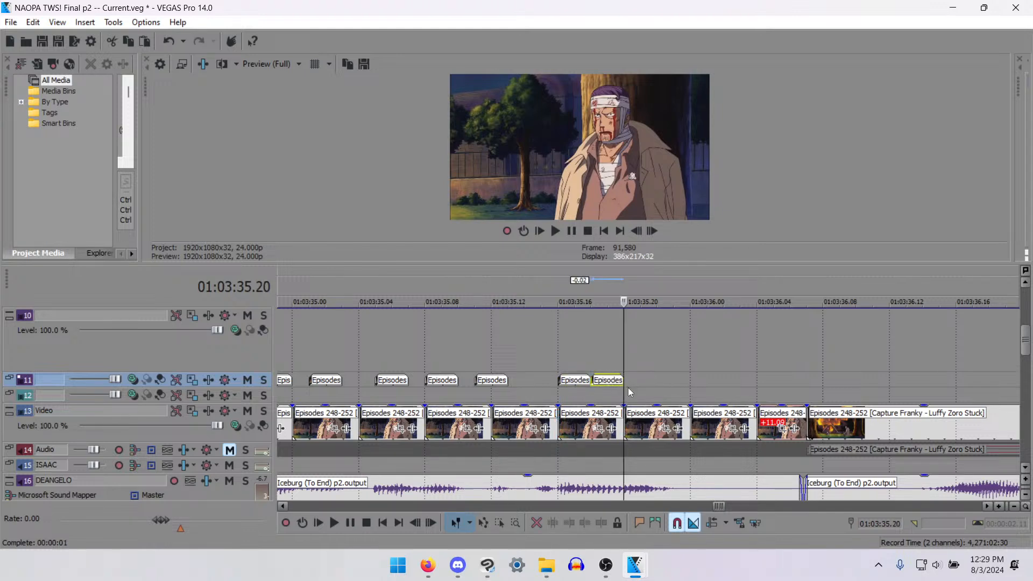
- Paste a closing mouth piece on track 11 at 01:03:35.20 and save the project
key("ctrl+v")
scroll(576, 411, "down", 5)
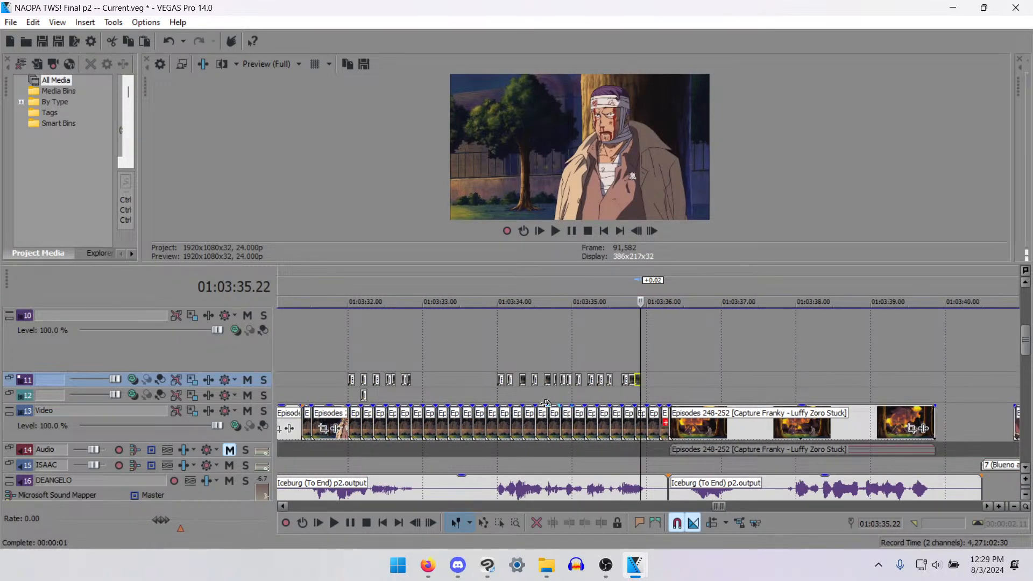
key("ctrl+s")
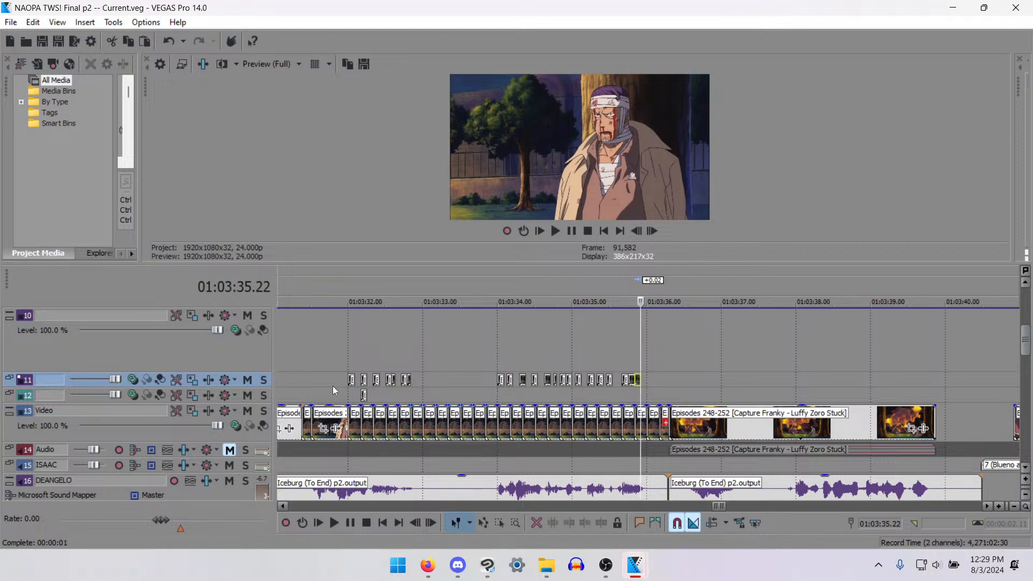
- Delete the mouth piece on track 12 at 01:03:32.04
left_click(346, 394)
scroll(557, 398, "up", 8)
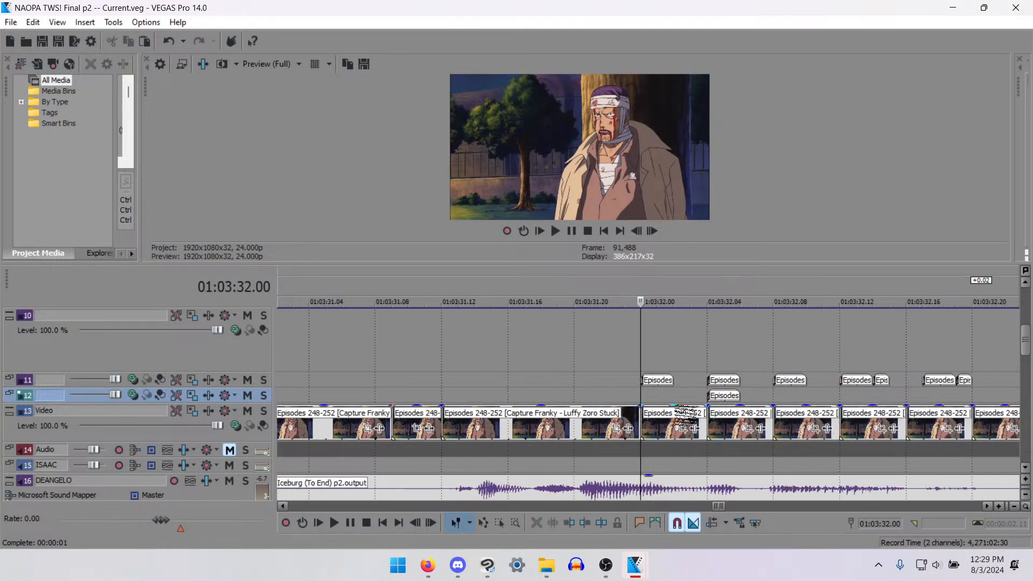
left_click(710, 396)
key("Delete")
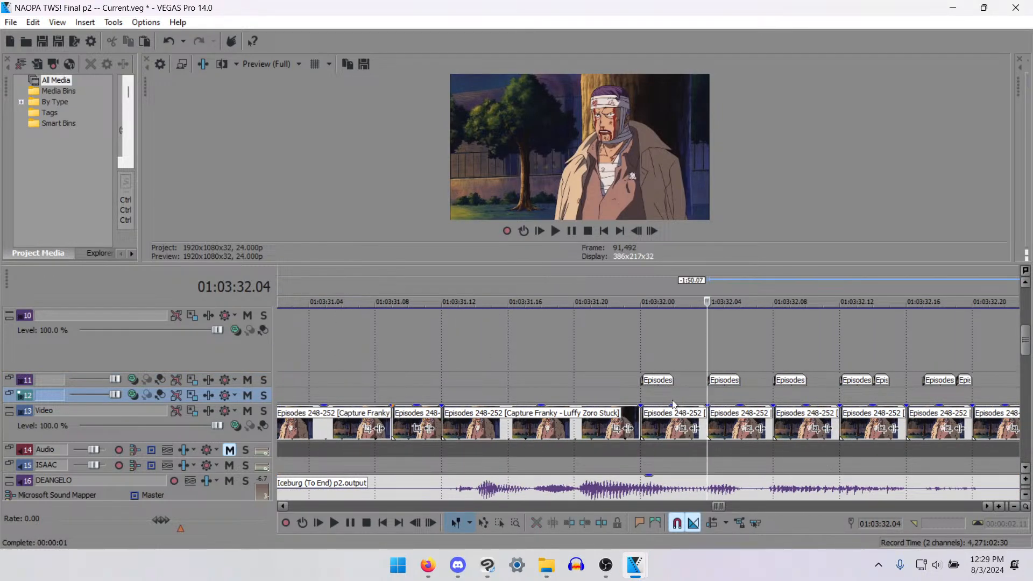
- Play back the audio around 01:03:32.00 and paste two consecutive mouth pieces on track 12, at 01:03:32.00 and 01:03:32.02
left_click(671, 399)
key("space")
key("space")
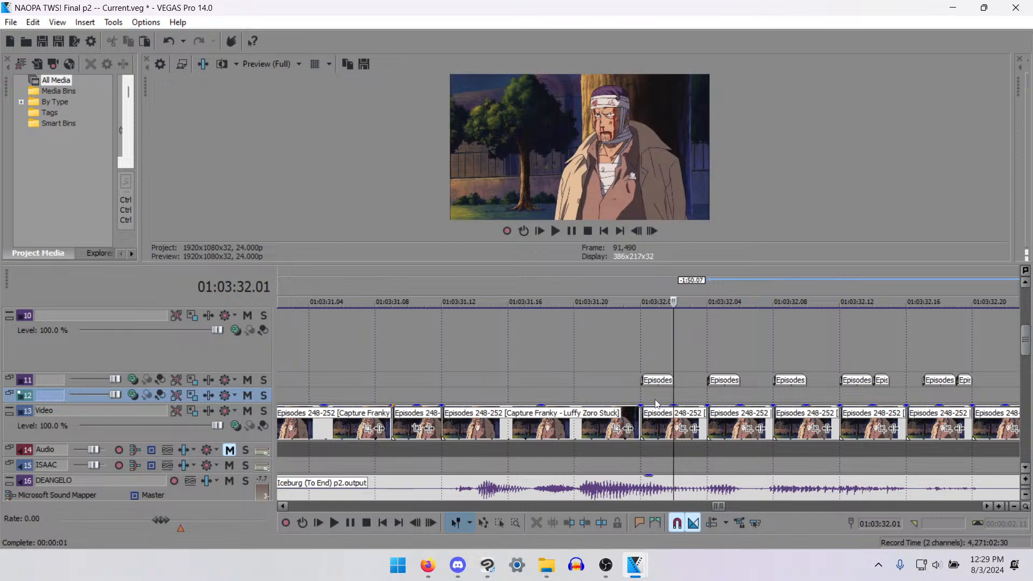
left_click(617, 392)
key("space")
key("space")
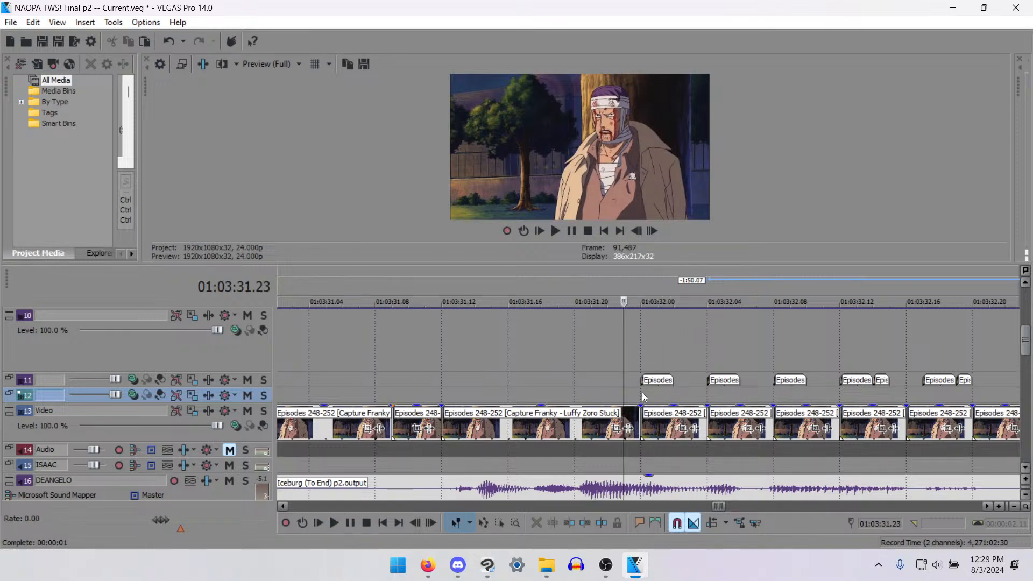
left_click(644, 397)
key("ctrl+v")
key("ctrl+v")
- Trim the second mouth piece on track 12 to end at 01:03:32.03
left_click(688, 398)
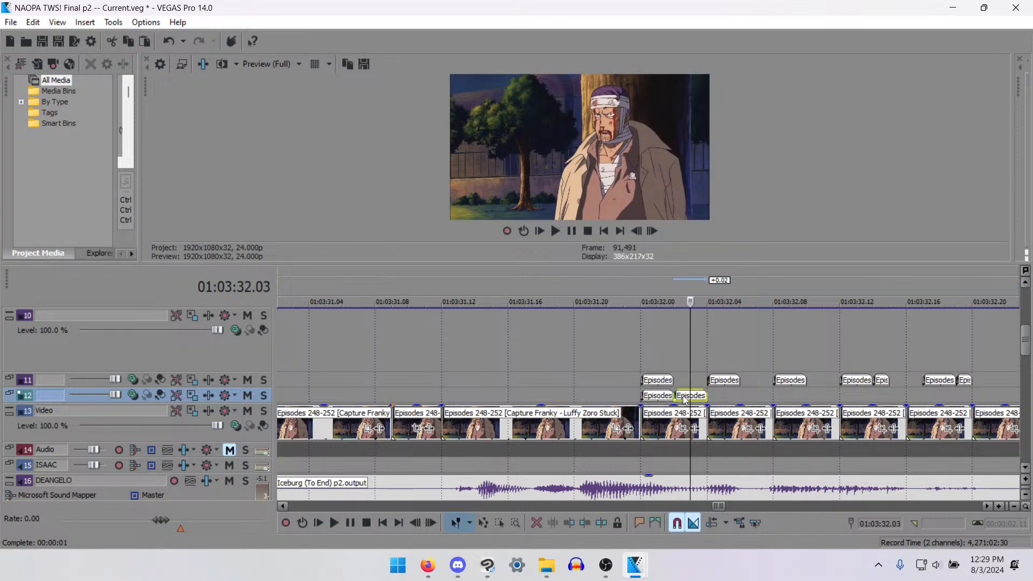
key("s")
key("Delete")
- Delete the mouth piece on track 11 at 01:03:32.00 and check the frames around the cut
left_click(656, 383)
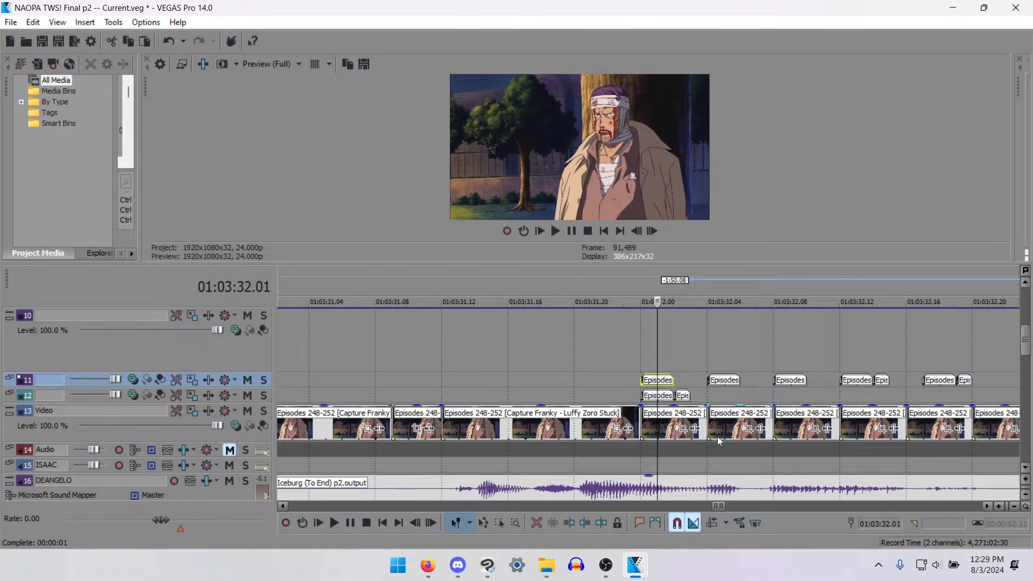
key("Delete")
left_click(628, 376)
key("Left")
key("Right")
key("Right")
key("Right")
key("Right")
key("Right")
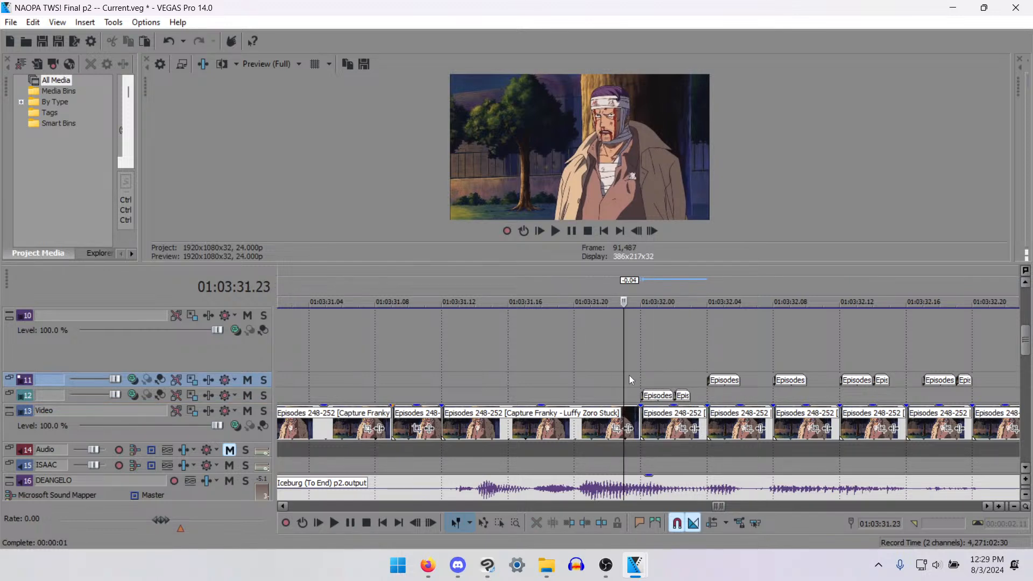
- Play back the line from 01:03:31.17 and undo the last mouth piece deletion on track 11
left_click(529, 382)
key("space")
key("space")
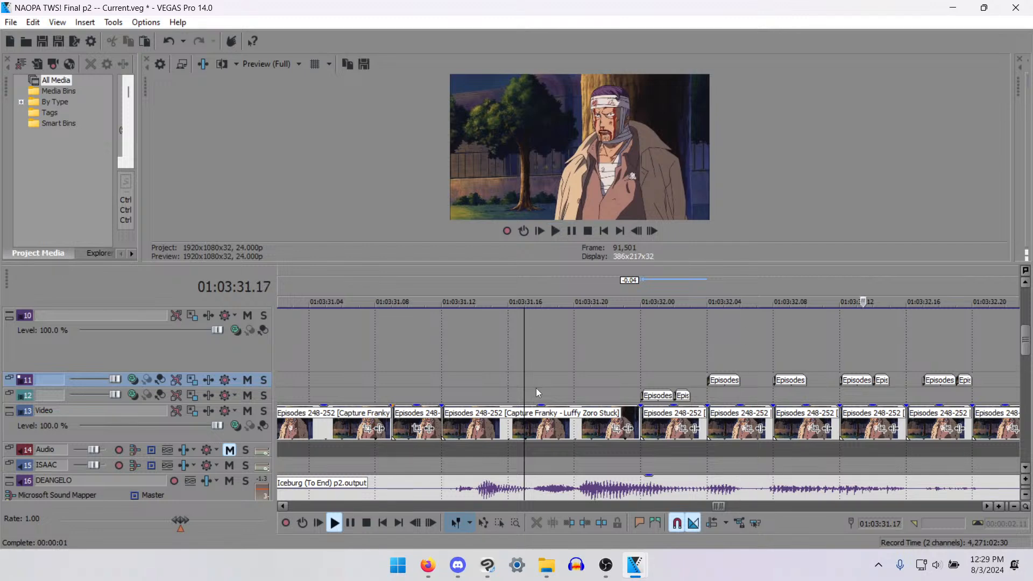
key("space")
key("space")
key("ctrl+z")
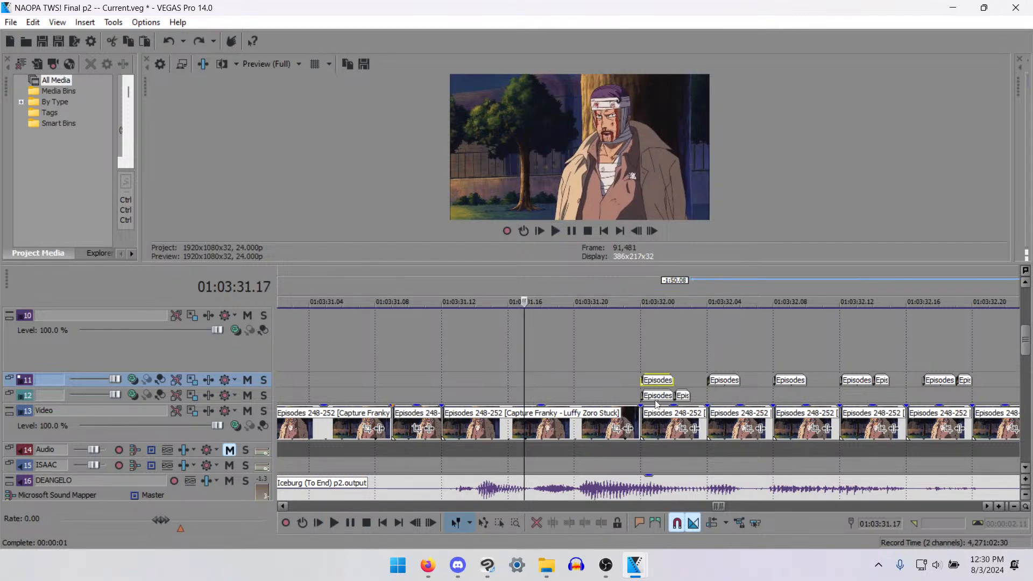
- Play and step through the shot before 01:03:32.00 to compare the man's mouth movement with the dialogue
key("space")
key("space")
left_click(480, 385)
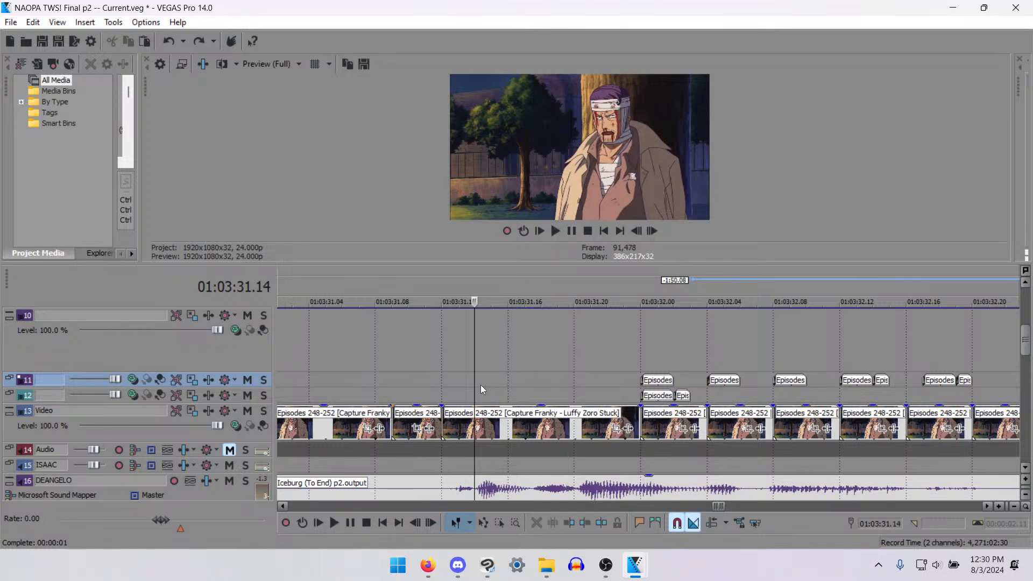
left_click(423, 382)
key("space")
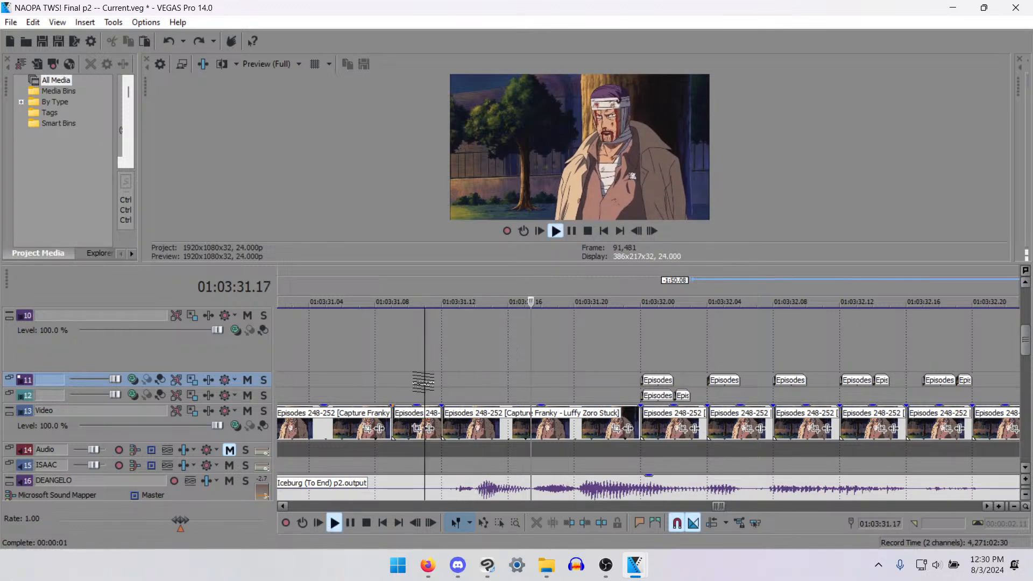
key("space")
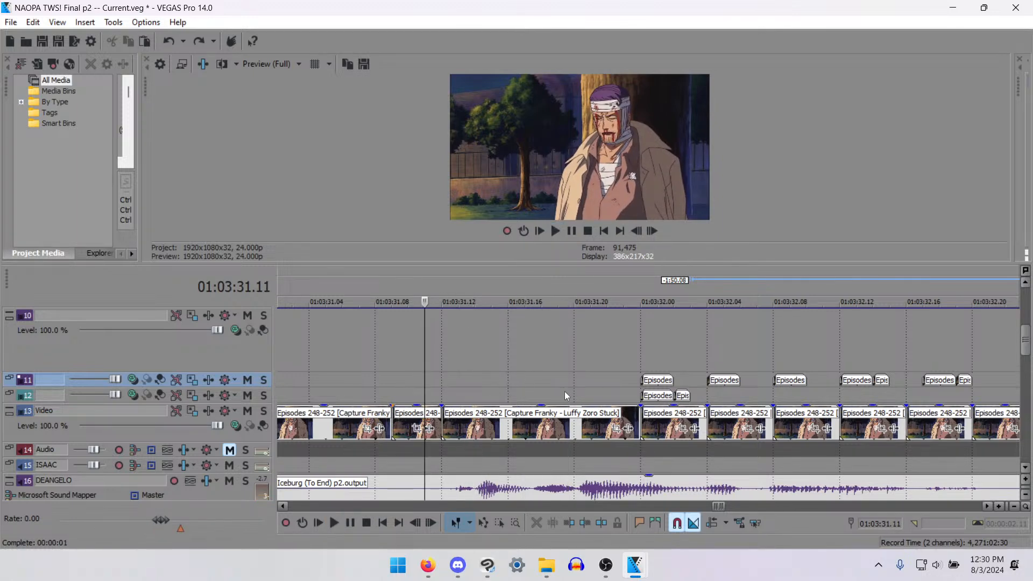
key("space")
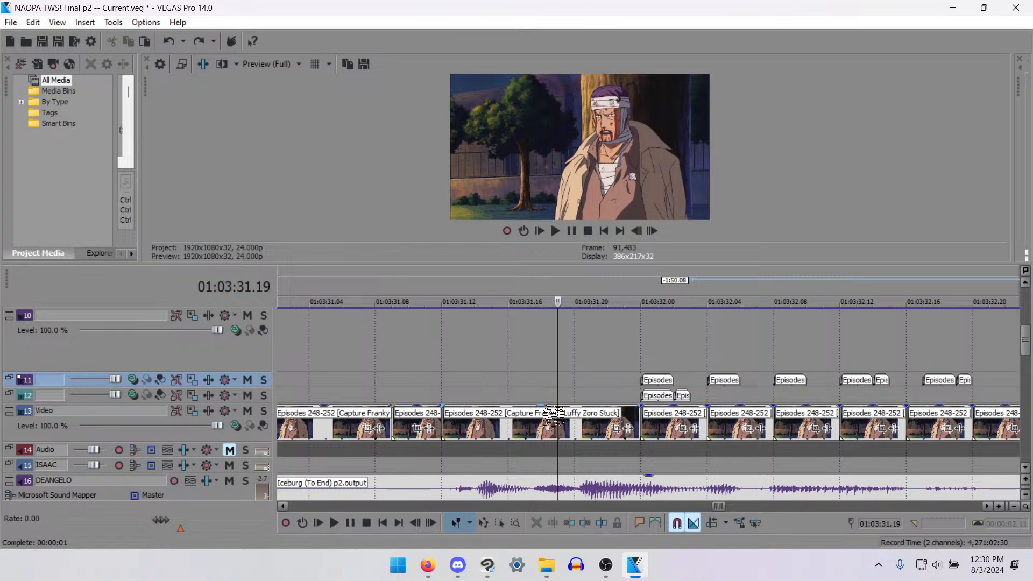
left_click(525, 420)
key("Right")
key("Left")
key("Left")
key("Left")
key("Left")
key("Left")
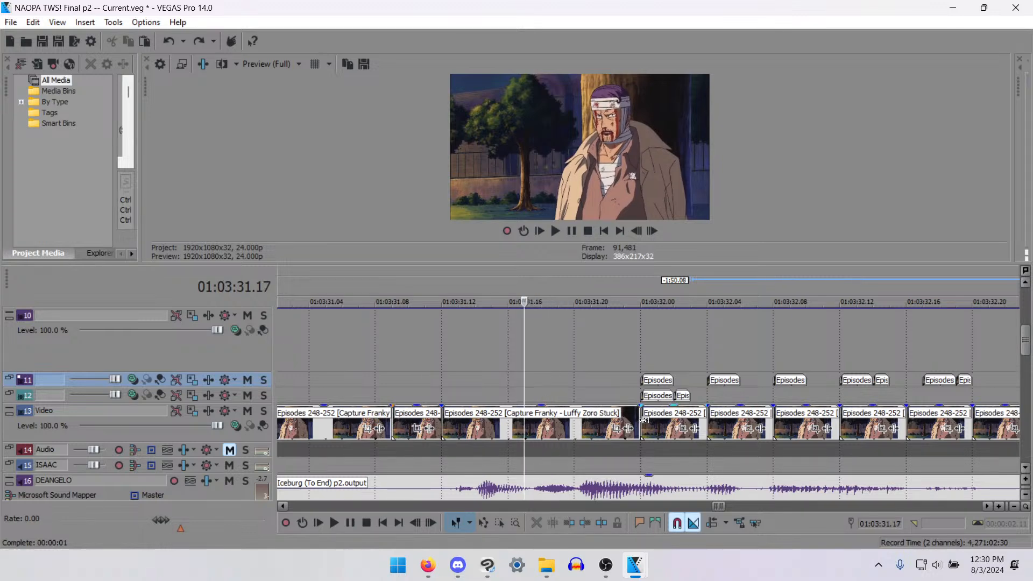
key("Left")
key("Left")
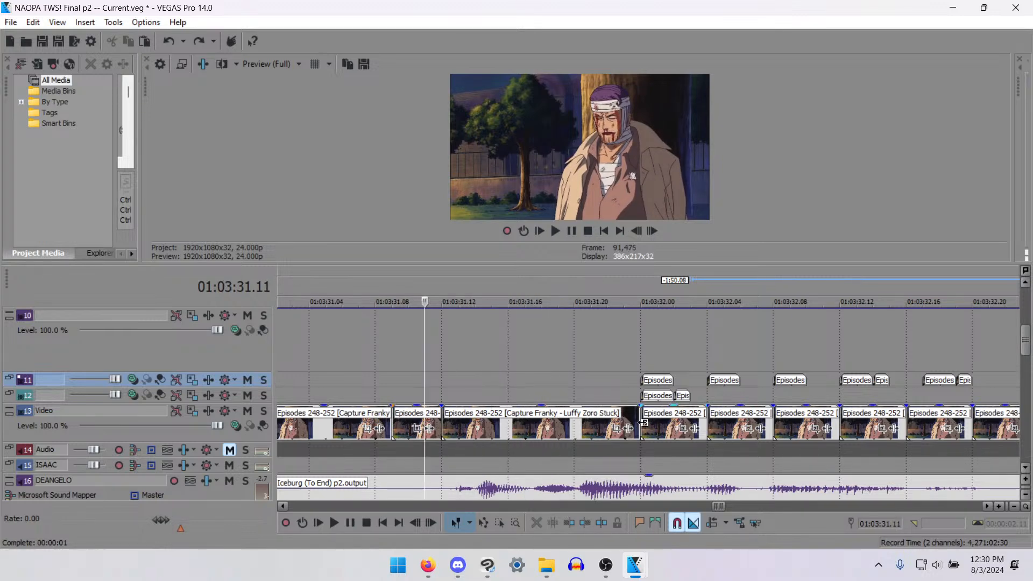
- Copy the Video track clip that starts at 01:03:32.00 and paste it on track 11 at 01:03:31.17
left_click(678, 397)
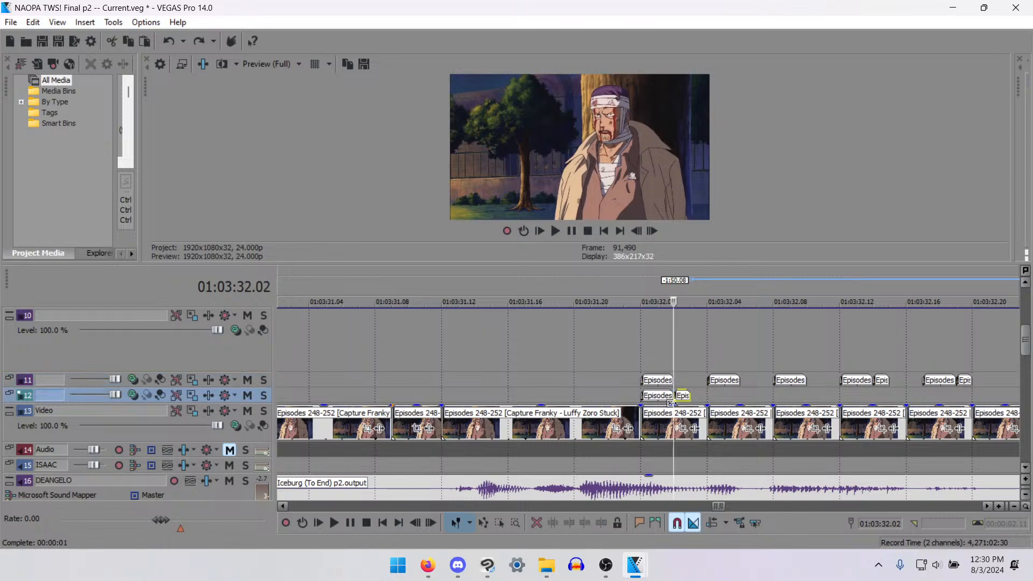
scroll(675, 408, "up", 1)
key("Right")
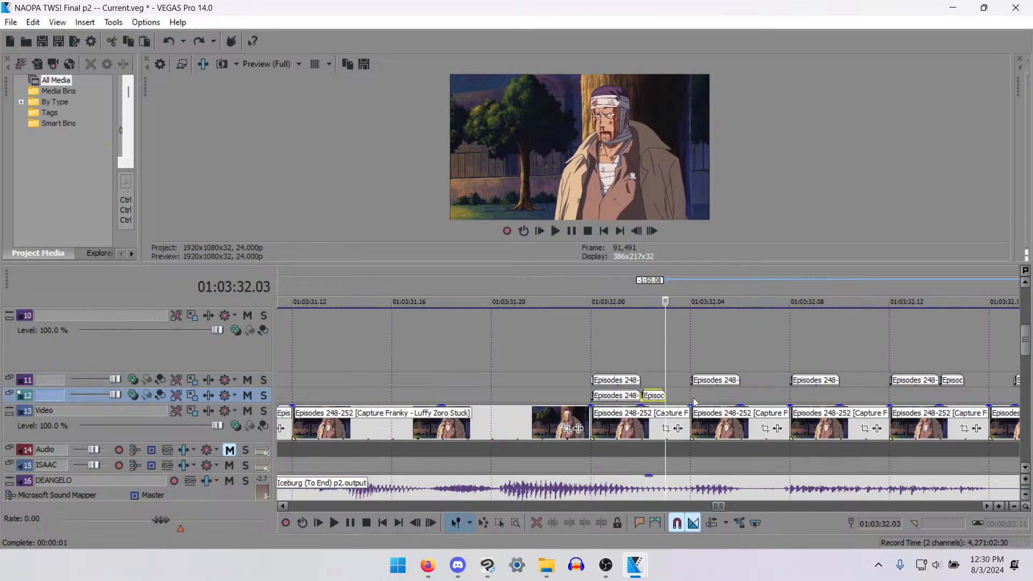
left_click(667, 416)
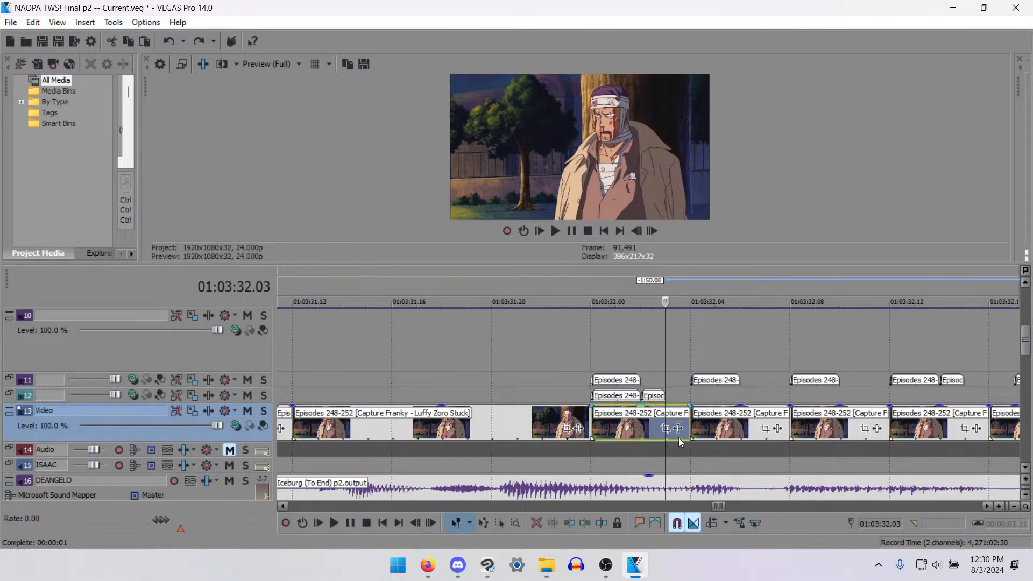
left_click(418, 380)
key("ctrl+v")
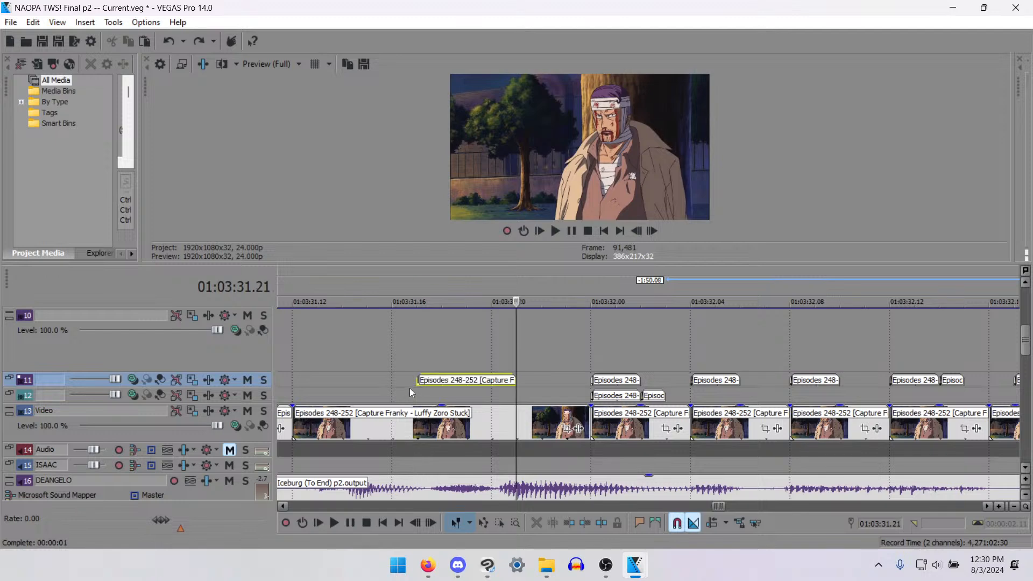
key("Left")
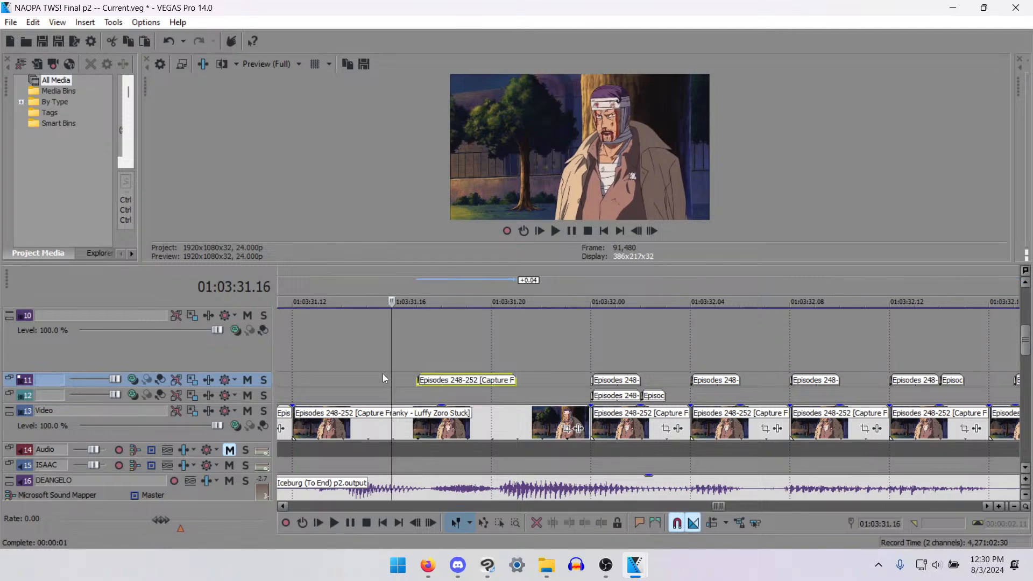
- Enlarge the preview and track 11, and enable the pan/crop mask on the track 11 clip at 01:03:31.17
key("Right")
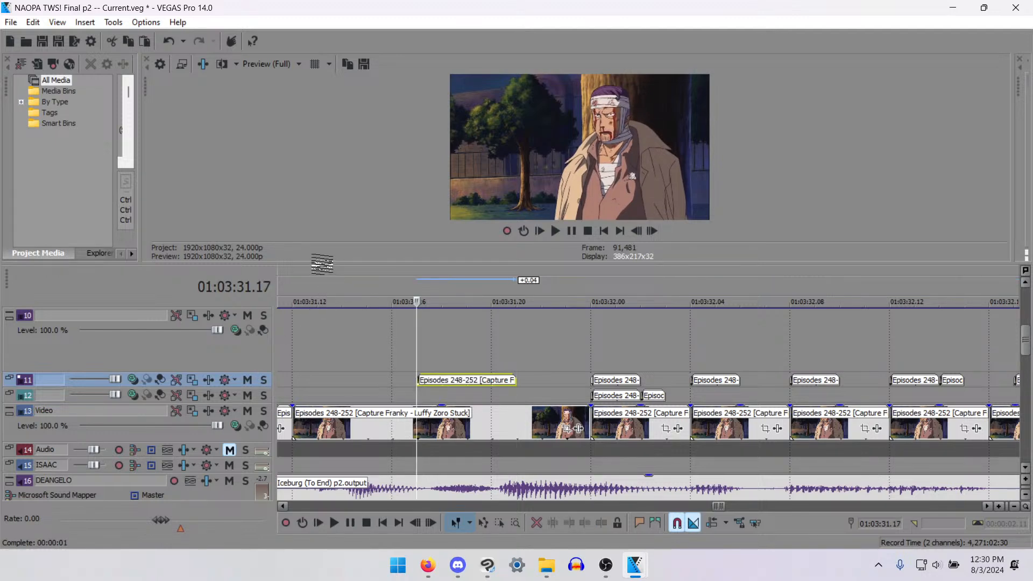
left_click_drag(334, 265, 345, 308)
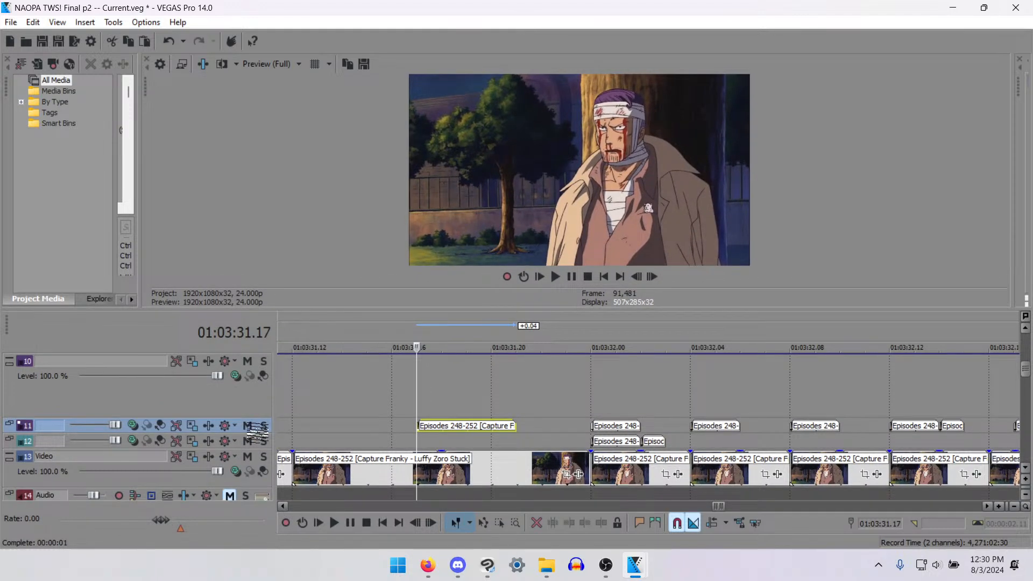
left_click_drag(259, 433, 261, 484)
left_click(490, 474)
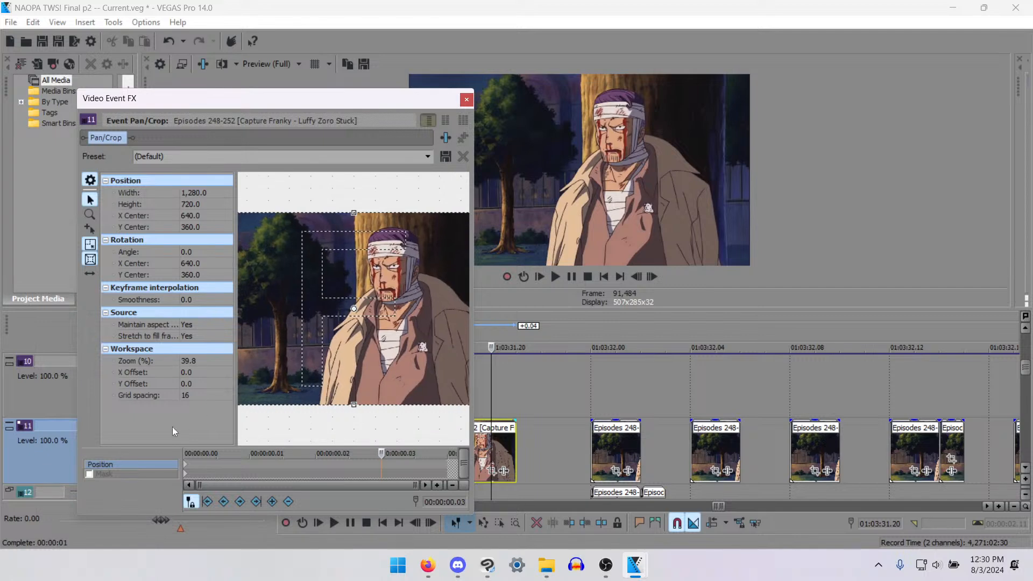
left_click(89, 474)
left_click(184, 473)
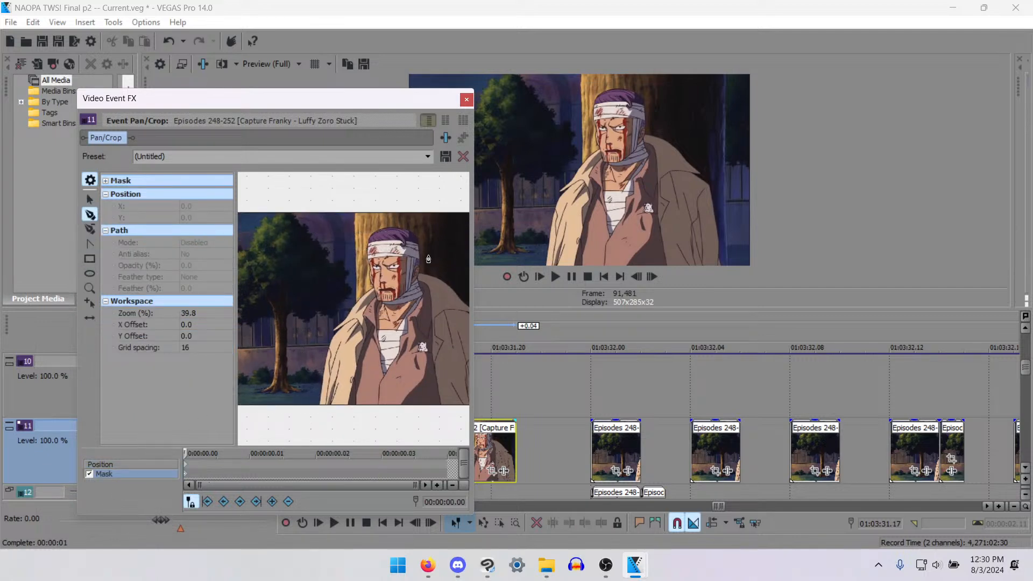
- Draw a closed mask path tightly around the bandaged man's mouth on the clip's first frame
scroll(378, 304, "up", 6)
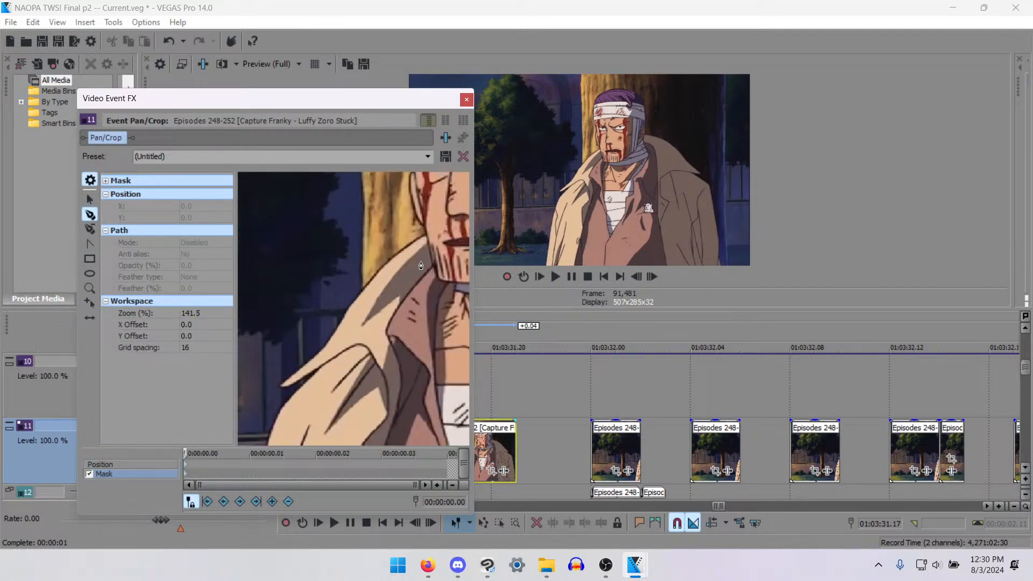
left_click_drag(412, 263, 343, 306)
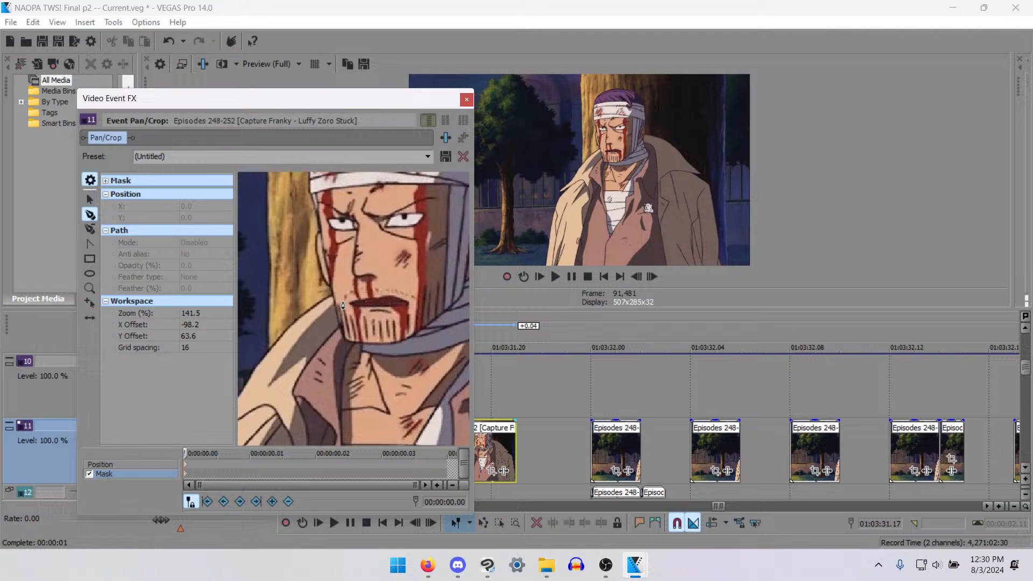
left_click(334, 304)
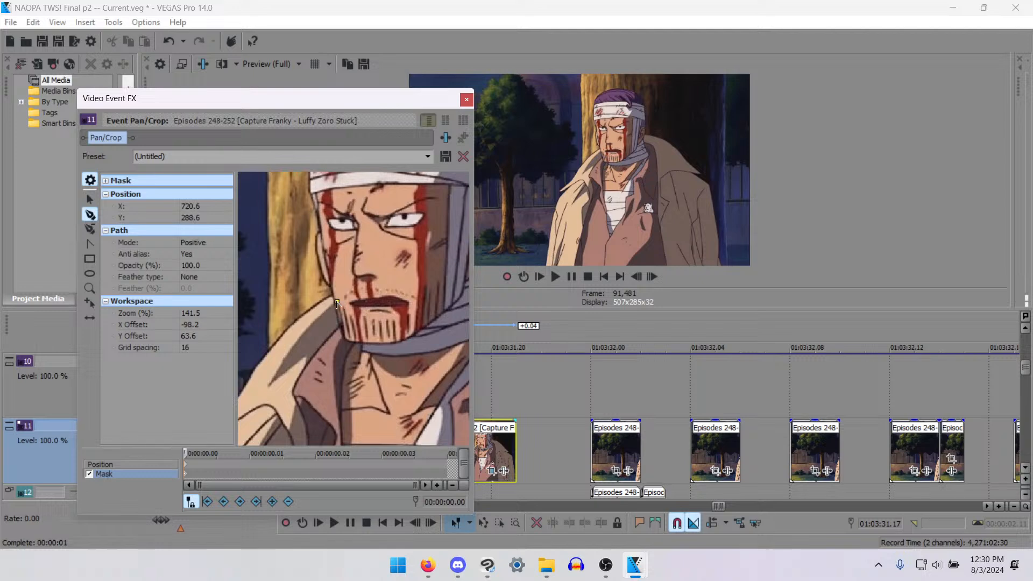
left_click(409, 293)
left_click(349, 316)
left_click(338, 309)
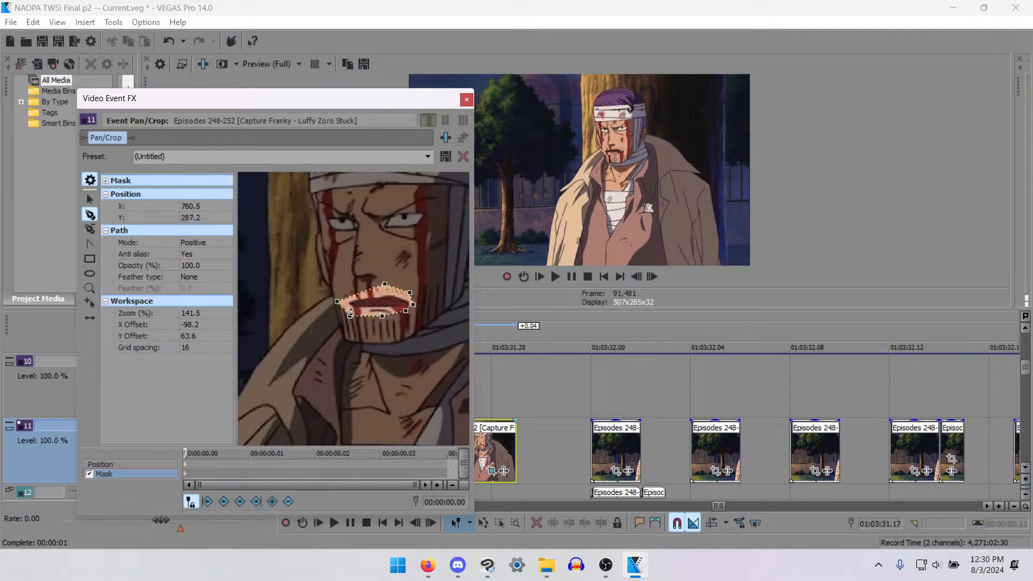
- Feather the mouth mask on both sides by 1.0%
left_click(185, 276)
left_click(189, 302)
left_click(176, 289)
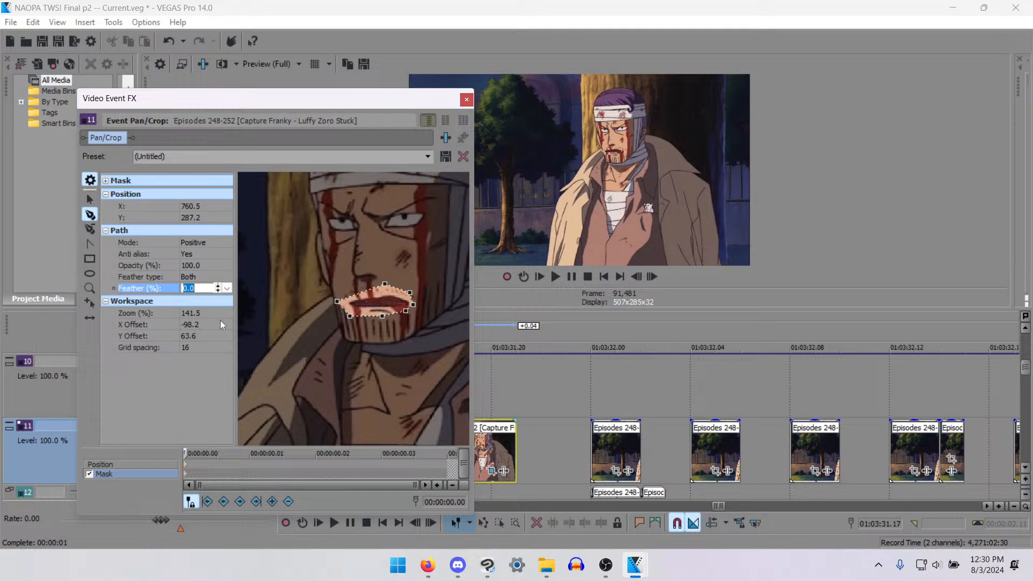
key("Right")
type("5")
key("Return")
key("Down")
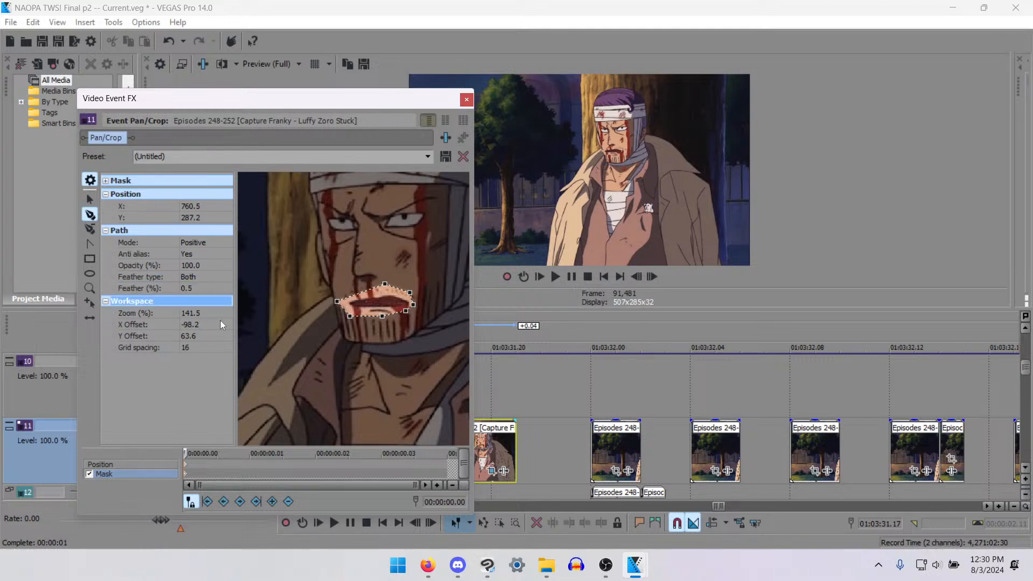
key("Up")
type("`")
key("Return")
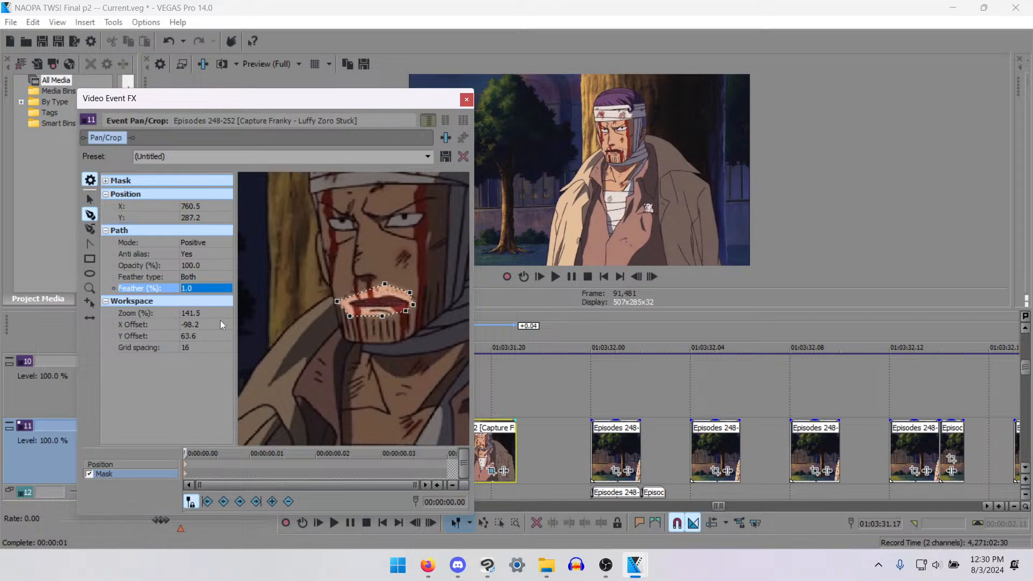
- Shift the masked mouth clip's pan/crop frame horizontally to an X center of 630.8 to align it with the face, and close the effect window
scroll(730, 411, "up", 8)
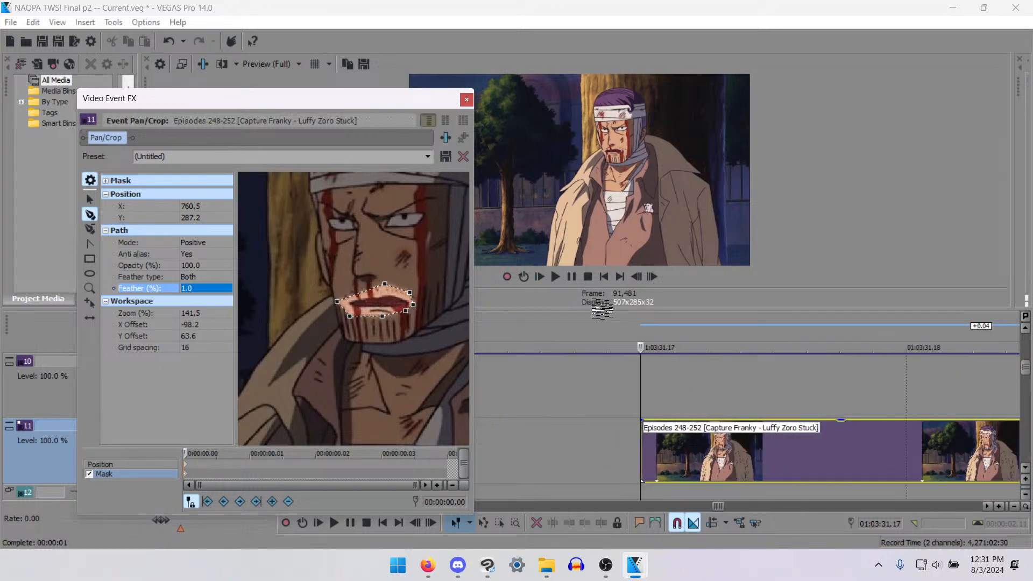
left_click_drag(602, 309, 602, 454)
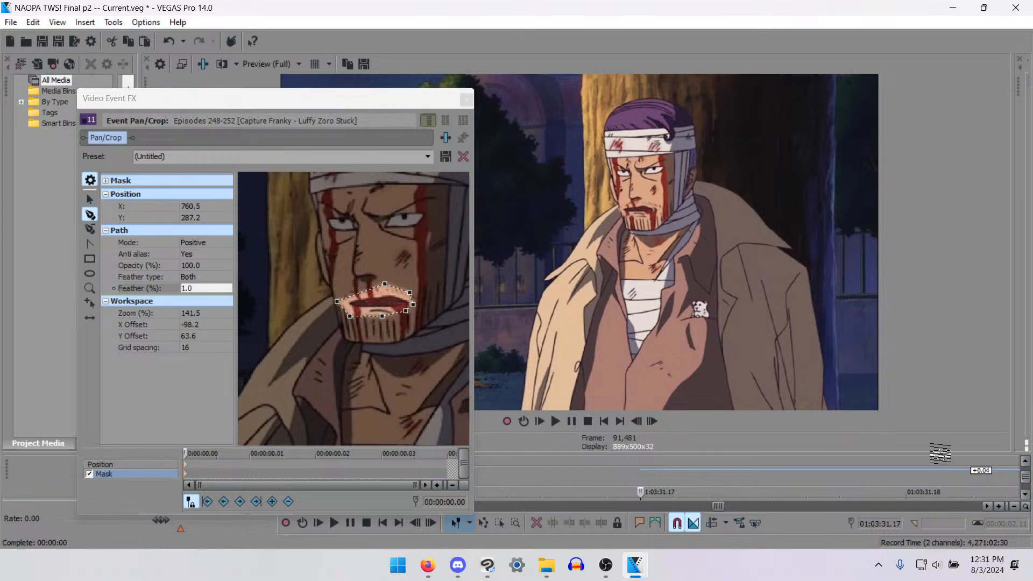
left_click_drag(940, 453, 919, 340)
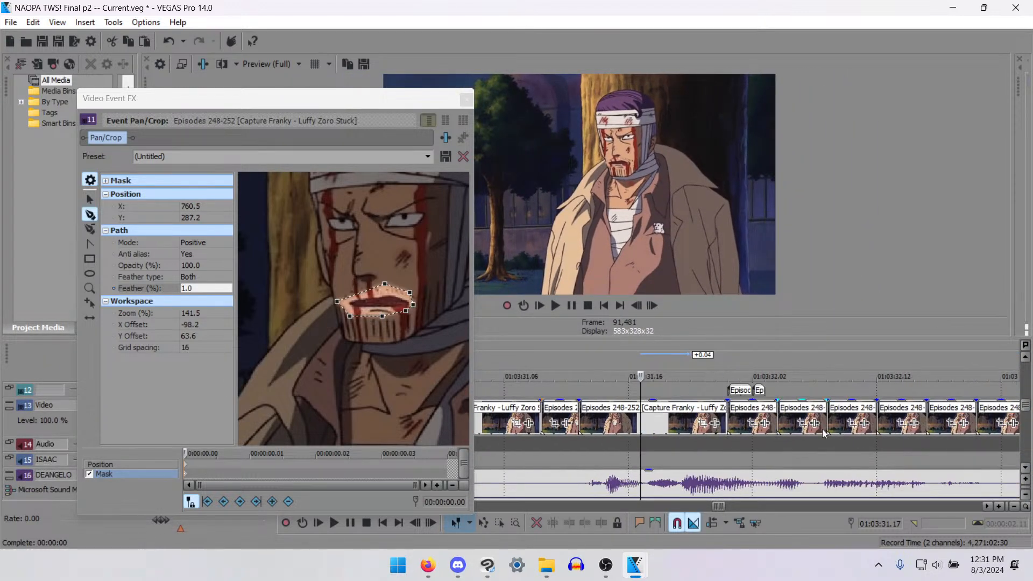
scroll(822, 428, "up", 1)
left_click(1026, 358)
left_click(1025, 358)
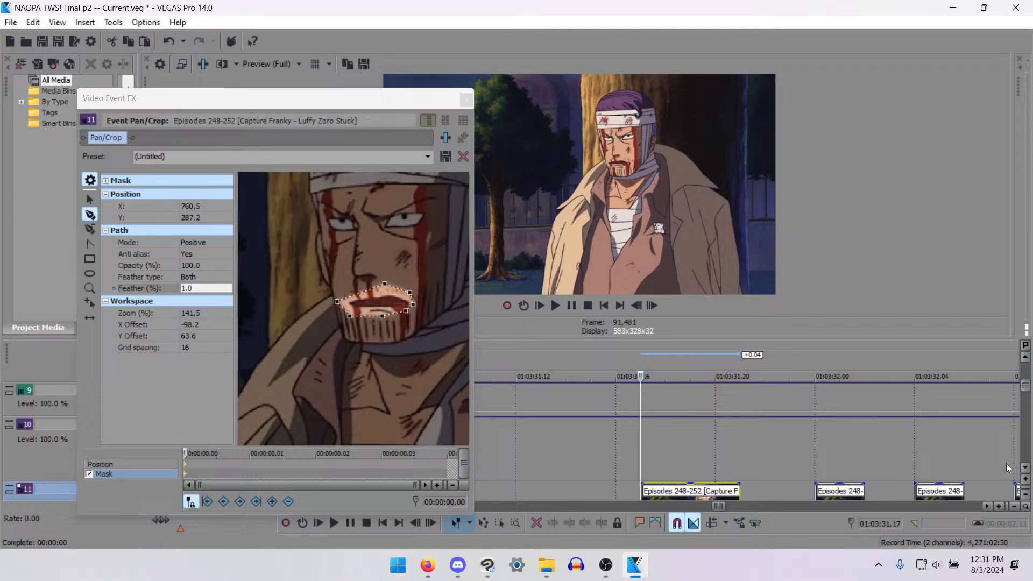
left_click(1025, 467)
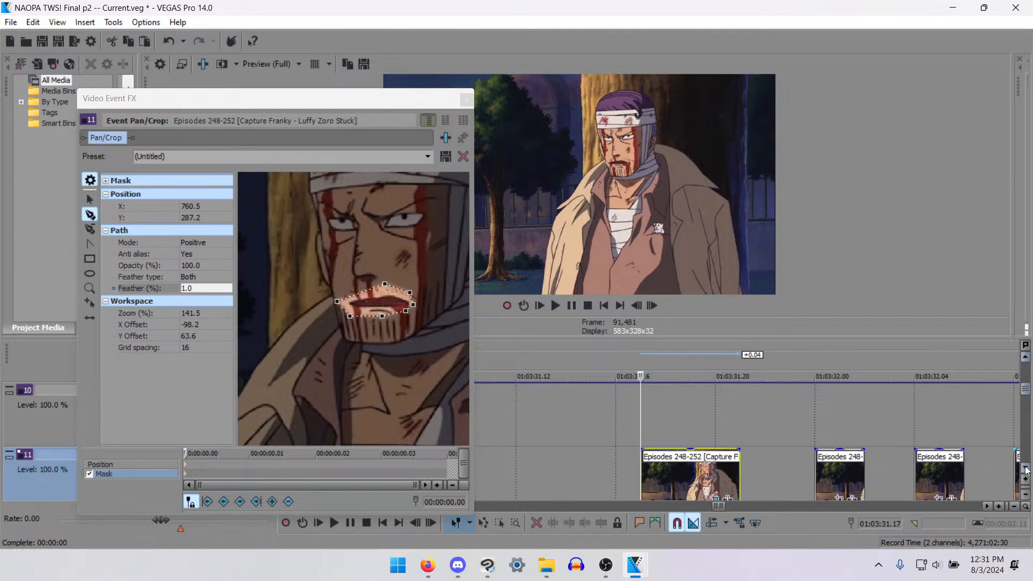
left_click(1025, 467)
left_click(716, 434)
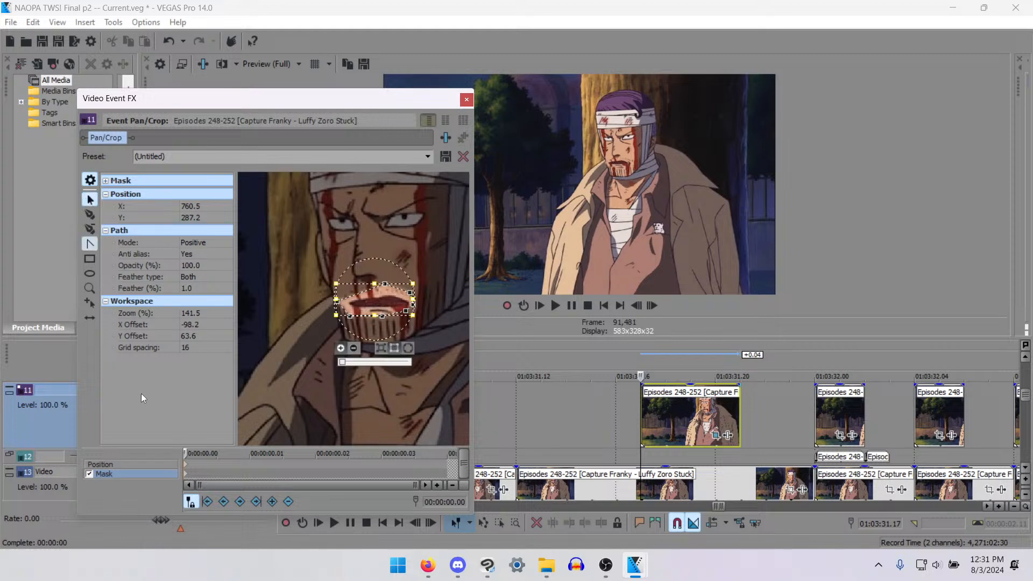
left_click(187, 463)
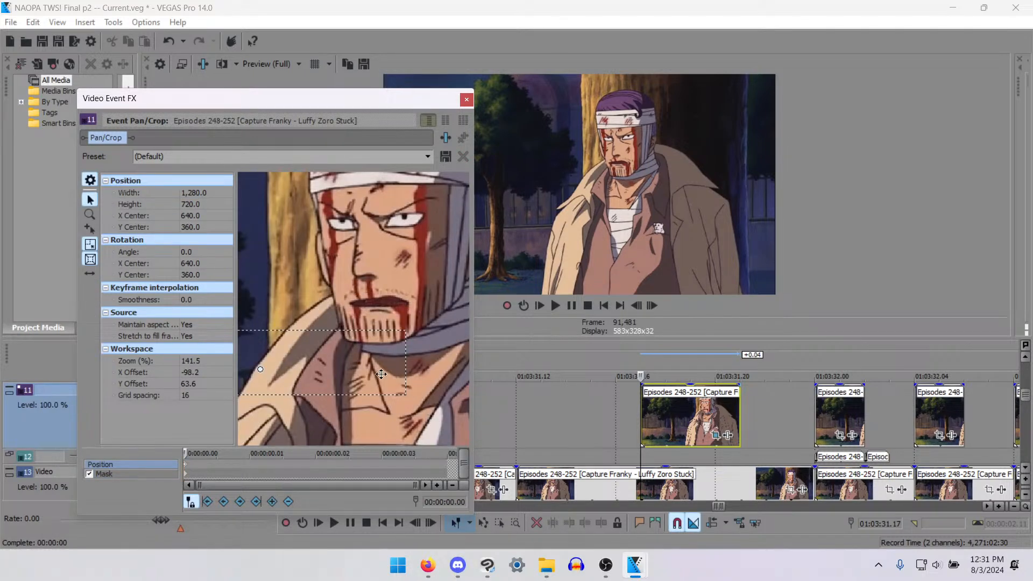
left_click_drag(402, 370, 401, 367)
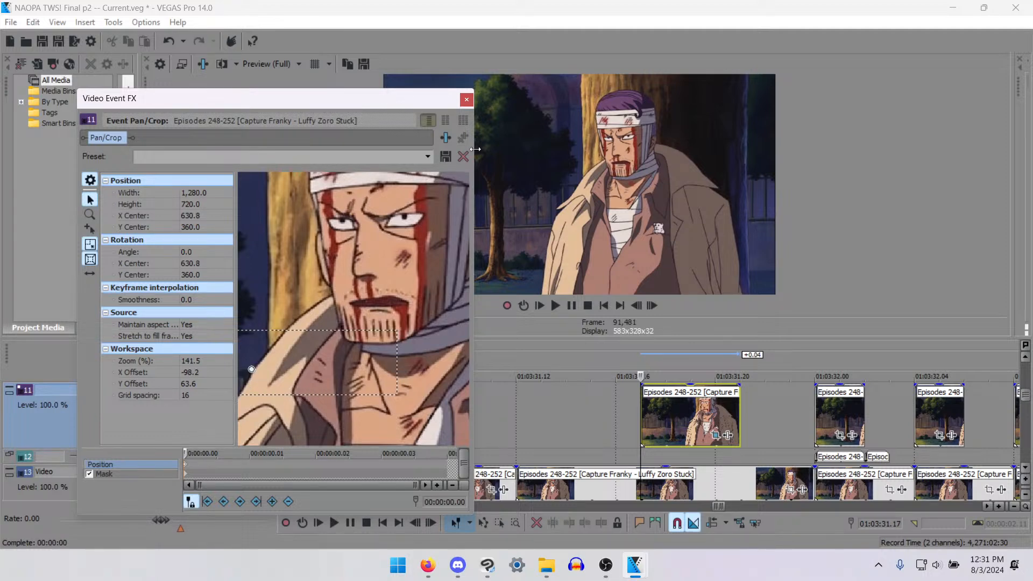
left_click(458, 101)
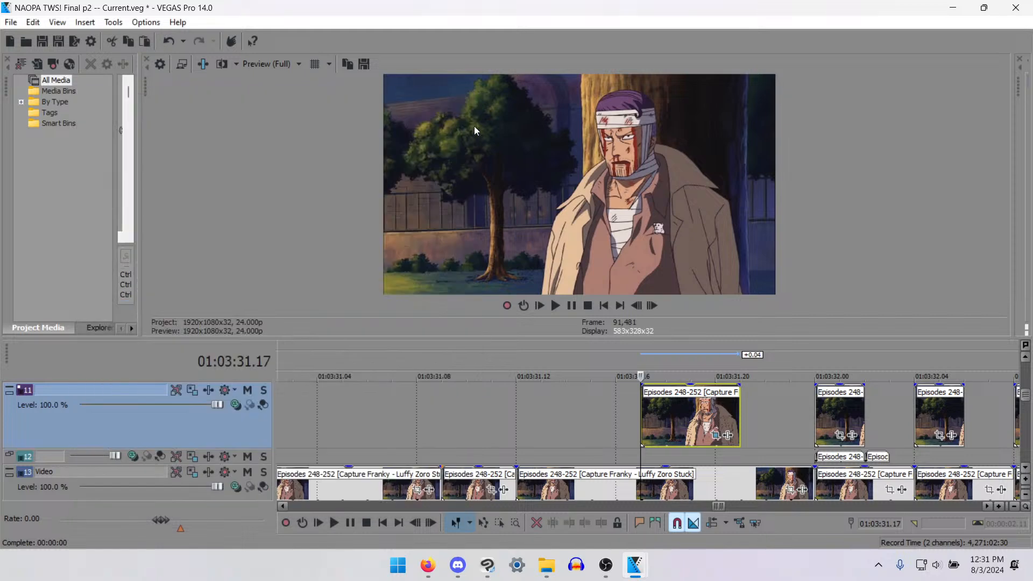
- Step through and play the frames between 01:03:31.11 and 01:03:31.18 to check how the masked mouth blends in
key("Left")
key("Left")
key("Left")
key("Left")
key("Left")
key("Right")
key("Right")
key("Right")
key("Right")
key("Right")
key("Right")
key("Right")
key("Right")
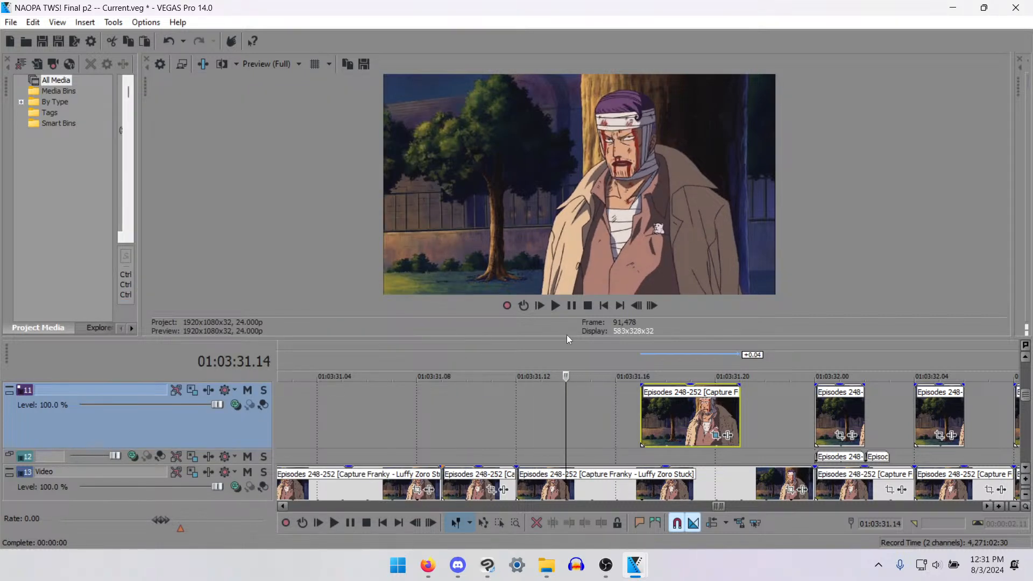
key("Left")
key("Left")
key("Left")
key("Left")
key("Left")
key("Left")
key("Left")
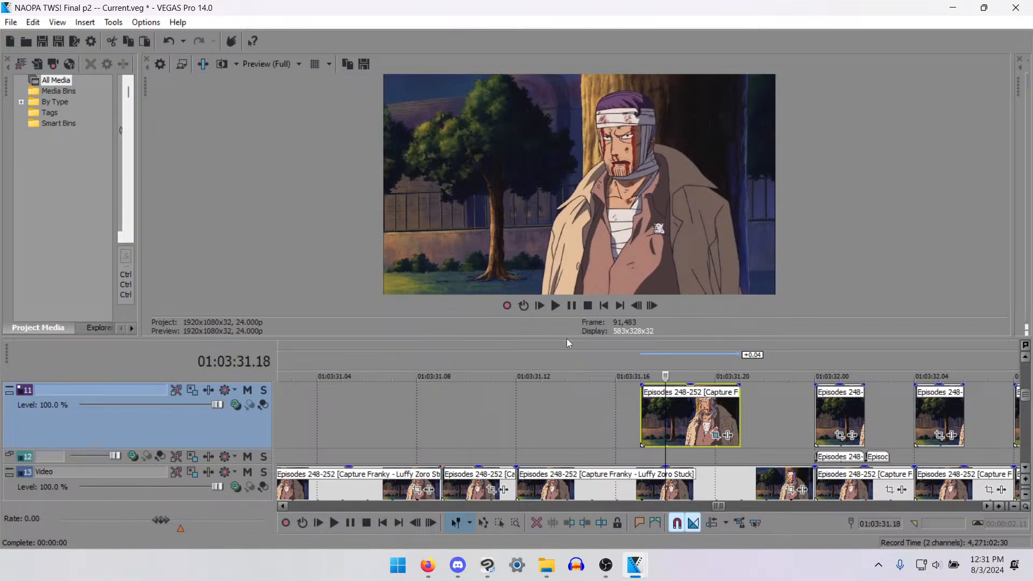
key("Left")
key("Left")
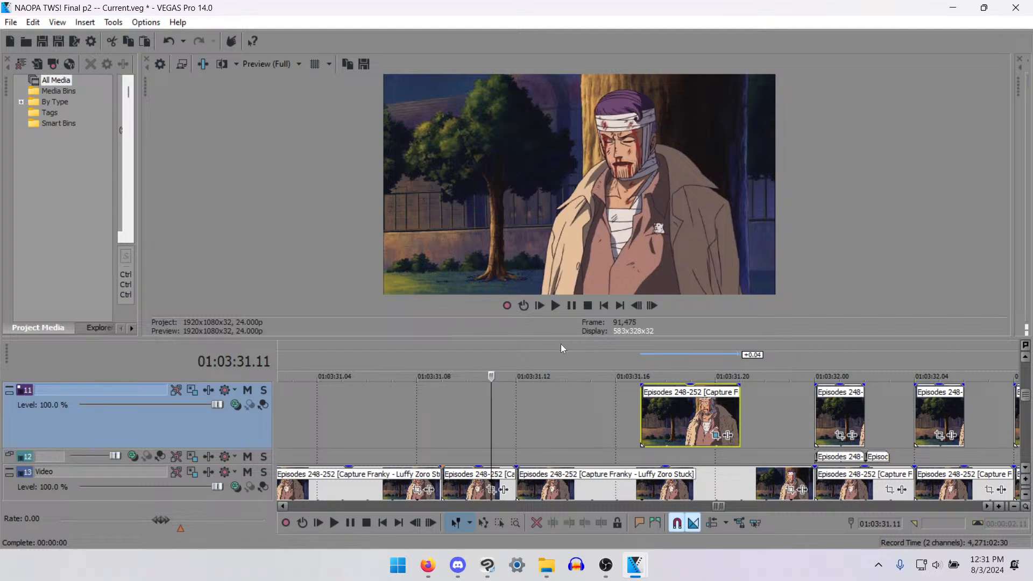
key("space")
key("space")
- Compare the mouth shapes frame by frame before and at the start of the masked piece, from 01:03:31.13 to 01:03:31.17
left_click(639, 403)
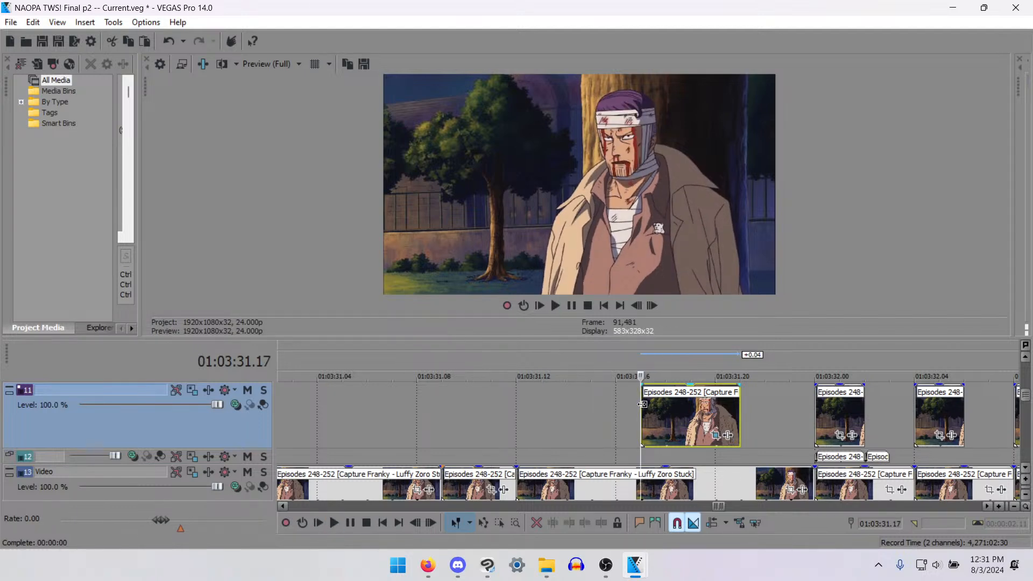
key("Right")
key("Left")
key("Left")
key("Left")
key("Left")
key("Left")
key("Left")
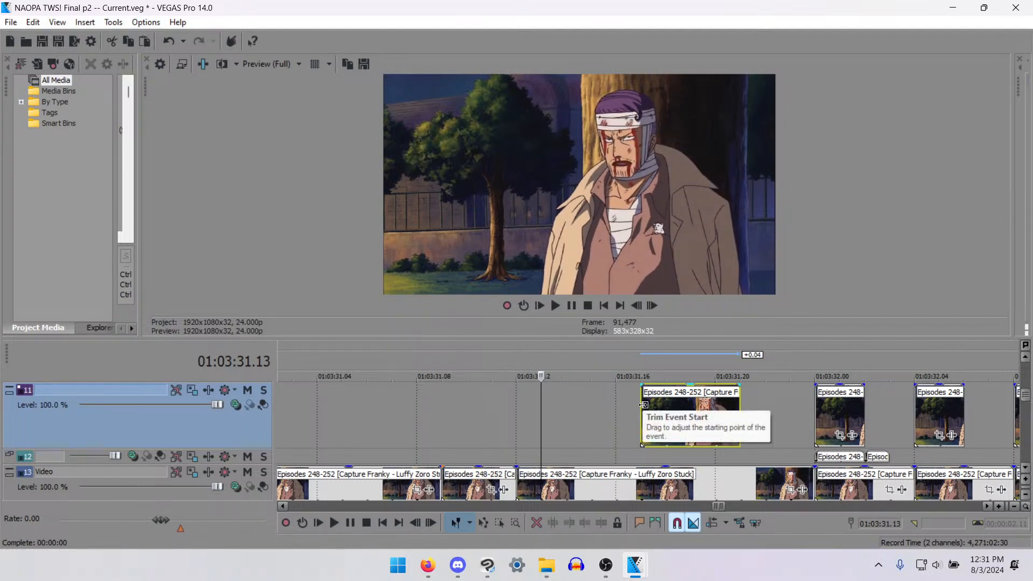
key("Right")
key("Right")
key("Right")
- Move the masked mouth piece on track 11 to start at 01:03:31.16 and cut off everything after 01:03:31.18
key("Right")
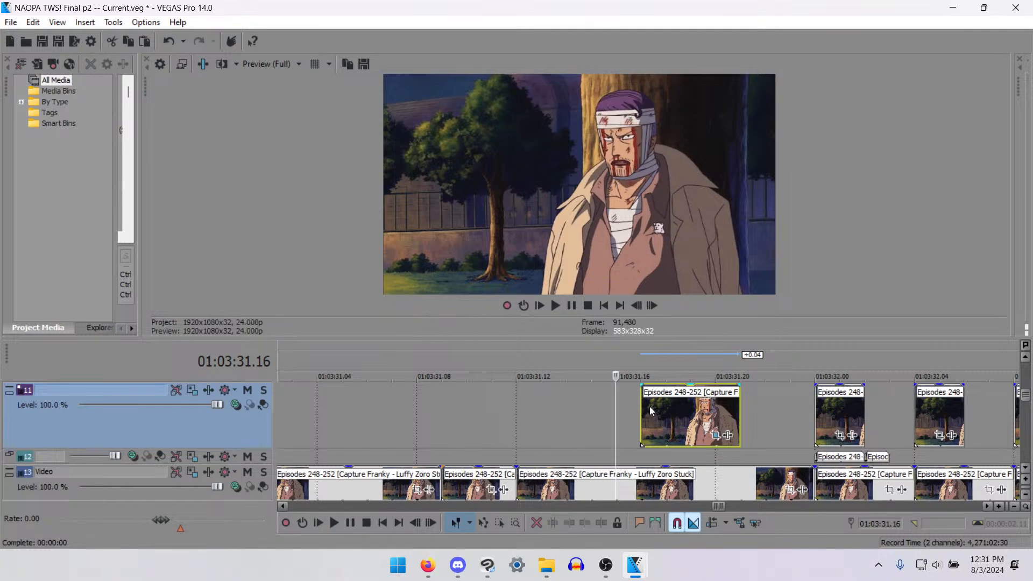
left_click_drag(650, 407, 637, 409)
key("Right")
key("Right")
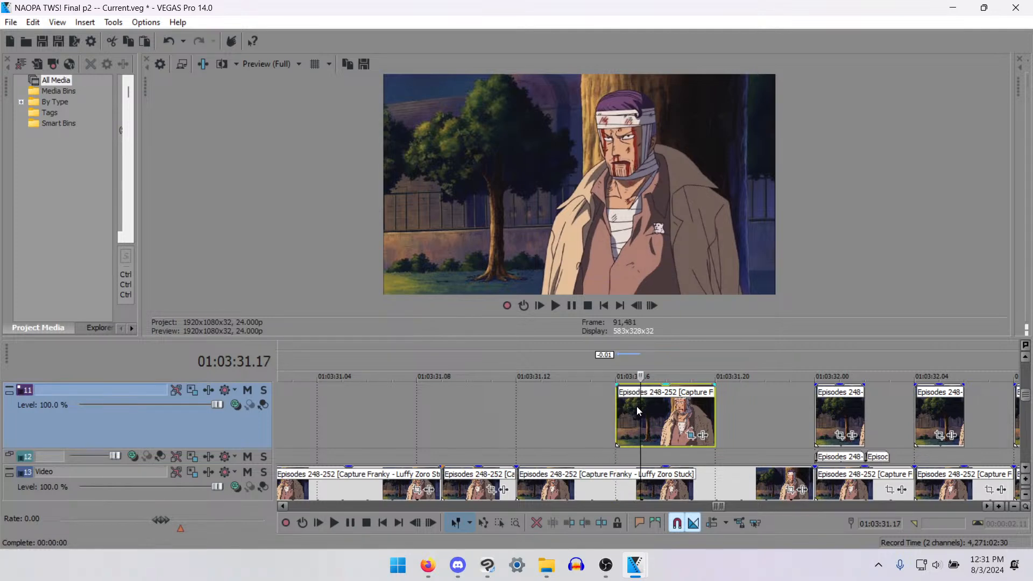
key("s")
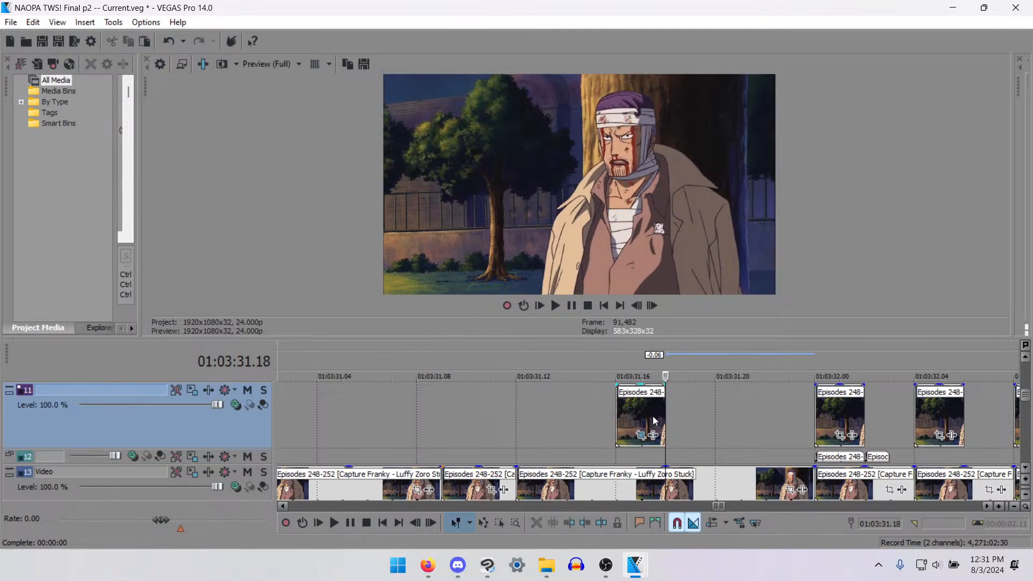
- Play back the shortened mouth piece and return to 01:03:31.07 to review the line leading into it
key("space")
key("space")
scroll(595, 432, "down", 5)
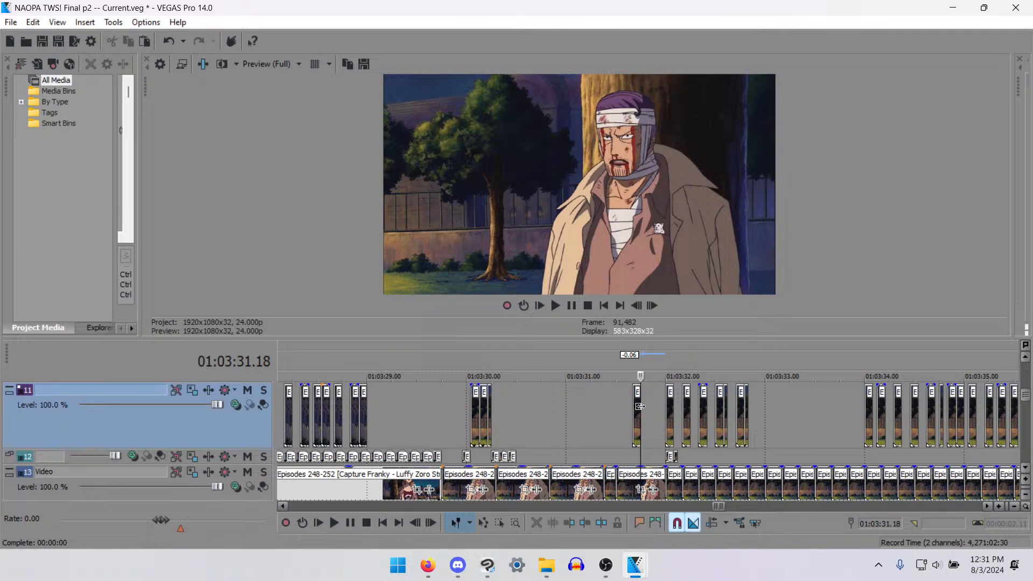
scroll(639, 407, "up", 2)
left_click(549, 406)
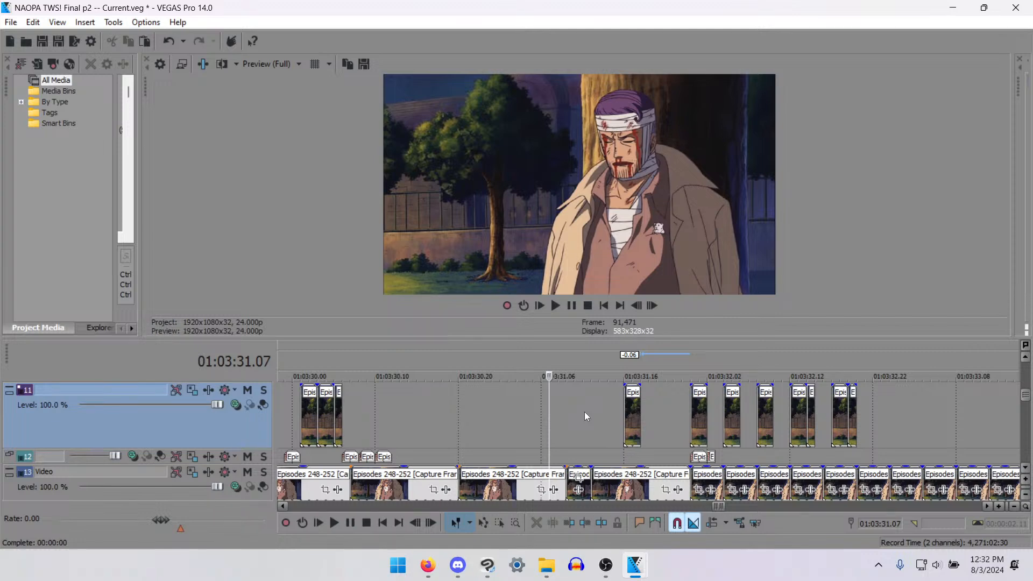
- Play back the bandaged man's line from 01:03:31.12 to check the shortened mouth piece
left_click(591, 426)
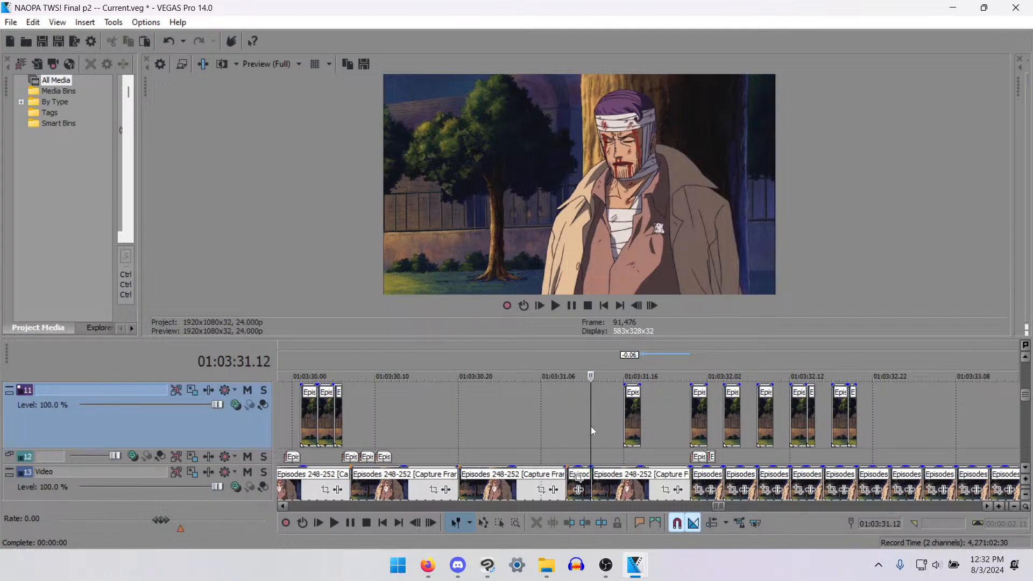
key("space")
key("space")
key("space")
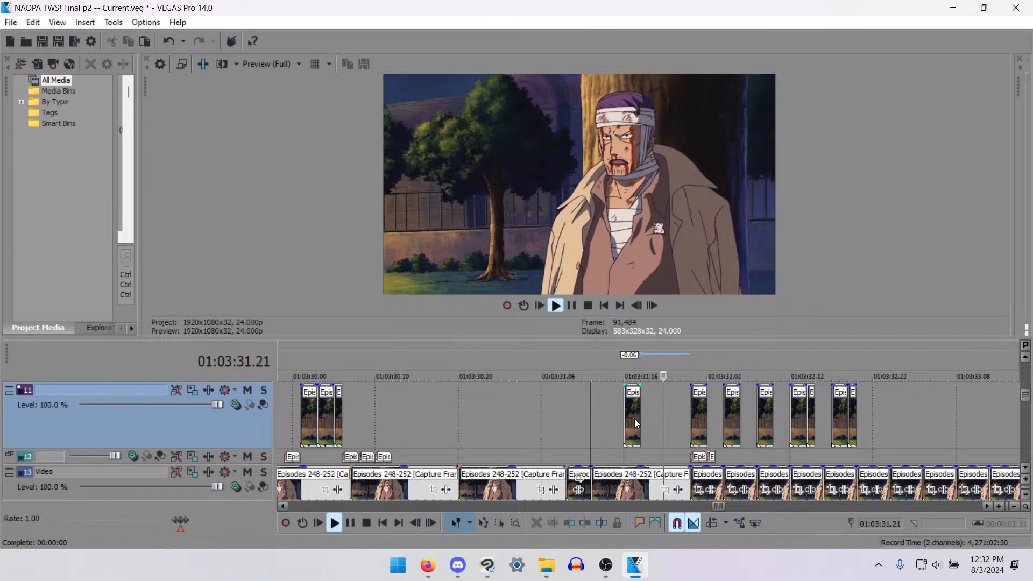
key("space")
- Try a copy of the masked mouth piece on track 11 starting at 01:03:31.21
left_click(629, 415)
left_click(667, 415)
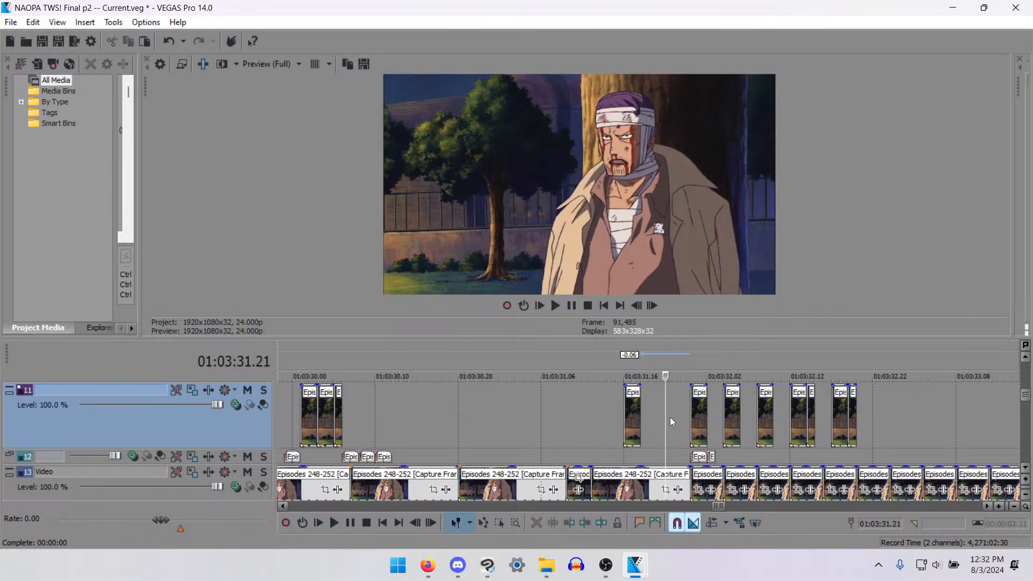
key("ctrl+v")
scroll(670, 418, "up", 3)
left_click(579, 406)
key("Left")
key("Left")
key("Left")
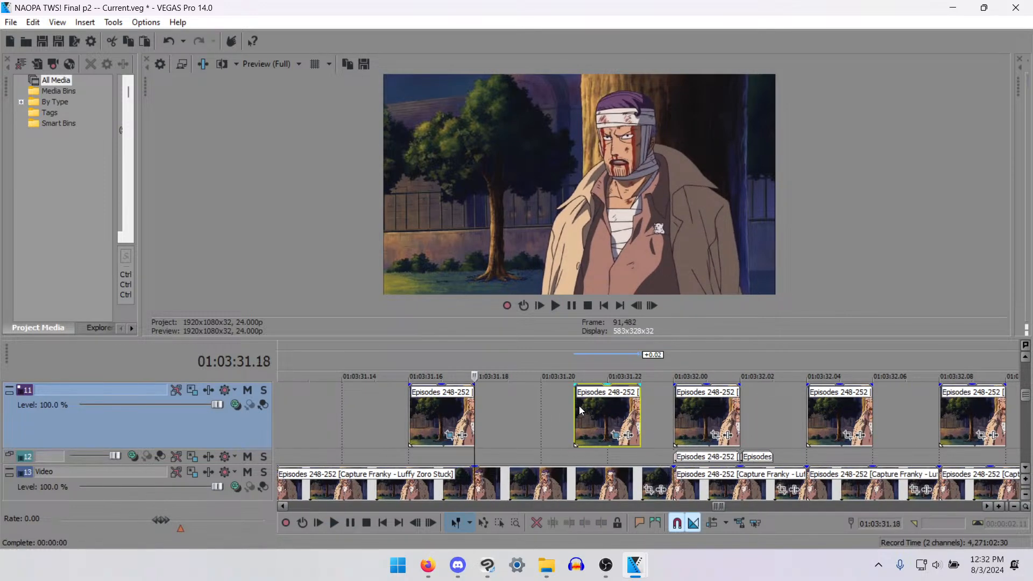
- Step through the frames around the pasted mouth piece at 01:03:31.21 and delete it from track 11
key("Right")
key("Right")
key("Right")
key("space")
key("space")
key("Right")
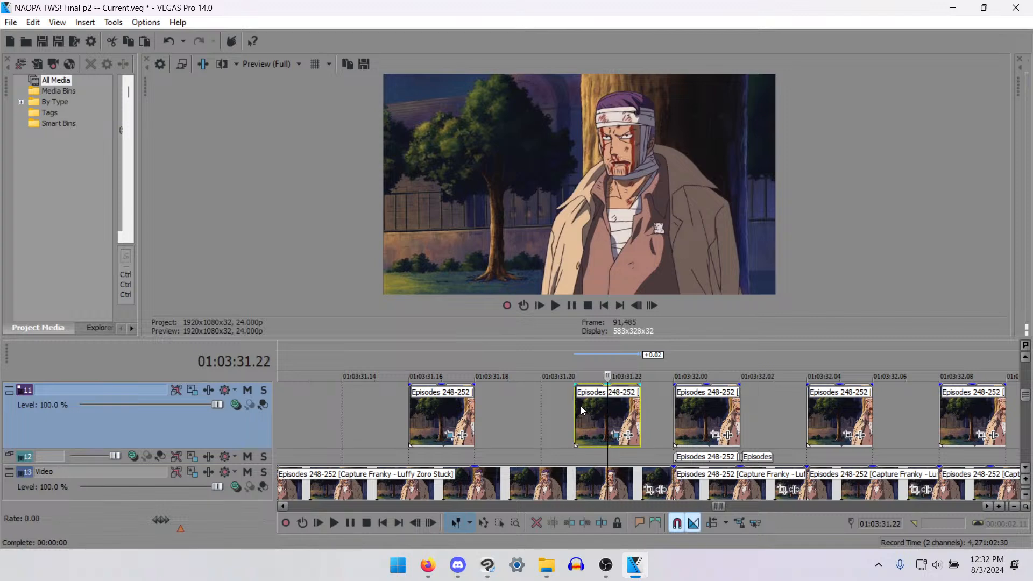
key("Left")
key("Left")
key("Left")
key("Left")
key("Left")
key("Left")
key("Left")
key("Left")
key("Right")
key("Right")
key("Right")
key("Right")
key("Right")
key("Right")
key("Right")
key("Right")
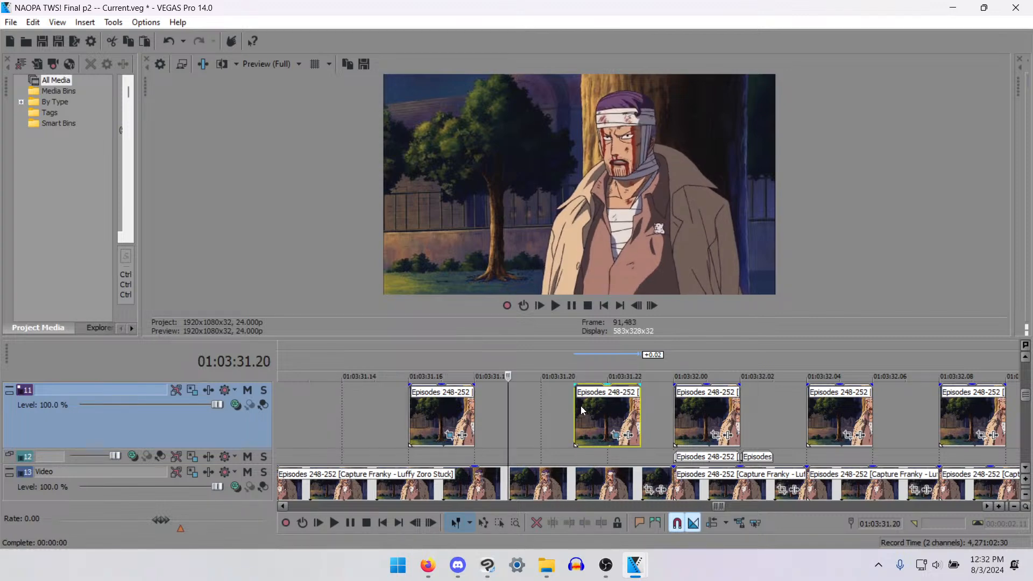
key("Delete")
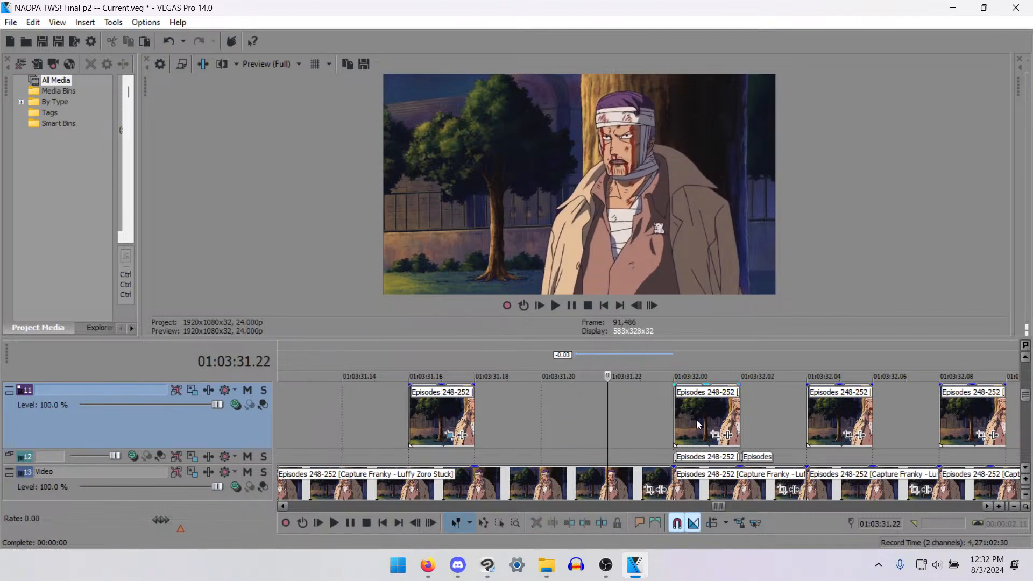
- Compare the man's mouth shapes frame by frame between 01:03:32.02 and 01:03:31.19
key("Right")
key("Right")
key("Right")
key("Right")
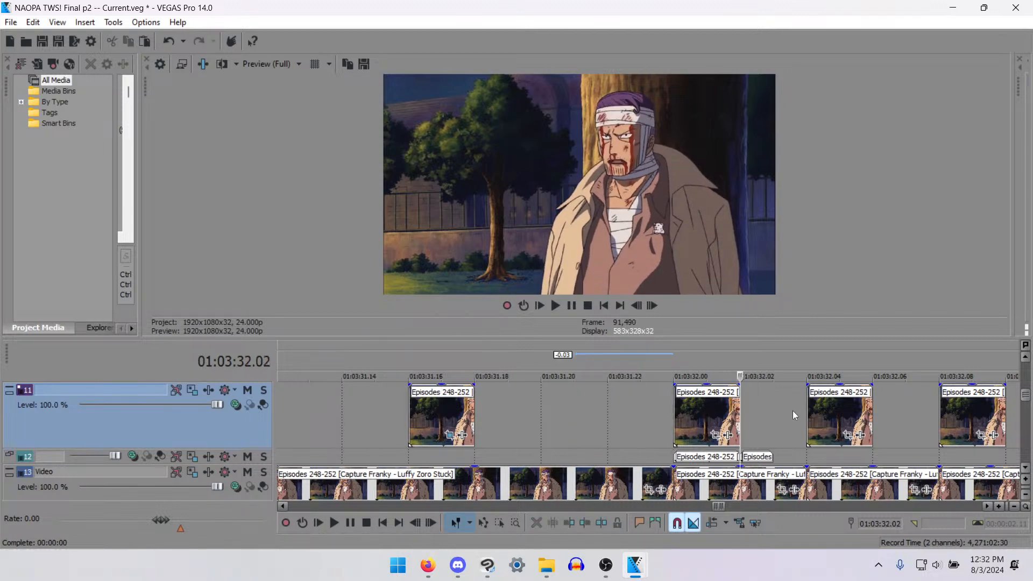
left_click(756, 457)
left_click(584, 409)
key("Left")
key("Left")
key("Left")
key("Left")
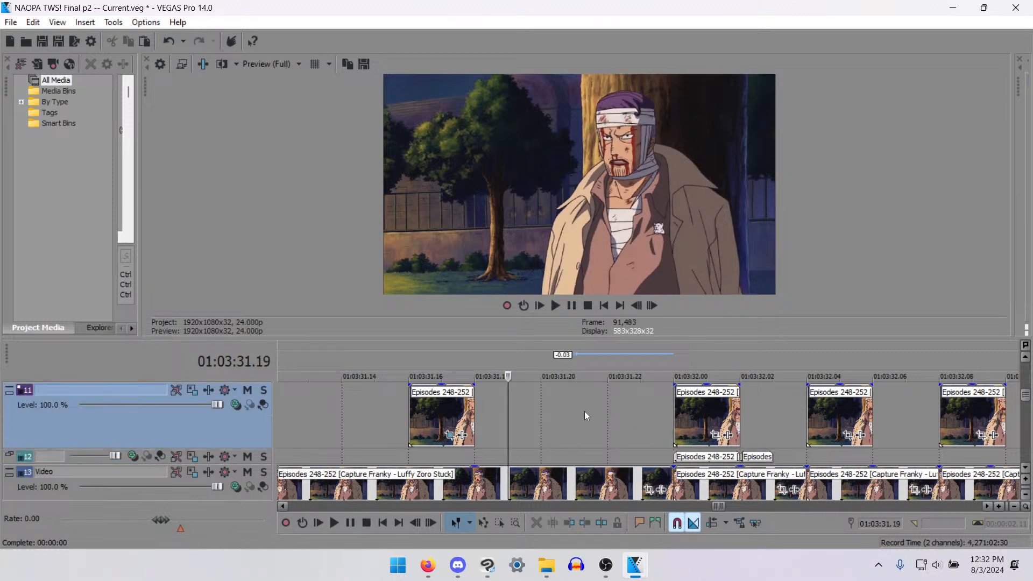
- Paste a copy of the masked mouth on track 11 as a one-frame piece from 01:03:31.22 to 01:03:31.23
key("Right")
key("Right")
key("Right")
key("Right")
key("Right")
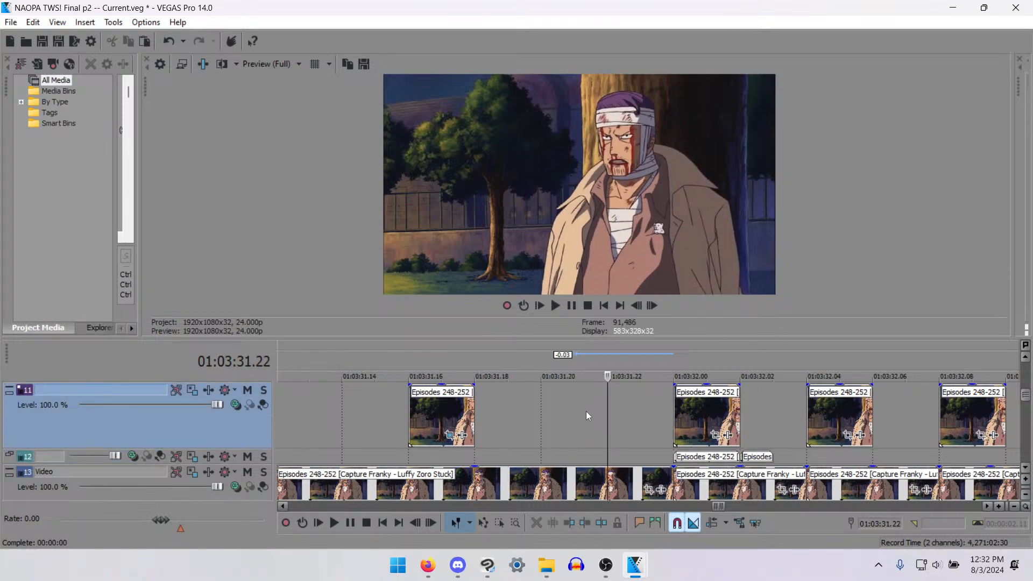
key("ctrl+v")
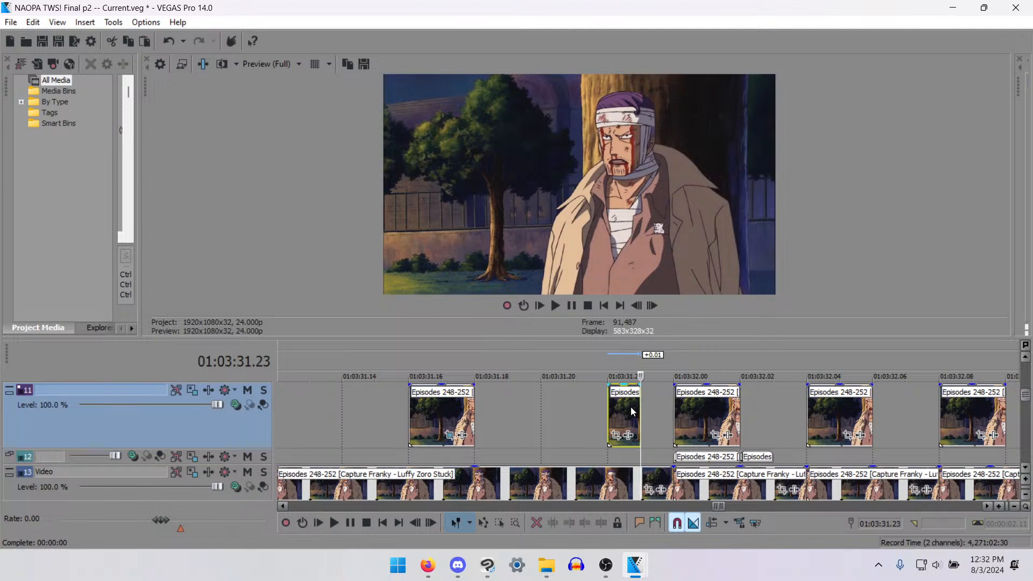
- Step through the frames from 01:03:31.16 to 01:03:32.02 to check the one-frame mouth piece against its neighbours
key("Right")
key("Right")
key("Right")
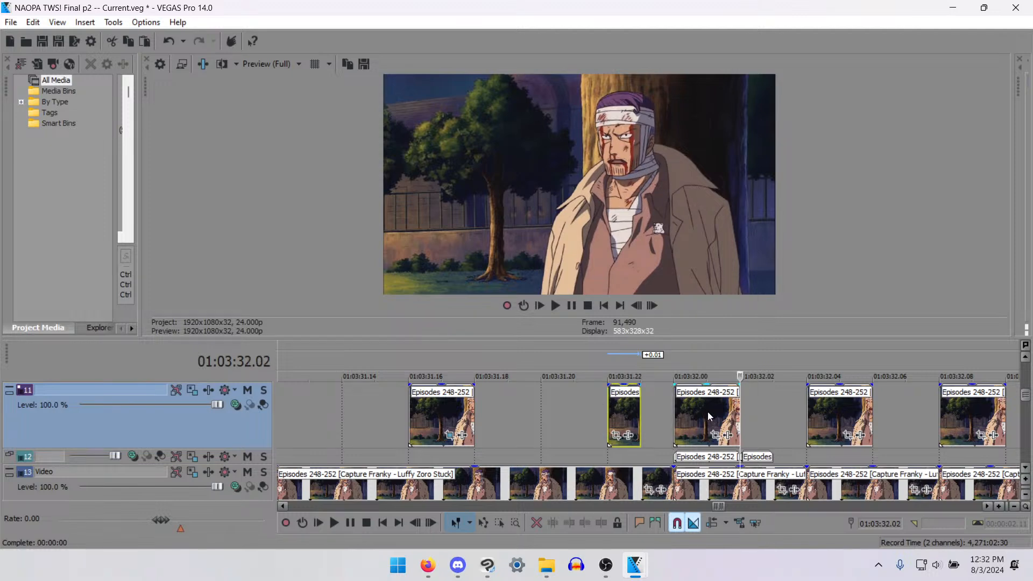
key("Left")
key("Left")
key("Left")
key("Left")
key("Left")
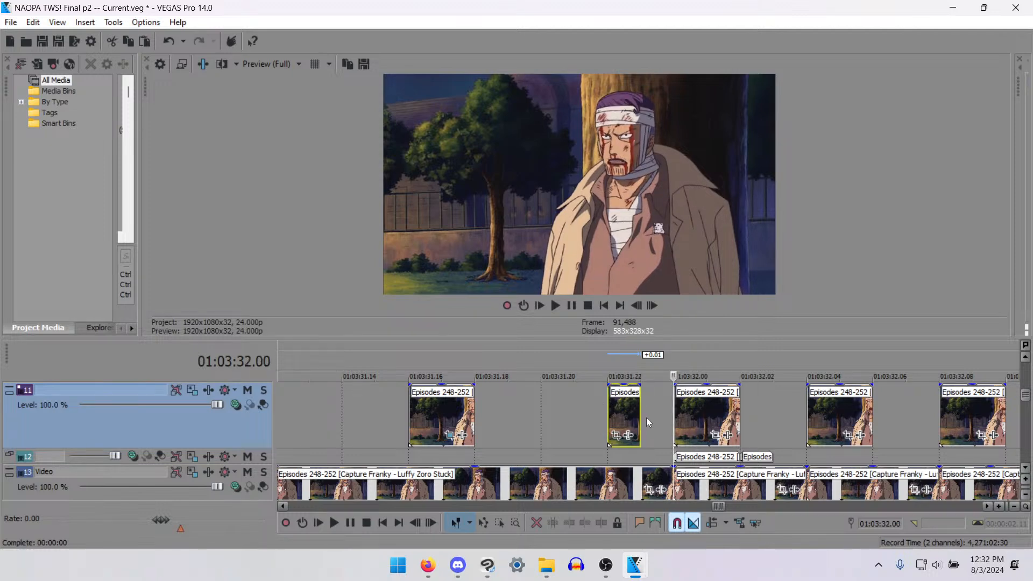
key("Left")
key("Right")
key("Right")
key("Right")
key("Right")
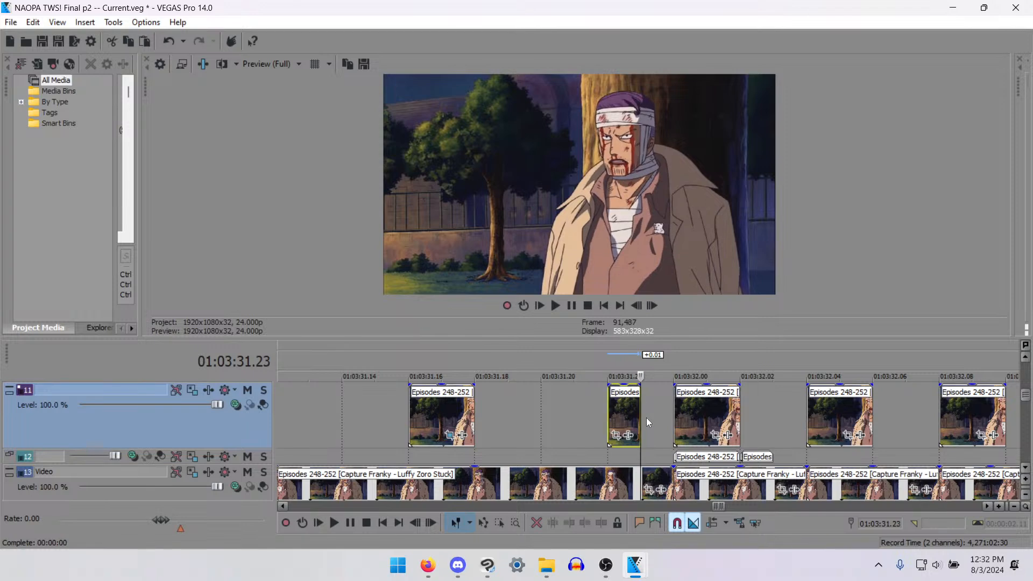
key("Left")
key("Left")
key("Left")
key("Left")
key("Left")
key("Left")
key("Left")
key("Left")
key("Left")
key("Left")
key("Left")
key("Left")
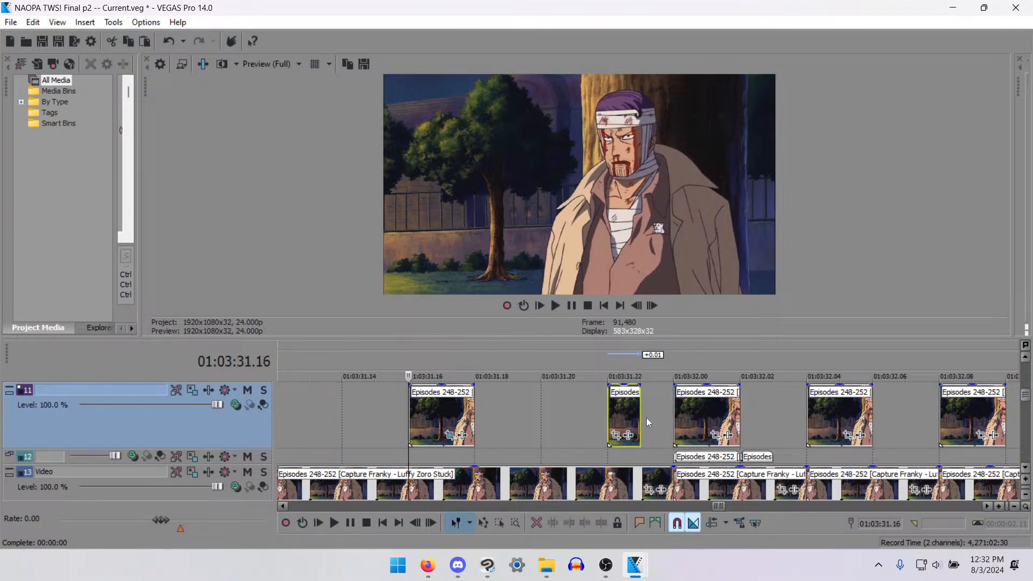
- Play back the line from 01:03:31.08 and pause at the one-frame mouth piece
scroll(545, 433, "down", 5)
left_click(615, 419)
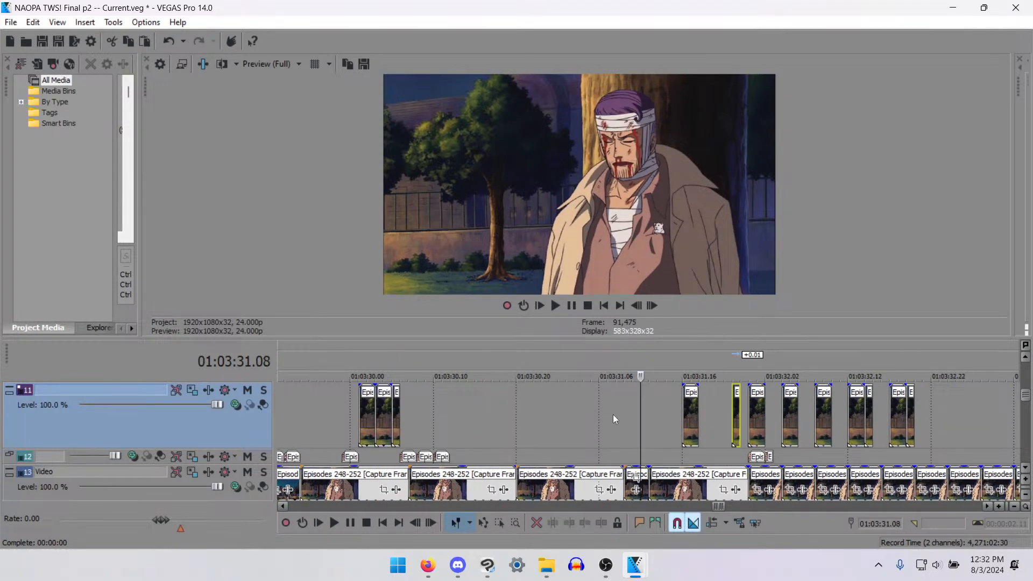
key("space")
key("space")
key("space")
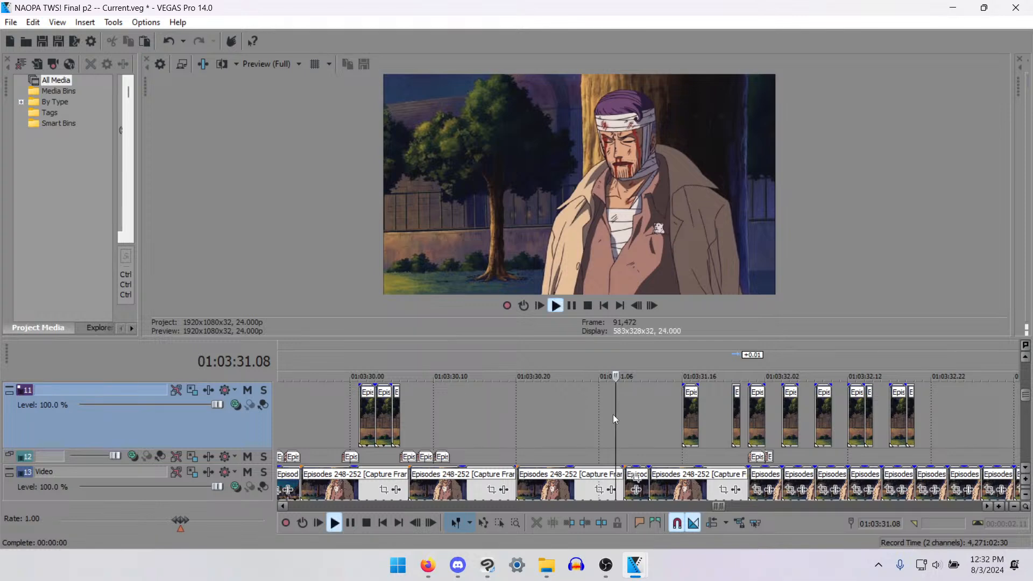
key("Return")
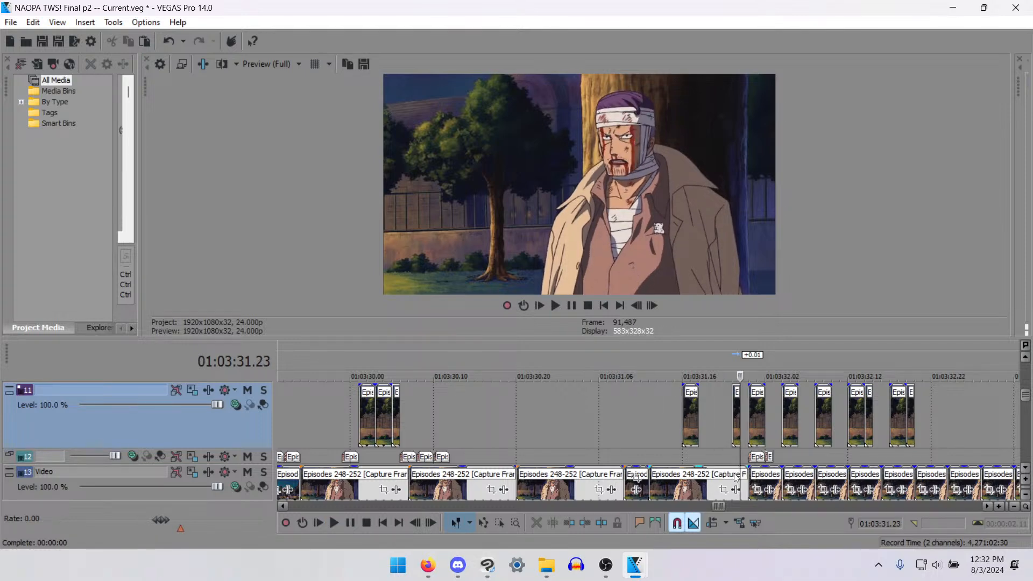
- Split the base shot on track 13 at 01:03:31.22 and delete its remainder up to 01:03:32.00
left_click(734, 474)
scroll(733, 473, "up", 4)
key("s")
scroll(677, 491, "down", 3)
scroll(678, 490, "up", 3)
key("Delete")
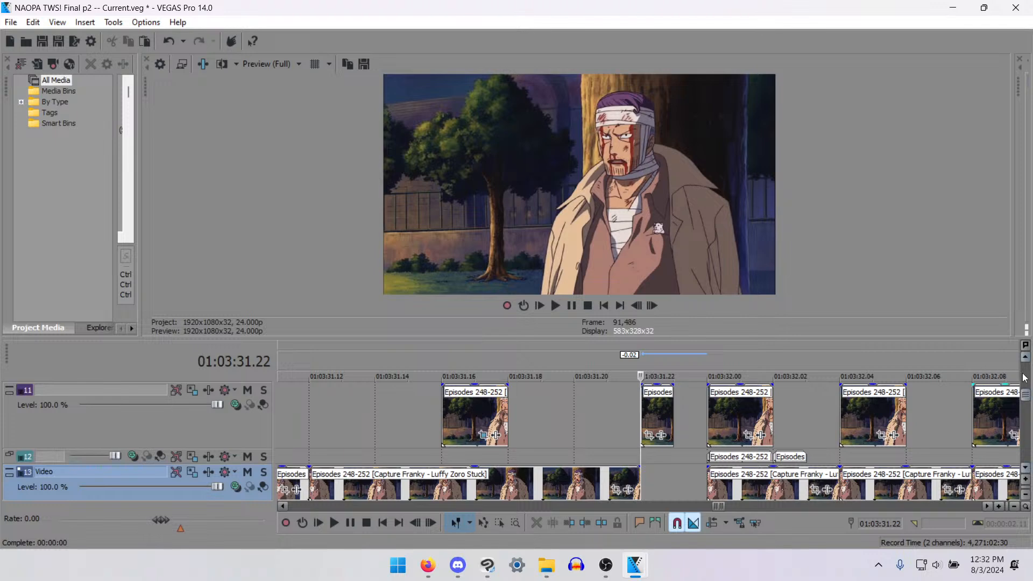
- Enlarge the timeline area and paste a copy of the following shot into the track 13 gap at 01:03:31.22
left_click_drag(704, 339, 705, 289)
left_click(712, 435)
left_click(638, 433)
key("ctrl+v")
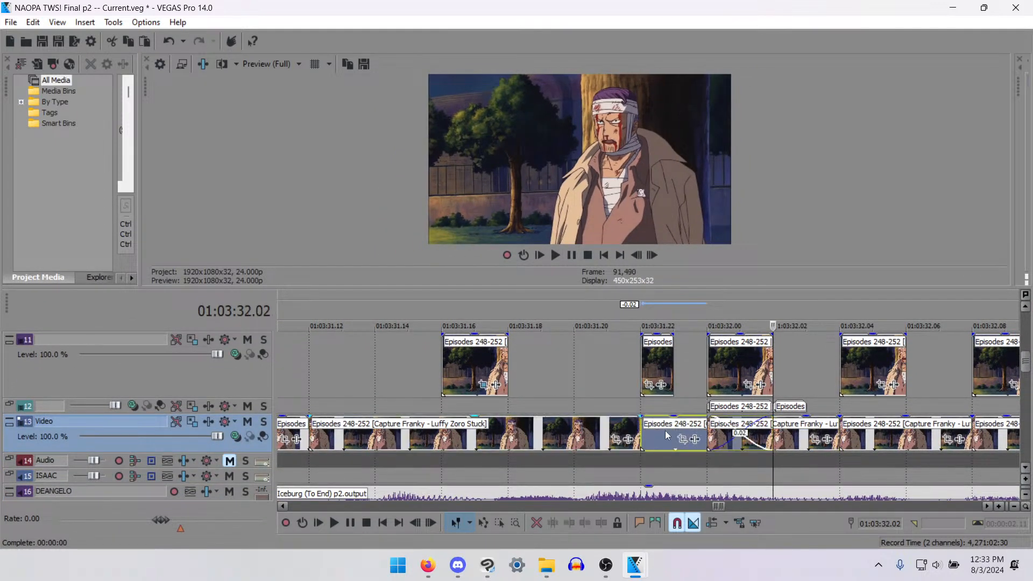
- Split the pasted shot on track 13 at 01:03:32.00 and delete the part overlapping the next shot
left_click(678, 435)
left_click(700, 435)
key("s")
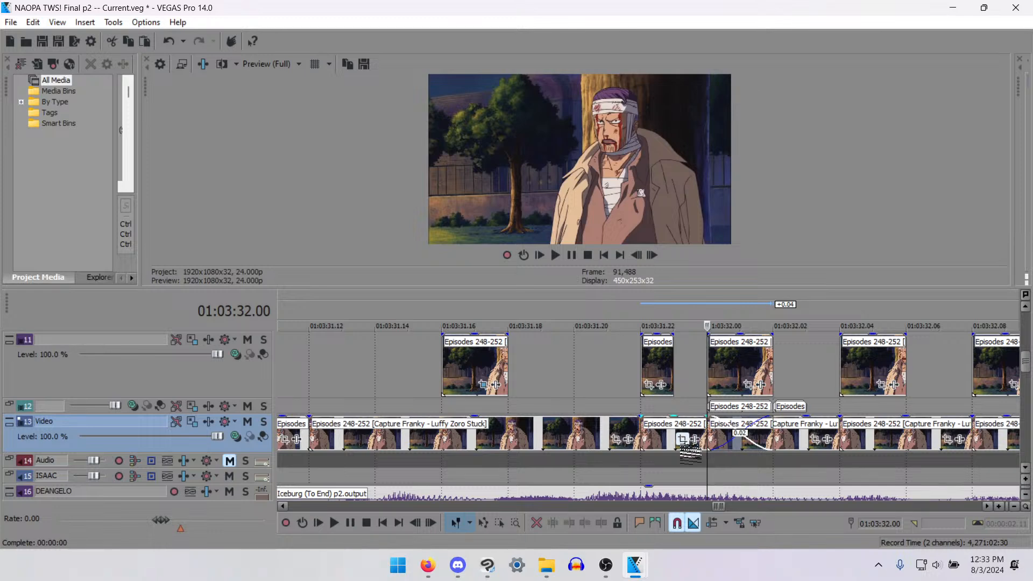
key("Delete")
- Play back the replaced base shot from 01:03:31.14 and again from 01:03:31.03
left_click(376, 395)
key("space")
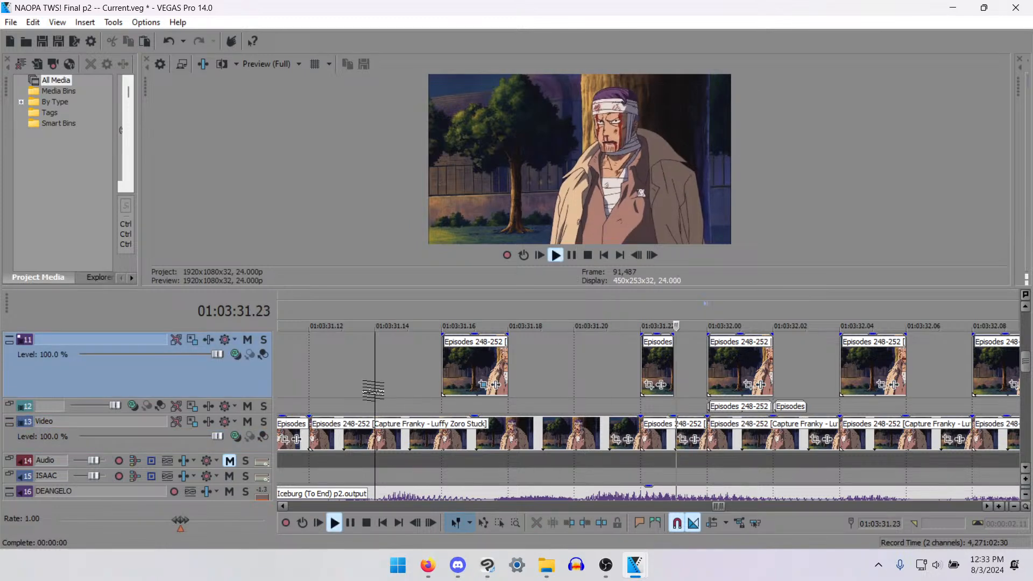
key("space")
scroll(570, 447, "down", 5)
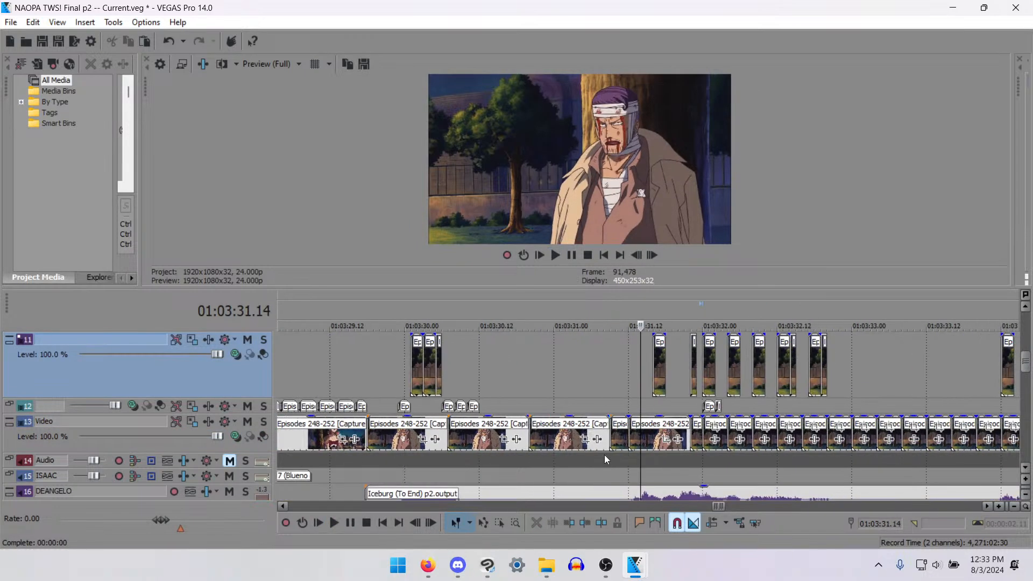
left_click(573, 402)
key("space")
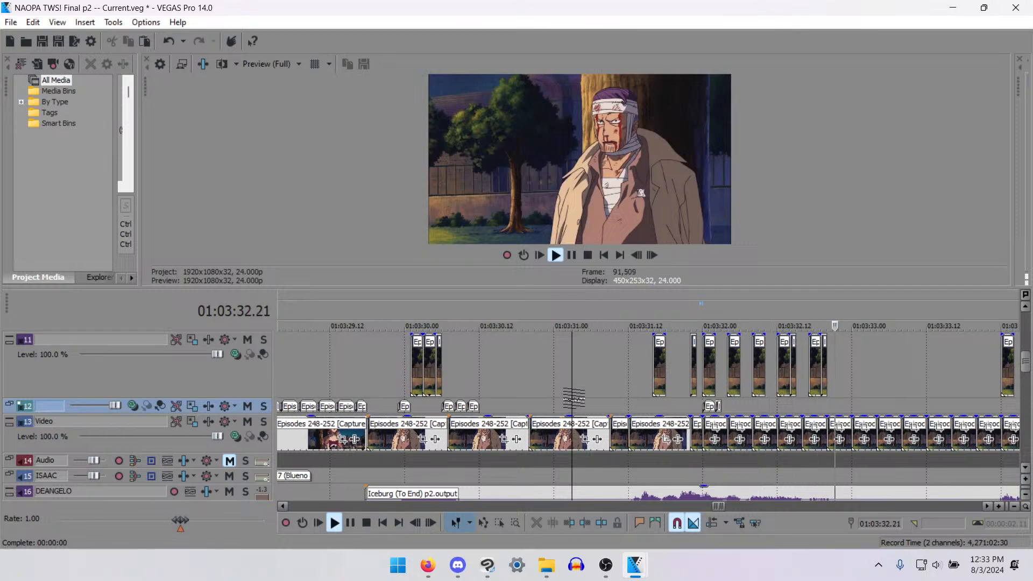
key("space")
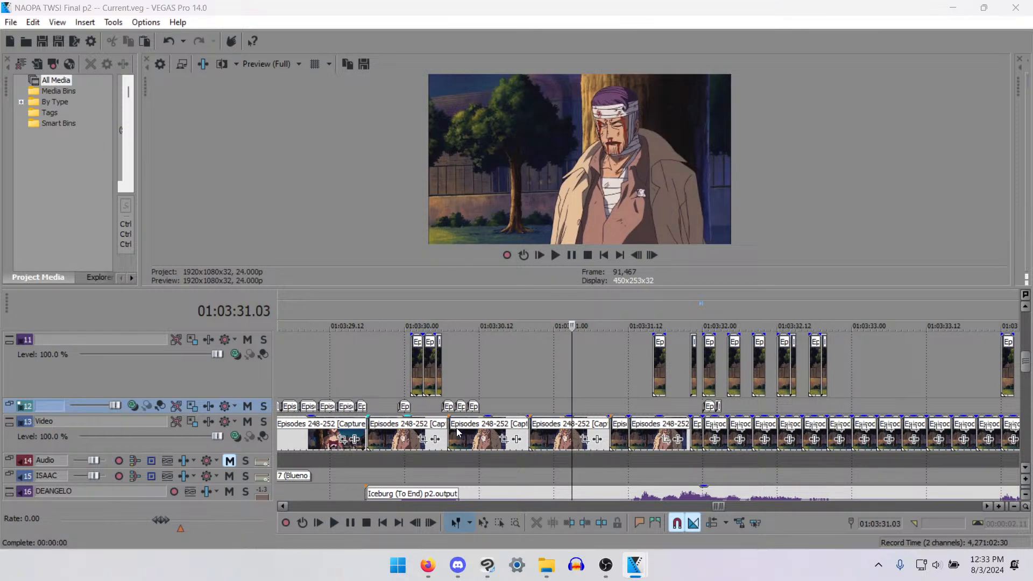
- Delete the one-frame piece on track 12 that starts at 01:03:32.02
left_click(709, 407)
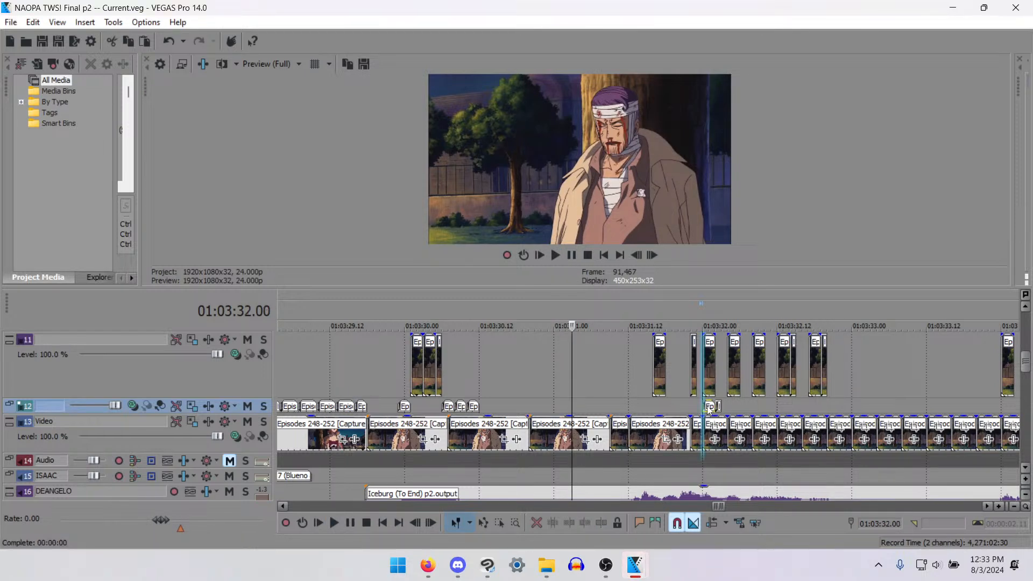
left_click(672, 406)
scroll(769, 434, "up", 2)
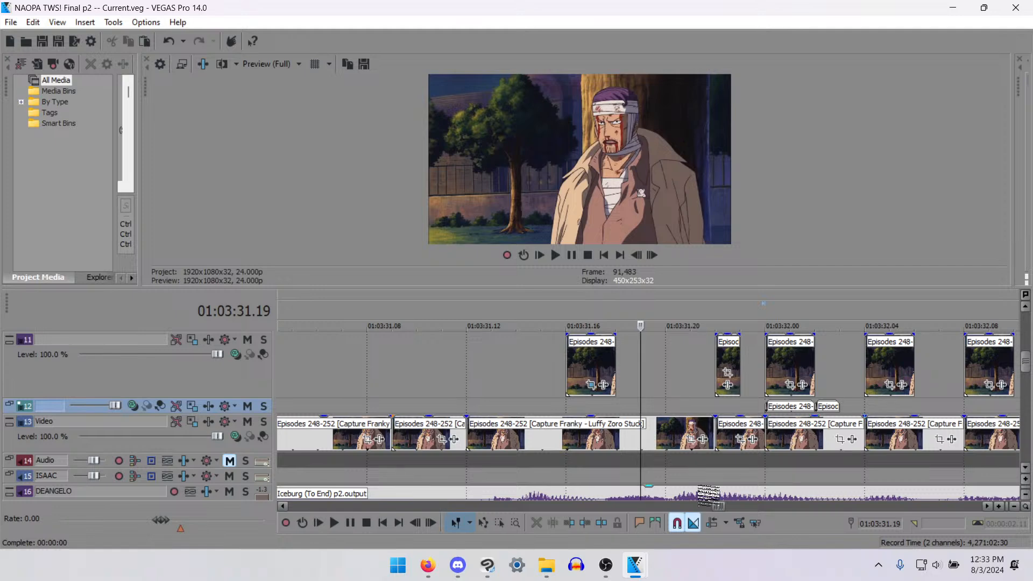
scroll(792, 442, "down", 2)
left_click(758, 407)
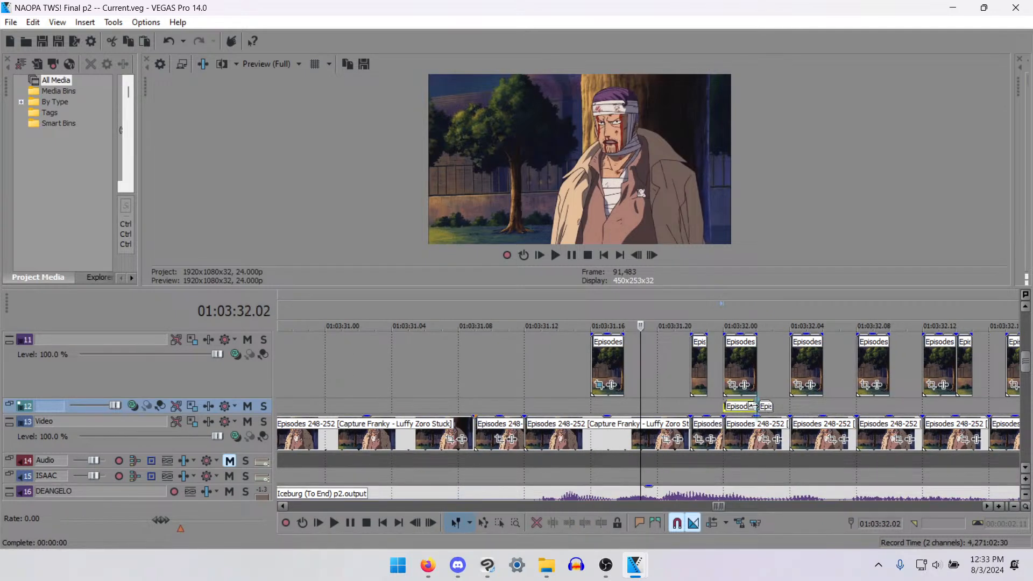
scroll(786, 425, "up", 2)
scroll(649, 410, "up", 2)
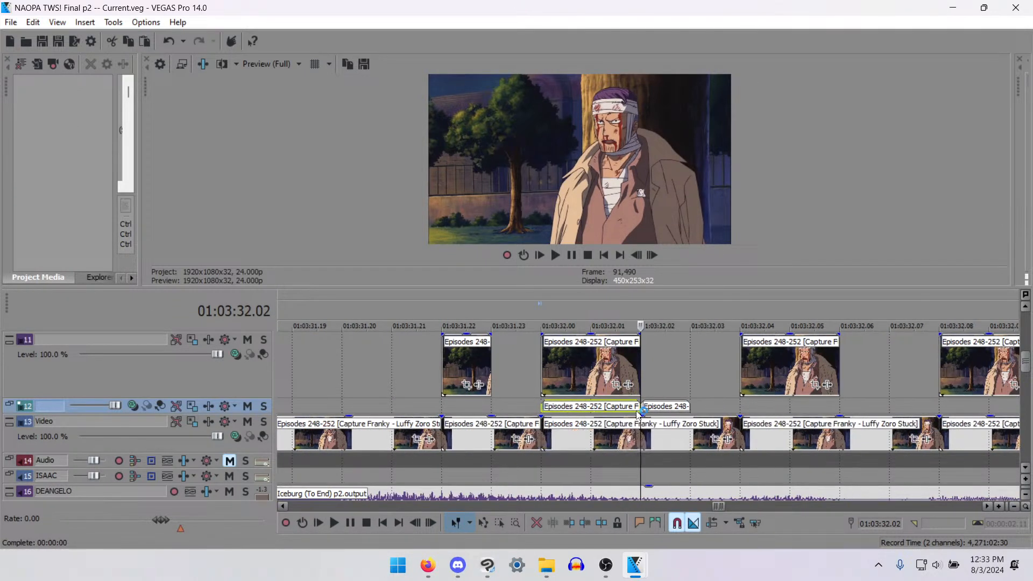
left_click(650, 410)
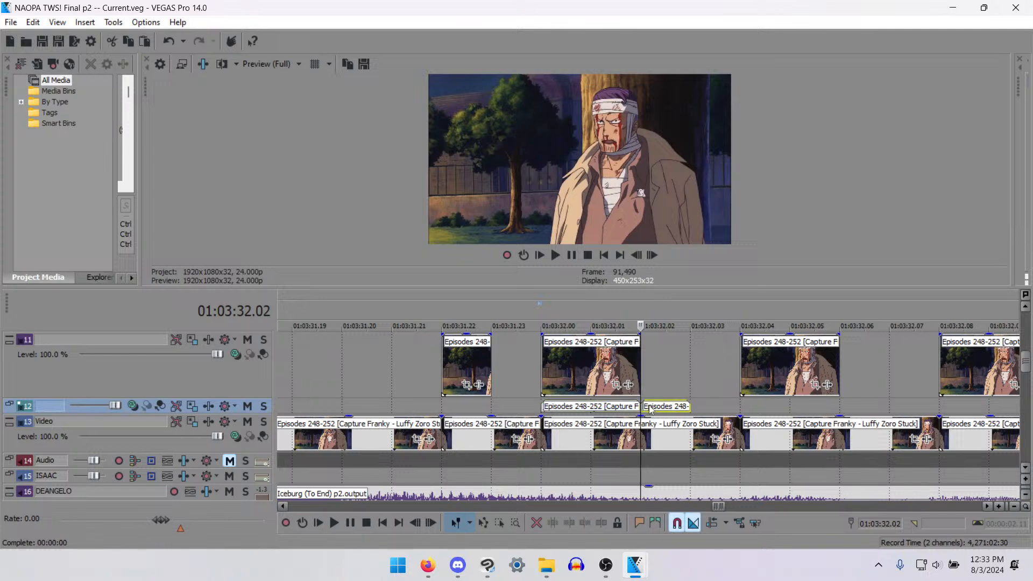
key("Delete")
- Try the remaining two-frame piece on track 12 at 01:03:32.02 and compare its frames
left_click(638, 407)
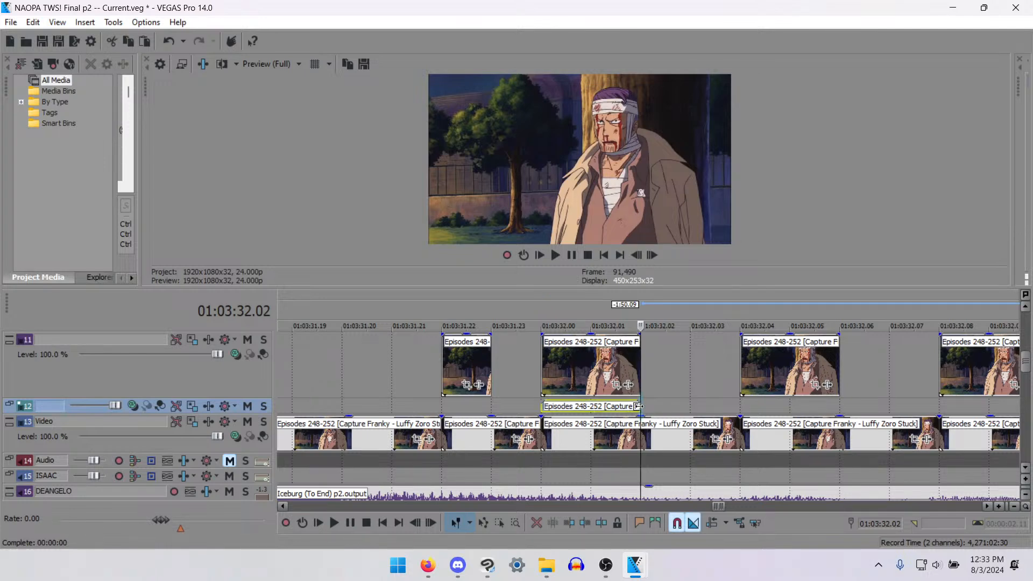
left_click_drag(620, 406, 661, 408)
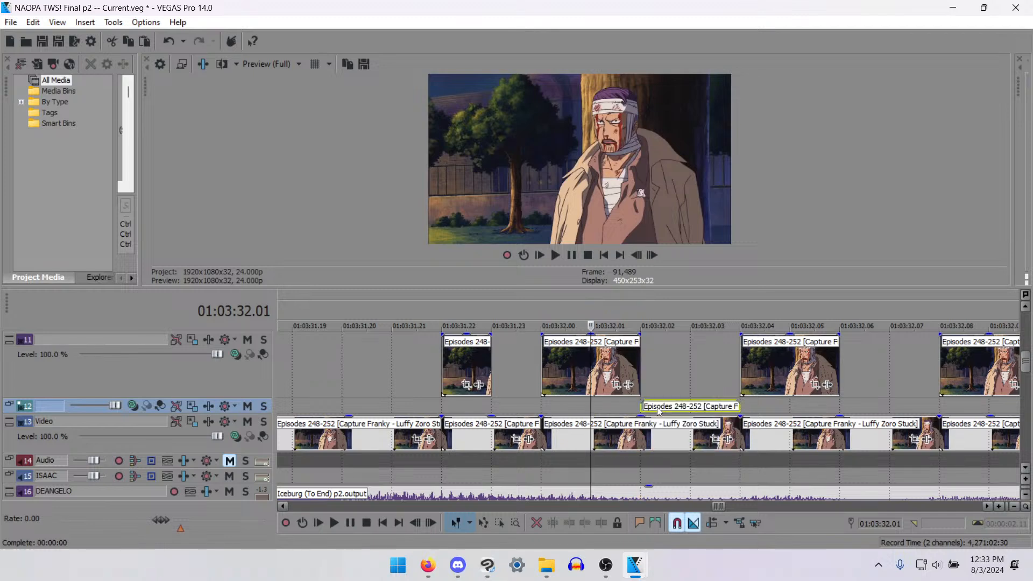
key("Right")
key("Right")
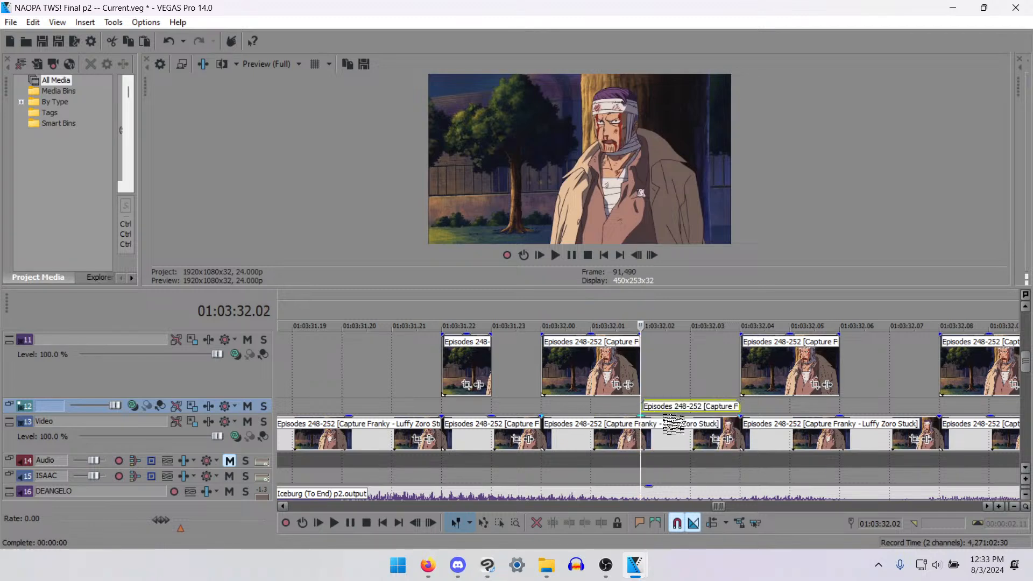
key("Right")
key("Left")
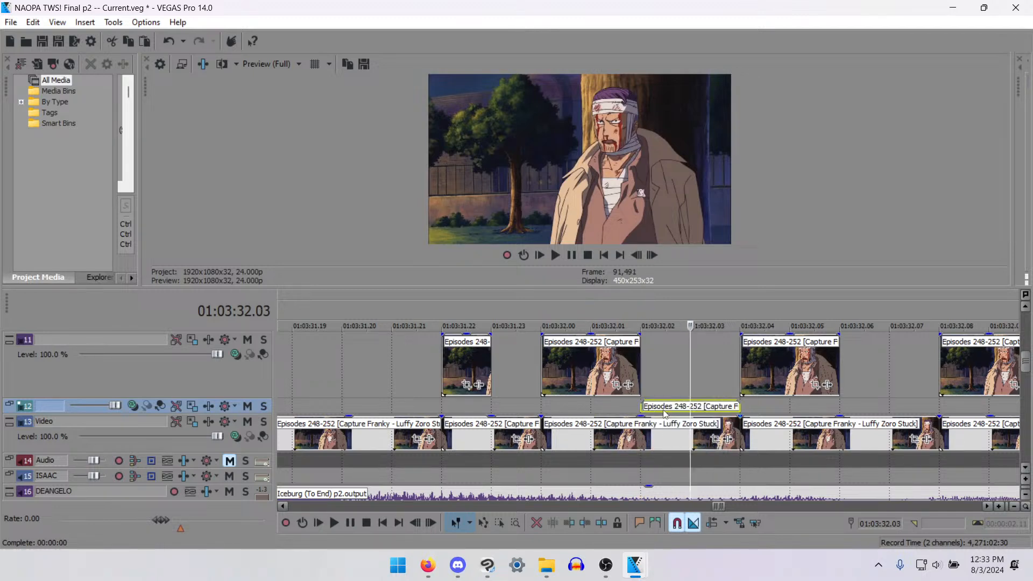
- Delete the two-frame piece from track 12 and return to the frames around 01:03:31.23
key("Delete")
left_click(494, 407)
scroll(496, 407, "down", 3)
scroll(495, 408, "up", 3)
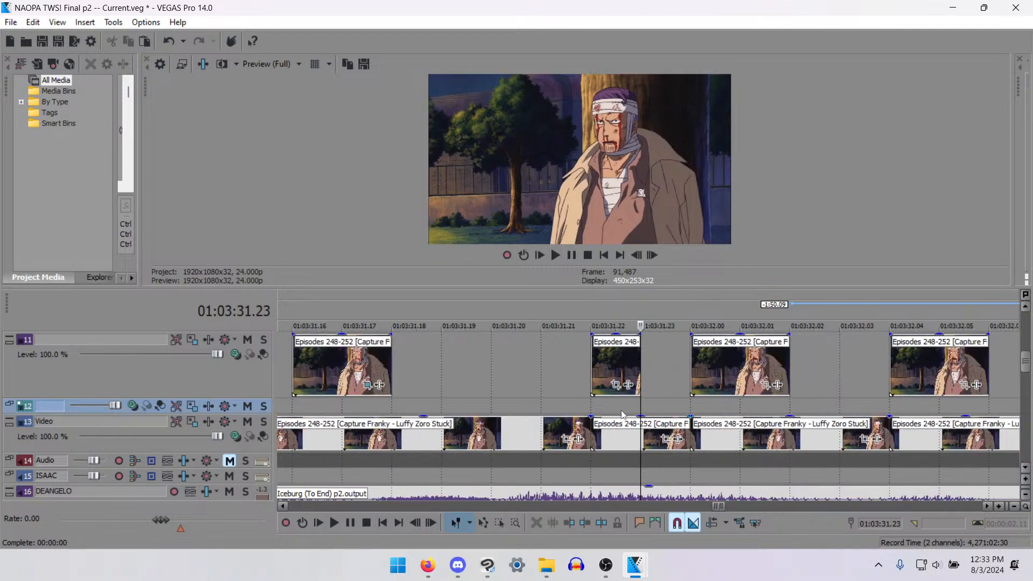
- Play back the edited mouth frames from 01:03:31.21
left_click(520, 394)
key("space")
key("space")
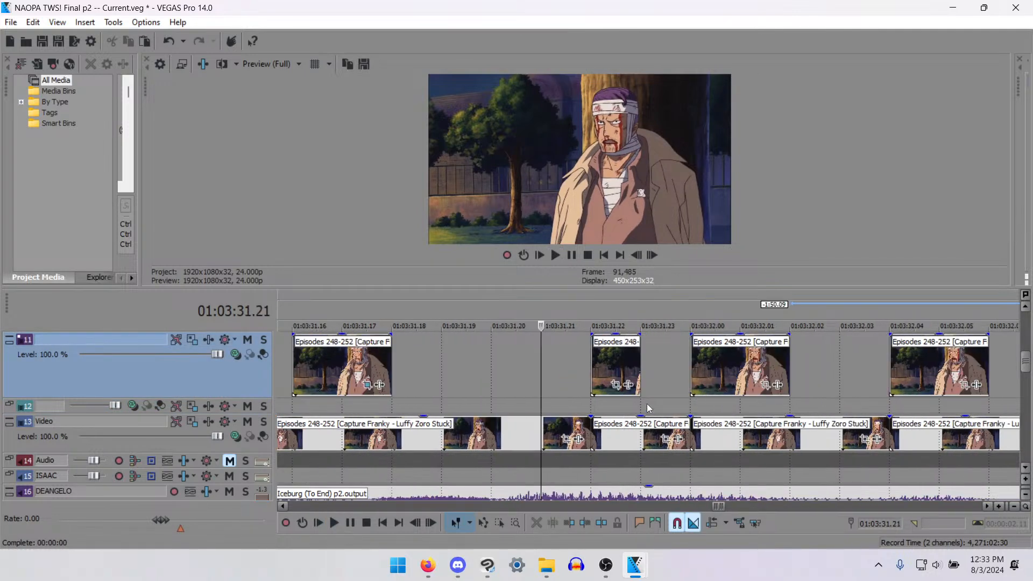
- Move the one-frame mouth piece at 01:03:31.22 from track 11 to track 12 and compare the surrounding frames
left_click(781, 409)
scroll(780, 409, "down", 2)
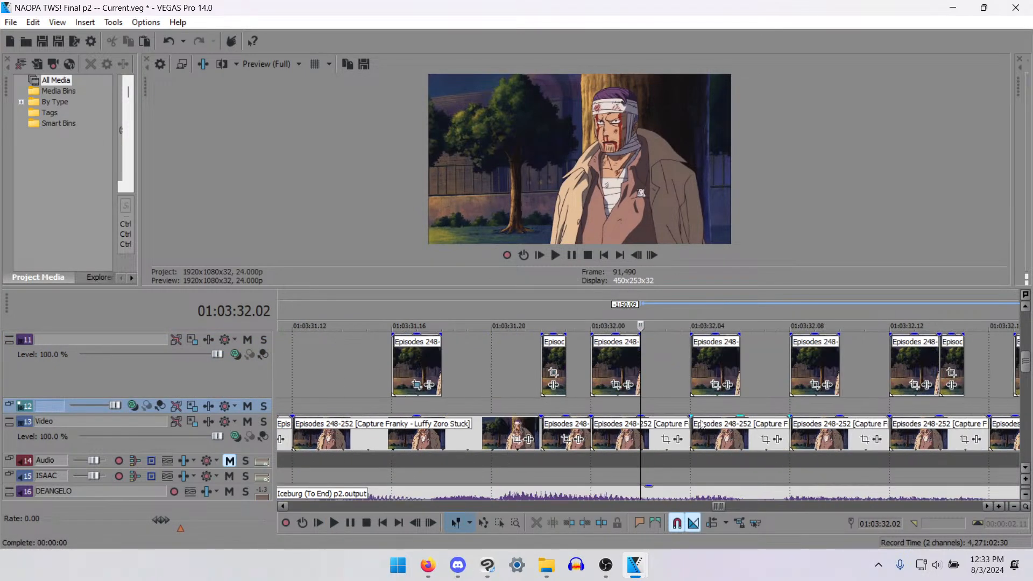
left_click_drag(554, 358, 541, 408)
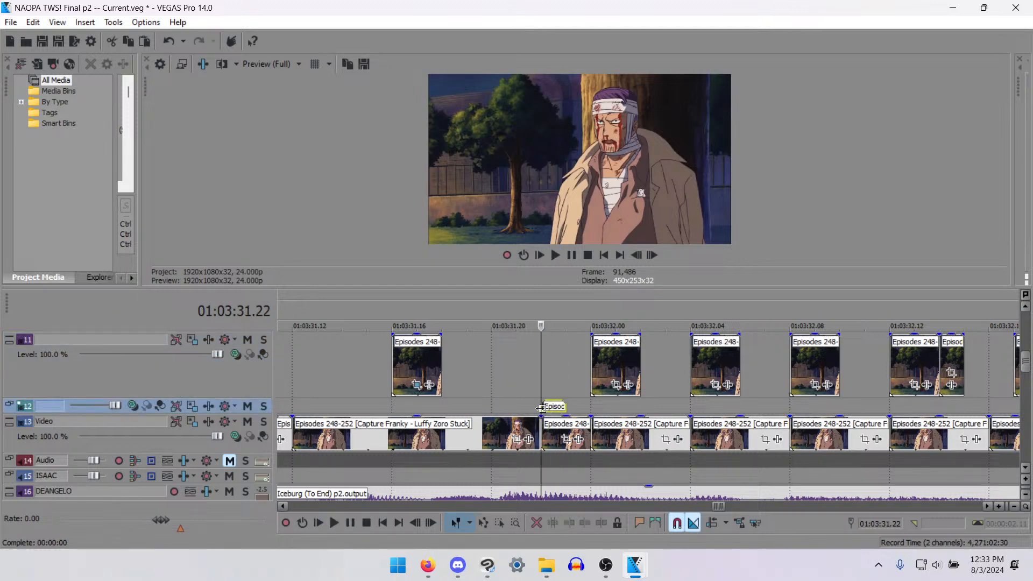
key("Left")
key("Left")
key("Left")
key("Right")
key("Right")
key("Right")
key("Right")
key("Right")
key("Right")
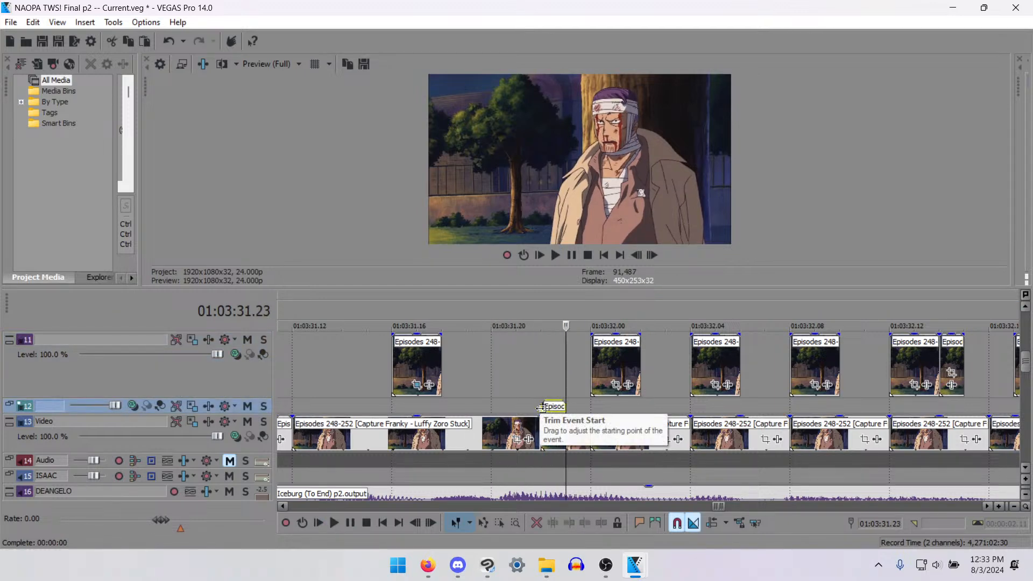
key("Left")
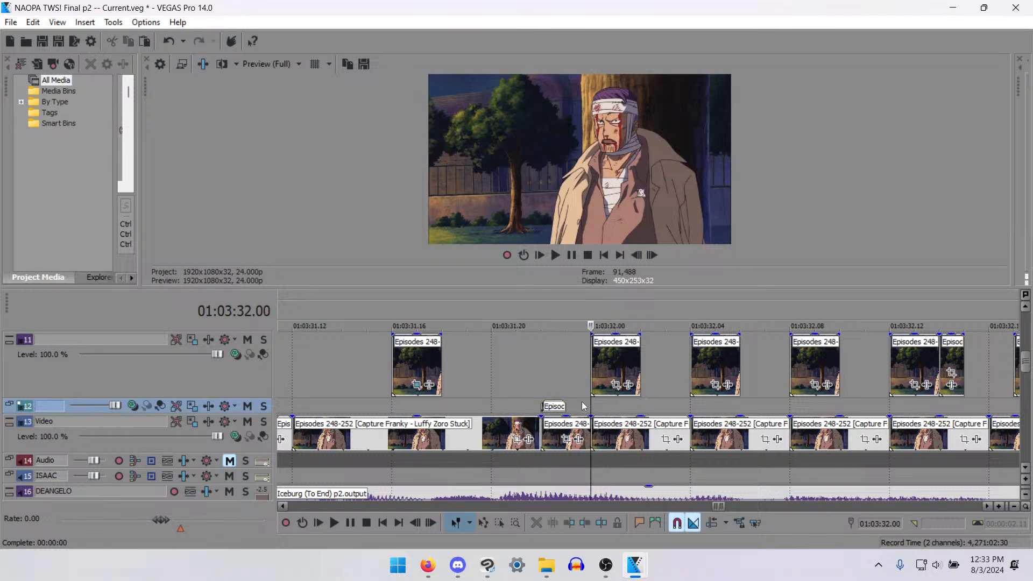
- Paste the copied two-frame mouth piece onto track 12 at 01:03:32.01 and 01:03:32.06
left_click(645, 408)
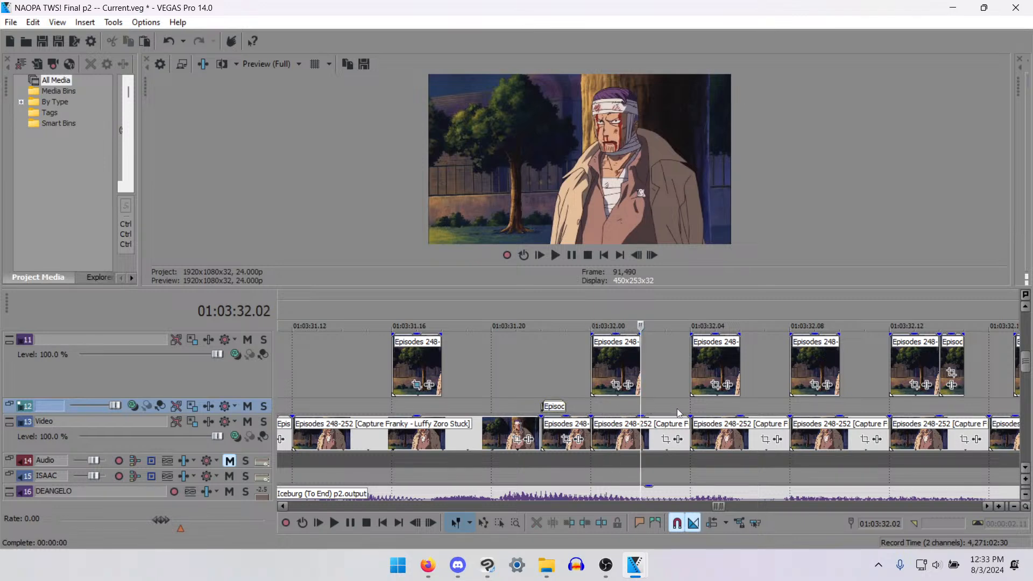
scroll(679, 415, "down", 2)
scroll(561, 431, "up", 2)
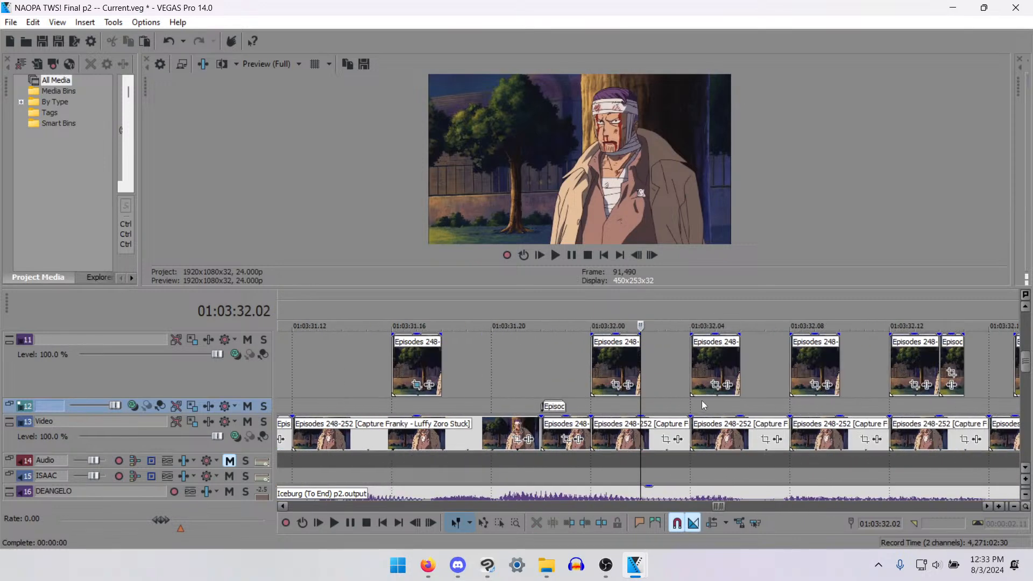
left_click(624, 407)
key("ctrl+v")
left_click(735, 406)
key("ctrl+v")
- Paste the two-frame mouth piece onto track 12 at 01:03:32.10 and 01:03:32.14
scroll(679, 427, "down", 2)
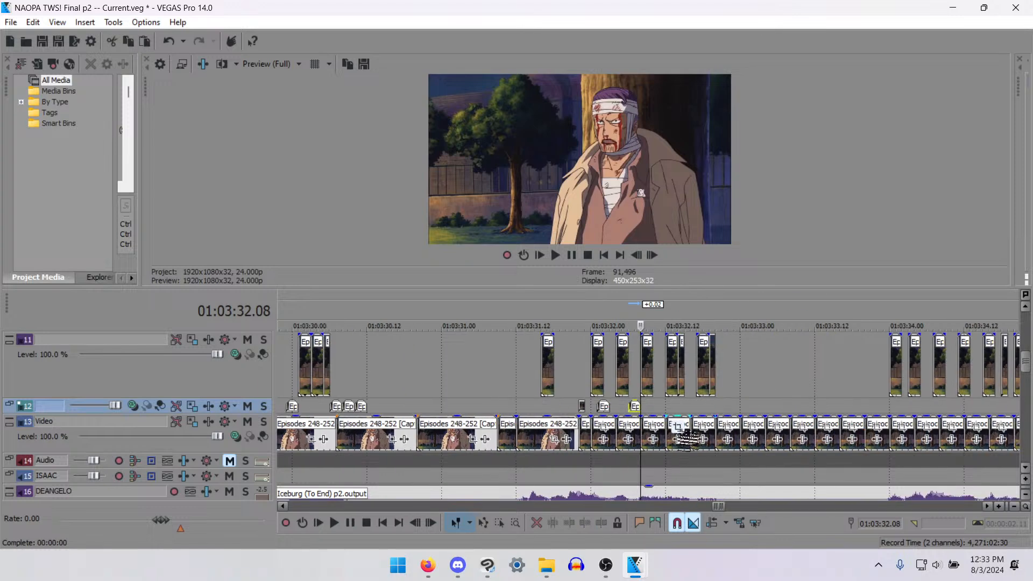
scroll(669, 412, "up", 2)
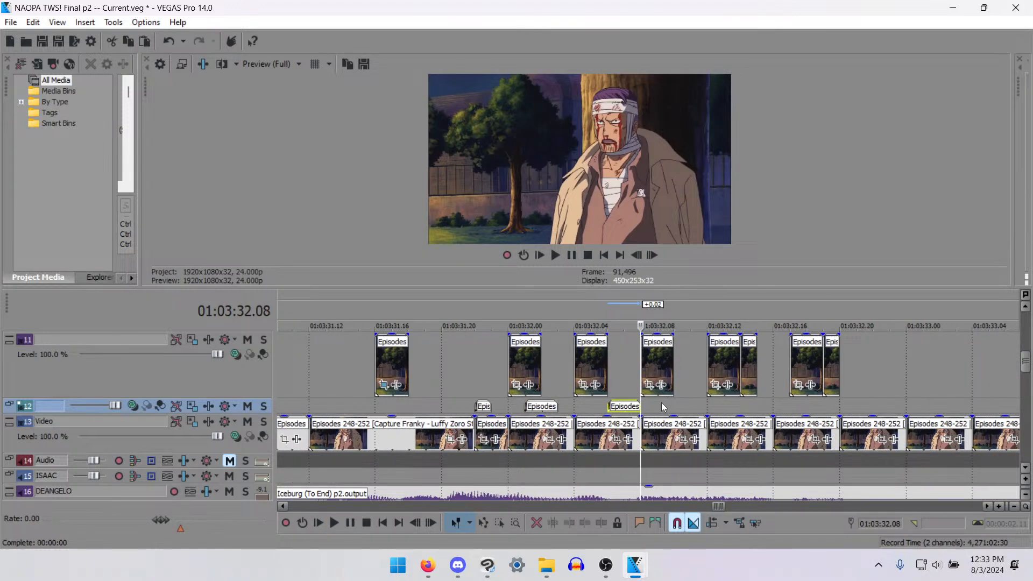
left_click(672, 406)
key("ctrl+v")
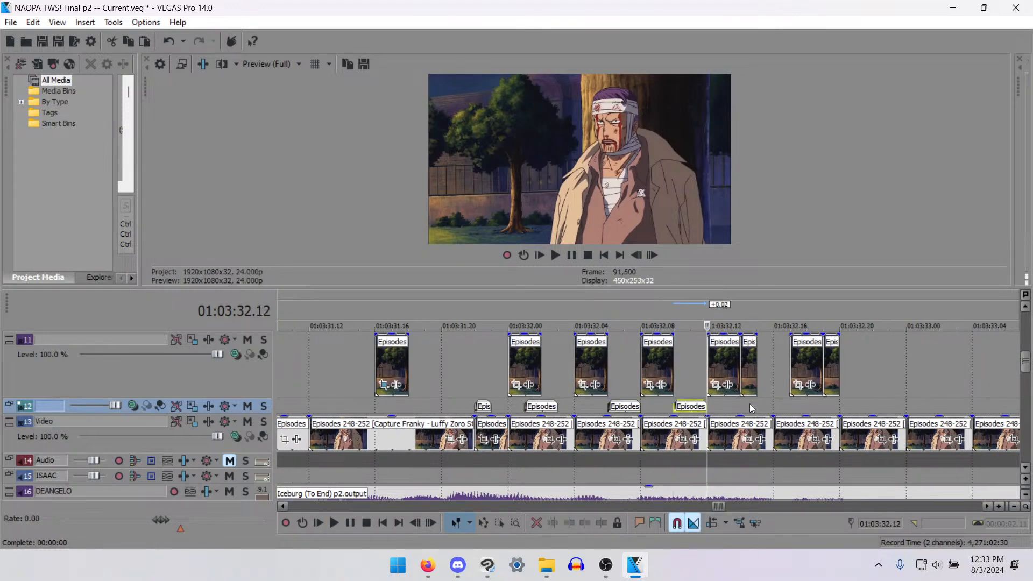
left_click(752, 407)
scroll(752, 407, "down", 2)
scroll(636, 416, "up", 3)
left_click(621, 410)
key("ctrl+v")
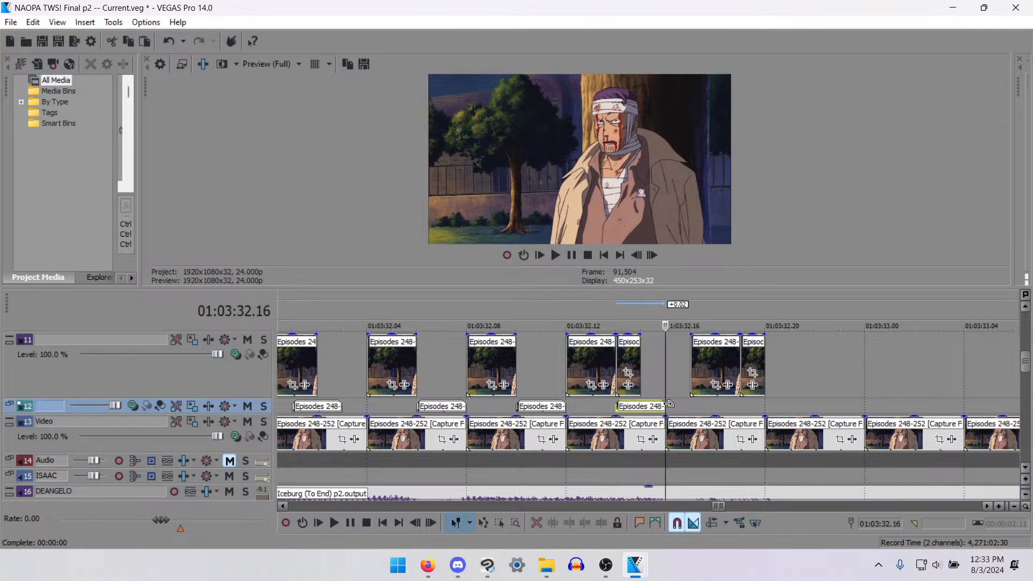
- Paste the two-frame mouth piece onto track 12 at 01:03:32.20 and 01:03:32.22, and check playback from 01:03:33.00
left_click(767, 407)
scroll(767, 408, "down", 2)
key("ctrl+v")
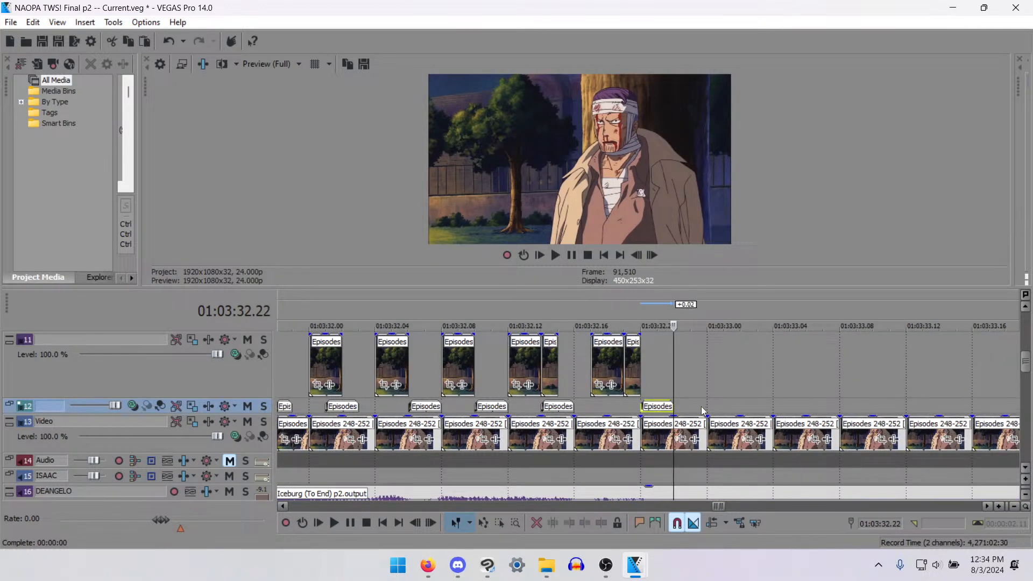
scroll(689, 415, "down", 2)
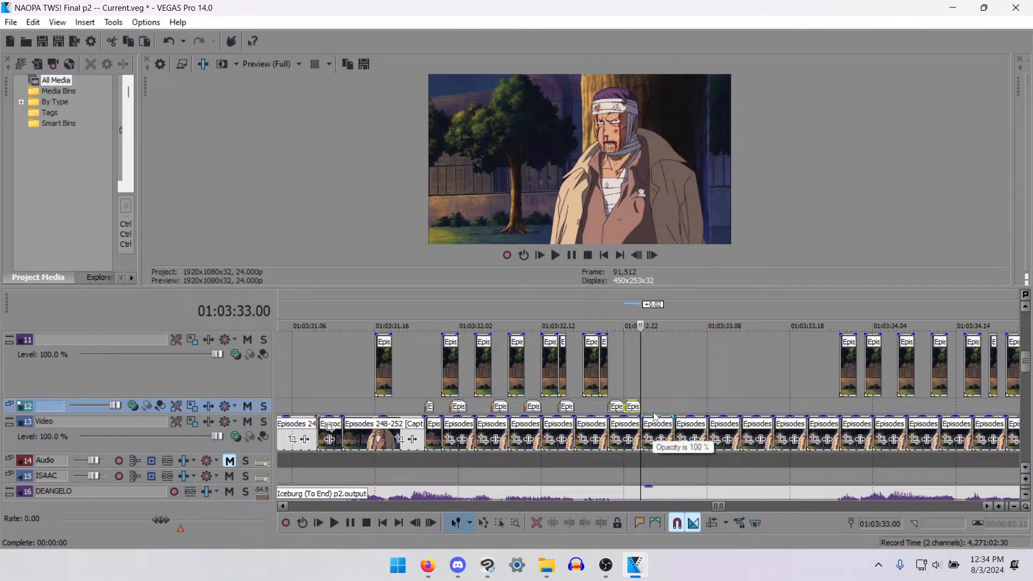
key("space")
key("space")
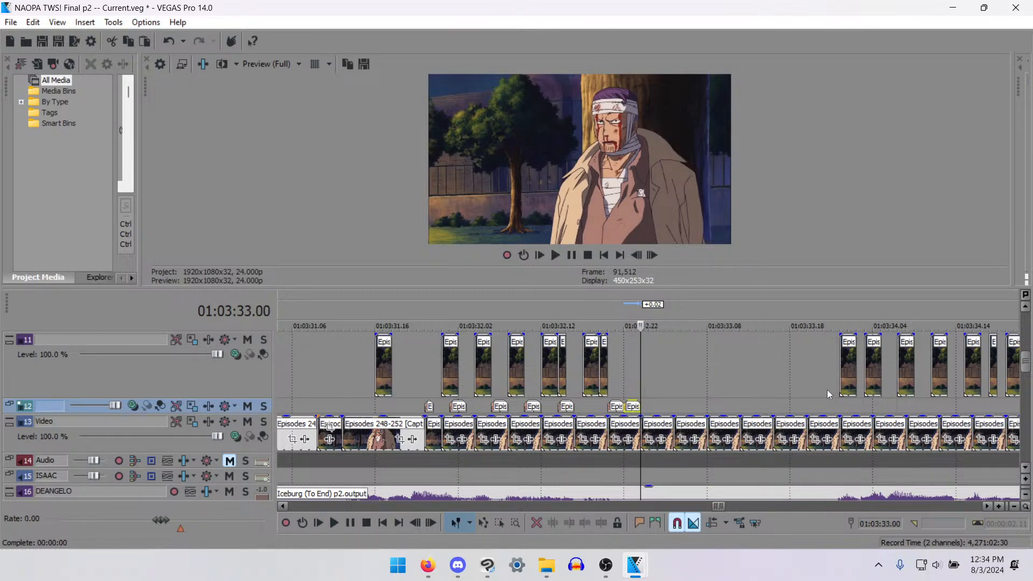
- Paste the two-frame mouth piece onto track 12 at 01:03:33.23, 01:03:34.02 and 01:03:34.05
left_click(830, 411)
scroll(831, 411, "up", 3)
key("ctrl+v")
left_click(714, 406)
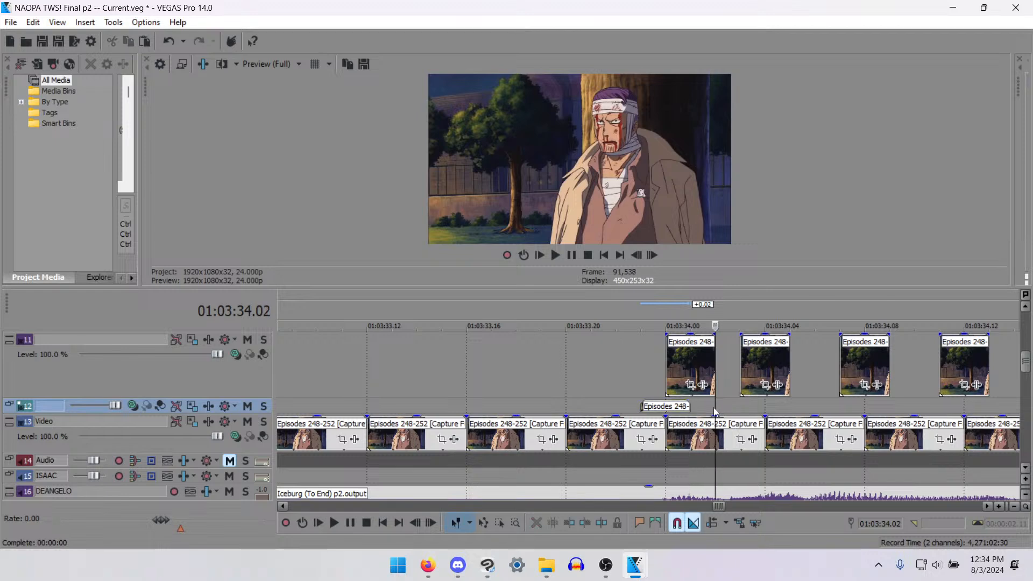
key("ctrl+v")
left_click(789, 407)
key("ctrl+v")
- Paste the two-frame mouth piece onto track 12 at 01:03:34.09 and 01:03:34.13
scroll(789, 407, "down", 1)
scroll(790, 408, "up", 1)
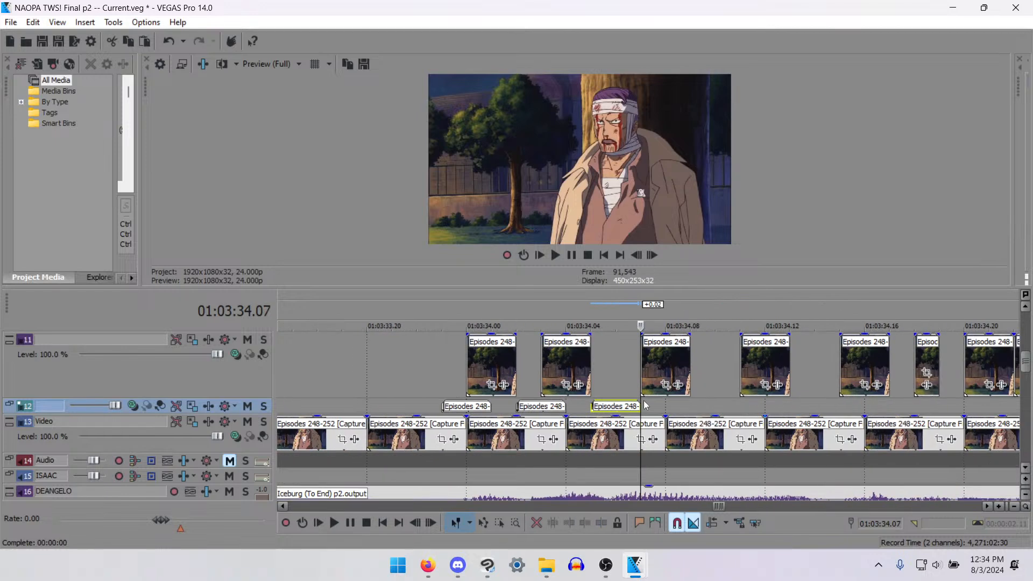
left_click(691, 408)
key("ctrl+v")
left_click(789, 404)
key("ctrl+v")
left_click(891, 405)
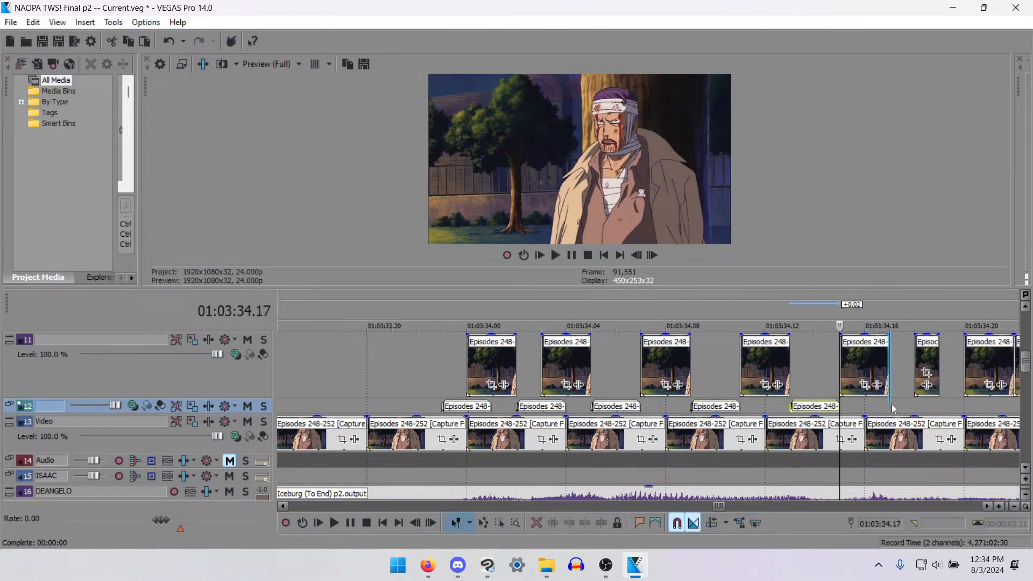
- Shift the track 12 piece at 01:03:34.13 one frame earlier and paste another copy at 01:03:34.16
scroll(850, 420, "down", 2)
scroll(750, 416, "up", 2)
scroll(750, 422, "up", 3)
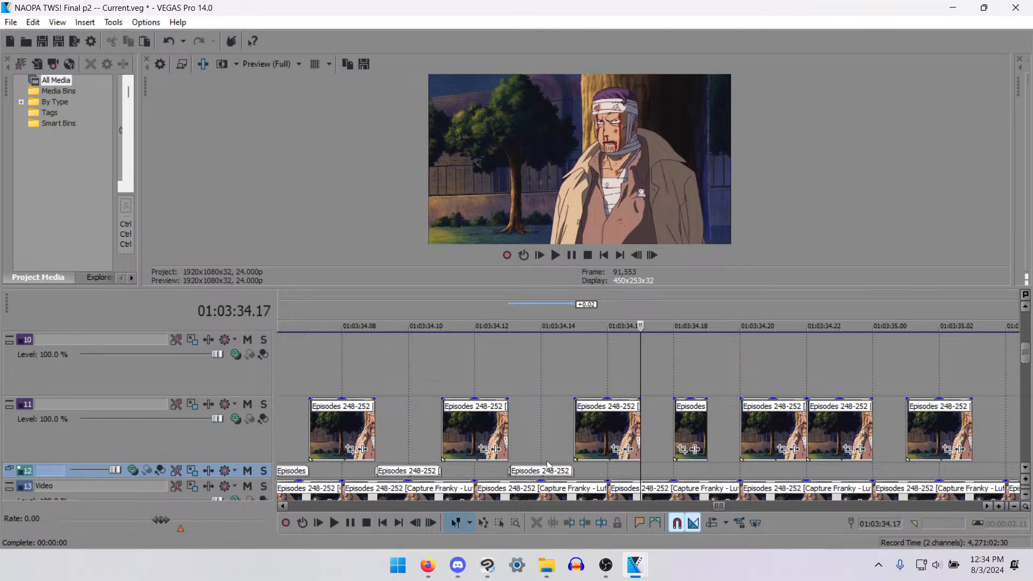
left_click_drag(540, 474, 515, 476)
left_click(610, 472)
key("ctrl+v")
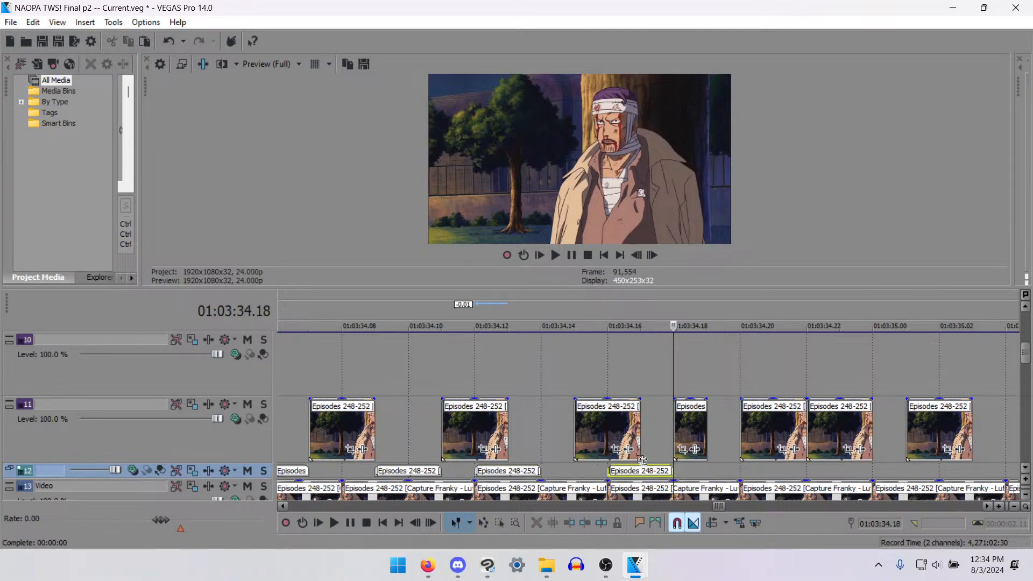
- Paste the two-frame mouth piece onto track 12 at 01:03:35.00, 01:03:35.03 and 01:03:35.06
left_click(870, 463)
key("ctrl+v")
scroll(869, 463, "down", 2)
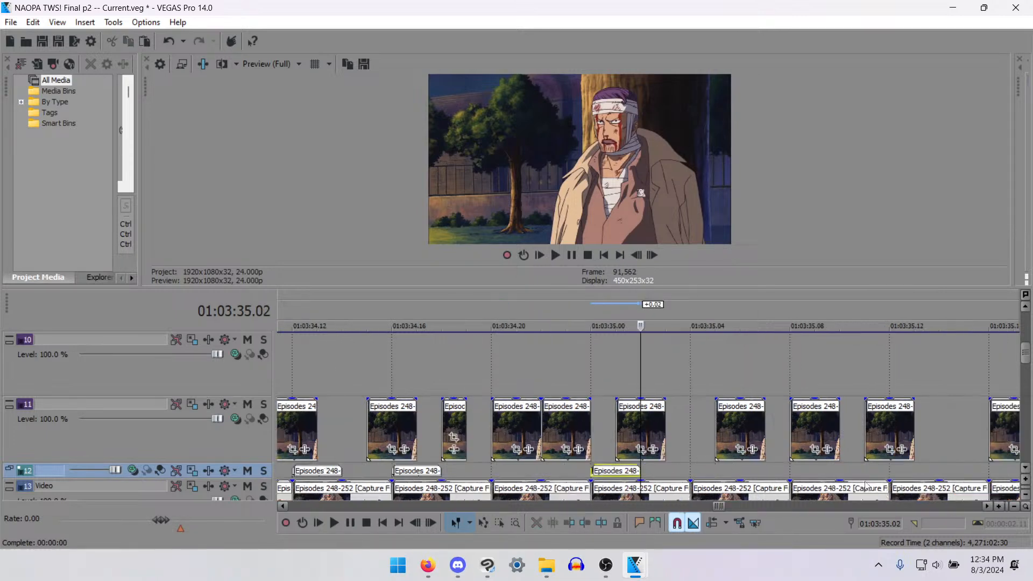
left_click(656, 476)
key("ctrl+v")
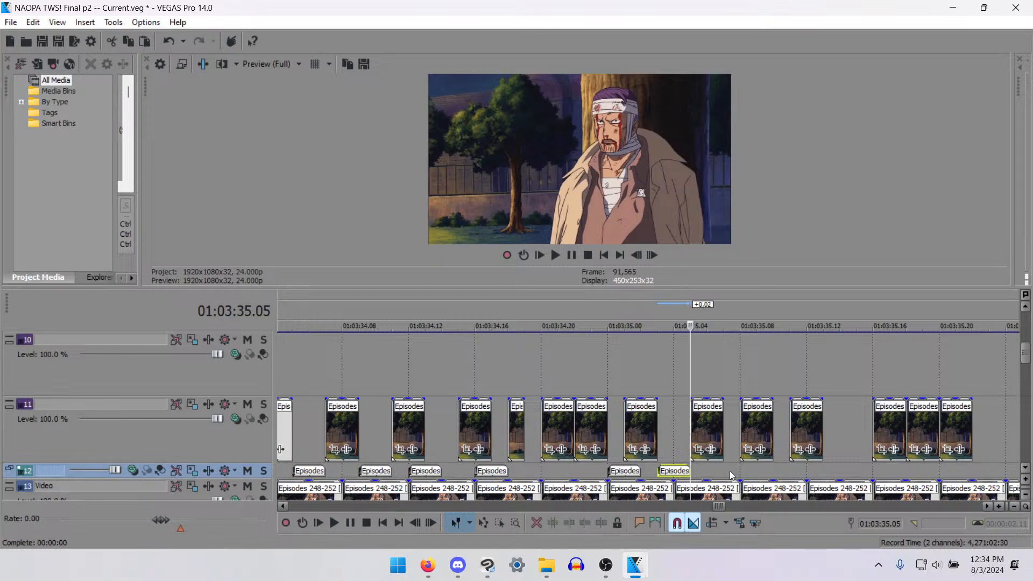
left_click(707, 476)
key("ctrl+v")
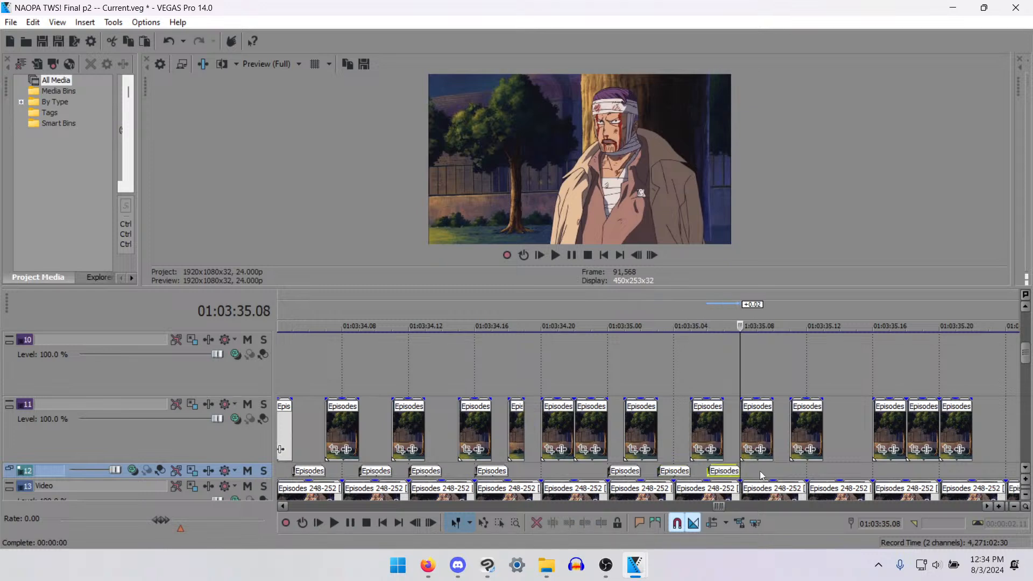
- Paste the two-frame mouth piece onto track 12 at 01:03:35.13 and 01:03:35.22
left_click(823, 466)
key("ctrl+v")
scroll(724, 451, "down", 1)
left_click(732, 469)
key("ctrl+v")
scroll(721, 469, "down", 3)
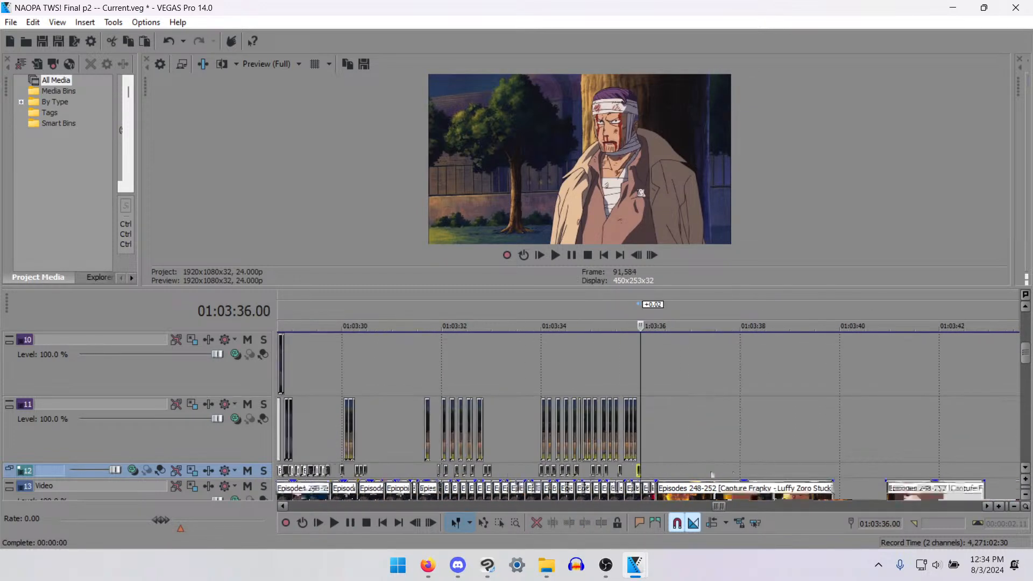
- Split the track 11 piece at 01:03:35.16 after its first frame and delete that frame
scroll(691, 467, "up", 3)
left_click(554, 424)
key("s")
left_click(541, 421)
key("Delete")
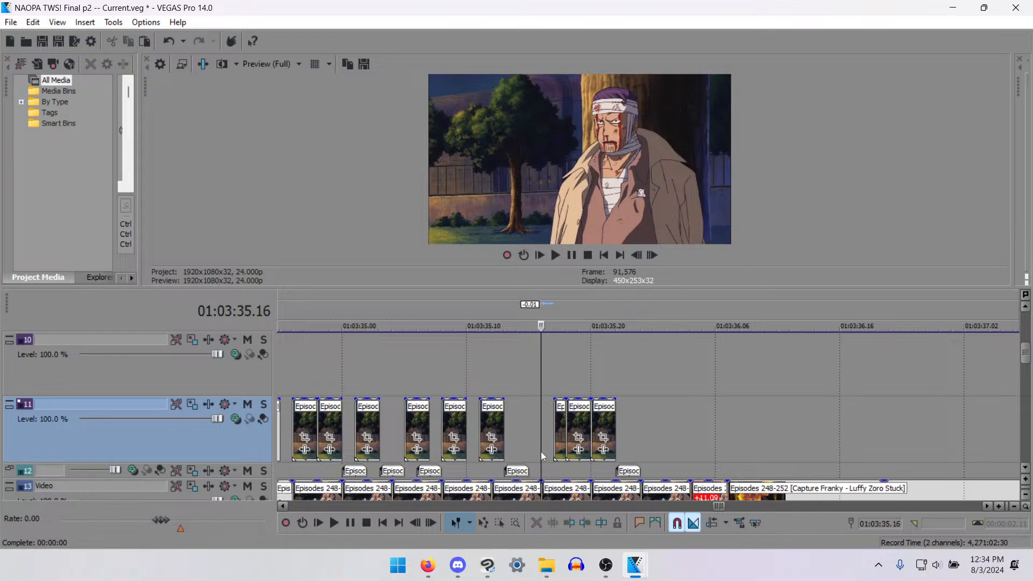
- Paste the two-frame piece onto track 12 at 01:03:35.16, delete the leftover track 11 frame at 01:03:35.17, and save the project
left_click(542, 473)
key("ctrl+v")
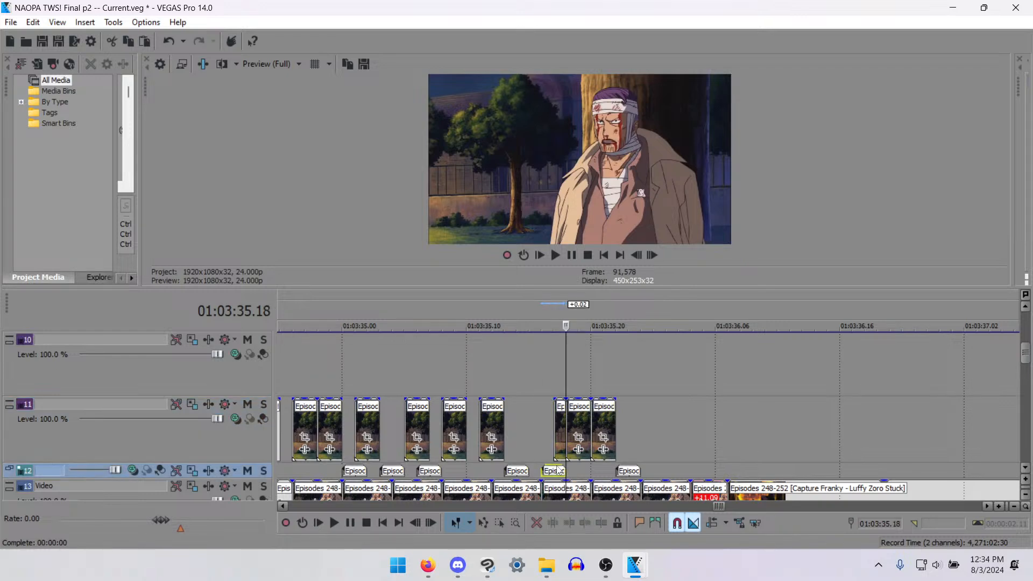
left_click(559, 437)
scroll(517, 438, "down", 4)
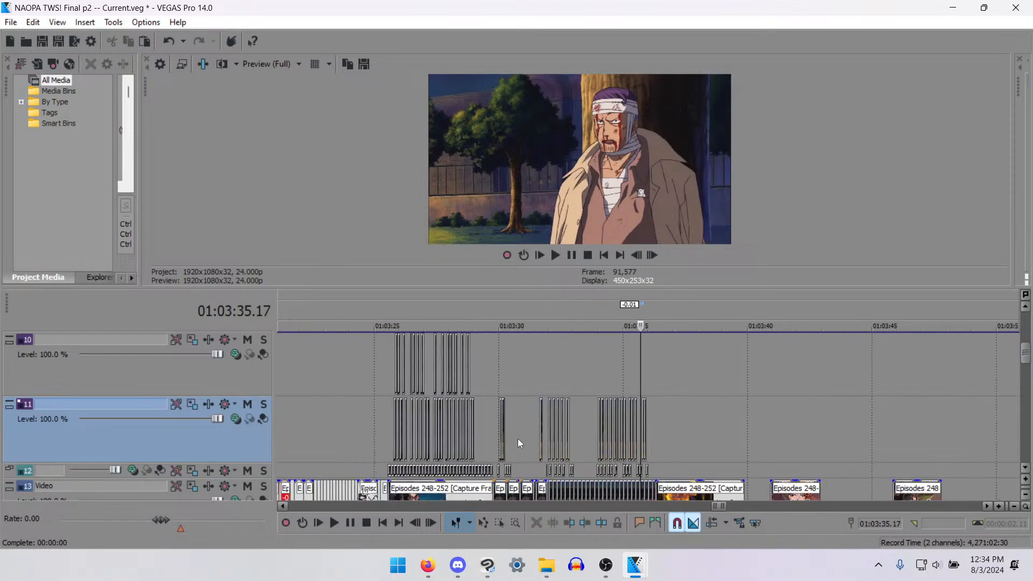
key("ctrl+s")
- Add another copy of the two-frame mouth piece to track 12 at 01:03:36.00
left_click(648, 470)
scroll(649, 471, "up", 5)
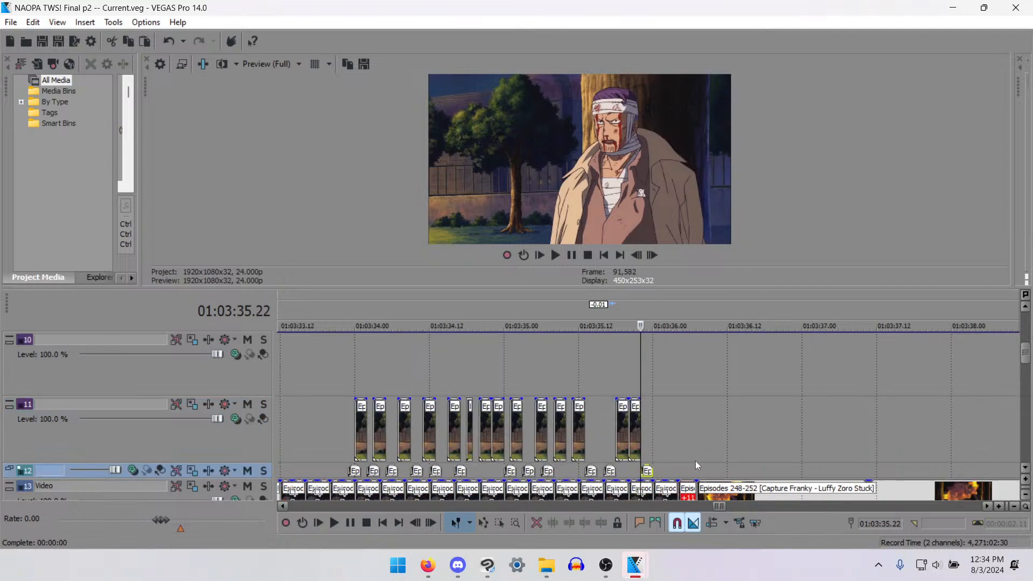
left_click_drag(693, 474, 741, 473)
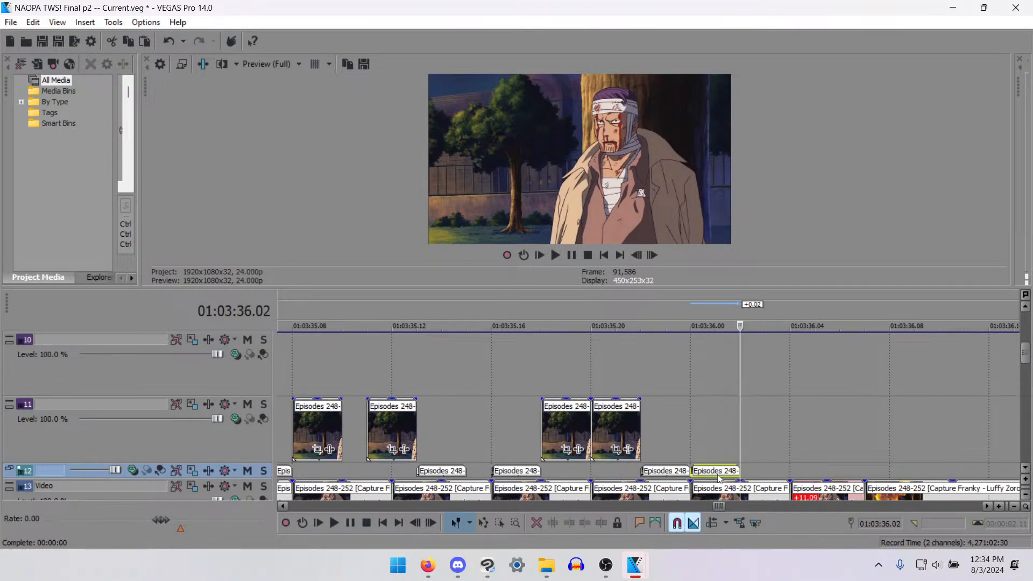
- Play back the bandaged man's dialogue from 01:03:29.07 to check the mouth frames
scroll(611, 482, "down", 5)
left_click(452, 434)
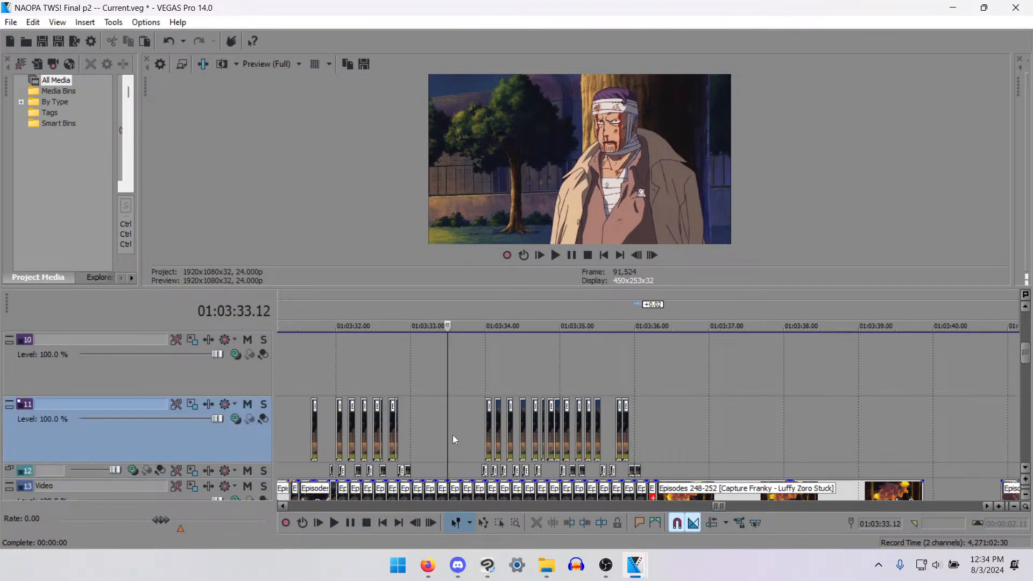
scroll(324, 426, "down", 3)
left_click(565, 426)
left_click(519, 434)
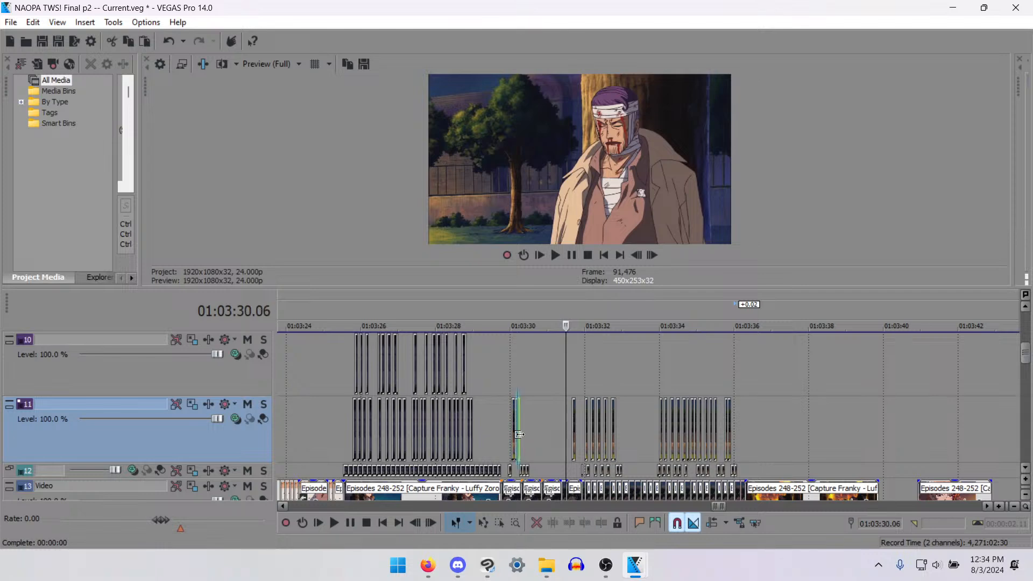
key("space")
key("space")
left_click(483, 430)
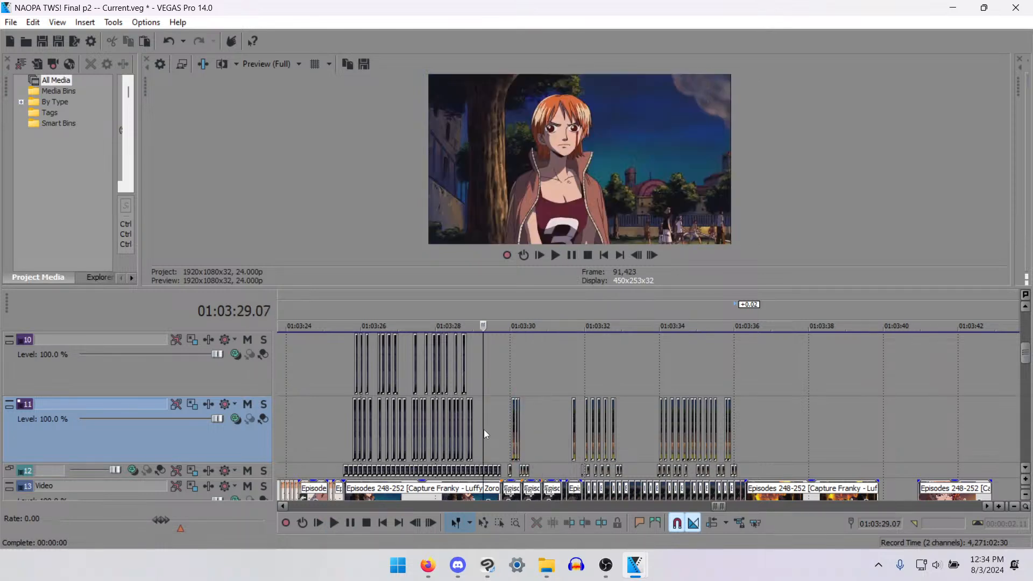
key("space")
key("space")
key("space")
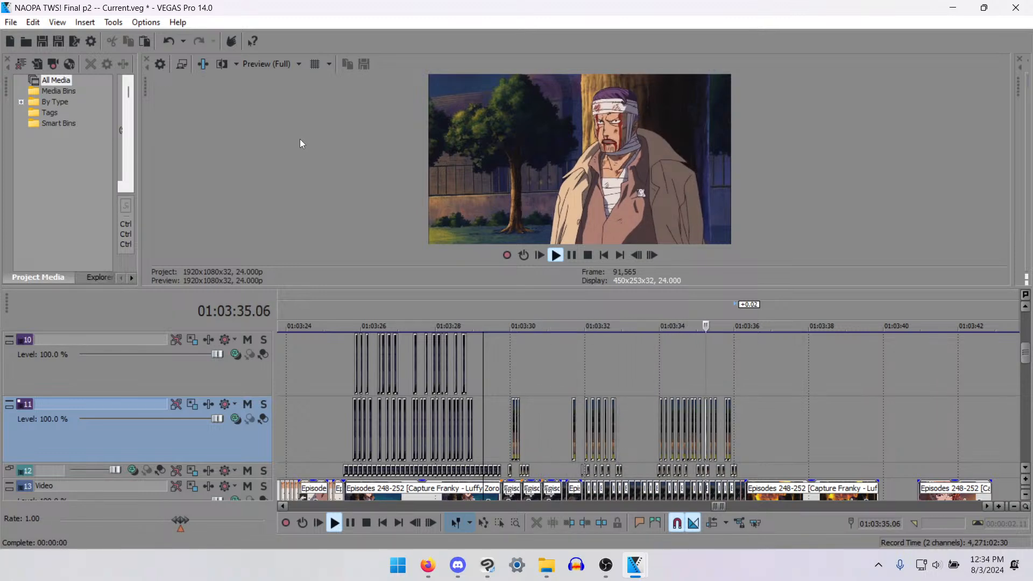
key("space")
- Move the track 11 mouth piece at 01:03:34.00 to 01:03:33.23, checking playback and undoing the extra one-frame shift to 01:03:33.22
left_click(657, 394)
scroll(658, 395, "up", 8)
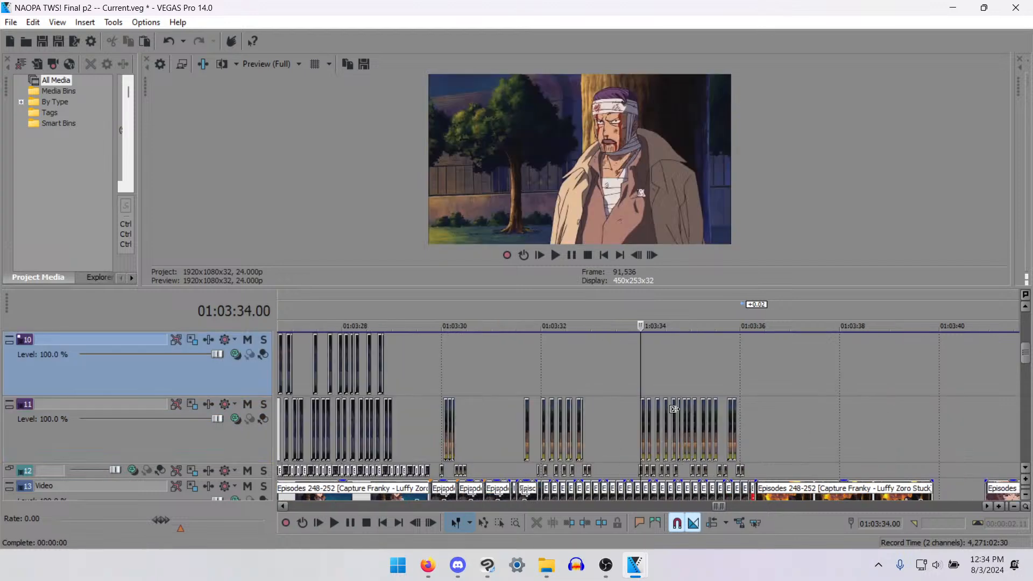
left_click(621, 418)
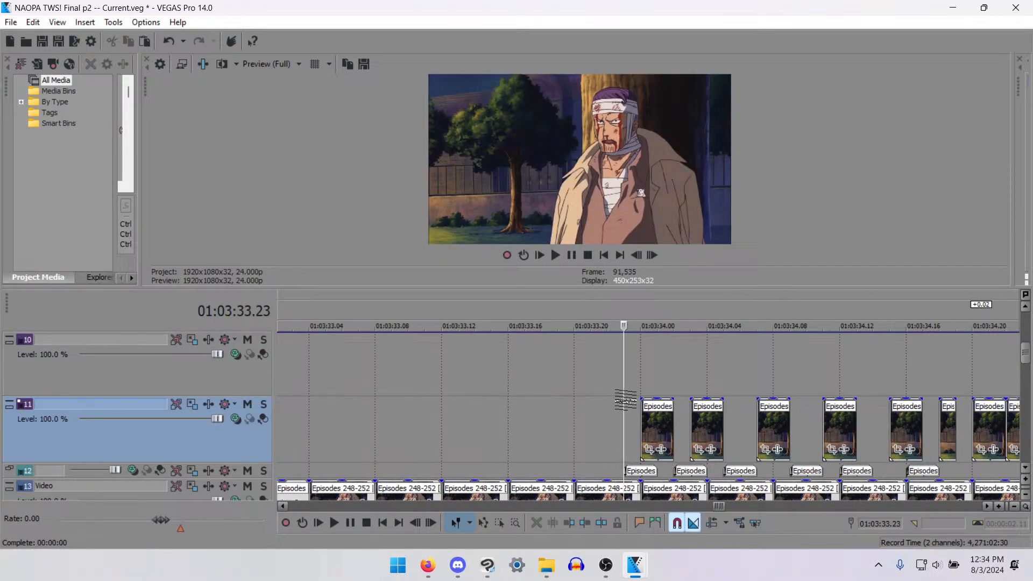
key("space")
key("space")
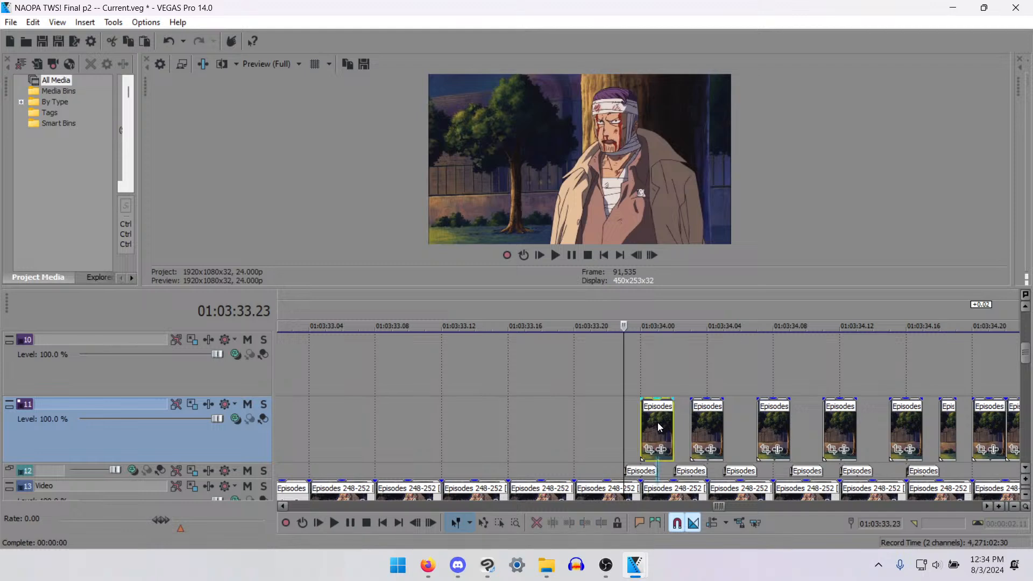
left_click_drag(654, 432, 615, 427)
key("space")
key("space")
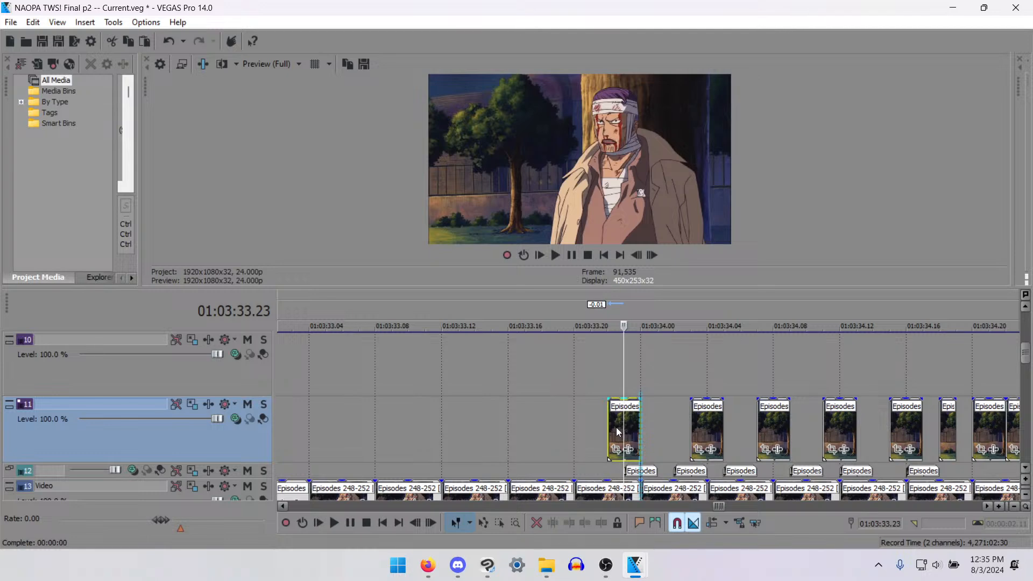
key("ctrl+z")
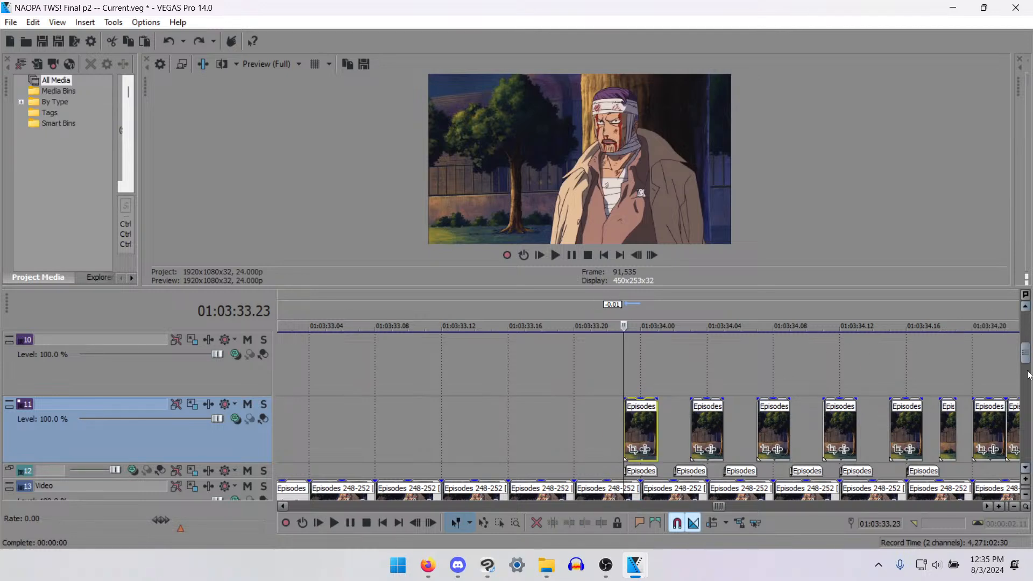
- Delete the mouth pieces at 01:03:33.23 on tracks 11 and 12, and move the track 12 piece at 01:03:34.02 to 01:03:34.00
scroll(1027, 375, "down", 3)
scroll(1027, 371, "up", 1)
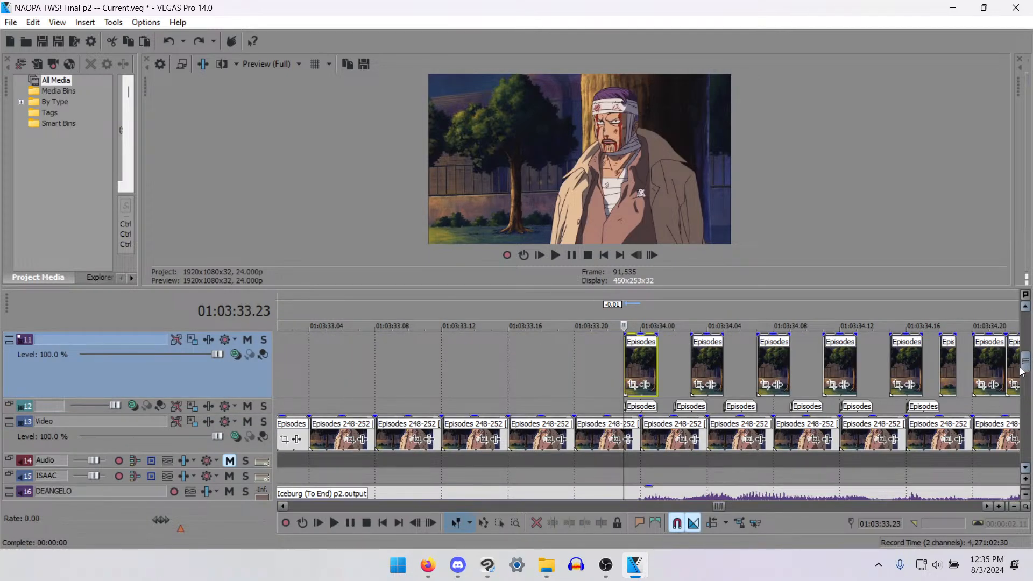
left_click(655, 357)
key("Delete")
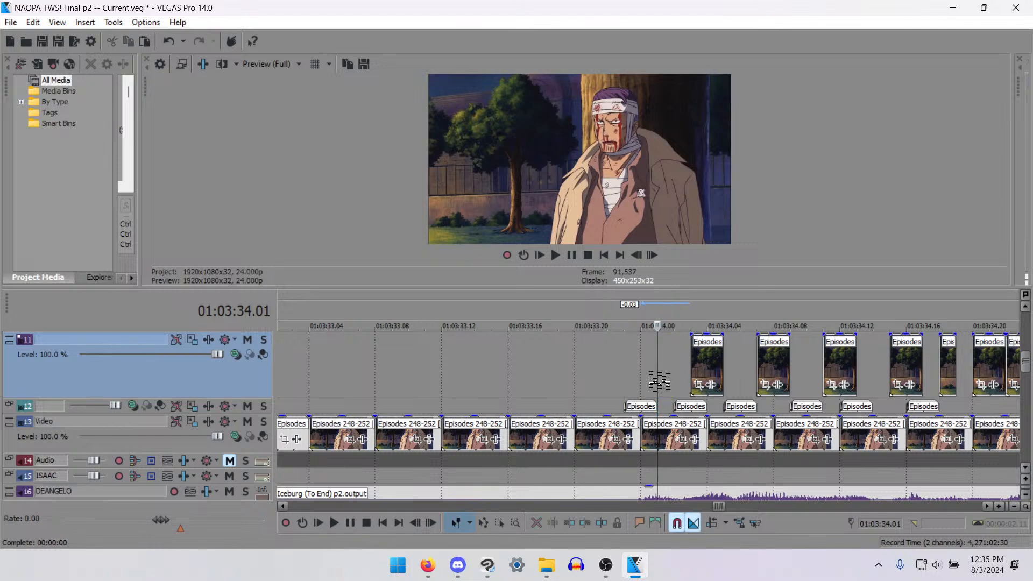
left_click_drag(686, 406, 653, 413)
left_click(636, 409)
key("Delete")
- Move the track 11 mouth piece at 01:03:34.03 to 01:03:34.01 and the track 12 piece at 01:03:34.05 to 01:03:34.02, checking playback
left_click(697, 365)
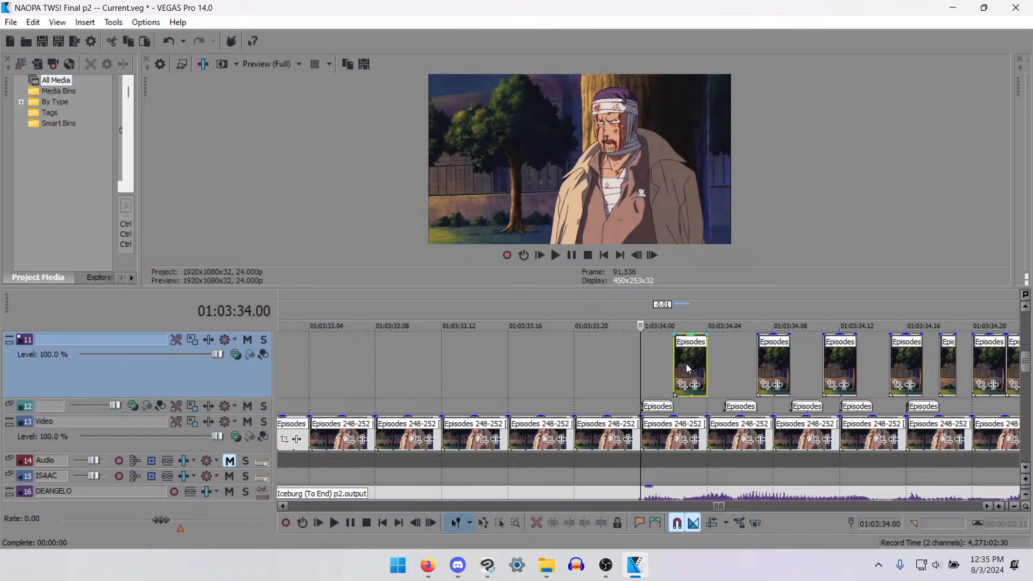
left_click(590, 368)
key("space")
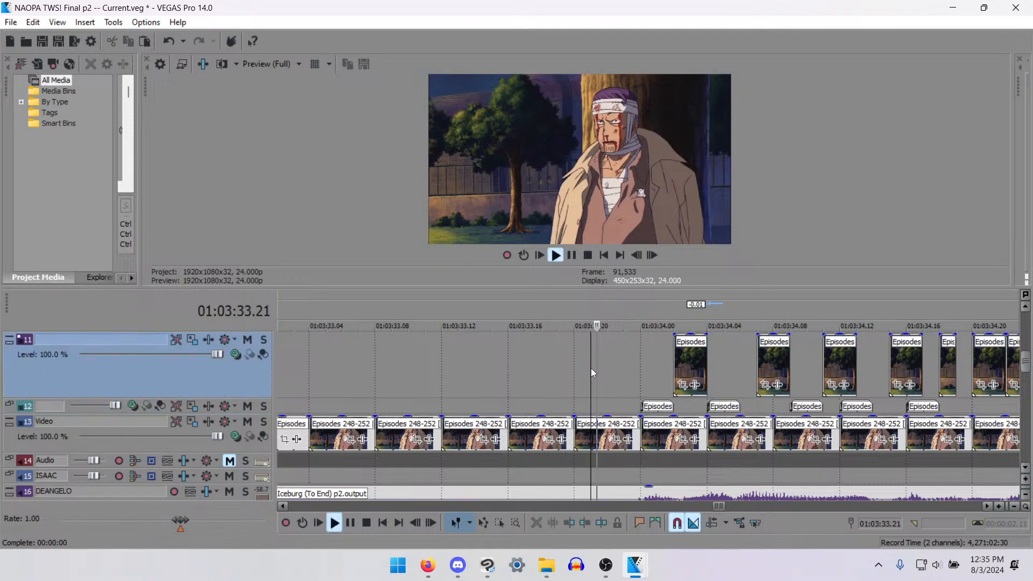
key("space")
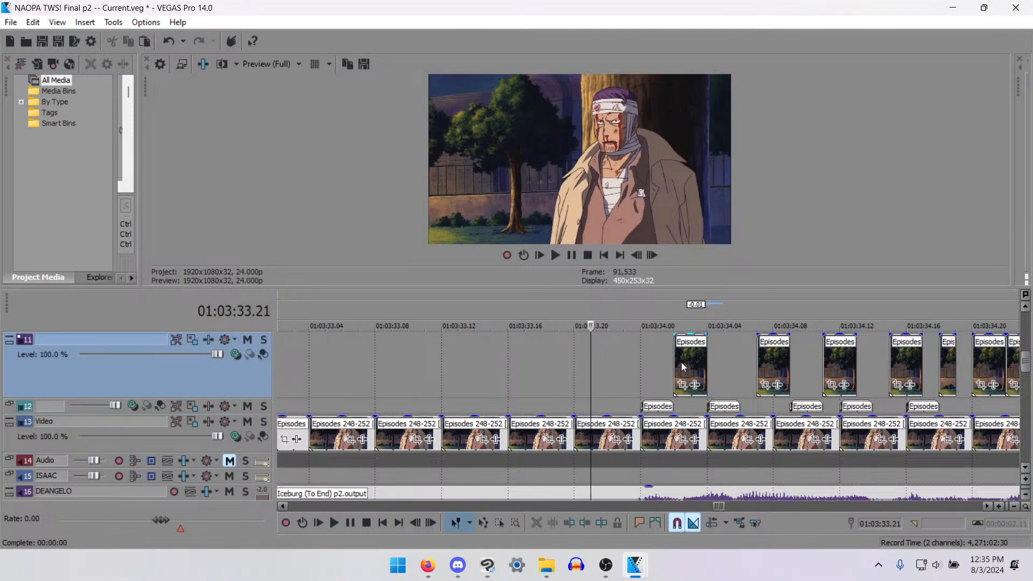
left_click_drag(682, 367, 673, 371)
left_click_drag(724, 404, 700, 409)
key("space")
key("space")
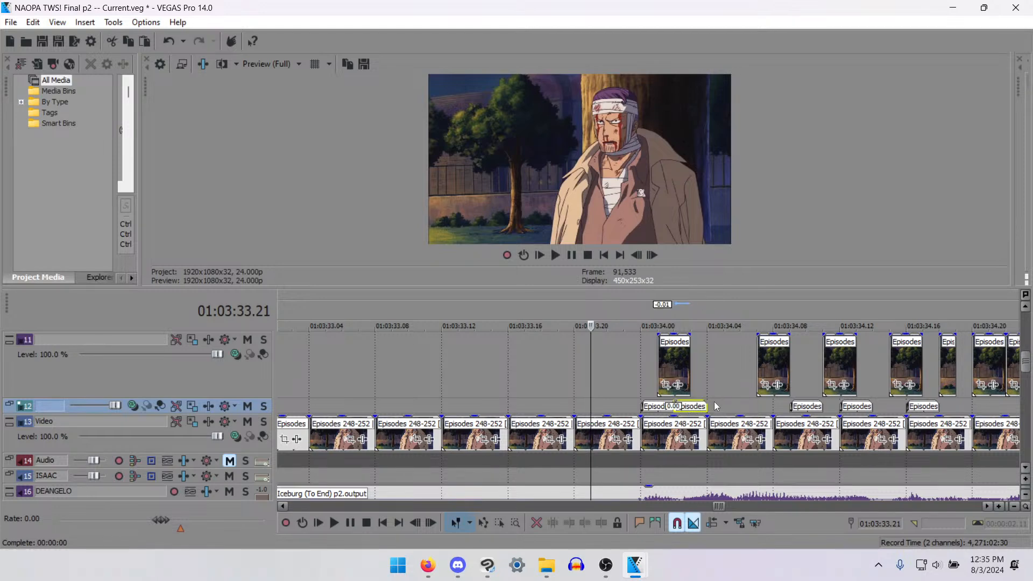
- Paste a two-frame mouth piece onto track 12 at 01:03:34.05 and play back the dialogue from 01:03:33.22
left_click(729, 410)
key("ctrl+v")
left_click(603, 383)
key("space")
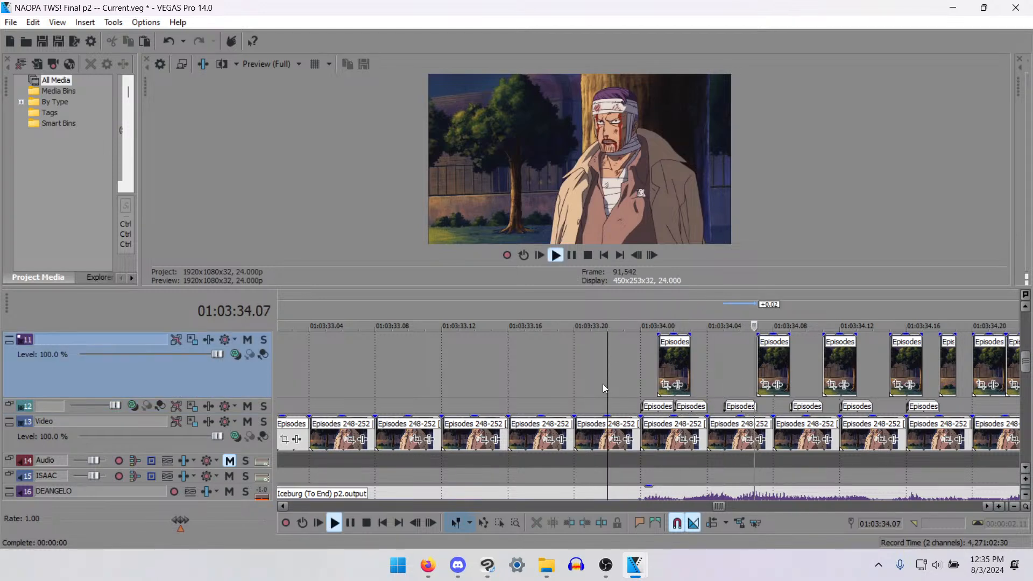
key("space")
key("space")
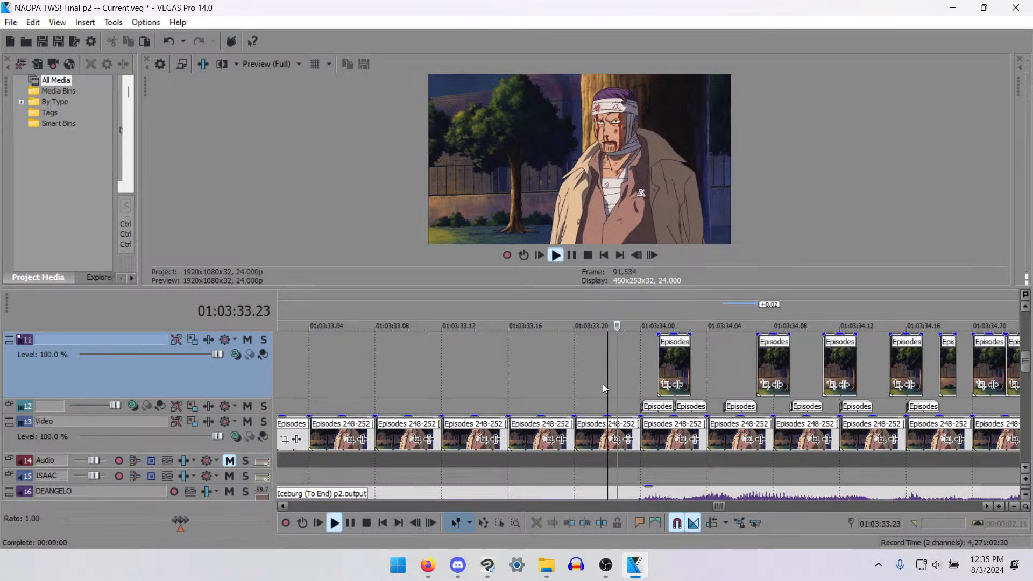
key("Return")
- Move the track 11 pieces at 01:03:34.07 and 34.11 to 34.06 and 34.09, and the track 12 pieces at 34.09 and 34.12 to 34.07 and 34.11
scroll(695, 371, "up", 2)
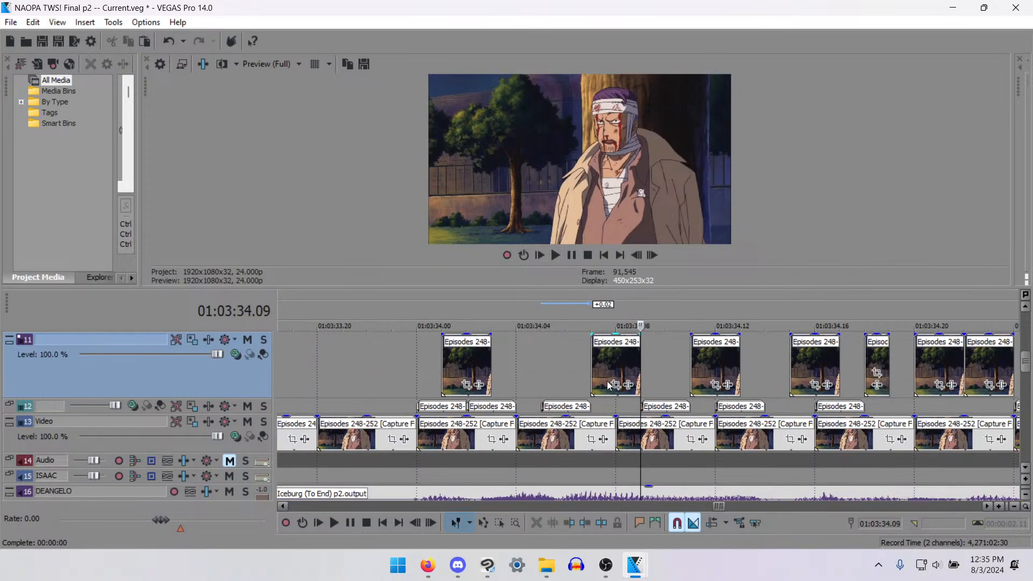
left_click_drag(607, 383, 593, 361)
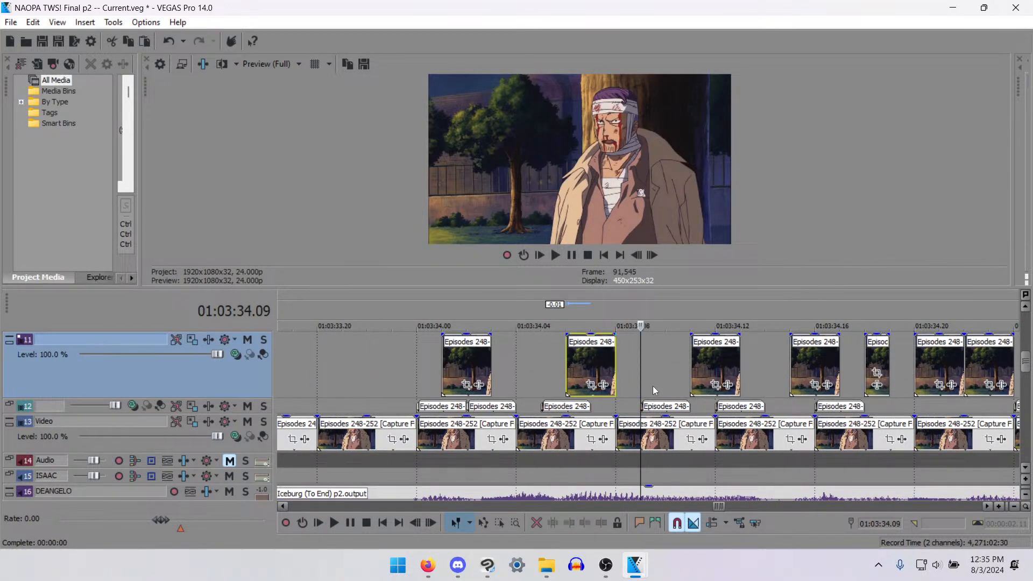
left_click_drag(653, 406, 609, 409)
left_click_drag(708, 364, 655, 367)
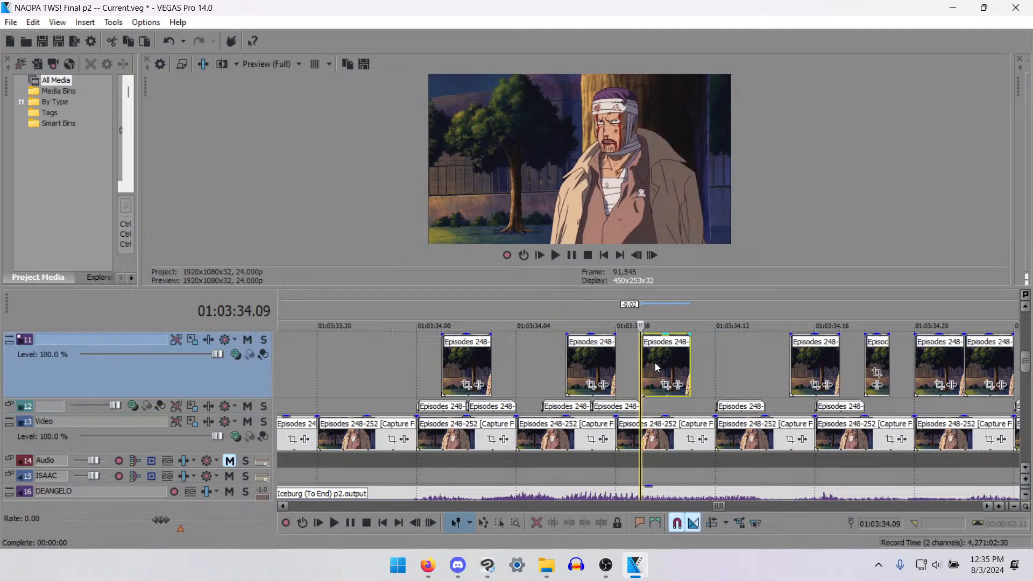
left_click_drag(756, 399, 732, 402)
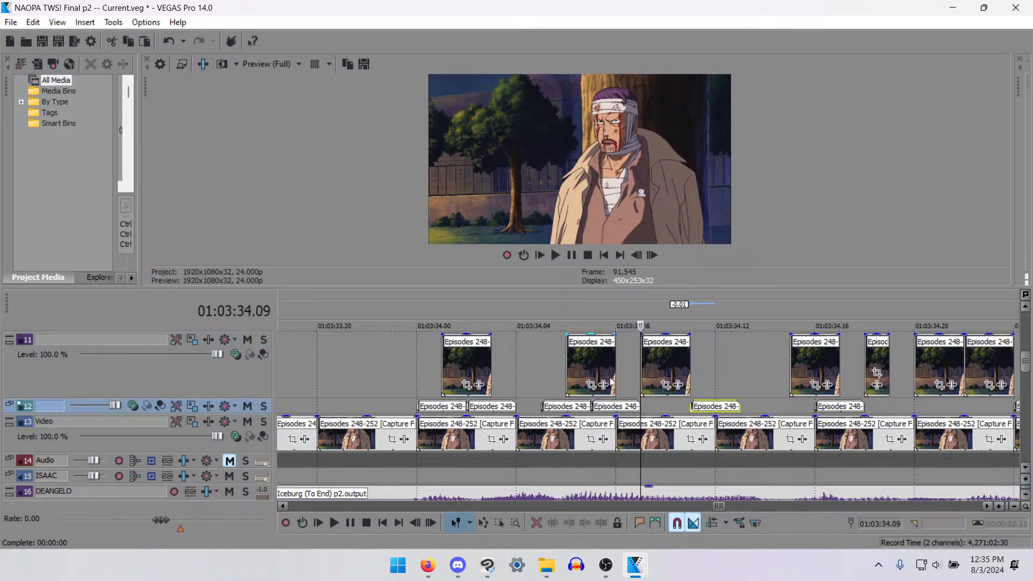
left_click(370, 372)
key("space")
key("space")
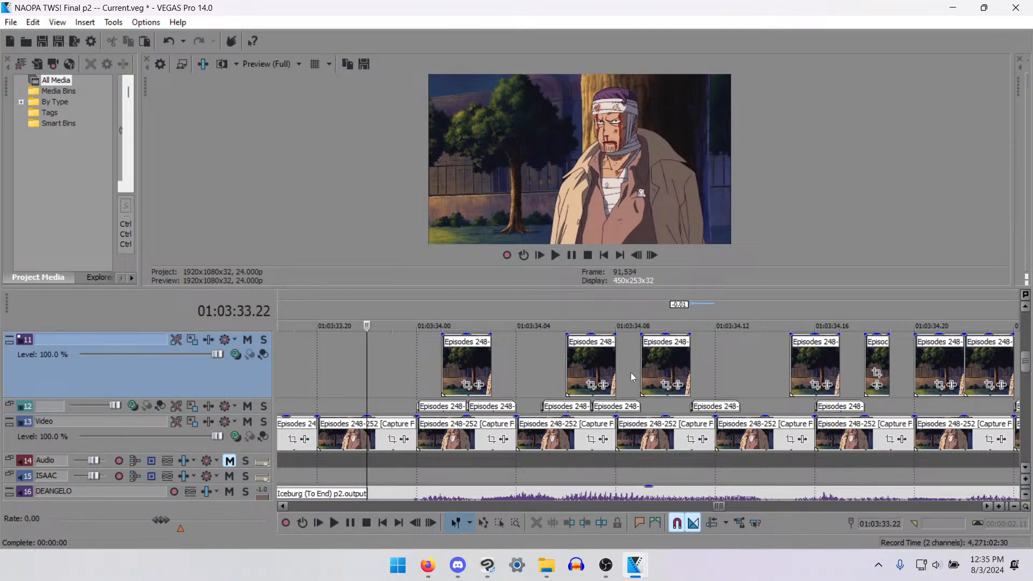
- Try an extra two-frame mouth piece on track 11 at 01:03:34.12, play back the dialogue, and delete the piece again
left_click(648, 365)
left_click(732, 363)
key("ctrl+v")
left_click_drag(767, 371, 742, 374)
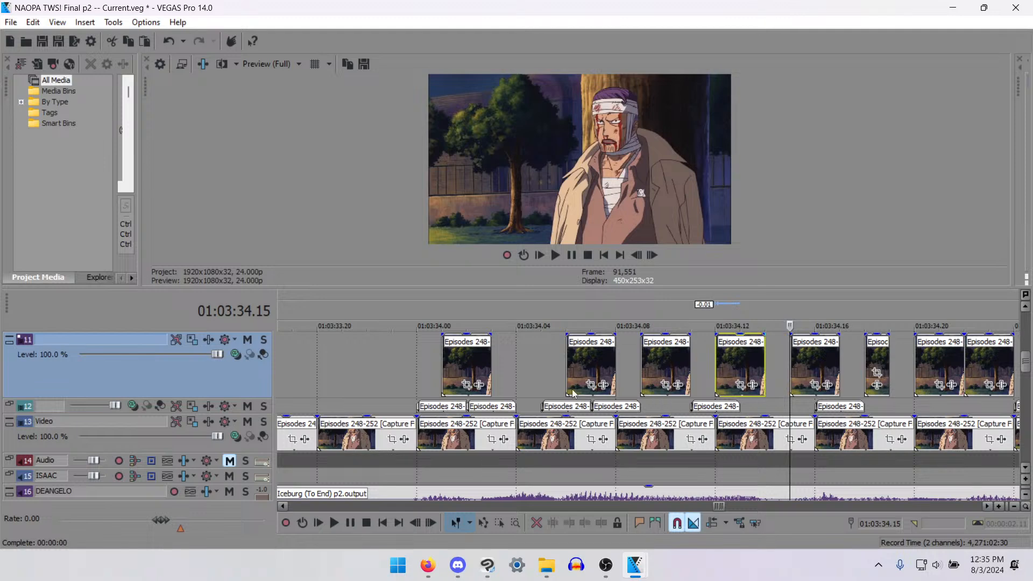
left_click(368, 361)
key("space")
key("space")
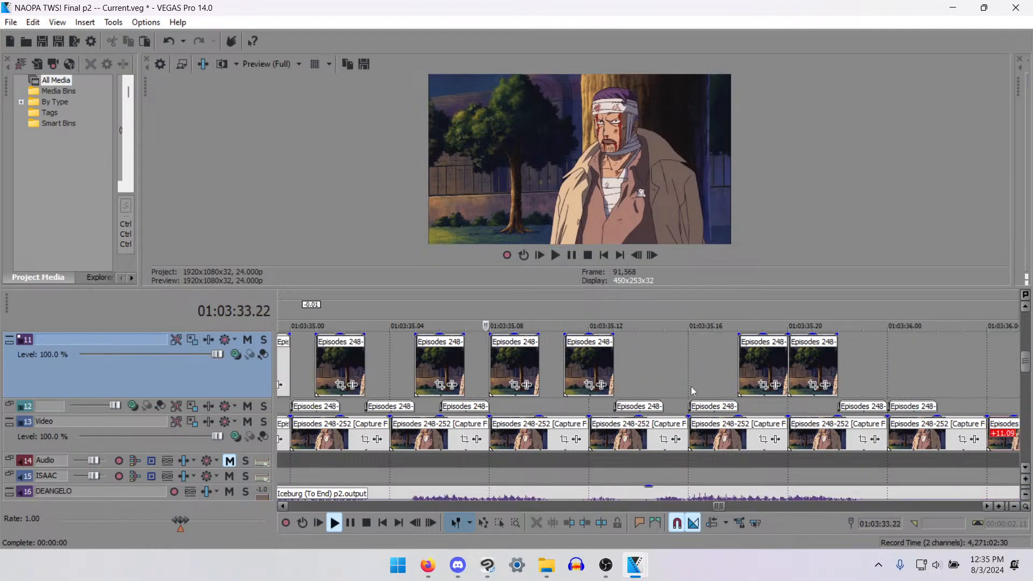
key("space")
key("space")
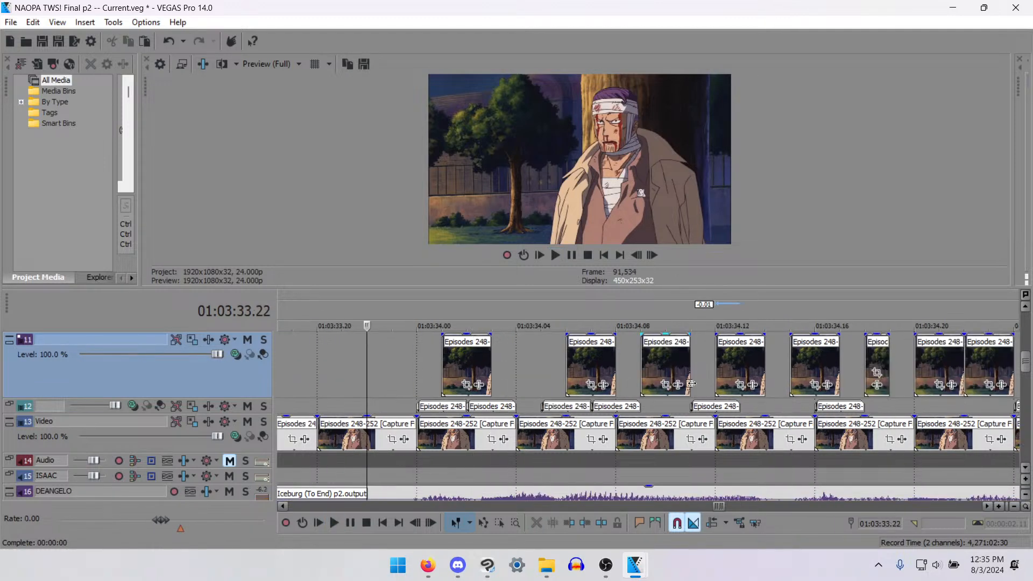
left_click(721, 358)
key("Delete")
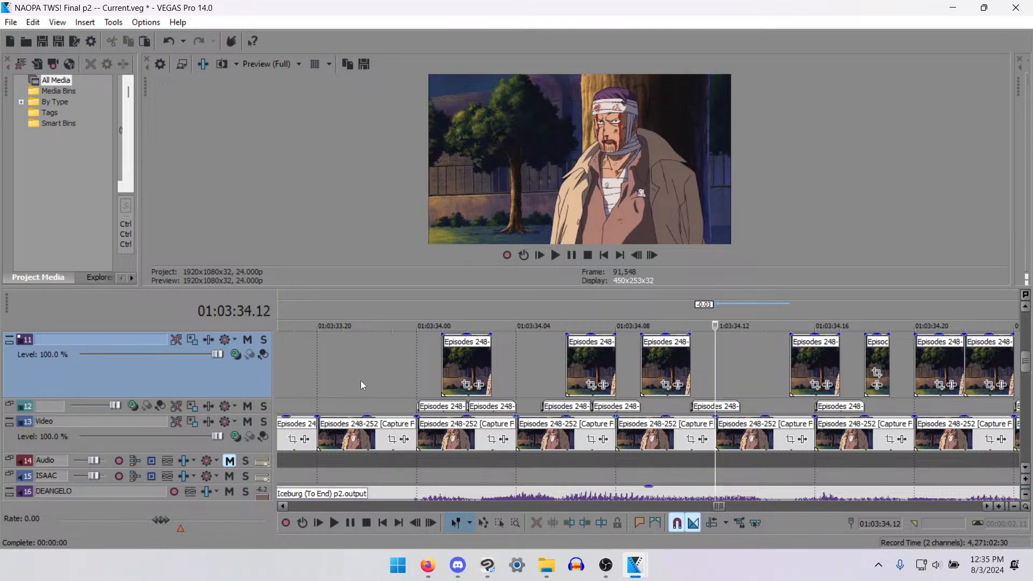
- Play back the bandaged man's dialogue from 01:03:33.22 to check the mouth timing around 01:03:34.12
left_click(355, 367)
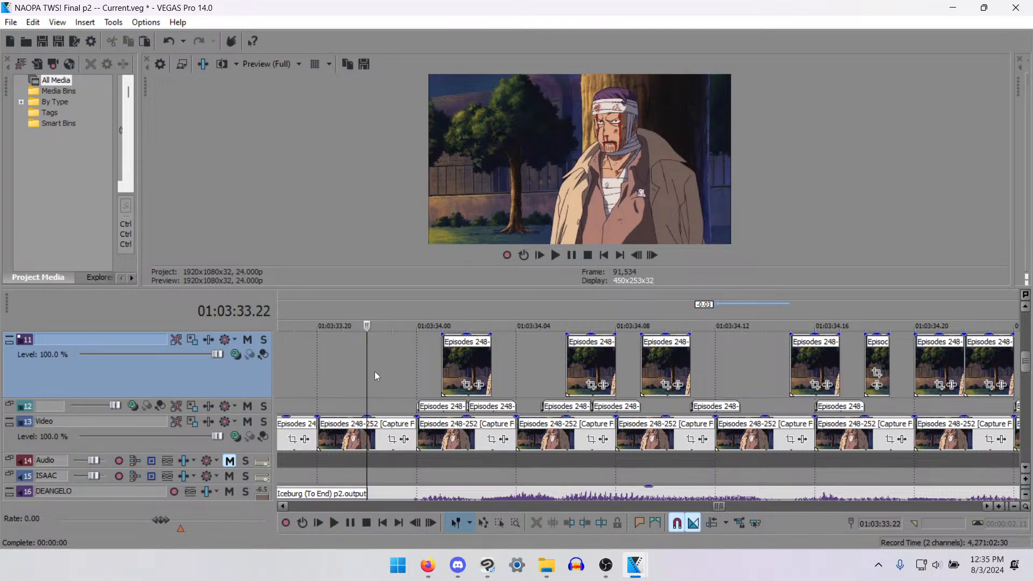
key("space")
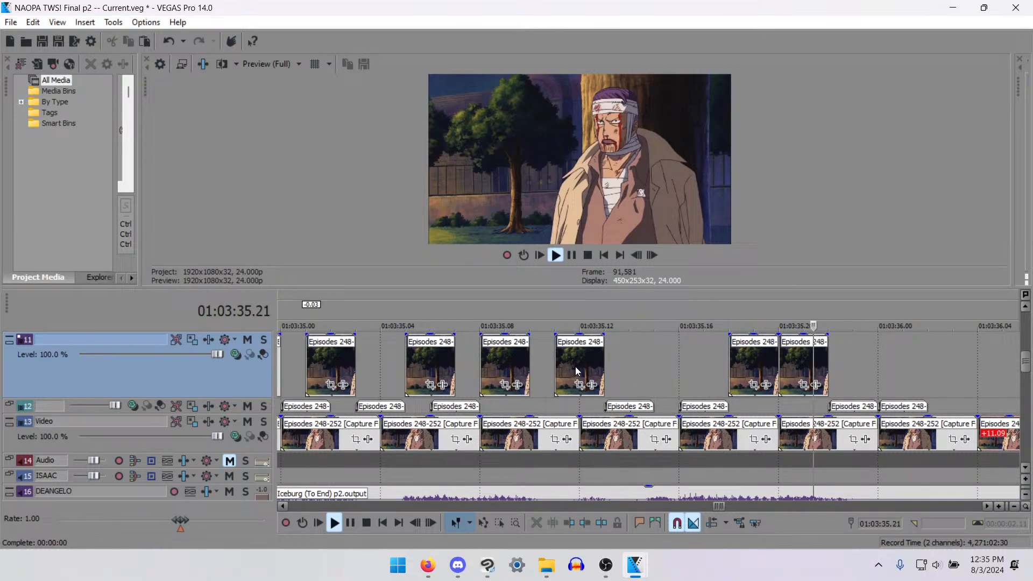
key("space")
key("space")
key("space")
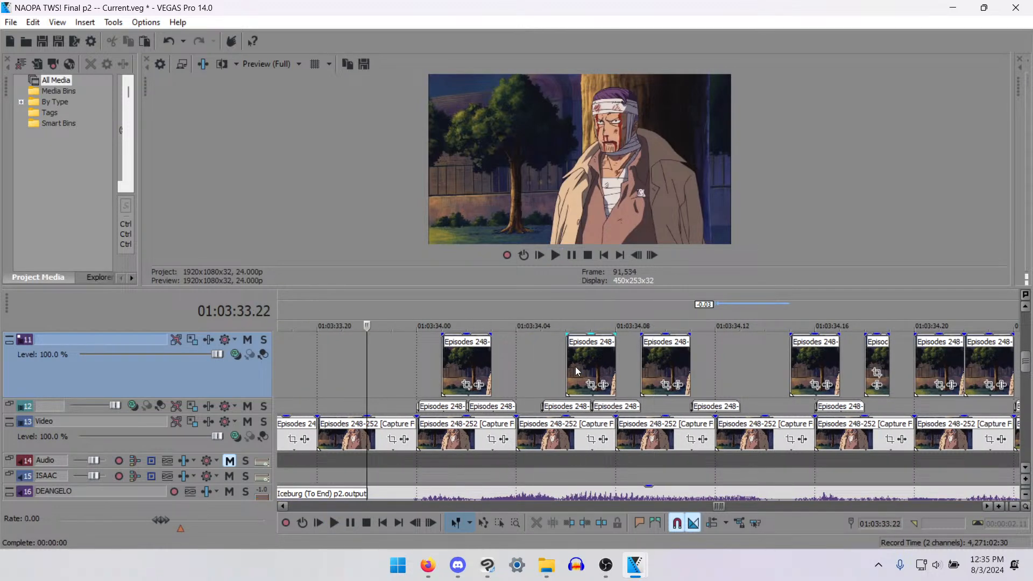
key("space")
key("Return")
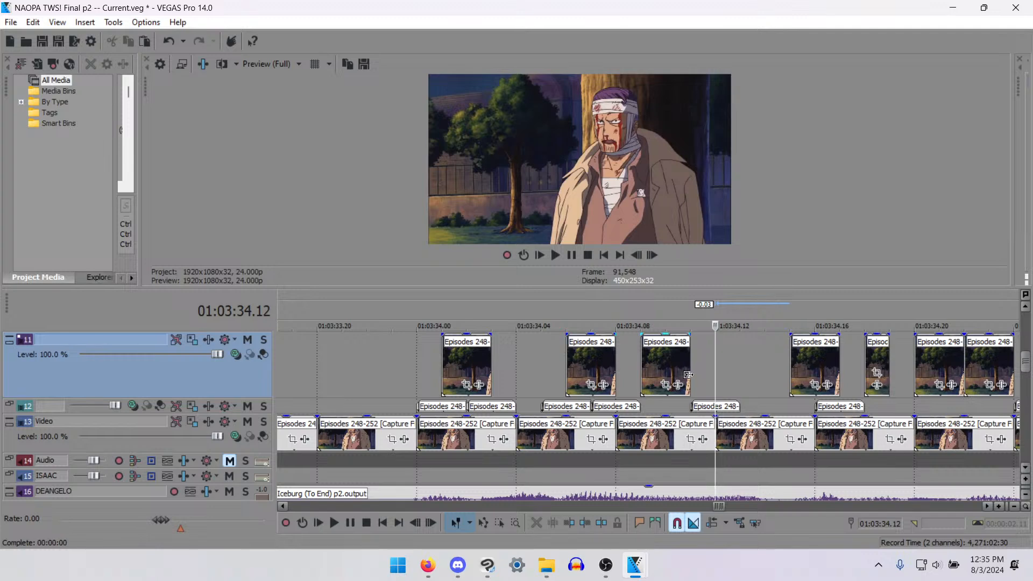
key("space")
- Move the track 11 piece at 01:03:34.15 to 01:03:34.14, add a two-frame piece to track 12 at 01:03:34.13, and check playback
key("space")
left_click_drag(815, 371, 789, 371)
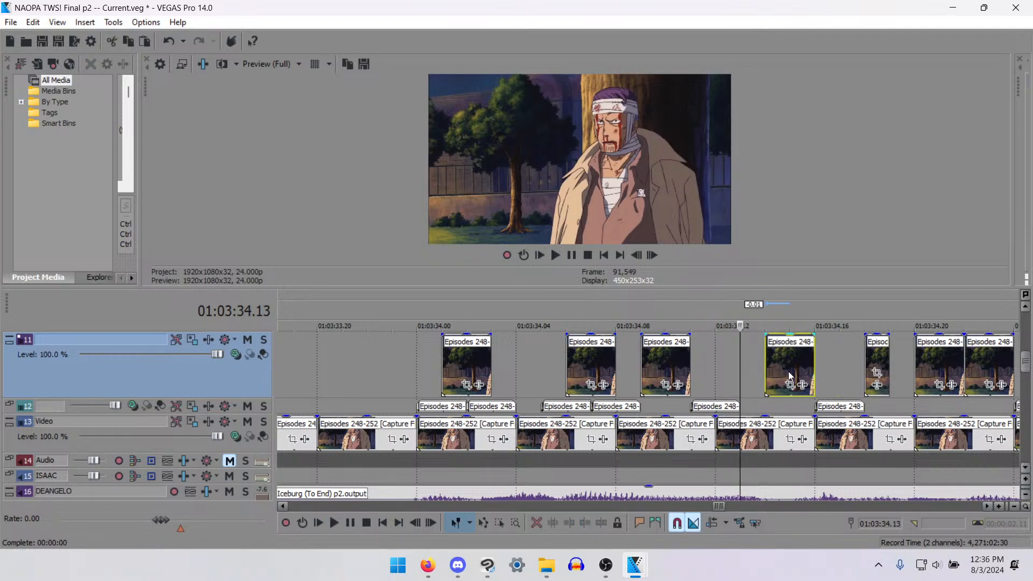
key("space")
key("space")
left_click(735, 407)
left_click_drag(736, 407, 787, 408)
left_click(375, 361)
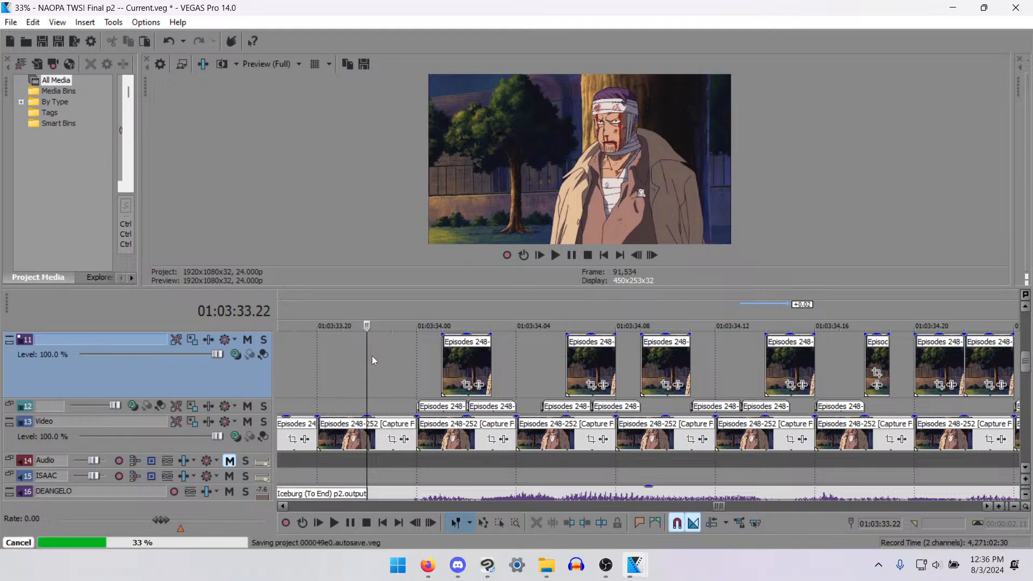
key("space")
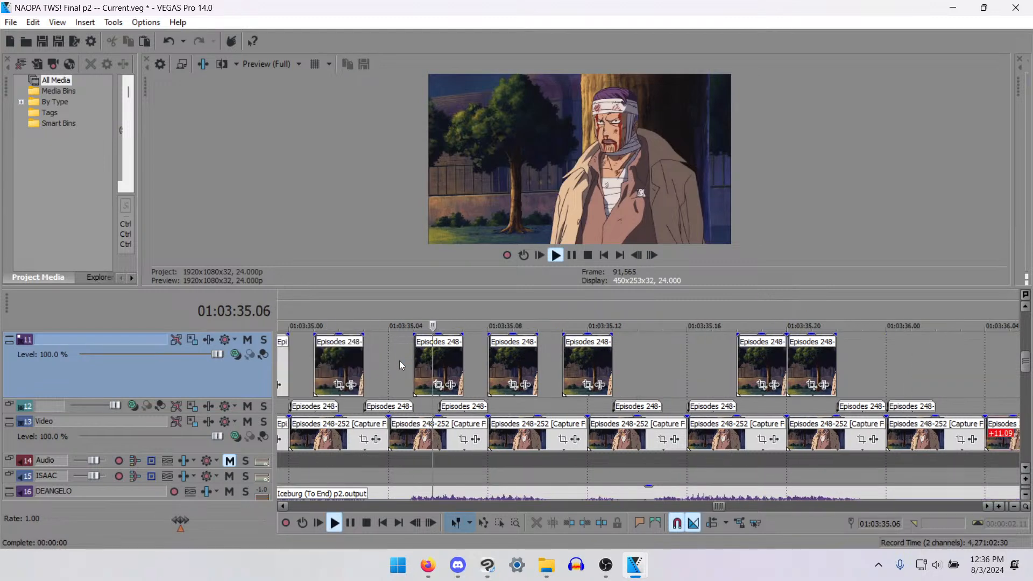
key("space")
key("space")
key("Return")
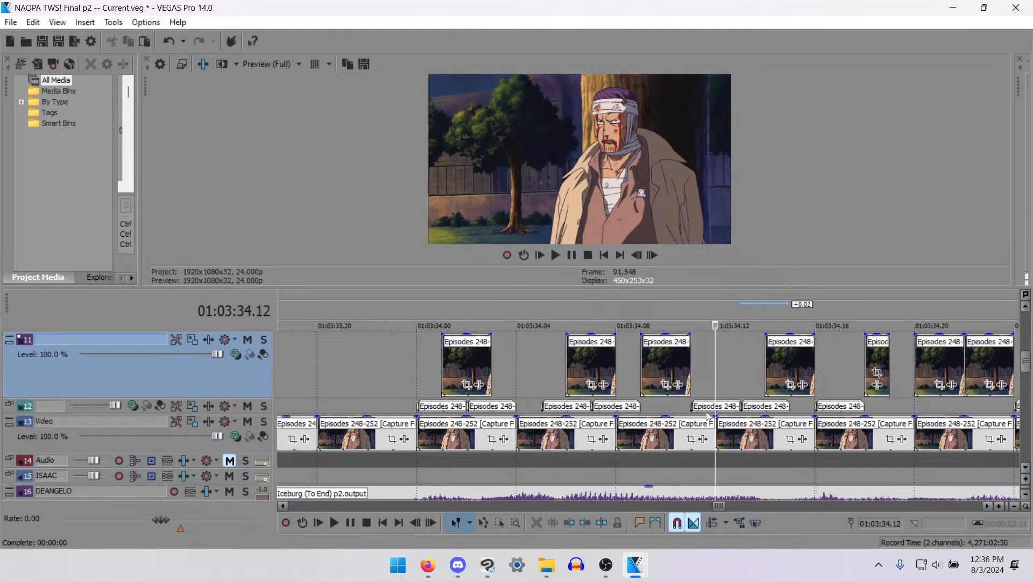
- Move the track 12 mouth piece at 01:03:34.11 to 01:03:34.10 and play back the dialogue from 01:03:33.20
left_click_drag(707, 412, 681, 413)
left_click(315, 365)
key("space")
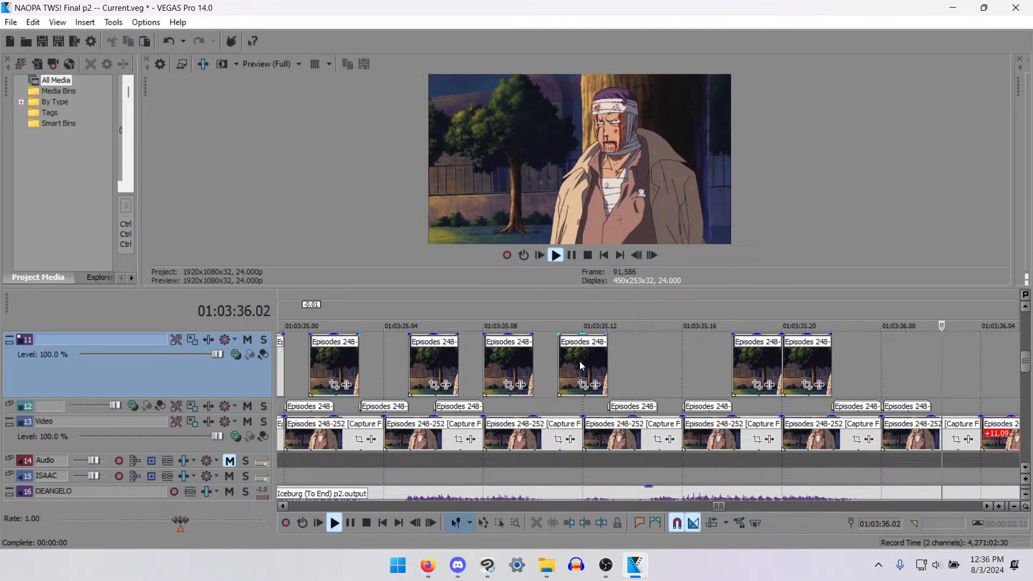
scroll(580, 360, "down", 5)
key("space")
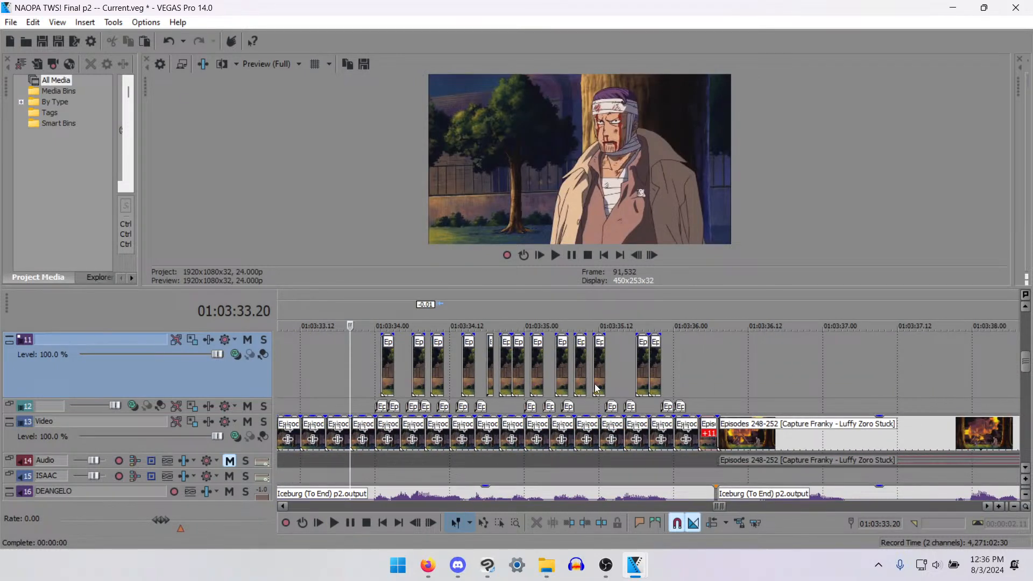
key("space")
key("space")
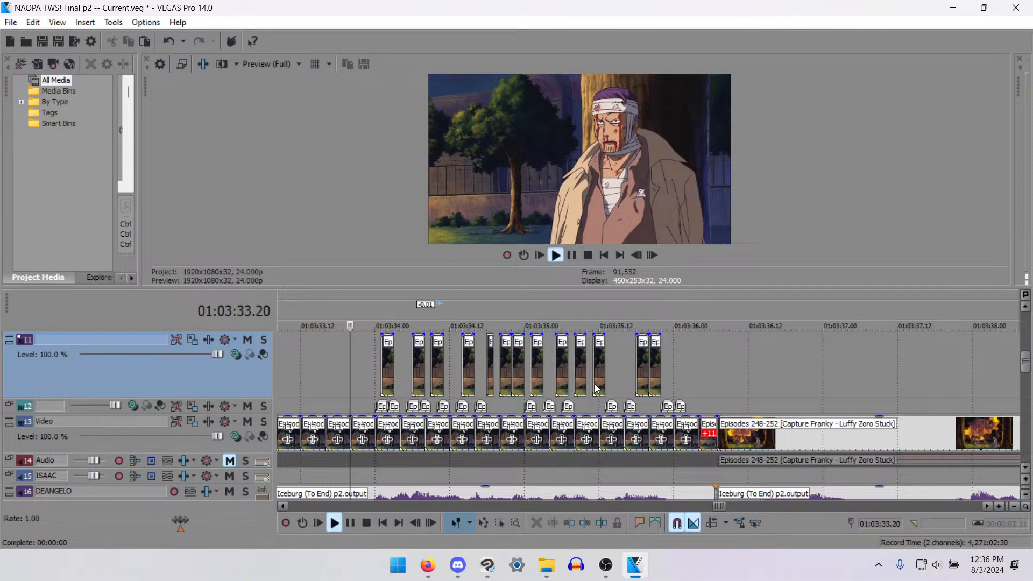
key("space")
key("Return")
- Move the track 11 piece at 01:03:34.14 to 34.16, replace the track 12 pieces at 34.13 and 34.16 with one at 34.15, and check playback
scroll(565, 406, "up", 3)
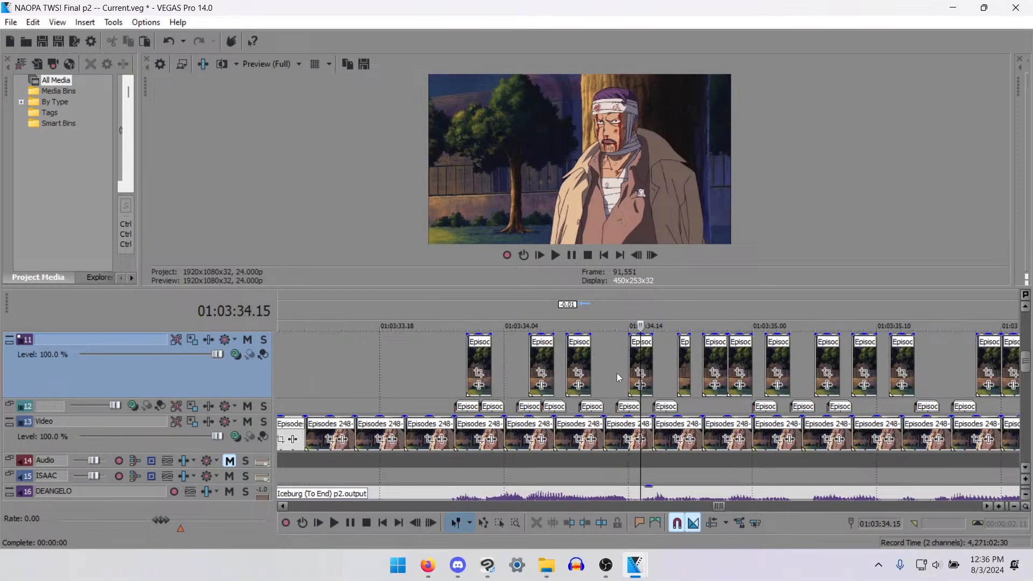
scroll(643, 366, "up", 1)
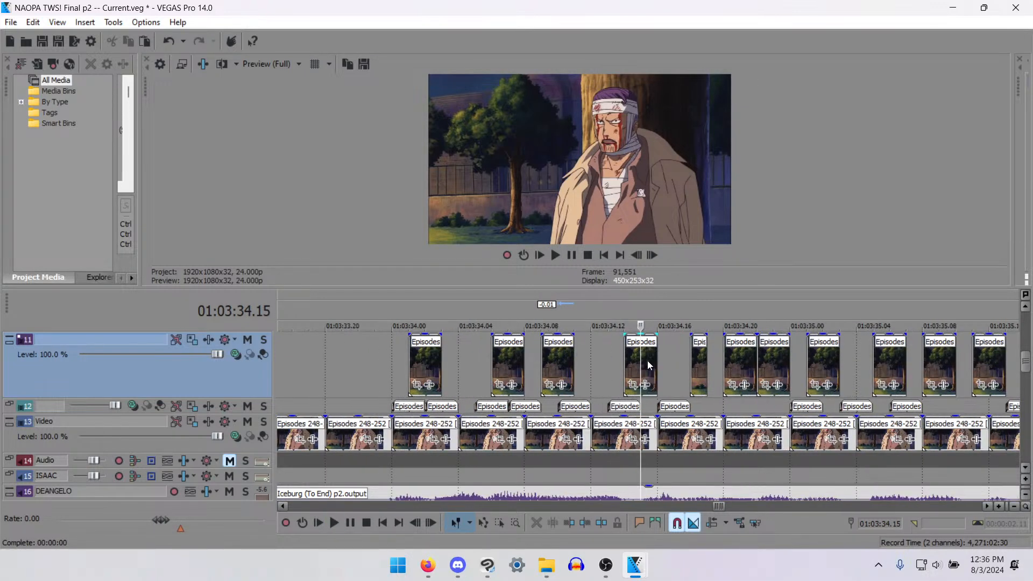
left_click(662, 364)
left_click_drag(663, 363, 677, 360)
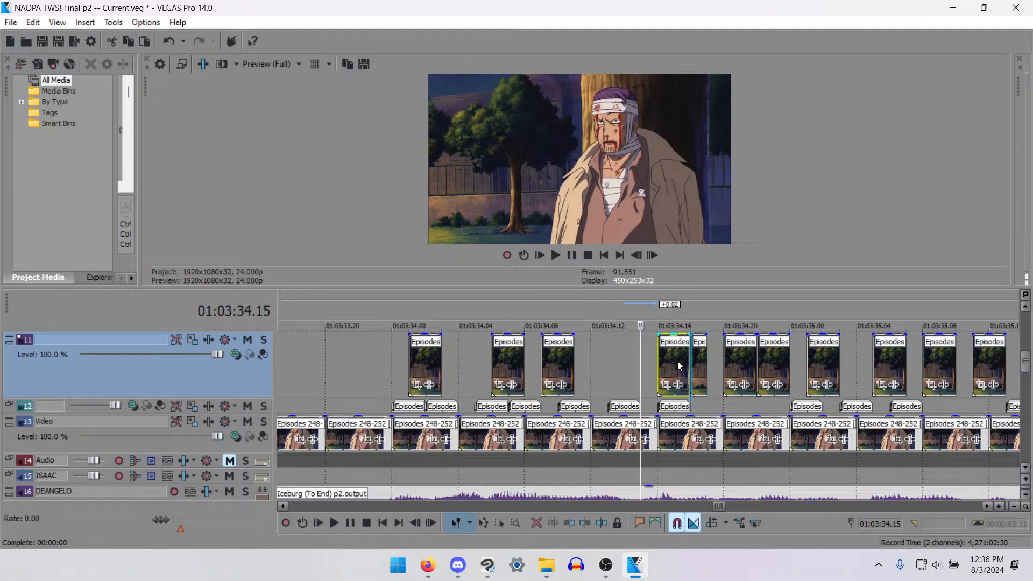
left_click(625, 408)
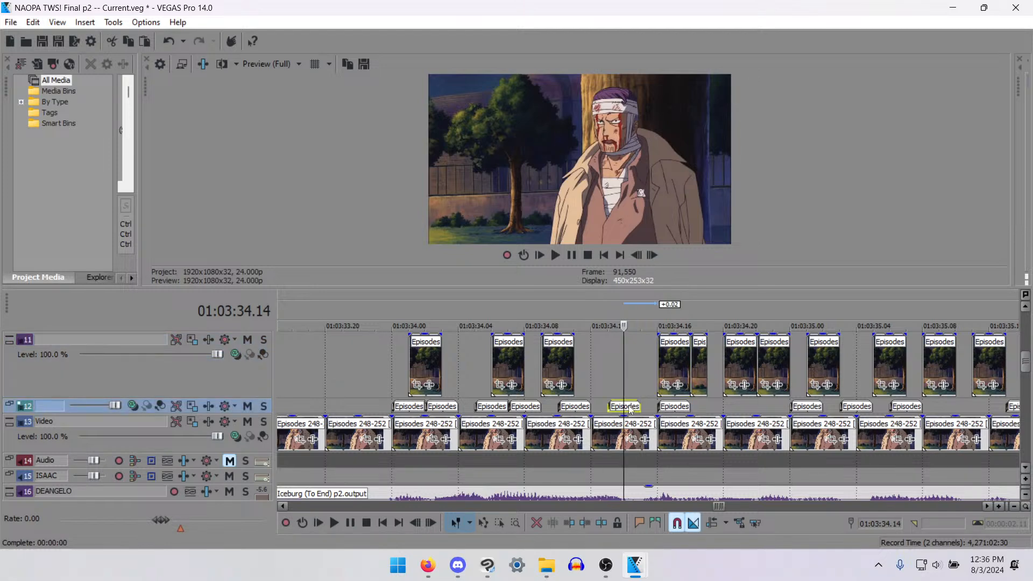
left_click_drag(680, 412, 647, 416)
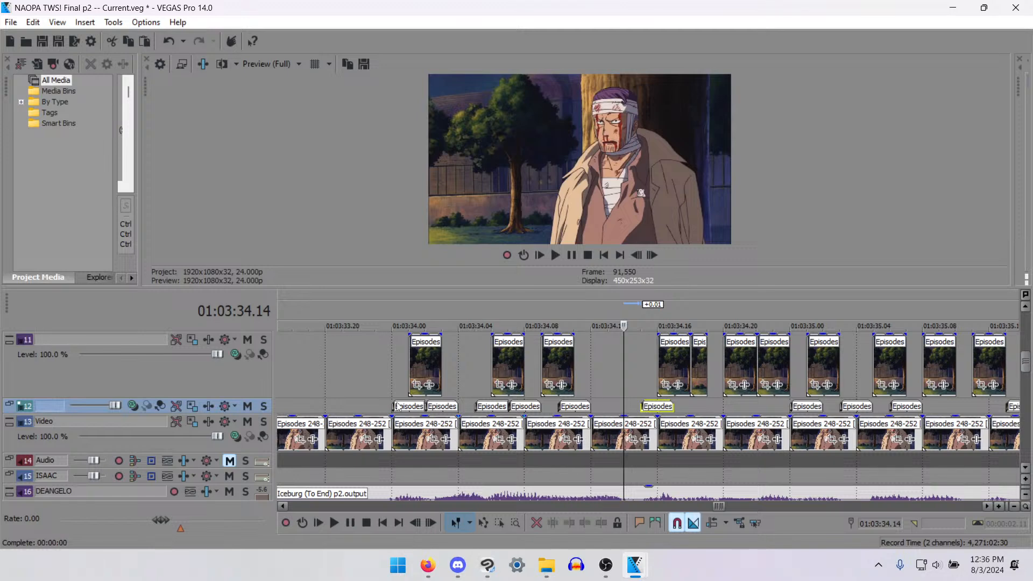
left_click(357, 376)
key("space")
key("space")
key("space")
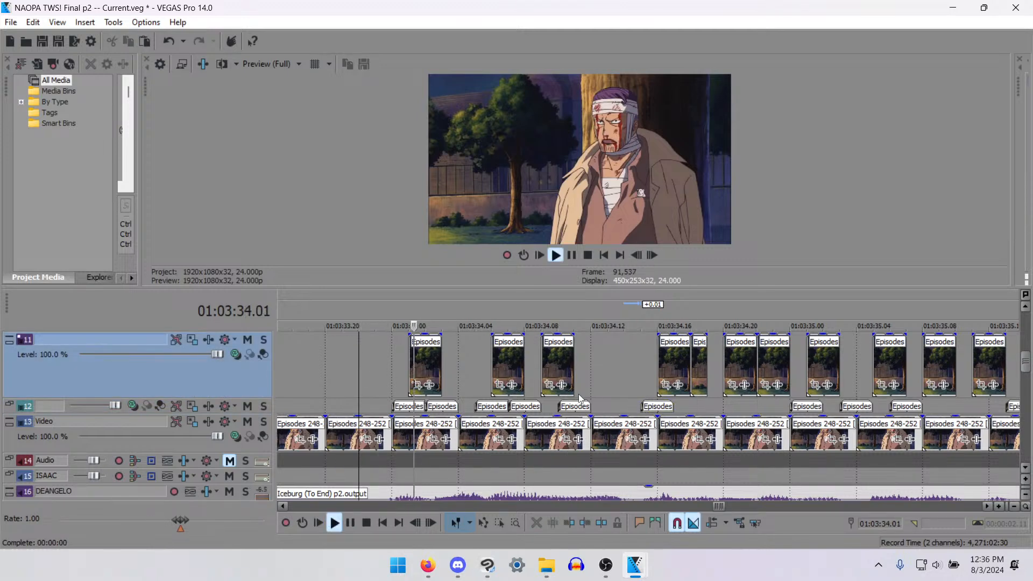
key("space")
- Copy the track 11 mouth piece at 01:03:34.09 and paste it onto the same track at 01:03:34.12
left_click(570, 371)
key("ctrl+c")
left_click(593, 369)
key("ctrl+v")
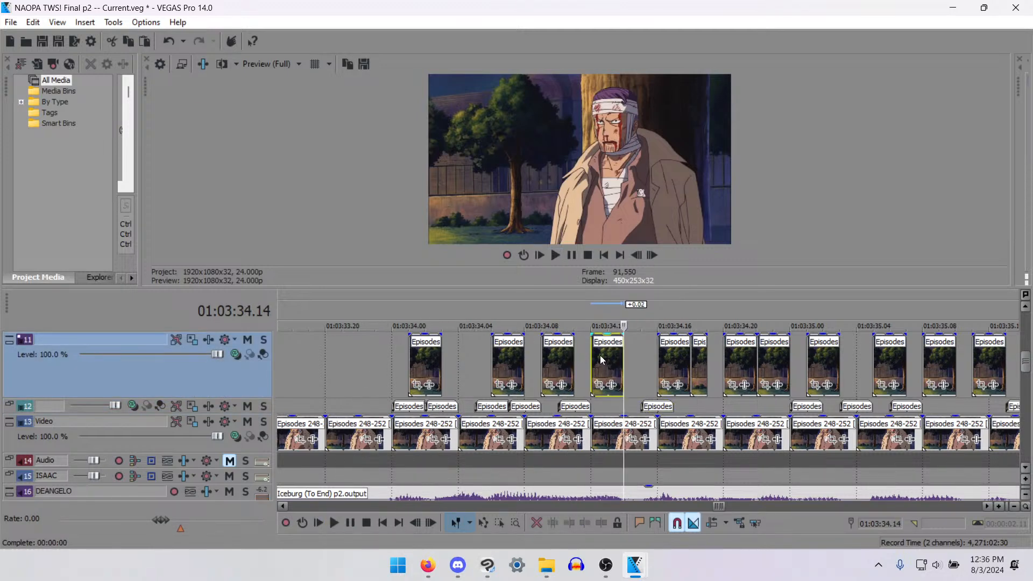
- Trim the track 11 mouth piece at 01:03:34.09 to one frame and move the piece at 34.12 to 34.11
left_click(359, 363)
key("space")
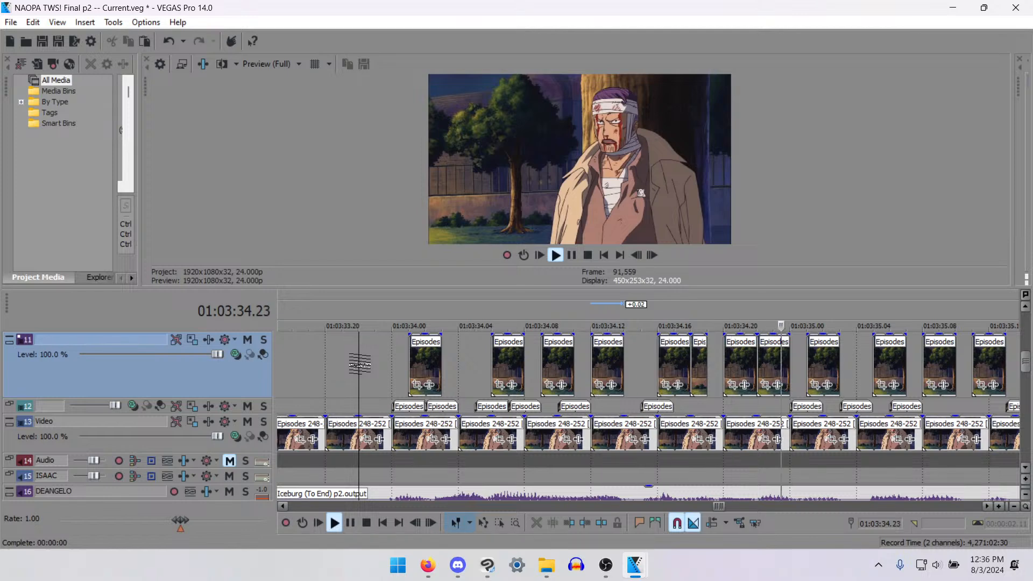
key("space")
left_click(558, 368)
key("s")
key("Delete")
left_click_drag(602, 371, 585, 379)
- Paste a copy of the track 12 piece at 01:03:34.10 onto the same track at 34.12 and check playback
left_click(574, 407)
key("ctrl+c")
left_click(594, 407)
key("ctrl+v")
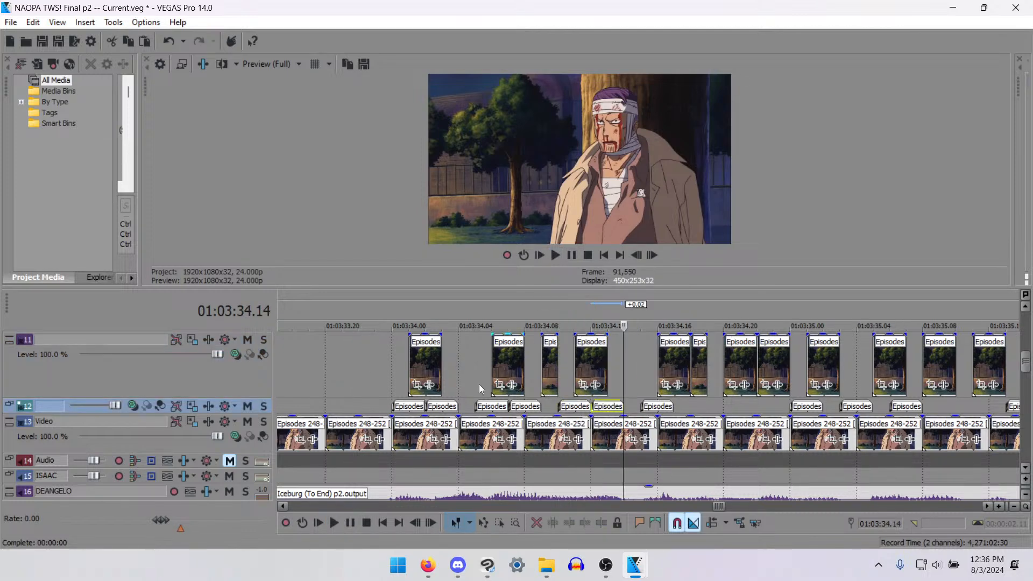
left_click(360, 372)
key("space")
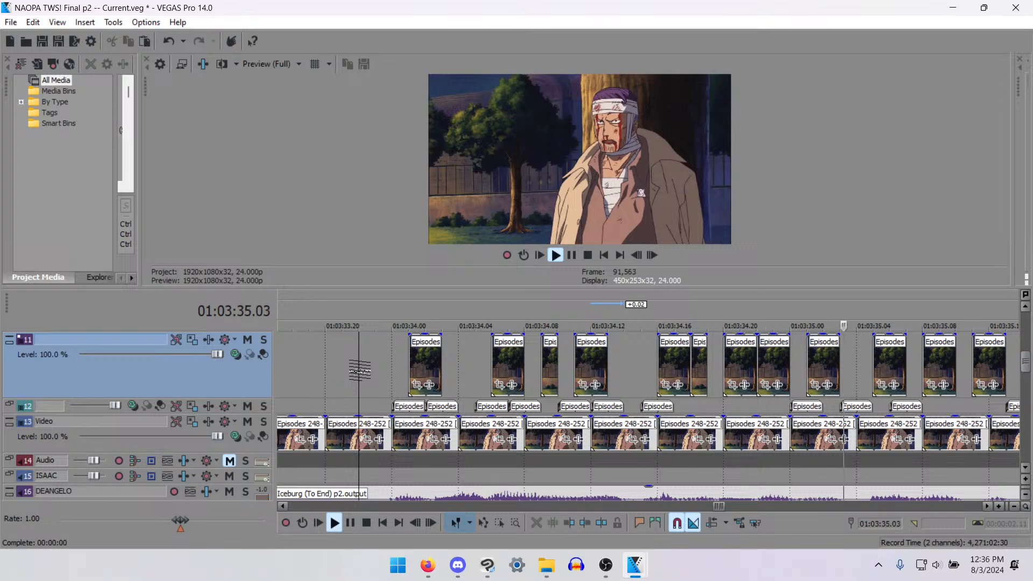
key("Return")
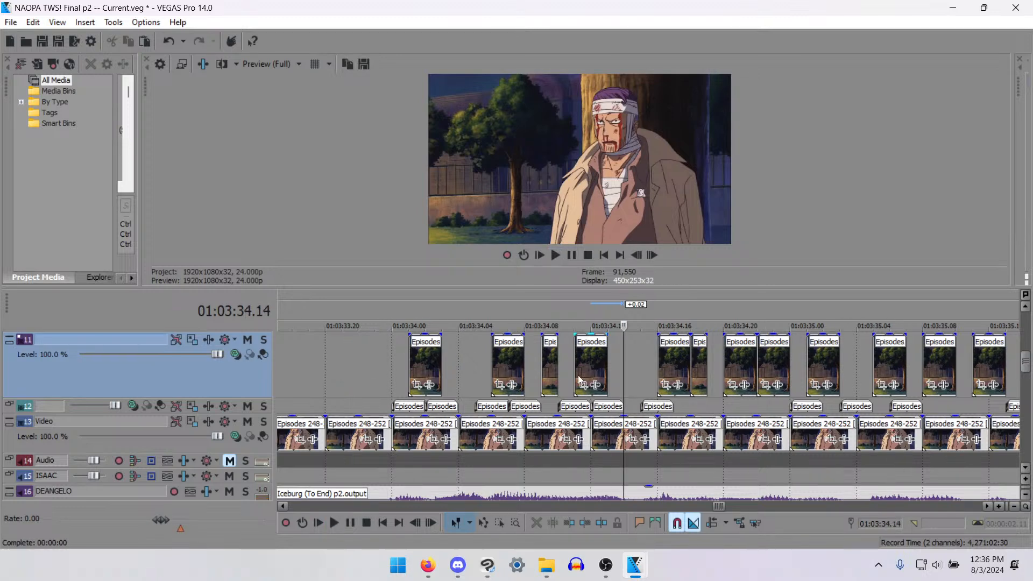
- Move the track 12 piece at 01:03:34.15 to 34.14, delete the piece at 34.12, and play back from 34.00
left_click_drag(650, 413, 632, 409)
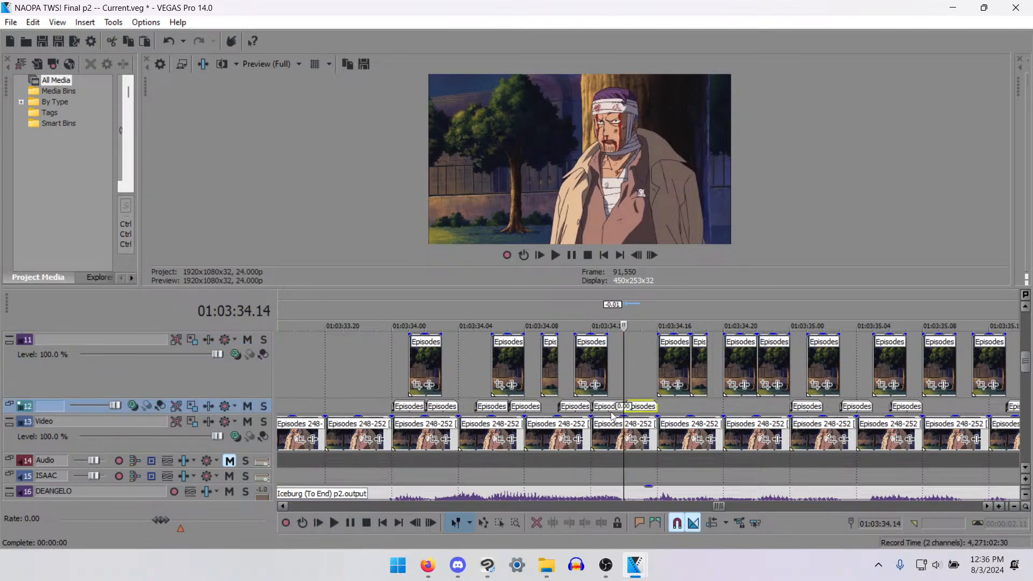
left_click(606, 410)
key("Delete")
left_click(388, 376)
key("space")
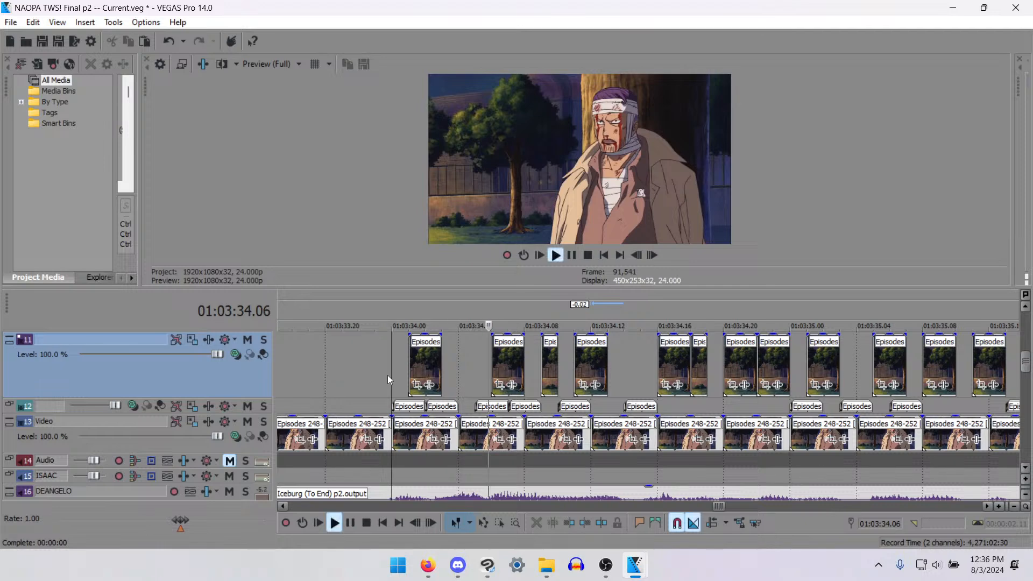
key("space")
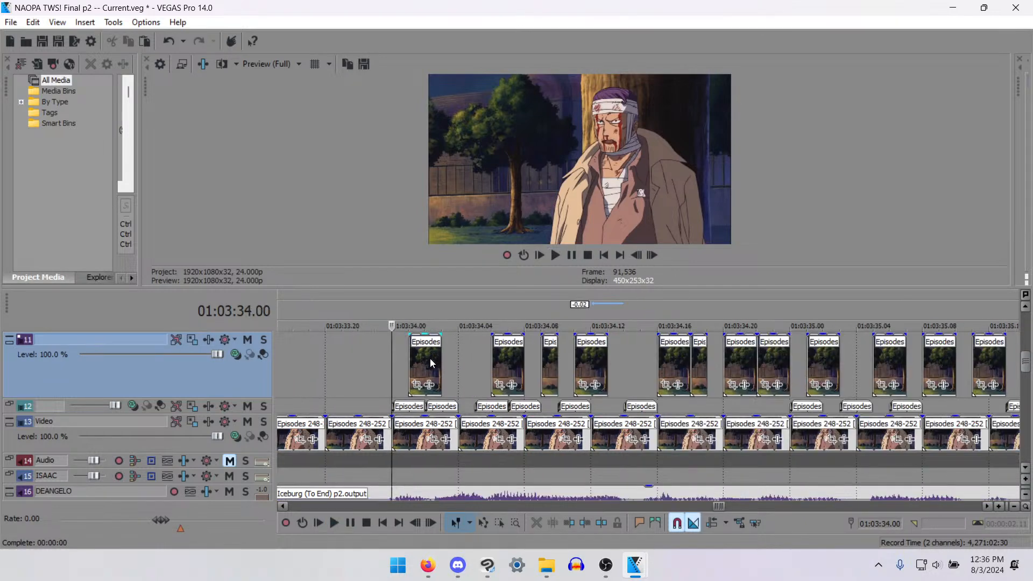
key("space")
key("space")
key("space")
key("Return")
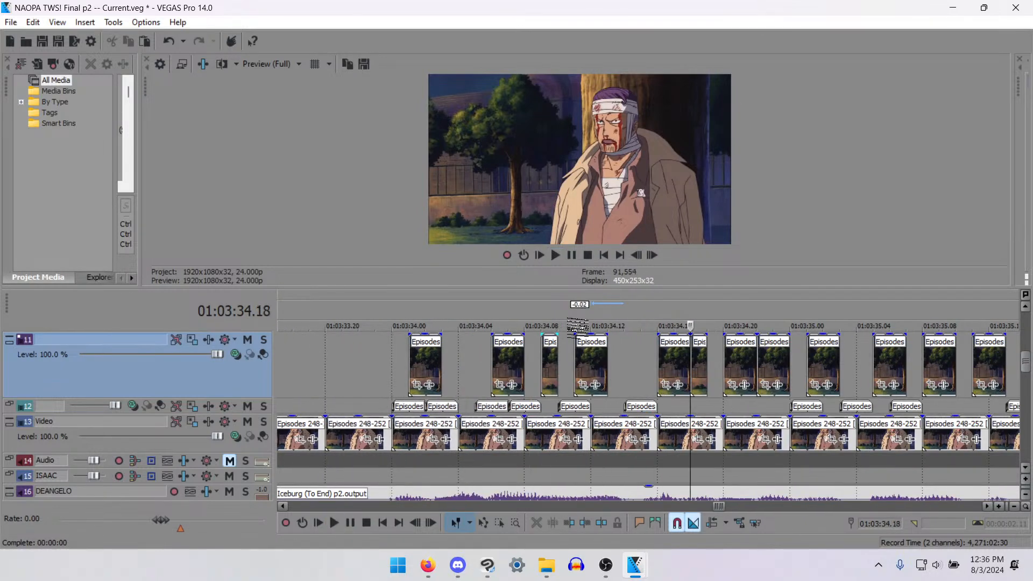
- Delete the one-frame track 11 piece at 01:03:34.18 and place a copy of the track 12 piece from 34.14 at 34.18 on track 12
left_click(702, 362)
key("Delete")
left_click(638, 407)
key("ctrl+c")
left_click(676, 404)
key("ctrl+v")
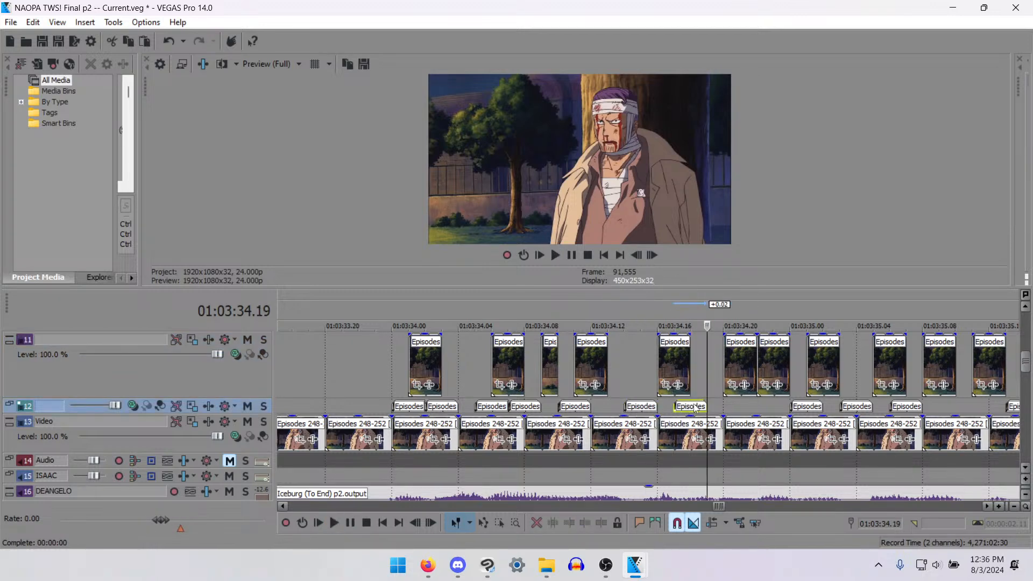
left_click_drag(701, 410, 708, 410)
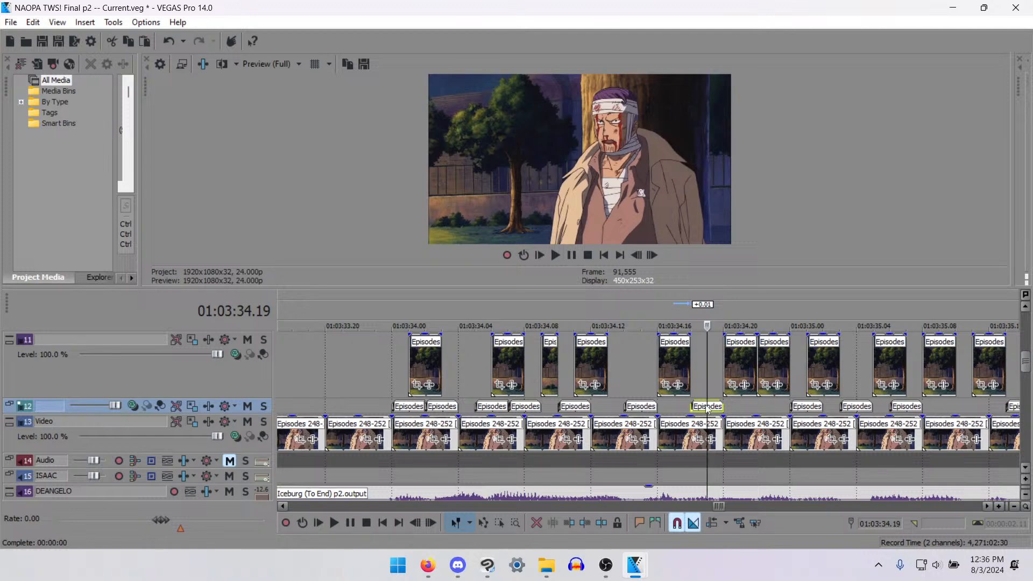
- Paste another mouth piece onto track 12 at 01:03:34.20 and remove the two-frame track 11 piece above it
left_click(726, 406)
key("ctrl+v")
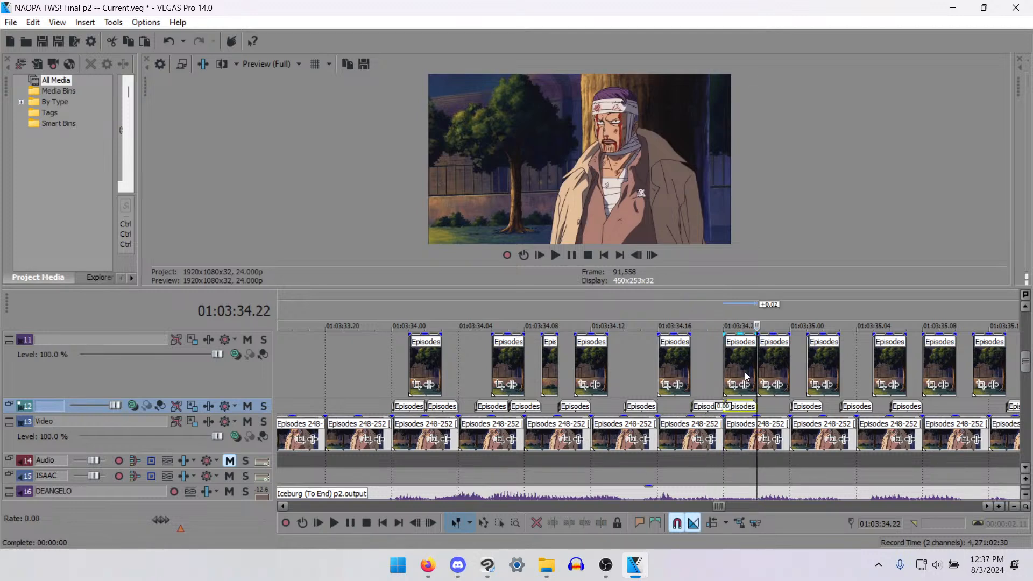
left_click(745, 367)
key("s")
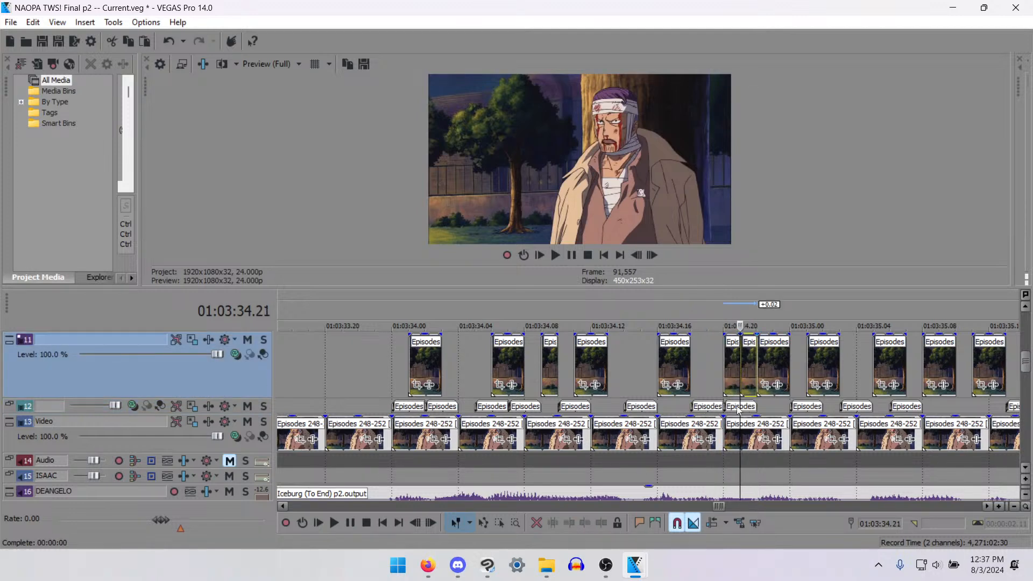
left_click(729, 381)
key("Delete")
left_click(730, 410)
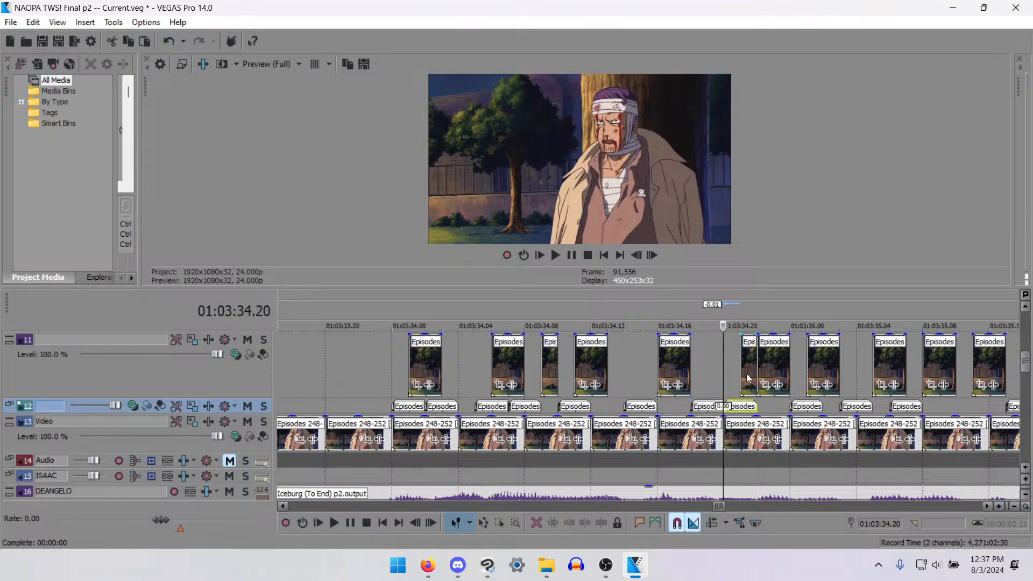
left_click(747, 378)
key("Delete")
- Trim the track 12 piece at 01:03:34.20 to one frame and play back the dialogue from 01:03:33.21
left_click(744, 411)
key("s")
key("Delete")
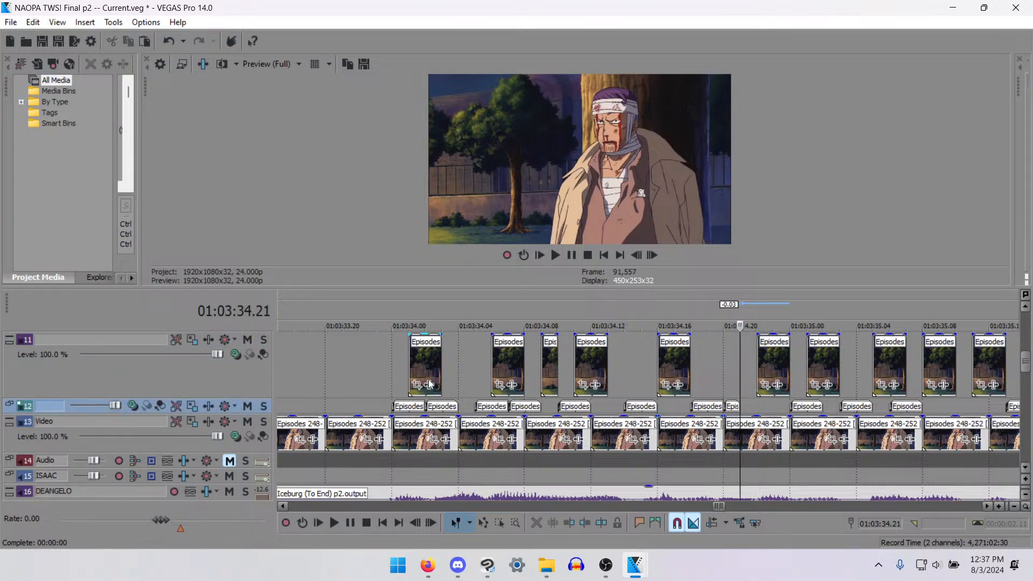
left_click(343, 382)
key("space")
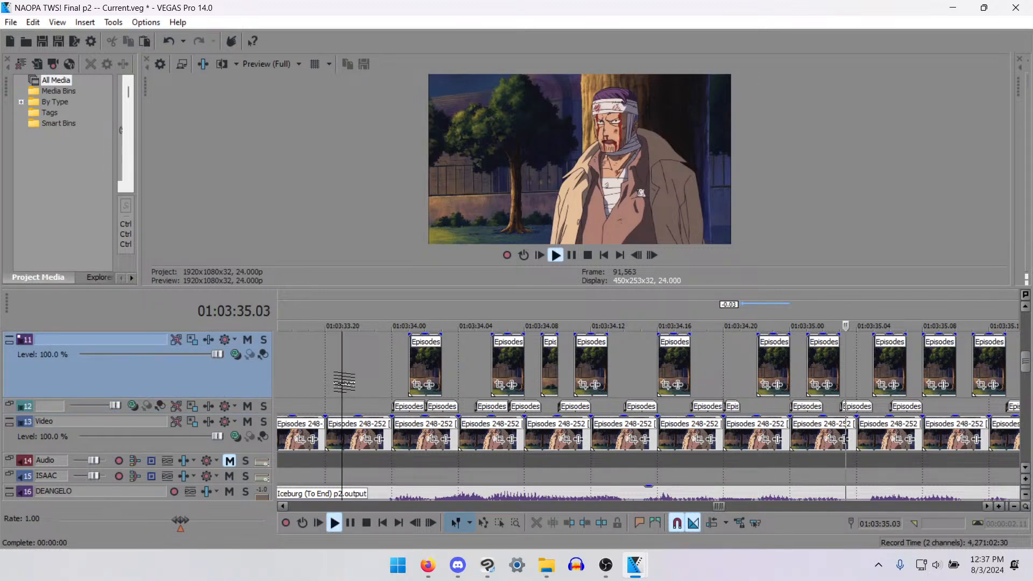
key("space")
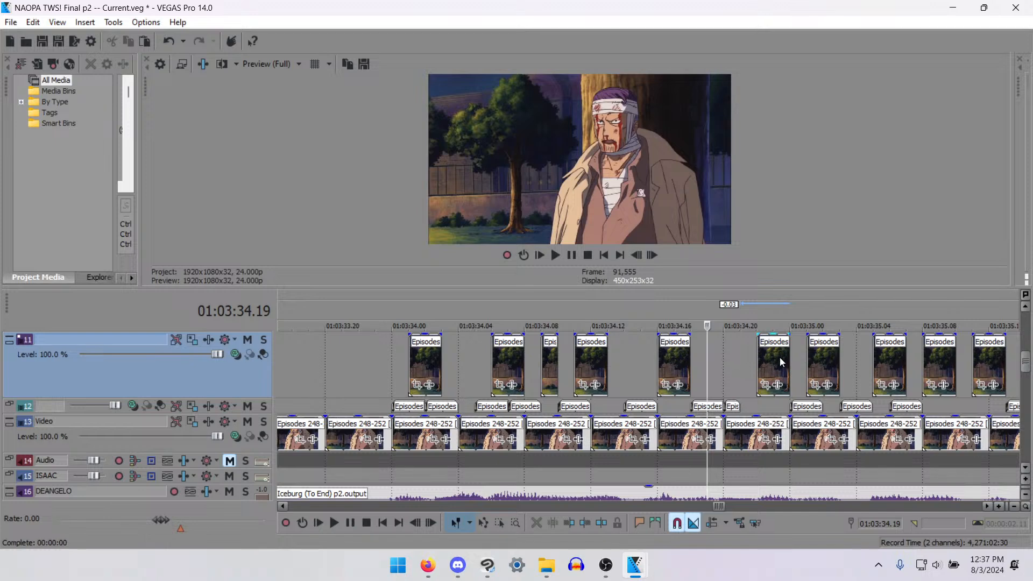
key("space")
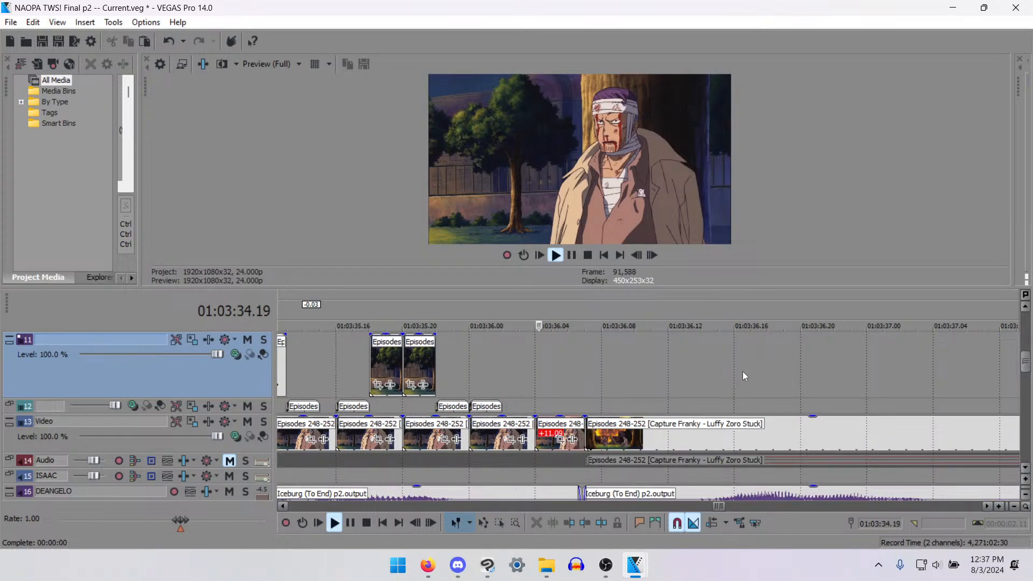
key("space")
- Move the track 11 piece at 01:03:34.22 to 34.21 and the track 12 piece at 01:03:35.00 to 34.23
left_click(742, 365)
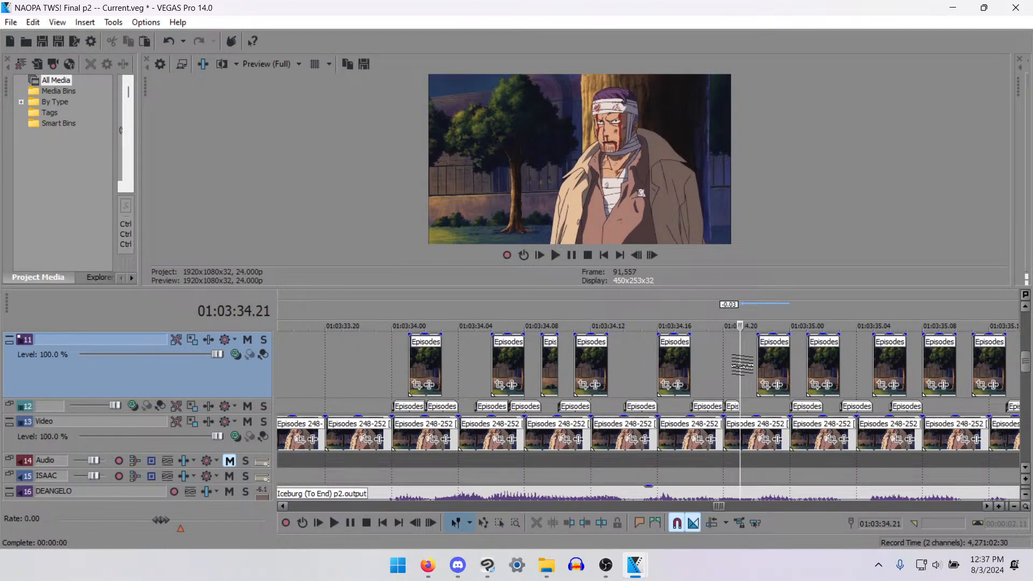
left_click_drag(764, 361, 753, 361)
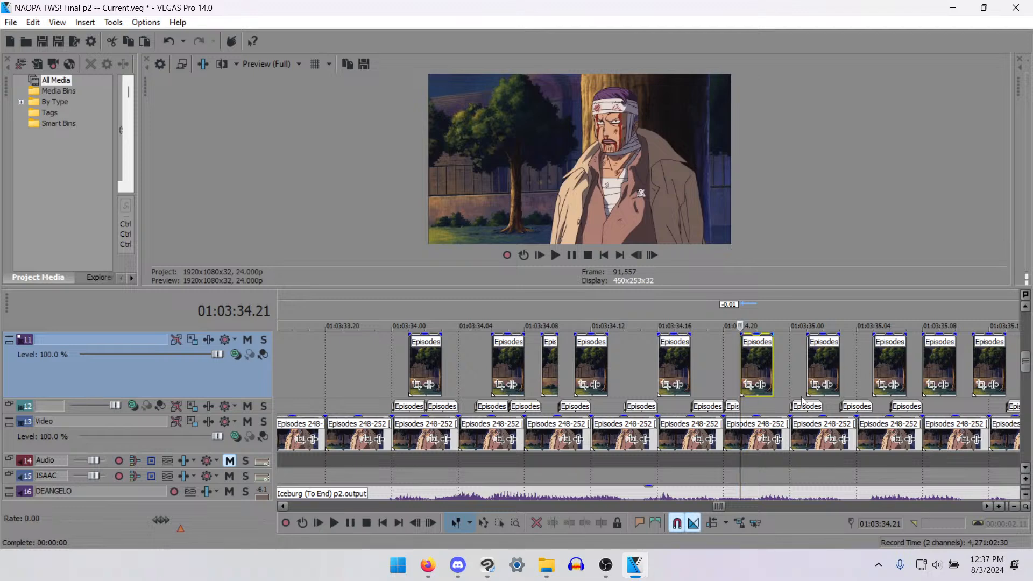
left_click_drag(802, 402, 778, 403)
left_click(721, 401)
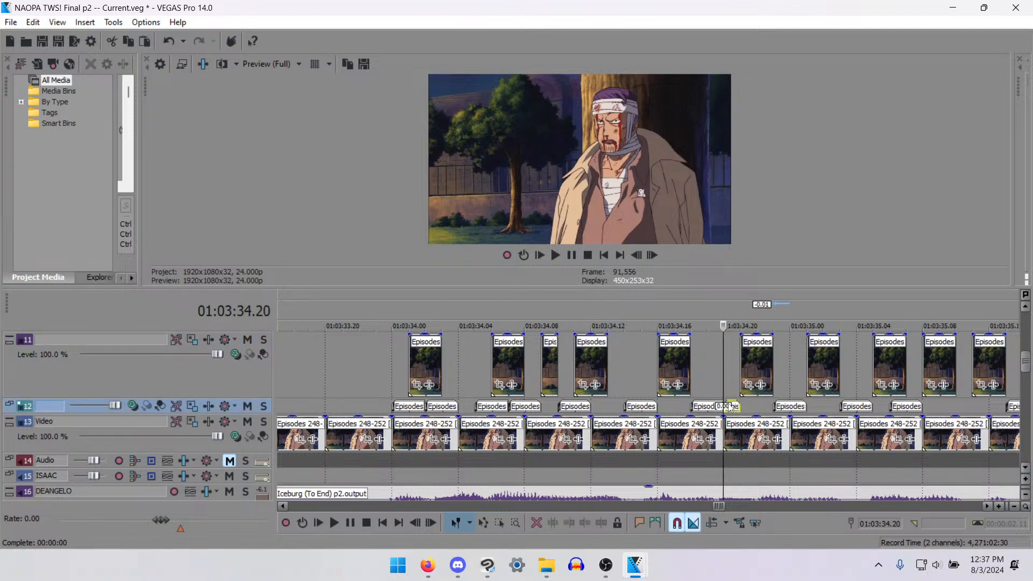
- Play back the bandaged man's dialogue from 01:03:33.21 and save the project
left_click(341, 368)
key("space")
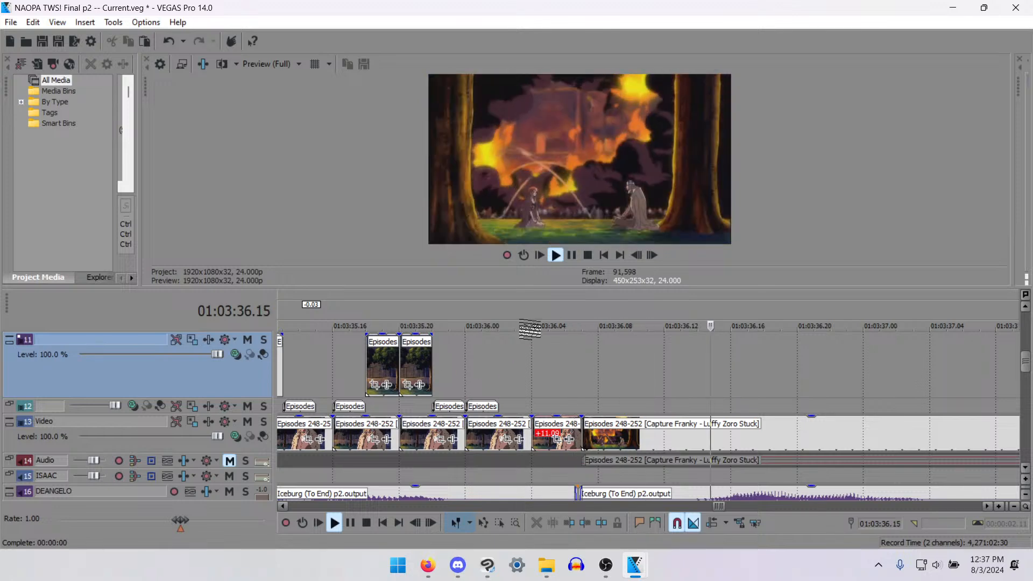
key("space")
key("ctrl+s")
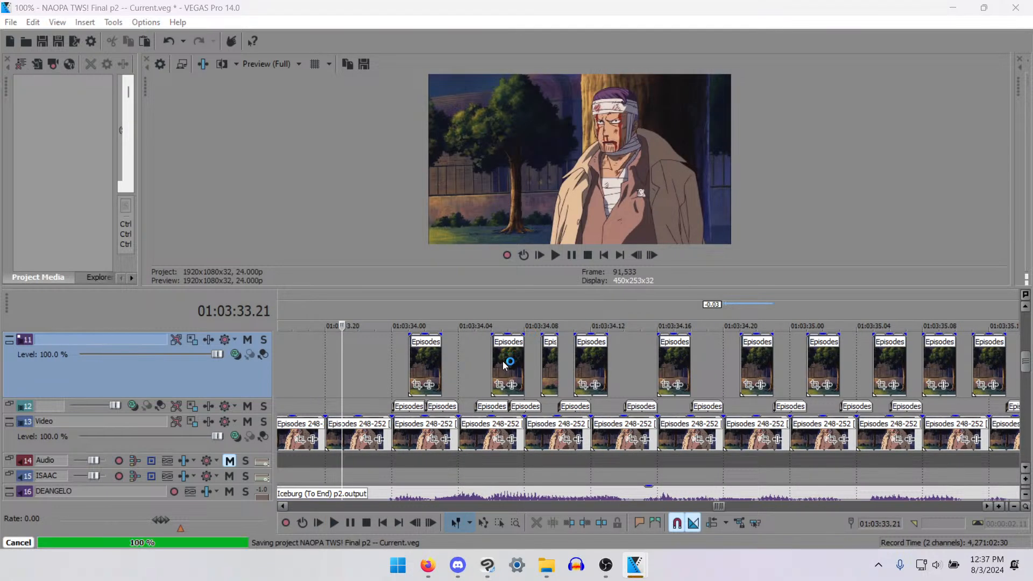
- Review the scene from Nami's shot at 01:03:25.13 and play the wide burning-building shot from 01:03:36.07
scroll(502, 360, "down", 5)
scroll(493, 379, "down", 2)
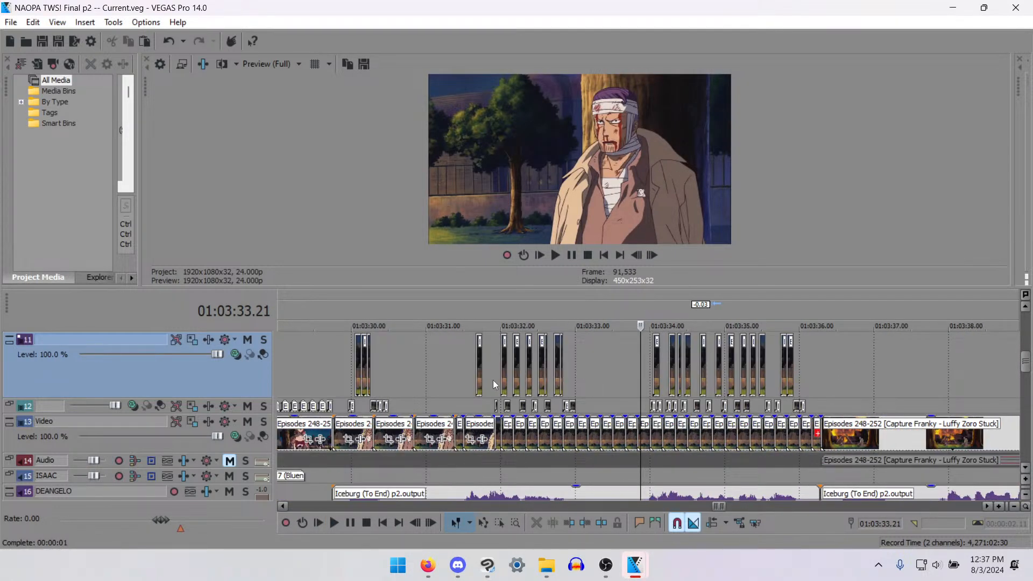
left_click(331, 370)
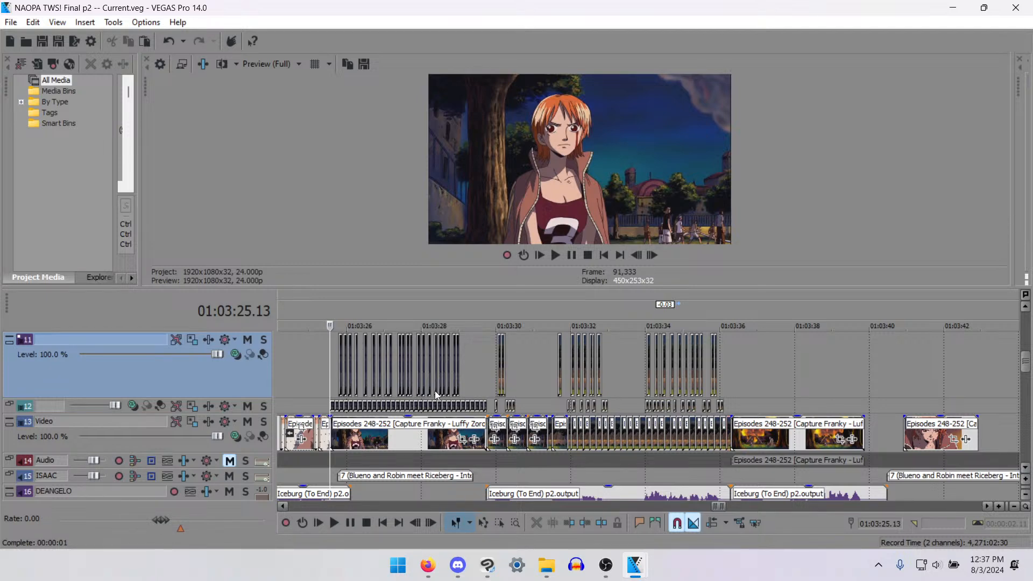
left_click(743, 382)
left_click(738, 382)
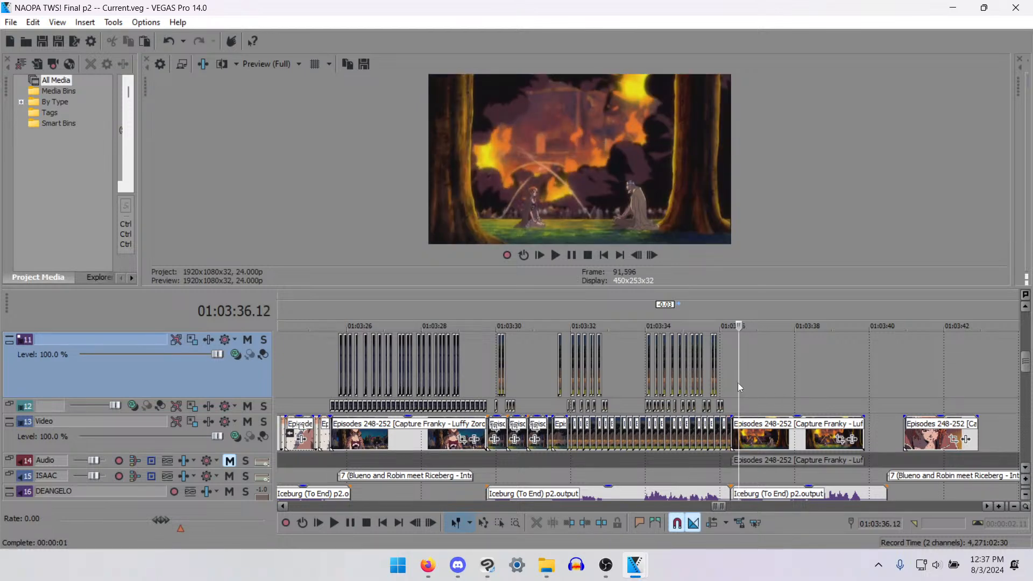
left_click(734, 405)
key("space")
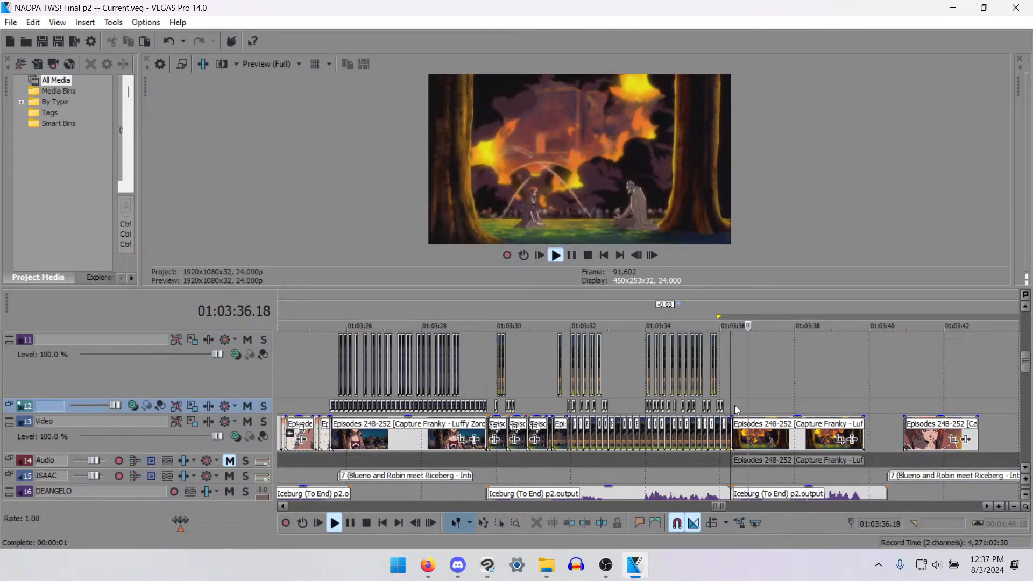
key("space")
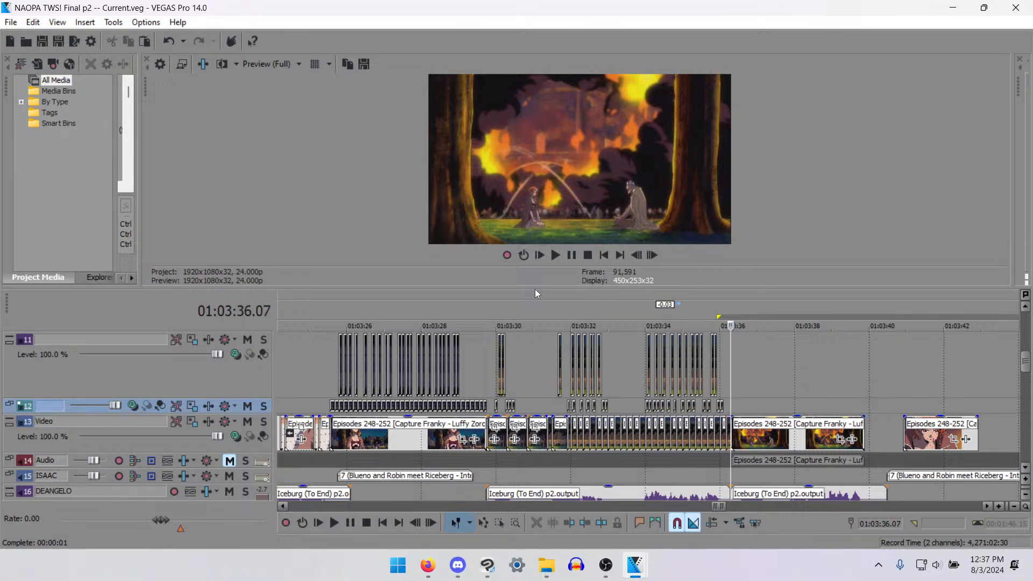
- Enlarge the timeline area and increase the height of video track 13
left_click_drag(519, 288, 519, 210)
left_click(735, 366)
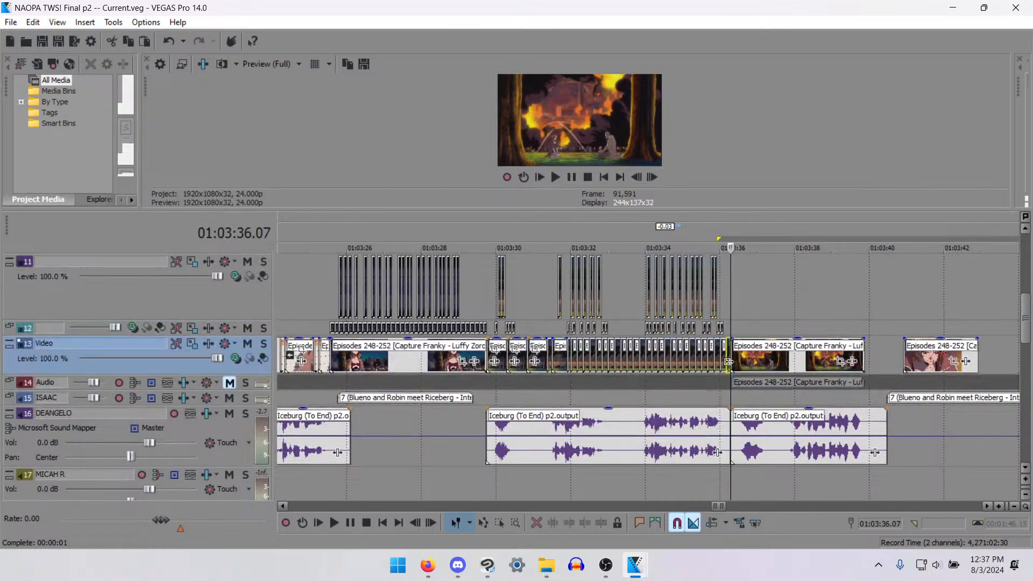
scroll(735, 366, "down", 2)
scroll(670, 372, "up", 2)
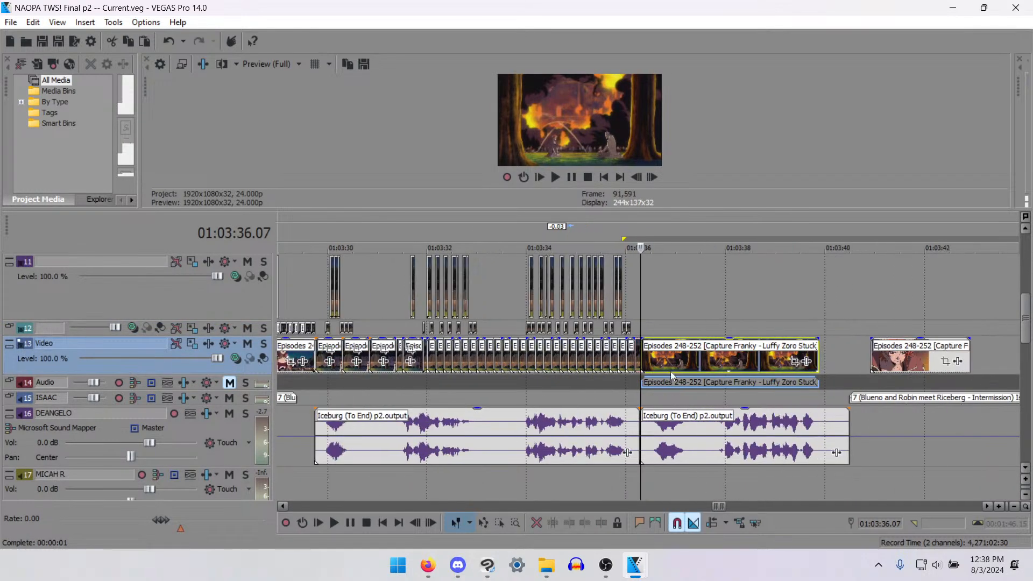
left_click_drag(249, 376, 249, 435)
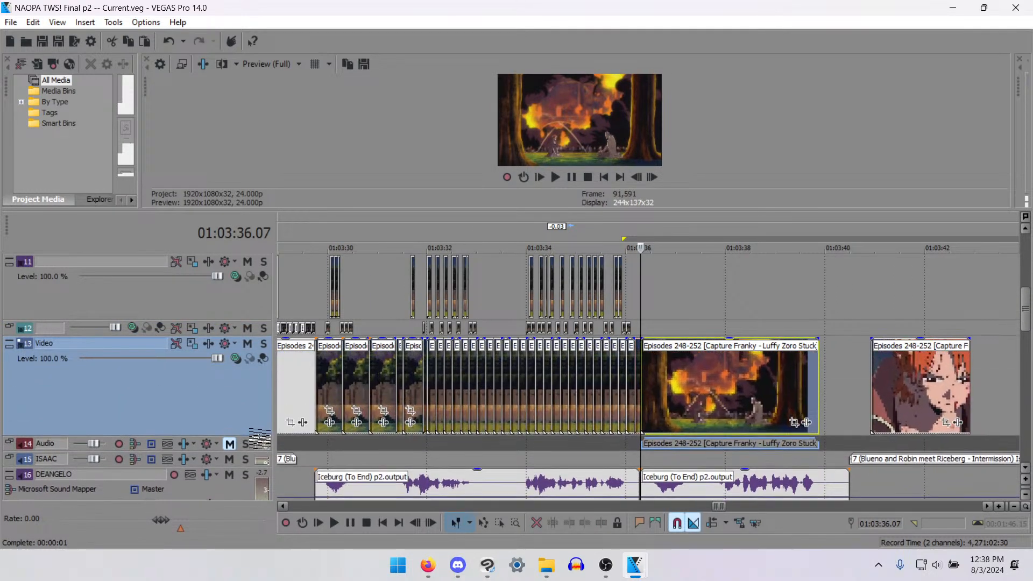
- Extend the end of the burning-building shot on track 13 by 1.01 to meet the following close-up of Nami, and start playback
scroll(787, 421, "up", 1)
scroll(789, 421, "up", 2)
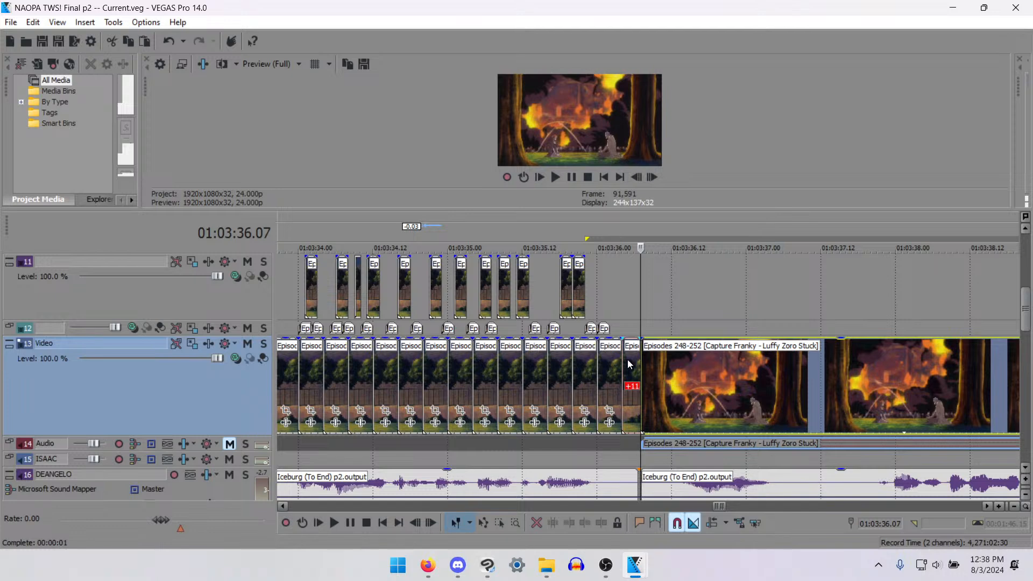
scroll(739, 392, "down", 6)
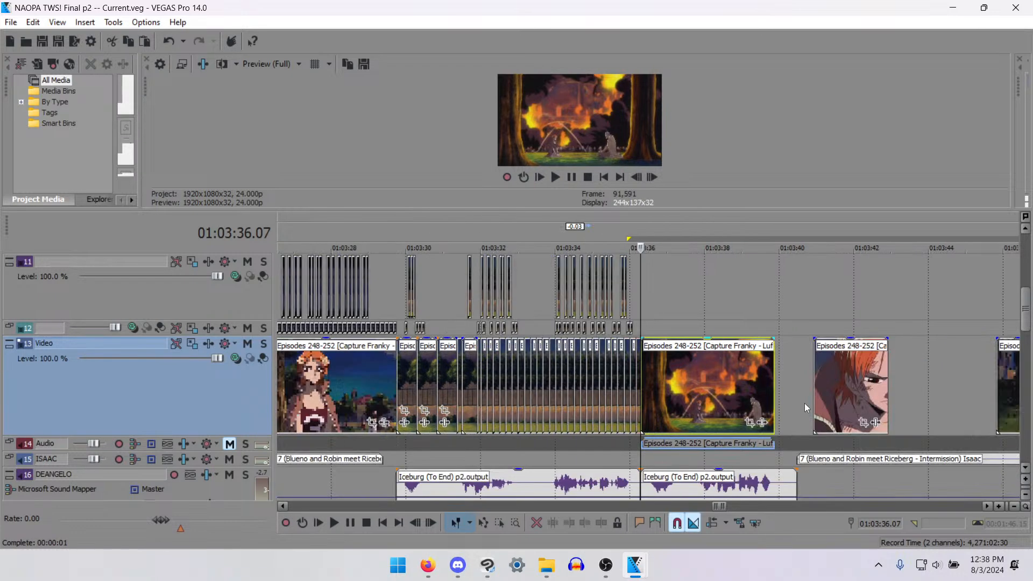
left_click_drag(707, 393, 724, 394)
key("space")
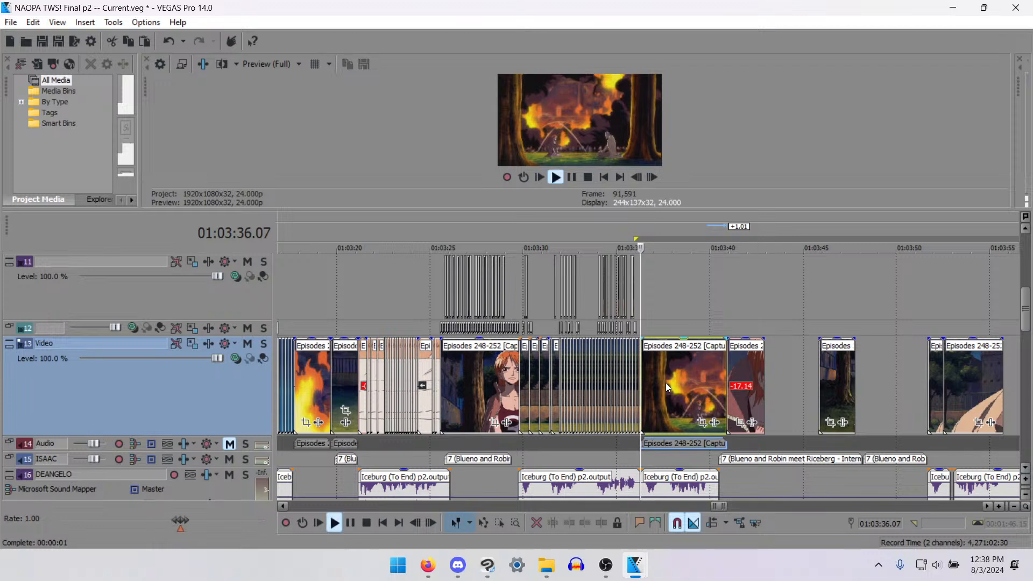
key("space")
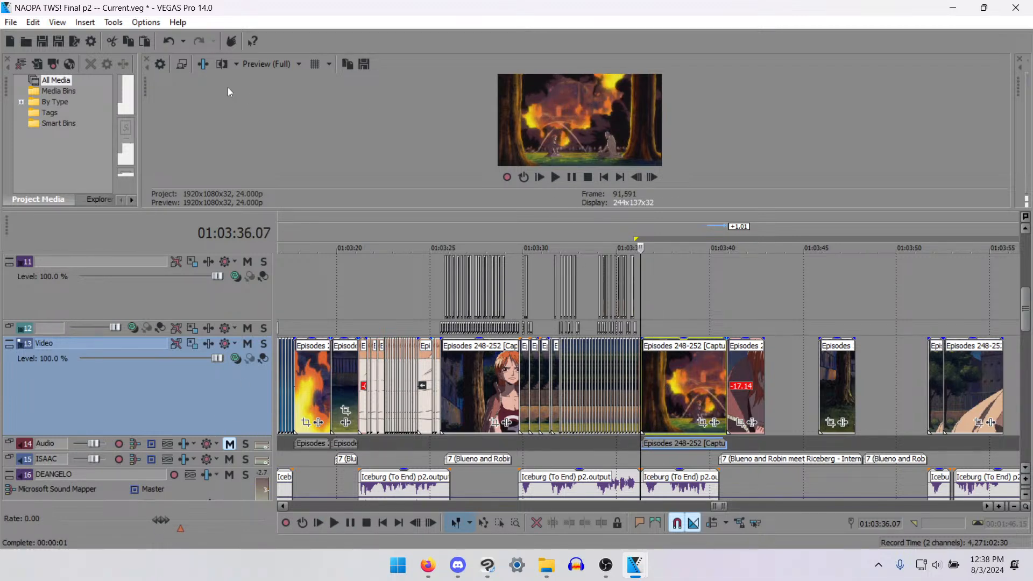
- Undock the video preview and move it out of the main window
left_click_drag(146, 82, 1032, 146)
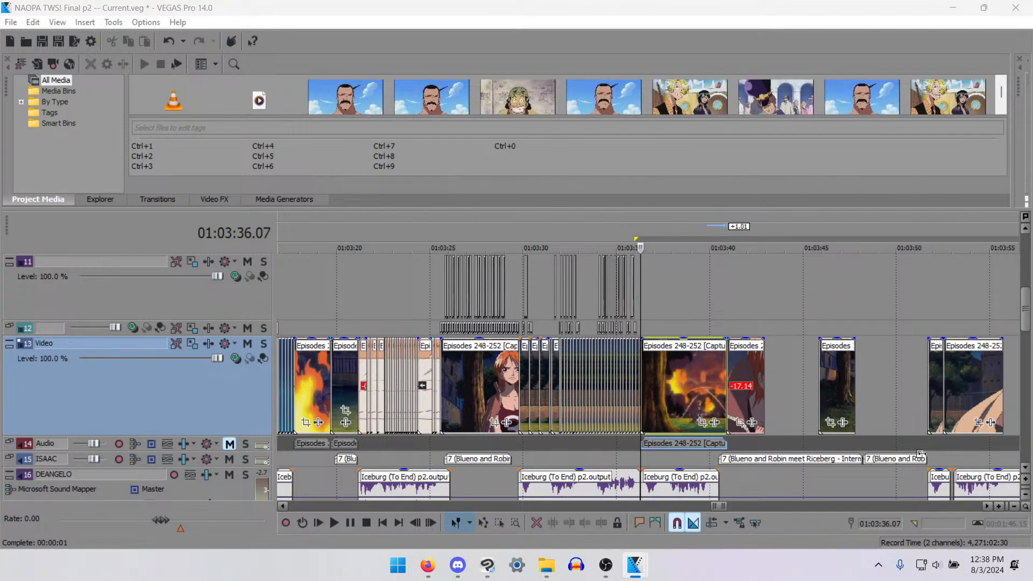
- Unmute and solo audio track 14 and listen to the burning-building shot's original sound from 01:03:36.07
left_click(641, 445)
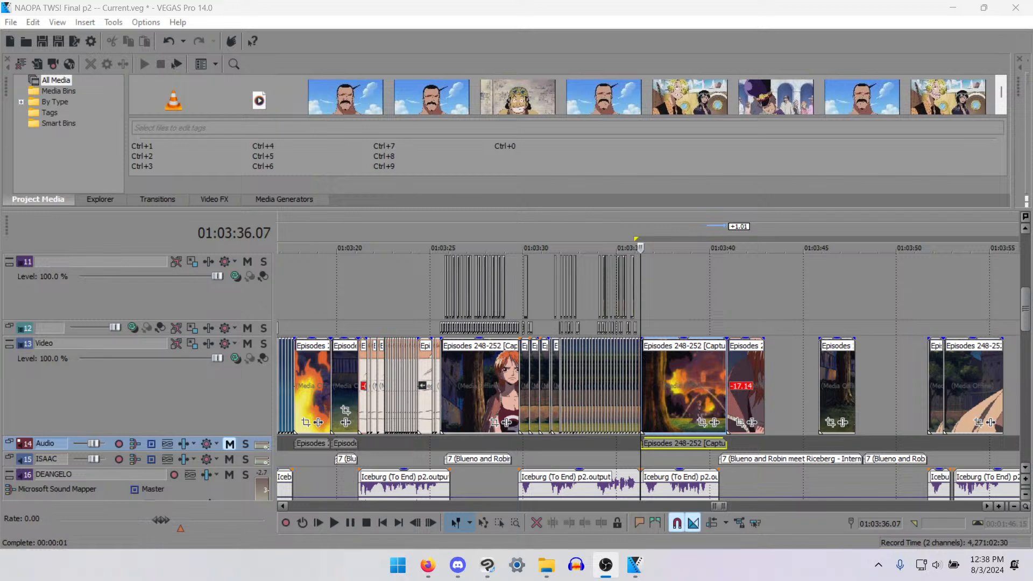
left_click(640, 445)
key("z")
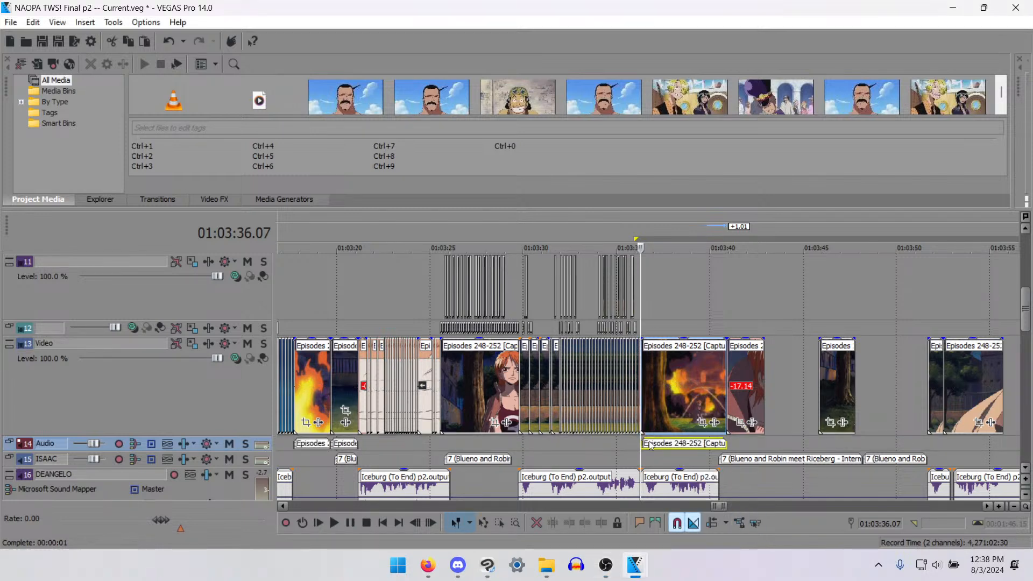
key("alt+Tab")
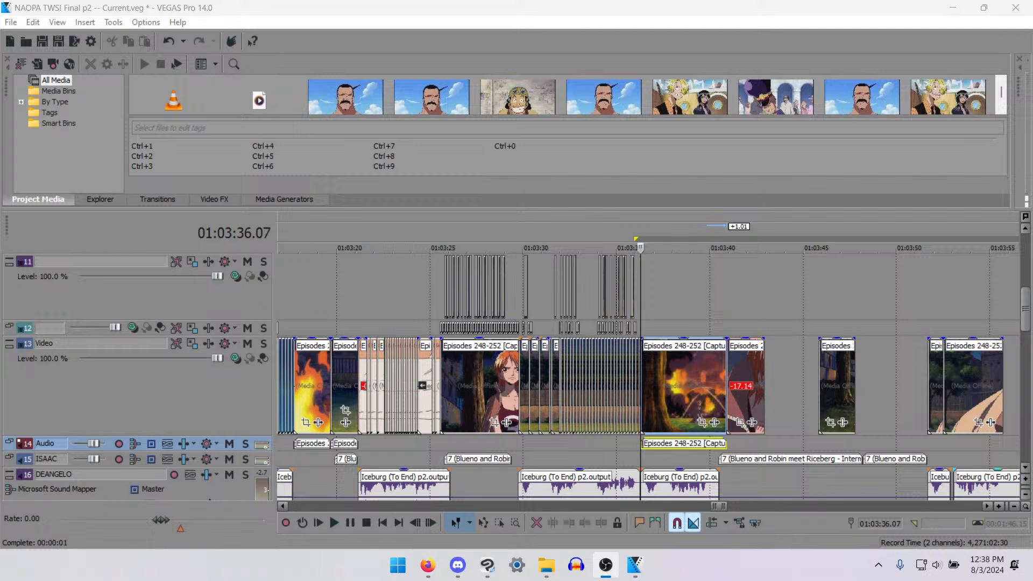
left_click(643, 449)
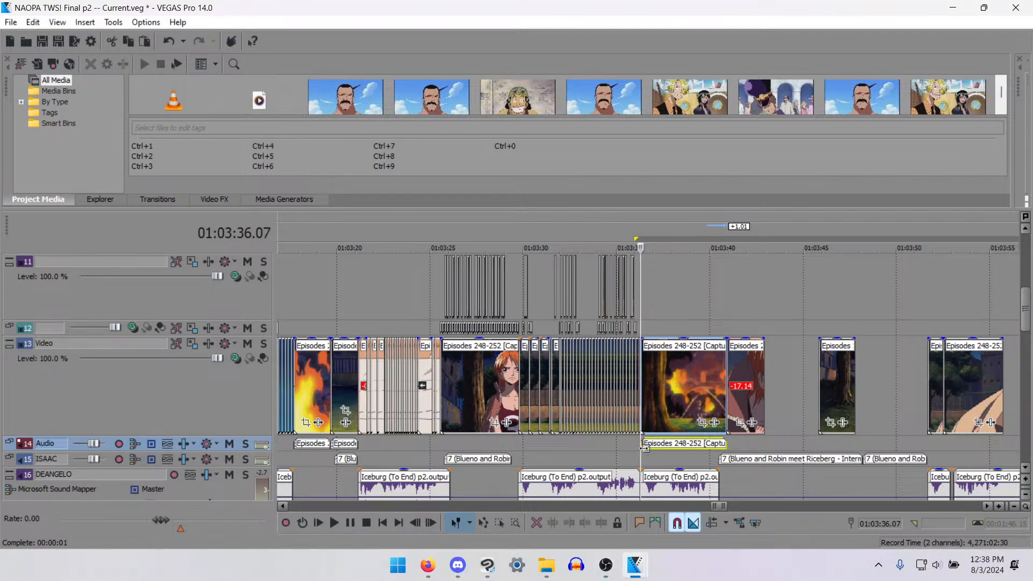
key("space")
key("space")
key("x")
key("space")
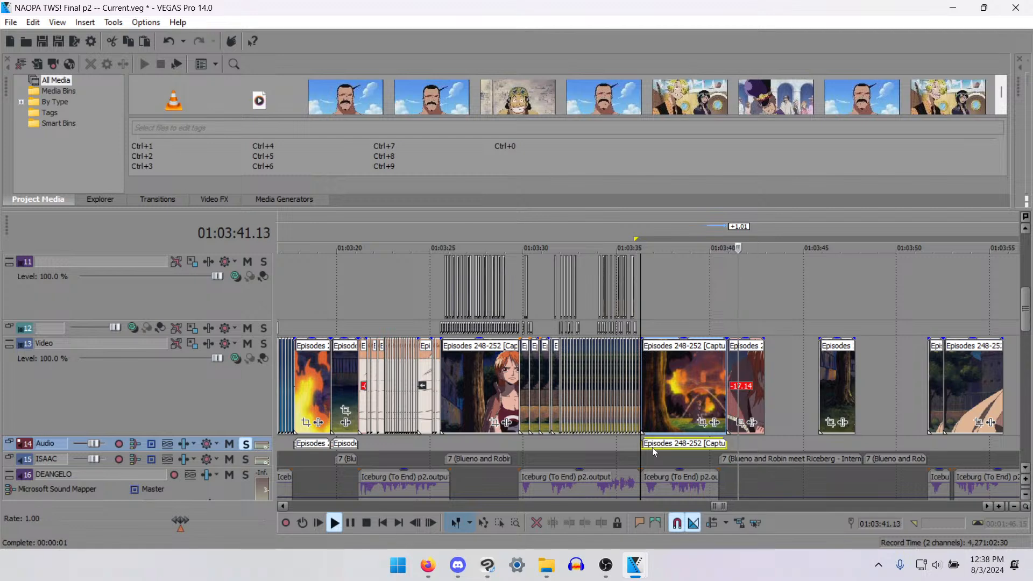
key("space")
- Play the burning-building shot from 01:03:37.04, and split it with its audio at 01:03:37.04 and 01:03:39.18
left_click(680, 444)
scroll(691, 465, "up", 3)
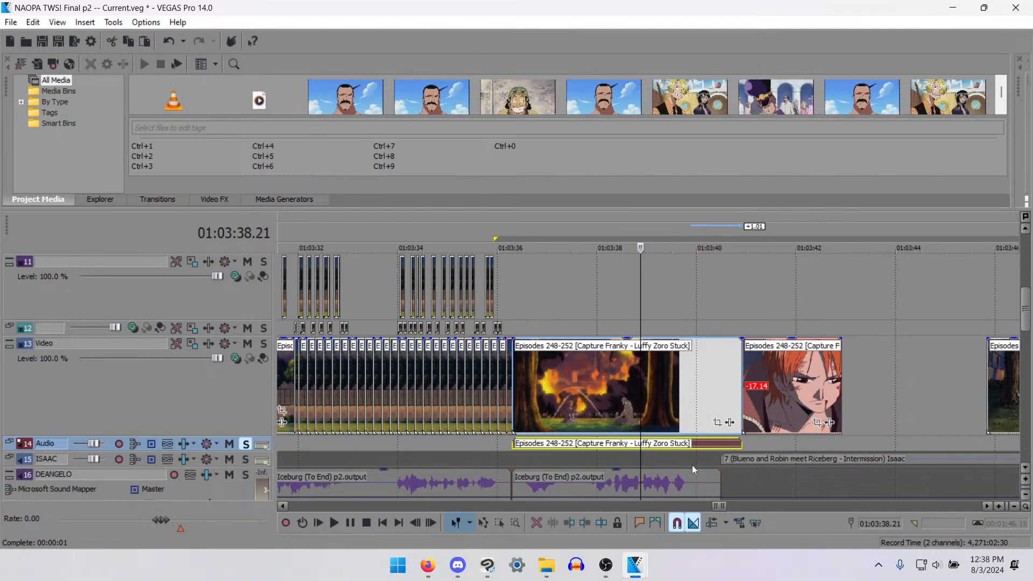
left_click(556, 404)
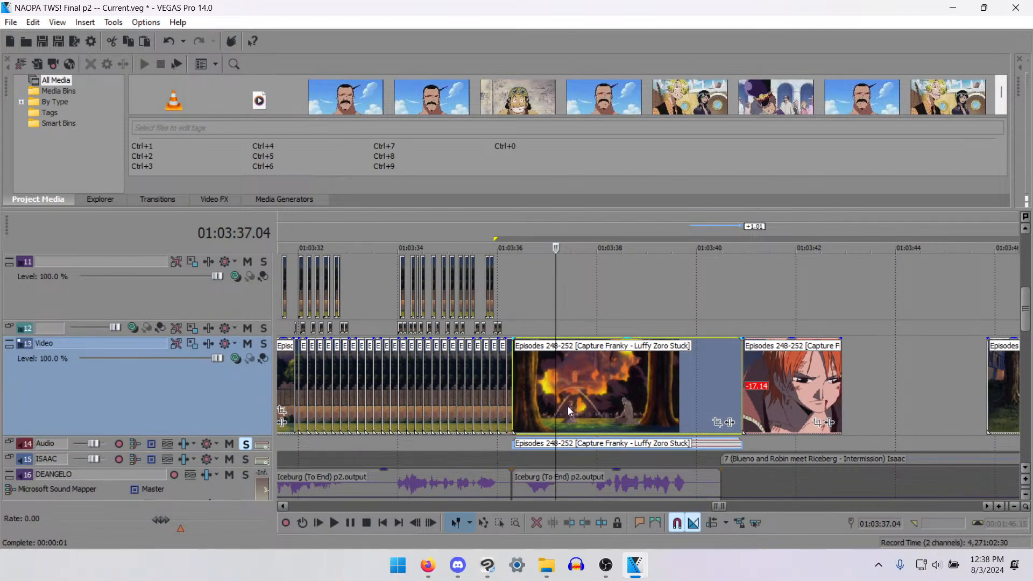
key("space")
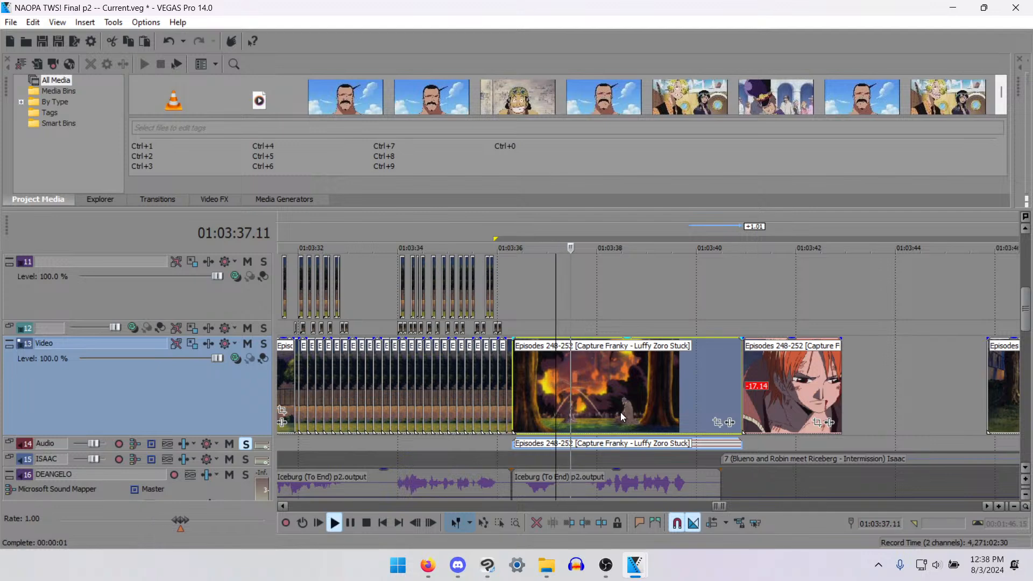
key("space")
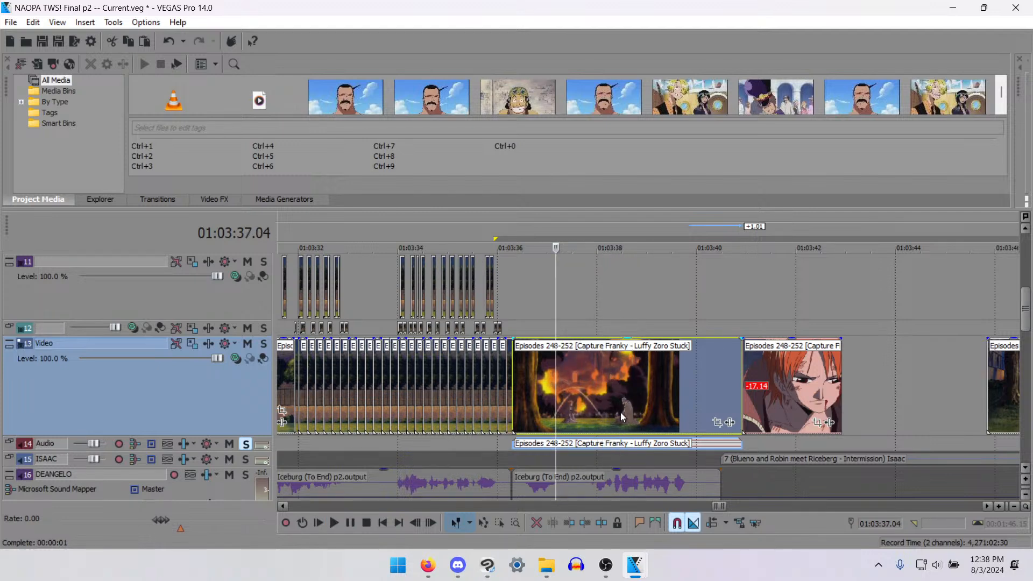
key("s")
left_click(684, 402)
key("s")
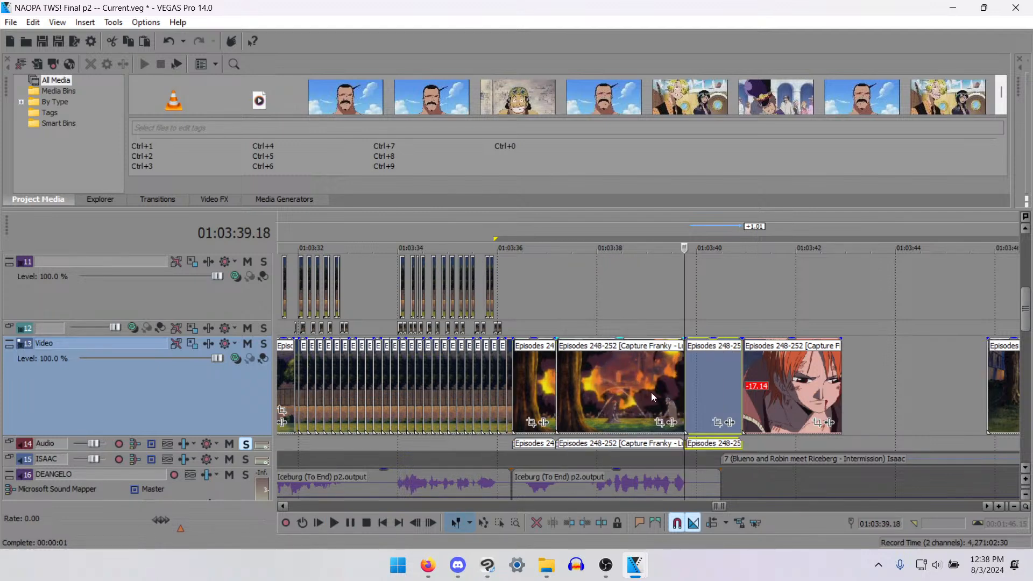
- Take audio track 14 off solo and mute it again
left_click(635, 388)
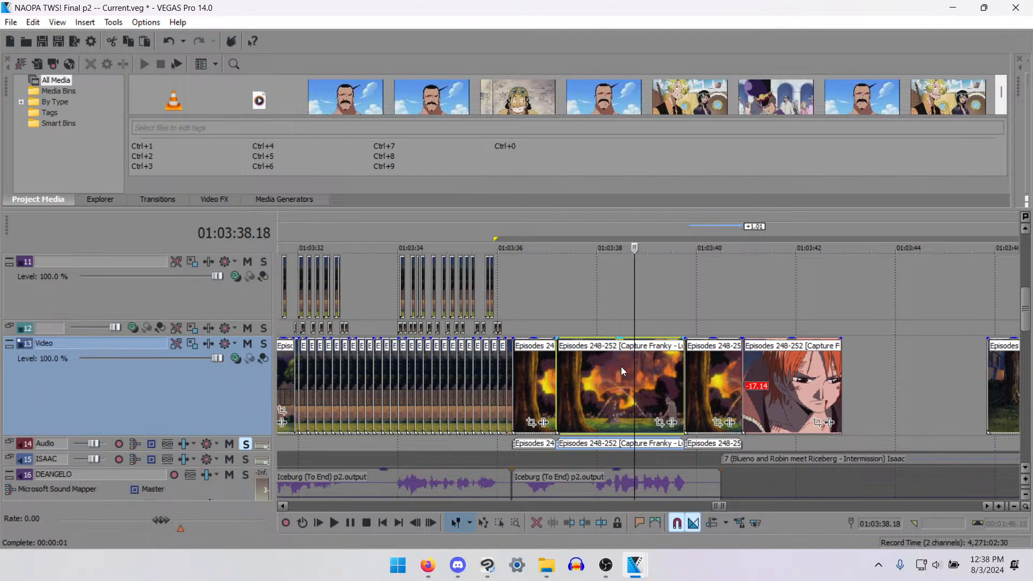
left_click(608, 374)
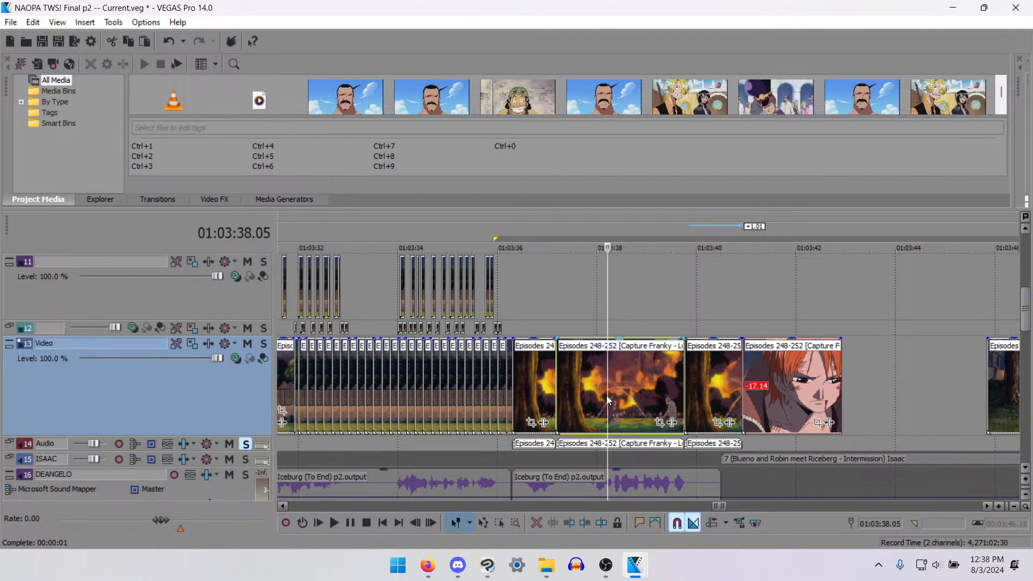
key("z")
left_click(579, 444)
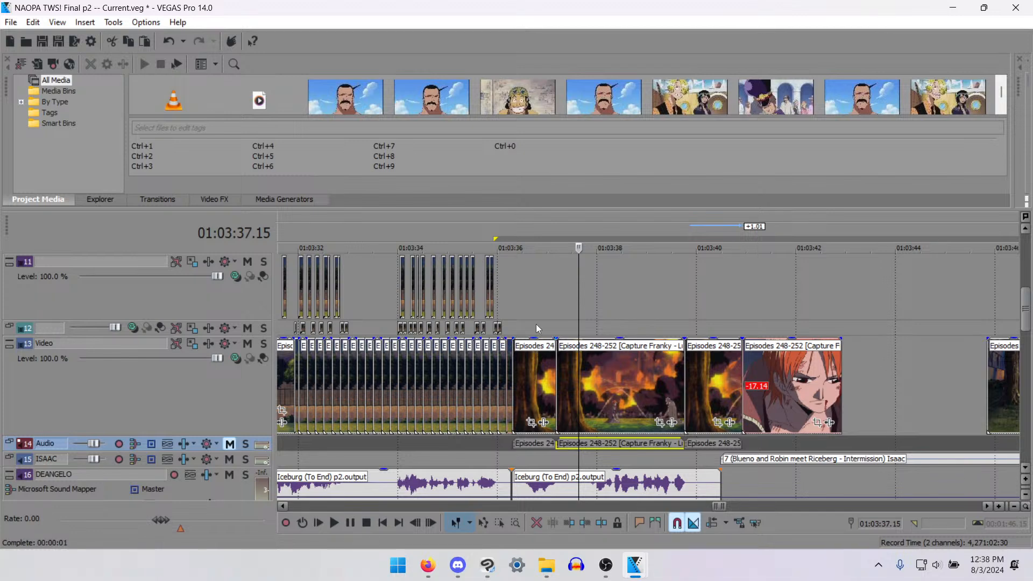
left_click(516, 329)
key("ctrl+v")
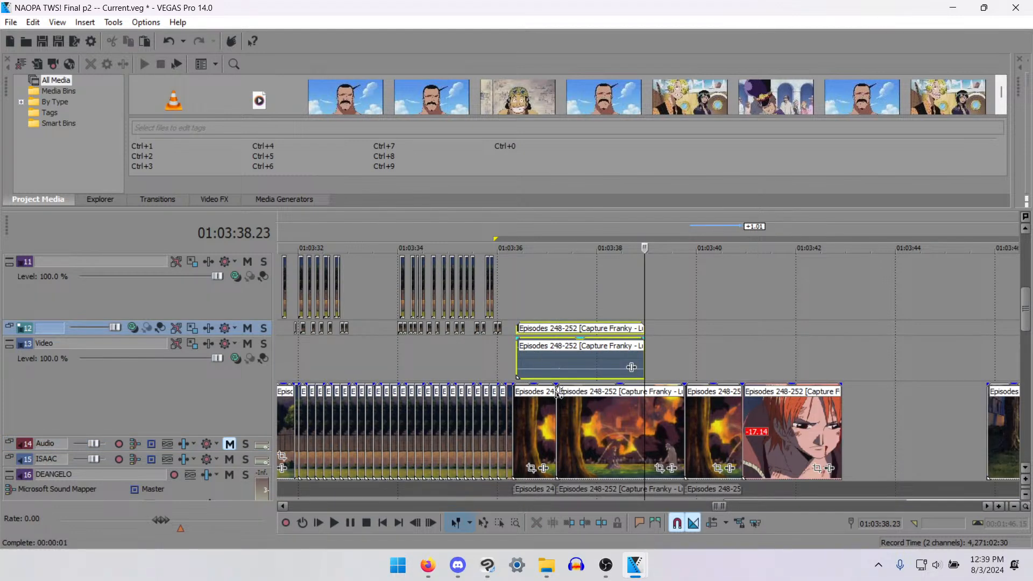
key("ctrl+z")
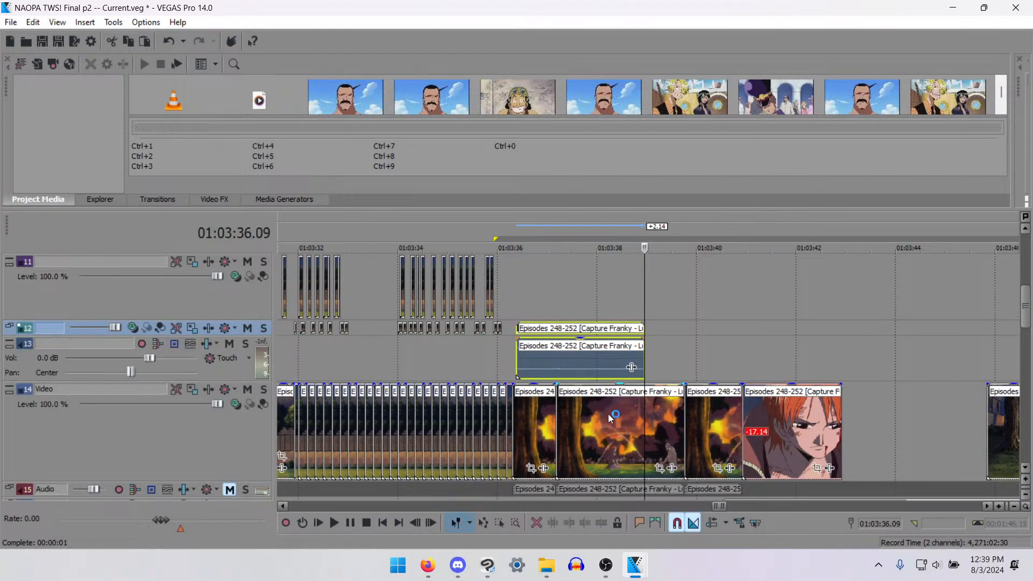
- Copy only the video of the middle burning-building piece onto track 12 at 01:03:36.07
left_click(614, 371)
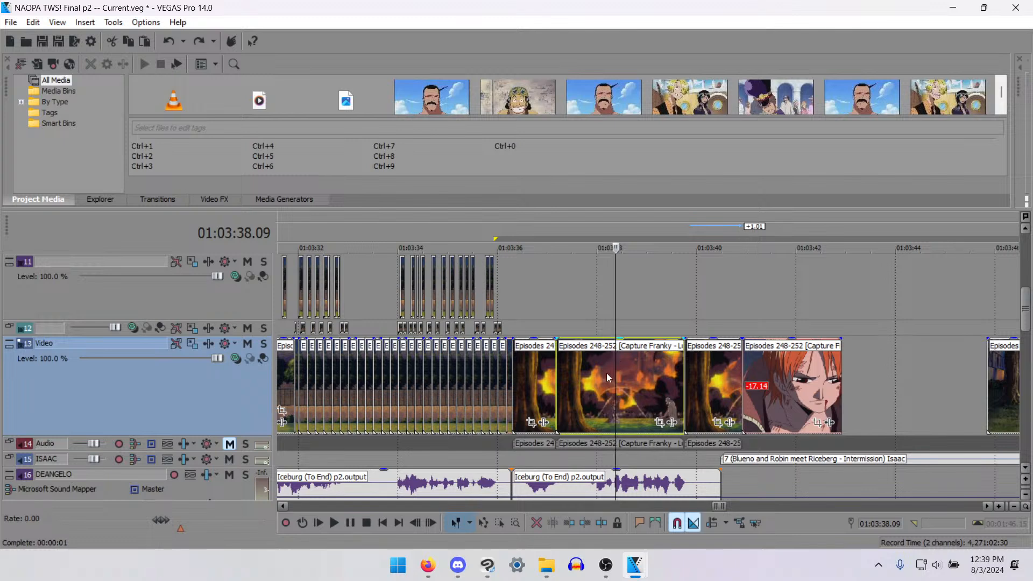
left_click(511, 328)
key("ctrl+v")
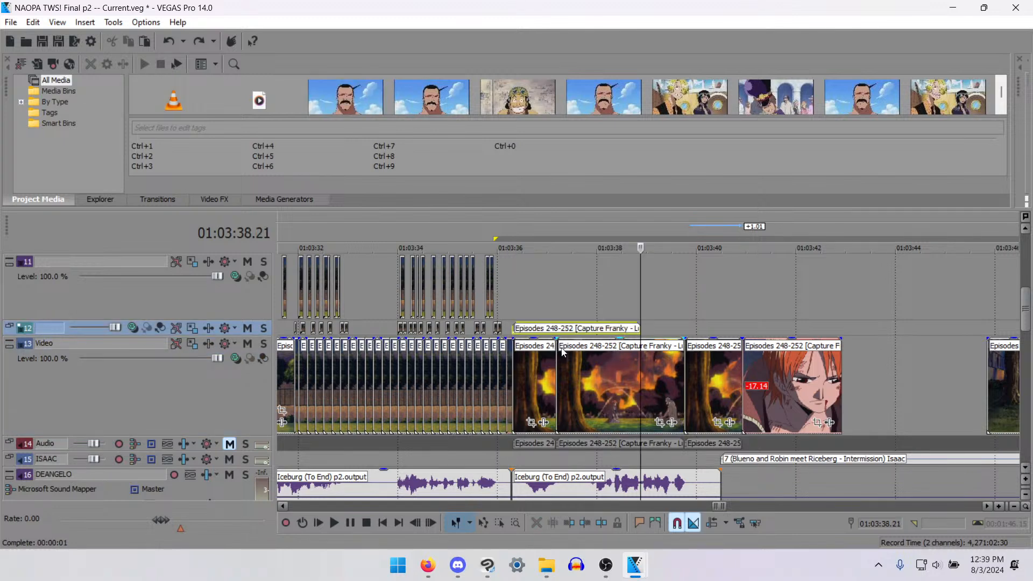
- Find the bandaged man's mouth frames in the track 12 copy and split it at 01:03:37.07 and 01:03:37.10
left_click(510, 325)
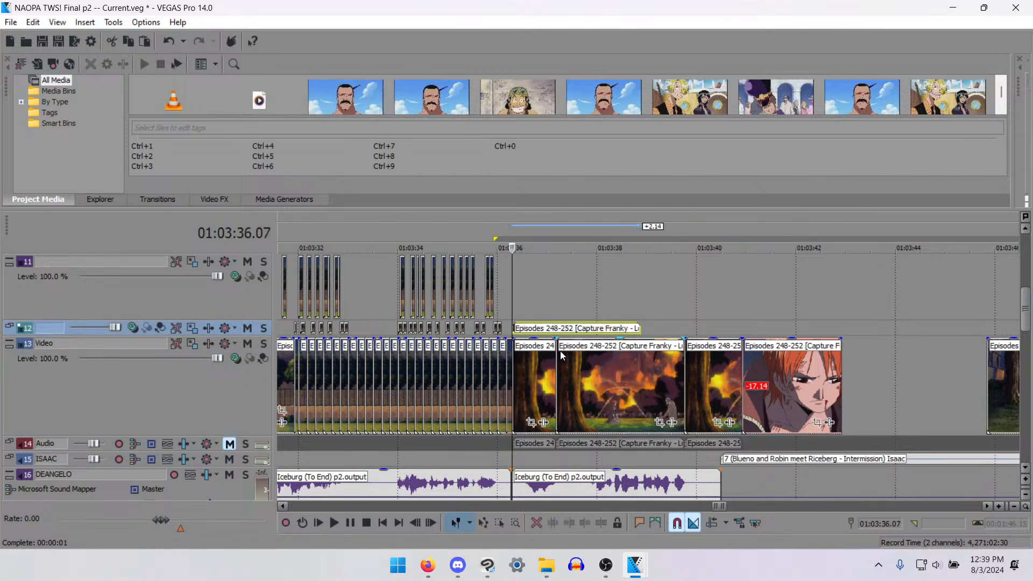
key("space")
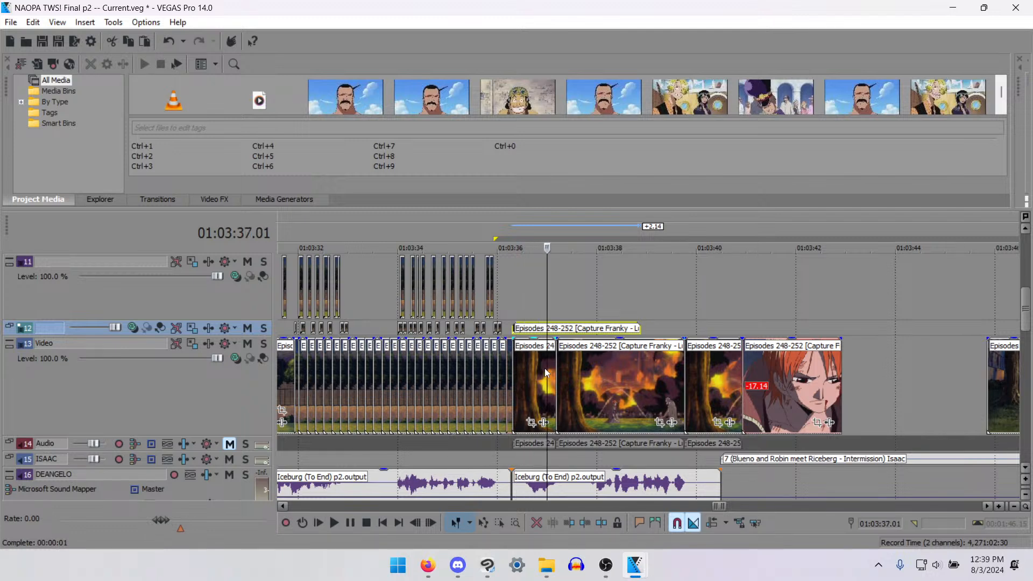
key("Right")
key("Left")
key("Left")
key("Left")
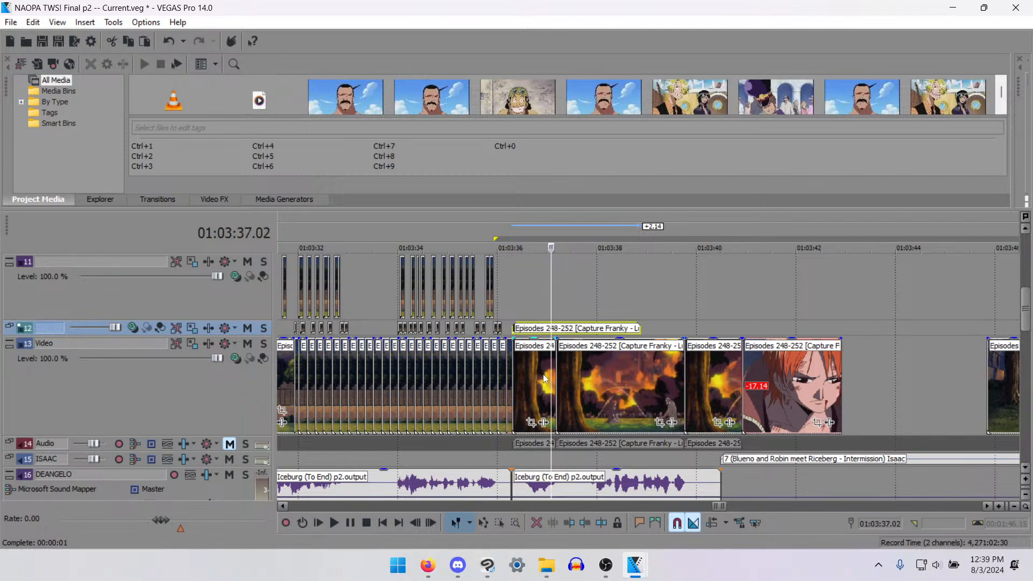
scroll(593, 353, "up", 5)
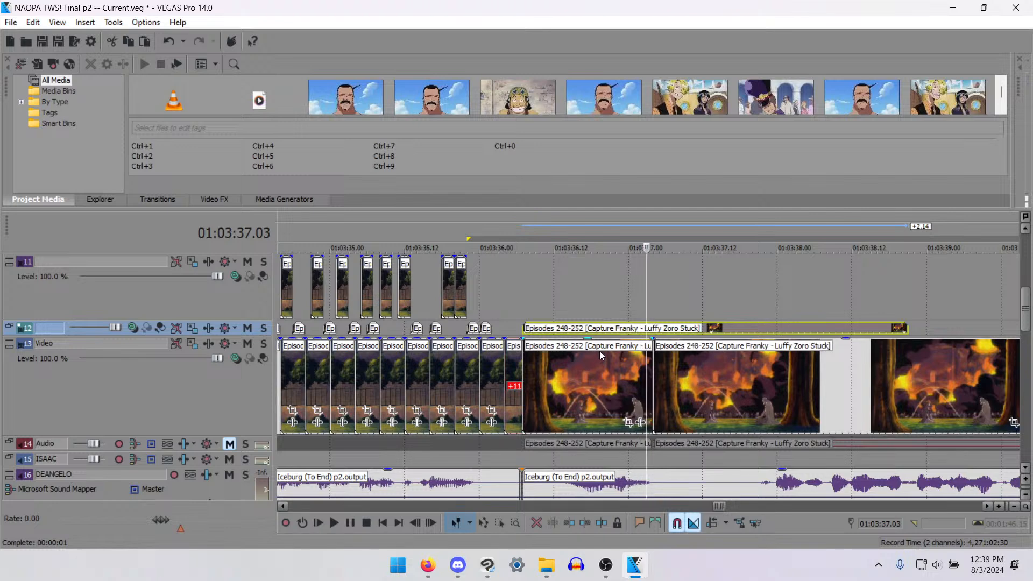
key("Right")
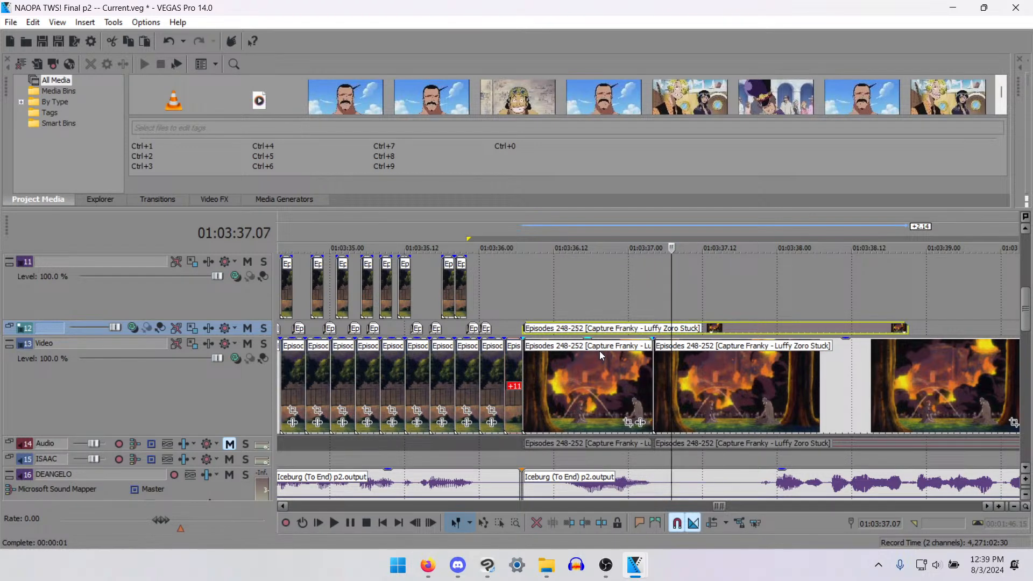
key("s")
key("Right")
key("Right")
key("Right")
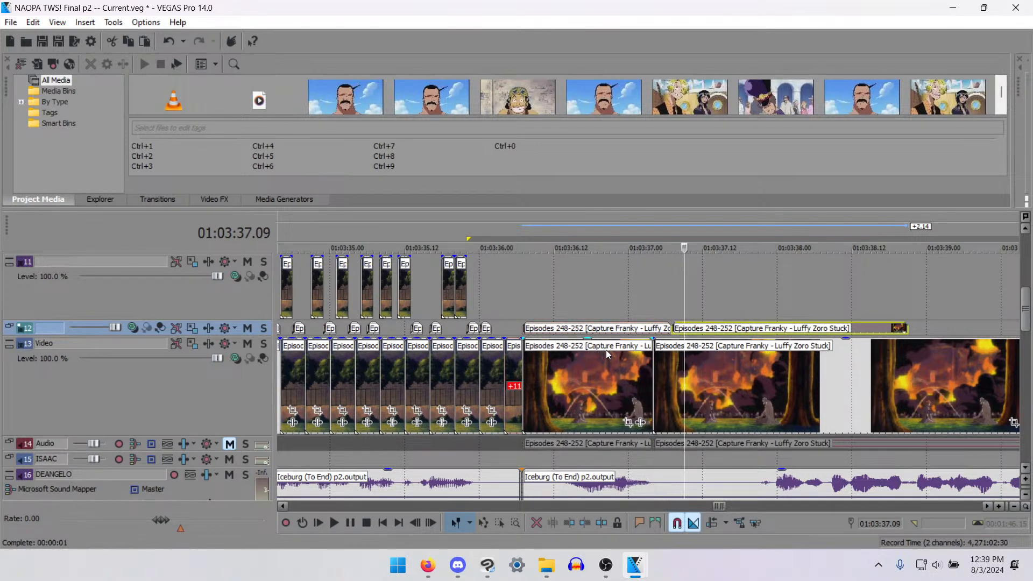
key("s")
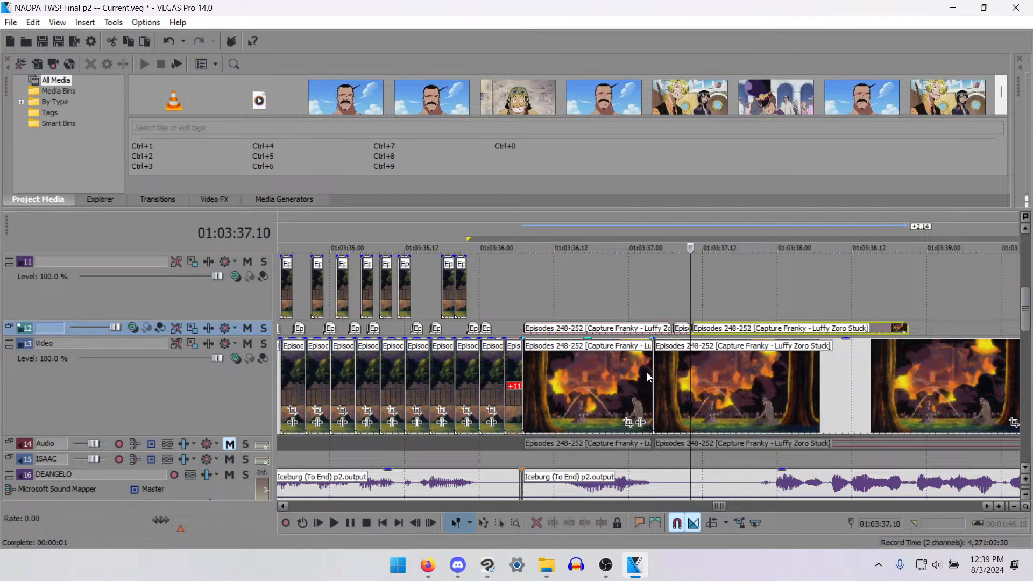
- Split the remaining part of the track 12 copy at 01:03:37.14
key("Right")
key("Right")
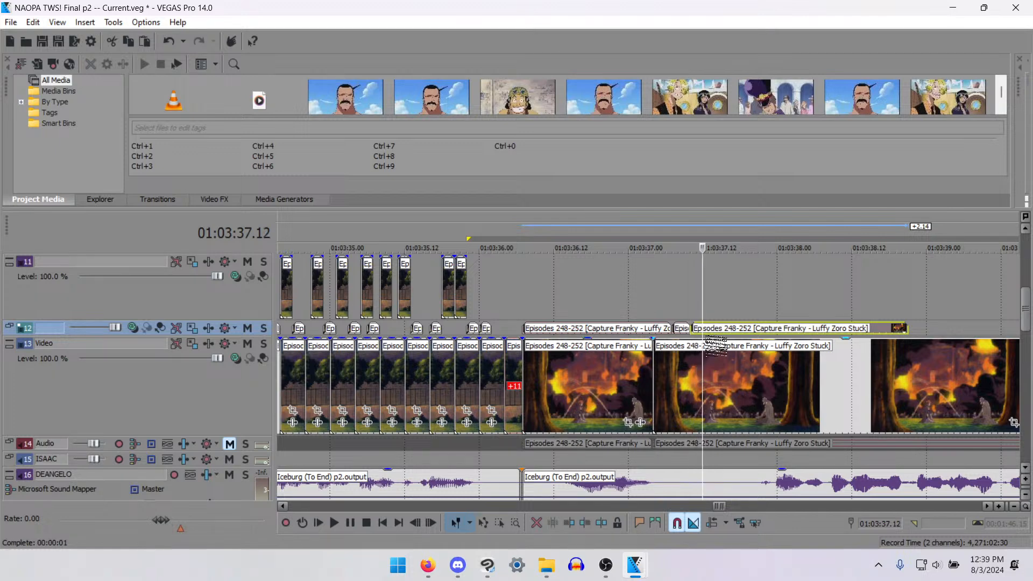
key("Right")
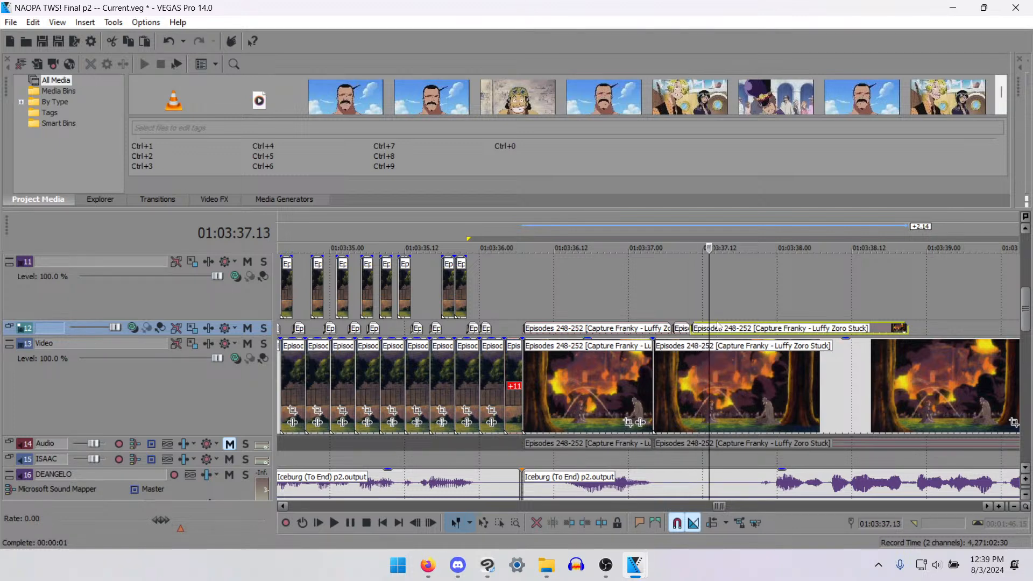
key("Right")
key("s")
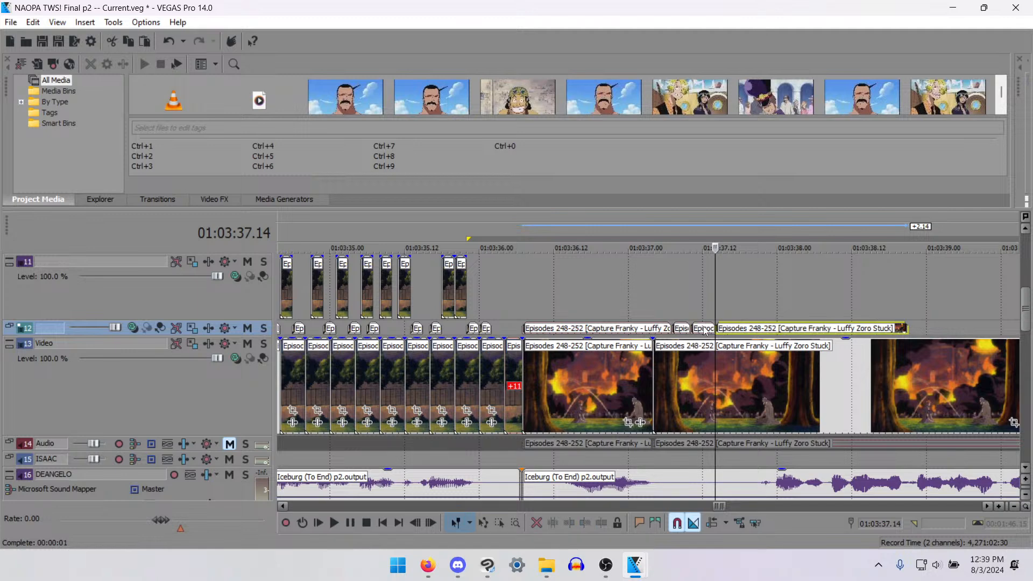
- Delete the first piece of the track 12 copy and move the following three-frame piece to 01:03:36.07
left_click(656, 326)
key("Delete")
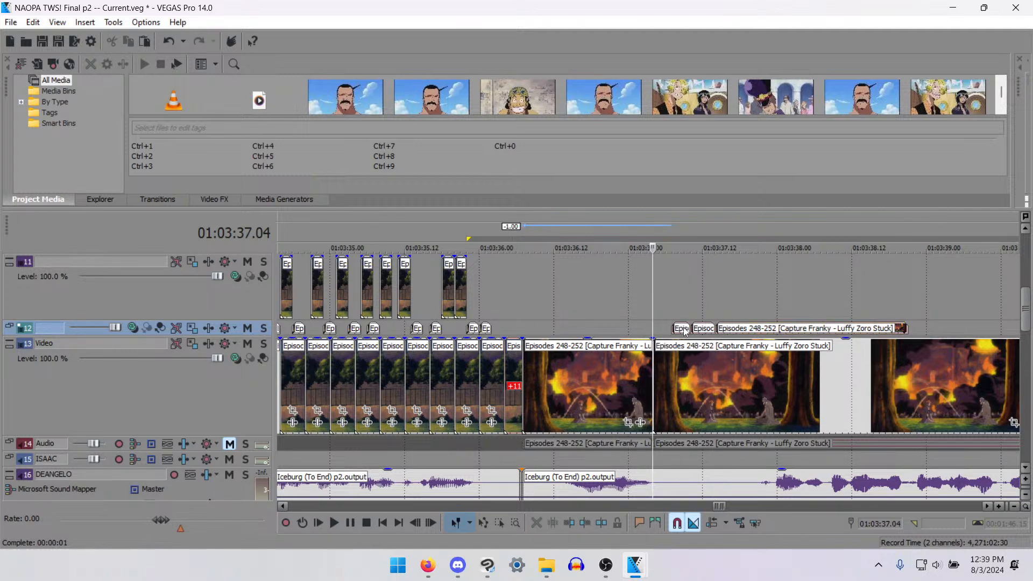
left_click_drag(684, 330, 533, 329)
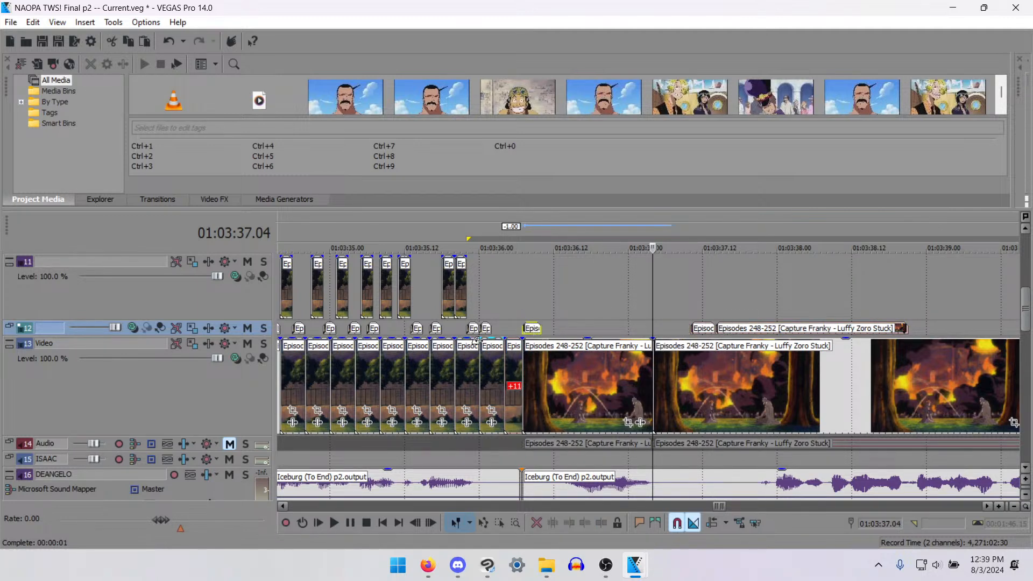
- Increase track 12's height and crop its three-frame piece to about 159 × 90, centred on the bandaged man at about 912.5, 518.7
left_click_drag(255, 336, 255, 378)
left_click(526, 349)
scroll(530, 350, "up", 3)
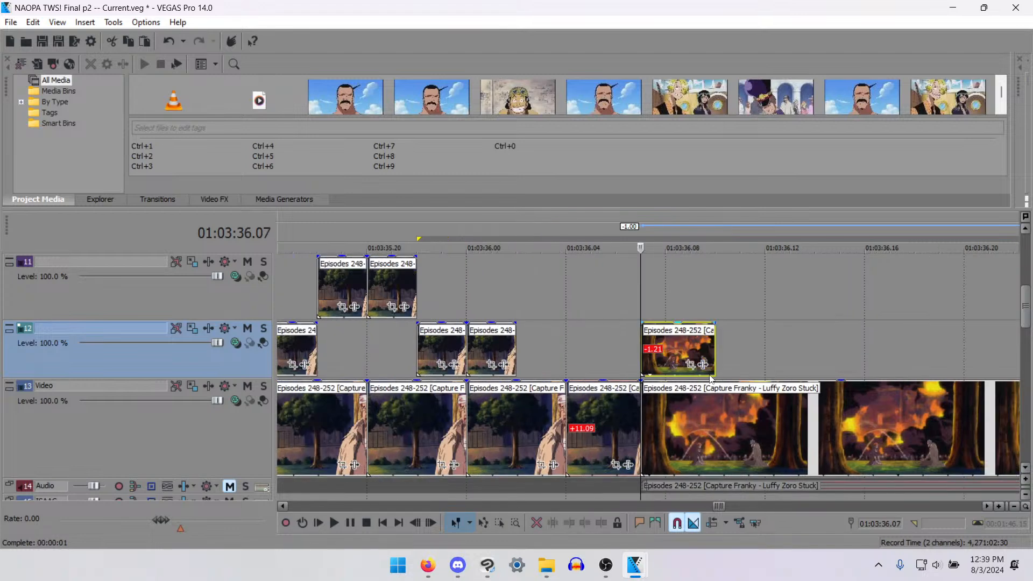
left_click(690, 365)
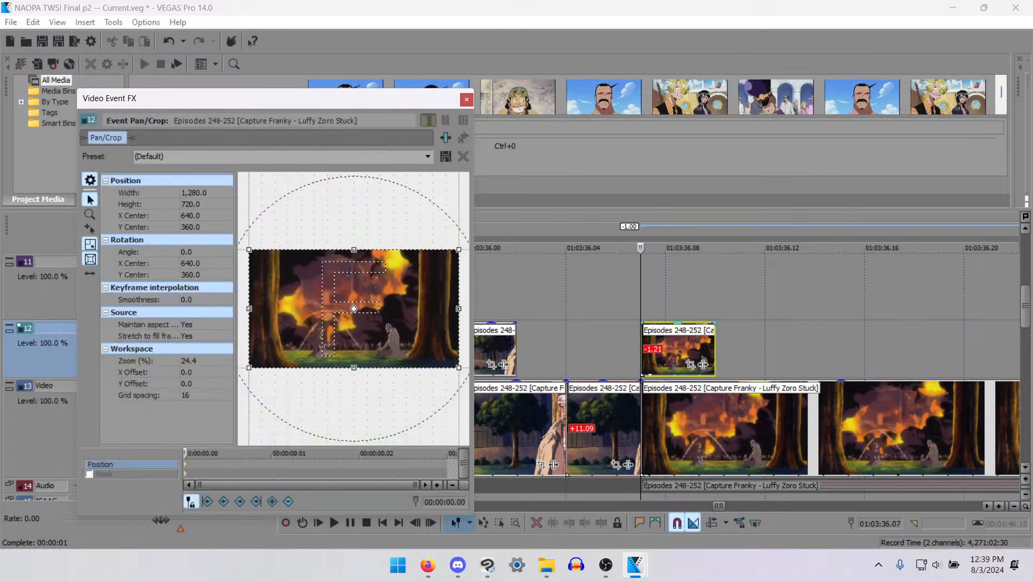
left_click_drag(460, 366, 383, 325)
scroll(412, 364, "up", 10)
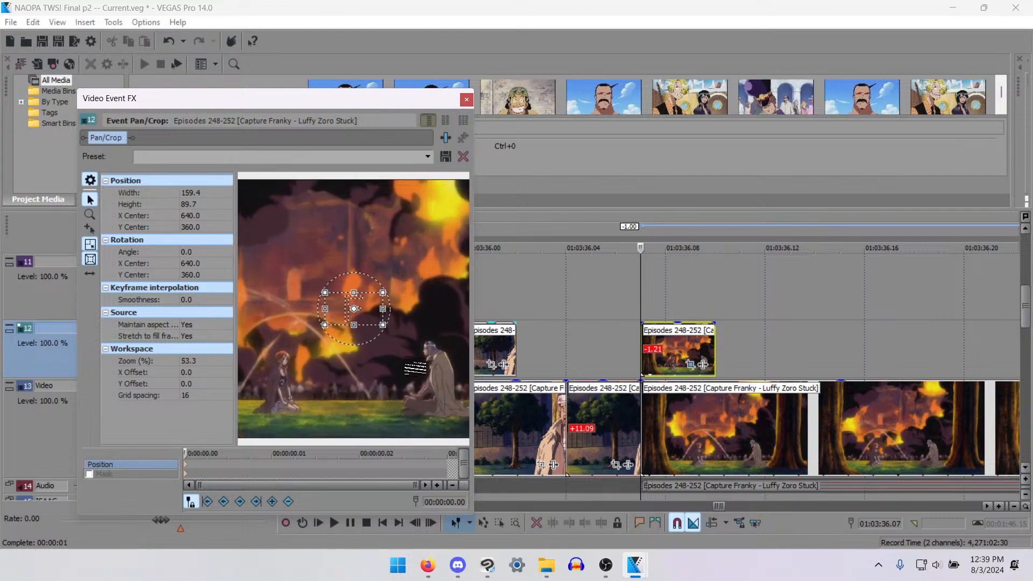
left_click_drag(276, 201, 472, 322)
left_click(89, 273)
left_click_drag(344, 355, 288, 337)
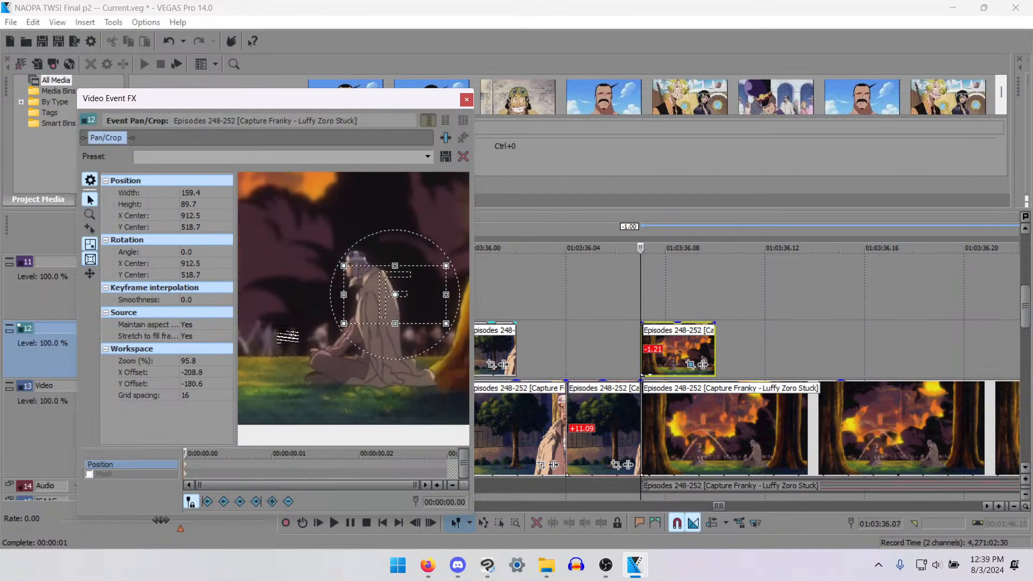
- Tighten the crop of track 12's three-frame piece to the man's mouth, about 8.4 × 9.3 centred at about 842.0, 486.2
left_click(90, 259)
left_click(90, 244)
left_click_drag(446, 324, 365, 282)
scroll(360, 308, "up", 5)
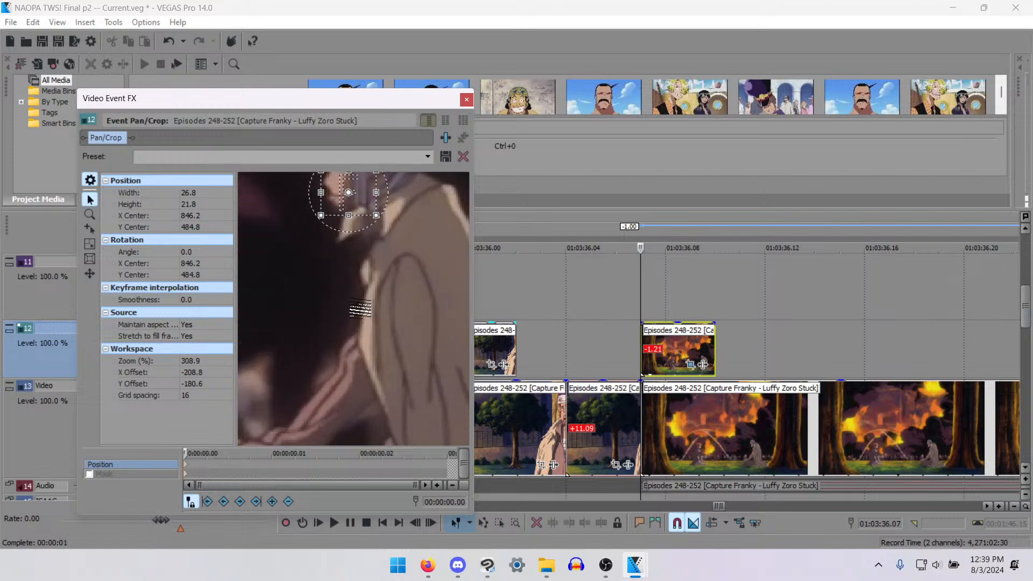
scroll(361, 309, "up", 1)
left_click_drag(317, 194, 371, 391)
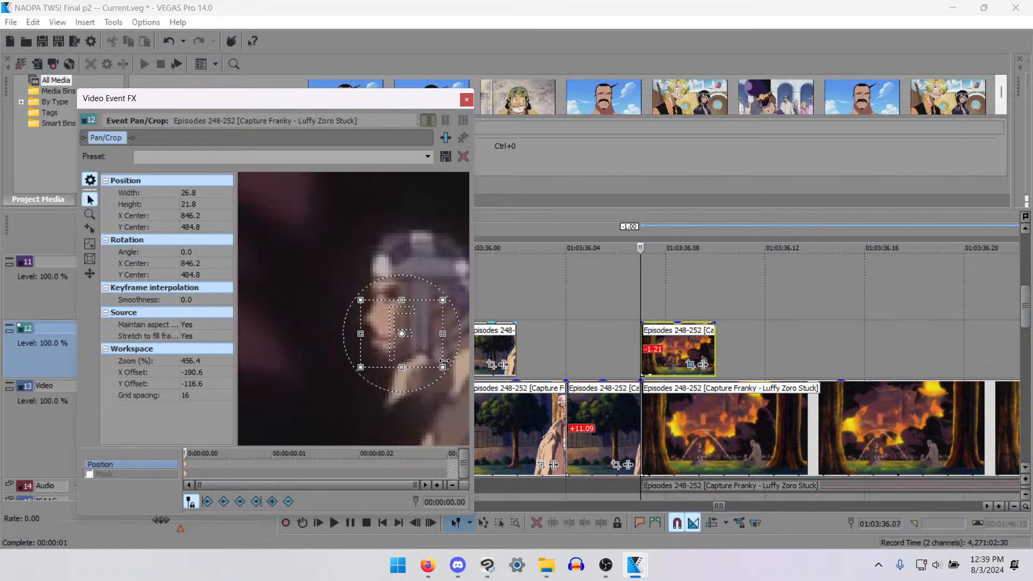
left_click_drag(445, 361, 372, 333)
left_click_drag(388, 316, 391, 324)
left_click_drag(389, 367, 401, 352)
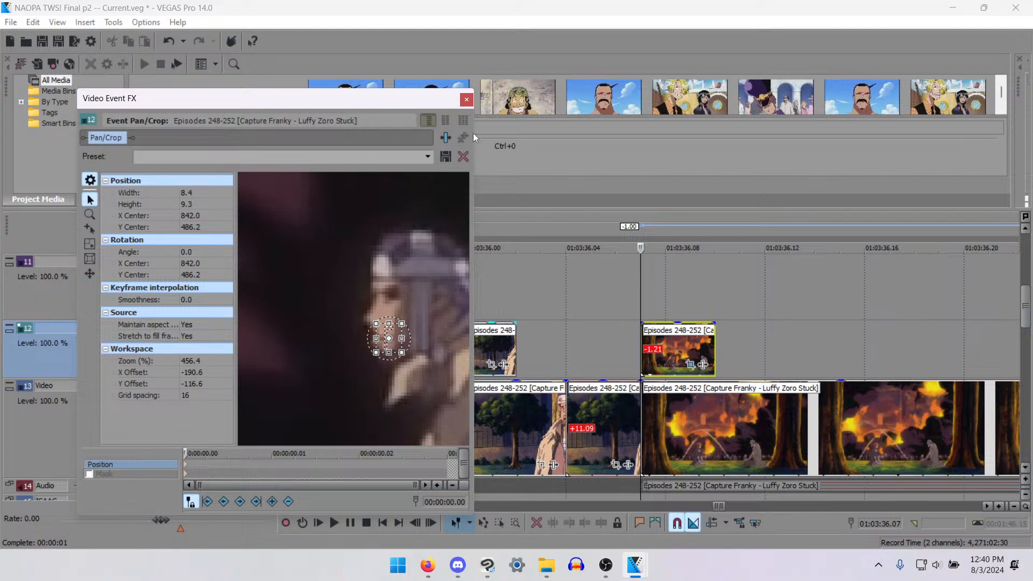
left_click(466, 99)
- Move the four-frame piece from track 12 to track 11 at 01:03:36.10 and delete the leftover remainder of the track 12 copy
scroll(702, 350, "down", 8)
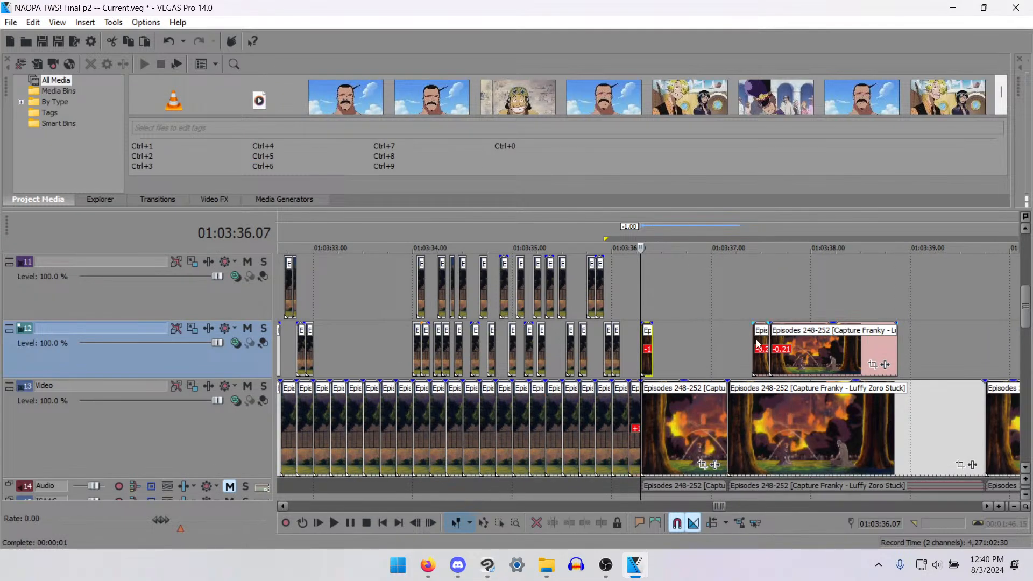
left_click(757, 345)
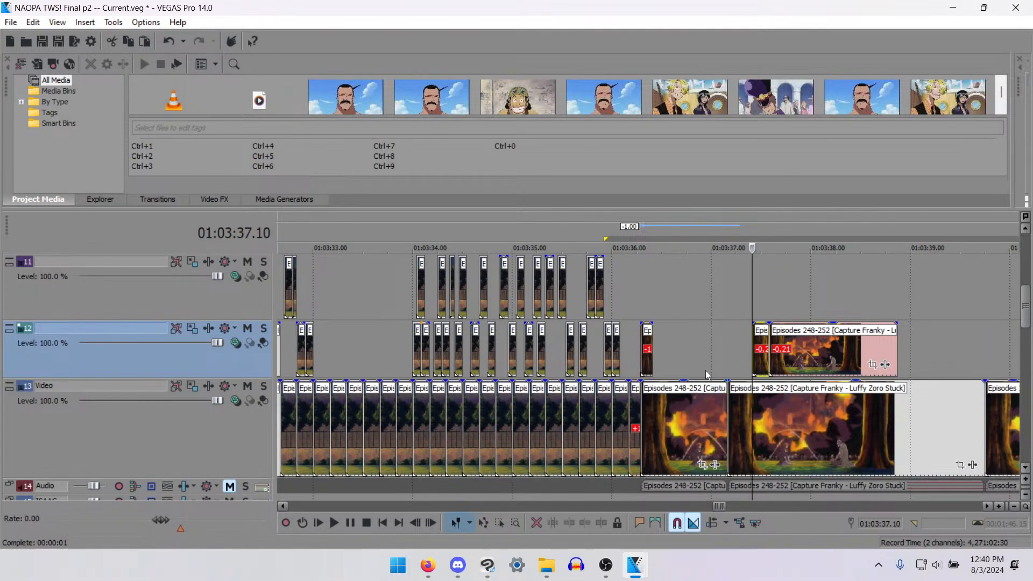
left_click_drag(761, 347, 661, 291)
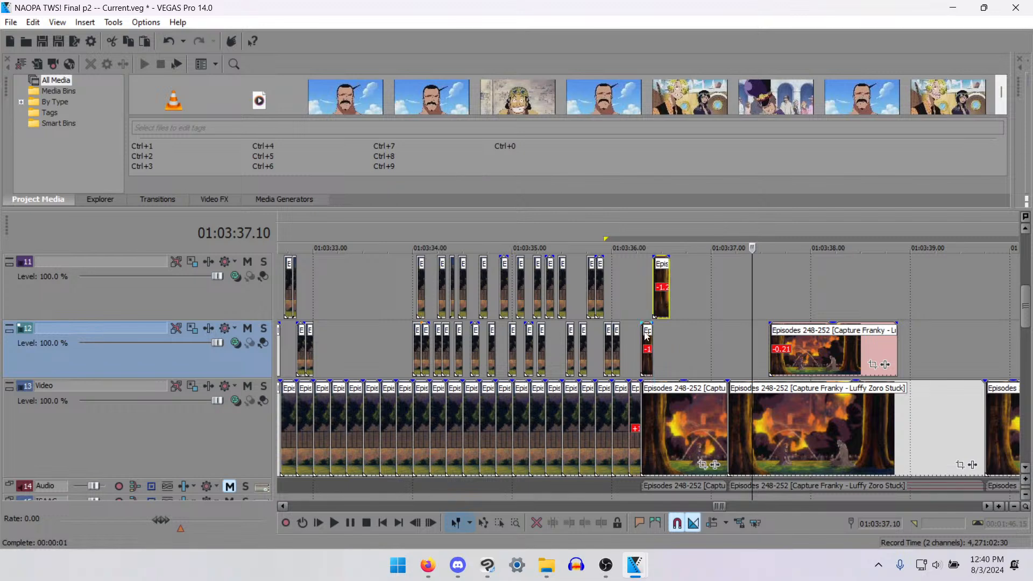
left_click(787, 342)
- Copy the cropped three-frame piece on track 12 and paste its event attributes onto the four-frame piece on track 11
left_click(646, 349)
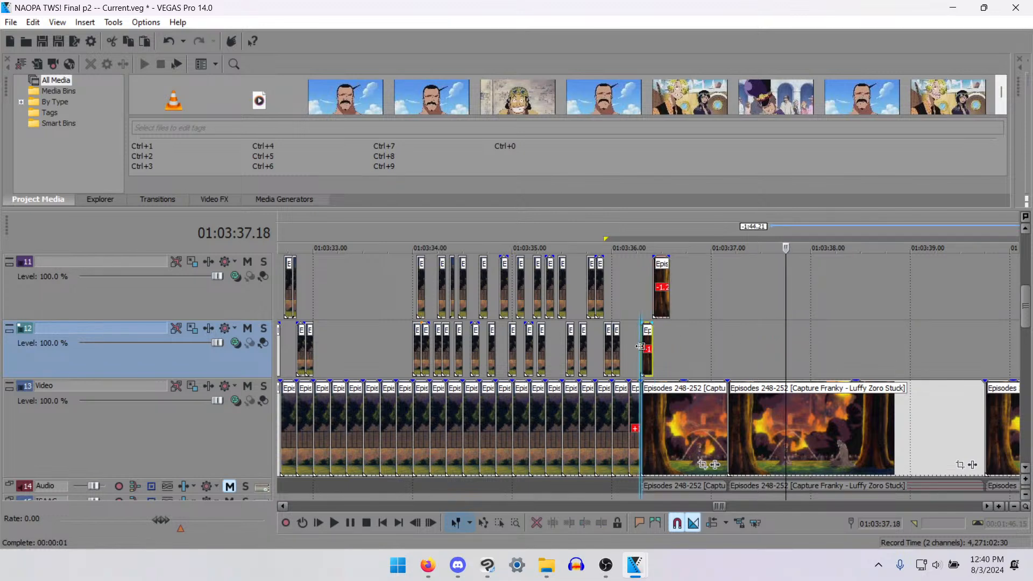
scroll(667, 355, "up", 4)
scroll(672, 358, "up", 3)
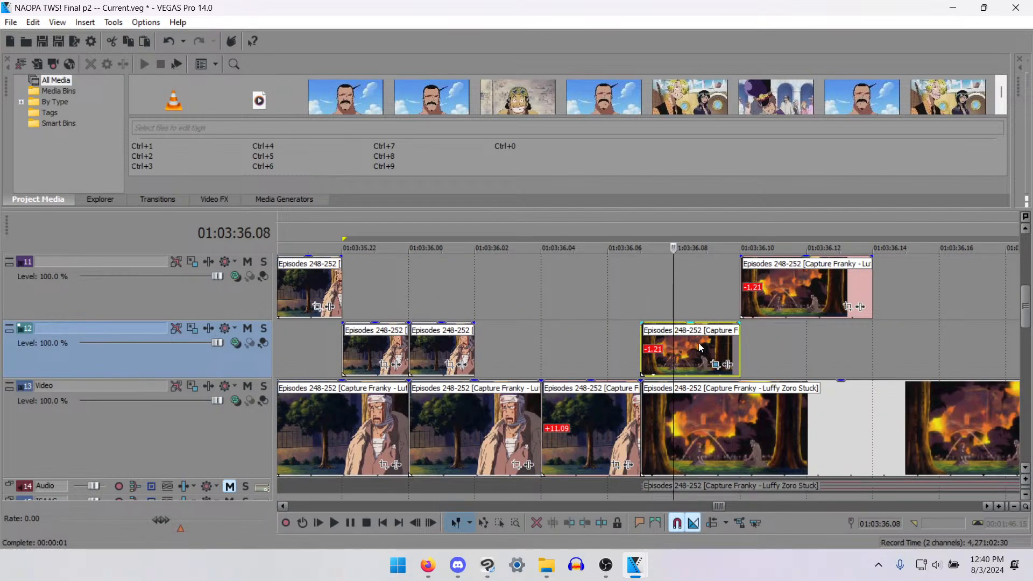
left_click(778, 309)
right_click(778, 309)
left_click(837, 240)
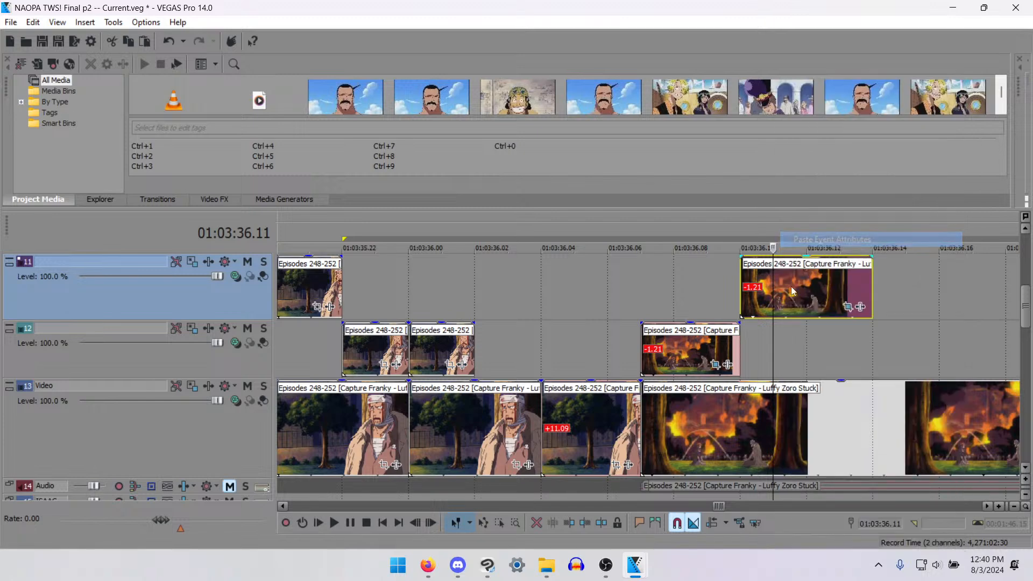
- Set Stretch to fill frame to No for track 12's mouth piece and paste its attributes onto the track 11 piece
left_click(715, 365)
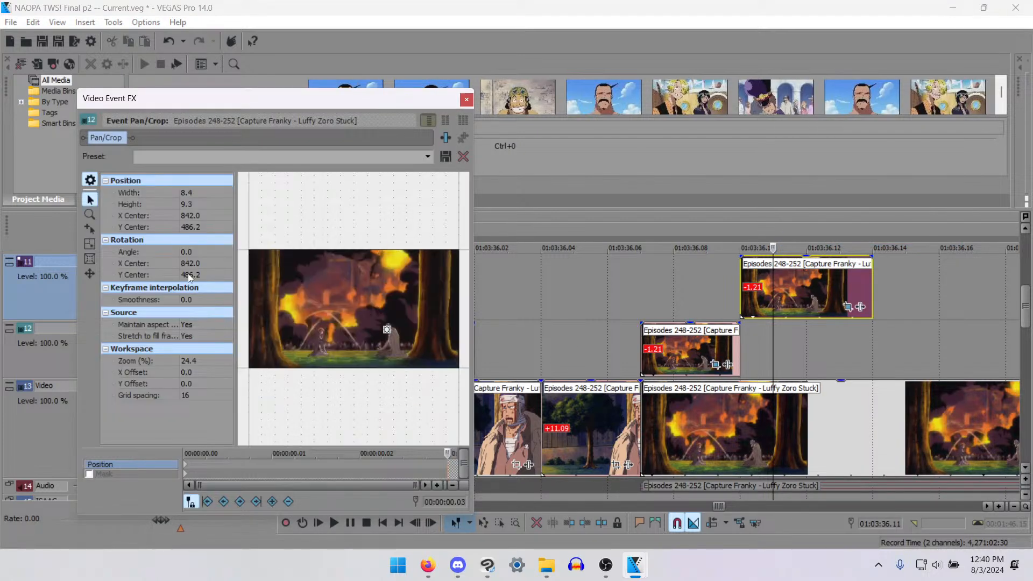
left_click(191, 337)
left_click(195, 357)
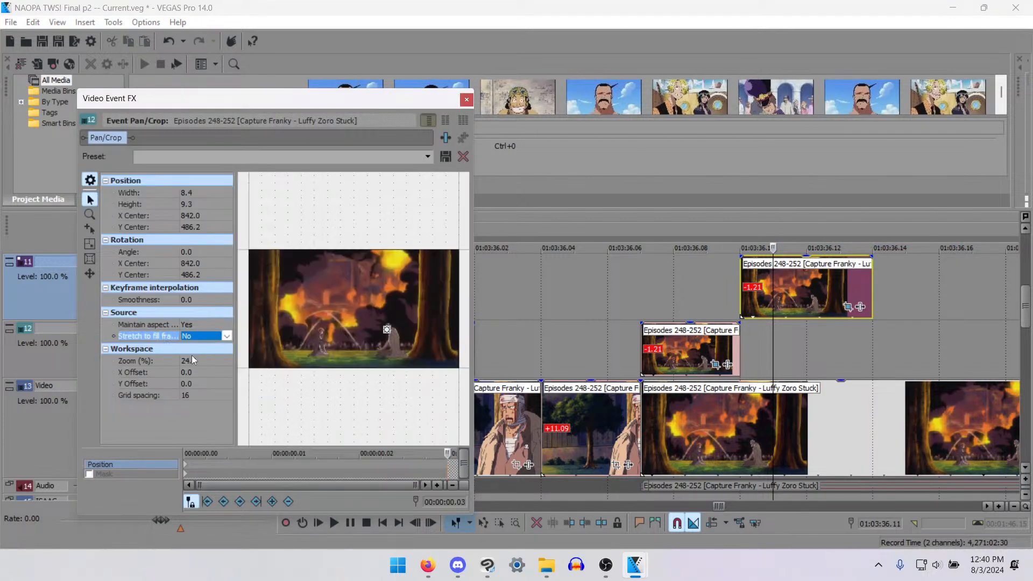
left_click(672, 347)
right_click(789, 300)
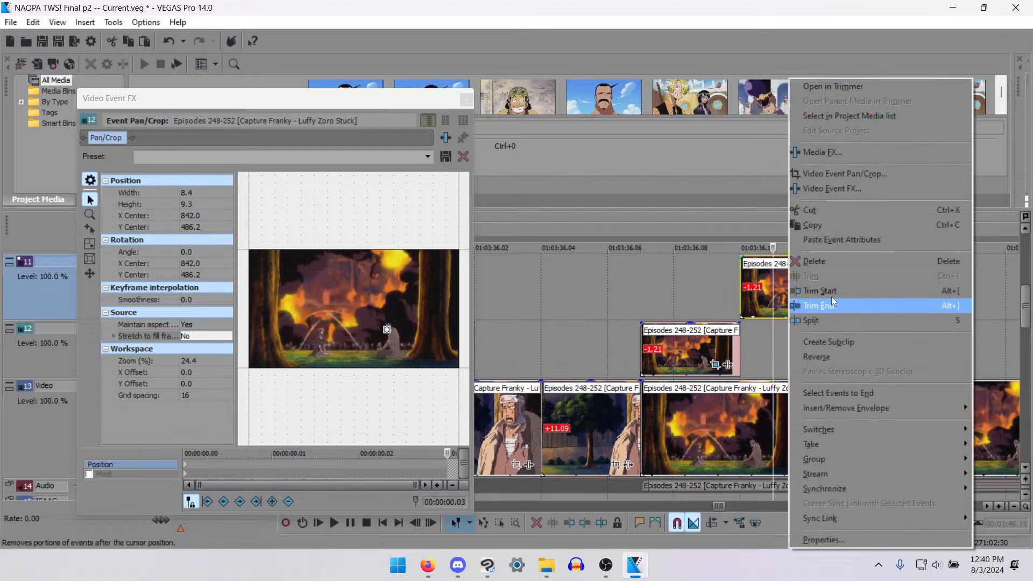
left_click(841, 241)
left_click(466, 100)
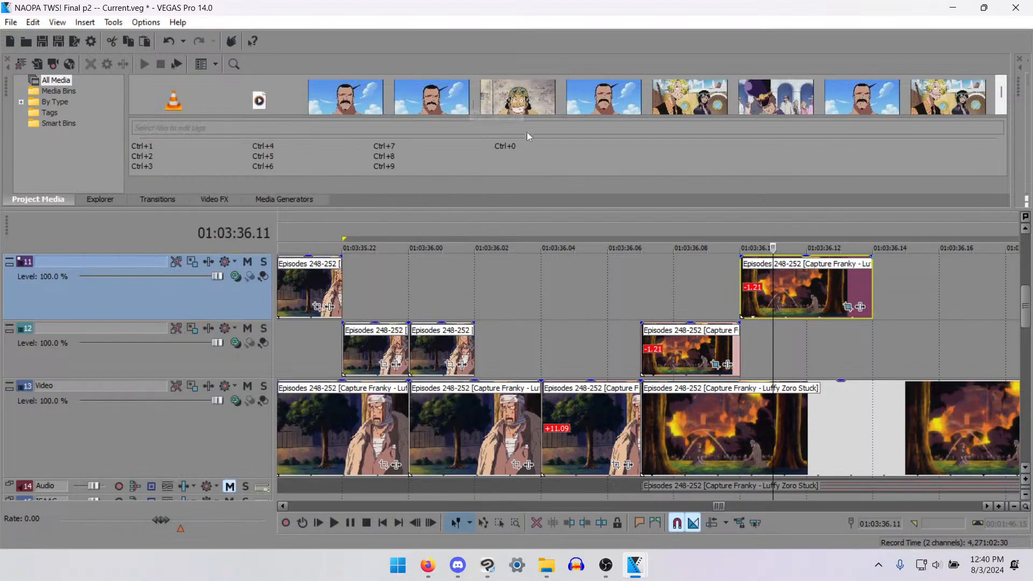
- Minimise the height of video track 13 so the Iceburg dialogue waveform sits close beneath tracks 11 and 12
scroll(744, 289, "down", 10)
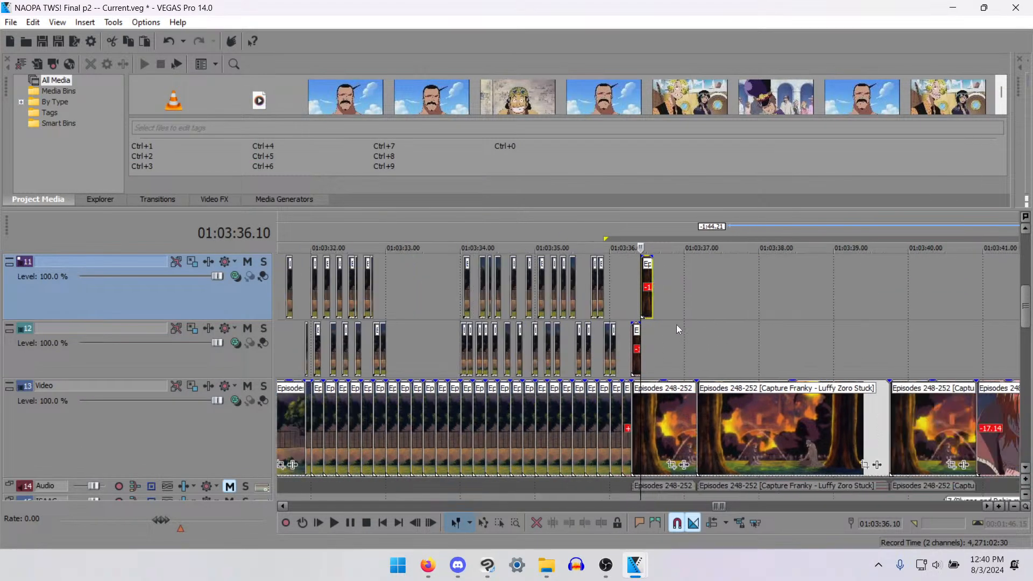
left_click(638, 354)
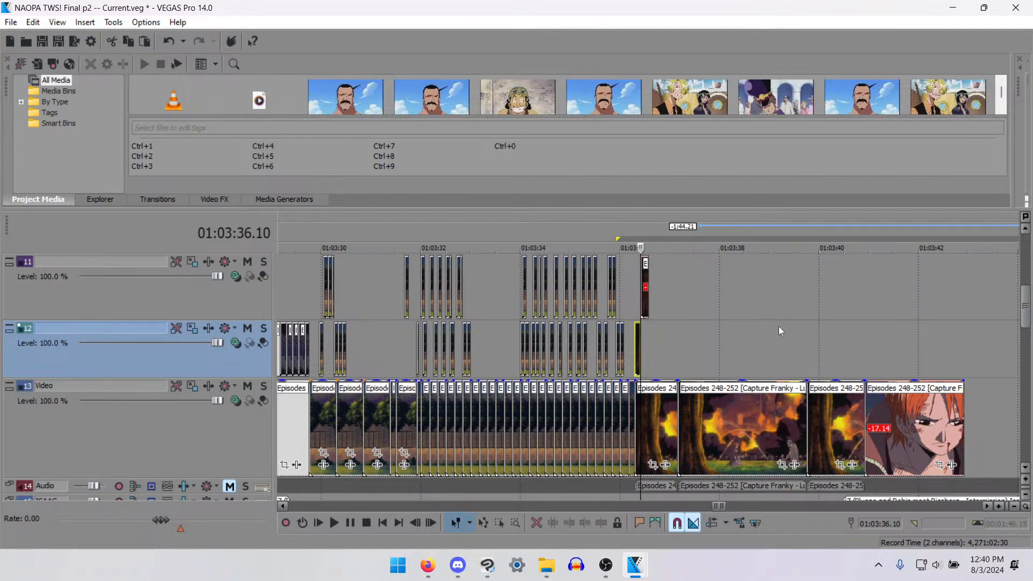
scroll(779, 326, "up", 4)
scroll(780, 339, "down", 4)
mouse_move(1018, 312)
left_mouse_down()
mouse_move(1025, 352)
mouse_move(1017, 314)
mouse_move(1013, 322)
left_mouse_up()
left_click(693, 385)
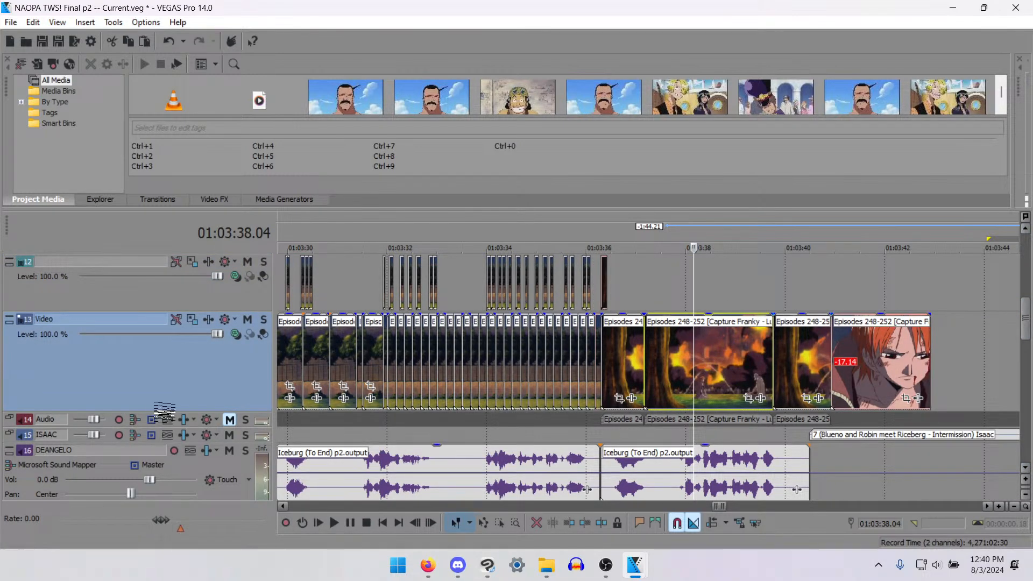
left_click_drag(164, 412, 299, 247)
left_click_drag(1025, 331, 1026, 318)
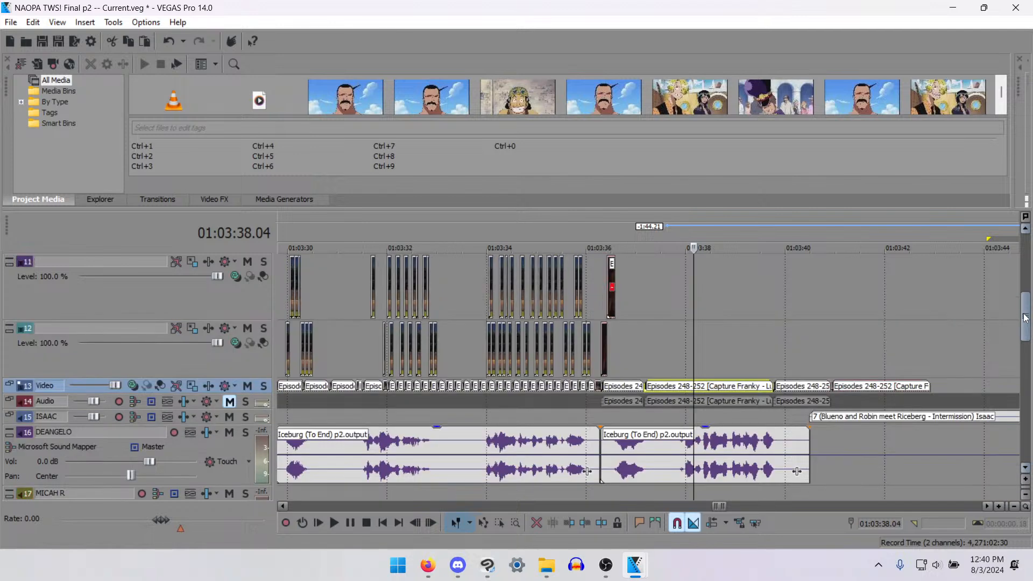
scroll(613, 331, "up", 5)
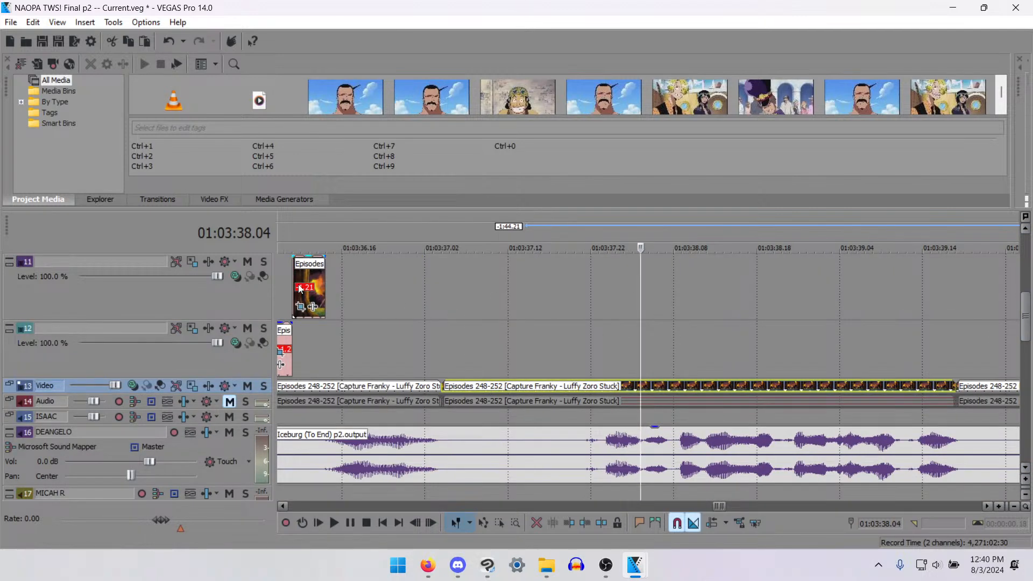
- Move the track 11 mouth piece to 01:03:36.15 and paste a copy of it at 01:03:36.21
left_click_drag(299, 289, 340, 291)
left_click(358, 289)
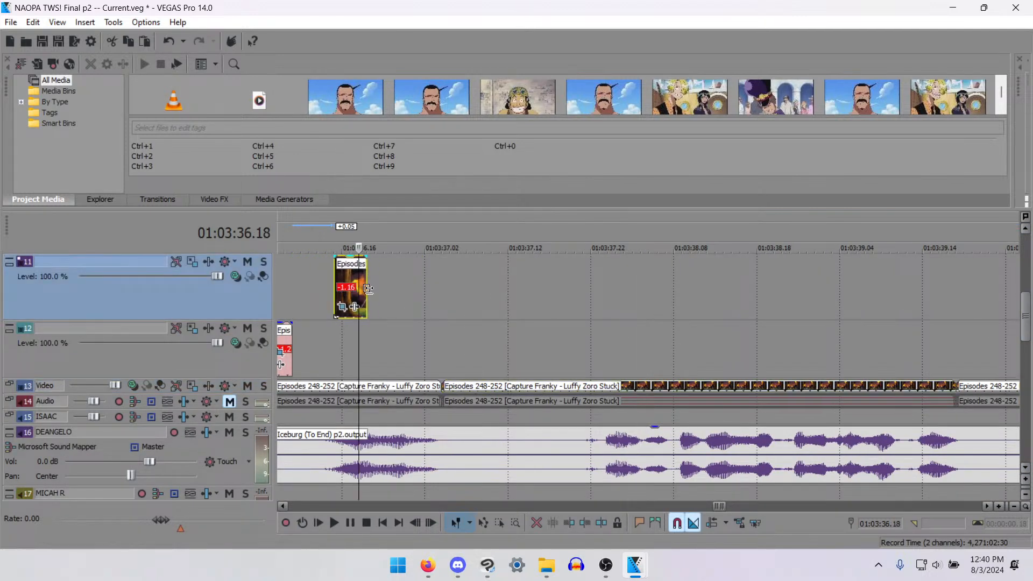
left_click(366, 297)
left_click(391, 287)
key("ctrl+v")
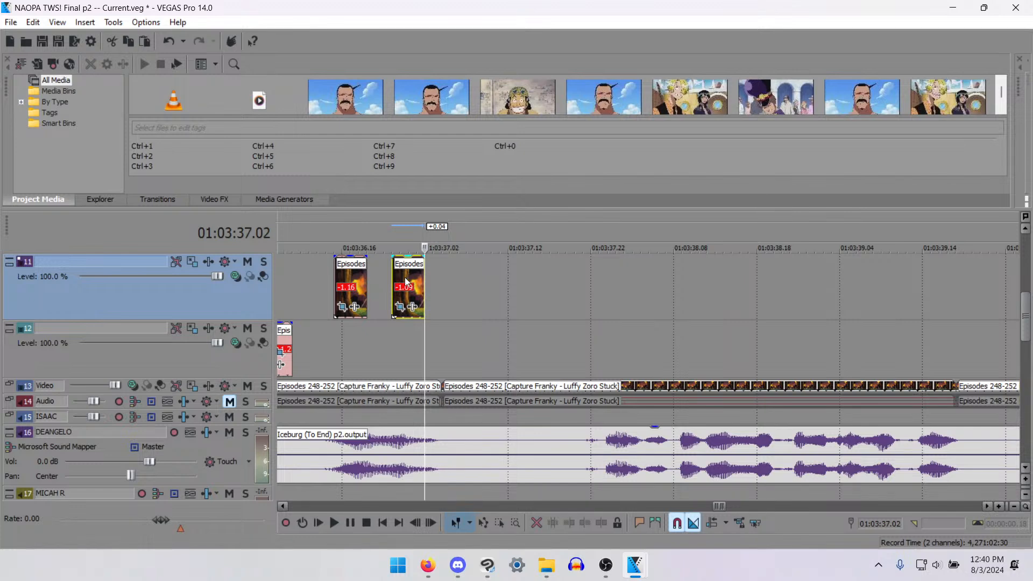
left_click_drag(407, 284, 401, 283)
- Repeat track 12's three-frame mouth piece end to end up to 01:03:40.19, pasting 7 copies at a time
left_click(291, 338)
scroll(612, 472, "down", 1)
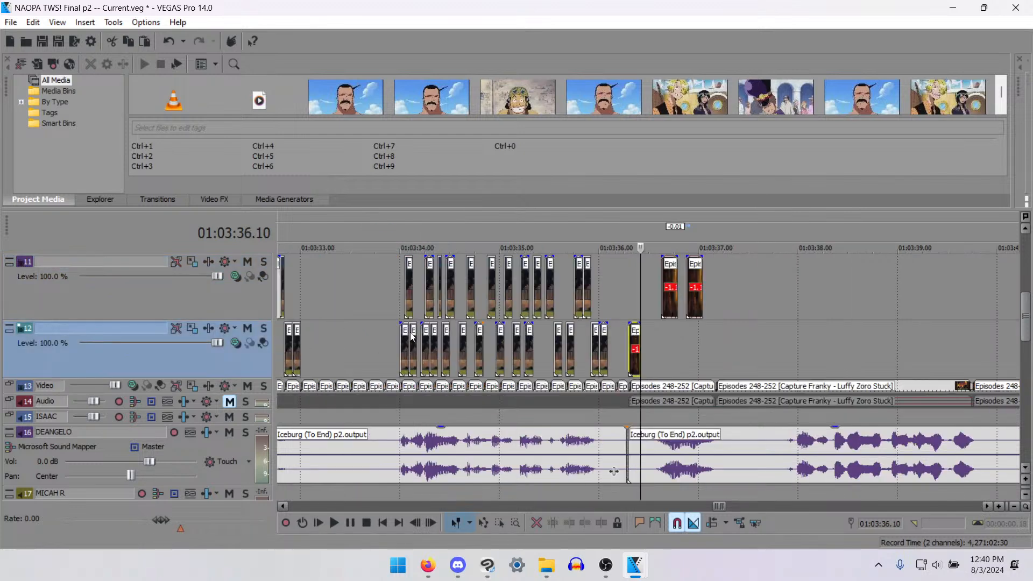
key("ctrl+b")
left_click(558, 257)
key("ctrl+b")
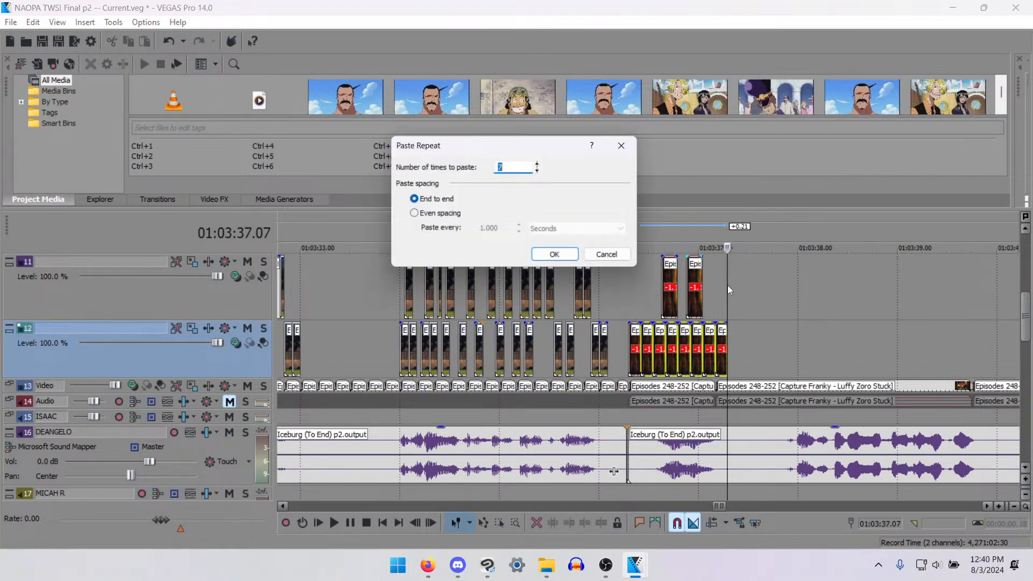
left_click(575, 257)
key("ctrl+b")
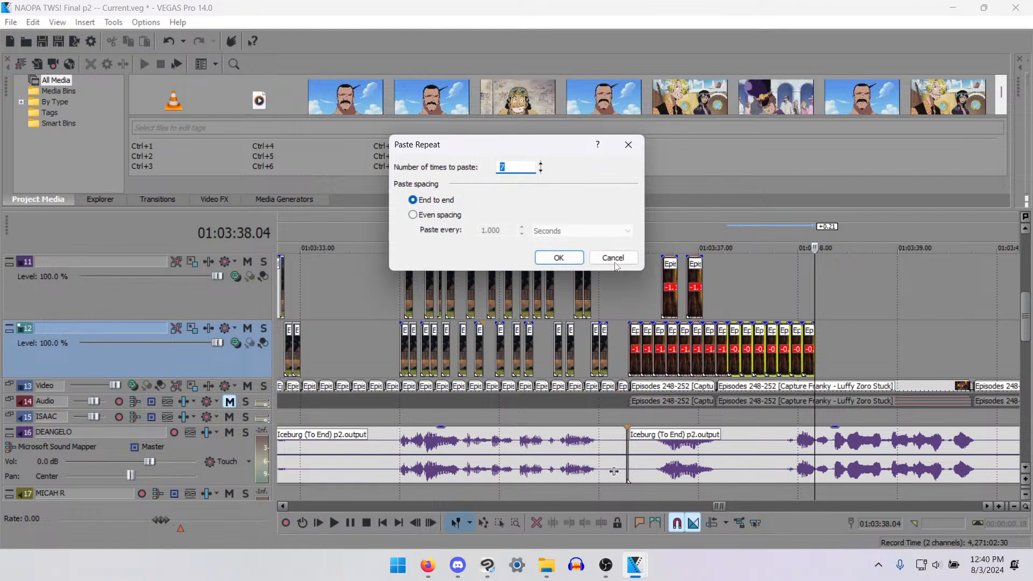
left_click(560, 258)
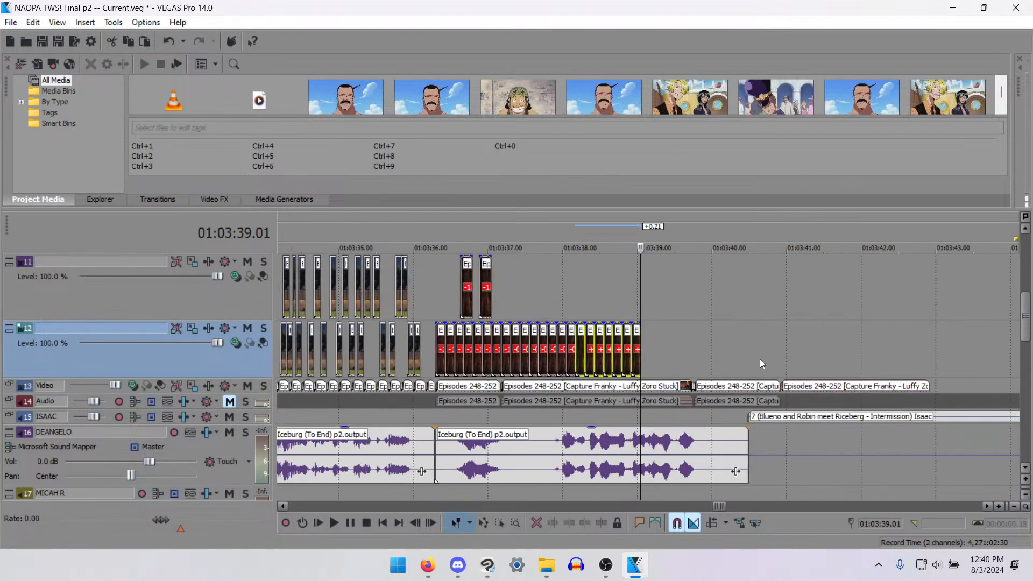
key("ctrl+b")
left_click(558, 257)
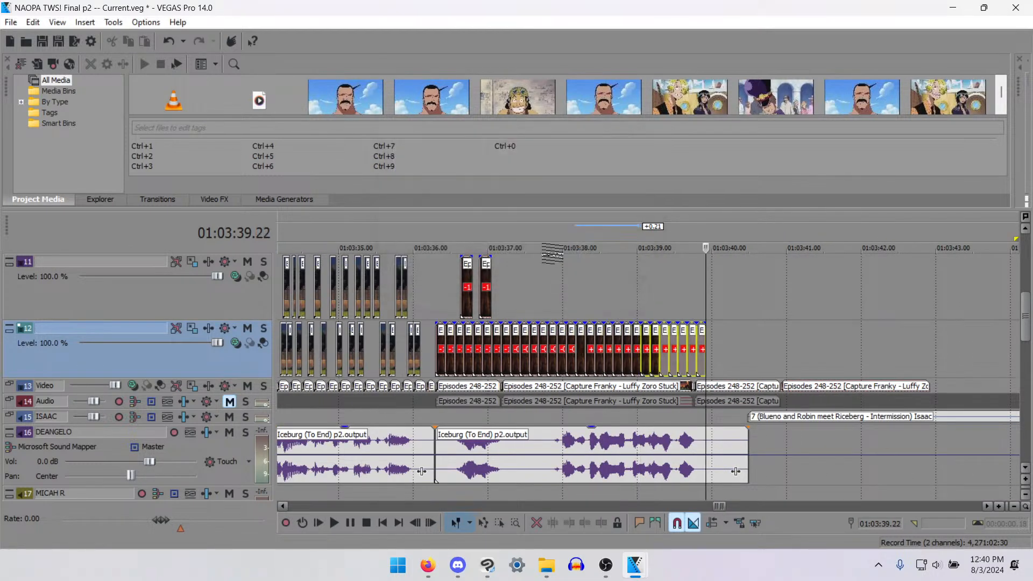
key("ctrl+b")
left_click(559, 259)
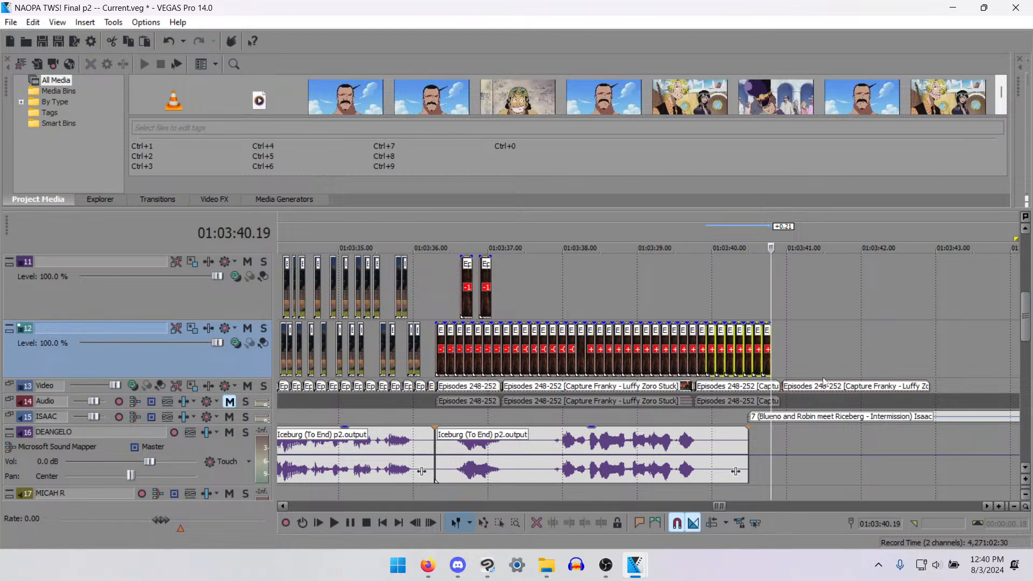
- Split the last fire shot on track 13 at 01:03:40.19 and delete the part after the split
left_click(770, 391)
key("ctrl+v")
key("Delete")
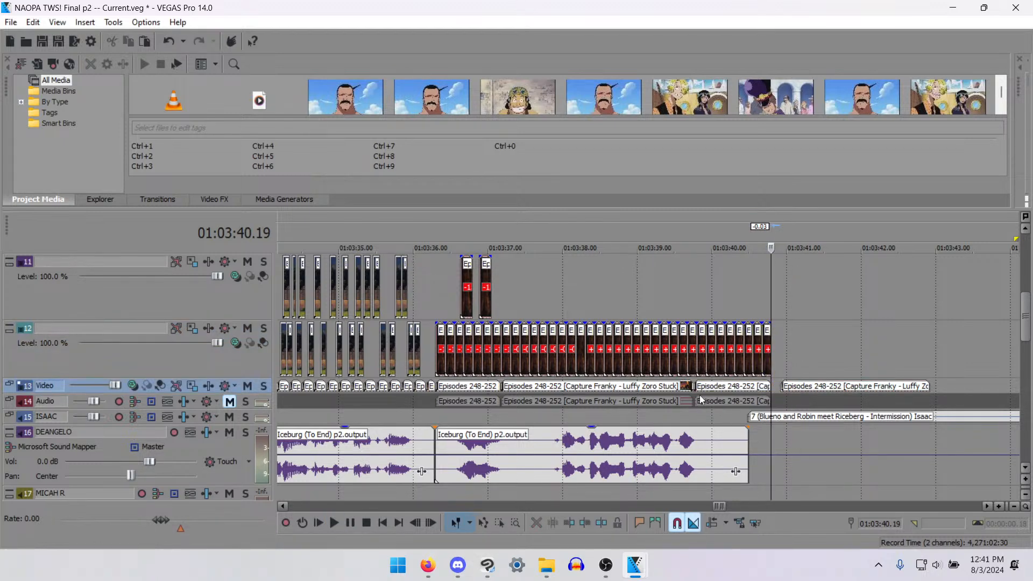
- Play back the end of the fire scene, stop at 01:03:40.11 and save the project
left_click(649, 388)
key("space")
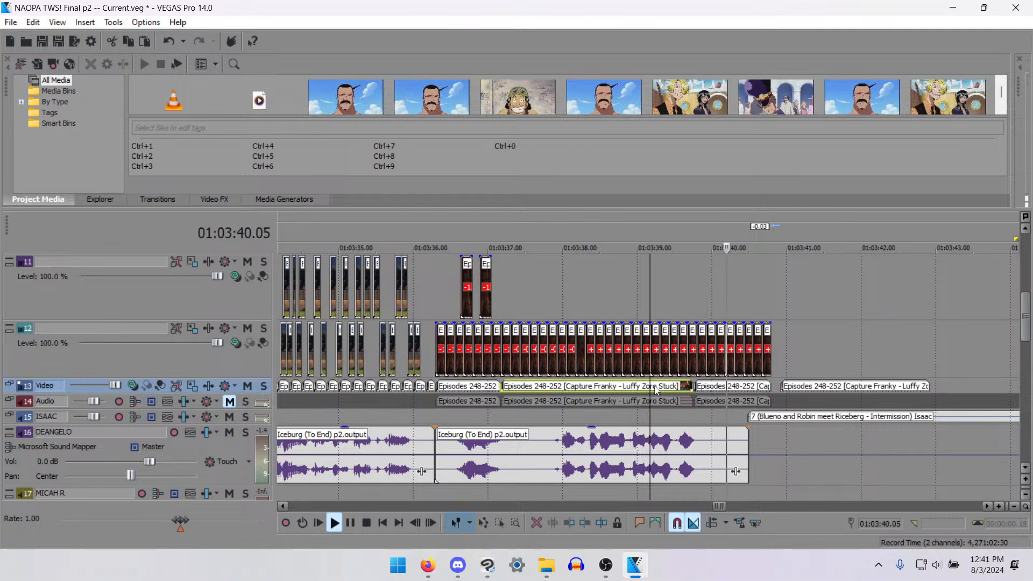
key("Return")
key("Right")
key("Right")
key("Right")
key("Right")
key("Right")
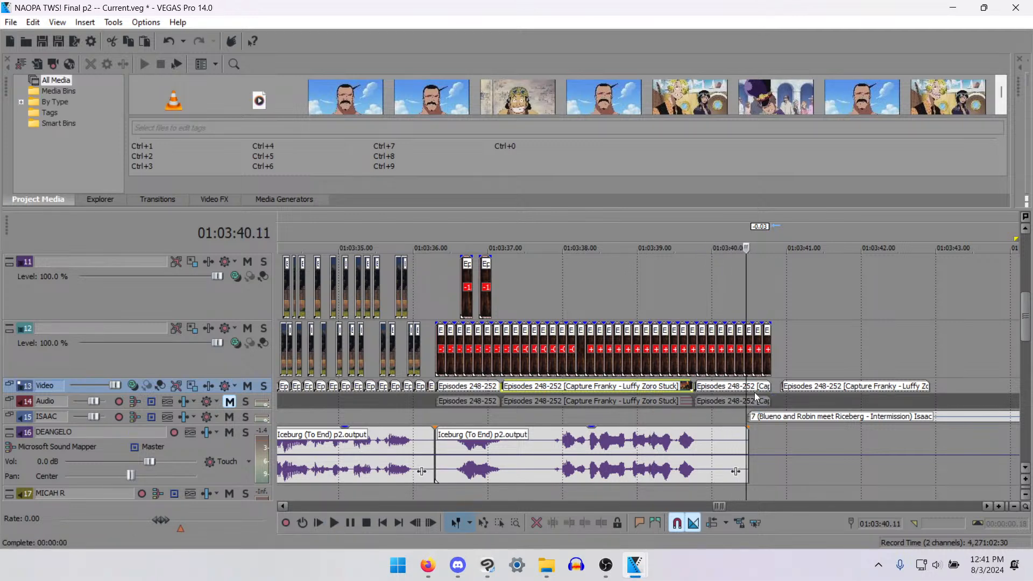
key("ctrl+s")
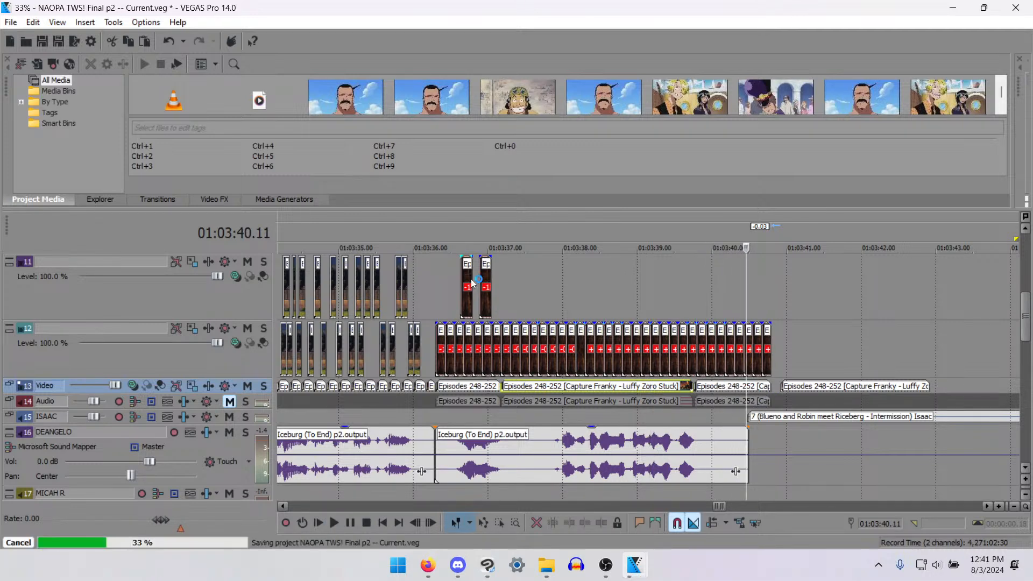
- Check the first track 11 mouth piece frame by frame, and play it from 01:03:36.13 against the dialogue
left_click(462, 281)
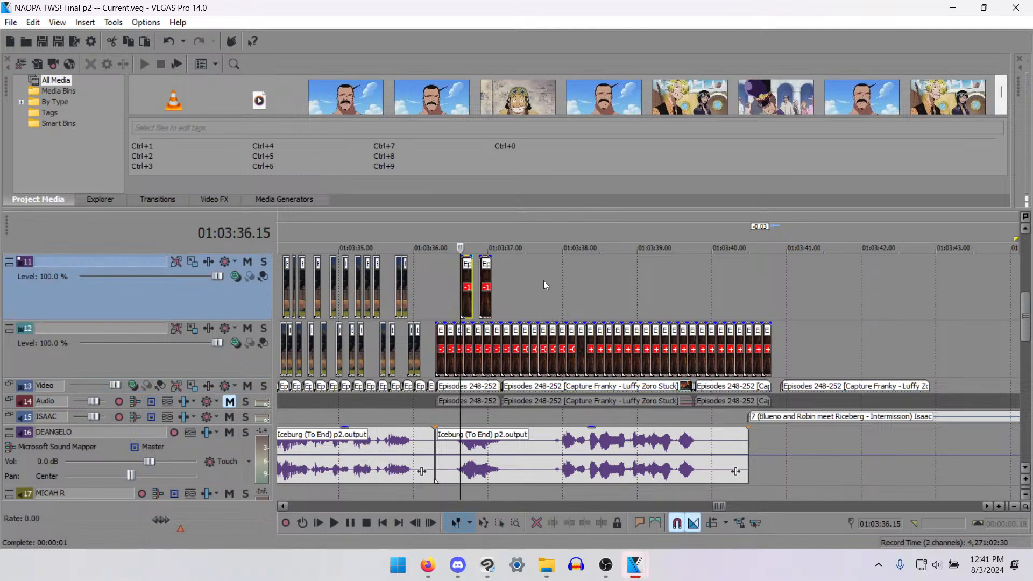
scroll(544, 280, "up", 3)
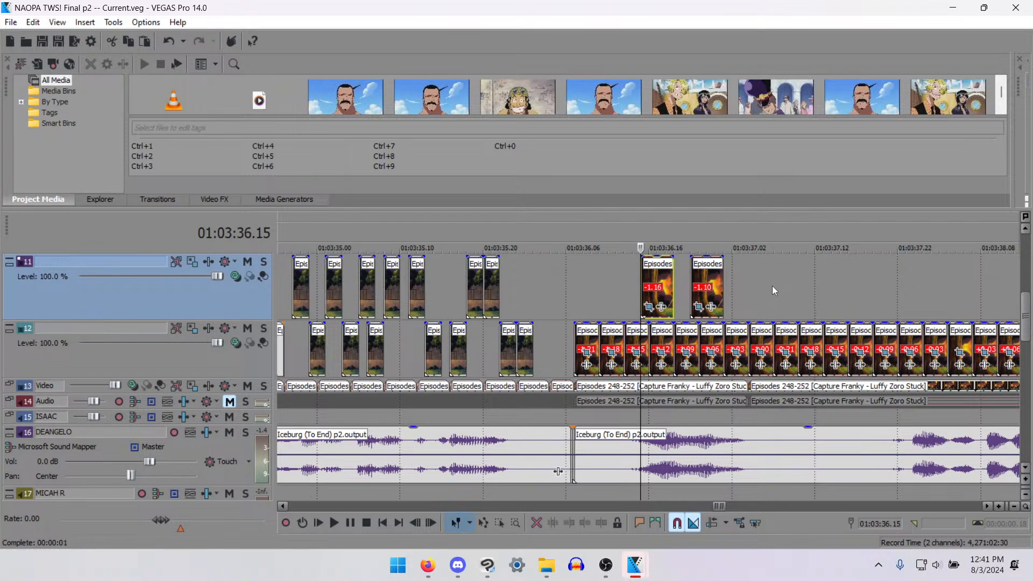
scroll(772, 285, "up", 3)
key("Right")
key("Right")
key("Right")
key("Right")
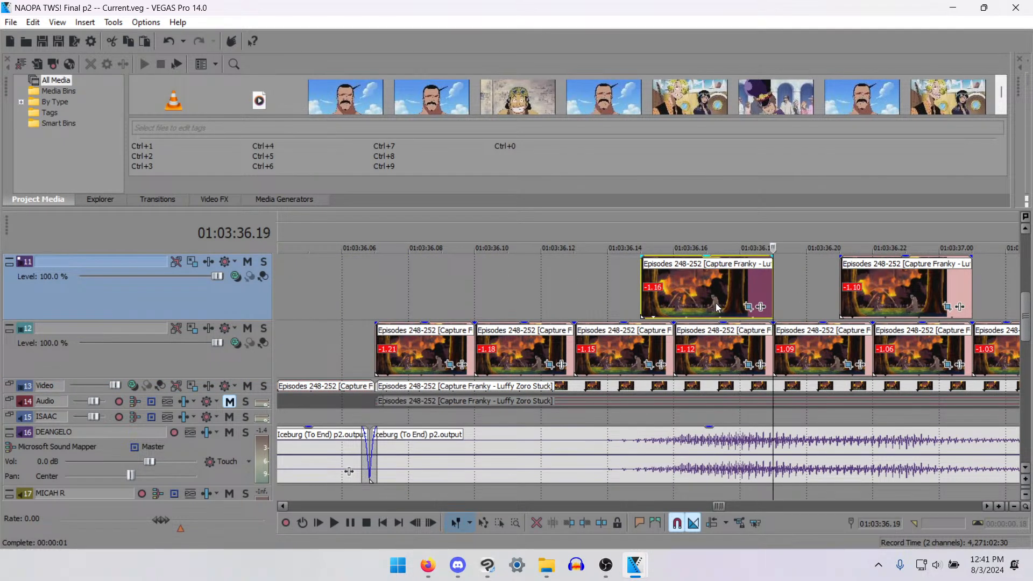
key("Left")
key("Left")
key("Left")
key("Left")
key("Left")
key("Left")
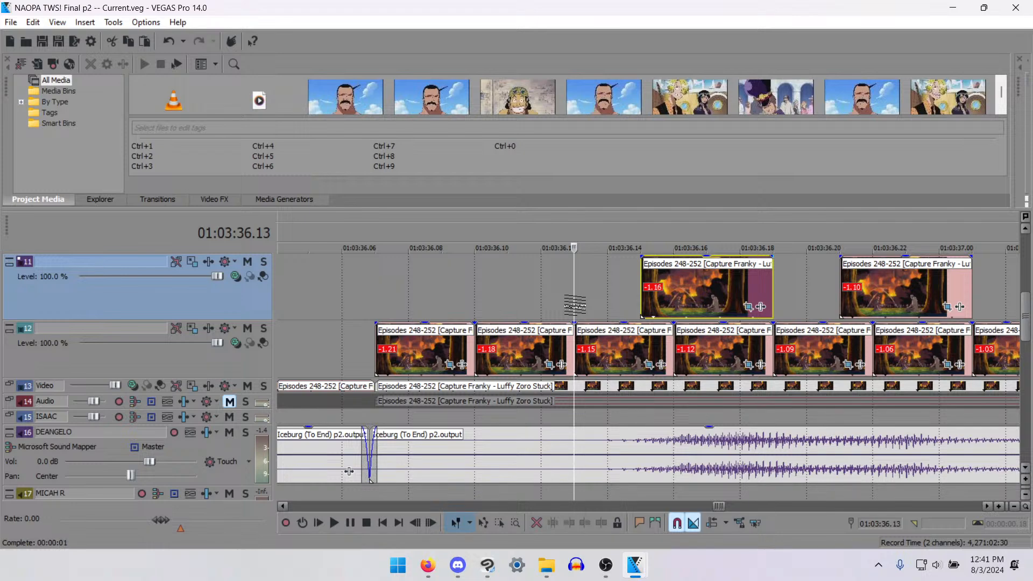
key("space")
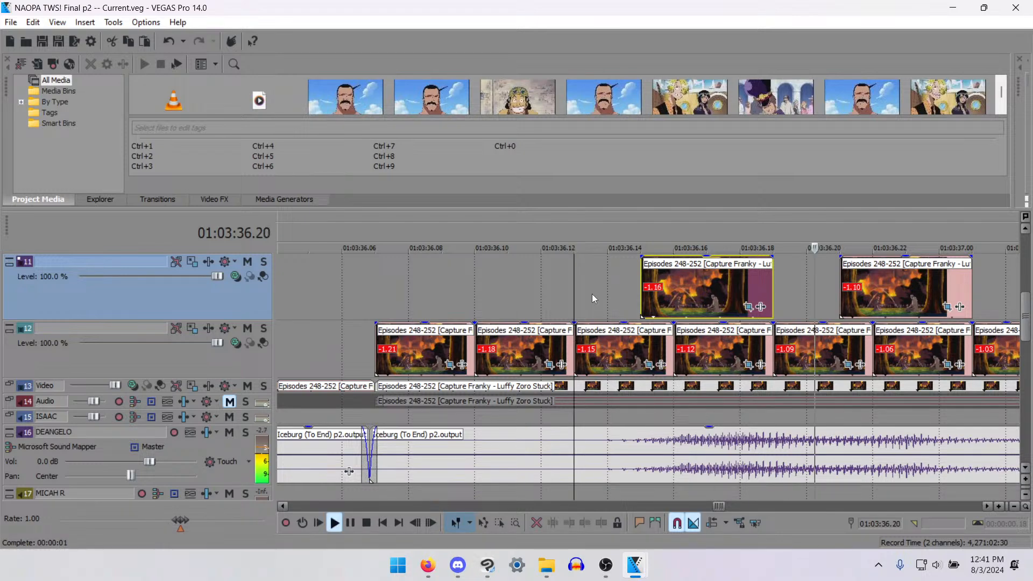
- Stop playback, paste the mouth piece on track 11 at 01:03:37.22 and 01:03:38.03, and check the first copy's last frames
key("space")
scroll(716, 295, "down", 8)
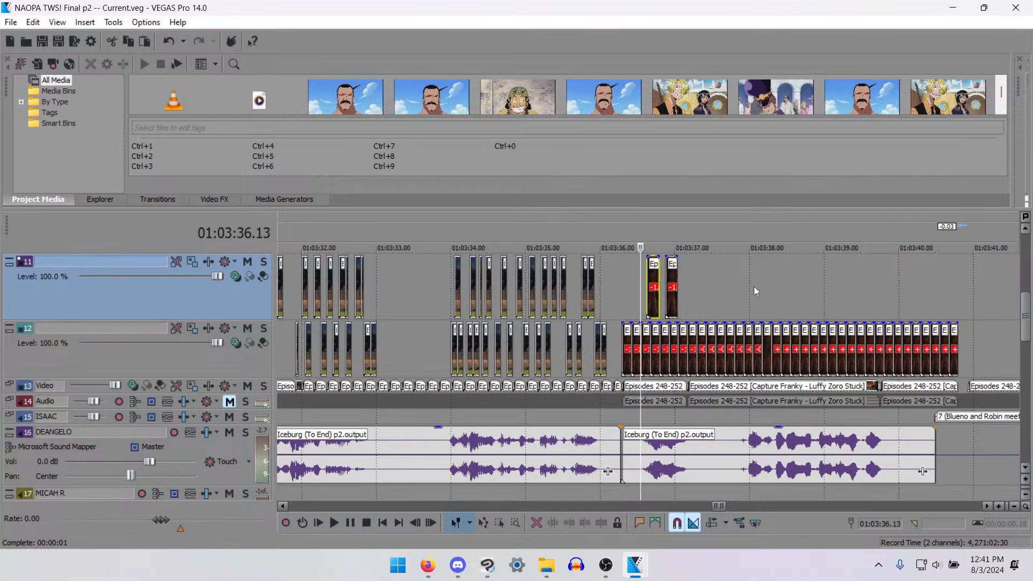
left_click(752, 268)
scroll(752, 277, "up", 4)
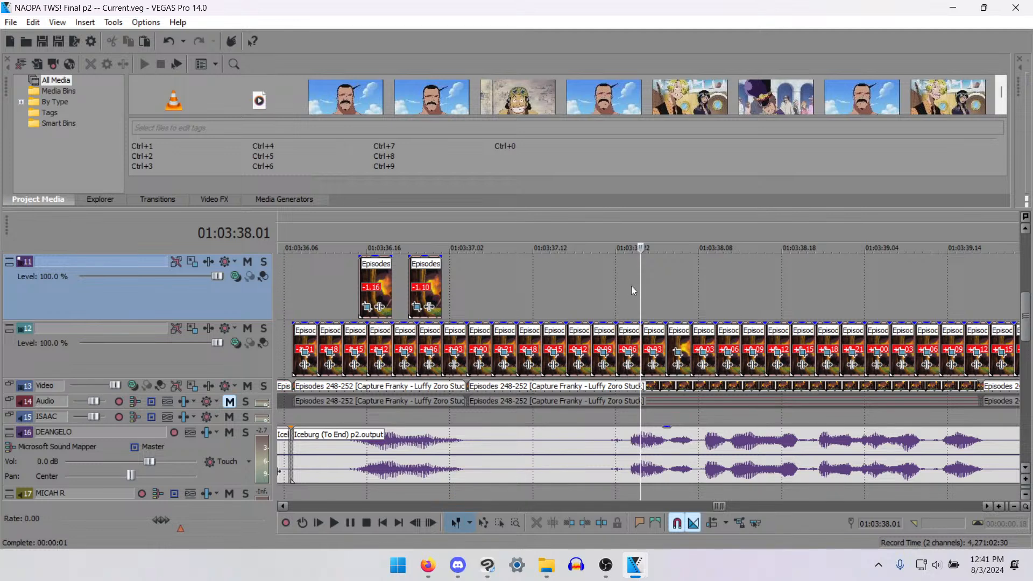
left_click(614, 278)
key("ctrl+v")
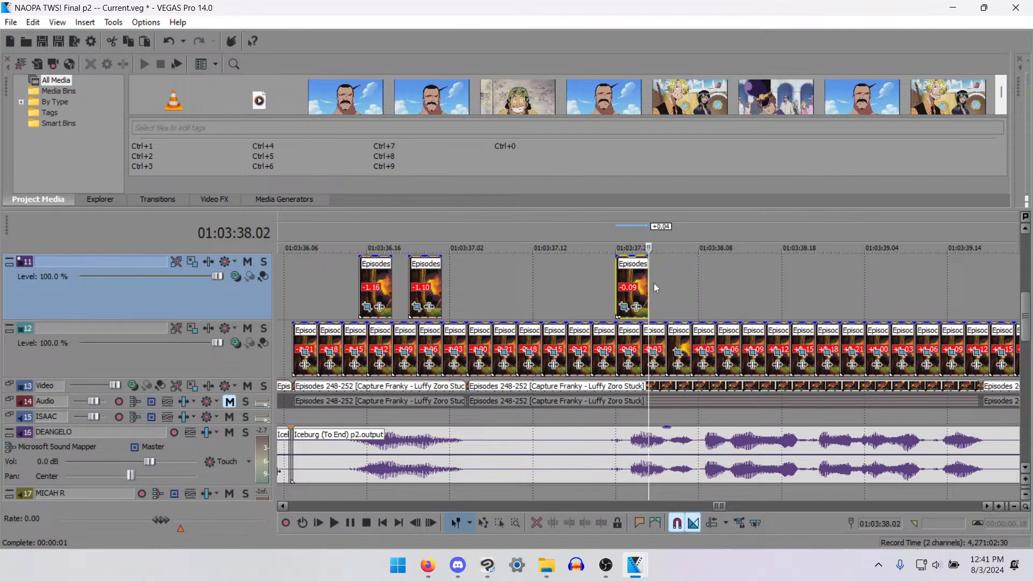
left_click(656, 285)
key("ctrl+v")
left_click(642, 284)
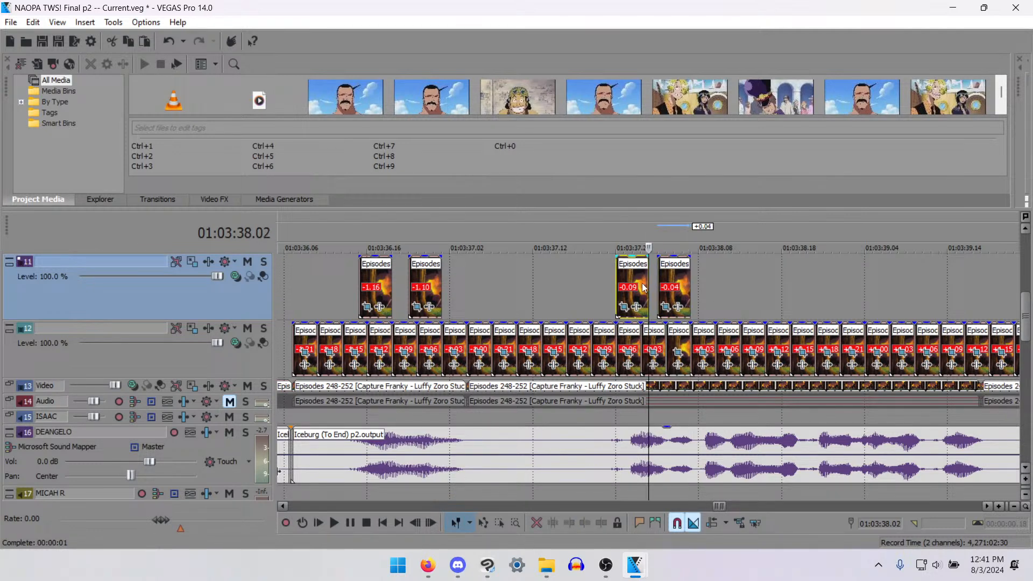
key("Left")
key("Right")
key("Left")
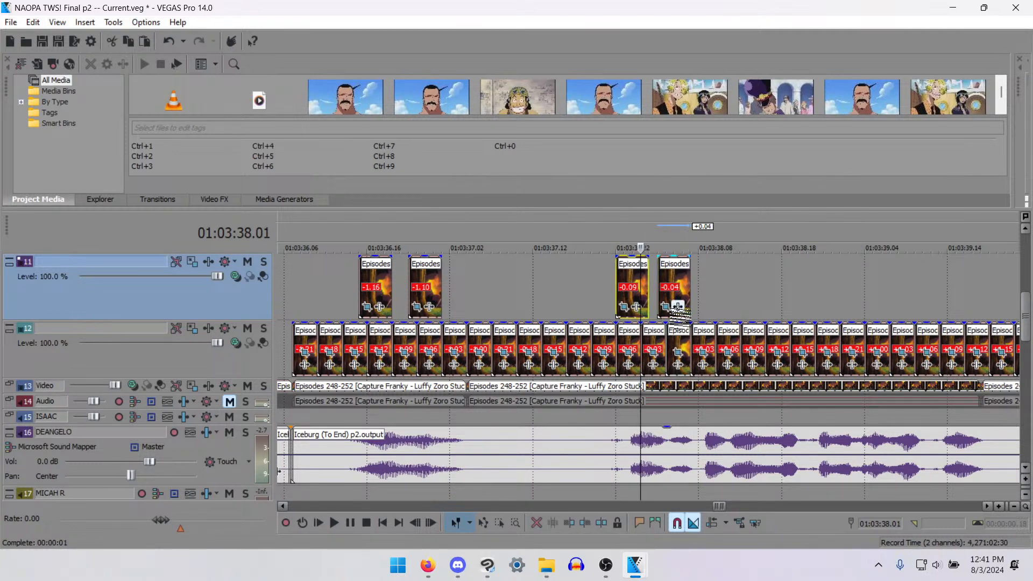
- Paste another mouth piece on track 11 at 01:03:37.01 and trim its end to 01:03:37.04
left_click(440, 280)
key("ctrl+v")
key("Left")
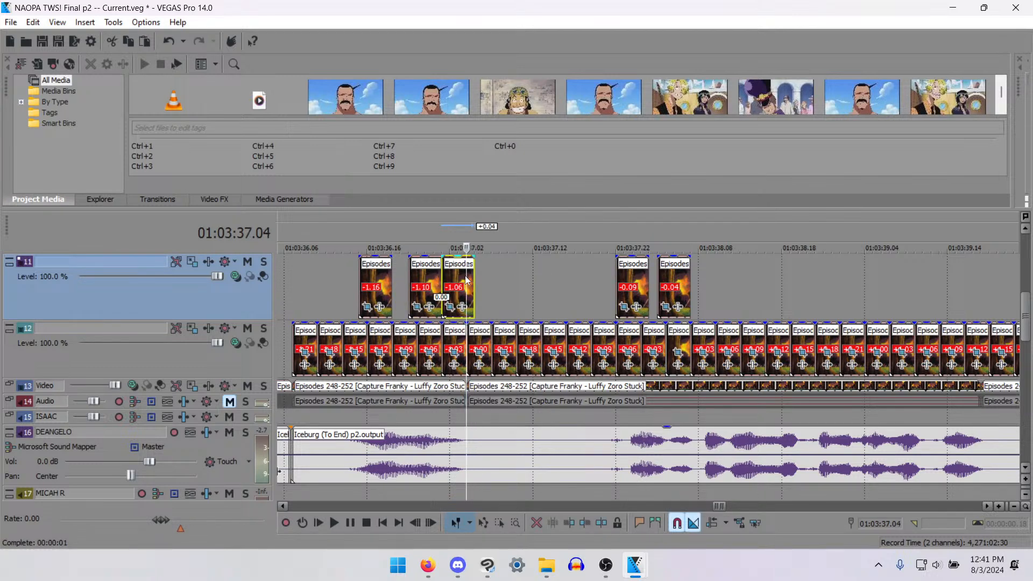
key("alt+]")
- Step through the mouth piece starting at 01:03:37.22 and trim its end to 01:03:38.01
left_click(642, 287)
scroll(610, 369, "up", 2)
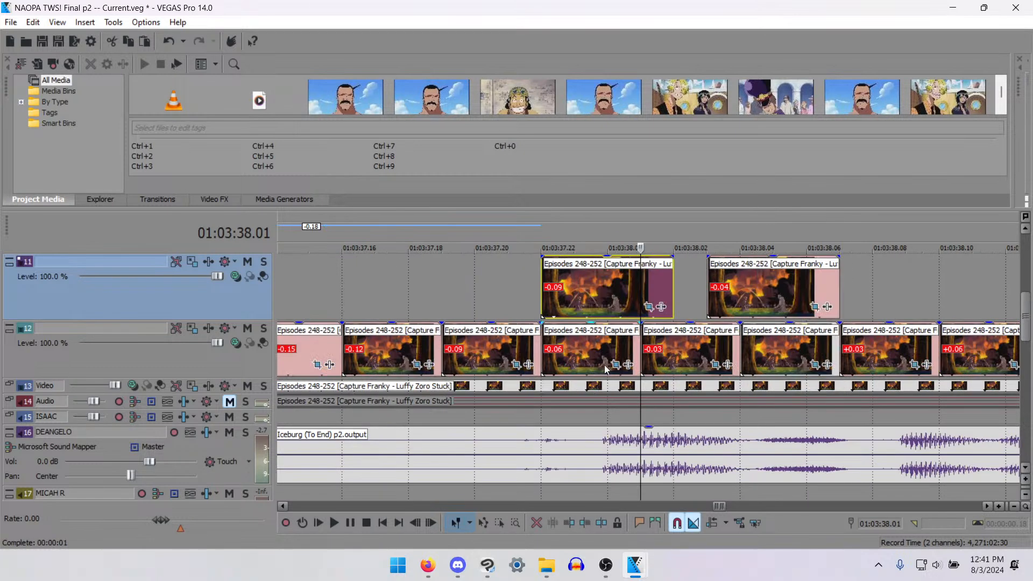
key("Left")
key("Right")
key("Left")
key("Left")
key("Left")
key("Right")
key("Right")
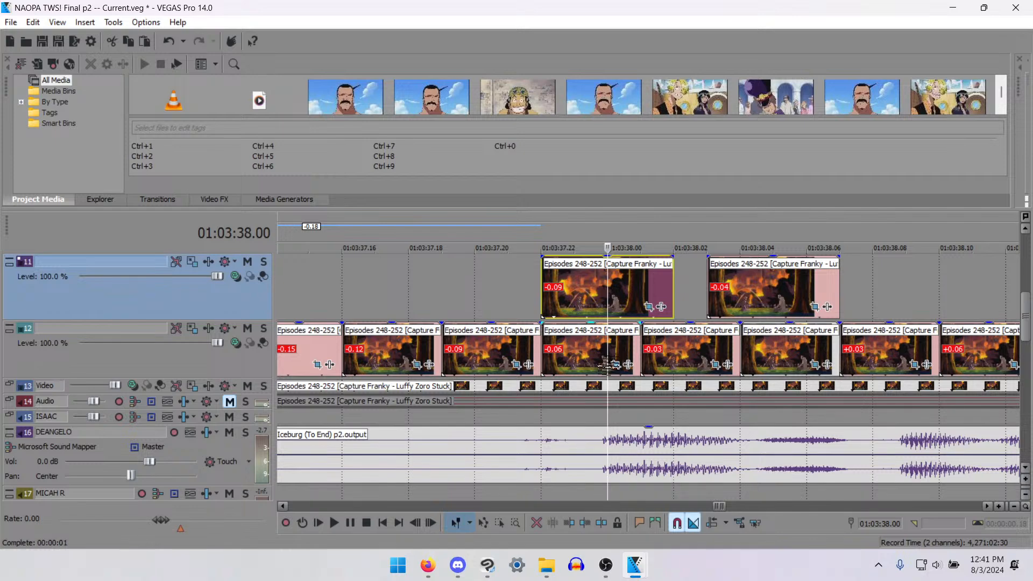
key("Right")
key("alt+]")
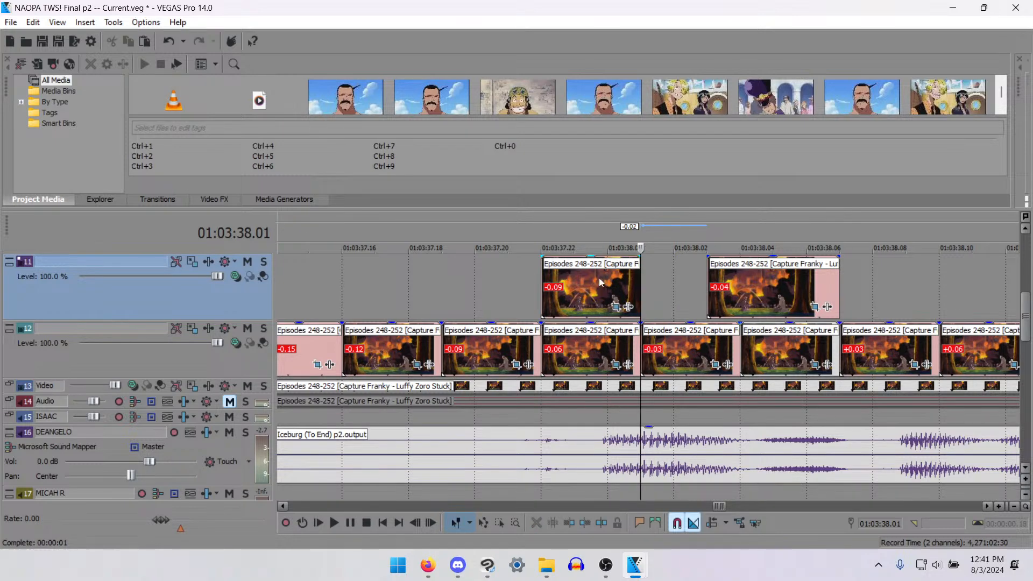
- Rearrange the track 11 pieces so the four-frame one starts at 01:03:38.00 and the three-frame one at 01:03:38.05
left_click(599, 299)
scroll(762, 297, "down", 4)
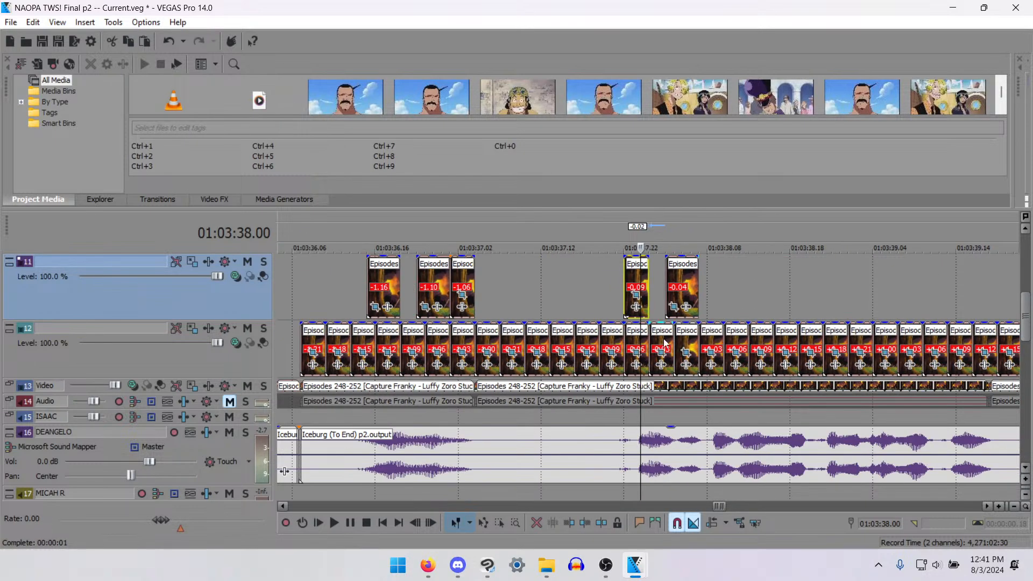
scroll(667, 343, "up", 1)
left_click_drag(684, 285, 716, 306)
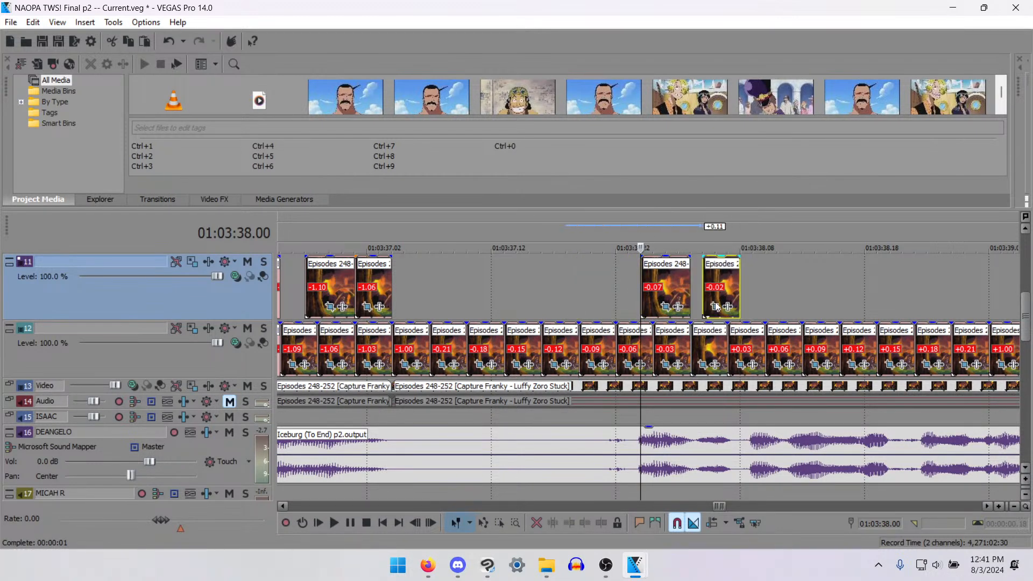
- Paste the three-frame mouth piece on track 11 at 01:03:38.09 and check it frame by frame
left_click(762, 280)
left_click(749, 279)
key("ctrl+v")
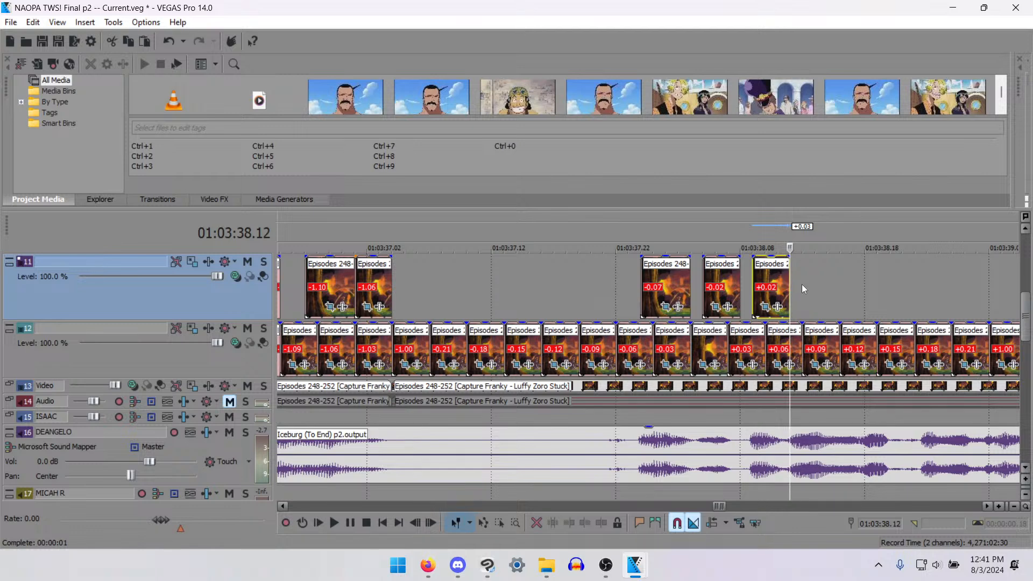
left_click(775, 279)
left_click(747, 284)
left_click(766, 286)
left_click(770, 287)
key("Right")
key("Left")
key("Left")
left_click(795, 293)
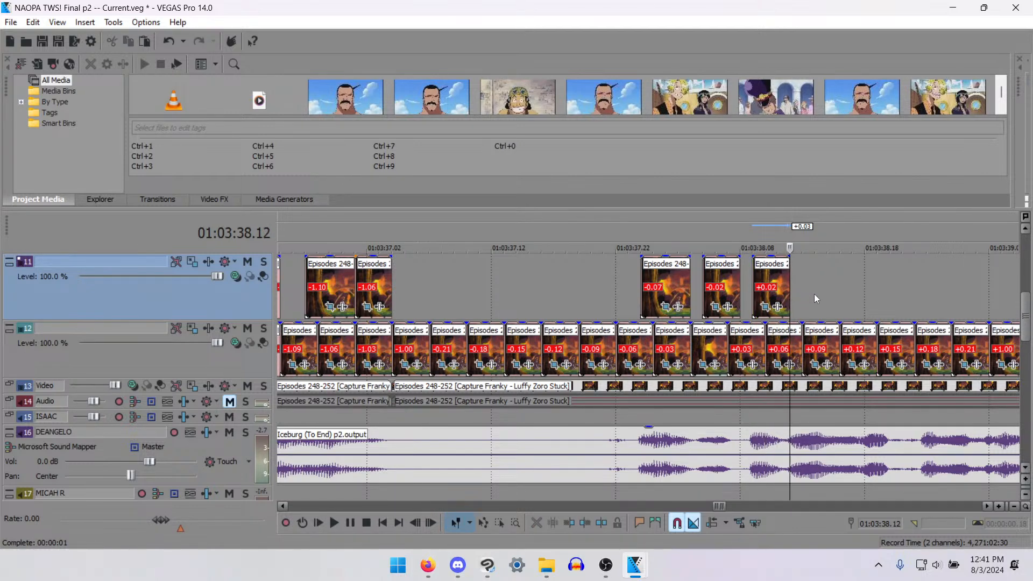
- Paste the three-frame mouth piece on track 11 at 01:03:38.14, 01:03:38.18 and 01:03:39.00
left_click(815, 294)
key("ctrl+v")
left_click(863, 292)
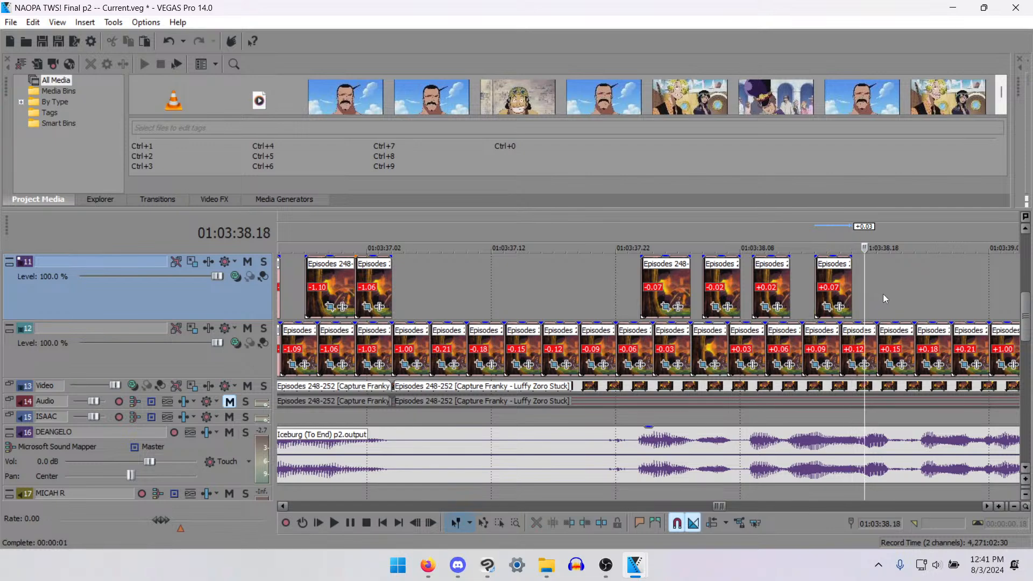
key("ctrl+v")
scroll(882, 294, "down", 2)
left_click(666, 281)
key("ctrl+v")
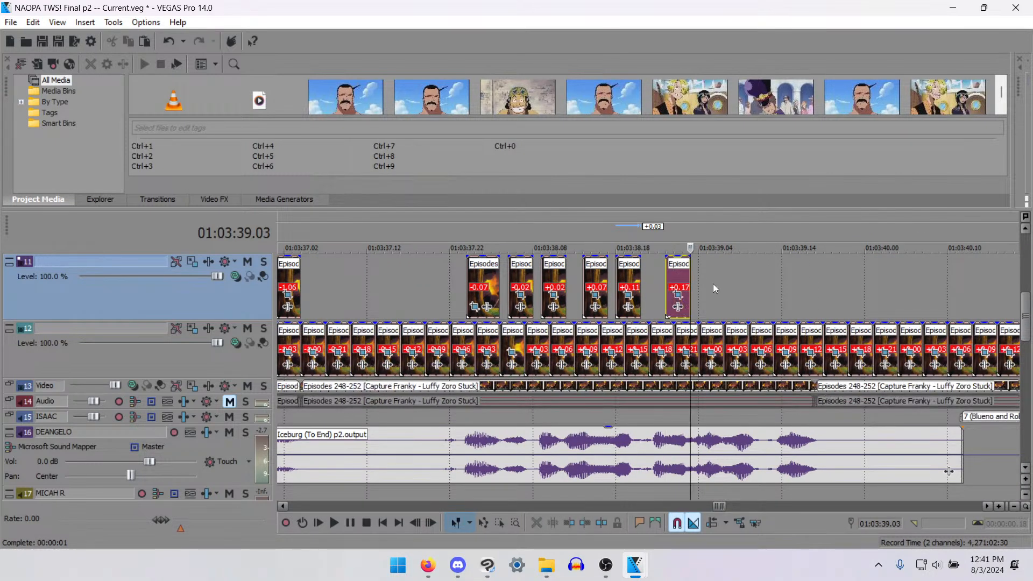
- Reposition the last three-frame piece to 01:03:38.22 and add a four-frame mouth piece at 01:03:39.03 on track 11
left_click_drag(679, 283, 721, 286)
left_click(707, 284)
key("ctrl+v")
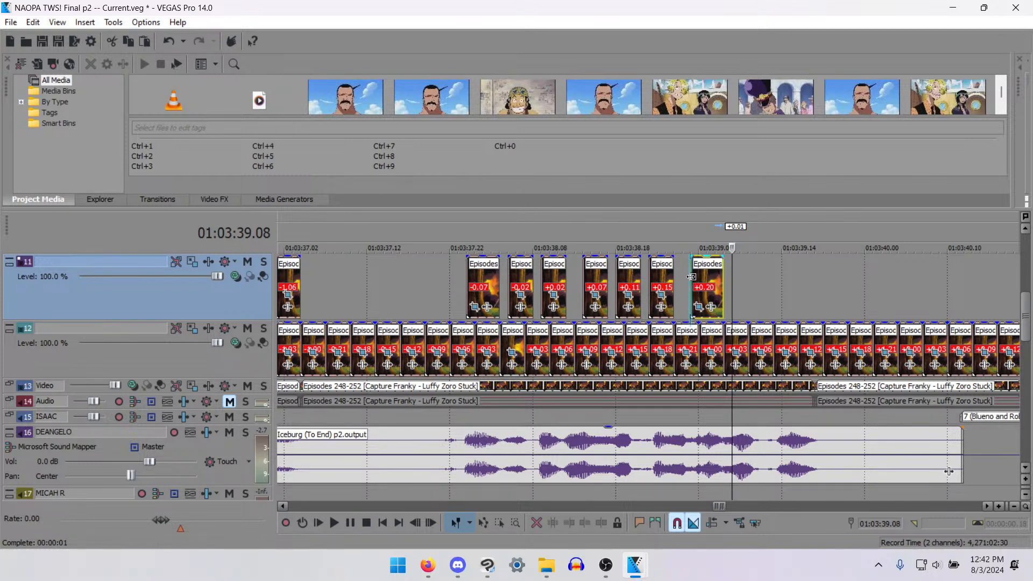
- Check the track 11 mouth piece starting at 01:03:39.03 frame by frame
left_click(699, 282)
key("Left")
key("Left")
key("Right")
key("Right")
key("Right")
key("Right")
key("Right")
key("Left")
key("Left")
key("Left")
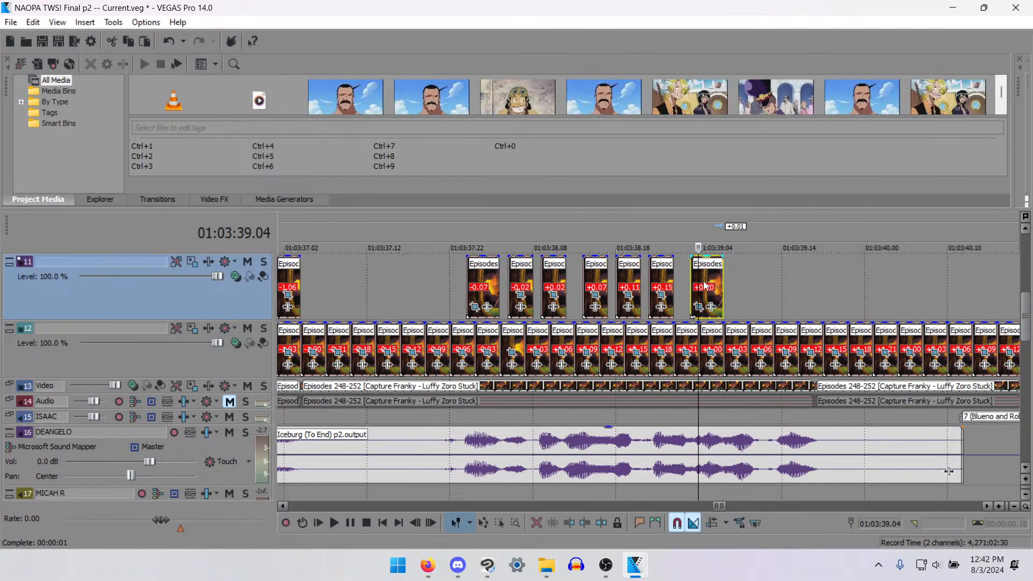
key("Right")
key("Right")
key("Right")
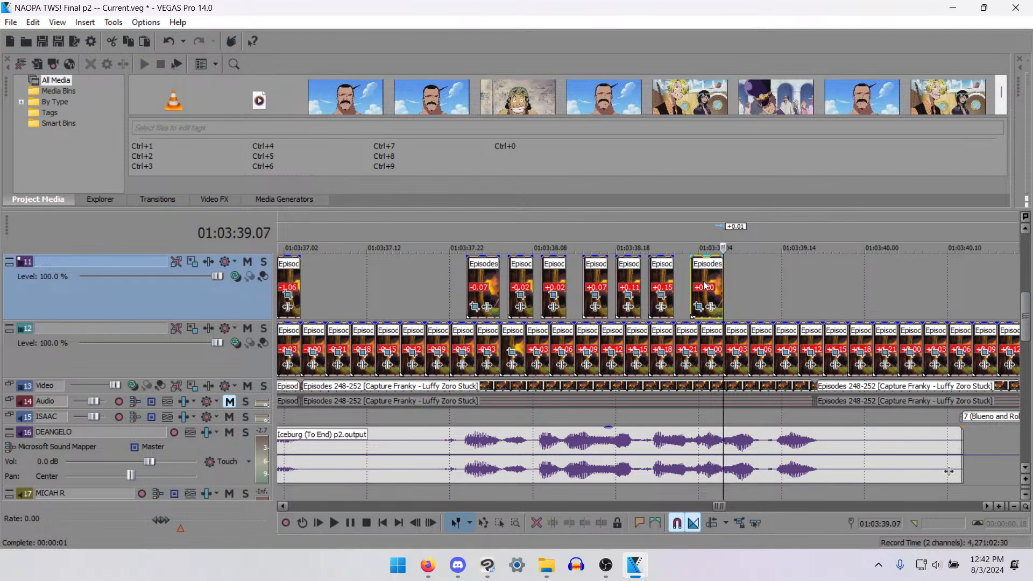
- Paste a four-frame mouth piece near the last spoken sound and shift it to start at 01:03:39.13
left_click(782, 285)
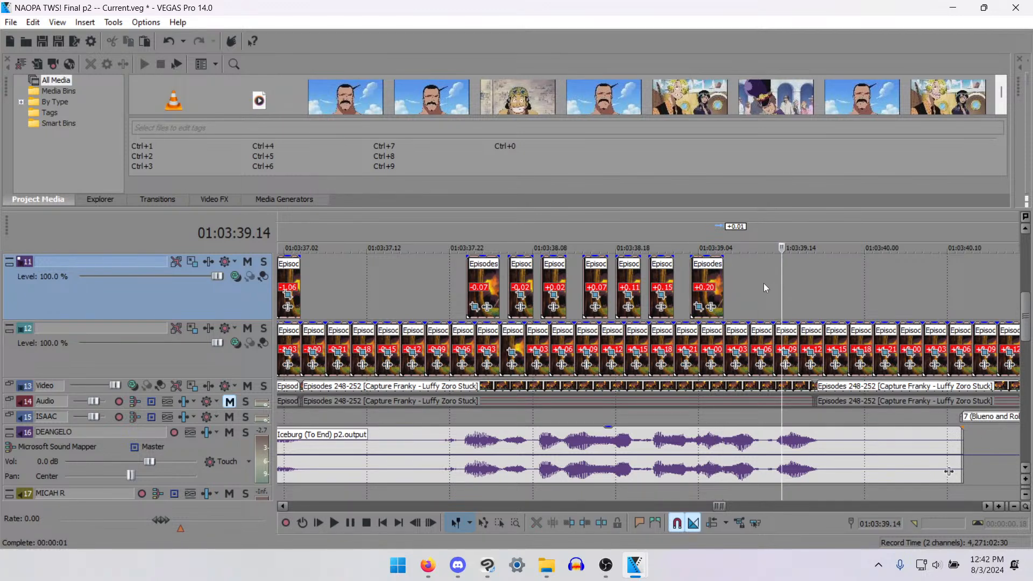
left_click(764, 283)
key("ctrl+v")
left_click_drag(779, 285, 788, 285)
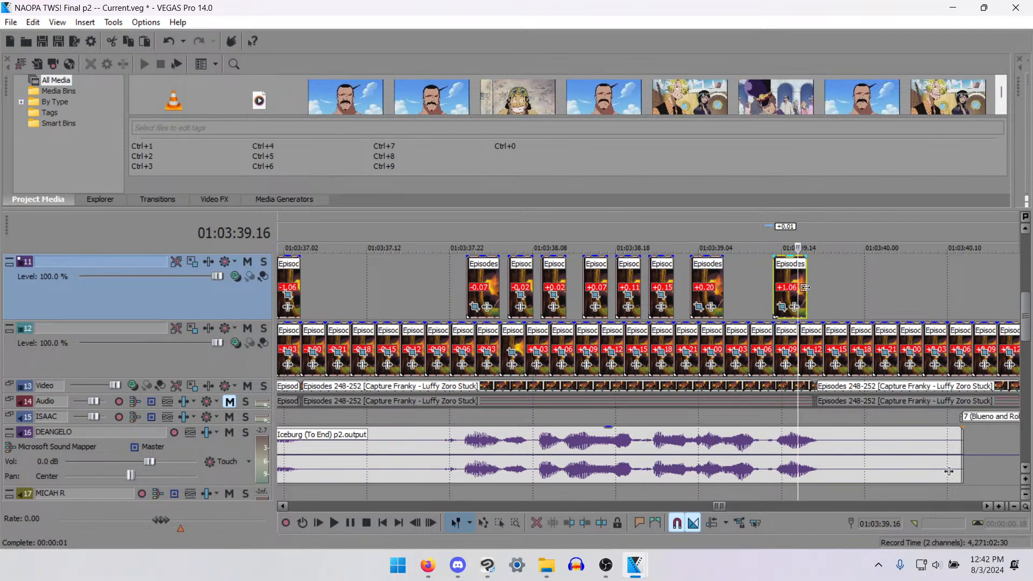
- Paste another mouth piece at 01:03:39.17, split it at 01:03:39.19 and delete the part after the split
left_click(806, 287)
key("ctrl+v")
left_click(824, 287)
key("s")
key("space")
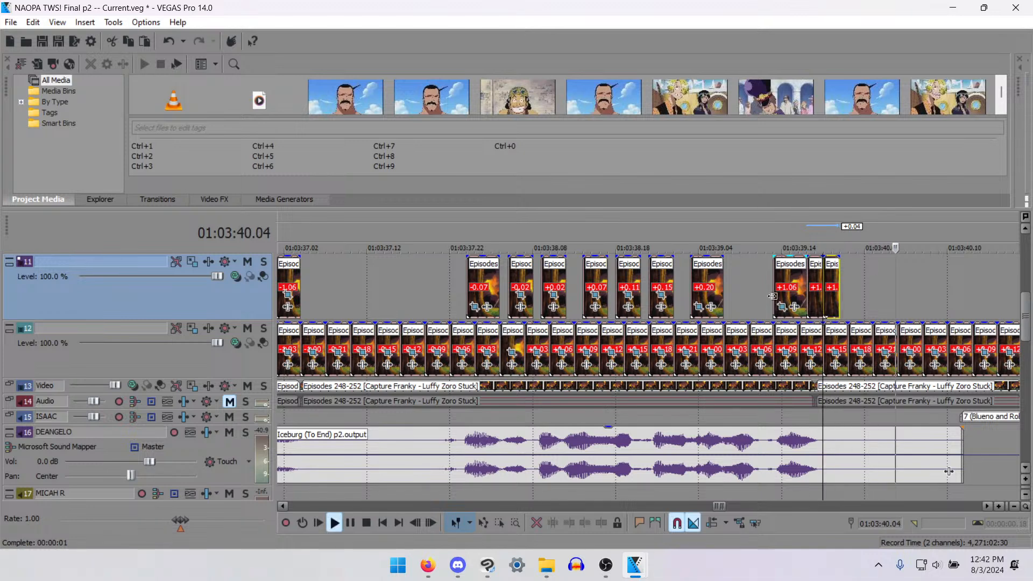
key("space")
key("Delete")
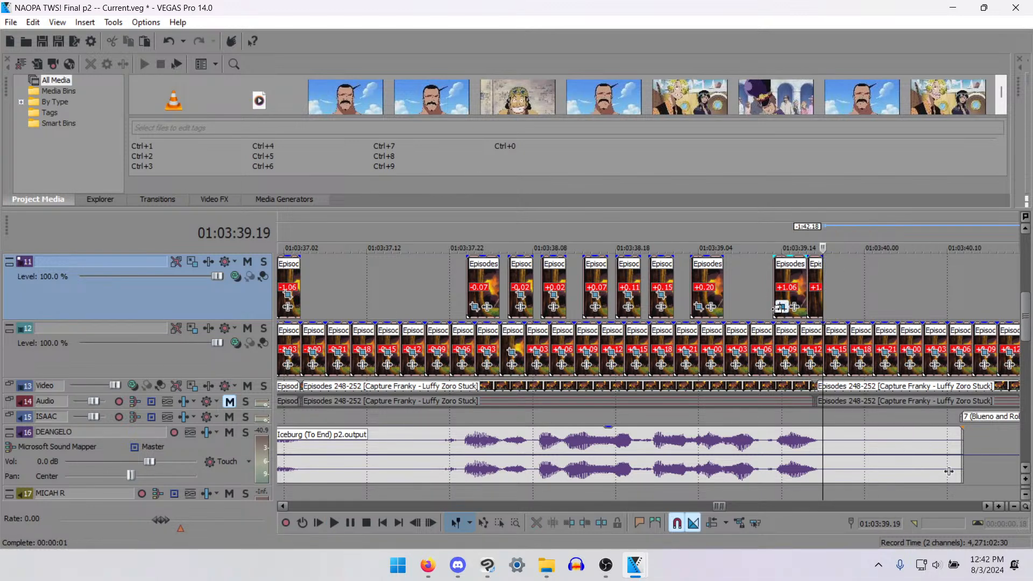
- Paste a mouth piece at 01:03:39.07, cut off its first frame so it starts at 01:03:39.08, and save the project
left_click(739, 290)
left_click(724, 288)
key("ctrl+v")
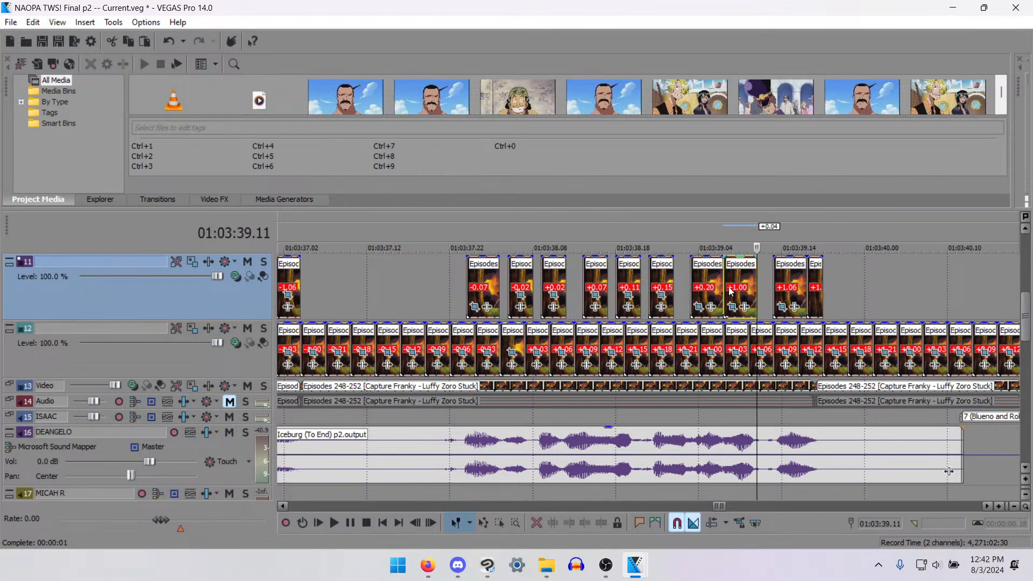
left_click(729, 285)
left_click(737, 284)
key("s")
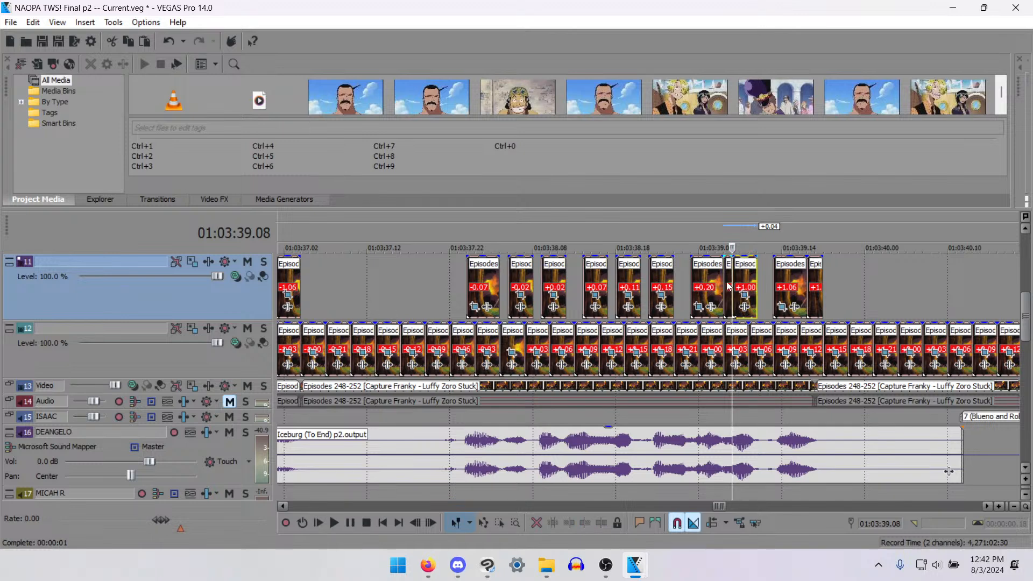
left_click(727, 291)
key("Delete")
scroll(667, 294, "down", 3)
key("ctrl+s")
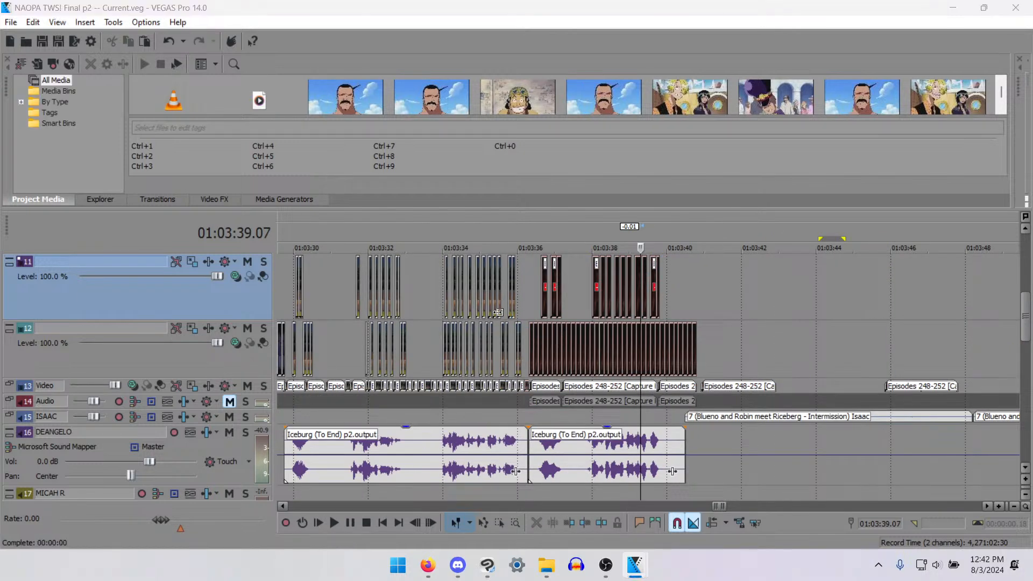
- Play the fire scene's new mouth pieces from 01:03:36.07 against the dialogue
left_click(531, 311)
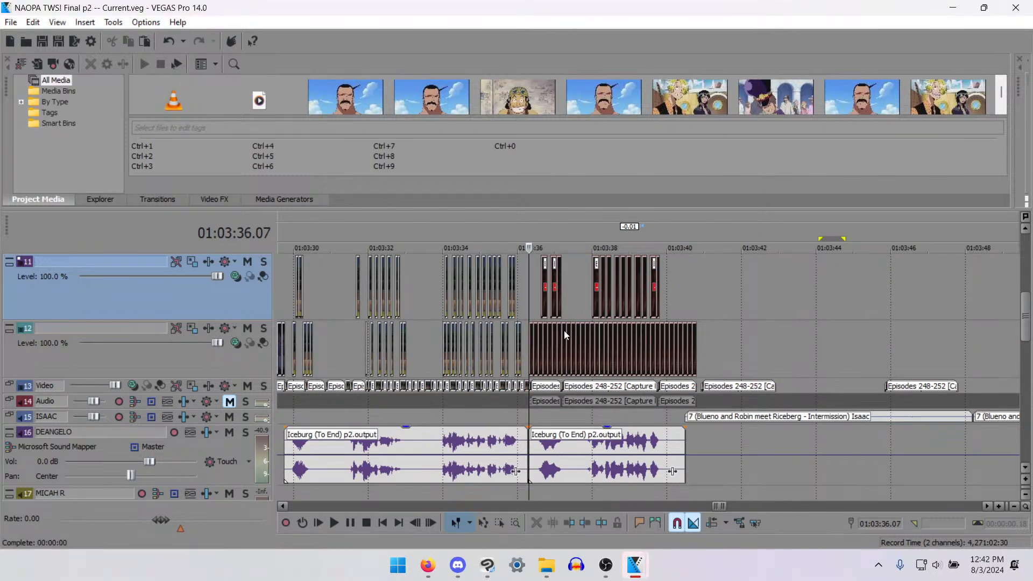
key("space")
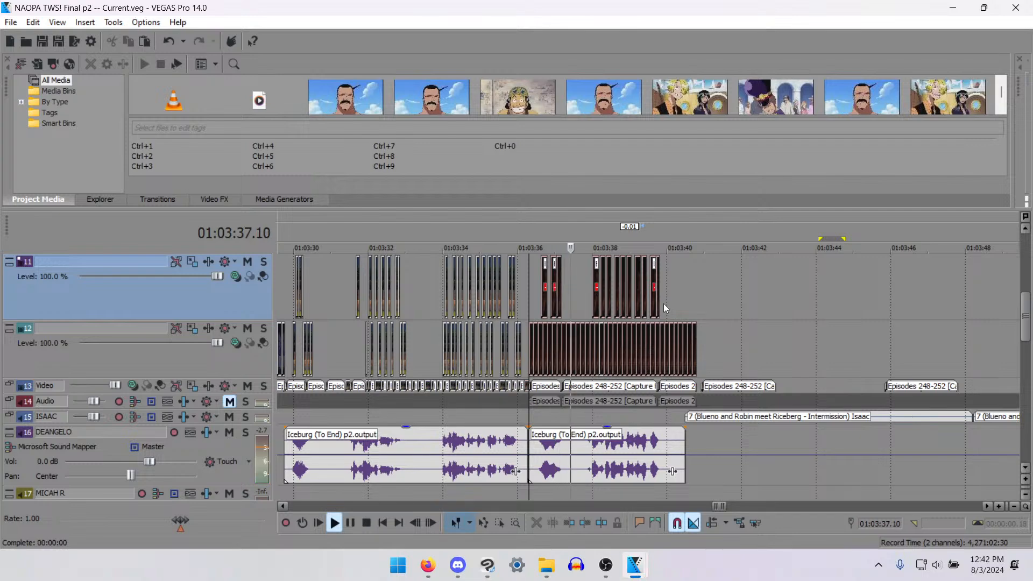
key("space")
scroll(558, 301, "up", 2)
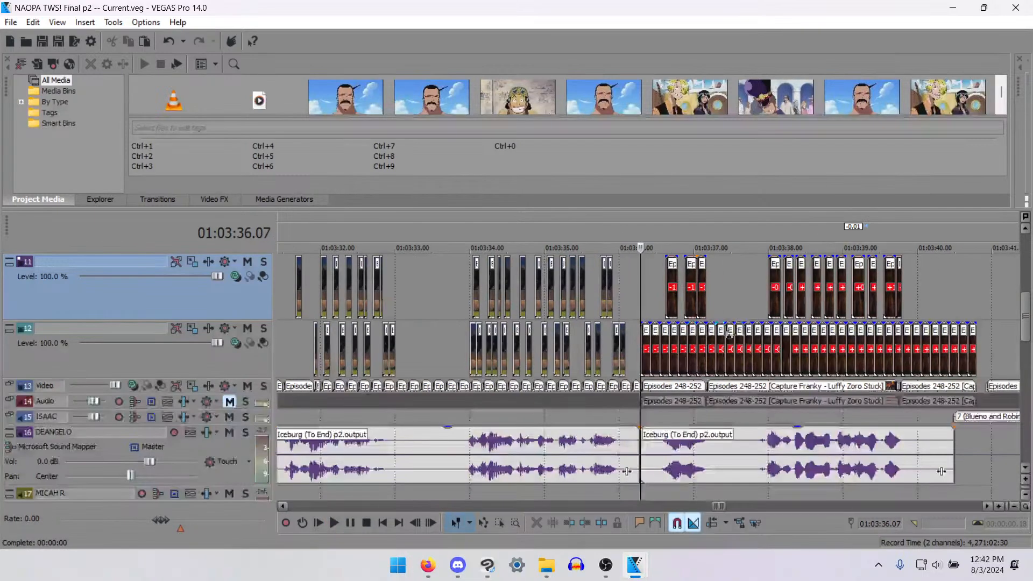
key("space")
key("space")
- Examine the frames from the track 11 piece at 01:03:37.01 up to 01:03:37.11 one by one
left_click(699, 291)
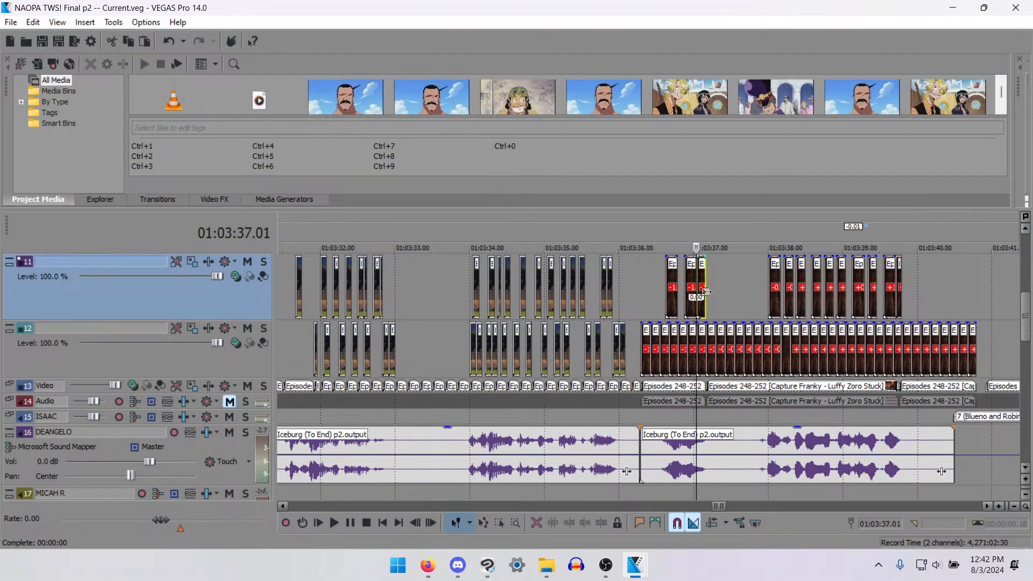
scroll(706, 291, "up", 3)
key("Right")
key("Right")
key("Right")
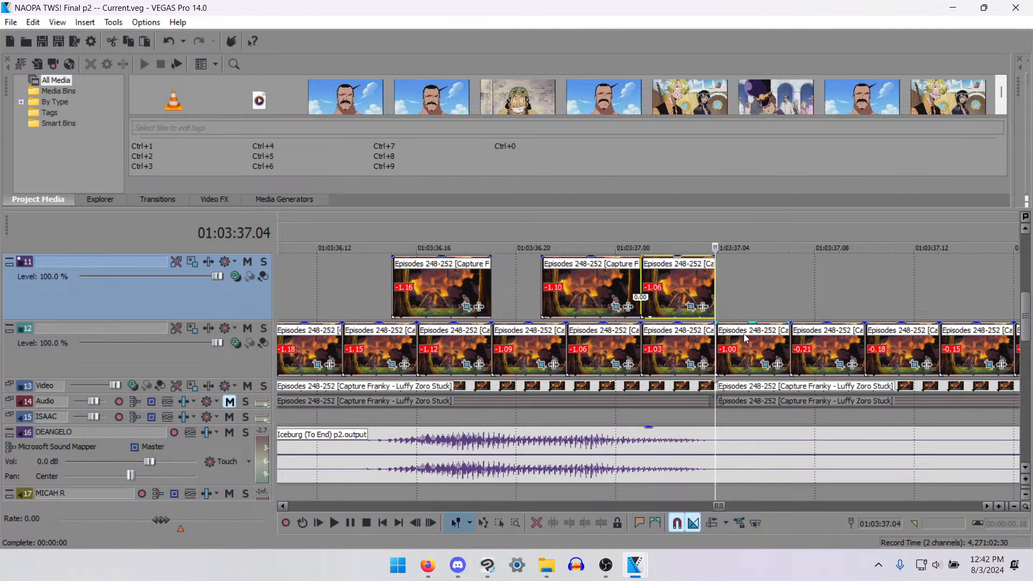
key("Right")
key("Right")
key("Right")
key("Right")
key("Right")
key("Right")
key("Right")
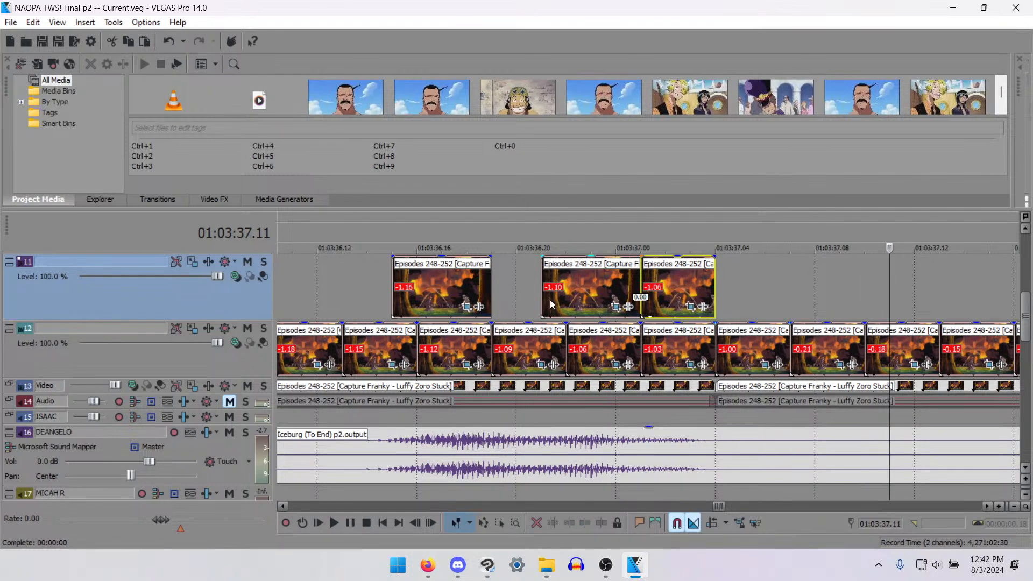
- Split the track 11 mouth piece starting at 01:03:36.21 at 01:03:37.00 and delete its last frame
left_click(551, 305)
key("Right")
key("Right")
key("Right")
key("Right")
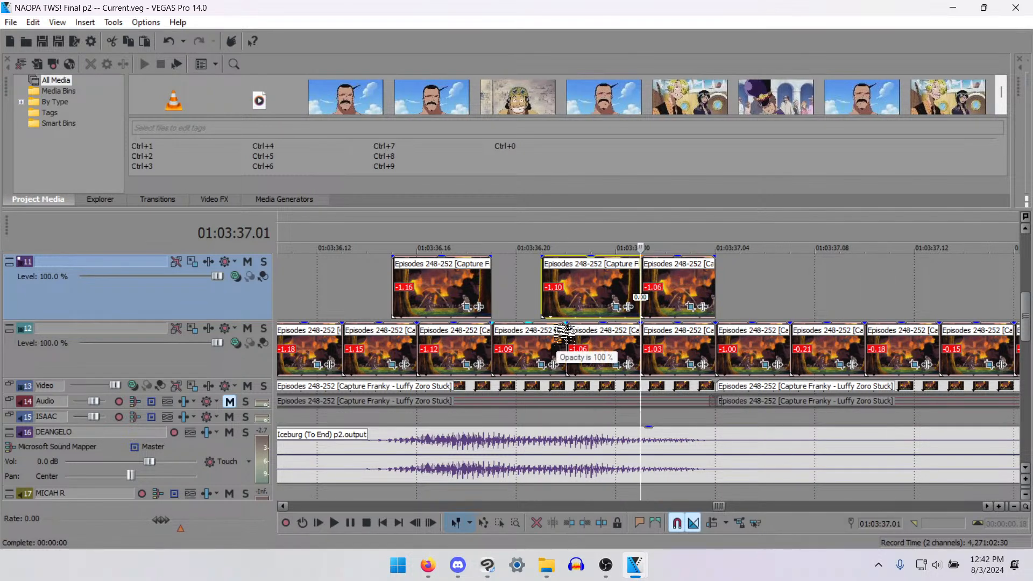
key("Left")
key("Left")
key("Right")
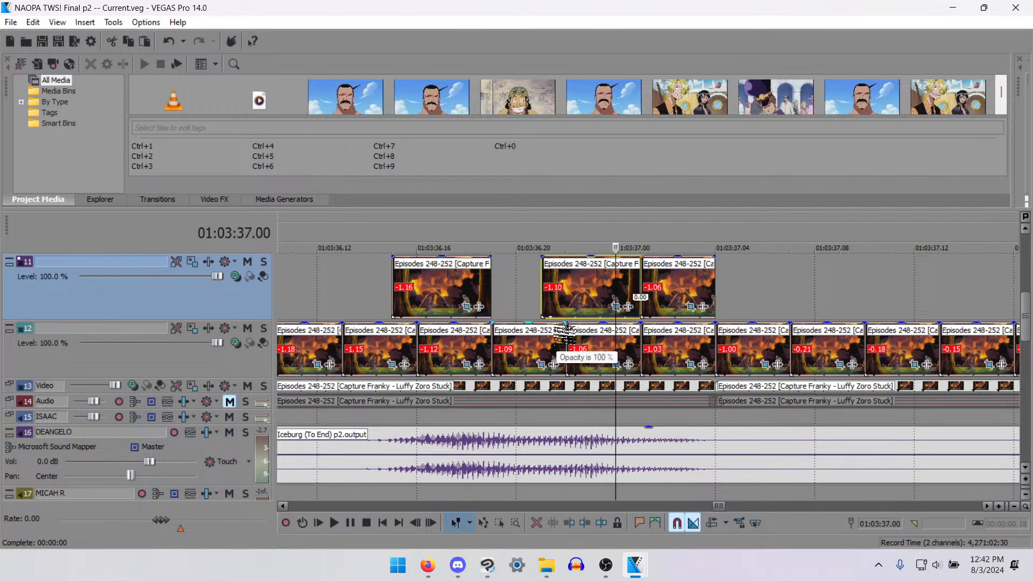
key("s")
key("Delete")
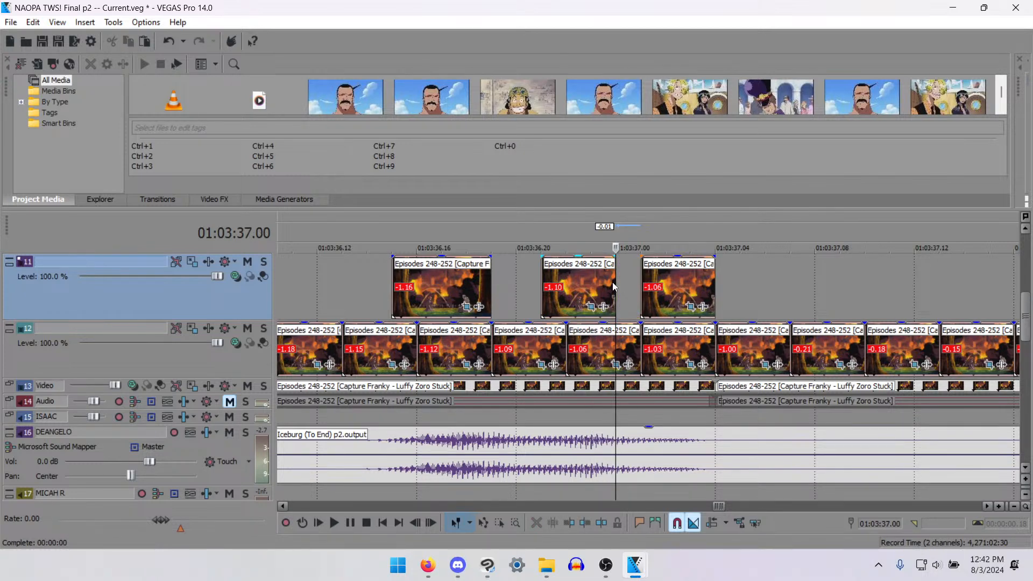
- Paste a mouth piece on track 11 at 01:03:37.00 and trim it to one frame, ending at 01:03:37.01
left_click(613, 285)
key("ctrl+v")
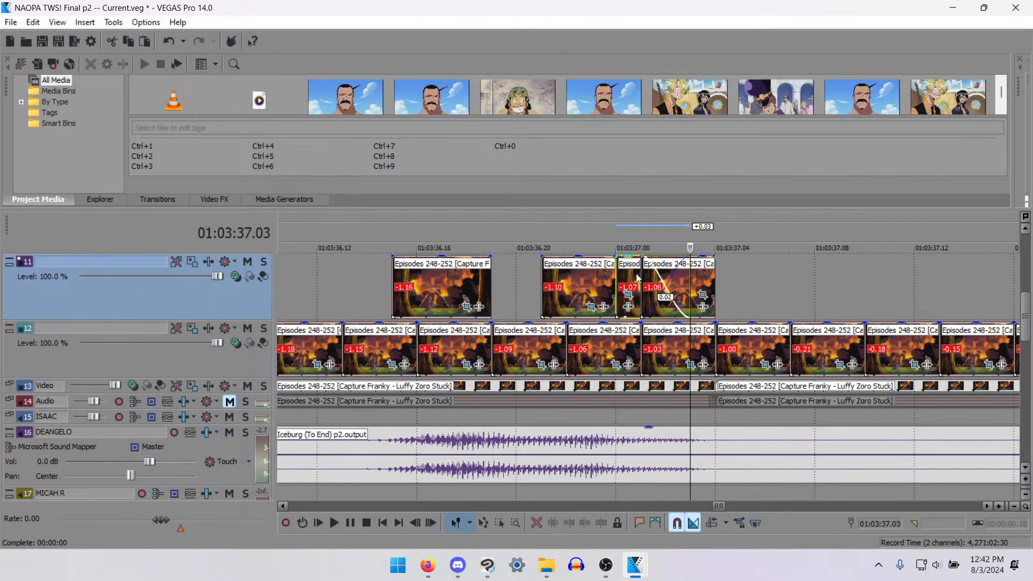
key("Right")
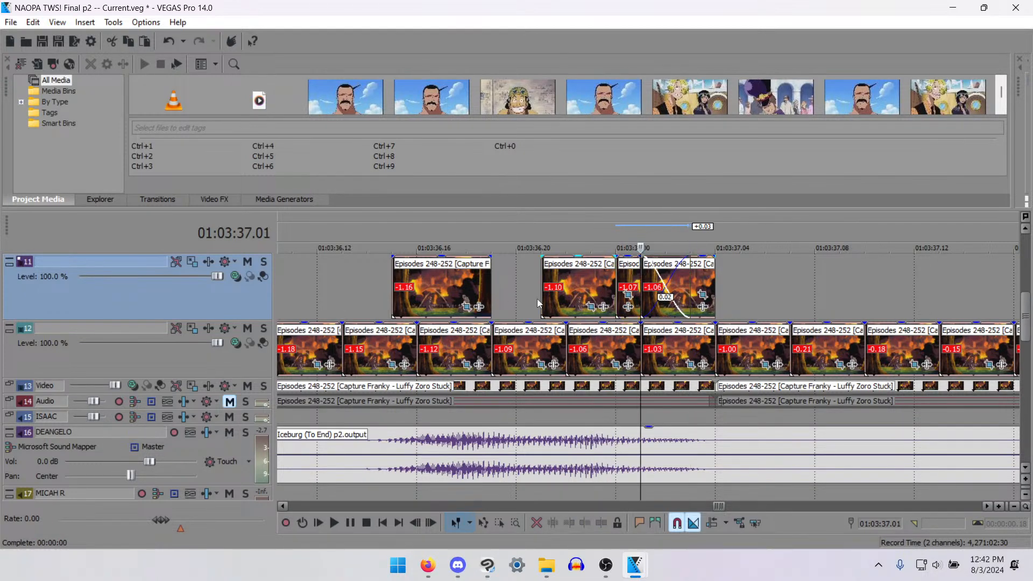
key("s")
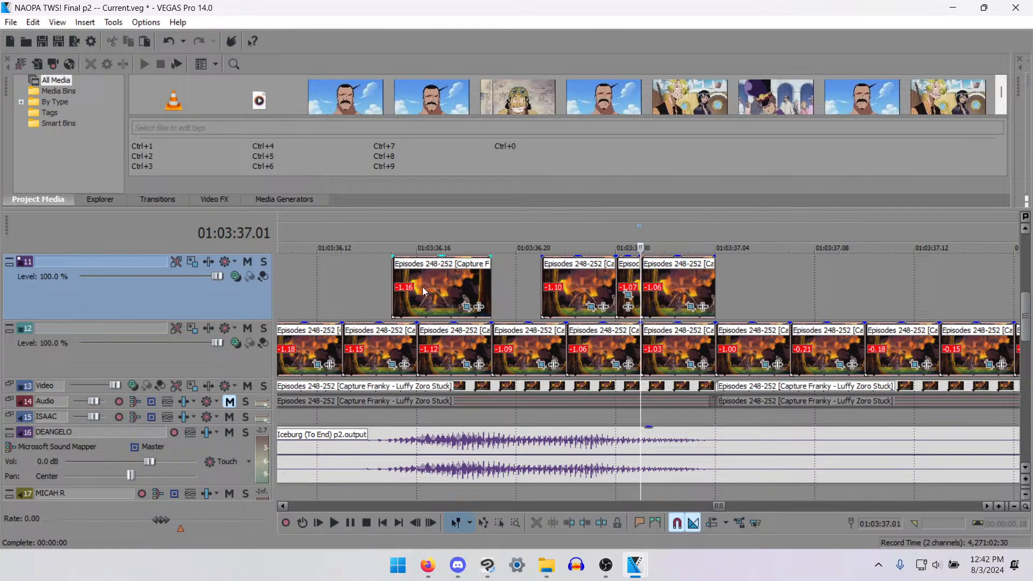
- Examine the frames of the track 11 mouth piece from 01:03:36.15 to 01:03:36.19 one by one
left_click(393, 288)
key("Right")
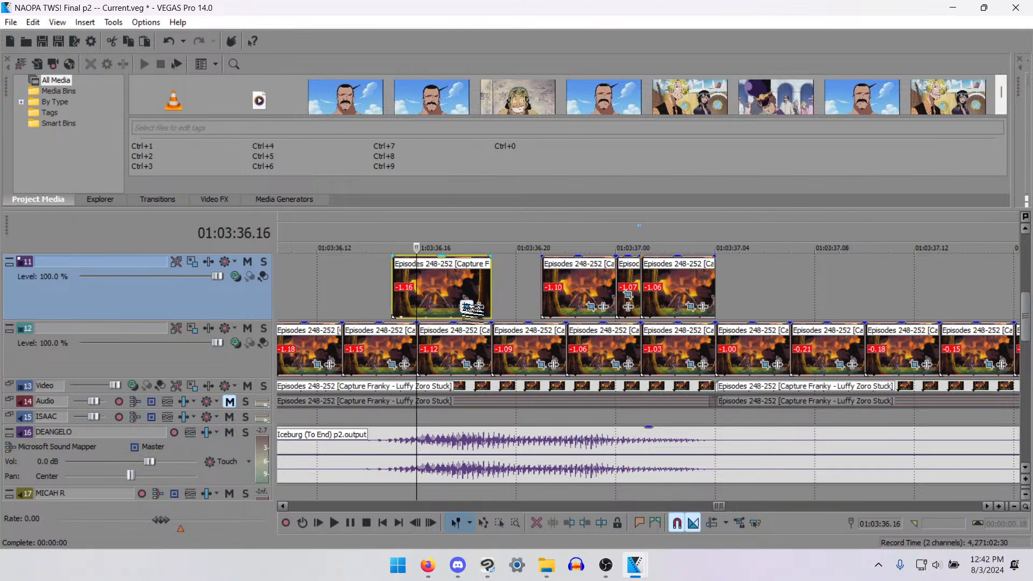
key("Right")
key("Right")
key("Right")
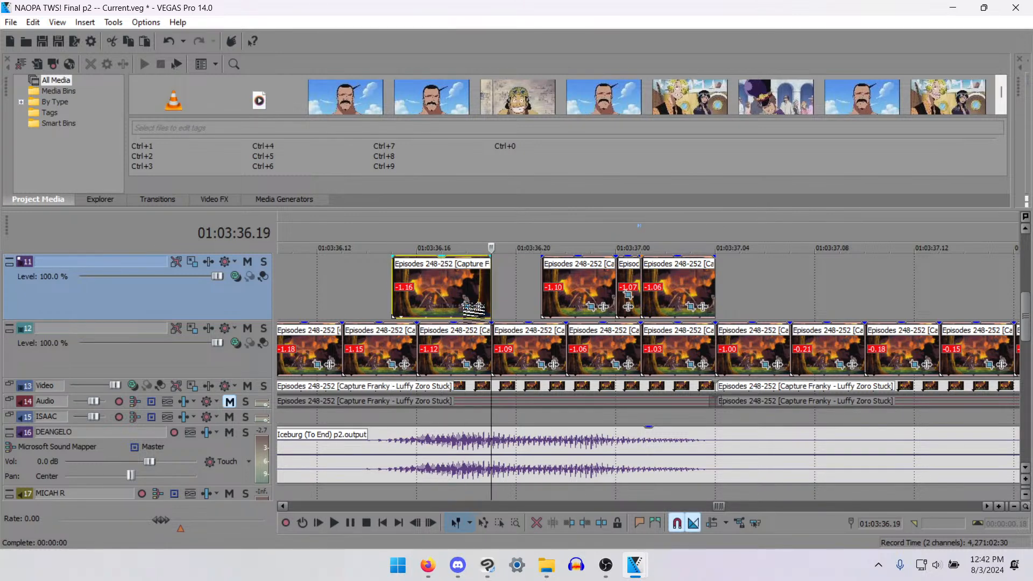
key("Left")
key("Left")
key("Left")
key("Left")
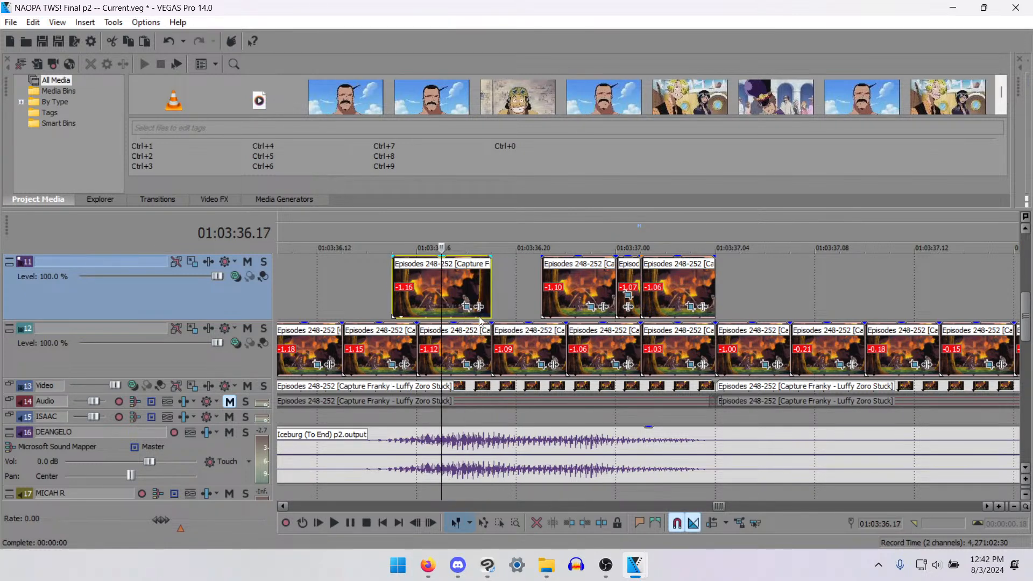
key("Right")
key("Right")
key("Right")
key("Right")
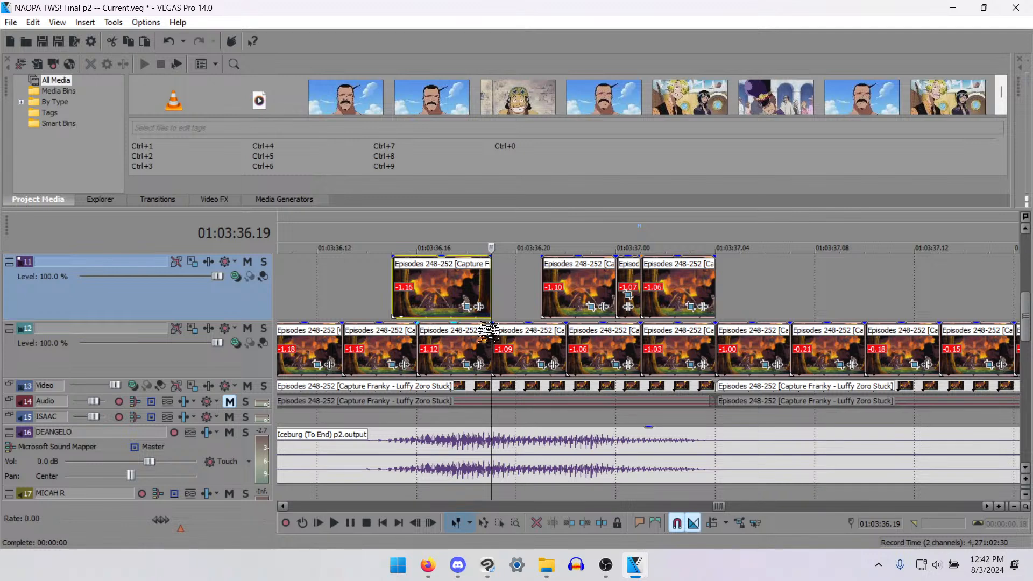
- Play the fire scene's mouth pieces from 01:03:36.19 to about 01:03:40.11 against the dialogue
scroll(603, 302, "down", 4)
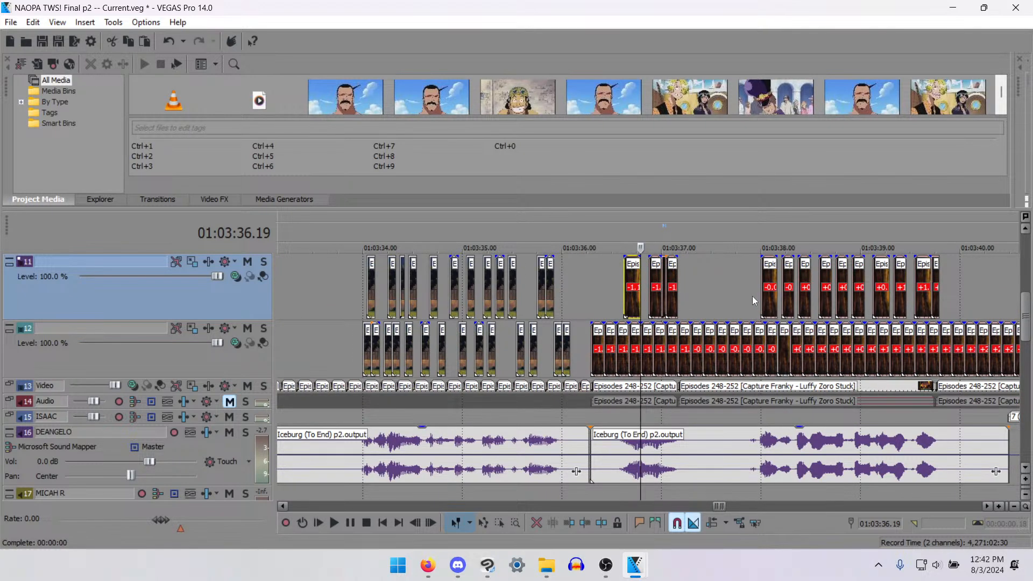
key("space")
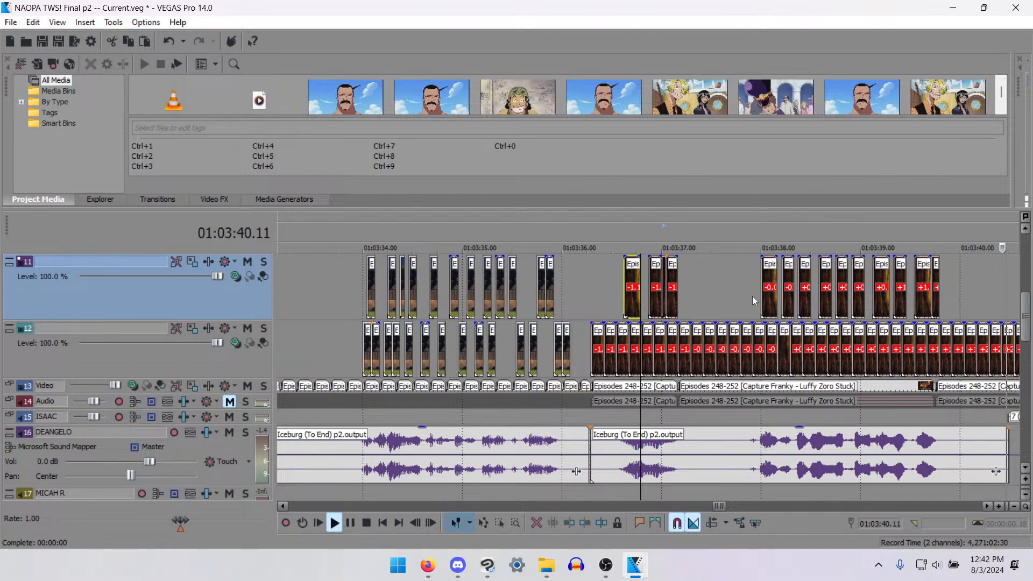
key("space")
- Return to the normal edit tool, save the project, and switch to OBS Studio
key("d")
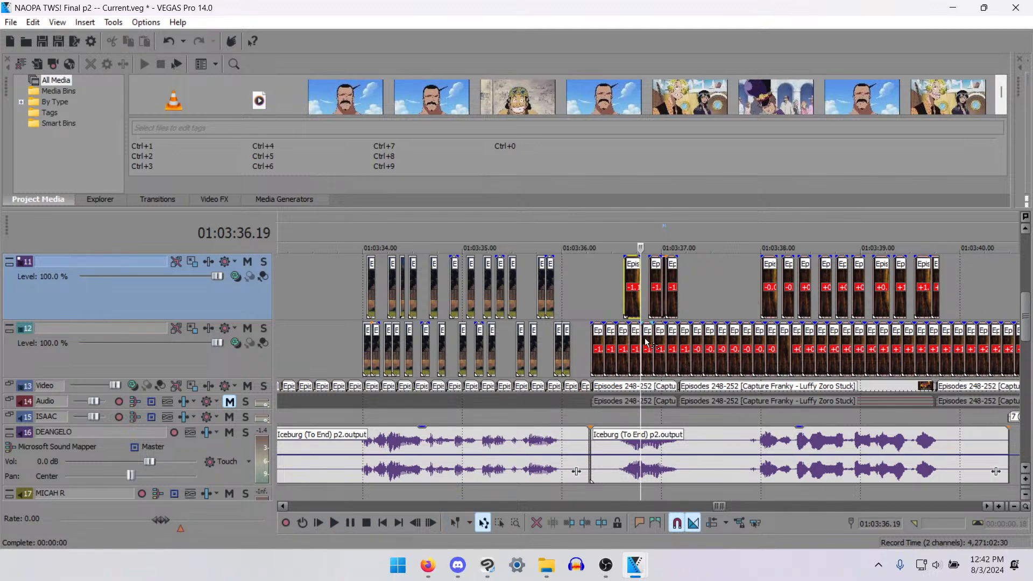
key("ctrl+d")
key("ctrl+s")
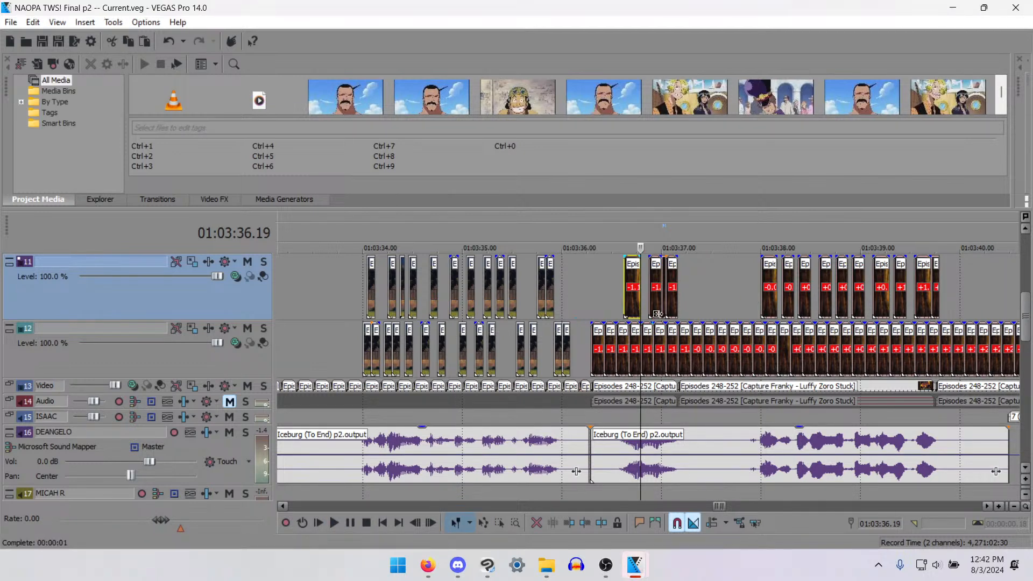
scroll(705, 333, "down", 4)
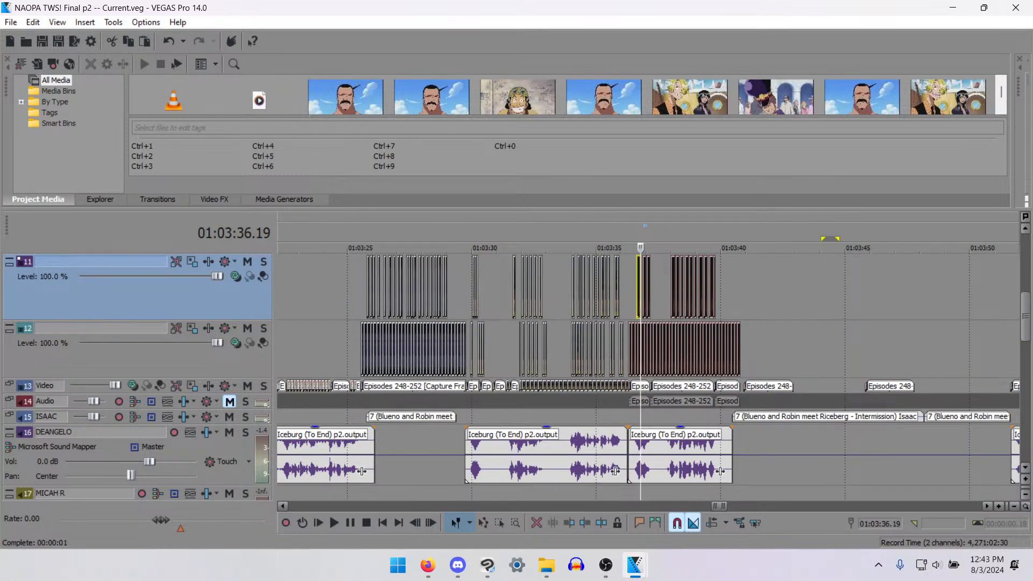
key("alt+Tab")
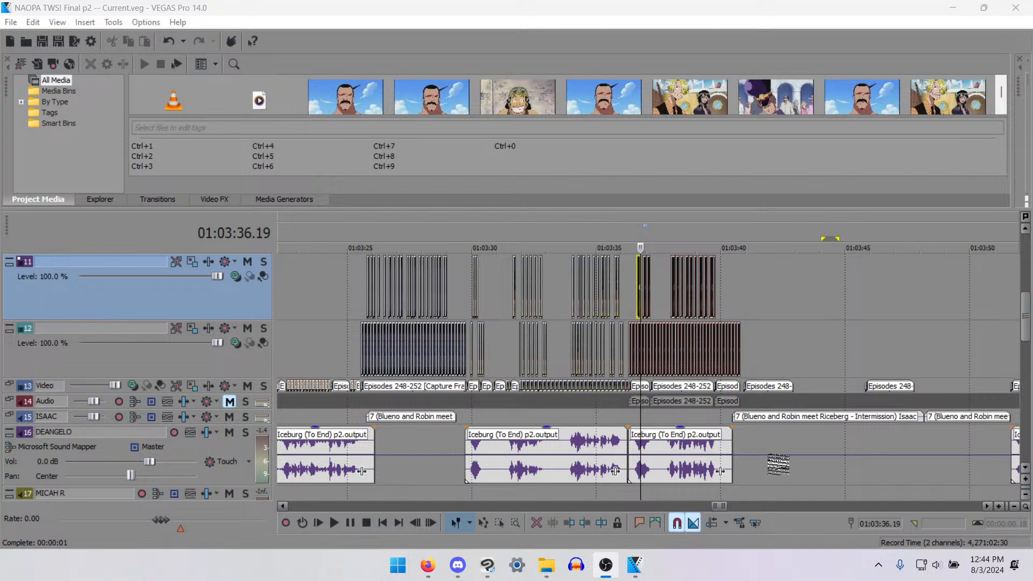
- Play back the layered video section on the timeline up to about 01:03:40
left_click(629, 308)
scroll(757, 375, "down", 5)
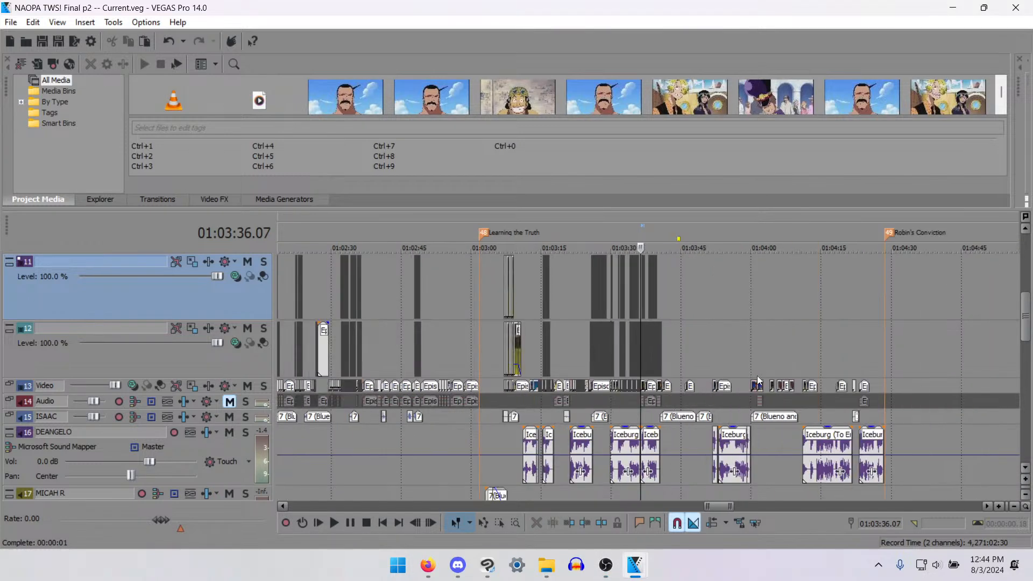
scroll(756, 376, "up", 2)
scroll(656, 353, "down", 2)
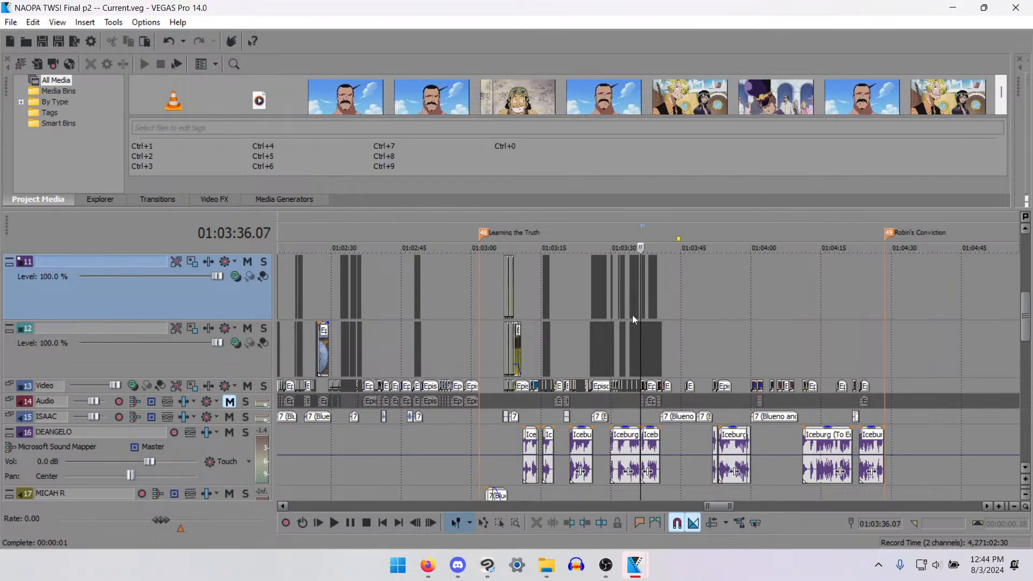
left_click(631, 332)
key("space")
scroll(763, 363, "up", 5)
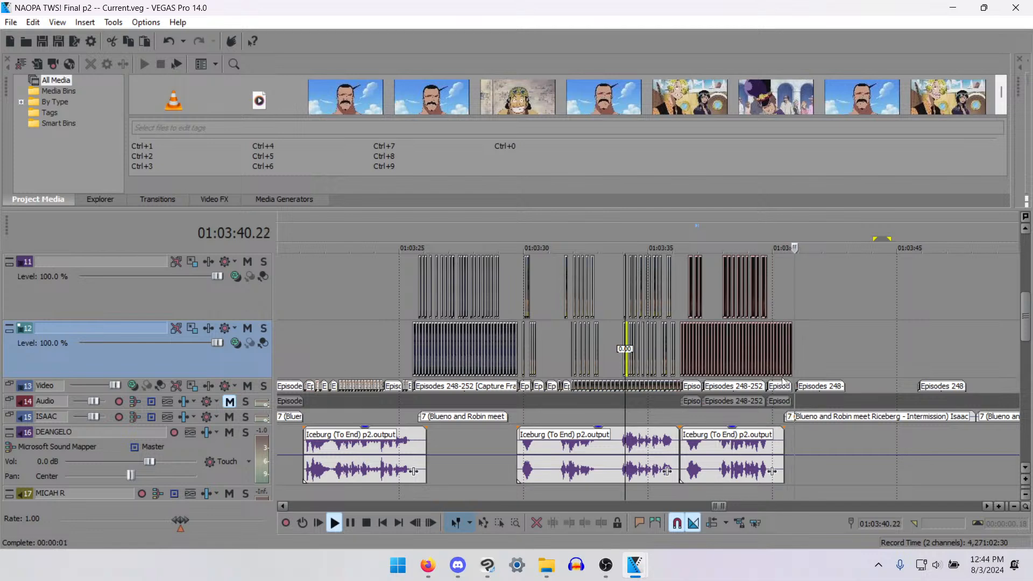
key("space")
- Move the next episode clip on the Video track 3 frames earlier, flush against the end of the preceding clip
left_click(783, 388)
scroll(780, 392, "up", 5)
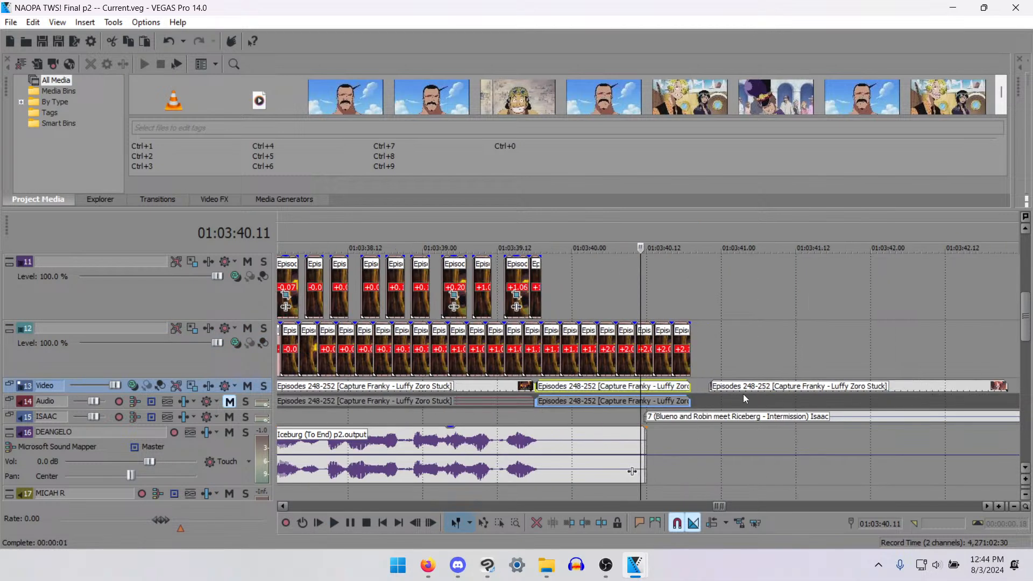
left_click_drag(732, 388, 709, 383)
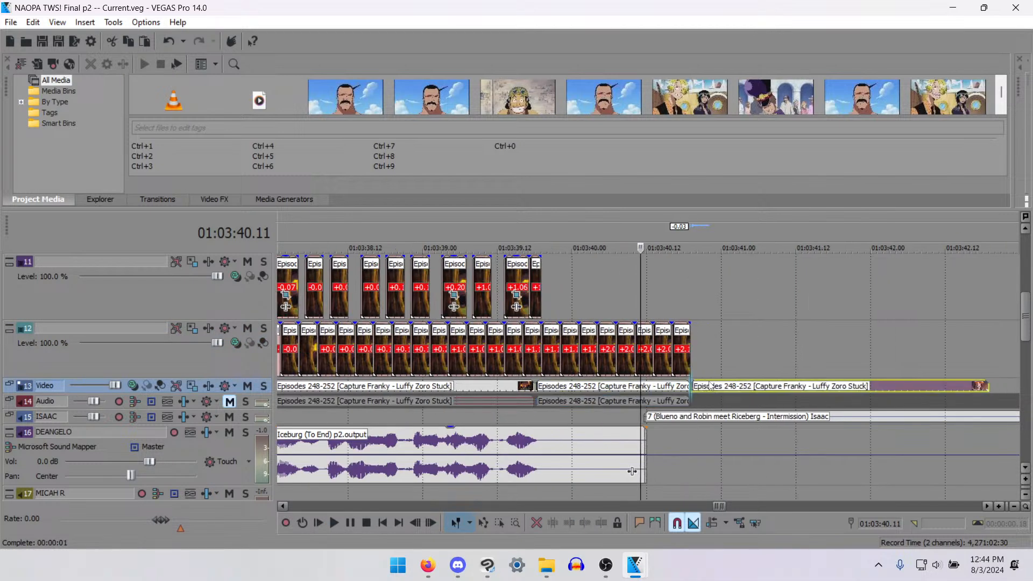
- Split the track 12 clip and the episode clip on the Video track at 01:03:40.11
left_click(645, 359)
key("space")
key("space")
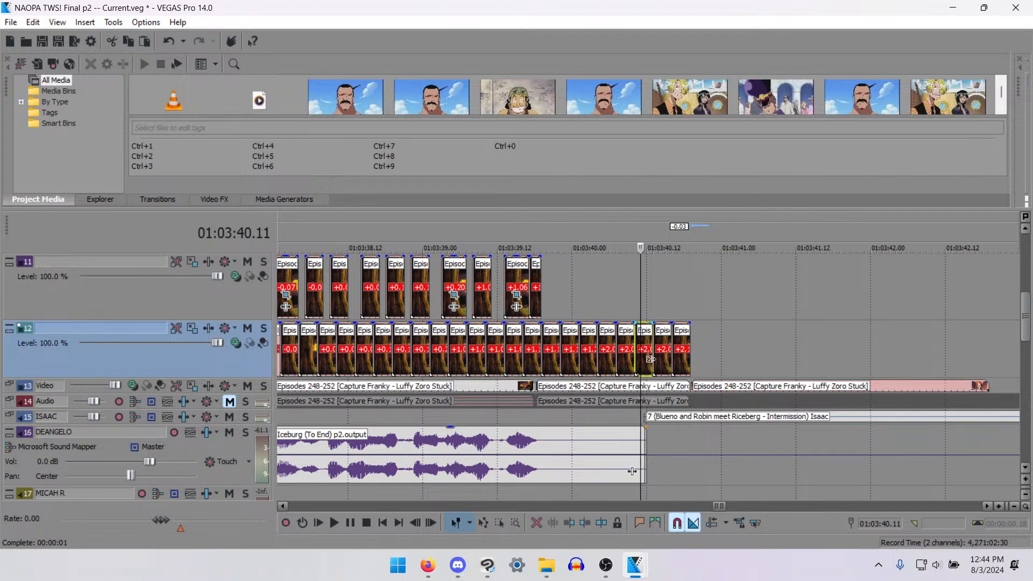
key("d")
key("d")
left_click_drag(687, 299, 656, 399)
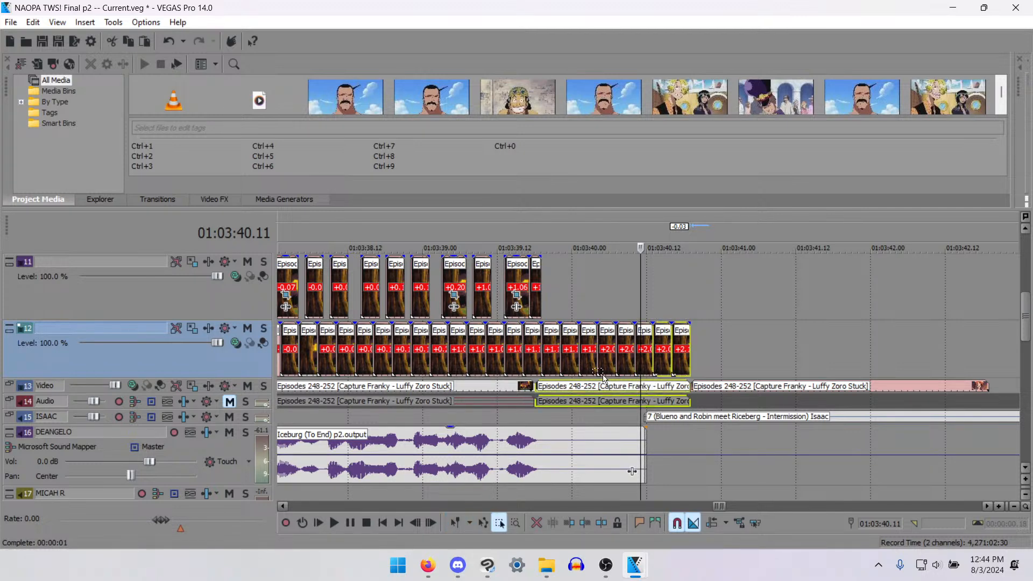
key("d")
key("d")
left_click(646, 343)
key("s")
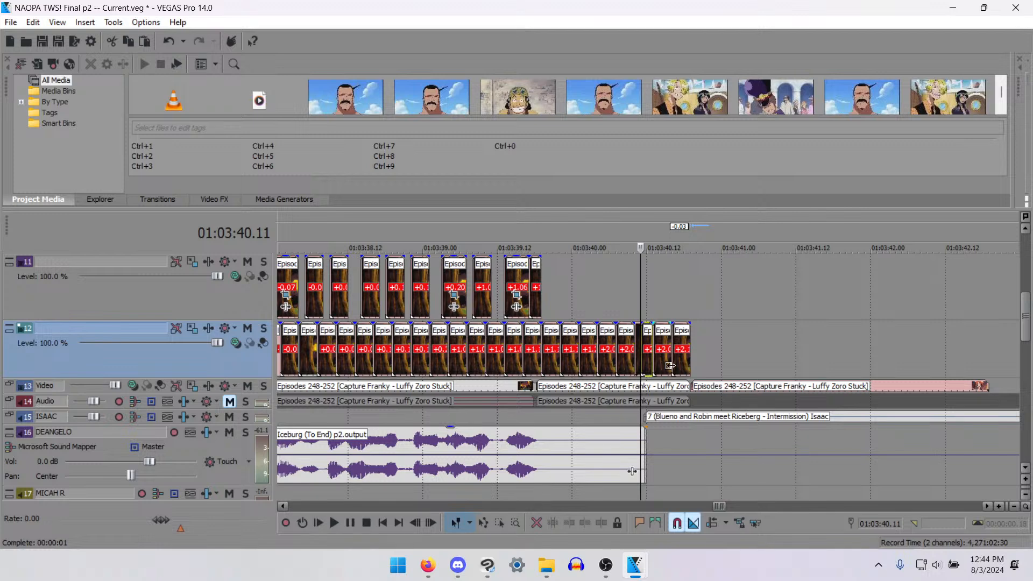
left_click(646, 387)
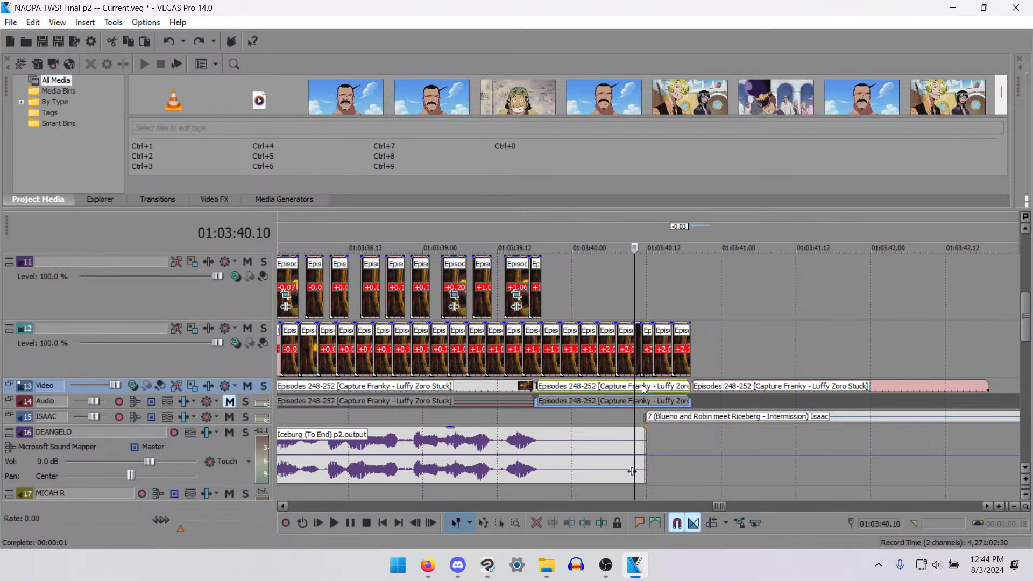
key("s")
- Delete the leftover pieces after 01:03:40.11 on track 12 and the Video track, and close the gap with the next episode clip
key("d")
key("d")
left_click_drag(688, 302, 676, 389)
key("Delete")
key("ctrl+d")
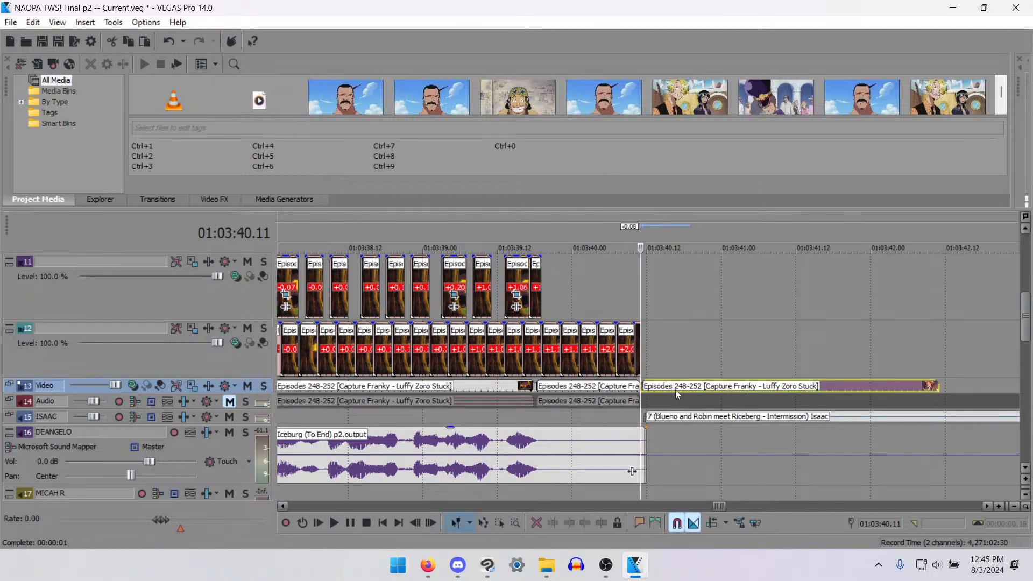
- Cut out the piece of the episode clip between 01:03:40.16 and 01:03:40.18 and raise it to track 12
key("space")
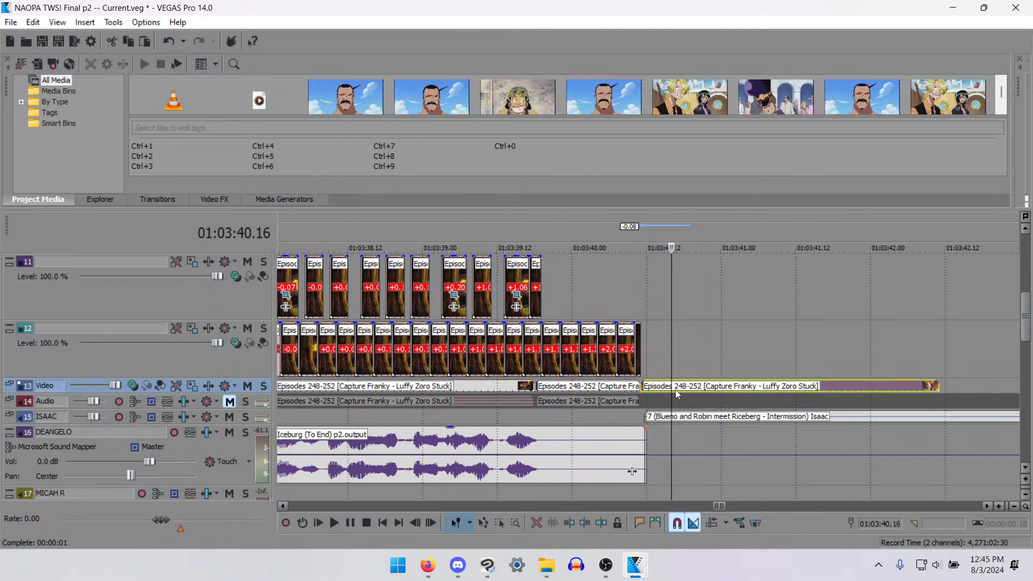
key("s")
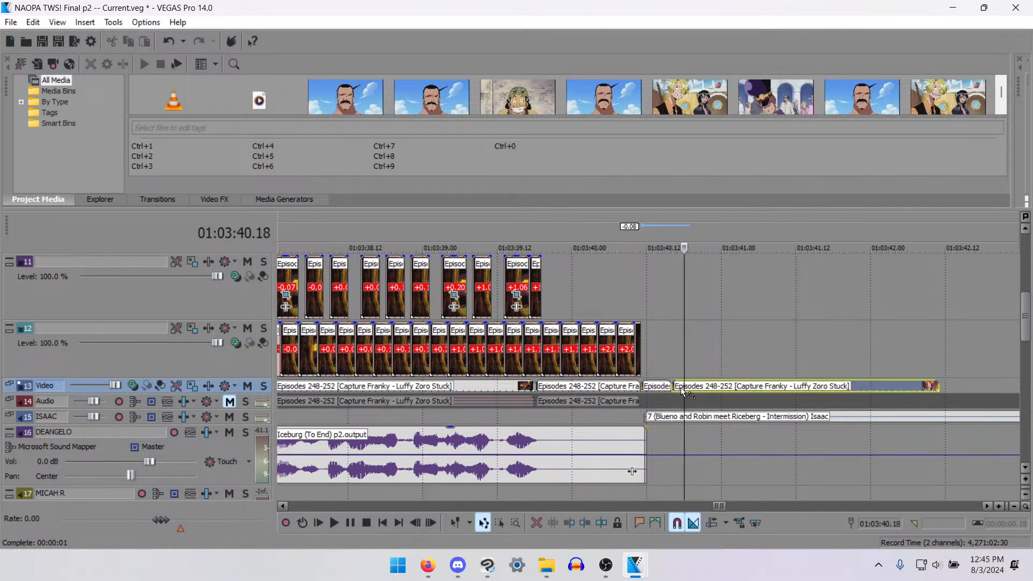
key("s")
left_click_drag(679, 388, 682, 370)
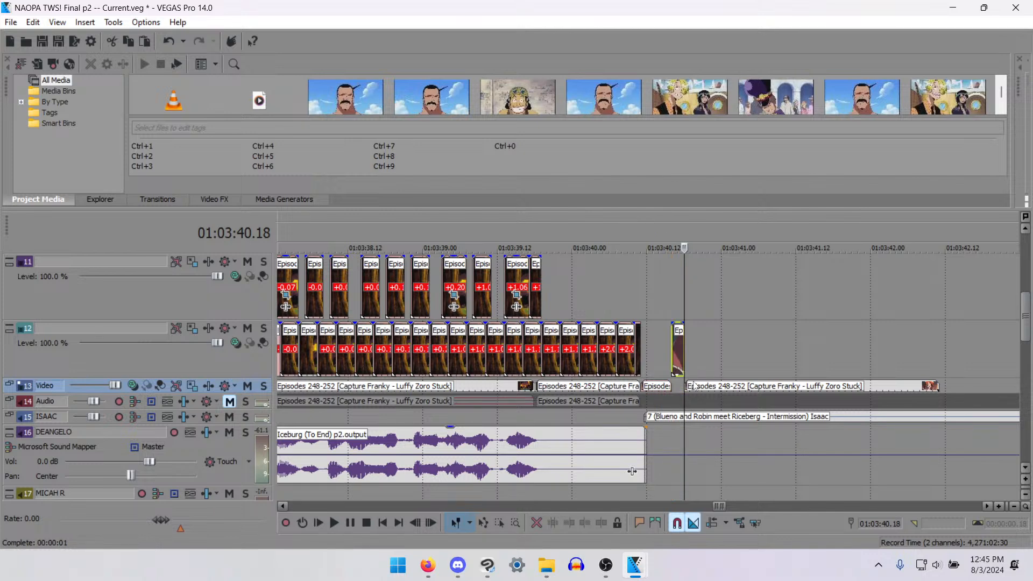
- Cut out the piece of the episode clip between 01:03:40.19 and 01:03:40.21 and raise it to track 11
left_click(692, 387)
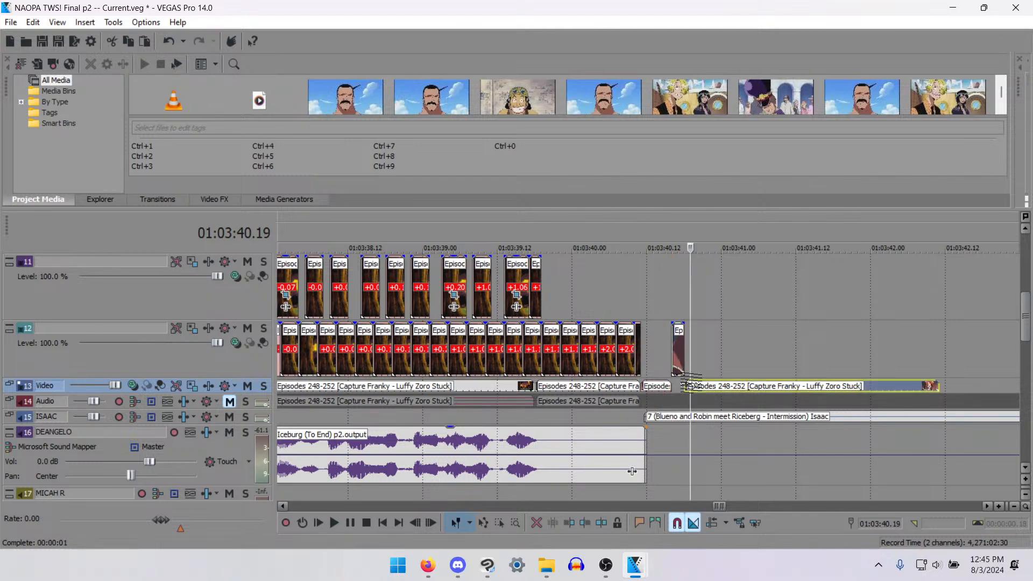
key("Right")
key("Right")
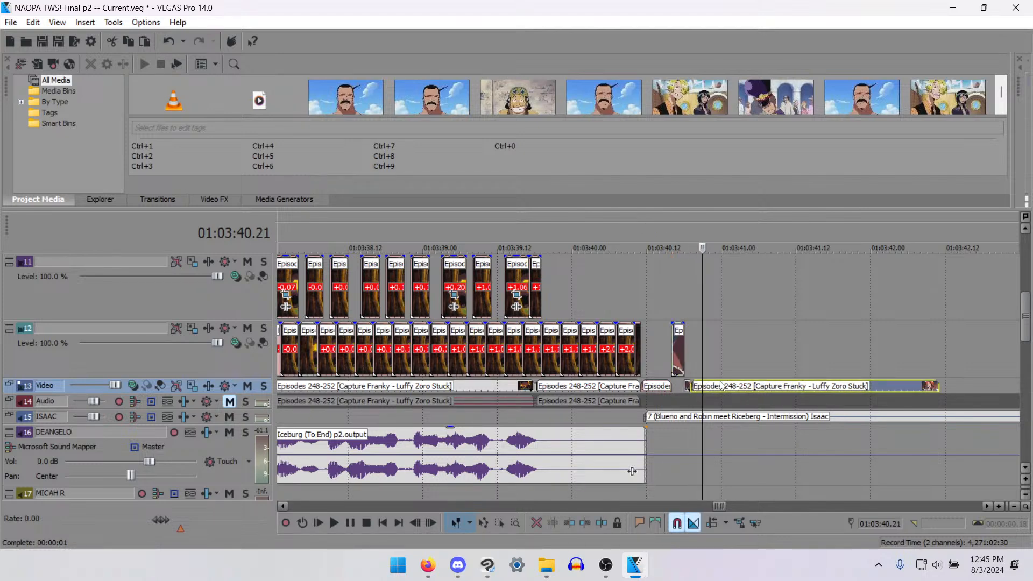
key("s")
left_click_drag(697, 386, 703, 314)
- Delete the small leftover piece and the rest of the episode clip on the Video track after the extracted frames
key("d")
key("d")
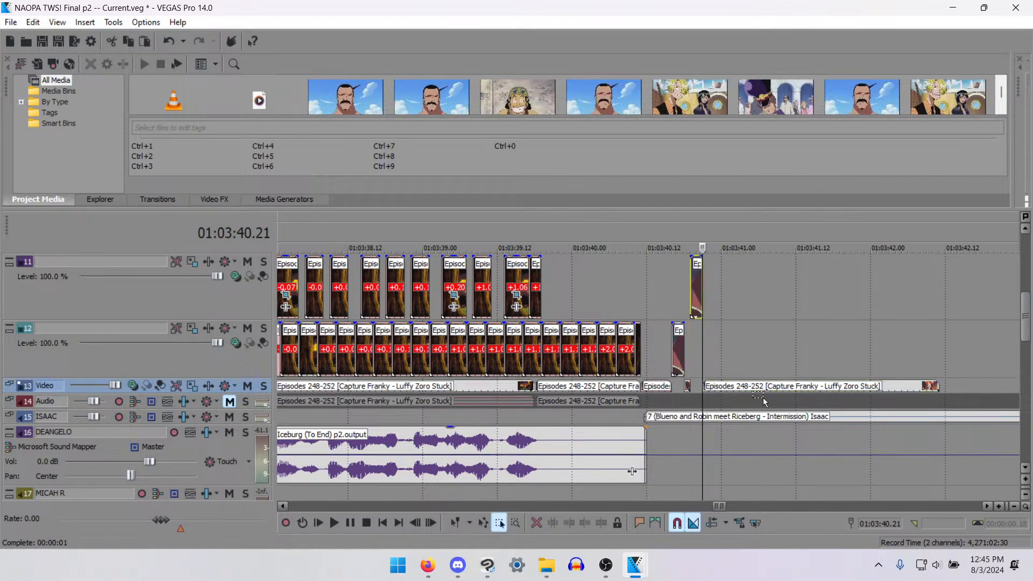
left_click_drag(762, 398, 689, 380)
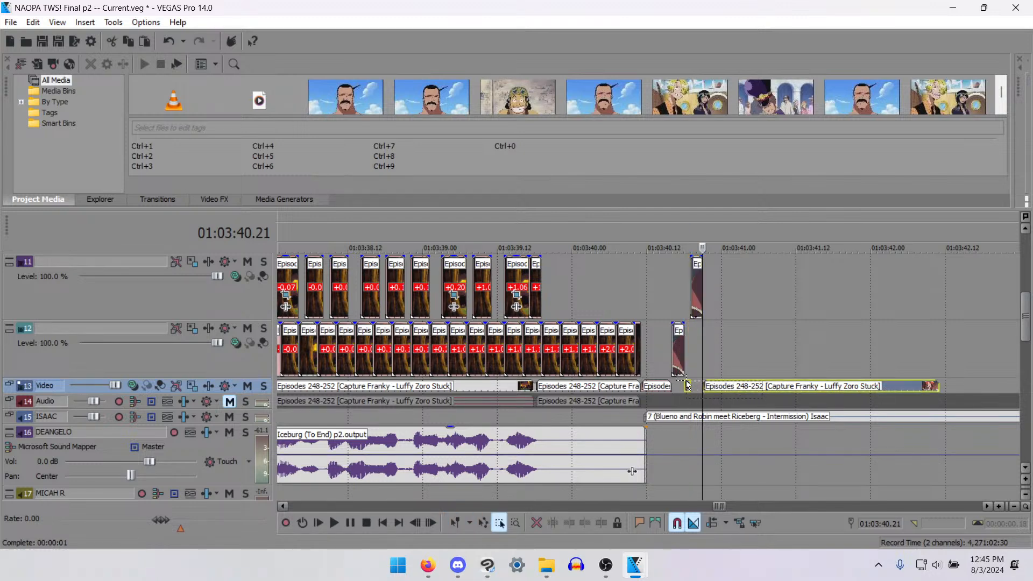
key("Delete")
key("d")
key("d")
- Try shifting the track 15 dialogue clip 1 second 7 frames earlier so it overlaps the end of the track 16 dialogue
left_click(670, 386)
scroll(681, 399, "down", 4)
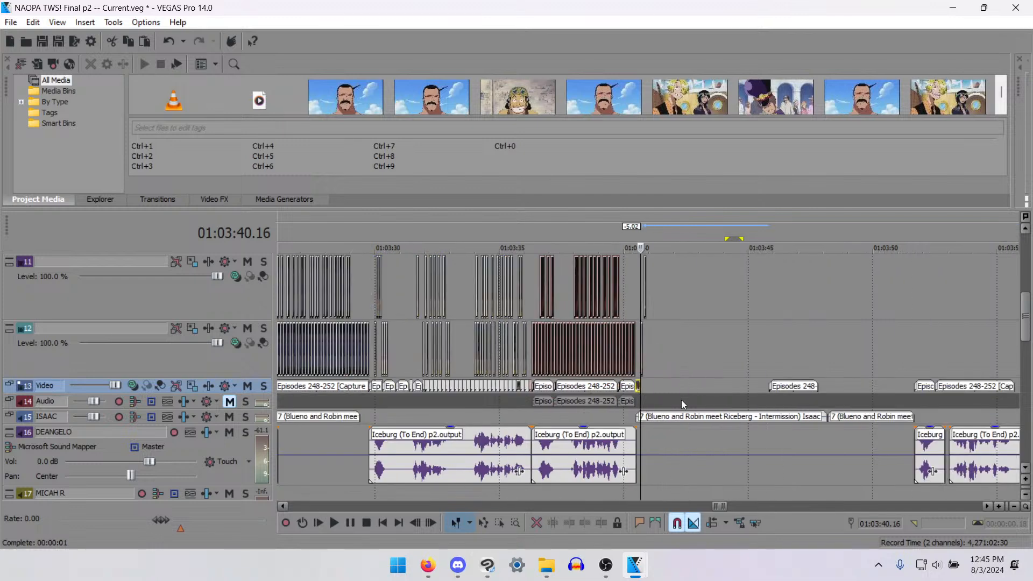
scroll(657, 425, "up", 1)
scroll(656, 427, "up", 2)
left_click_drag(673, 417, 540, 420)
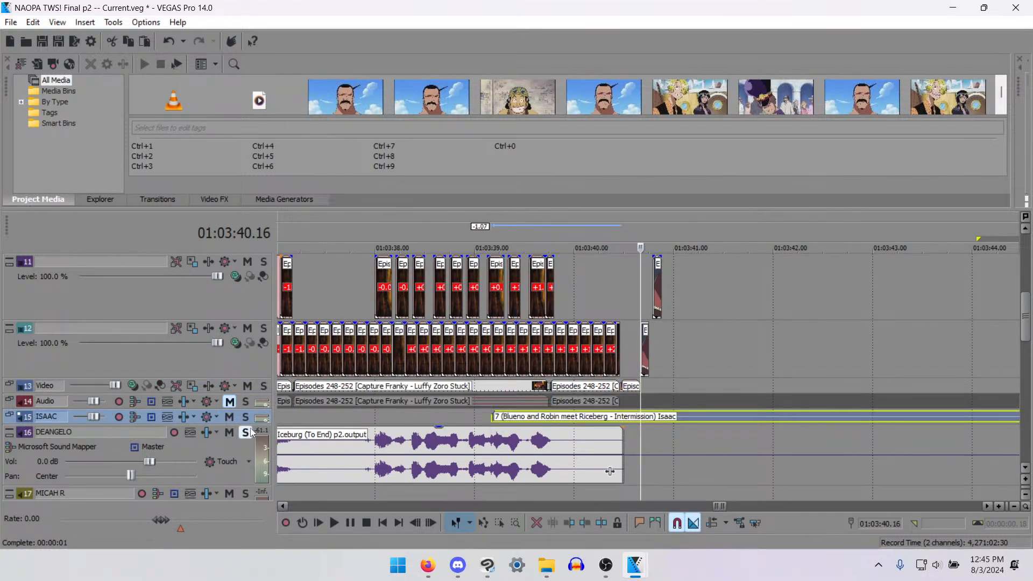
- Enlarge the height of audio track 15 to show its waveforms and volume controls
left_click_drag(257, 425, 269, 470)
scroll(551, 486, "down", 2)
scroll(561, 486, "up", 1)
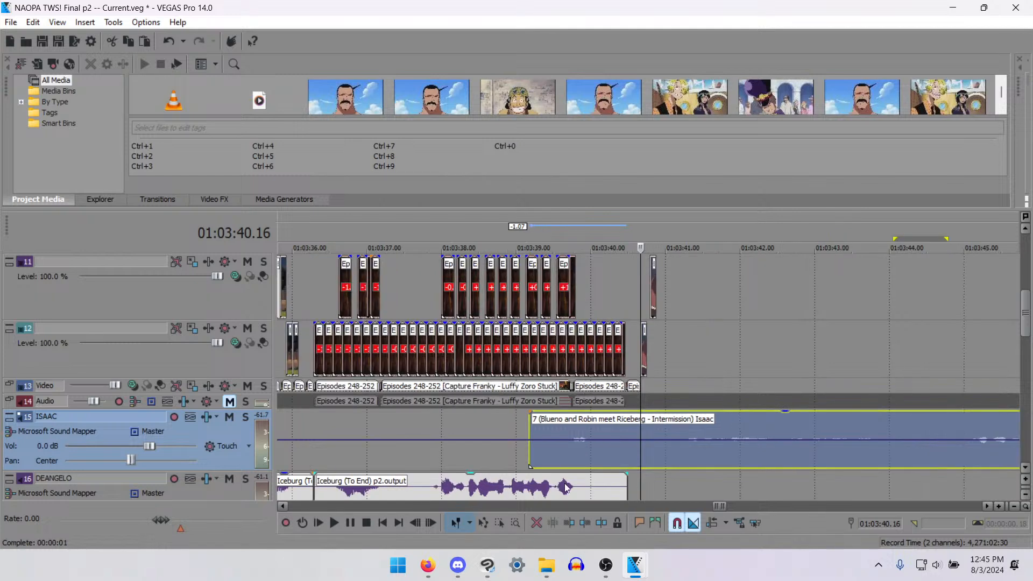
- Try the track 15 dialogue clip 6 frames later, play the overlap, and undo both moves of the clip
left_click_drag(560, 456, 581, 460)
scroll(579, 430, "down", 3)
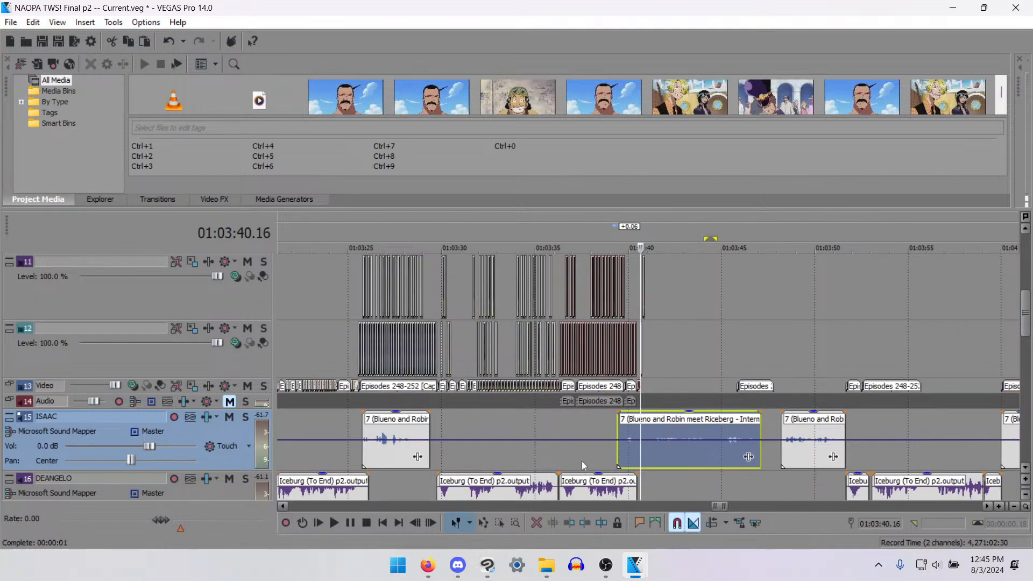
left_click(582, 460)
key("space")
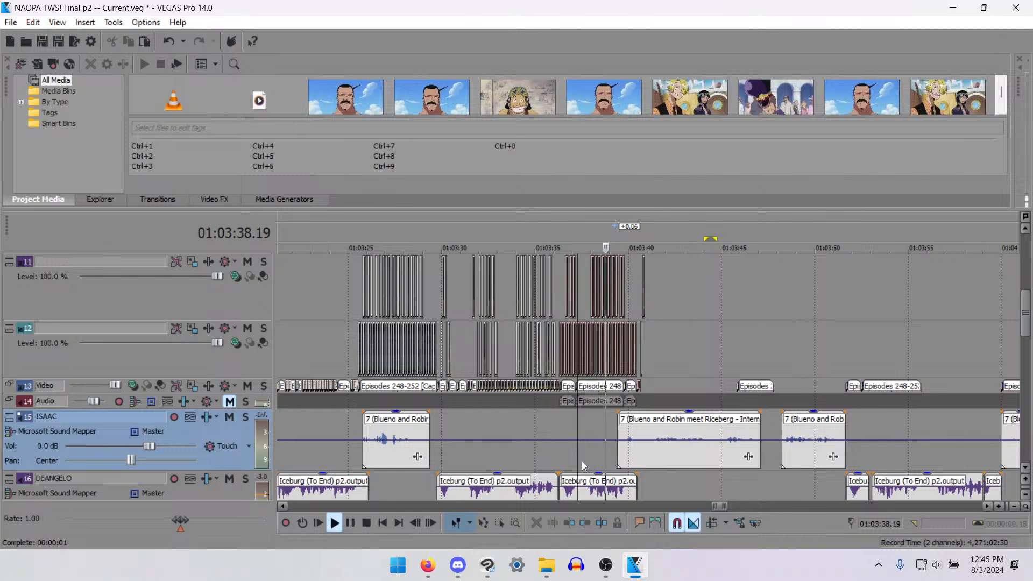
key("space")
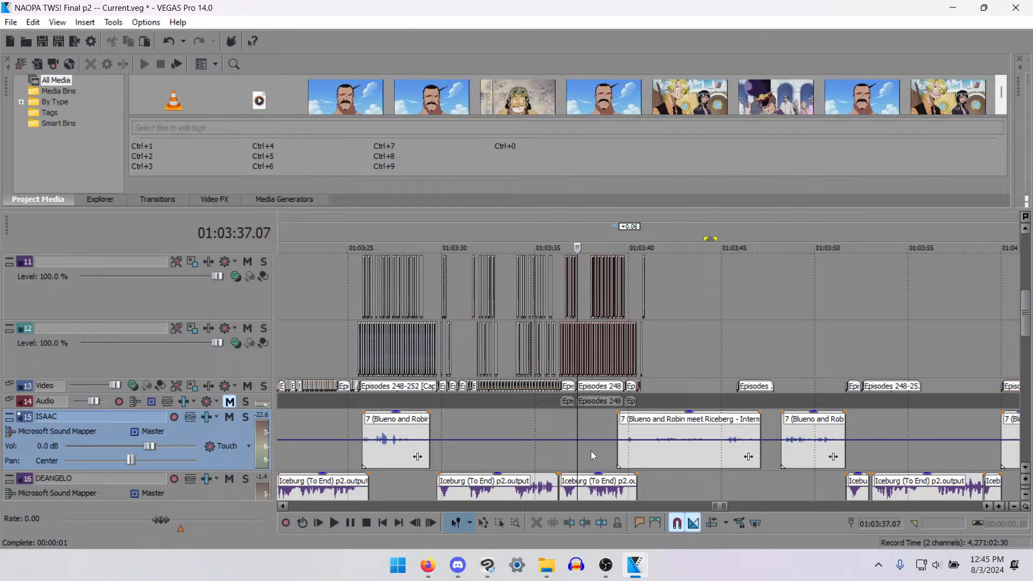
key("ctrl+z")
key("ctrl+z")
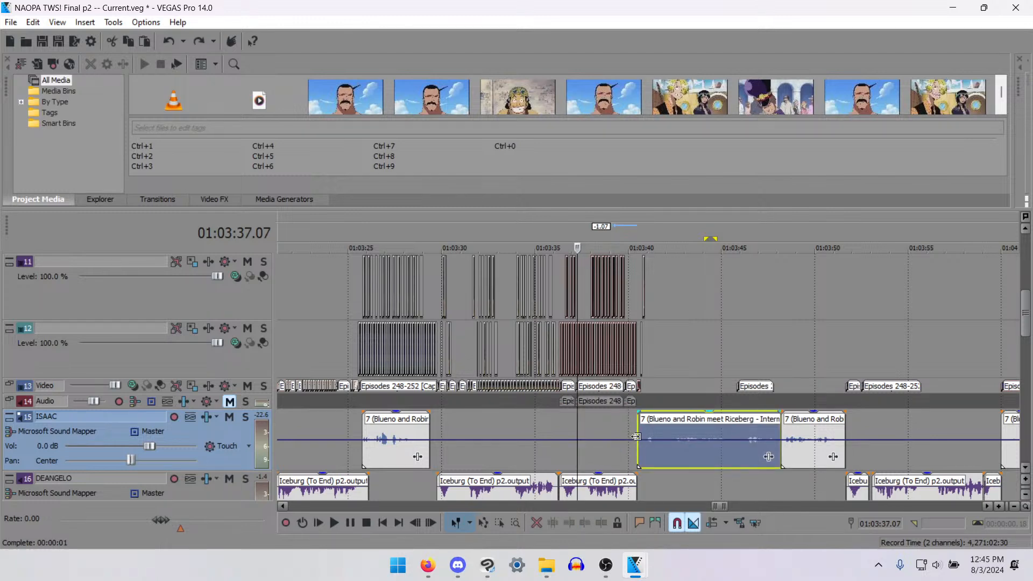
- Paste repeated copies of the short Video track clip end to end with Paste Repeat, filling the gap up to 01:03:45.16
left_click(641, 455)
scroll(640, 455, "up", 5)
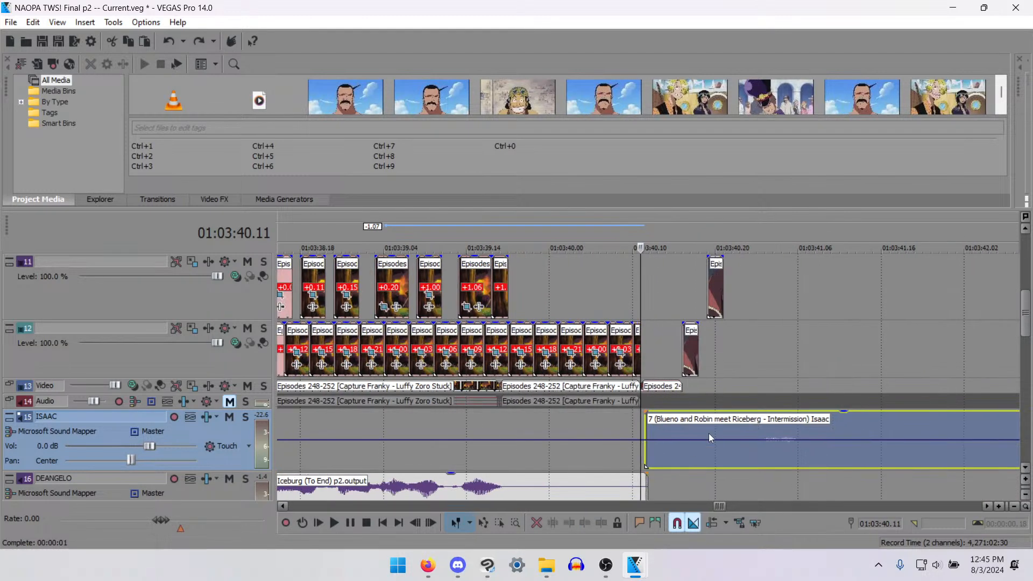
left_click(686, 390)
scroll(779, 392, "down", 5)
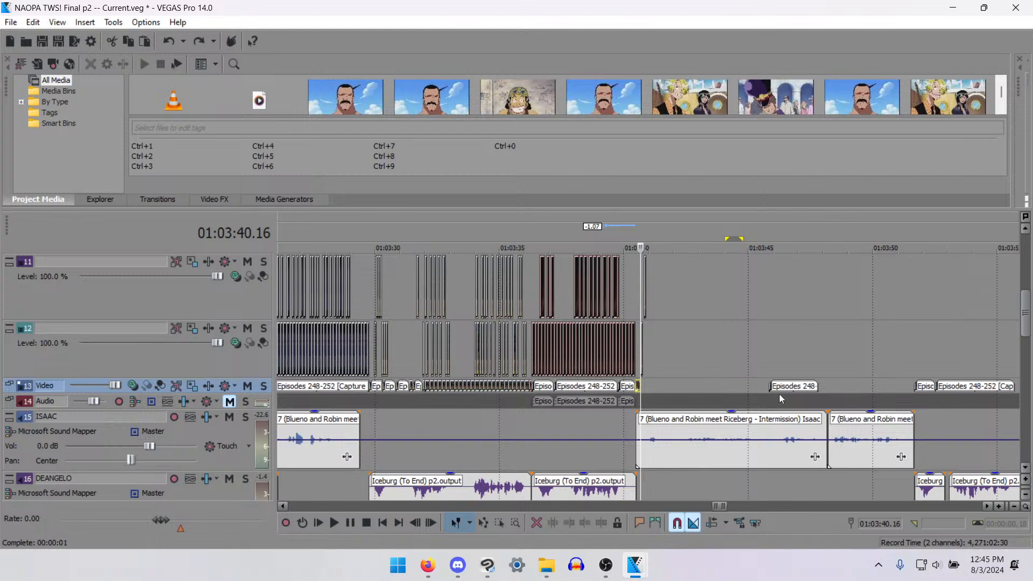
key("ctrl+b")
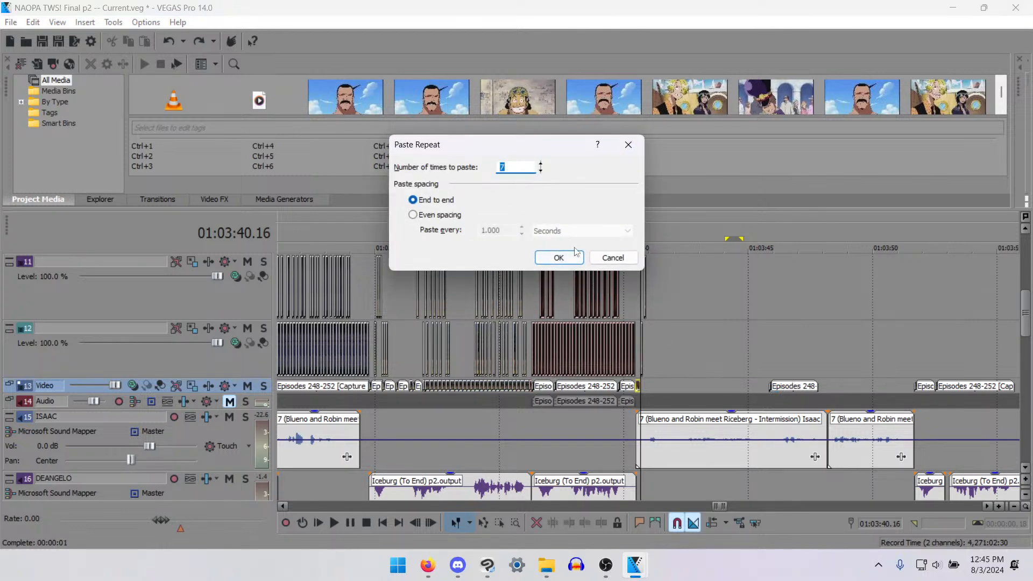
type("10")
key("Return")
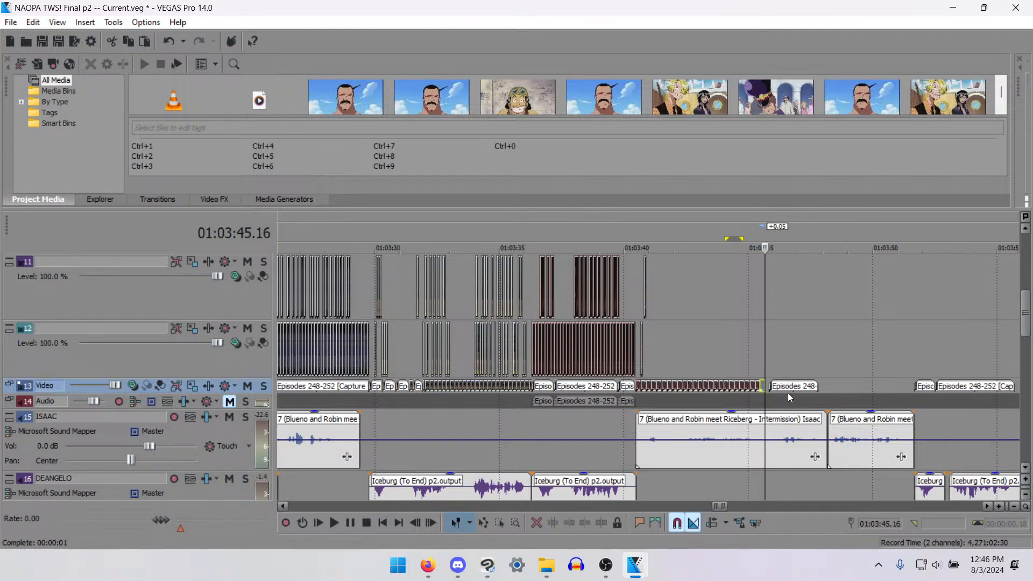
- Add one more copy of the short clip at 01:03:45.16, meeting the next episode clip on the Video track
scroll(788, 393, "up", 5)
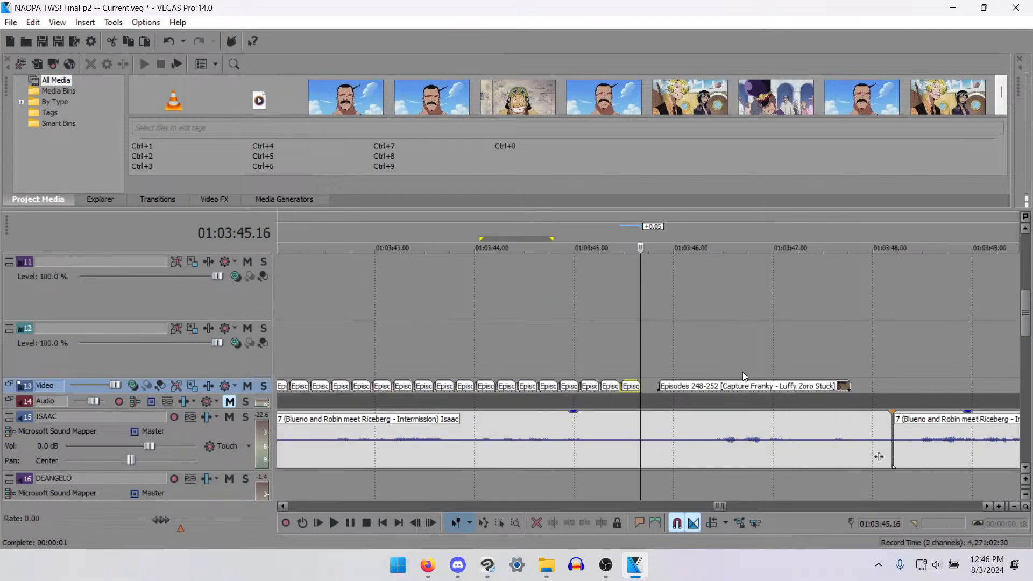
scroll(742, 372, "up", 3)
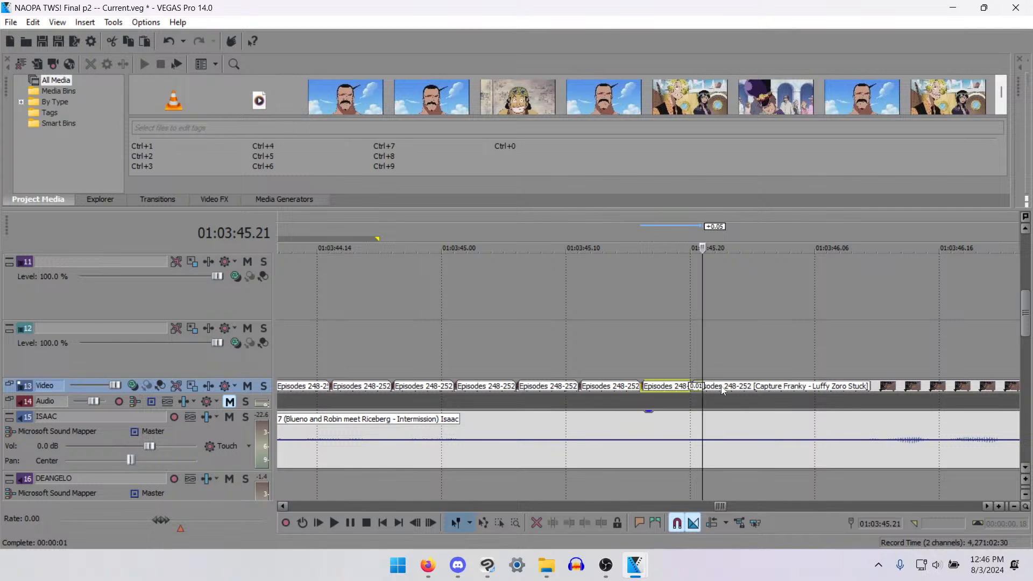
key("Left")
key("Left")
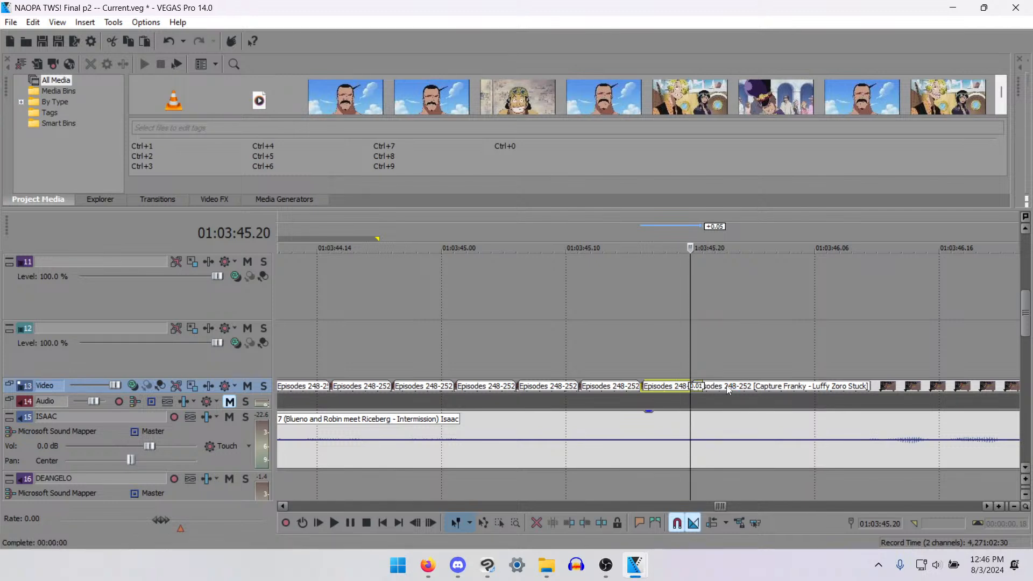
- Play through the join after the repeated clips and move the following episode clip 1 frame later to remove the overlap
key("space")
scroll(726, 386, "down", 4)
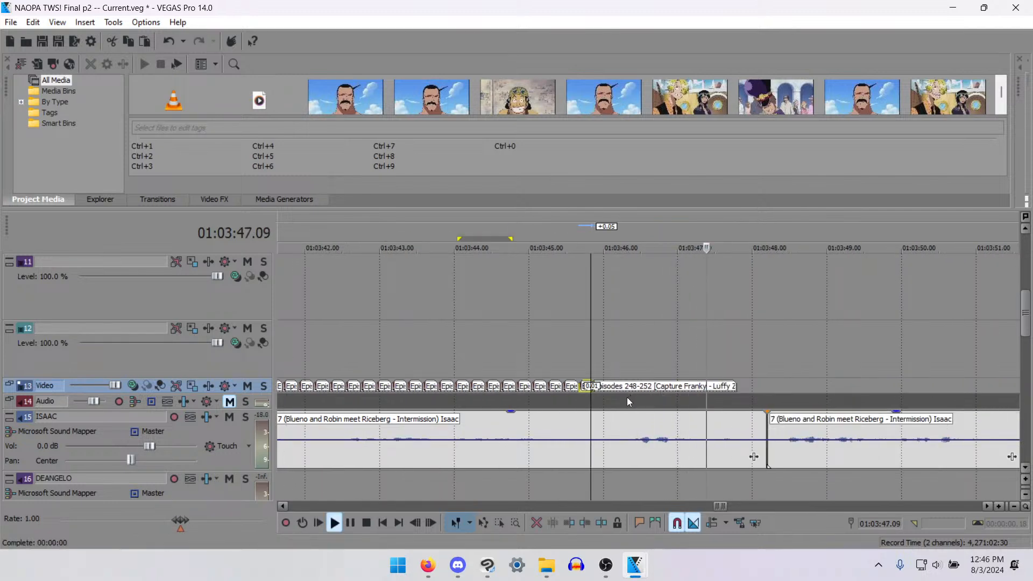
scroll(625, 399, "down", 2)
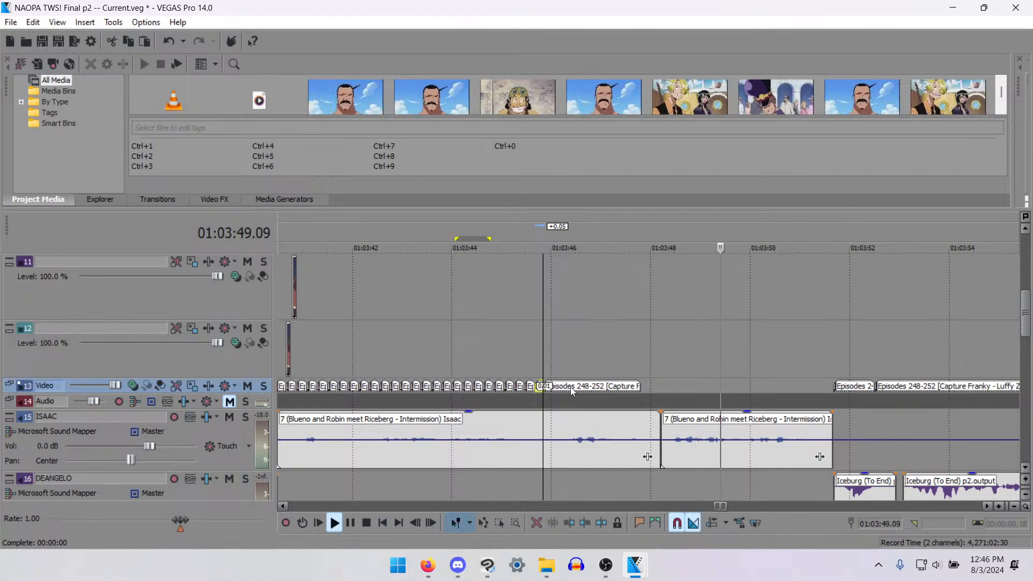
key("space")
left_click_drag(573, 389, 574, 391)
- Check the end of the episode clip near 01:03:47.20, and play the second track 15 dialogue clip from its start
left_click(641, 384)
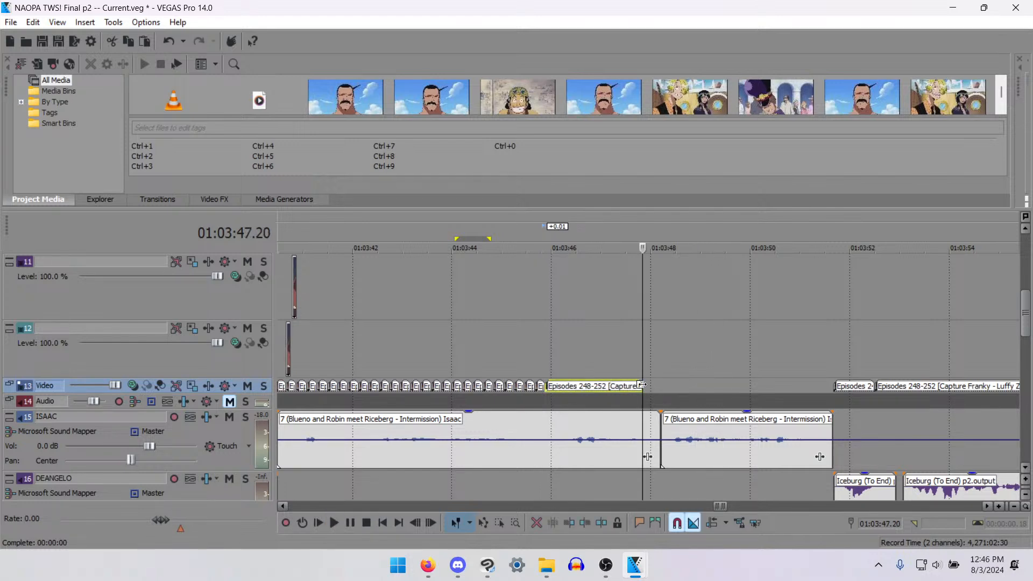
key("Left")
key("Left")
key("Left")
key("Left")
key("Left")
key("Left")
key("Left")
key("Left")
key("Left")
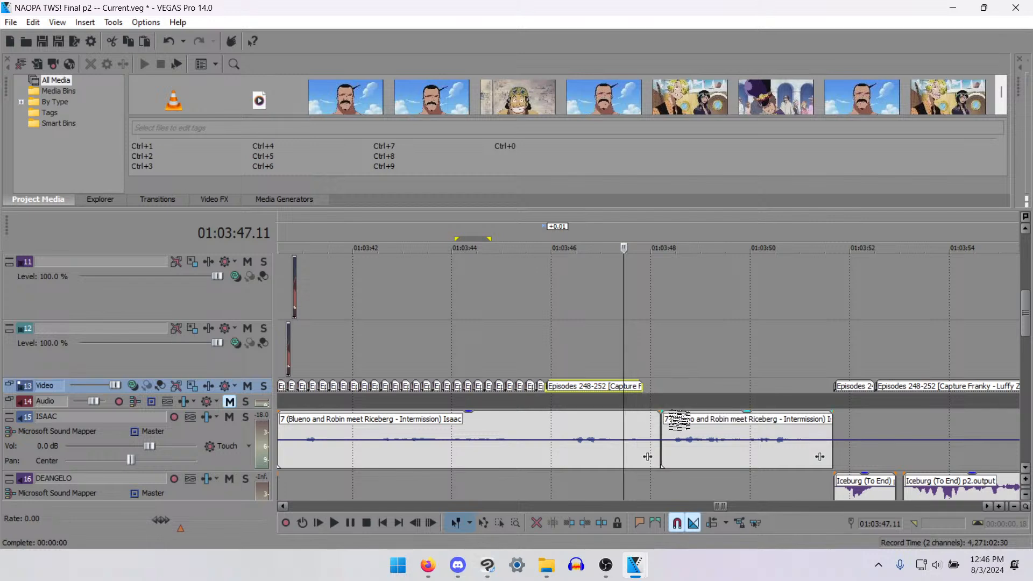
left_click(660, 404)
key("space")
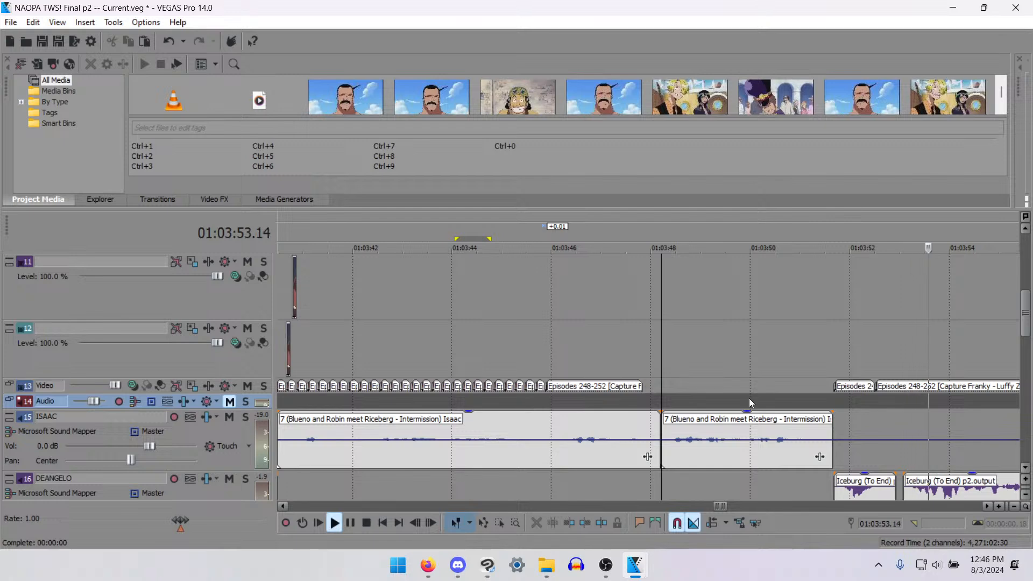
key("space")
- Fill the Video track above the second track 15 dialogue clip with end-to-end copies of the short episode clip, splitting the last at 01:03:51.16
left_click(840, 388)
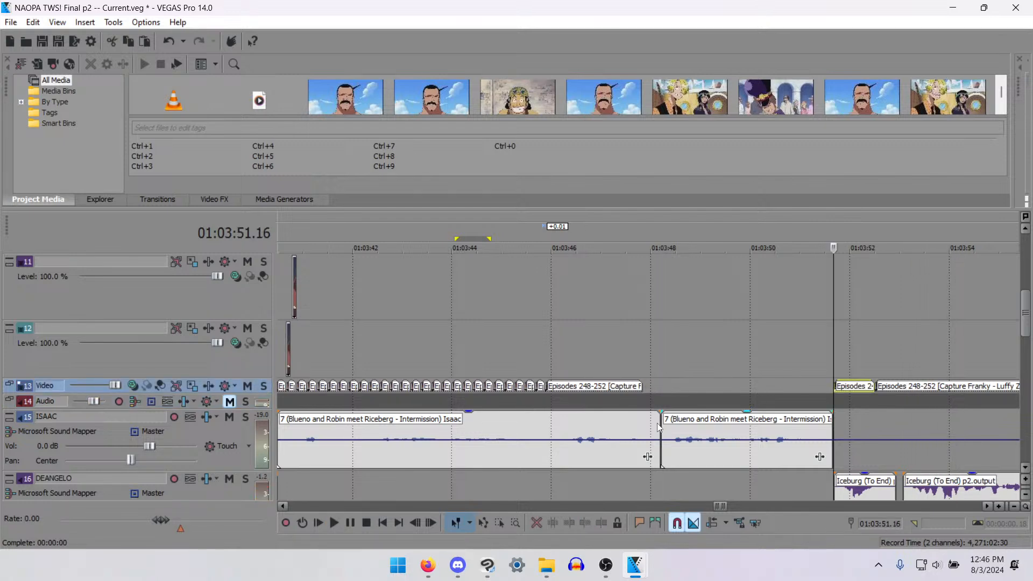
mouse_move(841, 387)
left_mouse_down()
mouse_move(670, 389)
mouse_move(826, 390)
left_mouse_up()
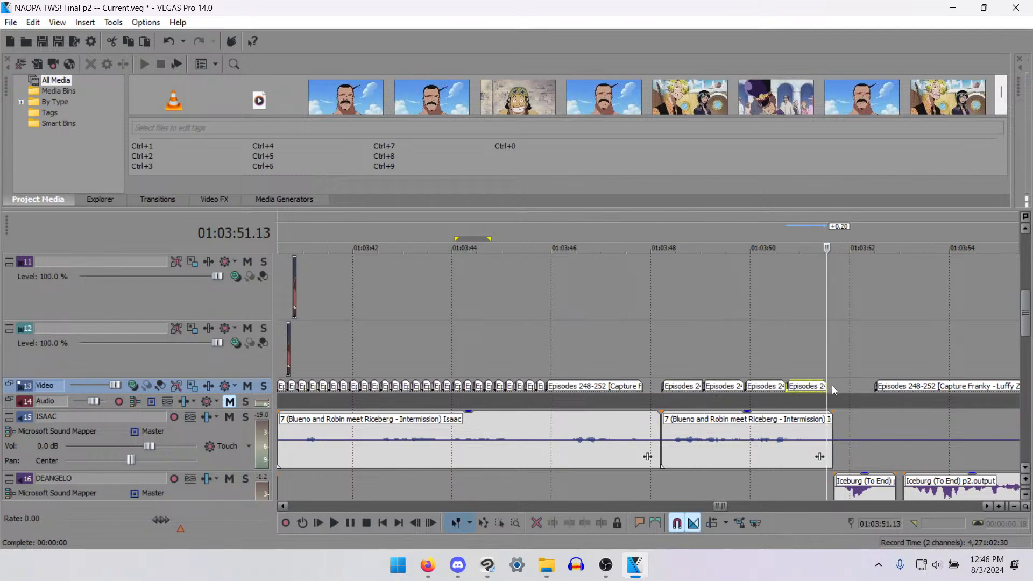
key("ctrl+v")
left_click(840, 388)
left_click(835, 388)
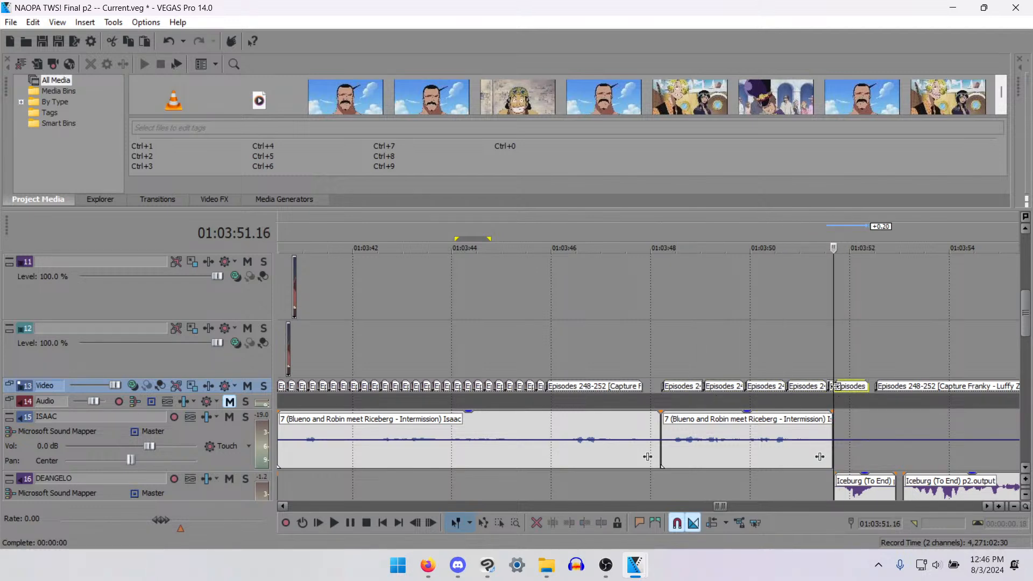
- Try the Video track without the remainder after 01:03:51.16, and undo its removal
scroll(625, 386, "down", 3)
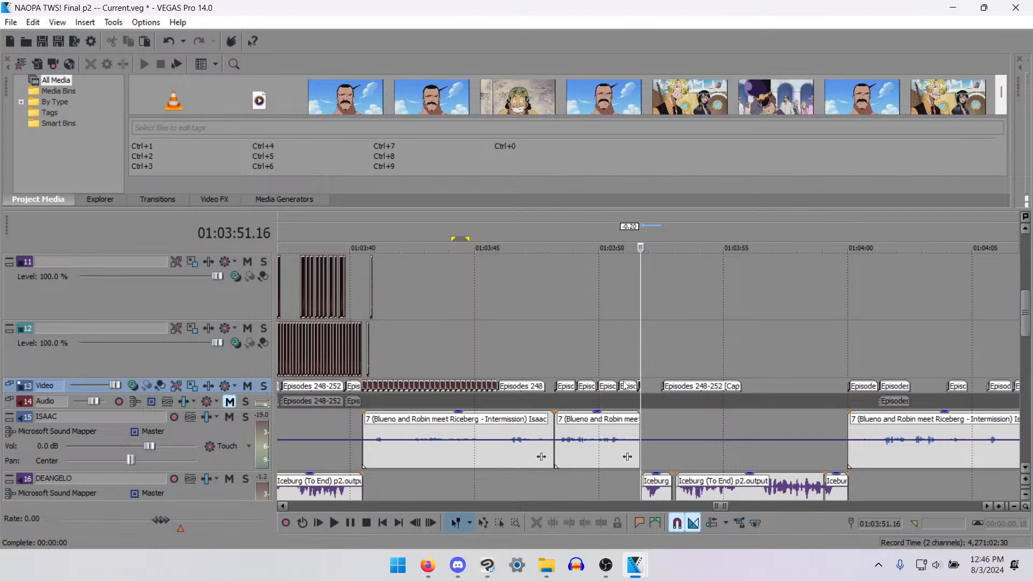
key("ctrl+z")
key("ctrl+z")
- Play the track 15 dialogue clip from 01:03:25.18 and examine its sync with the mouth-movement frames around 01:03:27
scroll(567, 432, "down", 5)
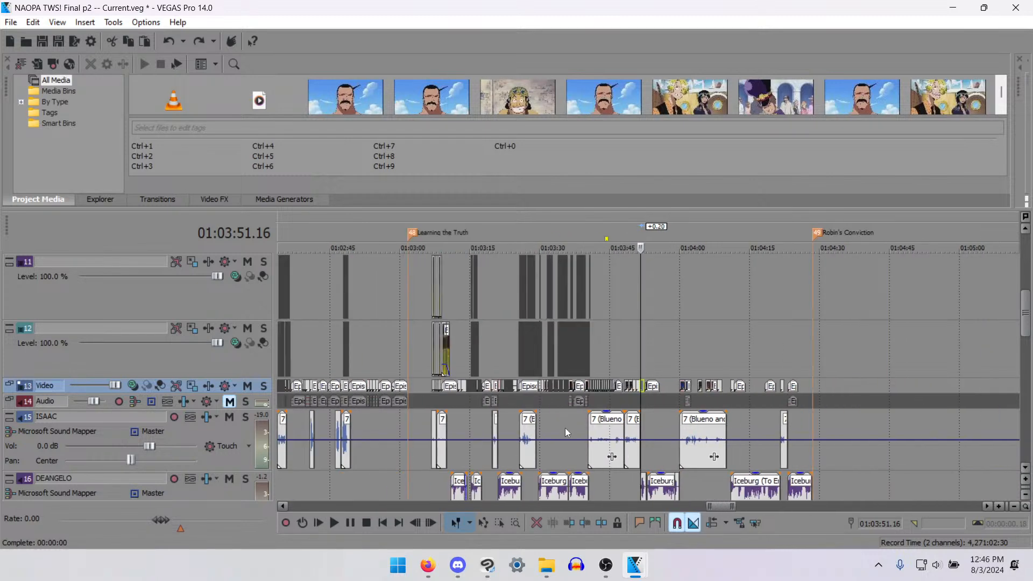
left_click(525, 467)
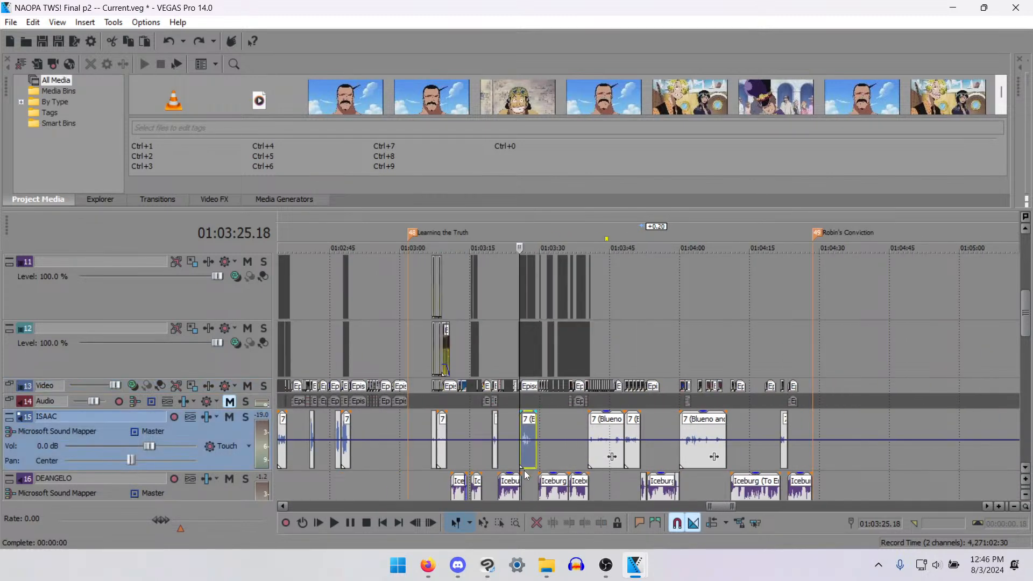
key("space")
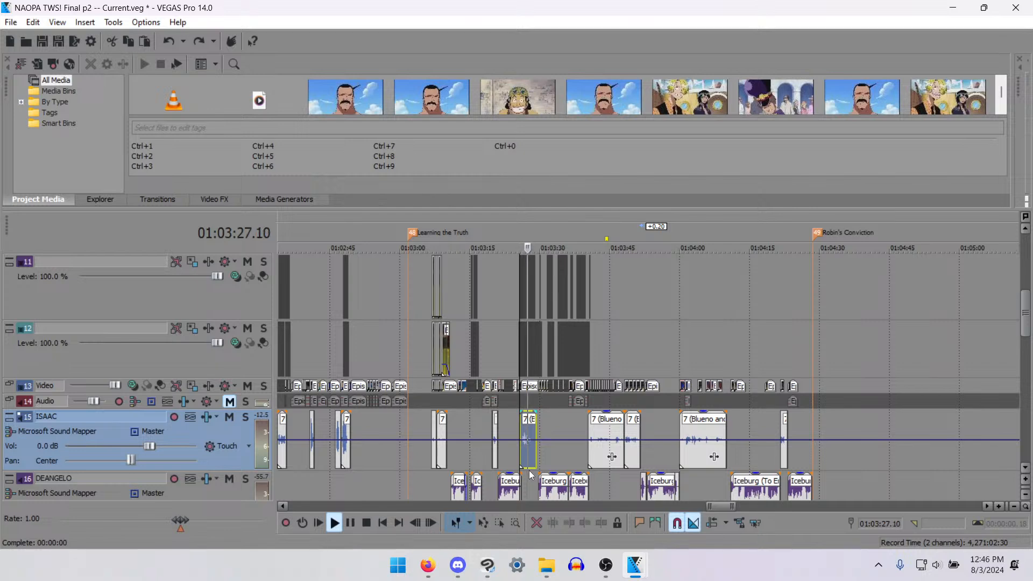
key("space")
key("space")
key("space")
key("space")
key("space")
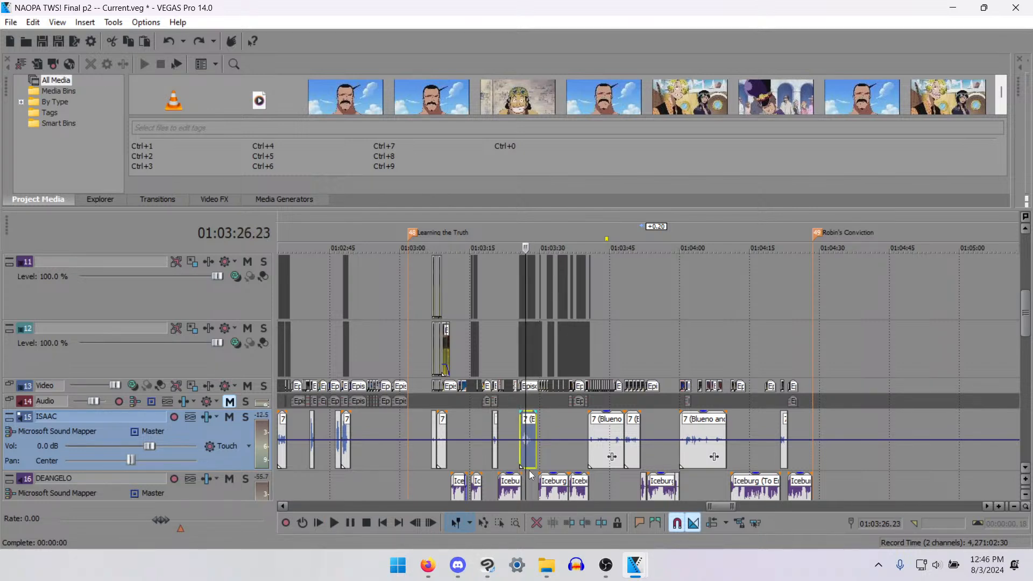
scroll(531, 475, "up", 10)
key("space")
key("space")
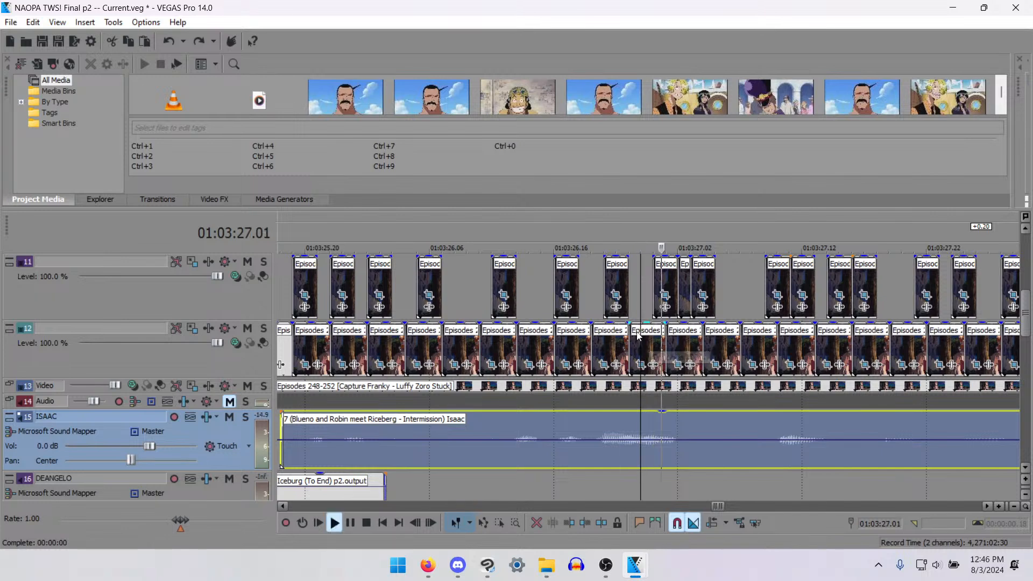
- Delete the short track 10 clip at 01:03:26.23, move the three adjoining track 11 clips 1 frame earlier, and play the section
key("Right")
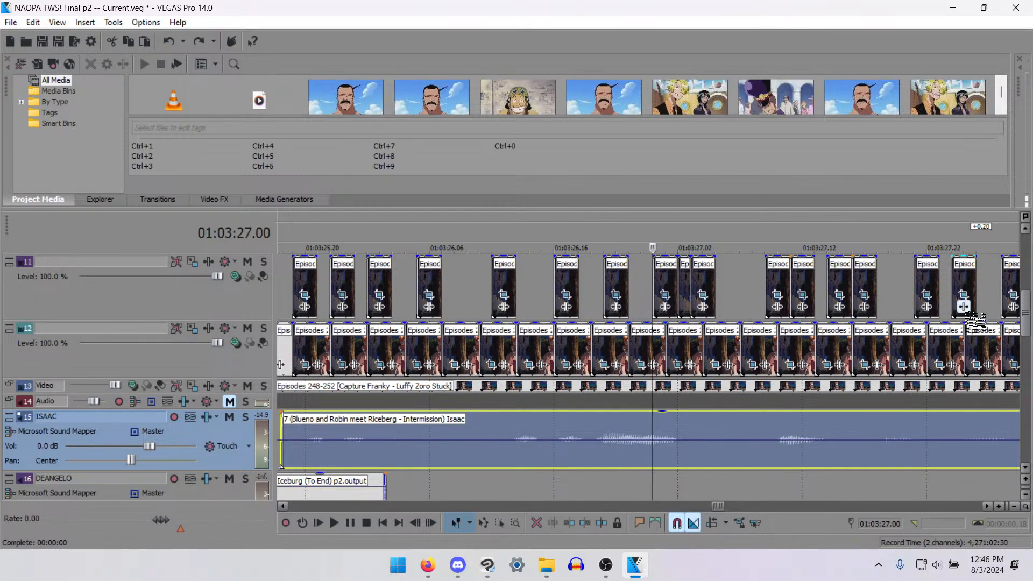
scroll(1023, 307, "up", 1)
key("Left")
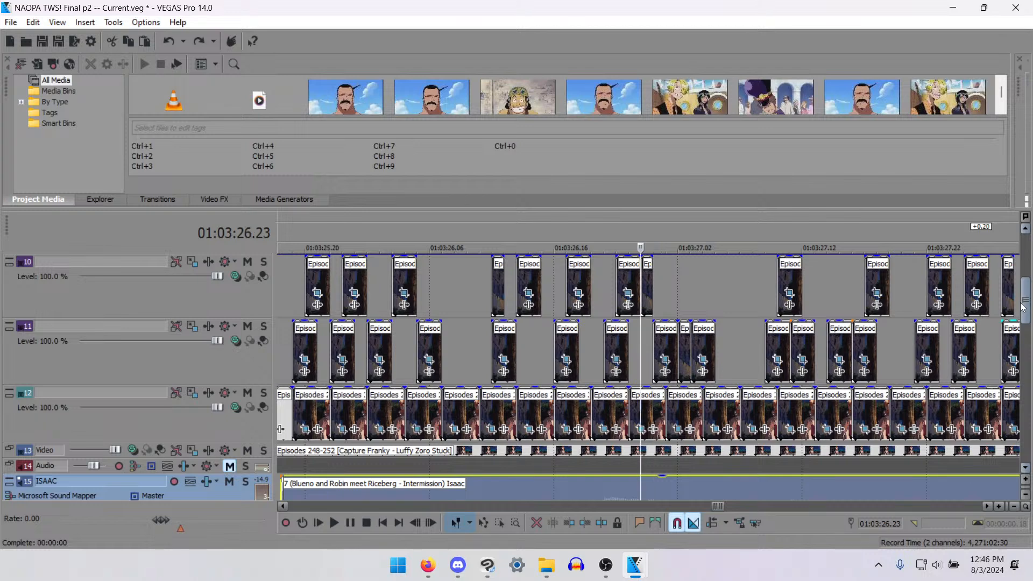
left_click_drag(647, 287, 659, 328)
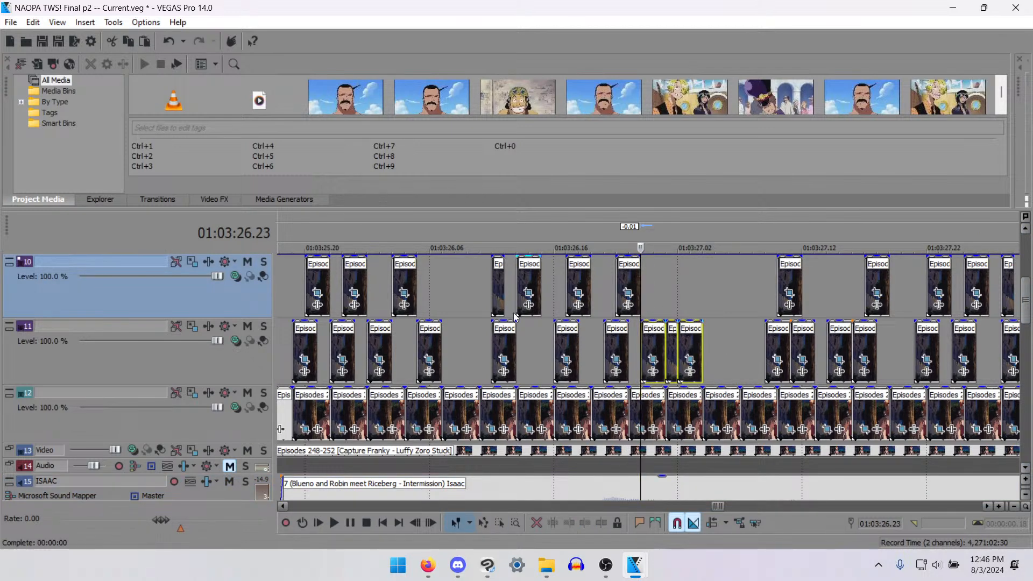
left_click(338, 316)
key("space")
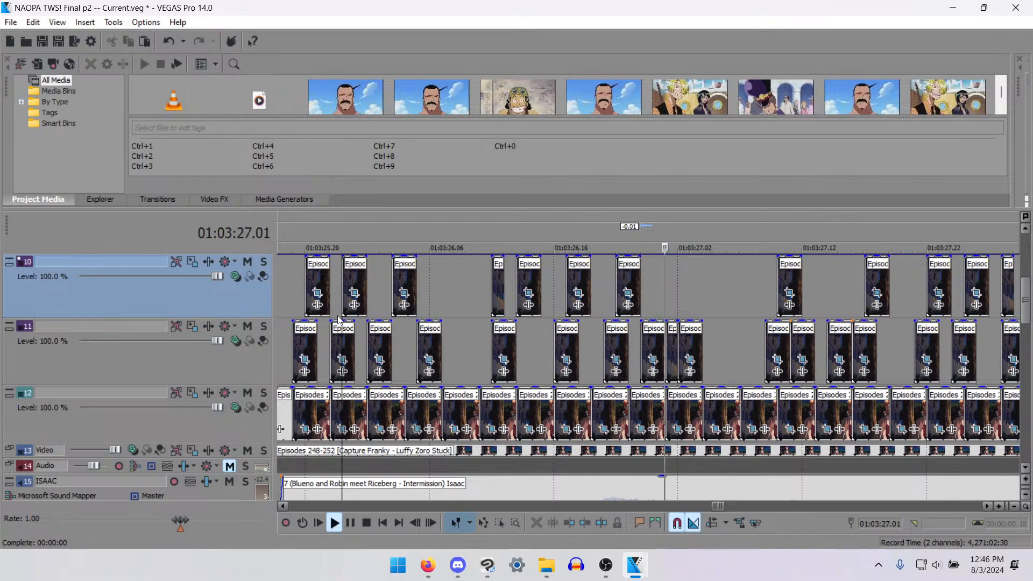
key("space")
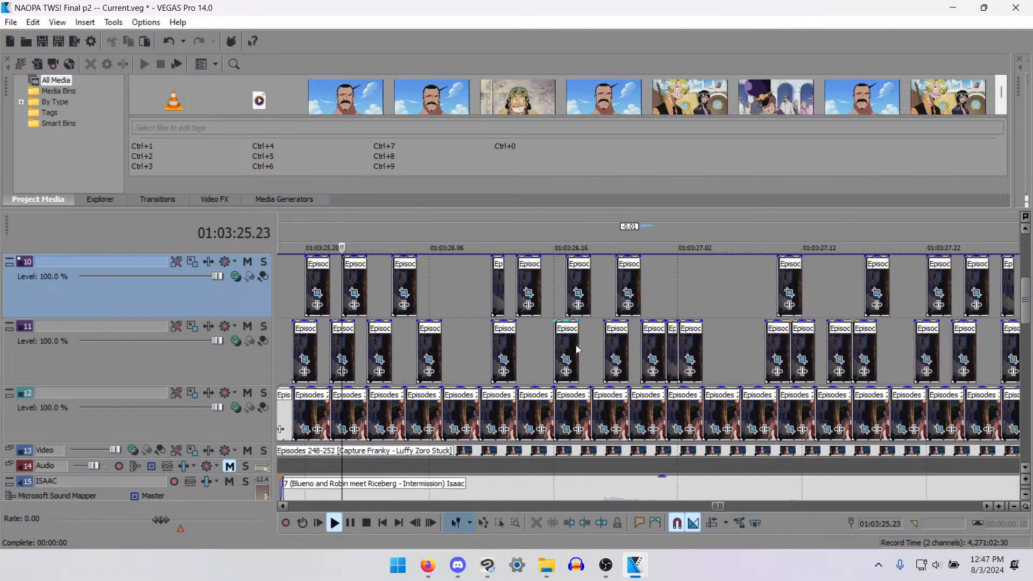
- Try moving the repeated Video track clips after 01:03:40.10 and the two short clips above them up one track, and undo the move
scroll(677, 411, "down", 5)
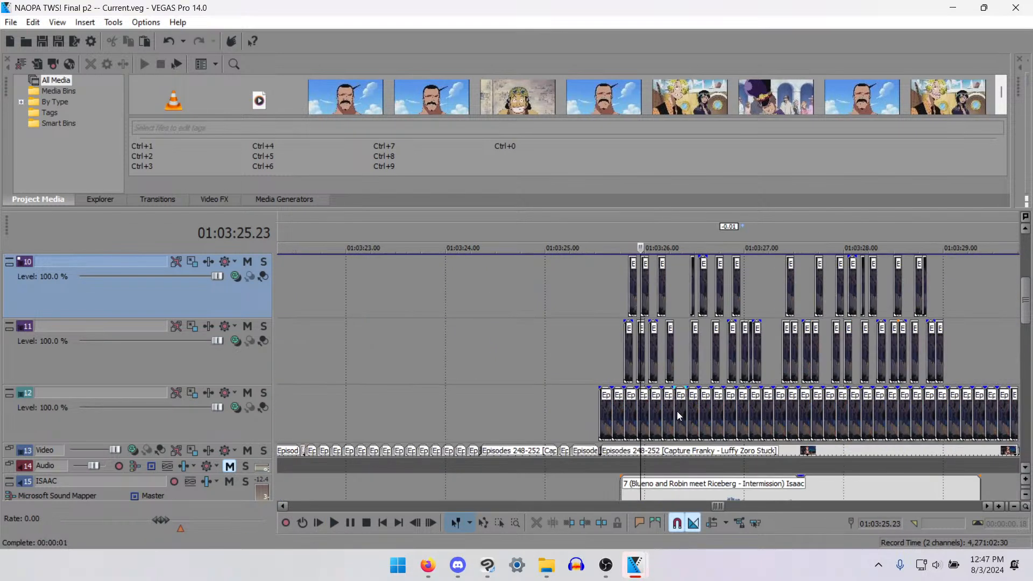
scroll(710, 418, "down", 5)
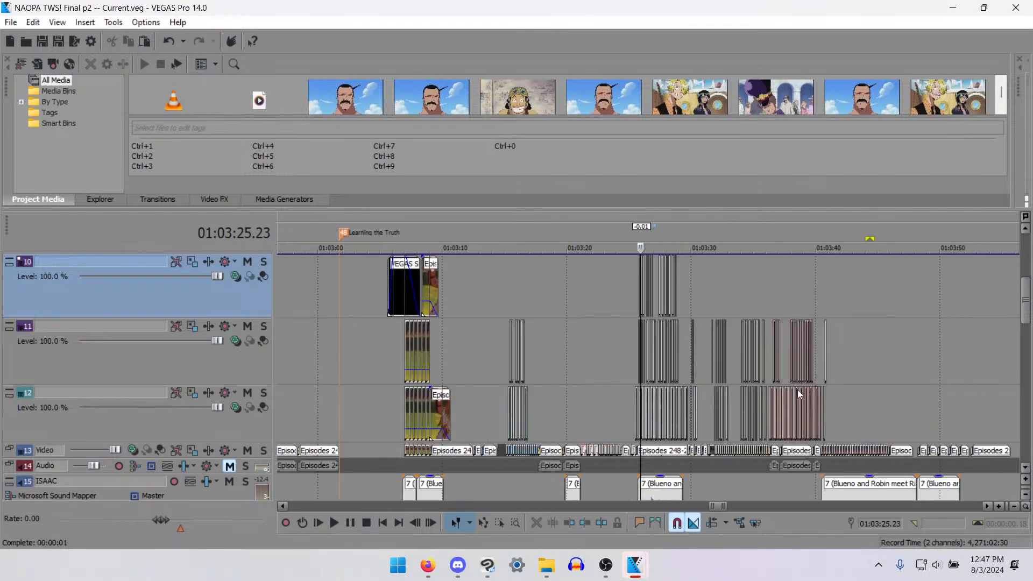
left_click(817, 328)
scroll(689, 471, "up", 5)
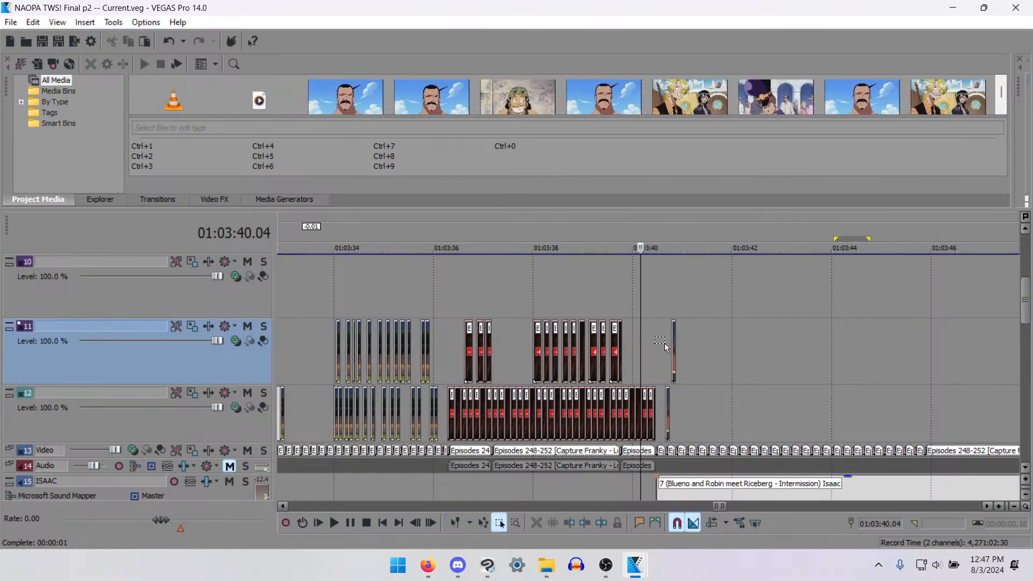
left_click_drag(663, 343, 843, 458)
left_click_drag(908, 453, 921, 456)
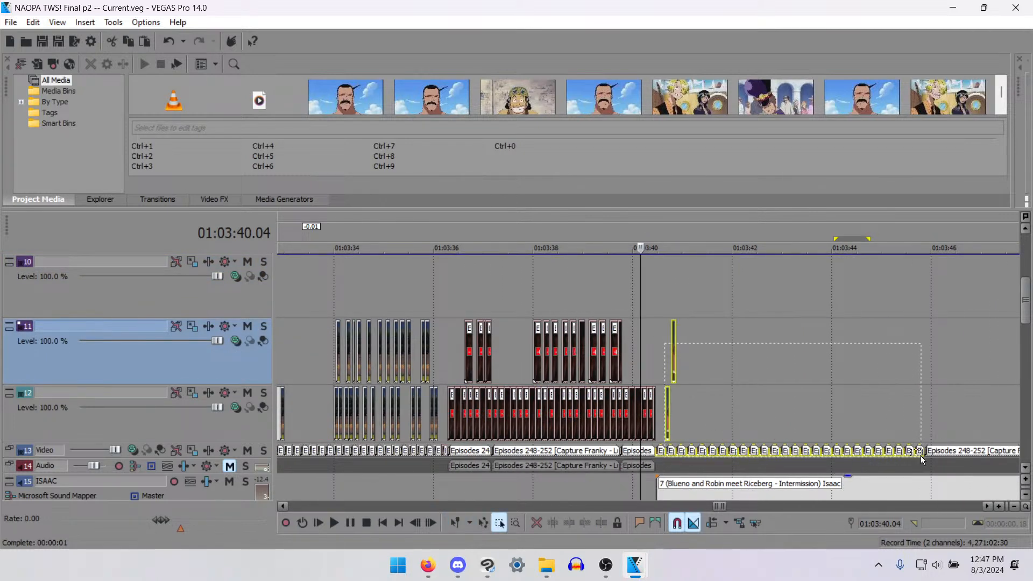
left_click_drag(802, 450, 804, 398)
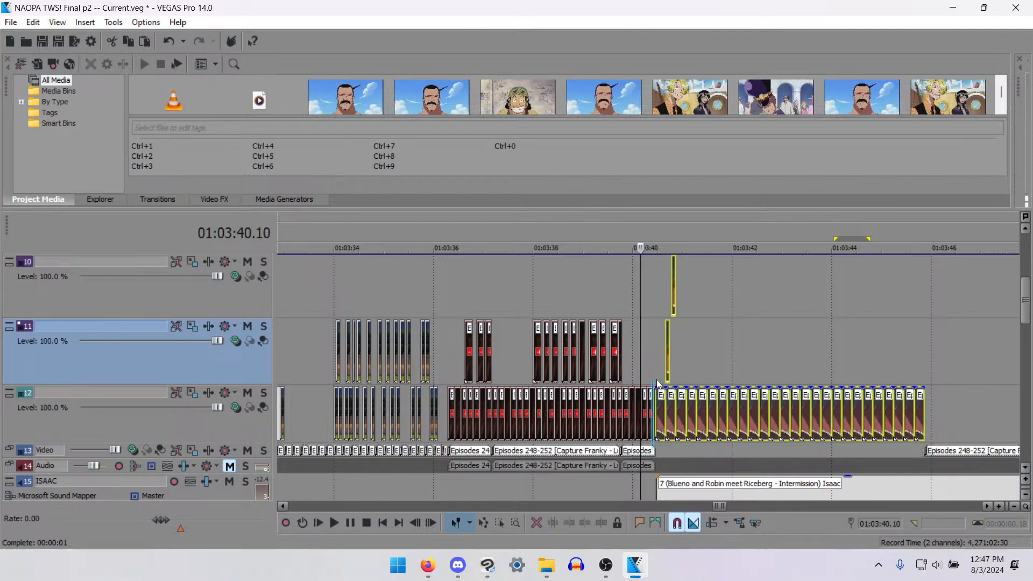
left_click(657, 383)
scroll(784, 402, "down", 1)
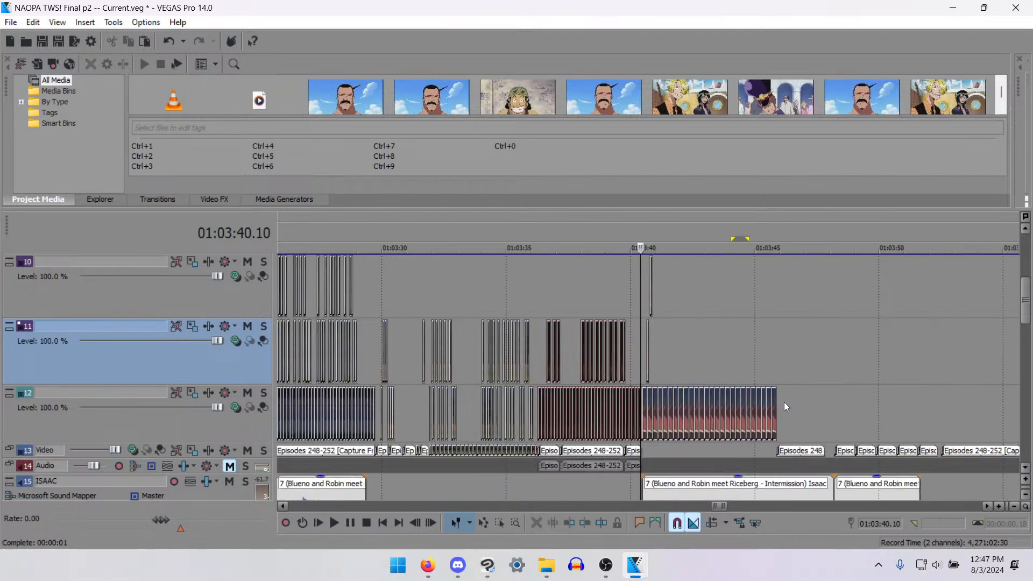
scroll(783, 401, "up", 2)
key("ctrl+z")
scroll(657, 376, "down", 2)
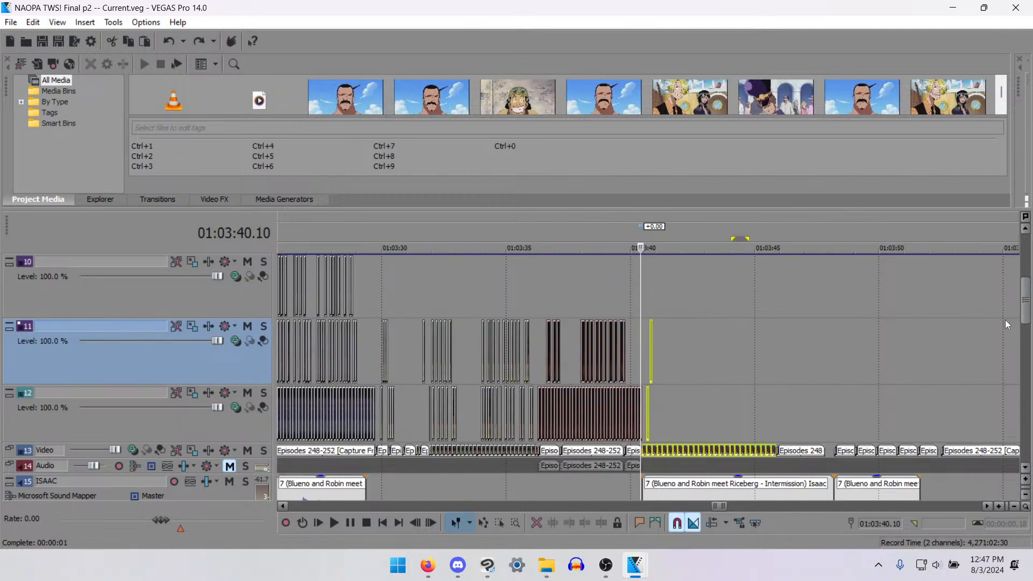
mouse_move(1023, 315)
left_mouse_down()
mouse_move(1024, 339)
mouse_move(1024, 301)
left_mouse_up()
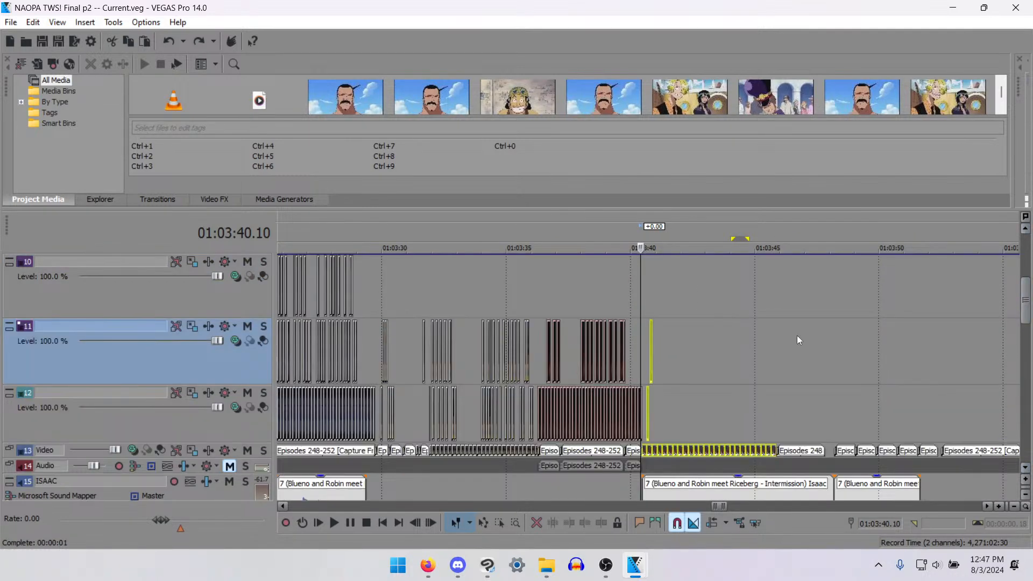
scroll(605, 373, "down", 1)
scroll(605, 376, "up", 3)
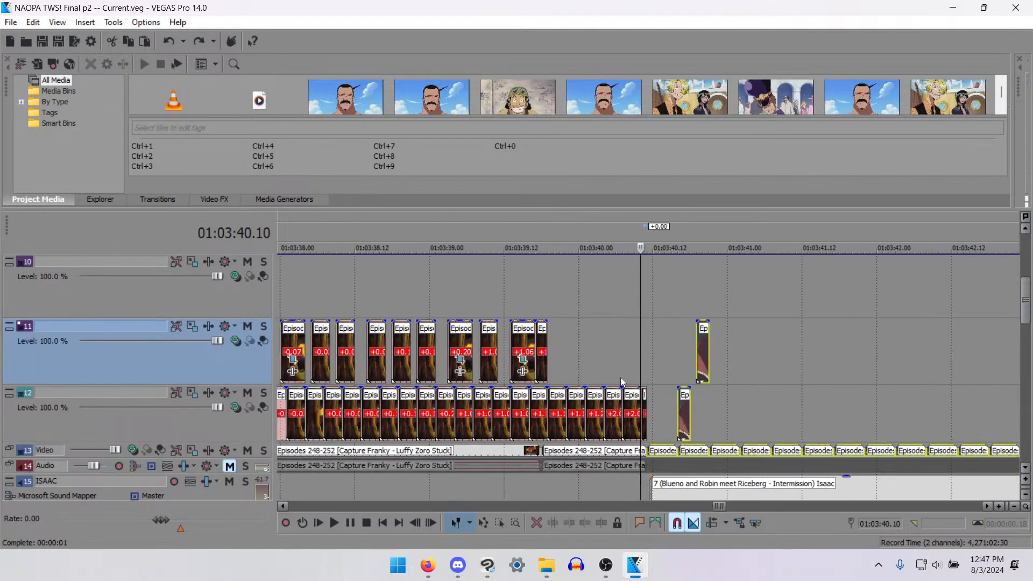
left_click(648, 367)
scroll(614, 392, "down", 4)
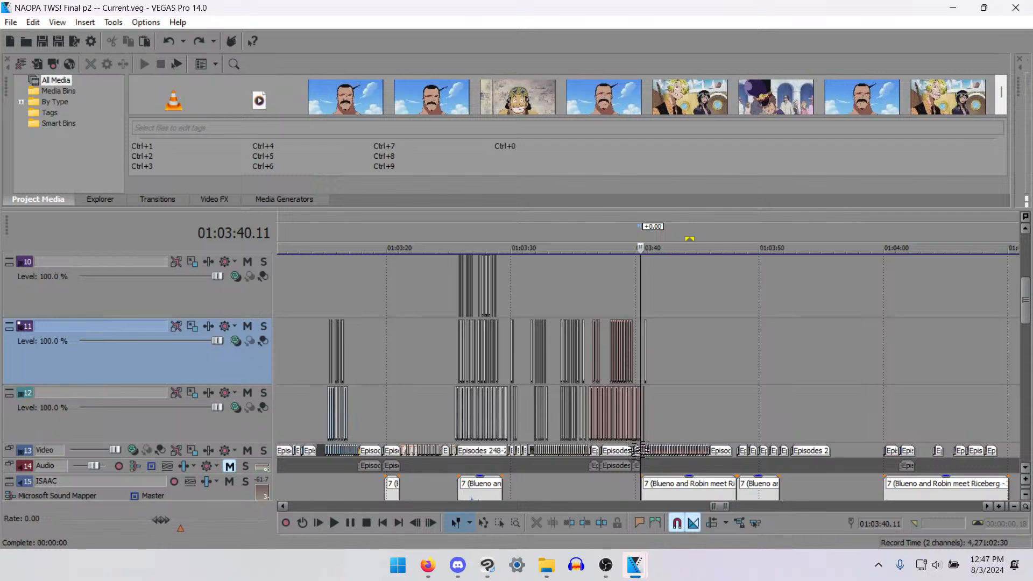
scroll(645, 446, "up", 3)
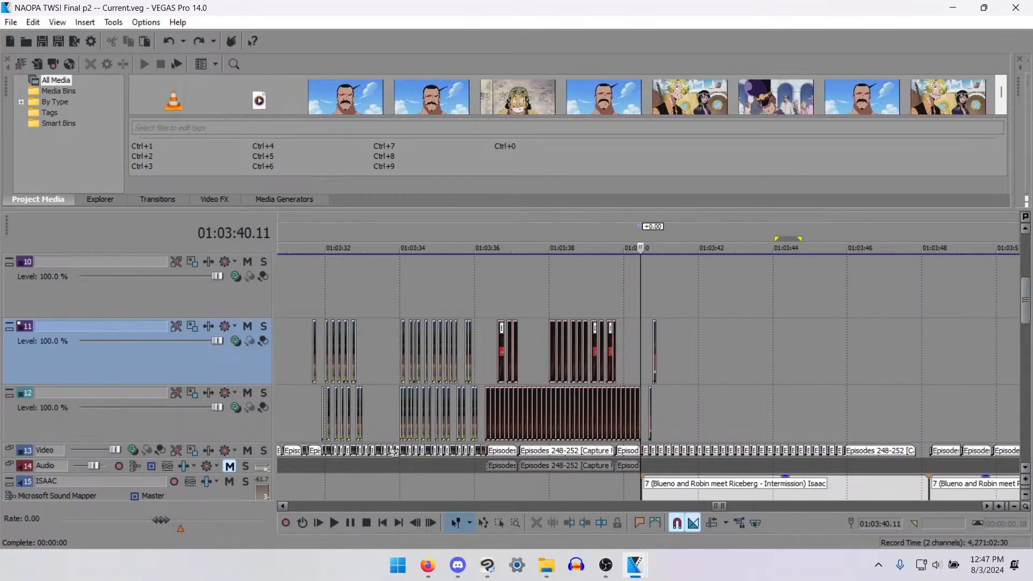
- Step back through the footage from about 01:03:33 to 01:03:28.14 and examine the mouth-movement frames
left_click(393, 453)
key("Left")
key("Left")
key("Left")
key("Left")
key("Left")
key("Left")
key("Left")
key("Left")
key("Left")
key("Left")
key("Left")
key("Left")
key("Left")
key("Left")
key("Left")
key("Left")
key("Left")
key("Left")
key("Left")
key("Left")
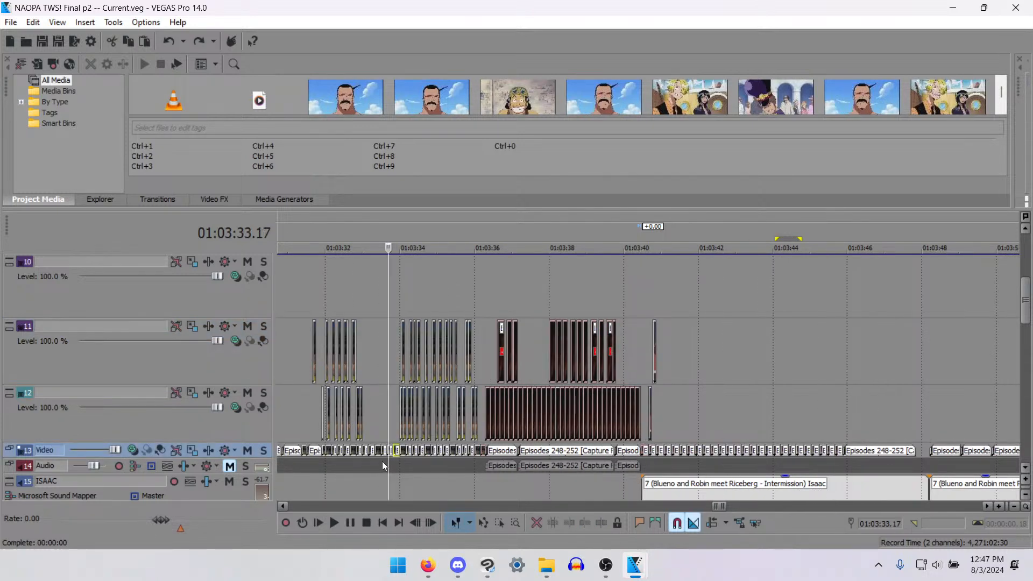
key("Left")
key("Left")
key("Left")
key("Left")
key("Left")
key("Left")
key("Left")
key("Left")
key("Left")
key("Left")
key("Left")
key("Left")
key("Left")
key("Left")
key("Left")
key("Left")
key("Left")
key("Left")
key("Left")
key("Left")
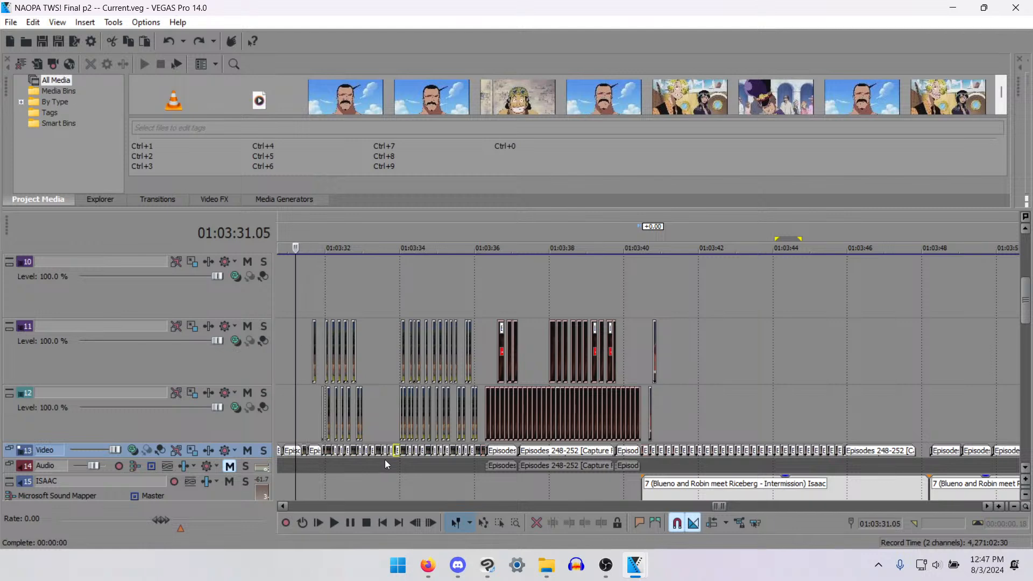
key("Left")
key("Left")
key("Left")
key("Left")
key("Left")
key("Left")
key("Left")
key("Left")
key("Left")
key("Left")
key("Left")
key("Left")
key("Left")
key("Left")
key("Left")
key("Left")
key("Left")
key("Left")
key("Left")
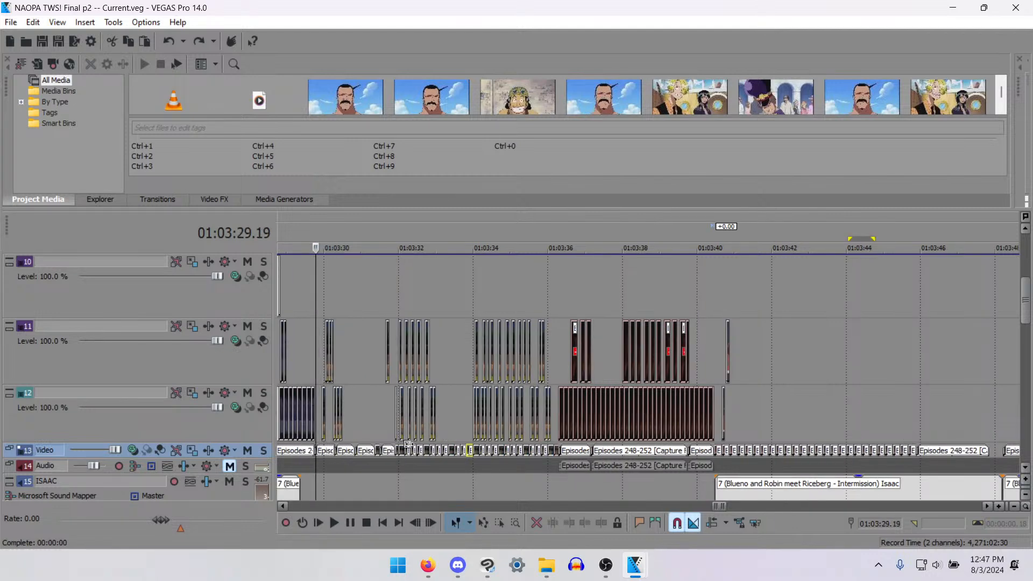
key("Left")
key("Left")
key("Left")
key("Left")
key("Left")
key("Left")
key("Left")
key("Left")
key("Left")
key("Left")
key("Left")
key("Left")
key("Left")
key("Left")
key("Left")
key("Left")
key("Left")
key("Left")
key("Left")
key("Left")
key("Down")
key("Down")
key("Down")
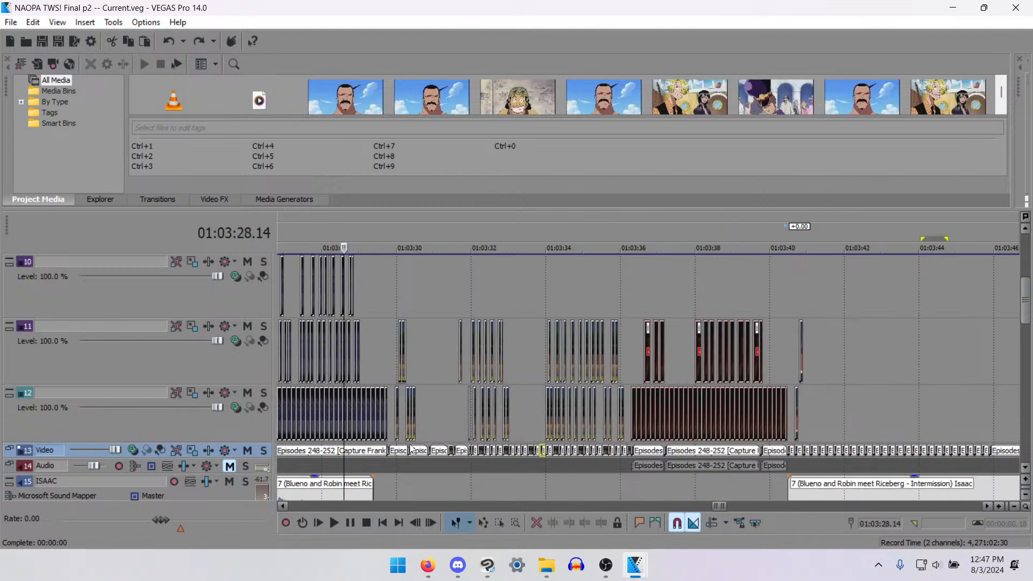
scroll(782, 408, "down", 1)
key("space")
key("space")
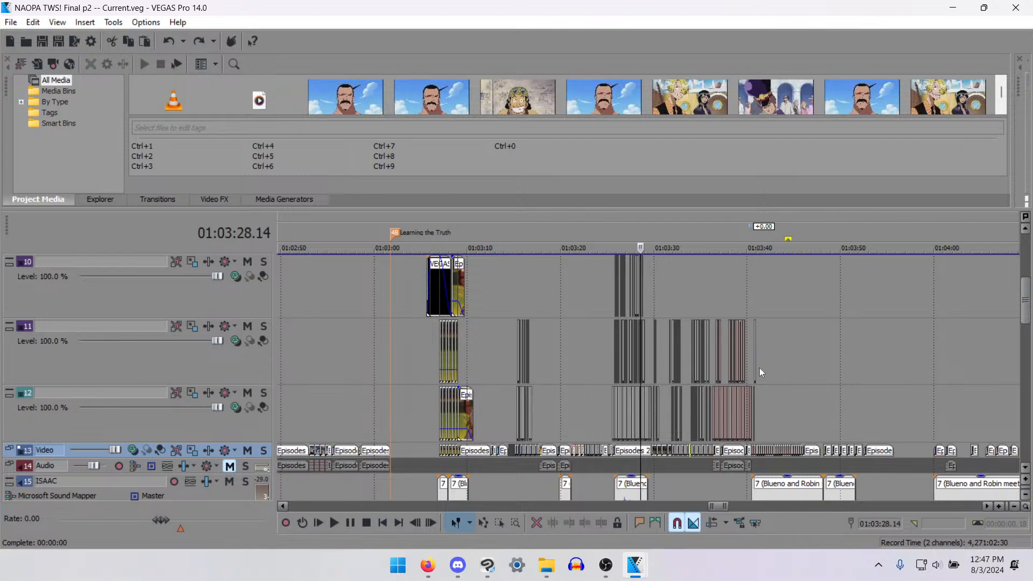
- Return to the end of the last track 11 clip at 01:03:40.21 and examine the clips around it
left_click(760, 367)
key("space")
scroll(788, 425, "up", 5)
key("space")
scroll(774, 424, "down", 2)
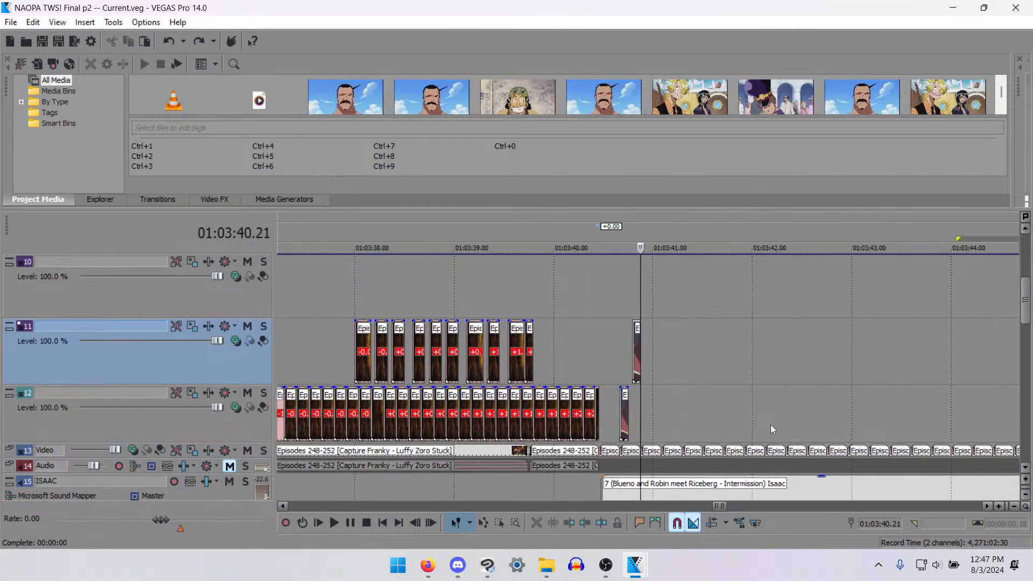
scroll(779, 402, "up", 1)
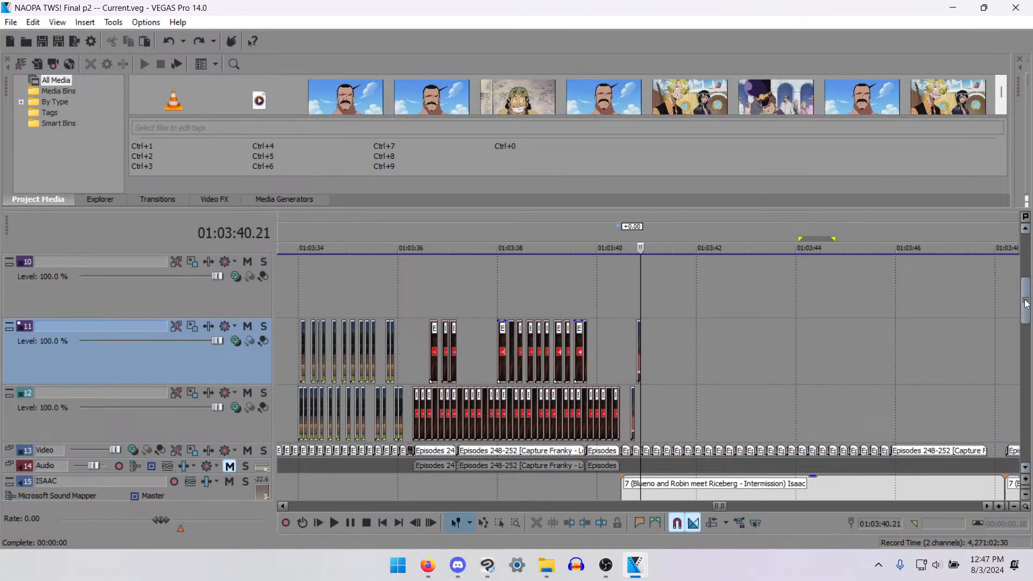
- Locate the short track 11 clip near 01:03:40.21 and increase the ISAAC track's height for a larger waveform
left_click_drag(1026, 304, 1025, 326)
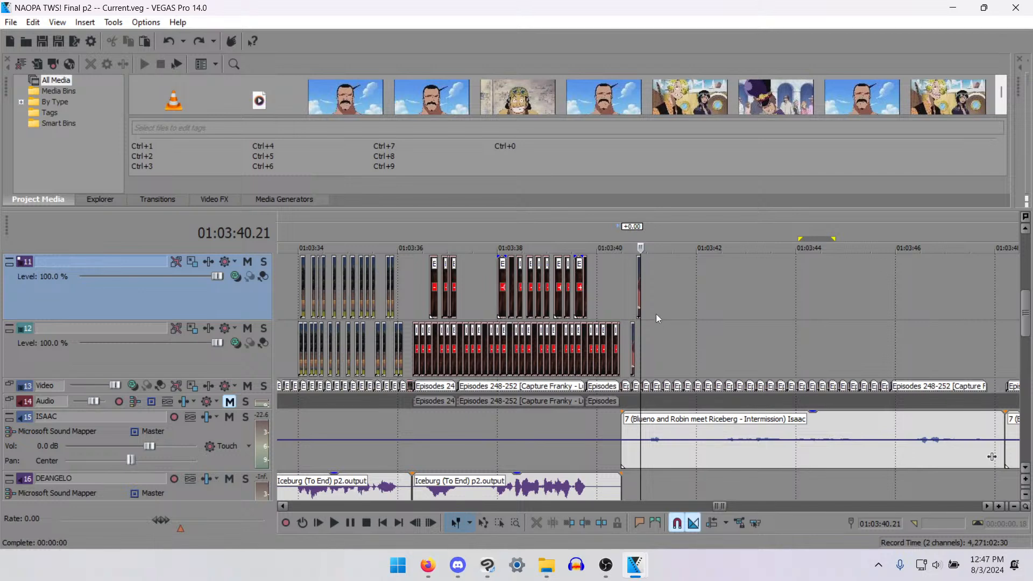
left_click(638, 278)
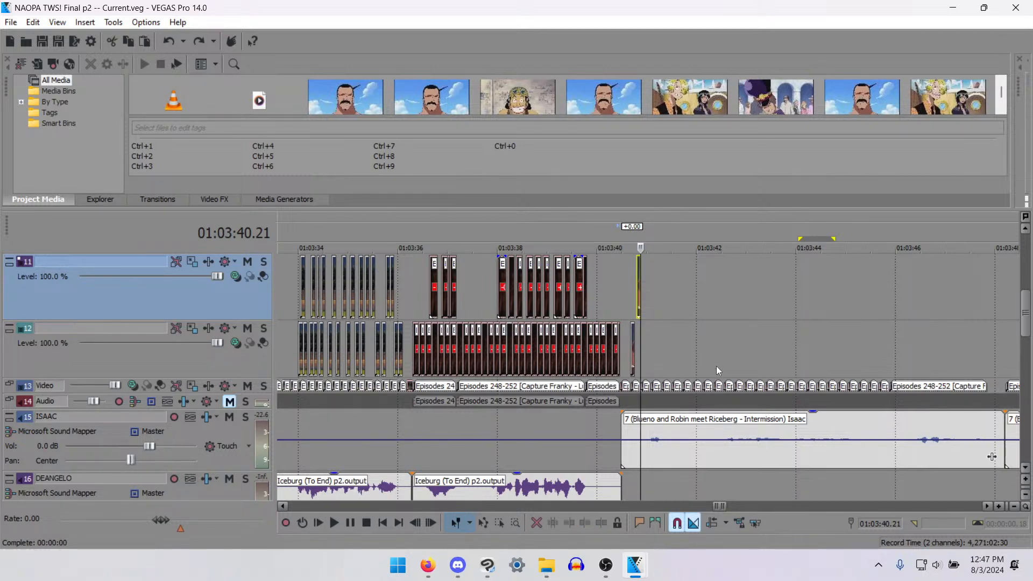
scroll(715, 366, "up", 5)
left_click(702, 271)
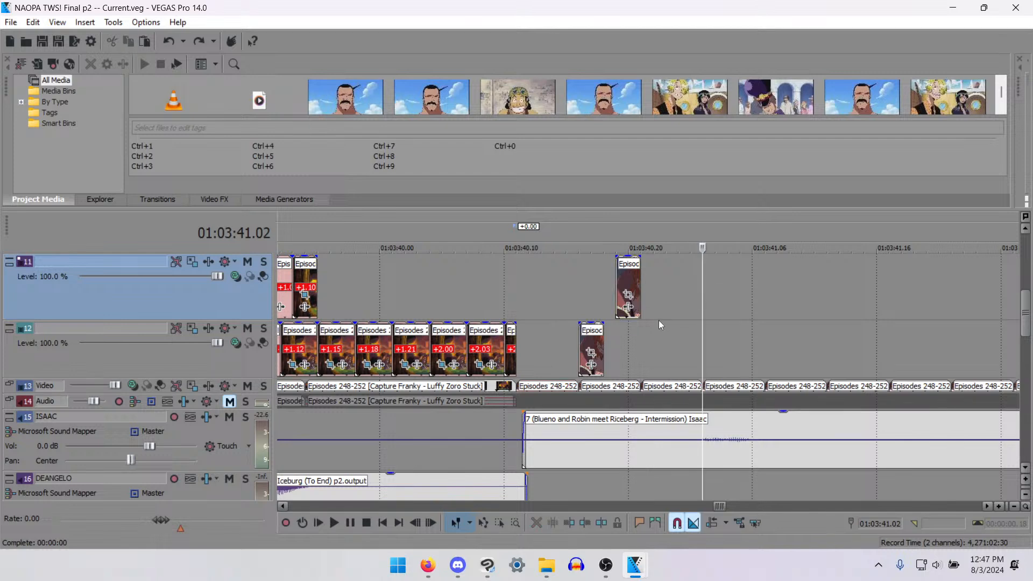
left_click_drag(184, 469, 185, 487)
- Move the short track 11 clip after 01:03:40.14 8 frames later, so it starts at 01:03:41.03
left_click(555, 463)
scroll(683, 468, "down", 6)
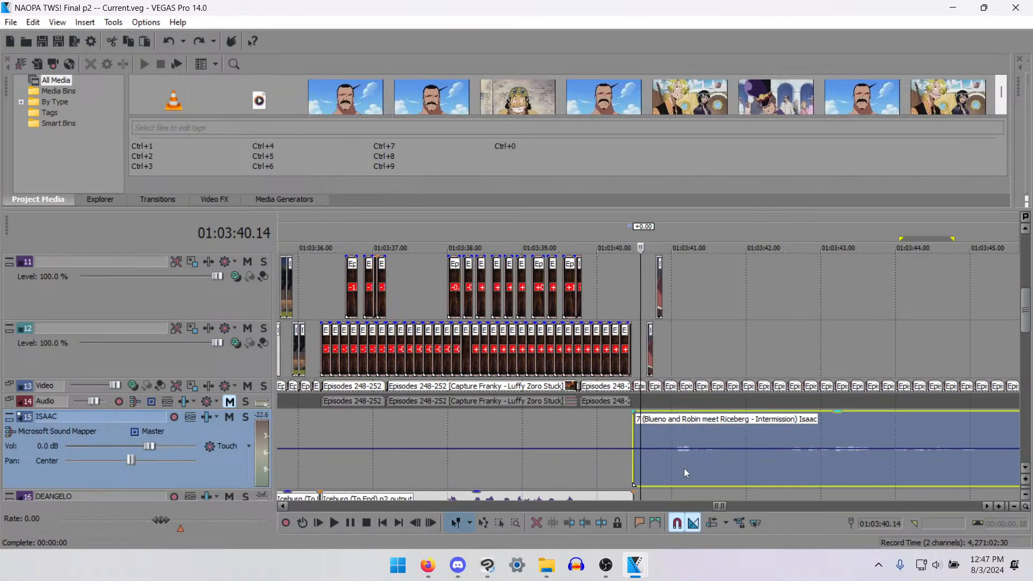
scroll(710, 378, "up", 6)
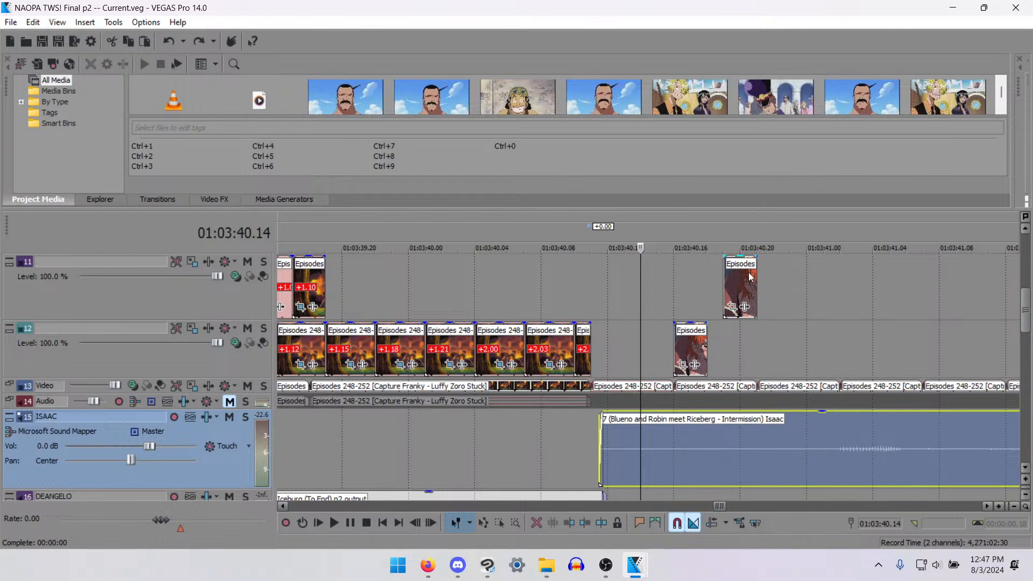
left_click_drag(751, 277, 884, 276)
- Normalize the long ISAAC audio clip that ends at 01:03:48.05
scroll(805, 422, "down", 8)
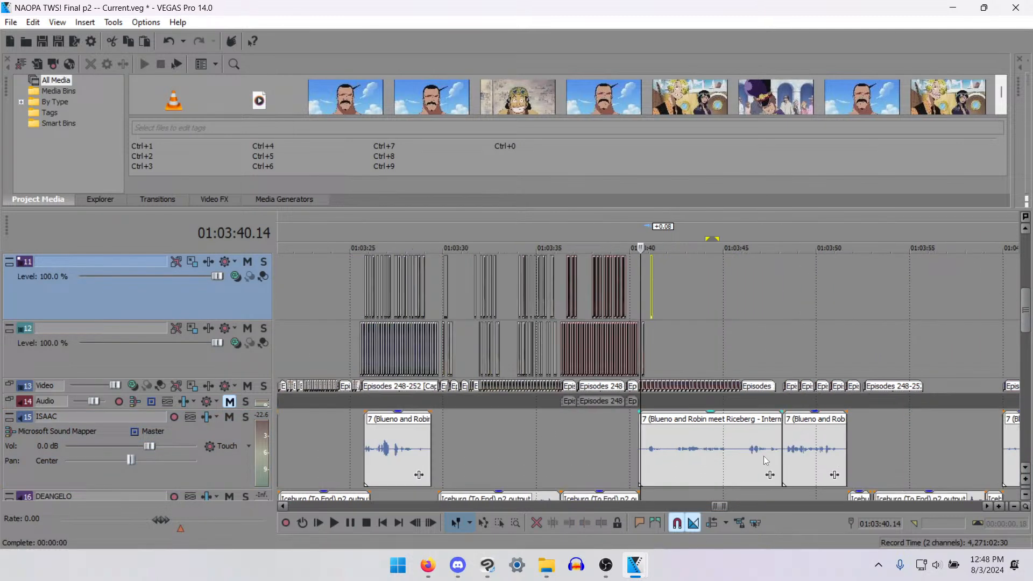
right_click(763, 456)
left_click(978, 475)
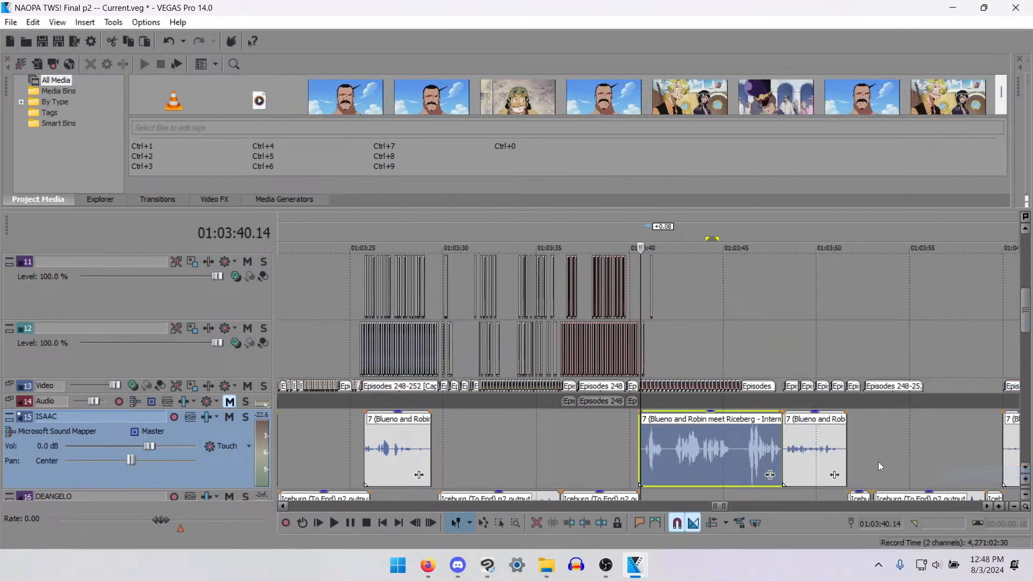
left_click(825, 432)
right_click(826, 432)
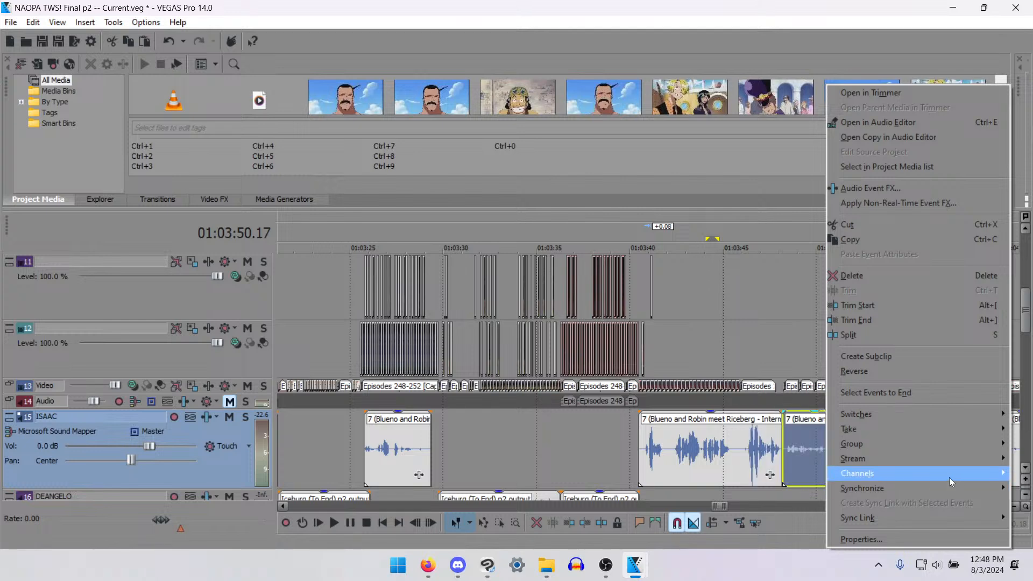
left_click(766, 454)
left_click(779, 450)
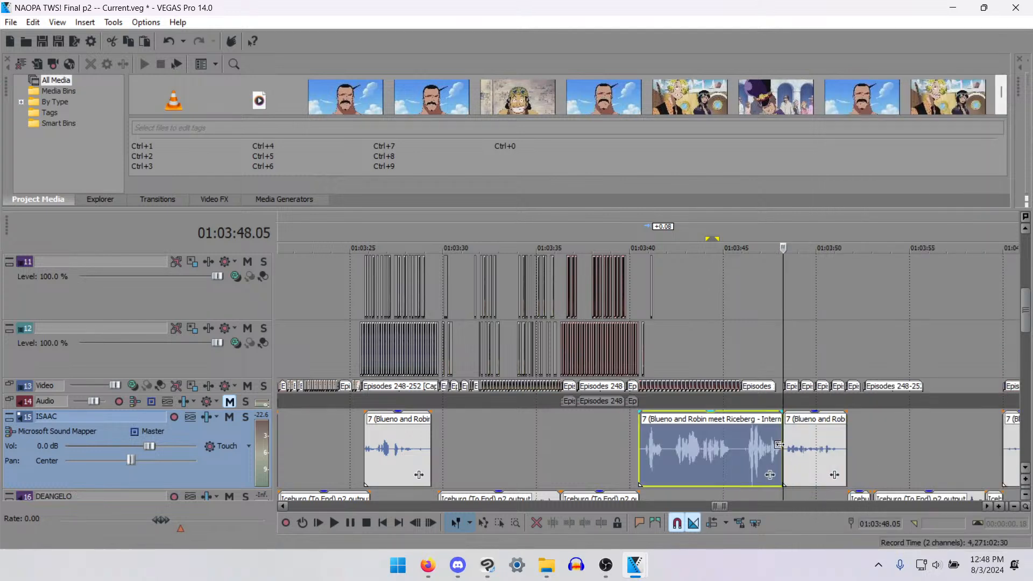
- Copy the short track 11 clip at 01:03:41.03 and paste it on the same track at 01:03:40.22
scroll(592, 461, "down", 3)
left_click(553, 308)
scroll(557, 307, "up", 6)
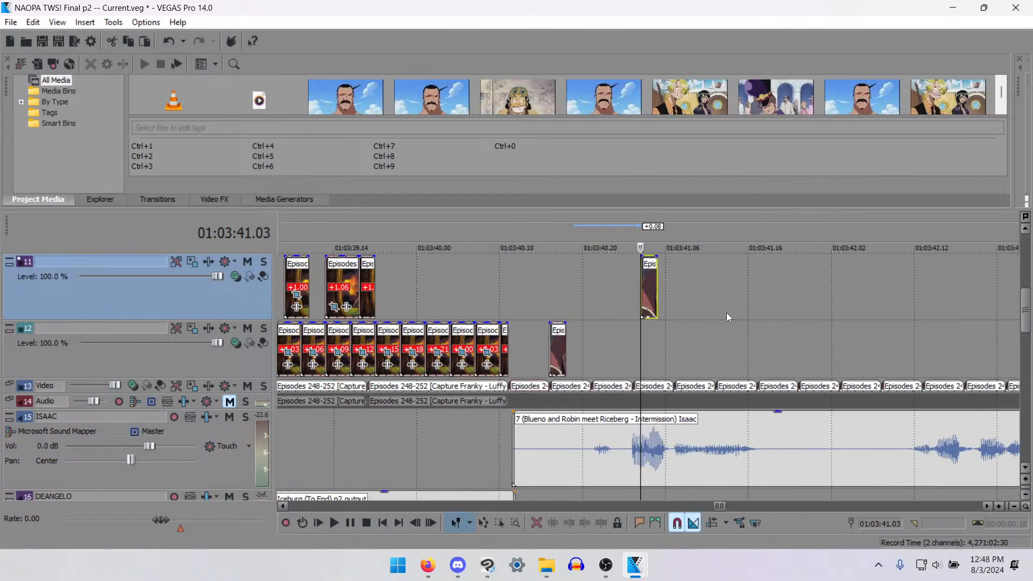
left_click(547, 288)
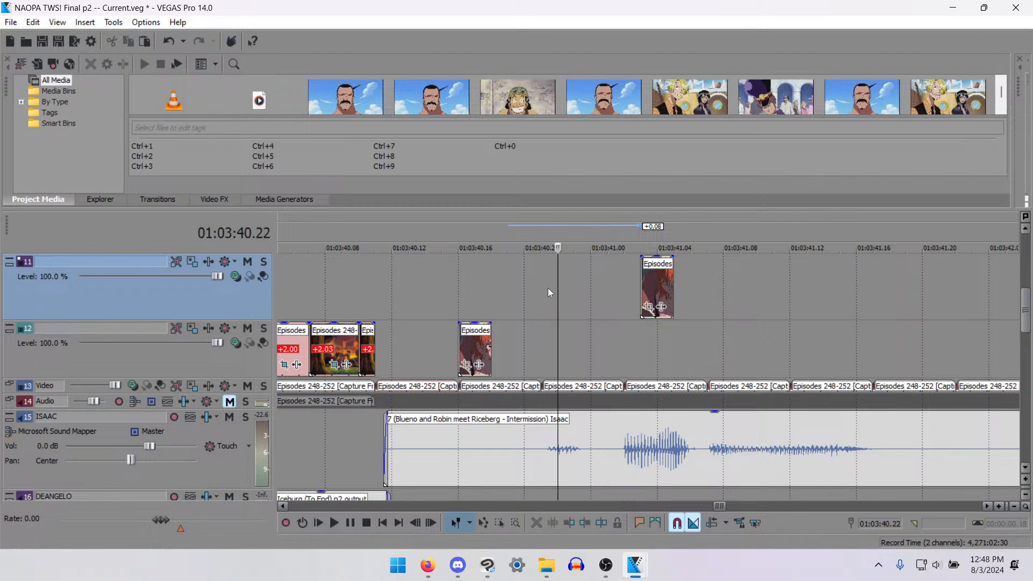
key("ctrl+v")
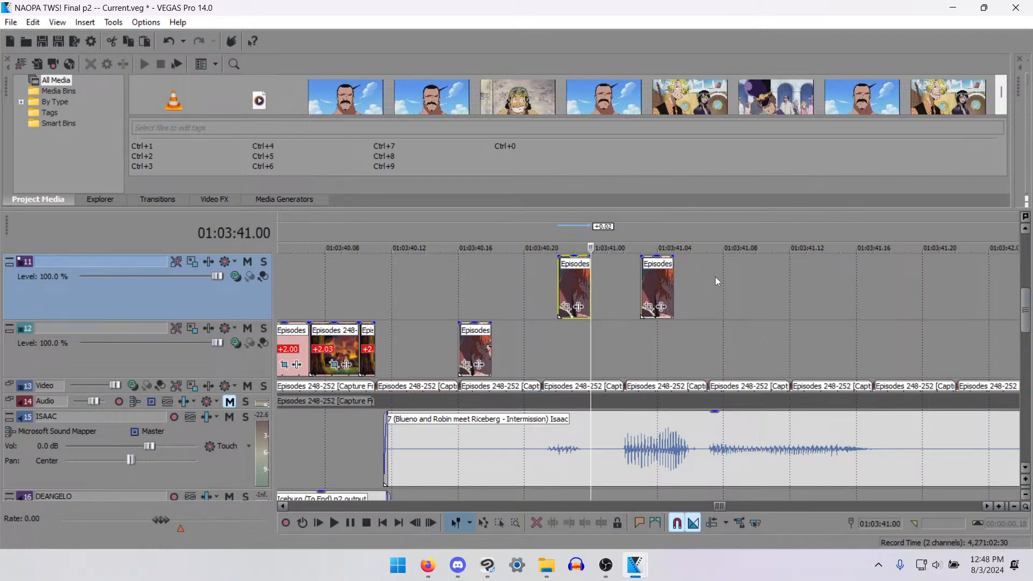
- Paste the mouth-movement clip on track 11 at 01:03:41.08, 01:03:41.12 and 01:03:41.14, and shorten the last copy to one frame
left_click(723, 276)
key("ctrl+v")
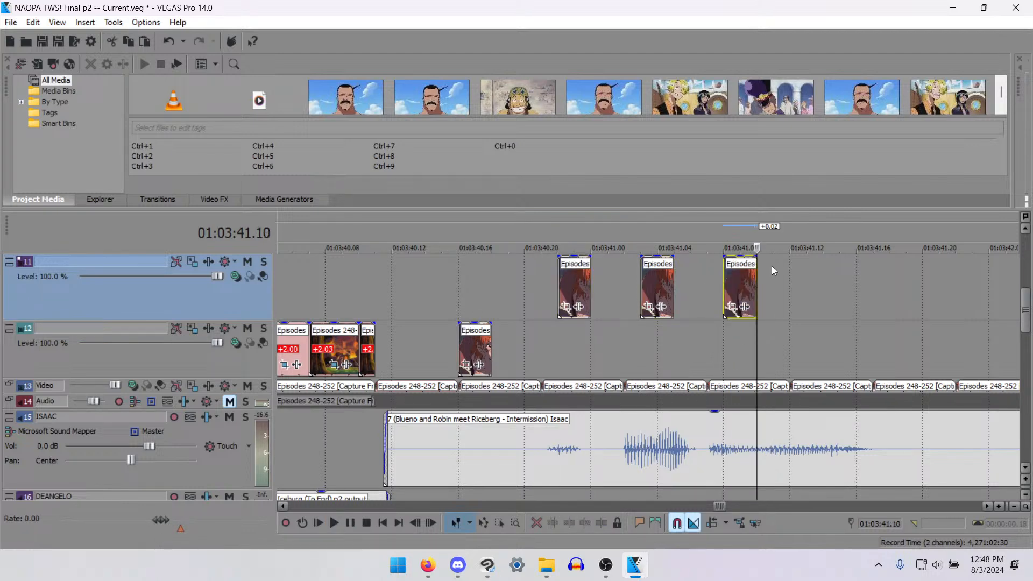
left_click(790, 275)
key("ctrl+v")
scroll(839, 279, "down", 6)
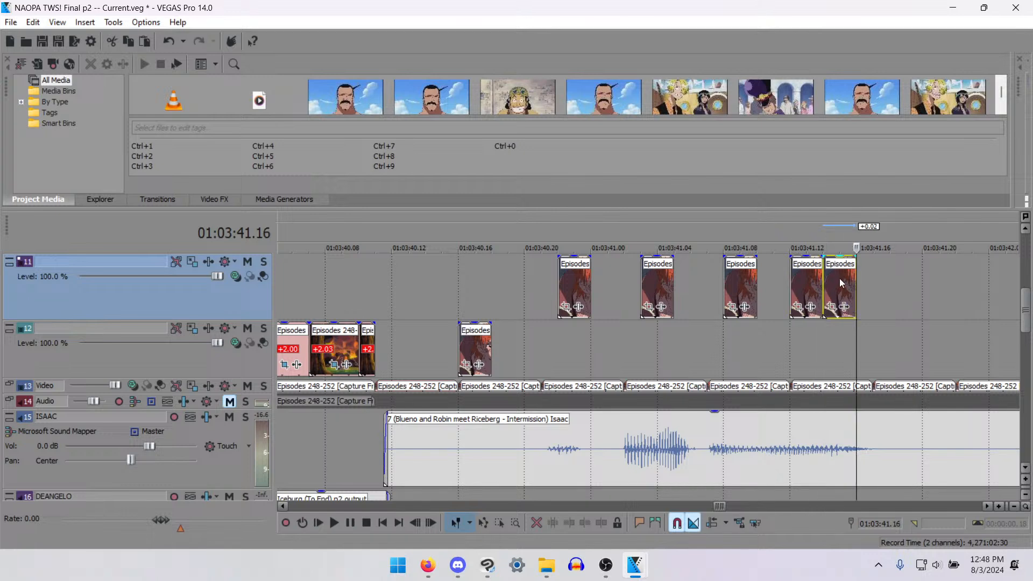
- Paste copies of the mouth-movement clip on track 11 at 01:03:42.12, 01:03:42.15, 01:03:42.20 and 01:03:43.00
left_click(727, 293)
scroll(710, 289, "up", 6)
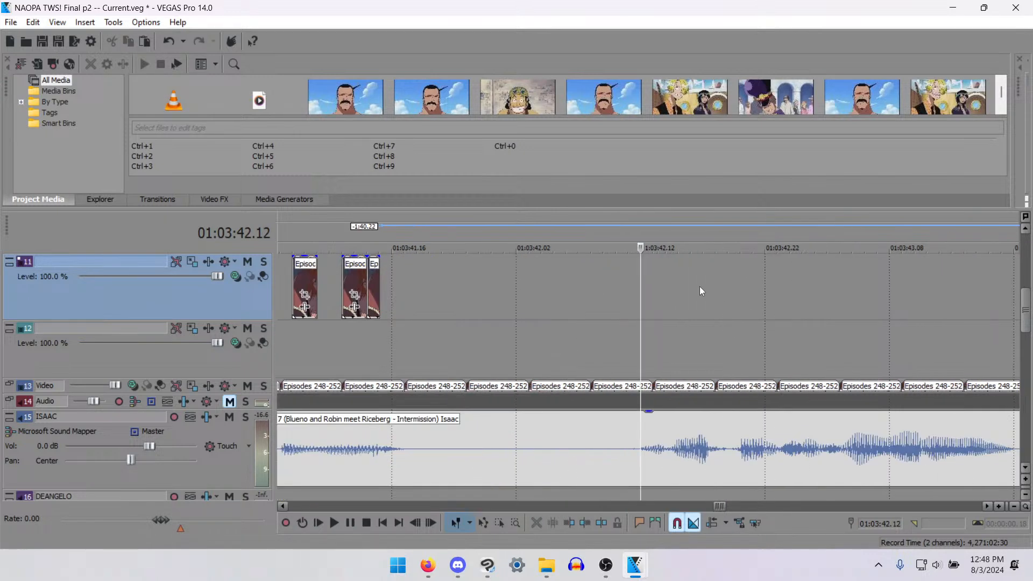
key("ctrl+v")
left_click(678, 274)
key("ctrl+v")
left_click(739, 278)
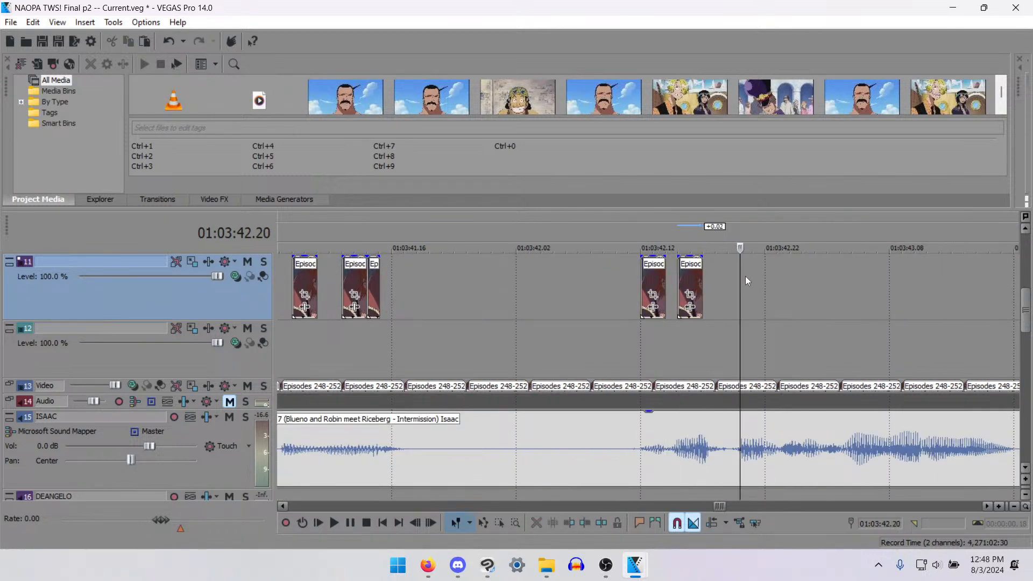
key("ctrl+v")
left_click(789, 283)
key("ctrl+v")
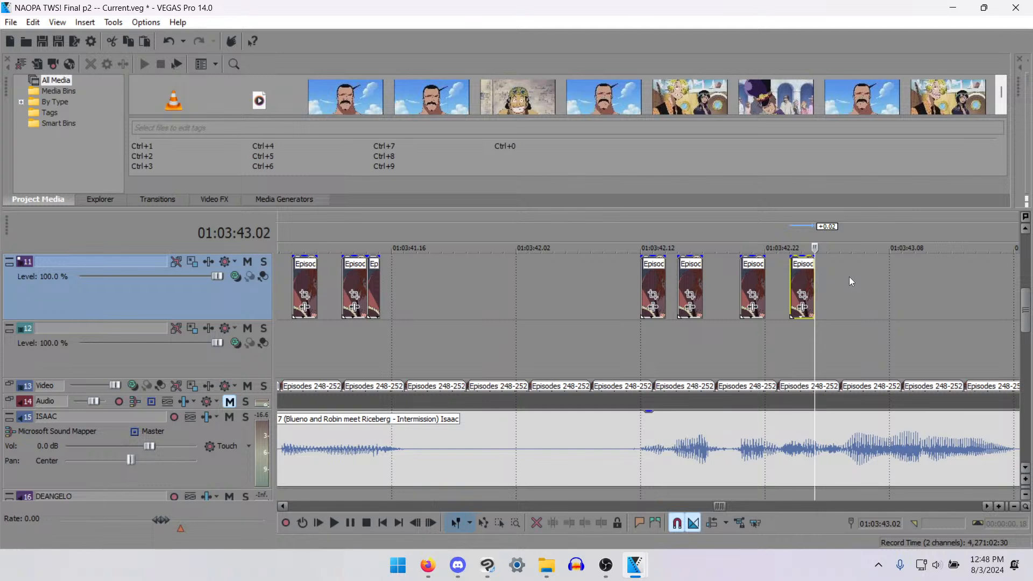
- Paste more copies on track 11 at 01:03:43.05, 01:03:43.08, 01:03:43.12 and 01:03:43.14, and cut the last one to a single frame
left_click(851, 277)
key("ctrl+v")
left_click(889, 279)
key("ctrl+v")
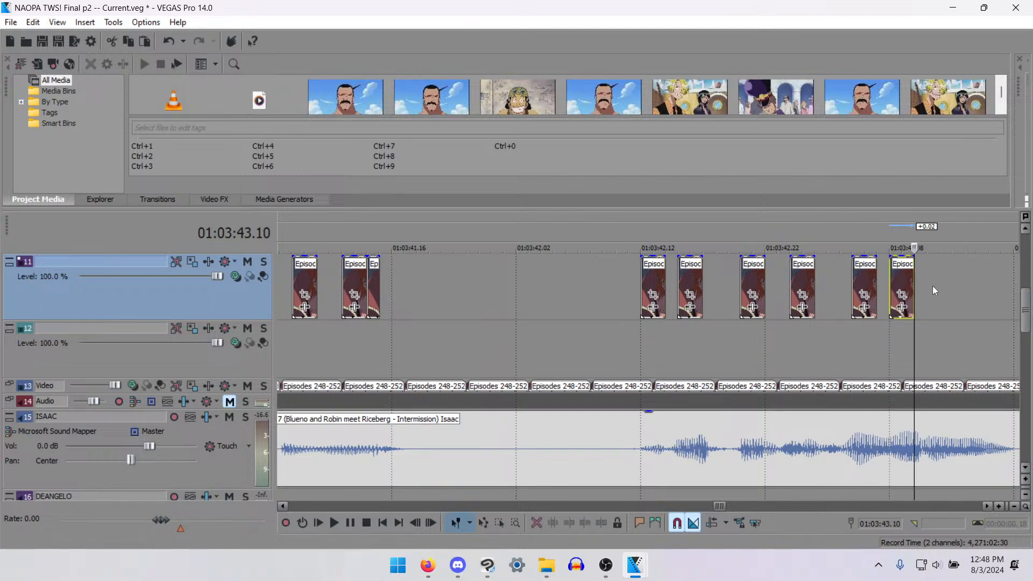
left_click(938, 286)
key("ctrl+v")
scroll(741, 338, "down", 5)
scroll(659, 301, "up", 4)
key("ctrl+v")
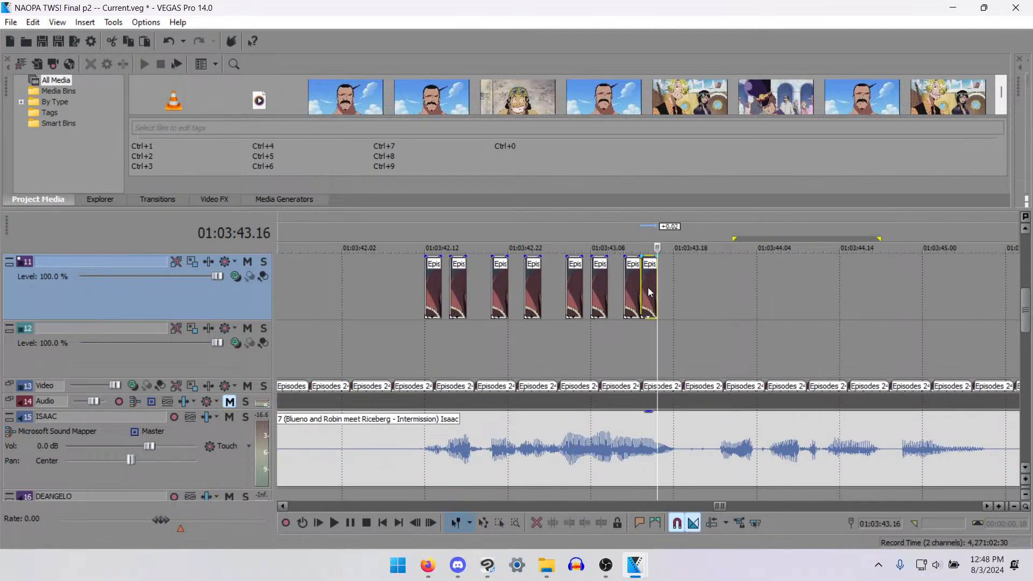
left_click(648, 289)
key("s")
key("Delete")
- Paste the clip on track 11 at 01:03:44.00 and move it 1 frame later, to 01:03:44.01
left_click(732, 267)
scroll(735, 269, "up", 5)
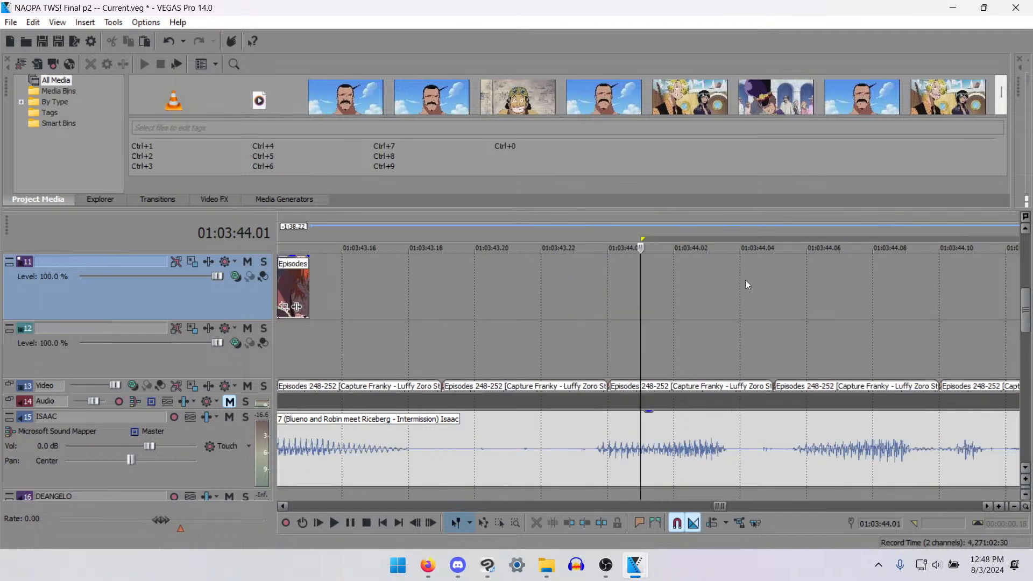
left_click(615, 267)
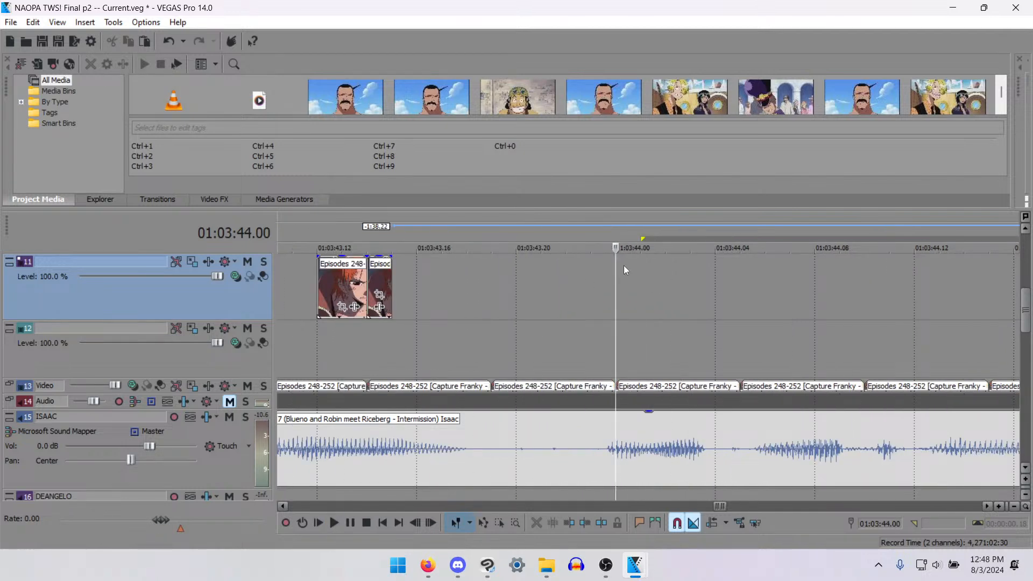
key("ctrl+v")
left_click_drag(652, 276, 701, 285)
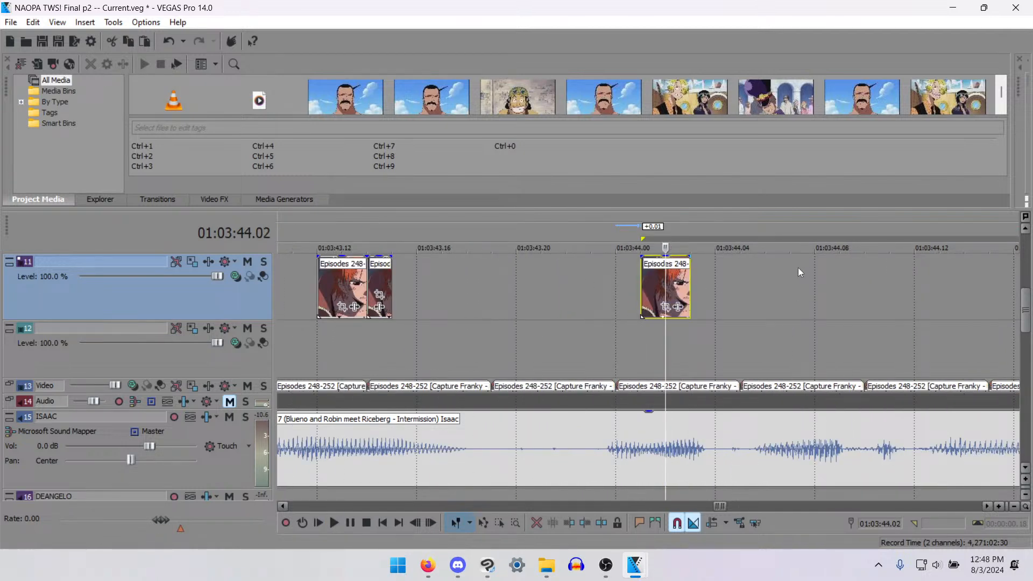
- Paste copies on track 11 at 01:03:44.06 and 01:03:44.11, and move the second one 1 frame earlier
left_click(770, 275)
key("ctrl+v")
left_click(889, 276)
key("ctrl+v")
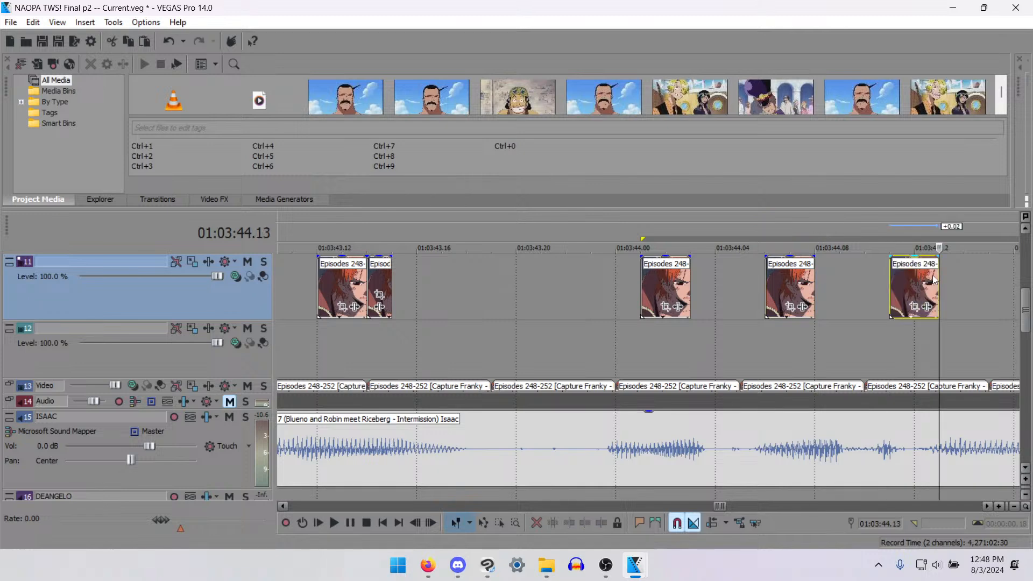
scroll(933, 279, "up", 1)
left_click_drag(581, 289, 549, 289)
- Paste a copy on track 11 at 01:03:44.14 and move it 1 frame earlier, to 01:03:44.13
left_click(647, 287)
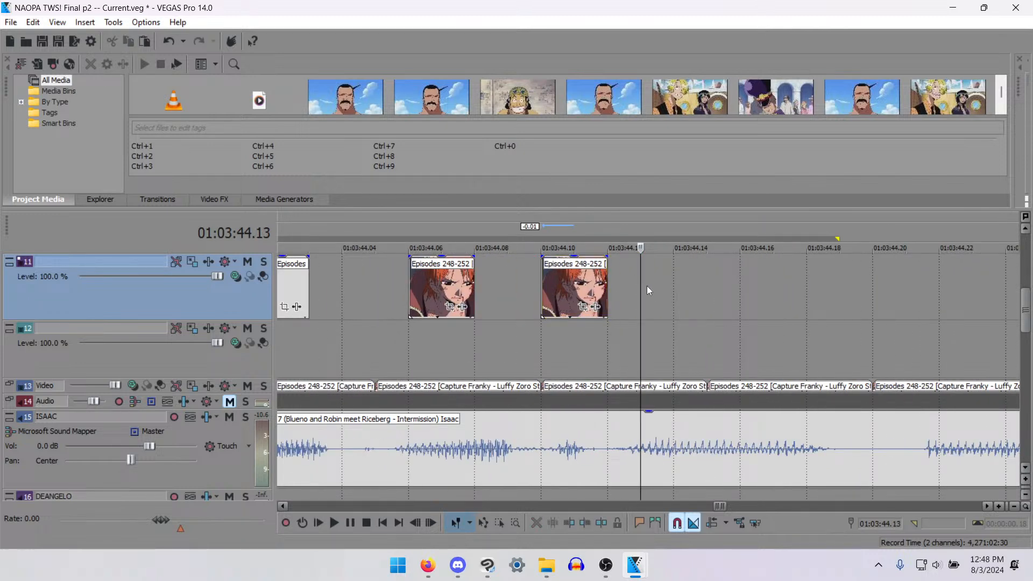
left_click(666, 287)
key("ctrl+v")
scroll(673, 307, "down", 3)
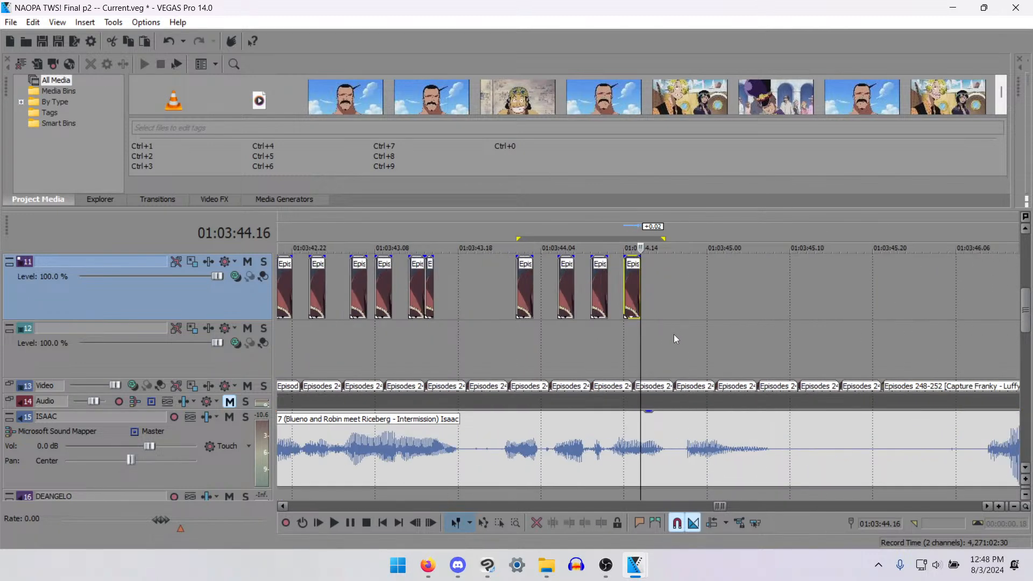
scroll(674, 334, "up", 3)
key("space")
left_click(589, 334)
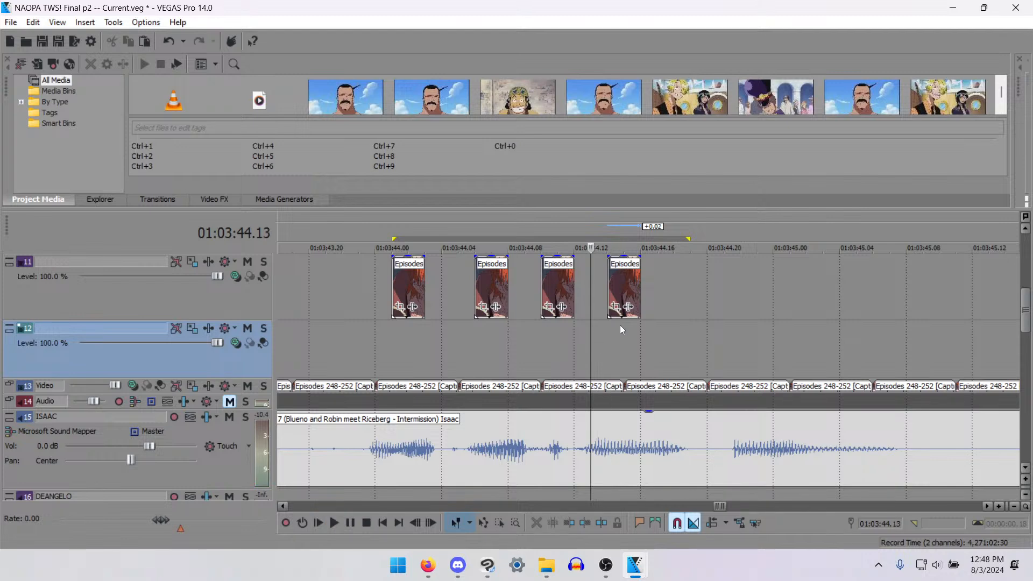
left_click_drag(622, 288, 605, 288)
- Paste one copy on track 11 at 01:03:44.16 and three back-to-back copies starting at 01:03:44.22
left_click(644, 288)
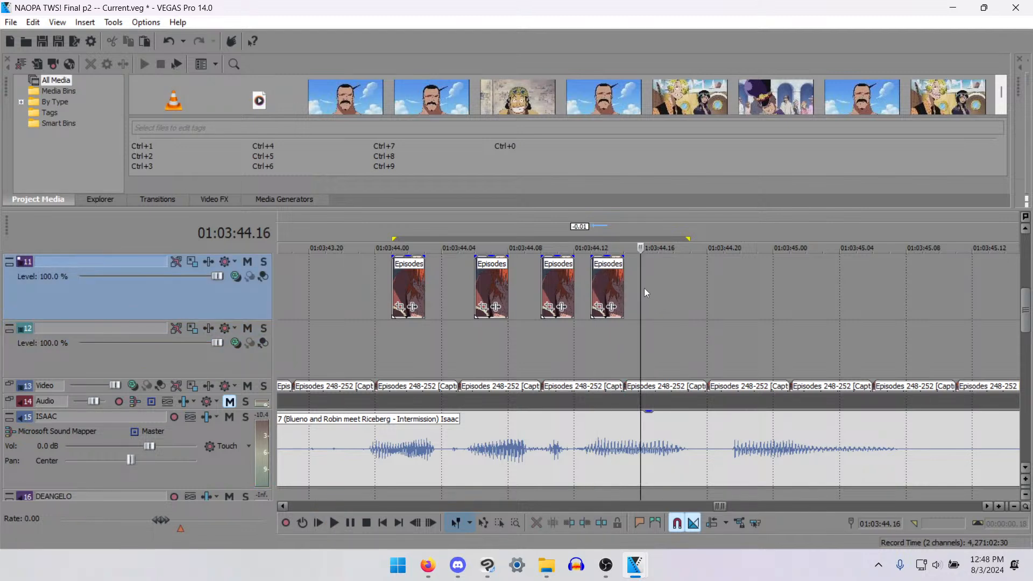
key("ctrl+v")
left_click(742, 278)
scroll(741, 277, "up", 2)
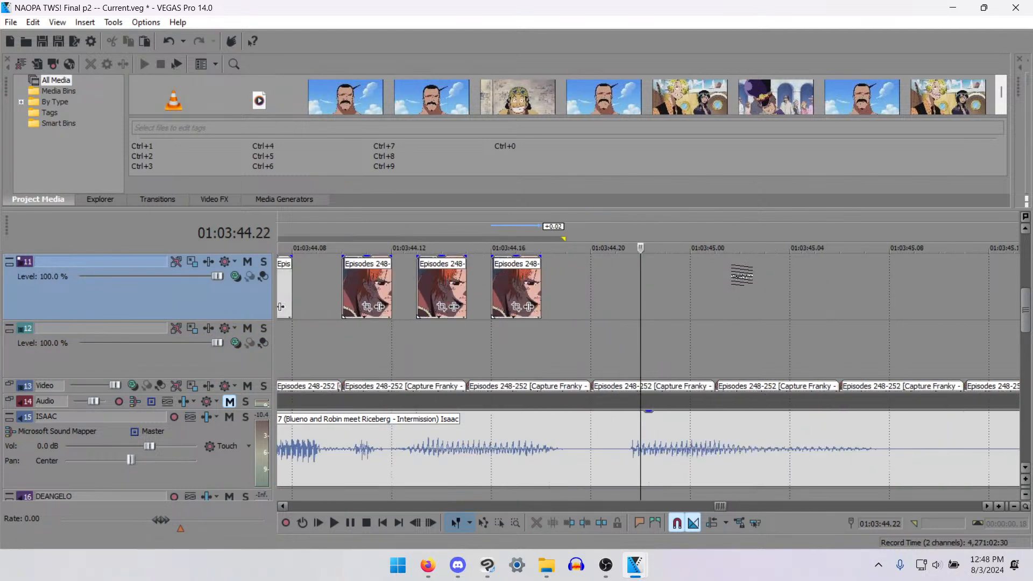
key("ctrl+v")
key("ctrl+v")
key("ctrl+v")
- Split the long Video track clip at 01:03:46.00 and step forward two frames to 01:03:46.02
scroll(710, 279, "down", 5)
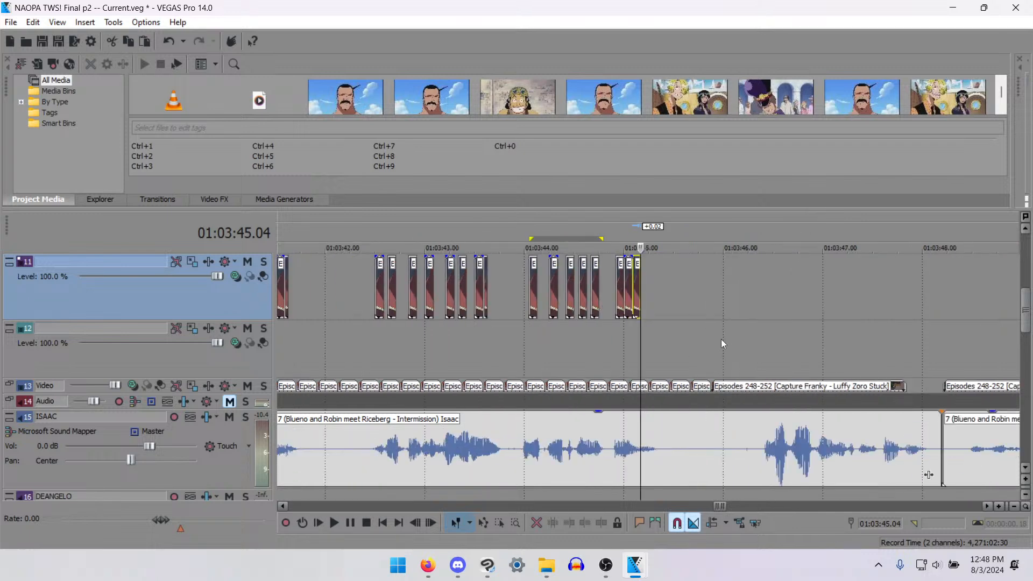
left_click(769, 285)
scroll(699, 327, "up", 3)
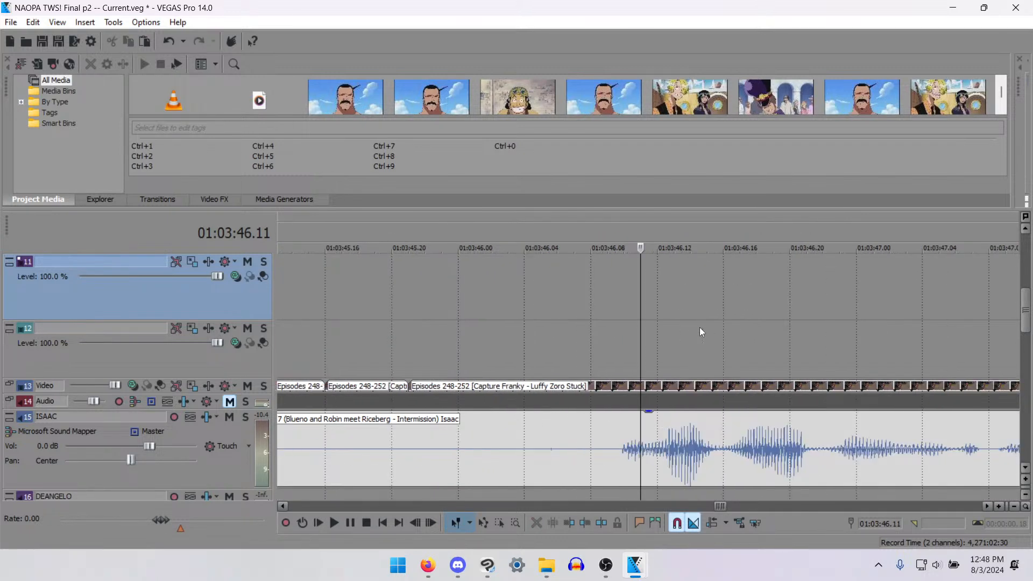
scroll(652, 329, "down", 3)
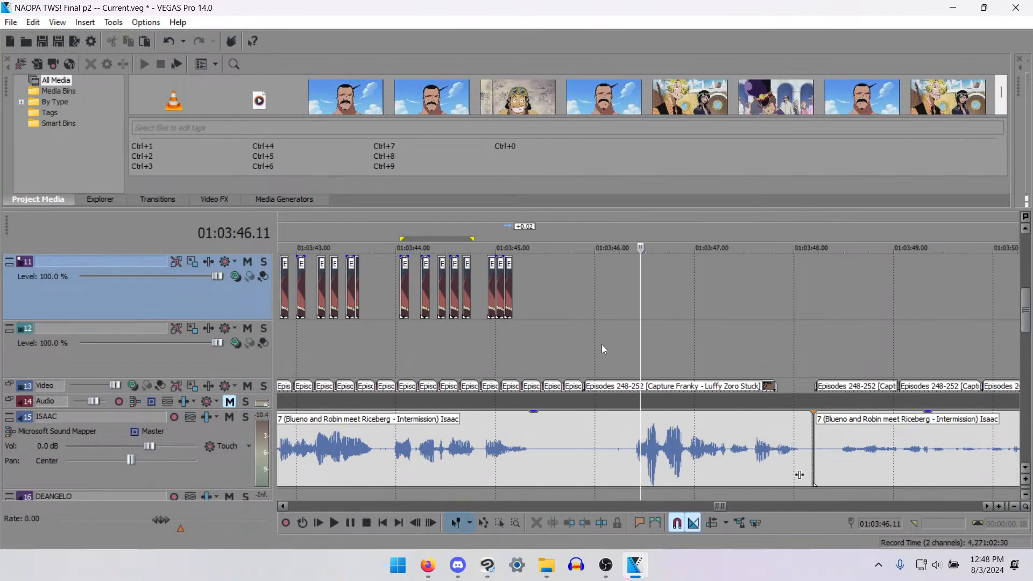
left_click(585, 391)
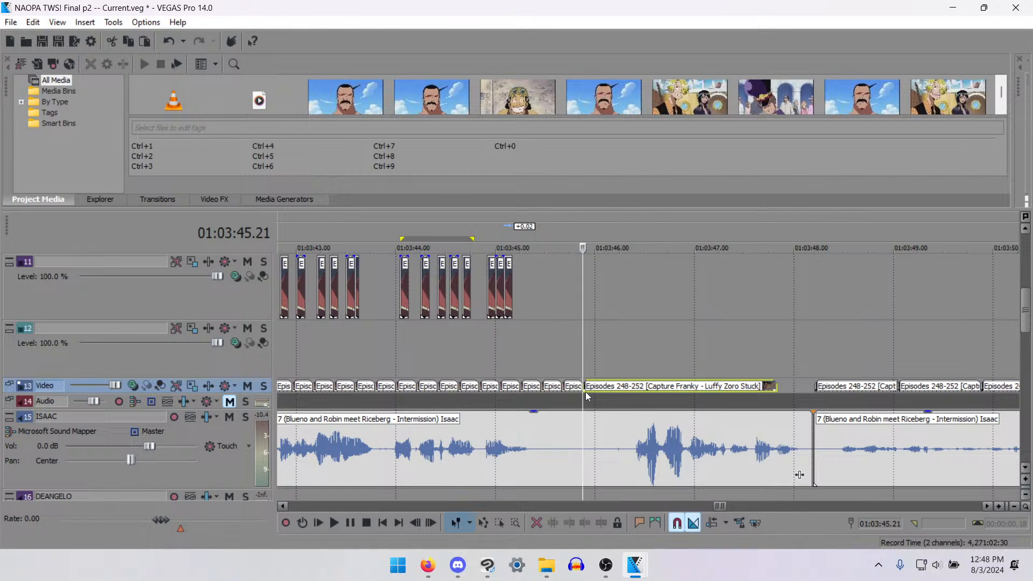
key("Right")
key("Right")
key("Right")
key("Right")
key("Left")
key("Left")
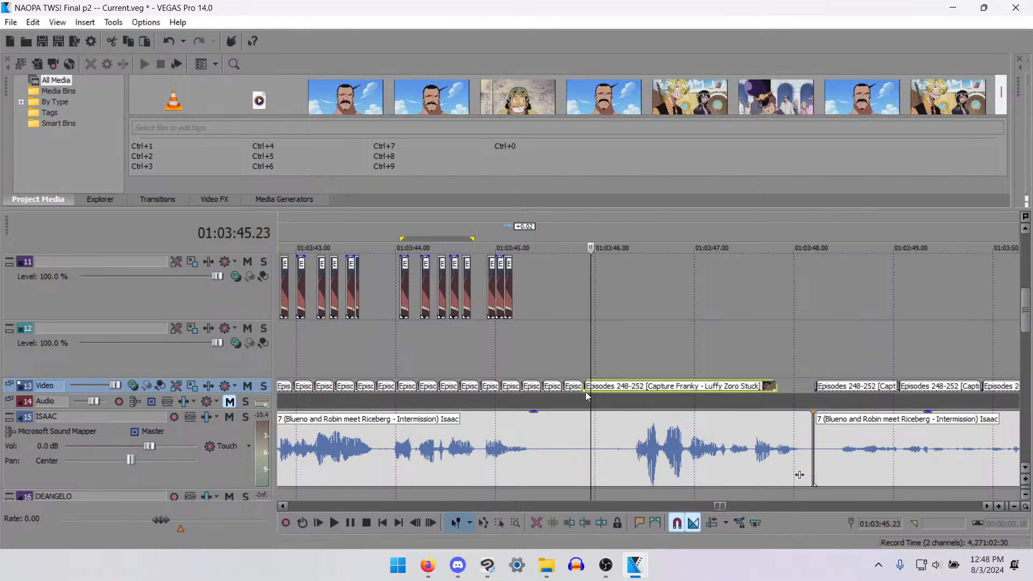
key("Right")
key("alt+bracketleft")
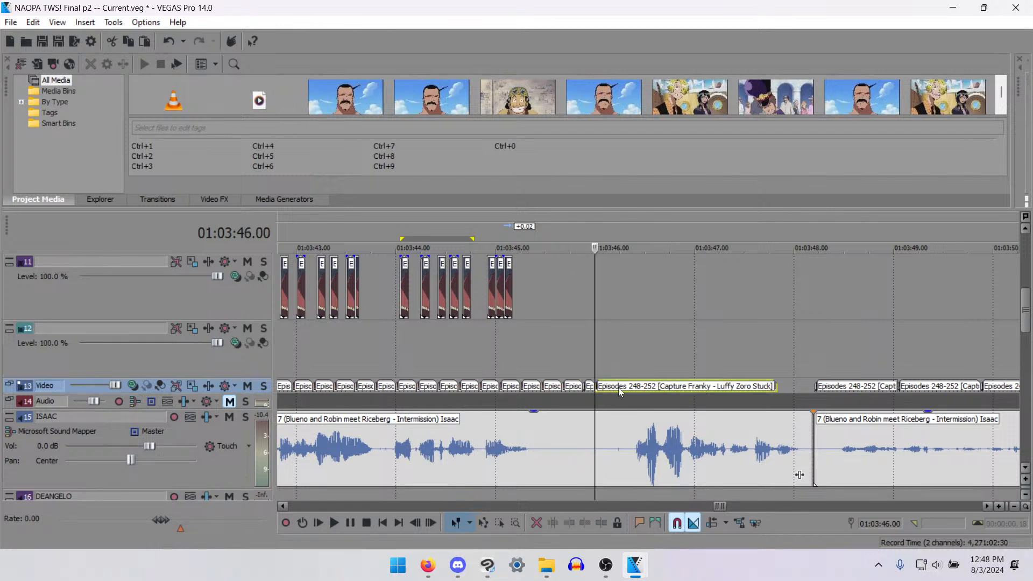
key("Right")
key("Right")
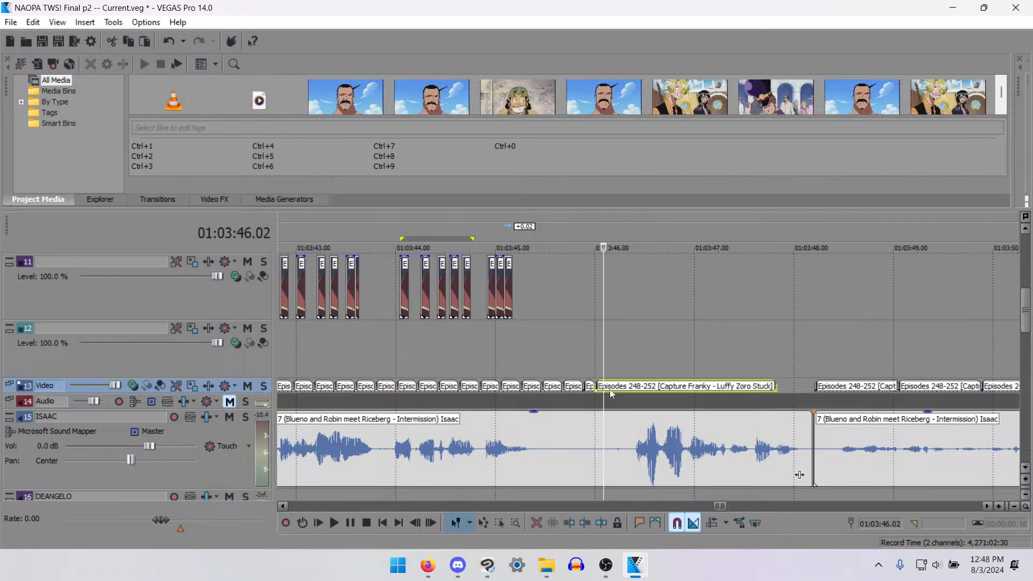
- Split the long Video track clip at 01:03:46.02 and move the two-frame piece before the cut up to track 12
key("s")
scroll(609, 389, "up", 2)
left_click_drag(618, 390, 621, 344)
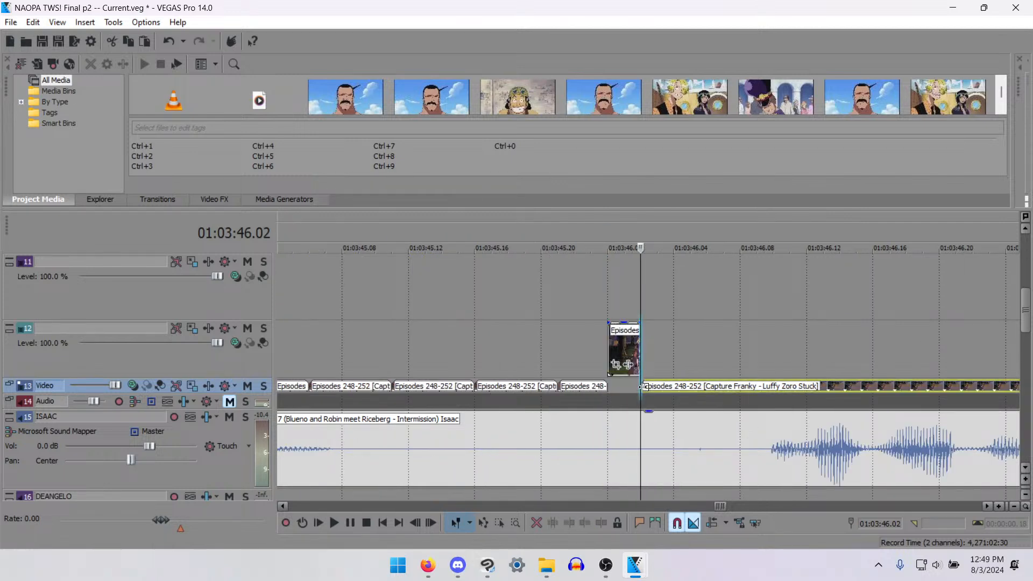
- Try splitting the remaining long Video track clip at 01:03:46.05, three frames after its start, and undo that split
key("Right")
key("Right")
key("Right")
key("Right")
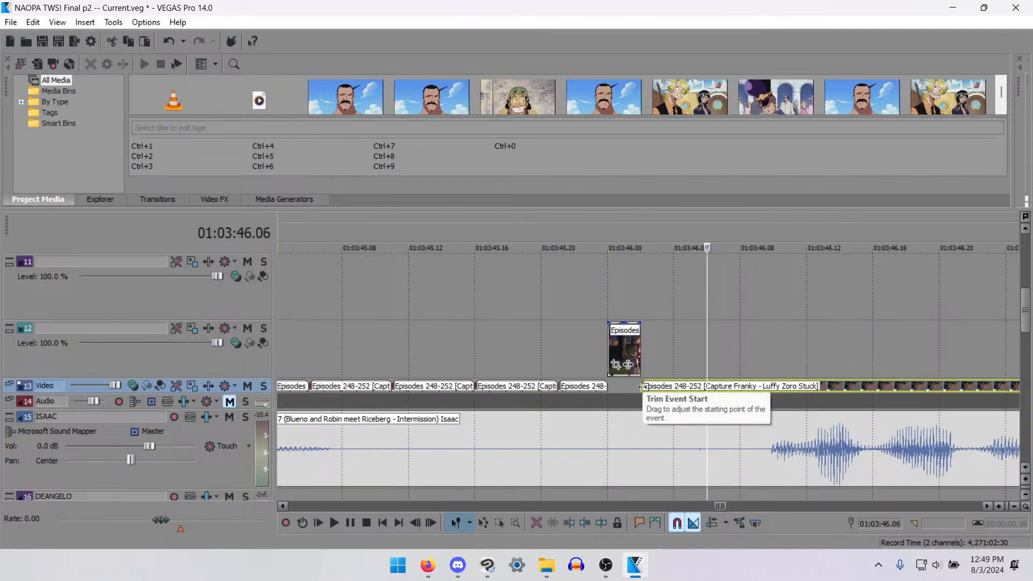
key("Left")
key("s")
key("Right")
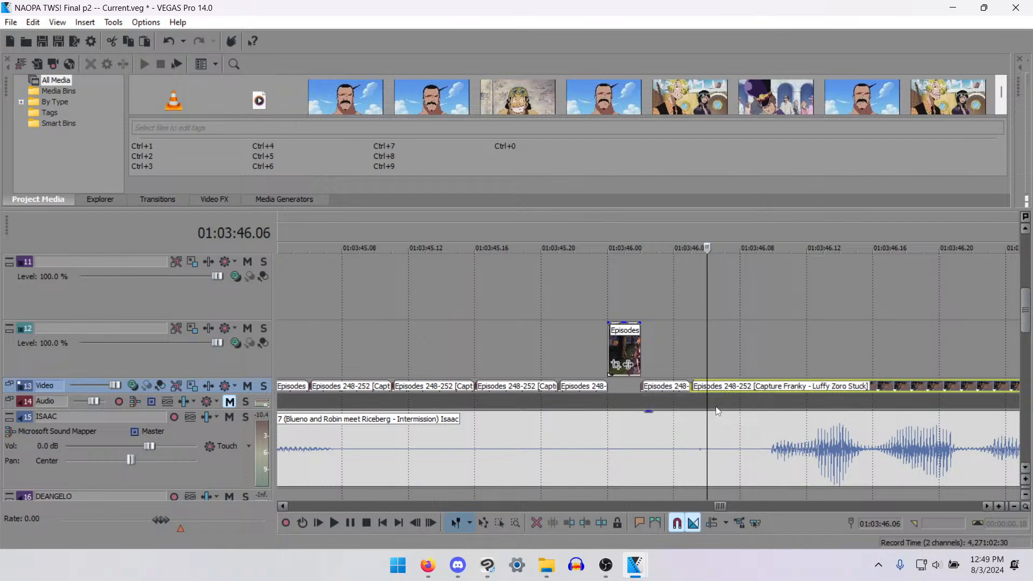
key("Right")
key("ctrl+z")
- Split the long Video track clip at 01:03:46.03 and 01:03:46.05, and move the two-frame piece between the cuts up to track 11
left_click(676, 390)
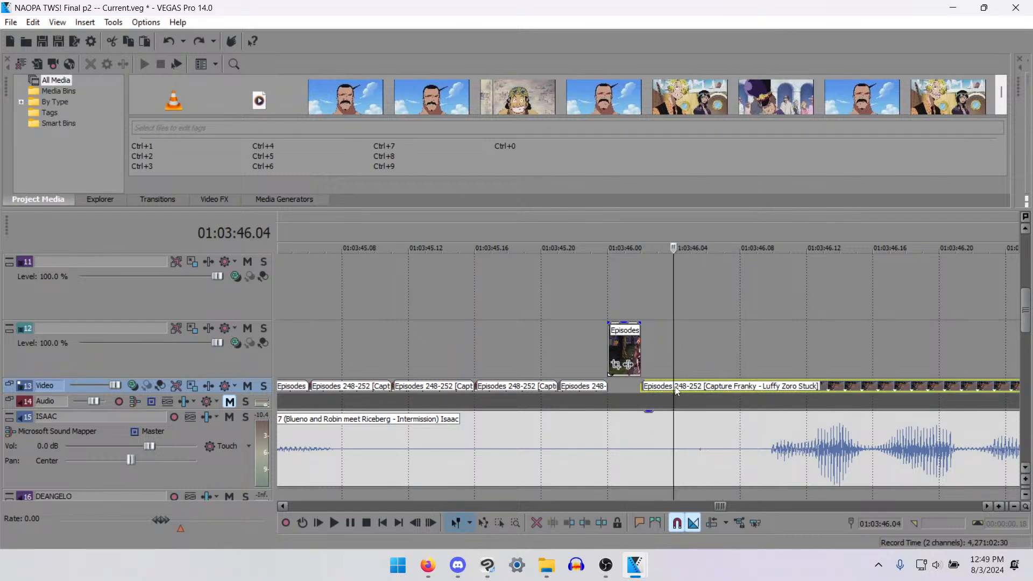
key("Left")
key("Left")
key("Right")
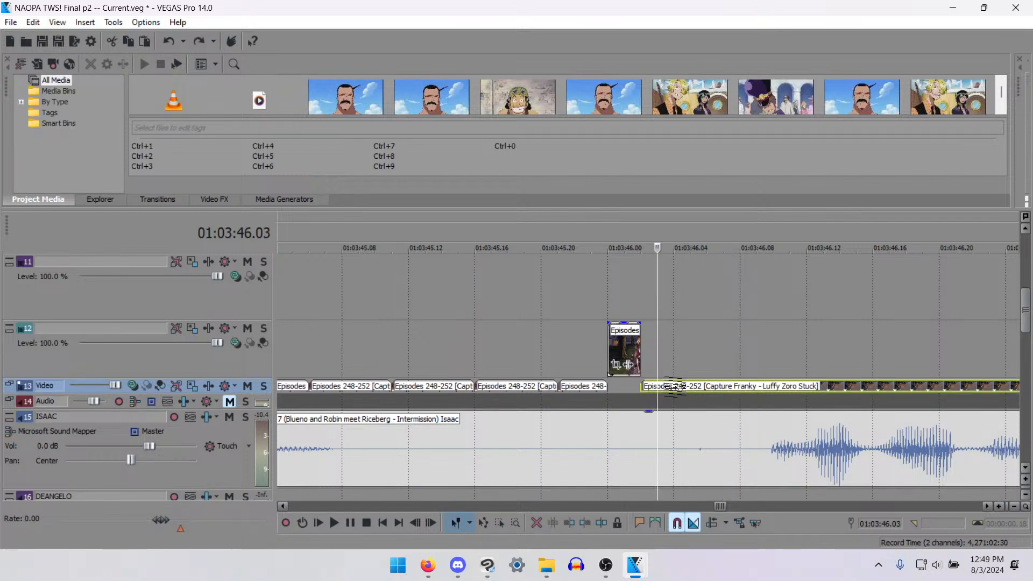
key("s")
key("Right")
key("Right")
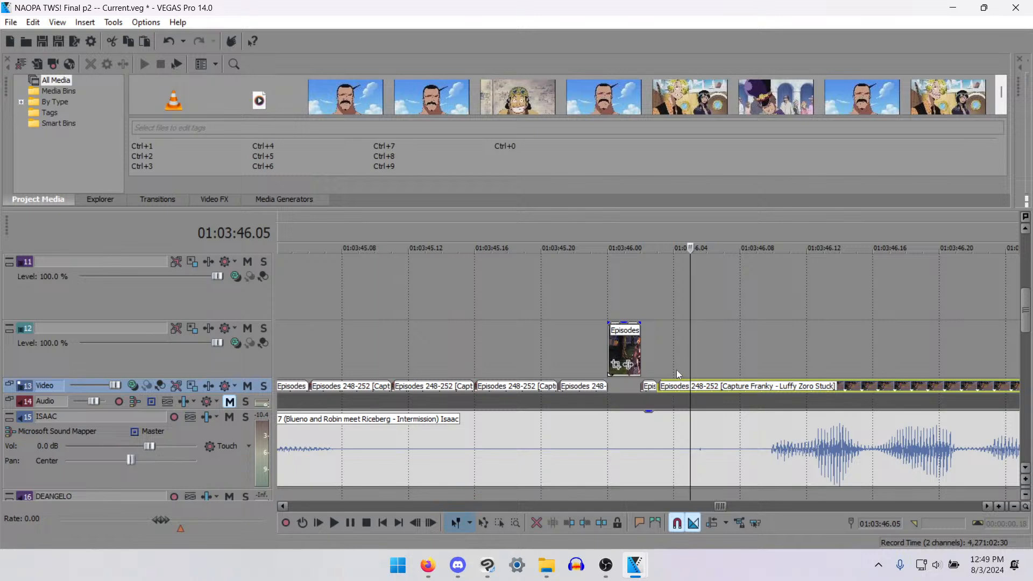
key("s")
left_click_drag(667, 391, 667, 268)
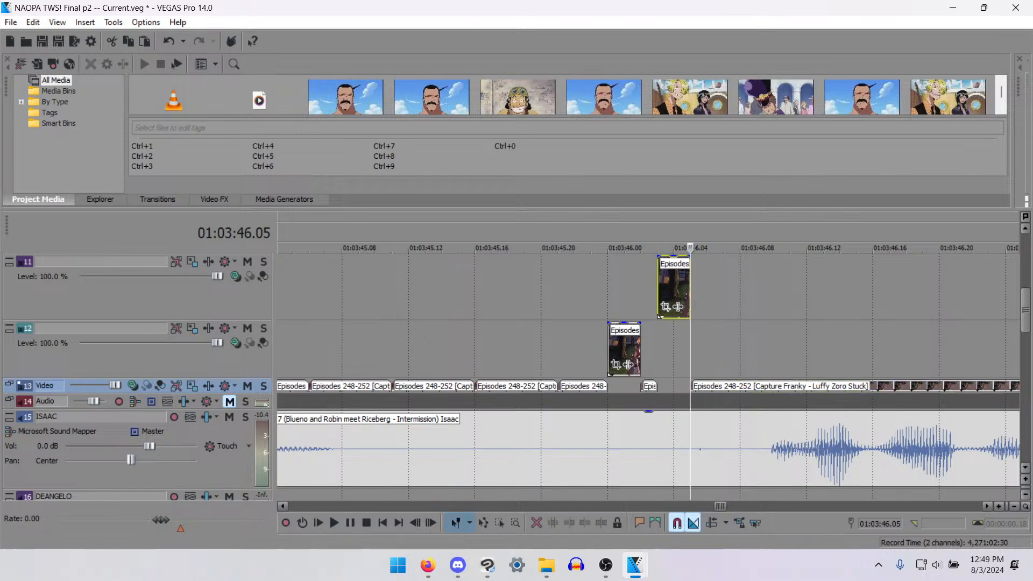
- Restore the video preview beside the project media, enlarge it to compare the frames around 01:03:46, and shrink it to reveal the timeline
left_click(665, 307)
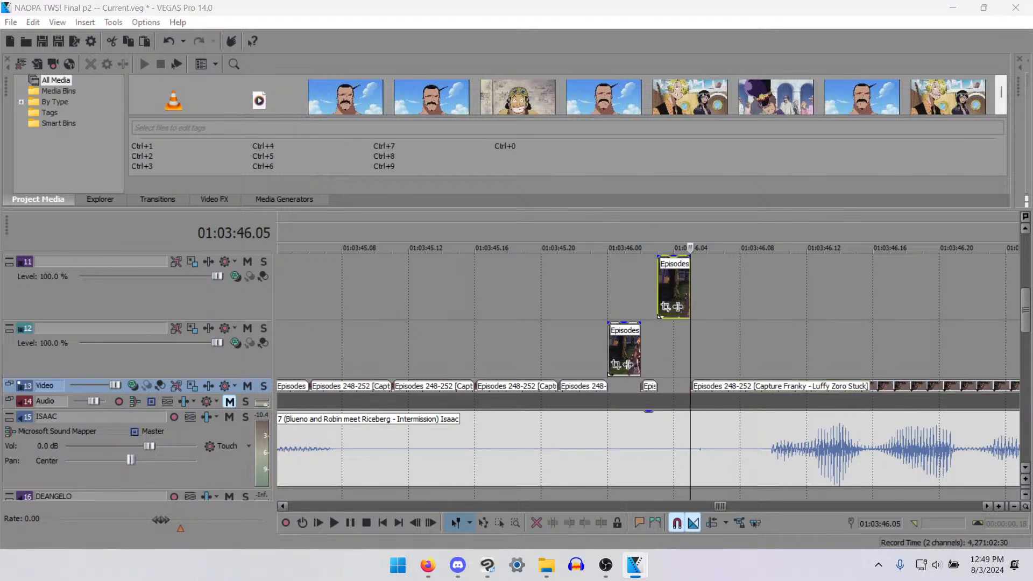
left_click_drag(1032, 237, 344, 63)
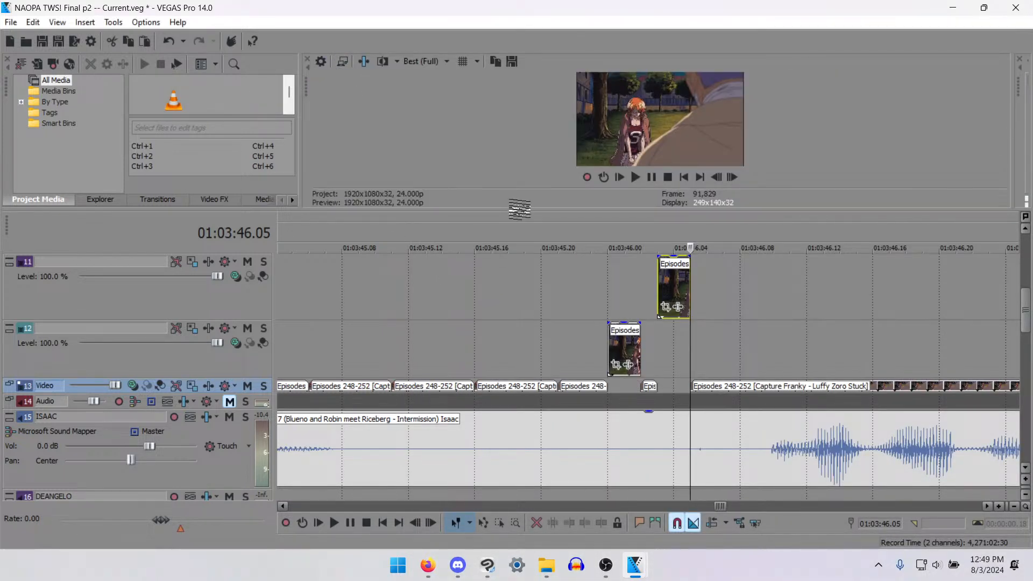
left_click_drag(519, 210, 500, 546)
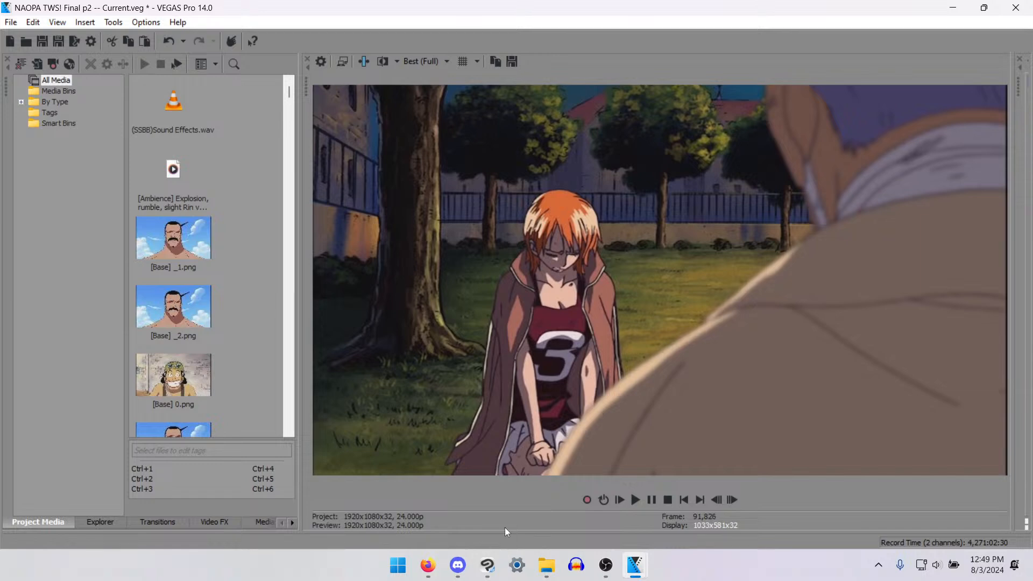
key("Left")
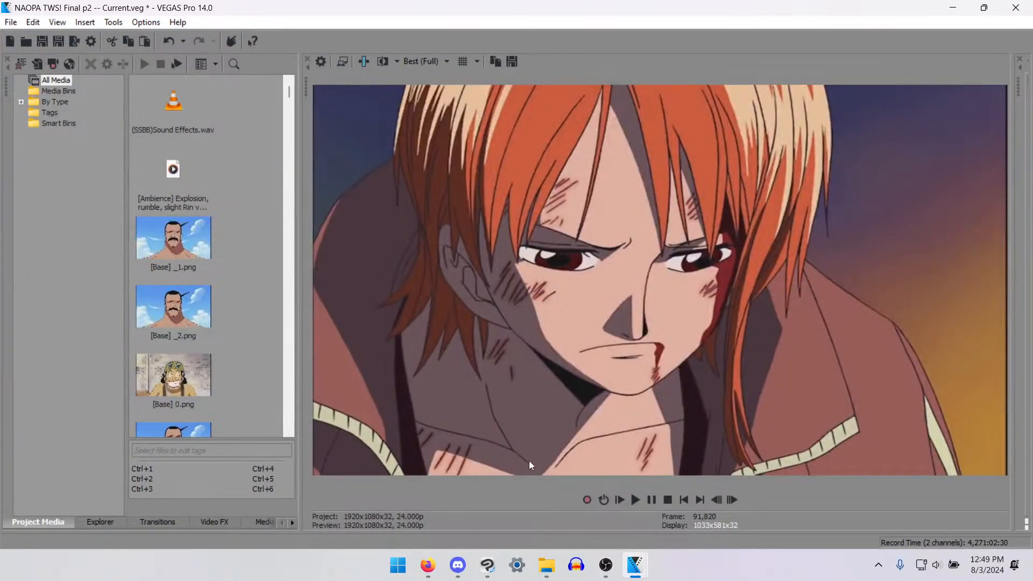
key("Right")
key("Right")
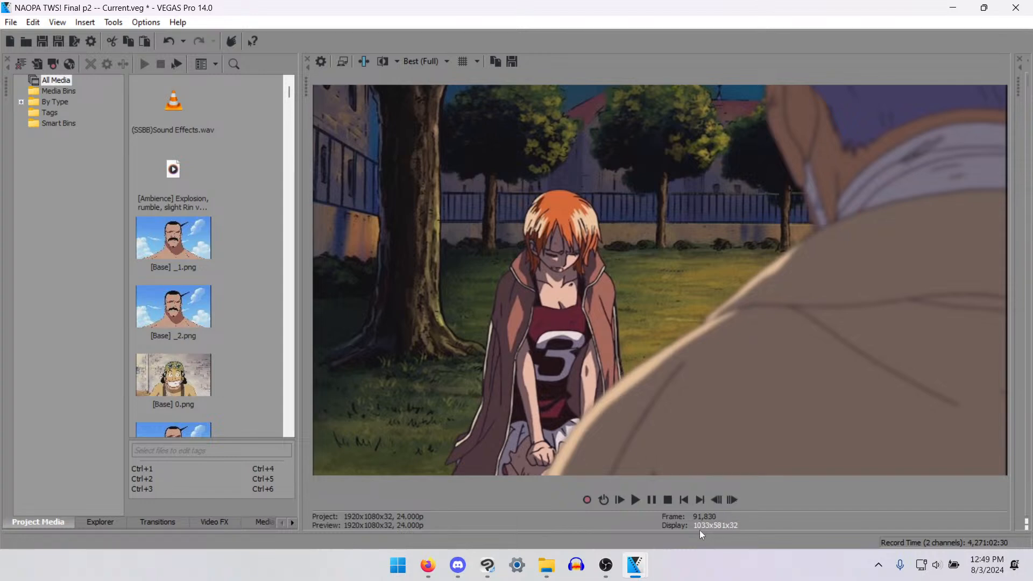
left_click_drag(699, 531, 774, 236)
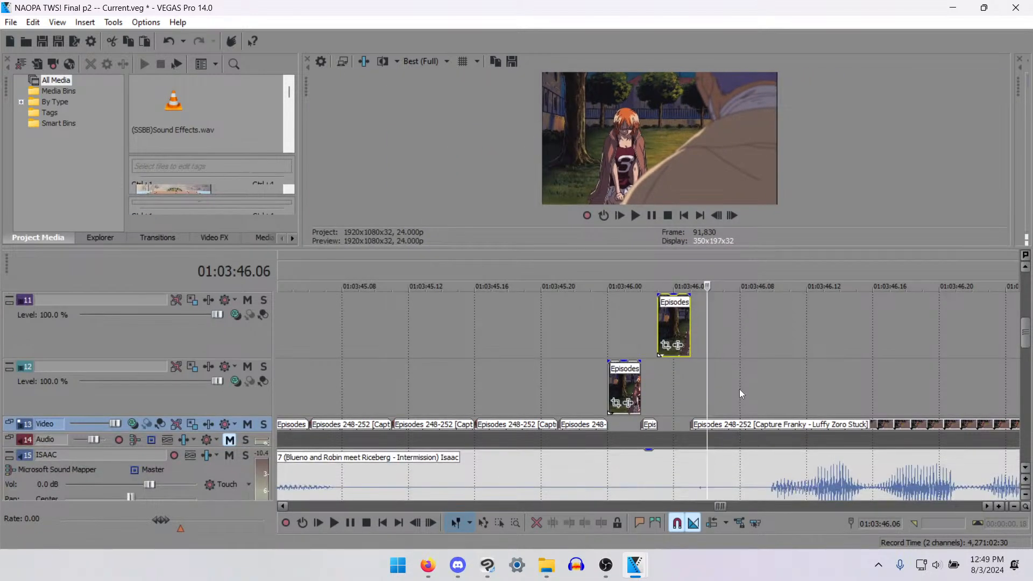
- Delete the one-frame Video track piece at 01:03:46.02 and move the track 11 clip one frame earlier to start there
scroll(736, 390, "down", 3)
scroll(686, 405, "up", 3)
left_click(545, 381)
key("Left")
key("Left")
key("Left")
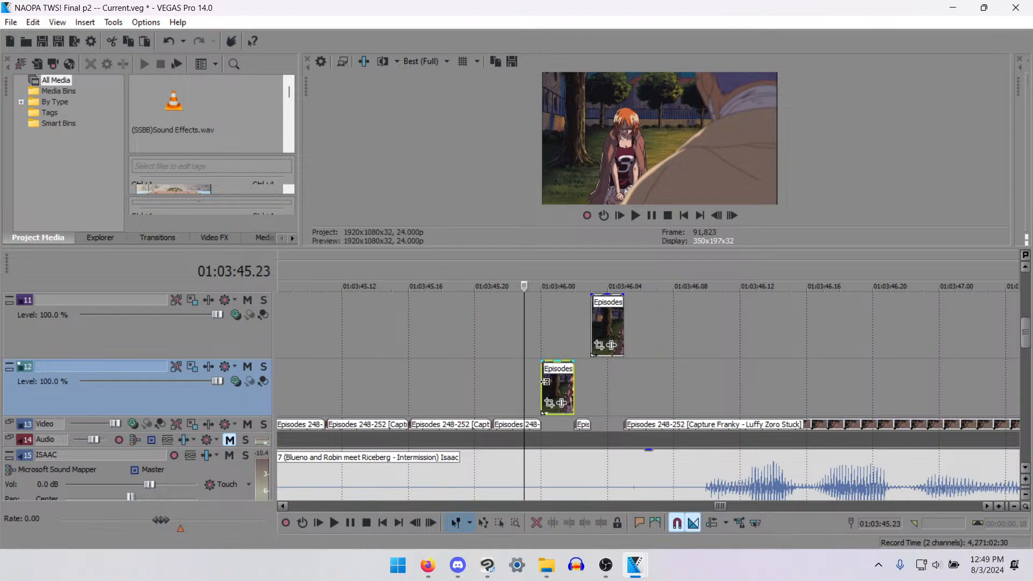
key("Right")
key("Right")
left_click(578, 425)
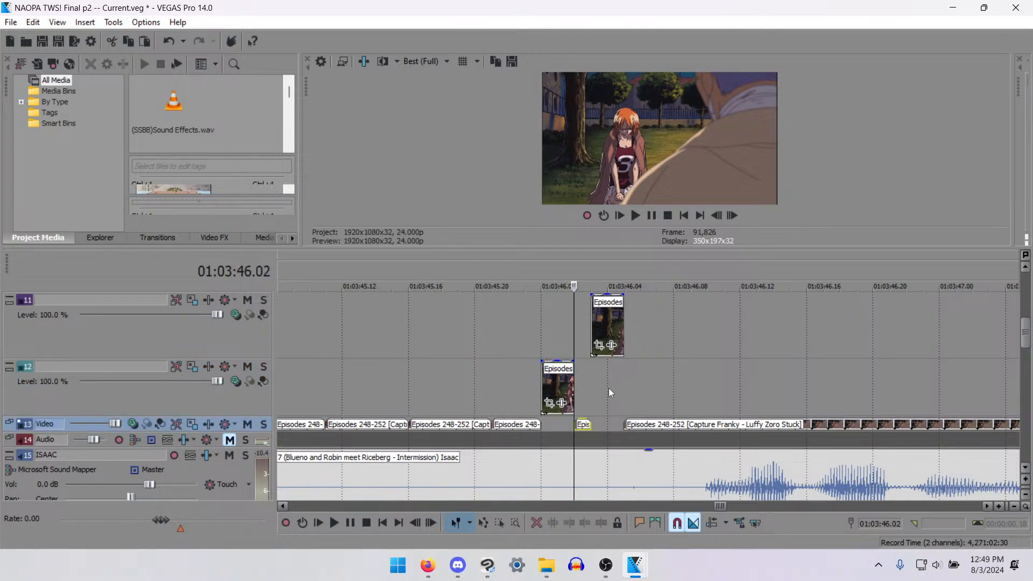
key("Delete")
left_click_drag(594, 316, 582, 311)
key("Right")
key("Right")
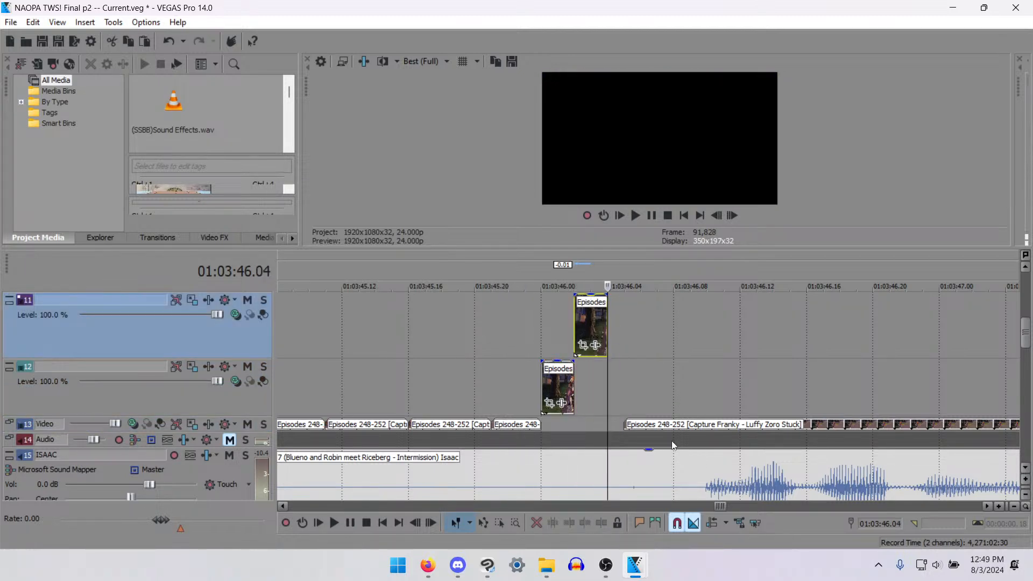
- Delete the remaining long Video track clip that starts at 01:03:46.05
left_click(638, 425)
scroll(646, 430, "down", 2)
key("Delete")
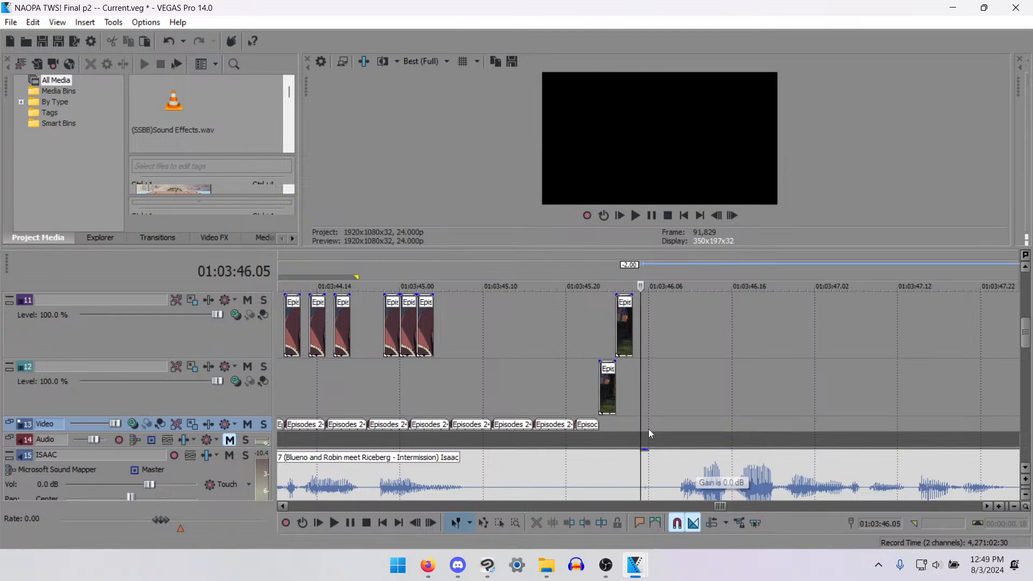
- Copy the short Video track clip ending at 01:03:46.00 and paste seven back-to-back copies from there to 01:03:46.21
left_click(598, 423)
key("ctrl+c")
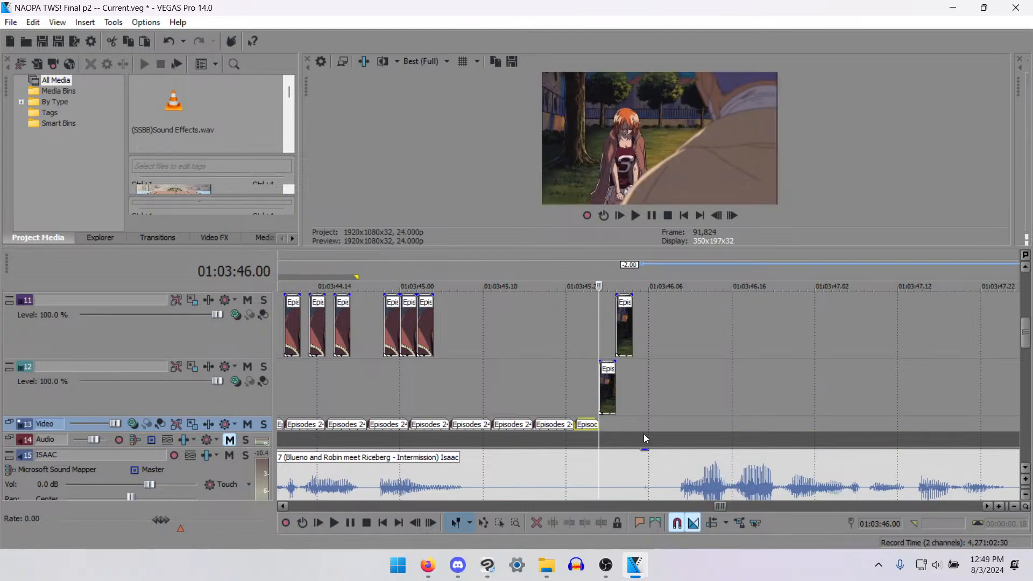
key("ctrl+v")
key("ctrl+v")
key("ctrl+v")
key("ctrl+v")
key("ctrl+v")
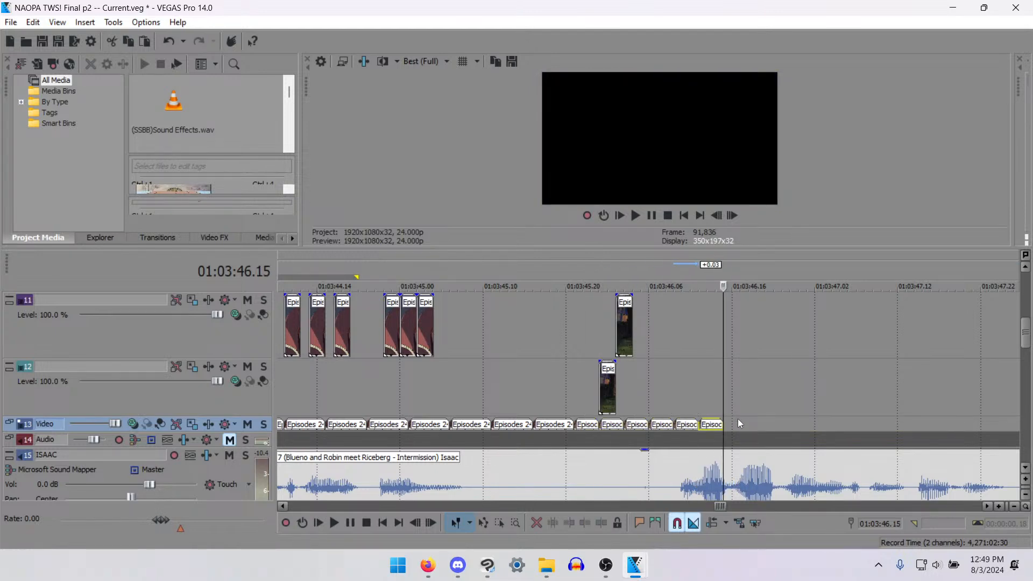
key("ctrl+v")
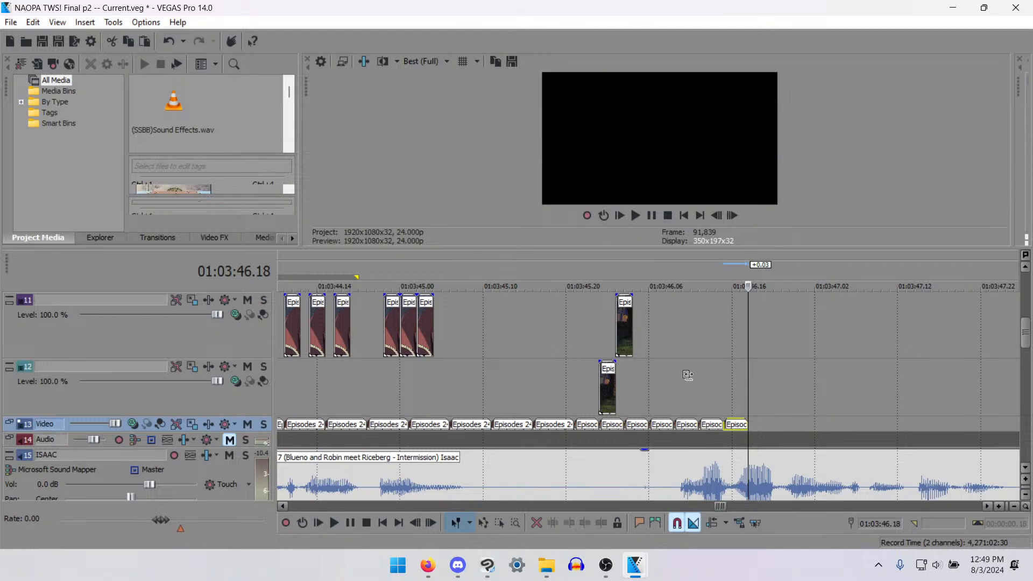
key("ctrl+v")
- Try pasting a clip copy on track 12 at 01:03:46.17 and extending its end, check its frames, and delete it
left_click(744, 381)
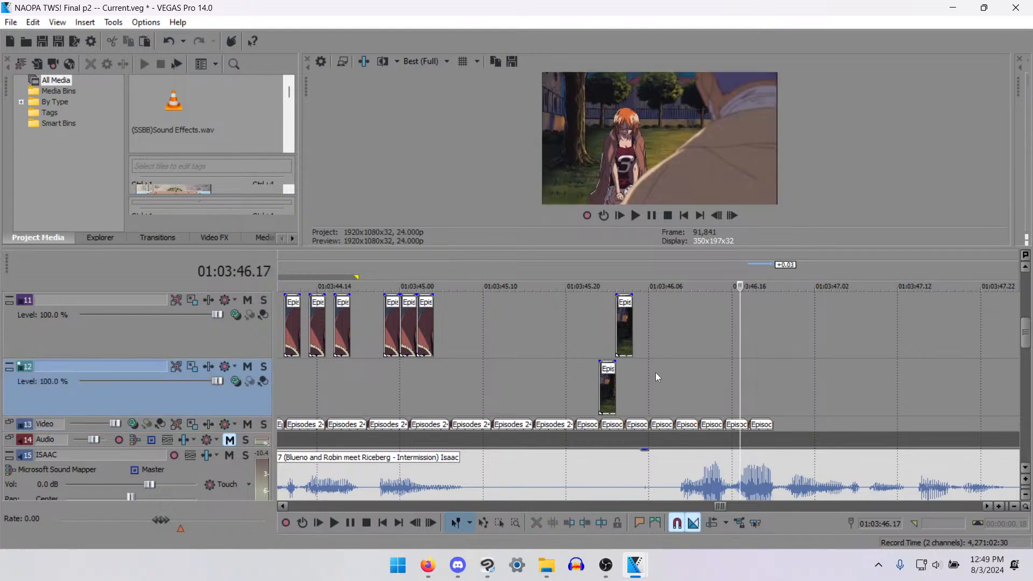
key("ctrl+v")
left_click_drag(929, 391, 988, 397)
key("Right")
key("Right")
key("Right")
key("Right")
key("Right")
key("Right")
key("Right")
key("Right")
key("Right")
key("Right")
key("Right")
key("Right")
key("Right")
key("Right")
key("Right")
key("Right")
key("Right")
key("Right")
key("Right")
key("Right")
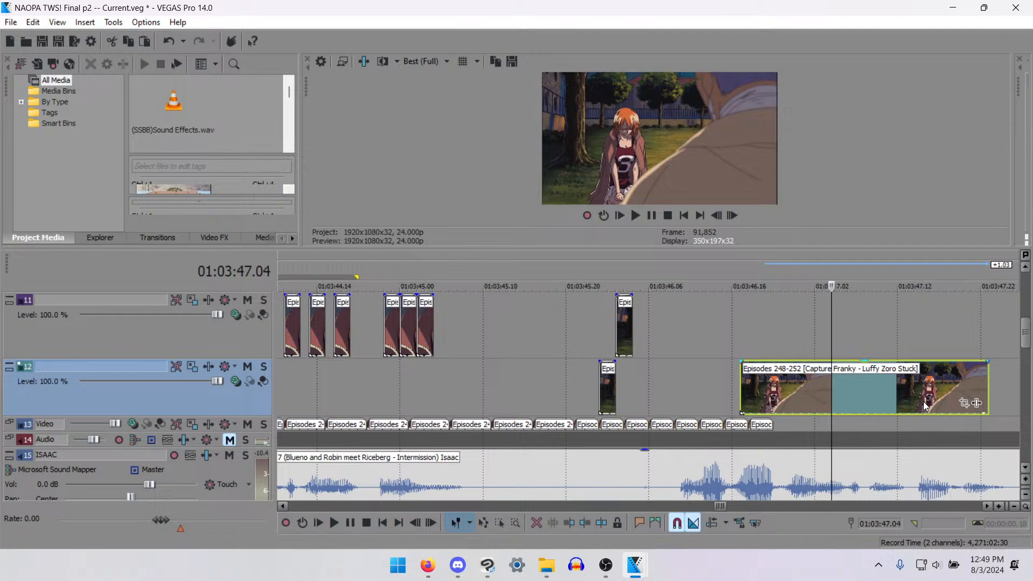
key("Right")
key("Right")
key("Right")
key("Right")
key("Right")
key("Right")
key("Right")
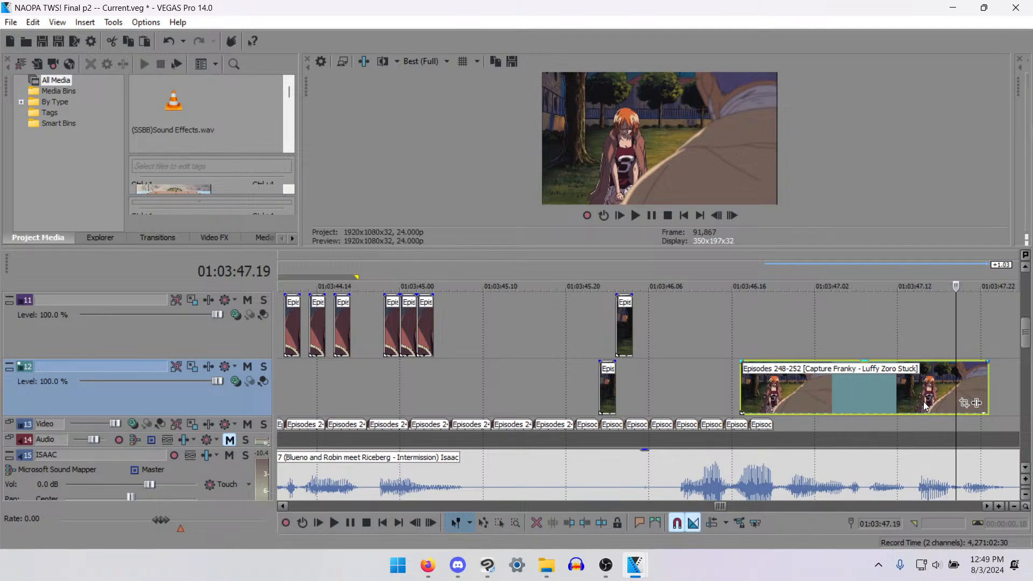
left_click(859, 392)
key("Delete")
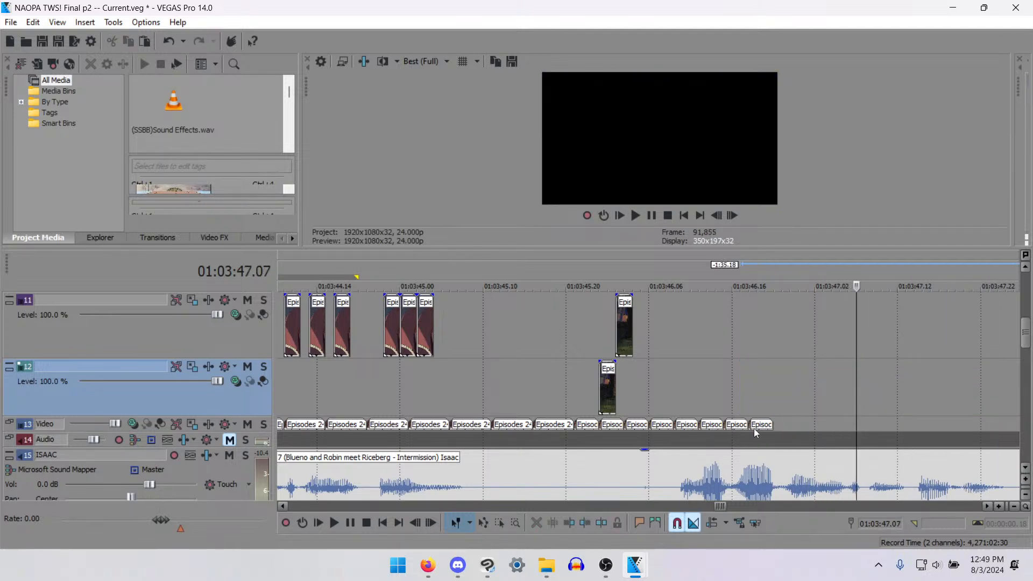
- Continue the back-to-back Video track copies from 01:03:46.21 until they meet the next clip at 01:03:48.05
left_click(769, 431)
scroll(770, 431, "down", 8)
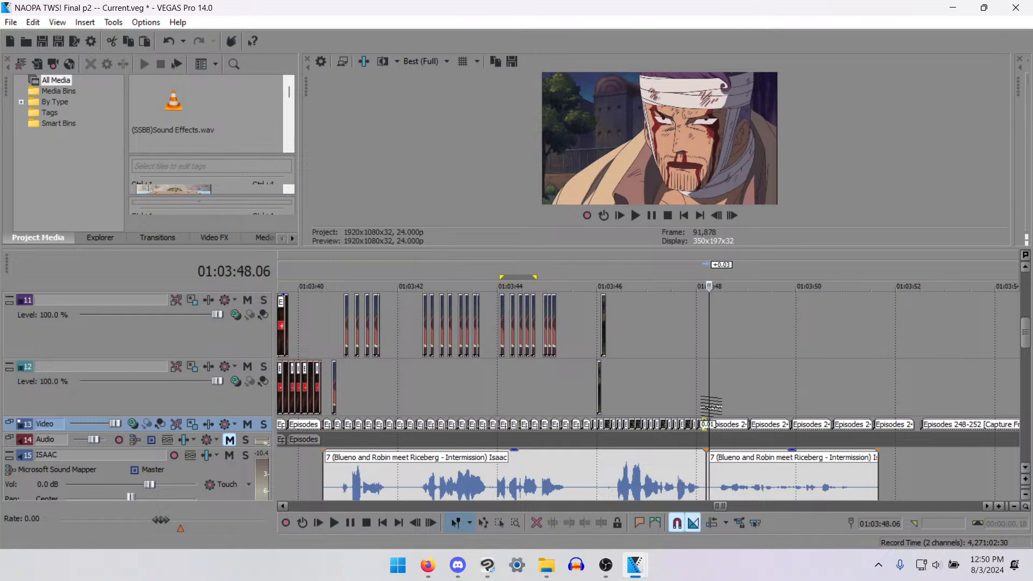
scroll(707, 409, "up", 4)
key("Left")
scroll(677, 413, "down", 4)
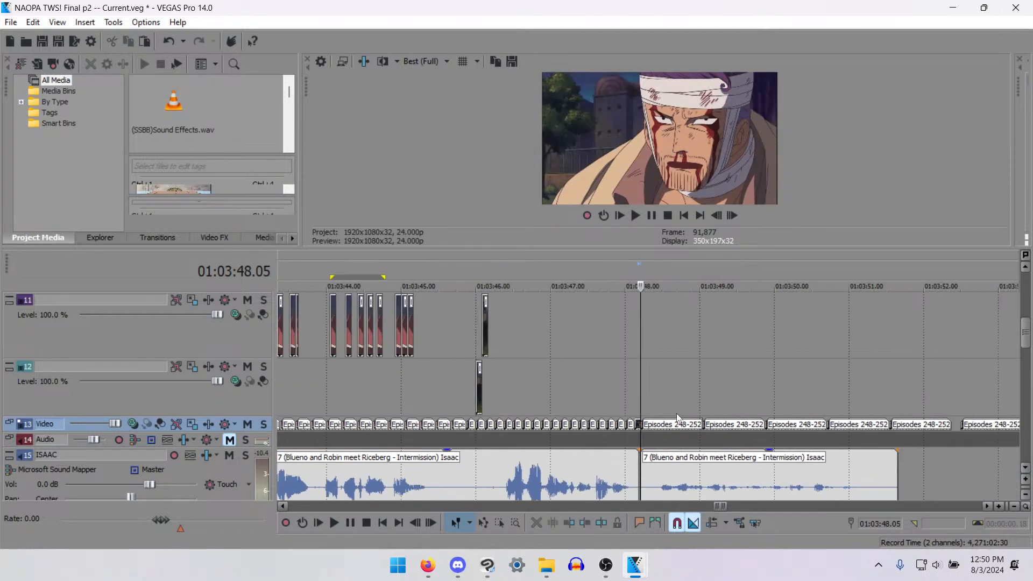
- Play the section after 01:03:46.04, then split the track 15 dialogue audio at 01:03:46.00 and 01:03:46.08 and delete the silent piece between
left_click(488, 326)
scroll(711, 392, "up", 2)
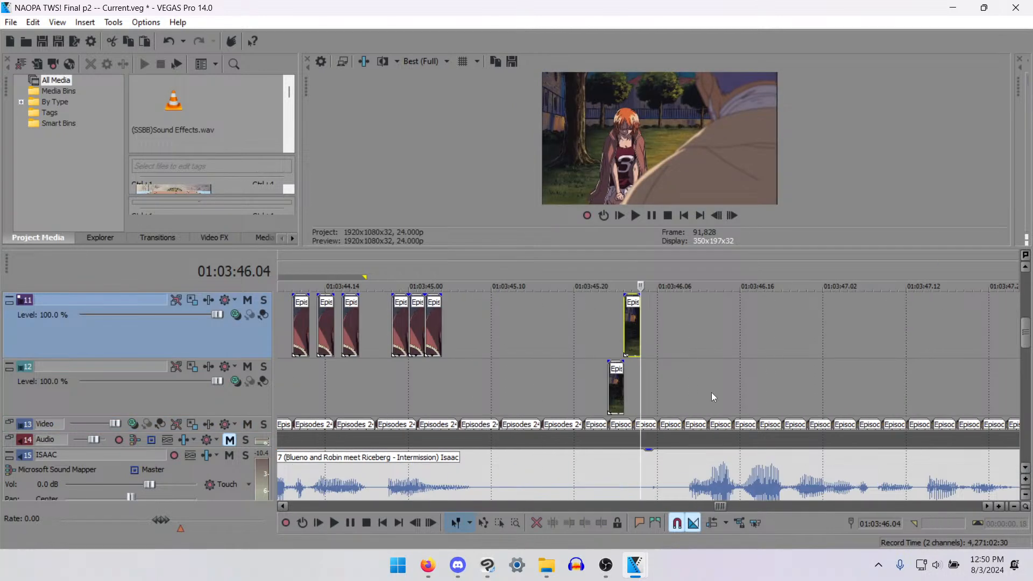
key("space")
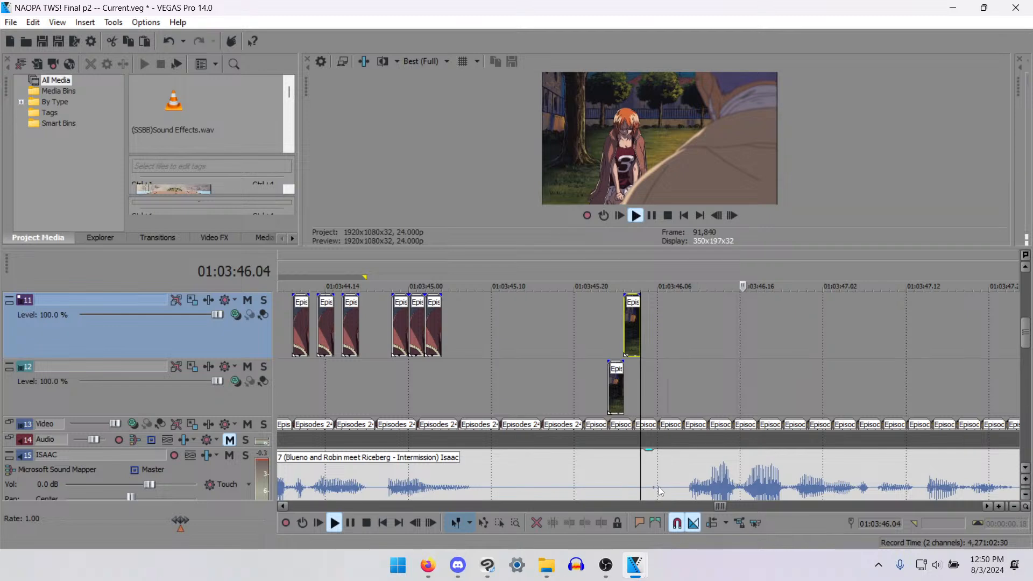
key("space")
left_click(671, 489)
key("s")
left_click(606, 478)
key("s")
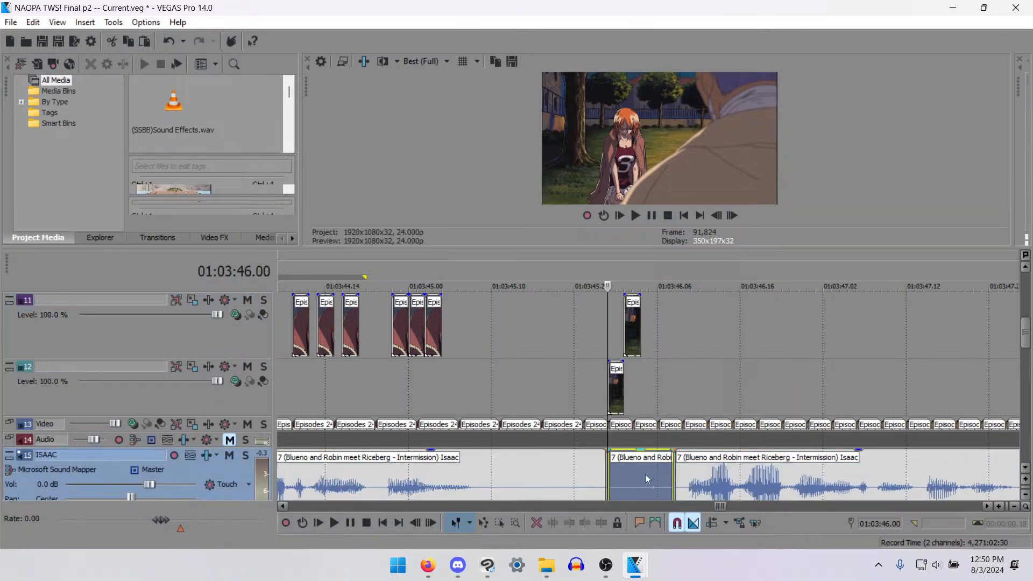
key("space")
key("space")
key("Delete")
- Move the two-frame track 11 clip nine frames later to 01:03:46.11 and select the track 15 audio after the gap
left_click_drag(629, 319, 706, 319)
scroll(711, 375, "down", 7)
scroll(771, 495, "up", 6)
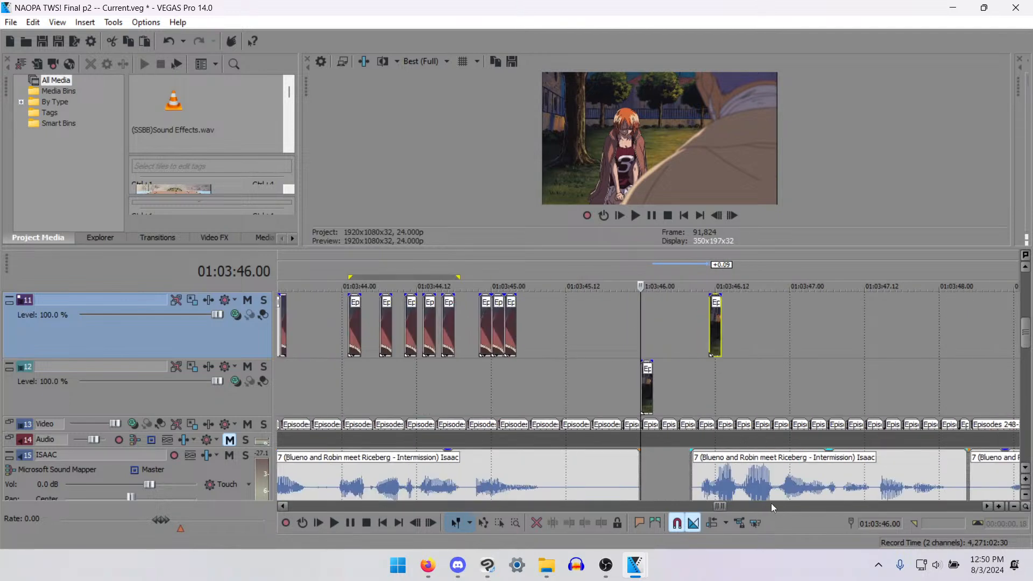
scroll(773, 482, "down", 3)
left_click(565, 471)
left_click(680, 473, "ctrl")
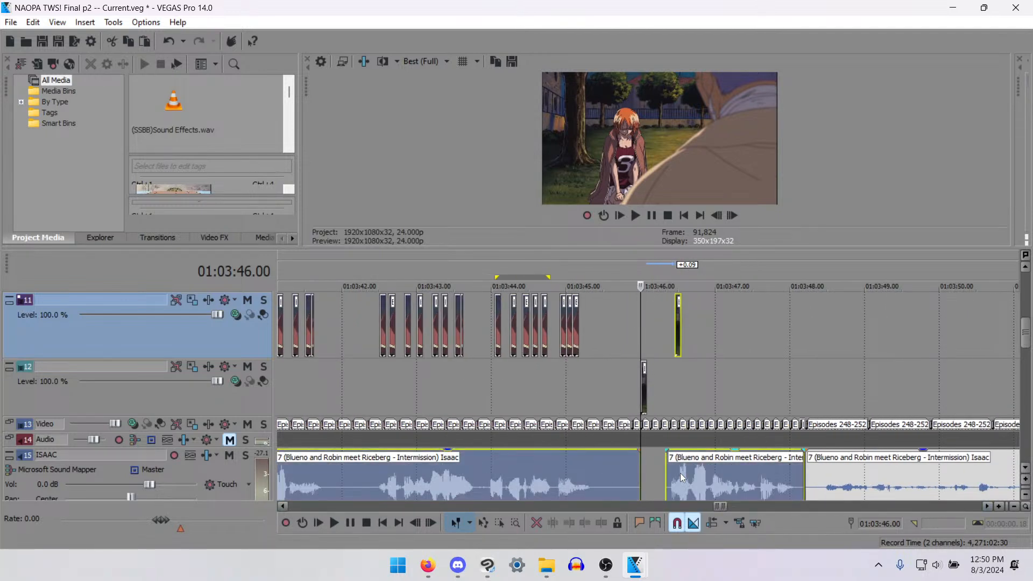
right_click(679, 473)
left_click(671, 479)
scroll(673, 474, "up", 3)
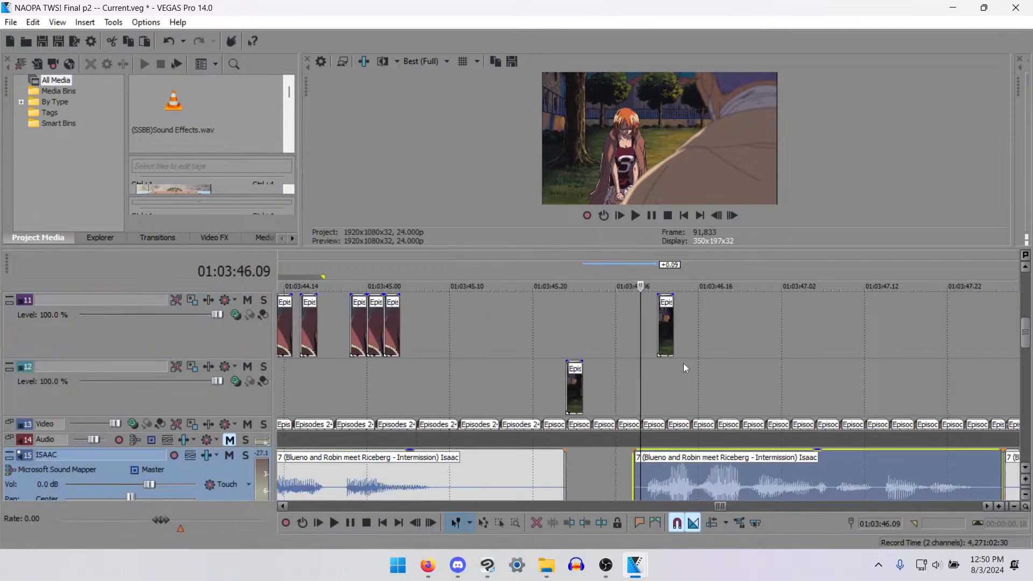
- Move the track 11 clip one more frame later to 01:03:46.12 and play back the lip sync from 01:03:46.10
left_click(657, 319)
scroll(658, 320, "up", 3)
left_click_drag(658, 317, 703, 317)
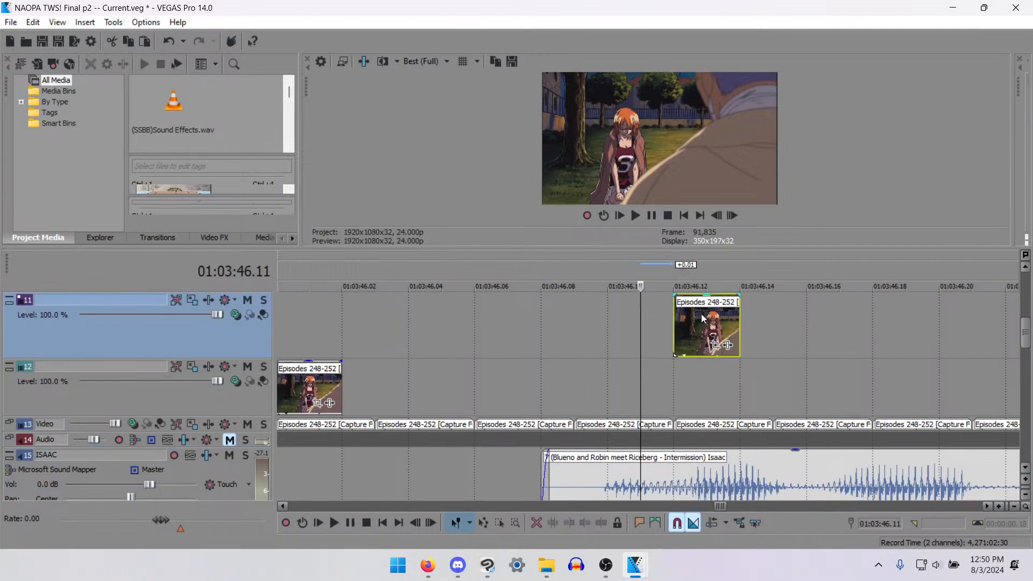
left_click(591, 325)
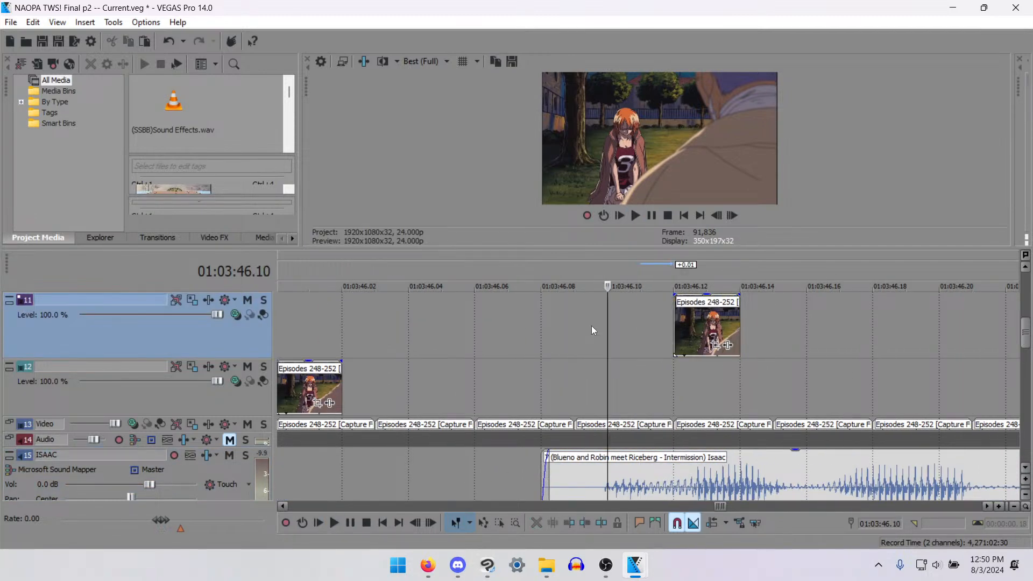
key("space")
key("space")
key("space")
key("space")
scroll(790, 360, "down", 3)
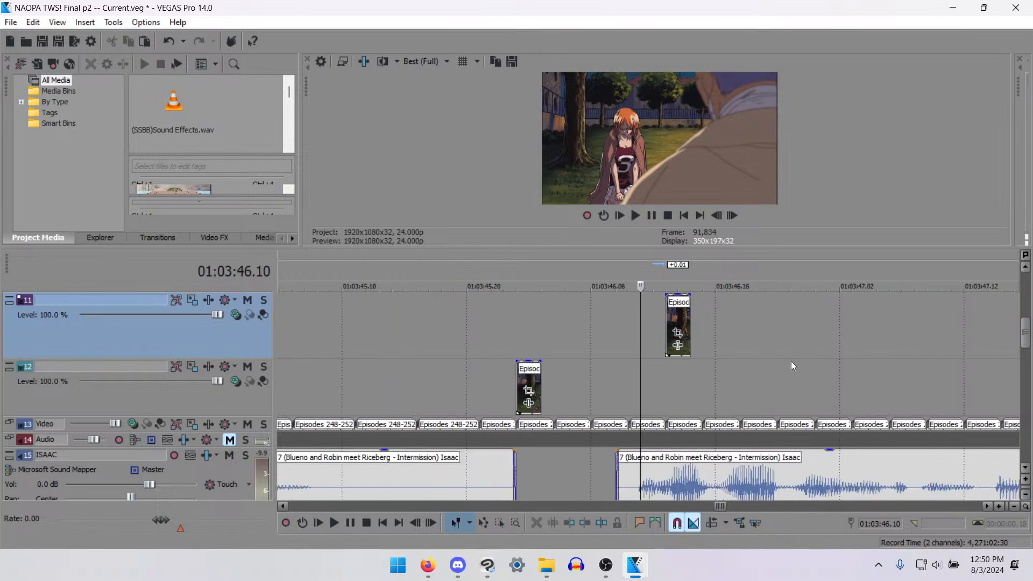
- Move the two-frame track 11 clip back to 01:03:46.10 and append a copy trimmed to one frame, ending at 01:03:46.13
scroll(741, 366, "up", 3)
scroll(741, 366, "down", 3)
scroll(691, 349, "up", 3)
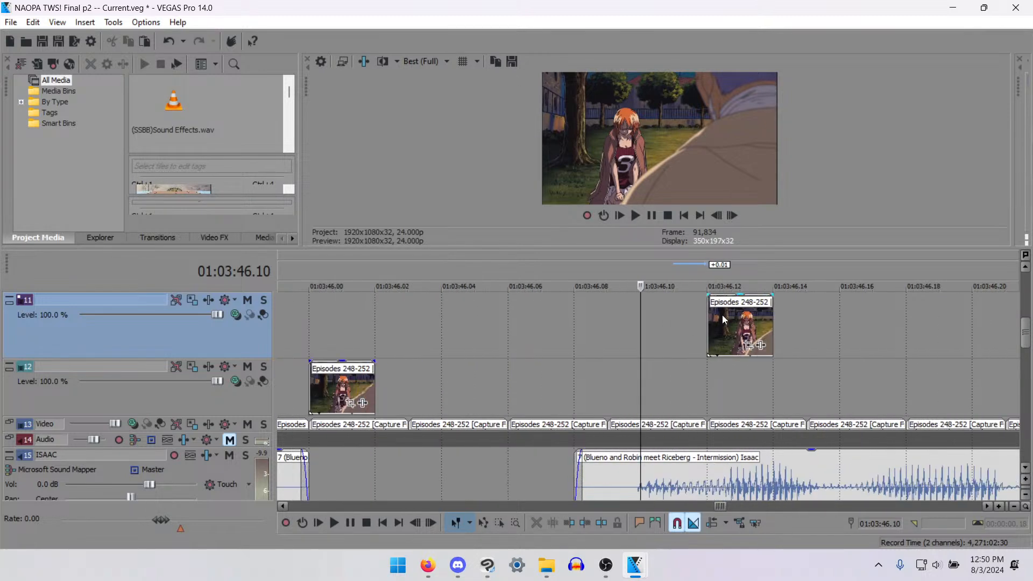
left_click_drag(718, 315, 699, 321)
scroll(702, 324, "down", 3)
scroll(711, 339, "up", 1)
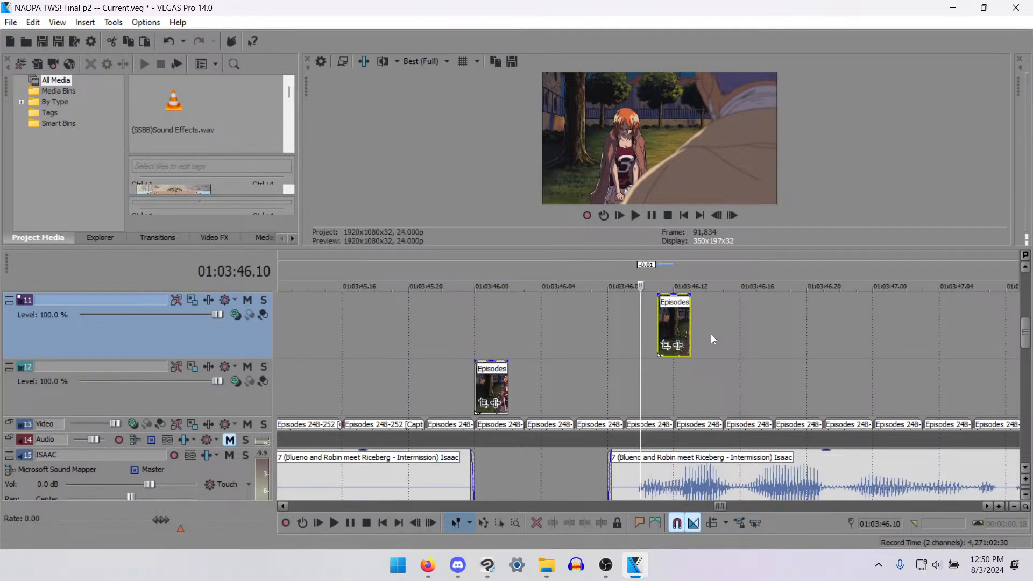
key("ctrl+v")
left_click_drag(677, 327, 692, 324)
key("Right")
key("s")
key("Delete")
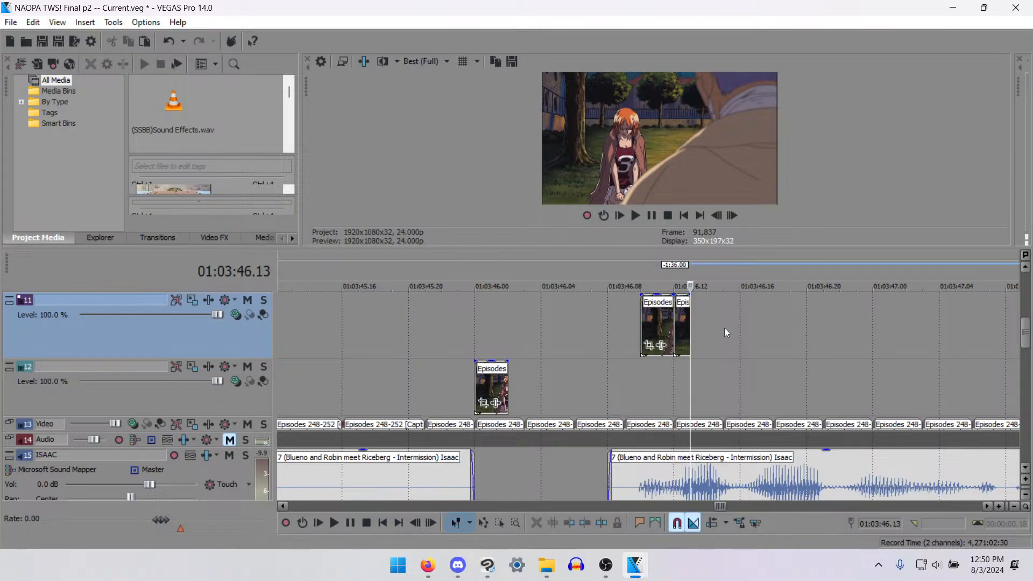
- Place copies of the two-frame mouth clip on track 11 at 01:03:46.17, 01:03:46.23 and 01:03:47.02
scroll(721, 364, "down", 1)
left_click(491, 380)
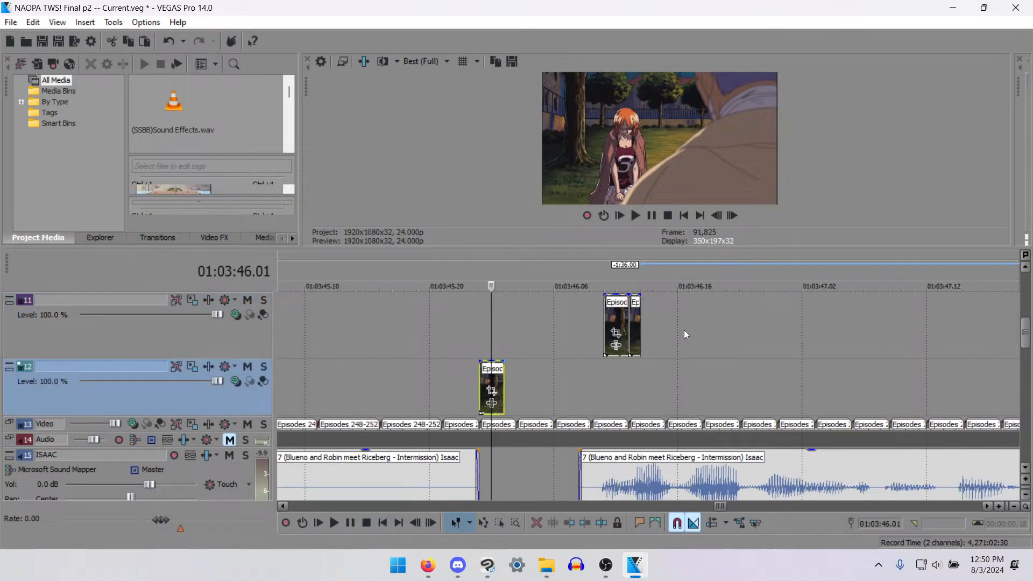
left_click(690, 316)
key("ctrl+v")
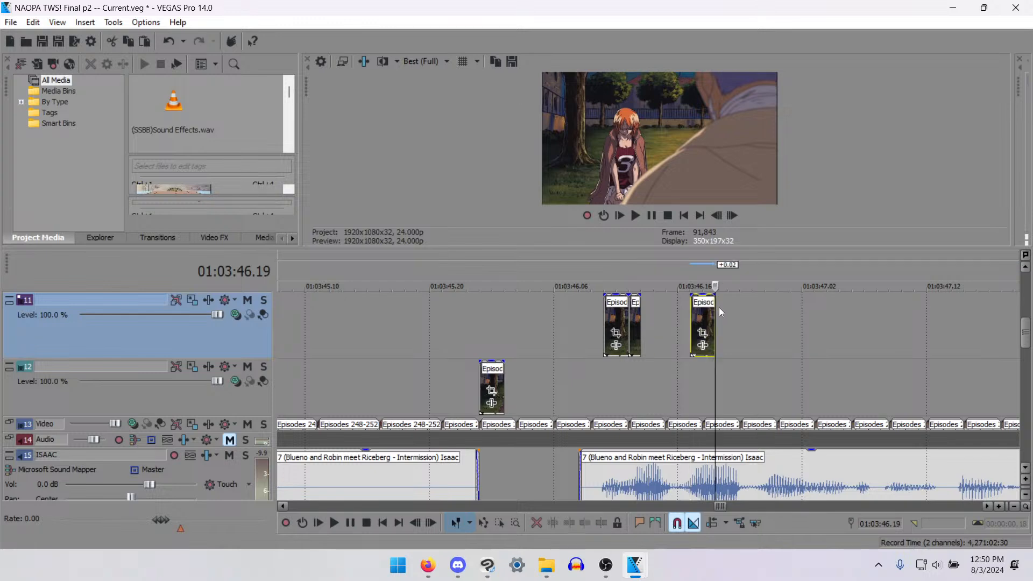
scroll(709, 317, "up", 1)
scroll(694, 335, "down", 1)
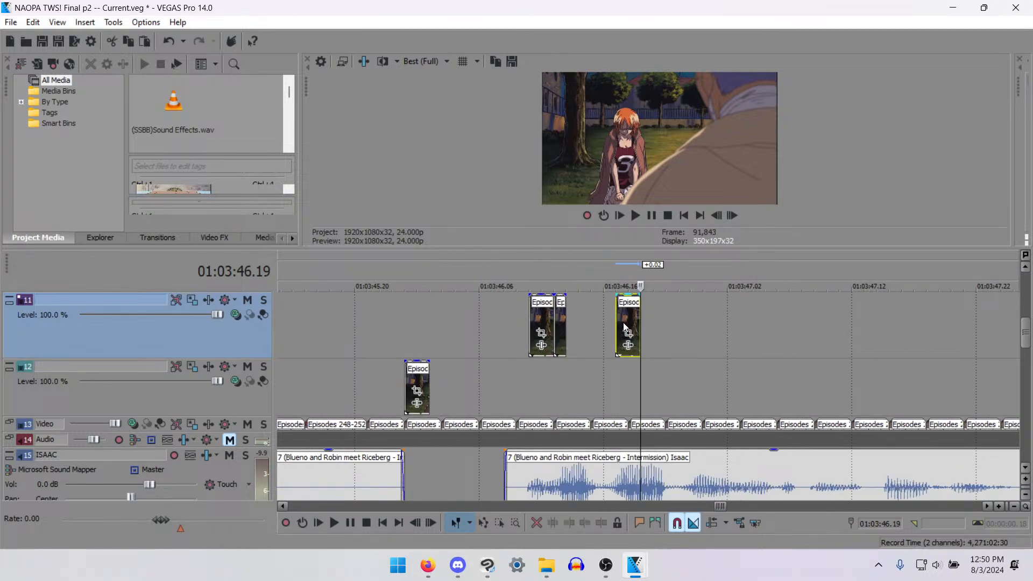
left_click_drag(624, 323, 618, 321)
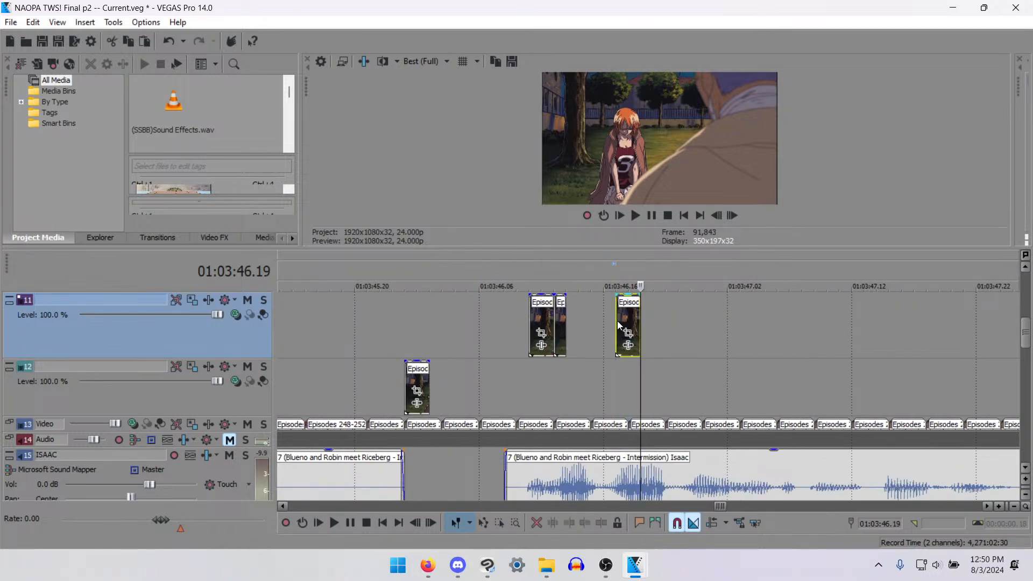
left_click(653, 325)
key("ctrl+v")
left_click_drag(671, 320, 703, 315)
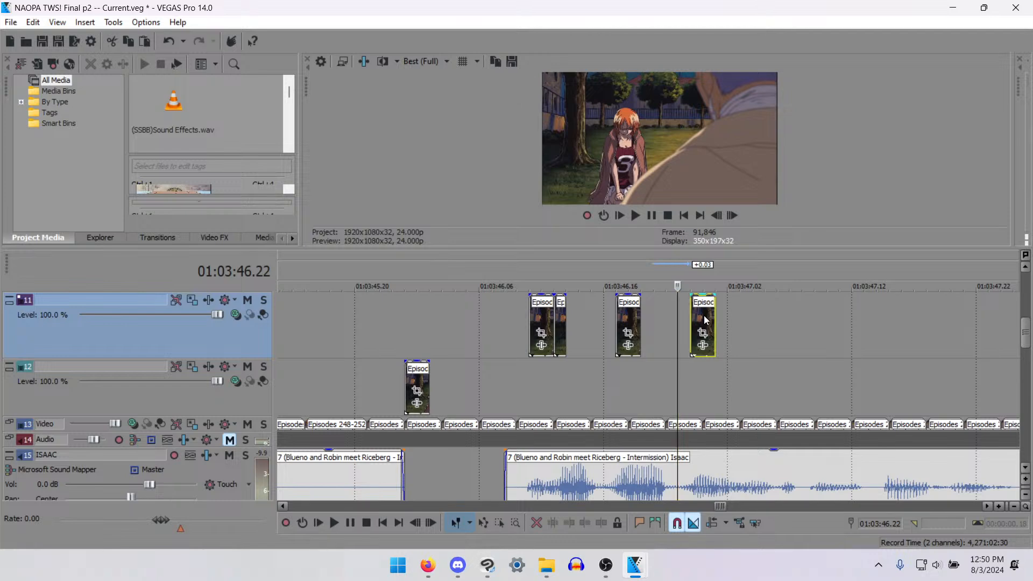
left_click(731, 318)
key("ctrl+v")
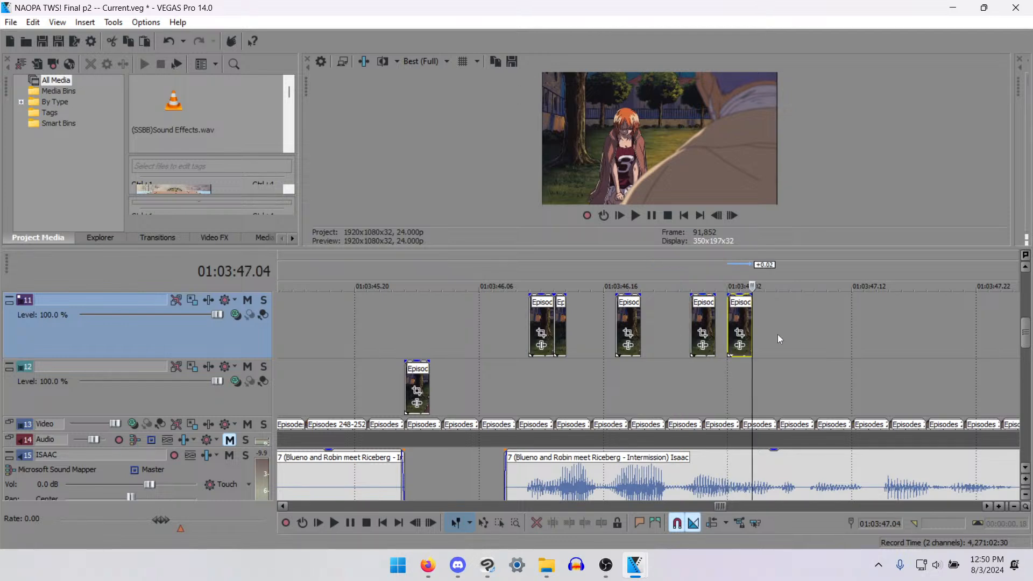
- Paste further two-frame clip copies on track 11 at 01:03:47.06, 01:03:47.09, 01:03:47.15 and 01:03:47.20
left_click(776, 333)
key("ctrl+v")
left_click(816, 318)
key("ctrl+v")
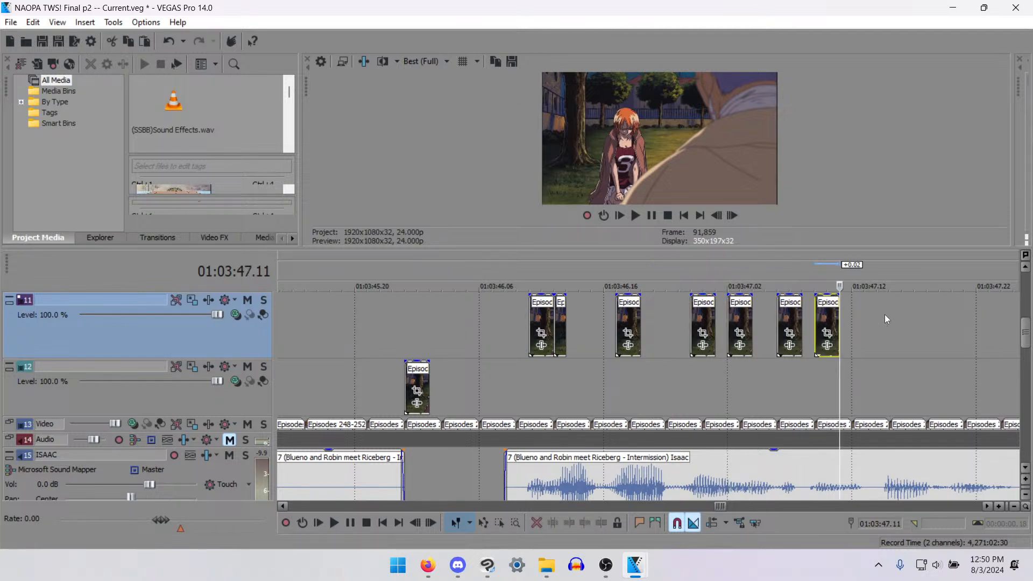
left_click(892, 303)
key("ctrl+v")
left_click(972, 312)
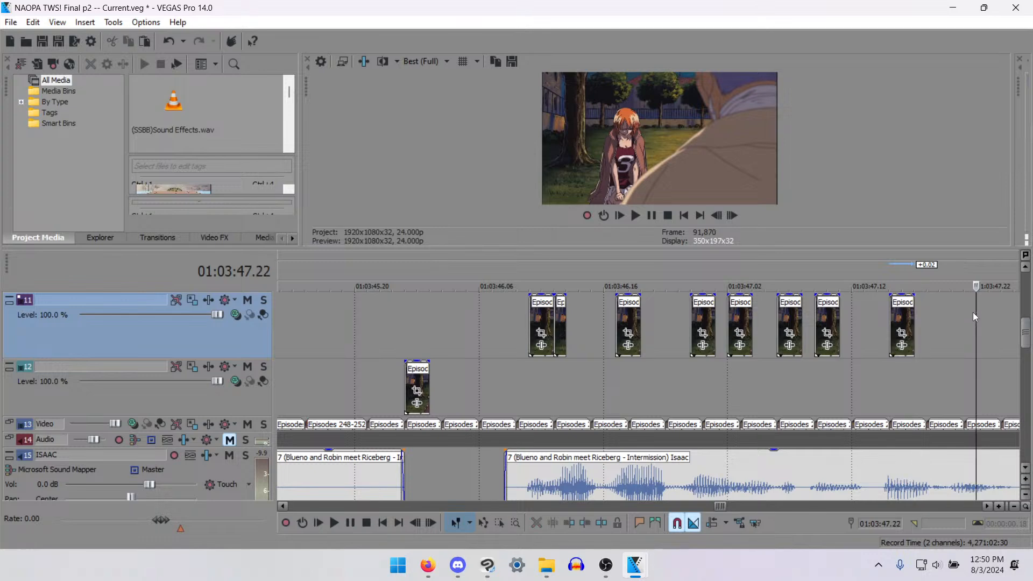
key("ctrl+v")
- Append another track 11 copy at 01:03:47.22, split it at 01:03:47.23 and remove the excess frame
scroll(936, 328, "down", 5)
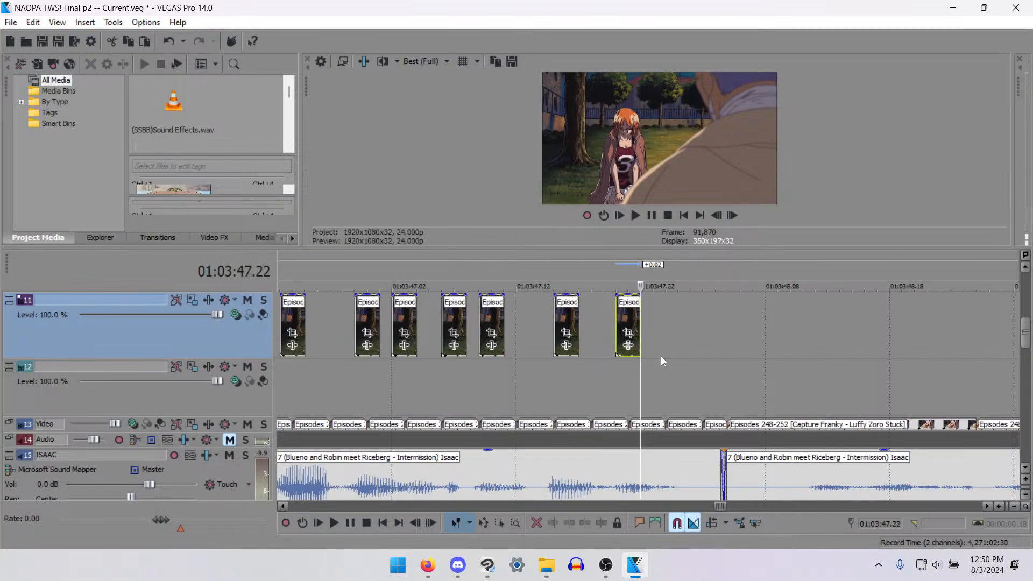
key("space")
key("space")
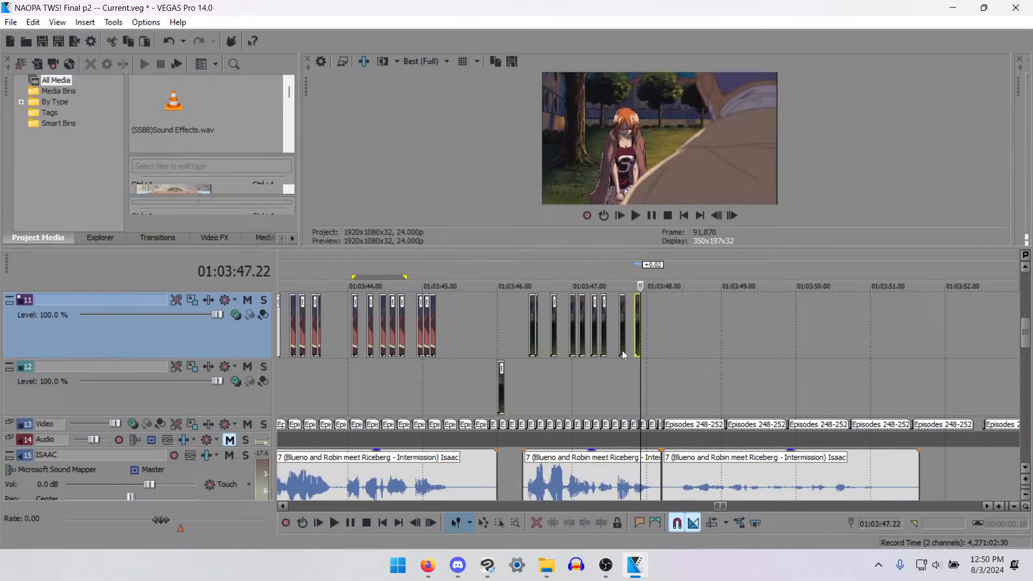
scroll(663, 344, "up", 8)
left_click(663, 344)
key("space")
key("space")
scroll(591, 402, "down", 4)
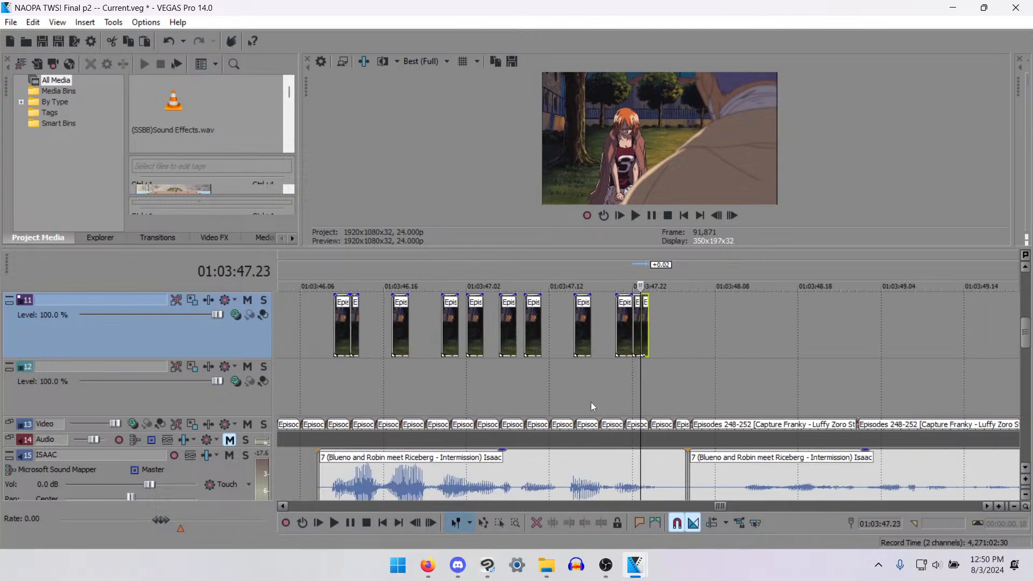
- Copy the track 12 clip from 01:03:46.00 to 01:03:47.23 and append a second copy trimmed to end at 01:03:48.02
scroll(425, 379, "down", 3)
left_click(450, 383)
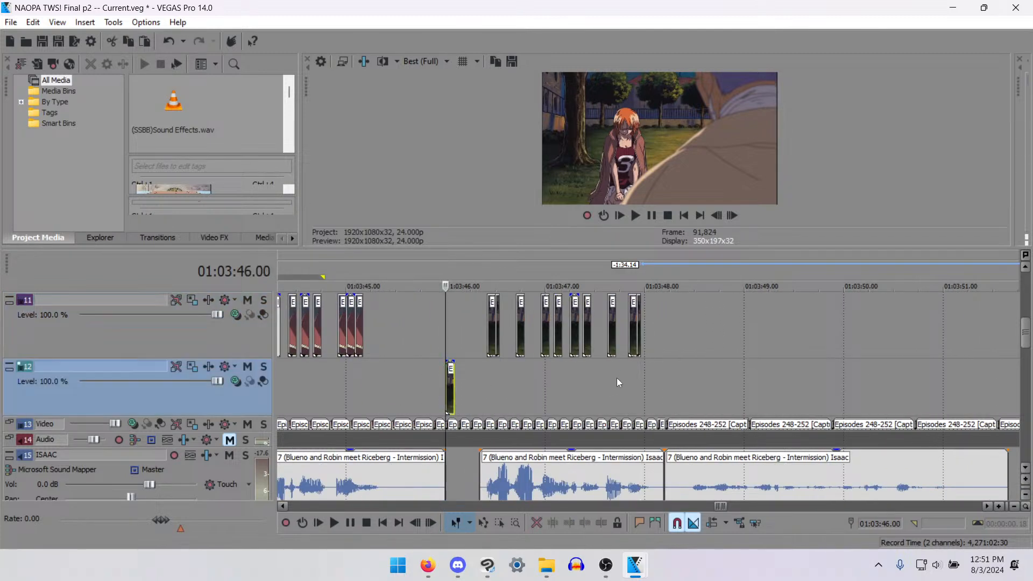
left_click(642, 390)
scroll(641, 398, "up", 6)
key("ctrl+v")
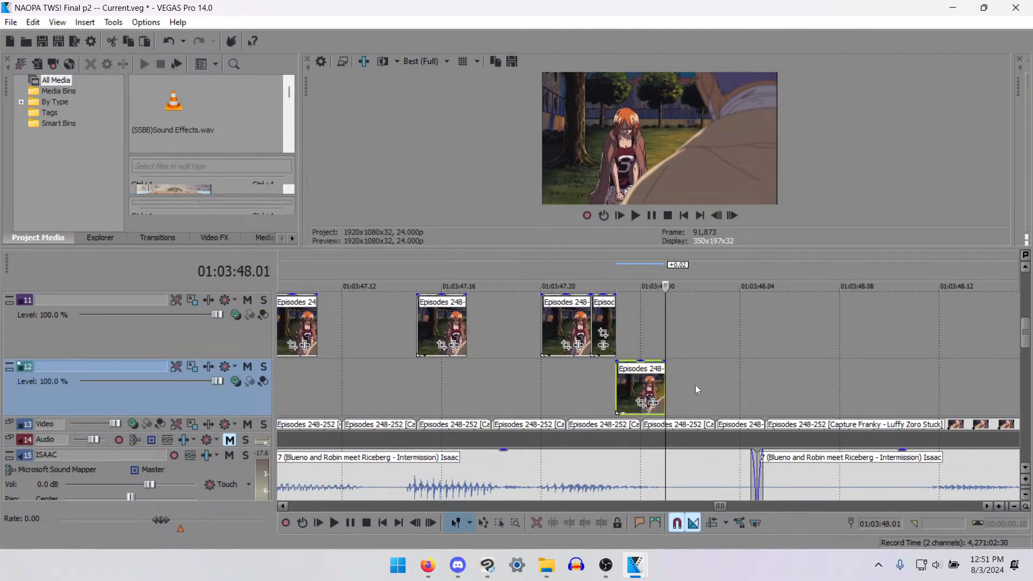
key("ctrl+v")
left_click(687, 382)
key("s")
scroll(644, 388, "down", 4)
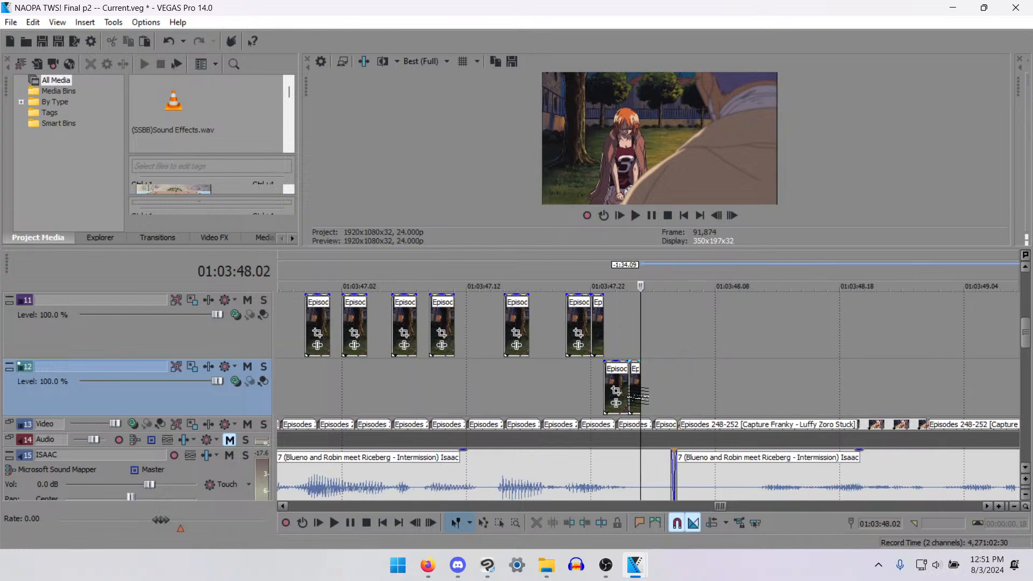
- Paste two-frame clip copies on track 12 at 01:03:47.19, 01:03:47.14 and 01:03:47.16, around the track 11 clips
left_click(582, 380)
key("ctrl+v")
scroll(570, 379, "up", 3)
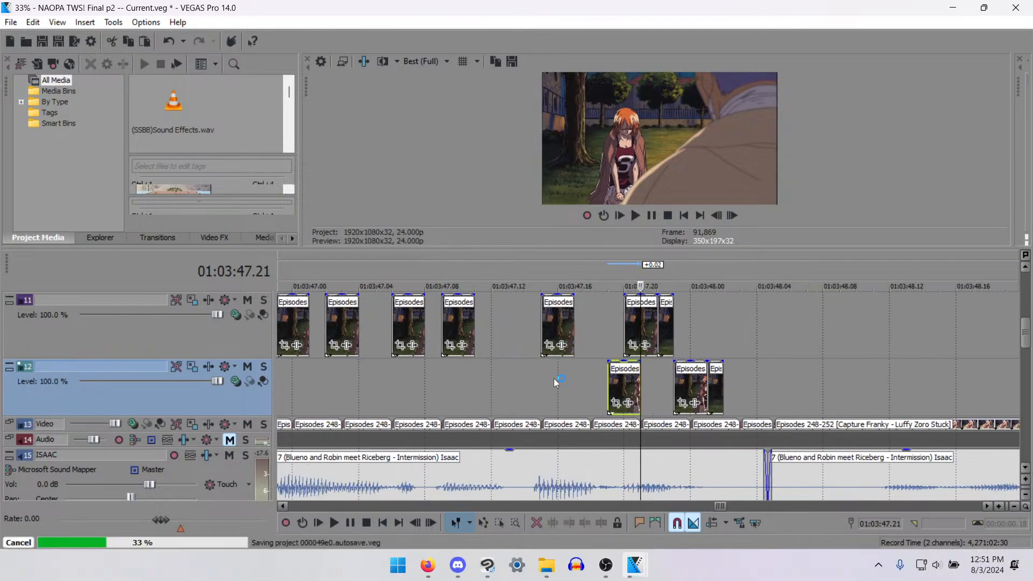
left_click(523, 380)
key("ctrl+v")
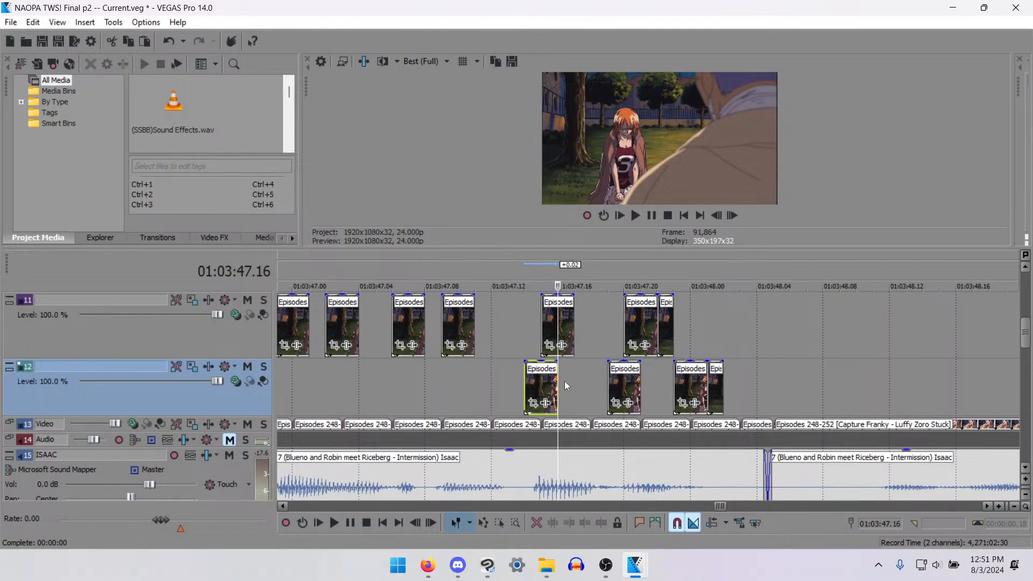
key("ctrl+v")
- Add track 12 clip copies at 01:03:47.08 and 01:03:47.11, plus one aligned to the track 11 clip's end at 01:03:47.04
left_click(425, 378)
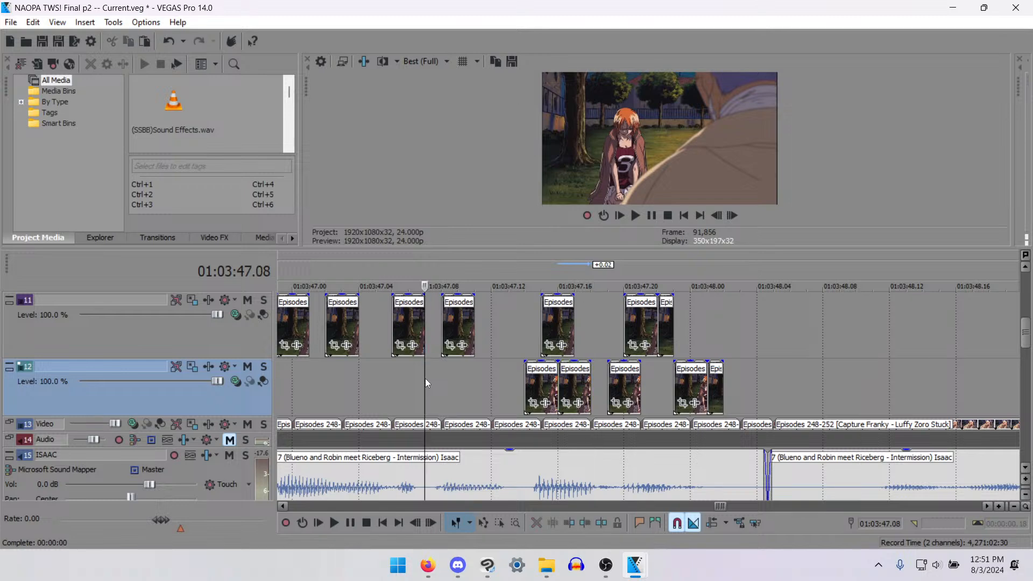
key("ctrl+v")
left_click(475, 375)
key("ctrl+v")
scroll(451, 398, "left", 3)
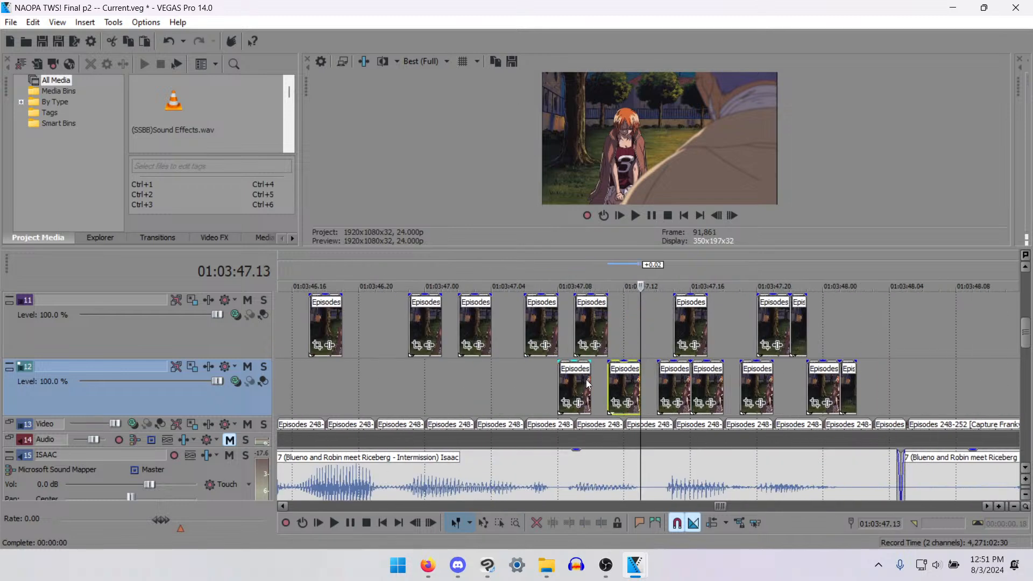
left_click(518, 374)
left_click(512, 381)
key("ctrl+v")
left_click_drag(511, 384, 486, 384)
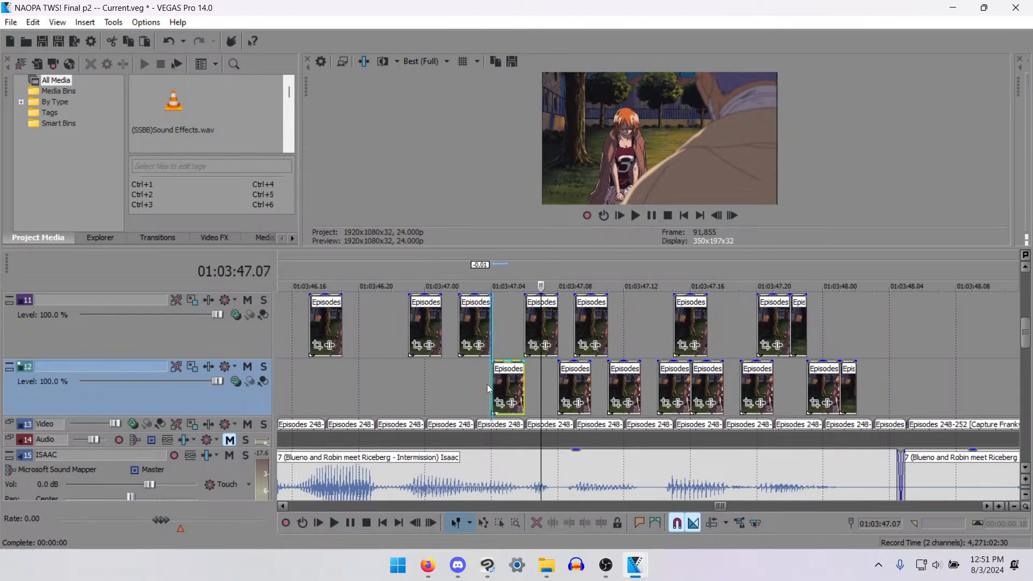
- Paste two more clip copies on track 12 at 01:03:46.16 and 01:03:46.19, flanking the track 11 clip
scroll(488, 385, "down", 2)
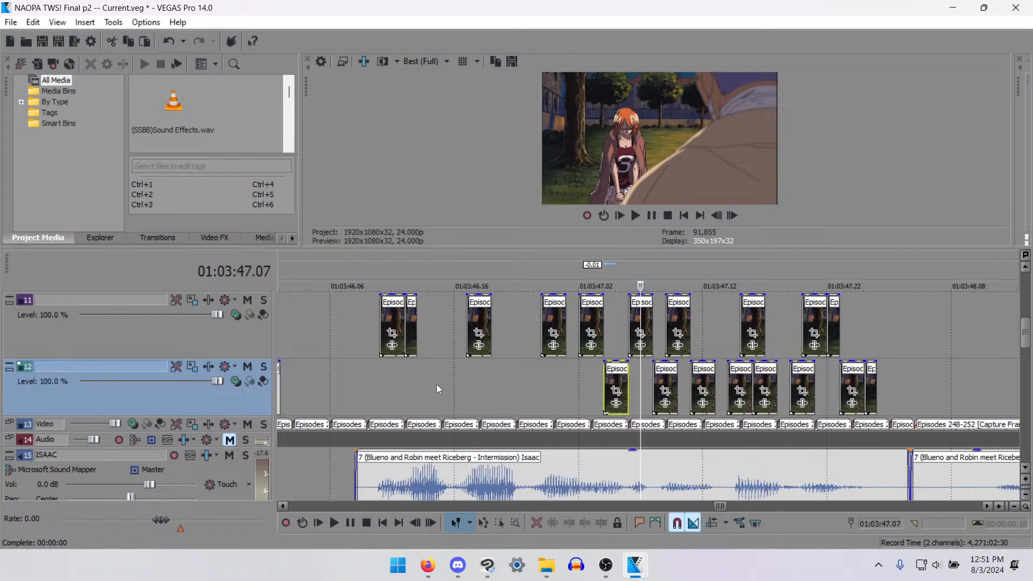
left_click(442, 384)
key("ctrl+v")
key("ctrl+v")
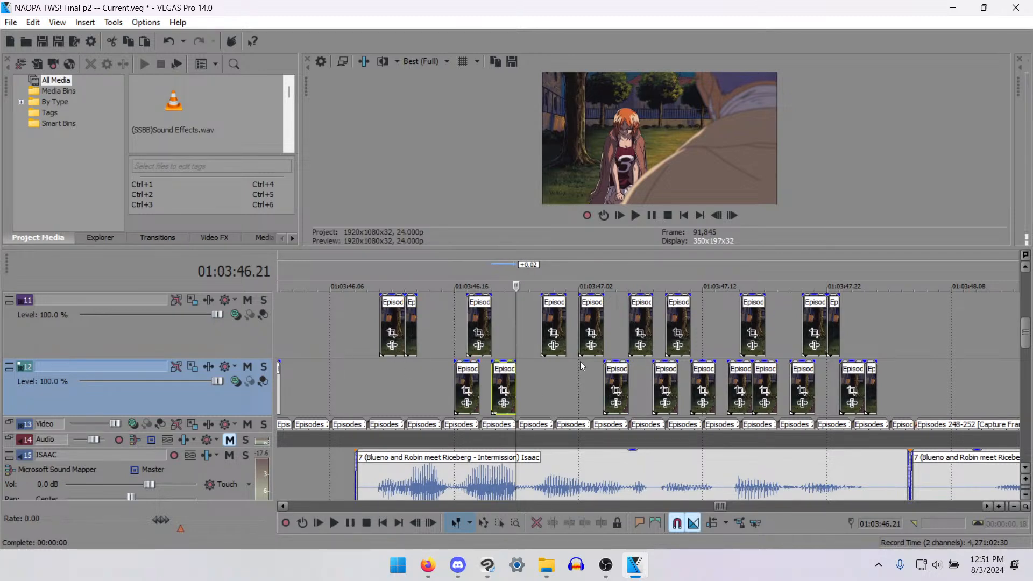
- Step back and forth frame by frame around 01:03:46.16 to 01:03:47.00 to examine the mouth movement
left_click(467, 329)
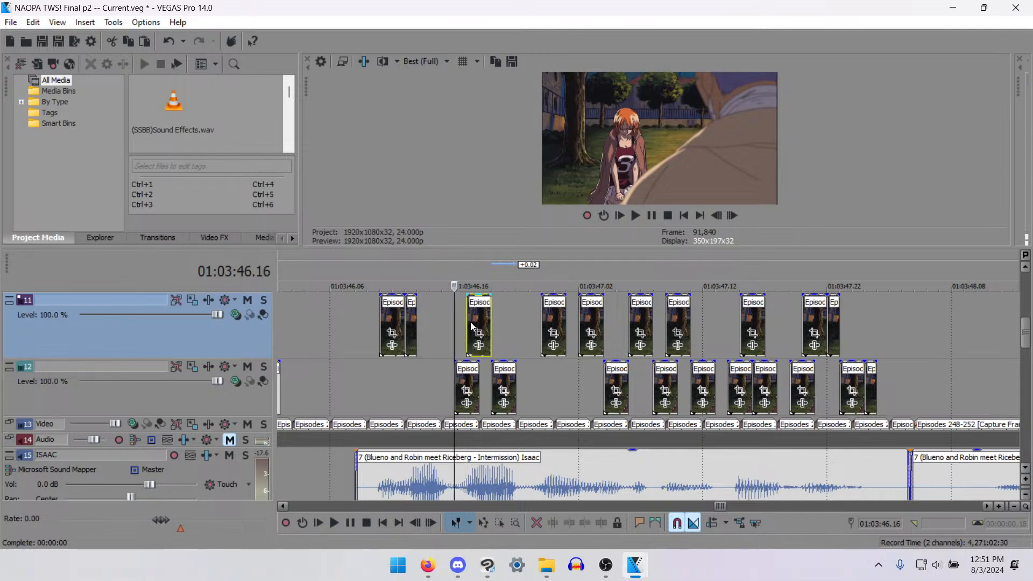
key("Left")
key("Left")
key("Left")
key("Right")
key("Right")
key("Right")
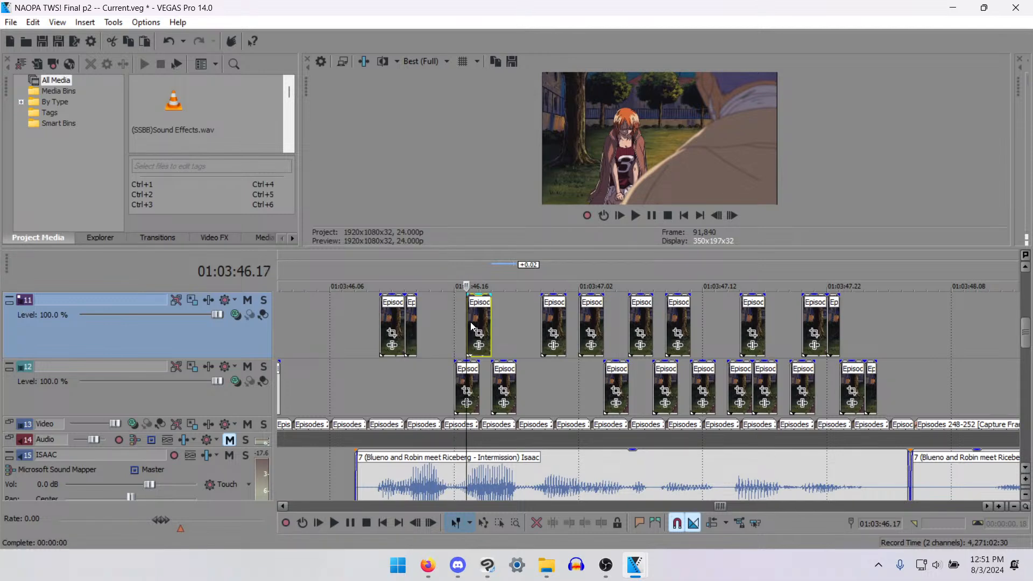
key("Right")
key("Right")
key("Right")
key("Right")
key("Left")
key("Left")
key("Left")
key("Left")
key("Left")
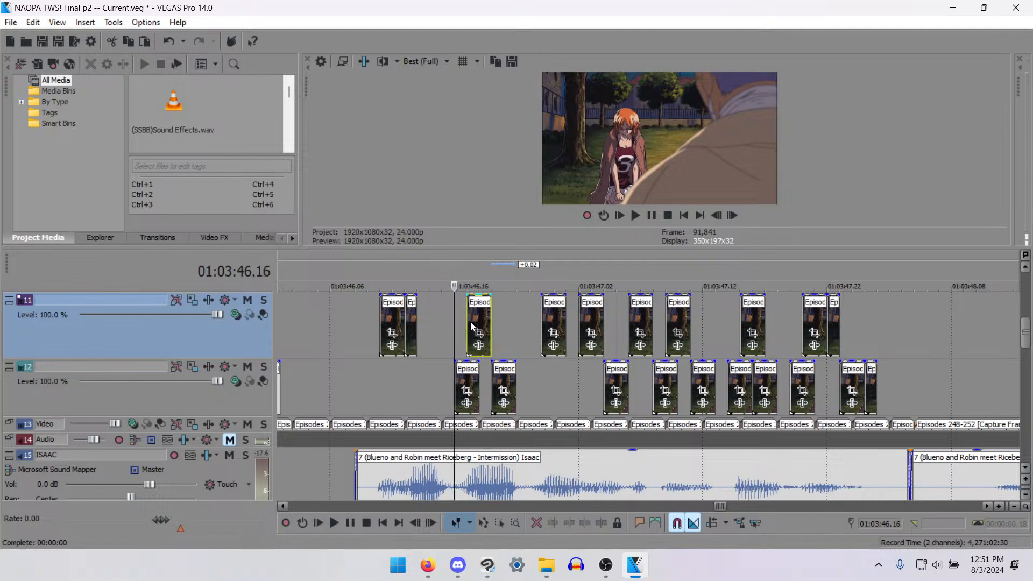
key("Right")
key("Right")
key("Right")
key("Right")
key("Right")
key("Right")
key("Left")
key("Left")
key("Left")
key("Left")
key("Left")
key("Left")
key("Right")
key("Right")
key("Right")
key("Right")
key("Right")
key("Right")
key("Left")
key("Left")
key("Right")
key("Right")
key("Right")
key("Right")
key("Right")
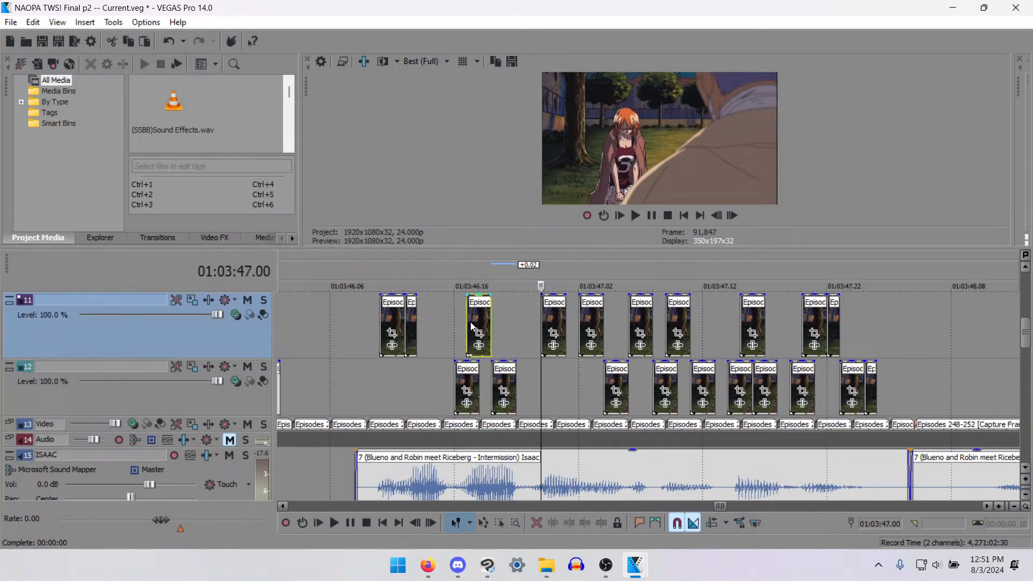
key("Left")
key("Left")
key("Left")
key("Left")
key("Left")
key("Right")
key("Right")
key("Right")
key("Right")
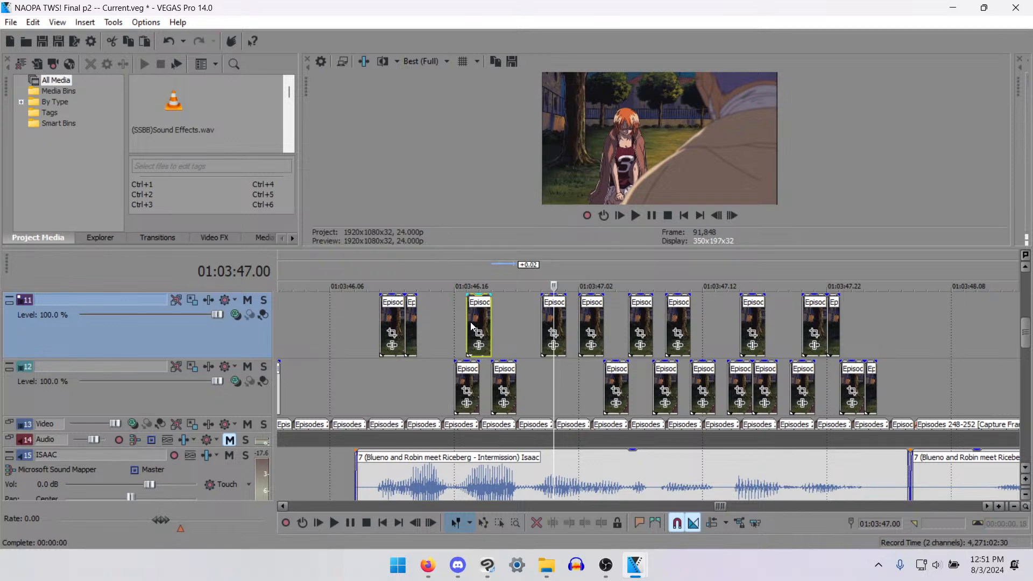
- Paste two-frame clip copies on track 12 at 01:03:46.22 and 01:03:46.12
left_click(532, 377)
key("ctrl+v")
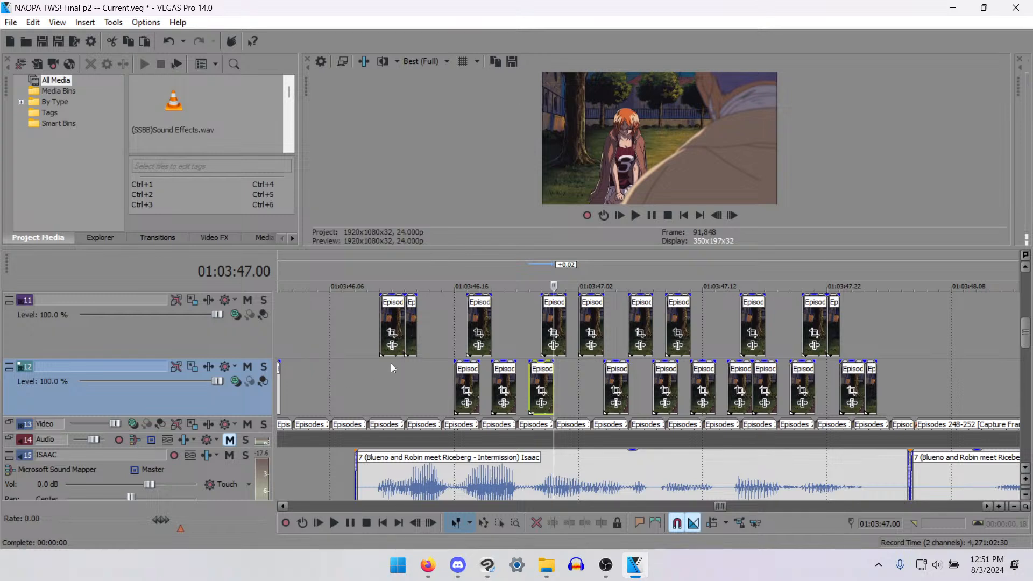
left_click(416, 381)
key("ctrl+v")
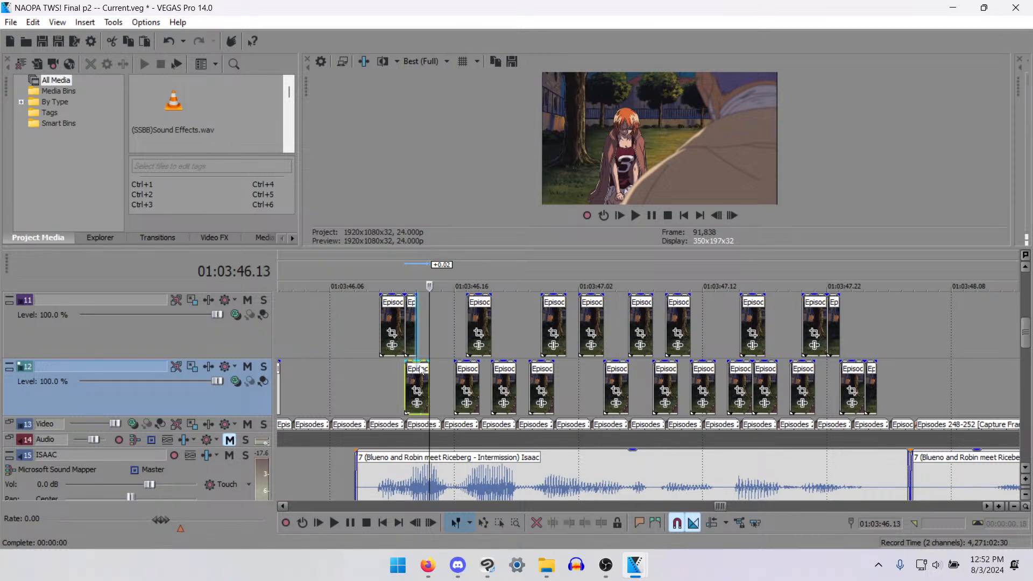
- Check the frames before 01:03:46.12, paste a track 12 clip copy at 01:03:46.09 and place the playhead at 01:03:46.06
key("Left")
key("Left")
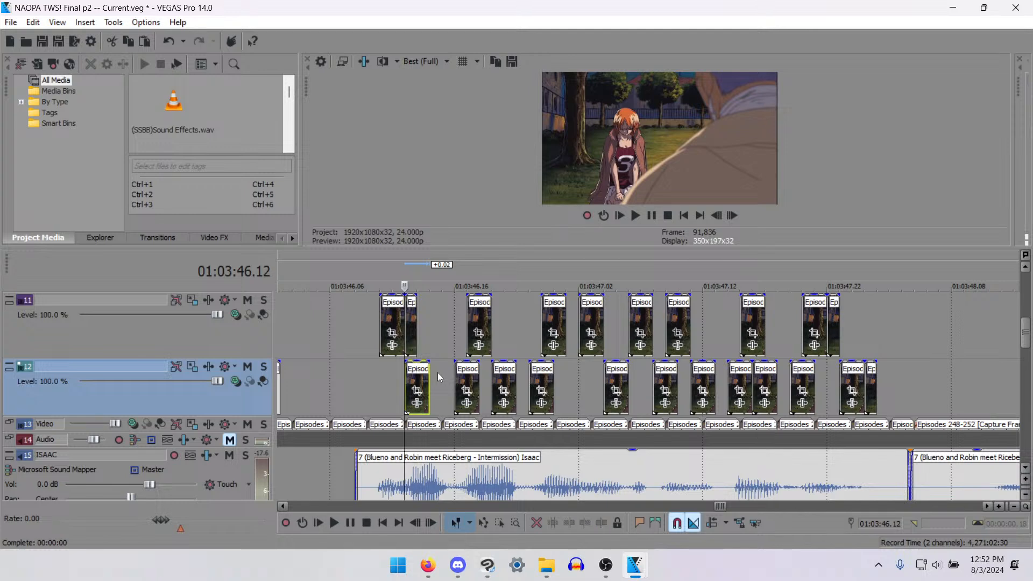
left_click(388, 333)
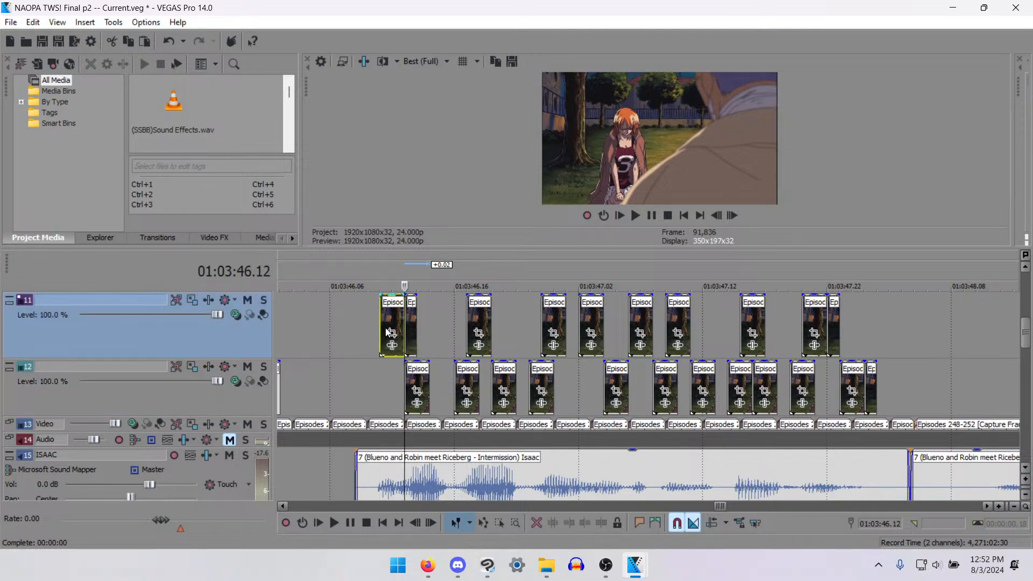
key("Left")
key("Left")
left_click(372, 384)
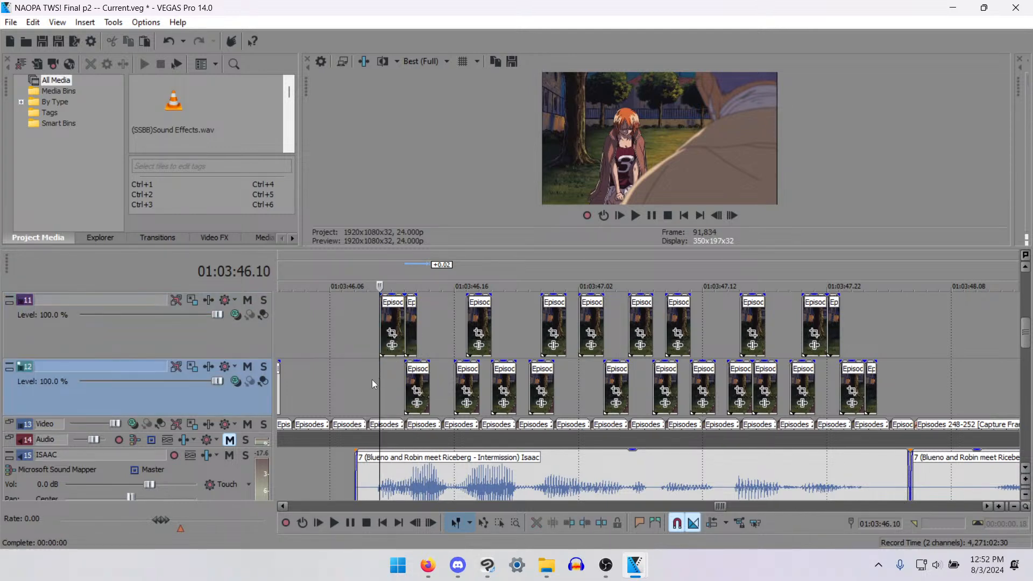
key("Left")
key("ctrl+v")
left_click(334, 388)
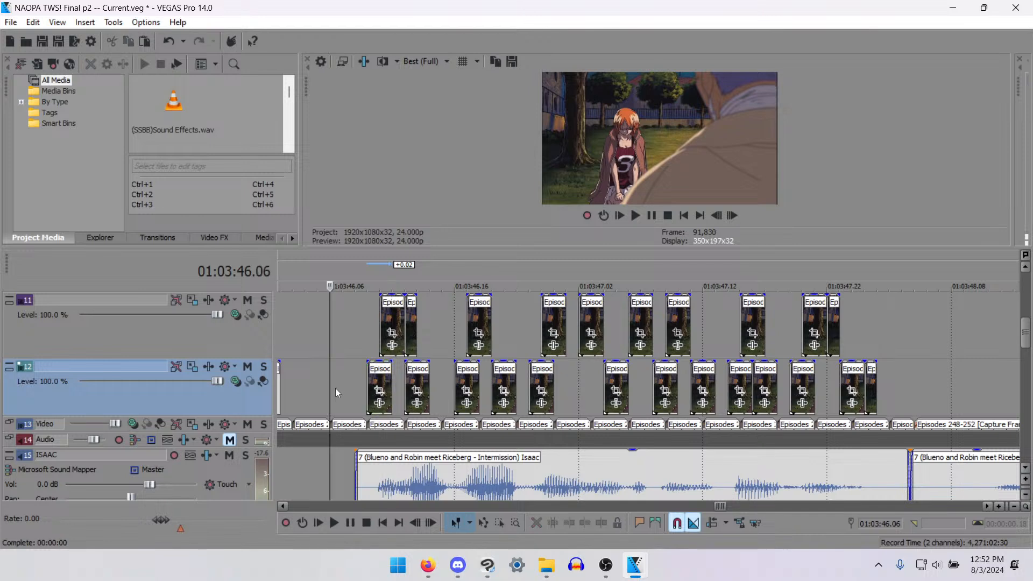
- Play back the mouth-movement section from about 01:03:46.06 with an enlarged video preview to check the sync
key("space")
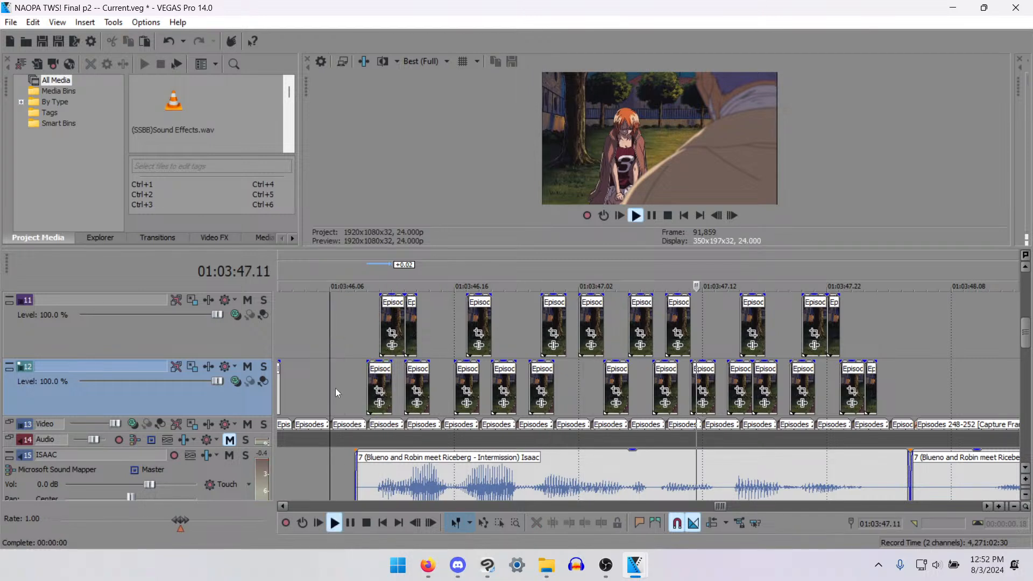
key("space")
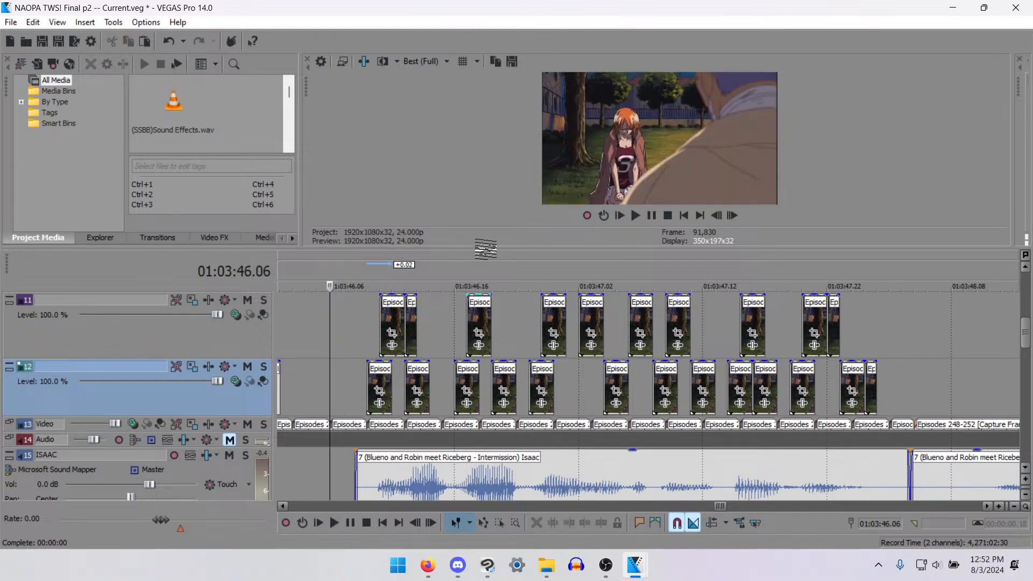
left_click_drag(488, 246, 460, 343)
left_click(416, 442)
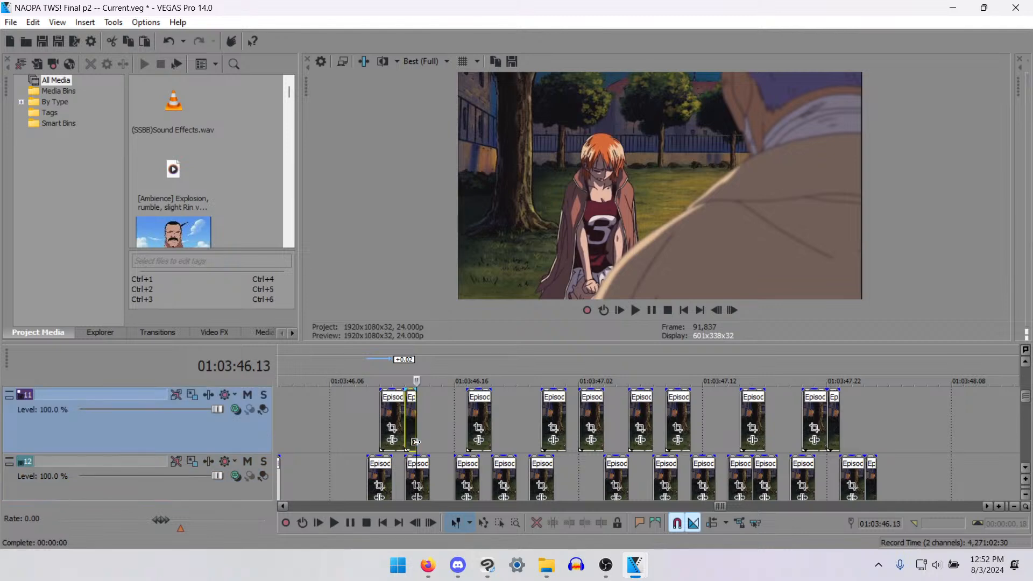
left_click(344, 431)
key("space")
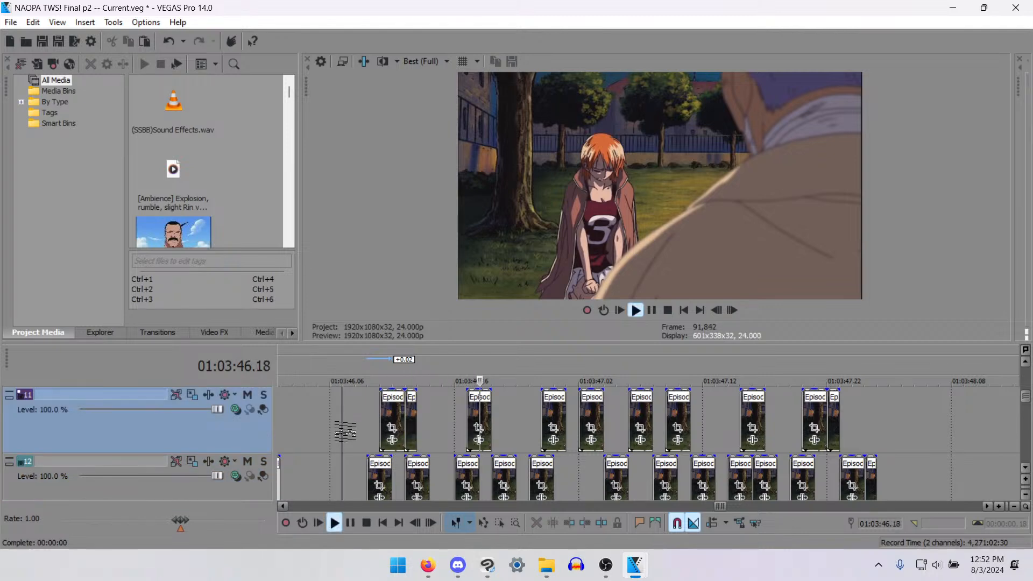
key("space")
- Set the video preview quality to Preview (Full) after trying Draft (Half), and play back the section from 01:03:46.07
left_click(437, 61)
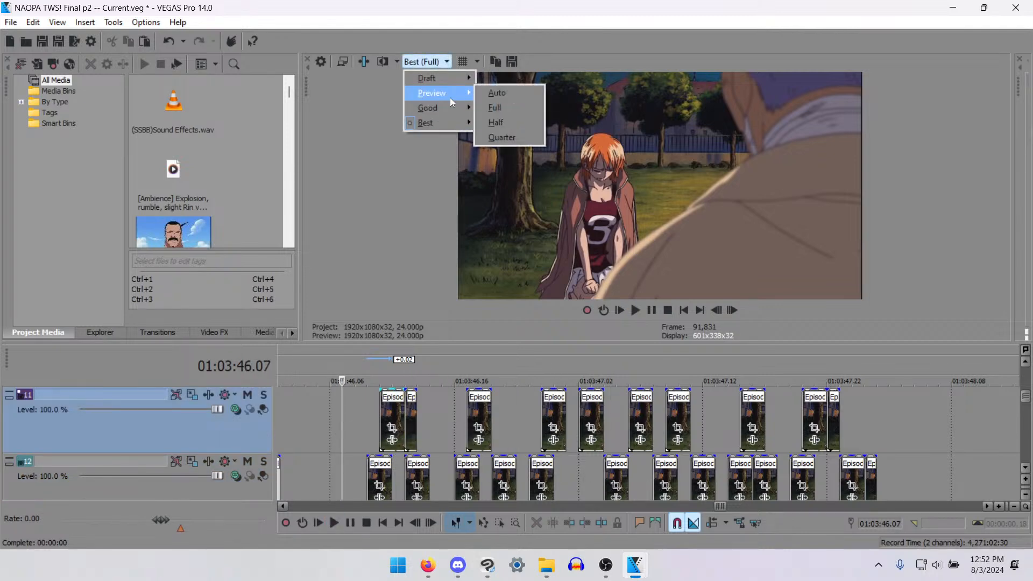
mouse_move(459, 72)
left_click(508, 110)
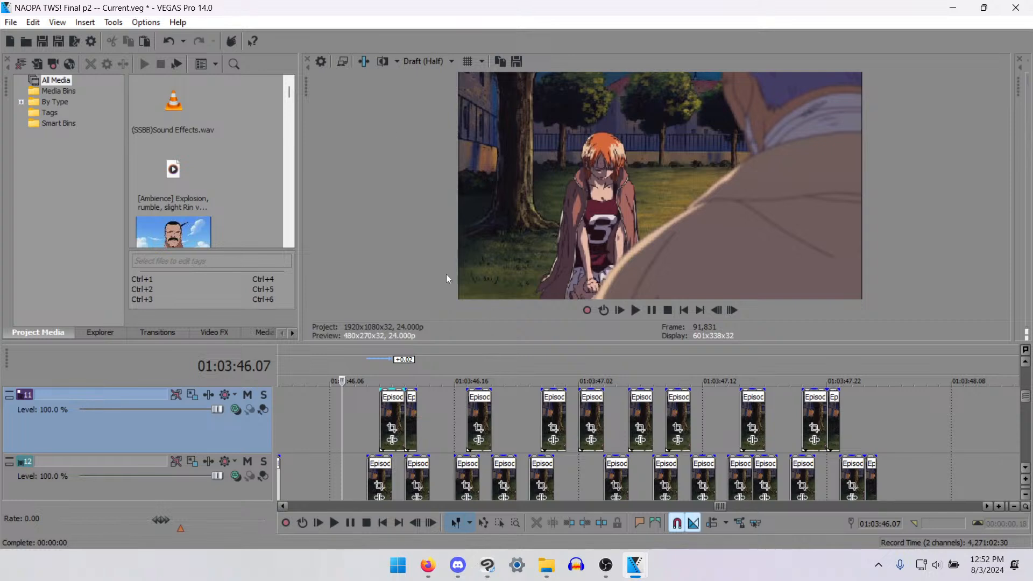
left_click(433, 60)
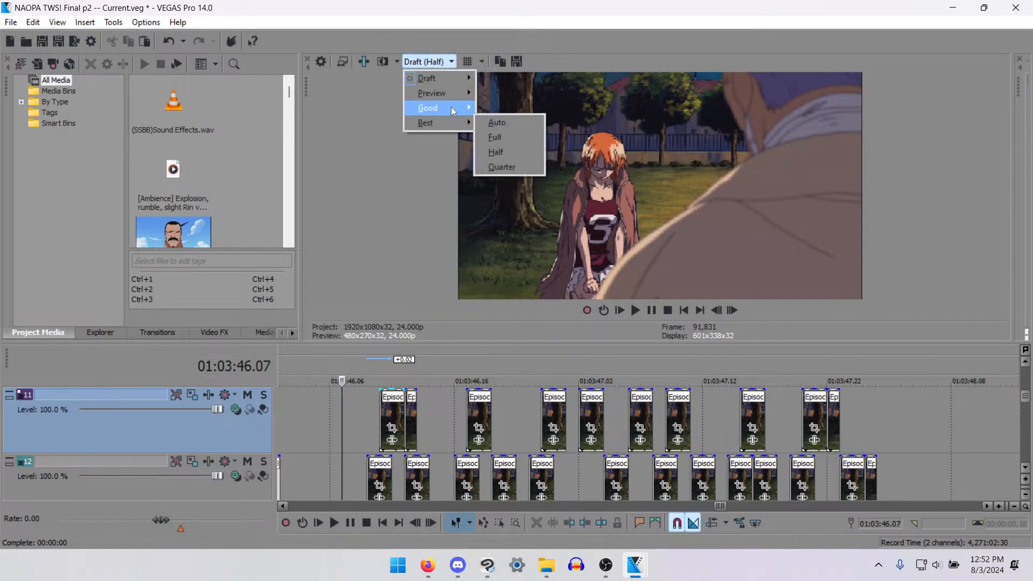
mouse_move(461, 99)
left_click(493, 107)
key("space")
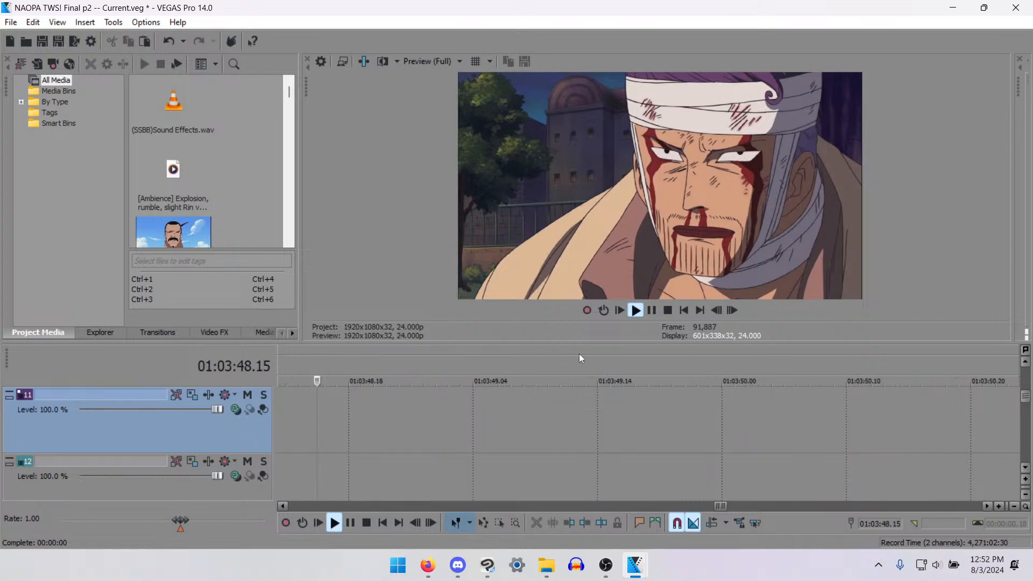
key("space")
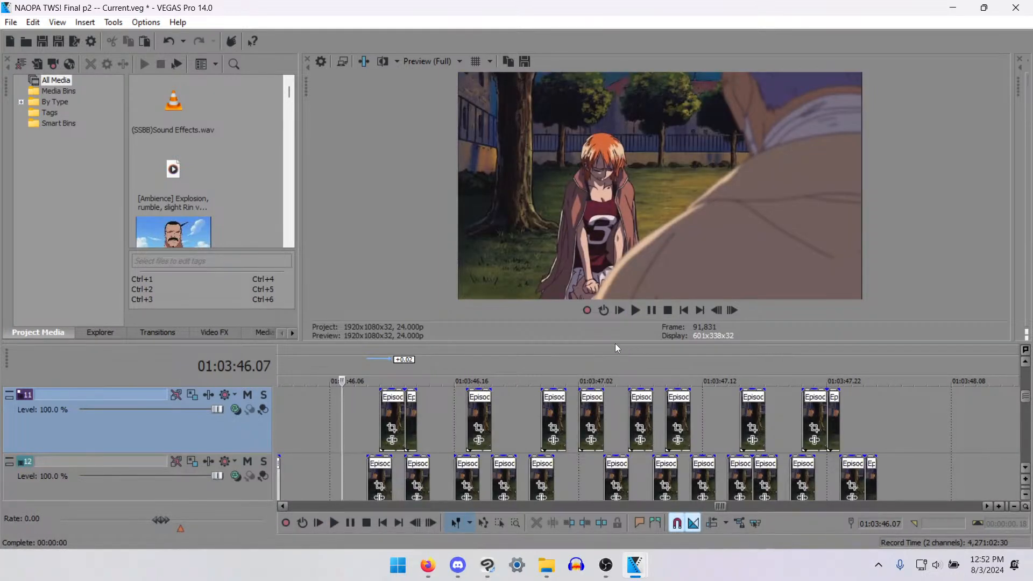
- Toggle the Normalize switch on the two track 15 dialogue clips between about 01:03:40 and 01:03:48, and save the project
left_click_drag(604, 342, 597, 127)
scroll(528, 369, "down", 4)
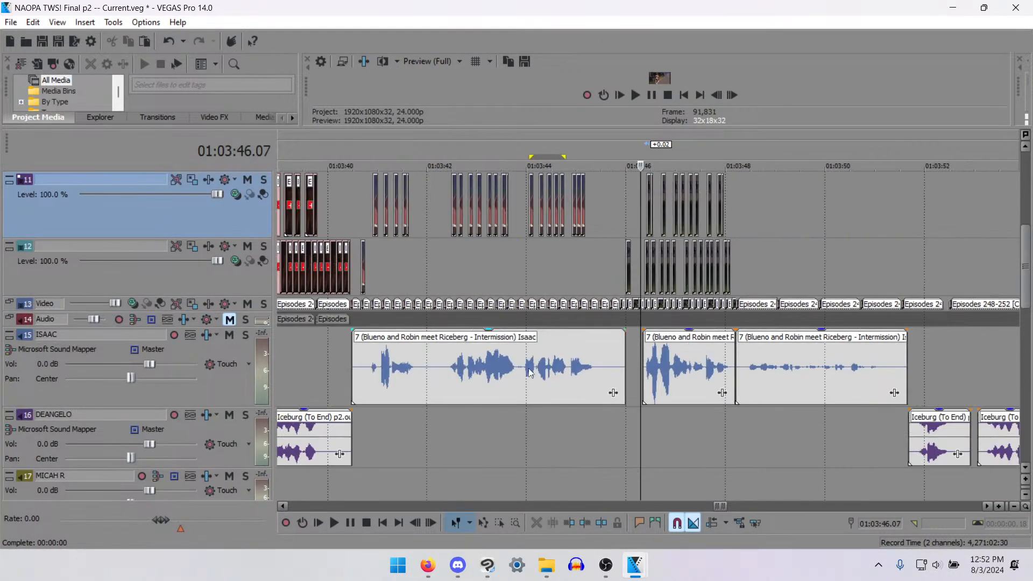
left_click(671, 368)
right_click(587, 360)
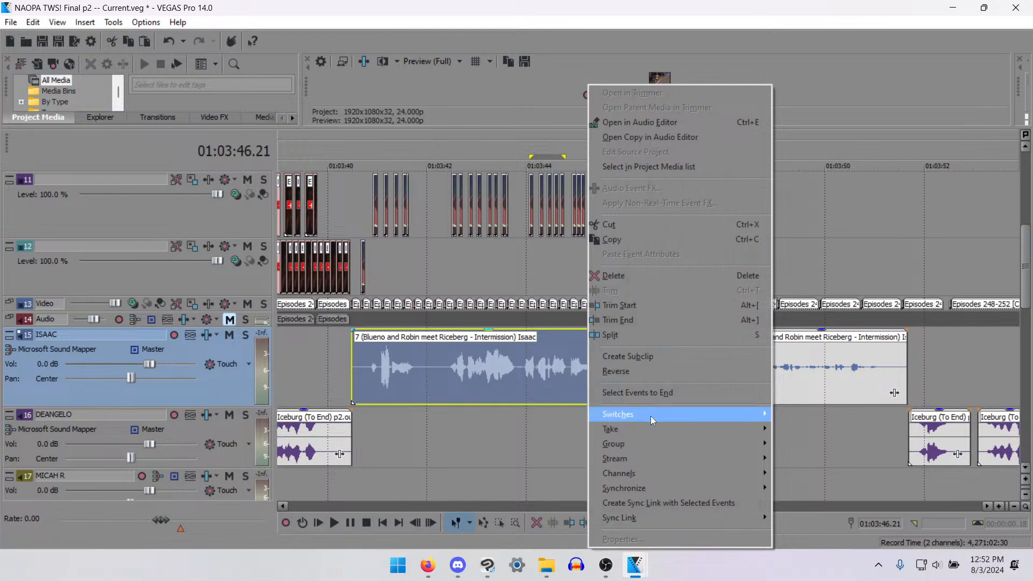
left_click(815, 473)
key("ctrl+s")
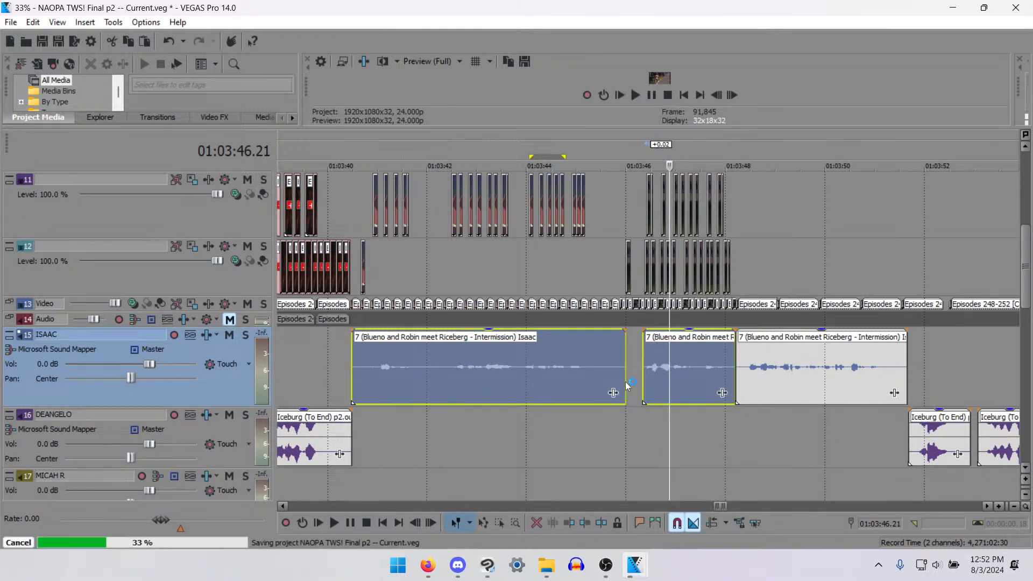
- Play back the track 15 dialogue from about 01:03:40 to 01:03:48.13 and save the project
left_click(343, 359)
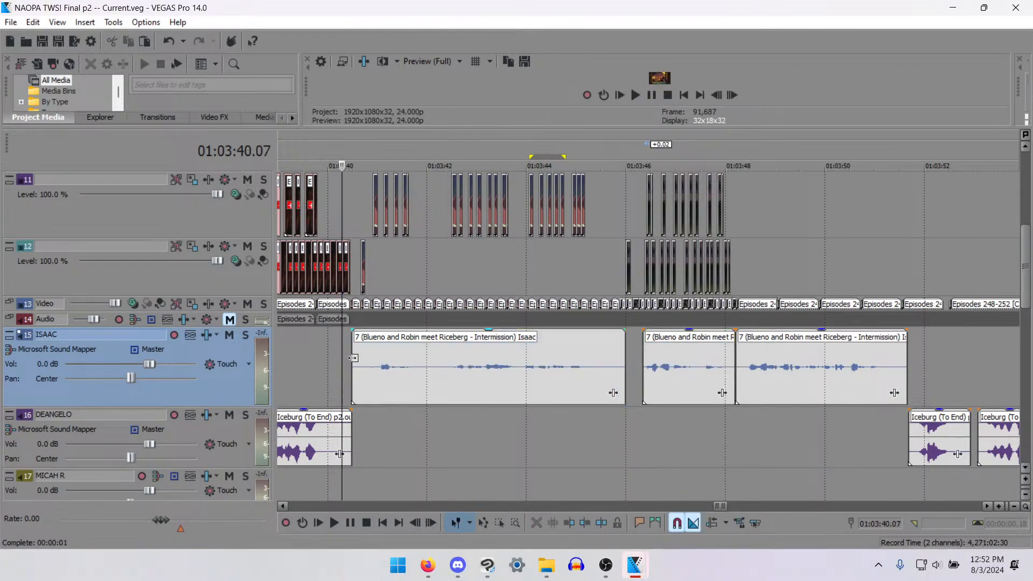
left_click(353, 358)
key("space")
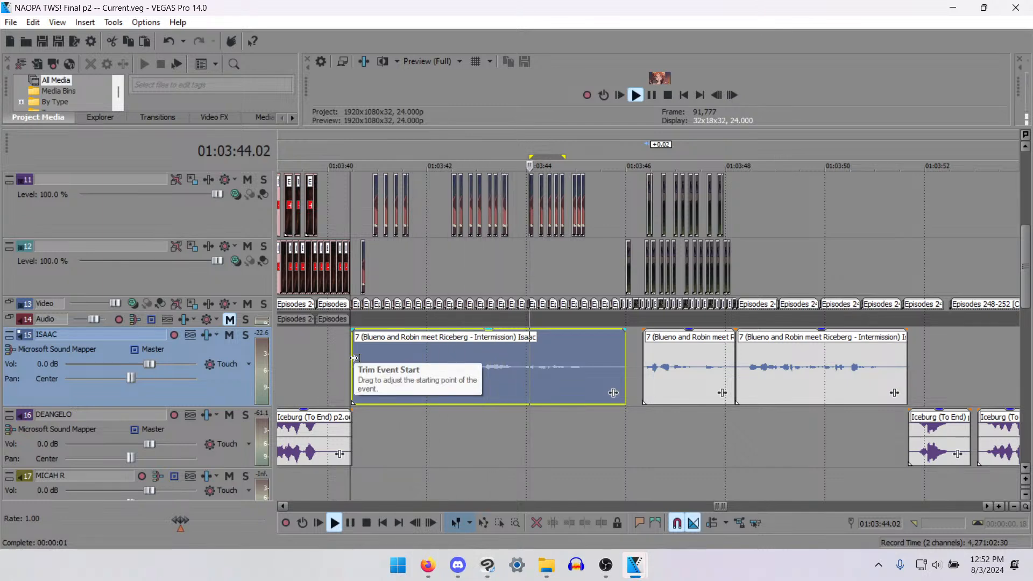
scroll(355, 357, "down", 2)
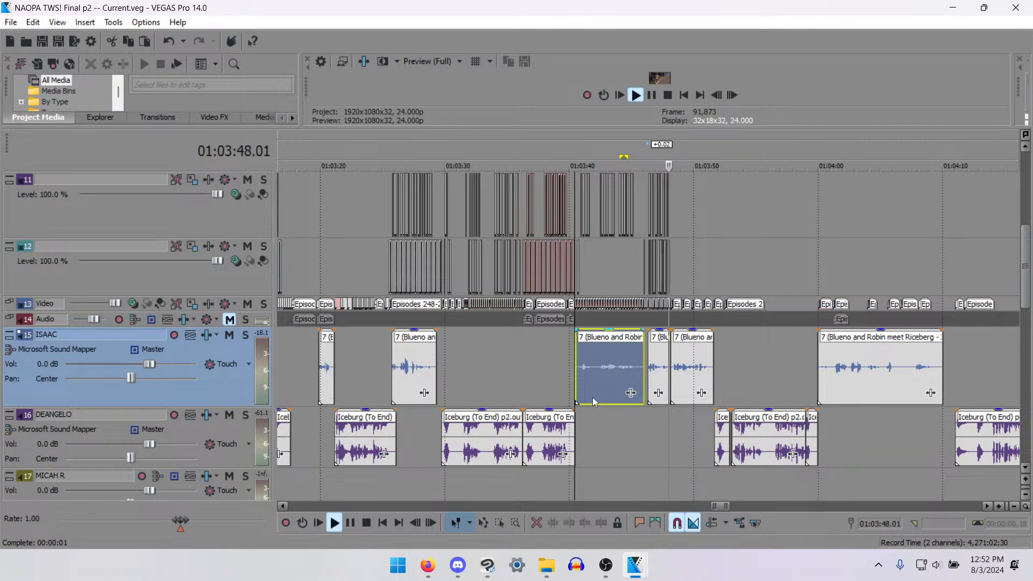
key("Return")
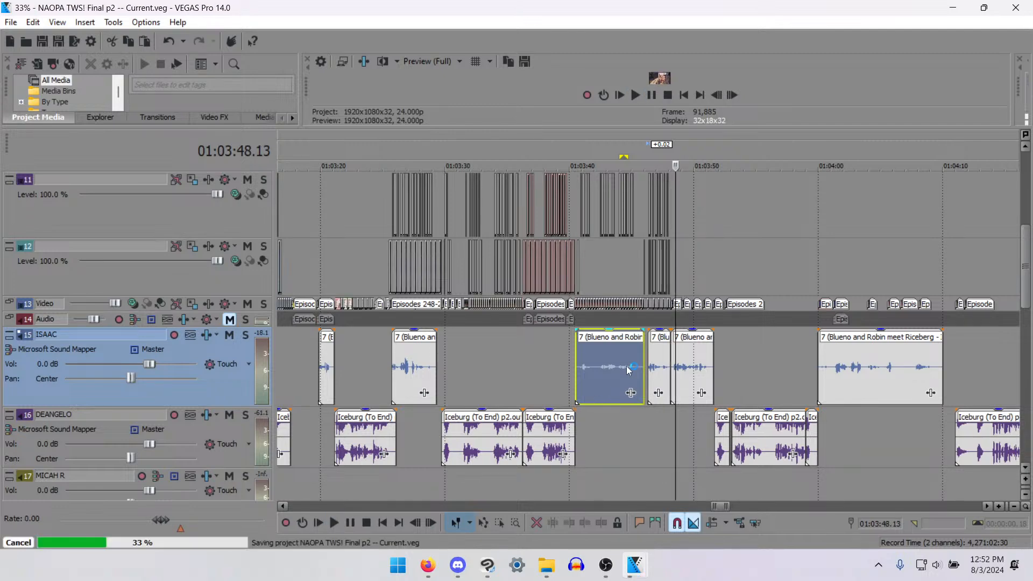
- Listen to the earlier track 15 dialogue clip at 01:02:47.12 to compare its loudness
scroll(628, 369, "down", 4)
scroll(648, 345, "up", 4)
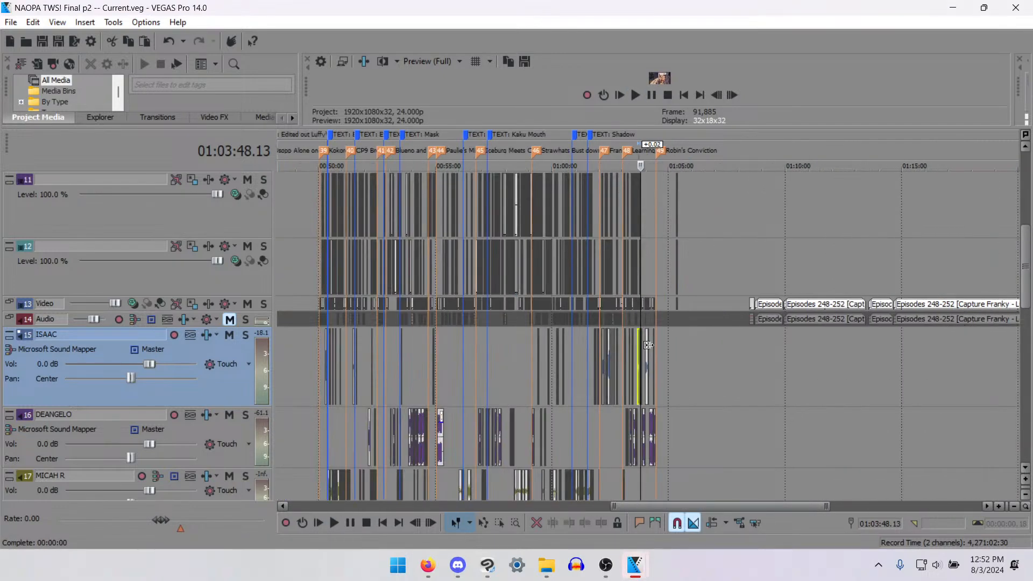
scroll(573, 376, "down", 1)
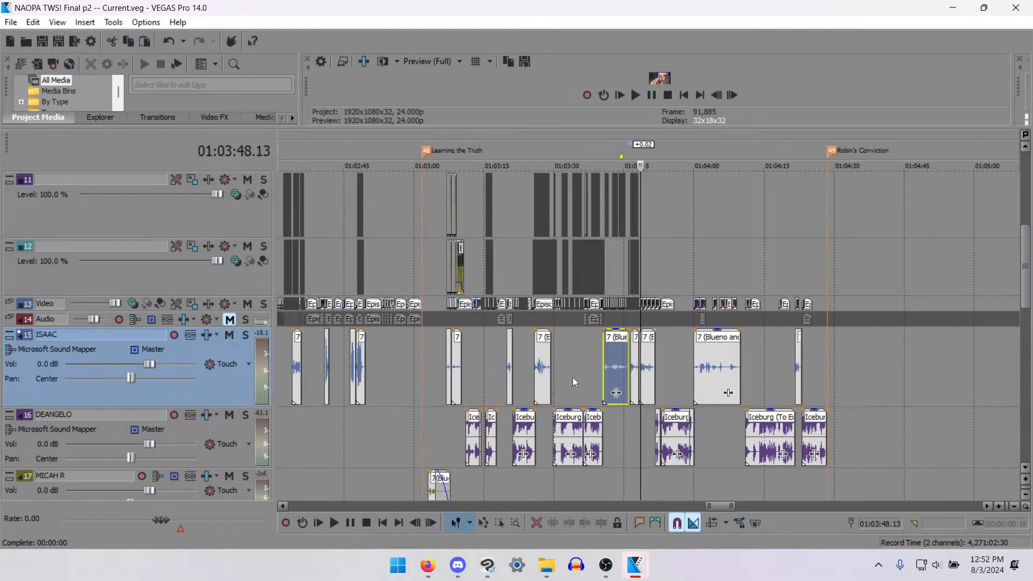
left_click(359, 366)
scroll(439, 369, "up", 3)
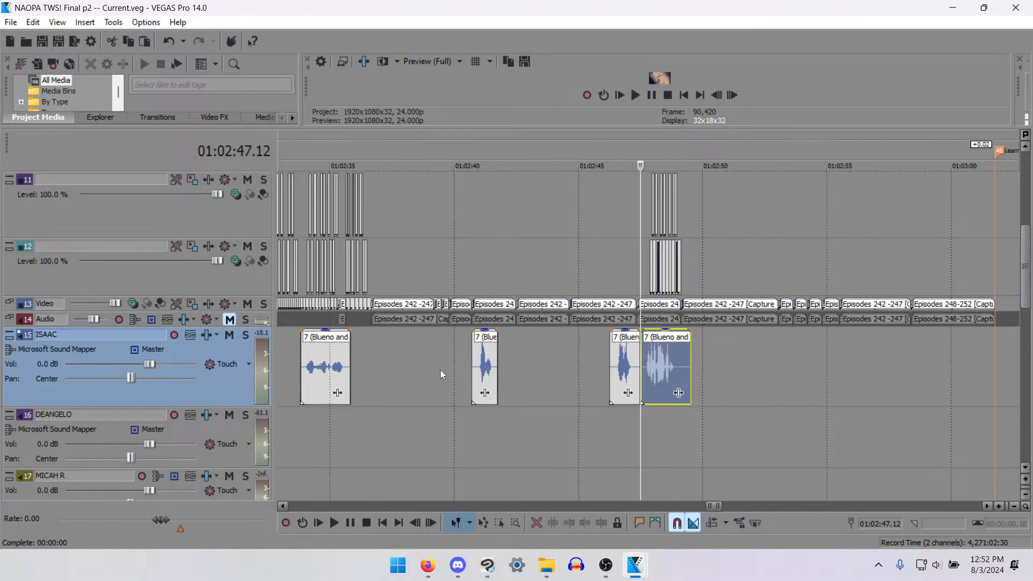
key("space")
key("space")
scroll(821, 415, "down", 4)
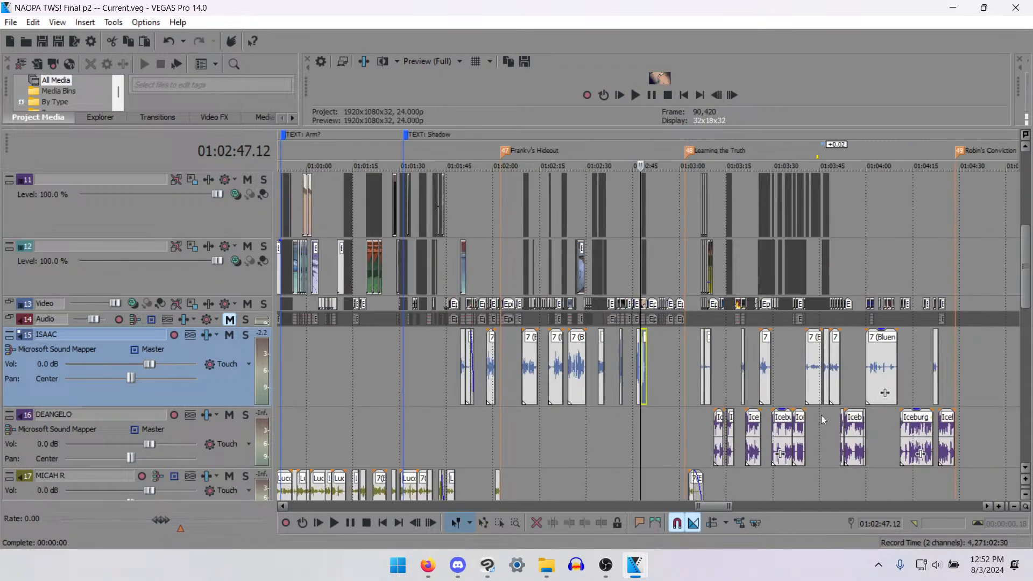
- Go back to the track 15 dialogue clips after 01:03:40 and play back from 01:03:46.08 to about 01:03:51
left_click(806, 367)
scroll(823, 387, "up", 4)
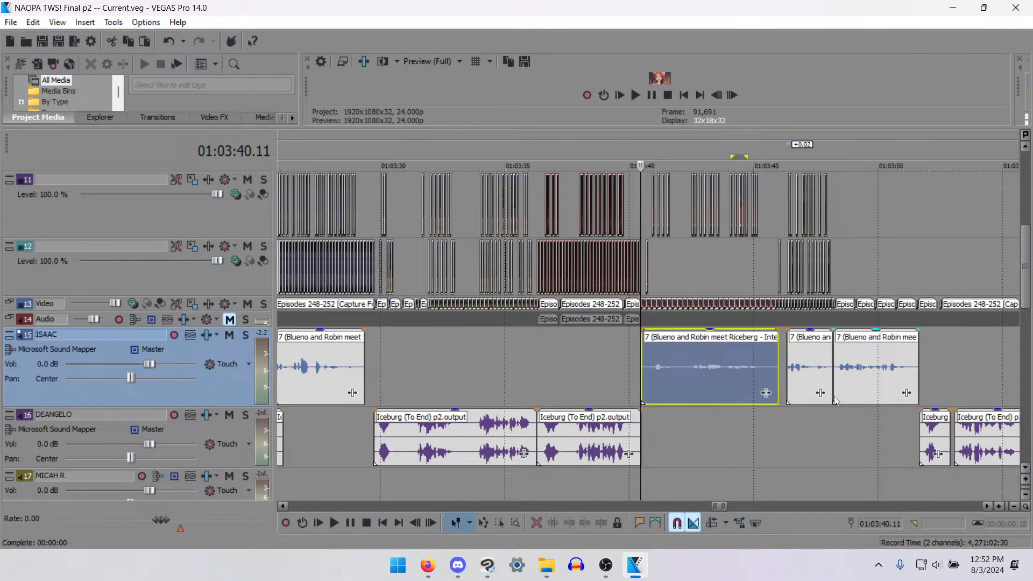
left_click(800, 356)
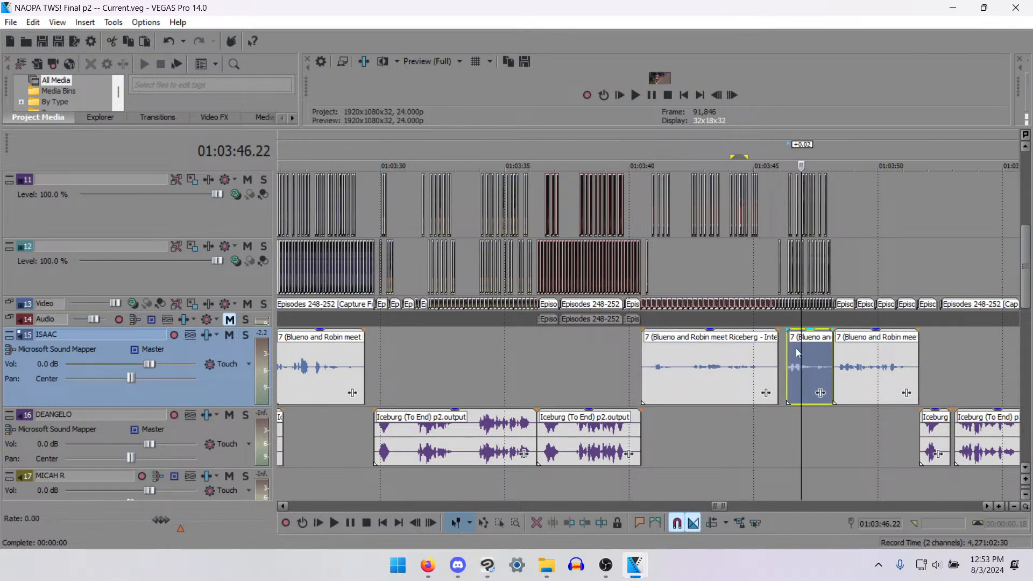
left_click(793, 349)
scroll(817, 366, "down", 1)
scroll(818, 366, "up", 1)
left_click(640, 376)
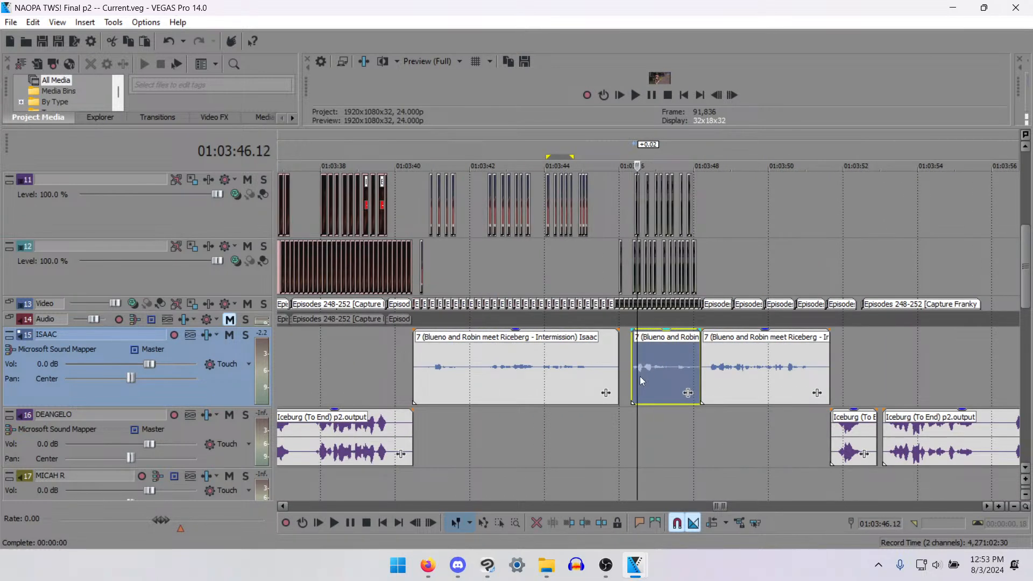
left_click(625, 385)
key("space")
scroll(689, 368, "down", 3)
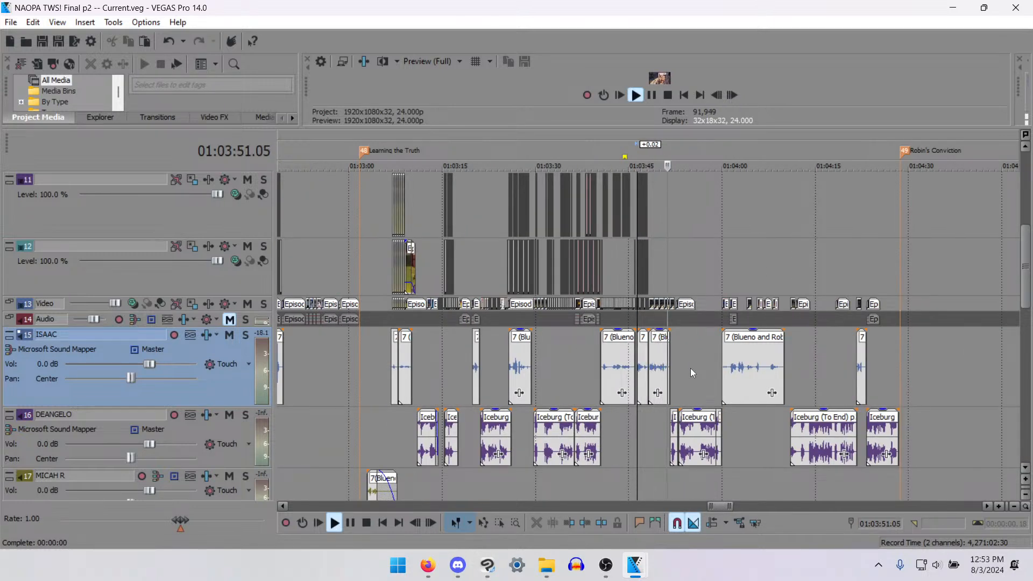
key("space")
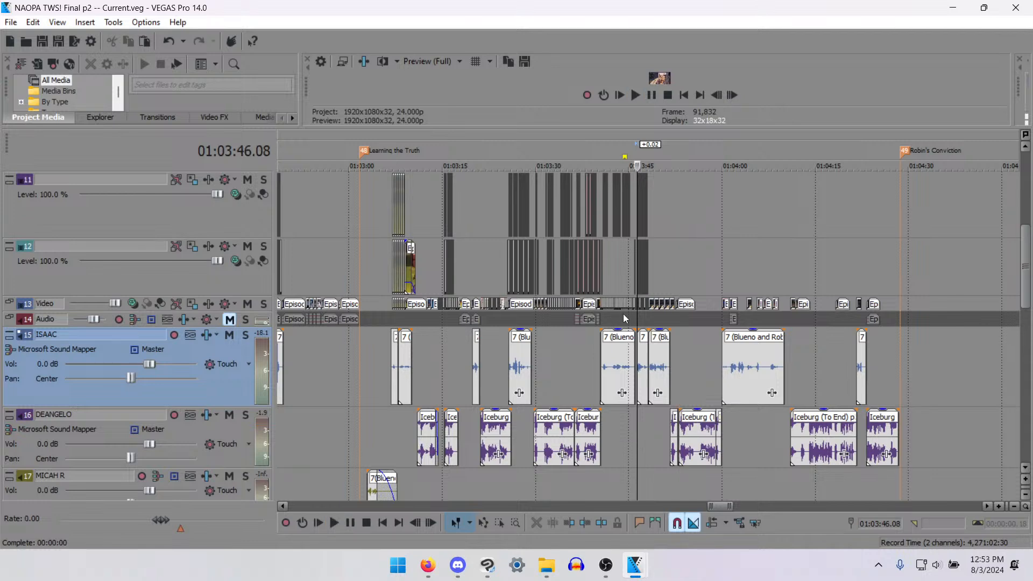
- Select all video and audio events after 01:03:51.16 and move them 20 frames later
left_click(673, 395)
scroll(753, 441, "up", 7)
scroll(782, 457, "down", 8)
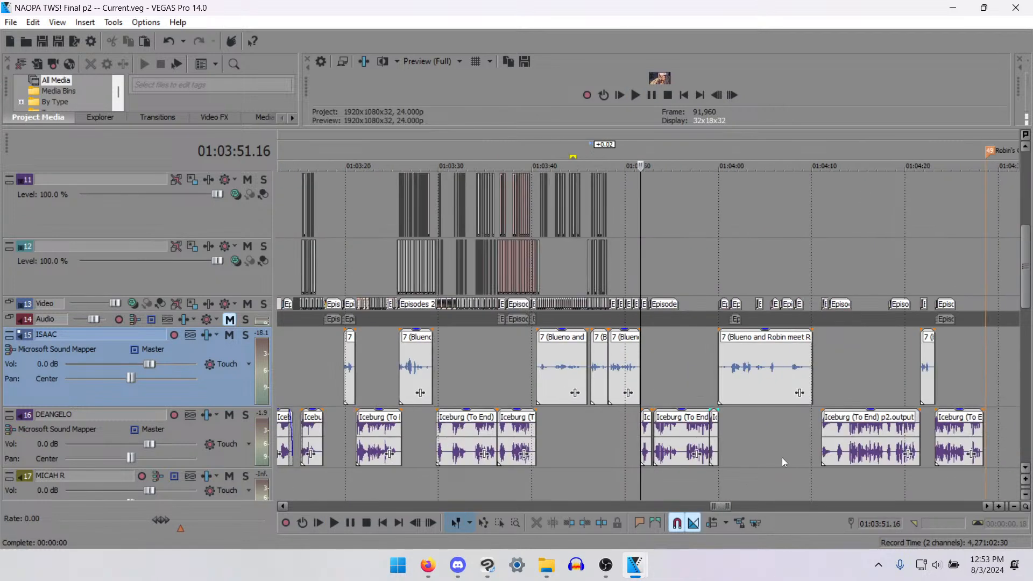
key("d")
left_click_drag(856, 472, 641, 256)
scroll(674, 304, "up", 6)
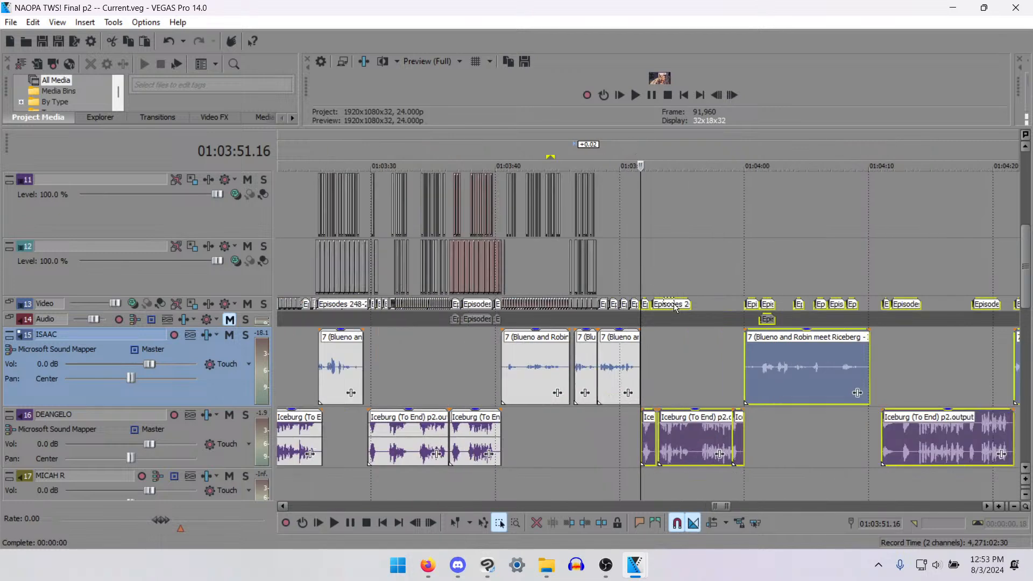
left_click_drag(663, 307, 725, 306)
- Play back the end of the last track 15 dialogue clip through the new gap to judge the pause
left_click(513, 369)
key("space")
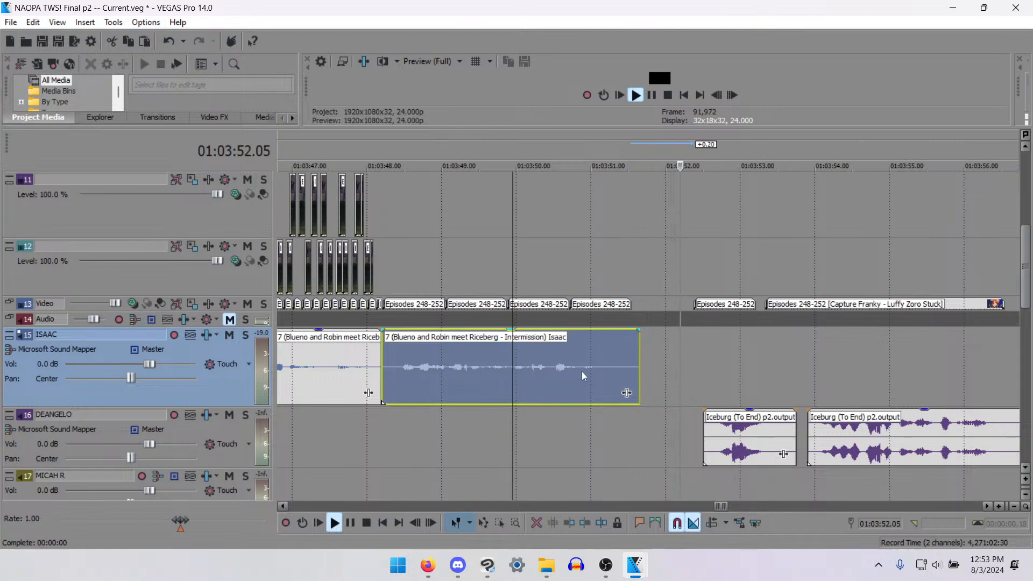
key("space")
- Move the events after 01:03:52.00 16 frames earlier, and the first track 13 clip after the gap 13 frames earlier
left_click(666, 431)
scroll(666, 431, "down", 4)
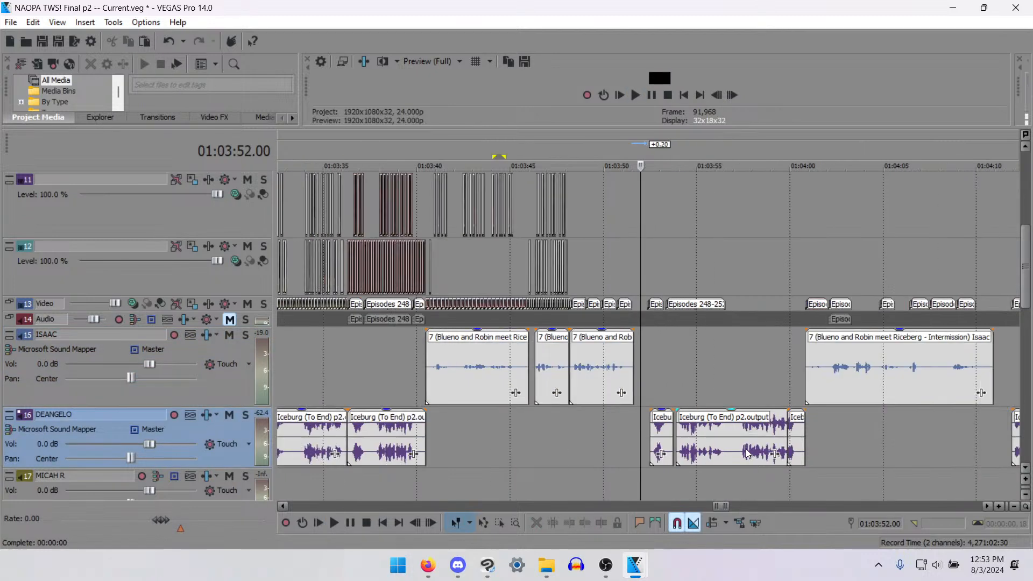
scroll(748, 454, "down", 3)
left_click_drag(661, 308, 662, 308)
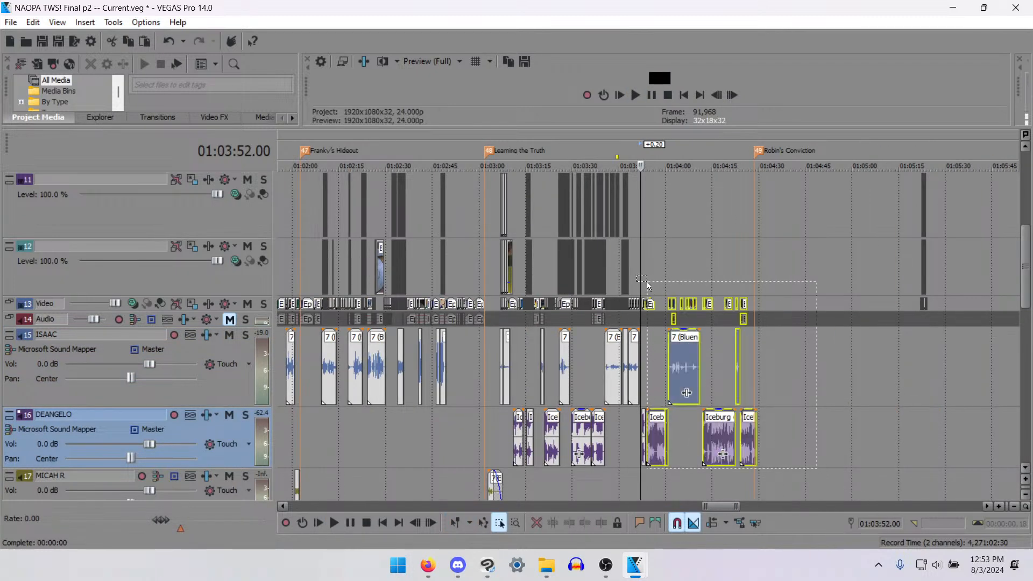
scroll(678, 334, "up", 6)
left_click(715, 435, "ctrl")
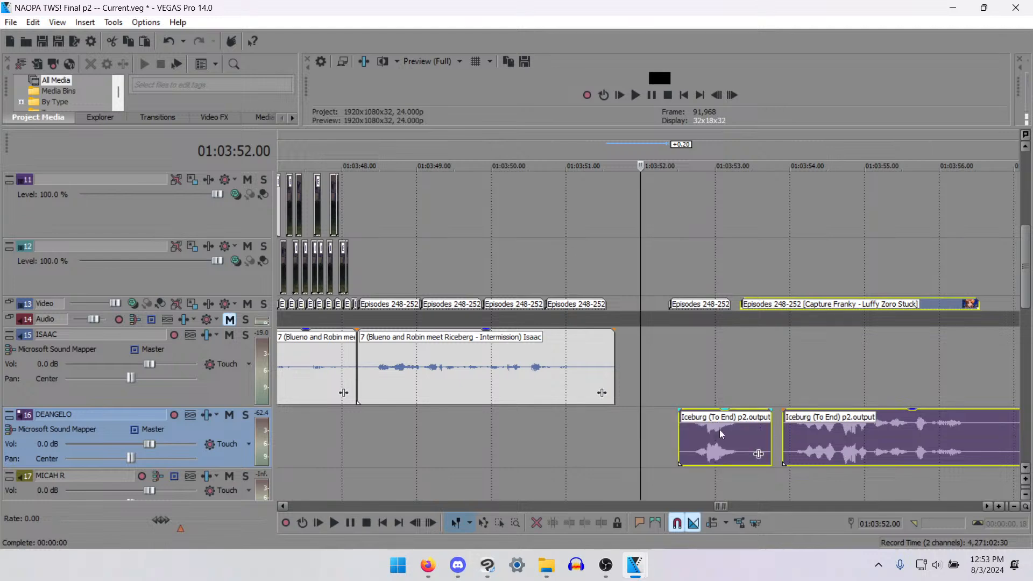
left_click_drag(712, 440, 667, 447)
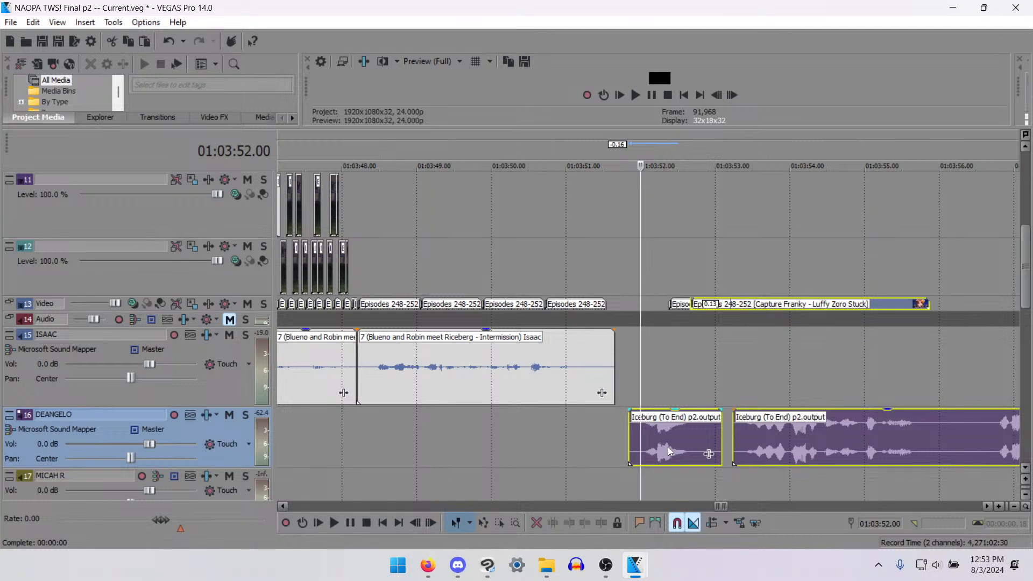
left_click_drag(674, 309, 641, 309)
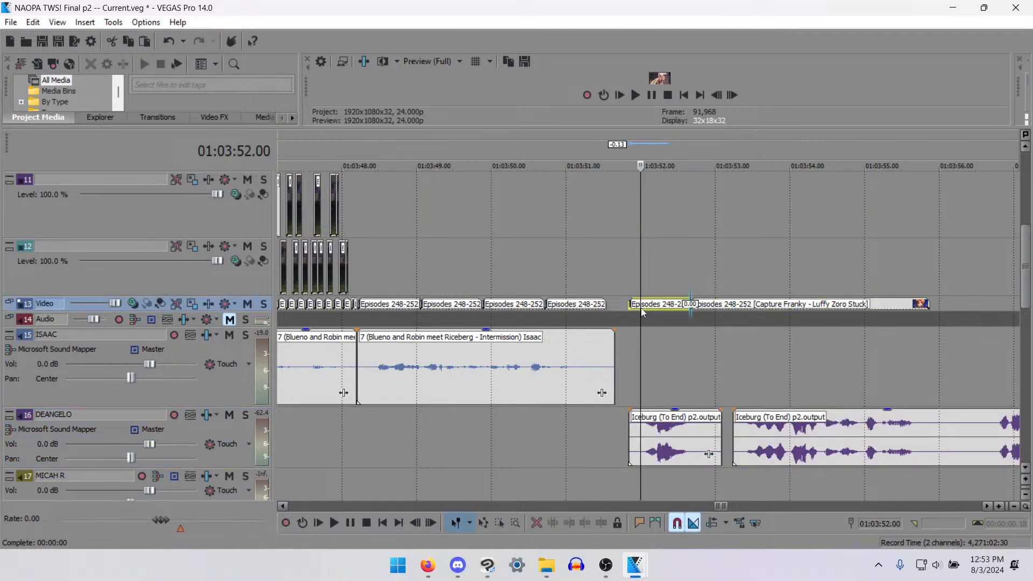
- Enlarge the video preview and split the long Luffy Zoro Stuck clip on track 13 at 01:03:53.20
left_click_drag(439, 128, 443, 248)
left_click_drag(444, 209, 445, 204)
key("Right")
key("Right")
key("Right")
key("Right")
key("Right")
key("Right")
key("Right")
key("Right")
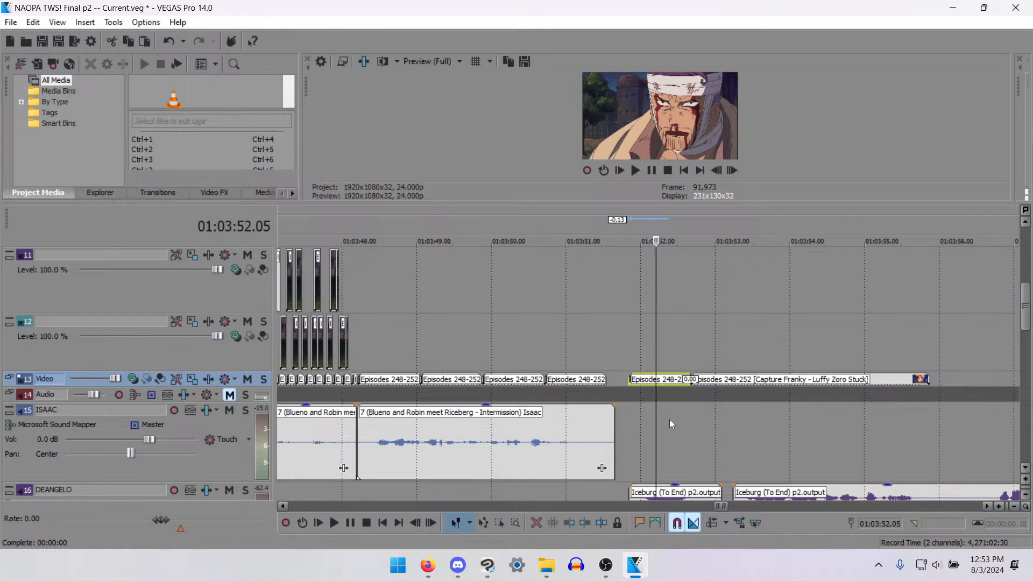
key("Right")
key("Right")
key("Right")
key("Right")
key("Right")
key("Right")
key("Right")
key("Right")
key("Right")
key("Right")
key("Right")
key("Right")
key("Right")
key("Right")
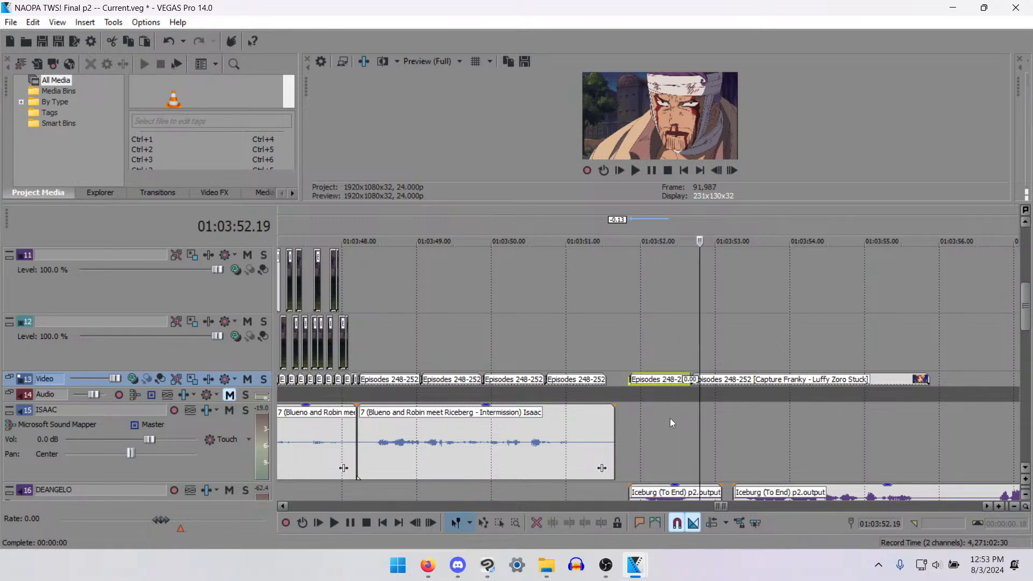
key("Right")
key("Right")
key("Right")
key("Right")
key("Right")
key("Right")
key("Right")
key("Right")
key("Right")
key("Right")
key("Right")
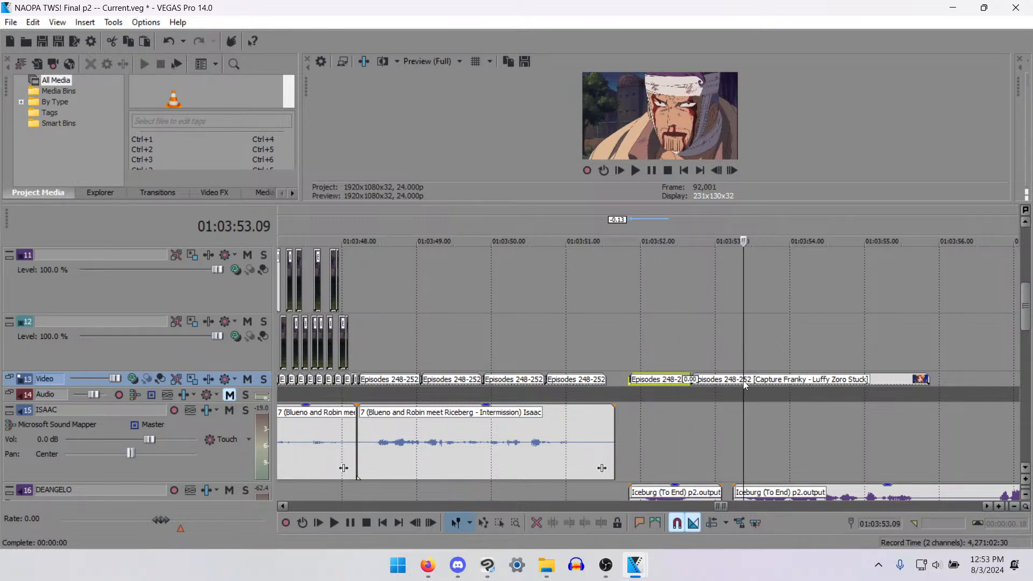
key("Right")
key("Right")
key("Right")
key("Right")
key("Right")
key("Right")
key("Right")
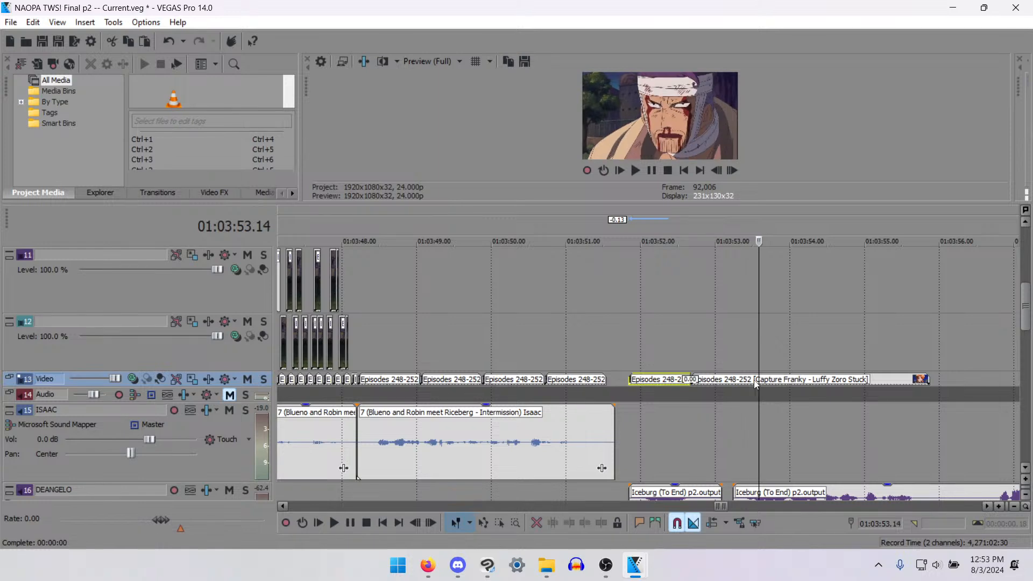
key("Right")
key("Right")
key("Right")
key("Right")
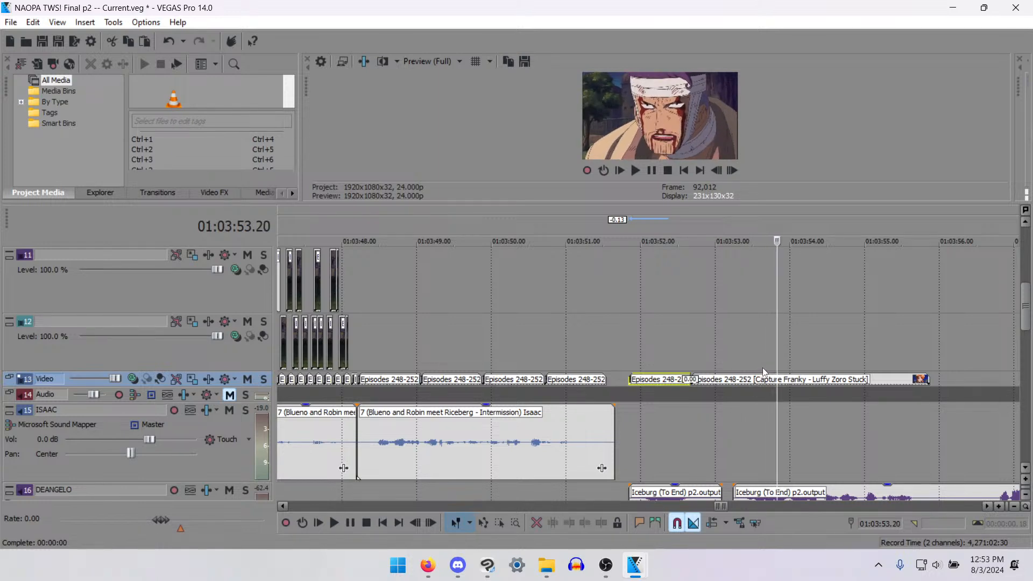
key("s")
- Delete the first track 13 clip after the gap and park the following split piece on track 12, starting at about 01:03:50.16
left_click(739, 378)
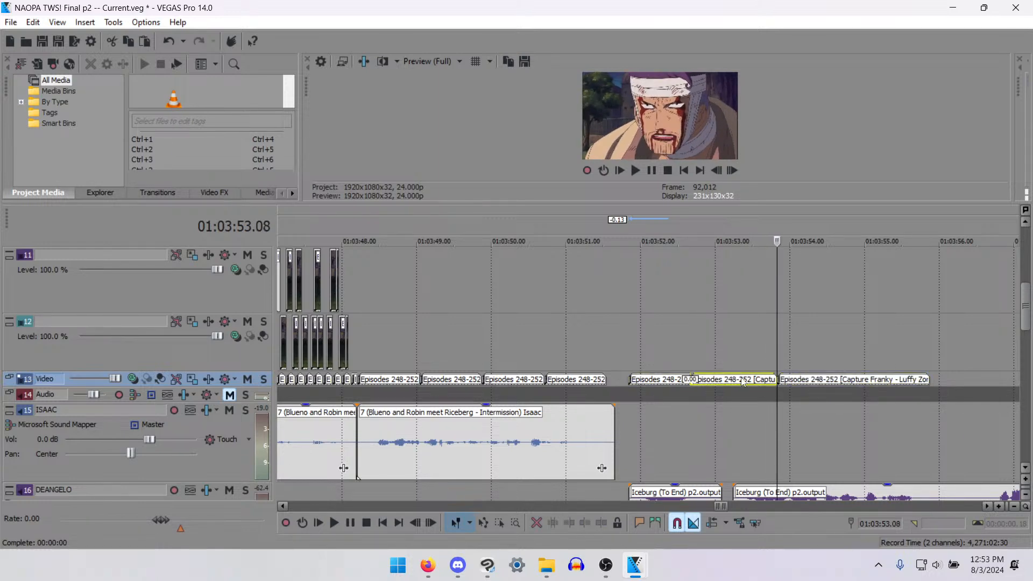
left_click(658, 380)
key("Delete")
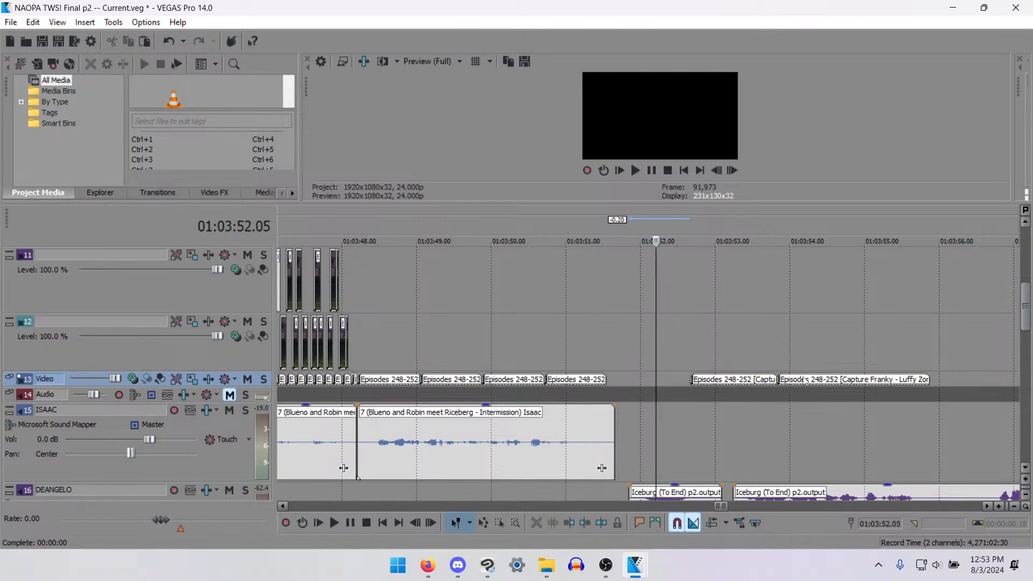
left_click_drag(749, 382, 610, 342)
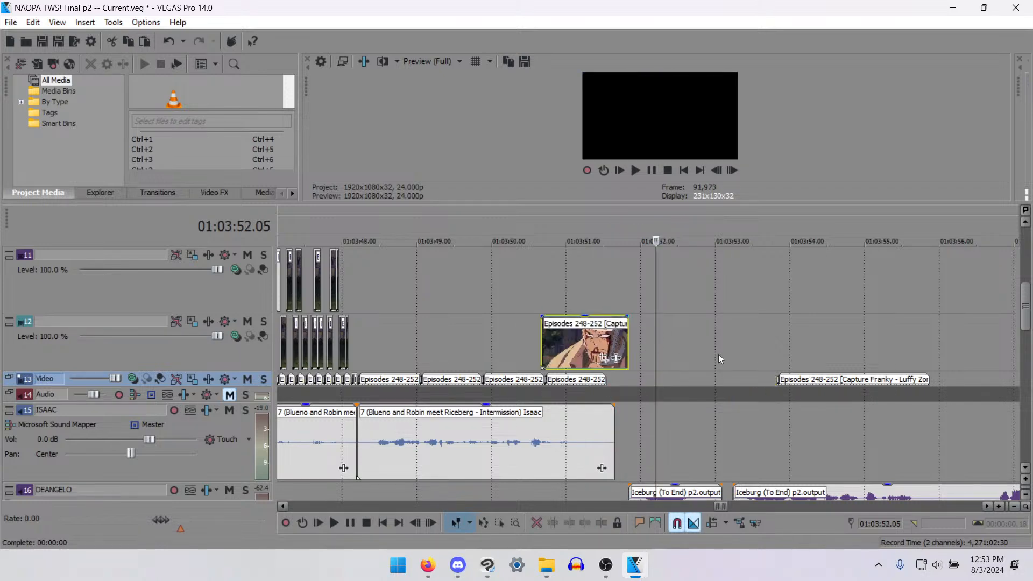
- Move the remaining split piece on track 13 earlier by 1 second 18 frames, to start at about 01:03:52.02
left_click_drag(821, 380, 677, 398)
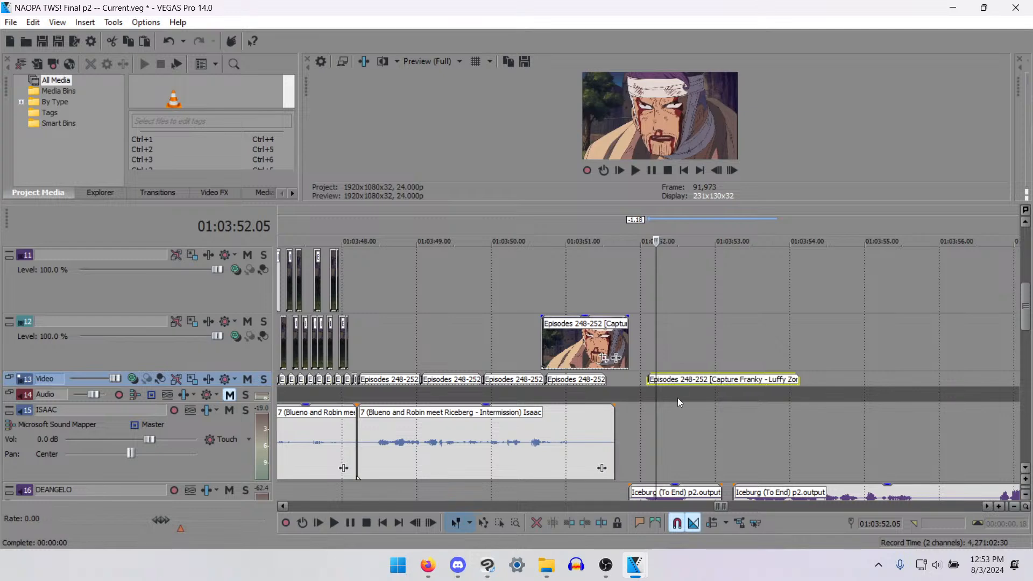
key("Left")
key("Left")
key("Left")
key("Left")
key("Right")
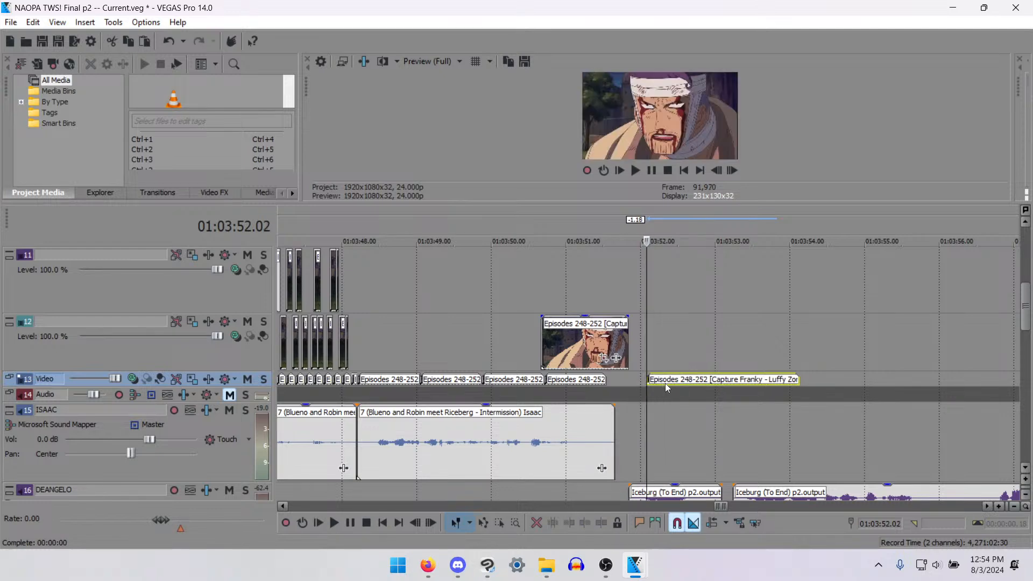
- Try extending the start of the last track 13 clip back to the preceding clip's end, and undo the change
scroll(676, 394, "up", 2)
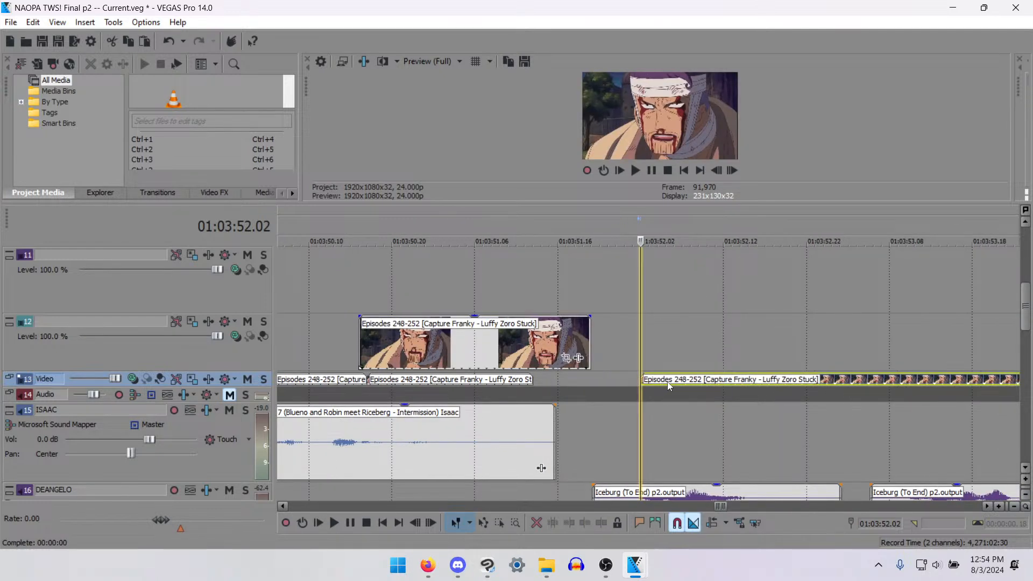
key("Left")
left_click_drag(641, 376, 536, 374)
scroll(537, 377, "down", 3)
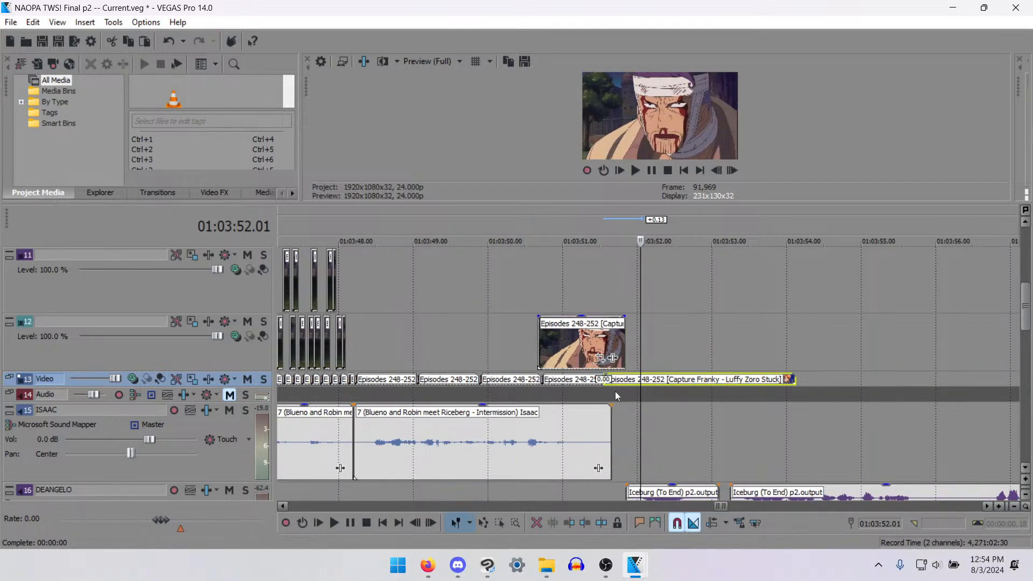
key("ctrl+z")
- Slide the parked track 12 clip later to end where the next track 13 clip starts, and drop it onto track 13
left_click_drag(574, 355, 590, 355)
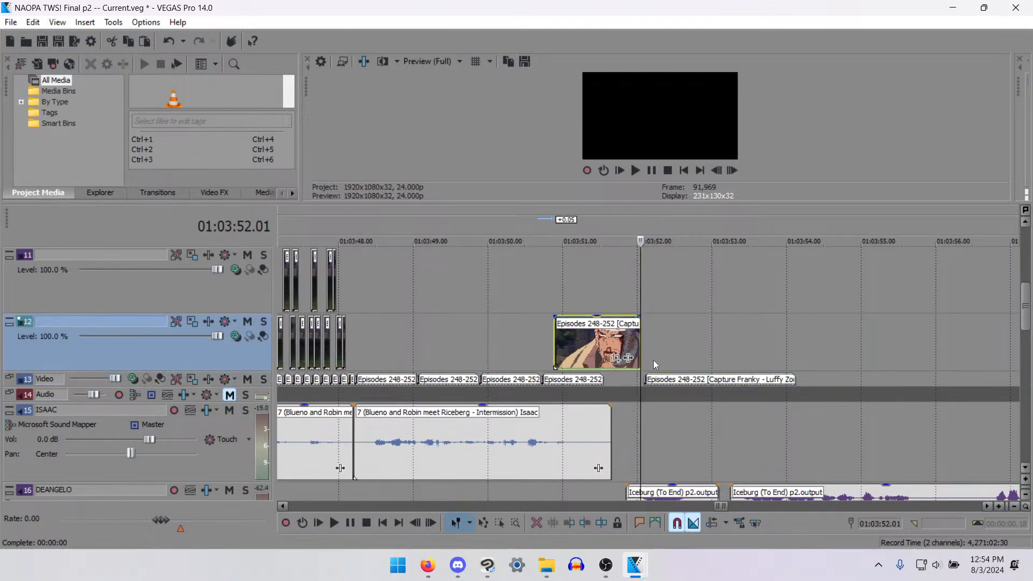
scroll(577, 326, "up", 3)
left_click(472, 364)
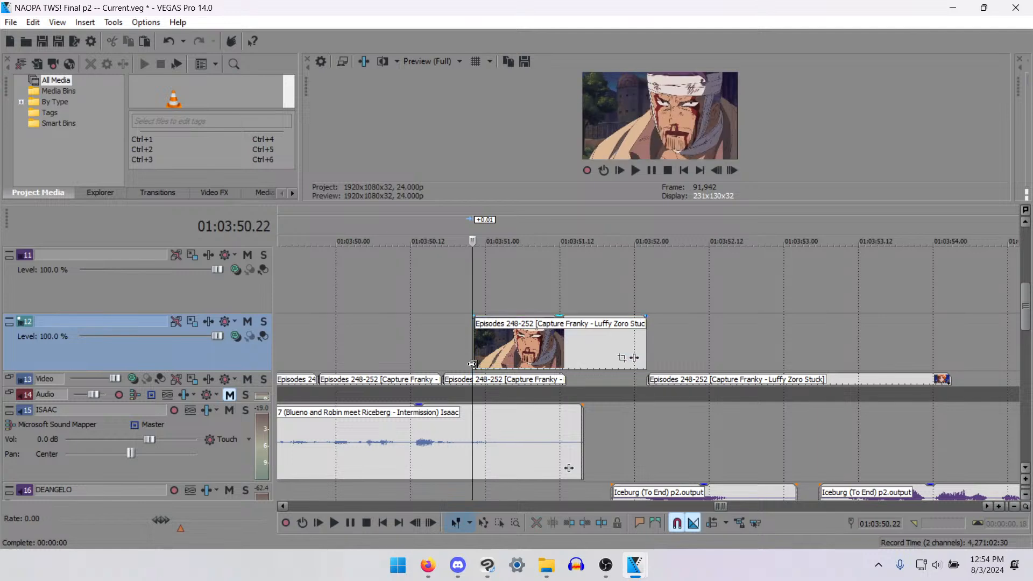
left_click_drag(518, 353, 513, 384)
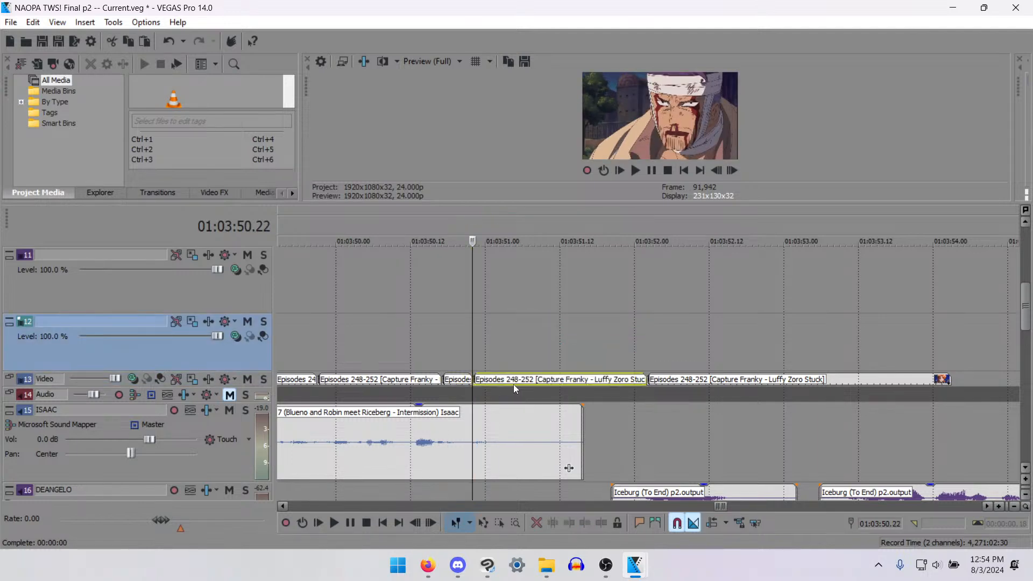
- Play back the rearranged track 13 clips from 01:03:48.05 to about 01:03:51.20
scroll(514, 384, "down", 4)
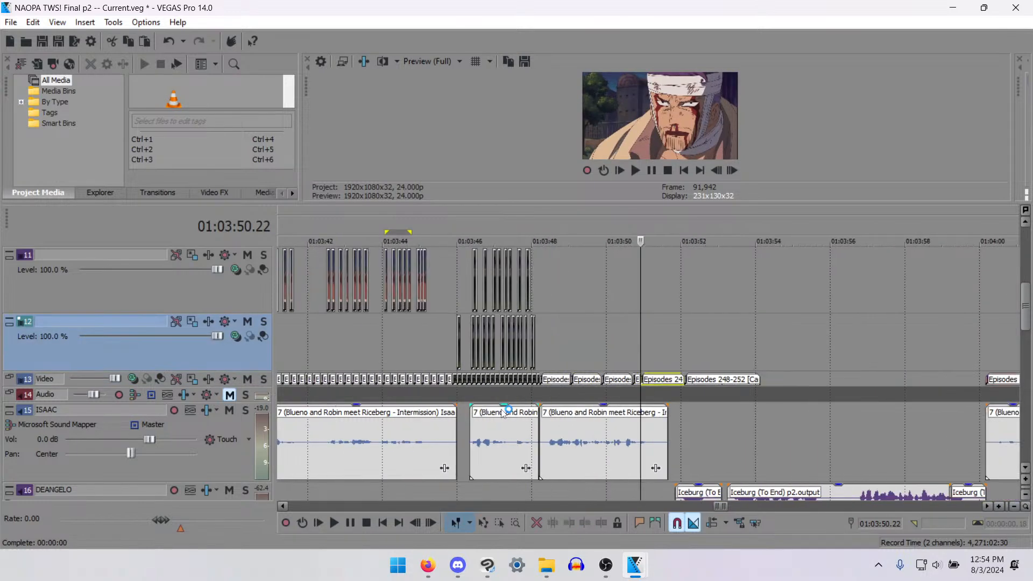
left_click(544, 383)
key("space")
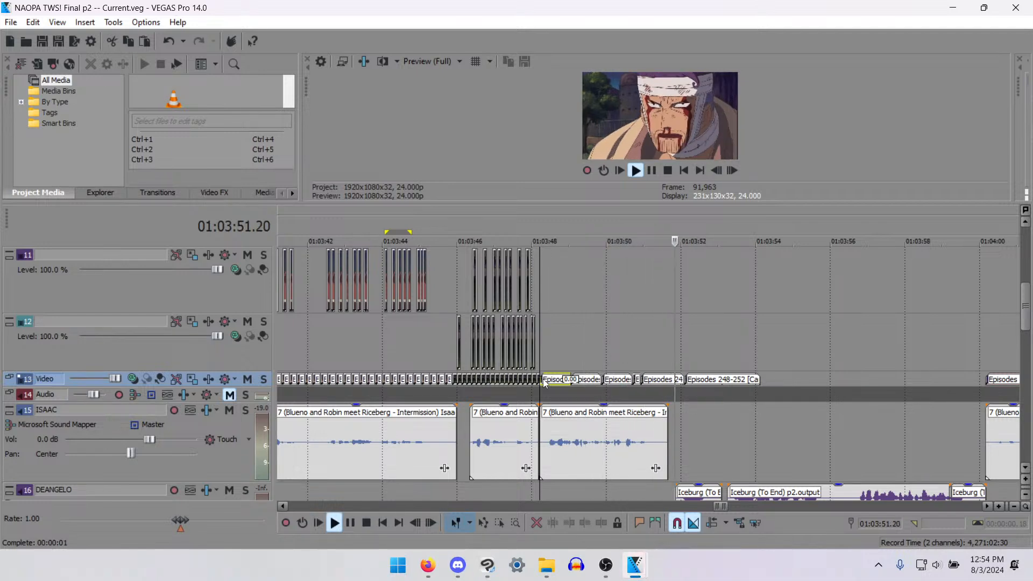
key("space")
- Select all video and audio events from the first track 16 clip after 01:03:51 onward and move them 8 frames later
scroll(878, 421, "down", 2)
scroll(888, 418, "down", 3)
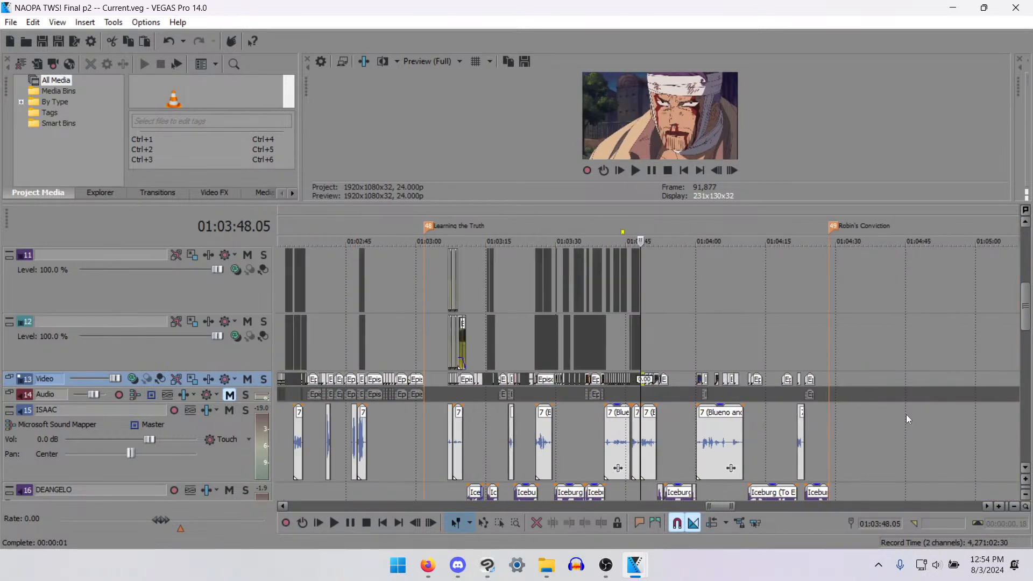
left_click_drag(1025, 322, 1026, 338)
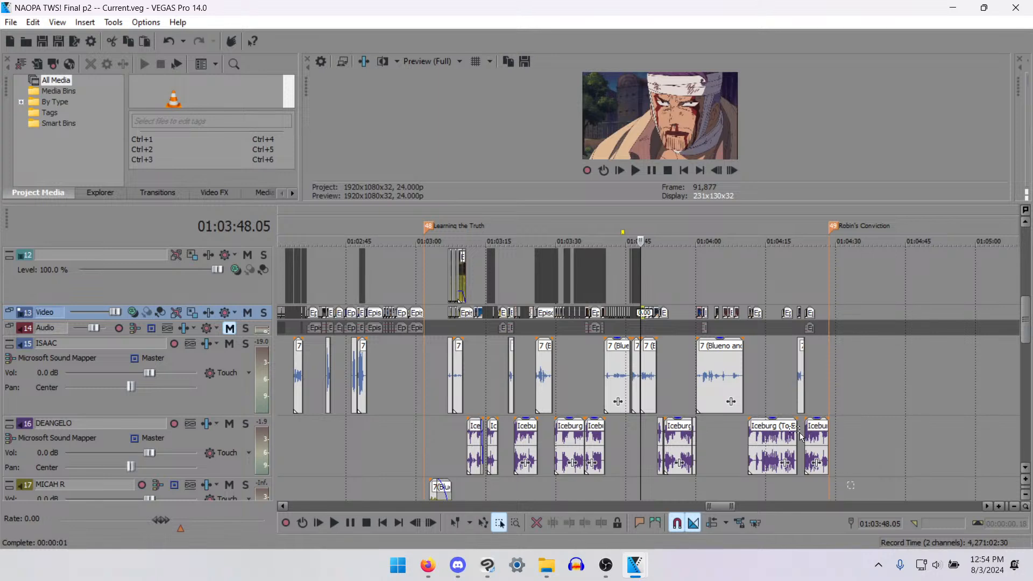
left_click_drag(799, 432, 657, 279)
scroll(657, 280, "up", 4)
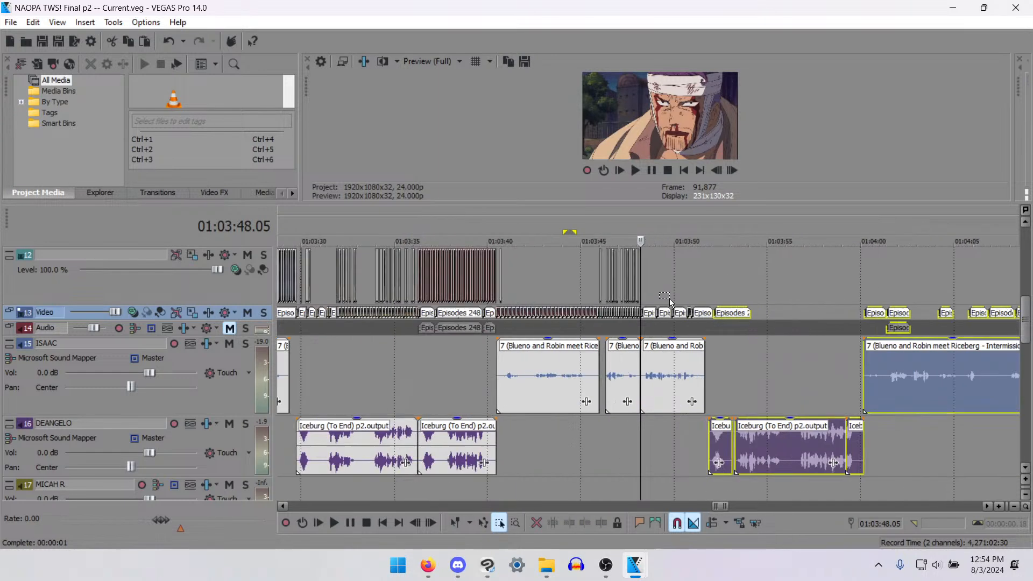
scroll(671, 303, "up", 4)
left_click_drag(928, 440, 953, 437)
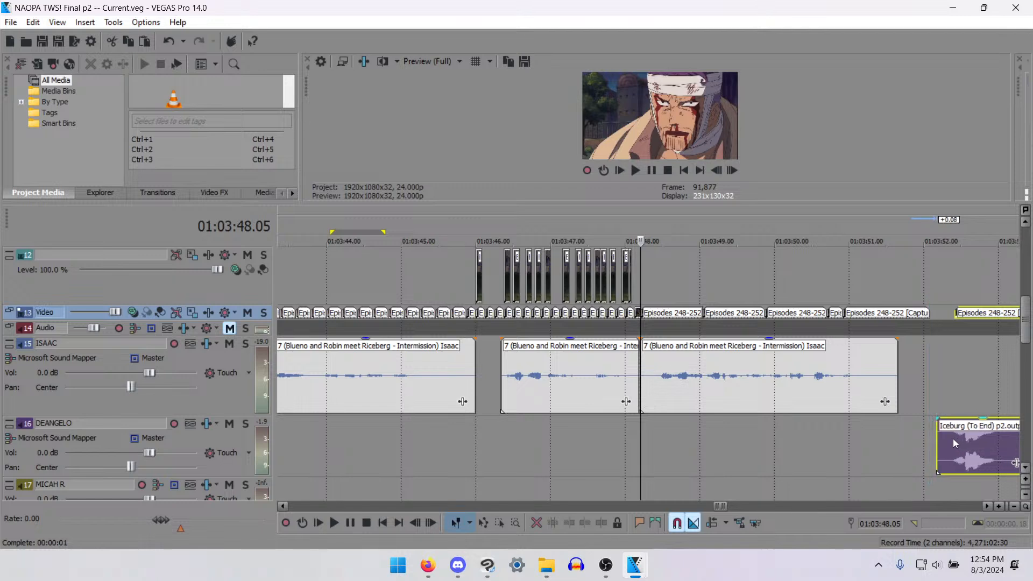
- Move the track 13 clip before the new gap 8 frames later, and extend the short clip before it to meet it
left_click(908, 313)
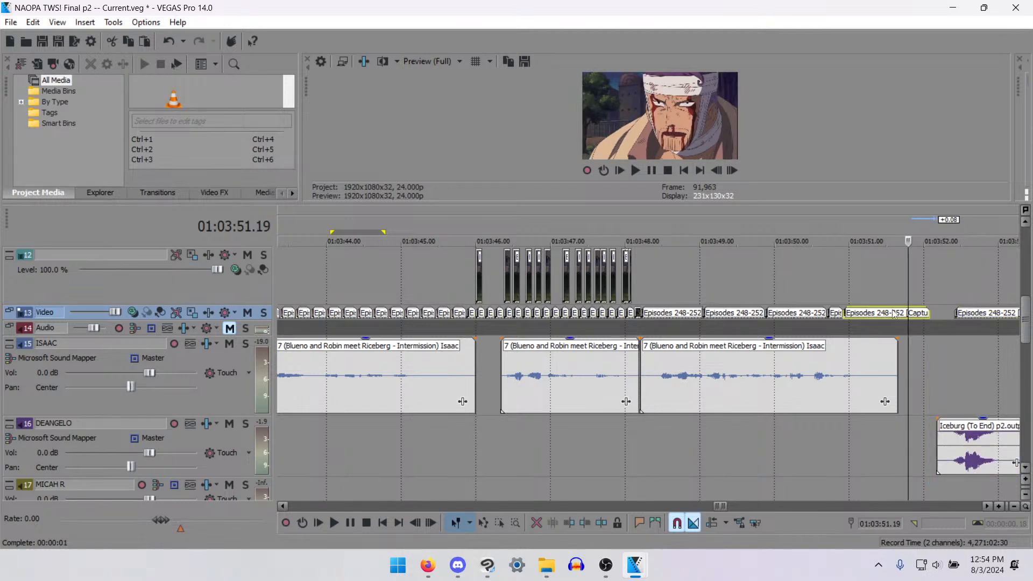
left_click_drag(893, 314, 909, 315)
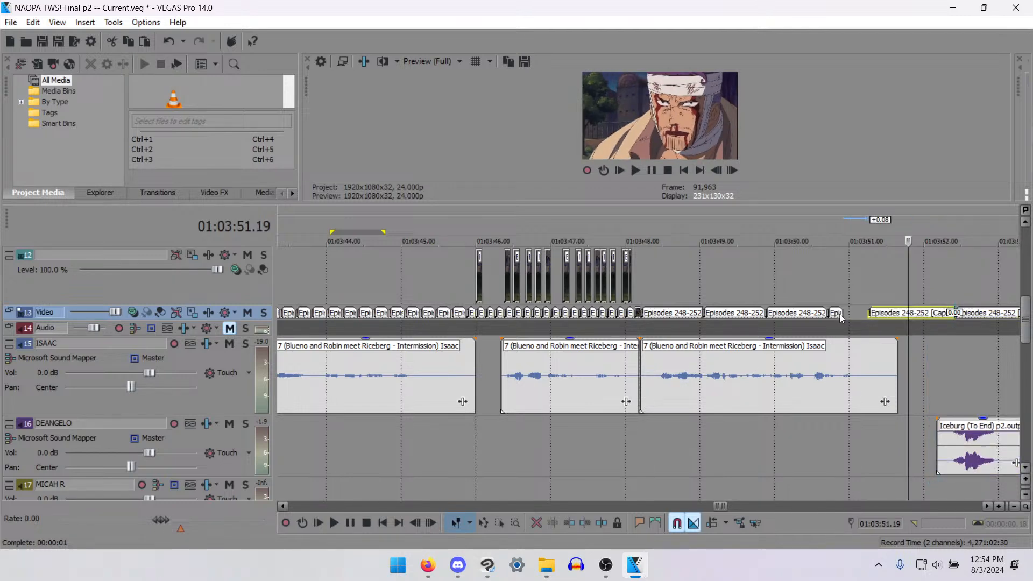
left_click_drag(841, 314, 867, 322)
- Play back the adjusted section from 01:03:49.11 to about 01:03:55.17 to check the timing
left_click(734, 299)
key("space")
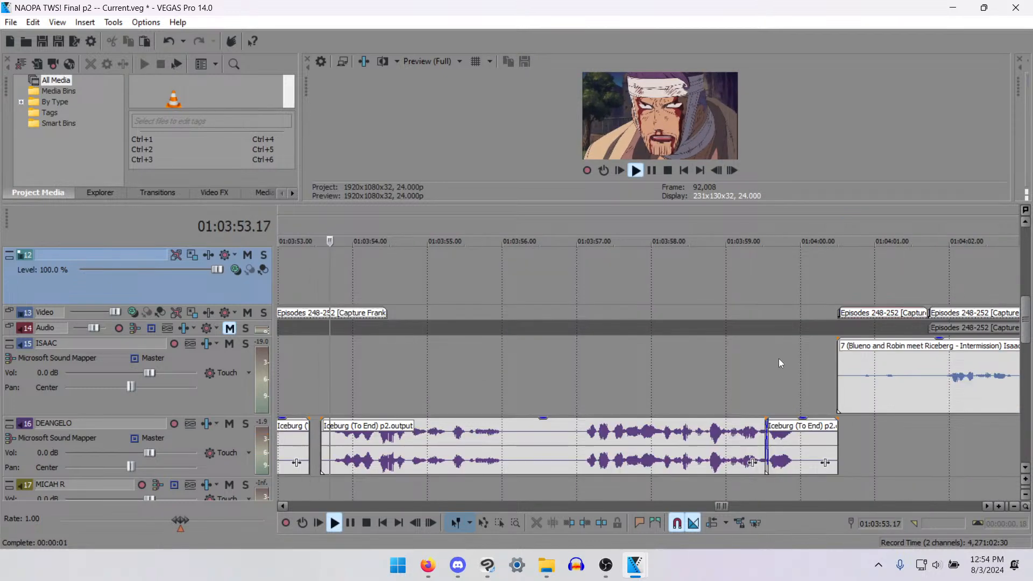
scroll(779, 360, "down", 3)
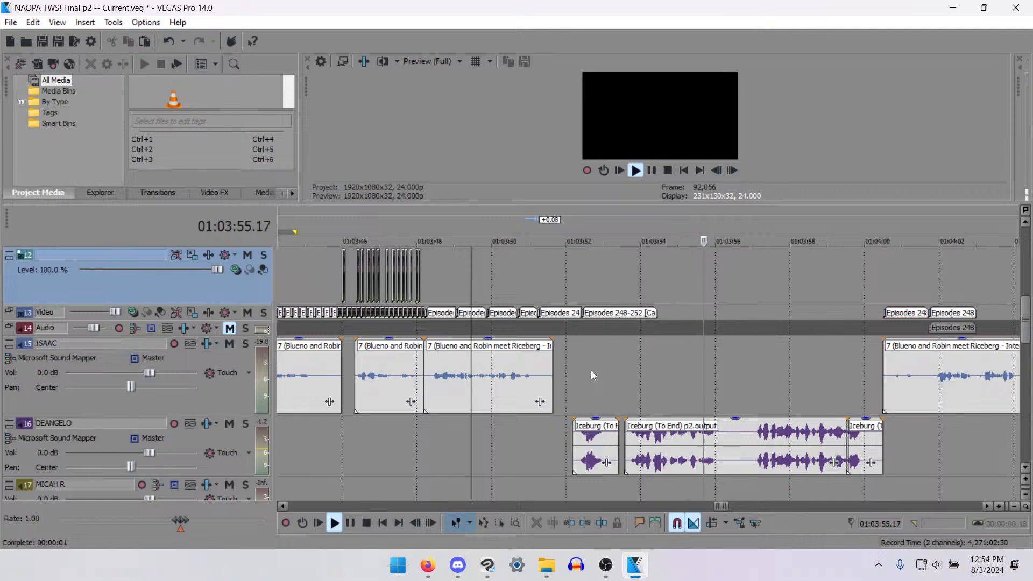
key("space")
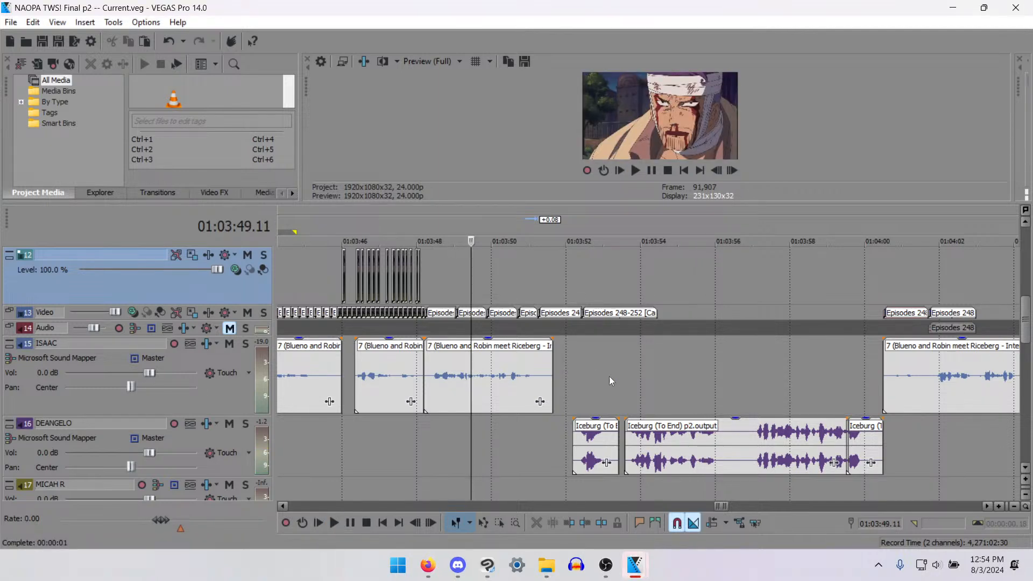
scroll(495, 429, "down", 5)
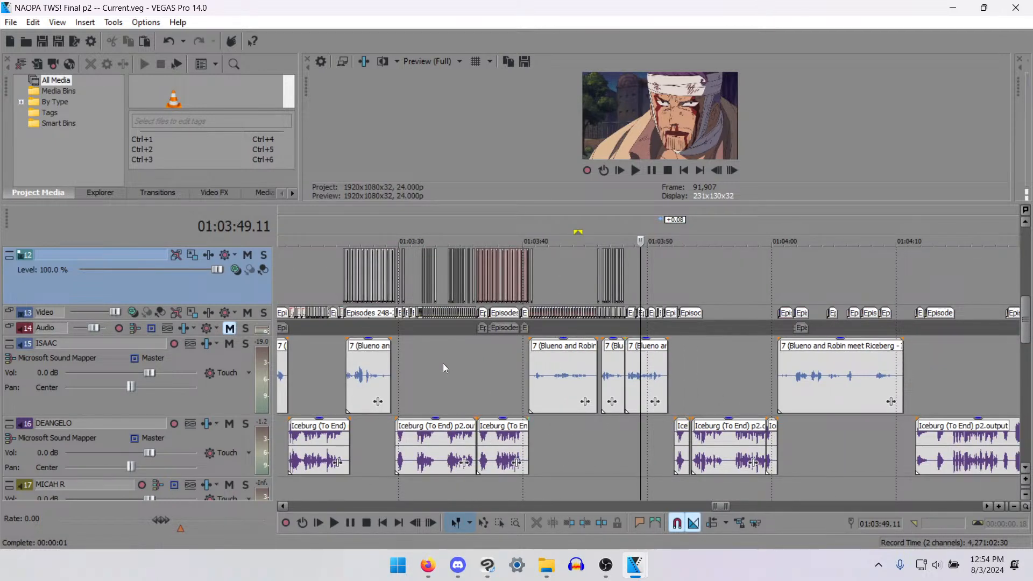
scroll(443, 363, "down", 3)
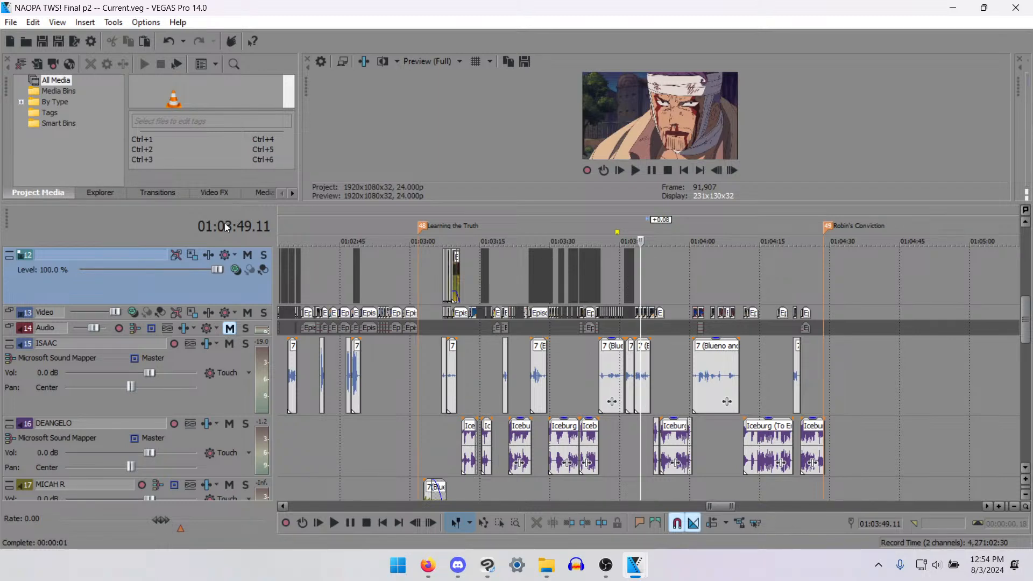
left_click(564, 376)
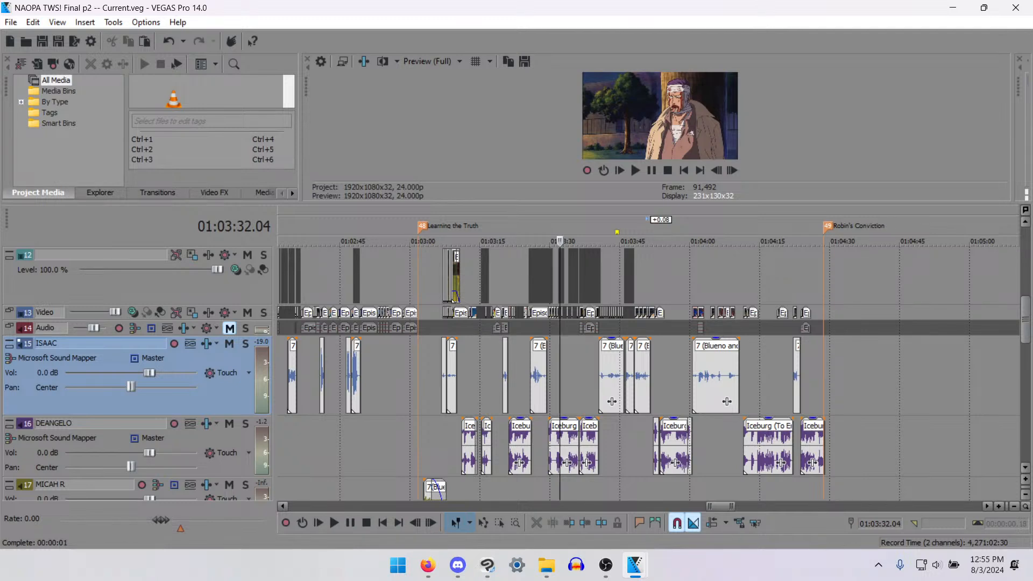
key("alt+Tab")
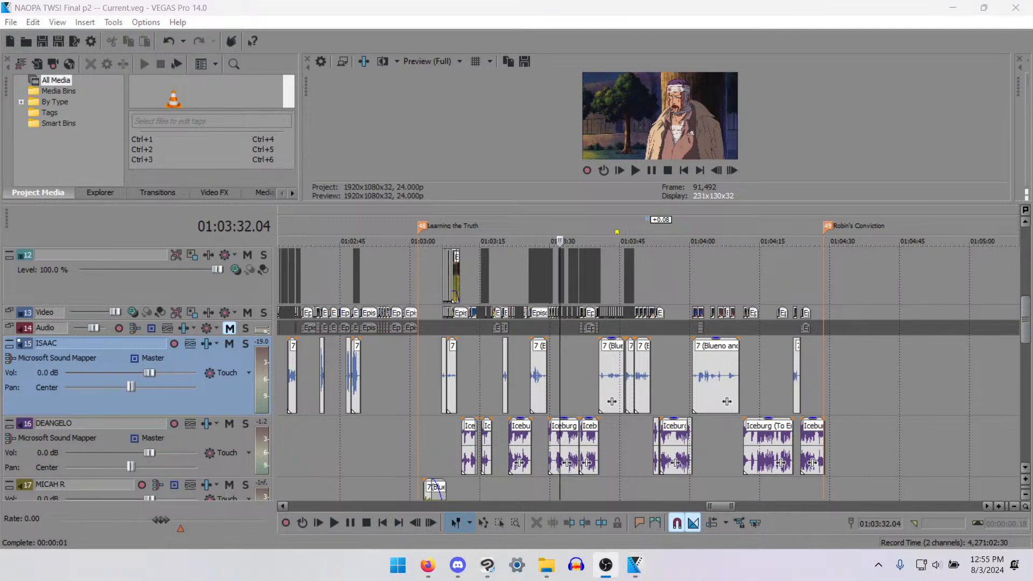